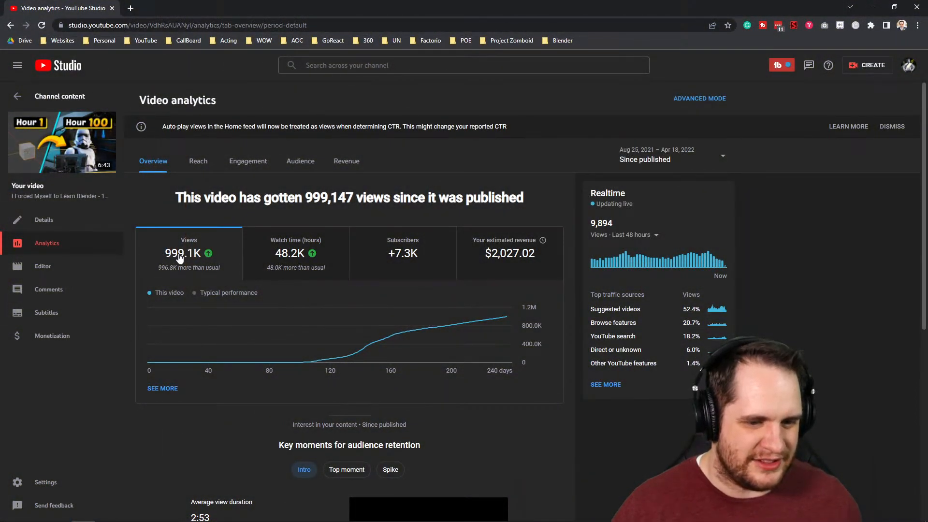
pyautogui.moveTo(172, 260)
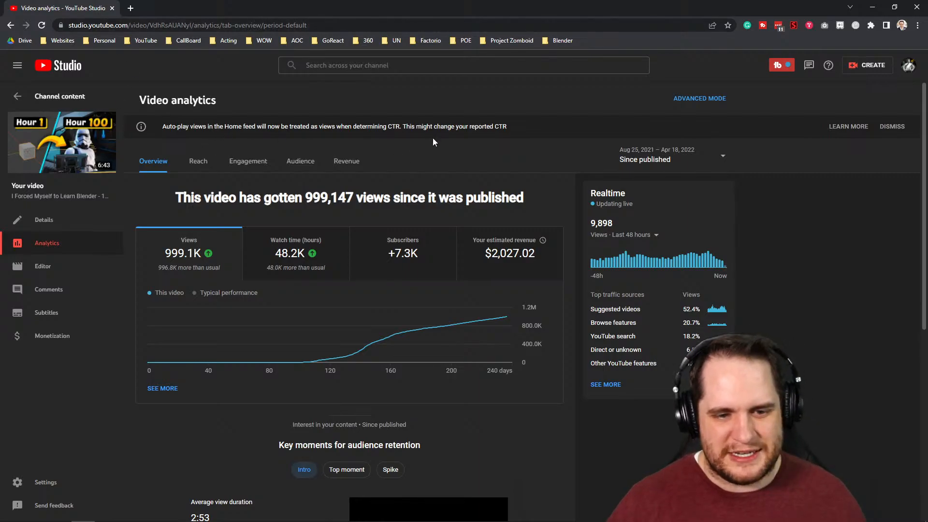
pyautogui.moveTo(306, 198); pyautogui.dragTo(336, 203)
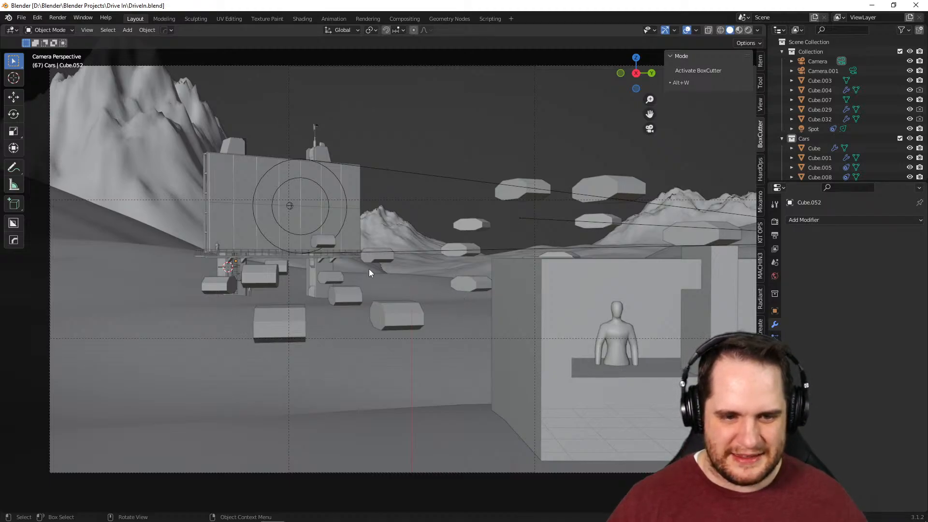
# Switch the selection tool to Tweak and select the large drive-in screen panel
pyautogui.moveTo(414, 230); pyautogui.dragTo(429, 239, button='middle')
pyautogui.scroll(5, 413, 266)
pyautogui.press('w')
pyautogui.press('a')
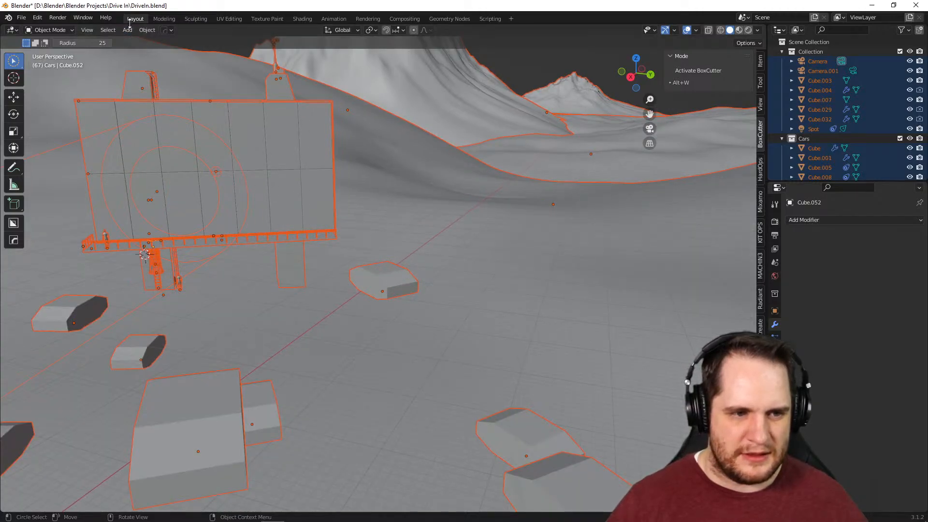
pyautogui.click(284, 173)
pyautogui.moveTo(284, 173); pyautogui.dragTo(294, 196)
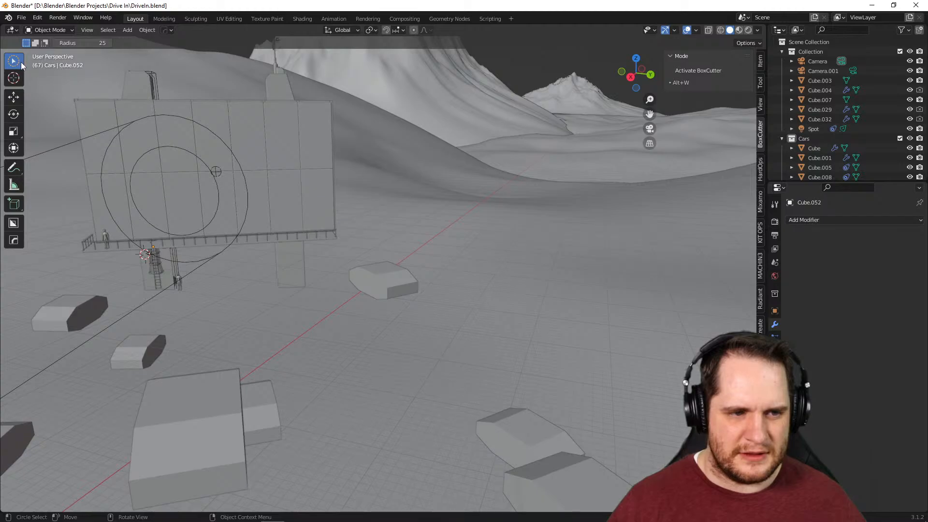
pyautogui.moveTo(20, 62); pyautogui.dragTo(17, 62)
pyautogui.click(45, 68)
pyautogui.click(357, 182)
pyautogui.click(306, 194)
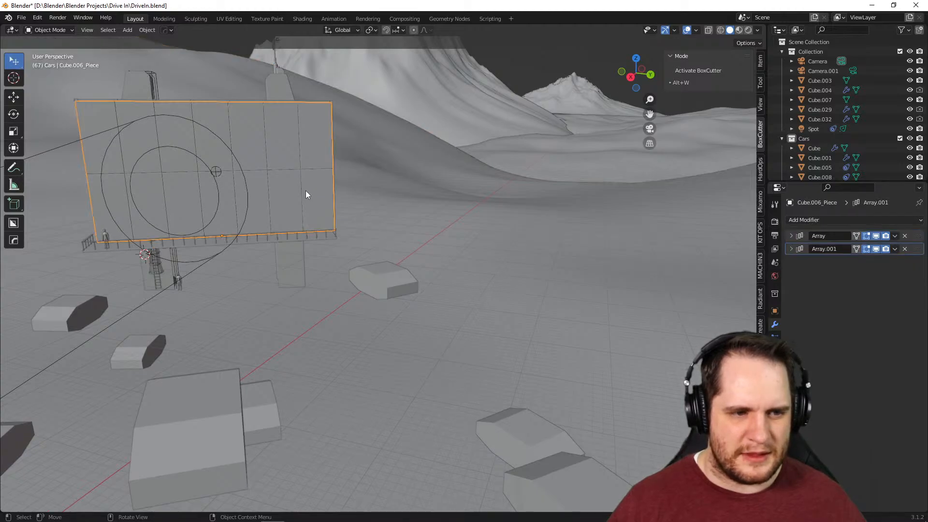
# Select the drive-in screen panel, frame it in the viewport and inspect it and its surroundings from several angles
pyautogui.press('a')
pyautogui.moveTo(334, 228); pyautogui.dragTo(373, 287, button='middle')
pyautogui.click(450, 174)
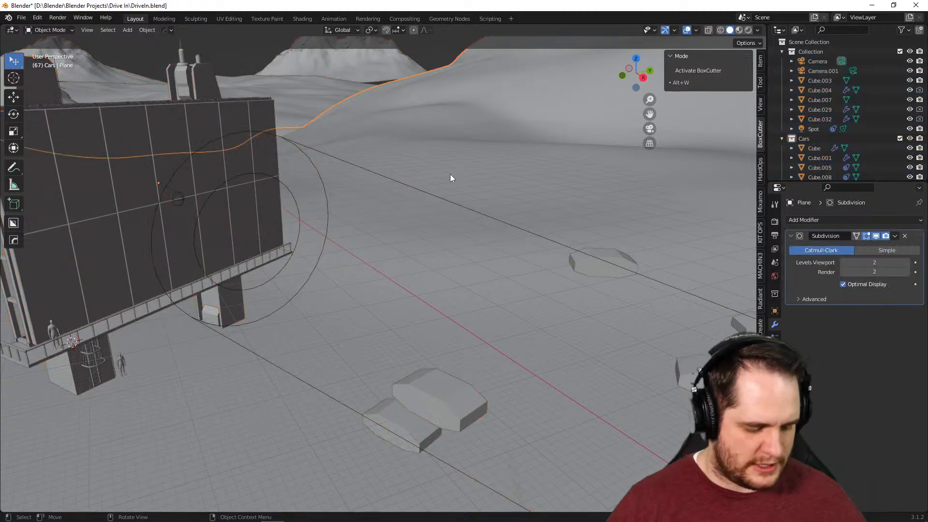
pyautogui.click(215, 133)
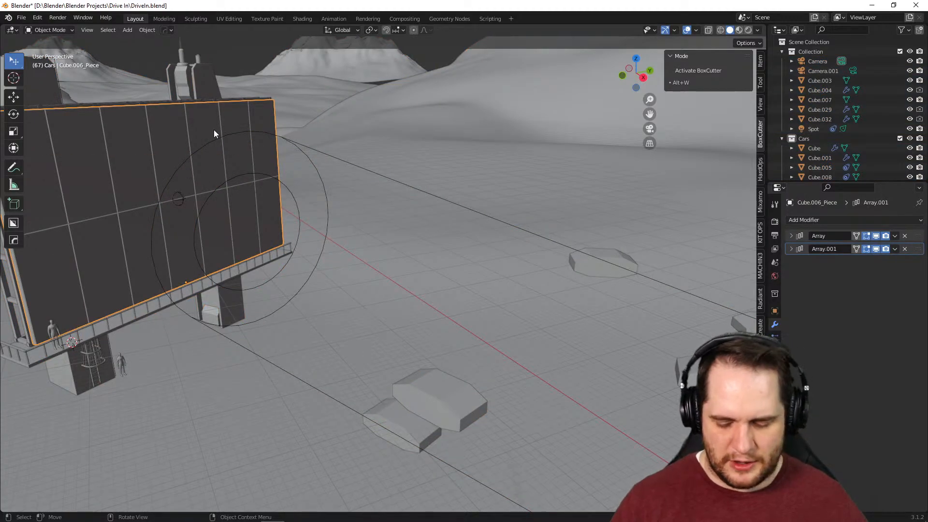
pyautogui.press('KP_Decimal')
pyautogui.moveTo(306, 357)
pyautogui.mouseDown(button='middle')
pyautogui.moveTo(352, 364)
pyautogui.moveTo(332, 331)
pyautogui.moveTo(295, 343)
pyautogui.moveTo(309, 344)
pyautogui.mouseUp(button='middle')
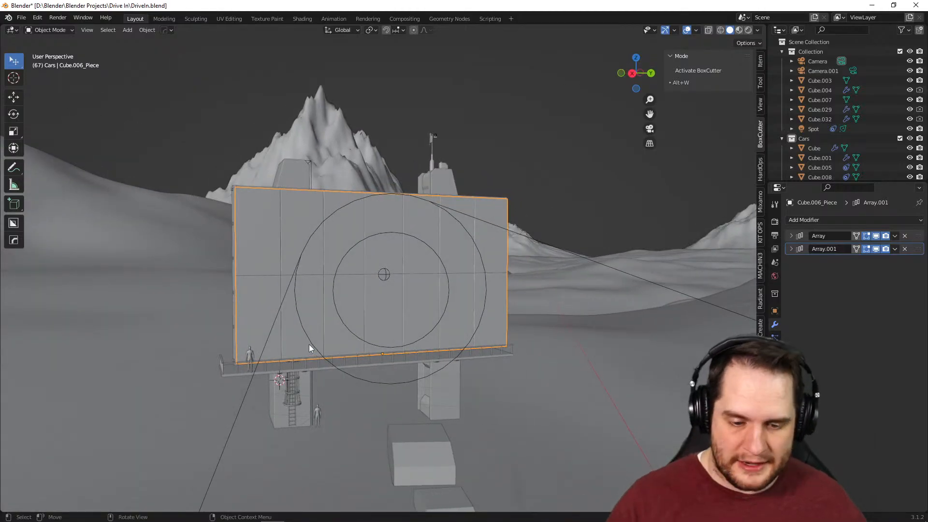
pyautogui.moveTo(419, 366); pyautogui.dragTo(489, 344, button='middle')
pyautogui.scroll(3, 465, 351)
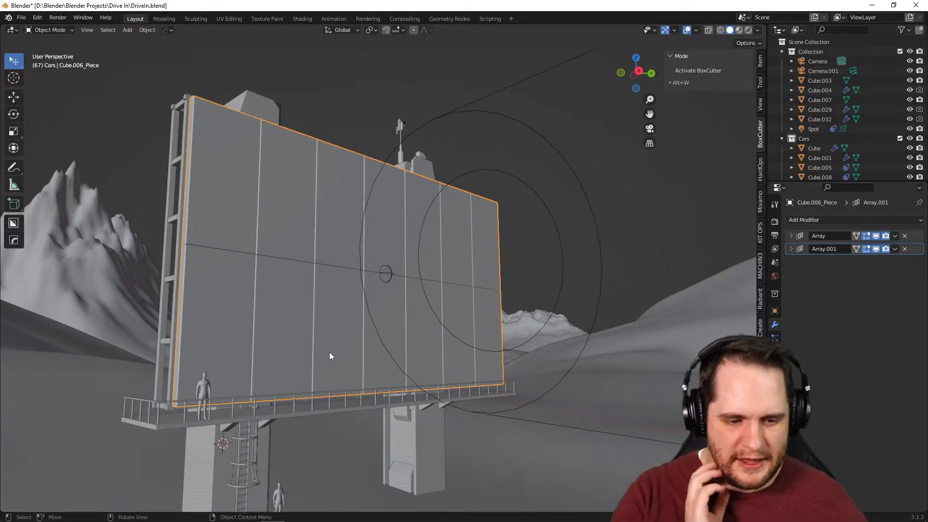
pyautogui.moveTo(341, 400); pyautogui.dragTo(467, 374, button='middle')
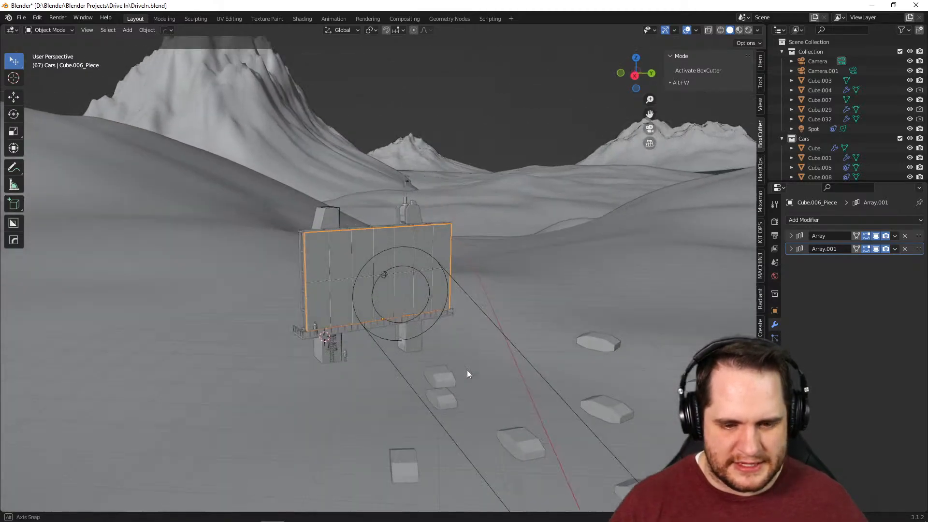
# Compare the scene through the camera with free perspective views of the screen and the scattered cars
pyautogui.press('KP_0')
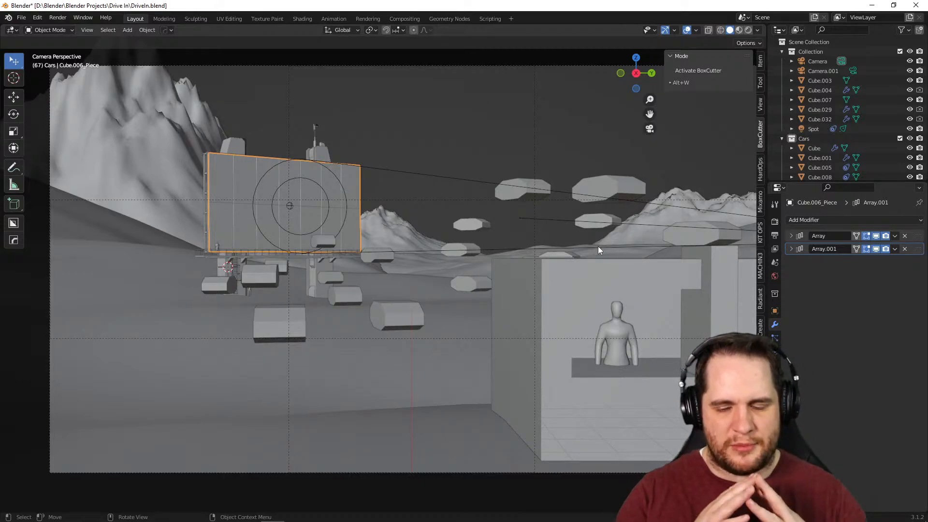
pyautogui.moveTo(590, 221)
pyautogui.mouseDown(button='middle')
pyautogui.moveTo(573, 230)
pyautogui.moveTo(581, 228)
pyautogui.mouseUp(button='middle')
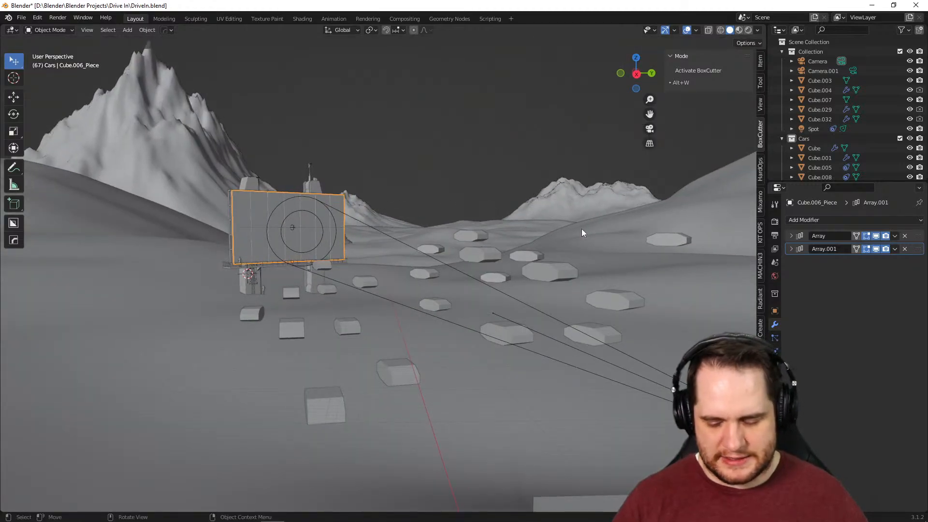
pyautogui.press('KP_0')
pyautogui.moveTo(365, 286); pyautogui.dragTo(323, 231, button='middle')
pyautogui.press('KP_0')
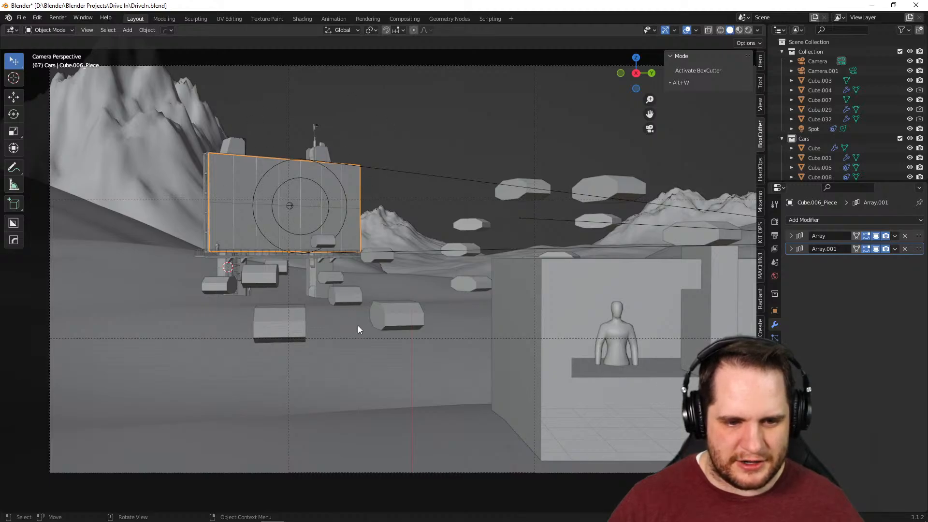
pyautogui.moveTo(450, 135); pyautogui.dragTo(443, 196, button='middle')
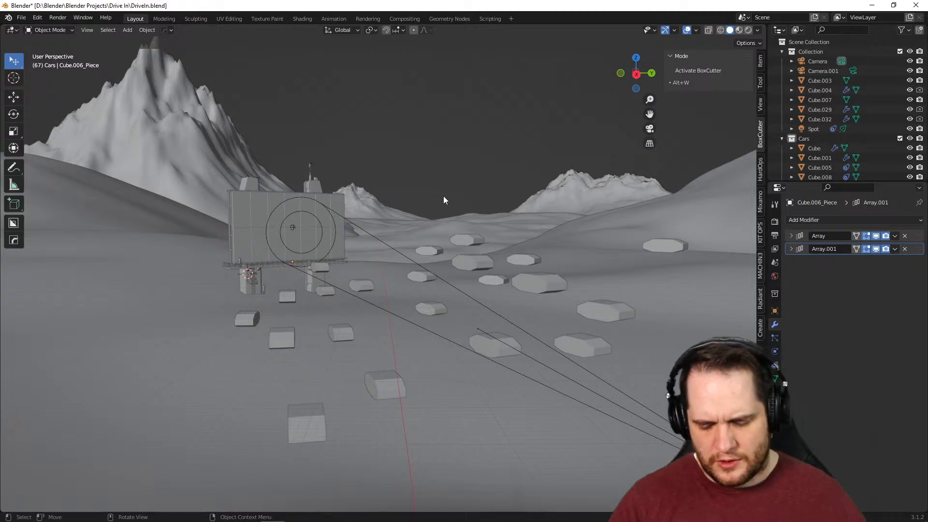
pyautogui.press('KP_0')
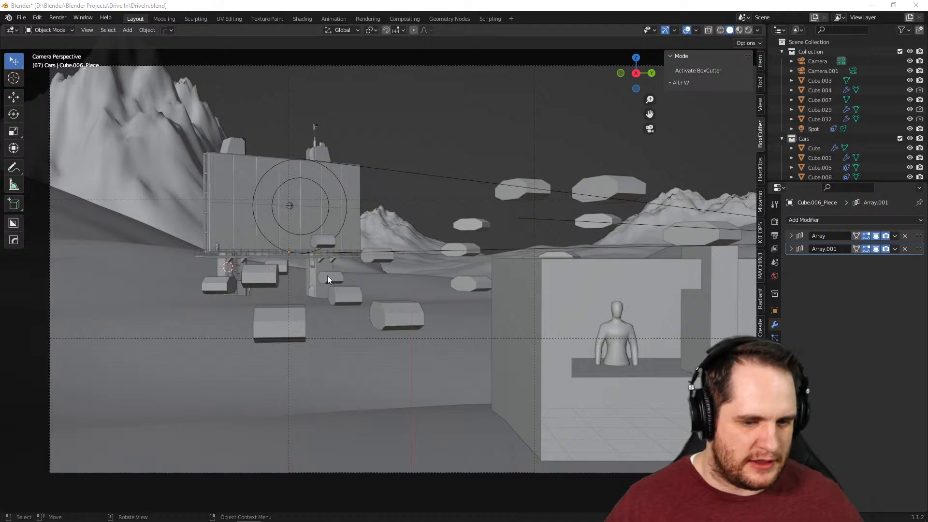
# Select and frame the screen's two support pillars, inspect the walkway, ladder and human figures, and return to the camera view
pyautogui.moveTo(384, 269); pyautogui.dragTo(353, 306, button='middle')
pyautogui.click(347, 260)
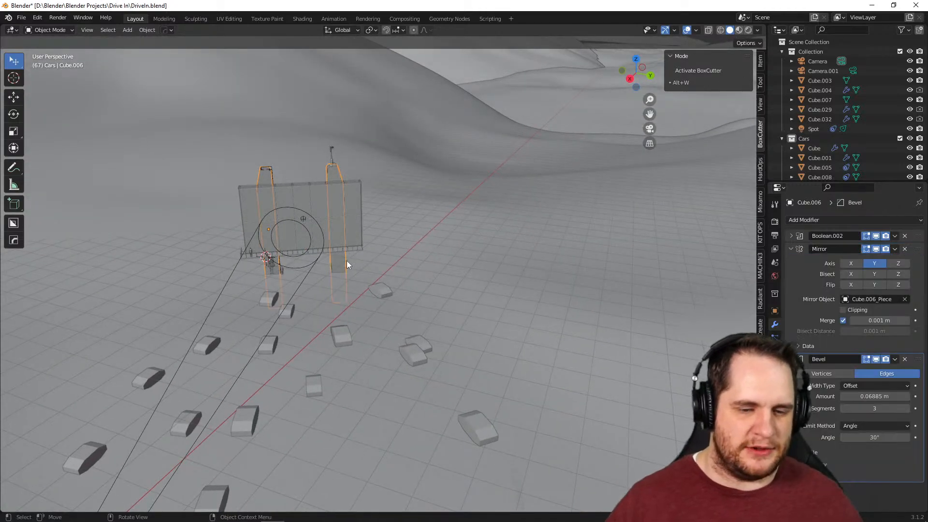
pyautogui.press('KP_Decimal')
pyautogui.moveTo(483, 324); pyautogui.dragTo(569, 352, button='middle')
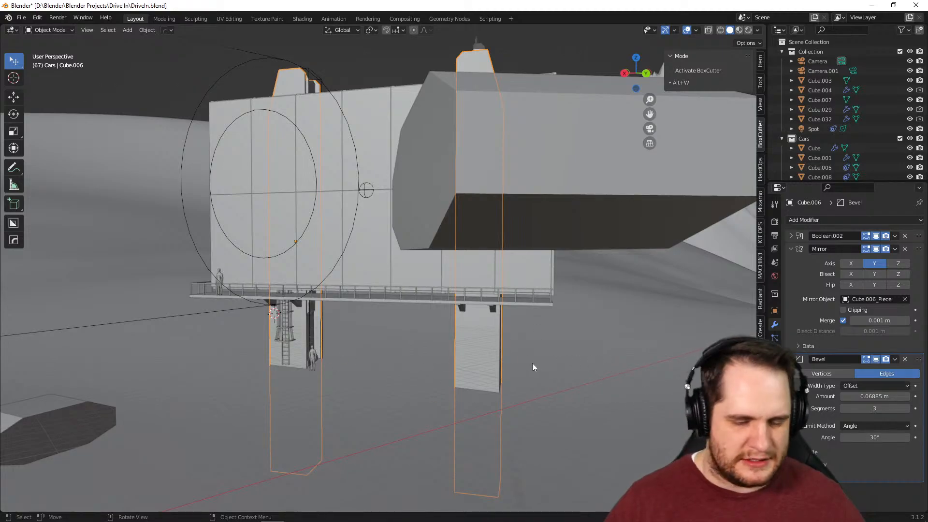
pyautogui.moveTo(536, 370); pyautogui.dragTo(421, 384, button='middle')
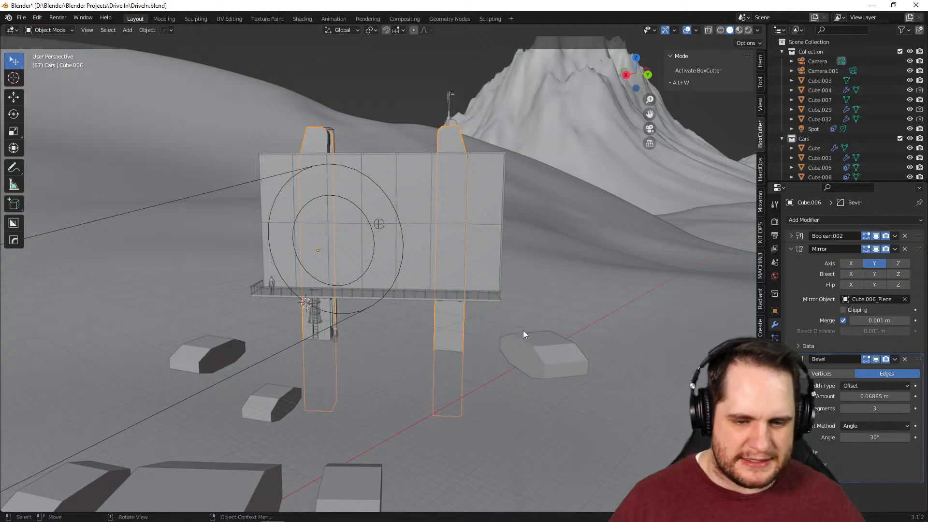
pyautogui.moveTo(355, 317); pyautogui.dragTo(417, 327, button='middle')
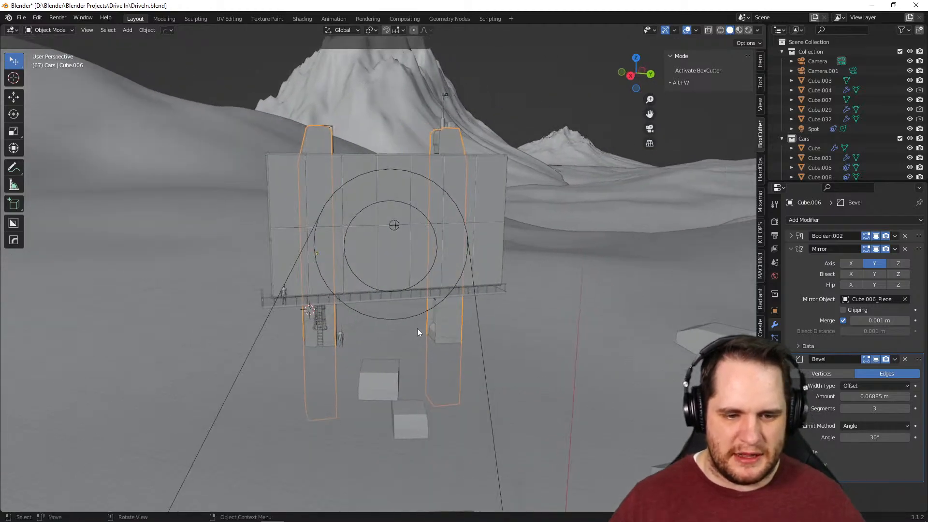
pyautogui.scroll(5, 419, 343)
pyautogui.moveTo(420, 361); pyautogui.dragTo(428, 382, button='middle')
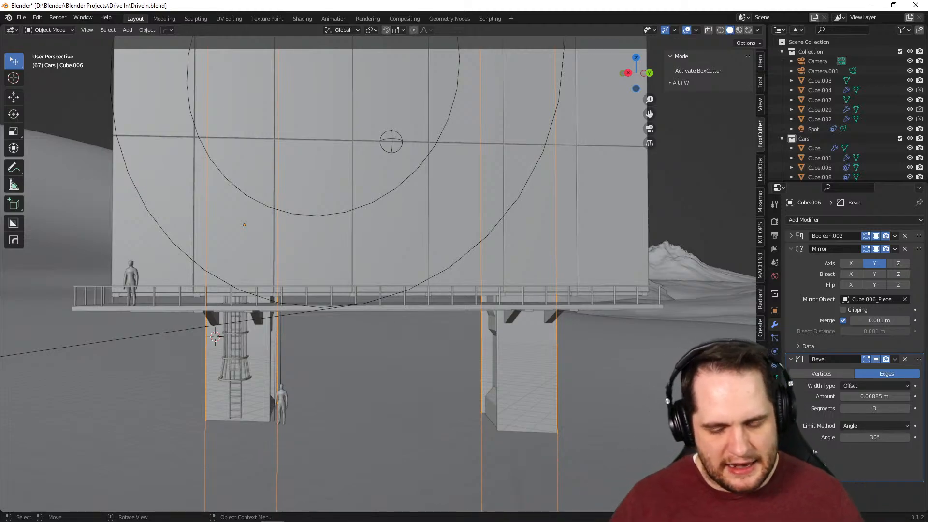
pyautogui.moveTo(597, 370); pyautogui.dragTo(625, 410, button='middle')
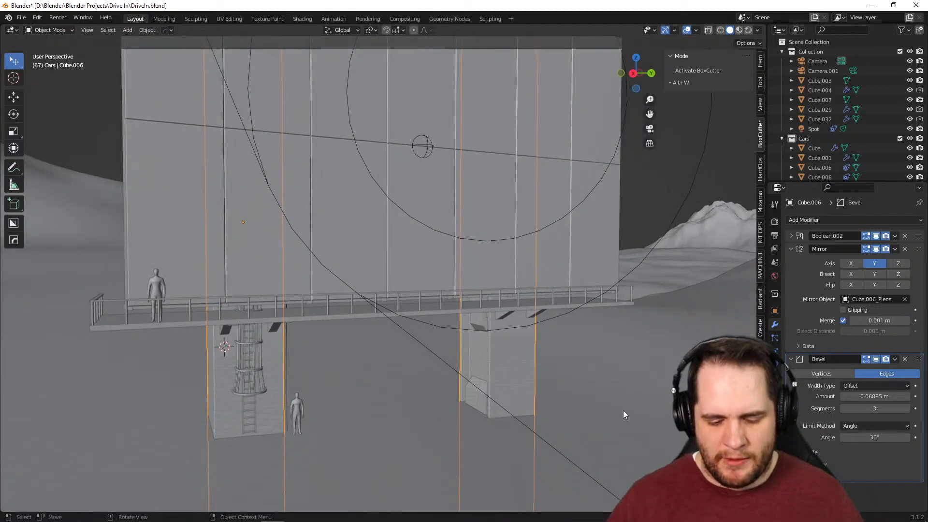
pyautogui.press('KP_0')
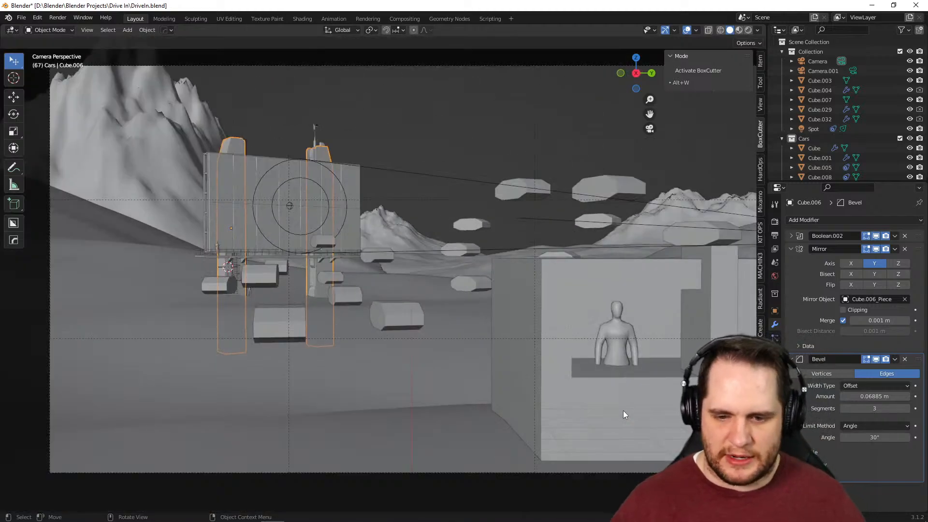
# Select the ground plane and check the car and terrain layout by alternating between the camera and perspective views
pyautogui.click(472, 346)
pyautogui.click(446, 165)
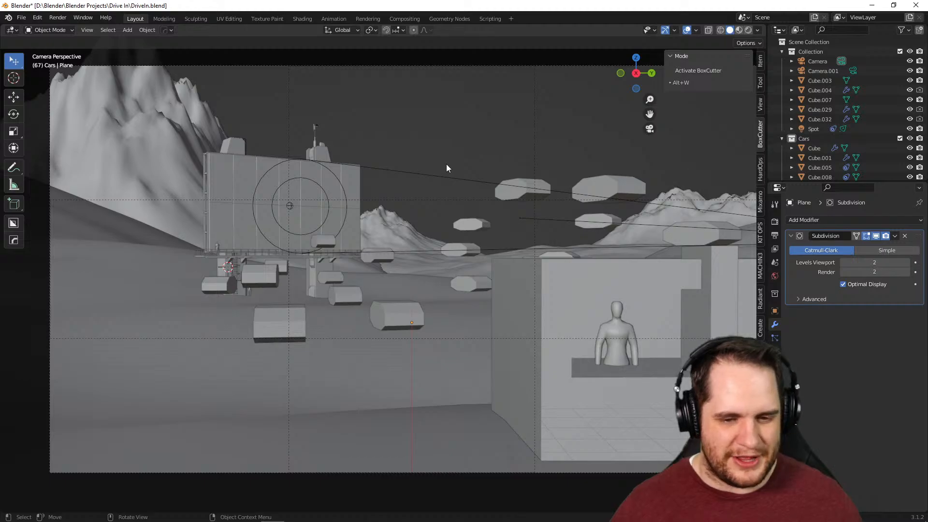
pyautogui.moveTo(502, 238); pyautogui.dragTo(459, 288, button='middle')
pyautogui.press('KP_0')
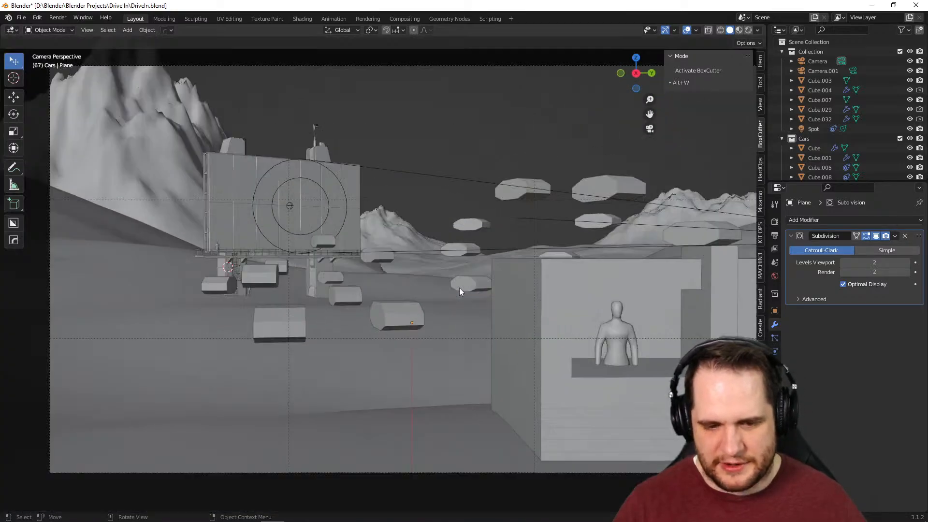
pyautogui.scroll(-2, 481, 331)
pyautogui.moveTo(483, 332); pyautogui.dragTo(489, 359, button='middle')
pyautogui.press('KP_0')
pyautogui.scroll(1, 472, 354)
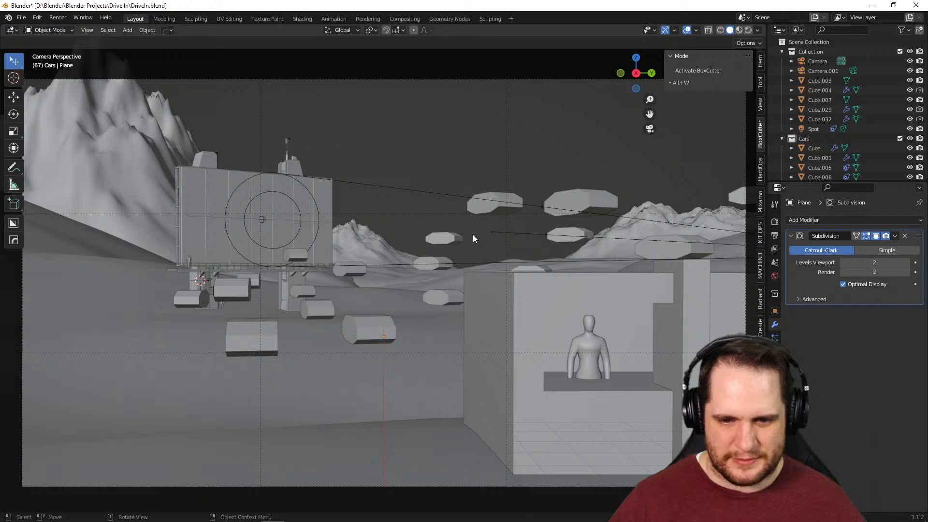
# Select cars, the screen's support pillars and the foreground stand in turn to examine their placement in the camera composition
pyautogui.click(251, 347)
pyautogui.click(376, 332)
pyautogui.click(447, 303)
pyautogui.click(505, 201)
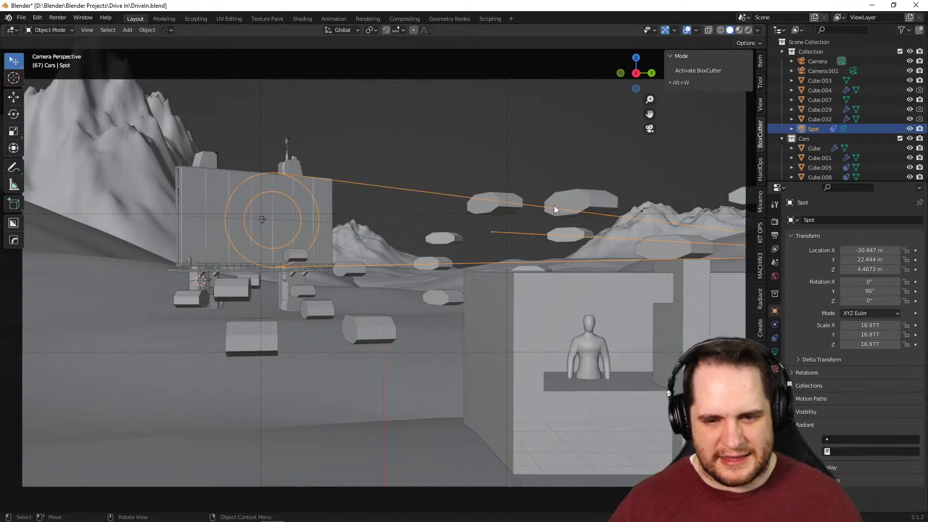
pyautogui.click(581, 204)
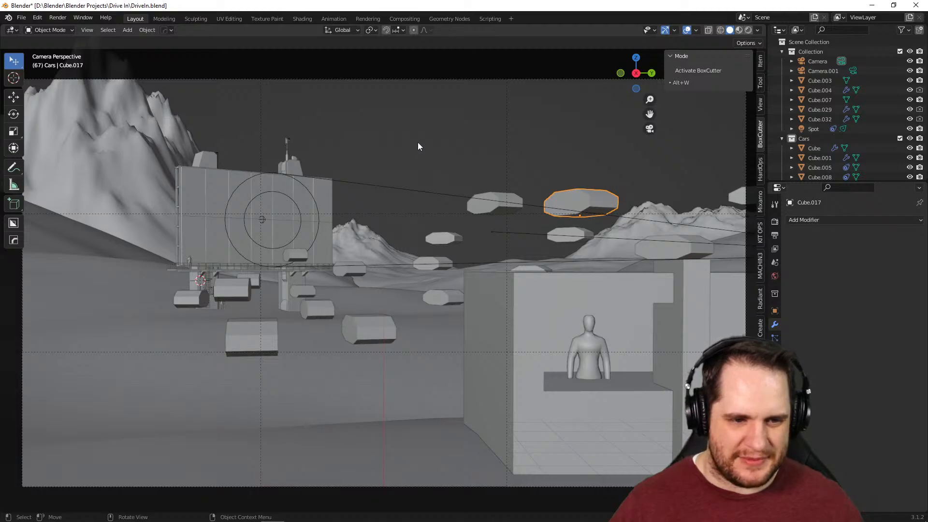
pyautogui.click(208, 162)
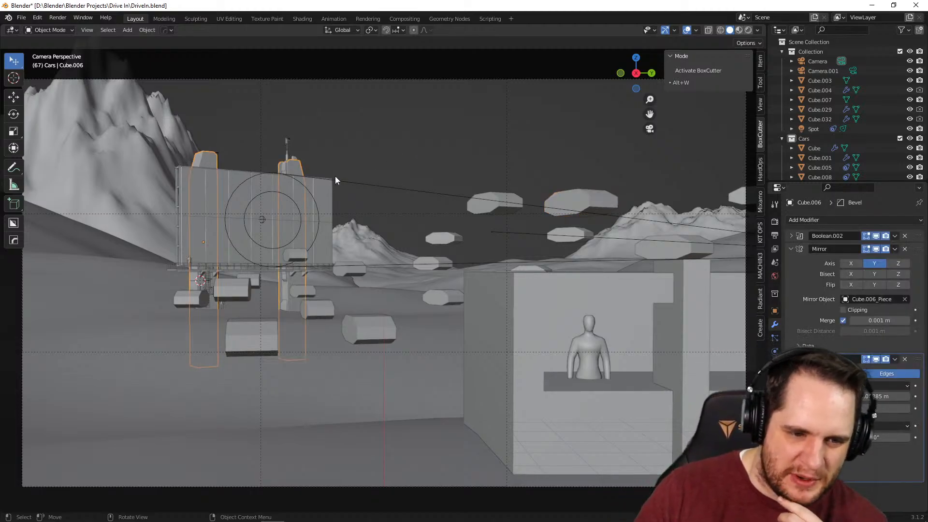
pyautogui.click(537, 139)
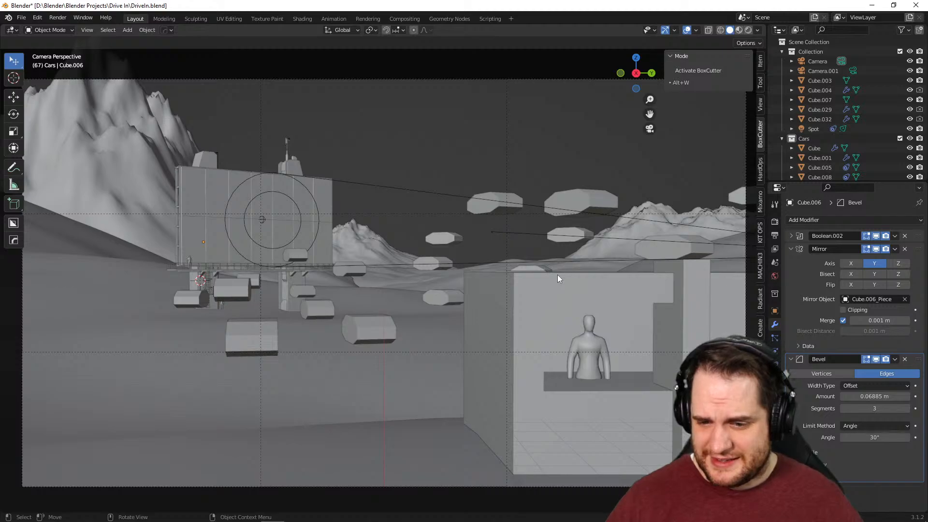
pyautogui.click(557, 296)
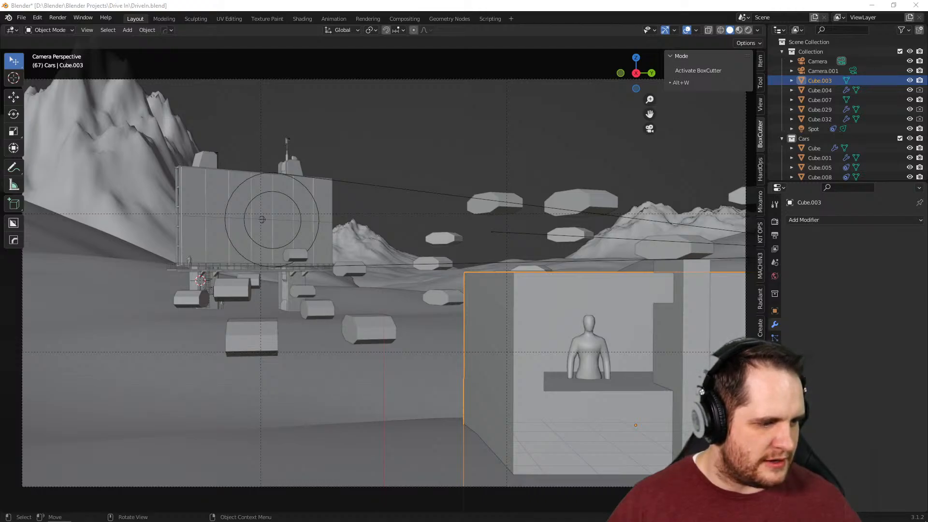
# View the Star Wars concept art and the satellite dish reference painting in the browser, then return to Blender
pyautogui.moveTo(0, 55); pyautogui.dragTo(403, 30)
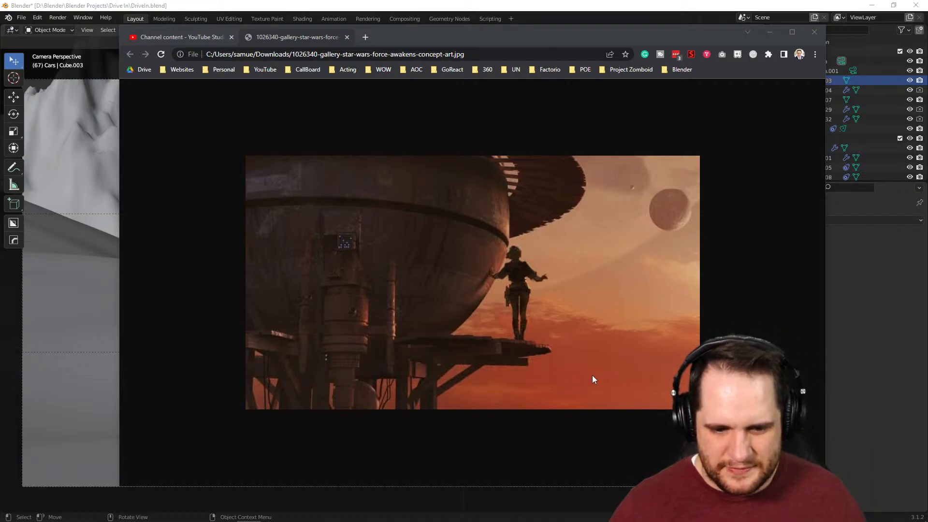
pyautogui.moveTo(593, 42); pyautogui.dragTo(0, 48)
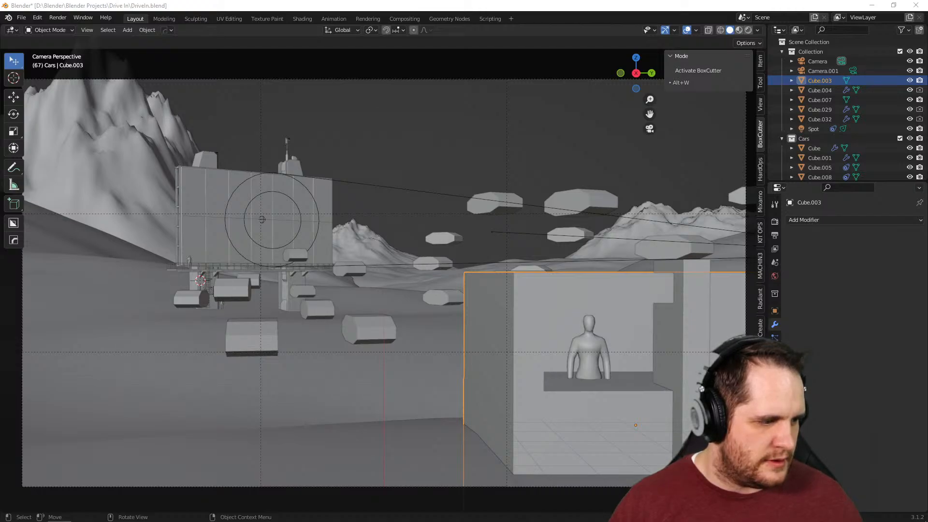
pyautogui.hotkey('alt', 'Tab')
pyautogui.moveTo(461, 44); pyautogui.dragTo(222, 80)
pyautogui.hotkey('alt', 'Tab')
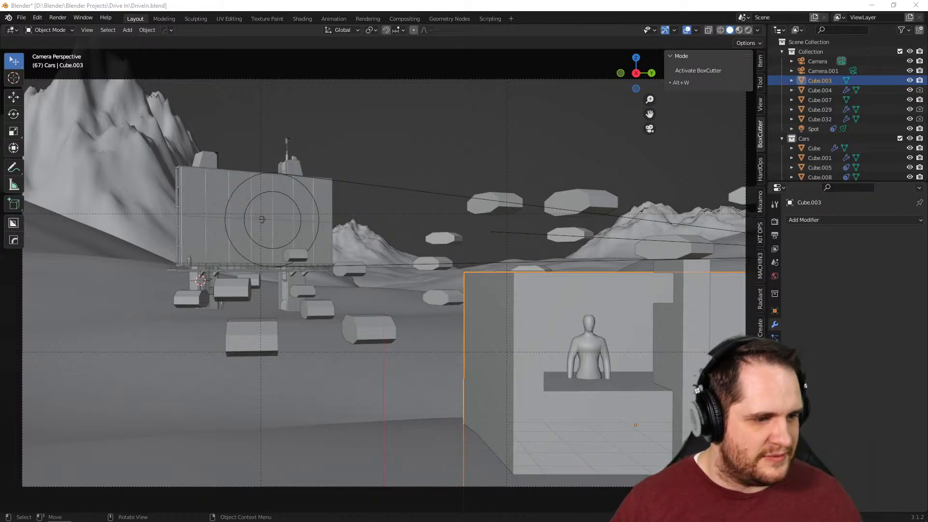
pyautogui.hotkey('alt', 'Tab')
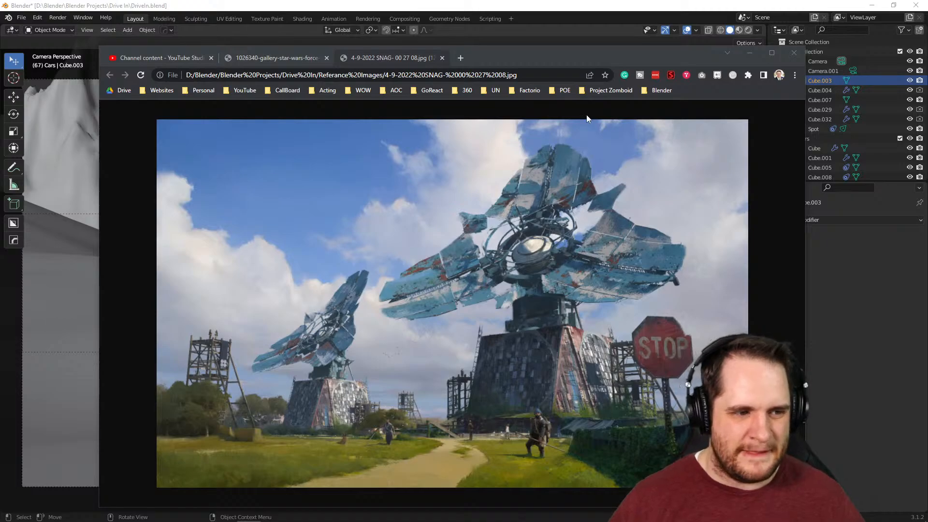
pyautogui.click(750, 52)
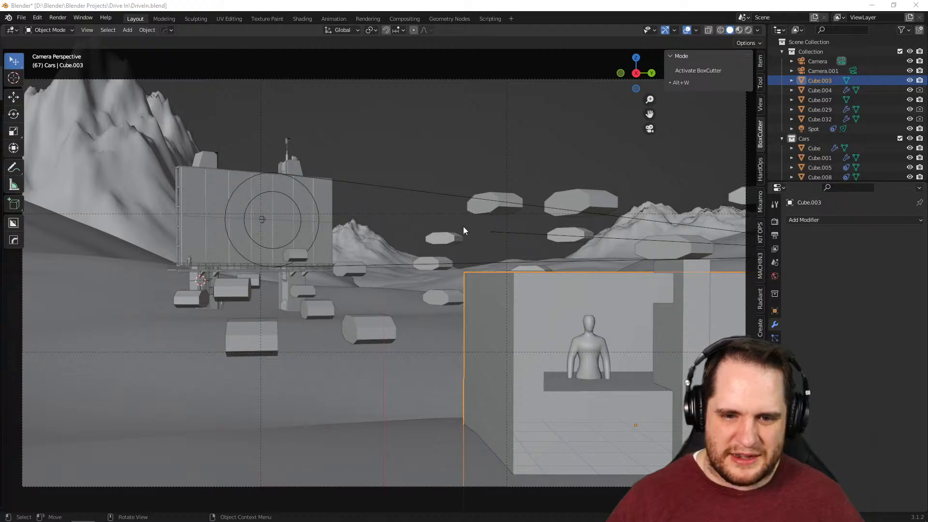
# Examine the satellite dish reference painting alongside the drive-in camera view, moving its browser window over and off the scene
pyautogui.click(63, 65)
pyautogui.moveTo(63, 65); pyautogui.dragTo(614, 37)
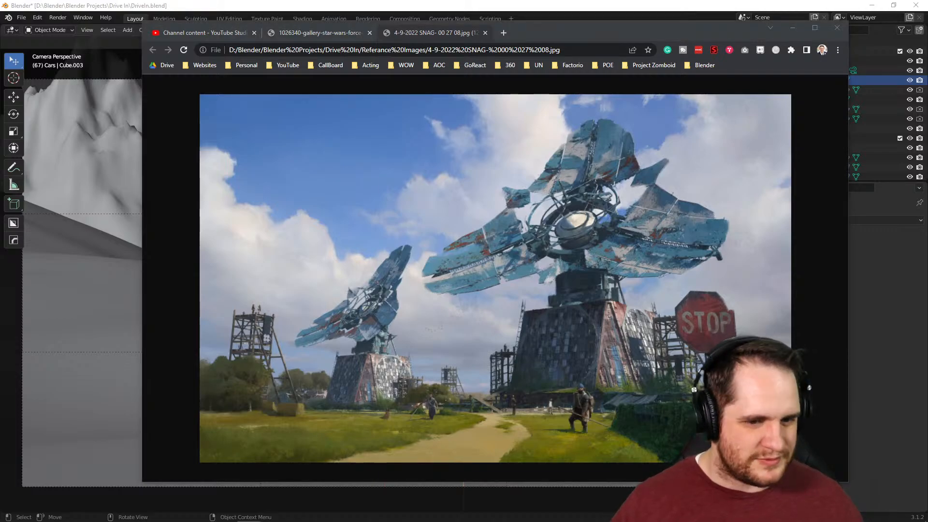
pyautogui.moveTo(650, 30)
pyautogui.mouseDown()
pyautogui.moveTo(191, 43)
pyautogui.moveTo(622, 41)
pyautogui.moveTo(0, 42)
pyautogui.moveTo(748, 68)
pyautogui.moveTo(627, 60)
pyautogui.moveTo(638, 42)
pyautogui.mouseUp()
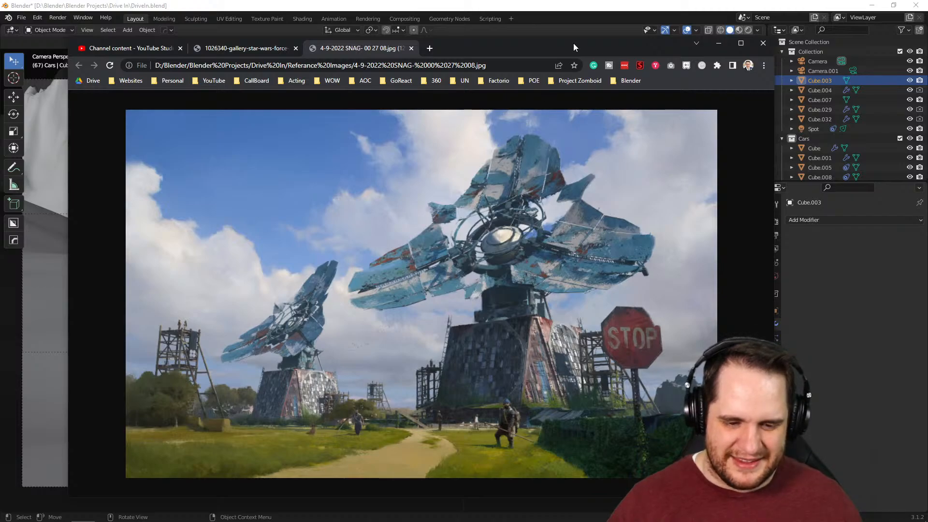
pyautogui.moveTo(573, 42); pyautogui.dragTo(0, 44)
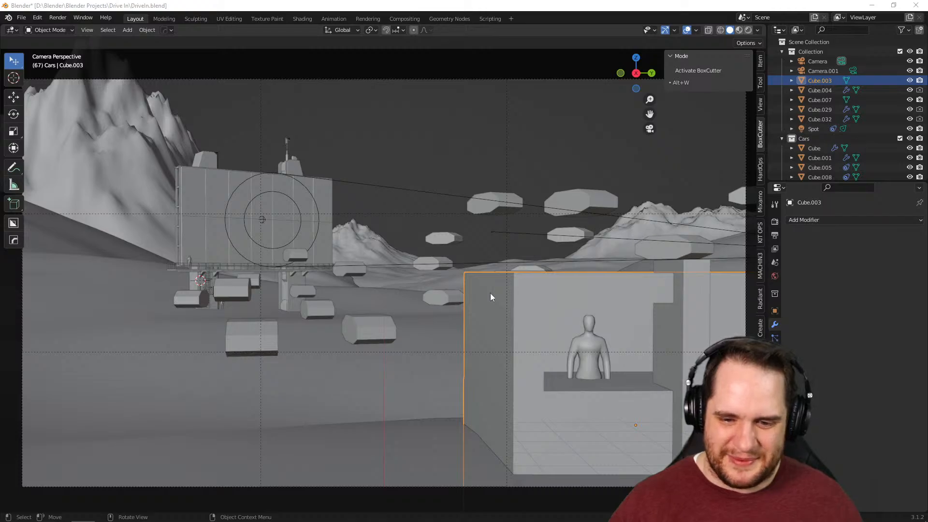
pyautogui.moveTo(96, 48); pyautogui.dragTo(675, 49)
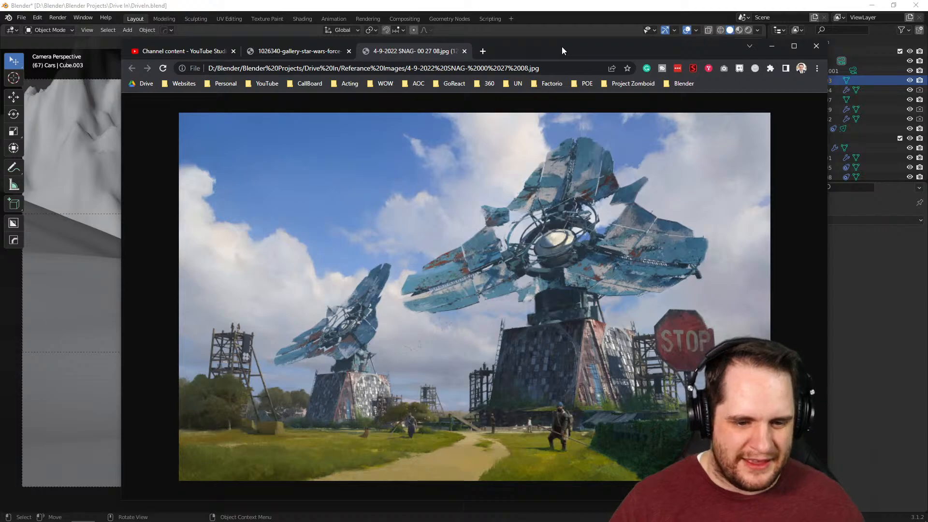
pyautogui.moveTo(562, 47); pyautogui.dragTo(0, 24)
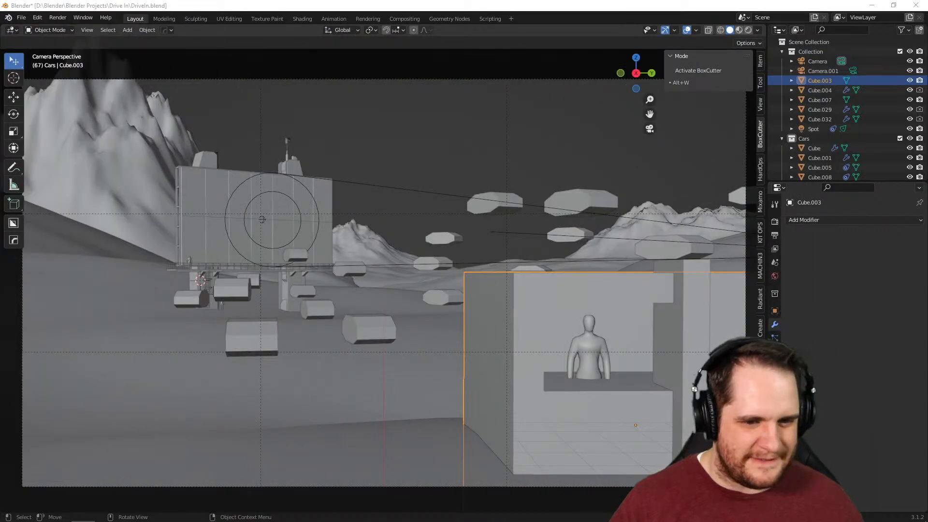
pyautogui.moveTo(466, 253); pyautogui.dragTo(488, 258, button='middle')
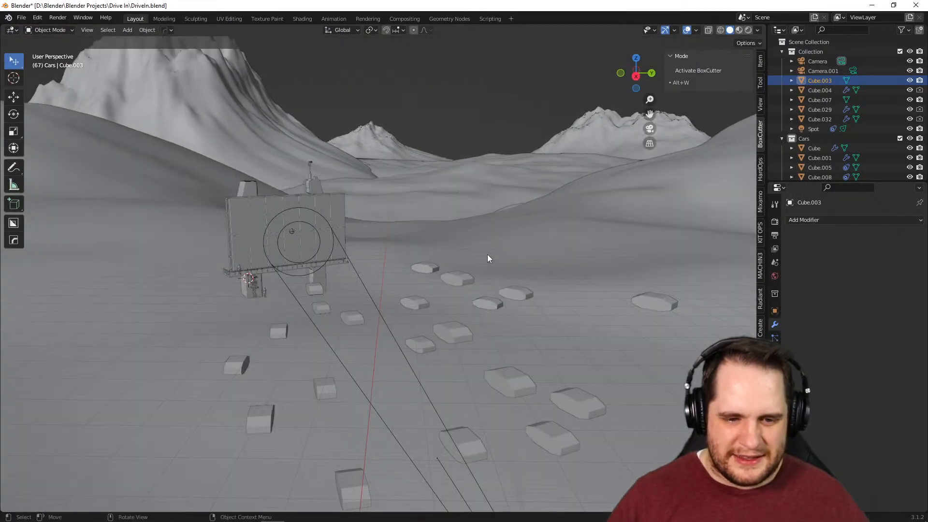
pyautogui.press('KP_Decimal')
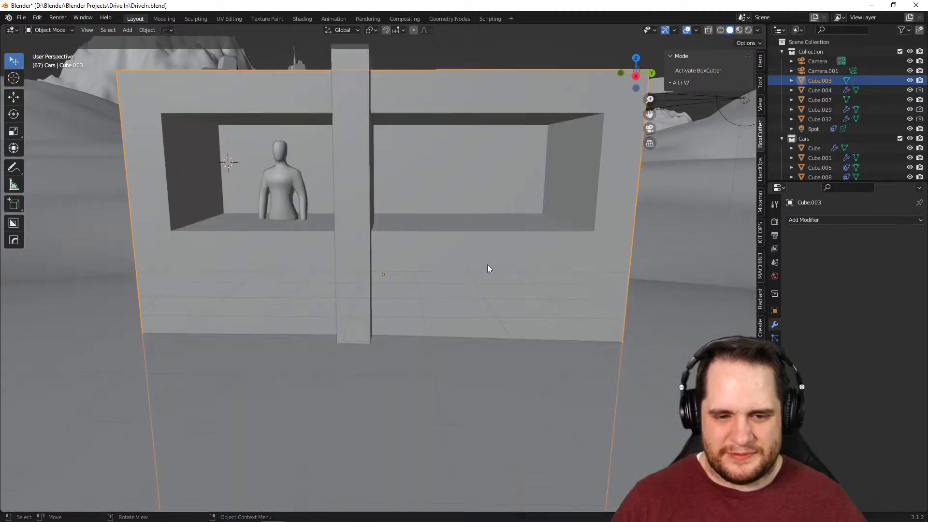
pyautogui.scroll(-12, 443, 281)
pyautogui.moveTo(445, 285); pyautogui.dragTo(475, 318, button='middle')
pyautogui.scroll(2, 411, 298)
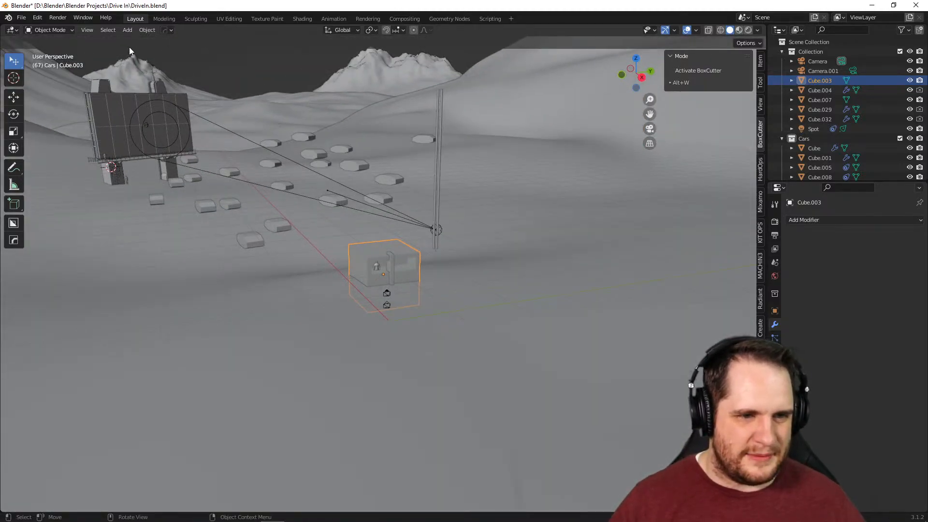
pyautogui.click(128, 30)
pyautogui.moveTo(140, 43)
pyautogui.click(257, 50)
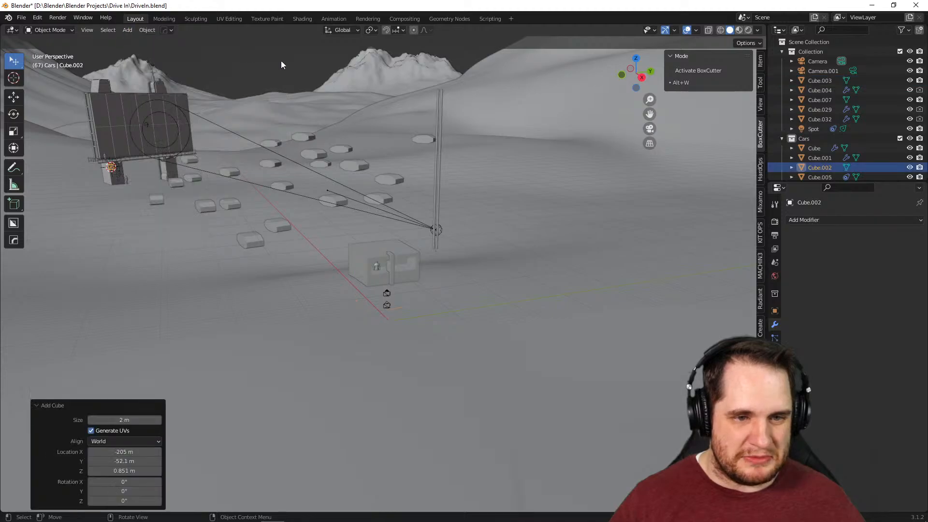
pyautogui.press('KP_Decimal')
pyautogui.scroll(-3, 488, 260)
pyautogui.moveTo(488, 260); pyautogui.dragTo(480, 285, button='middle')
pyautogui.scroll(-8, 515, 326)
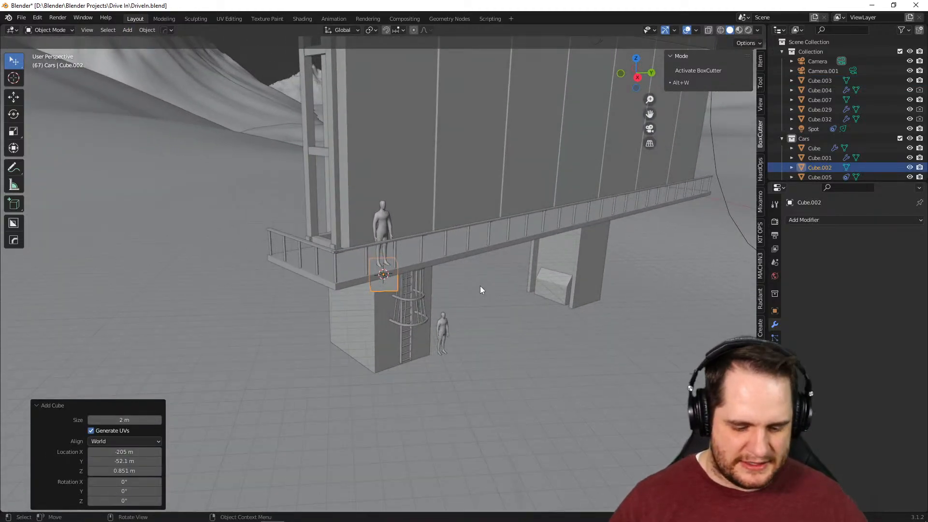
pyautogui.press('Delete')
# Snap the 3D cursor to the world origin
pyautogui.rightClick(476, 341)
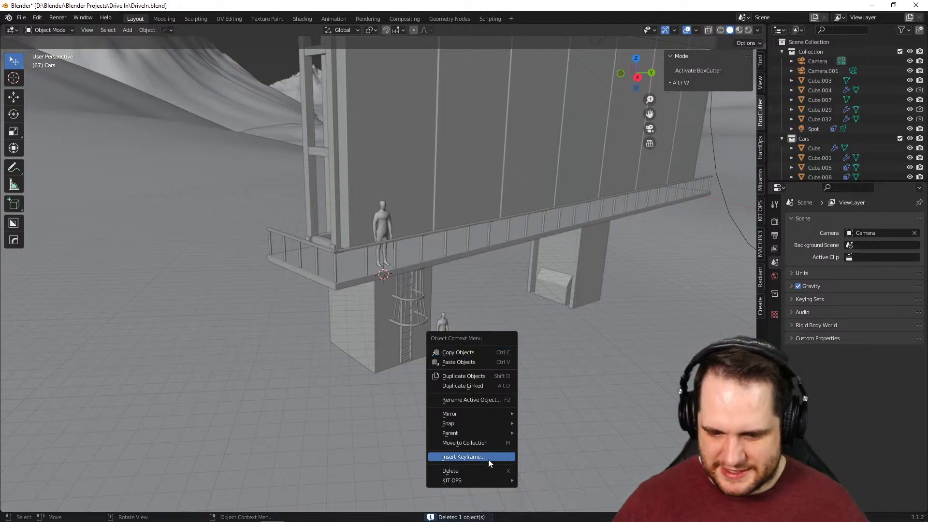
pyautogui.moveTo(503, 423)
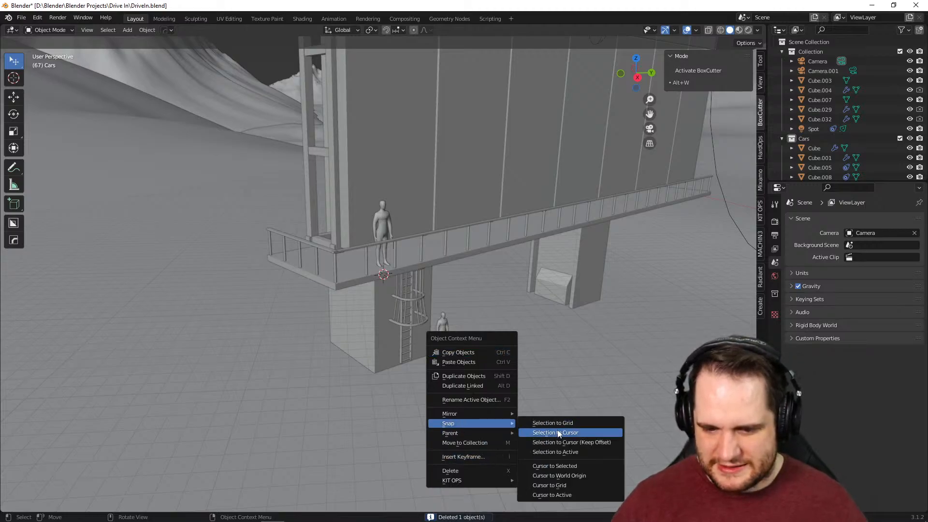
pyautogui.click(582, 476)
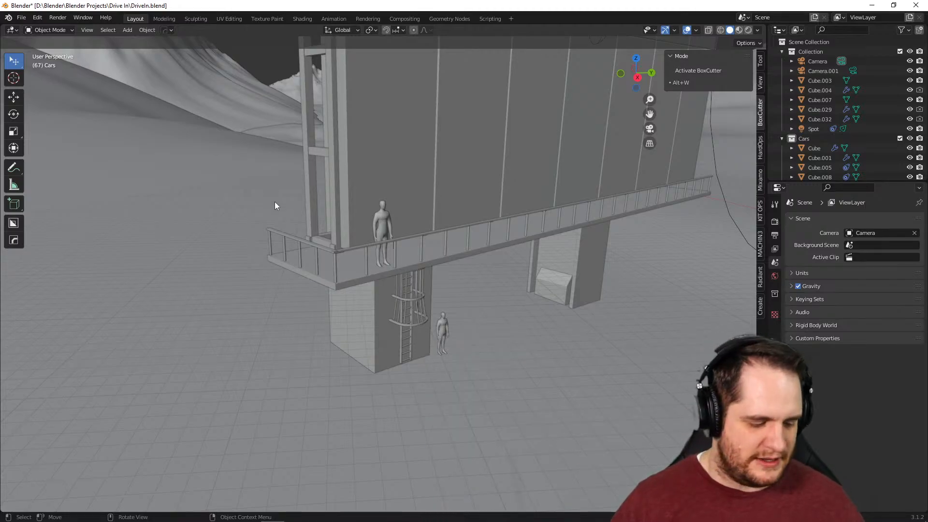
pyautogui.hotkey('shift', 's')
pyautogui.press('Escape')
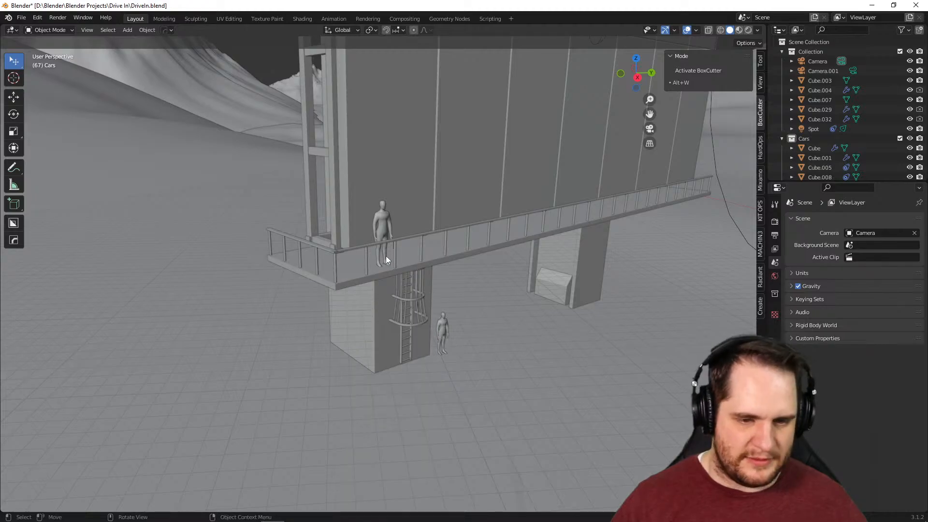
# Add a 2 m cube at the world origin and frame it together with the foreground stand
pyautogui.hotkey('shift', 'a')
pyautogui.moveTo(399, 299)
pyautogui.click(433, 313)
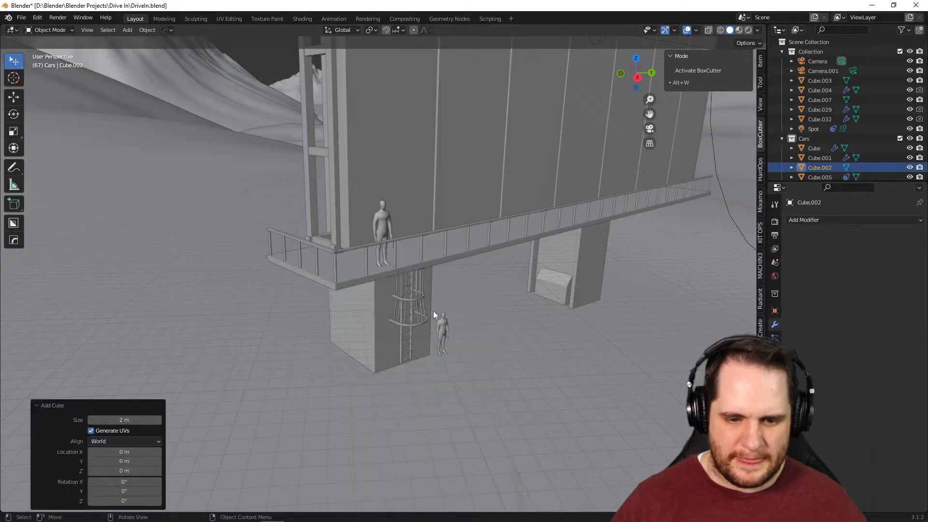
pyautogui.press('KP_Decimal')
pyautogui.scroll(-3, 428, 327)
pyautogui.moveTo(384, 345); pyautogui.dragTo(451, 327, button='middle')
pyautogui.scroll(-2, 392, 353)
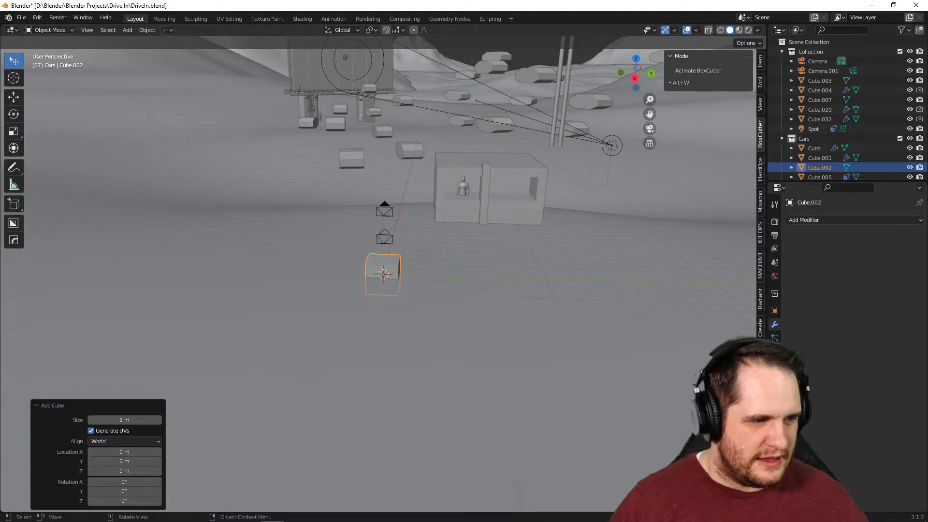
# Check the satellite dish painting again, then survey the mountains and terrain from afar and through the camera view
pyautogui.hotkey('alt', 'Tab')
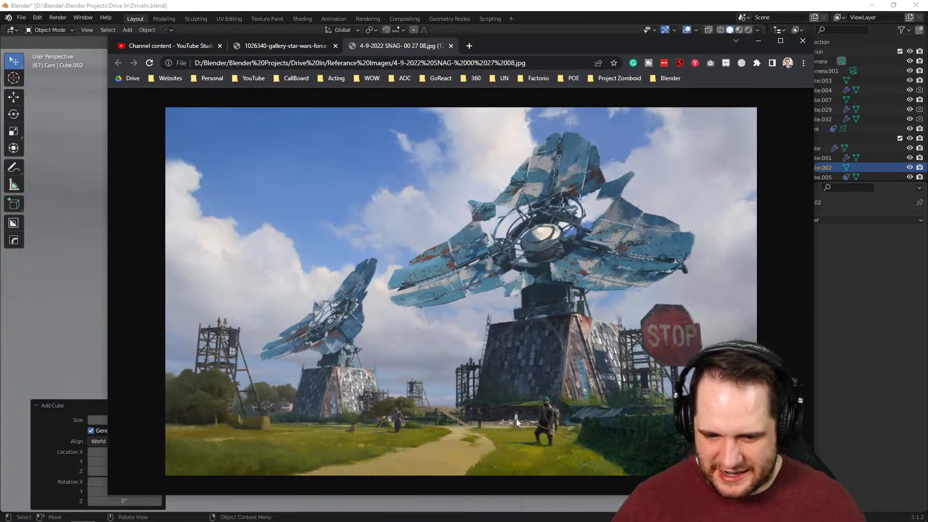
pyautogui.hotkey('alt', 'Tab')
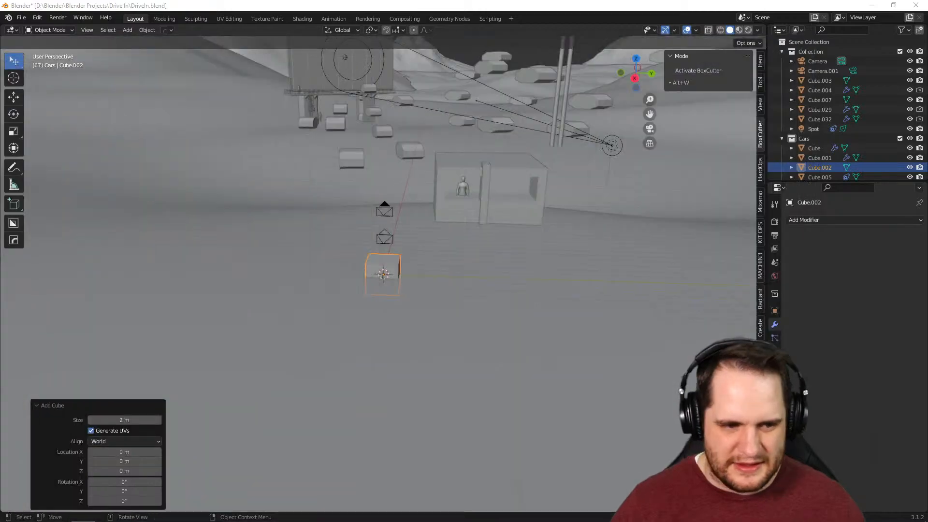
pyautogui.scroll(-18, 485, 221)
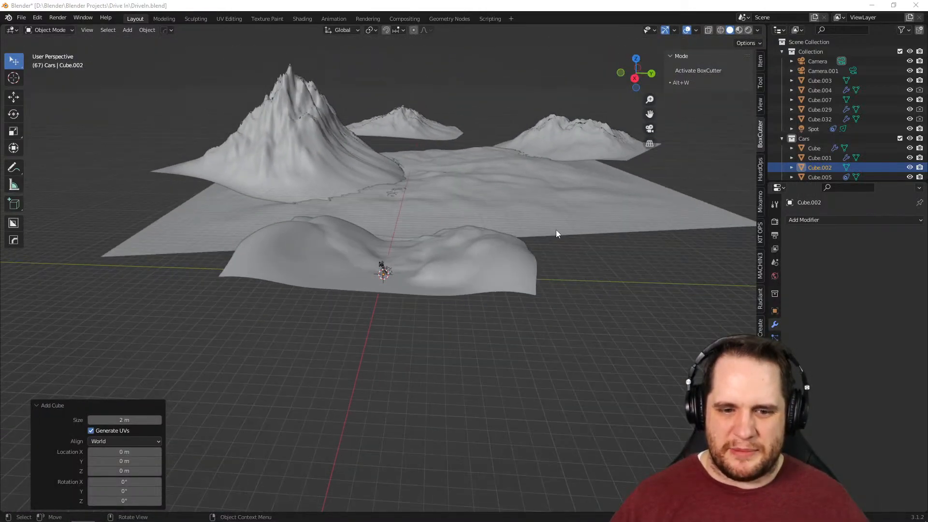
pyautogui.moveTo(556, 231)
pyautogui.mouseDown(button='middle')
pyautogui.moveTo(440, 252)
pyautogui.moveTo(555, 227)
pyautogui.mouseUp(button='middle')
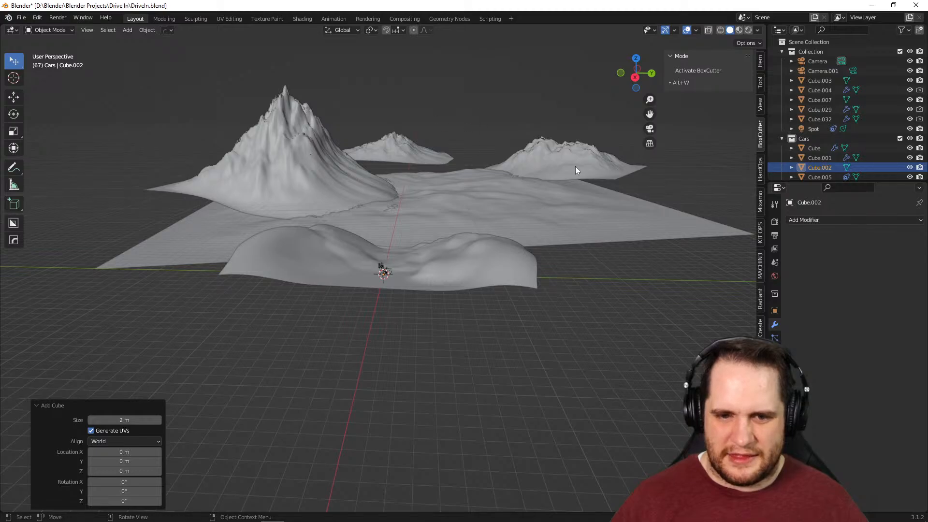
pyautogui.moveTo(575, 168); pyautogui.dragTo(540, 183, button='middle')
pyautogui.keyDown('shift'); pyautogui.moveTo(621, 187); pyautogui.dragTo(474, 194, button='middle'); pyautogui.keyUp('shift')
pyautogui.press('KP_0')
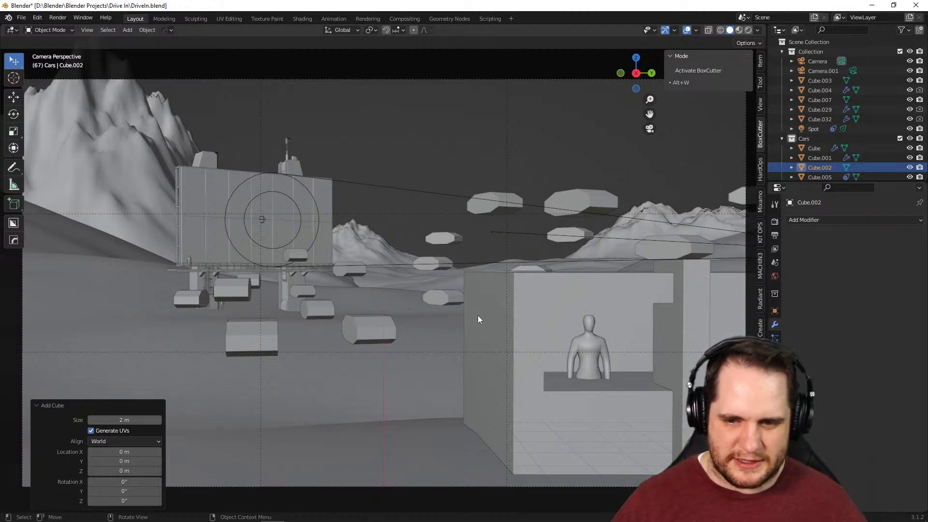
# Frame the new cube and isolate it in local view
pyautogui.moveTo(593, 275)
pyautogui.mouseDown(button='middle')
pyautogui.moveTo(620, 247)
pyautogui.moveTo(580, 269)
pyautogui.mouseUp(button='middle')
pyautogui.press('KP_Decimal')
pyautogui.scroll(-5, 520, 323)
pyautogui.moveTo(521, 323); pyautogui.dragTo(561, 308, button='middle')
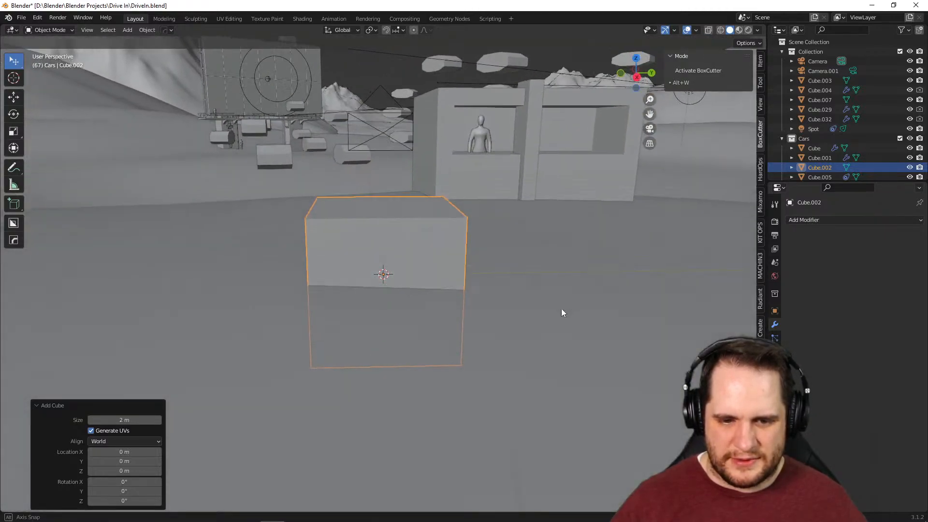
pyautogui.press('KP_Divide')
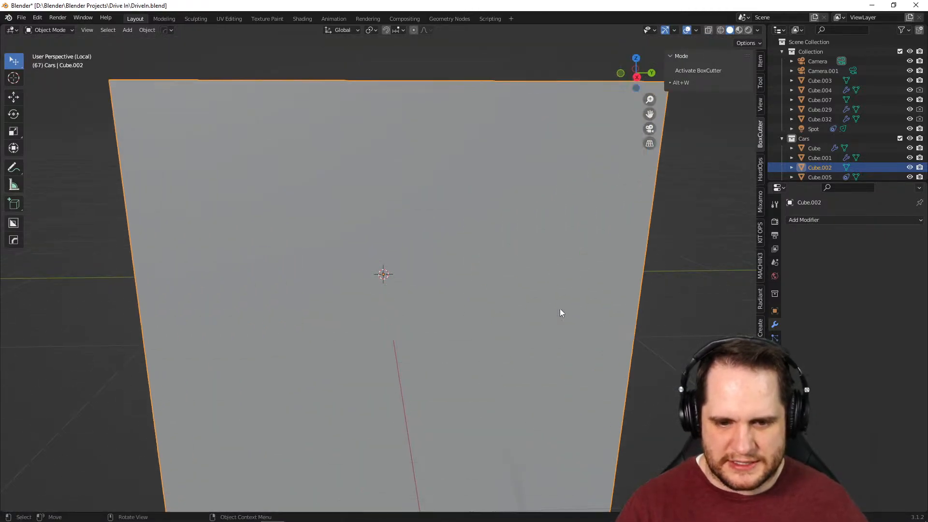
pyautogui.scroll(-10, 560, 312)
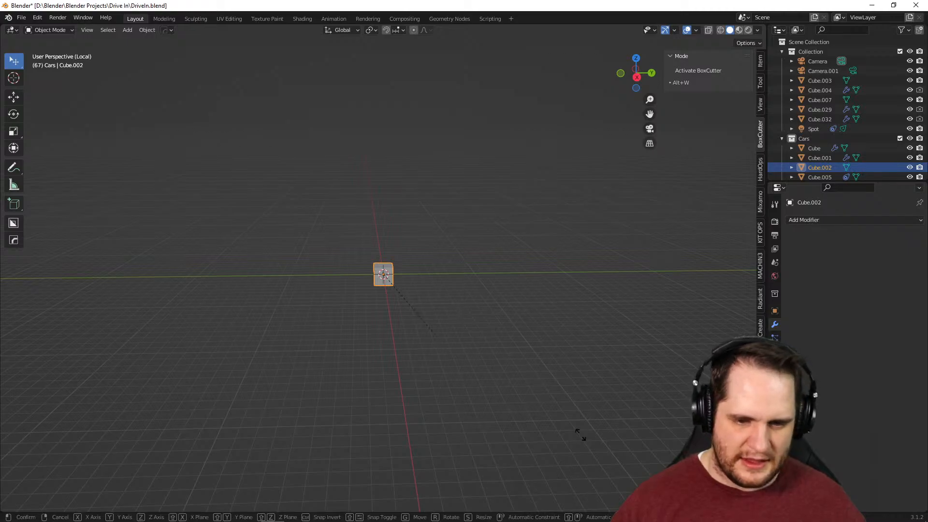
# Scale the cube up uniformly by a factor of about 14.1
pyautogui.press('s')
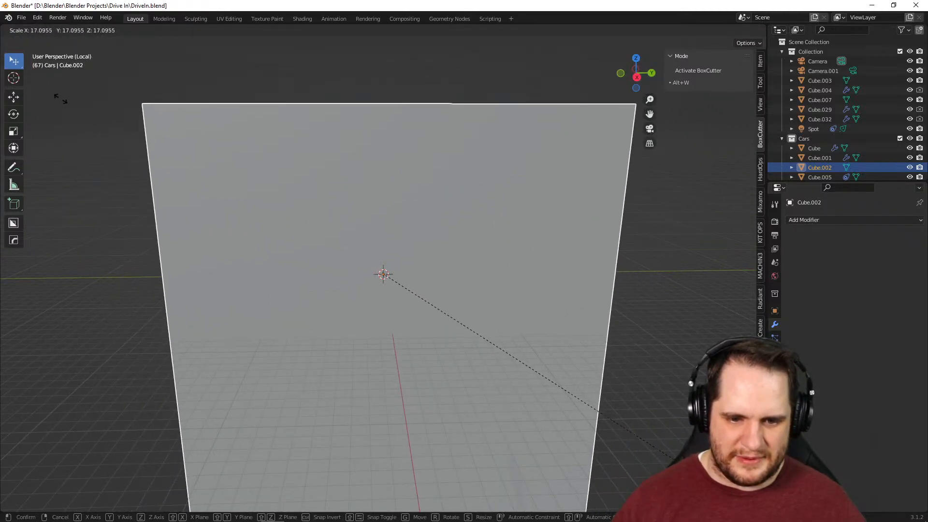
pyautogui.click(595, 472)
pyautogui.scroll(-8, 580, 454)
pyautogui.moveTo(563, 437); pyautogui.dragTo(539, 379, button='middle')
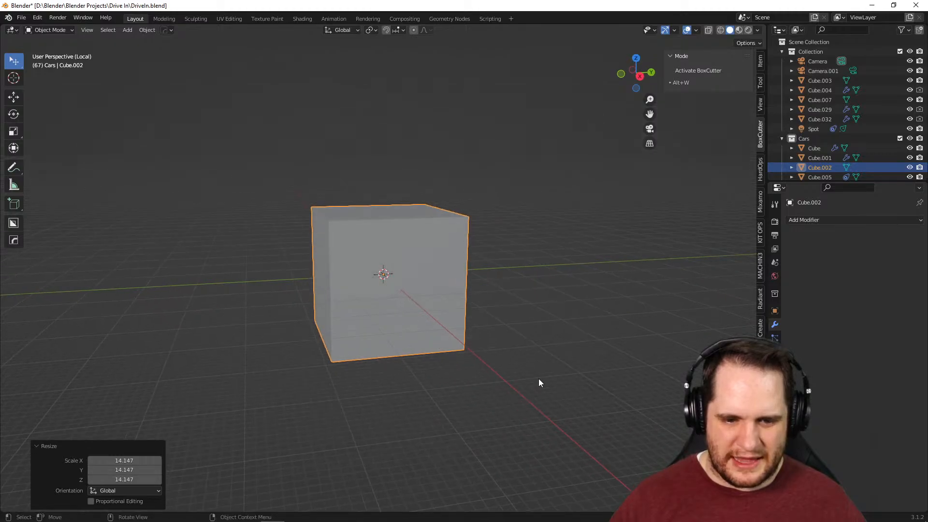
# Move the cube up along Z by about 13.6 m
pyautogui.keyDown('shift'); pyautogui.moveTo(535, 310); pyautogui.dragTo(528, 353, button='middle'); pyautogui.keyUp('shift')
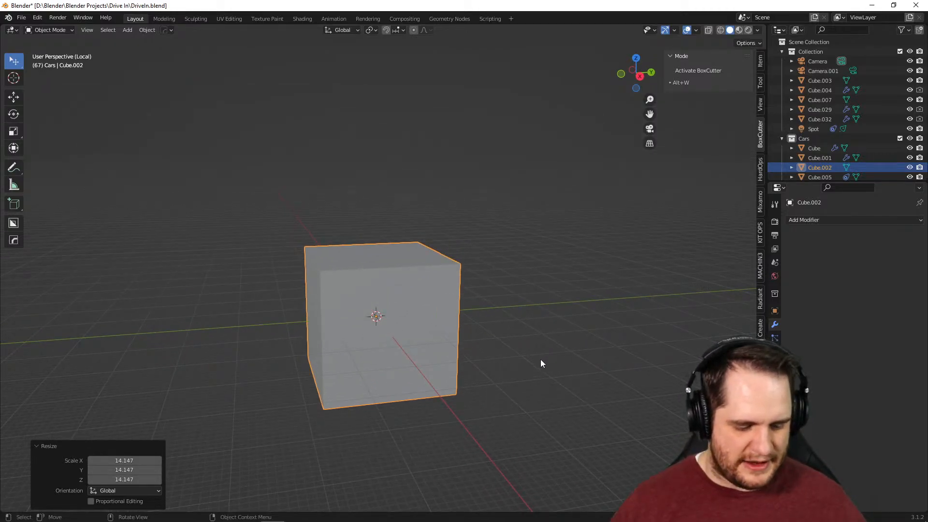
pyautogui.press('g')
pyautogui.press('z')
pyautogui.click(532, 299)
# Compare the isolated cube with the satellite dish painting in the browser, then return to Blender
pyautogui.moveTo(532, 300); pyautogui.dragTo(454, 302, button='middle')
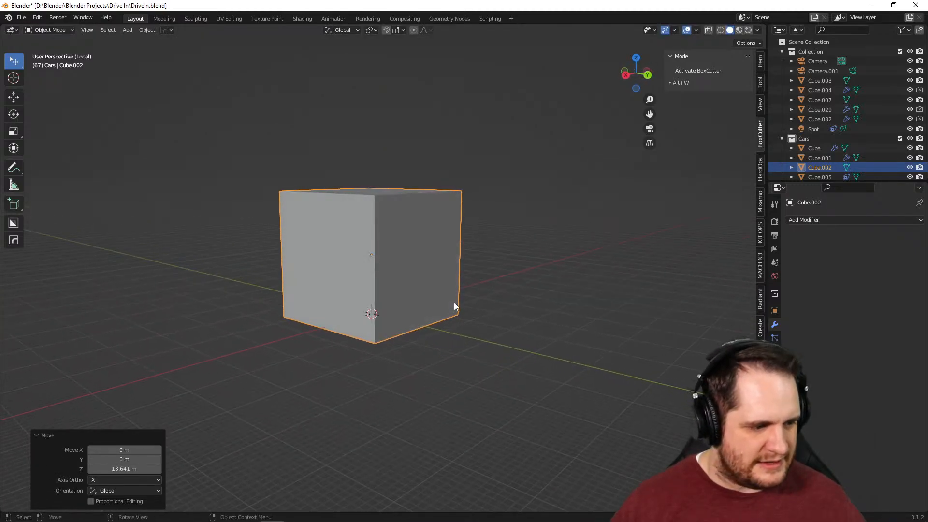
pyautogui.scroll(4, 454, 302)
pyautogui.hotkey('alt', 'Tab')
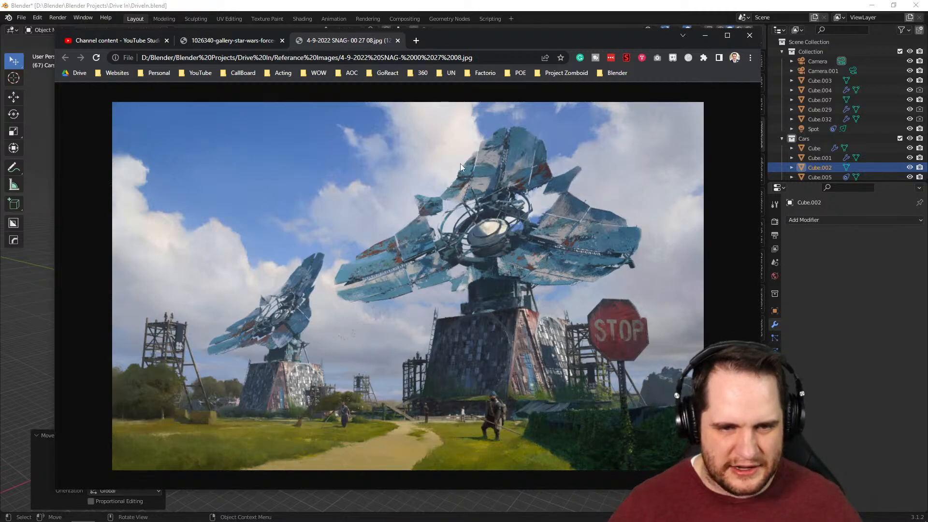
pyautogui.click(705, 35)
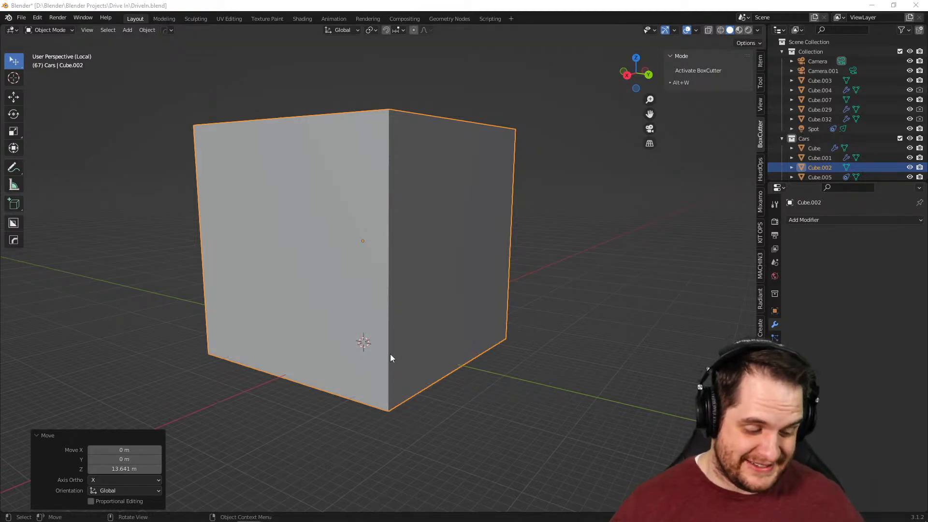
# Enter Edit Mode on the cube and try to bevel its nearest bottom corner vertex
pyautogui.press('Tab')
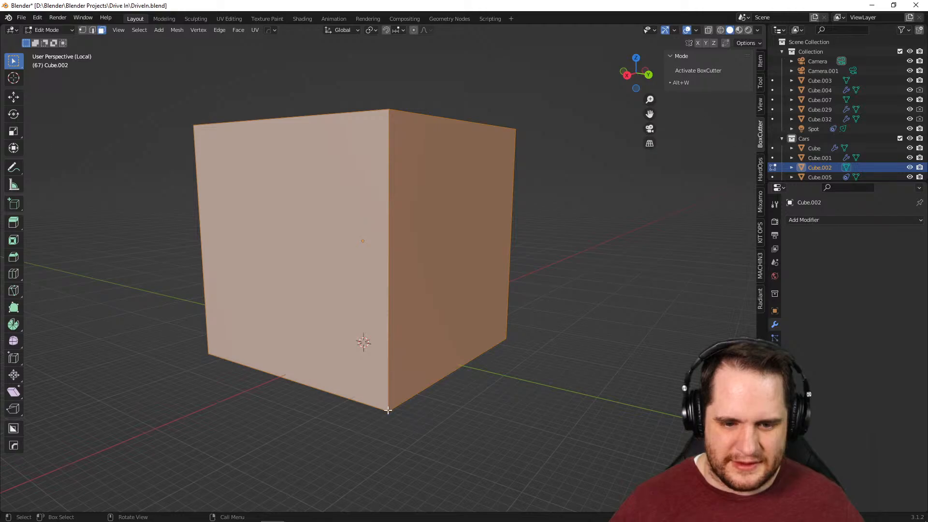
pyautogui.press('1')
pyautogui.click(389, 411)
pyautogui.moveTo(427, 426); pyautogui.dragTo(437, 410, button='middle')
pyautogui.hotkey('ctrl', 'shift', 'b')
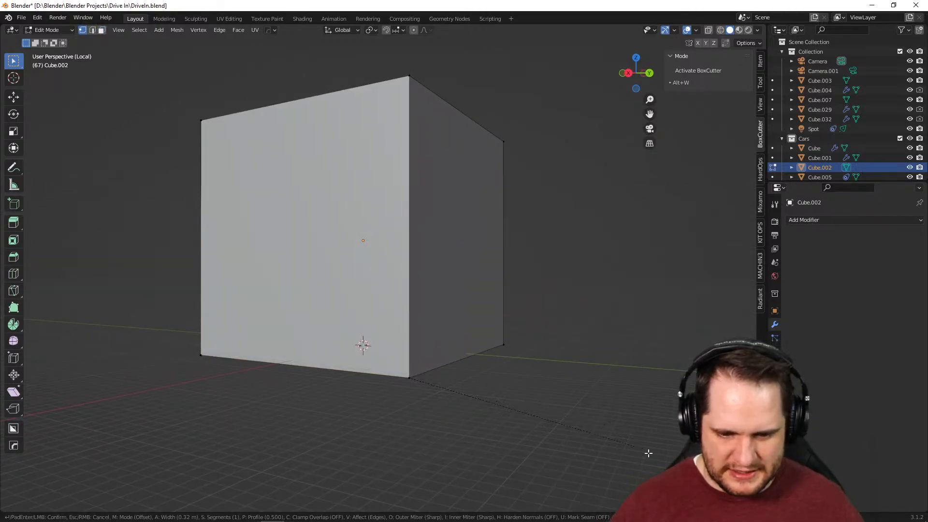
pyautogui.press('Escape')
pyautogui.moveTo(516, 358); pyautogui.dragTo(575, 400, button='middle')
pyautogui.press('a')
pyautogui.click(334, 294)
pyautogui.hotkey('ctrl', 'b')
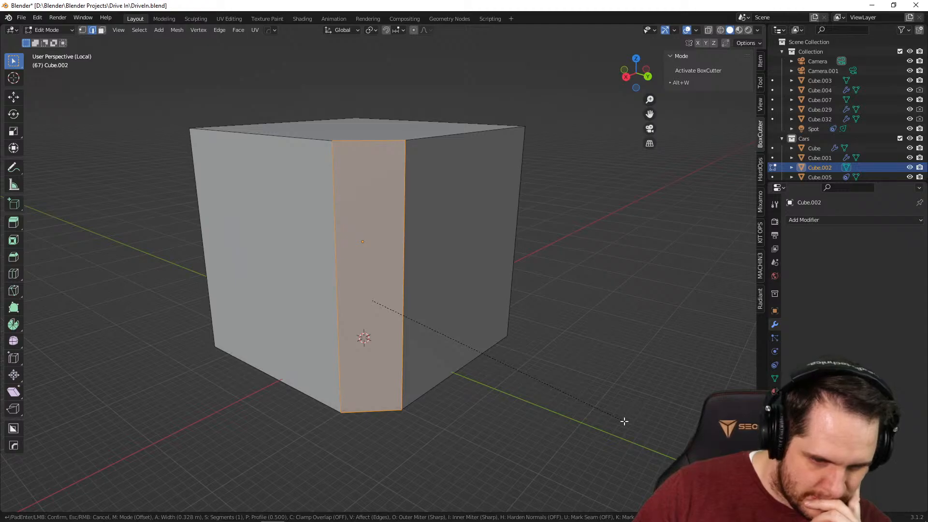
pyautogui.press('Escape')
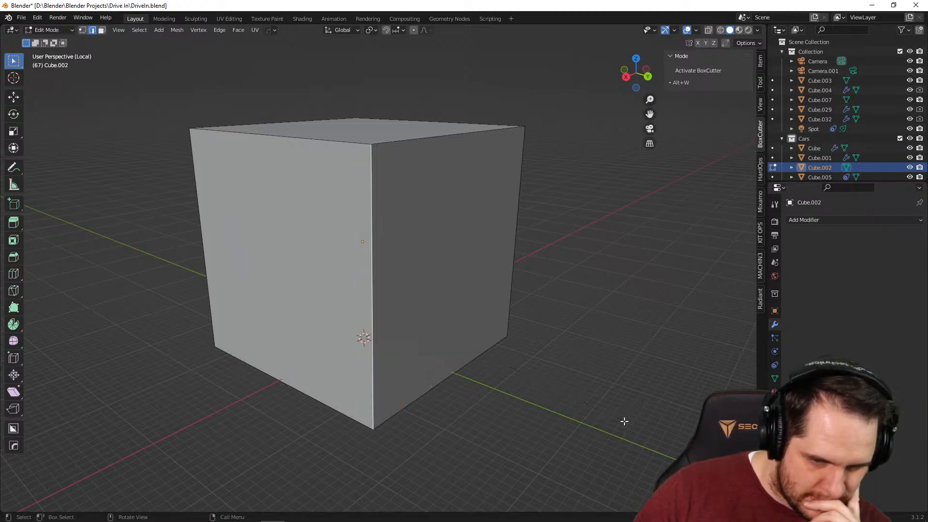
# Compare the cube's top edge with the satellite dish painting in the browser, then return to Blender
pyautogui.press('a')
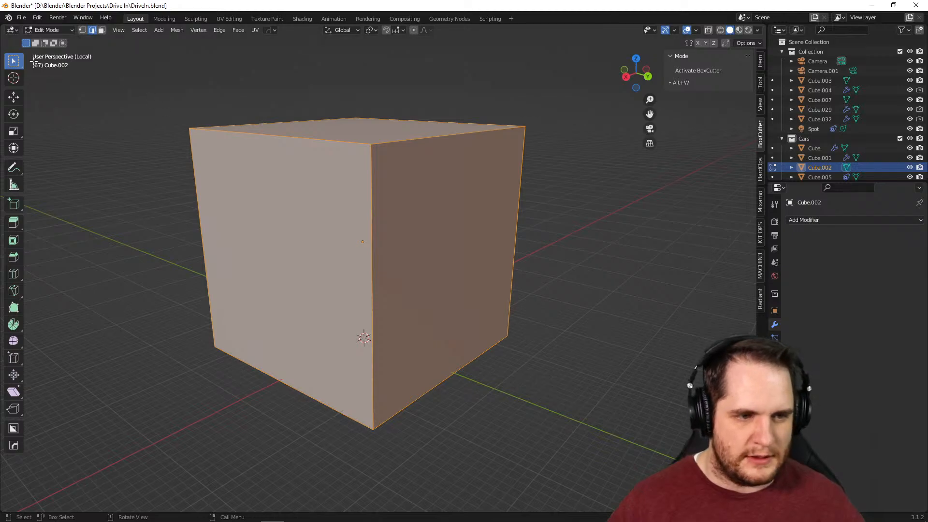
pyautogui.click(428, 134)
pyautogui.moveTo(494, 281)
pyautogui.mouseDown(button='middle')
pyautogui.moveTo(511, 292)
pyautogui.moveTo(498, 292)
pyautogui.mouseUp(button='middle')
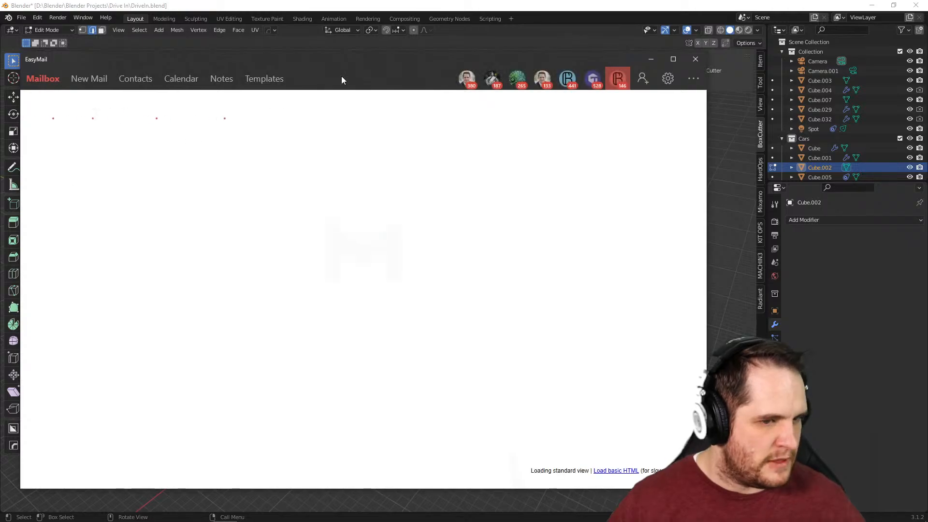
pyautogui.moveTo(453, 57); pyautogui.dragTo(0, 86)
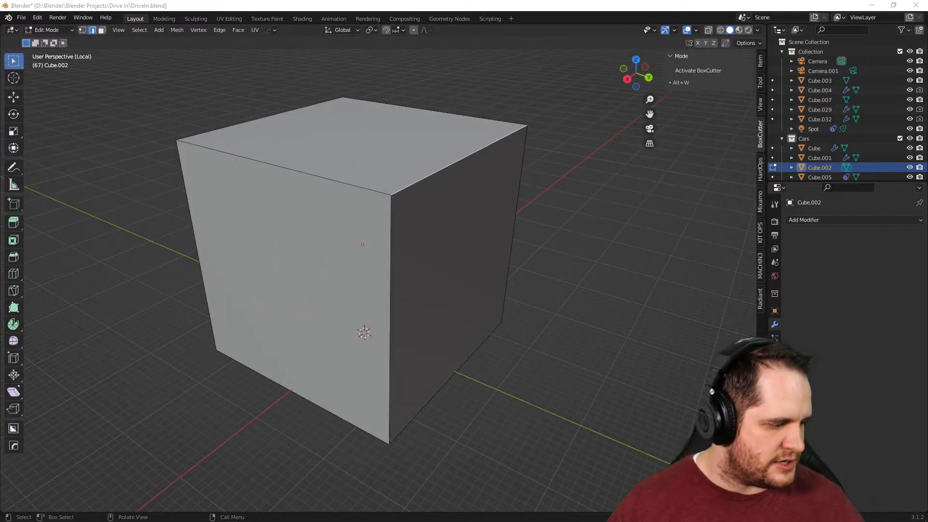
pyautogui.moveTo(0, 43); pyautogui.dragTo(585, 37)
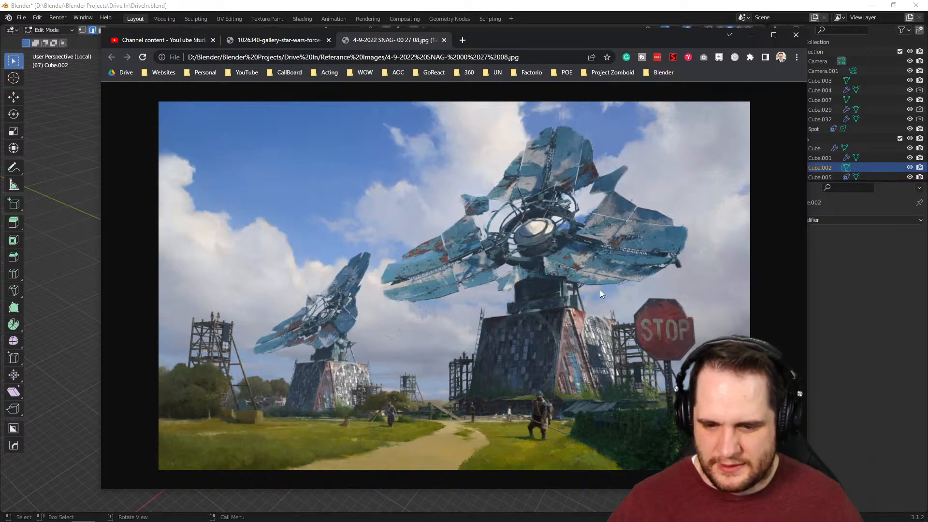
pyautogui.moveTo(581, 39); pyautogui.dragTo(0, 48)
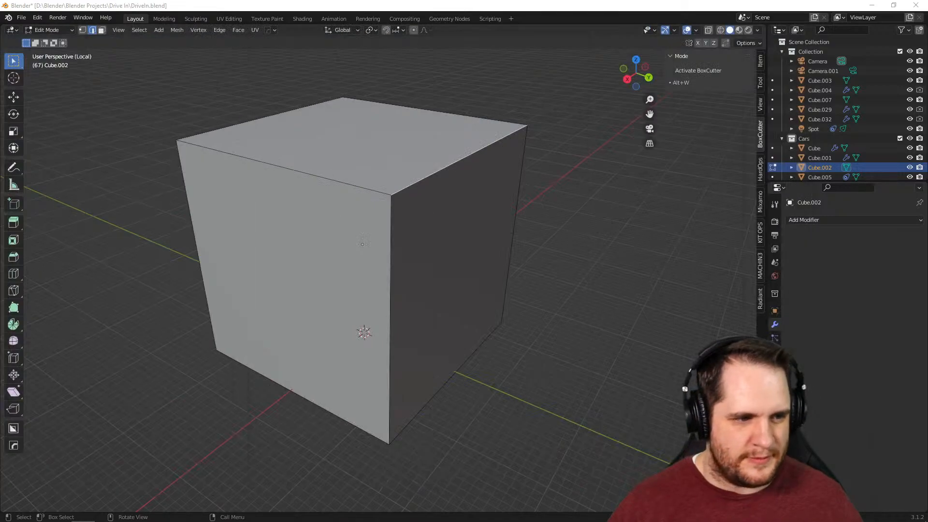
pyautogui.scroll(-1, 444, 376)
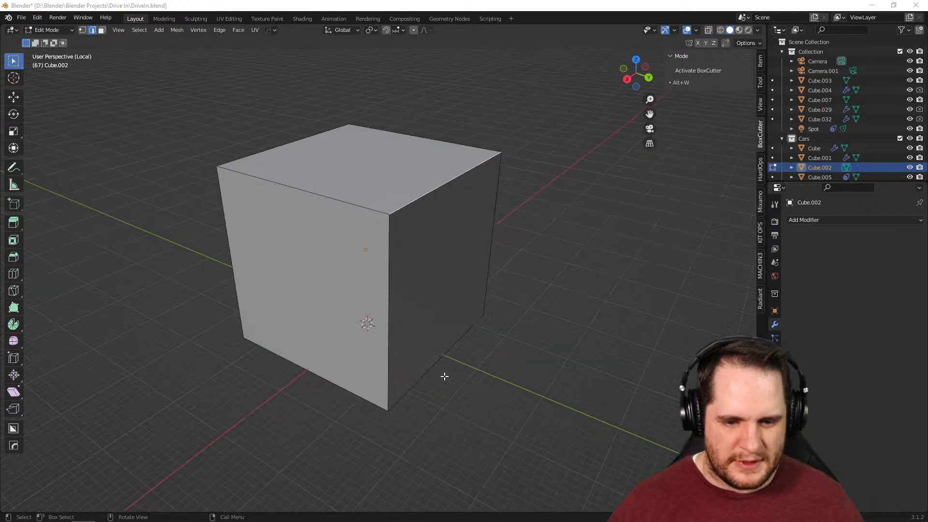
pyautogui.click(437, 368)
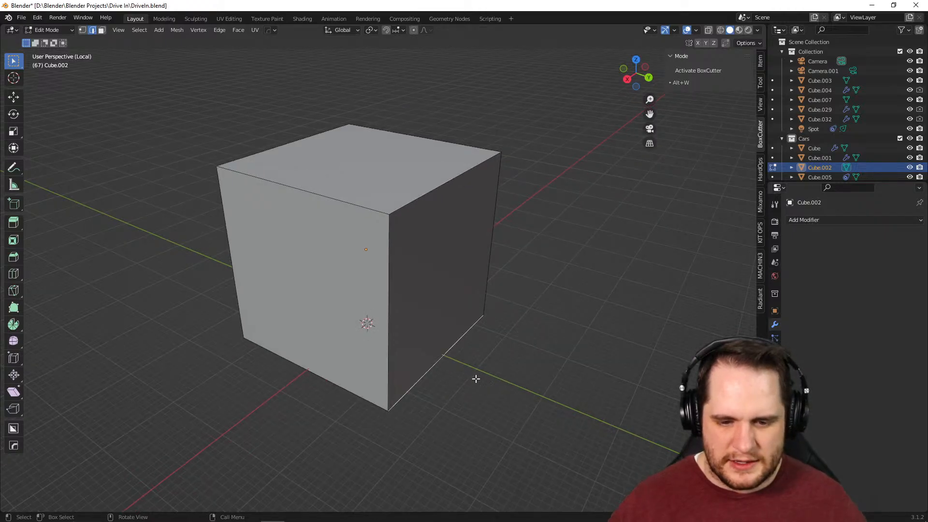
pyautogui.moveTo(478, 381); pyautogui.dragTo(418, 316, button='middle')
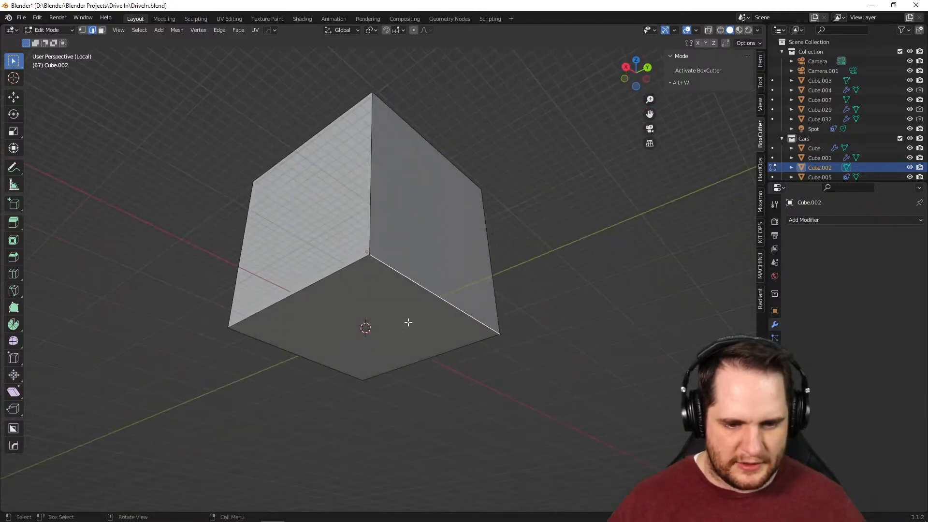
pyautogui.click(368, 319)
pyautogui.moveTo(493, 338); pyautogui.dragTo(516, 393, button='middle')
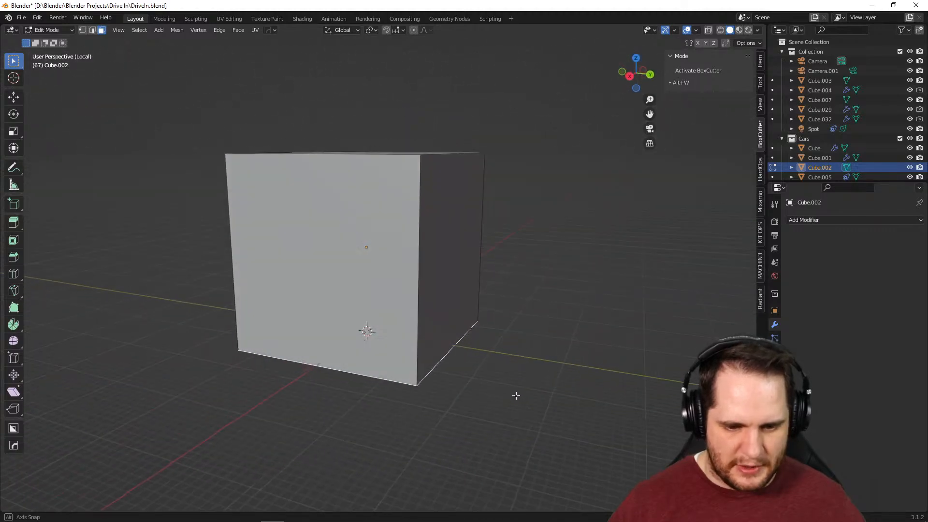
pyautogui.press('s')
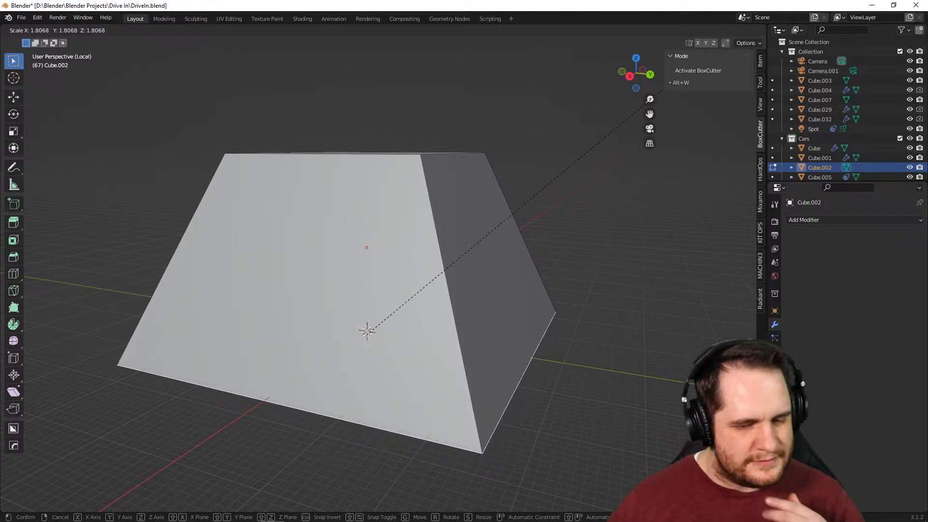
pyautogui.press('Escape')
# Select the cube's two opposite bottom edges on the Y sides and scale them outward along Y by about 1.763
pyautogui.moveTo(503, 408); pyautogui.dragTo(399, 250, button='middle')
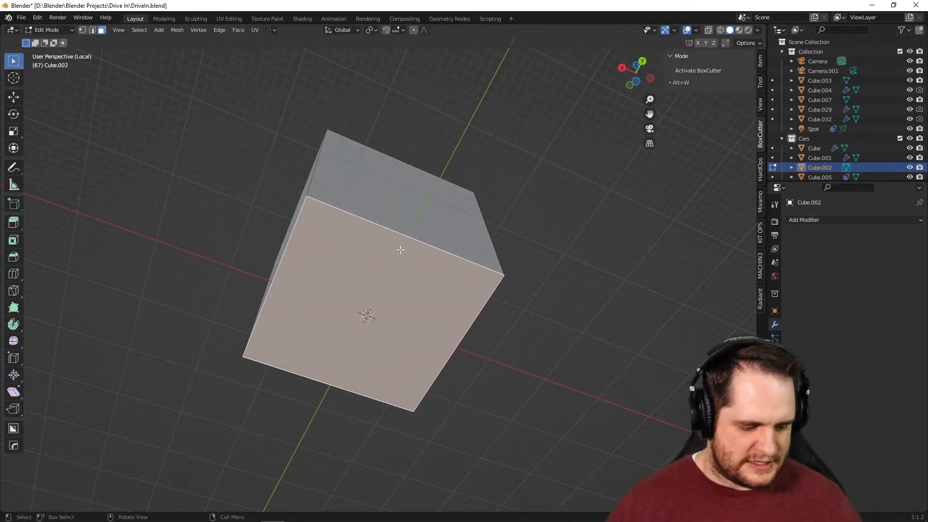
pyautogui.press('2')
pyautogui.click(396, 252)
pyautogui.keyDown('shift'); pyautogui.click(349, 385); pyautogui.keyUp('shift')
pyautogui.moveTo(414, 376); pyautogui.dragTo(578, 429, button='middle')
pyautogui.press('s')
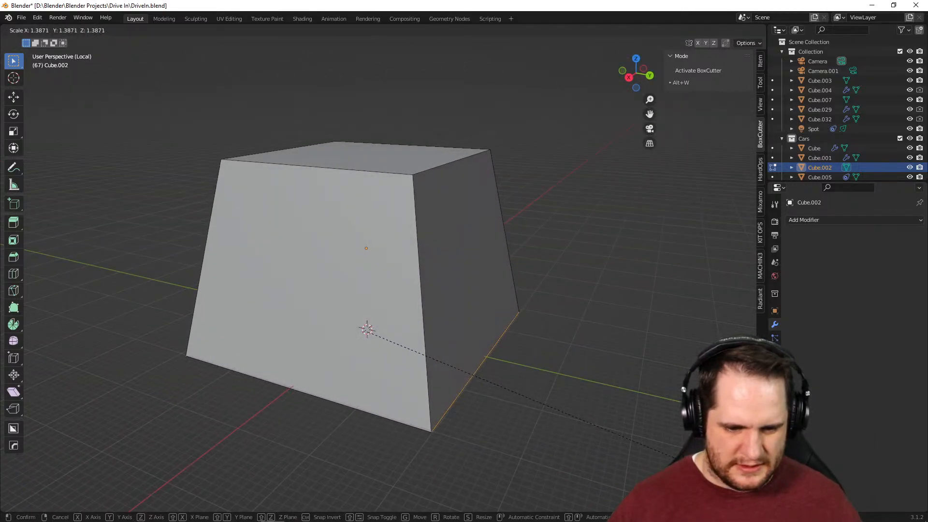
pyautogui.press('x')
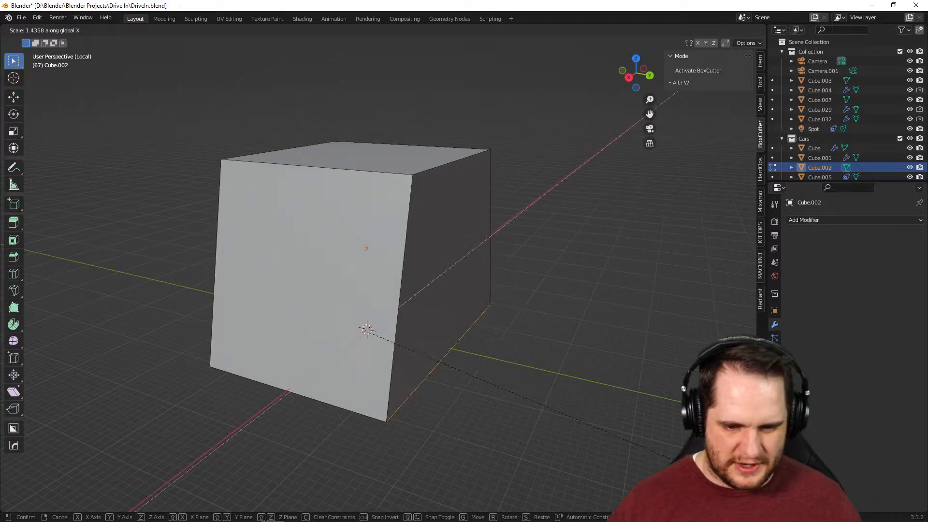
pyautogui.press('y')
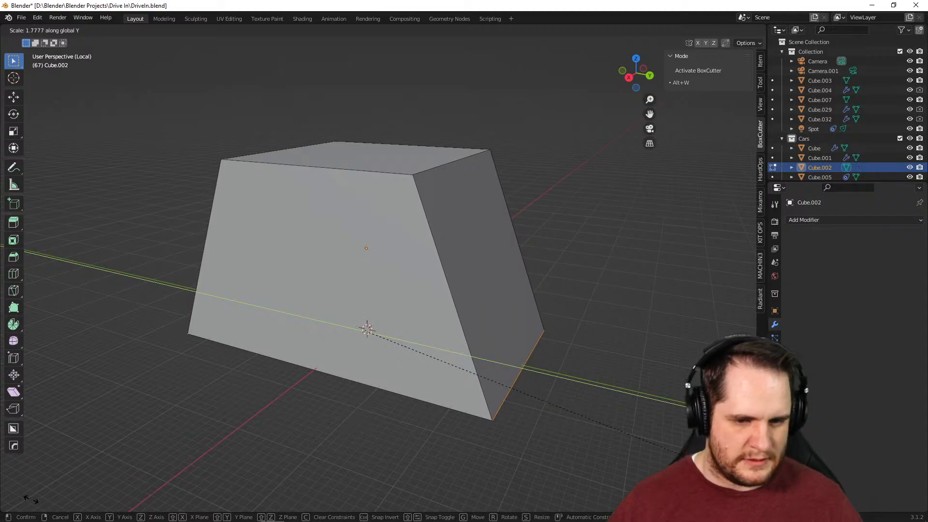
pyautogui.click(27, 499)
# Knife-cut the trapezoidal +X face along Z from its −Y top corner down to the bottom edge
pyautogui.moveTo(437, 403); pyautogui.dragTo(515, 411, button='middle')
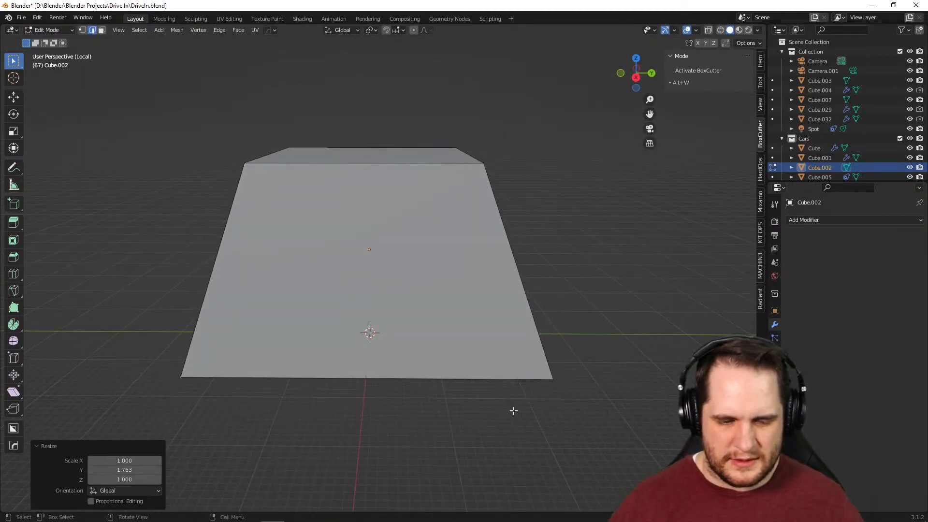
pyautogui.moveTo(371, 405); pyautogui.dragTo(384, 393, button='middle')
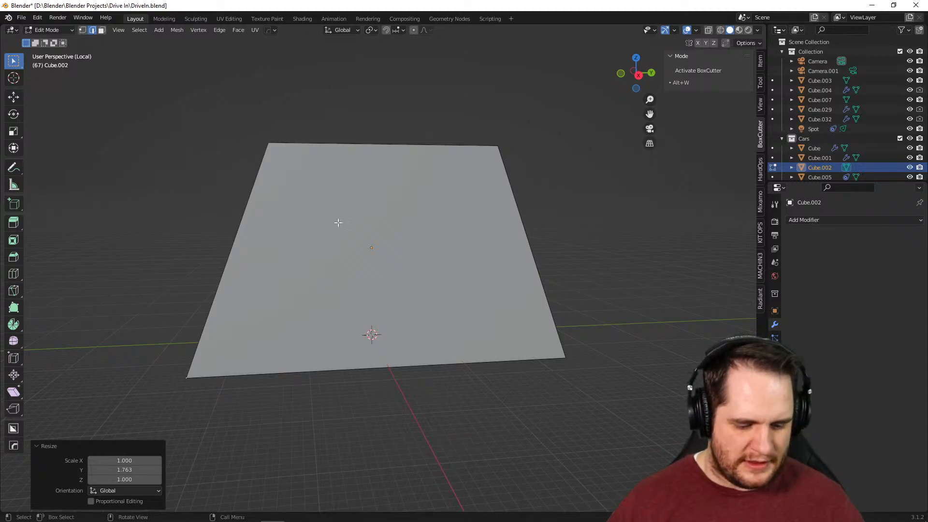
pyautogui.press('k')
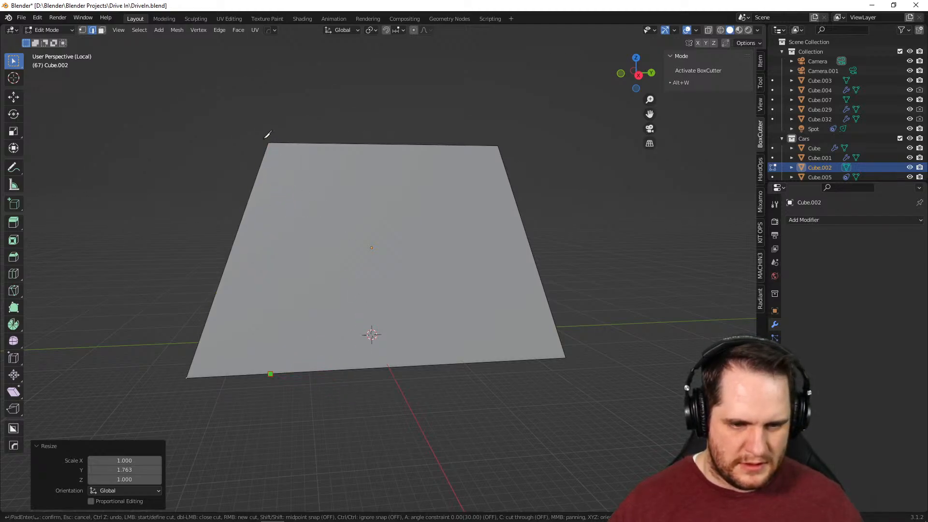
pyautogui.press('z')
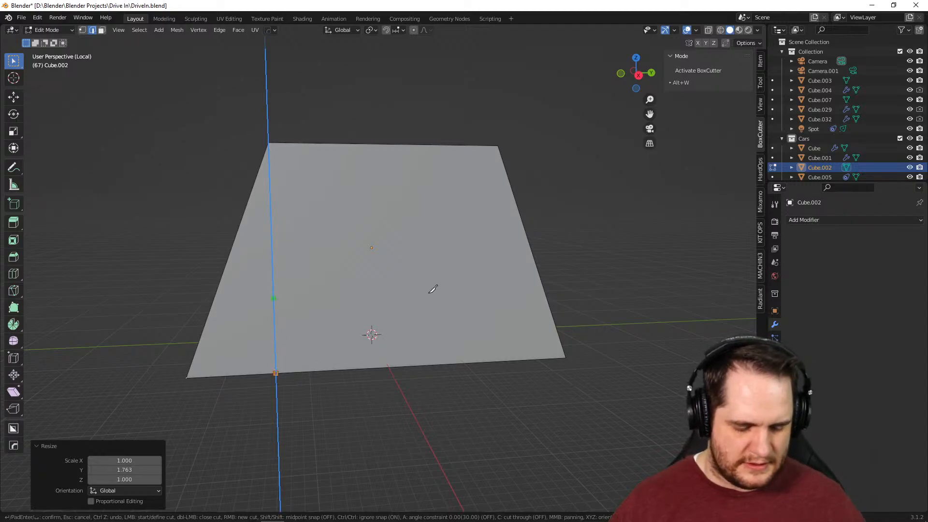
pyautogui.press('Escape')
pyautogui.moveTo(499, 151); pyautogui.dragTo(614, 197, button='middle')
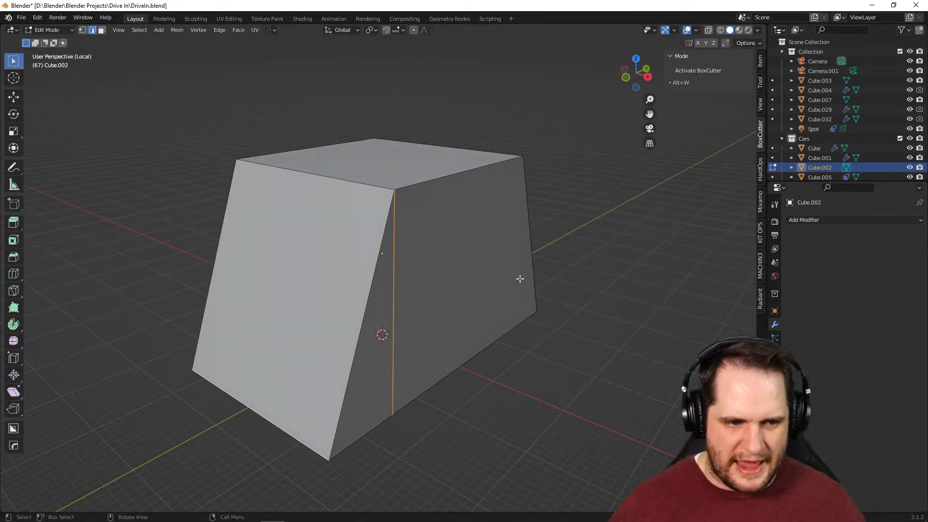
# Knife-cut the same +X face along Z from its +Y top corner down to the bottom edge
pyautogui.scroll(2, 520, 277)
pyautogui.press('Tab')
pyautogui.press('Tab')
pyautogui.press('3')
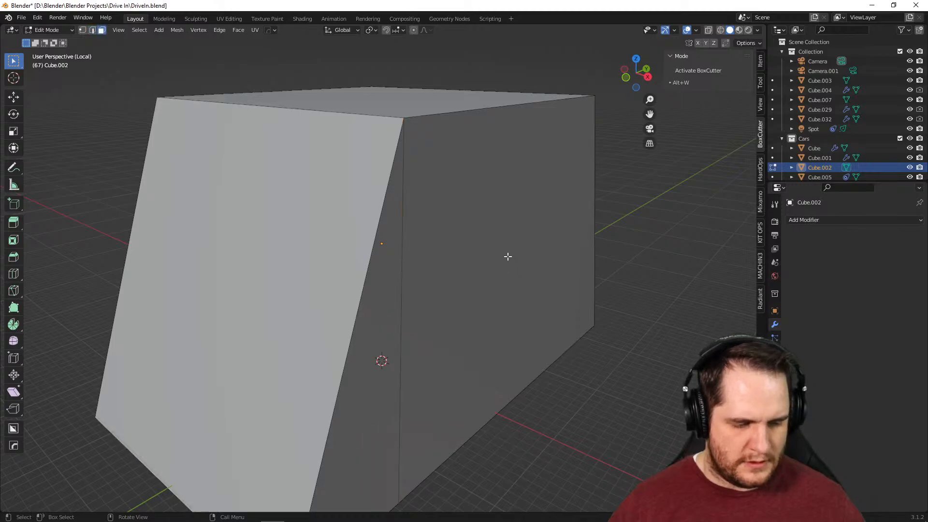
pyautogui.click(514, 232)
pyautogui.moveTo(514, 232); pyautogui.dragTo(472, 286, button='middle')
pyautogui.press('k')
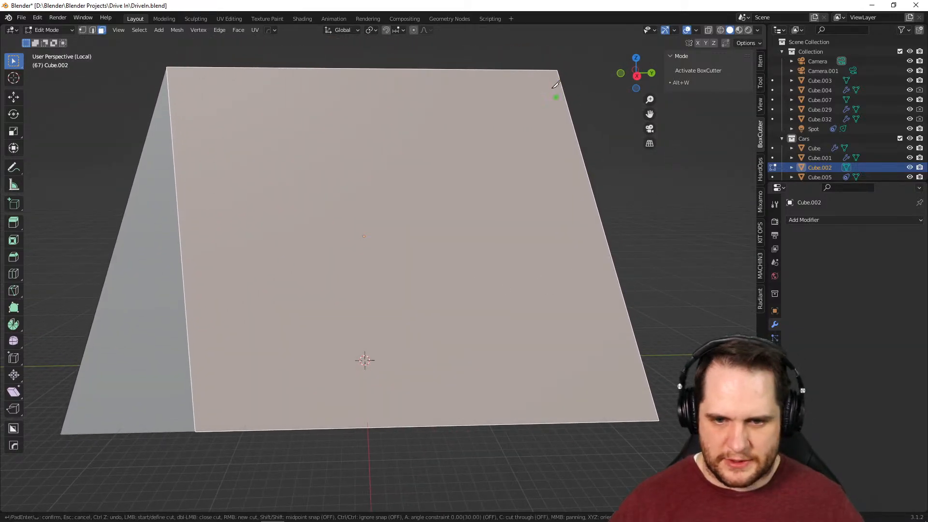
pyautogui.click(557, 71)
pyautogui.press('z')
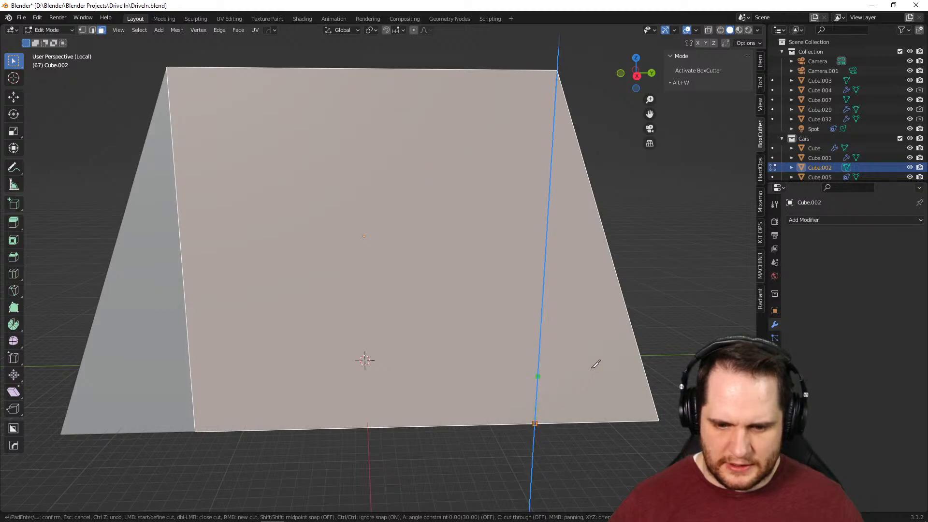
pyautogui.press('Return')
# Knife-cut the opposite −X face along Z from its −Y top corner down to the bottom edge
pyautogui.moveTo(614, 314); pyautogui.dragTo(415, 294, button='middle')
pyautogui.press('k')
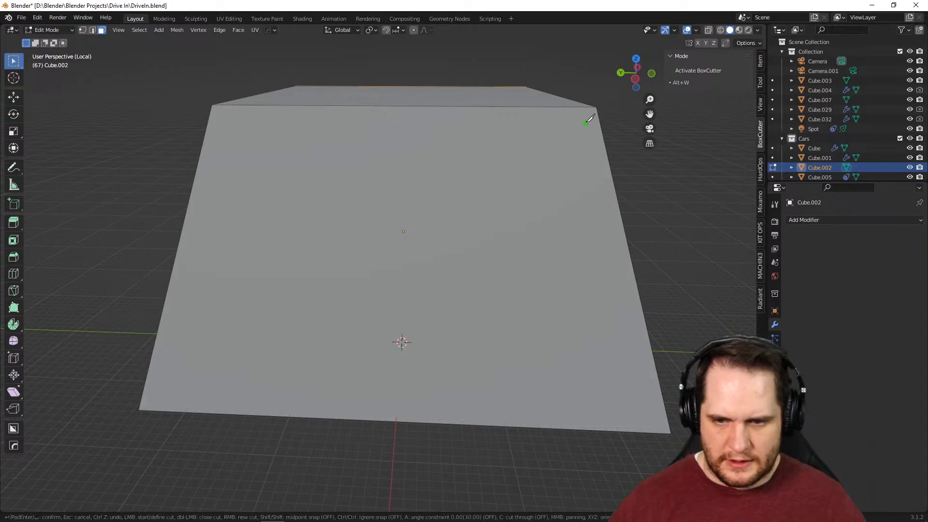
pyautogui.click(597, 108)
pyautogui.press('z')
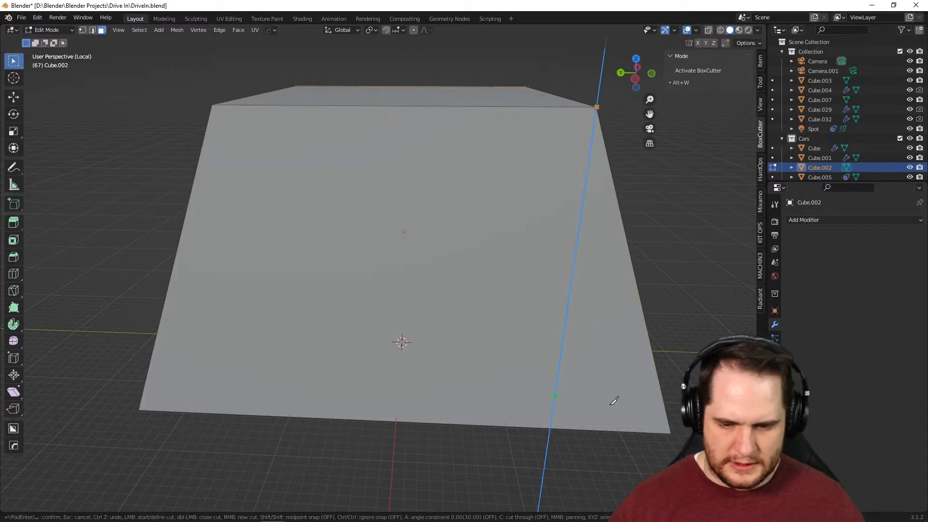
pyautogui.click(209, 104)
pyautogui.press('Return')
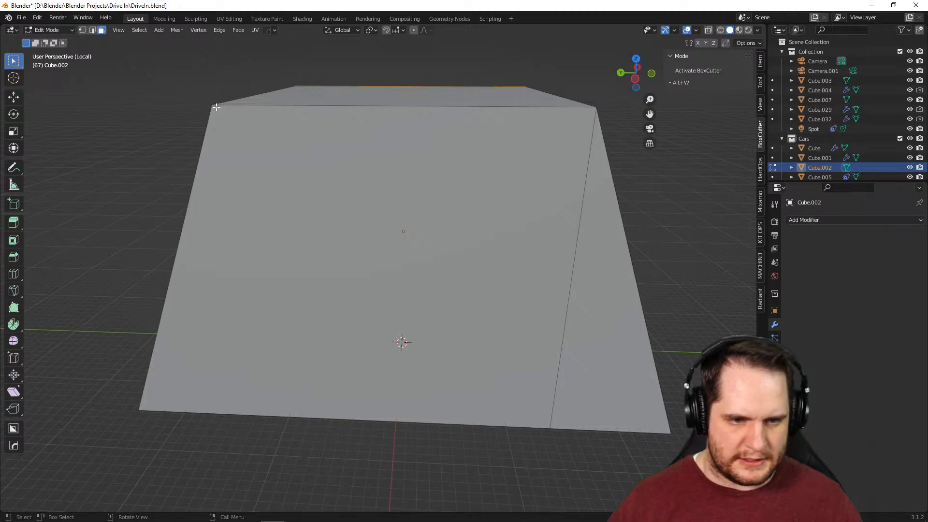
# Knife-cut the −X face along Z from its +Y top corner down to the bottom edge
pyautogui.press('k')
pyautogui.click(218, 100)
pyautogui.press('z')
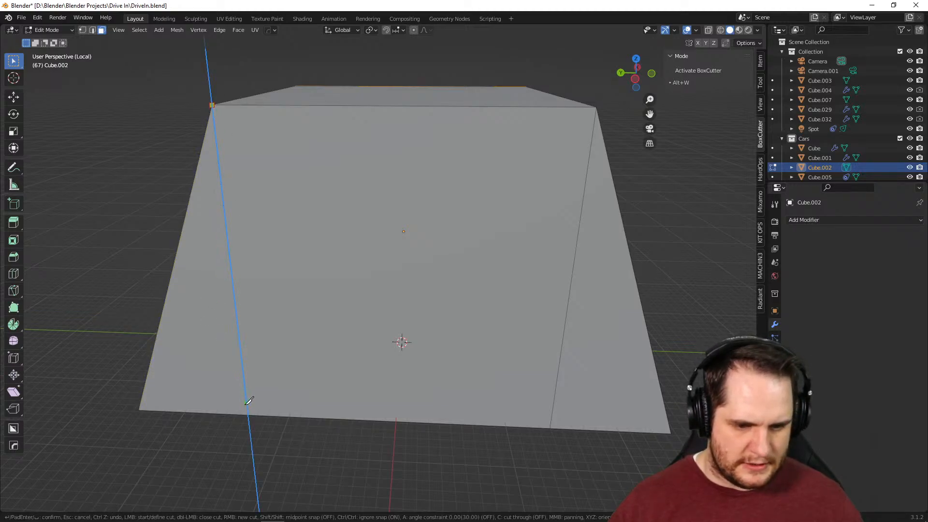
pyautogui.press('z')
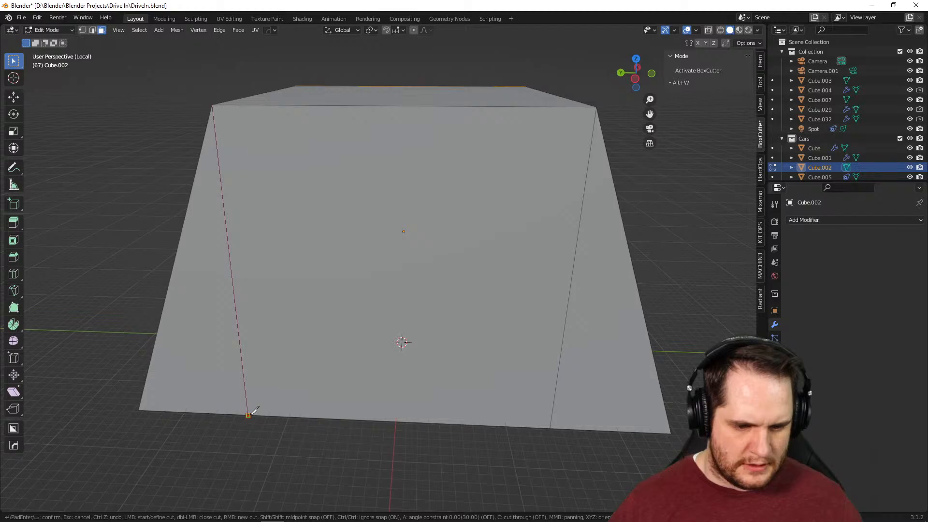
pyautogui.click(266, 409)
pyautogui.press('Return')
# Select the two middle bottom edge segments between the knife cuts on the +X and −X faces
pyautogui.scroll(-5, 387, 290)
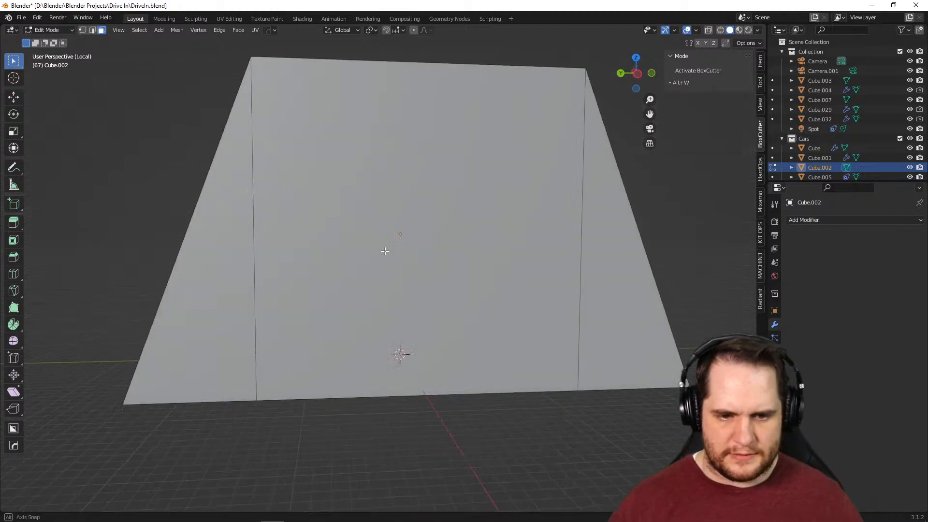
pyautogui.click(398, 290)
pyautogui.moveTo(398, 290); pyautogui.dragTo(551, 224, button='middle')
pyautogui.scroll(4, 528, 328)
pyautogui.press('2')
pyautogui.hotkey('alt', 'a')
pyautogui.moveTo(417, 239); pyautogui.dragTo(480, 348, button='middle')
pyautogui.moveTo(532, 307); pyautogui.dragTo(429, 337, button='middle')
# Try to scale the selected middle bottom edges outward along X by about 1.72
pyautogui.press('s')
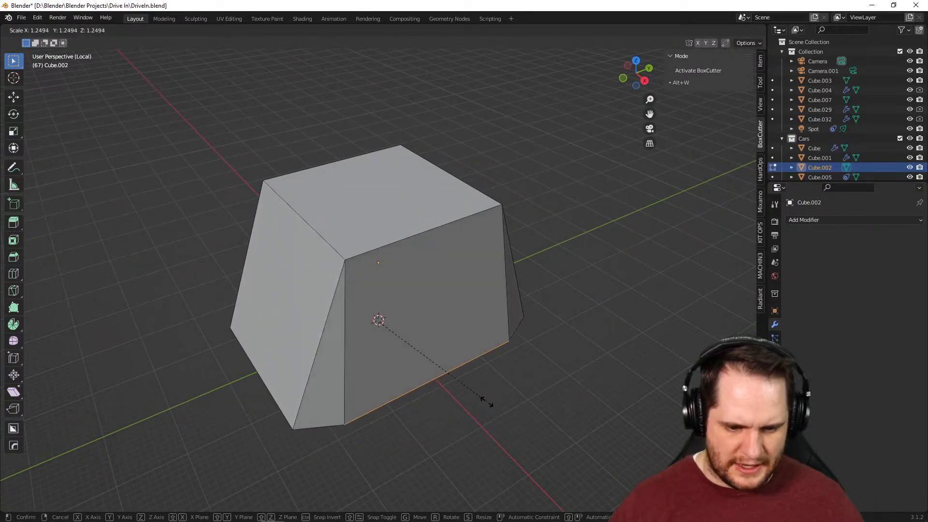
pyautogui.press('x')
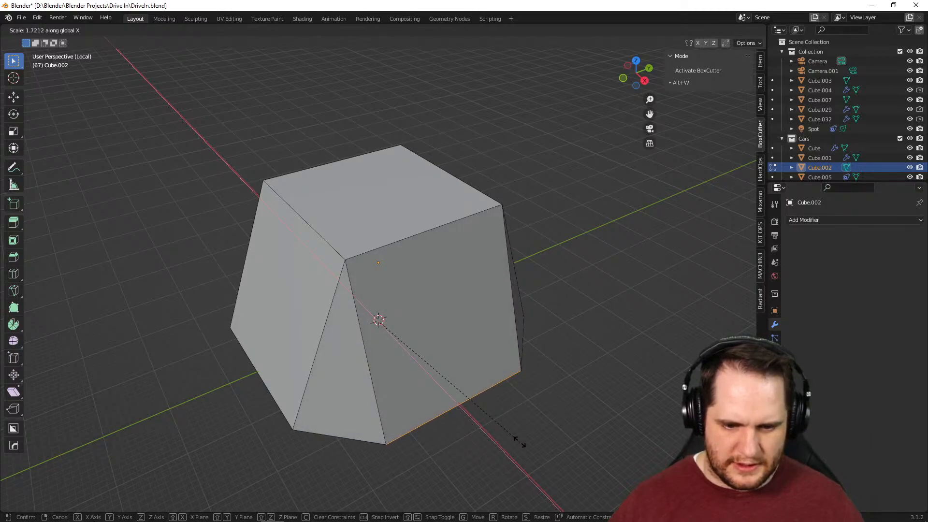
pyautogui.click(520, 442)
pyautogui.moveTo(534, 385); pyautogui.dragTo(421, 346, button='middle')
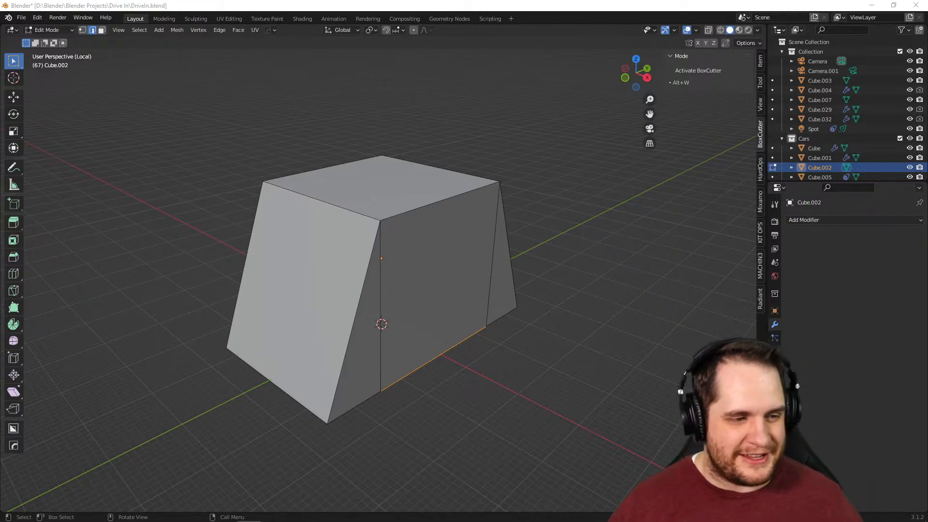
# Scale the two middle bottom edges outward along X by about 1.731 to slope the +X and −X faces
pyautogui.moveTo(555, 367); pyautogui.dragTo(678, 342, button='middle')
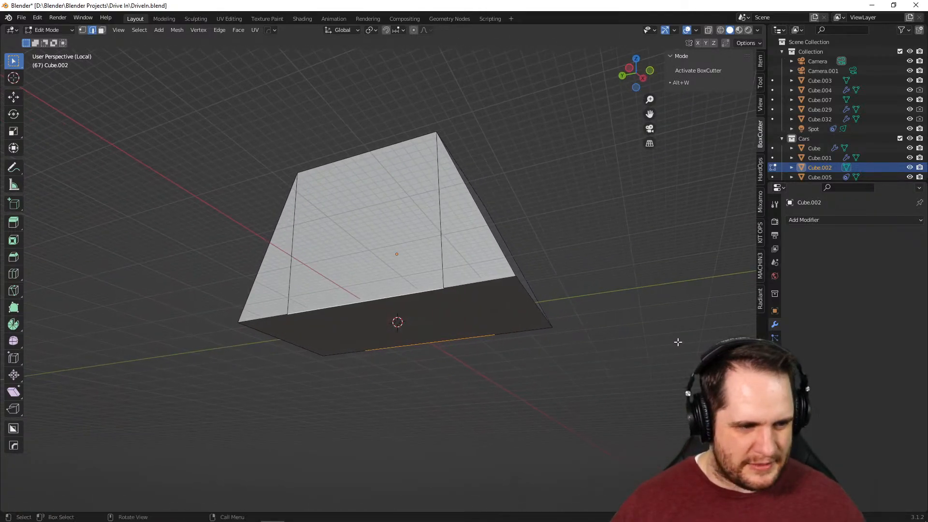
pyautogui.moveTo(545, 302); pyautogui.dragTo(458, 362, button='middle')
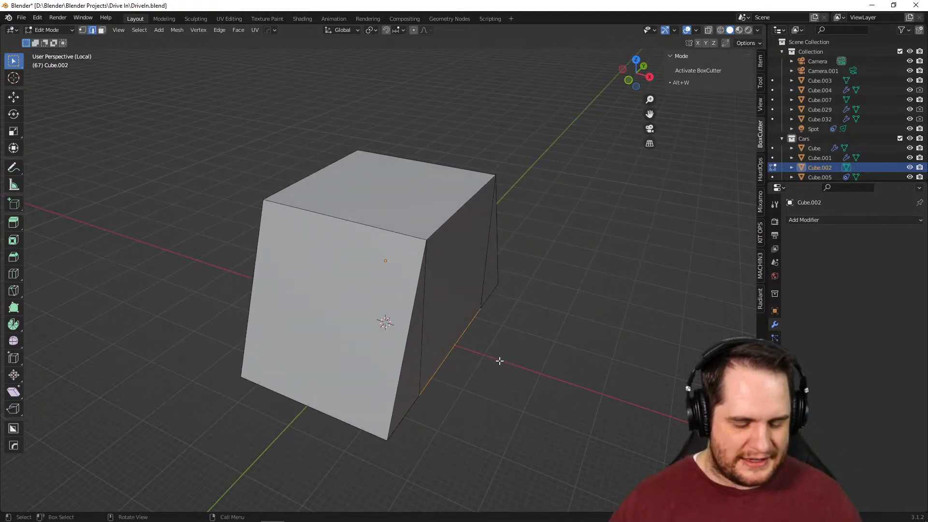
pyautogui.press('s')
pyautogui.press('x')
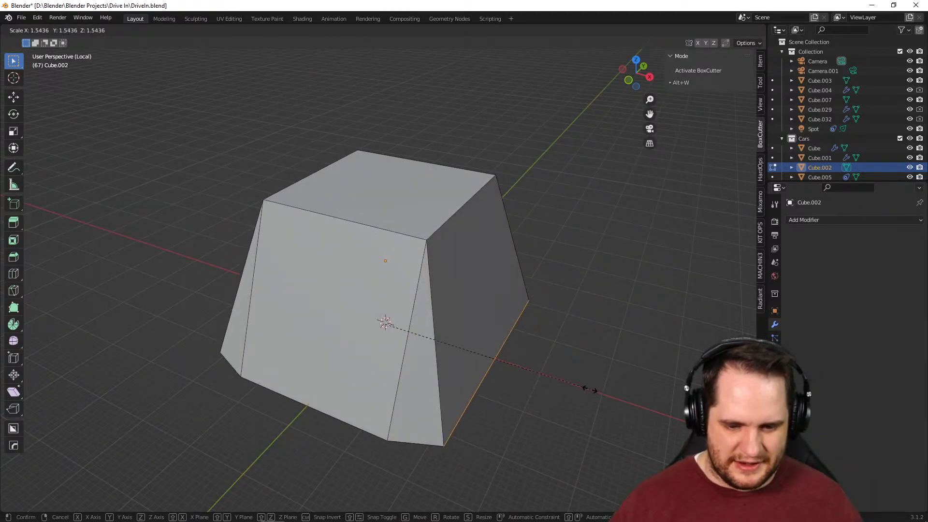
pyautogui.click(610, 404)
pyautogui.moveTo(611, 404); pyautogui.dragTo(663, 373, button='middle')
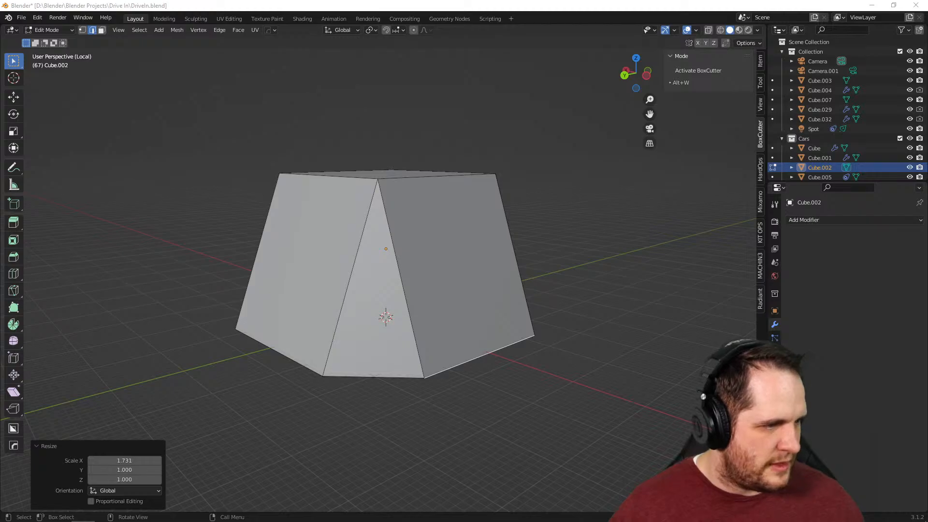
# After checking the satellite dish painting in the browser, add a cube in Object Mode and raise it about 28.16 m along Z
pyautogui.hotkey('alt', 'Tab')
pyautogui.moveTo(587, 35); pyautogui.dragTo(541, 43)
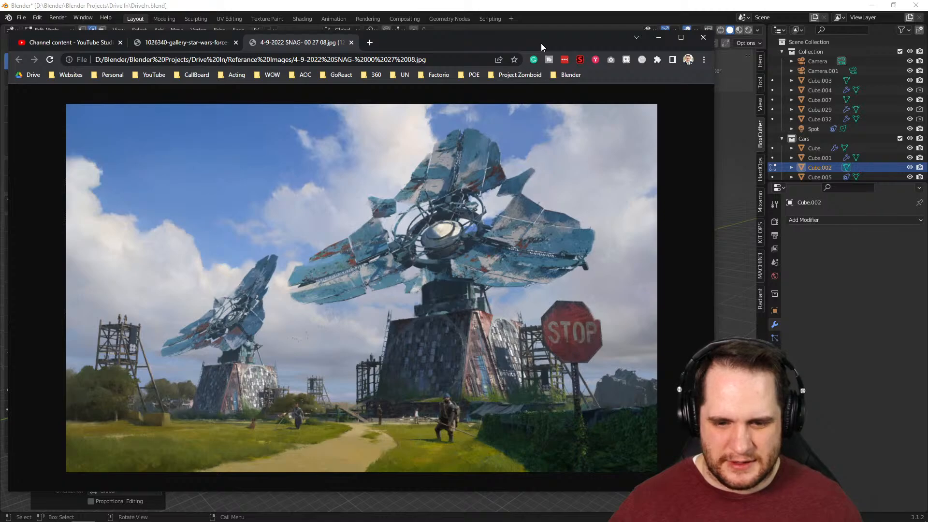
pyautogui.moveTo(541, 43); pyautogui.dragTo(0, 20)
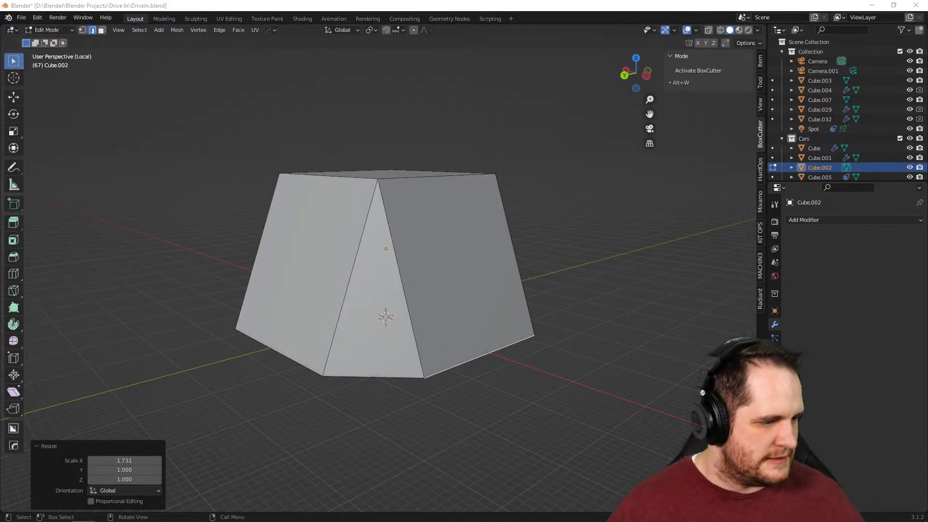
pyautogui.moveTo(435, 307); pyautogui.dragTo(388, 250, button='middle')
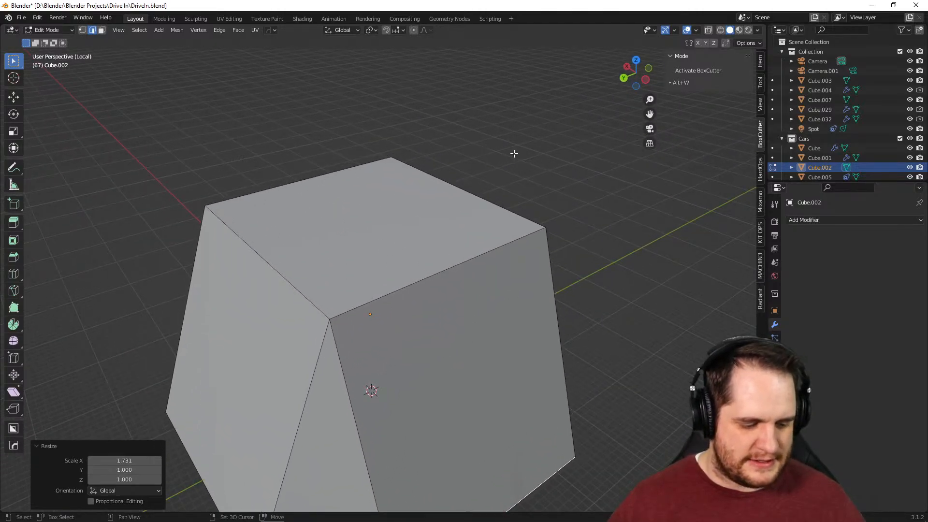
pyautogui.press('Tab')
pyautogui.hotkey('shift', 'a')
pyautogui.moveTo(514, 154)
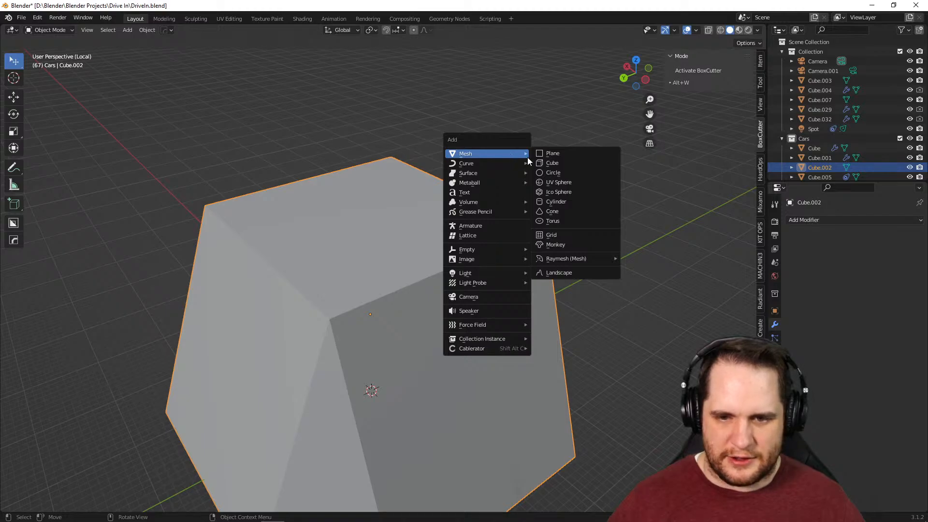
pyautogui.click(553, 164)
pyautogui.press('g')
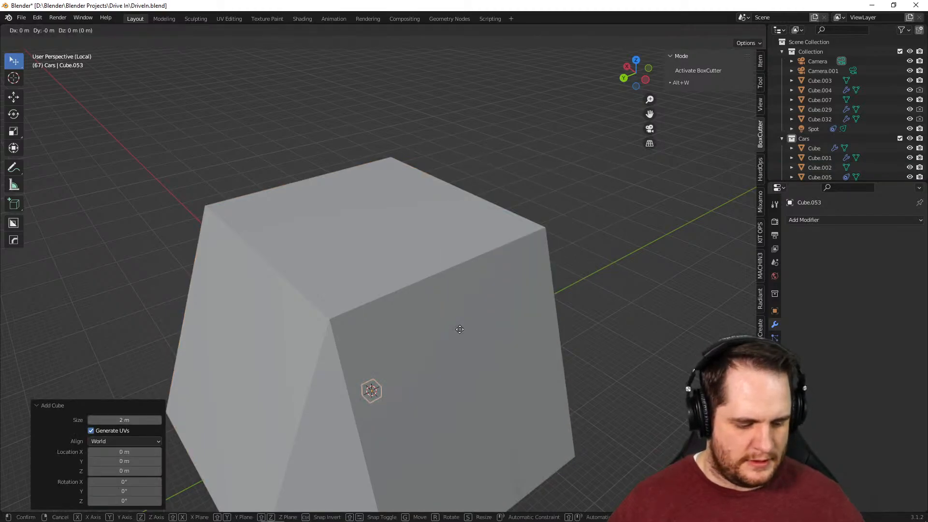
pyautogui.press('z')
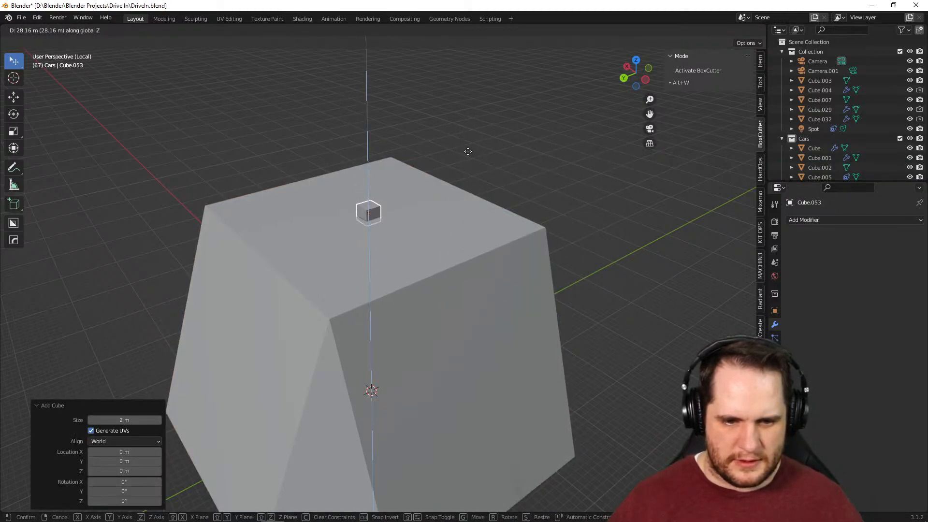
pyautogui.click(468, 153)
# Scale the new cube by about 6.551 and raise it about 5.7 m along Z to sit on the base's top face
pyautogui.press('s')
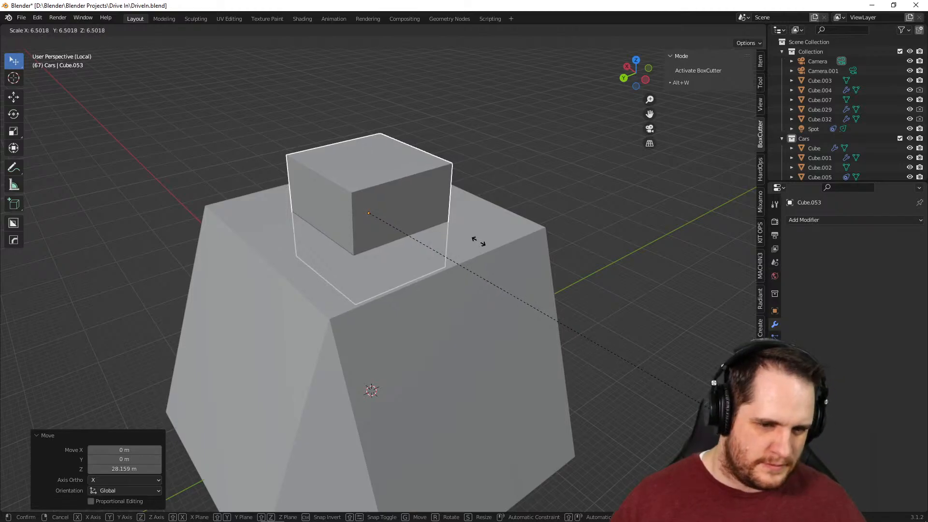
pyautogui.click(482, 244)
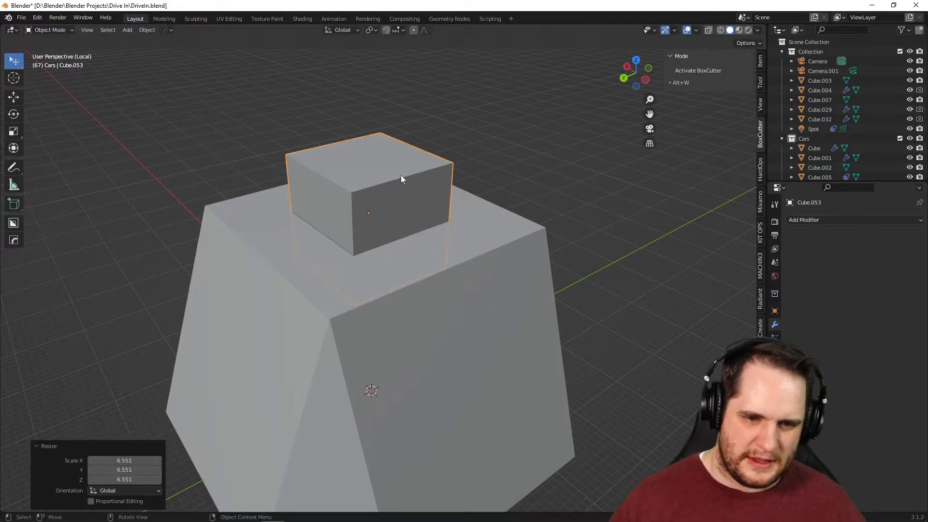
pyautogui.press('g')
pyautogui.press('z')
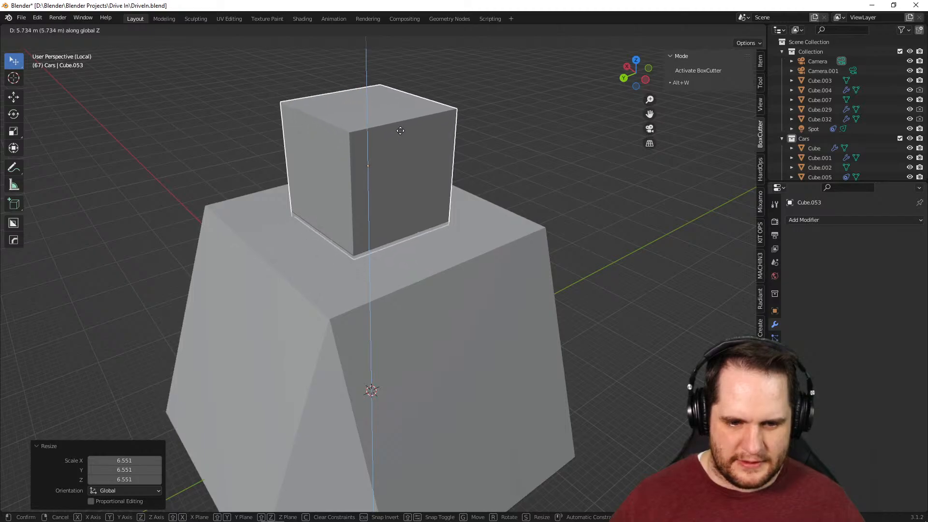
pyautogui.click(400, 132)
pyautogui.moveTo(432, 211); pyautogui.dragTo(412, 170, button='middle')
pyautogui.click(618, 234)
pyautogui.moveTo(610, 249); pyautogui.dragTo(598, 264, button='middle')
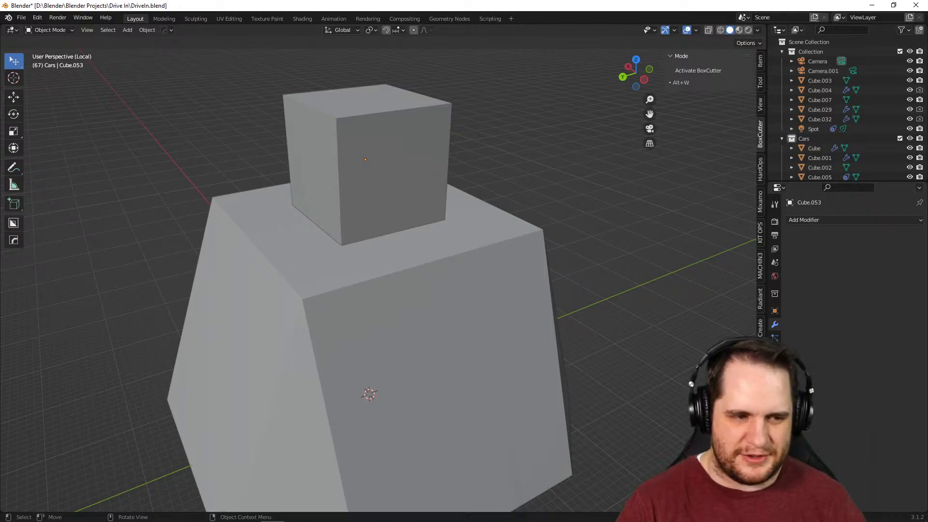
# After consulting the dish painting in the browser again, add a UV sphere and raise it about 27.92 m along Z
pyautogui.hotkey('alt', 'Tab')
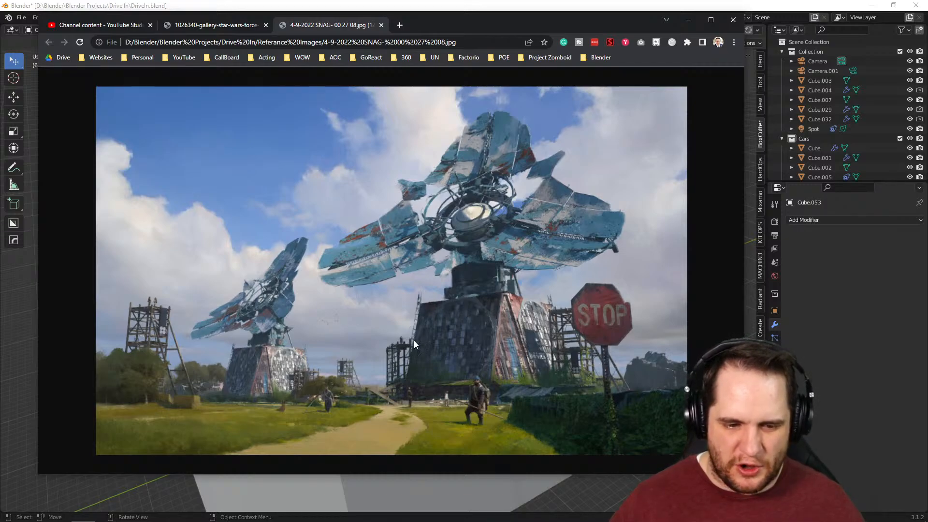
pyautogui.moveTo(512, 31); pyautogui.dragTo(0, 30)
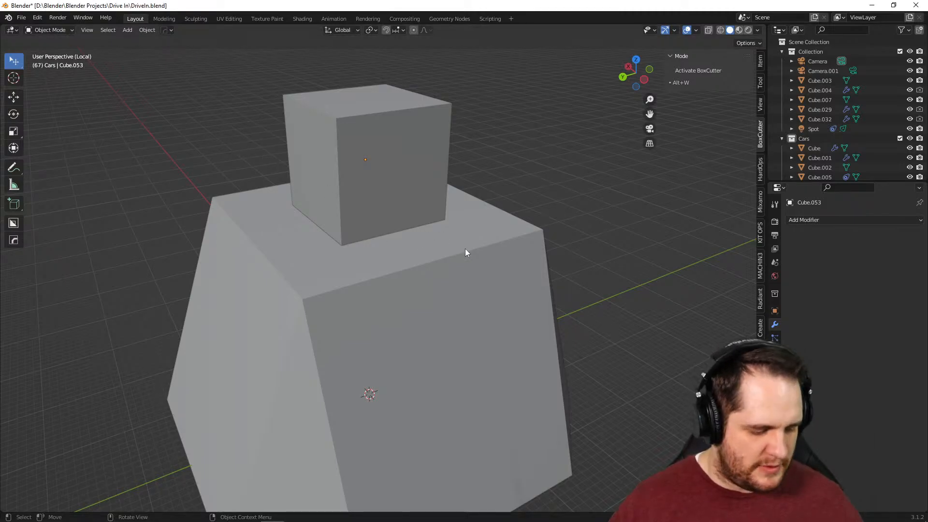
pyautogui.hotkey('ctrl', 'a')
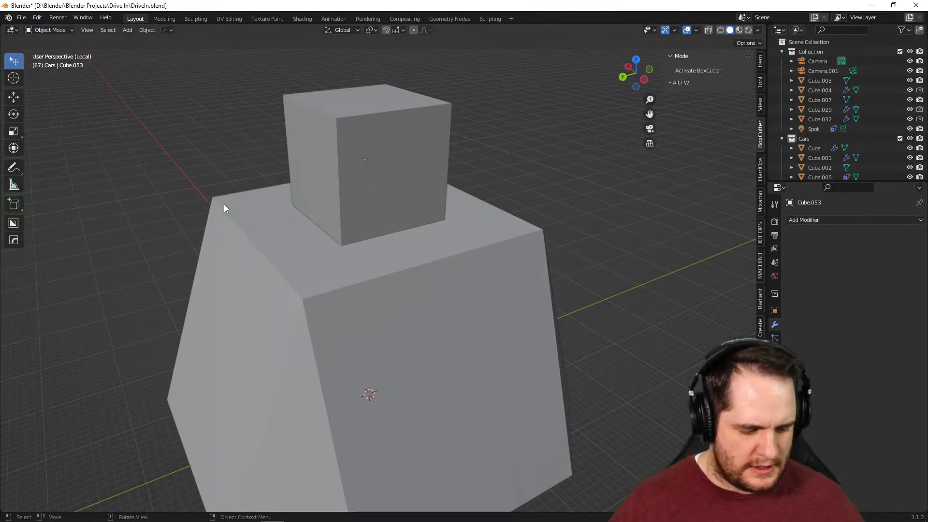
pyautogui.click(127, 30)
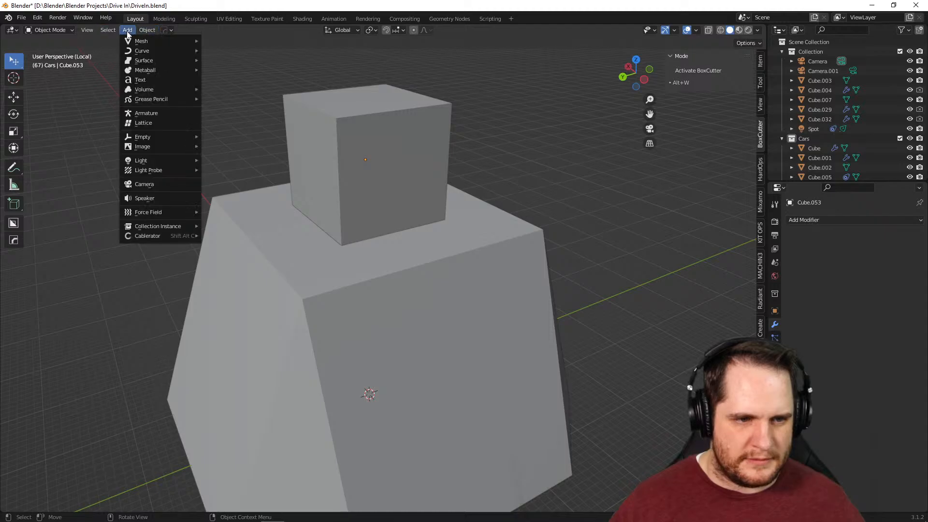
pyautogui.moveTo(161, 41)
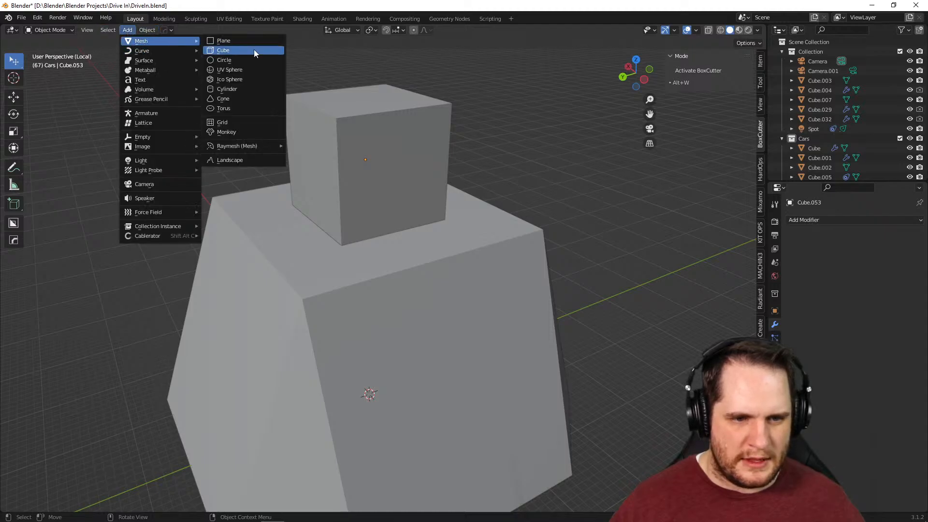
pyautogui.click(254, 74)
pyautogui.press('g')
pyautogui.press('z')
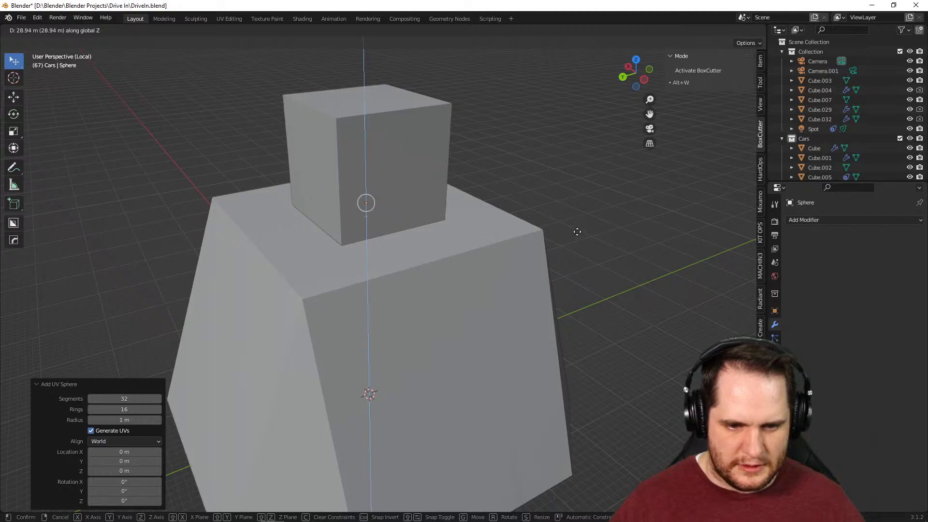
pyautogui.click(576, 240)
# Scale the UV sphere by about 10.568 and lower it about 3.56 m along Z into the base
pyautogui.press('s')
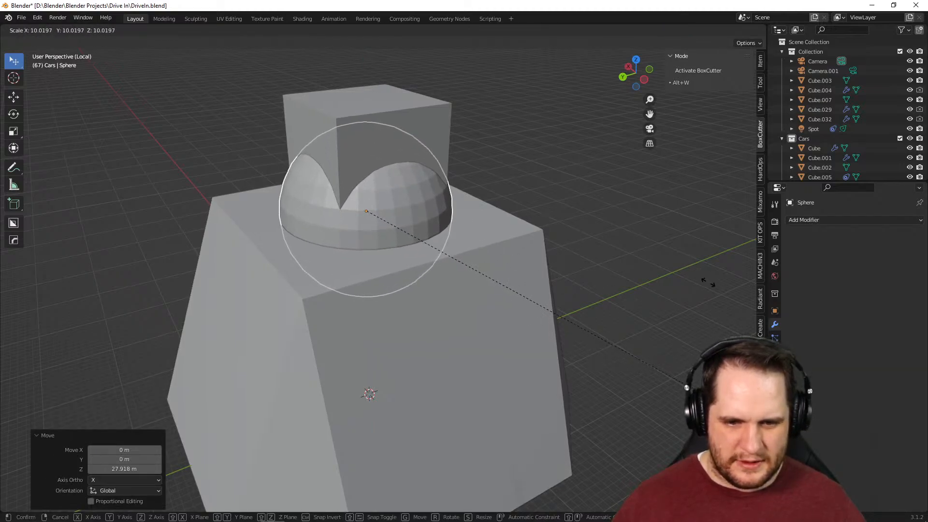
pyautogui.click(39, 354)
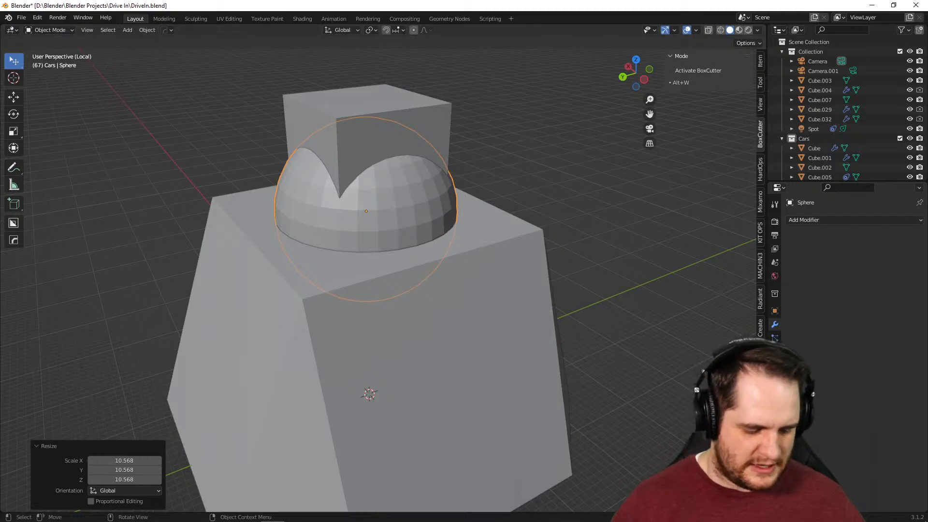
pyautogui.press('g')
pyautogui.press('z')
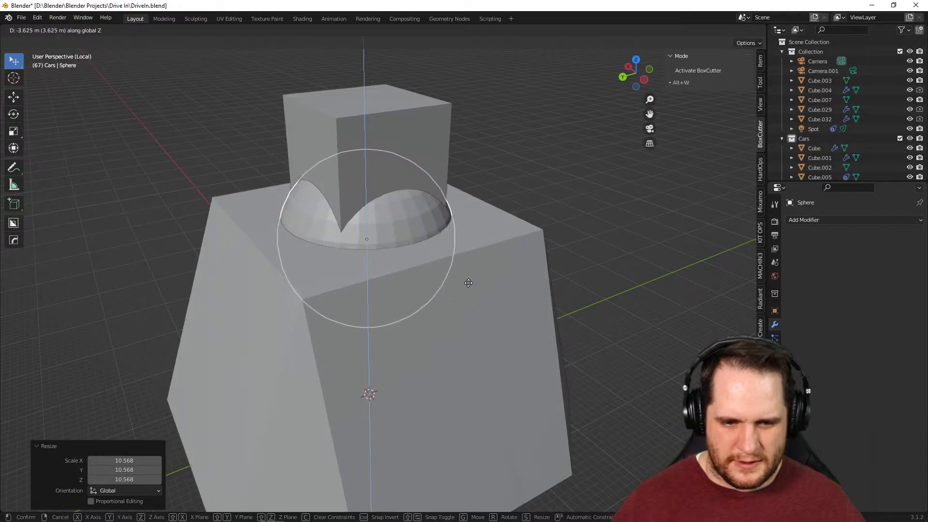
pyautogui.click(471, 287)
# Enlarge the sphere by about 1.703 and lower it about 9.8 m along Z, leaving a shallow dome around the upper cube
pyautogui.press('s')
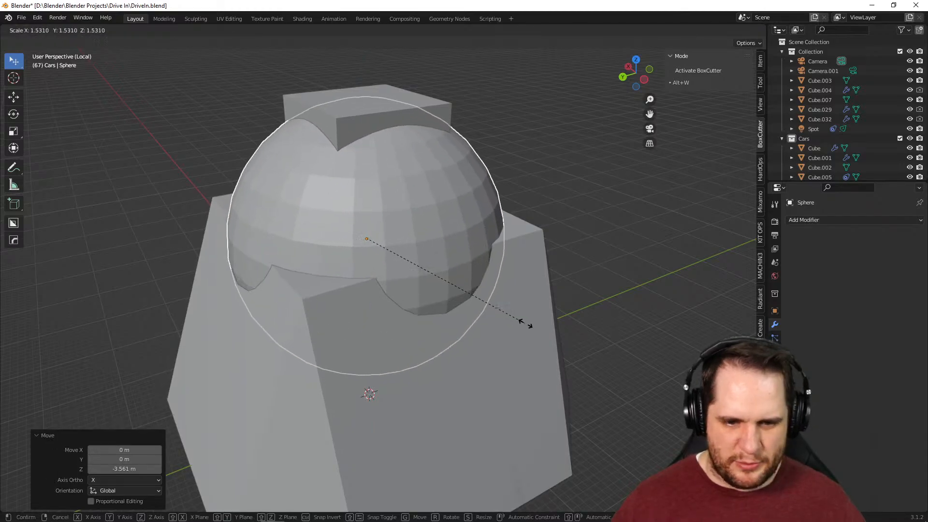
pyautogui.click(543, 332)
pyautogui.press('g')
pyautogui.press('z')
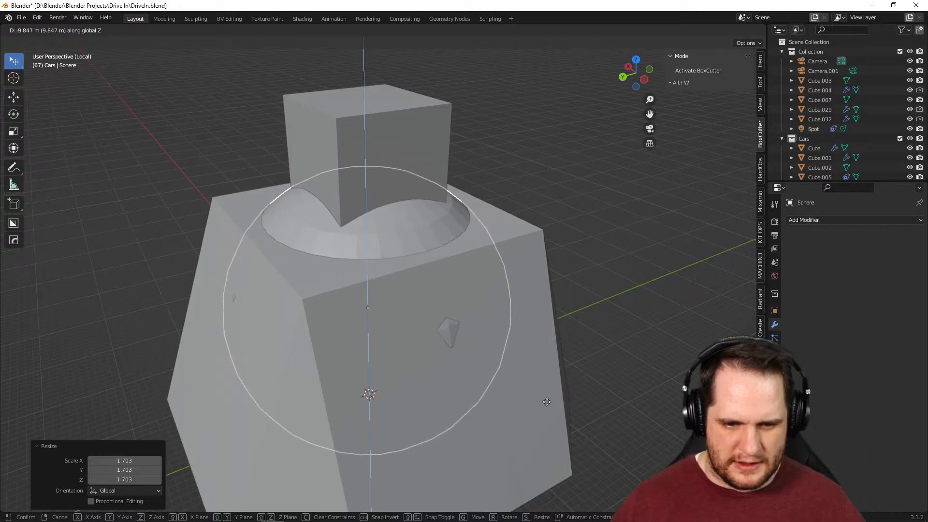
pyautogui.click(548, 404)
pyautogui.moveTo(228, 247); pyautogui.dragTo(184, 226, button='middle')
pyautogui.moveTo(611, 266); pyautogui.dragTo(102, 312, button='middle')
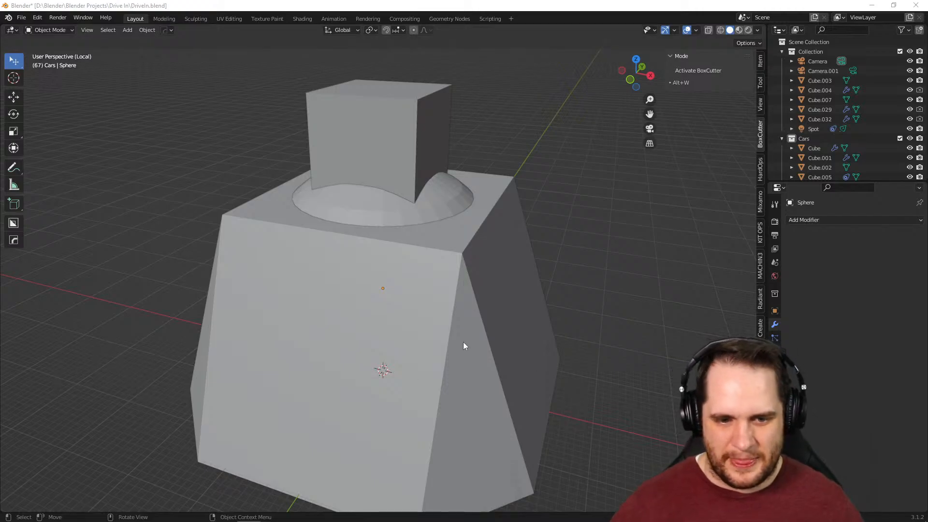
pyautogui.click(366, 214)
pyautogui.moveTo(295, 290); pyautogui.dragTo(500, 290, button='middle')
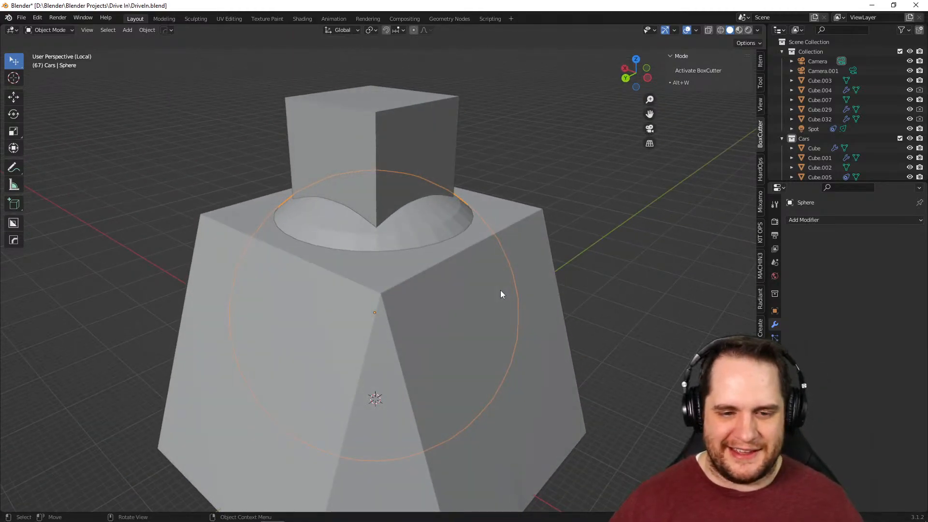
pyautogui.moveTo(585, 272); pyautogui.dragTo(544, 334, button='middle')
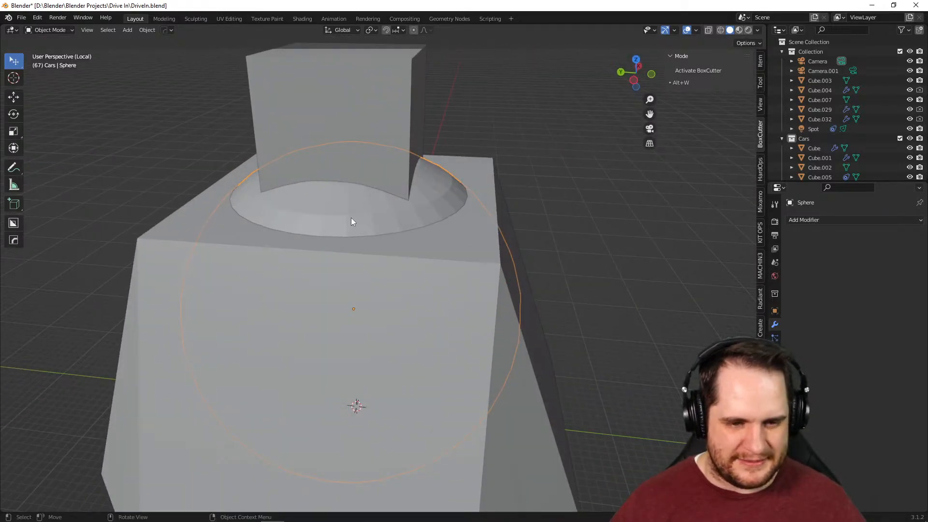
# Collapse the Cars, Landscapes, Screen and Cutters collections in the scene hierarchy
pyautogui.scroll(-6, 868, 143)
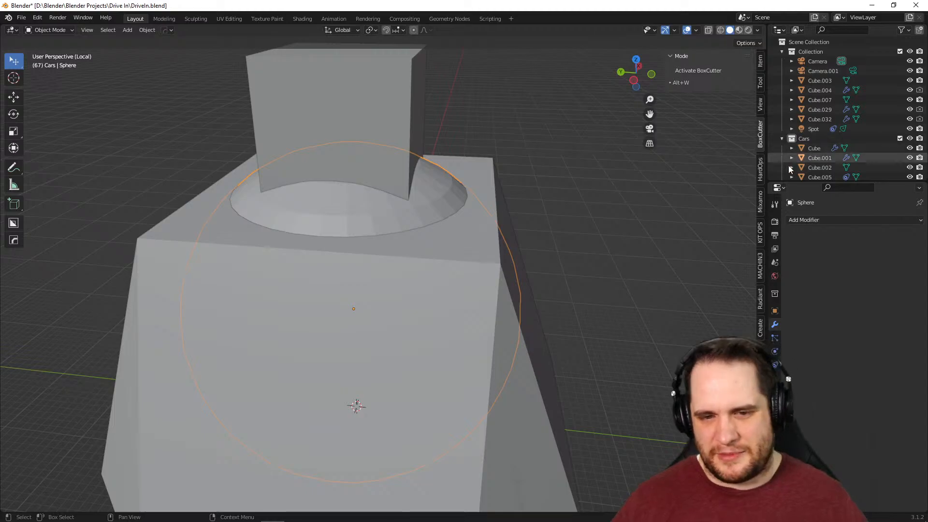
pyautogui.scroll(6, 834, 173)
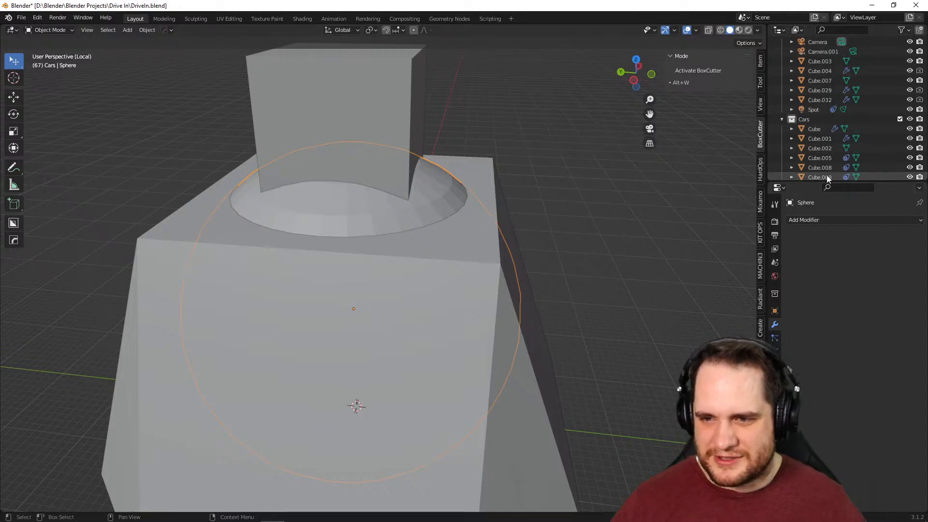
pyautogui.click(782, 119)
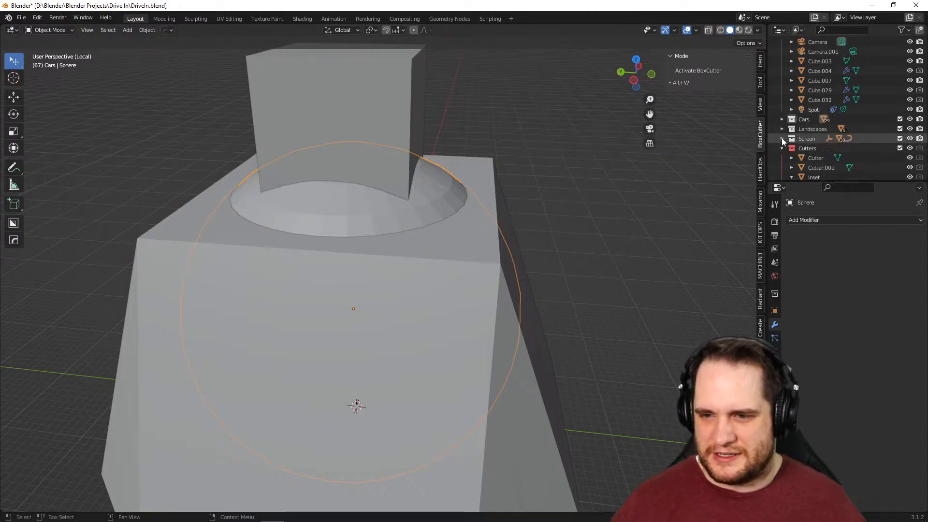
pyautogui.click(782, 138)
pyautogui.click(783, 148)
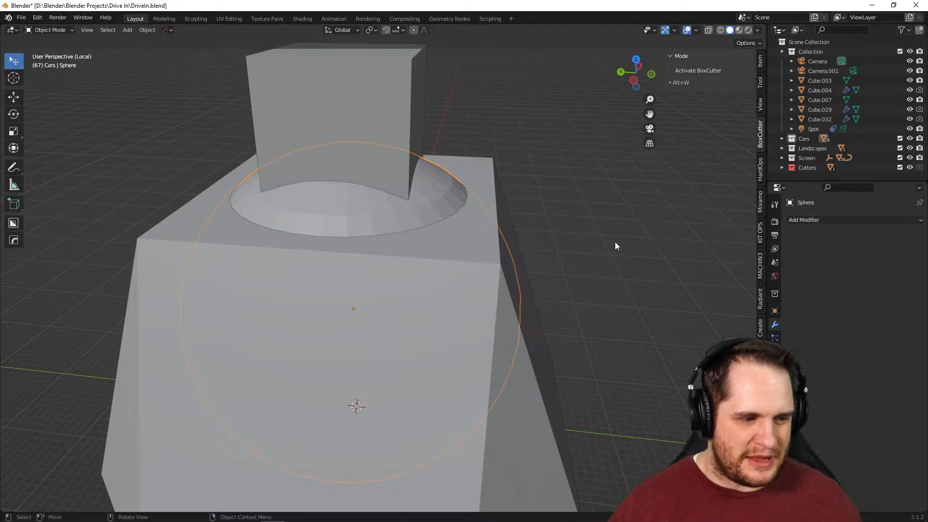
# Create a new collection directly under the Scene Collection and make it the active collection
pyautogui.moveTo(606, 298); pyautogui.dragTo(587, 292, button='middle')
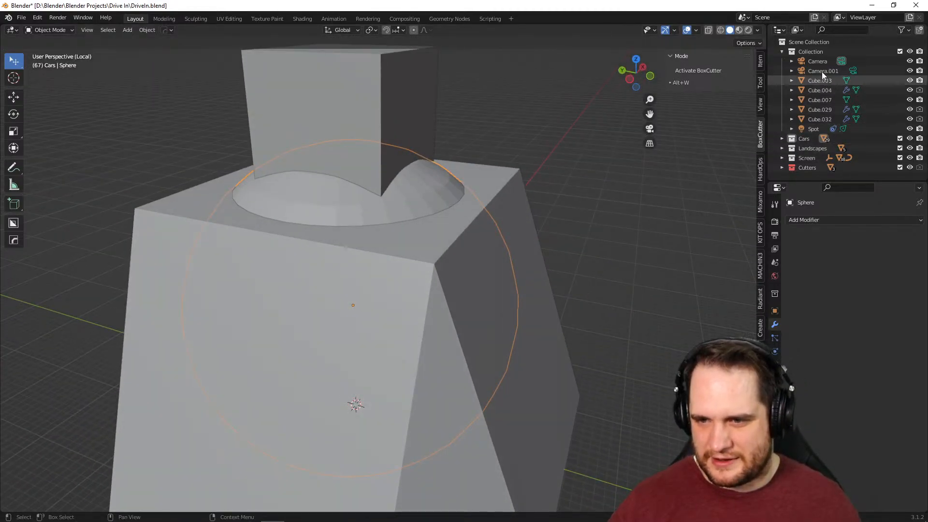
pyautogui.rightClick(829, 41)
pyautogui.click(828, 44)
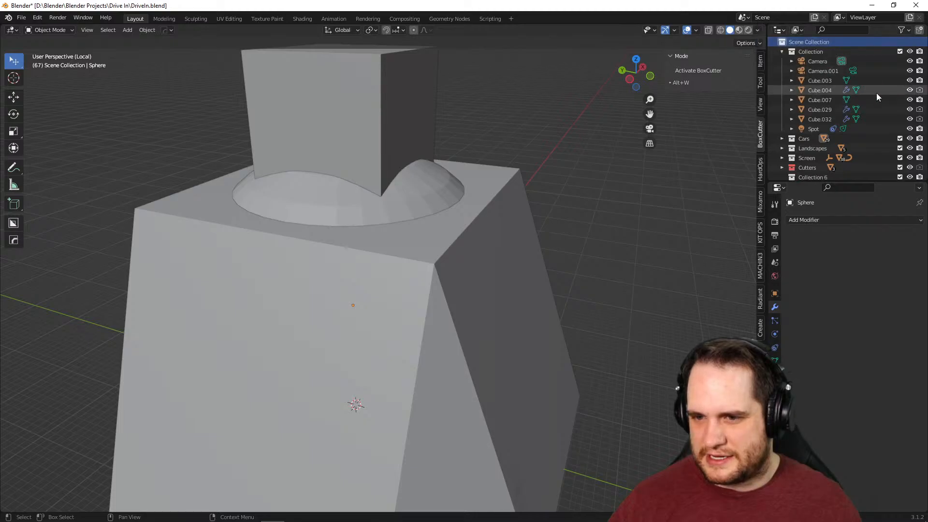
pyautogui.scroll(-1, 846, 155)
pyautogui.click(822, 176)
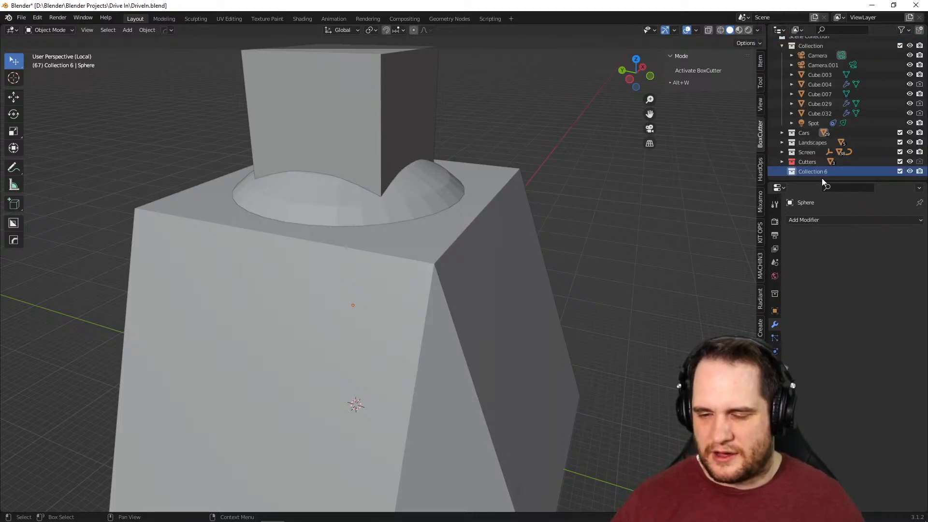
pyautogui.press('a')
pyautogui.press('e')
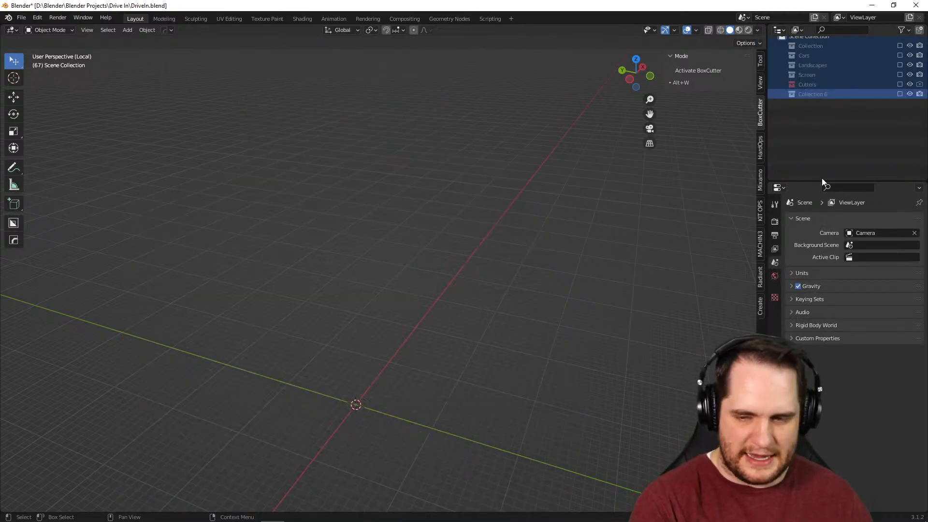
pyautogui.hotkey('ctrl', 'z')
pyautogui.hotkey('ctrl', 'z')
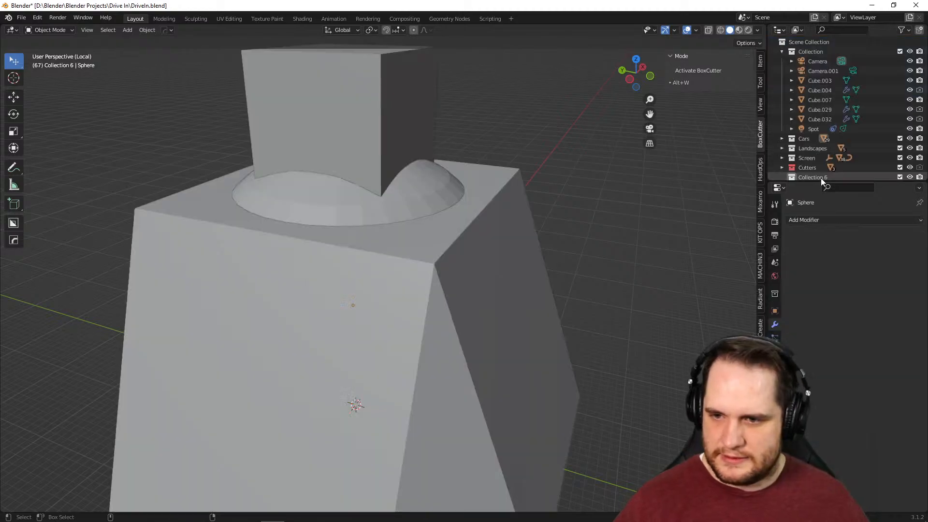
# Rename the new collection as Satellites
pyautogui.doubleClick(817, 178)
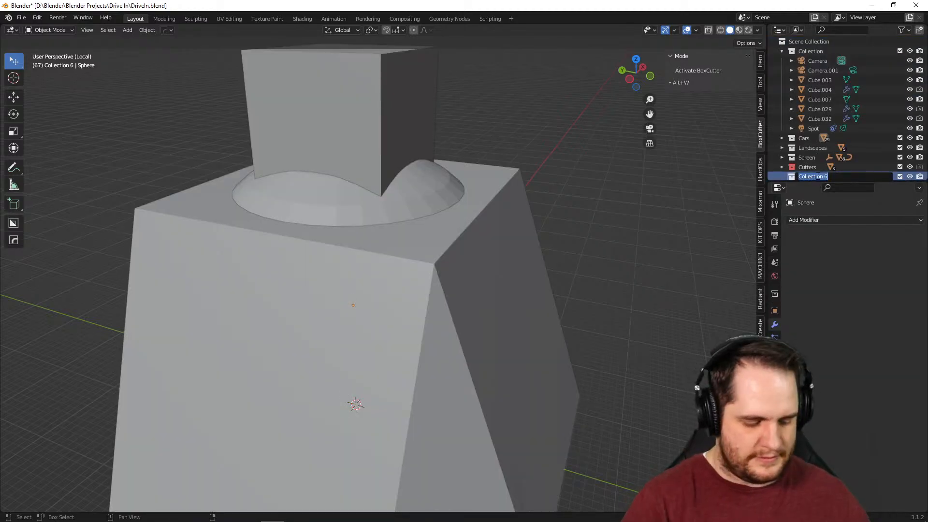
pyautogui.write('Satel')
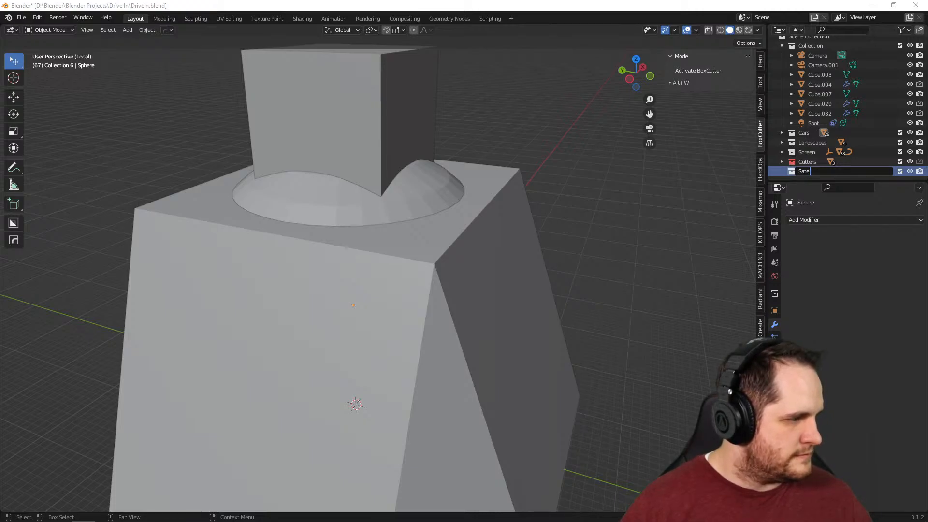
pyautogui.write('ite')
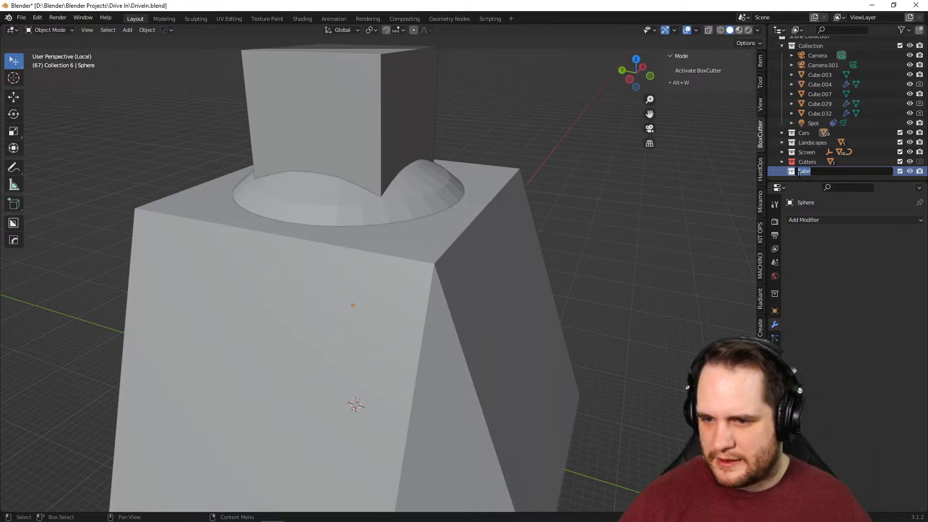
pyautogui.press('Return')
pyautogui.doubleClick(802, 172)
pyautogui.click(800, 172)
pyautogui.press('BackSpace')
pyautogui.write('S')
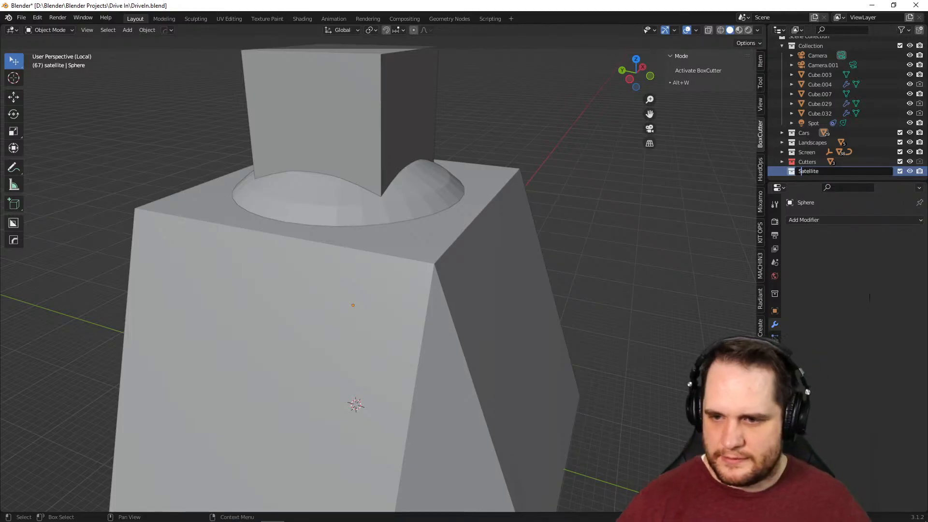
pyautogui.press('Return')
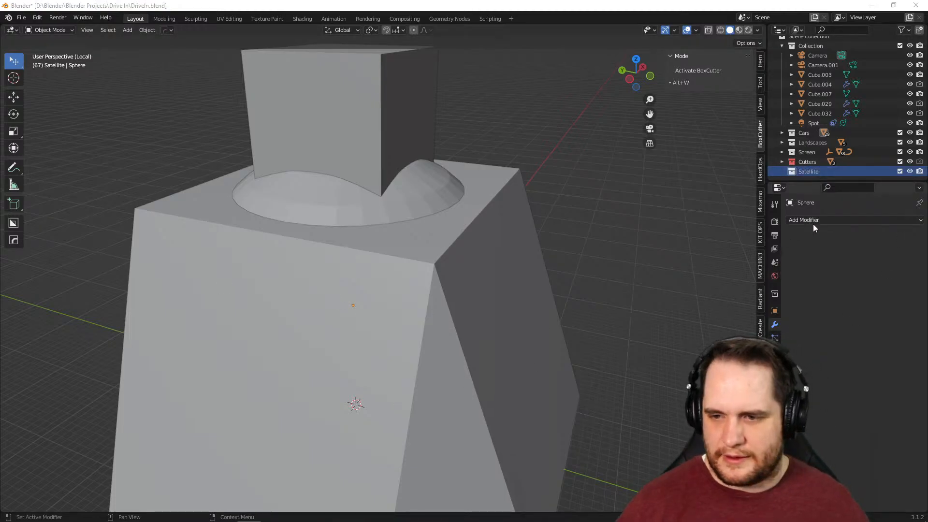
pyautogui.doubleClick(826, 172)
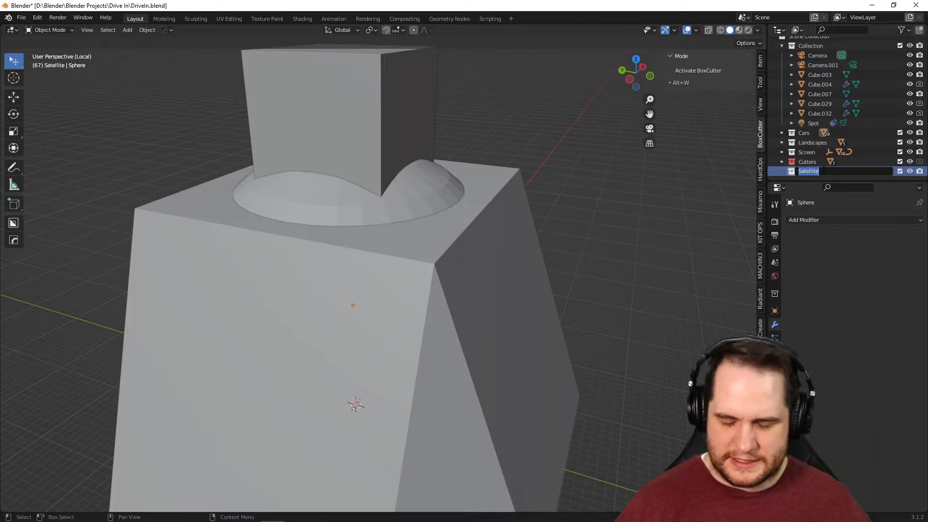
pyautogui.write('s')
pyautogui.press('Return')
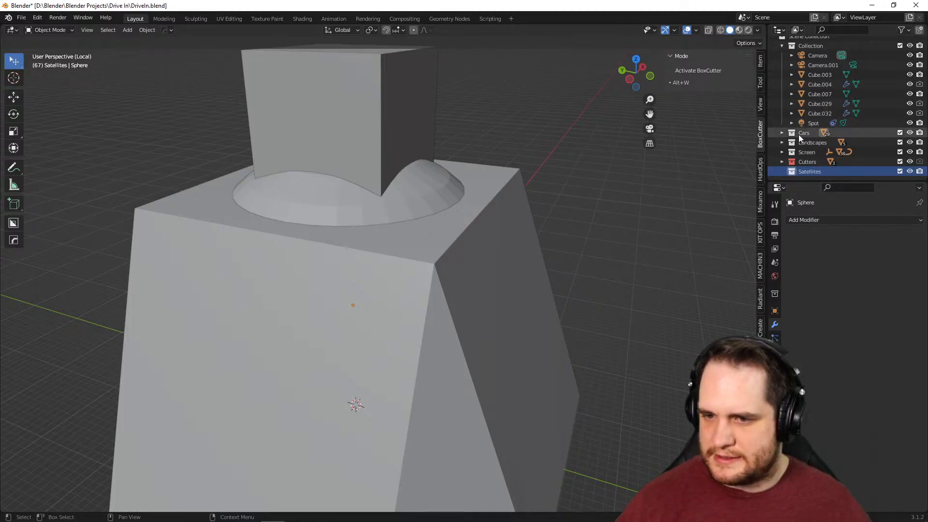
# Move the tapered base, the upper cube and the dome sphere from the Cars collection into the Satellites collection
pyautogui.click(446, 329)
pyautogui.keyDown('shift'); pyautogui.click(395, 199); pyautogui.keyUp('shift')
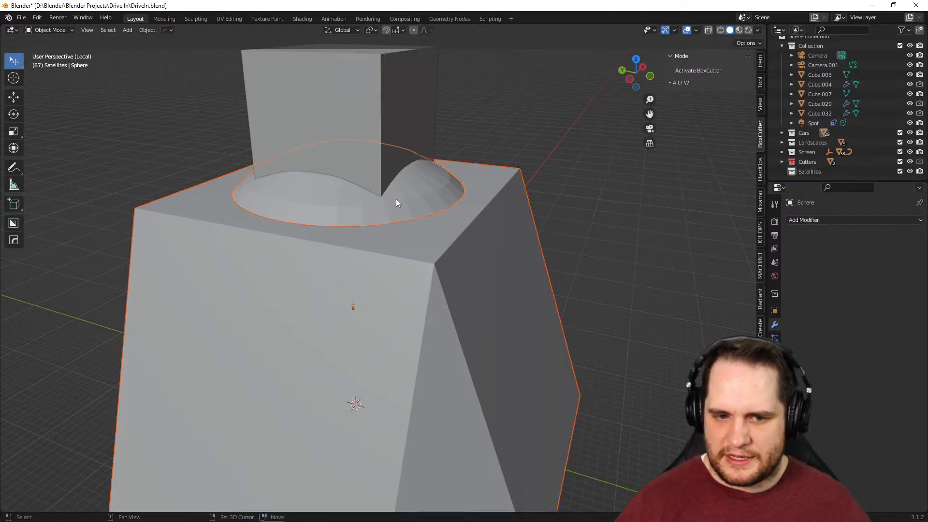
pyautogui.click(782, 133)
pyautogui.scroll(-3, 811, 153)
pyautogui.scroll(-8, 821, 133)
pyautogui.moveTo(814, 136); pyautogui.dragTo(811, 172)
pyautogui.scroll(-2, 811, 168)
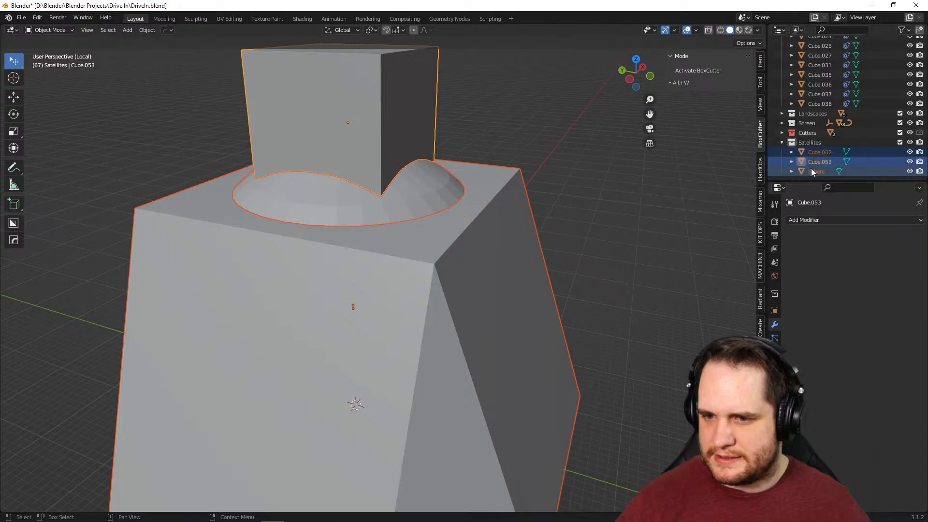
pyautogui.click(610, 204)
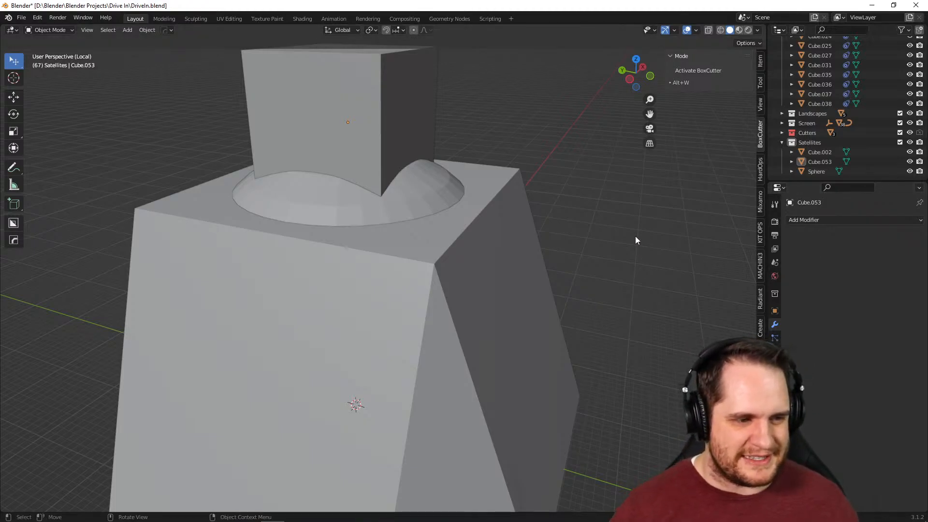
# Isolate the dome sphere in local view and open its mesh in Edit Mode, seen from below
pyautogui.moveTo(628, 294); pyautogui.dragTo(595, 313, button='middle')
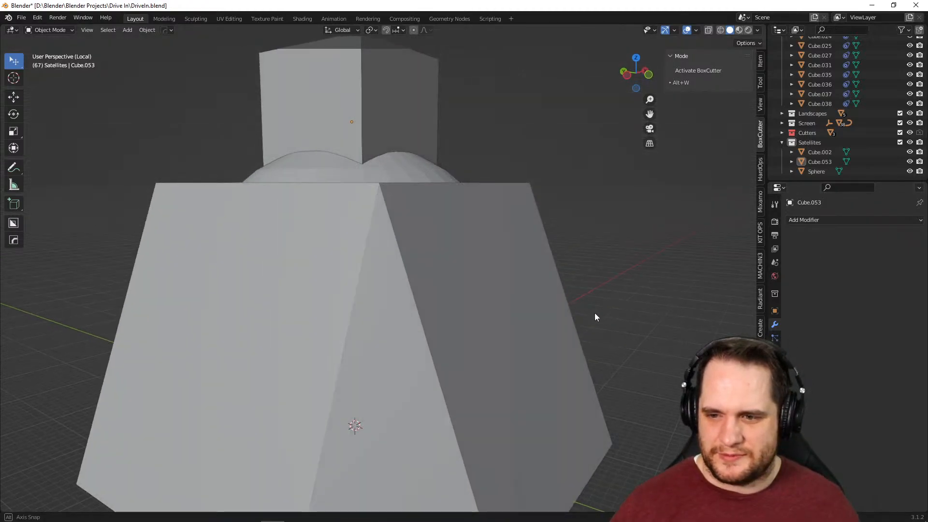
pyautogui.click(805, 172)
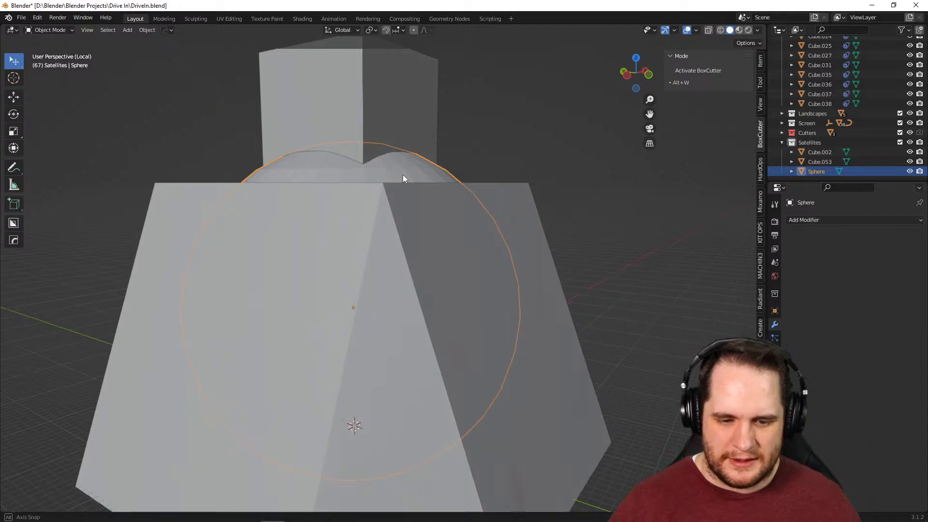
pyautogui.moveTo(402, 175); pyautogui.dragTo(414, 179, button='middle')
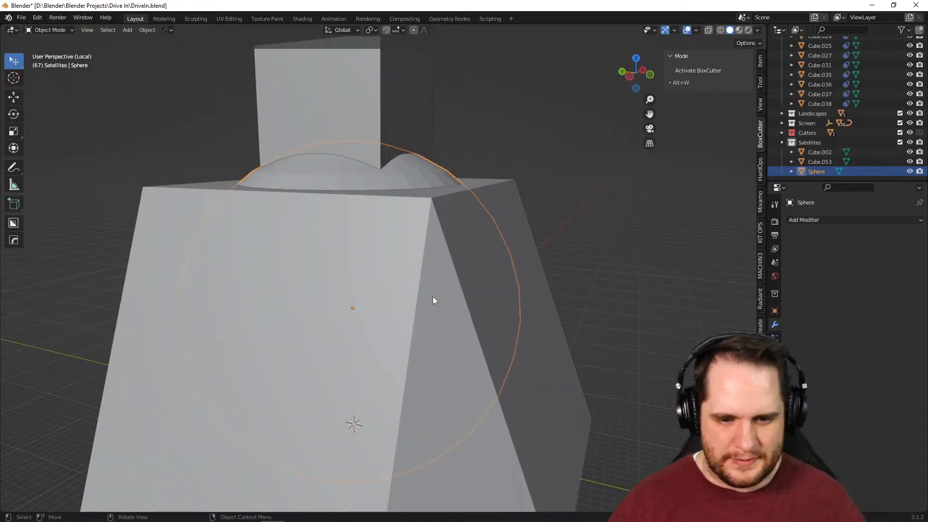
pyautogui.press('KP_Divide')
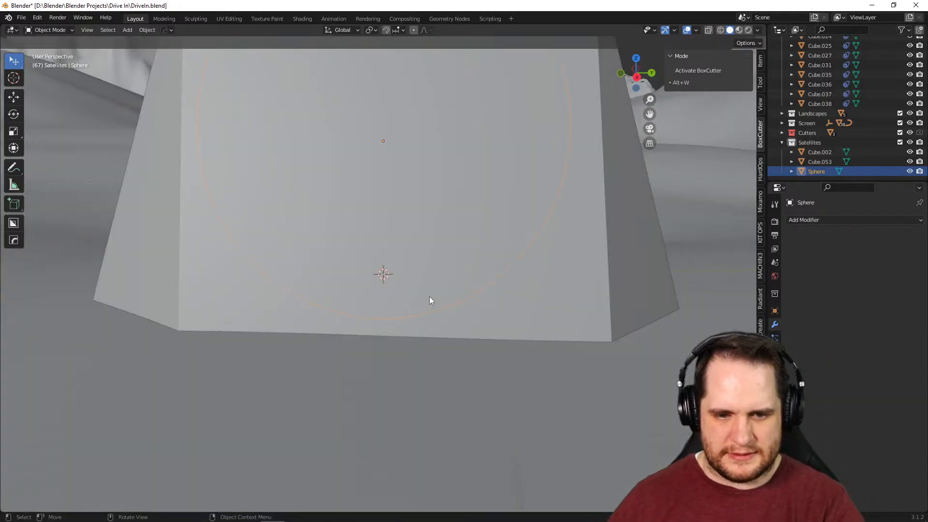
pyautogui.moveTo(429, 297)
pyautogui.mouseDown(button='middle')
pyautogui.moveTo(419, 275)
pyautogui.moveTo(391, 288)
pyautogui.moveTo(385, 321)
pyautogui.moveTo(428, 300)
pyautogui.mouseUp(button='middle')
pyautogui.press('Tab')
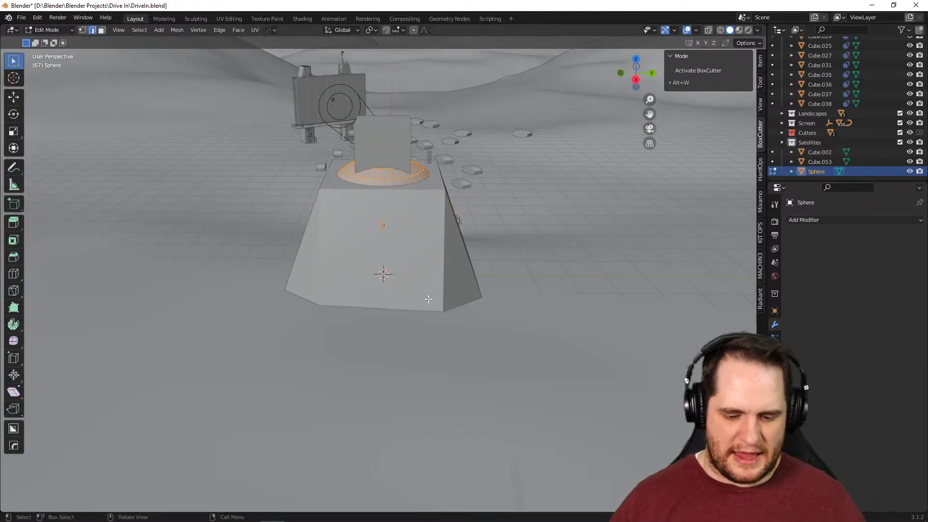
pyautogui.press('KP_Divide')
pyautogui.moveTo(429, 299); pyautogui.dragTo(375, 377, button='middle')
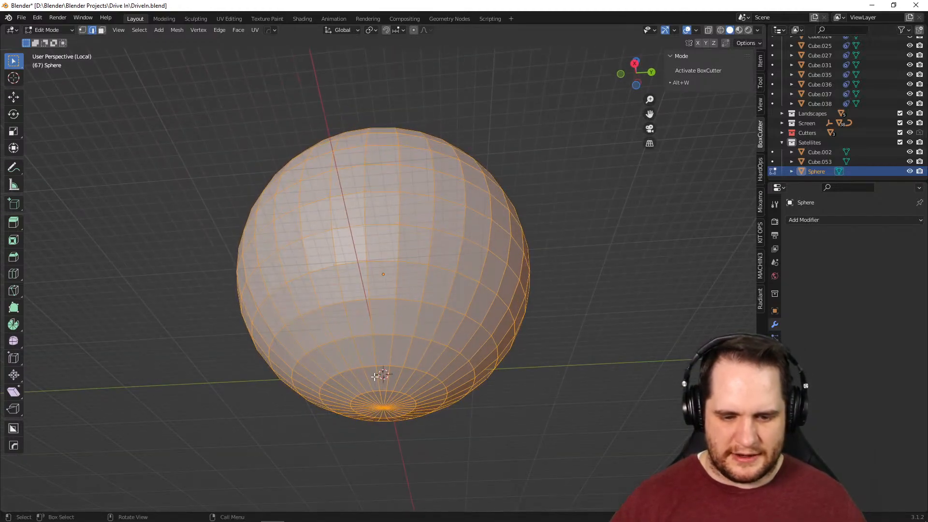
# Select a face ring near the sphere's bottom pole, grow it past the equator and delete those faces, leaving only the upper cap
pyautogui.click(382, 404)
pyautogui.press('3')
pyautogui.click(386, 408)
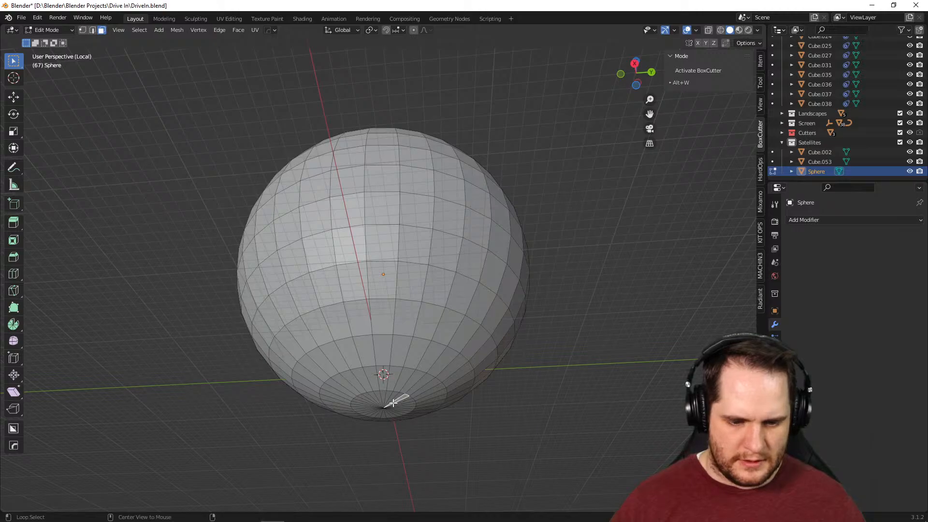
pyautogui.keyDown('alt'); pyautogui.click(388, 391); pyautogui.keyUp('alt')
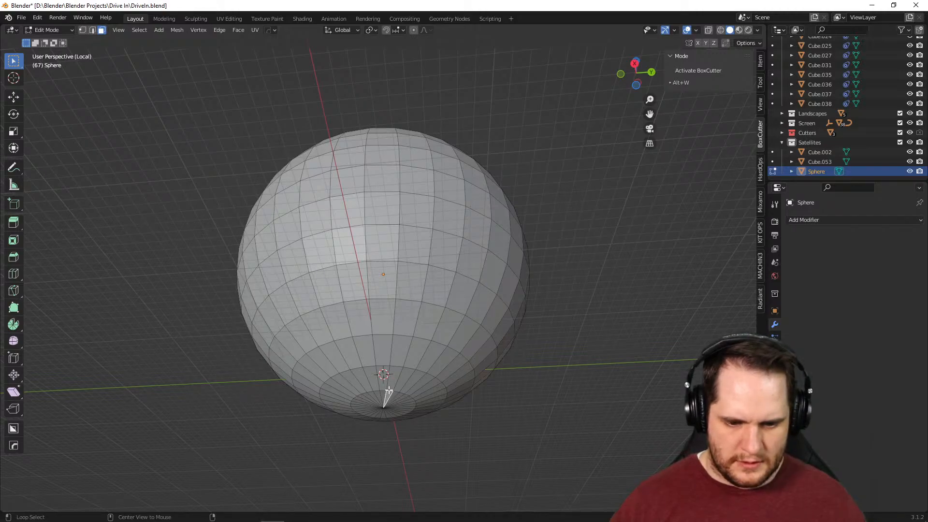
pyautogui.keyDown('alt'); pyautogui.click(389, 390); pyautogui.keyUp('alt')
pyautogui.keyDown('alt'); pyautogui.click(382, 397); pyautogui.keyUp('alt')
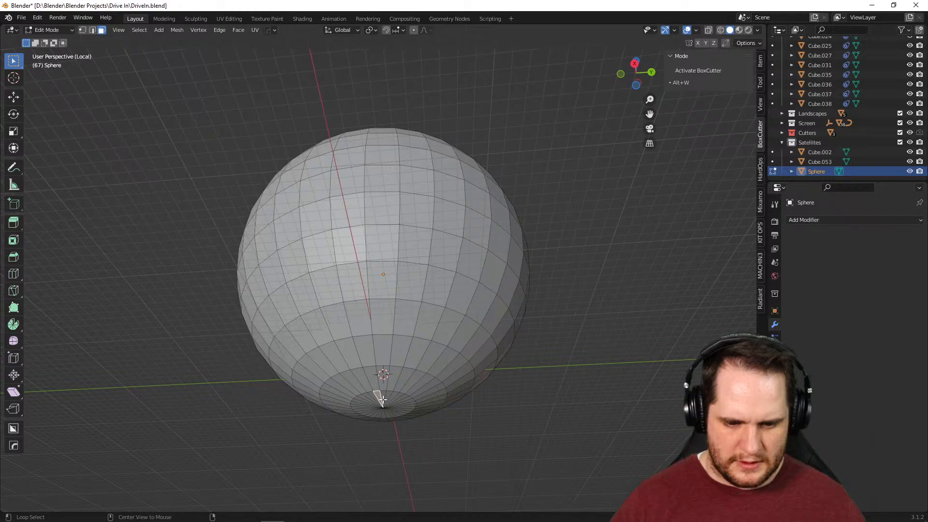
pyautogui.keyDown('alt'); pyautogui.click(395, 381); pyautogui.keyUp('alt')
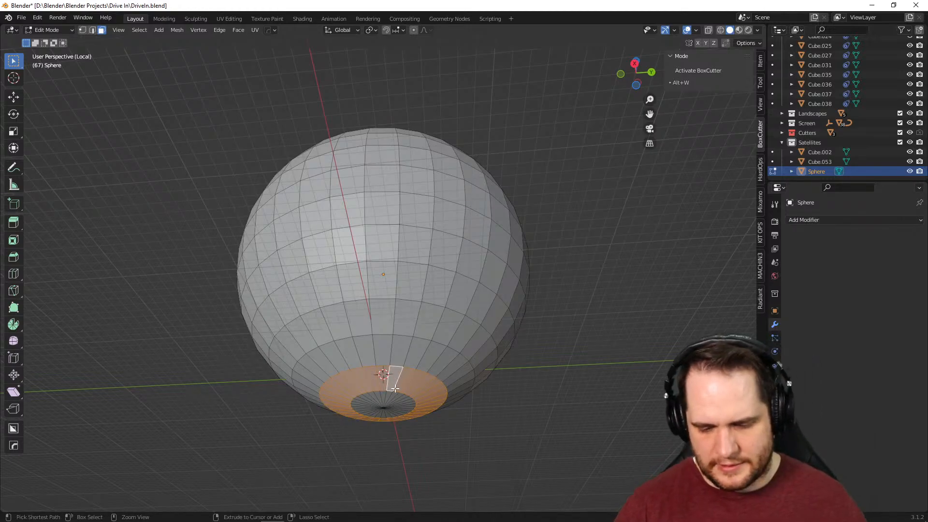
pyautogui.press('ctrl+KP_Add')
pyautogui.press('ctrl+KP_Add')
pyautogui.press('ctrl+KP_Add')
pyautogui.press('ctrl+KP_Add')
pyautogui.press('ctrl+KP_Add')
pyautogui.press('ctrl+KP_Add')
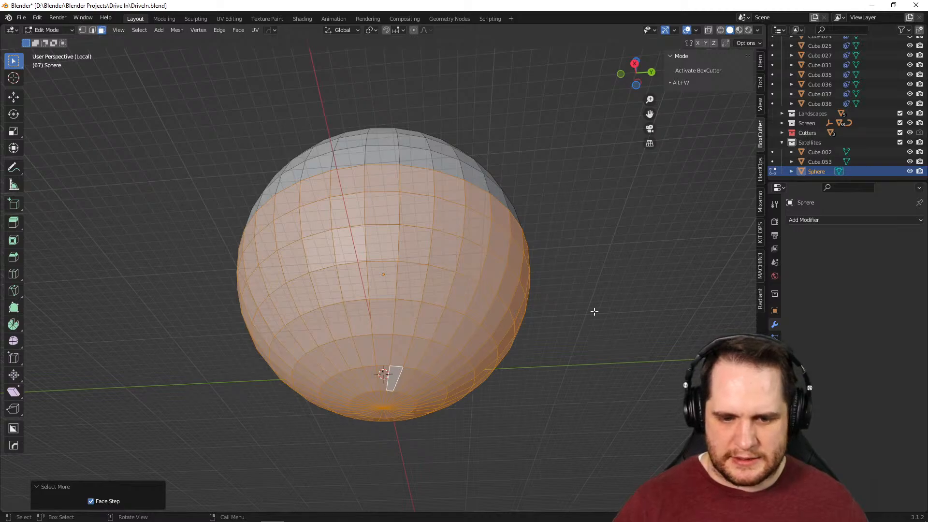
pyautogui.moveTo(594, 312); pyautogui.dragTo(590, 376, button='middle')
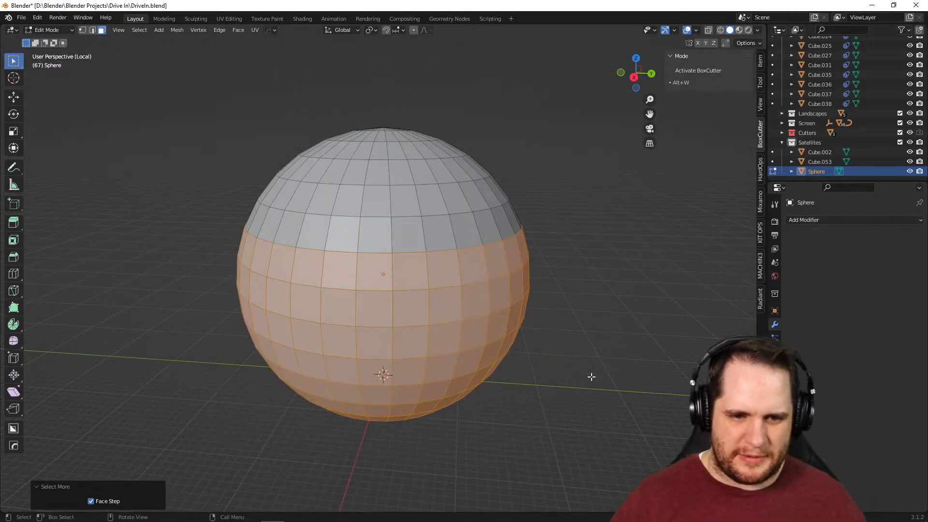
pyautogui.press('ctrl+KP_Add')
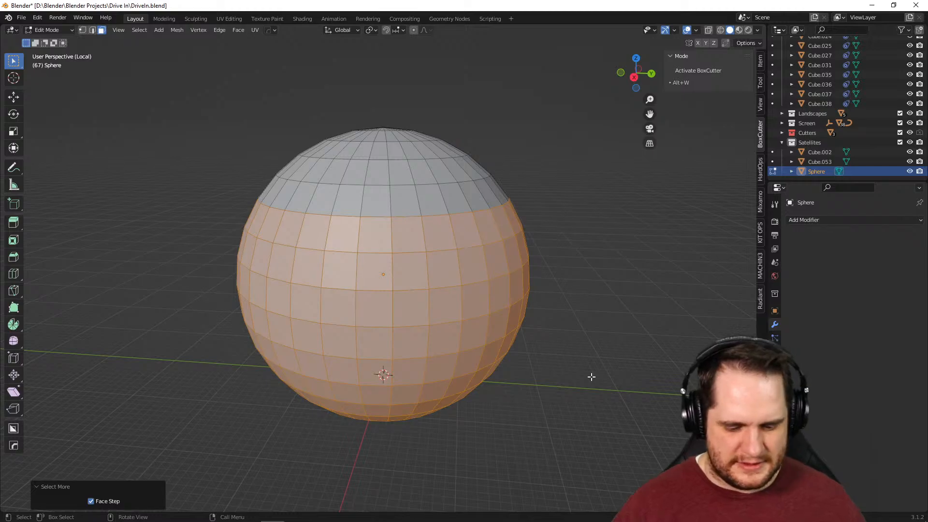
pyautogui.press('x')
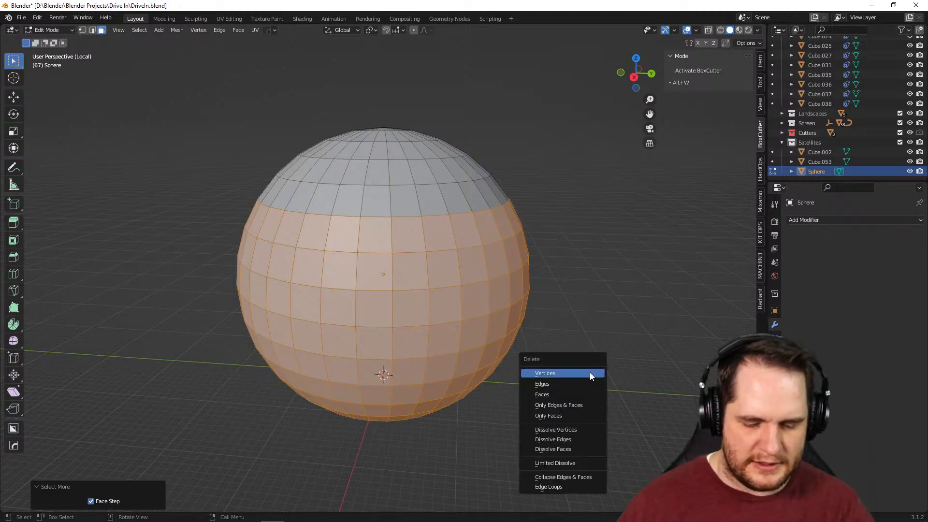
pyautogui.click(558, 394)
pyautogui.moveTo(607, 290); pyautogui.dragTo(597, 300, button='middle')
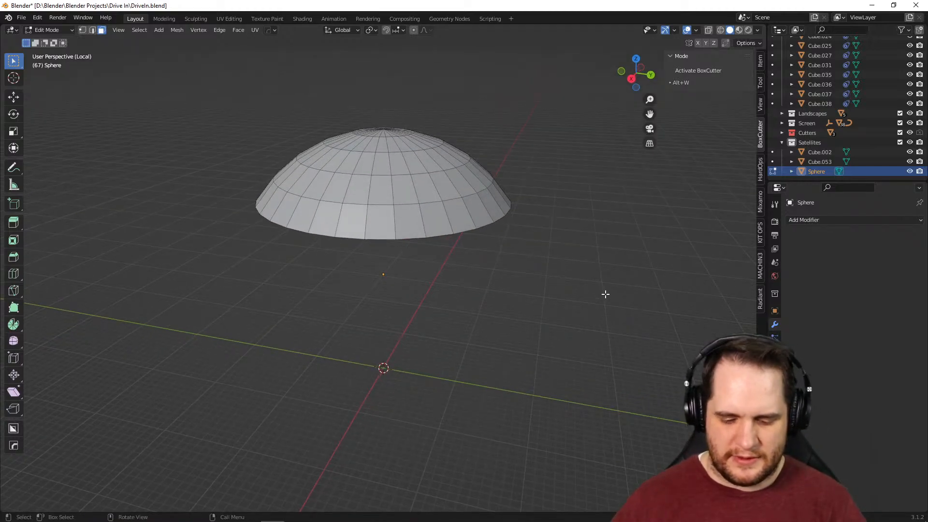
# Return to the full scene in Object Mode and apply HardOps Sharpen to the dome with 30° sharpness and 60° auto smooth
pyautogui.press('KP_Divide')
pyautogui.press('Tab')
pyautogui.moveTo(604, 289); pyautogui.dragTo(488, 332, button='middle')
pyautogui.scroll(3, 508, 334)
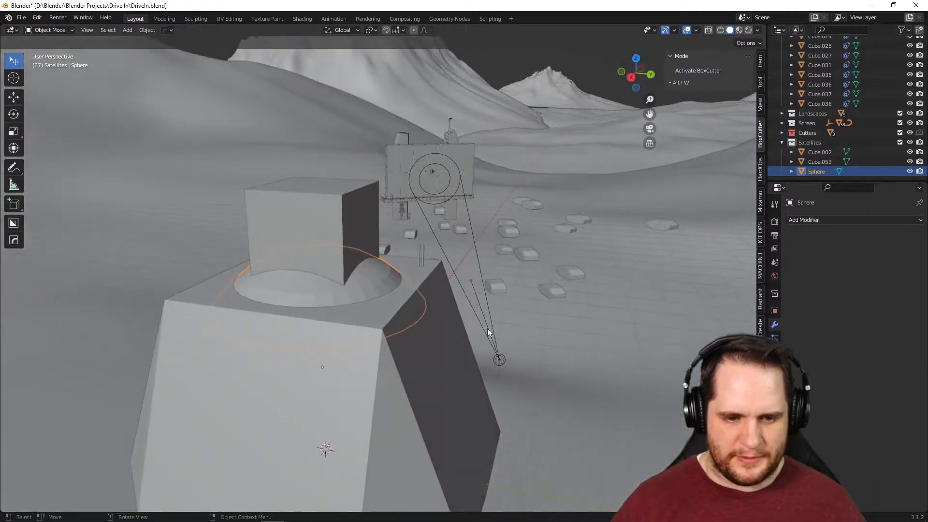
pyautogui.press('q')
pyautogui.click(489, 327)
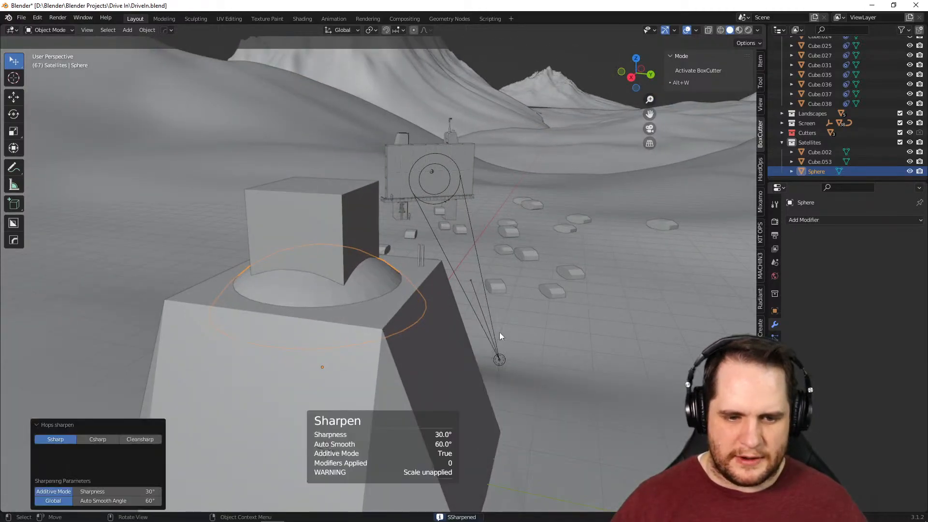
pyautogui.click(620, 378)
# Add a 2 m cube at the world origin and raise it about 43.268 m along Z onto the upper block
pyautogui.moveTo(607, 393); pyautogui.dragTo(576, 384, button='middle')
pyautogui.moveTo(407, 325); pyautogui.dragTo(458, 271, button='middle')
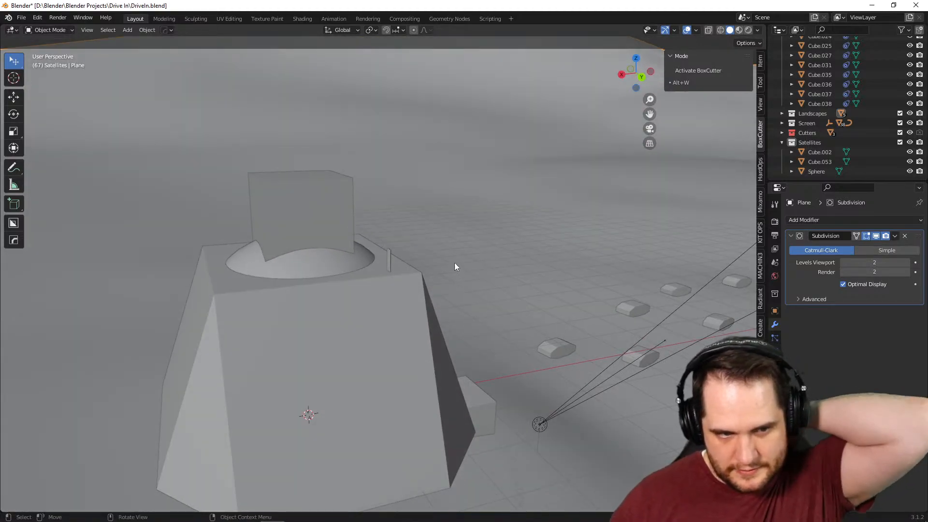
pyautogui.click(124, 31)
pyautogui.moveTo(133, 42)
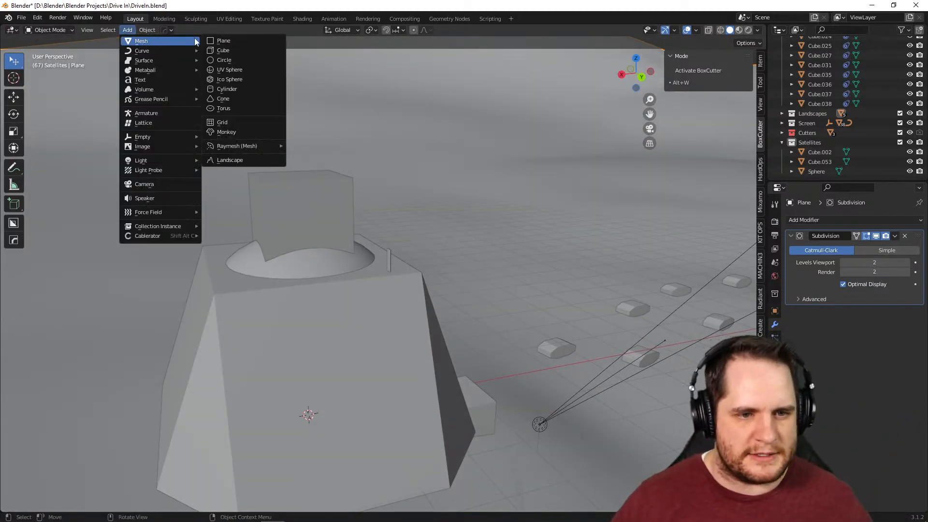
pyautogui.click(236, 45)
pyautogui.moveTo(236, 54); pyautogui.dragTo(445, 240, button='middle')
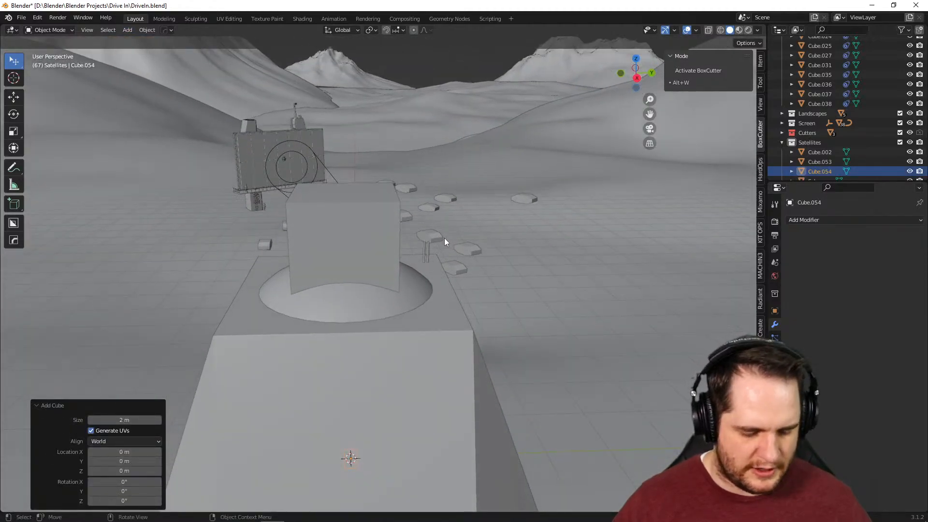
pyautogui.press('g')
pyautogui.press('z')
pyautogui.click(537, 192)
# Scale the new cube by about 18.417 along Y and 16.879 along Z to form a thin upright slab
pyautogui.moveTo(537, 192); pyautogui.dragTo(494, 219, button='middle')
pyautogui.press('s')
pyautogui.press('x')
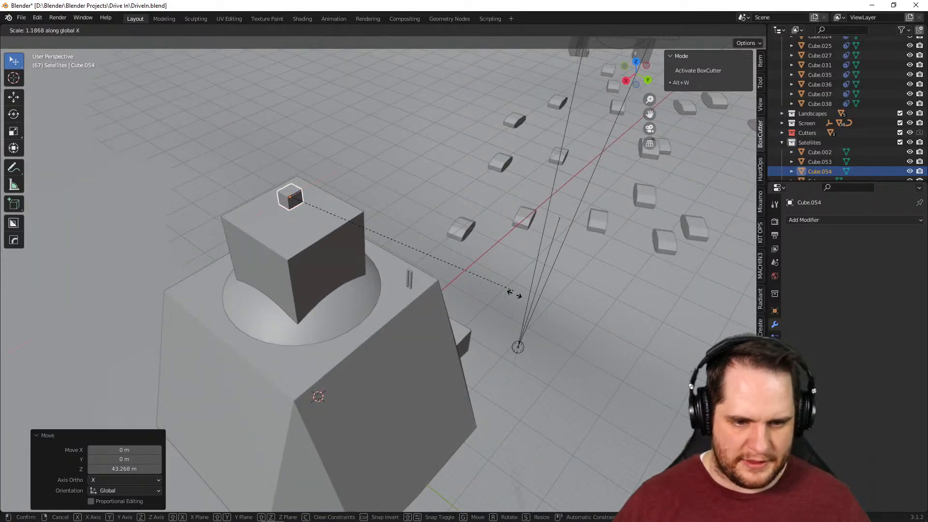
pyautogui.press('y')
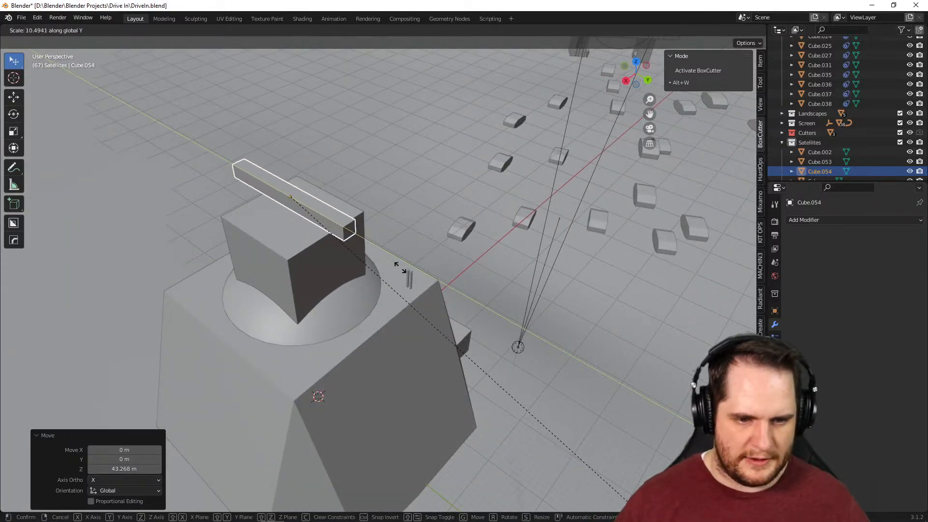
pyautogui.click(510, 411)
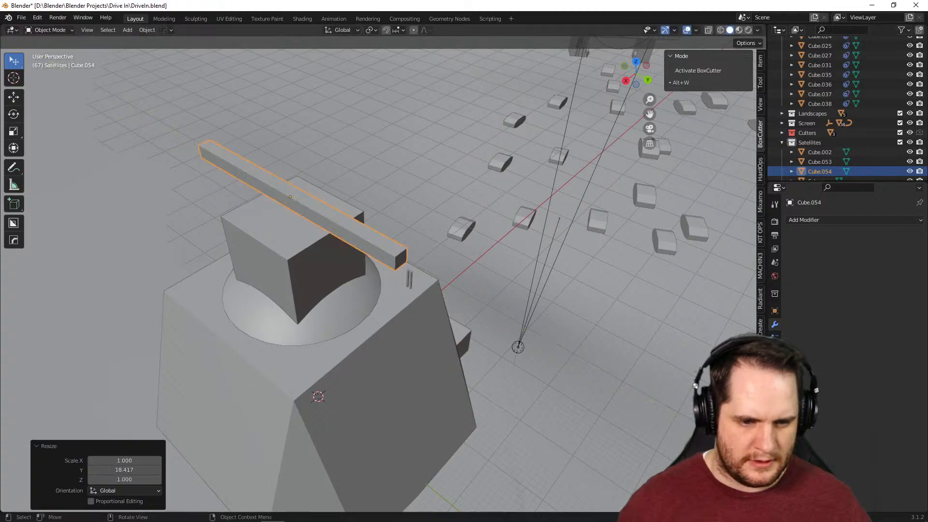
pyautogui.press('s')
pyautogui.press('z')
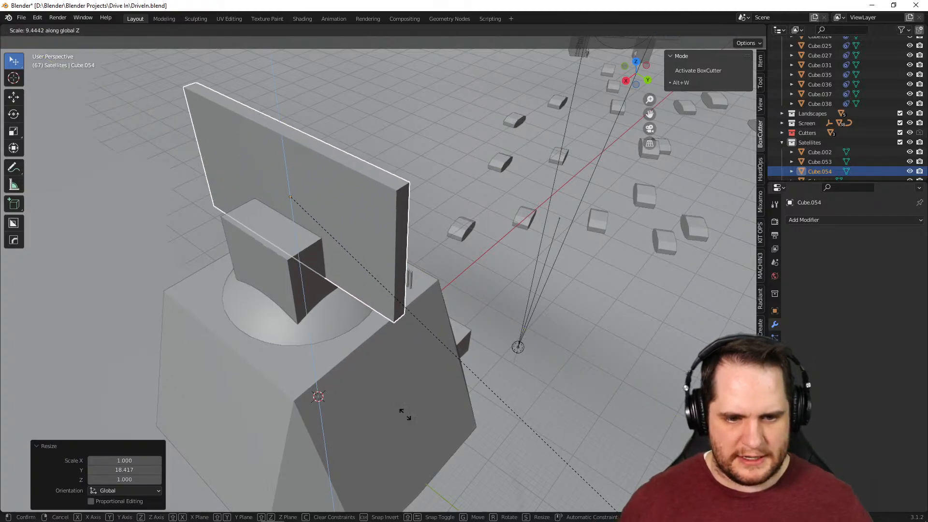
pyautogui.click(318, 272)
# Widen the upright slab along the Y axis by a factor of about 1.694
pyautogui.press('s')
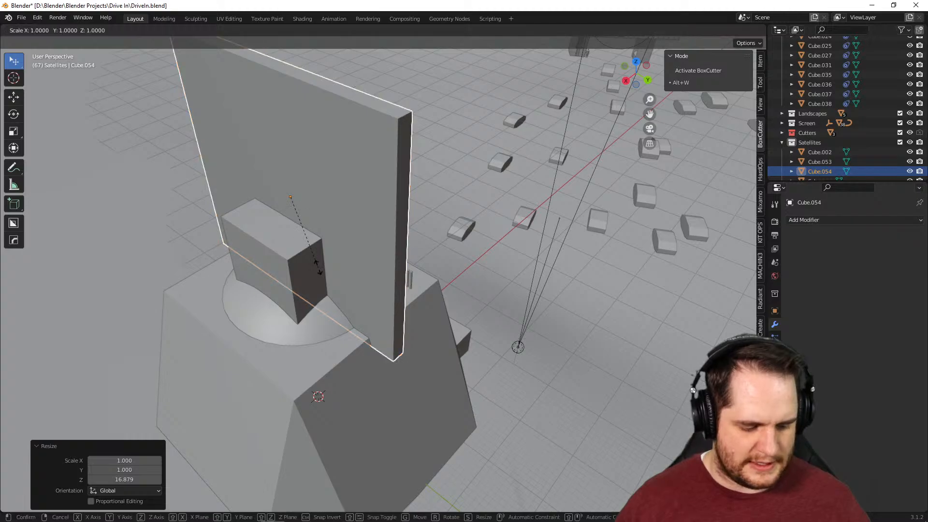
pyautogui.press('y')
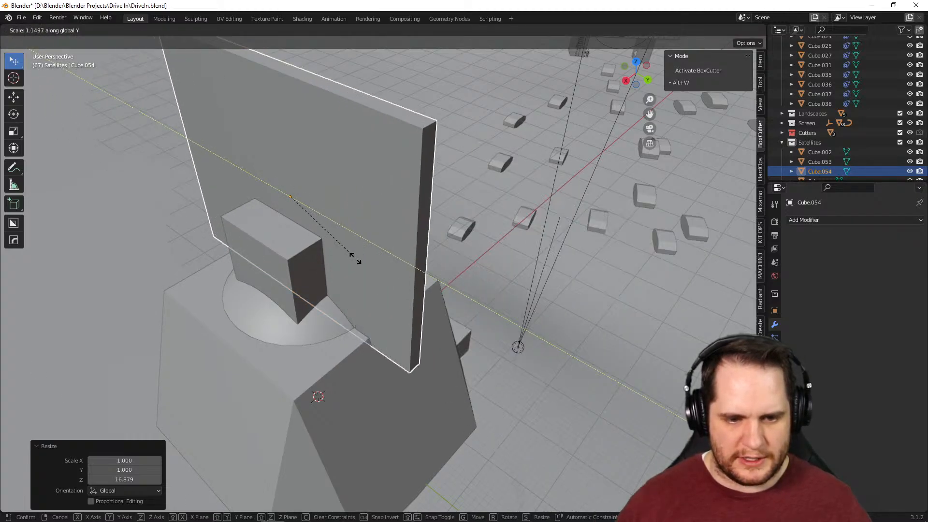
pyautogui.click(385, 285)
pyautogui.moveTo(466, 332); pyautogui.dragTo(437, 334, button='middle')
pyautogui.scroll(-3, 420, 306)
pyautogui.scroll(-2, 437, 334)
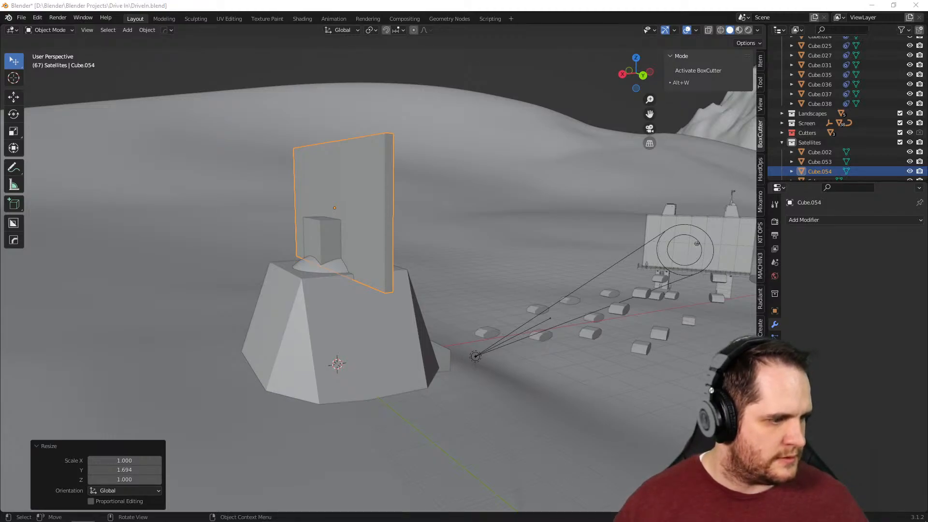
# Stretch the slab by about 2.310 along Z and 1.435 along Y
pyautogui.moveTo(135, 271); pyautogui.dragTo(190, 273, button='middle')
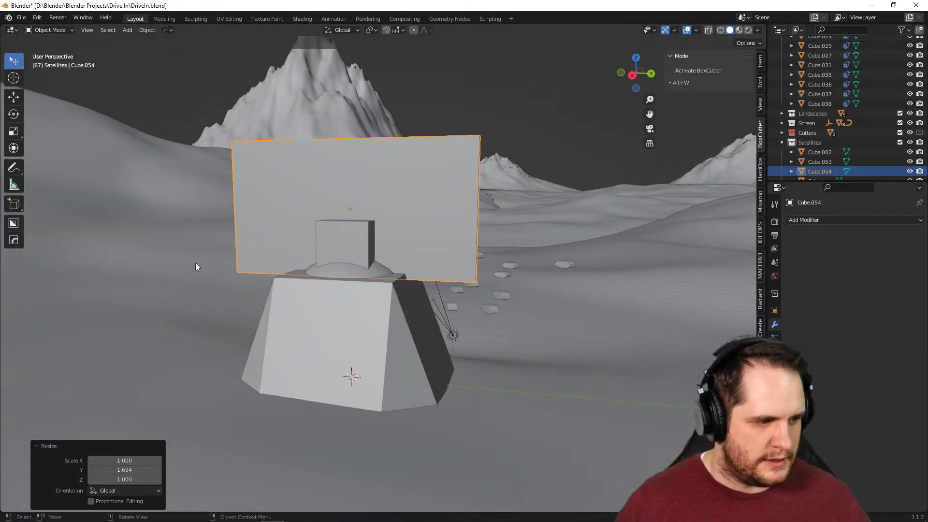
pyautogui.moveTo(451, 298); pyautogui.dragTo(478, 316, button='middle')
pyautogui.press('s')
pyautogui.press('z')
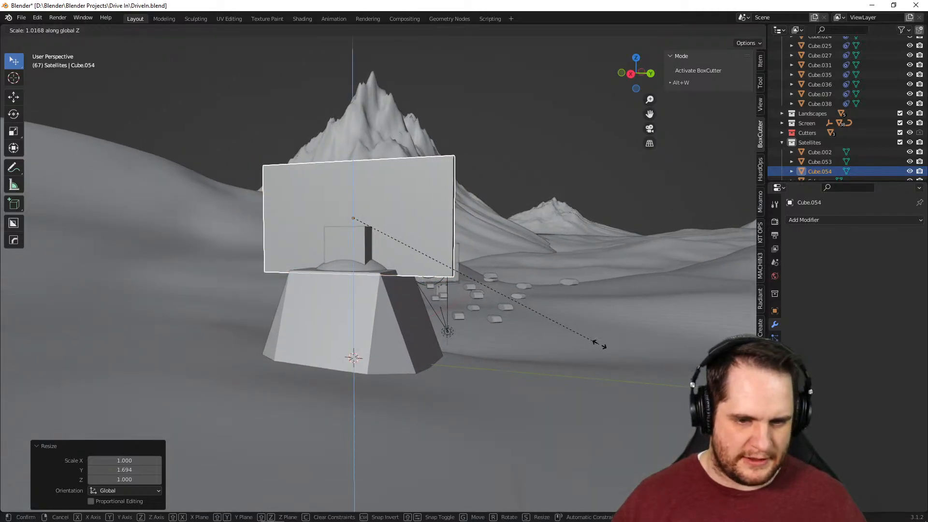
pyautogui.click(57, 163)
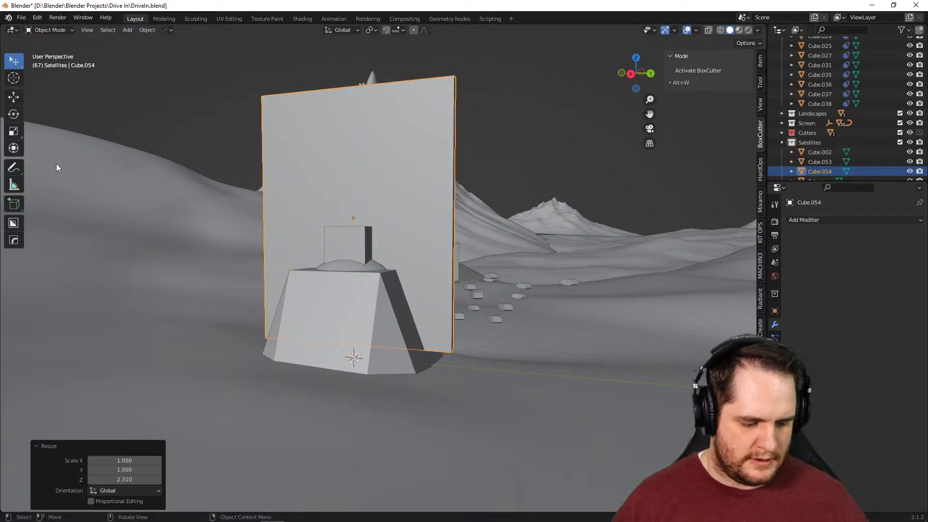
pyautogui.press('s')
pyautogui.press('y')
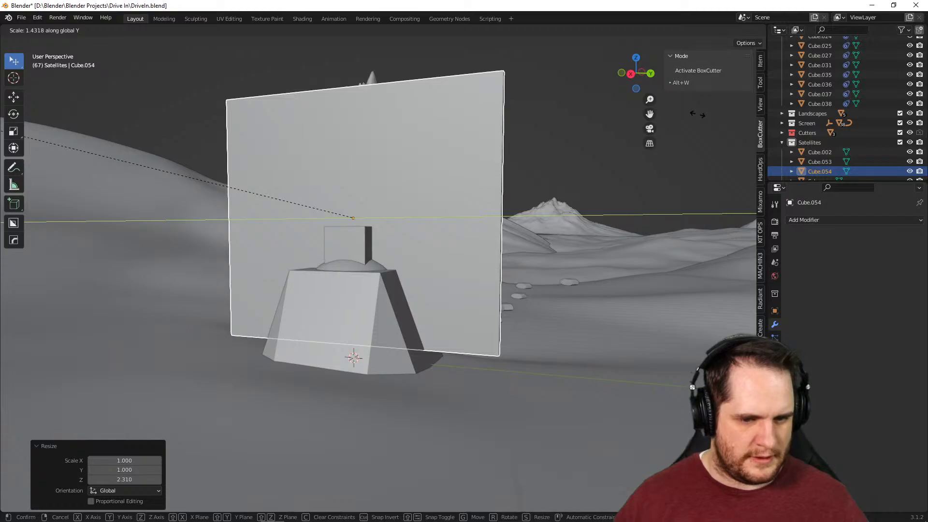
pyautogui.click(698, 115)
# Enlarge the slab uniformly by about 1.135 and tilt it about -29.1° around the global Y axis
pyautogui.press('s')
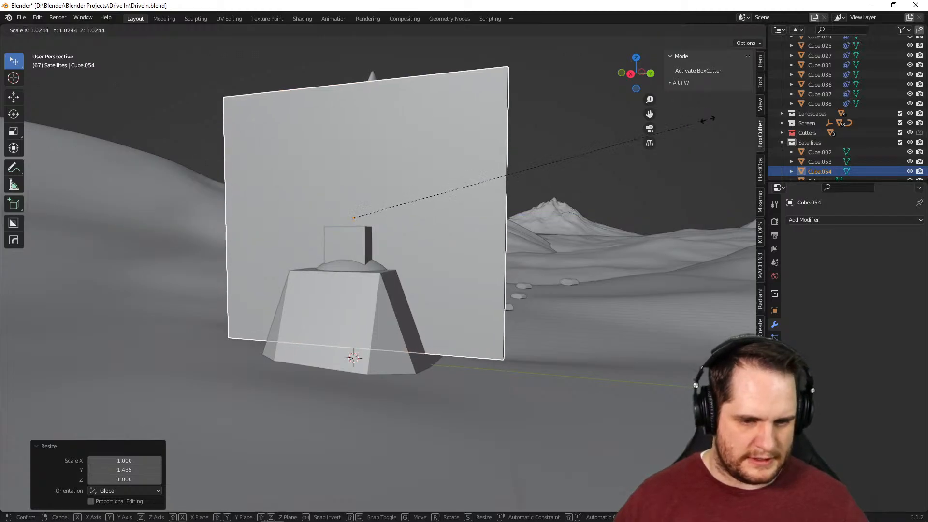
pyautogui.click(755, 152)
pyautogui.moveTo(711, 338); pyautogui.dragTo(640, 350, button='middle')
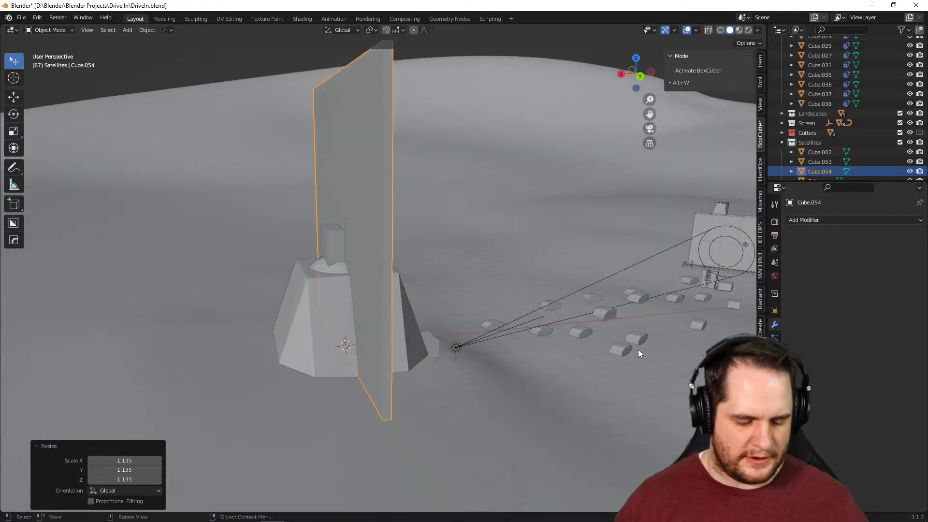
pyautogui.press('r')
pyautogui.press('x')
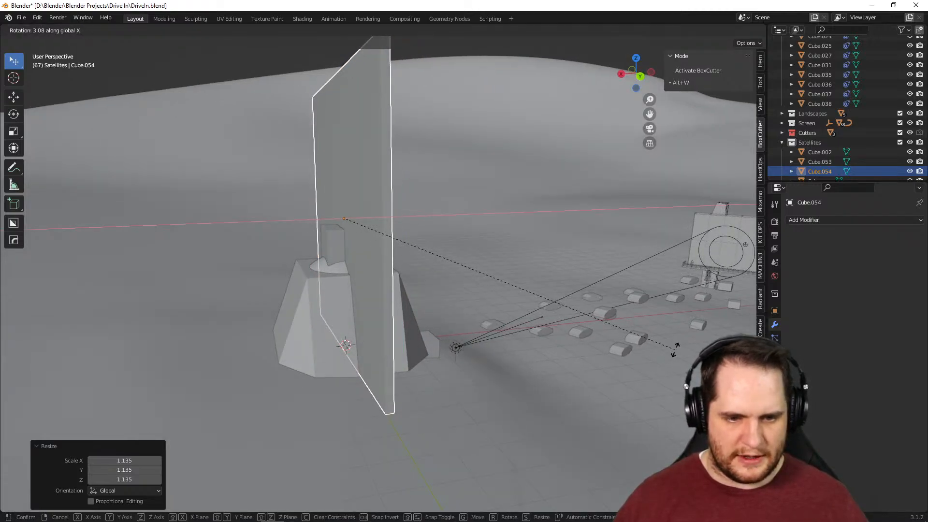
pyautogui.press('y')
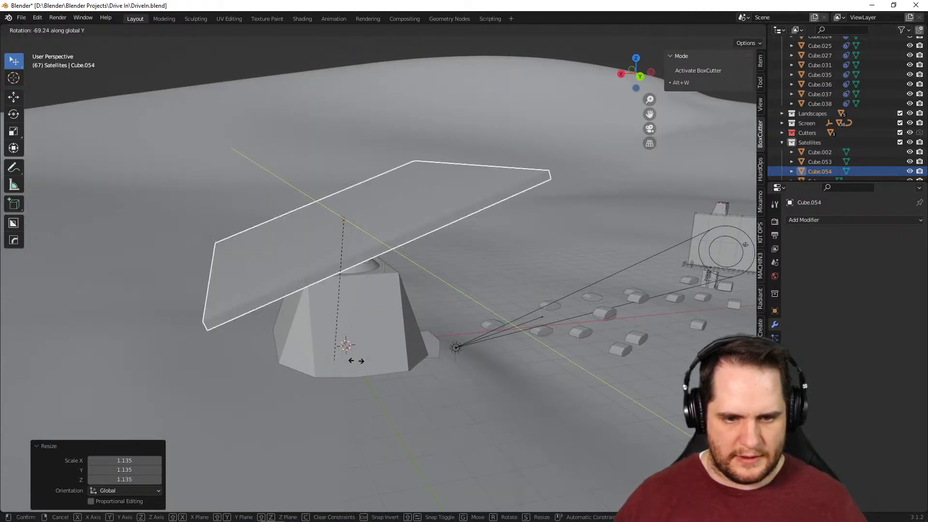
pyautogui.click(452, 365)
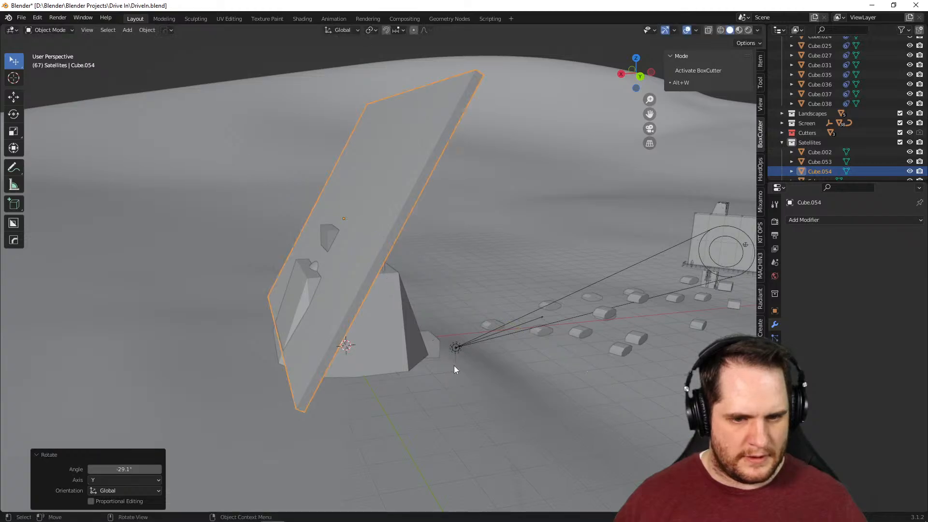
# Move the tilted slab up about 15.557 m along Z and out from the tower about 13.356 m along X
pyautogui.press('g')
pyautogui.press('z')
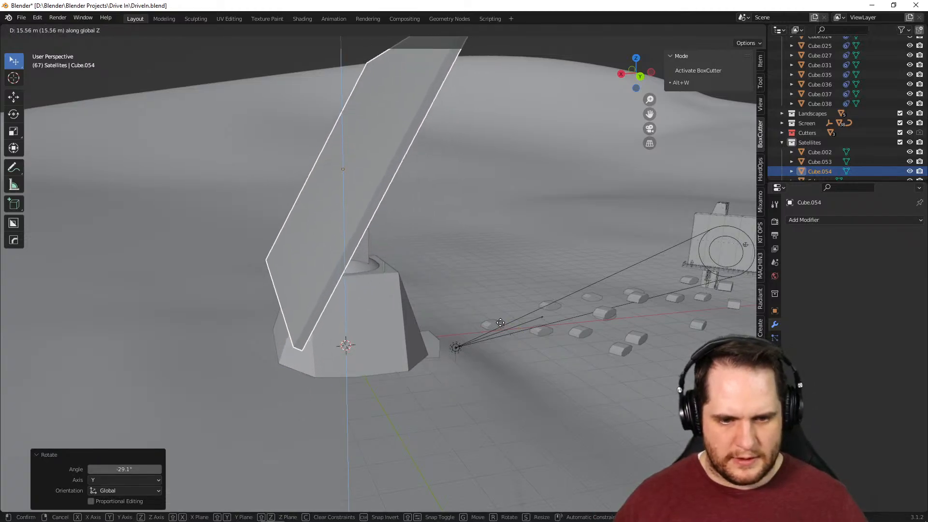
pyautogui.click(501, 323)
pyautogui.press('g')
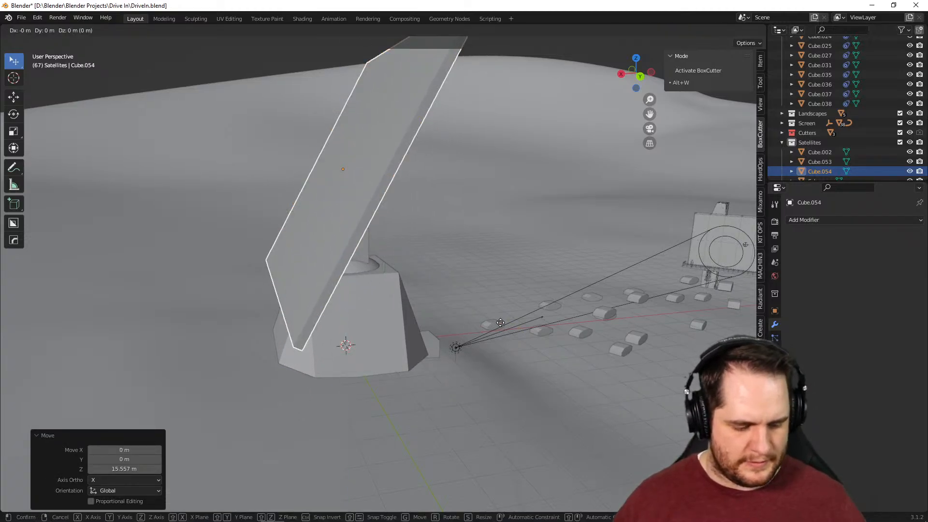
pyautogui.press('x')
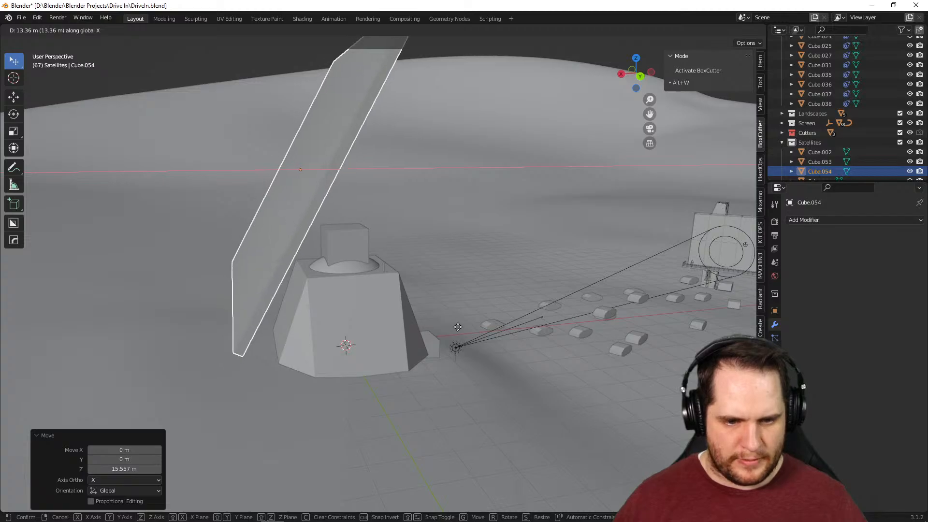
pyautogui.click(480, 330)
# Add a 32-vertex cylinder of 1 m radius and 2 m depth at the world origin and raise it about 45.495 m along Z
pyautogui.moveTo(480, 330); pyautogui.dragTo(446, 338, button='middle')
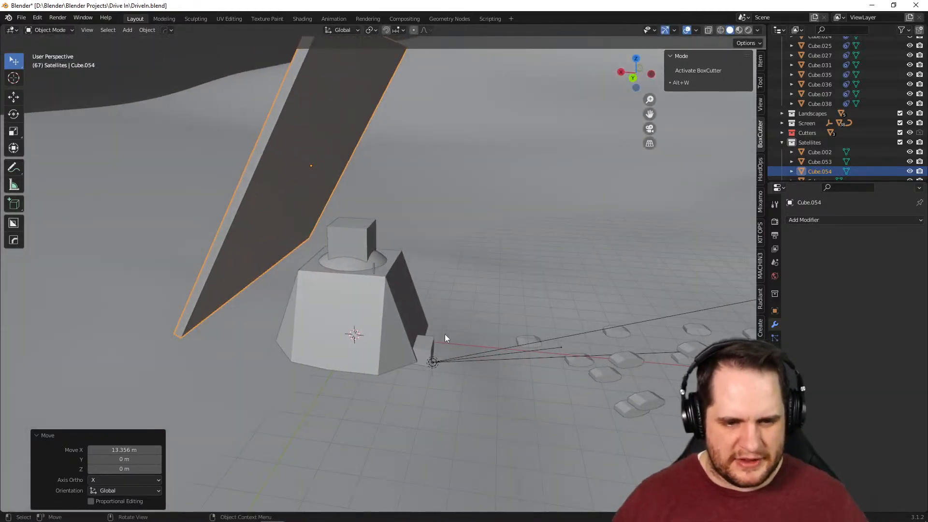
pyautogui.moveTo(367, 224); pyautogui.dragTo(301, 220, button='middle')
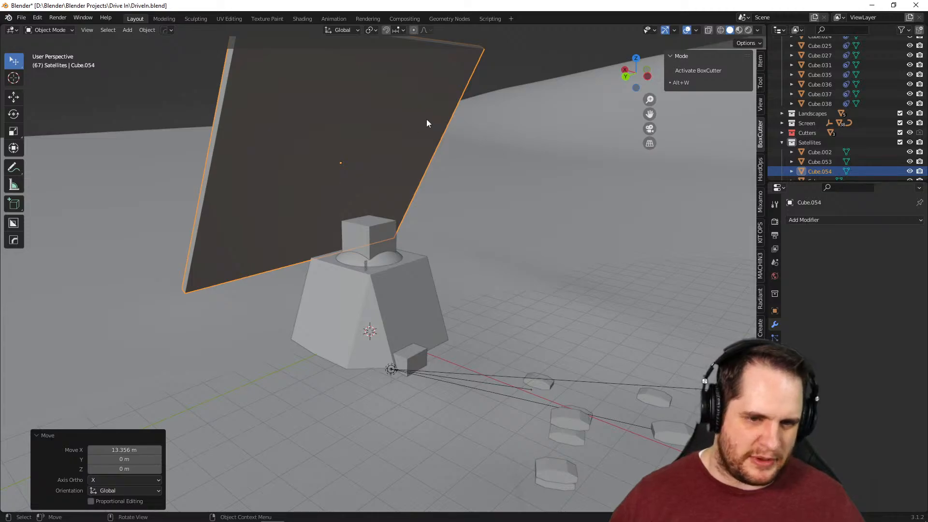
pyautogui.scroll(2, 367, 231)
pyautogui.moveTo(368, 231); pyautogui.dragTo(405, 228, button='middle')
pyautogui.scroll(2, 404, 229)
pyautogui.moveTo(370, 271); pyautogui.dragTo(332, 183, button='middle')
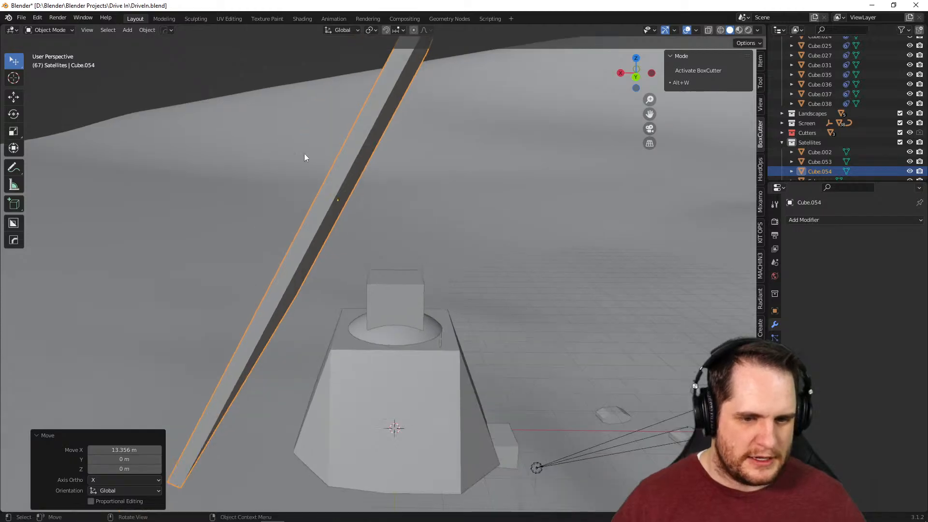
pyautogui.click(155, 32)
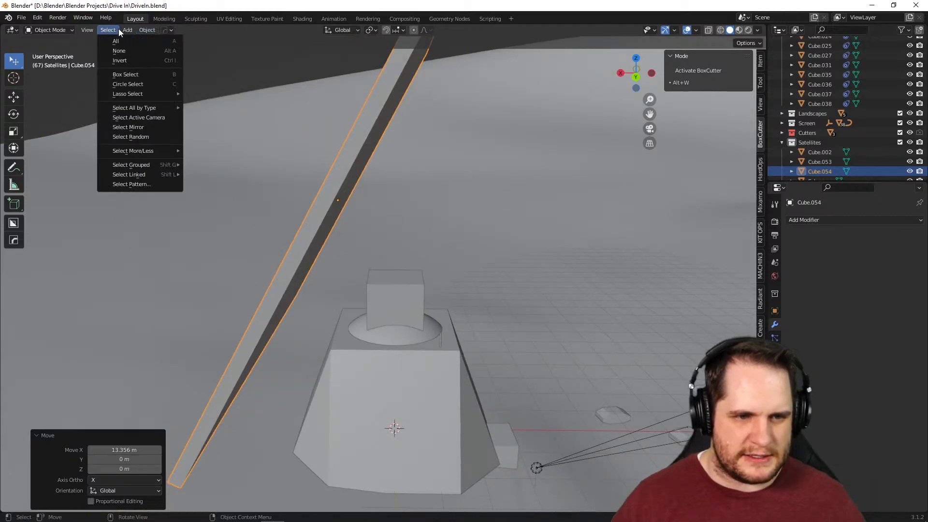
pyautogui.moveTo(136, 33)
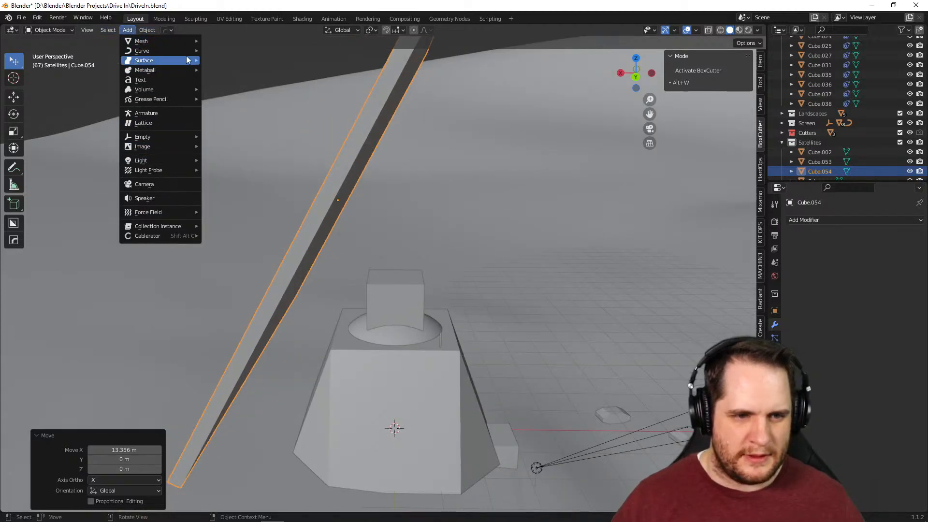
pyautogui.moveTo(181, 39)
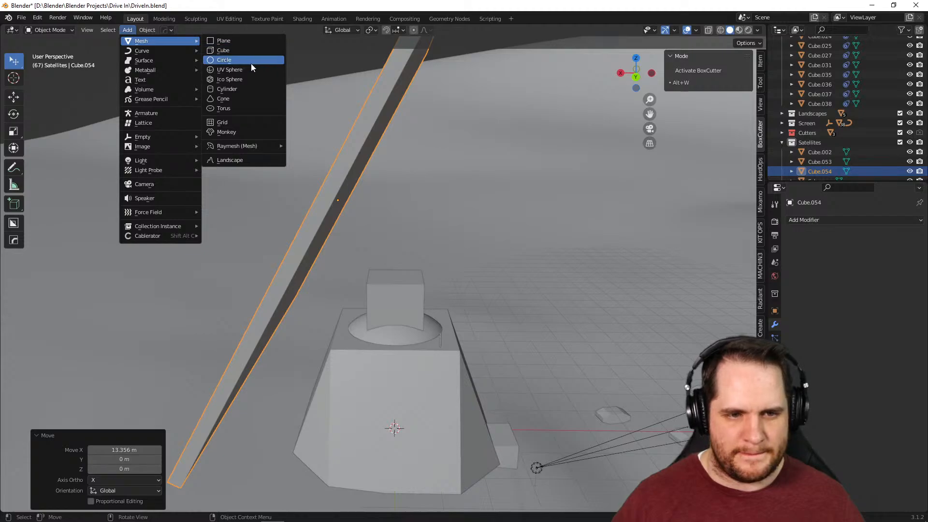
pyautogui.click(245, 89)
pyautogui.press('g')
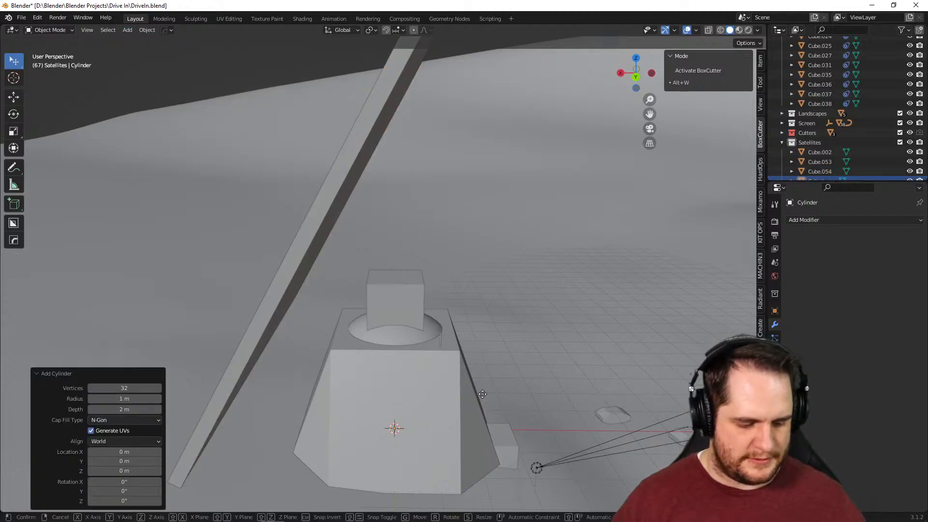
pyautogui.press('z')
pyautogui.click(479, 223)
# Scale the cylinder uniformly by about 8.156 and rotate it about 63.4° around the global Y axis to face the slab
pyautogui.press('s')
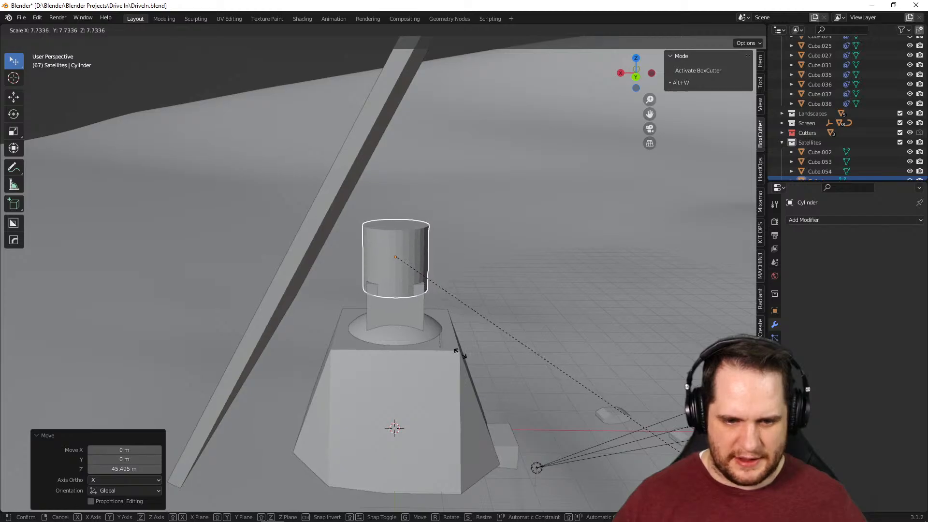
pyautogui.click(527, 370)
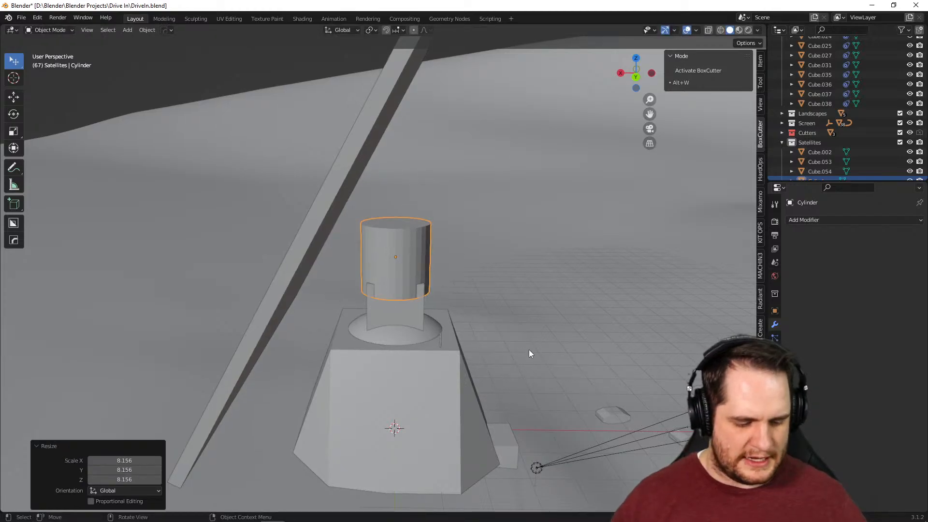
pyautogui.press('r')
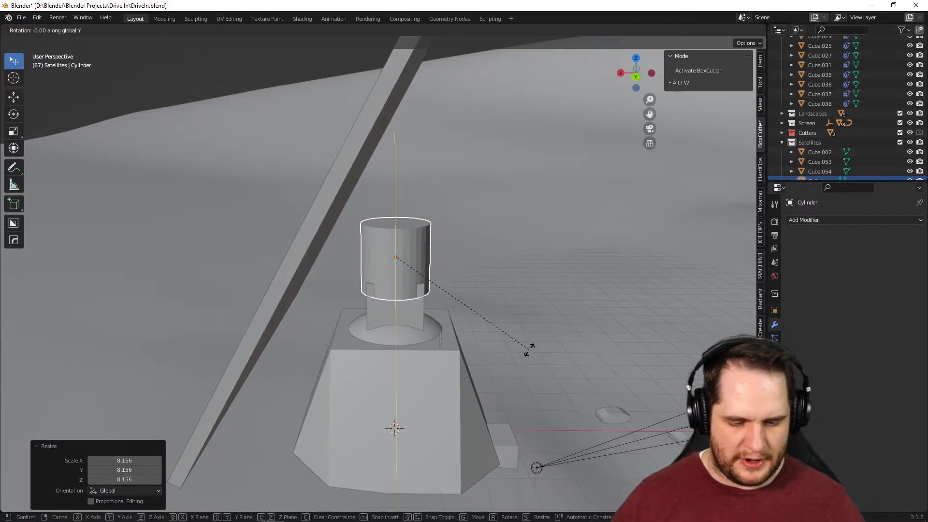
pyautogui.press('y')
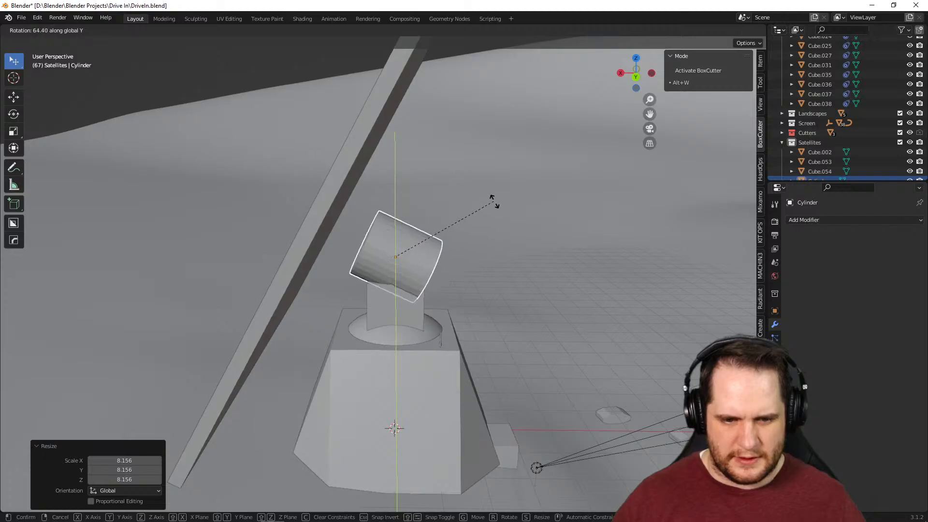
pyautogui.click(495, 203)
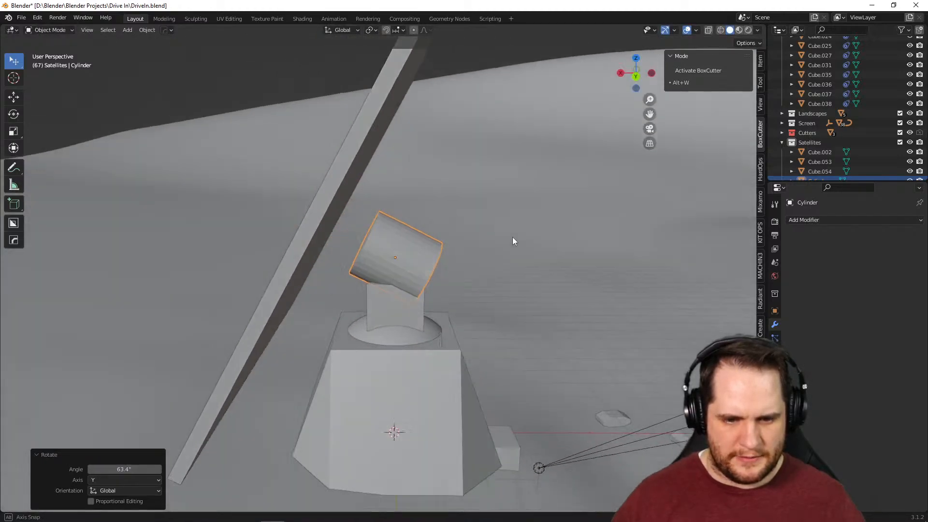
# Move the cylinder about 13.384 m along X and 7.1155 m up along Z so it passes through the dish slab
pyautogui.press('g')
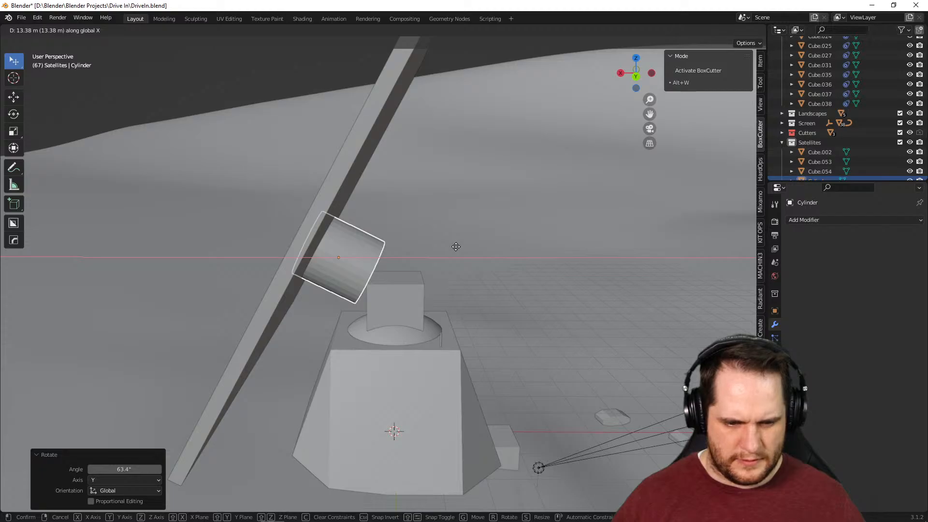
pyautogui.click(456, 247)
pyautogui.moveTo(477, 260)
pyautogui.mouseDown(button='middle')
pyautogui.moveTo(318, 237)
pyautogui.moveTo(245, 239)
pyautogui.moveTo(271, 251)
pyautogui.moveTo(464, 262)
pyautogui.mouseUp(button='middle')
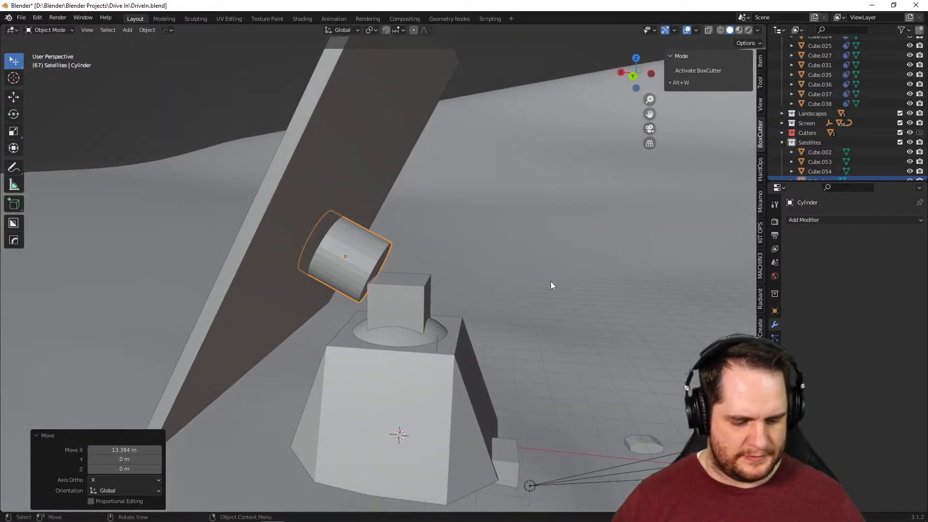
pyautogui.press('g')
pyautogui.press('y')
pyautogui.press('z')
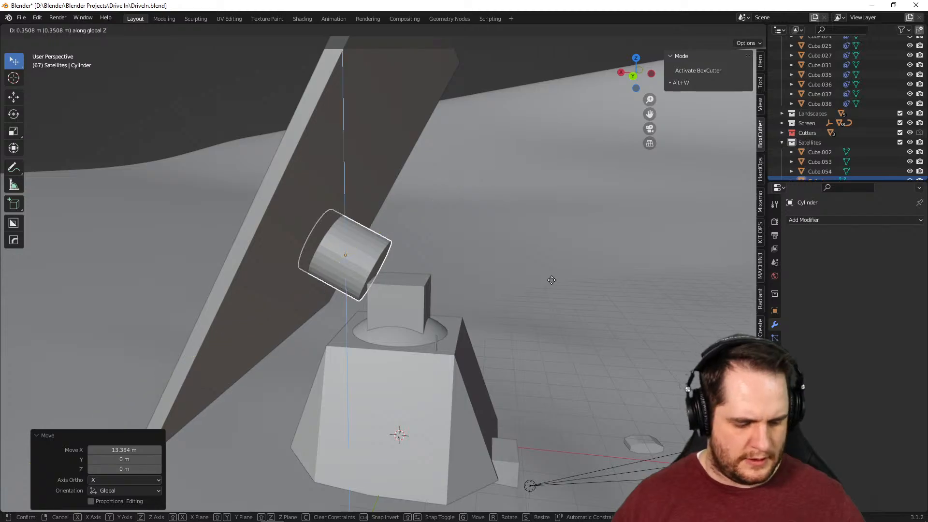
pyautogui.click(550, 255)
pyautogui.moveTo(550, 251); pyautogui.dragTo(472, 304, button='middle')
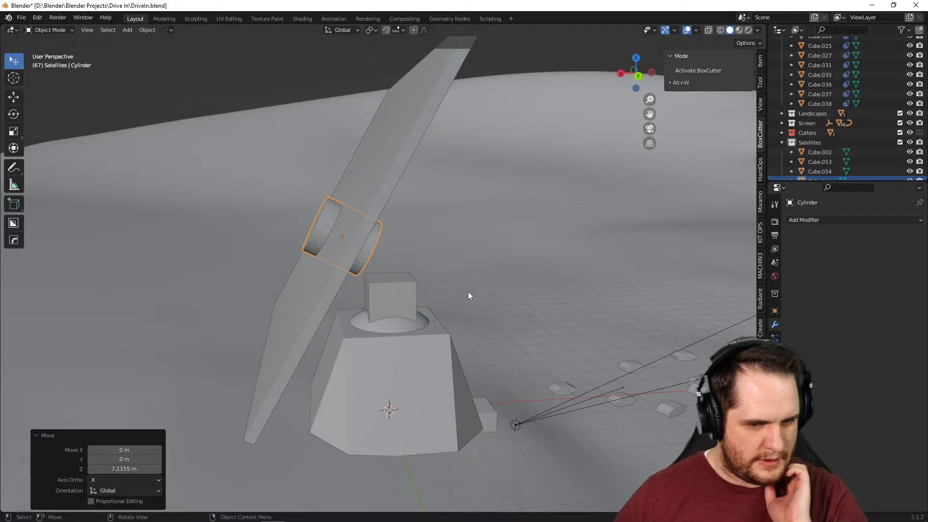
# Stretch the cylinder to about 1.717 along its local Z axis and raise it about 7.5811 m along global Z
pyautogui.press('s')
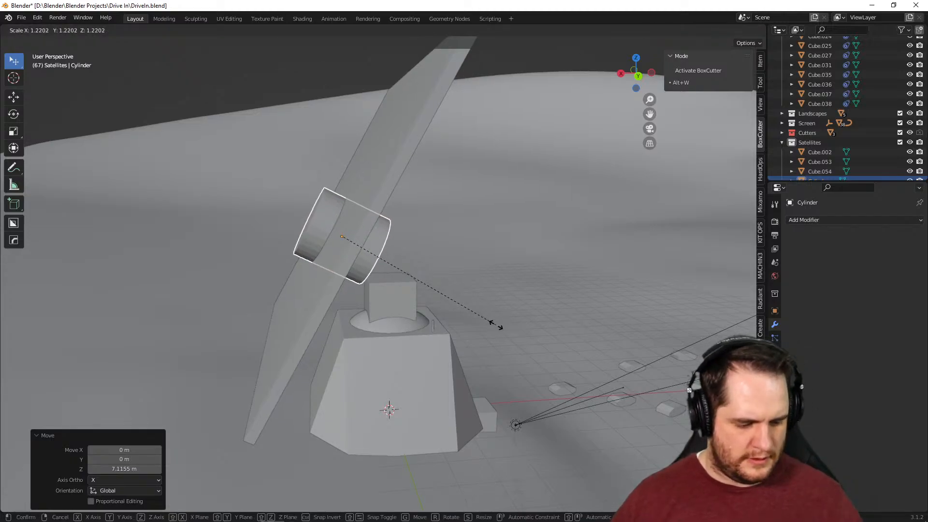
pyautogui.press('z')
pyautogui.press('z')
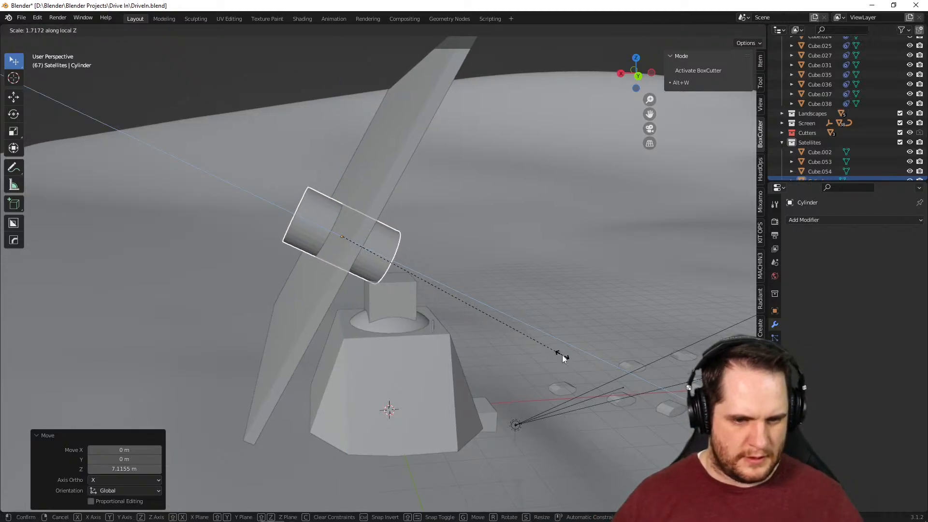
pyautogui.click(563, 356)
pyautogui.press('g')
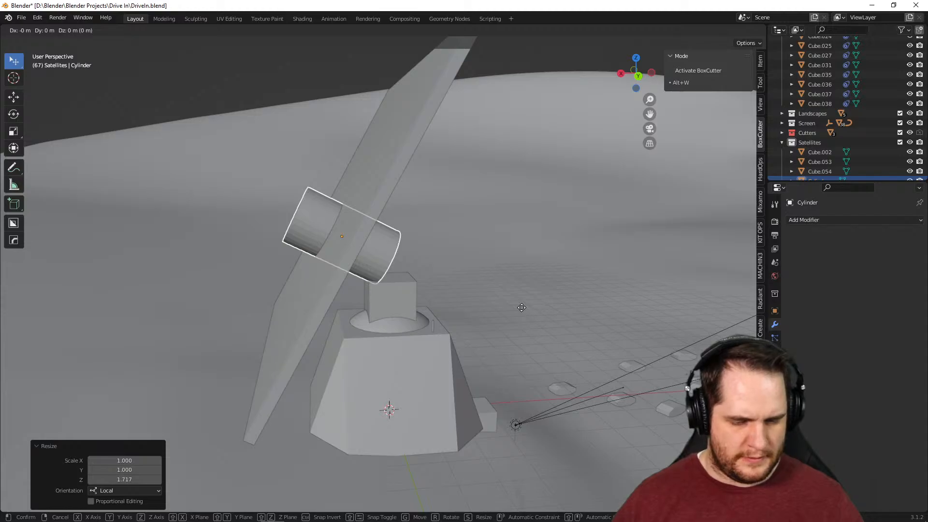
pyautogui.press('z')
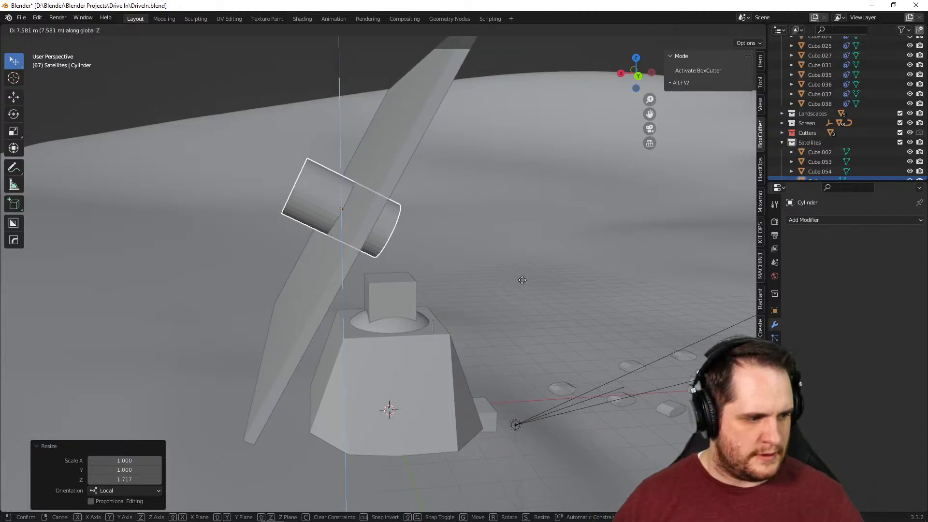
pyautogui.click(522, 280)
# Move the cylinder about -11.141 m along X toward the tower and lower it about 4.4259 m along Z
pyautogui.press('g')
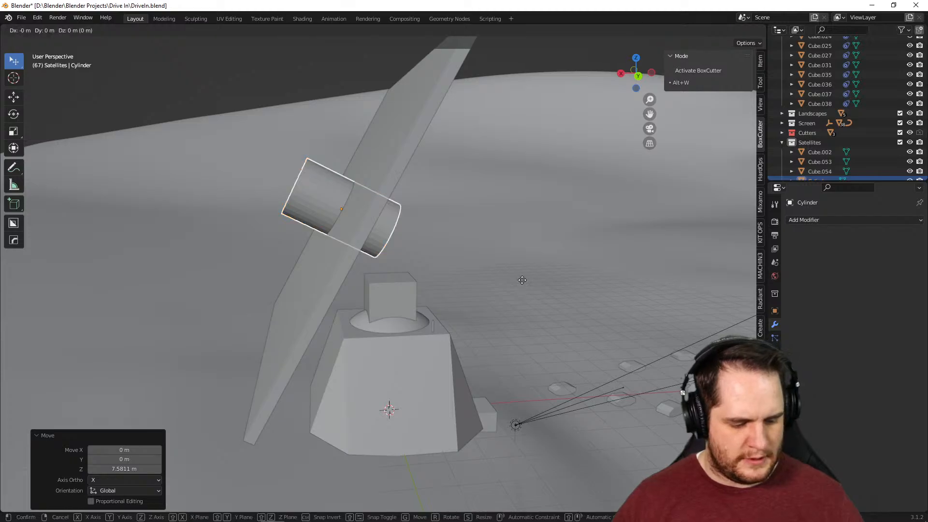
pyautogui.press('x')
pyautogui.click(563, 298)
pyautogui.moveTo(569, 283)
pyautogui.mouseDown(button='middle')
pyautogui.moveTo(353, 265)
pyautogui.moveTo(362, 305)
pyautogui.moveTo(579, 282)
pyautogui.moveTo(566, 282)
pyautogui.mouseUp(button='middle')
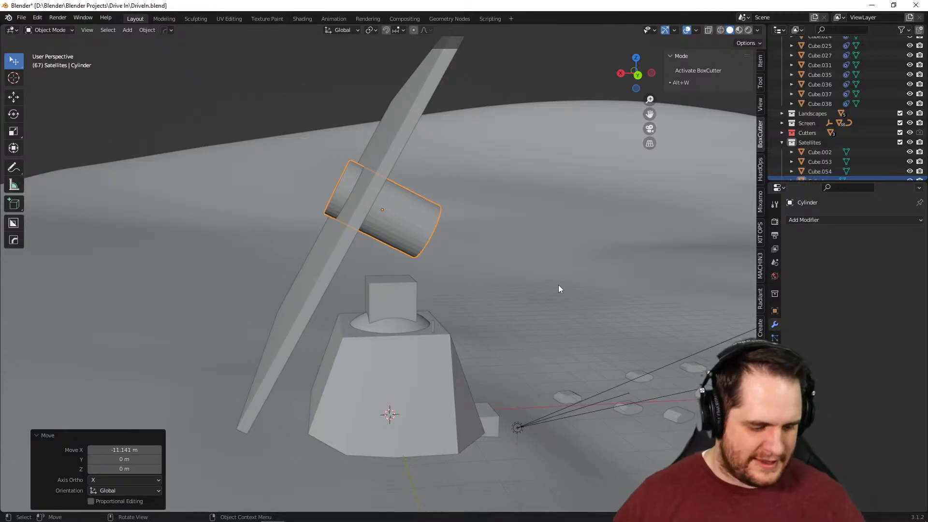
pyautogui.press('g')
pyautogui.press('z')
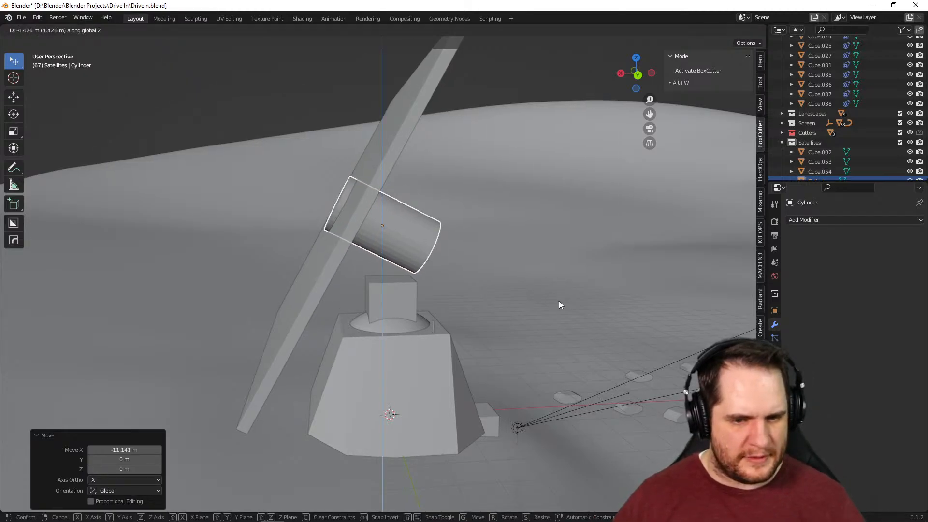
pyautogui.click(559, 300)
# Examine from several sides how the cylinder, upper block, dome and dish slab sit relative to each other
pyautogui.moveTo(564, 289); pyautogui.dragTo(541, 295, button='middle')
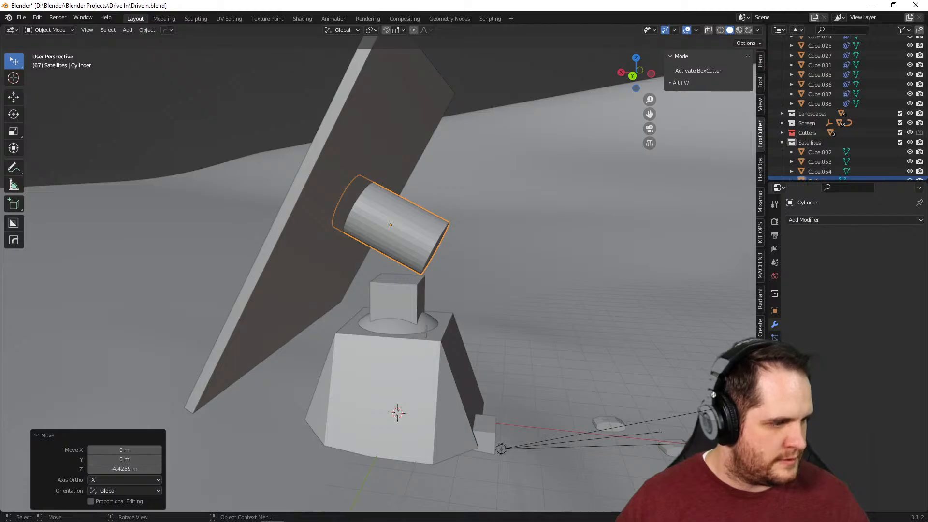
pyautogui.moveTo(490, 285); pyautogui.dragTo(489, 317, button='middle')
pyautogui.moveTo(447, 380); pyautogui.dragTo(436, 339, button='middle')
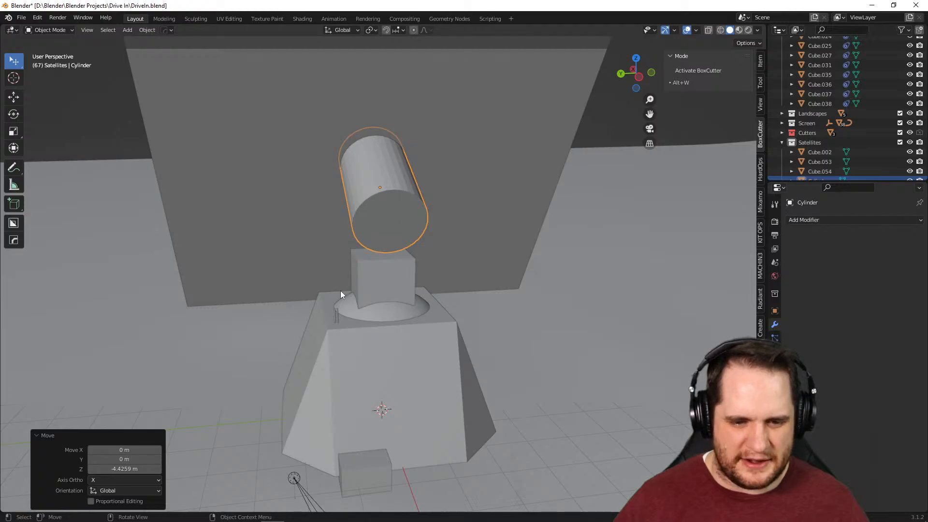
pyautogui.scroll(5, 351, 307)
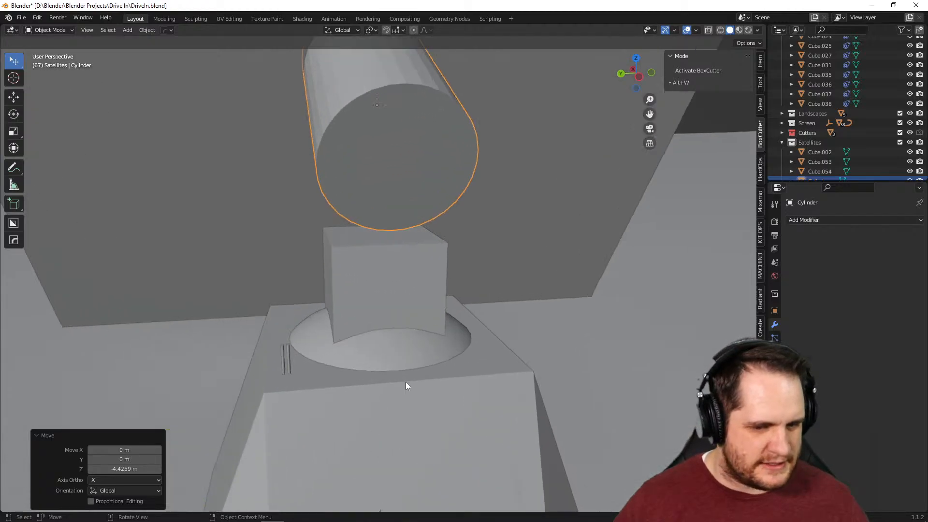
pyautogui.scroll(2, 400, 485)
pyautogui.keyDown('shift'); pyautogui.moveTo(381, 250); pyautogui.dragTo(371, 188, button='middle'); pyautogui.keyUp('shift')
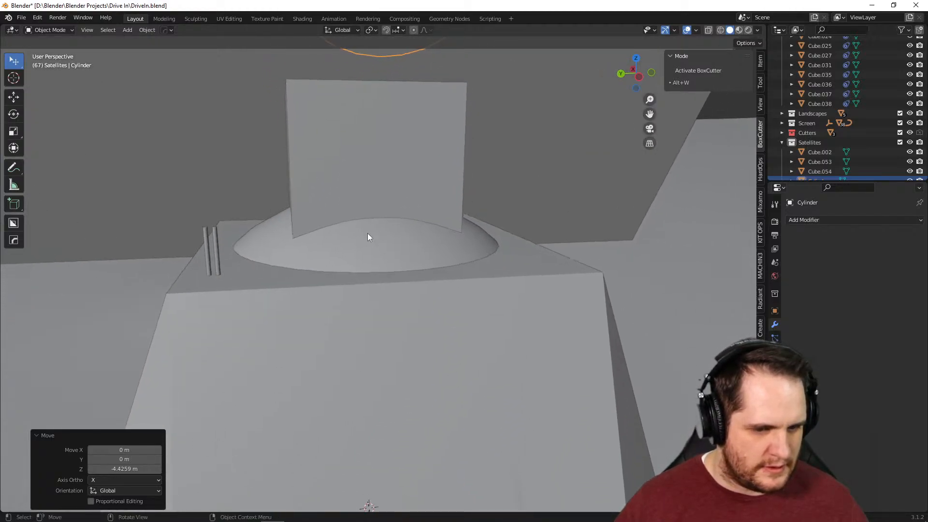
pyautogui.scroll(2, 356, 253)
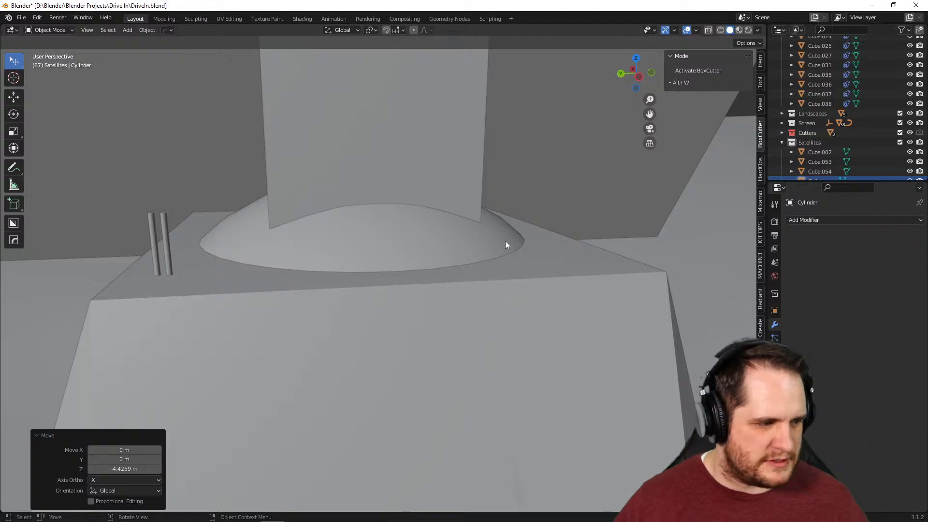
pyautogui.scroll(-6, 324, 294)
pyautogui.keyDown('shift'); pyautogui.moveTo(361, 232); pyautogui.dragTo(338, 312, button='middle'); pyautogui.keyUp('shift')
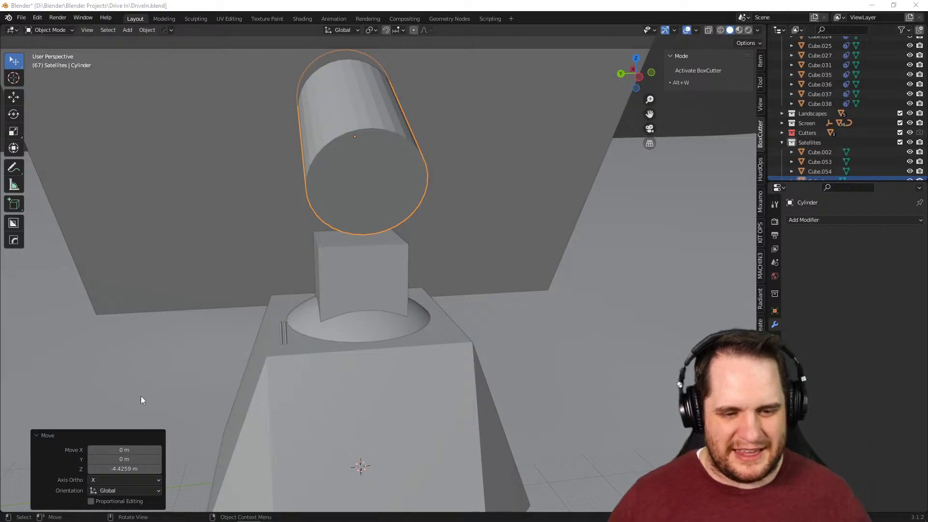
pyautogui.moveTo(325, 263); pyautogui.dragTo(393, 276, button='middle')
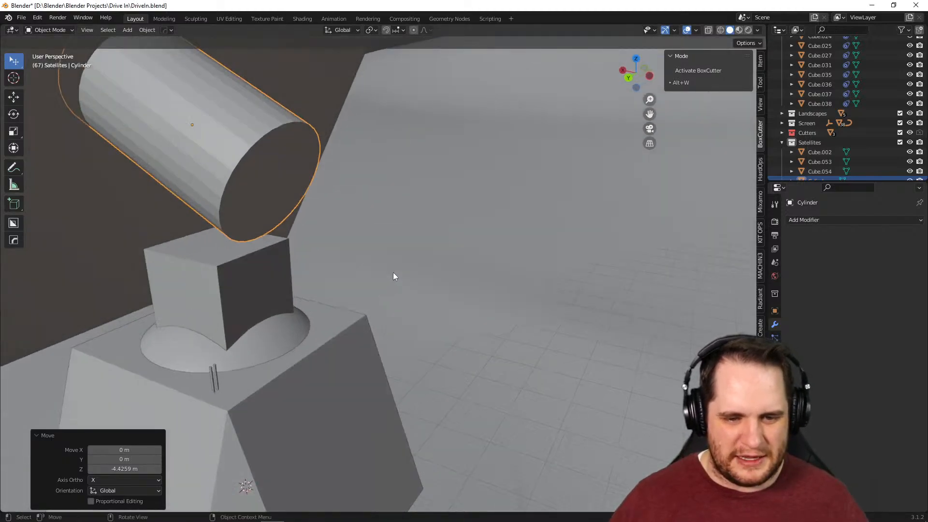
pyautogui.scroll(-14, 393, 275)
pyautogui.moveTo(347, 313); pyautogui.dragTo(401, 297, button='middle')
pyautogui.scroll(12, 402, 332)
pyautogui.moveTo(377, 327); pyautogui.dragTo(320, 333, button='middle')
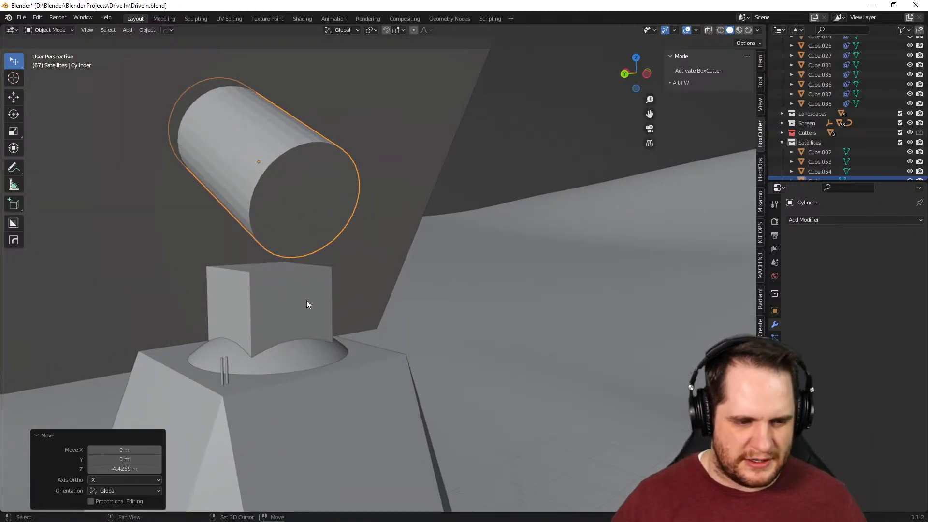
pyautogui.keyDown('shift'); pyautogui.moveTo(306, 300); pyautogui.dragTo(448, 336, button='middle'); pyautogui.keyUp('shift')
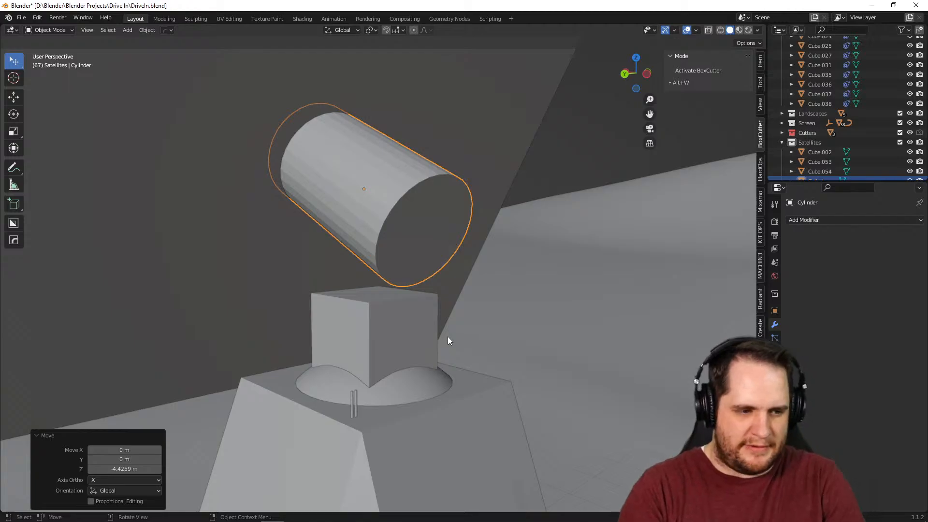
pyautogui.moveTo(472, 303); pyautogui.dragTo(305, 289, button='middle')
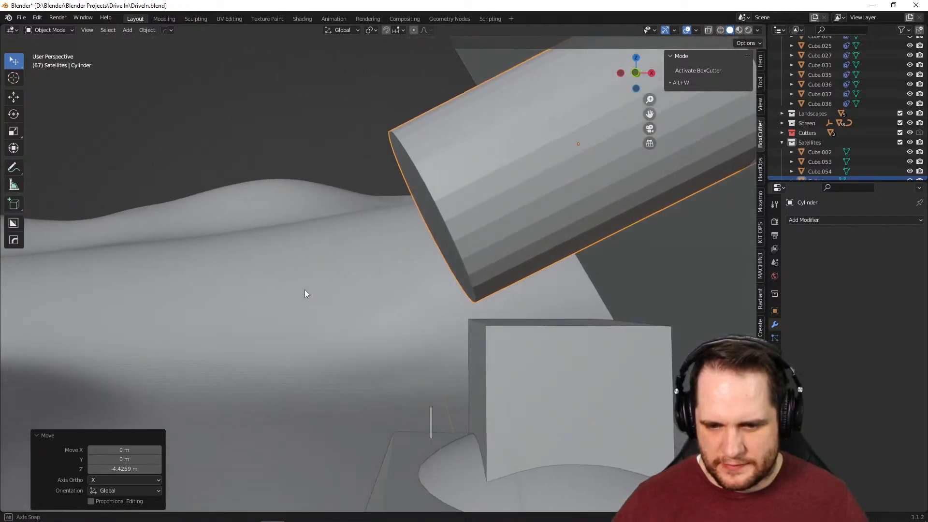
pyautogui.keyDown('shift'); pyautogui.moveTo(680, 359); pyautogui.dragTo(503, 322, button='middle'); pyautogui.keyUp('shift')
# Duplicate the upper block on the dome in place
pyautogui.click(503, 322)
pyautogui.moveTo(617, 347); pyautogui.dragTo(500, 321, button='middle')
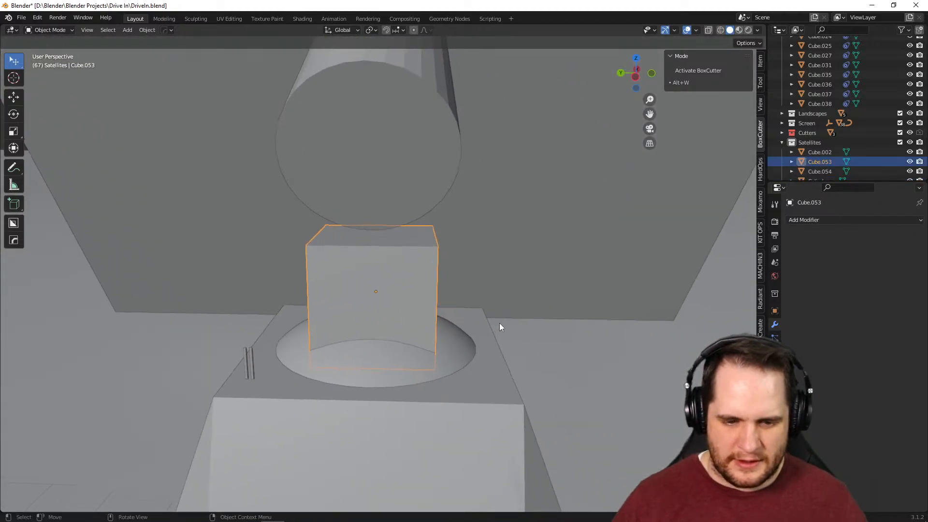
pyautogui.hotkey('shift', 'd')
pyautogui.rightClick(551, 328)
pyautogui.moveTo(554, 329); pyautogui.dragTo(561, 332, button='middle')
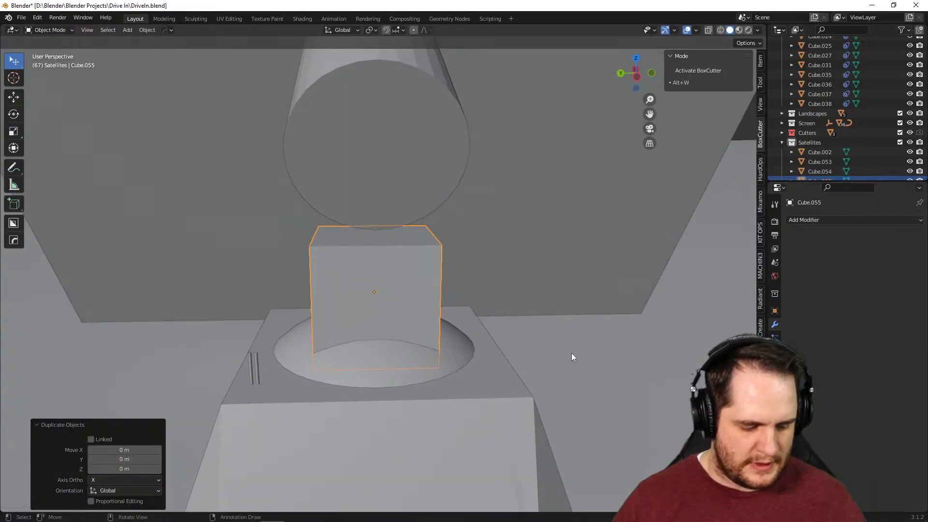
pyautogui.press('g')
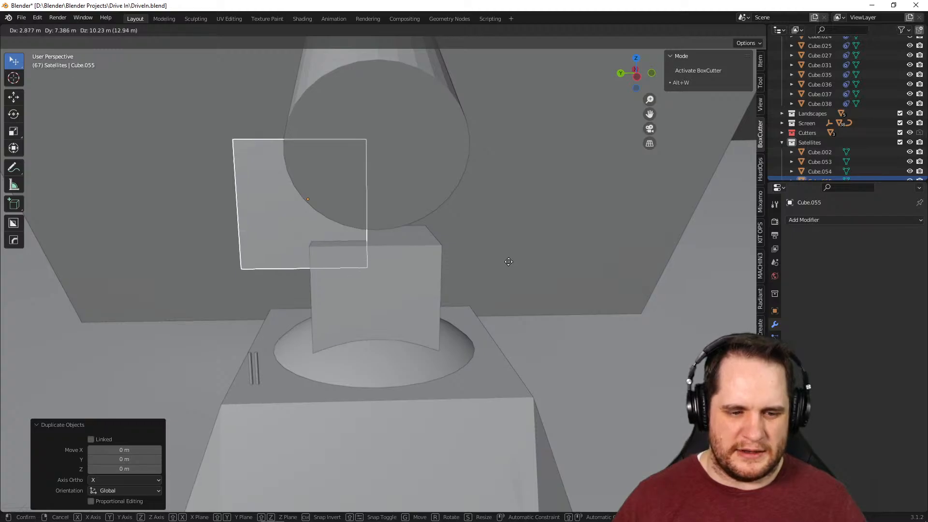
pyautogui.press('z')
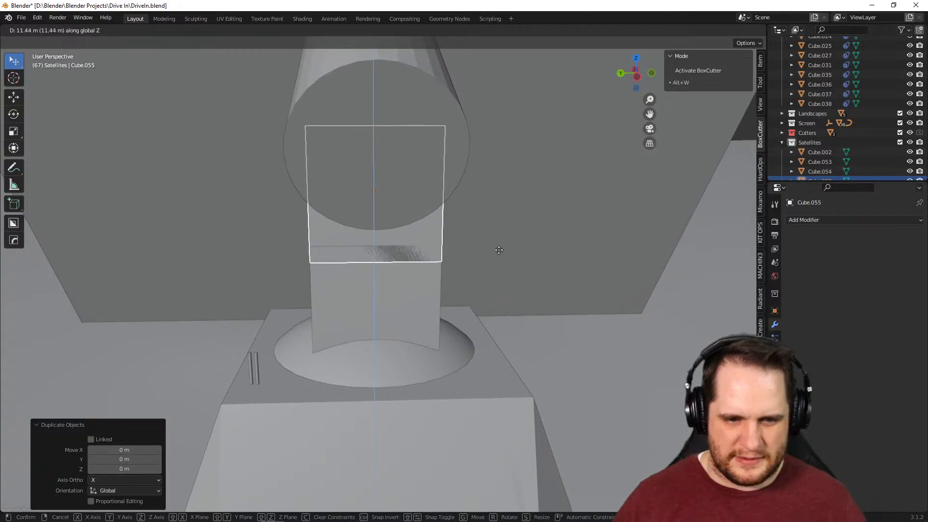
pyautogui.rightClick(456, 296)
# Raise the duplicated block about 6.388 m along Z so it overlaps the end of the cylinder
pyautogui.moveTo(454, 300); pyautogui.dragTo(532, 313, button='middle')
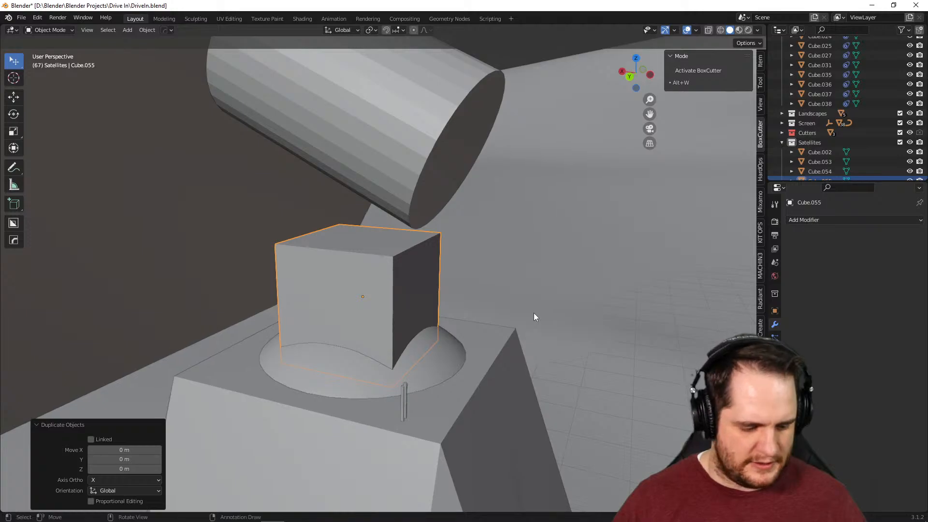
pyautogui.press('g')
pyautogui.press('z')
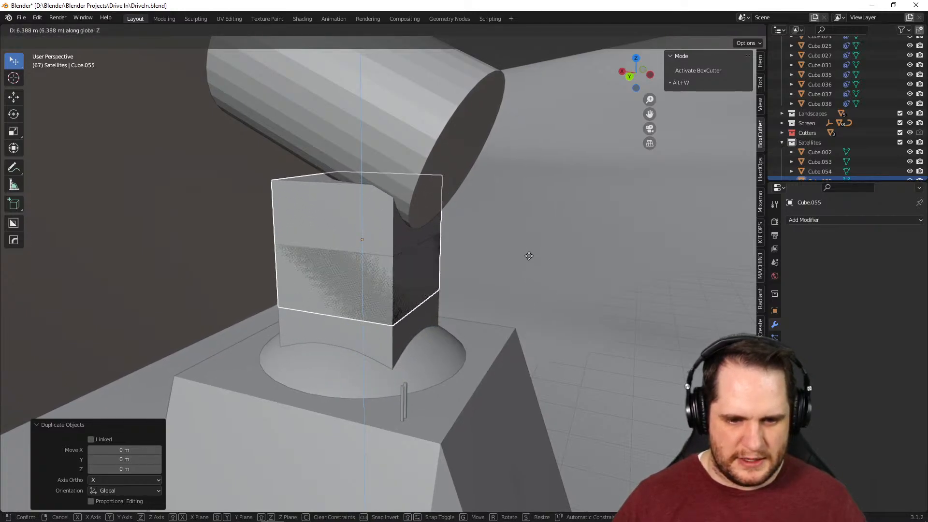
pyautogui.click(529, 257)
# Thin the duplicated block to about 0.211 along Y and move it about 7.4103 m along Y to the original block's side
pyautogui.moveTo(596, 271); pyautogui.dragTo(507, 285, button='middle')
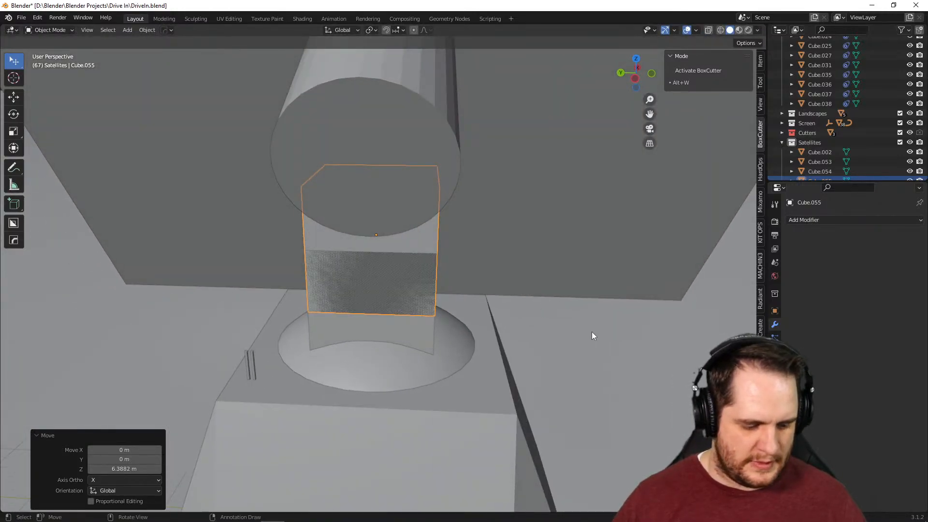
pyautogui.press('s')
pyautogui.press('x')
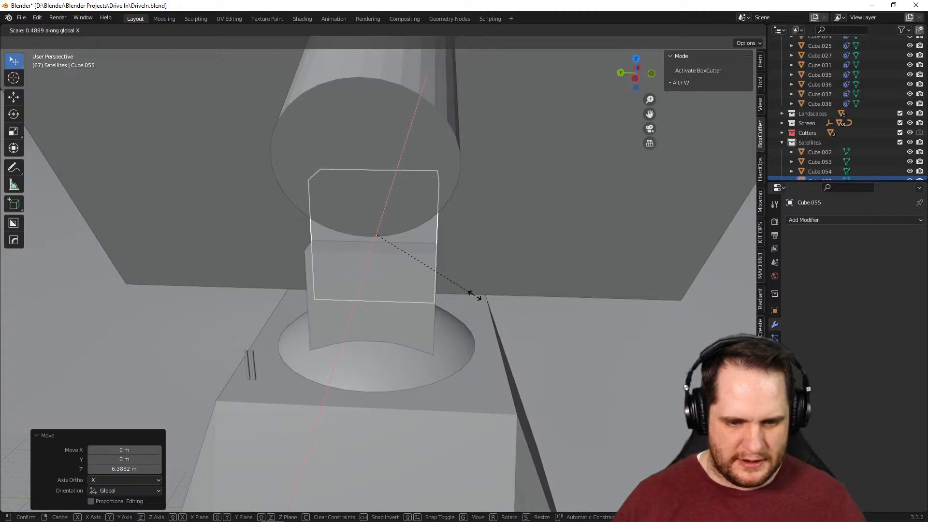
pyautogui.press('y')
pyautogui.click(418, 291)
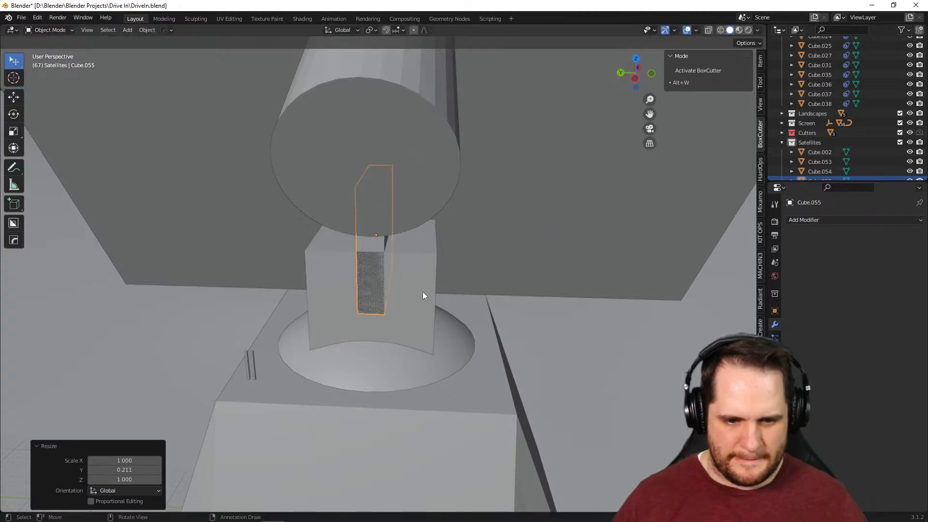
pyautogui.moveTo(418, 291); pyautogui.dragTo(454, 291, button='middle')
pyautogui.press('g')
pyautogui.press('y')
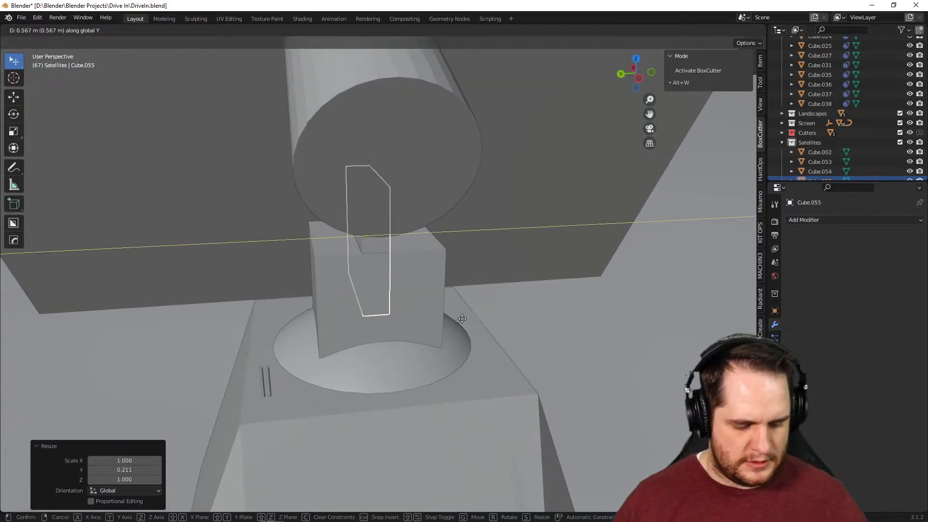
pyautogui.click(414, 313)
# Stretch the thin side plate to about 2.401 along Z and raise it about 5.1823 m to stand beside the cylinder
pyautogui.moveTo(419, 313); pyautogui.dragTo(512, 302, button='middle')
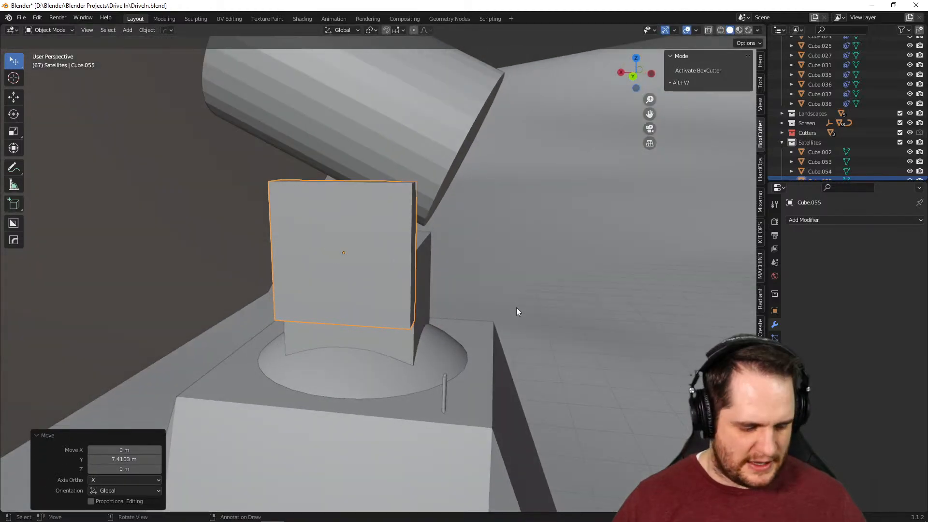
pyautogui.press('s')
pyautogui.press('z')
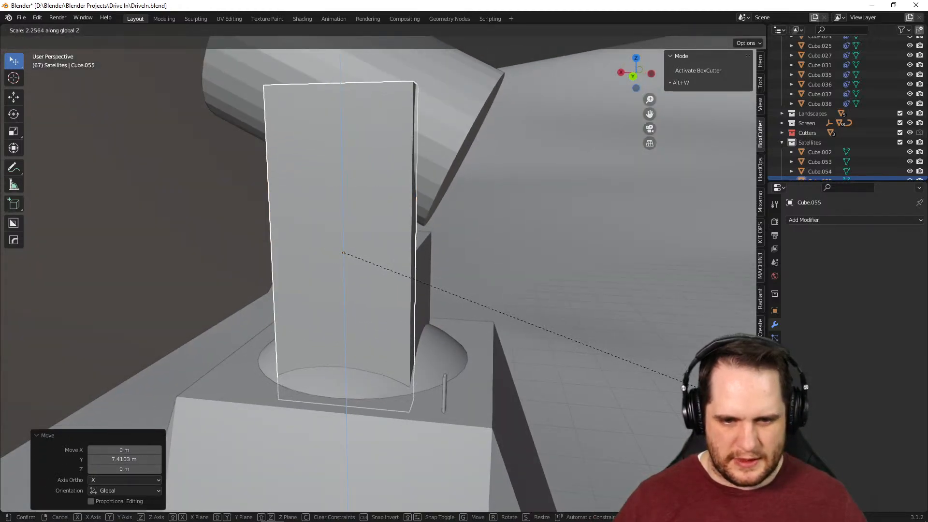
pyautogui.click(684, 388)
pyautogui.press('g')
pyautogui.press('z')
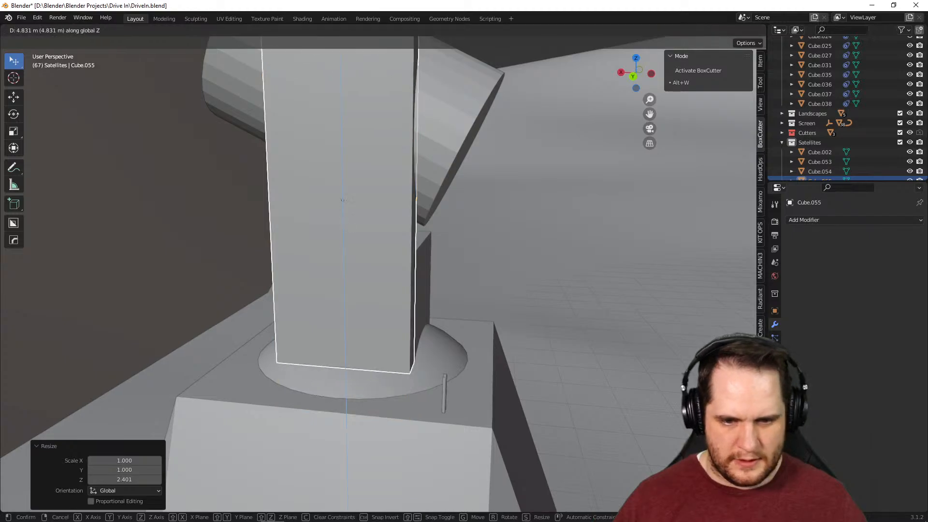
pyautogui.click(623, 260)
# Compare the side plate and cylinder with the satellite dish painting in the browser, then return to Blender
pyautogui.moveTo(624, 260); pyautogui.dragTo(486, 323, button='middle')
pyautogui.scroll(5, 479, 307)
pyautogui.scroll(1, 485, 327)
pyautogui.moveTo(326, 249); pyautogui.dragTo(300, 249, button='middle')
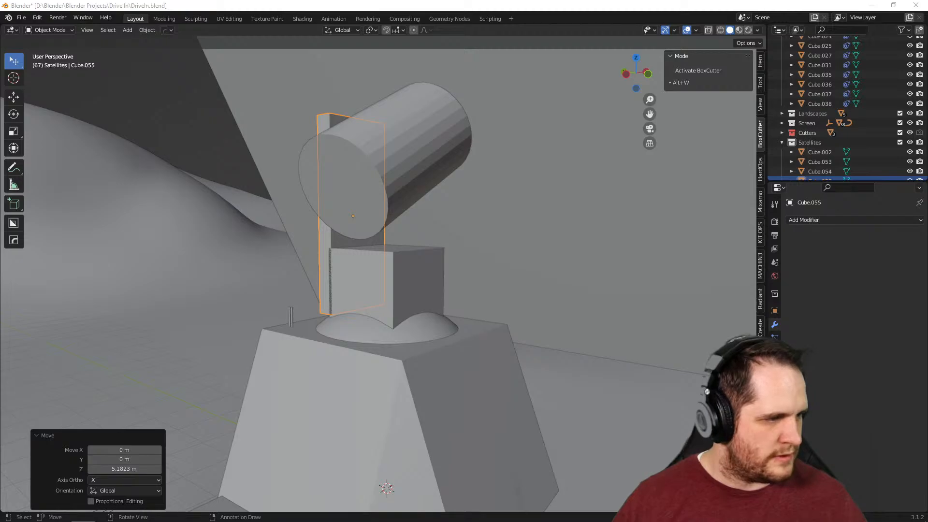
pyautogui.hotkey('alt', 'Tab')
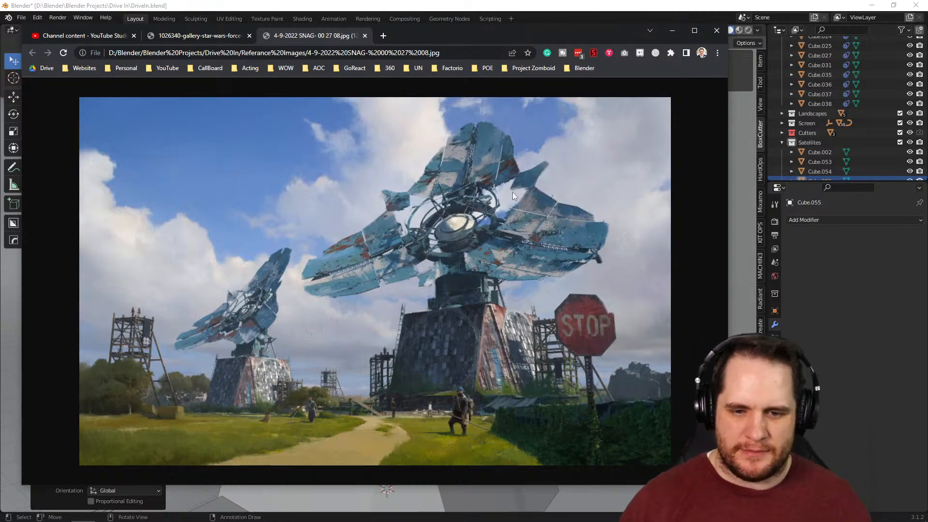
pyautogui.click(672, 31)
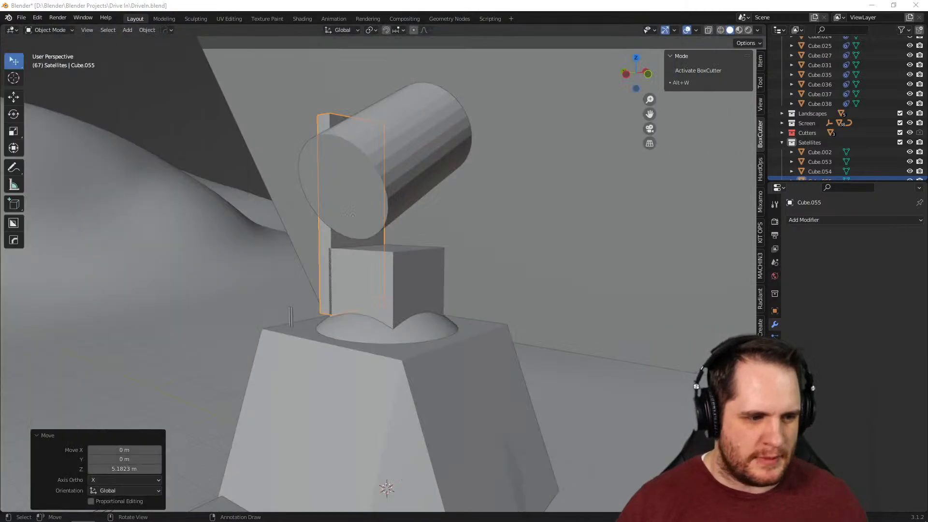
# Scale the cylinder down uniformly to roughly the width of the upper block
pyautogui.moveTo(286, 234); pyautogui.dragTo(346, 234, button='middle')
pyautogui.click(428, 198)
pyautogui.press('s')
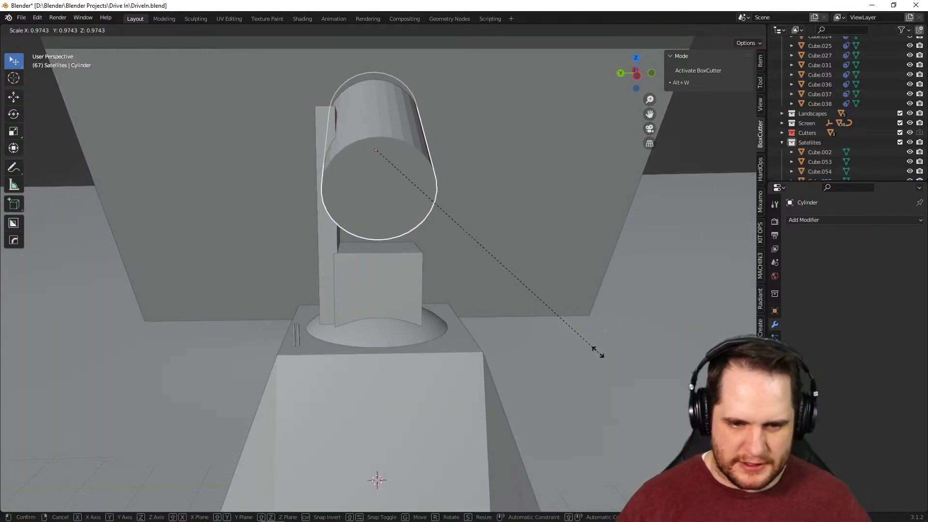
pyautogui.click(551, 314)
# Rescale the upright side plate along X and lower it about 1.914 m along Z into the dome
pyautogui.moveTo(442, 311); pyautogui.dragTo(338, 234, button='middle')
pyautogui.click(338, 234)
pyautogui.press('s')
pyautogui.press('x')
pyautogui.click(547, 370)
pyautogui.moveTo(546, 370); pyautogui.dragTo(491, 357, button='middle')
pyautogui.press('g')
pyautogui.press('z')
pyautogui.click(488, 376)
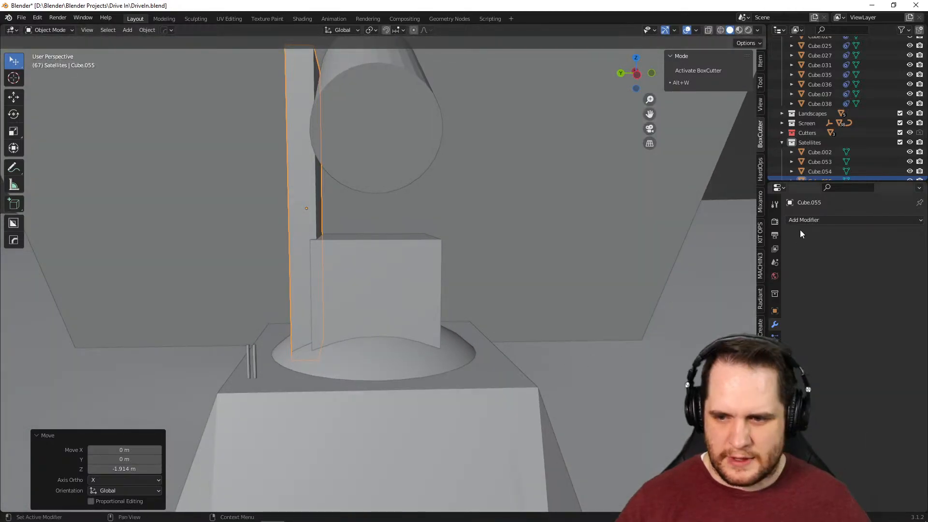
# Add a Mirror modifier to the upright side plate with Cube.053 as mirror object, mirroring across Y instead of X
pyautogui.click(801, 220)
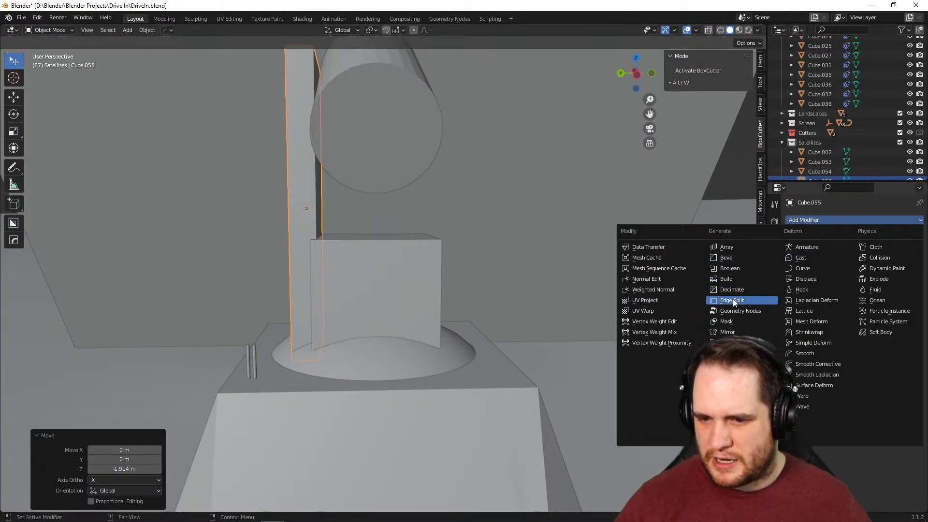
pyautogui.click(728, 332)
pyautogui.click(905, 287)
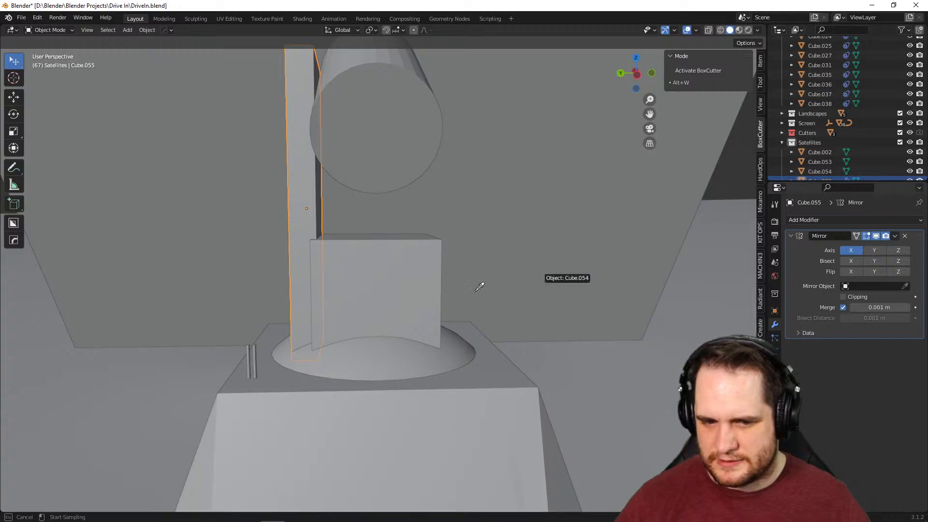
pyautogui.click(521, 297)
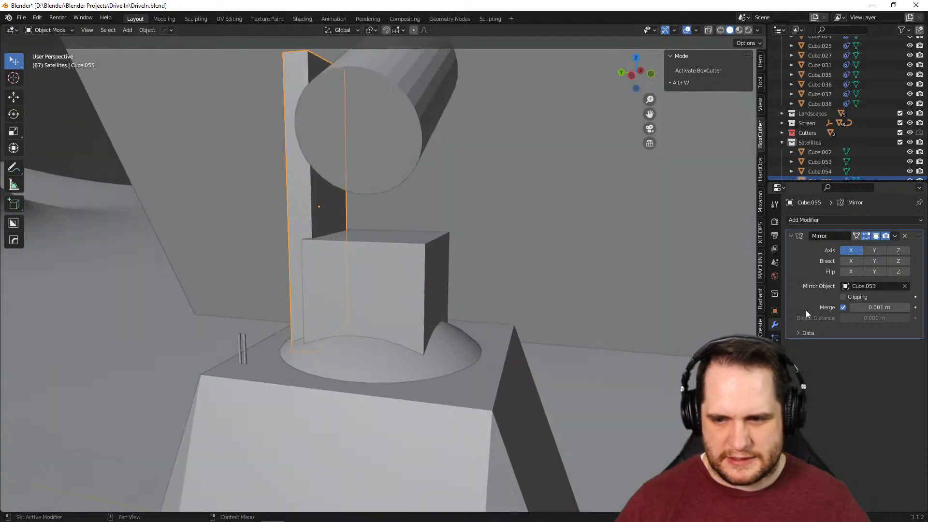
pyautogui.click(869, 251)
pyautogui.click(851, 250)
# Inspect the mirrored side plates around the cylinder, block and dome from several sides
pyautogui.moveTo(541, 270); pyautogui.dragTo(532, 290, button='middle')
pyautogui.moveTo(449, 227); pyautogui.dragTo(407, 314, button='middle')
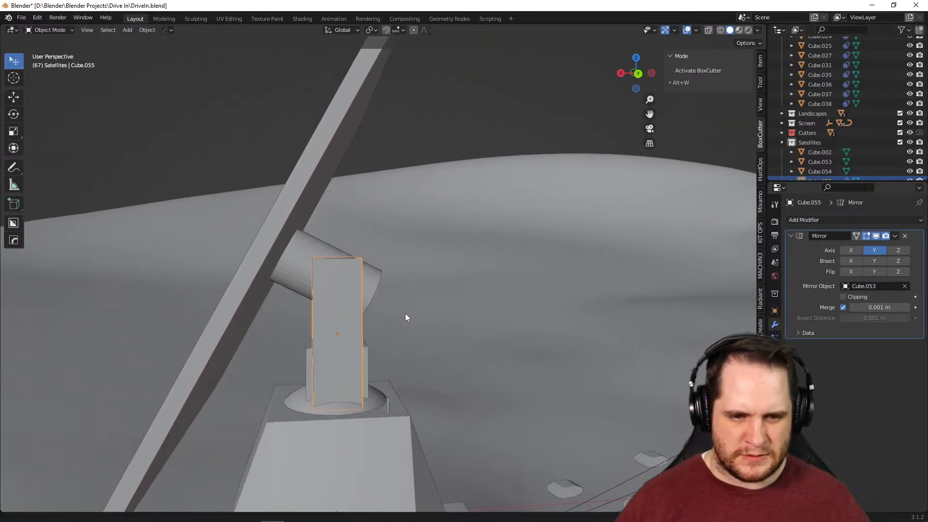
pyautogui.scroll(4, 407, 314)
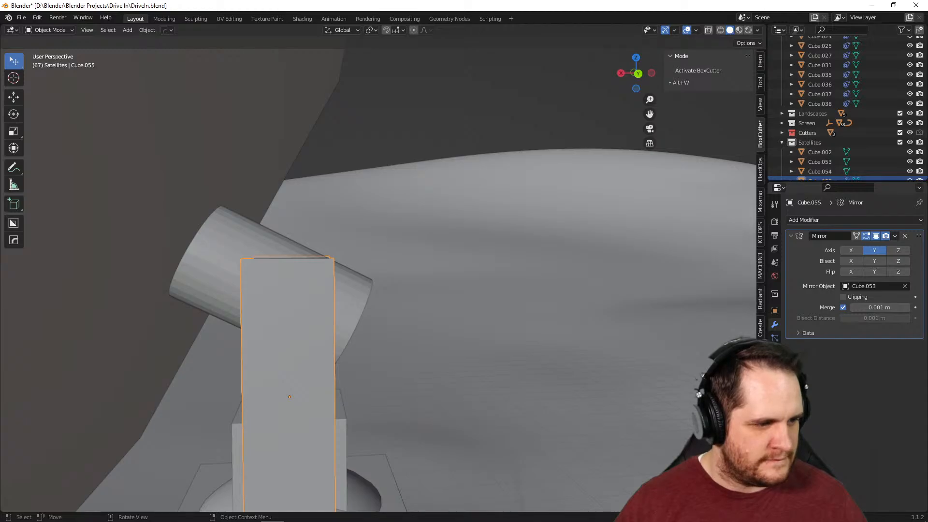
pyautogui.moveTo(213, 467); pyautogui.dragTo(462, 314, button='middle')
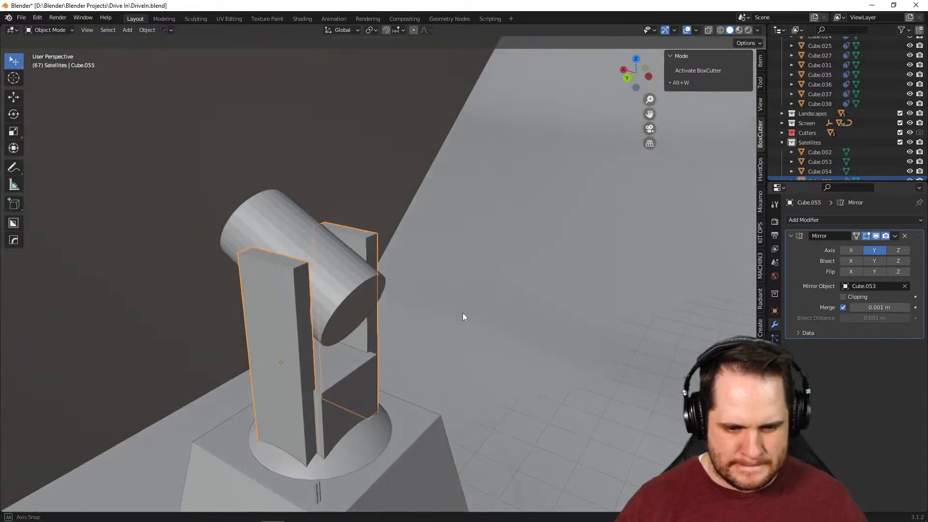
pyautogui.scroll(3, 427, 338)
pyautogui.keyDown('shift'); pyautogui.moveTo(382, 446); pyautogui.dragTo(576, 312, button='middle'); pyautogui.keyUp('shift')
pyautogui.scroll(-8, 487, 277)
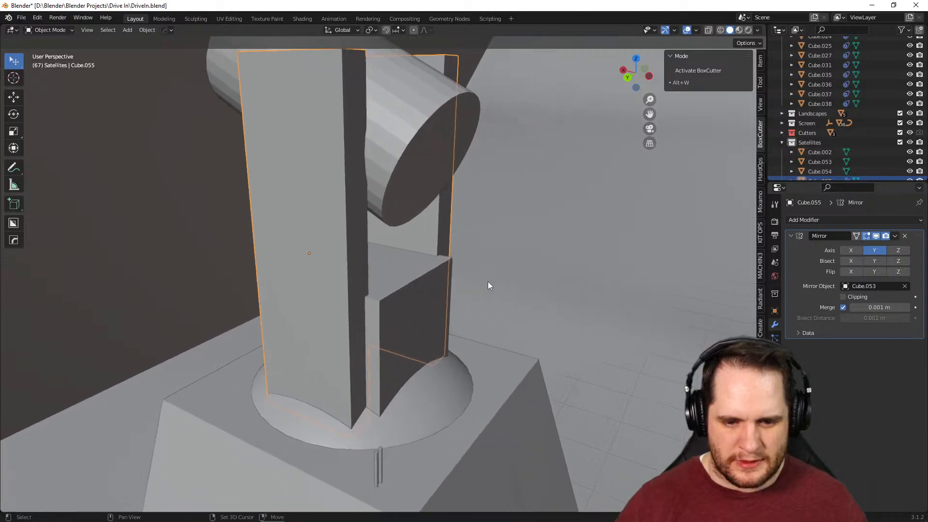
pyautogui.moveTo(477, 344); pyautogui.dragTo(402, 323, button='middle')
pyautogui.scroll(6, 480, 350)
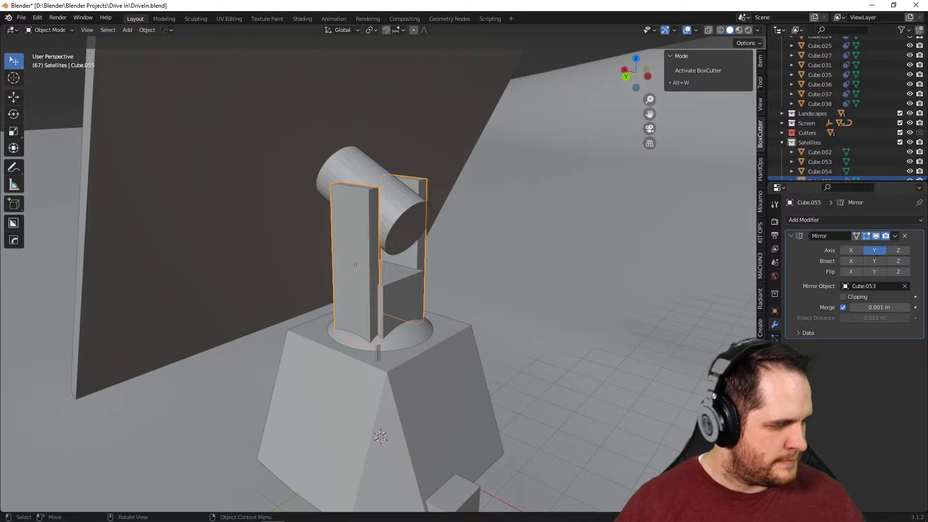
pyautogui.scroll(3, 451, 410)
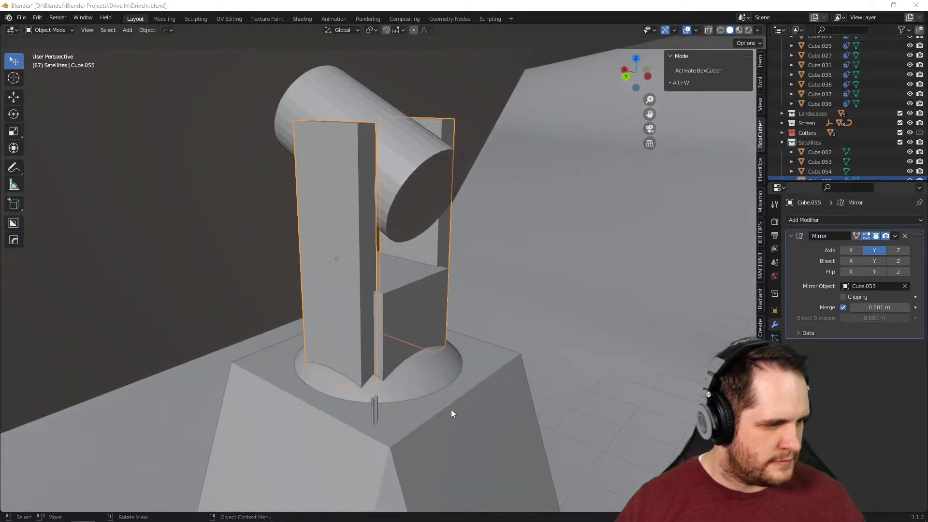
pyautogui.scroll(2, 448, 409)
pyautogui.moveTo(444, 406); pyautogui.dragTo(290, 366, button='middle')
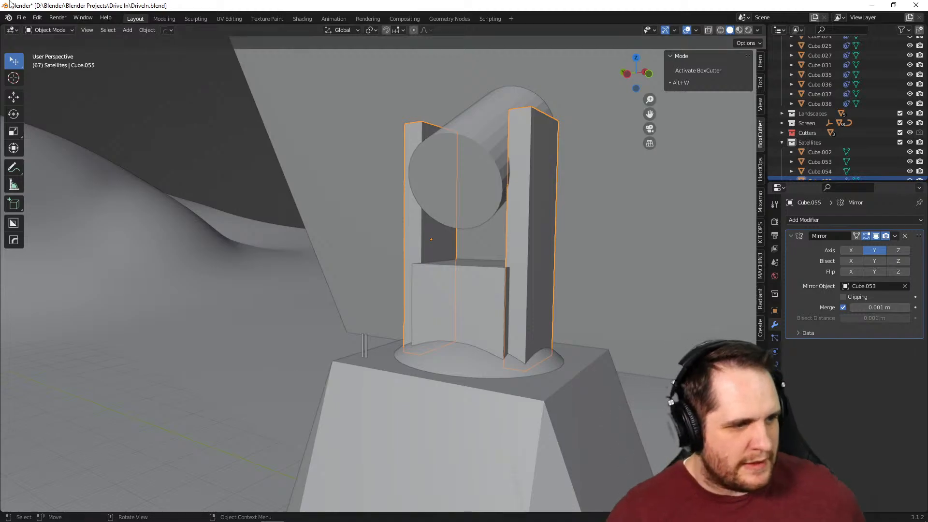
# Study the satellite dish painting in the browser, then return to Blender and compare it with the plates and cylinder
pyautogui.hotkey('alt', 'Tab')
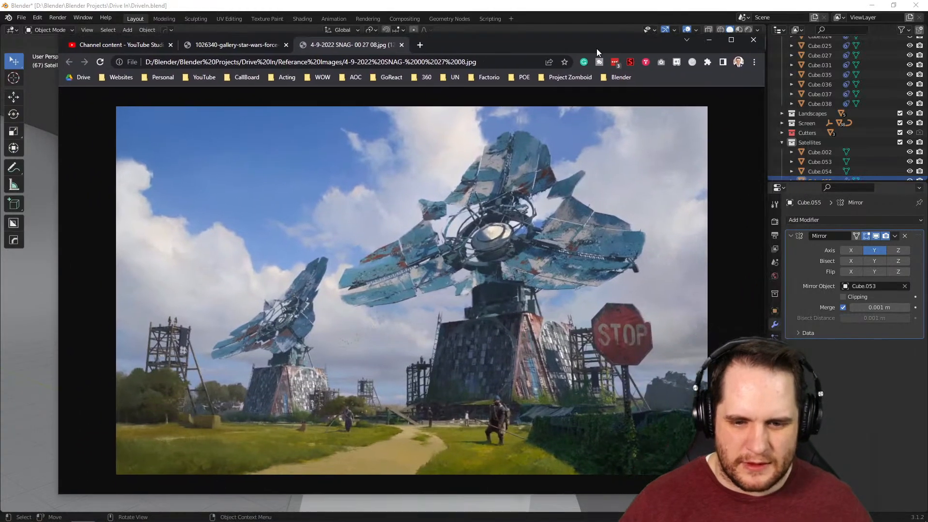
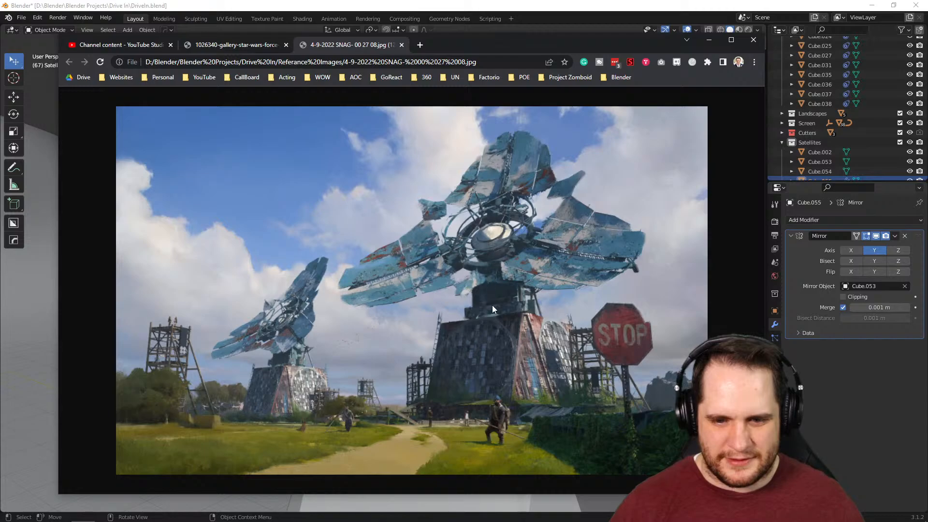
pyautogui.moveTo(537, 43); pyautogui.dragTo(0, 49)
pyautogui.scroll(-5, 358, 229)
pyautogui.moveTo(365, 275); pyautogui.dragTo(545, 326, button='middle')
pyautogui.scroll(4, 519, 309)
pyautogui.moveTo(498, 327); pyautogui.dragTo(443, 374, button='middle')
pyautogui.scroll(4, 380, 351)
pyautogui.scroll(-4, 443, 378)
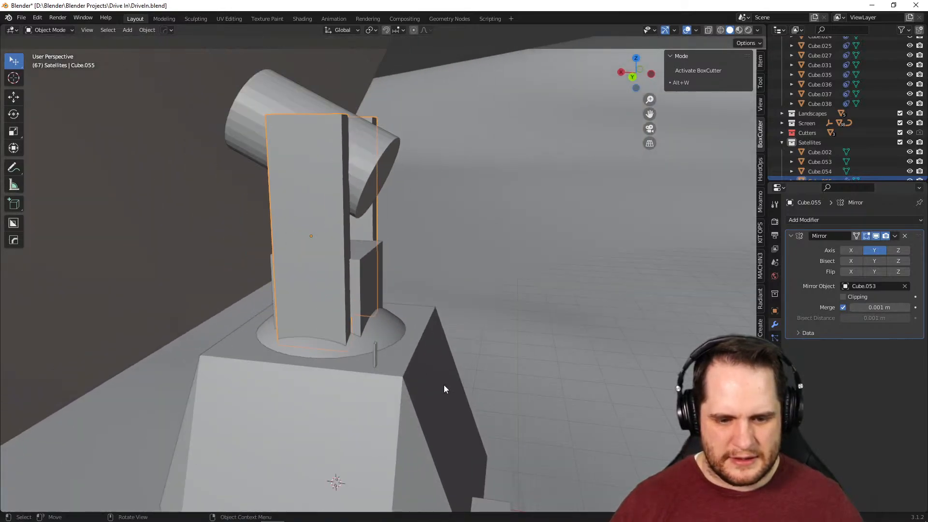
# Select the stray thin pole pair on top of the tapered base and locate the tower behind the drive-in screen
pyautogui.moveTo(440, 440); pyautogui.dragTo(472, 340, button='middle')
pyautogui.scroll(3, 473, 340)
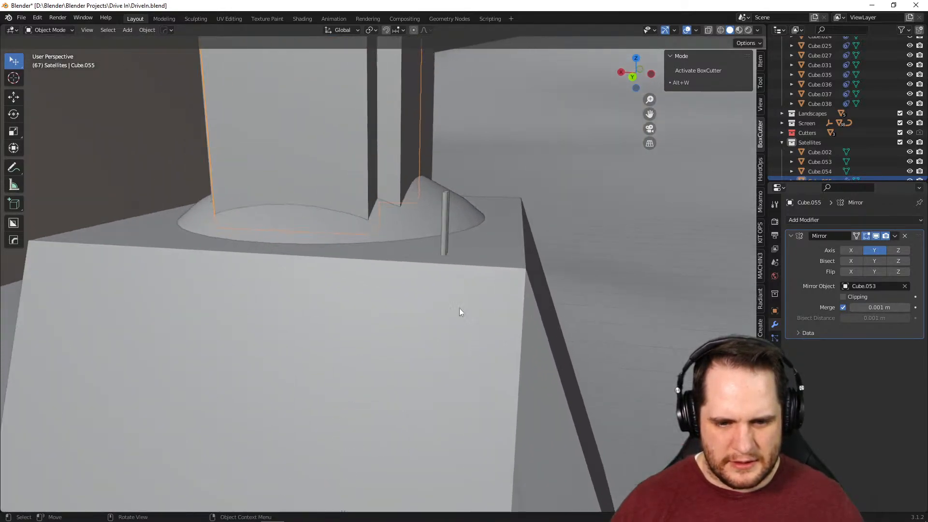
pyautogui.click(443, 226)
pyautogui.moveTo(443, 225); pyautogui.dragTo(434, 341, button='middle')
pyautogui.moveTo(400, 267); pyautogui.dragTo(13, 241, button='middle')
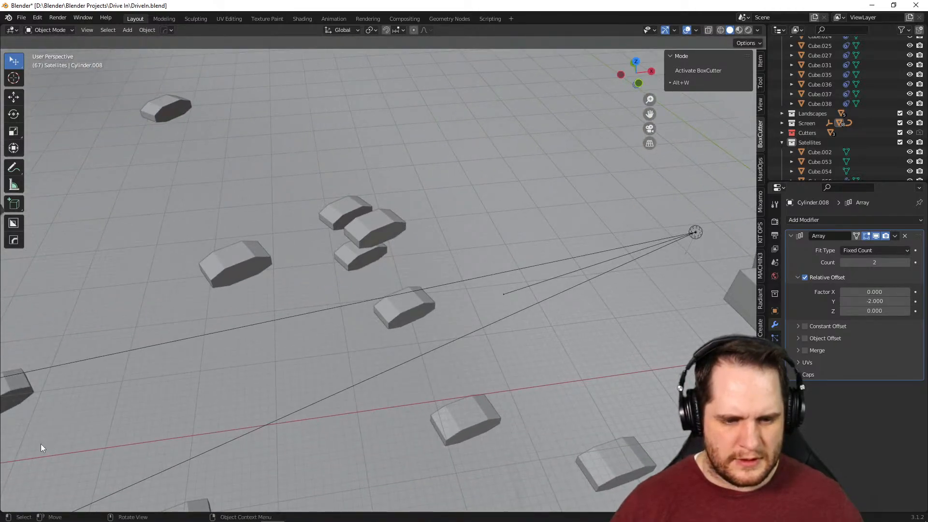
pyautogui.scroll(-6, 243, 375)
pyautogui.moveTo(243, 376); pyautogui.dragTo(445, 377, button='middle')
pyautogui.scroll(4, 361, 299)
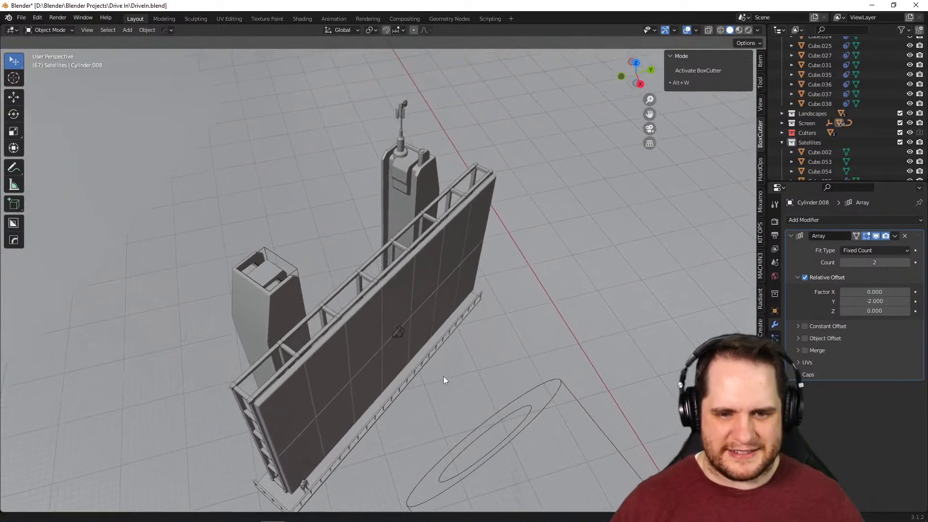
pyautogui.scroll(6, 445, 377)
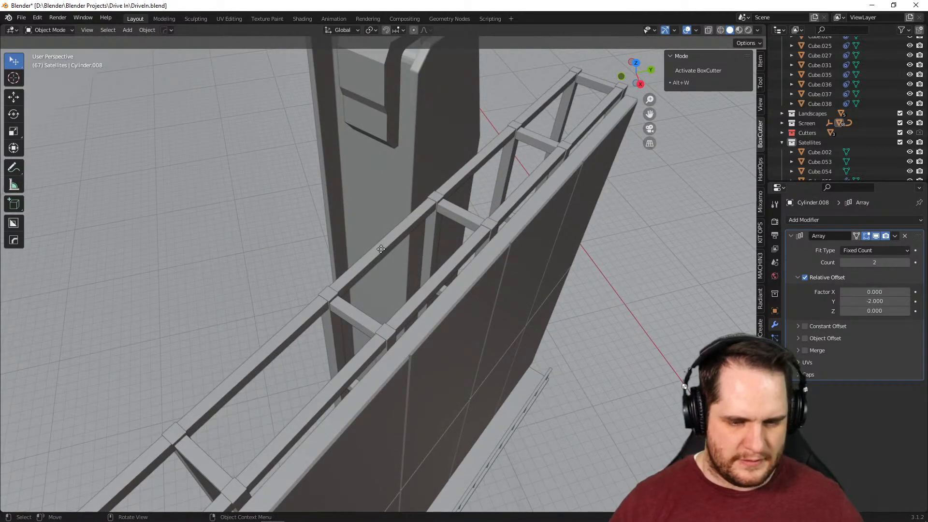
# Try to move the stray pole pair freely by -12 m in X, -5 m in Y and 9 m in Z, and undo it
pyautogui.press('g')
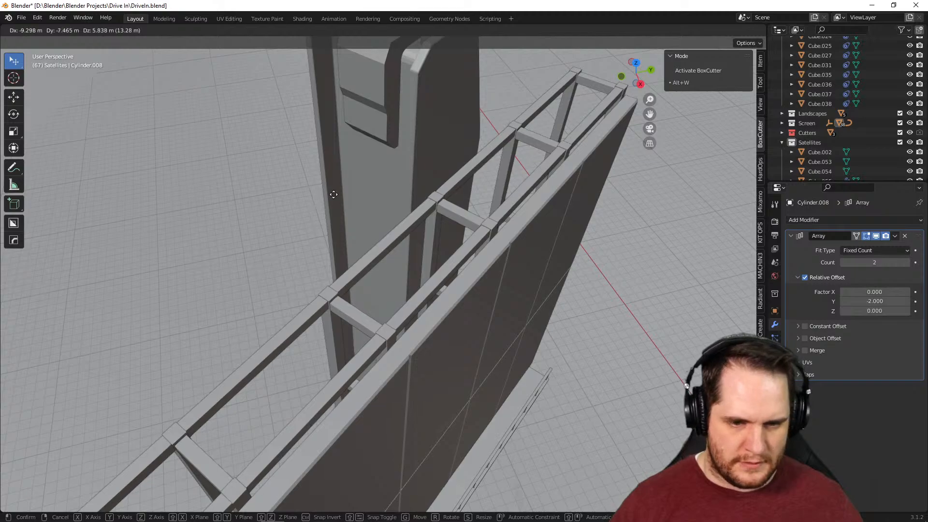
pyautogui.click(330, 172)
pyautogui.scroll(-8, 368, 347)
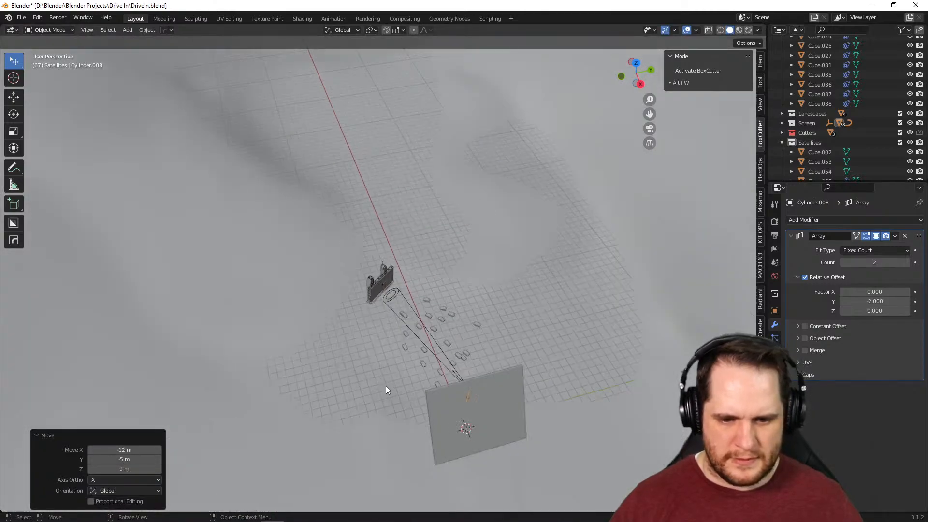
pyautogui.hotkey('ctrl', 'z')
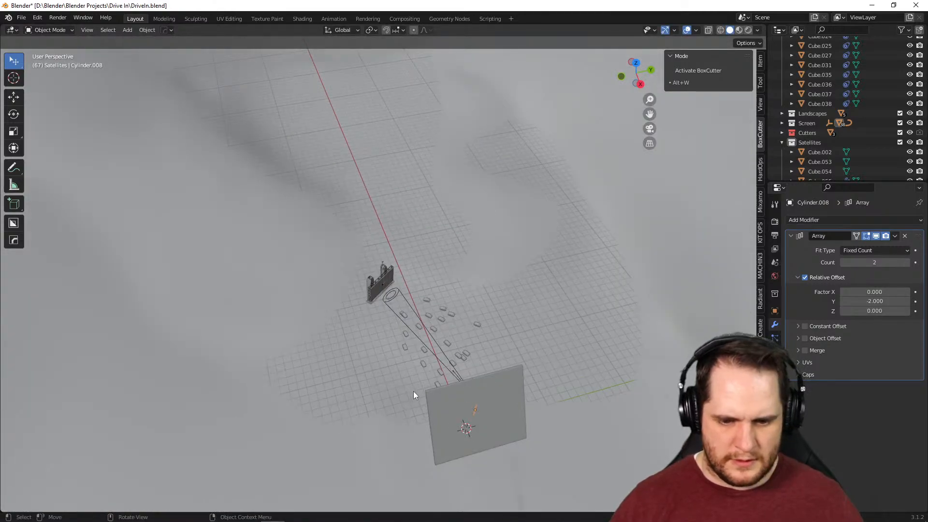
# Move the pole pair about -217.8 m along X, out to the drive-in screen area
pyautogui.press('g')
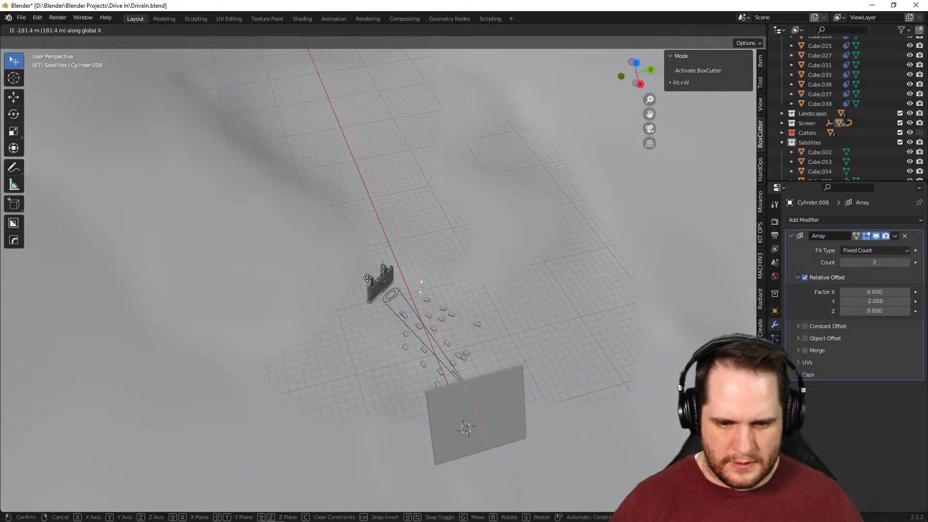
pyautogui.click(347, 263)
pyautogui.scroll(10, 347, 263)
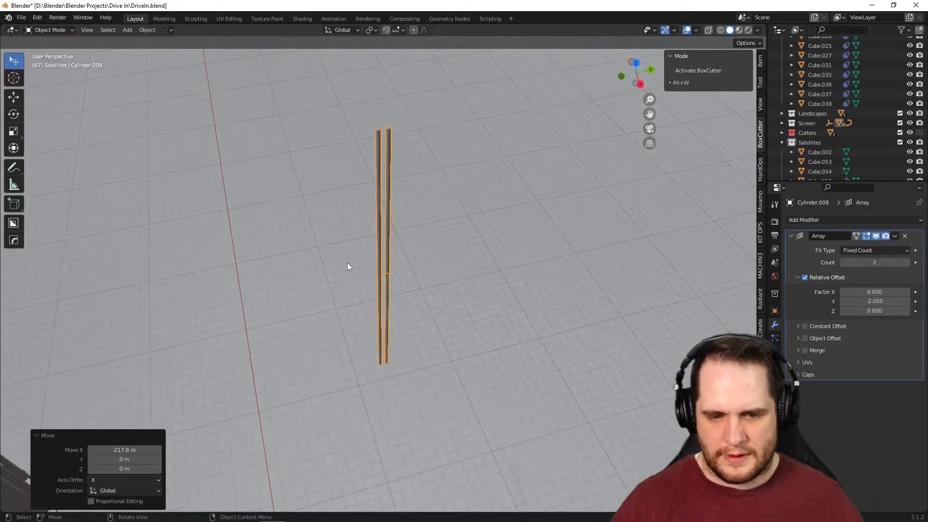
pyautogui.moveTo(370, 288); pyautogui.dragTo(477, 263, button='middle')
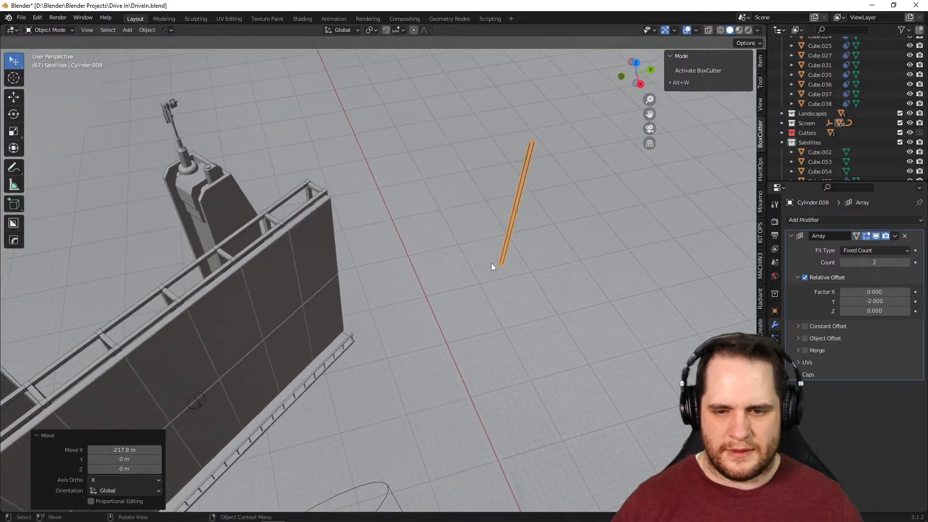
# Show the pole pair's object transform properties and move it about -44.187 m along Y, next to the tower behind the screen
pyautogui.click(776, 311)
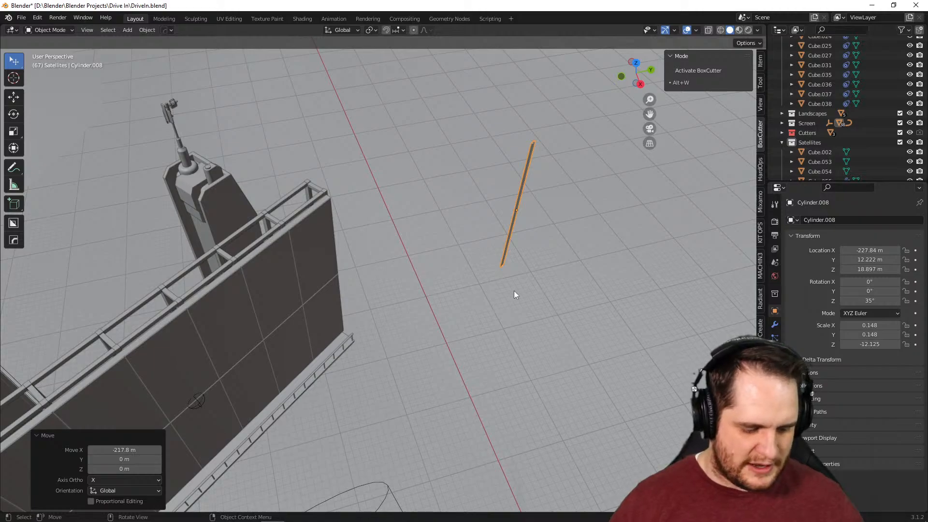
pyautogui.press('g')
pyautogui.press('y')
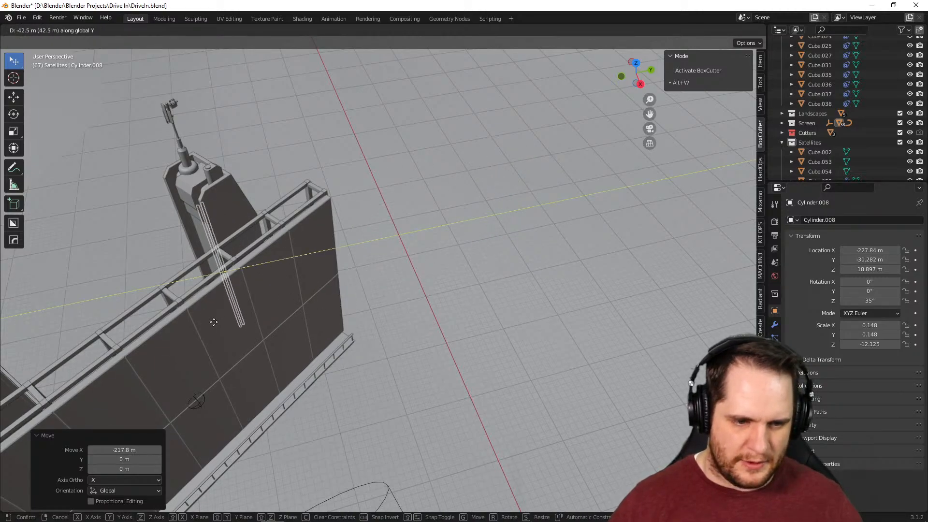
pyautogui.click(203, 328)
# Shift the pole pair about 0.39 m along Y and 1.724 m along X against the tower's side wall
pyautogui.moveTo(269, 335); pyautogui.dragTo(294, 338, button='middle')
pyautogui.press('KP_Decimal')
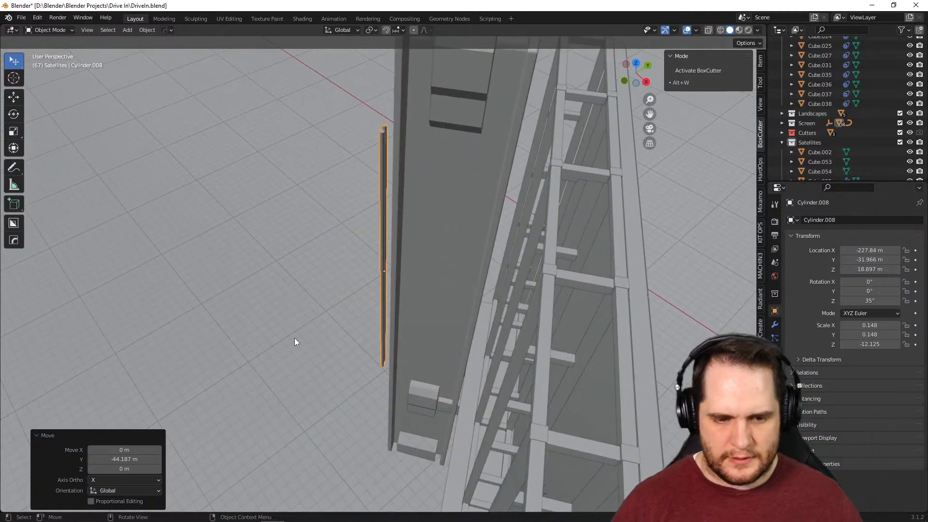
pyautogui.moveTo(470, 341); pyautogui.dragTo(474, 399, button='middle')
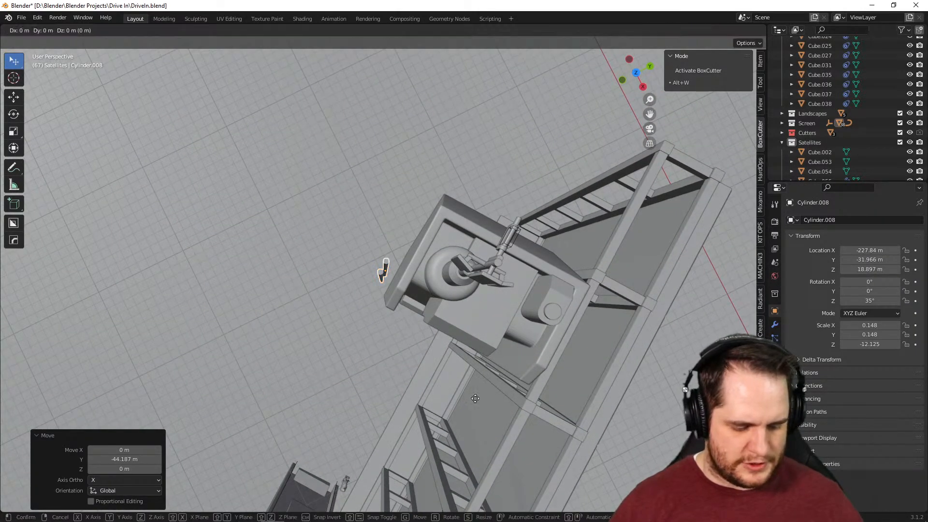
pyautogui.press('g')
pyautogui.press('y')
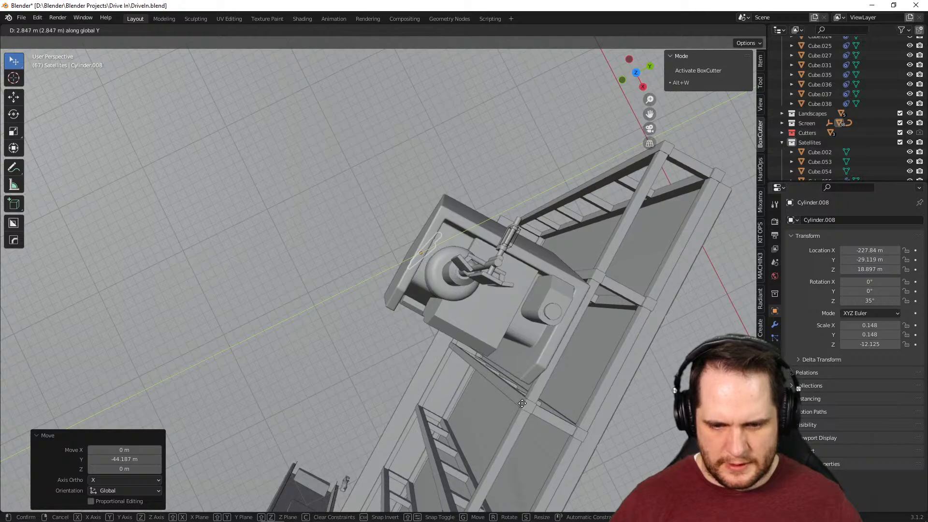
pyautogui.press('x')
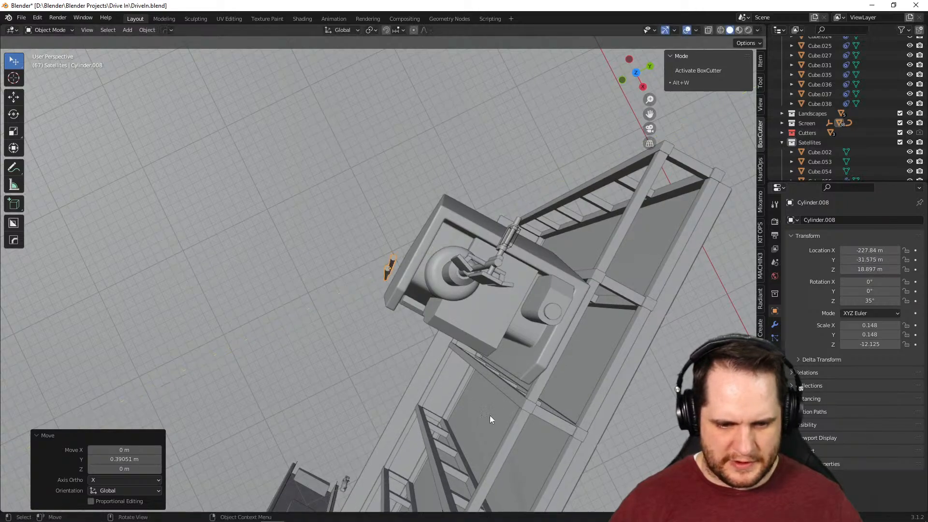
pyautogui.click(506, 437)
pyautogui.moveTo(505, 437); pyautogui.dragTo(539, 397, button='middle')
# Stretch the pole pair to about 1.352 along Z and lower it about 12.112 m along the tower wall
pyautogui.scroll(-2, 522, 406)
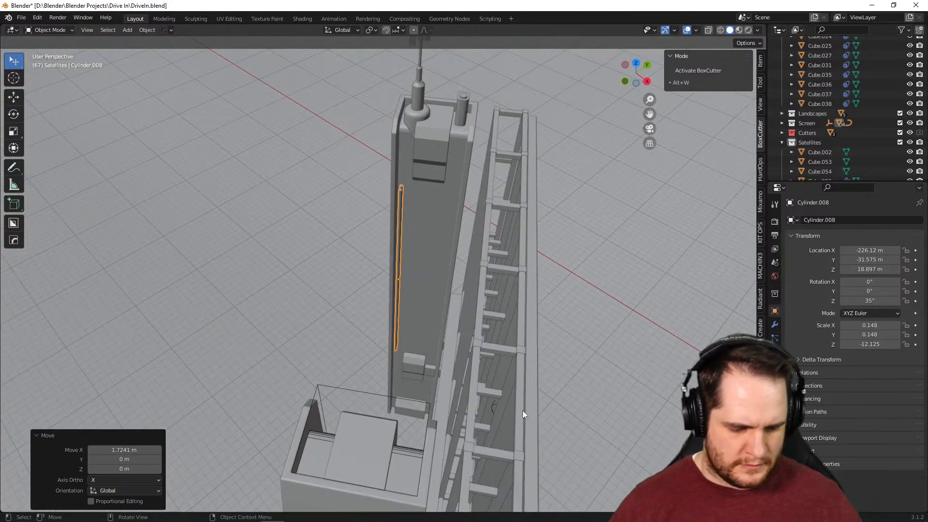
pyautogui.press('s')
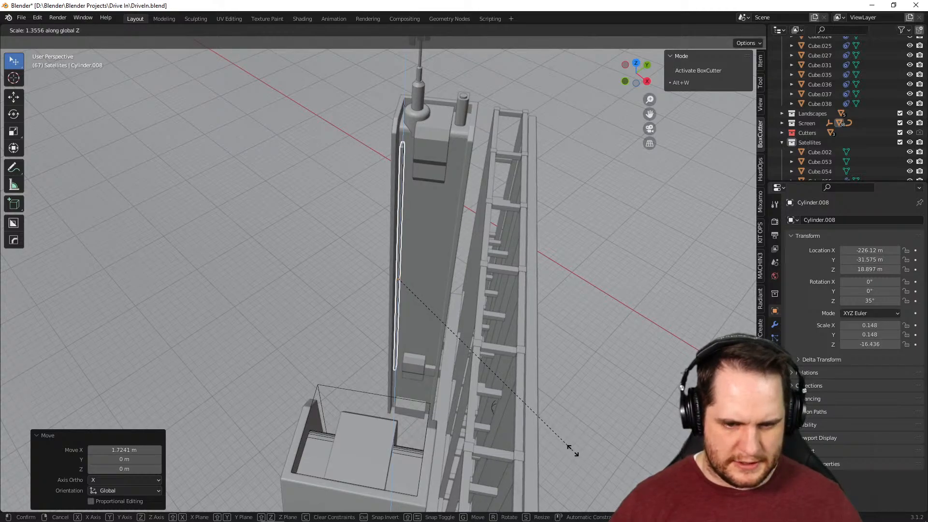
pyautogui.click(572, 451)
pyautogui.moveTo(572, 451); pyautogui.dragTo(562, 382, button='middle')
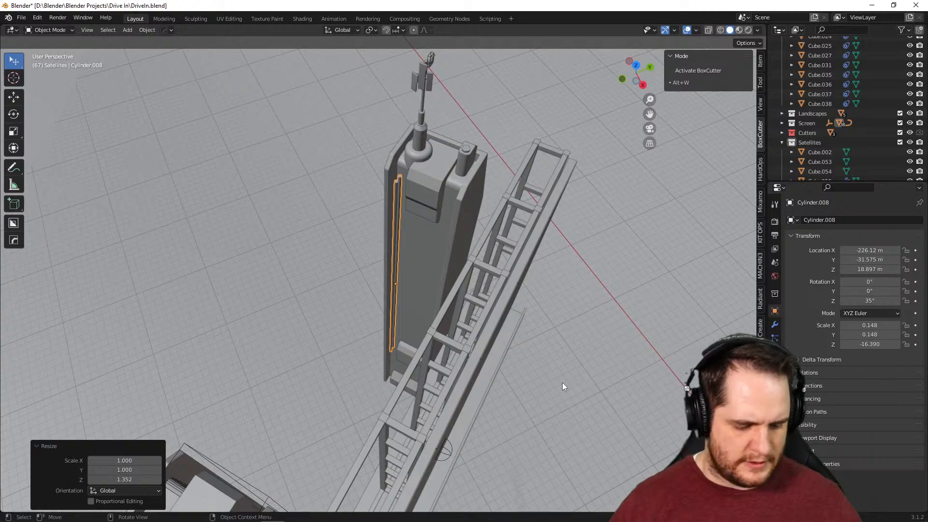
pyautogui.press('g')
pyautogui.press('z')
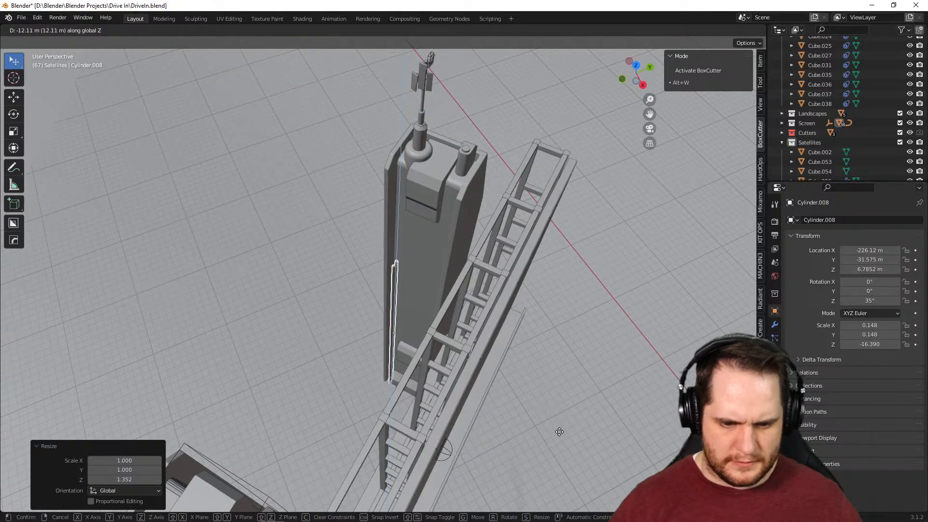
pyautogui.click(560, 432)
# Shift the pole pair about -0.258 m along X toward the edge of the tower's side wall
pyautogui.scroll(4, 534, 384)
pyautogui.moveTo(534, 384); pyautogui.dragTo(558, 338, button='middle')
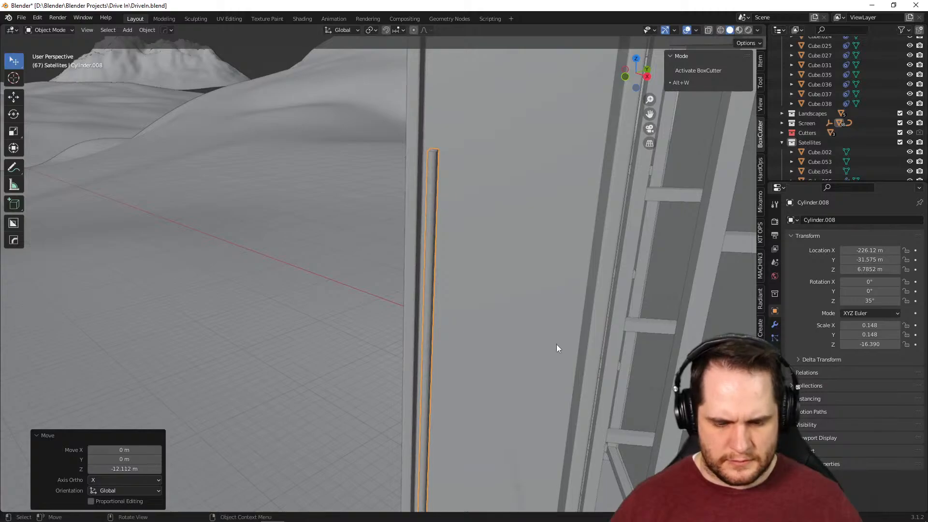
pyautogui.press('g')
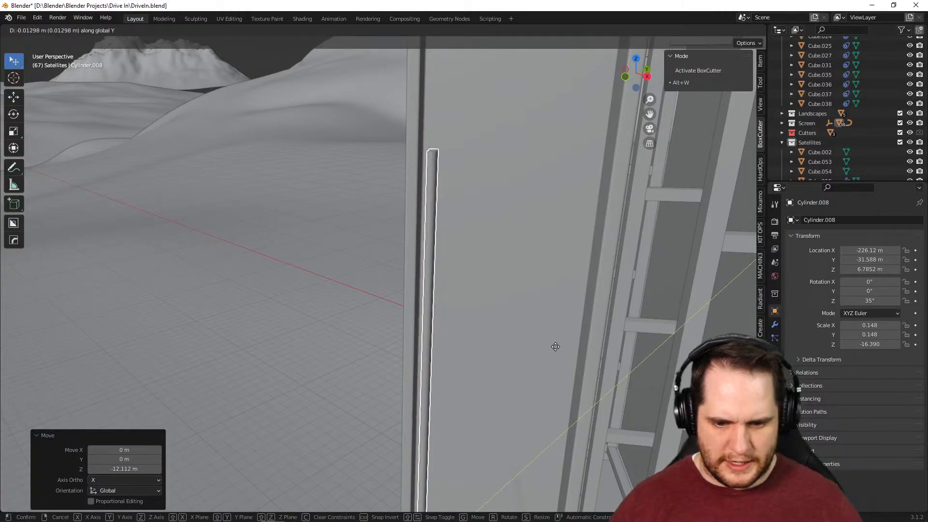
pyautogui.press('x')
pyautogui.press('x')
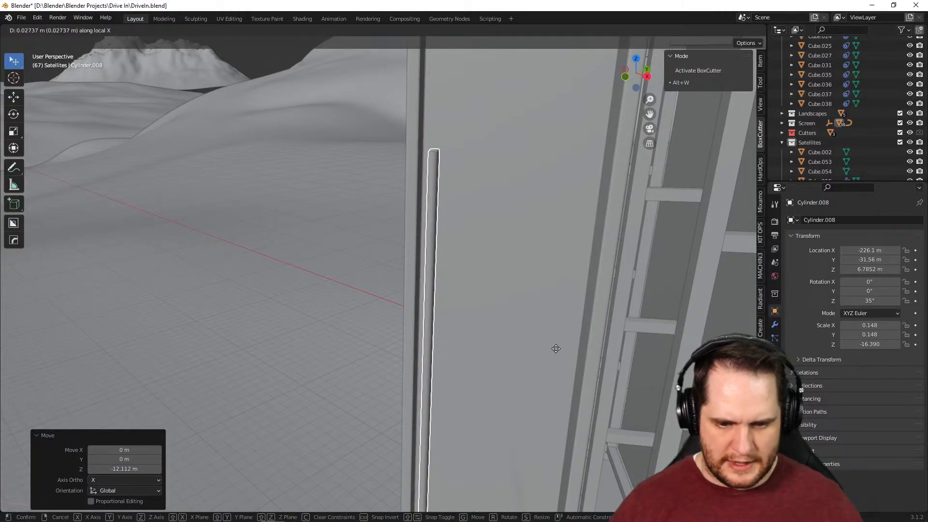
pyautogui.press('x')
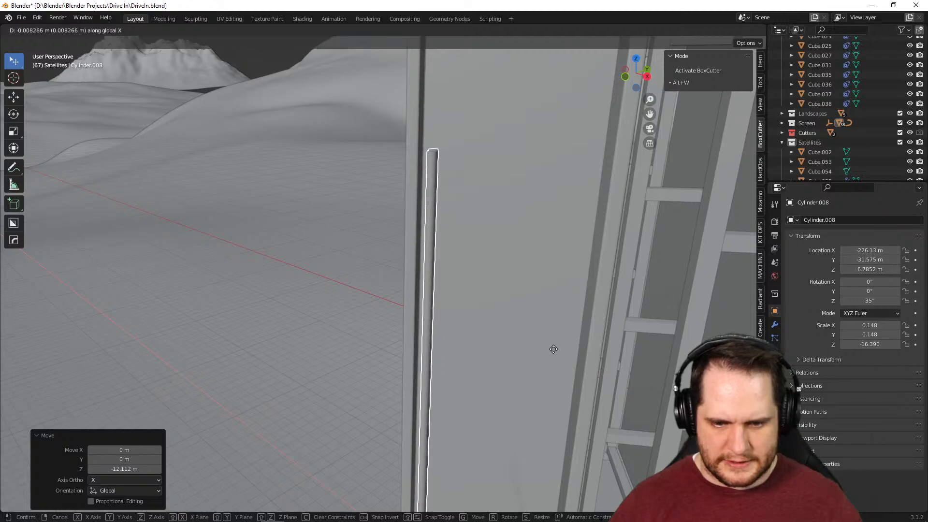
pyautogui.click(547, 349)
# Move the pole pair along Y to about -31.847 m, against the corner of the tower wall
pyautogui.moveTo(547, 349); pyautogui.dragTo(512, 405, button='middle')
pyautogui.press('g')
pyautogui.press('y')
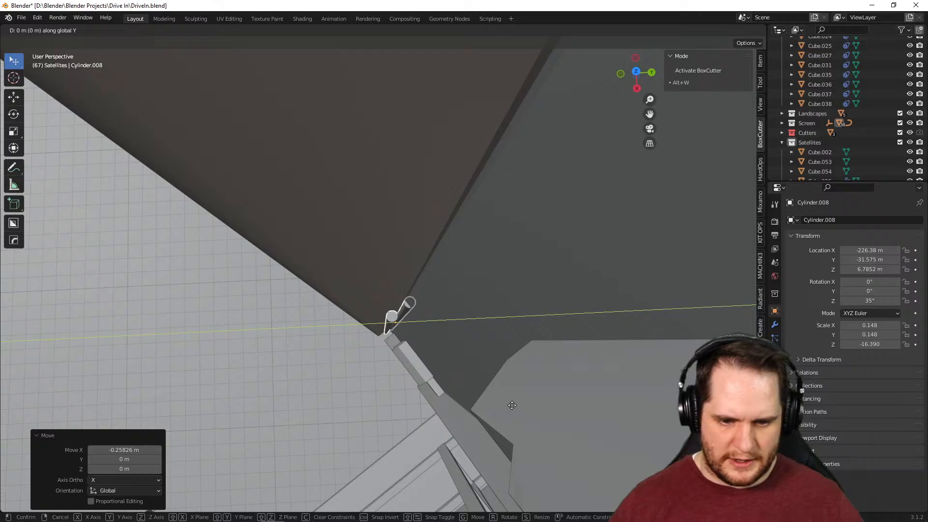
pyautogui.click(507, 407)
pyautogui.moveTo(506, 408); pyautogui.dragTo(527, 372, button='middle')
pyautogui.scroll(-3, 522, 365)
# Parent the pole pair to the tower body behind the screen with the Object option
pyautogui.press('Tab')
pyautogui.scroll(4, 527, 372)
pyautogui.press('Tab')
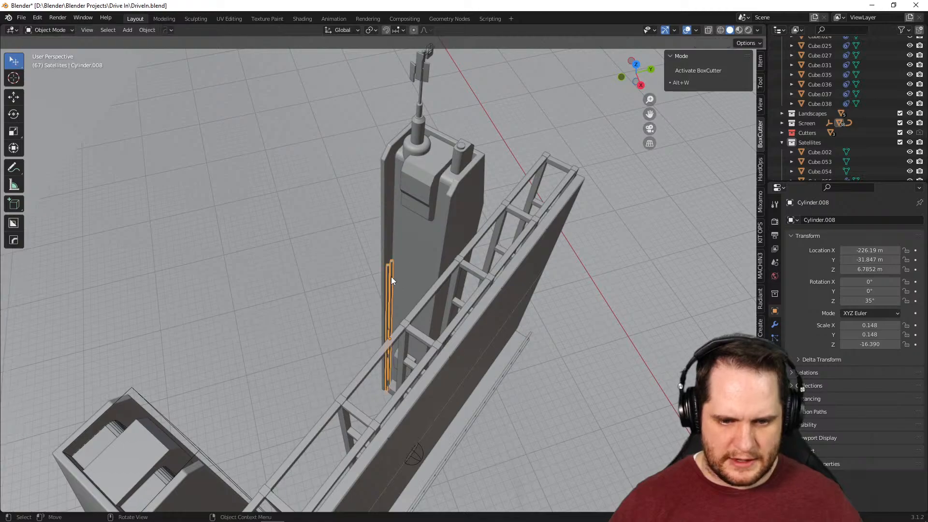
pyautogui.keyDown('shift'); pyautogui.click(419, 263); pyautogui.keyUp('shift')
pyautogui.hotkey('ctrl', 'p')
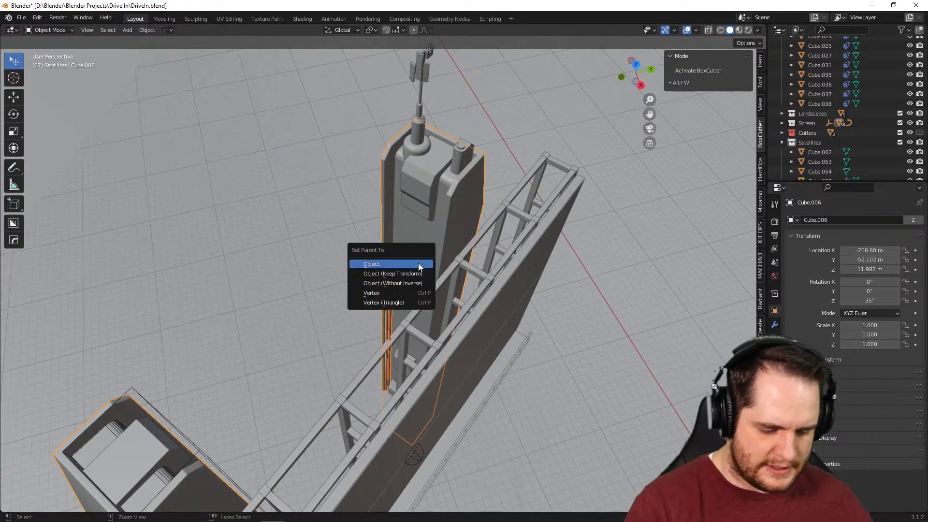
pyautogui.click(419, 263)
pyautogui.click(610, 304)
# Examine the satellite panel and the drive-in screen up close, and check the scene through the camera
pyautogui.scroll(-6, 602, 376)
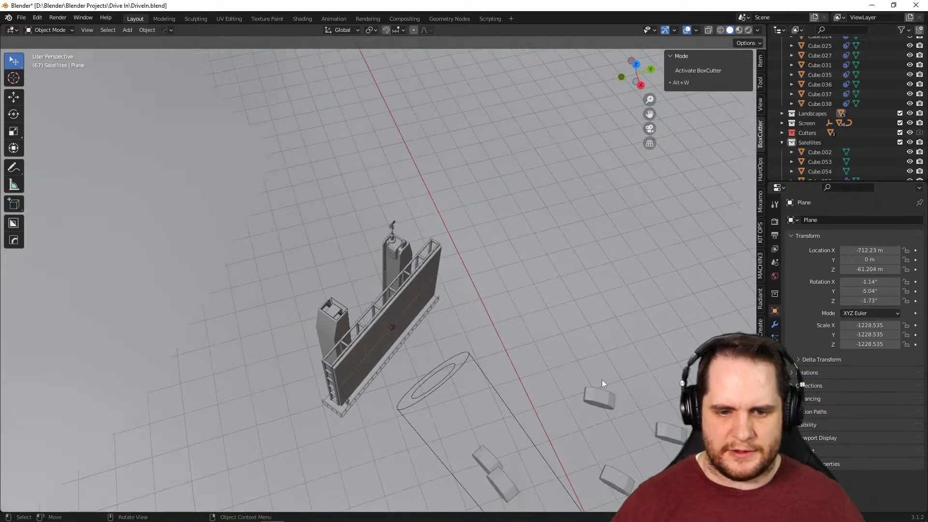
pyautogui.scroll(2, 585, 366)
pyautogui.moveTo(584, 366); pyautogui.dragTo(263, 412, button='middle')
pyautogui.scroll(-5, 327, 338)
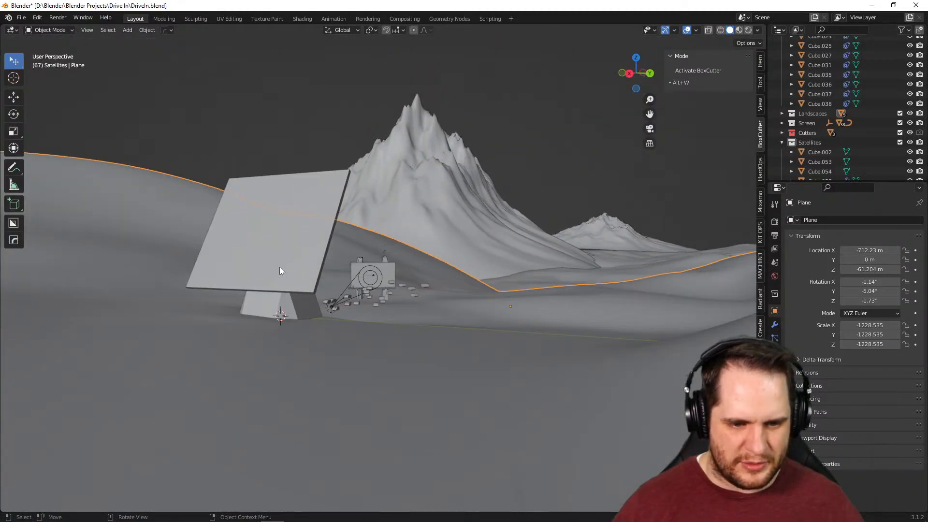
pyautogui.click(280, 267)
pyautogui.press('KP_Decimal')
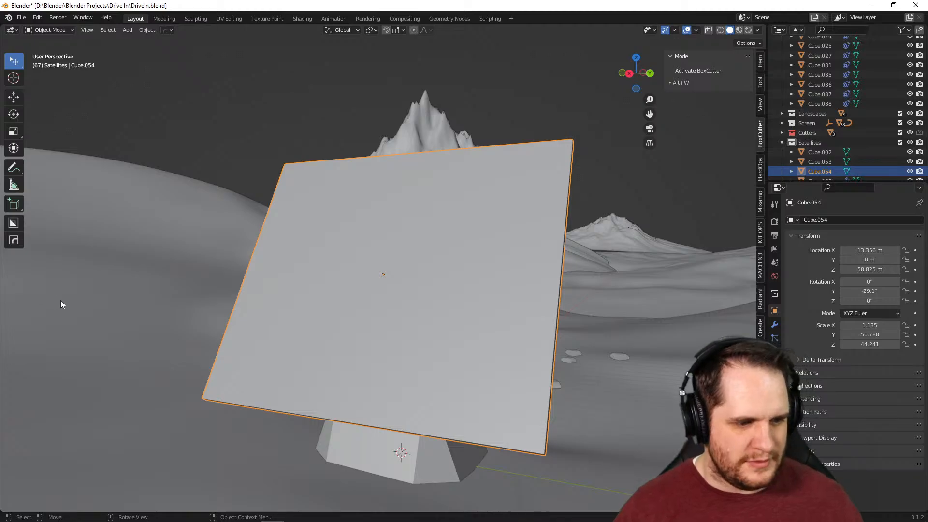
pyautogui.moveTo(154, 322); pyautogui.dragTo(219, 352, button='middle')
pyautogui.click(132, 235)
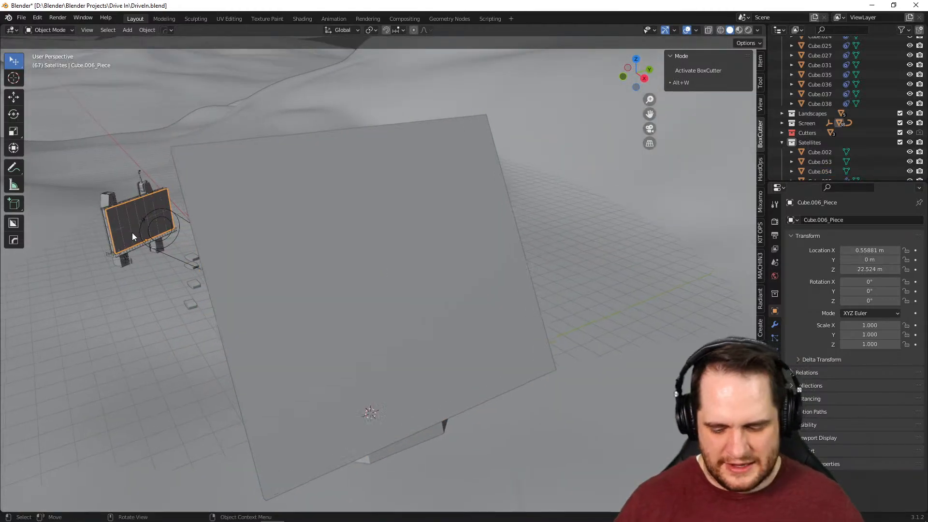
pyautogui.press('KP_Decimal')
pyautogui.scroll(-3, 326, 308)
pyautogui.moveTo(327, 307)
pyautogui.mouseDown(button='middle')
pyautogui.moveTo(342, 309)
pyautogui.moveTo(330, 305)
pyautogui.mouseUp(button='middle')
pyautogui.press('KP_0')
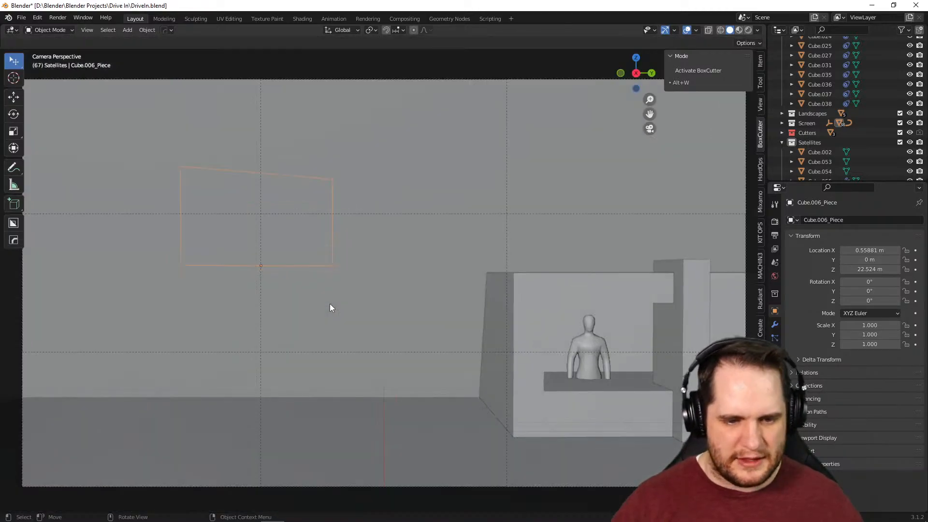
pyautogui.press('KP_0')
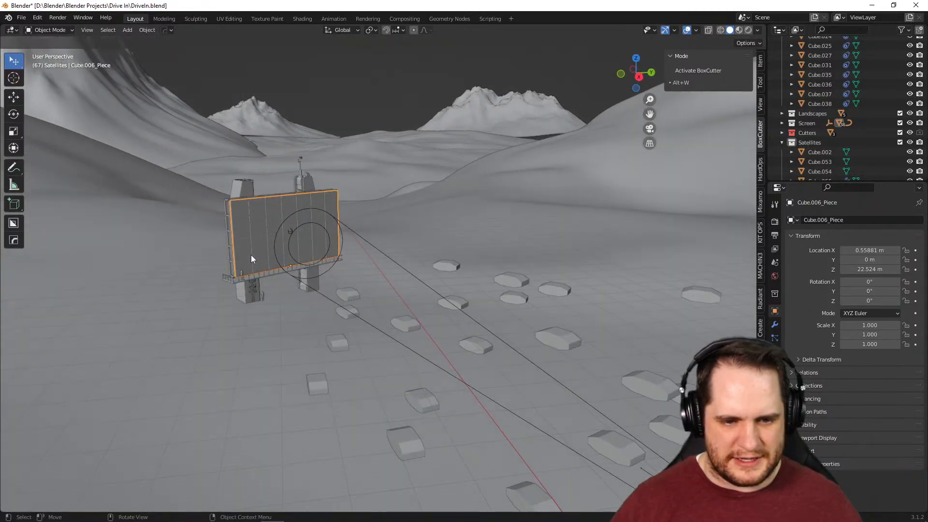
pyautogui.scroll(2, 250, 257)
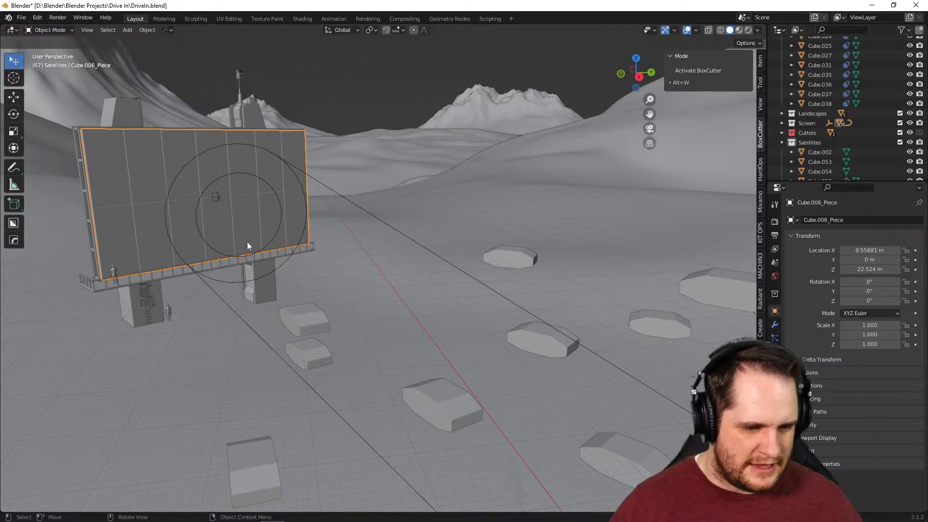
pyautogui.scroll(-5, 308, 283)
pyautogui.moveTo(455, 251); pyautogui.dragTo(456, 292, button='middle')
pyautogui.scroll(-4, 403, 294)
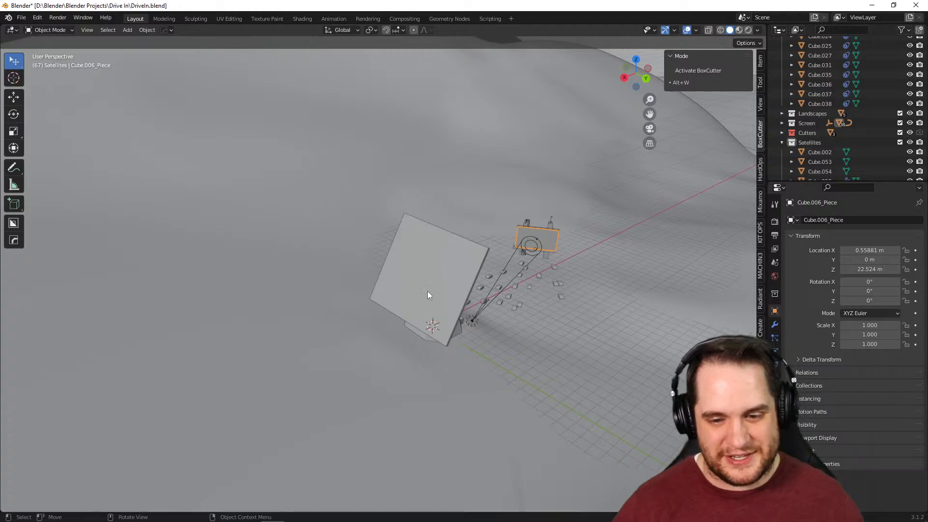
pyautogui.moveTo(490, 291); pyautogui.dragTo(494, 232, button='middle')
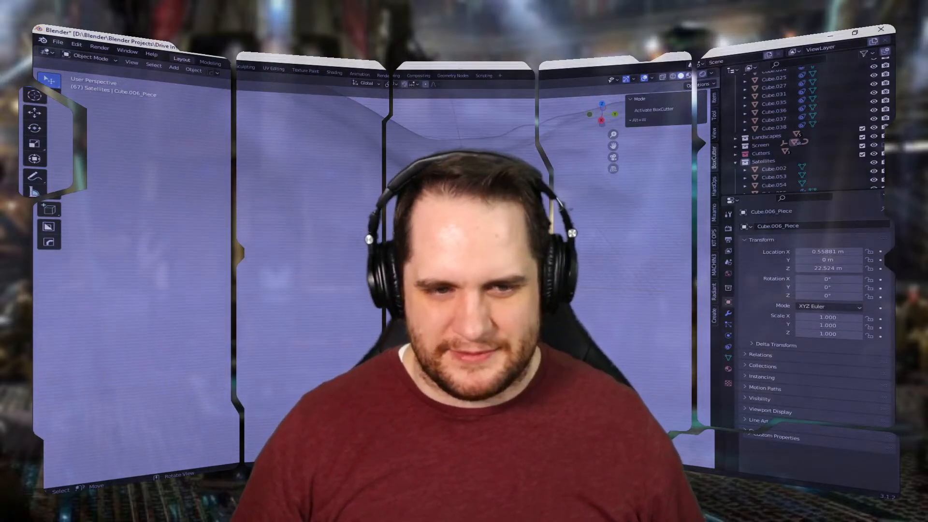
pyautogui.moveTo(372, 271); pyautogui.dragTo(421, 333, button='middle')
pyautogui.scroll(6, 377, 275)
pyautogui.scroll(-3, 339, 306)
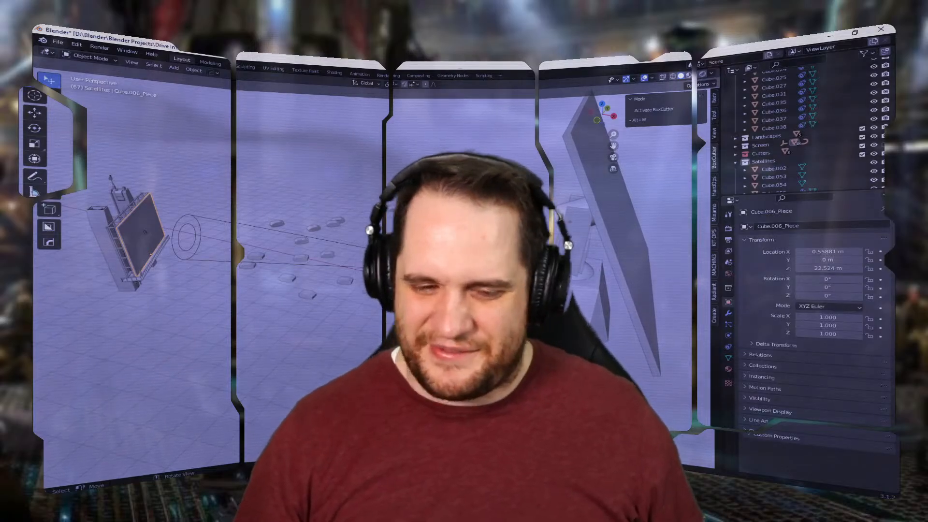
pyautogui.moveTo(377, 252); pyautogui.dragTo(307, 227, button='middle')
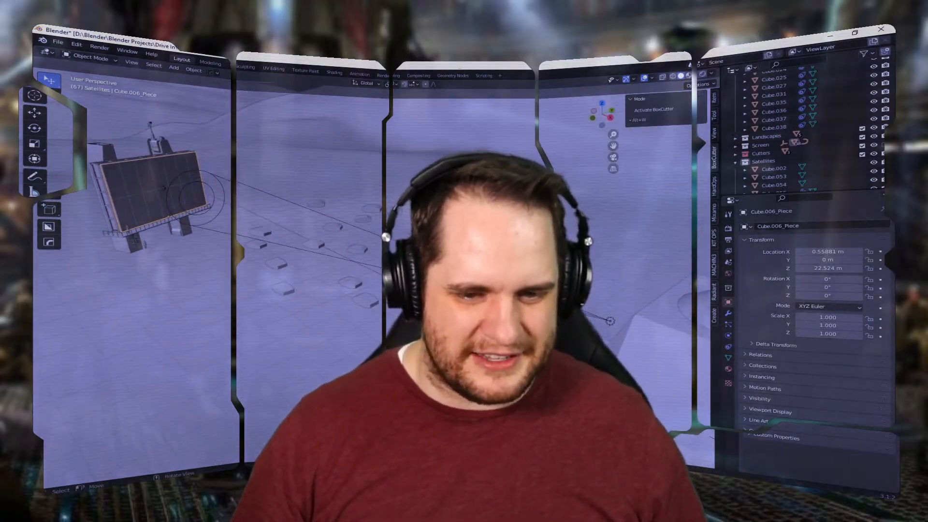
# Try to bevel the upper edge of the satellite tower's support plate
pyautogui.scroll(3, 580, 280)
pyautogui.click(622, 285)
pyautogui.moveTo(623, 285); pyautogui.dragTo(581, 310, button='middle')
pyautogui.scroll(4, 582, 271)
pyautogui.scroll(-4, 582, 271)
pyautogui.scroll(3, 648, 269)
pyautogui.scroll(3, 580, 309)
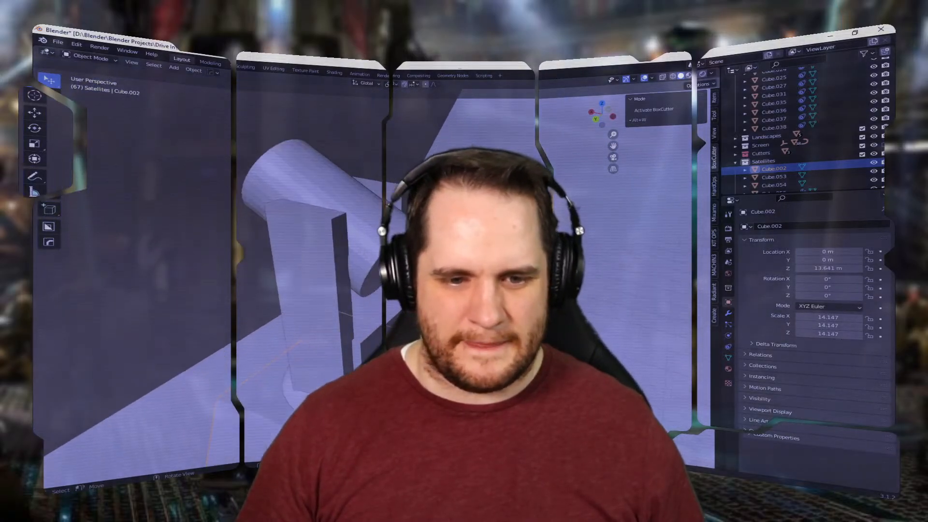
pyautogui.click(345, 242)
pyautogui.scroll(2, 338, 244)
pyautogui.press('Tab')
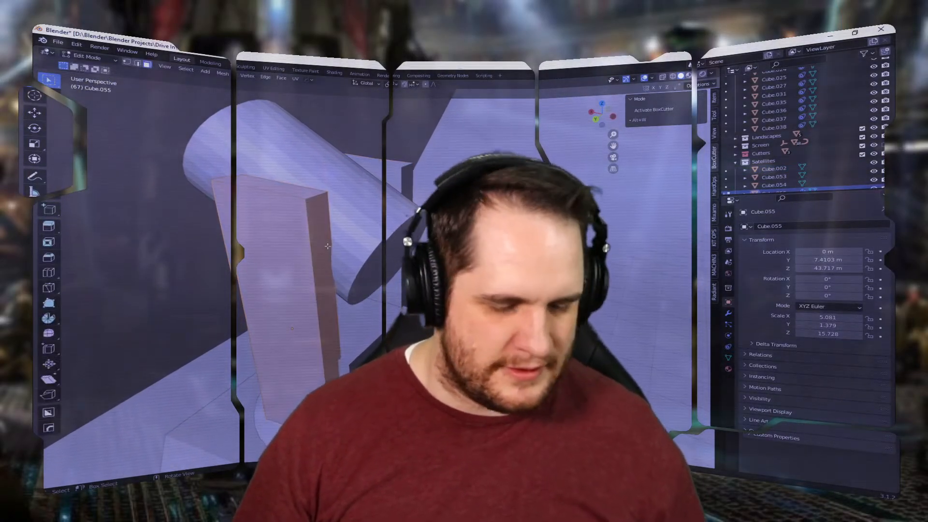
pyautogui.press('2')
pyautogui.click(232, 178)
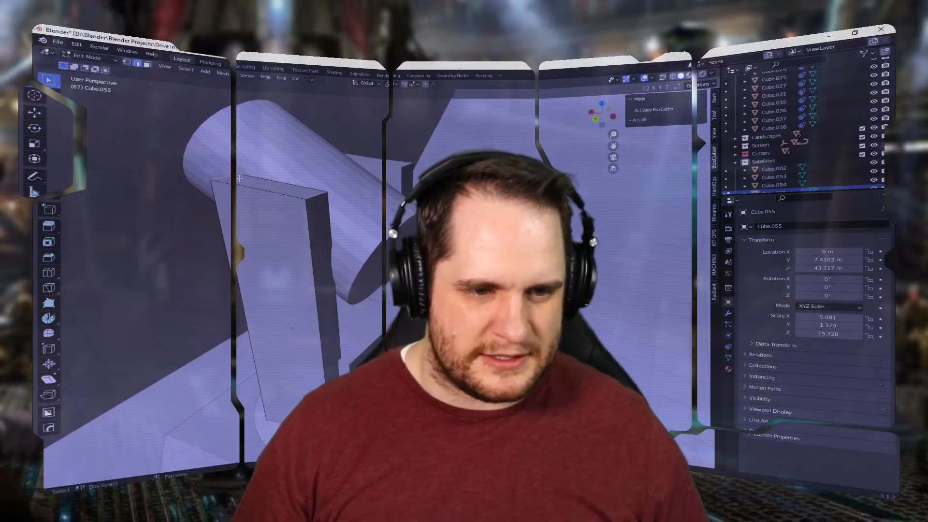
pyautogui.hotkey('ctrl', 'b')
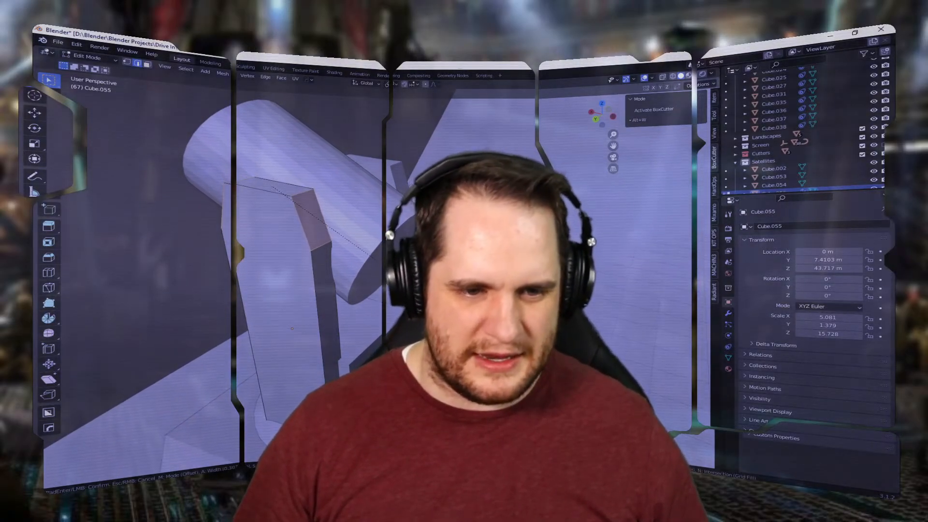
pyautogui.click(371, 255)
pyautogui.press('Tab')
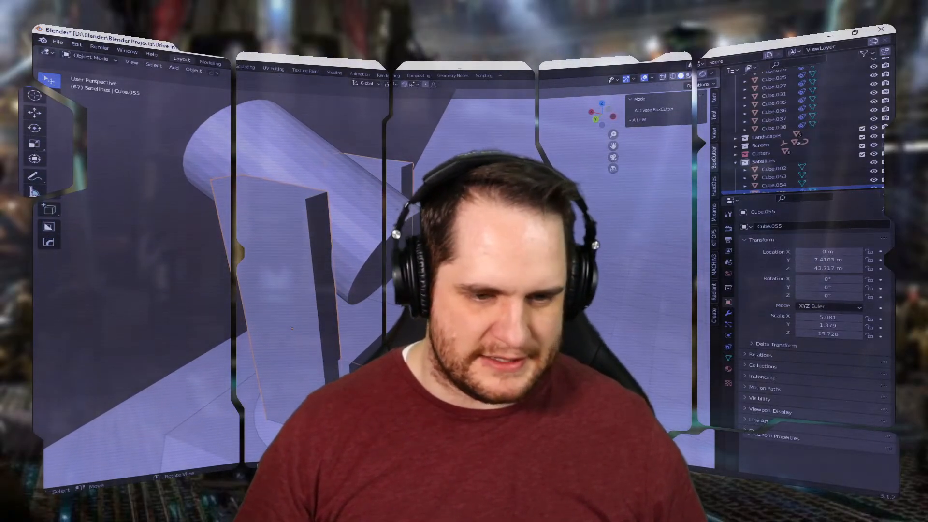
# Apply the scale of the satellite tower's support plate
pyautogui.moveTo(626, 169); pyautogui.dragTo(508, 145, button='middle')
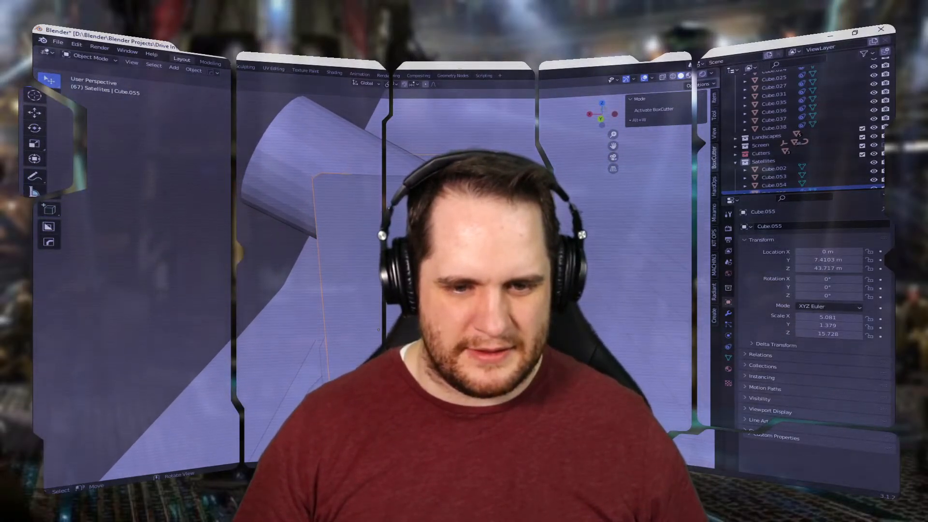
pyautogui.moveTo(378, 330); pyautogui.dragTo(368, 338, button='middle')
pyautogui.moveTo(465, 242); pyautogui.dragTo(493, 225, button='middle')
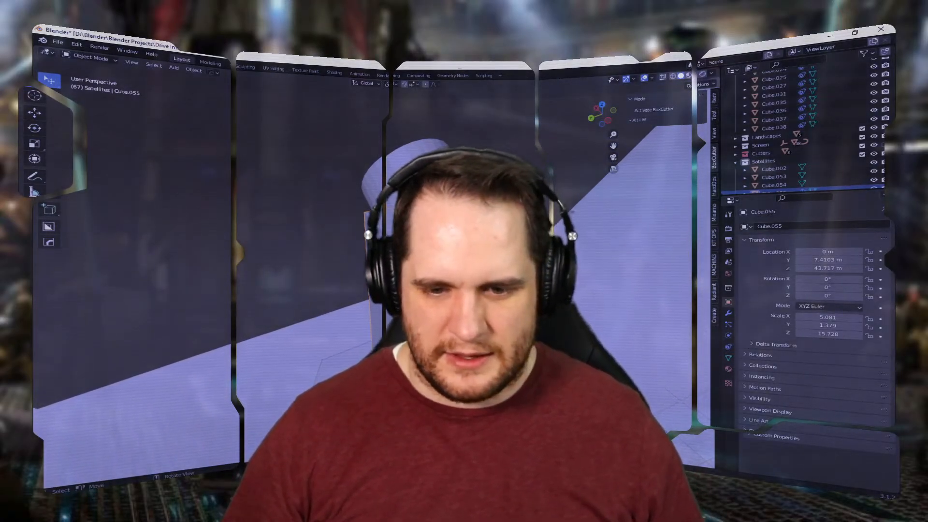
pyautogui.hotkey('ctrl', 'a')
pyautogui.press('s')
pyautogui.moveTo(464, 242); pyautogui.dragTo(437, 235, button='middle')
pyautogui.scroll(2, 439, 236)
# Scale the cylinder between the two support plates uniformly to about 0.948
pyautogui.click(435, 233)
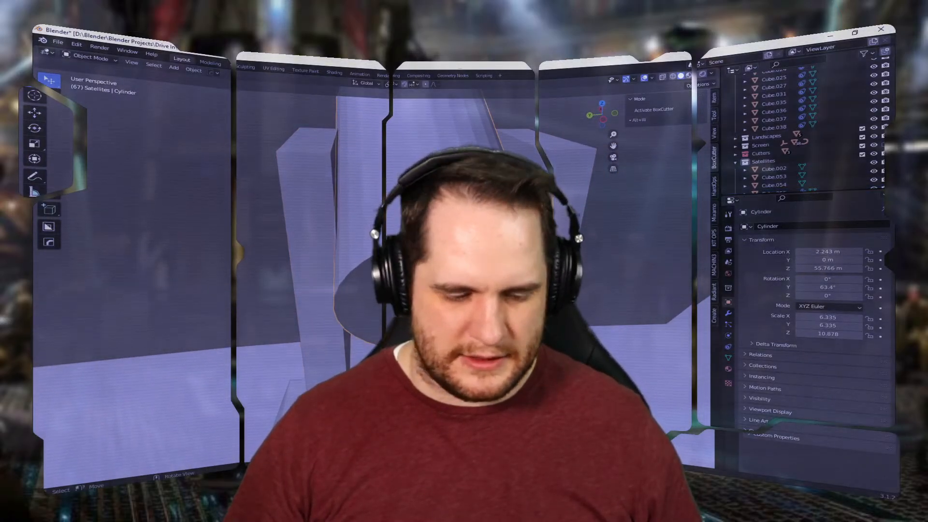
pyautogui.press('s')
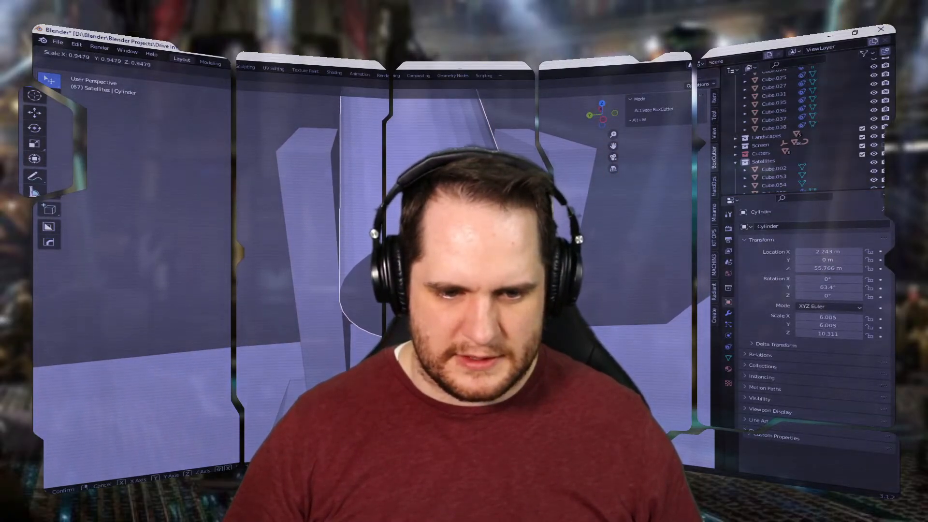
pyautogui.click(503, 315)
pyautogui.scroll(-4, 503, 314)
pyautogui.moveTo(513, 325); pyautogui.dragTo(594, 332, button='middle')
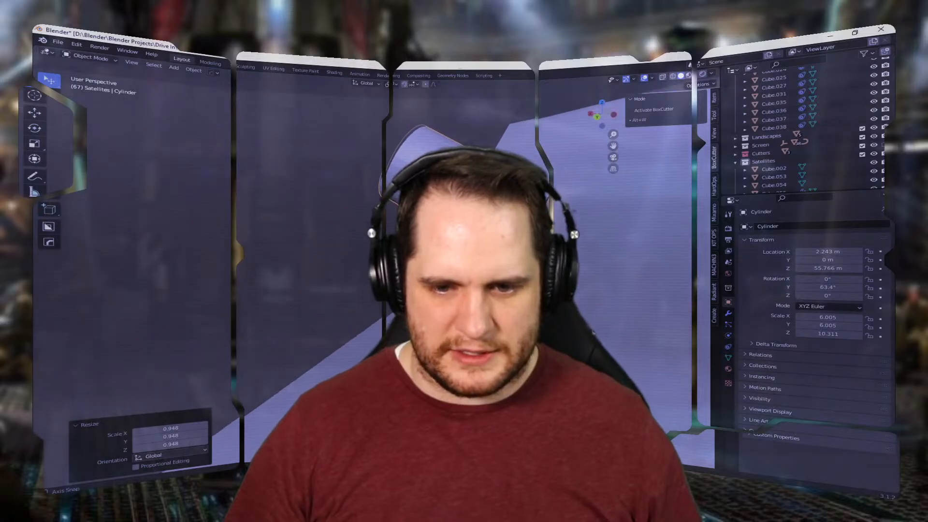
pyautogui.keyDown('shift'); pyautogui.moveTo(527, 270); pyautogui.dragTo(472, 326, button='middle'); pyautogui.keyUp('shift')
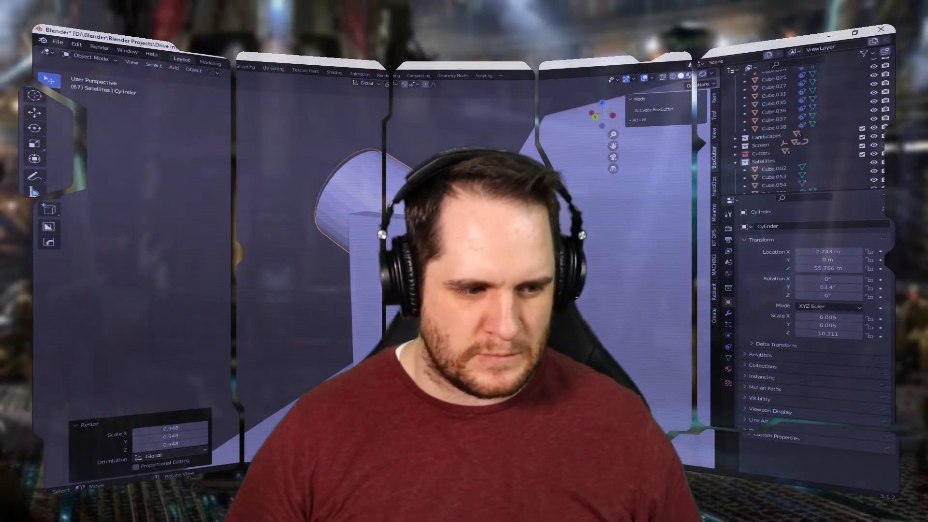
# Raise the large satellite panel to 59.045 m along Z and set its Y rotation to -30°
pyautogui.scroll(5, 601, 280)
pyautogui.click(602, 281)
pyautogui.moveTo(824, 269); pyautogui.dragTo(839, 268)
pyautogui.click(840, 289)
pyautogui.write('-30')
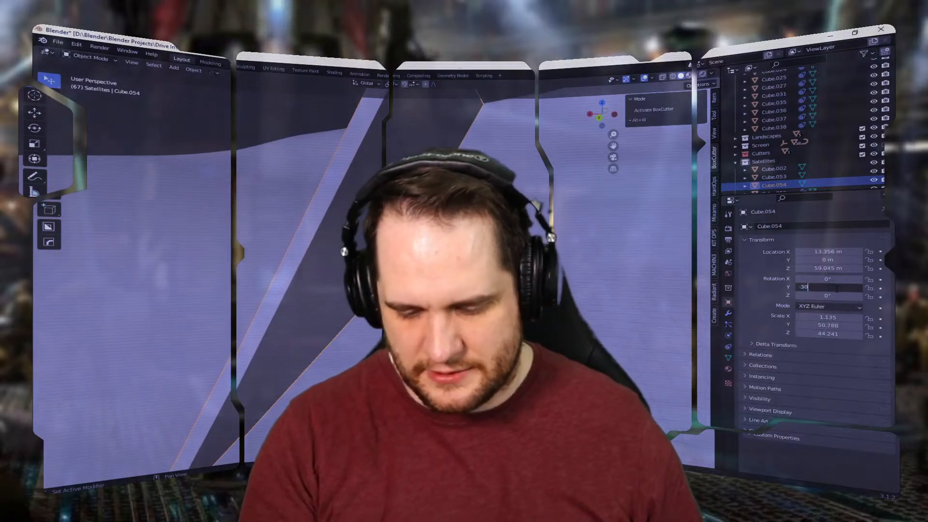
pyautogui.press('Return')
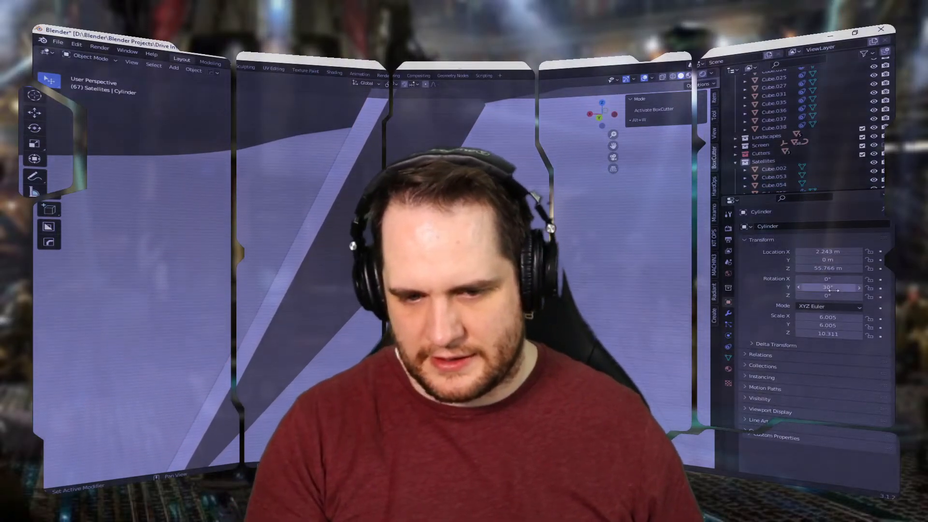
# Try Y rotations of 30° and -30° on the cylinder behind the satellite panel
pyautogui.write('30')
pyautogui.press('Return')
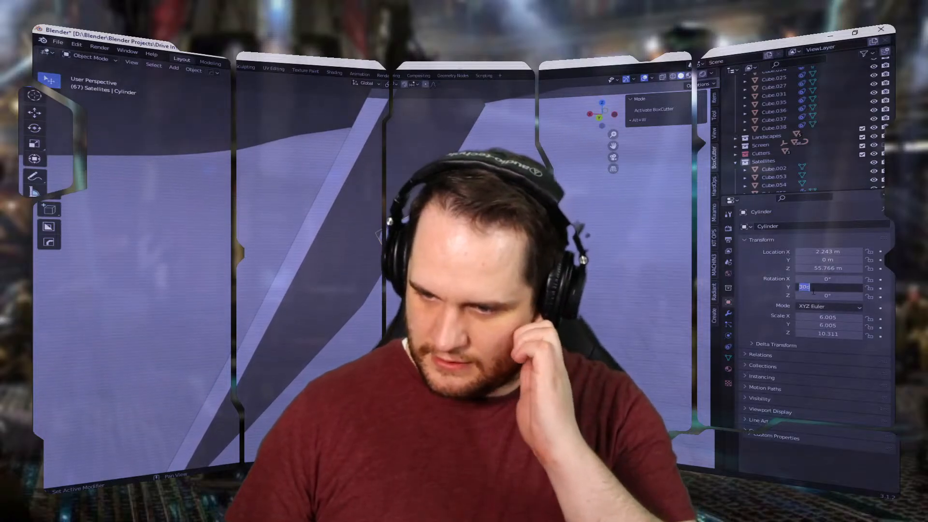
pyautogui.click(814, 289)
pyautogui.write('-30')
pyautogui.press('Return')
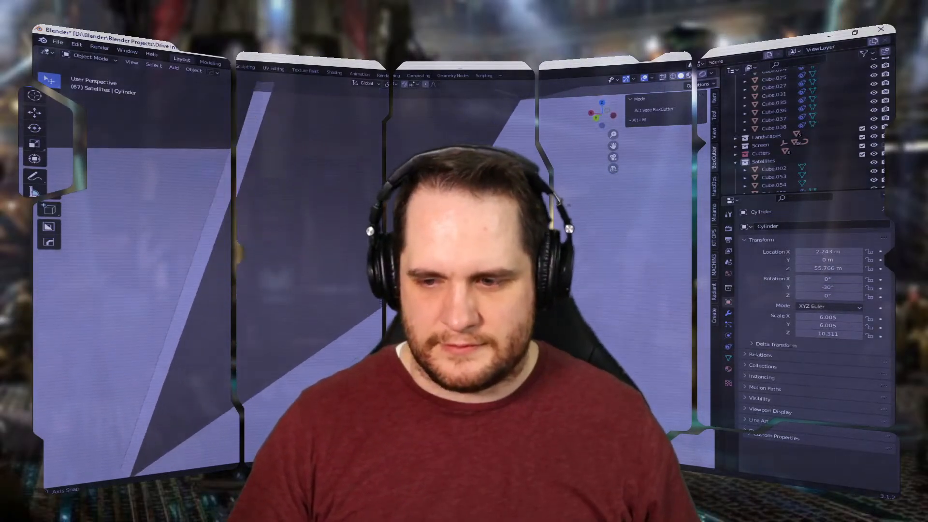
pyautogui.write('-30d')
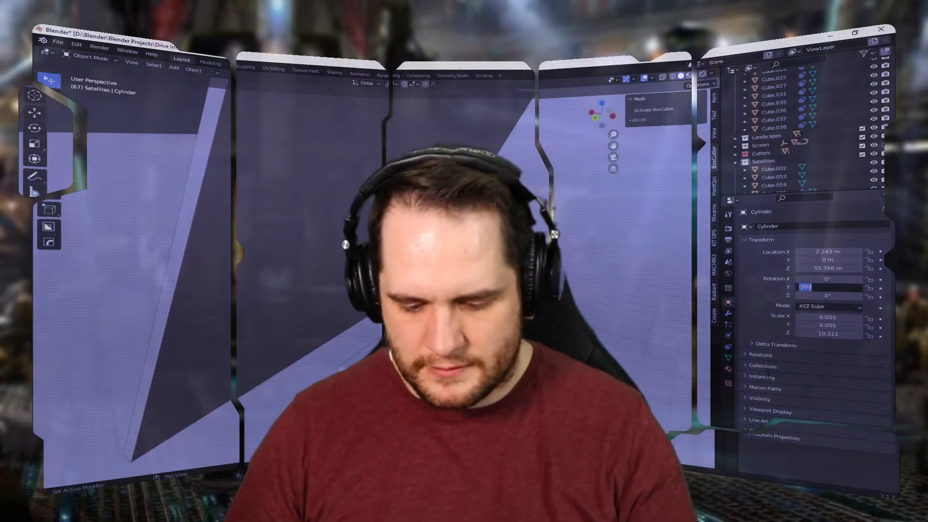
pyautogui.press('BackSpace')
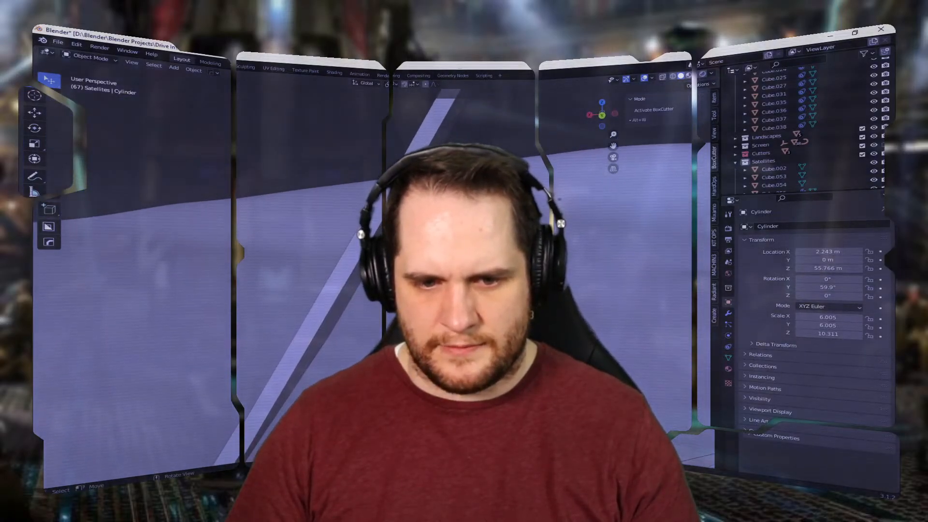
# Set the Y rotation of the cylinder behind the satellite panel to 60°
pyautogui.click(774, 185)
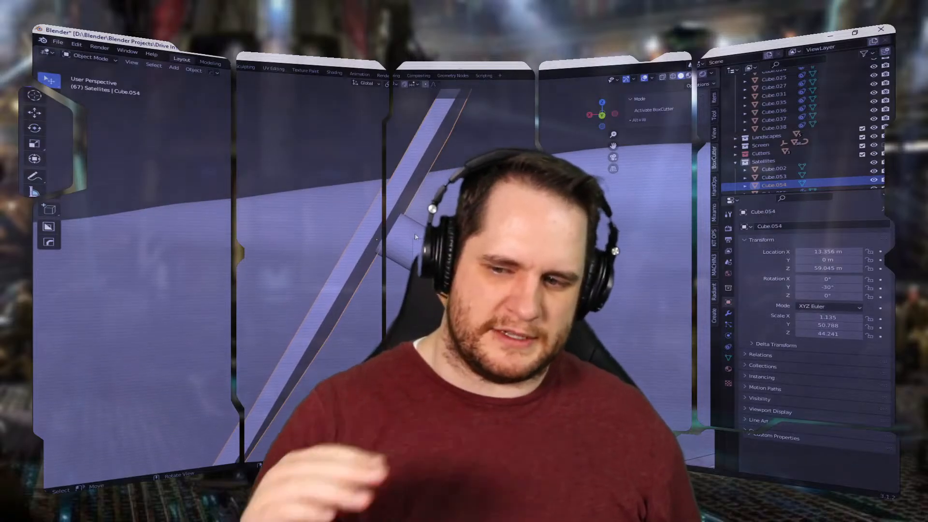
pyautogui.click(416, 246)
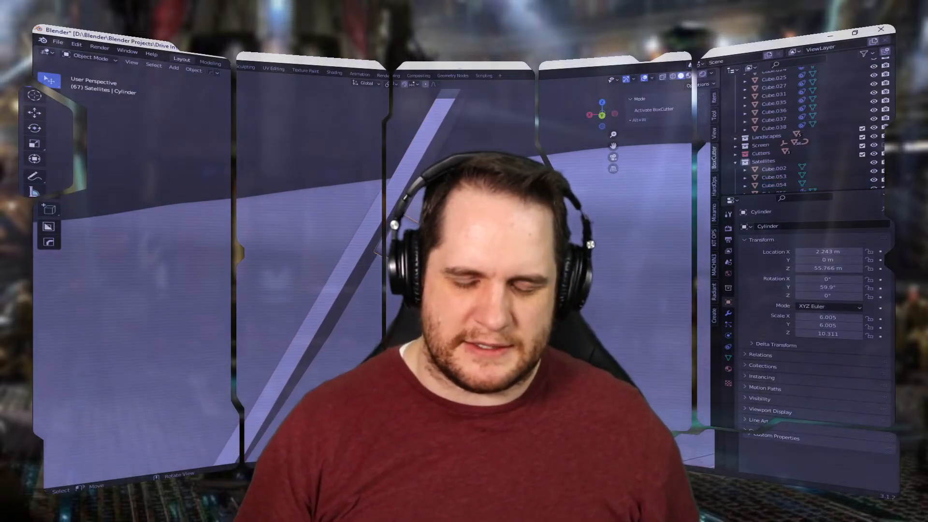
pyautogui.click(835, 288)
pyautogui.write('60')
pyautogui.press('Return')
pyautogui.click(588, 286)
# Try bevelling the support plate's top edges by 2 m and extruding from its top
pyautogui.moveTo(587, 286); pyautogui.dragTo(537, 365, button='middle')
pyautogui.scroll(4, 532, 286)
pyautogui.scroll(2, 454, 360)
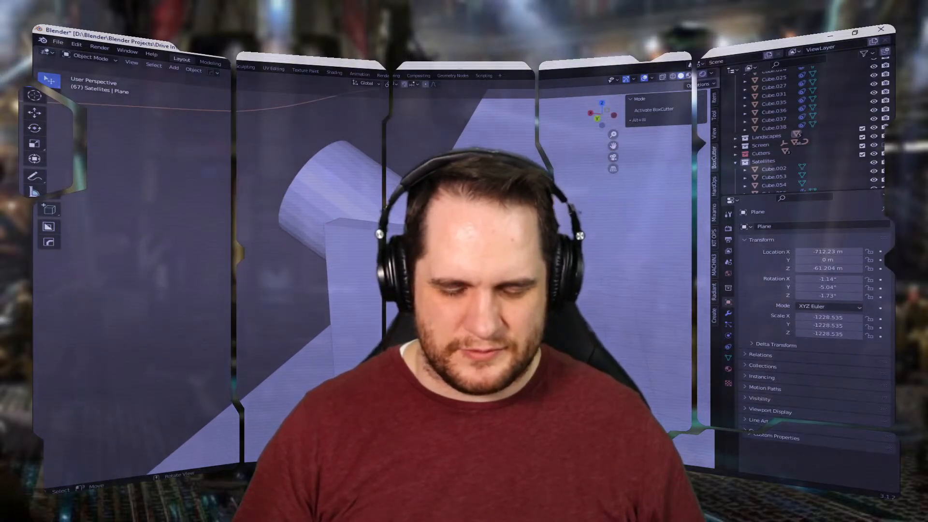
pyautogui.click(435, 300)
pyautogui.press('Tab')
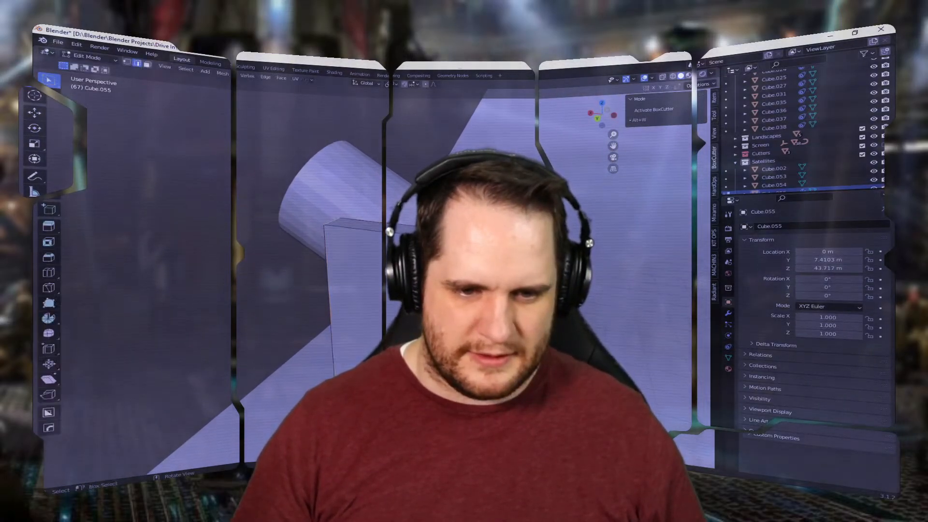
pyautogui.hotkey('ctrl', 'b')
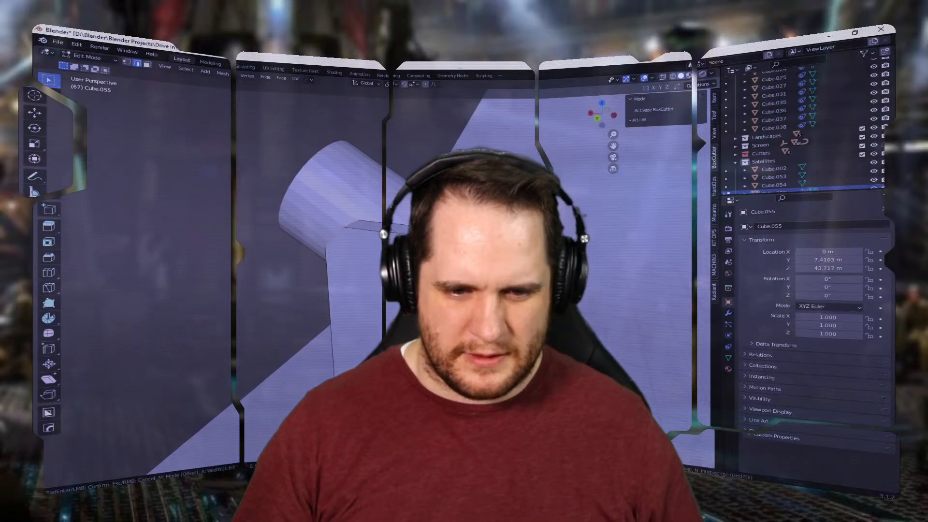
pyautogui.press('Return')
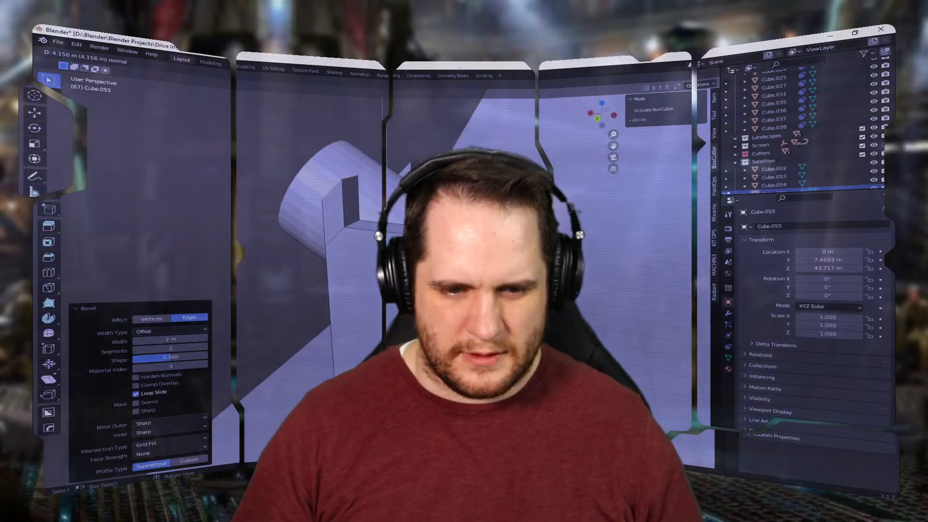
pyautogui.press('Escape')
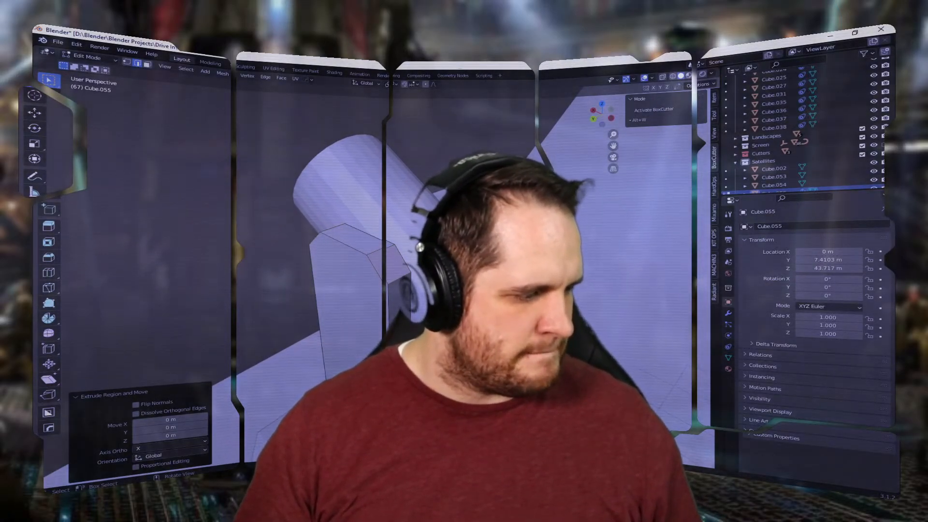
# Switch to the browser to check the satellite dish reference photo, and return to Blender to compare the support plate
pyautogui.moveTo(33, 104); pyautogui.dragTo(501, 88)
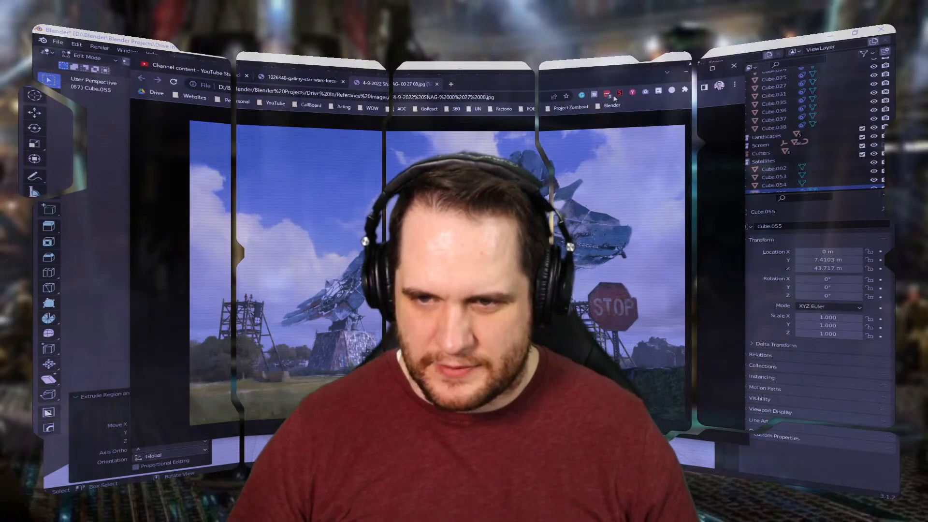
pyautogui.hotkey('alt', 'Tab')
pyautogui.moveTo(464, 270); pyautogui.dragTo(483, 261, button='middle')
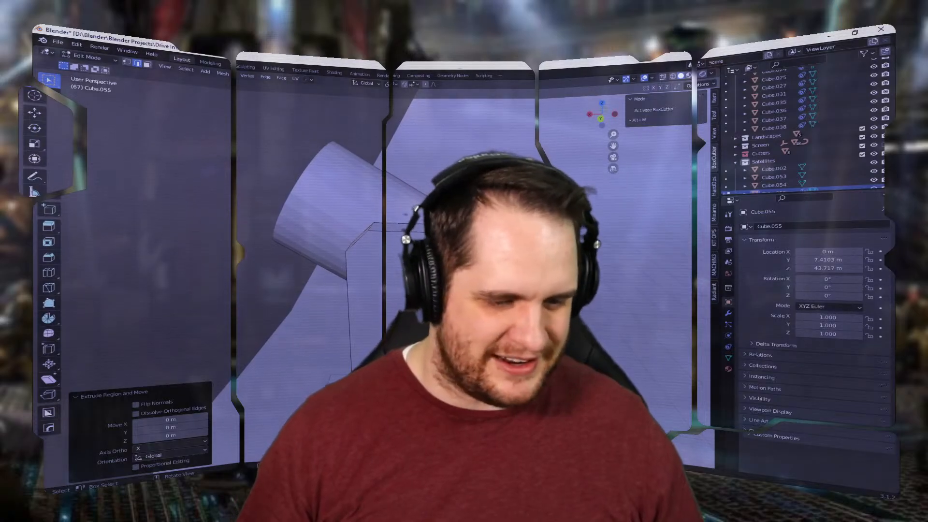
pyautogui.moveTo(484, 261)
pyautogui.mouseDown(button='middle')
pyautogui.moveTo(432, 259)
pyautogui.moveTo(469, 263)
pyautogui.mouseUp(button='middle')
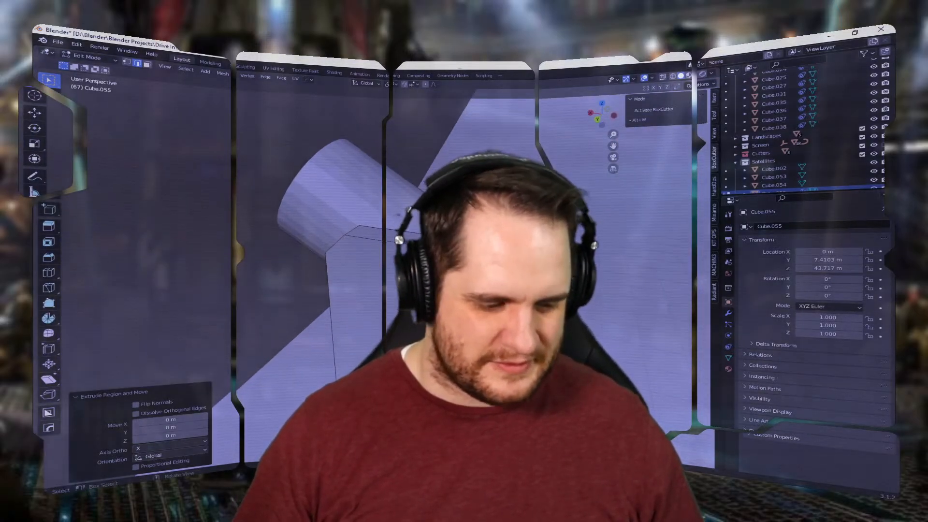
# Undo the previous bevel and round the support plate's top with a multi-segment bevel
pyautogui.hotkey('ctrl', 'z')
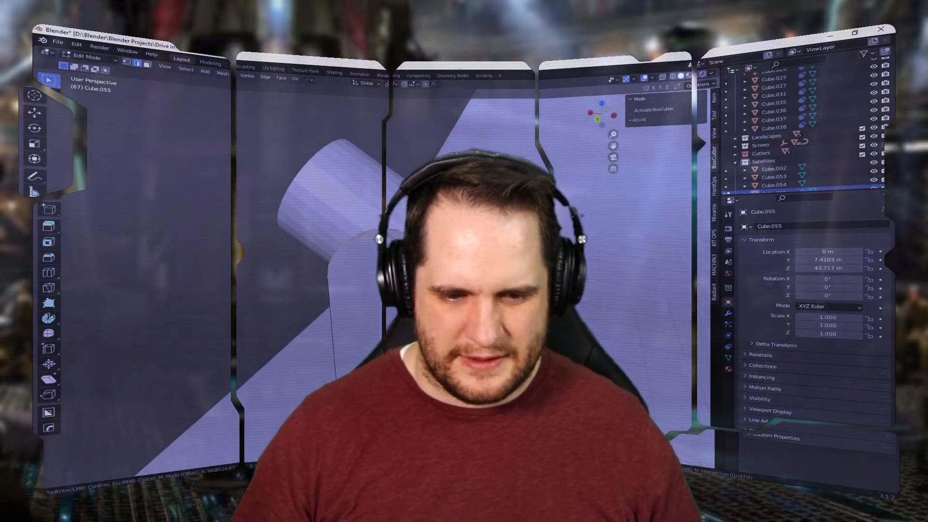
pyautogui.click(460, 266)
pyautogui.moveTo(459, 266); pyautogui.dragTo(411, 285, button='middle')
# Move the cylinder's free end face -6.0015 m along its local Z to lengthen it past the support plates
pyautogui.press('Tab')
pyautogui.click(365, 196)
pyautogui.press('Tab')
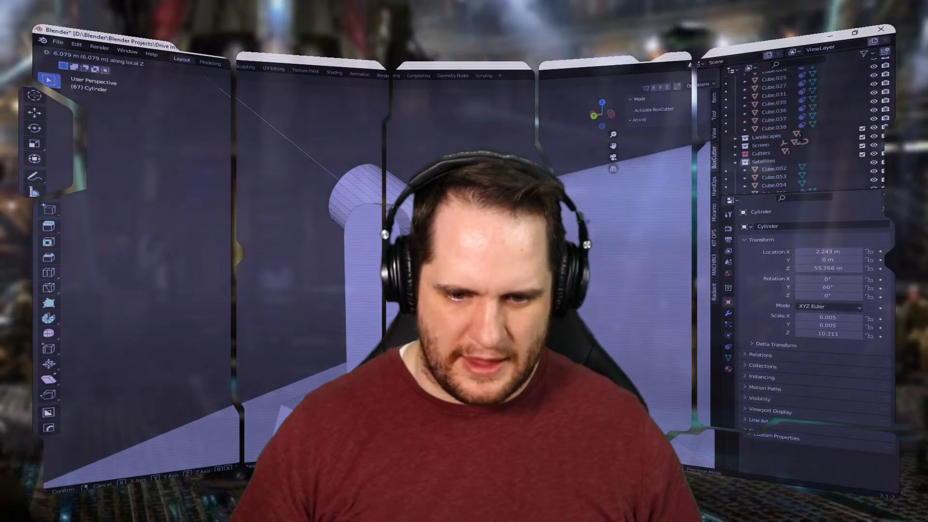
pyautogui.click(464, 271)
pyautogui.moveTo(464, 271); pyautogui.dragTo(464, 246, button='middle')
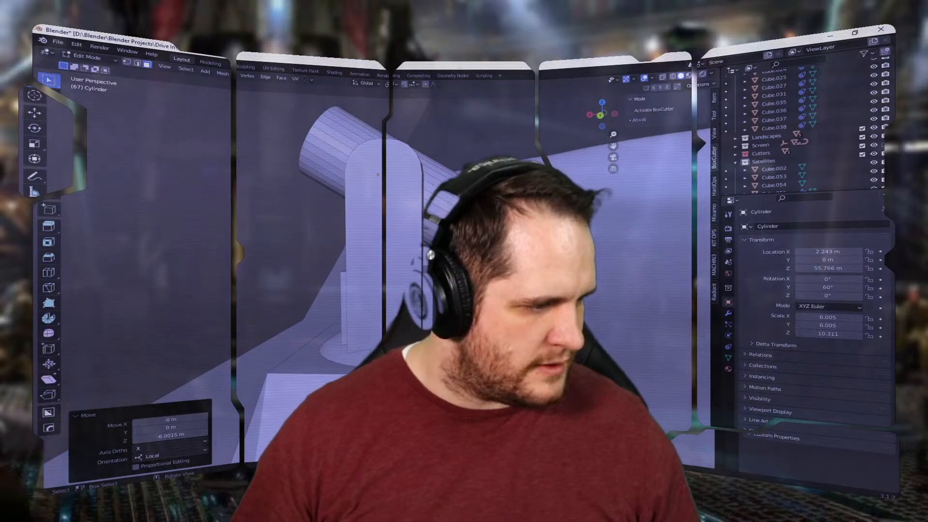
pyautogui.scroll(-6, 464, 271)
pyautogui.moveTo(464, 271); pyautogui.dragTo(509, 266, button='middle')
pyautogui.moveTo(653, 288); pyautogui.dragTo(377, 340, button='middle')
# Lower the satellite panel, cylinder and rounded support plates together by 4.942 m along Z
pyautogui.press('Tab')
pyautogui.click(367, 230)
pyautogui.click(311, 187)
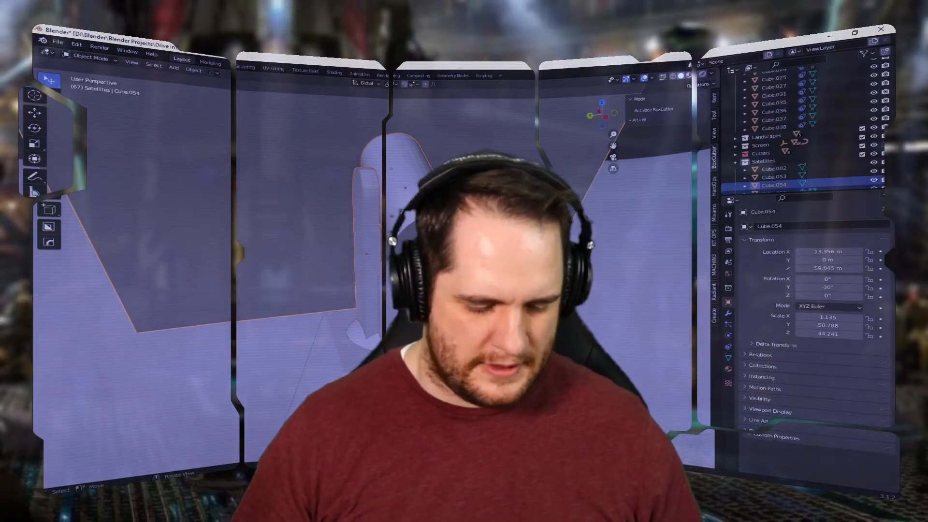
pyautogui.press('g')
pyautogui.press('z')
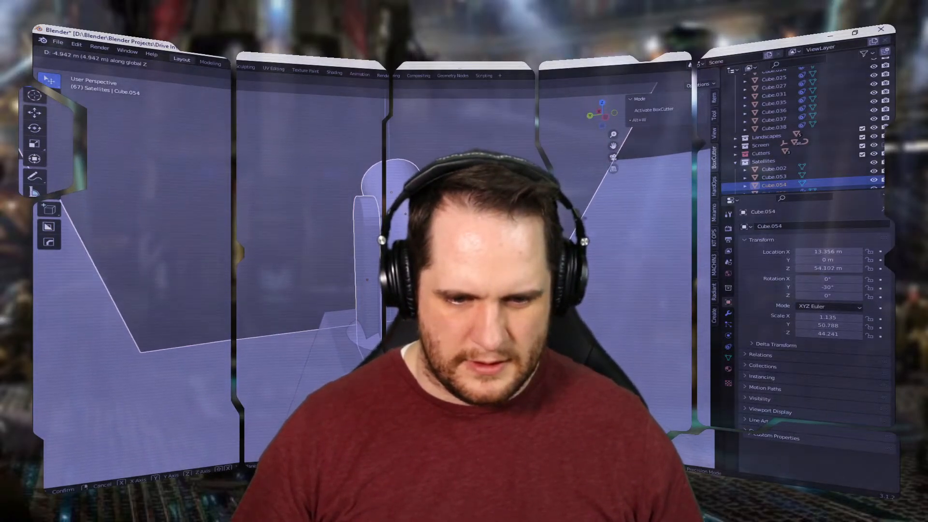
pyautogui.click(349, 319)
# Inspect the lowered satellite tower up close and against the landscape from several angles
pyautogui.moveTo(348, 319); pyautogui.dragTo(329, 259, button='middle')
pyautogui.scroll(3, 394, 283)
pyautogui.click(570, 202)
pyautogui.moveTo(570, 202); pyautogui.dragTo(449, 213, button='middle')
pyautogui.scroll(5, 449, 213)
pyautogui.moveTo(527, 317); pyautogui.dragTo(586, 286, button='middle')
pyautogui.click(586, 286)
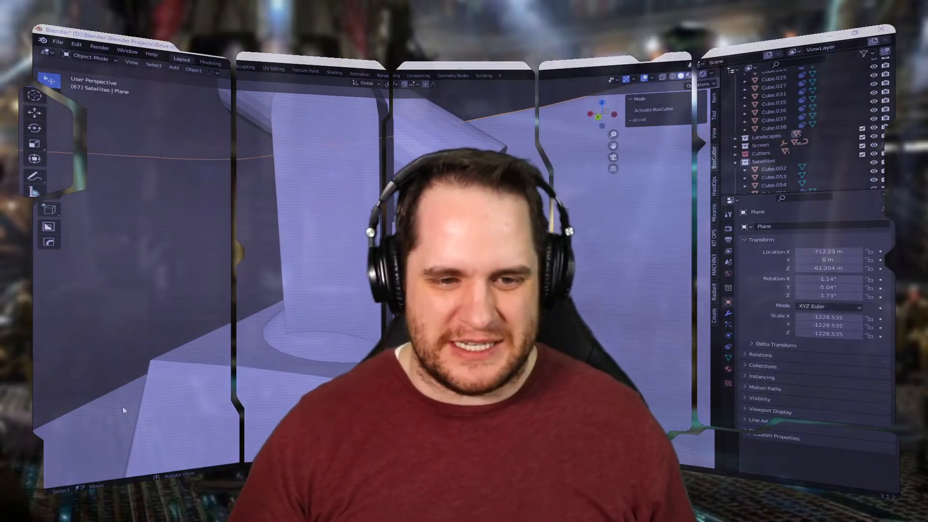
pyautogui.scroll(-6, 387, 309)
pyautogui.scroll(-5, 394, 315)
pyautogui.moveTo(394, 315); pyautogui.dragTo(538, 307, button='middle')
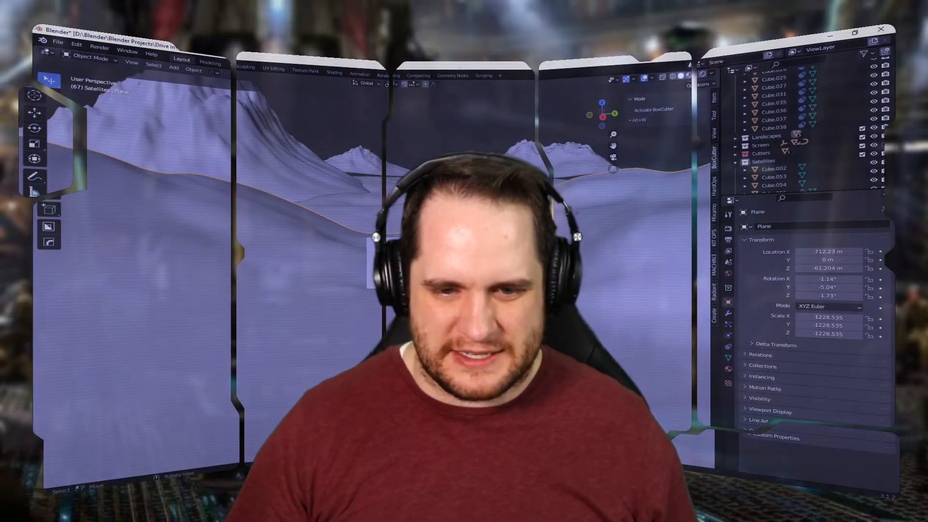
pyautogui.scroll(7, 532, 304)
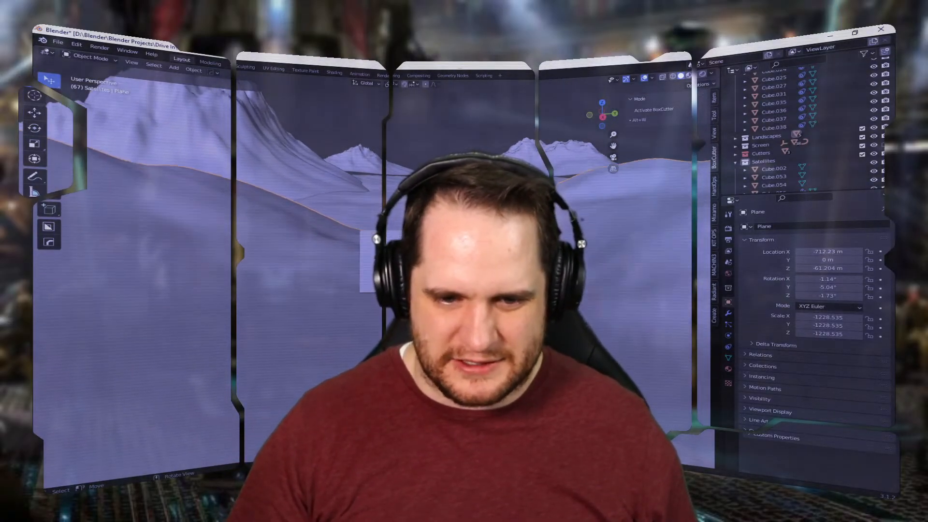
pyautogui.moveTo(532, 305); pyautogui.dragTo(389, 288, button='middle')
pyautogui.scroll(4, 426, 307)
pyautogui.click(370, 260)
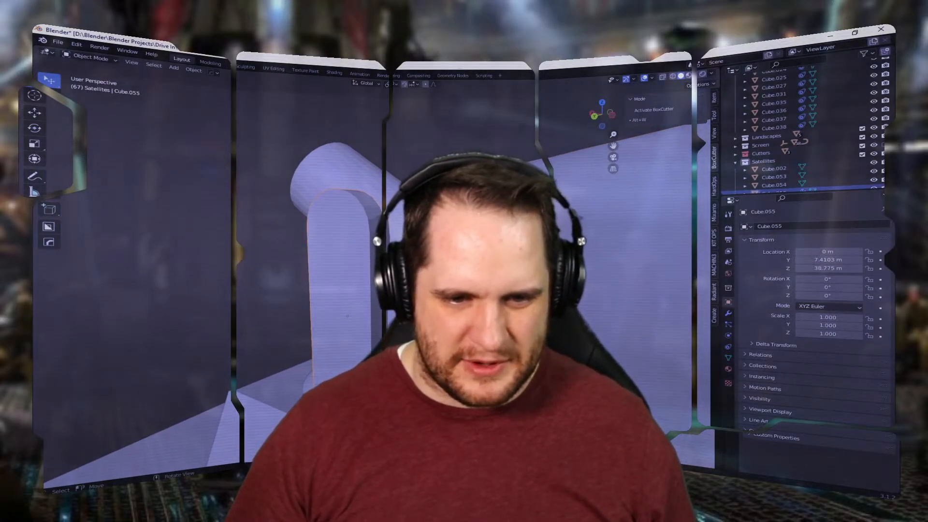
pyautogui.press('Tab')
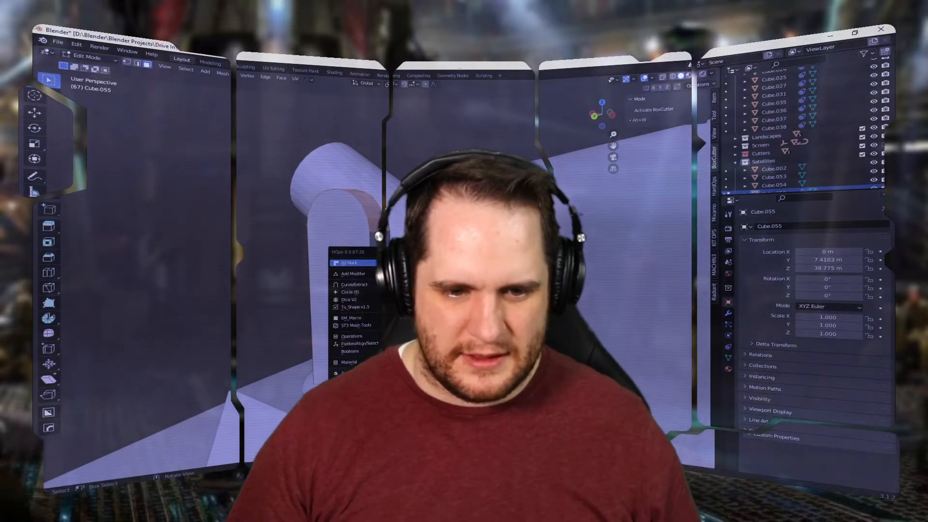
pyautogui.press('Tab')
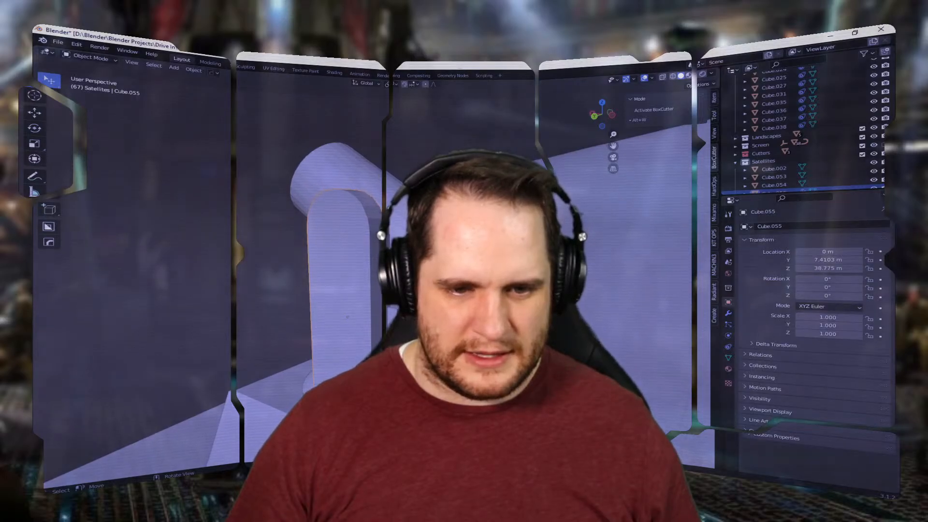
pyautogui.press('Escape')
pyautogui.click(372, 218)
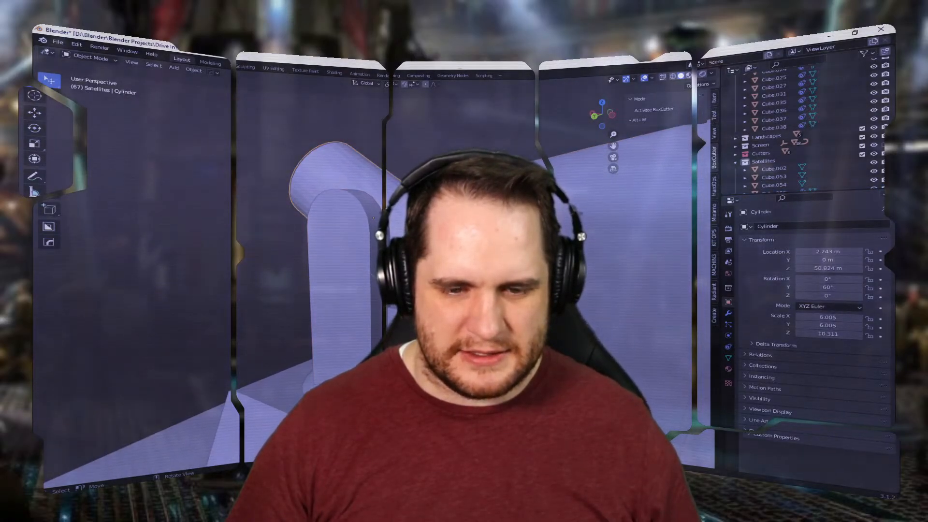
pyautogui.click(372, 218)
pyautogui.moveTo(373, 218); pyautogui.dragTo(368, 252, button='middle')
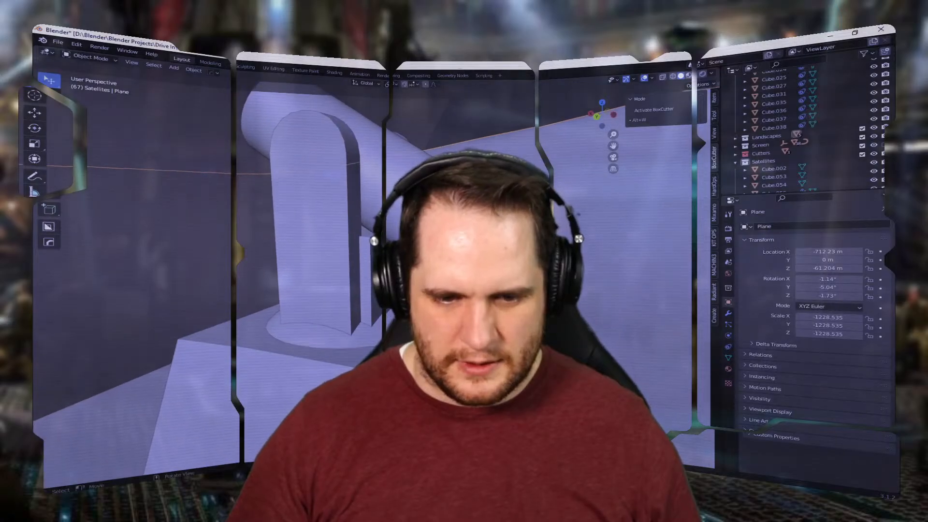
# Lower the top of the block between the support plates by 4.1952 m along Z
pyautogui.click(353, 274)
pyautogui.scroll(3, 353, 275)
pyautogui.press('Tab')
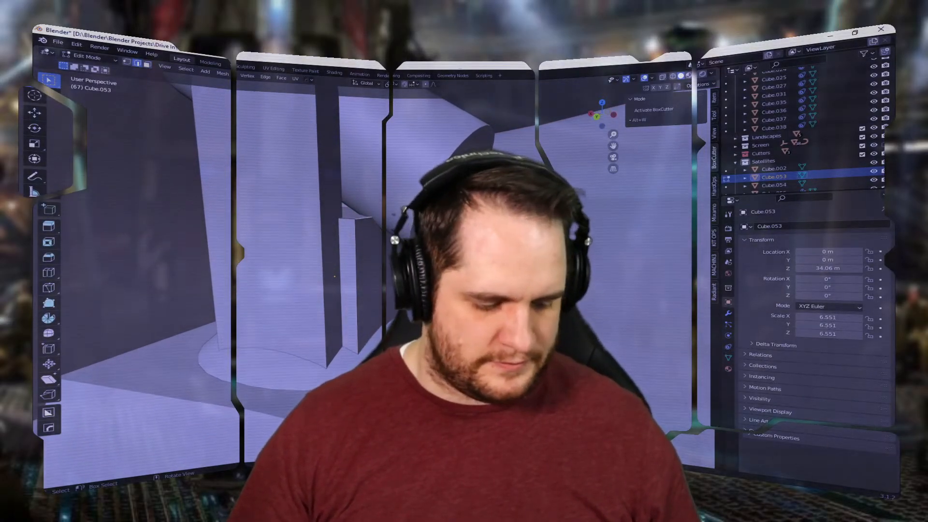
pyautogui.press('g')
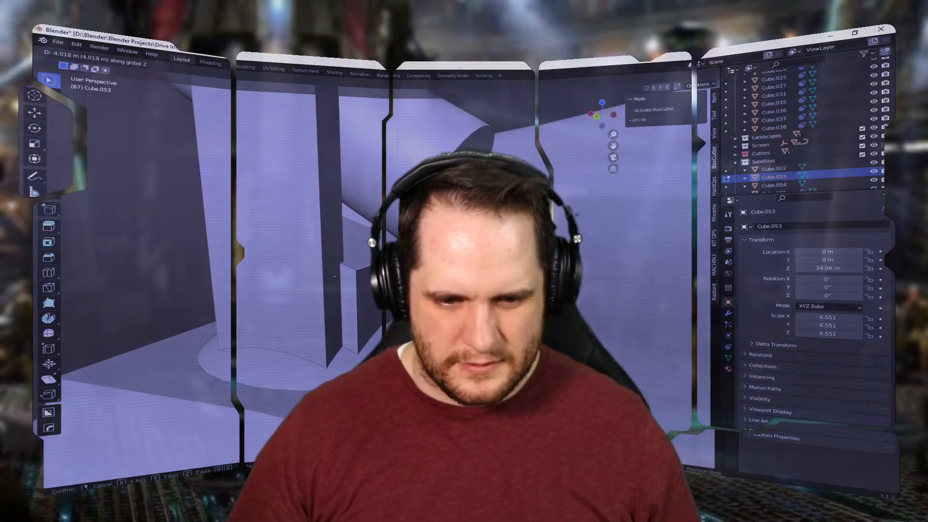
pyautogui.click(335, 277)
# Bevel the upper edge of the block between the support plates
pyautogui.moveTo(335, 276); pyautogui.dragTo(314, 287, button='middle')
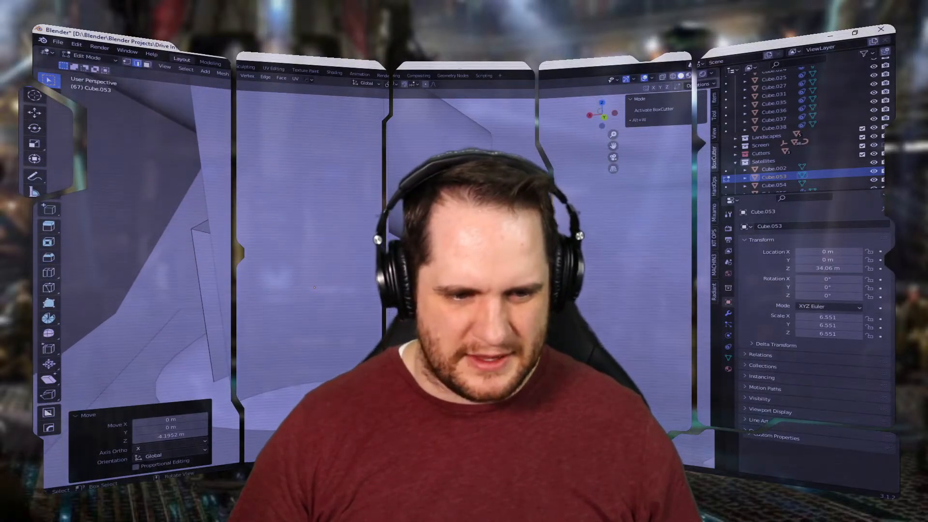
pyautogui.keyDown('shift'); pyautogui.moveTo(202, 225); pyautogui.dragTo(215, 230, button='middle'); pyautogui.keyUp('shift')
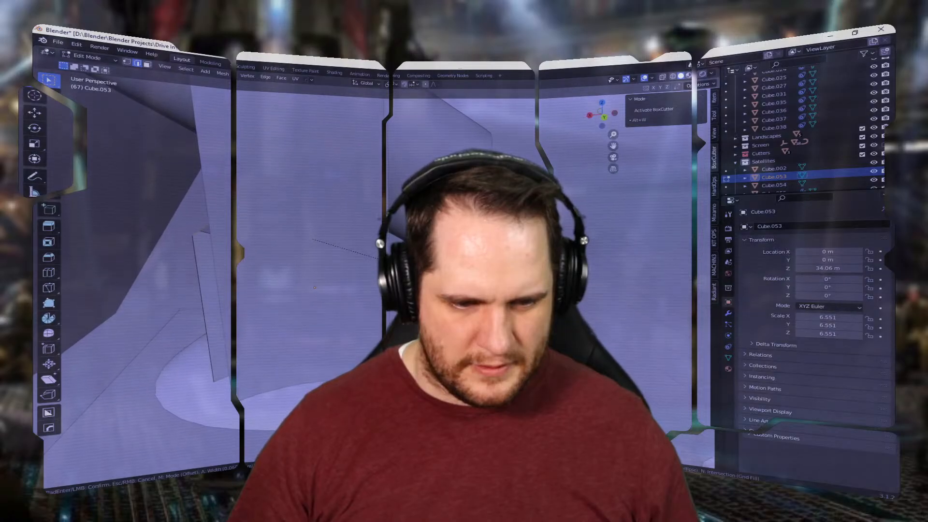
pyautogui.click(411, 268)
pyautogui.moveTo(411, 268); pyautogui.dragTo(300, 288, button='middle')
pyautogui.press('Tab')
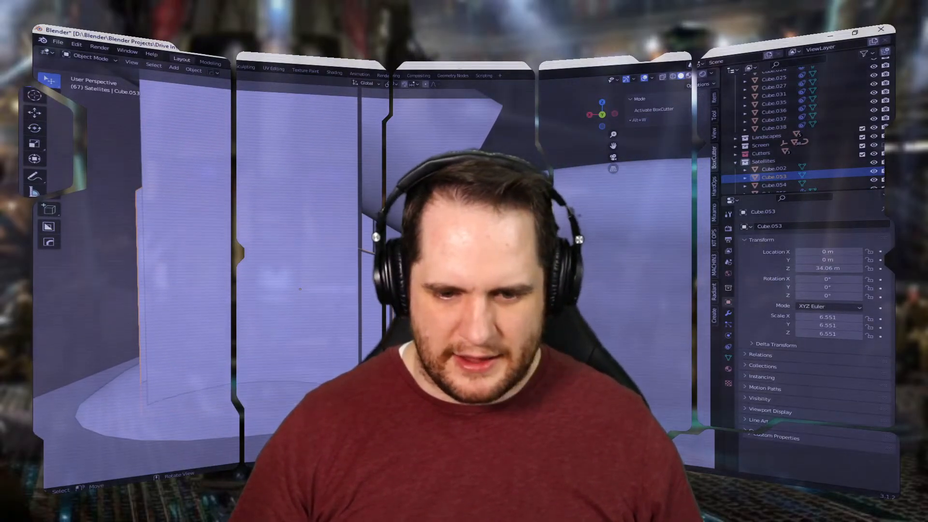
# Add a 2 m cube and place it beside the support plate's base at X -5.7381 m, Y 8.2826 m, Z 30.853 m
pyautogui.hotkey('shift', 'a')
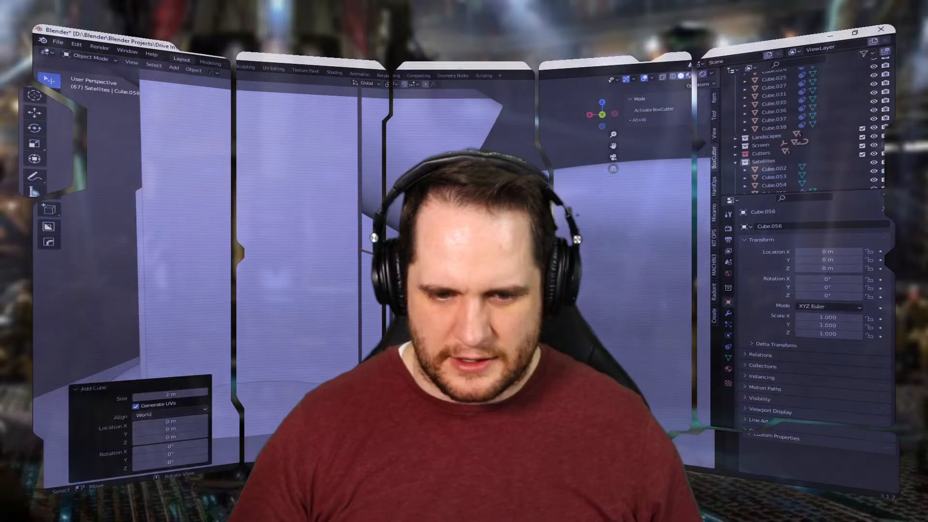
pyautogui.press('g')
pyautogui.press('z')
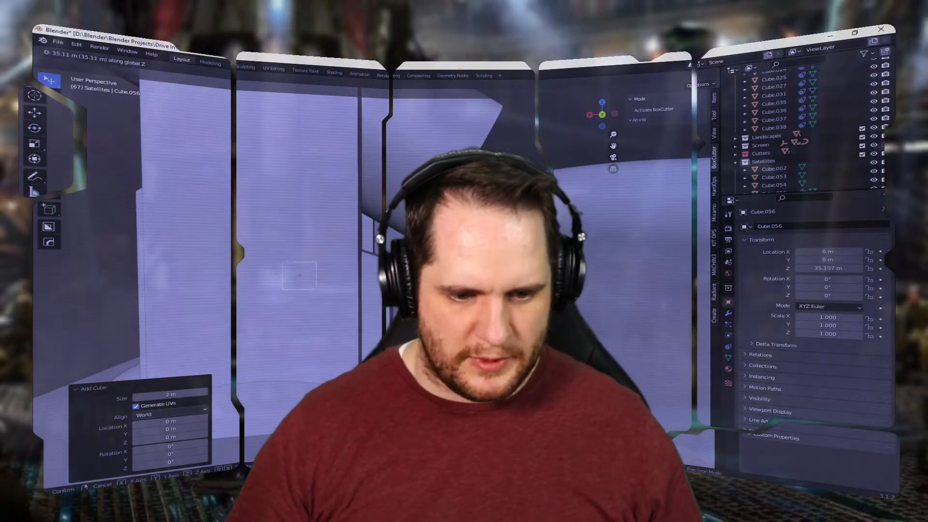
pyautogui.press('Return')
pyautogui.moveTo(464, 261); pyautogui.dragTo(420, 280, button='middle')
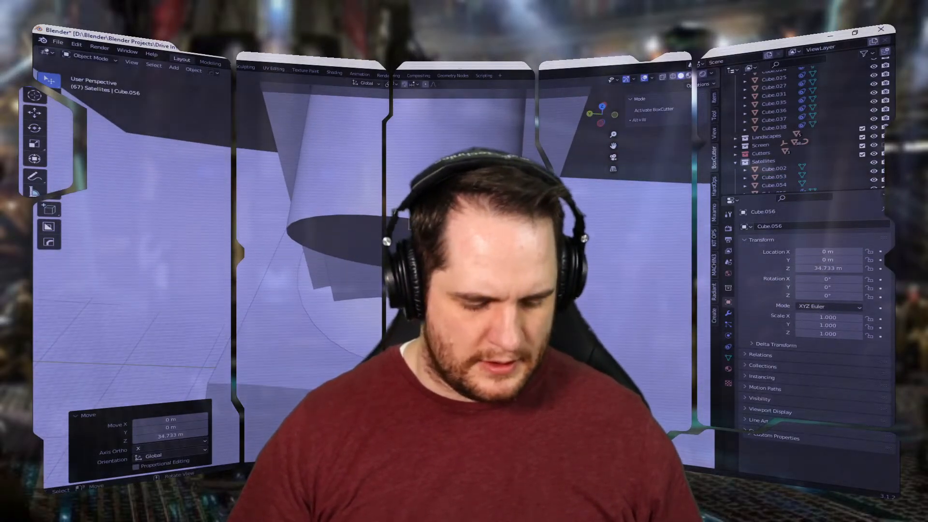
pyautogui.press('g')
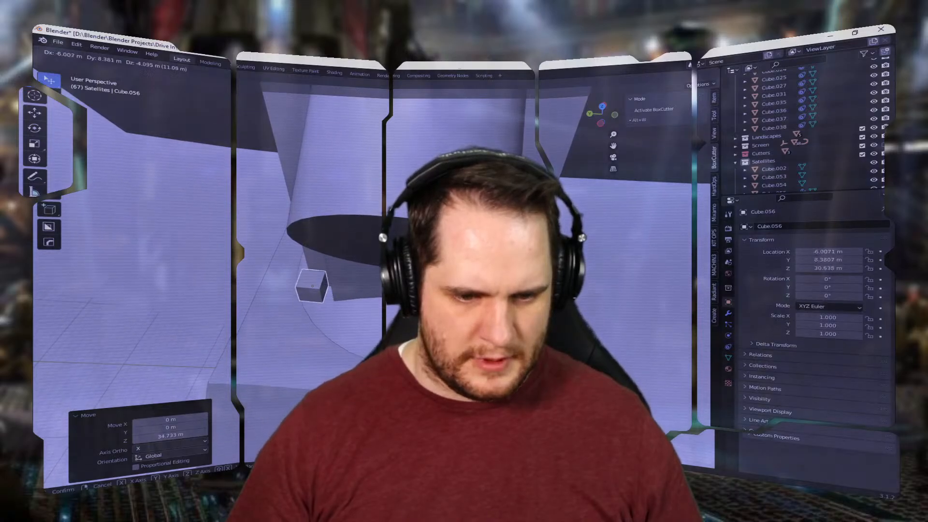
pyautogui.press('Return')
# Compare the new cube's placement with the satellite dish reference photo in the browser and return to Blender
pyautogui.keyDown('shift'); pyautogui.moveTo(464, 261); pyautogui.dragTo(454, 241, button='middle'); pyautogui.keyUp('shift')
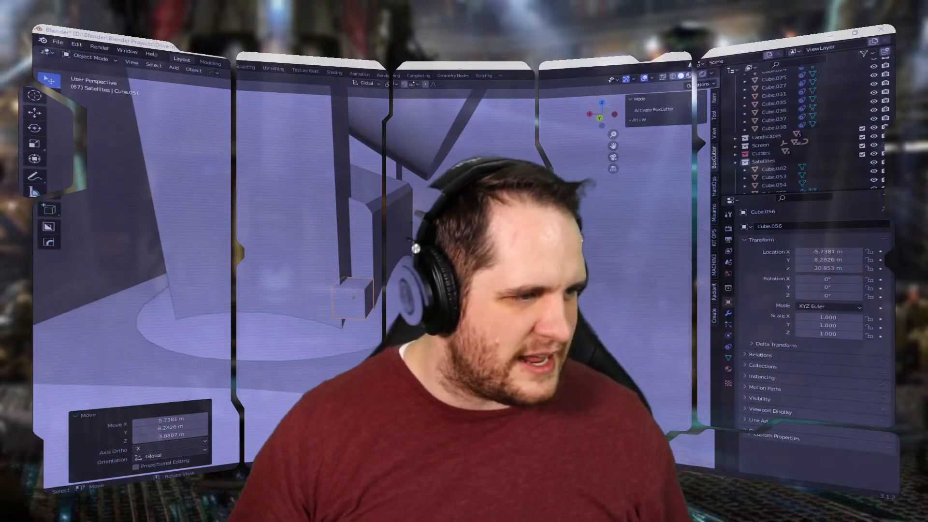
pyautogui.hotkey('alt', 'Tab')
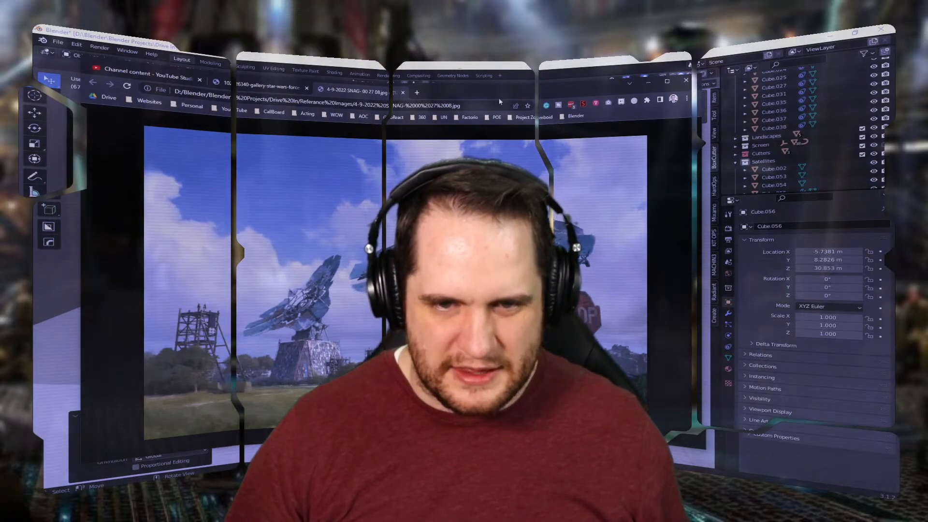
pyautogui.hotkey('alt', 'Tab')
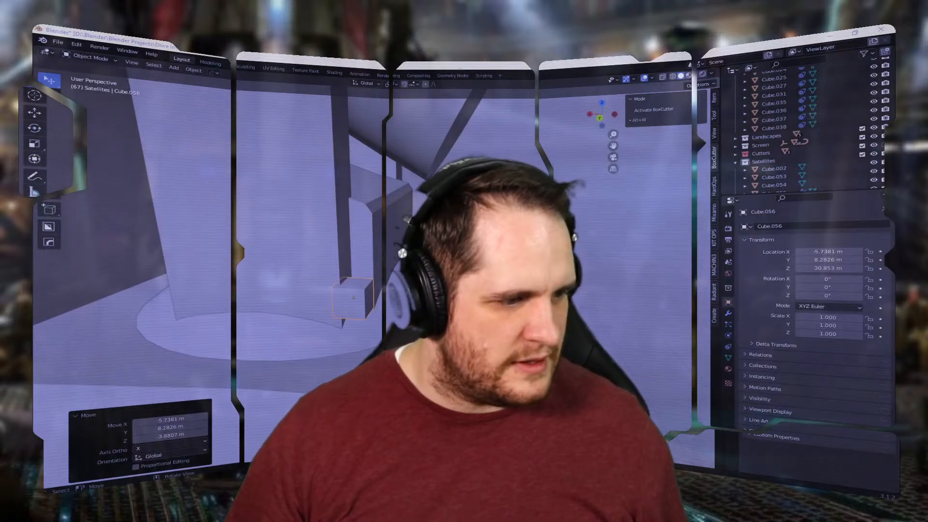
# Shift the selected upper beveled face of the block between the support plates about 5.3 m along X
pyautogui.moveTo(338, 217)
pyautogui.mouseDown(button='middle')
pyautogui.moveTo(334, 227)
pyautogui.moveTo(348, 213)
pyautogui.moveTo(334, 223)
pyautogui.mouseUp(button='middle')
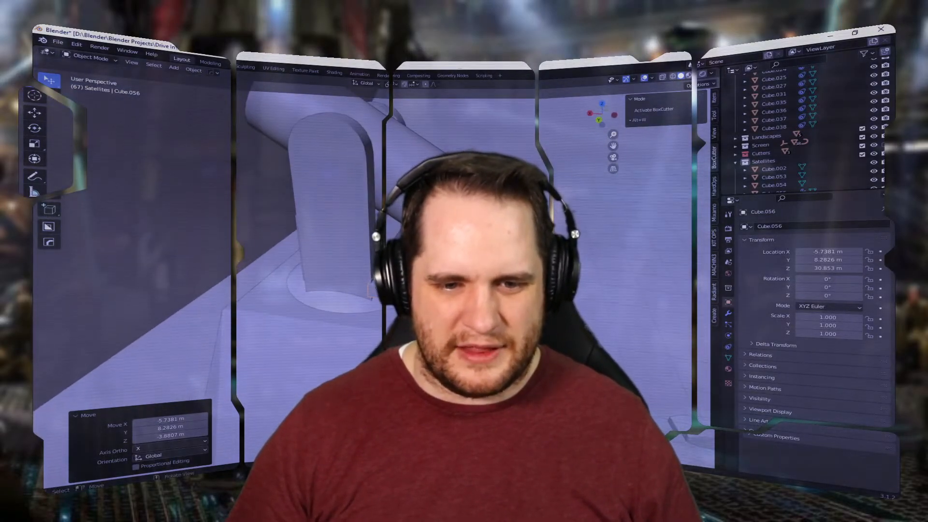
pyautogui.click(338, 222)
pyautogui.press('Tab')
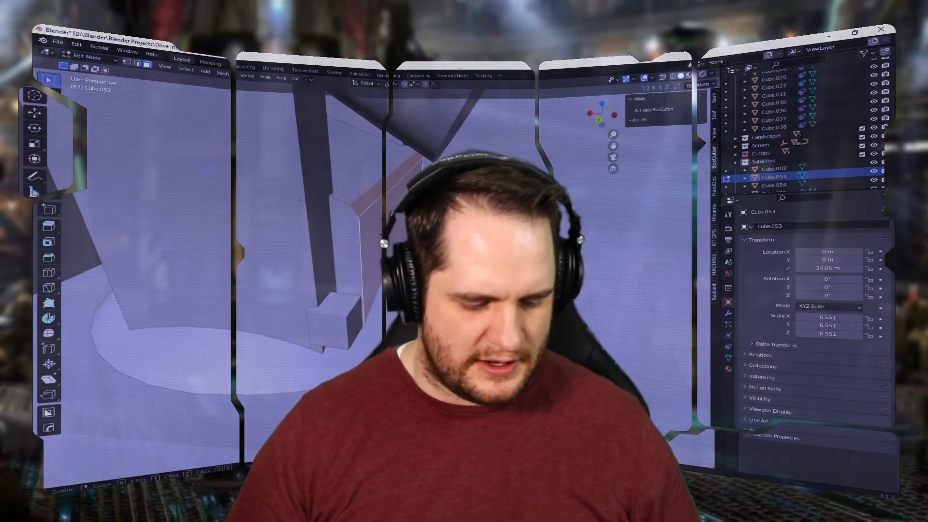
pyautogui.press('g')
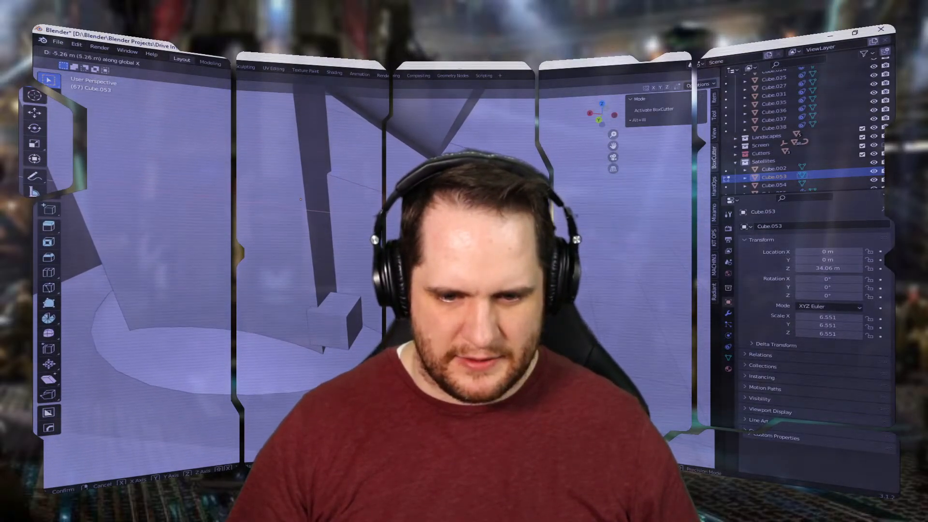
pyautogui.click(464, 270)
# Shift the same selected part of the block between the plates about 3.4 m along Z and return to Object Mode
pyautogui.scroll(-6, 465, 271)
pyautogui.moveTo(464, 271); pyautogui.dragTo(401, 251, button='middle')
pyautogui.press('Tab')
pyautogui.press('Tab')
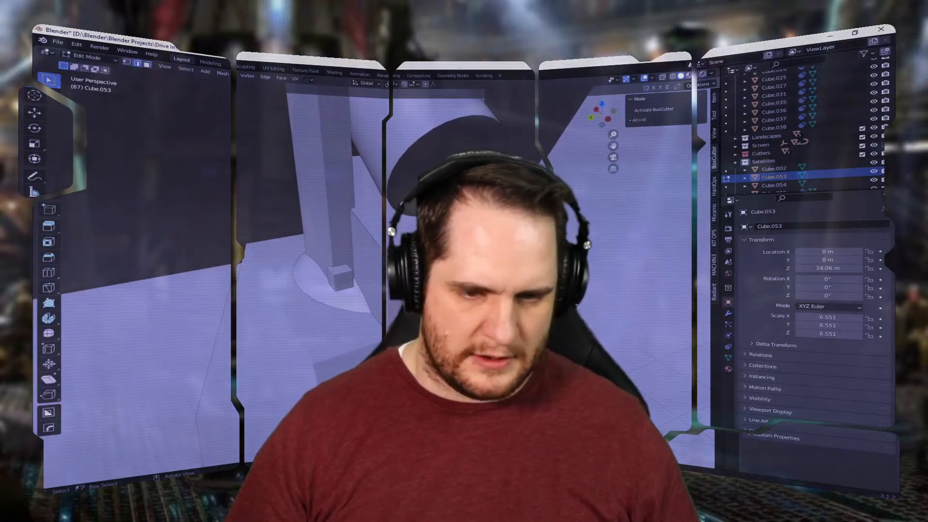
pyautogui.moveTo(339, 256); pyautogui.dragTo(416, 256, button='middle')
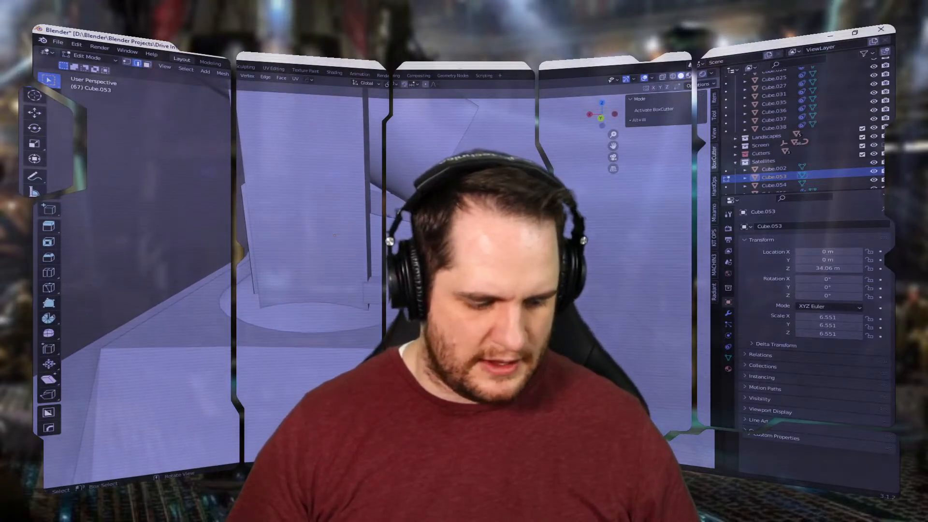
pyautogui.press('g')
pyautogui.press('z')
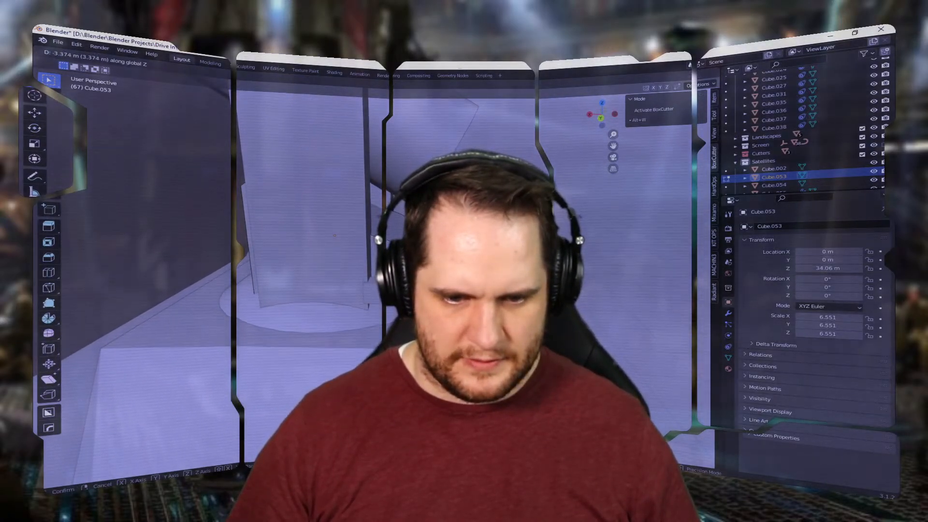
pyautogui.click(415, 280)
pyautogui.scroll(-4, 415, 271)
pyautogui.moveTo(416, 271); pyautogui.dragTo(333, 270, button='middle')
pyautogui.press('Tab')
# Move the small cube beside the support plate to X -9.8875 m and Y 6.4855 m
pyautogui.scroll(4, 377, 271)
pyautogui.moveTo(508, 290); pyautogui.dragTo(544, 317, button='middle')
pyautogui.click(326, 295)
pyautogui.moveTo(455, 307); pyautogui.dragTo(382, 329, button='middle')
pyautogui.press('g')
pyautogui.press('x')
pyautogui.click(380, 370)
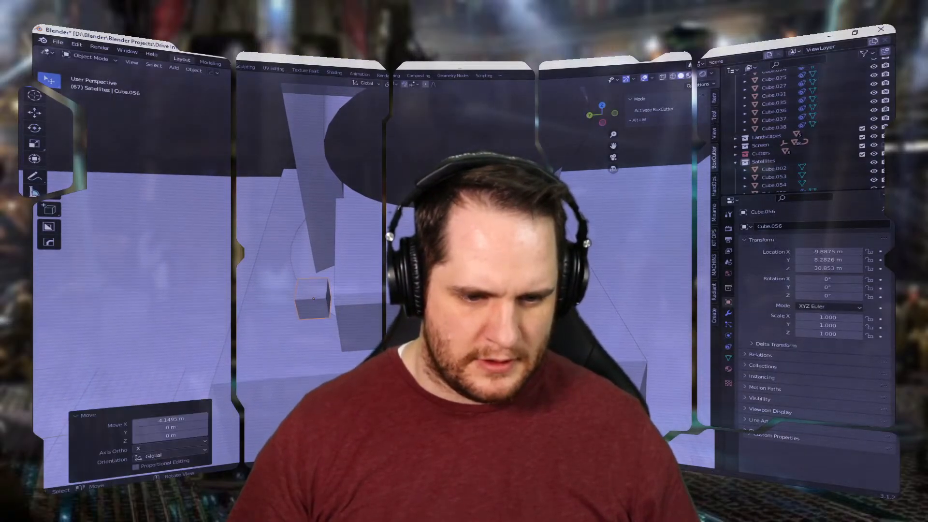
pyautogui.press('g')
pyautogui.press('y')
pyautogui.press('Return')
# Shrink the small cube uniformly to a scale of 0.369
pyautogui.moveTo(382, 329); pyautogui.dragTo(415, 311, button='middle')
pyautogui.press('s')
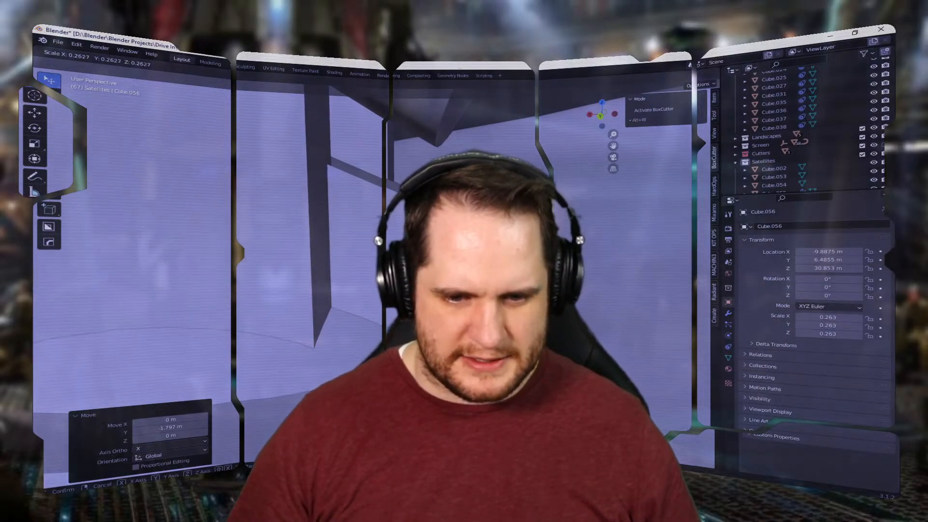
pyautogui.press('Return')
pyautogui.moveTo(411, 312); pyautogui.dragTo(324, 327, button='middle')
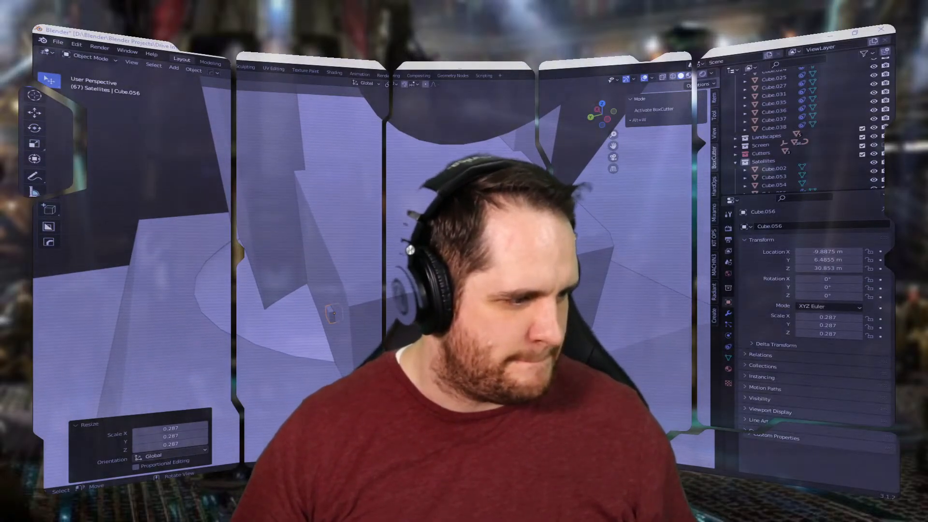
pyautogui.moveTo(220, 292); pyautogui.dragTo(333, 312, button='middle')
pyautogui.press('s')
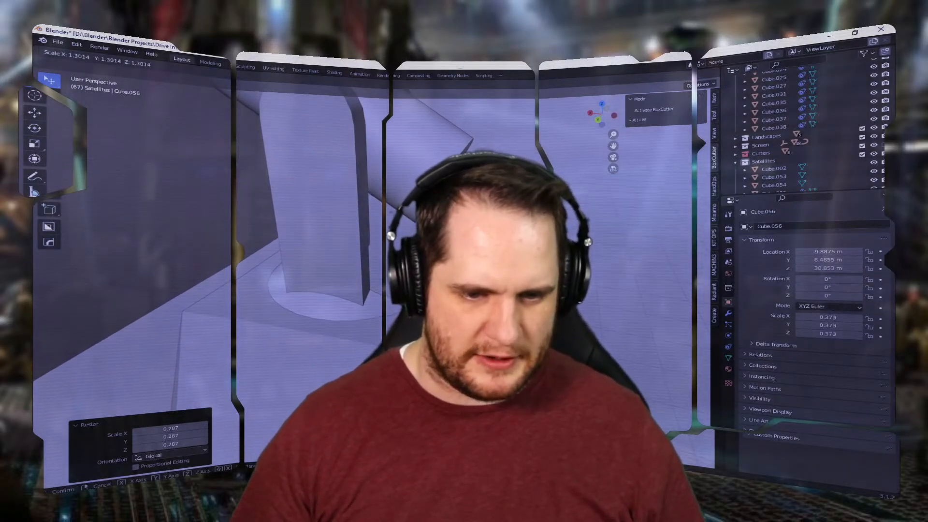
pyautogui.click(338, 311)
# Examine the small cube's size and position against the support plate from several angles and distances
pyautogui.scroll(5, 339, 312)
pyautogui.moveTo(338, 312); pyautogui.dragTo(358, 296, button='middle')
pyautogui.scroll(-5, 276, 310)
pyautogui.scroll(3, 307, 292)
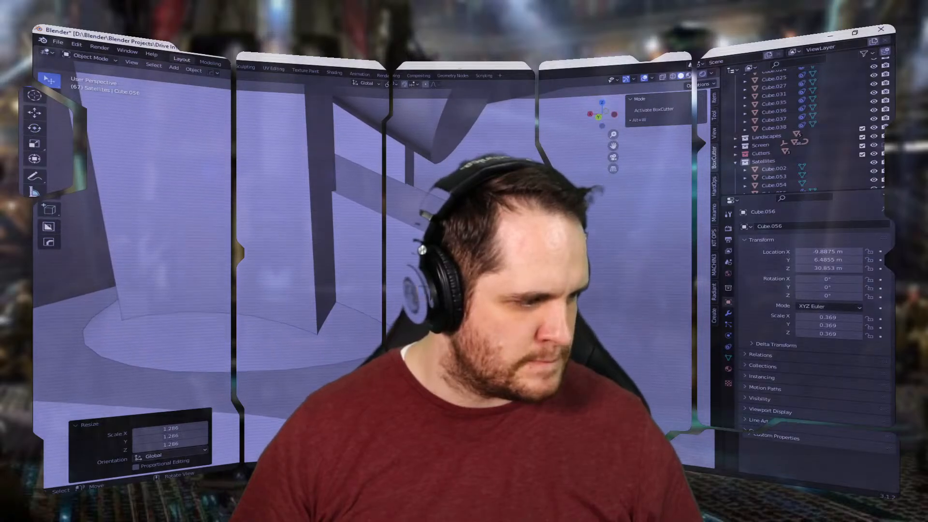
pyautogui.scroll(-3, 357, 296)
pyautogui.moveTo(358, 296); pyautogui.dragTo(309, 288, button='middle')
pyautogui.scroll(-2, 331, 290)
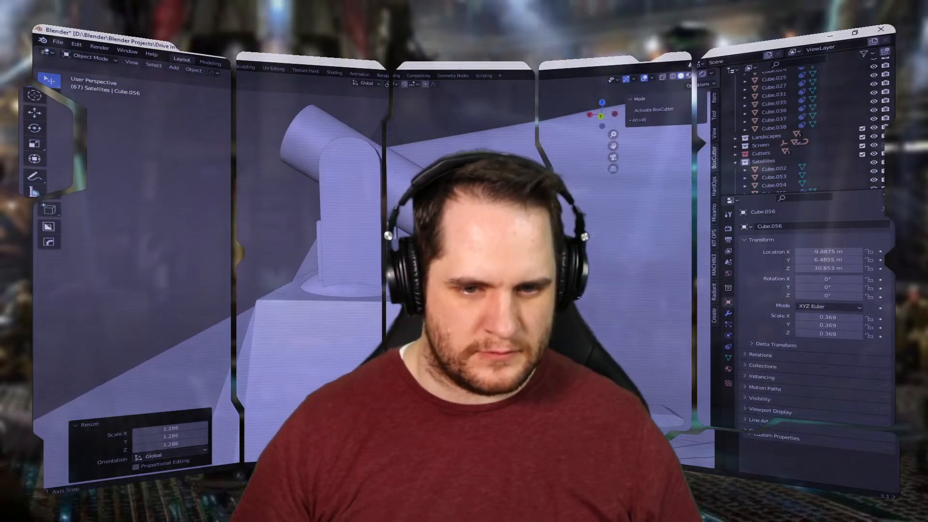
pyautogui.scroll(5, 416, 286)
pyautogui.scroll(-3, 416, 286)
# Stretch the small cube along Z to a scale of 9.182, forming a thin vertical bar
pyautogui.moveTo(426, 287); pyautogui.dragTo(333, 286, button='middle')
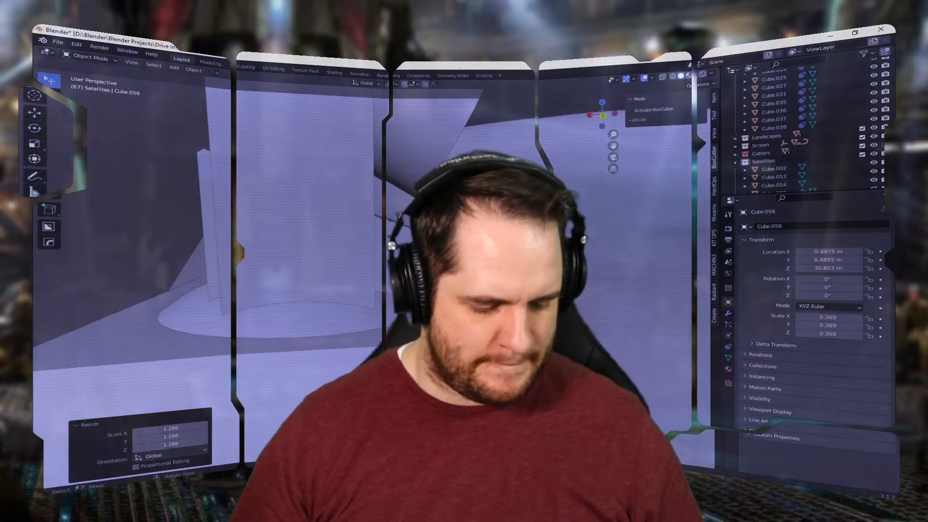
pyautogui.press('g')
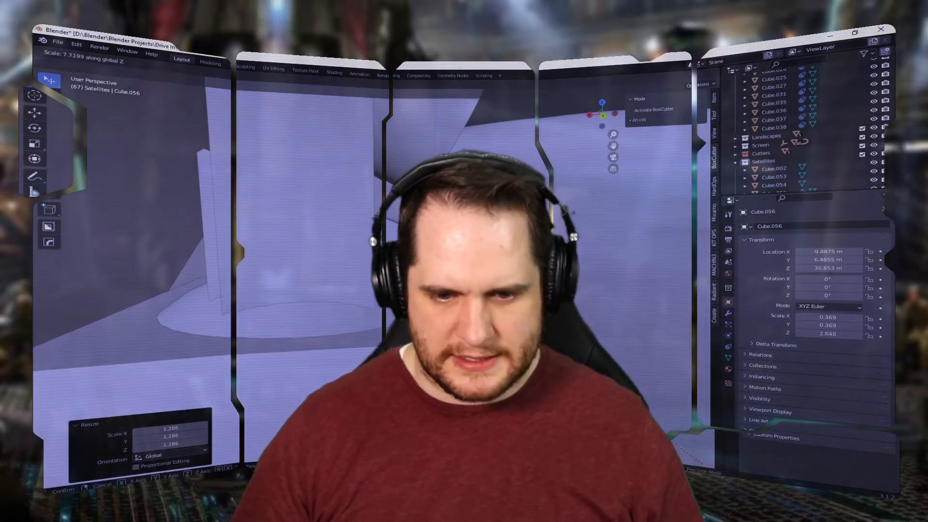
pyautogui.click(382, 290)
# Move the thin vertical bar 0.079165 m along X and raise it 5.4013 m along Z
pyautogui.moveTo(382, 290); pyautogui.dragTo(339, 299, button='middle')
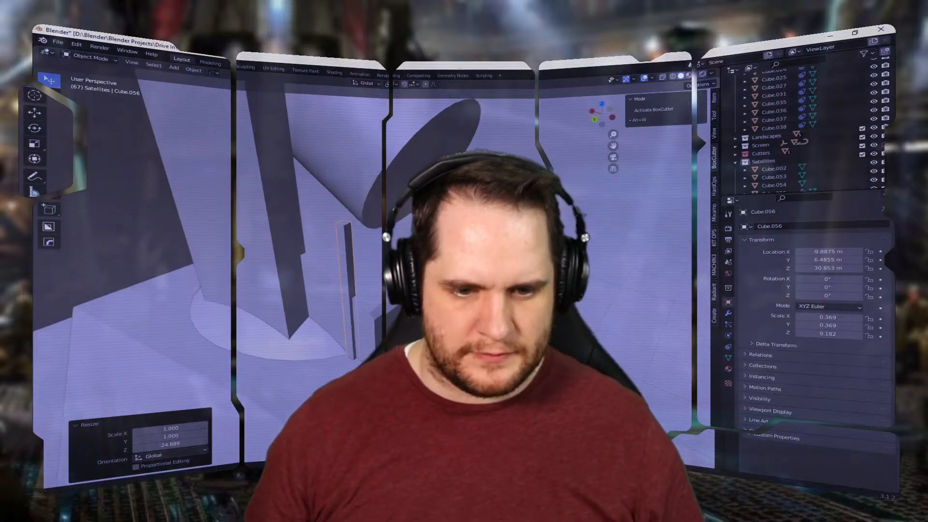
pyautogui.press('g')
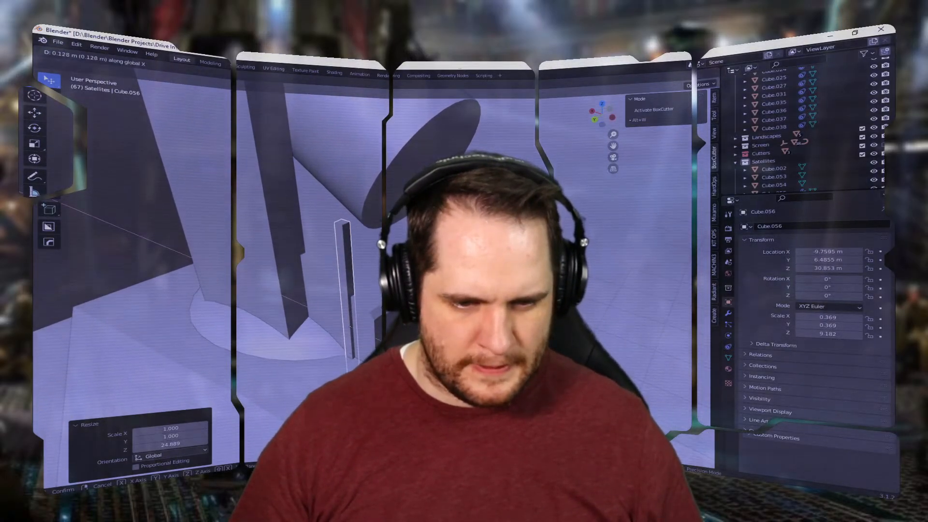
pyautogui.click(358, 300)
pyautogui.moveTo(358, 299); pyautogui.dragTo(310, 307, button='middle')
pyautogui.press('g')
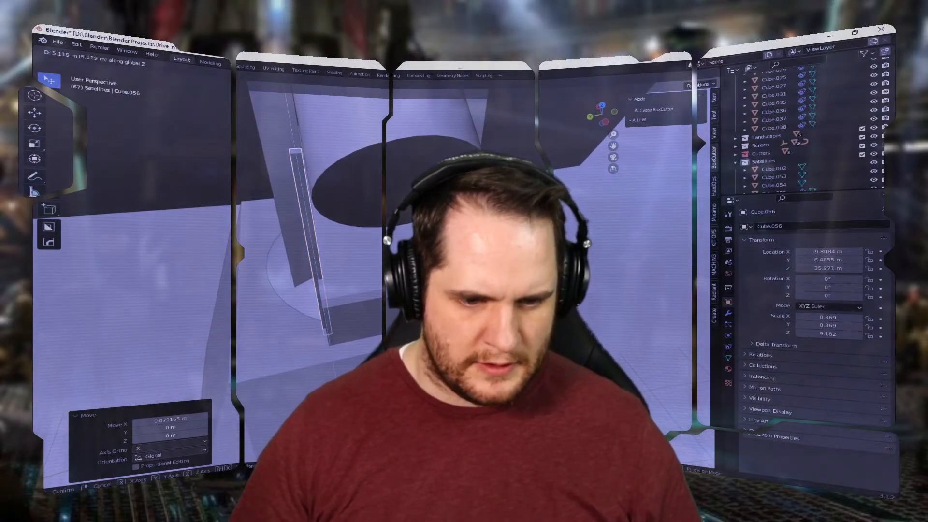
pyautogui.click(310, 270)
# Duplicate the thin vertical bar in place and set the copy's Y rotation to 60°
pyautogui.moveTo(310, 270); pyautogui.dragTo(406, 232, button='middle')
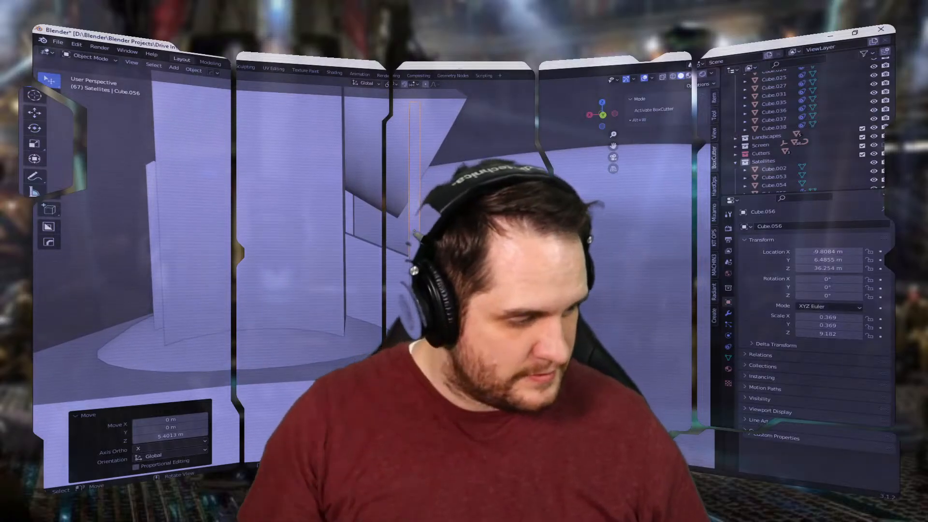
pyautogui.moveTo(407, 232); pyautogui.dragTo(369, 249, button='middle')
pyautogui.scroll(-3, 310, 276)
pyautogui.hotkey('shift', 'd')
pyautogui.press('Escape')
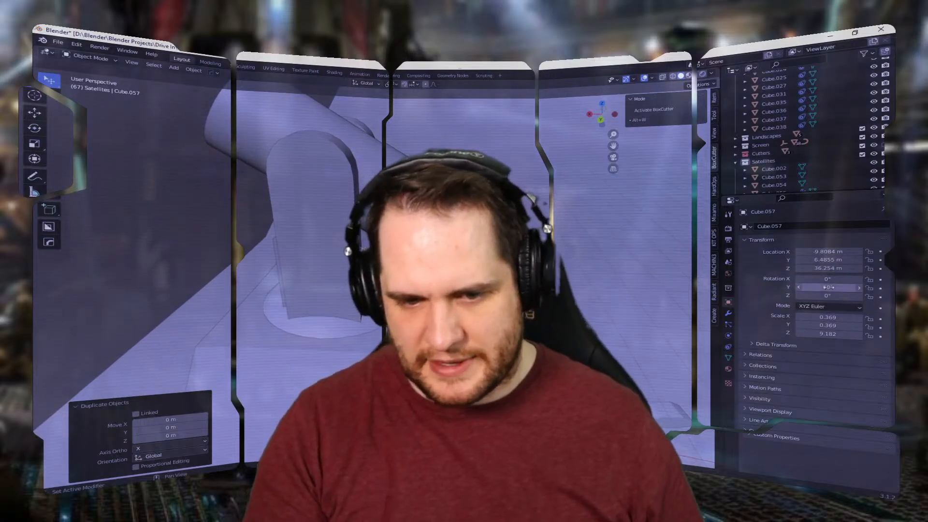
pyautogui.press('g')
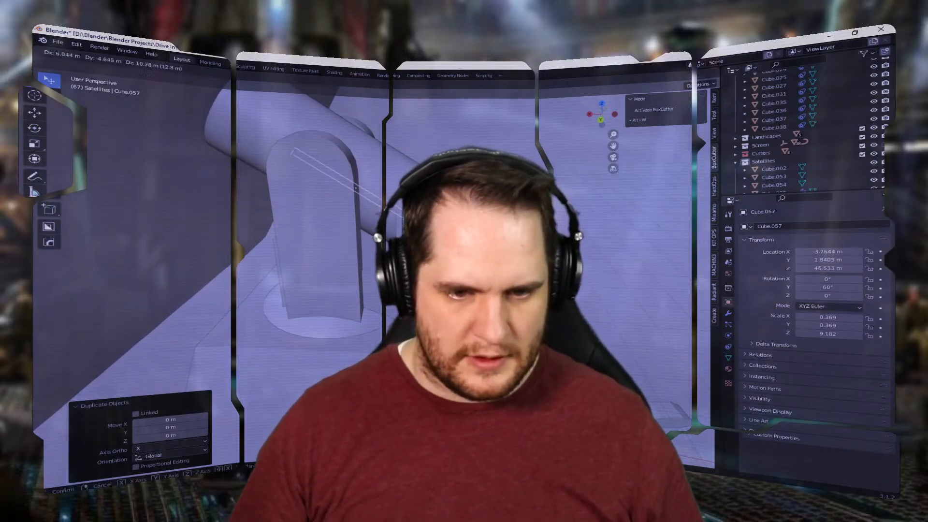
pyautogui.press('Escape')
# Raise the tilted bar along Z to 43.61 m
pyautogui.moveTo(416, 251); pyautogui.dragTo(329, 280, button='middle')
pyautogui.scroll(3, 307, 300)
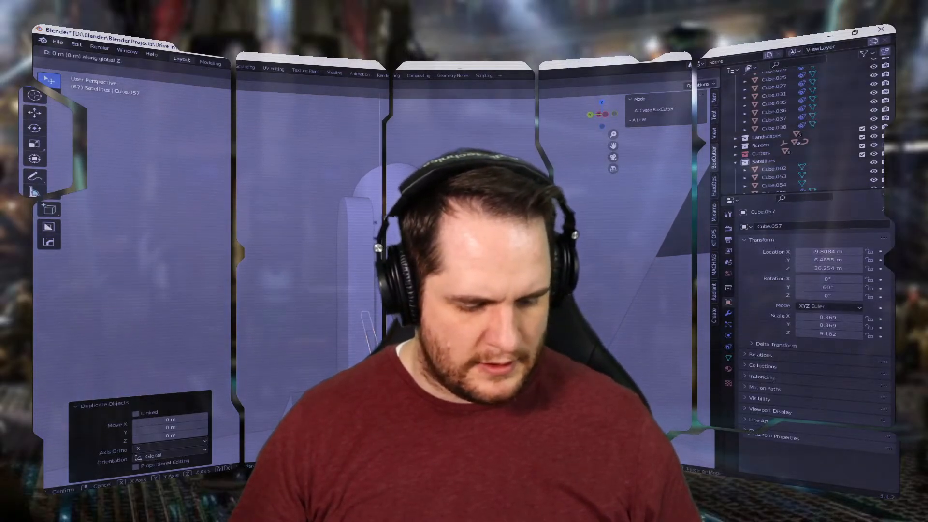
pyautogui.click(426, 242)
pyautogui.moveTo(426, 242); pyautogui.dragTo(421, 271, button='middle')
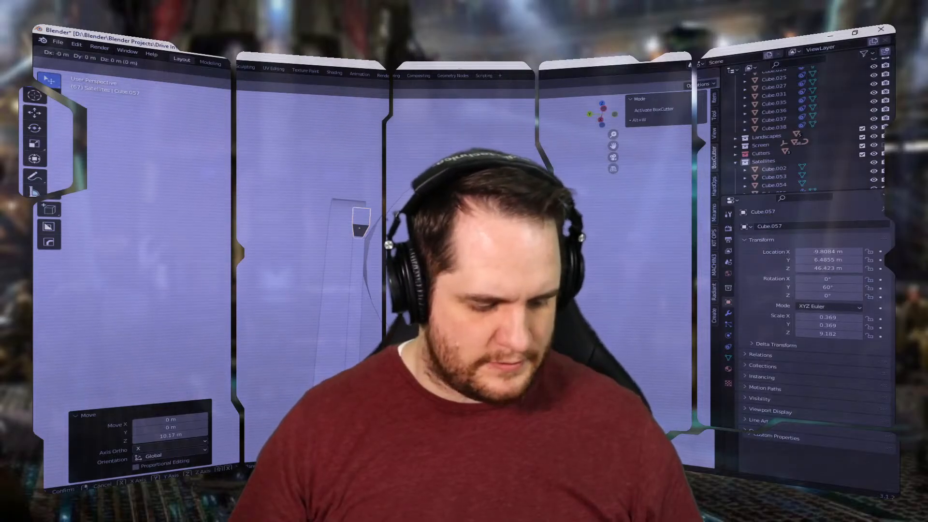
pyautogui.click(426, 270)
# Move the tilted bar to Y 5.9284 m and slide it 7.8065 m along its local Z axis
pyautogui.moveTo(425, 271); pyautogui.dragTo(445, 290, button='middle')
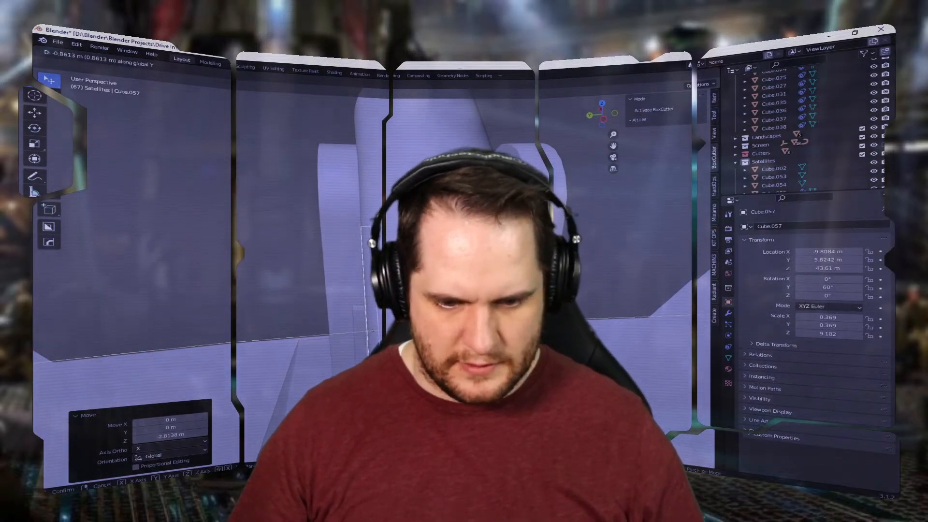
pyautogui.moveTo(368, 332); pyautogui.dragTo(456, 314, button='middle')
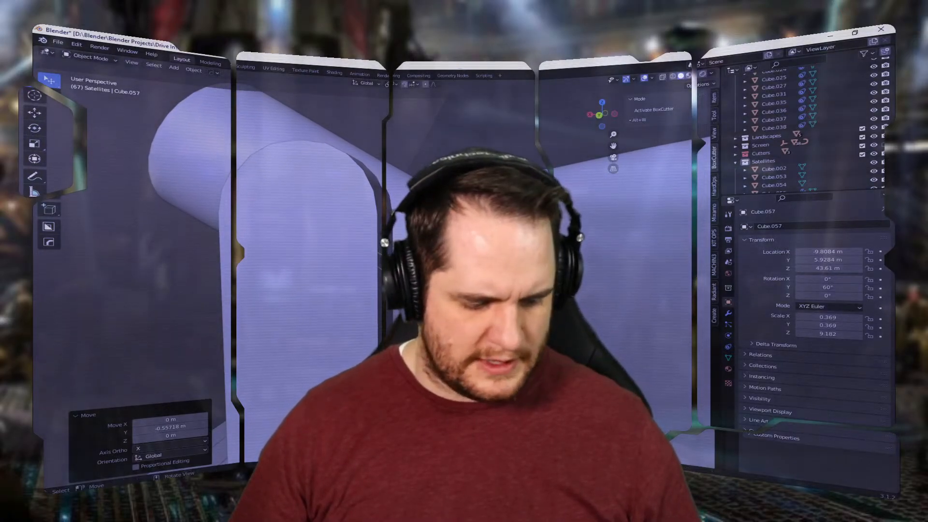
pyautogui.press('z')
pyautogui.press('z')
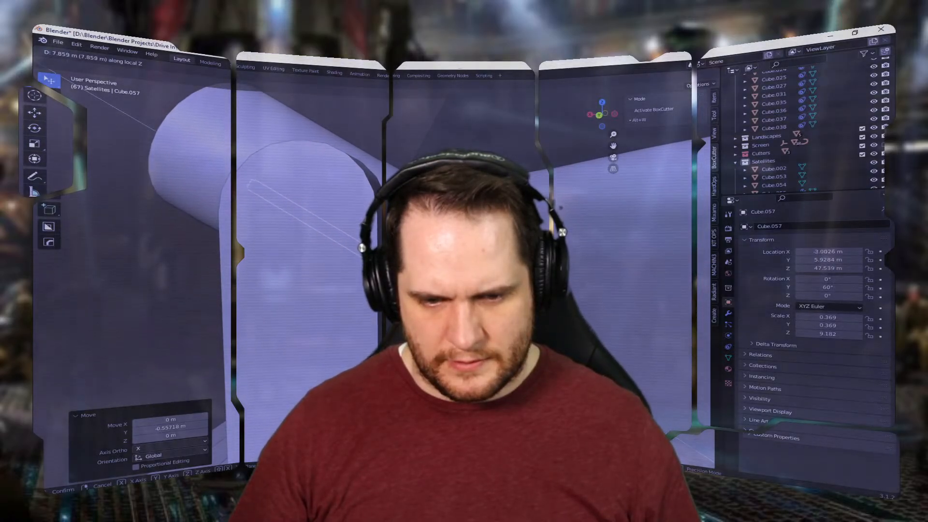
# Add a Mirror modifier to the tilted bar with the large cylinder as mirror object and adjust its mirror axis
pyautogui.moveTo(464, 242); pyautogui.dragTo(561, 242, button='middle')
pyautogui.click(728, 313)
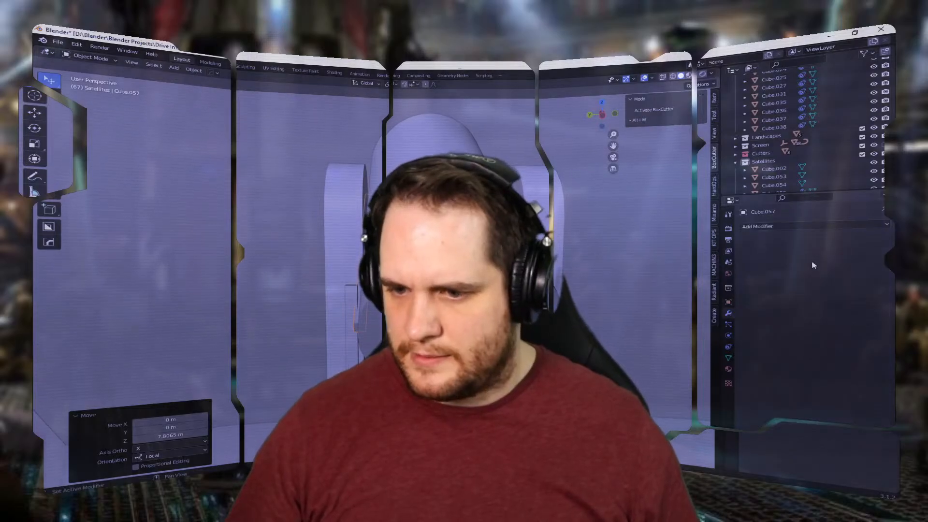
pyautogui.click(782, 227)
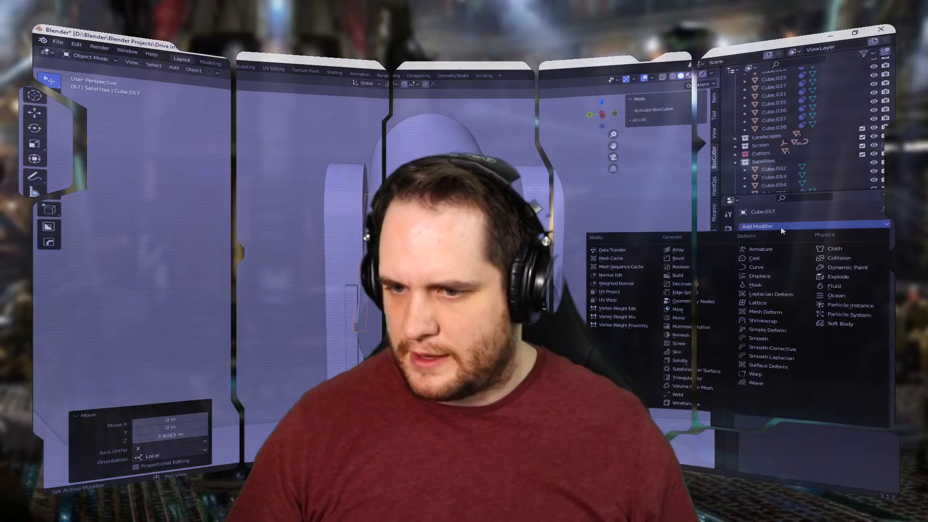
pyautogui.click(682, 318)
pyautogui.click(868, 280)
pyautogui.click(430, 136)
pyautogui.click(833, 252)
# Duplicate the thin vertical bar in place and set the new copy's Y rotation to 90°
pyautogui.moveTo(556, 290)
pyautogui.mouseDown(button='middle')
pyautogui.moveTo(622, 299)
pyautogui.moveTo(610, 333)
pyautogui.moveTo(569, 284)
pyautogui.mouseUp(button='middle')
pyautogui.click(483, 218)
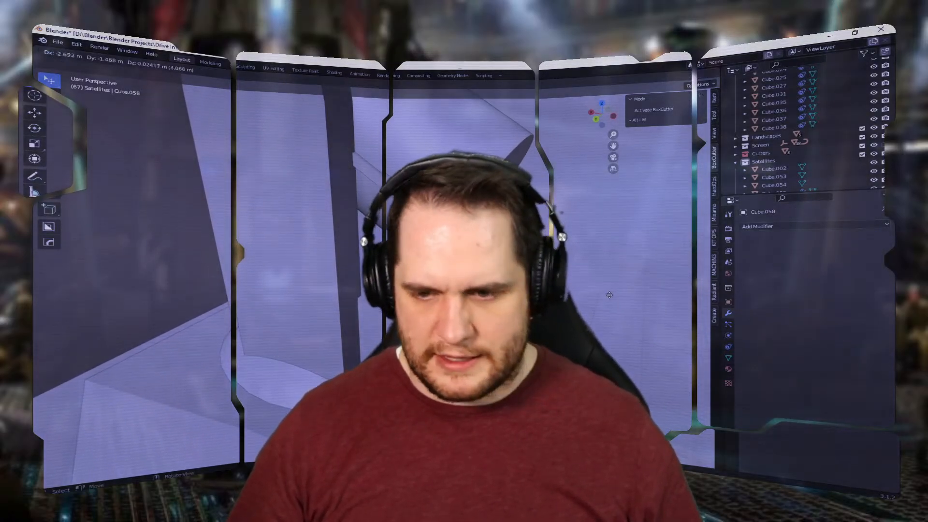
pyautogui.hotkey('shift', 'd')
pyautogui.press('Escape')
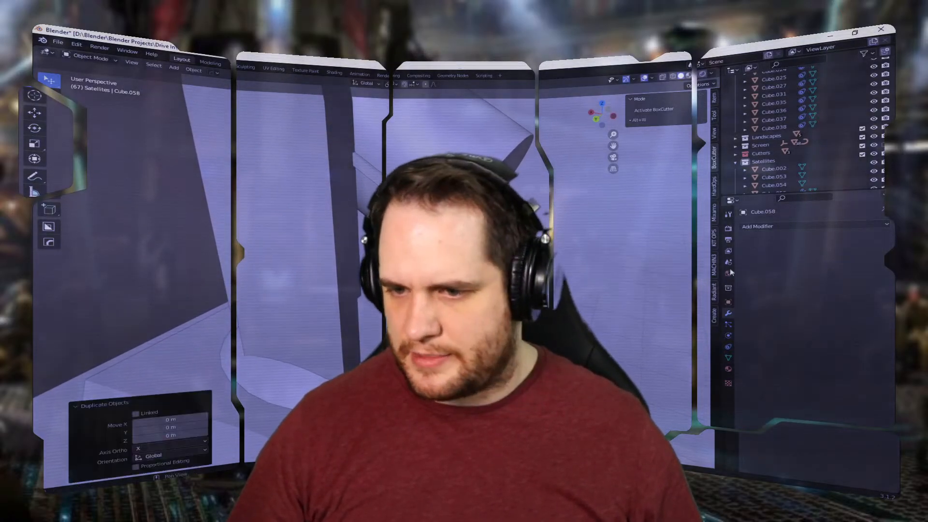
pyautogui.click(729, 303)
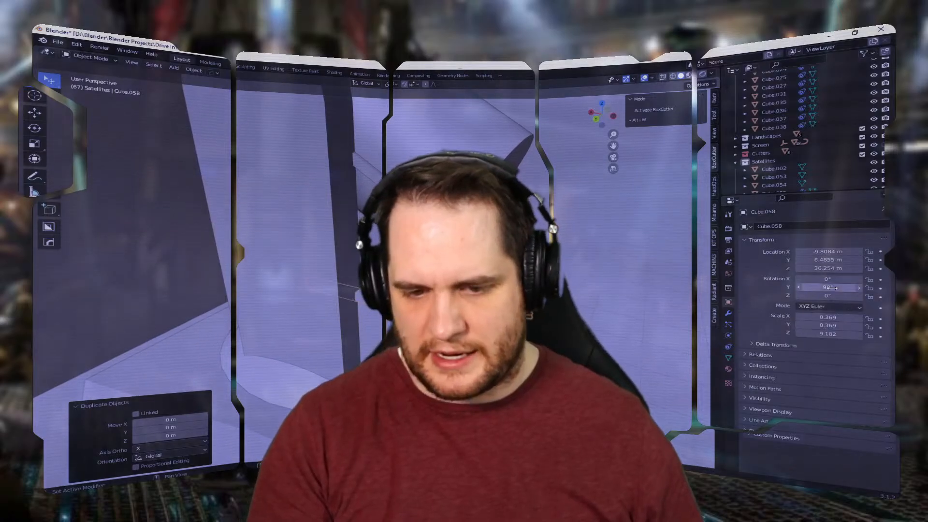
# Raise the horizontal bar 6.7806 m along Z and move it 5.3315 m along X across the support plate
pyautogui.moveTo(484, 290); pyautogui.dragTo(449, 290, button='middle')
pyautogui.press('g')
pyautogui.press('z')
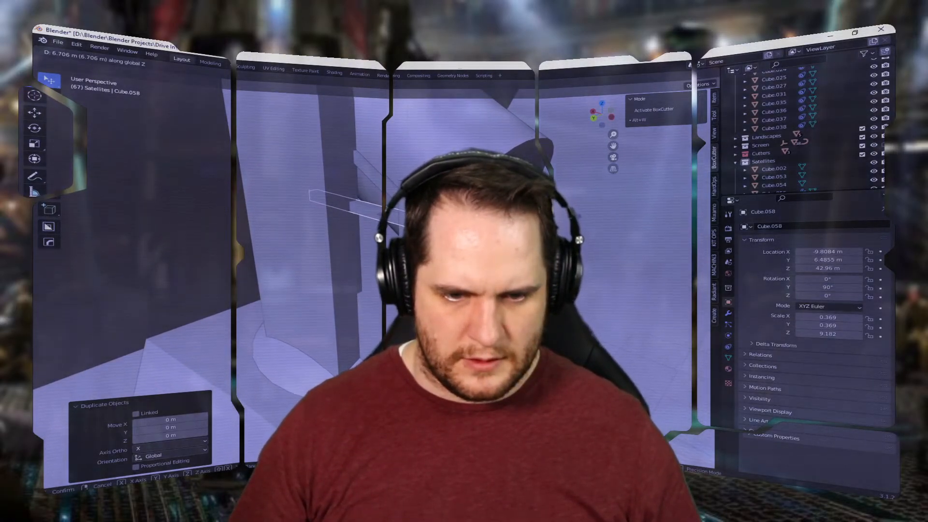
pyautogui.press('Return')
pyautogui.moveTo(570, 294); pyautogui.dragTo(624, 294, button='middle')
pyautogui.press('g')
pyautogui.press('y')
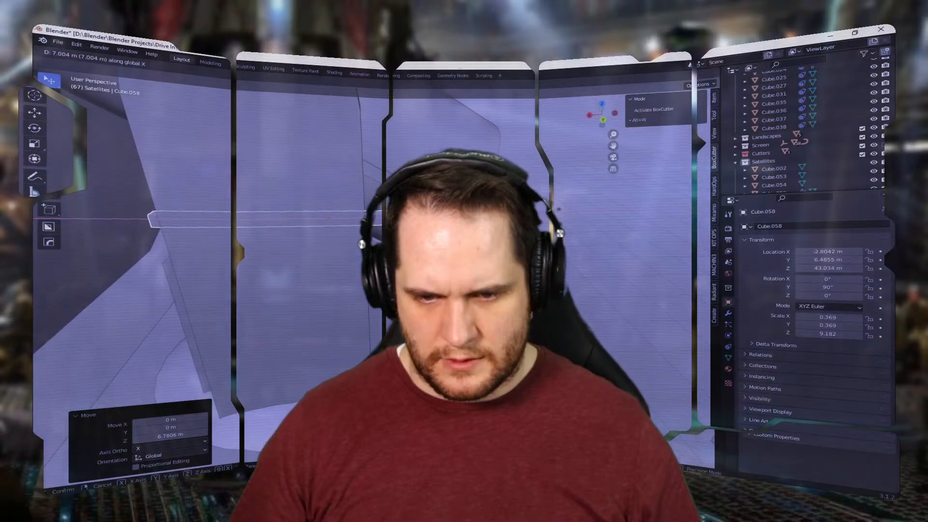
pyautogui.press('Return')
# Move the thin vertical bar beside the support plate -2.8144 m along the X axis
pyautogui.moveTo(465, 290); pyautogui.dragTo(553, 300, button='middle')
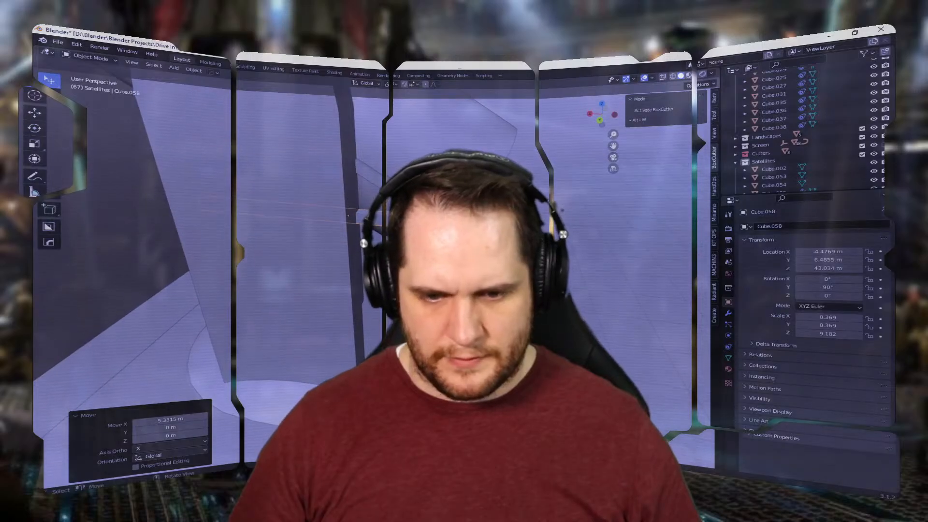
pyautogui.click(553, 299)
pyautogui.press('g')
pyautogui.press('y')
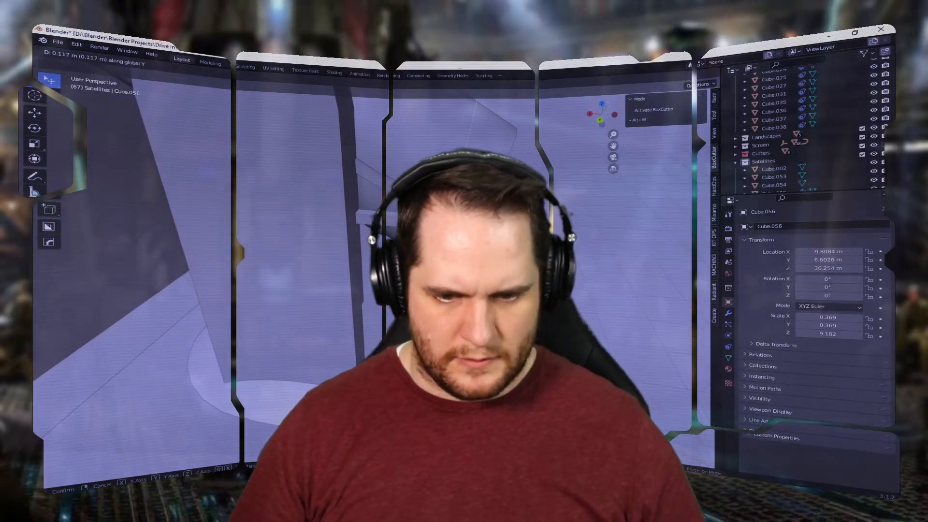
pyautogui.press('x')
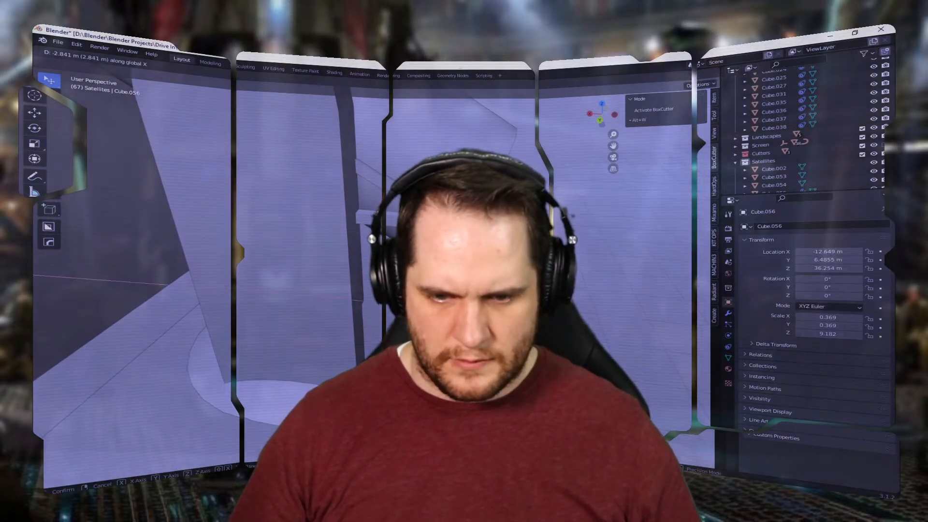
pyautogui.press('Return')
pyautogui.moveTo(553, 299); pyautogui.dragTo(672, 290, button='middle')
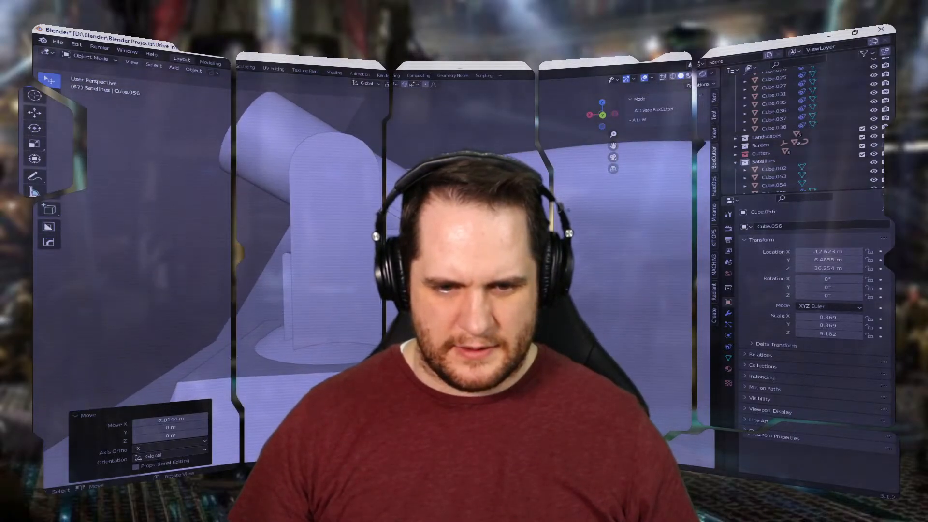
# Lower the horizontal bar across the support plate along the Z axis to a height of 39.519 m
pyautogui.hotkey('ctrl', 'z')
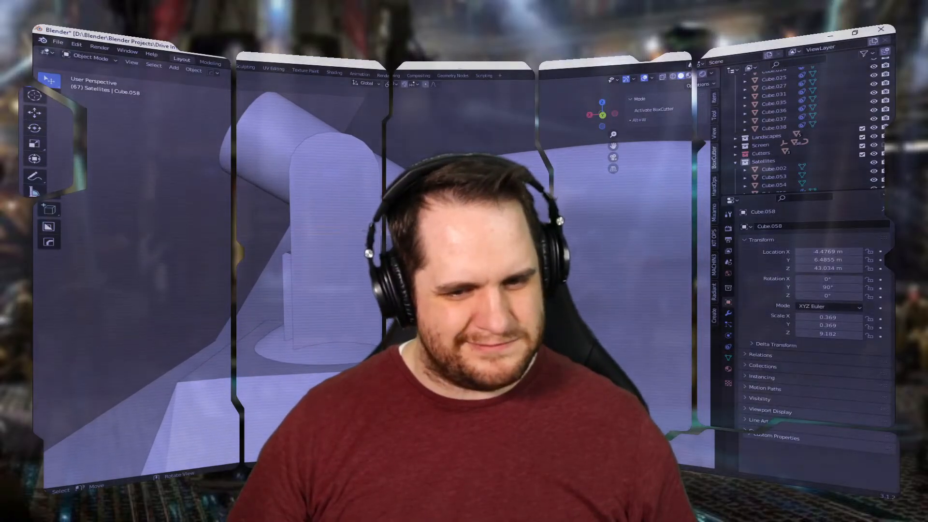
pyautogui.press('g')
pyautogui.press('z')
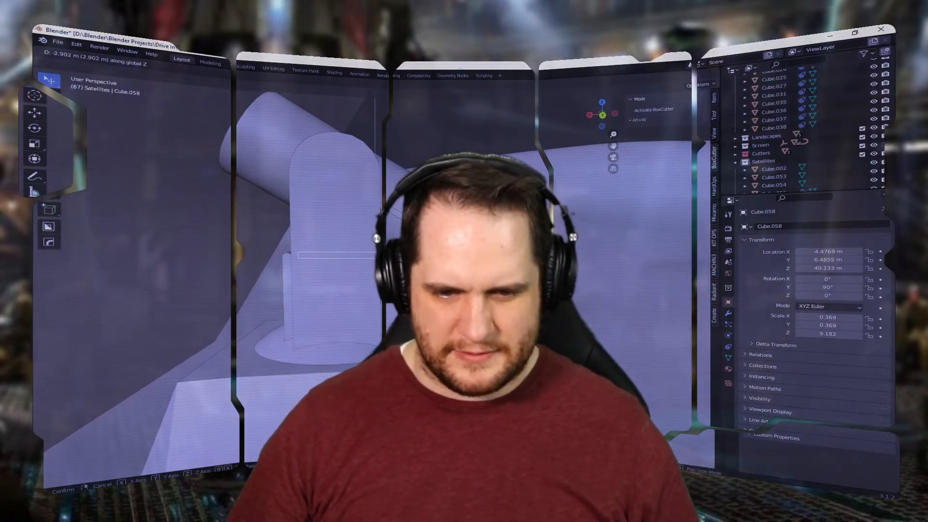
pyautogui.press('Return')
# Slide the tilted bar about -1.5 m along its local Z axis and deselect it
pyautogui.hotkey('ctrl', 'z')
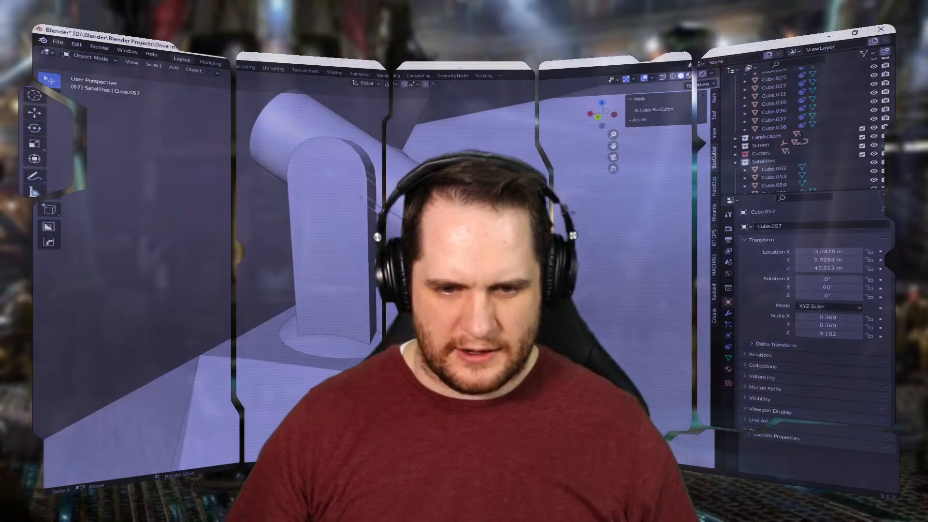
pyautogui.press('g')
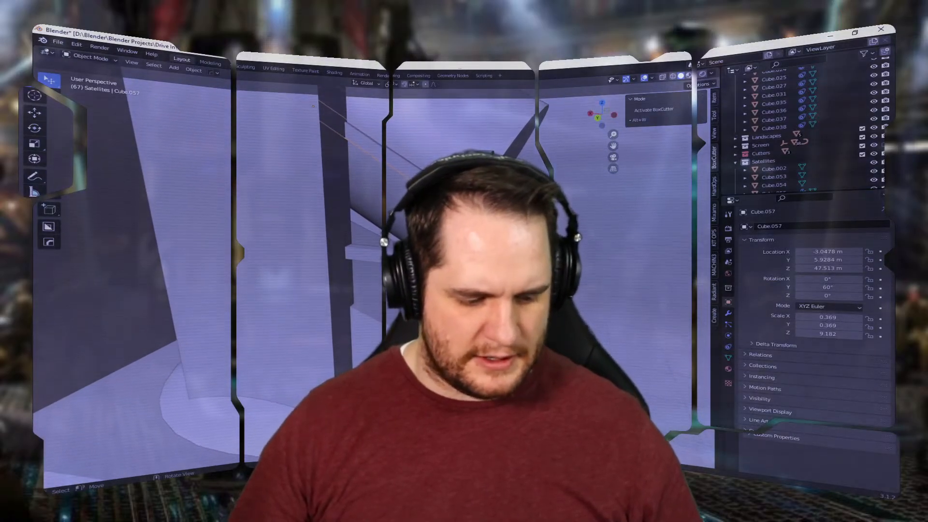
pyautogui.press('z')
pyautogui.press('z')
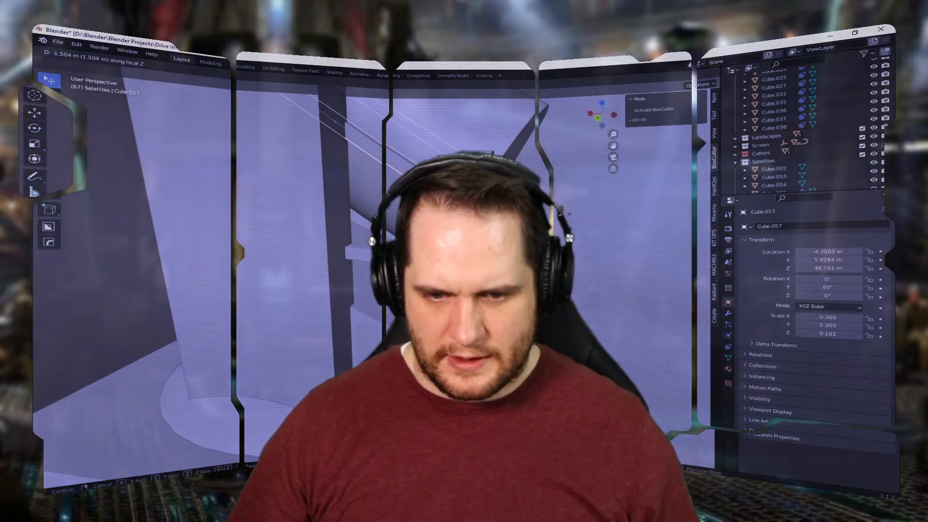
pyautogui.press('Return')
pyautogui.moveTo(582, 271); pyautogui.dragTo(581, 295, button='middle')
pyautogui.scroll(-4, 607, 258)
pyautogui.click(607, 259)
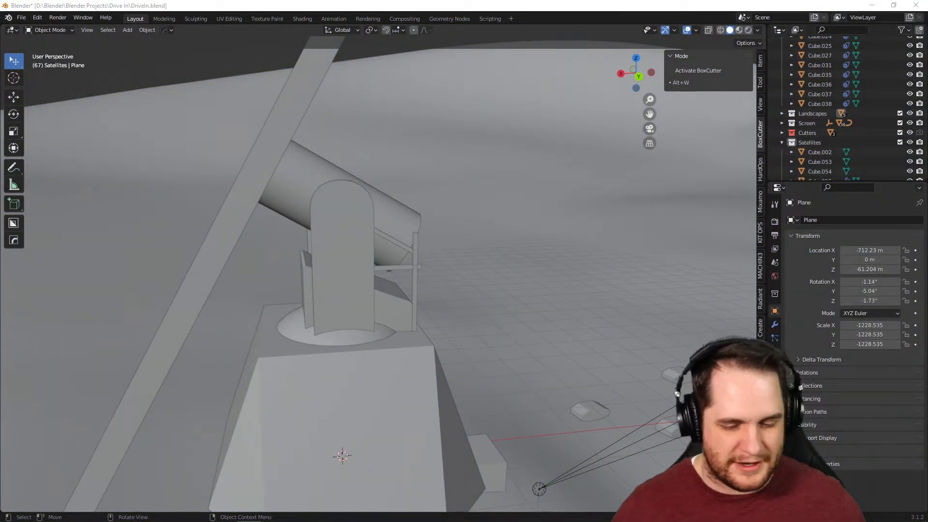
# Select the horizontal bar across the support plate and open the list of modifiers that can be added to it
pyautogui.moveTo(643, 333); pyautogui.dragTo(592, 328, button='middle')
pyautogui.scroll(4, 548, 349)
pyautogui.scroll(5, 589, 330)
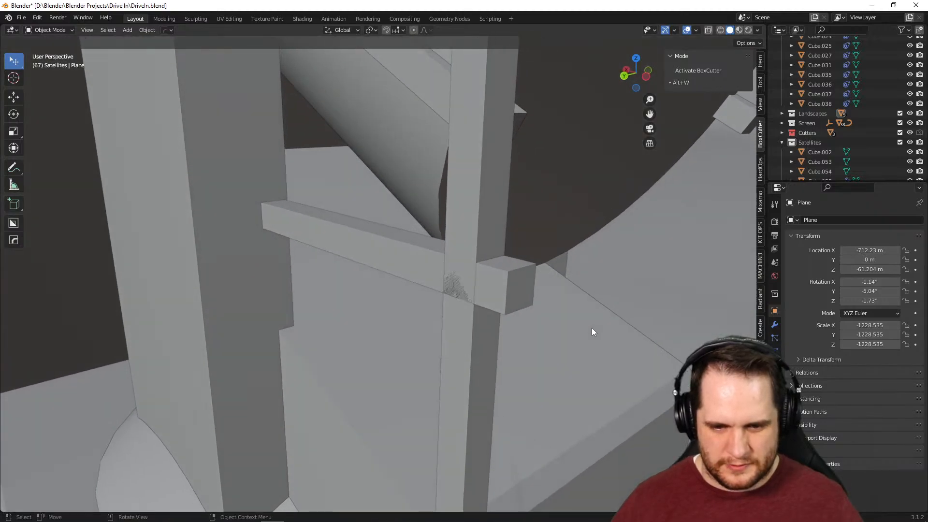
pyautogui.click(390, 260)
pyautogui.moveTo(608, 292); pyautogui.dragTo(559, 327, button='middle')
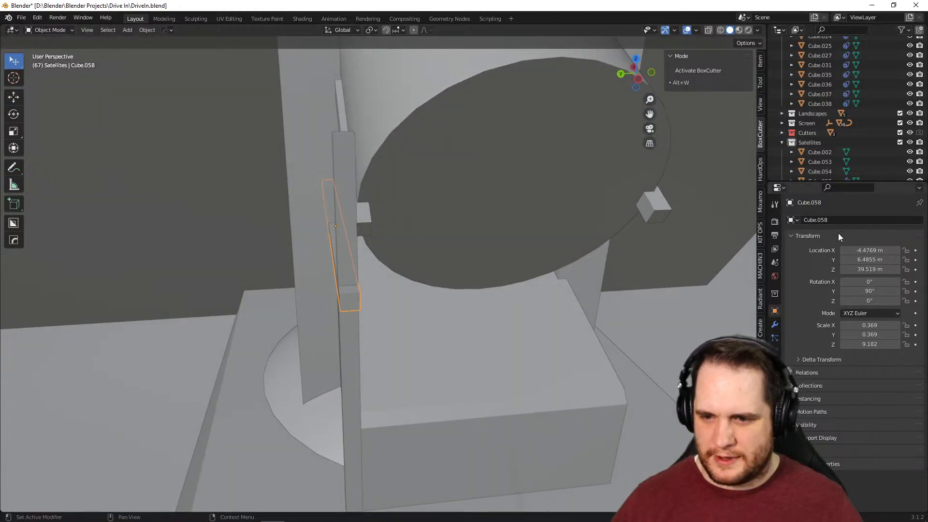
pyautogui.click(775, 324)
pyautogui.click(814, 220)
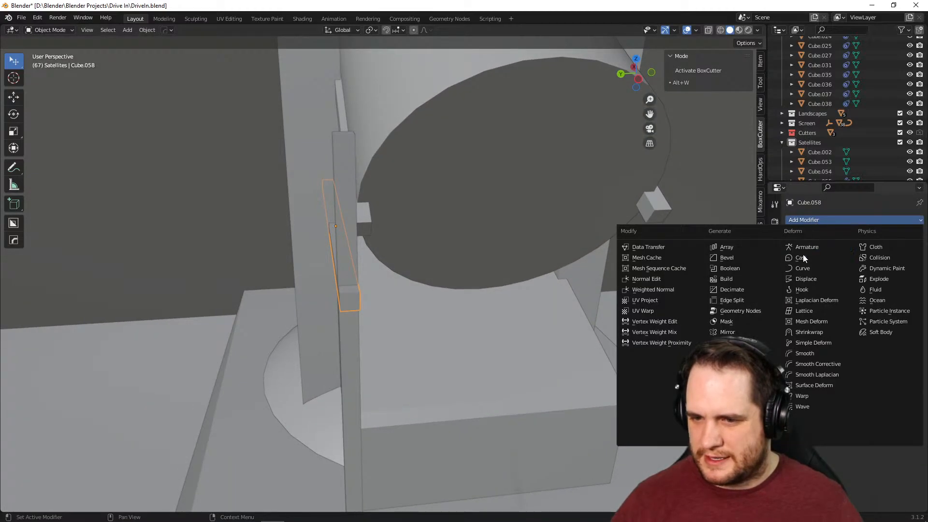
# Add a Mirror modifier to the selected lower side rail, using the Cylinder as mirror object on the Y axis only
pyautogui.click(747, 332)
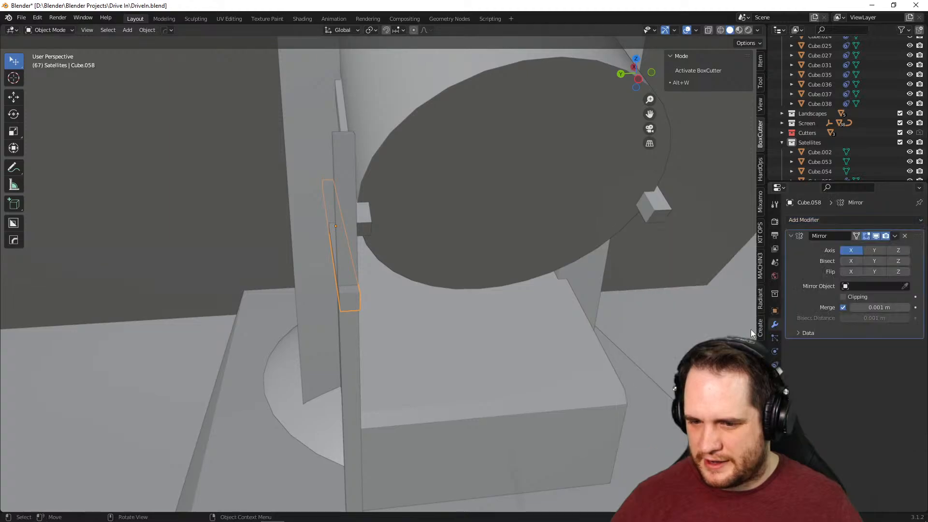
pyautogui.click(730, 204)
pyautogui.click(876, 250)
pyautogui.moveTo(573, 274); pyautogui.dragTo(491, 307, button='middle')
pyautogui.click(851, 250)
# Shift the mirrored side rail about 0.025 m along the Y axis against the upright post
pyautogui.scroll(4, 567, 279)
pyautogui.scroll(3, 505, 304)
pyautogui.press('g')
pyautogui.press('x')
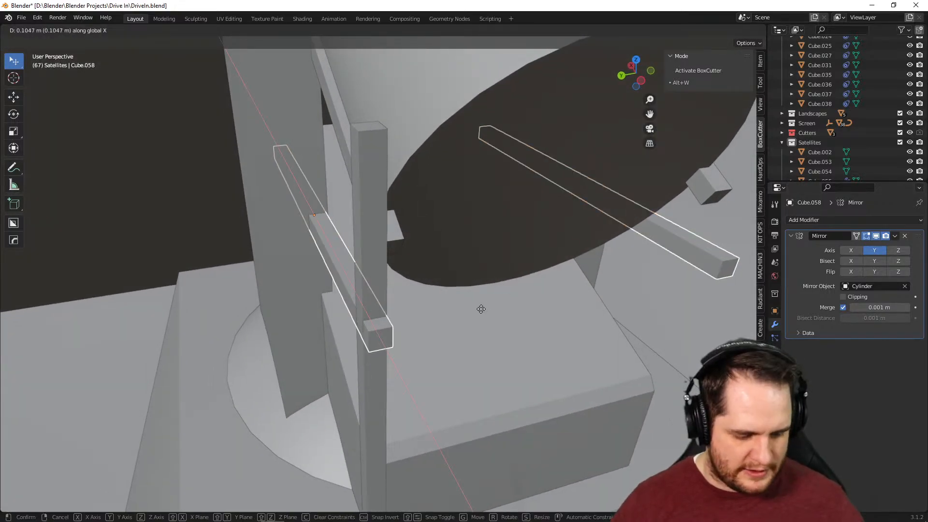
pyautogui.press('y')
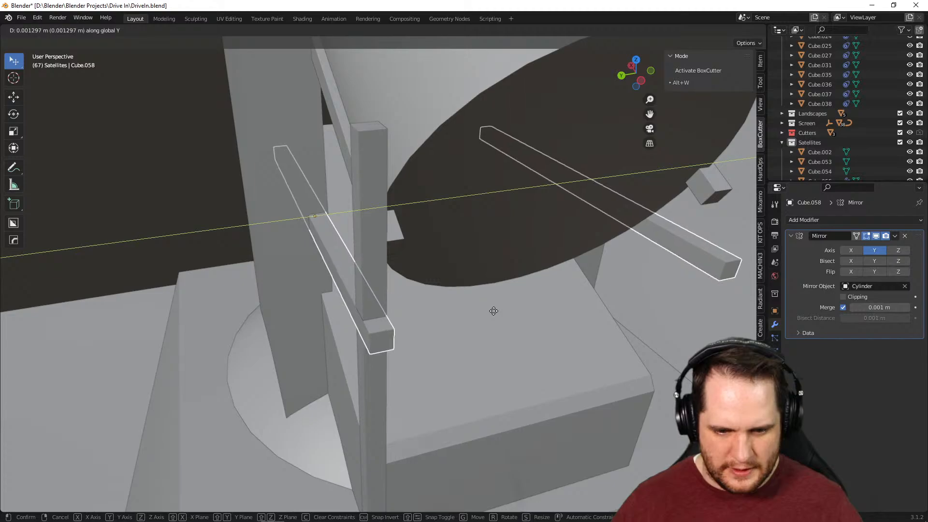
pyautogui.click(493, 312)
pyautogui.moveTo(467, 333)
pyautogui.mouseDown(button='middle')
pyautogui.moveTo(532, 309)
pyautogui.moveTo(451, 327)
pyautogui.moveTo(456, 333)
pyautogui.mouseUp(button='middle')
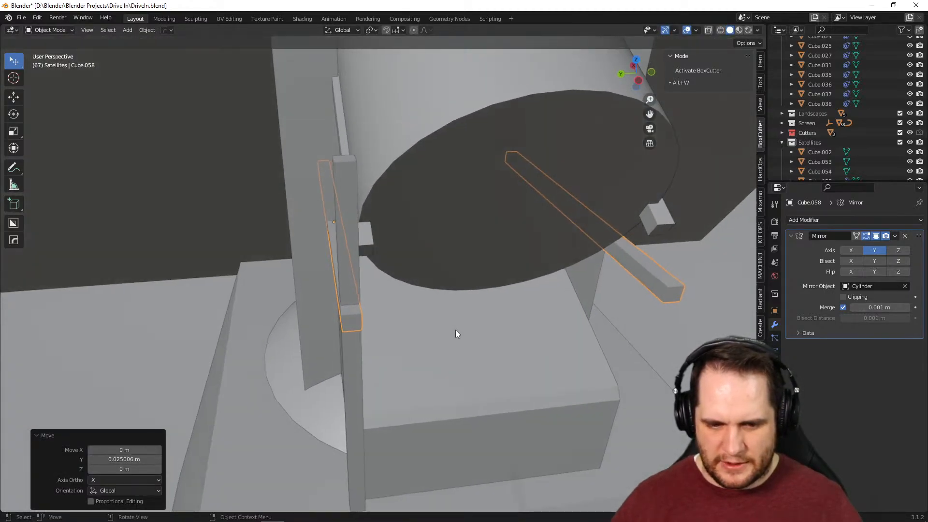
# Mirror the vertical post across the Cylinder on the Y axis only with a Mirror modifier
pyautogui.click(350, 384)
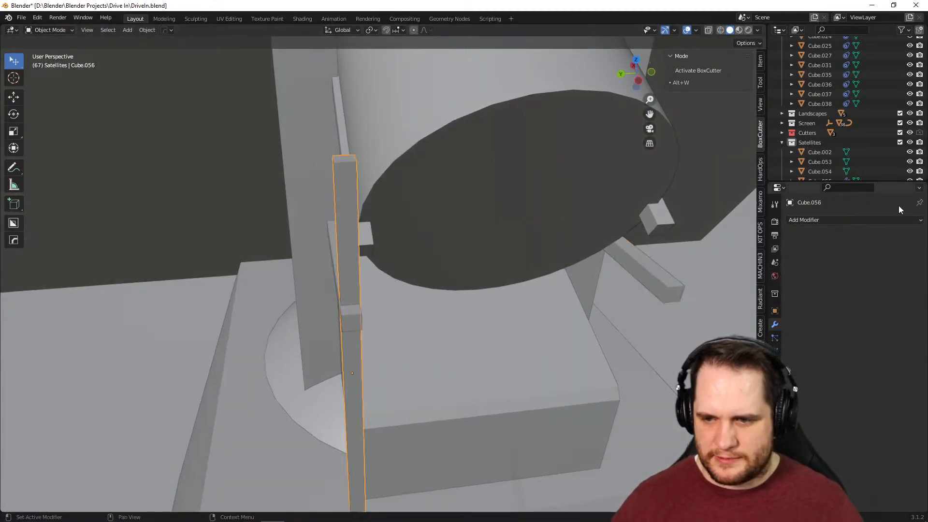
pyautogui.click(865, 221)
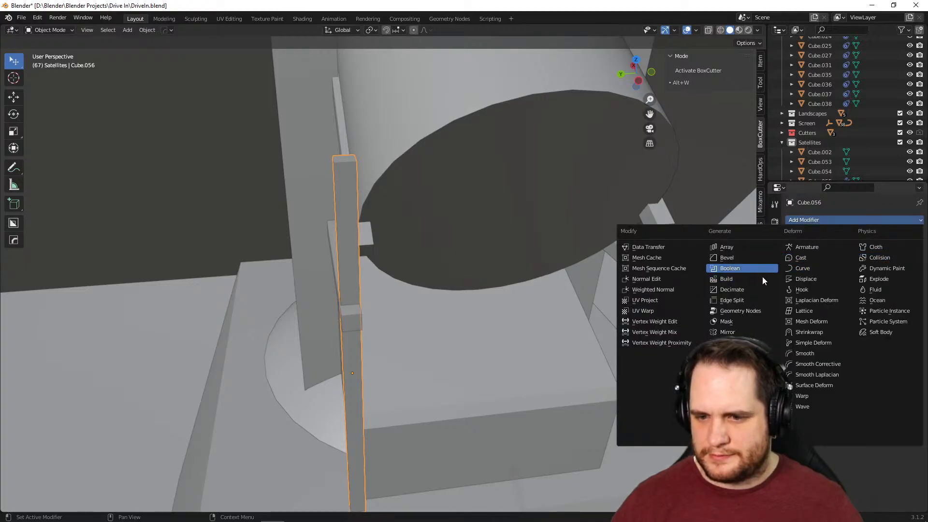
pyautogui.click(761, 333)
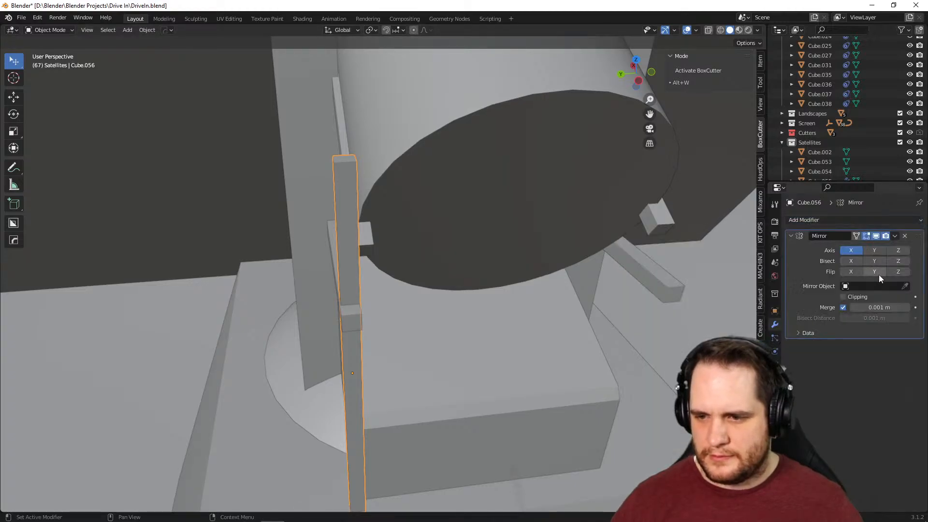
pyautogui.click(553, 195)
pyautogui.click(874, 251)
pyautogui.click(852, 250)
pyautogui.moveTo(653, 280); pyautogui.dragTo(585, 293, button='middle')
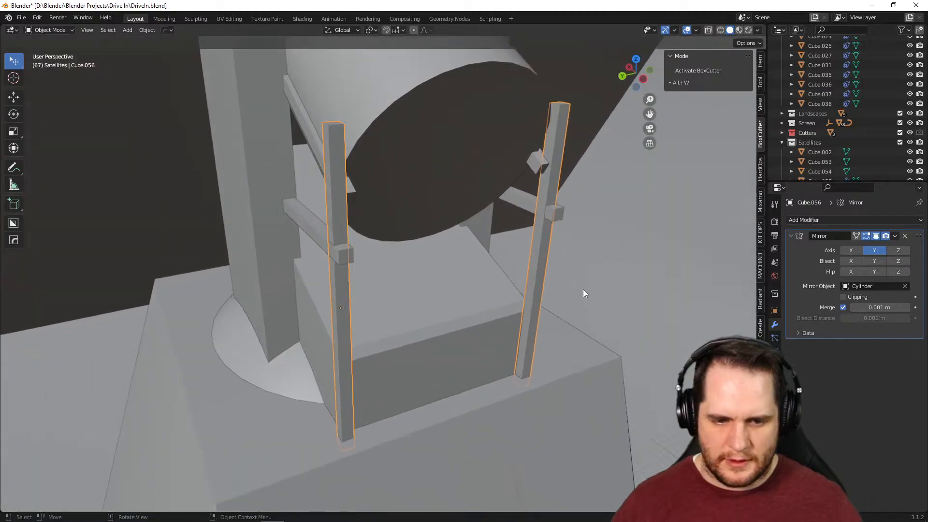
# Duplicate the mirrored vertical posts in place
pyautogui.click(347, 327)
pyautogui.click(346, 338)
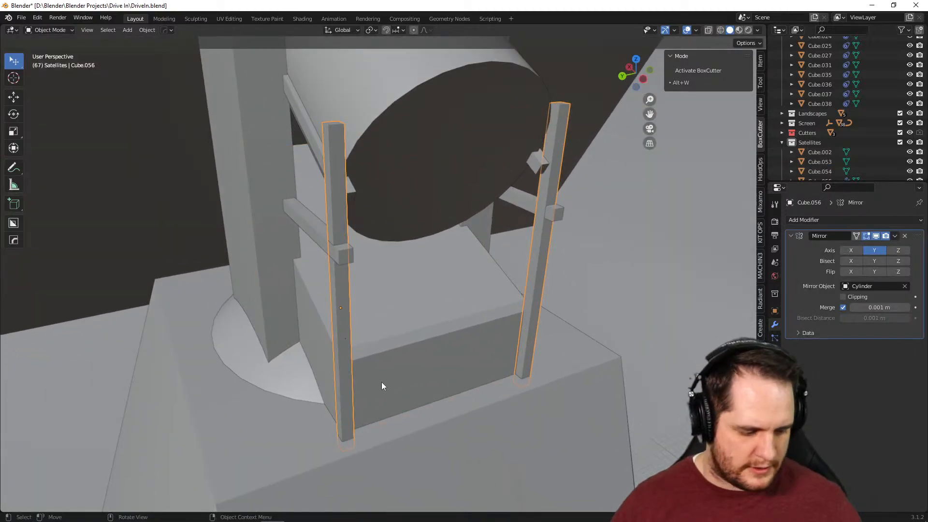
pyautogui.hotkey('shift', 'd')
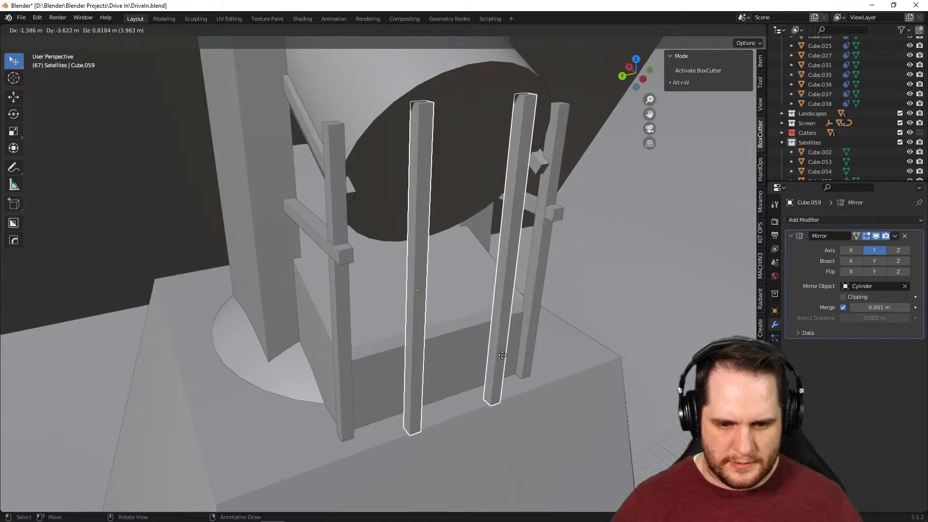
pyautogui.rightClick(502, 356)
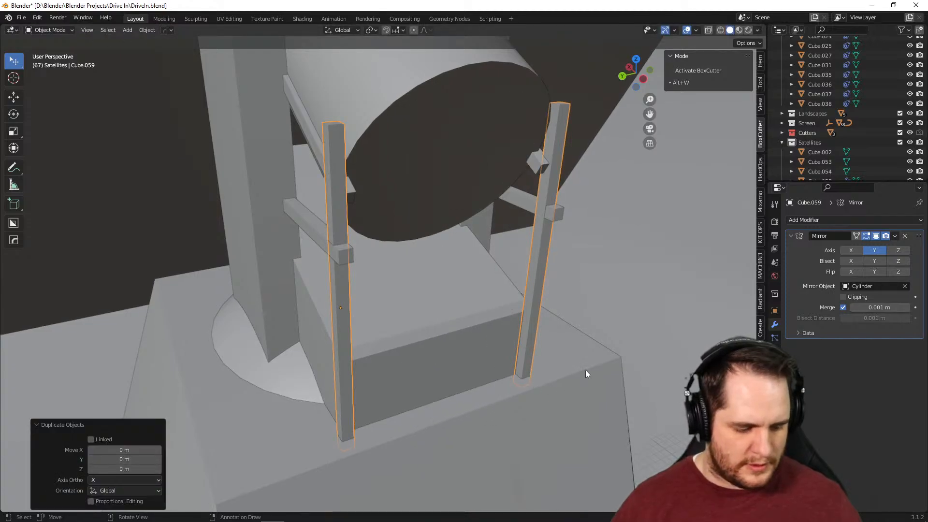
# Move the duplicated posts about -4.28 m along the Y axis, in between the original posts
pyautogui.moveTo(585, 370); pyautogui.dragTo(553, 381, button='middle')
pyautogui.press('g')
pyautogui.press('z')
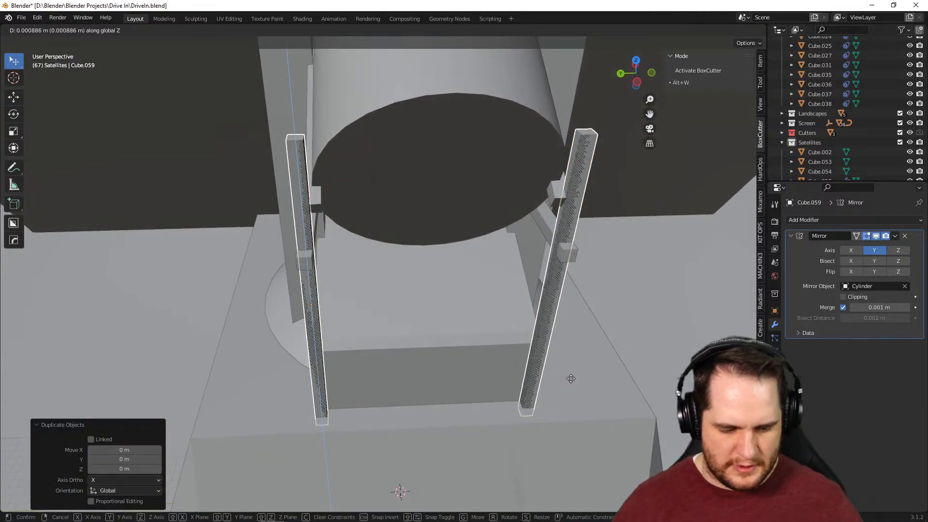
pyautogui.press('x')
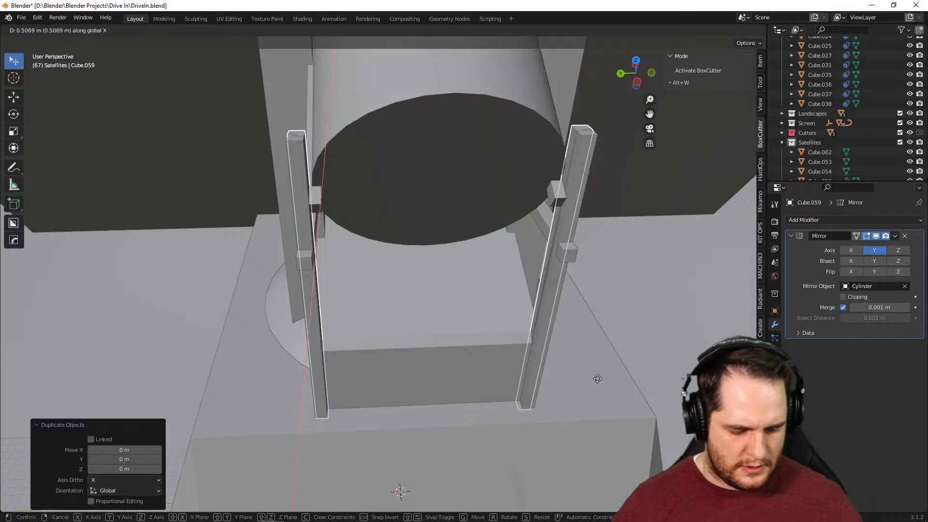
pyautogui.press('y')
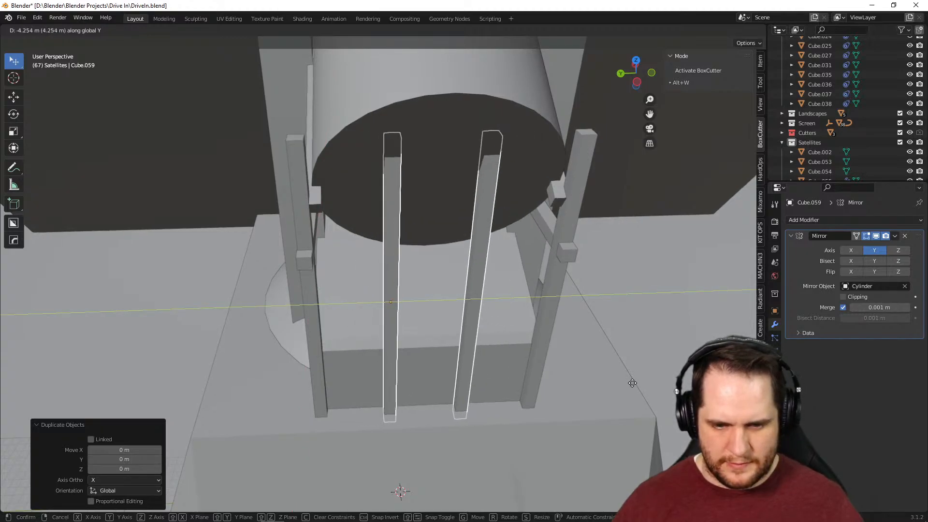
pyautogui.click(548, 375)
pyautogui.moveTo(547, 375); pyautogui.dragTo(486, 326, button='middle')
pyautogui.scroll(4, 609, 335)
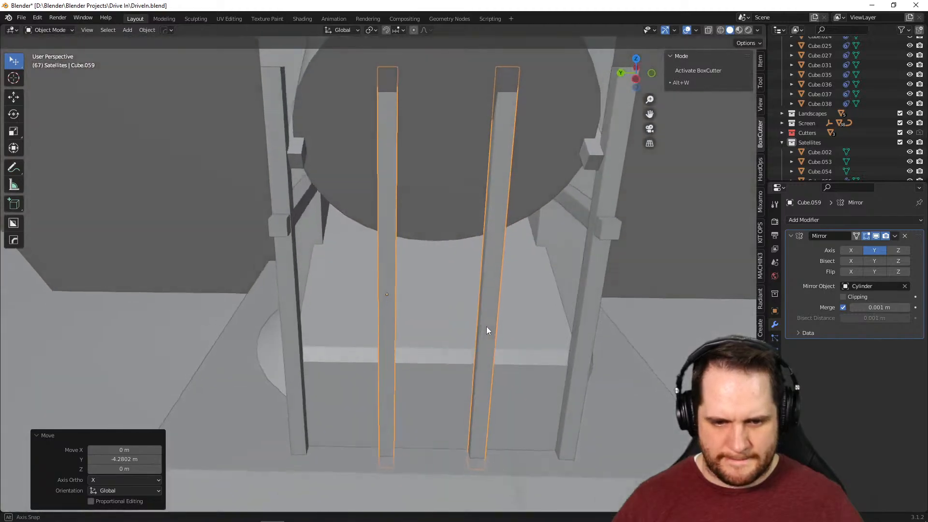
# Remove the Mirror modifier from the duplicated post and set its X rotation to 90° so it lies horizontally
pyautogui.click(905, 236)
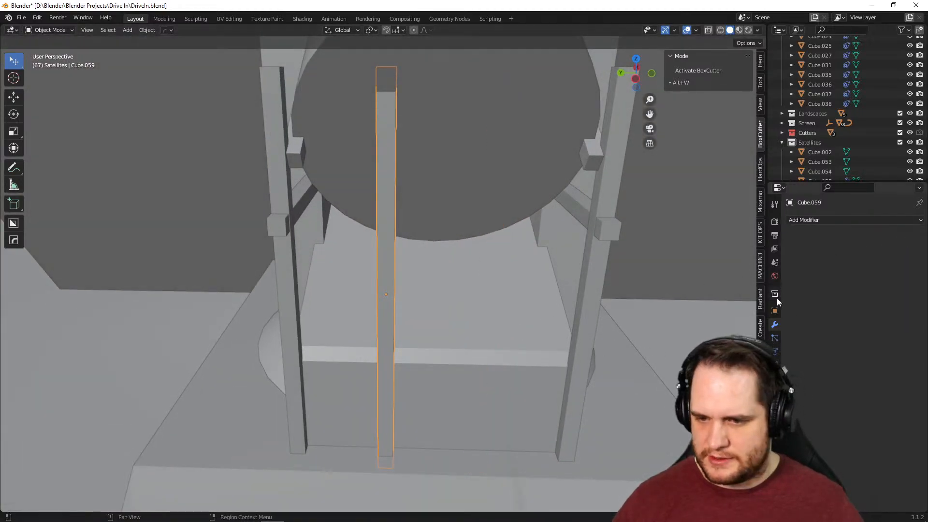
pyautogui.click(775, 311)
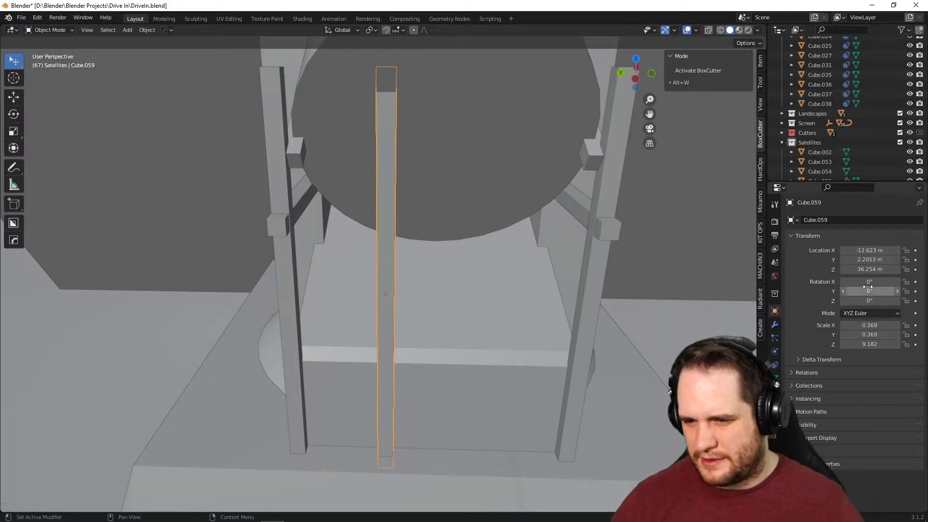
pyautogui.write('90')
pyautogui.press('Return')
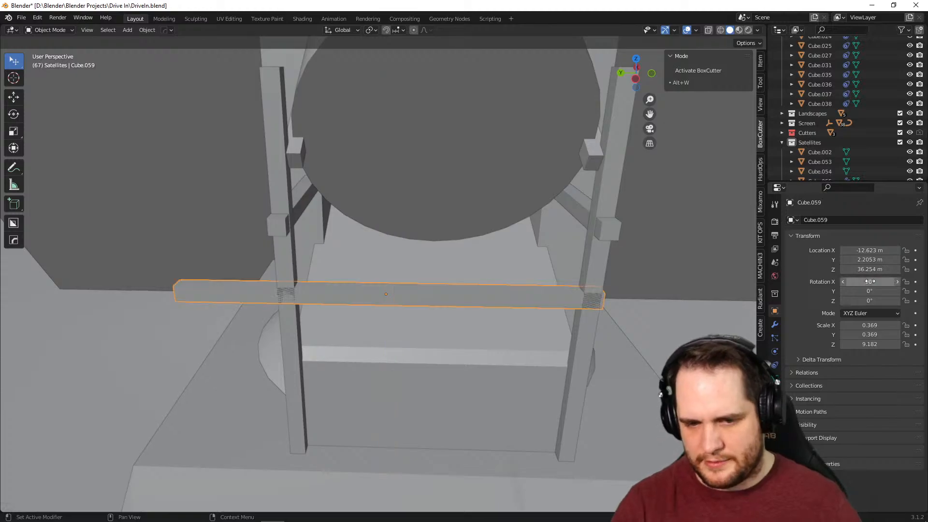
# Snap the horizontal bar to the 3D cursor and raise it about 39.76 m along the Z axis
pyautogui.rightClick(454, 296)
pyautogui.moveTo(451, 297)
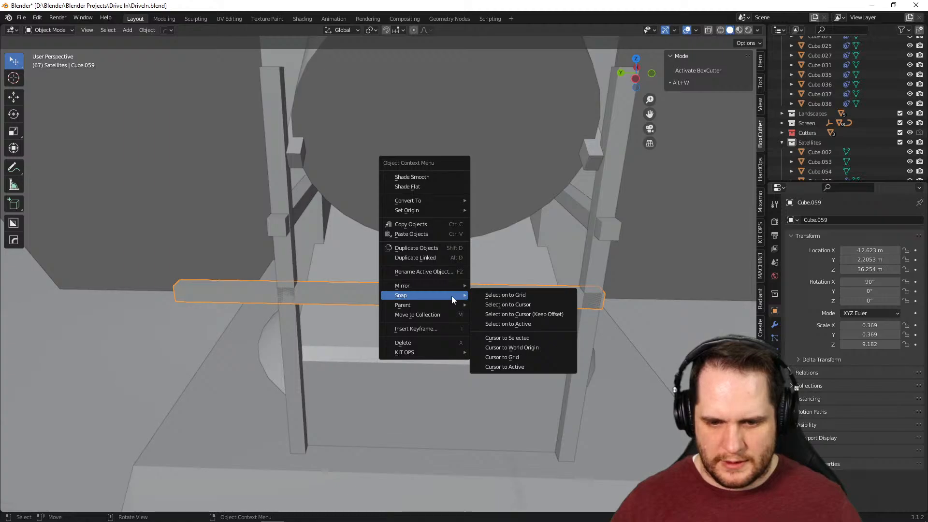
pyautogui.click(509, 304)
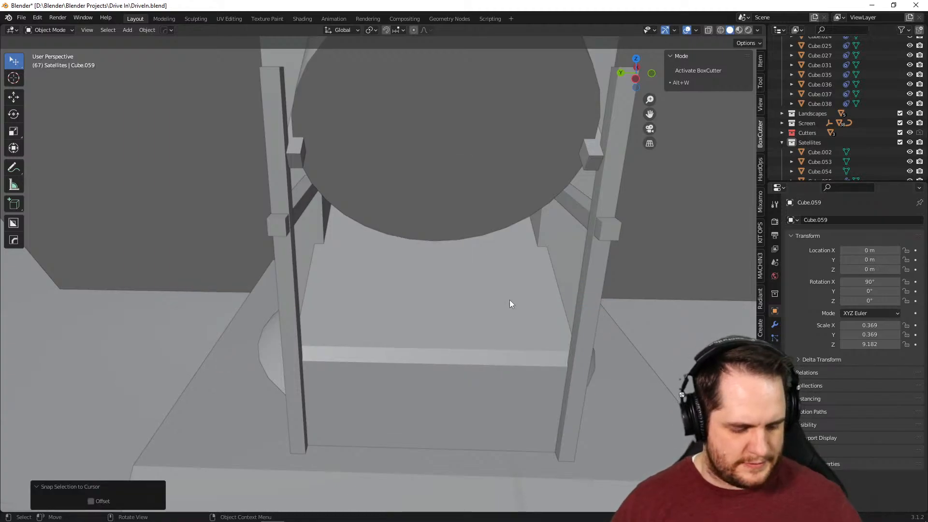
pyautogui.press('g')
pyautogui.press('z')
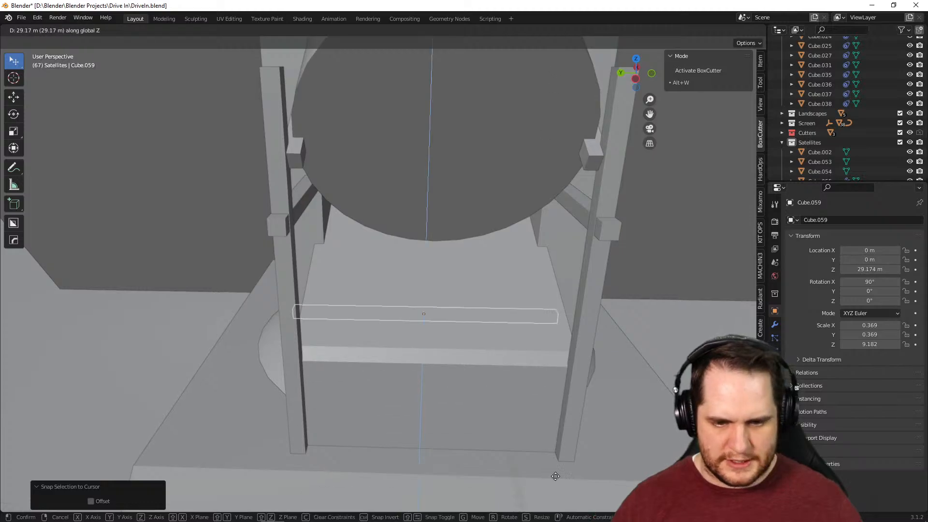
pyautogui.click(558, 332)
pyautogui.moveTo(558, 331); pyautogui.dragTo(605, 387, button='middle')
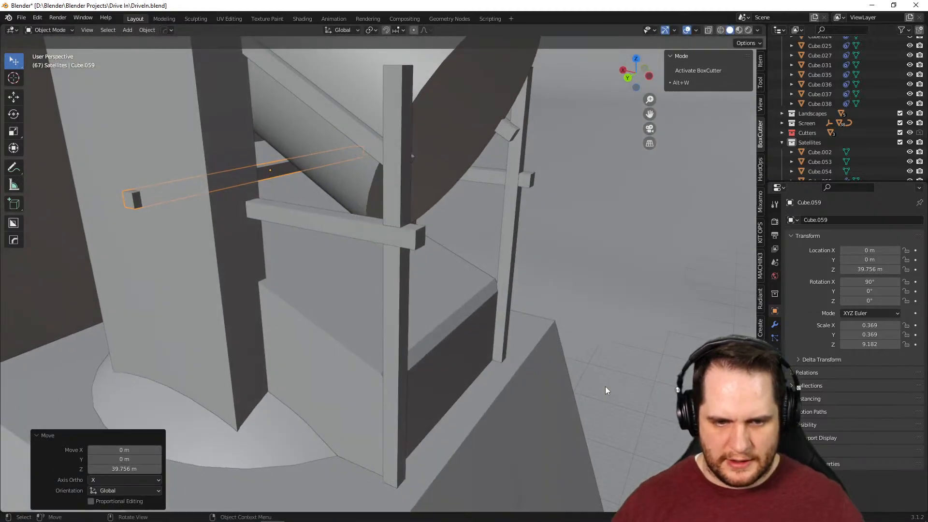
# Move the horizontal bar about -12.9 m along the X axis to the two vertical posts
pyautogui.press('g')
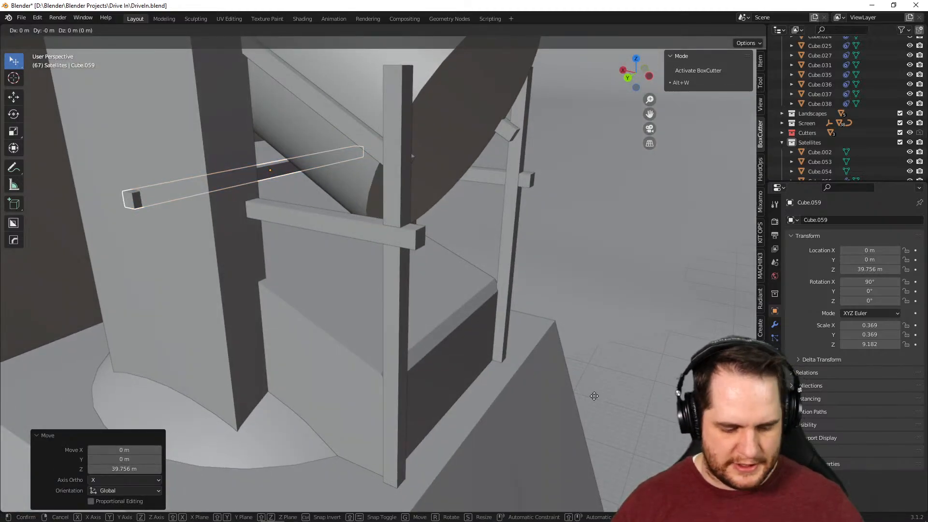
pyautogui.press('x')
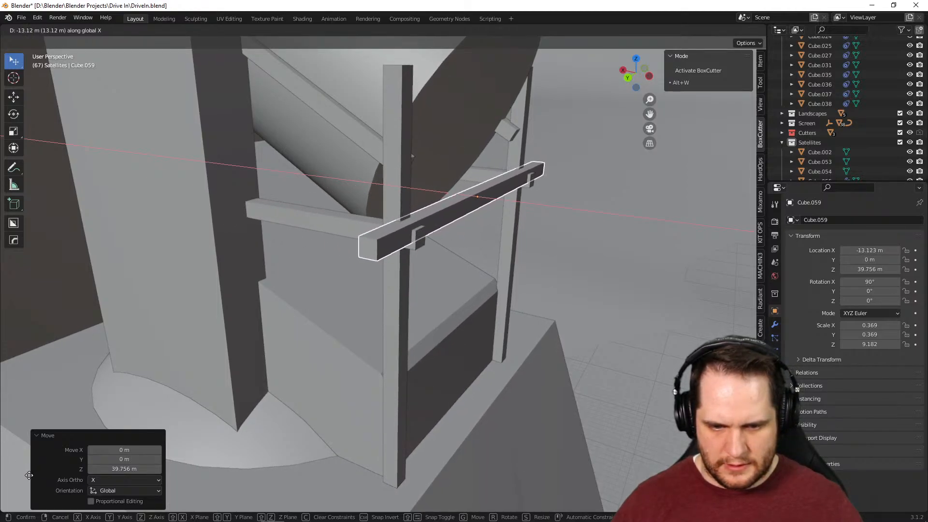
pyautogui.moveTo(404, 437); pyautogui.dragTo(430, 436, button='middle')
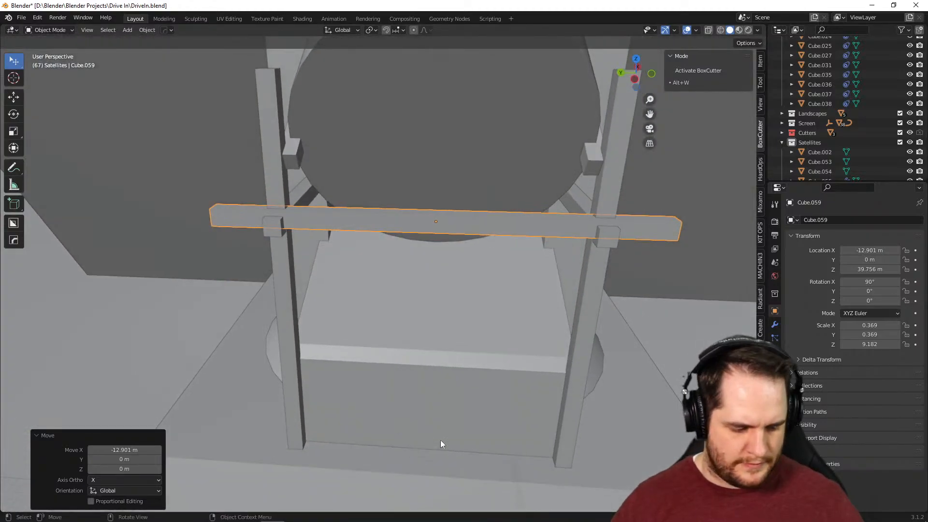
# Shorten the crossbar along the global Y axis so it spans just between the two vertical posts
pyautogui.press('s')
pyautogui.press('z')
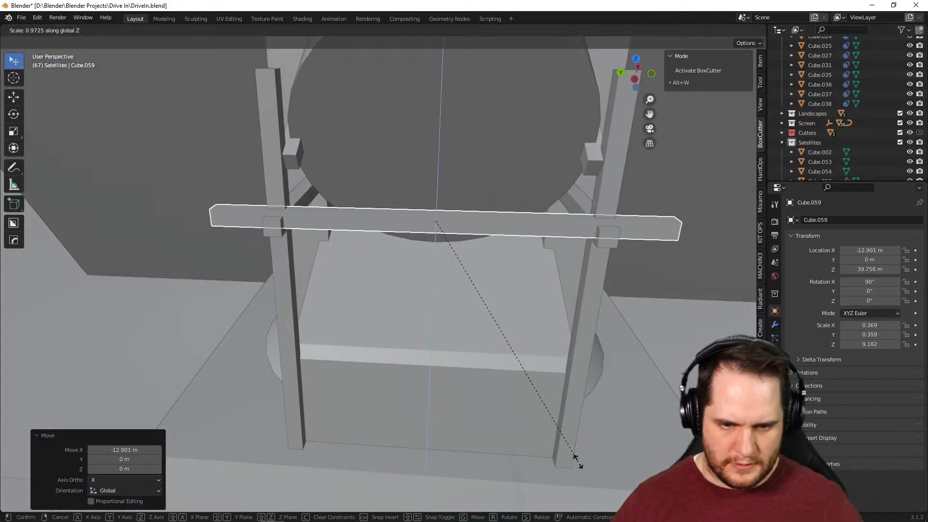
pyautogui.press('y')
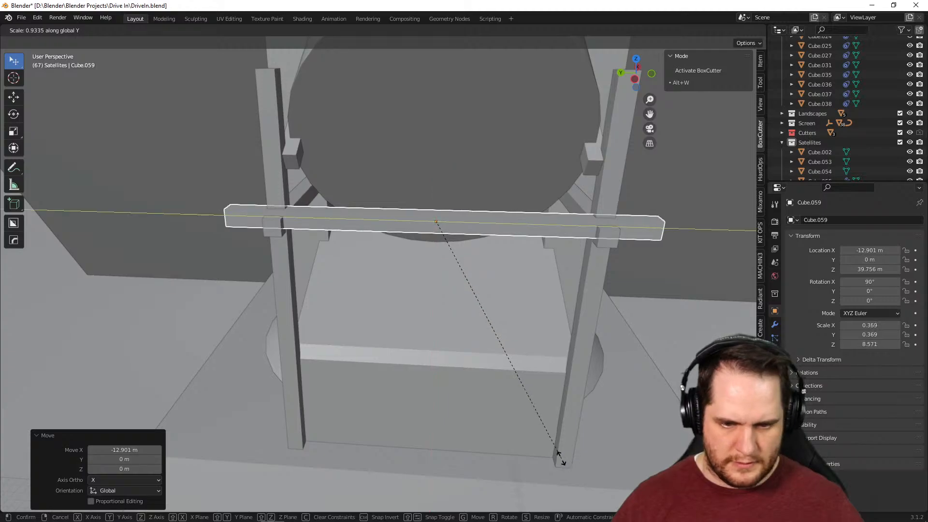
pyautogui.click(489, 425)
pyautogui.moveTo(489, 425); pyautogui.dragTo(514, 445, button='middle')
# Examine the support frame of posts, rails and crossbar from several angles and distances
pyautogui.click(531, 437)
pyautogui.scroll(-5, 541, 436)
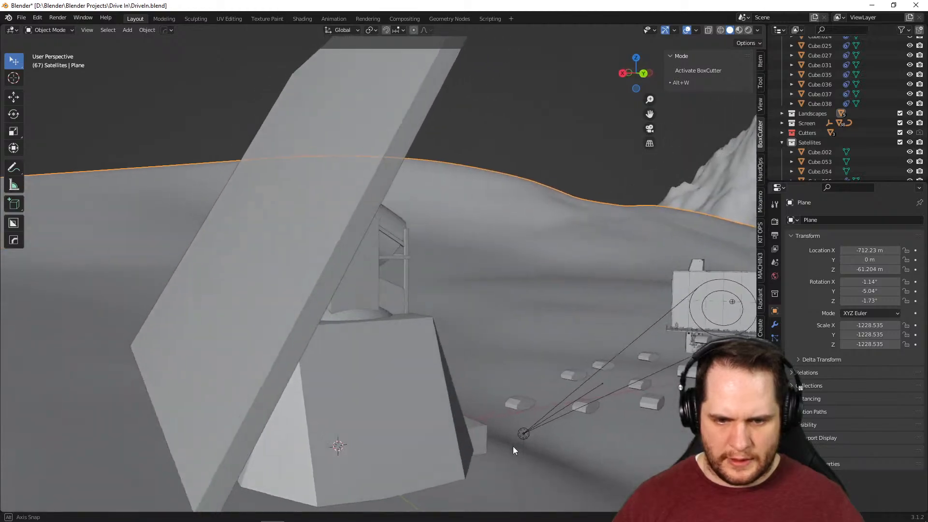
pyautogui.scroll(-3, 513, 446)
pyautogui.scroll(9, 512, 448)
pyautogui.moveTo(564, 405); pyautogui.dragTo(513, 418, button='middle')
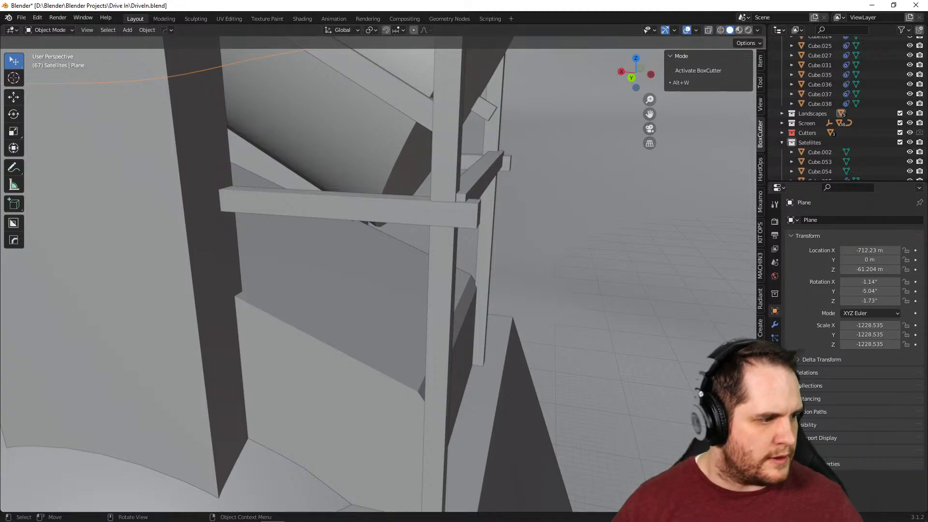
pyautogui.scroll(-3, 338, 375)
pyautogui.moveTo(338, 376); pyautogui.dragTo(396, 344, button='middle')
pyautogui.click(375, 326)
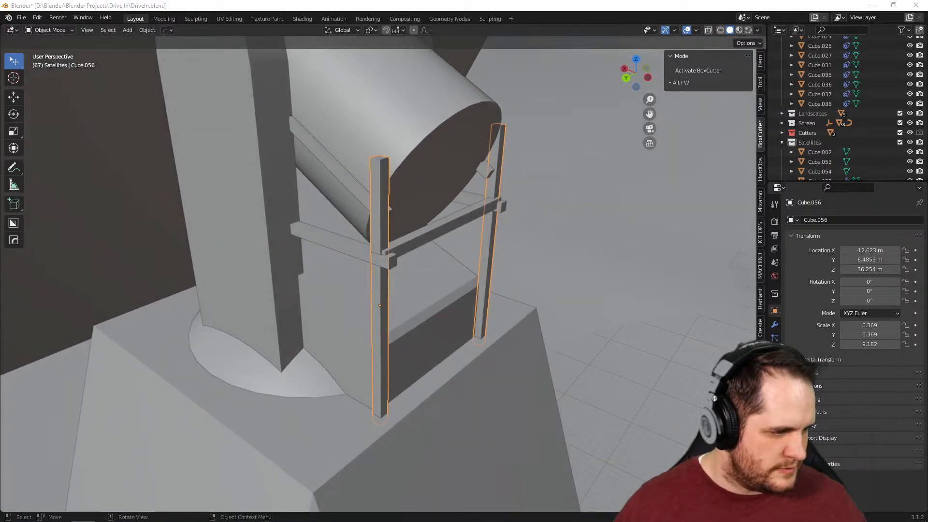
pyautogui.moveTo(187, 436); pyautogui.dragTo(245, 433, button='middle')
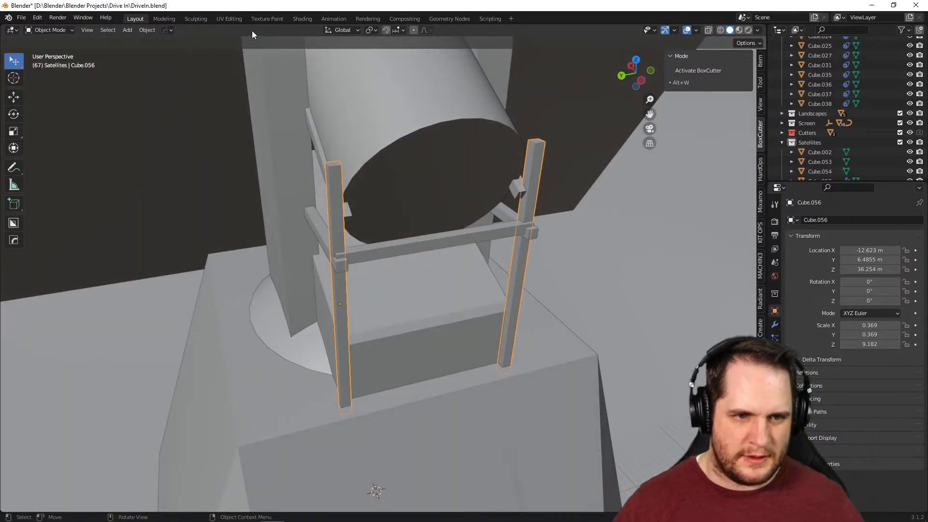
# Add a cube mesh at the 3D cursor and raise it about 26.85 m along the Z axis
pyautogui.click(128, 30)
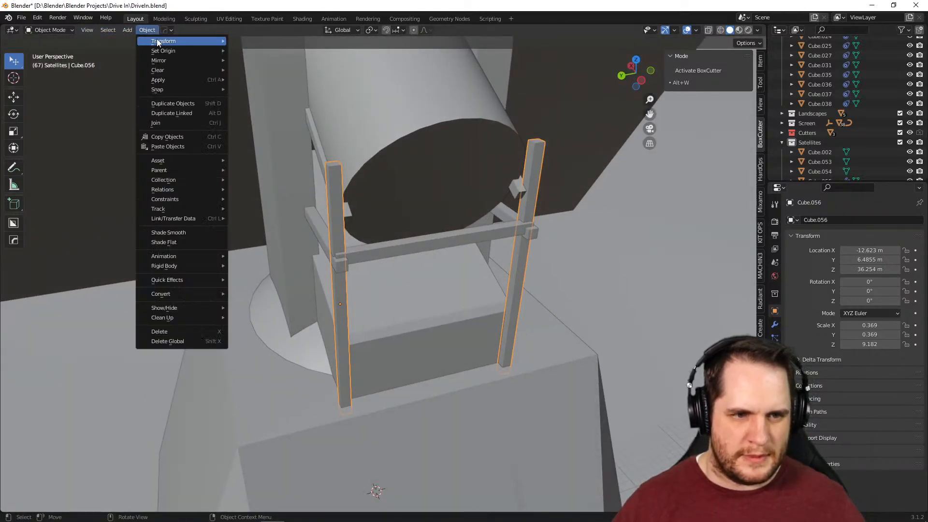
pyautogui.moveTo(198, 43)
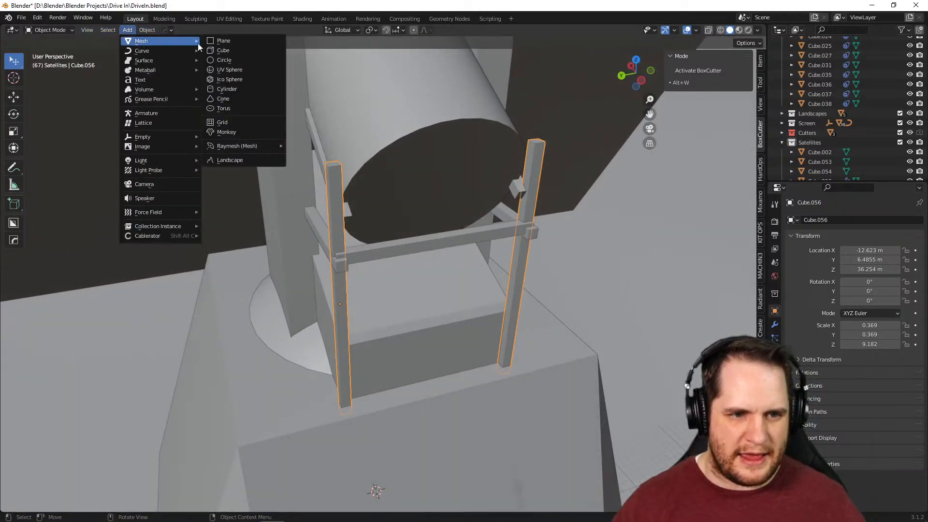
pyautogui.click(249, 51)
pyautogui.press('g')
pyautogui.press('z')
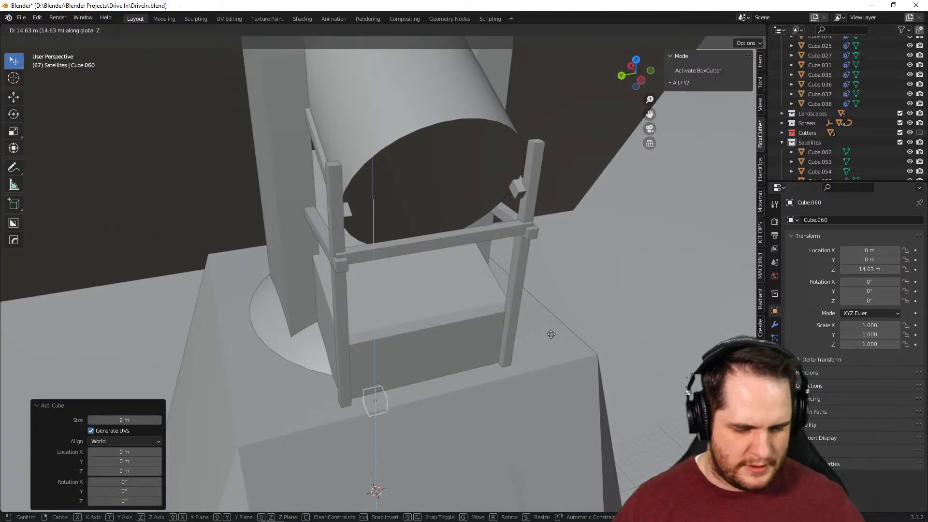
pyautogui.click(555, 282)
# Stretch the new cube by about 8.34 along the Y axis and move it about -12.39 m along X to the posts' feet
pyautogui.press('s')
pyautogui.press('y')
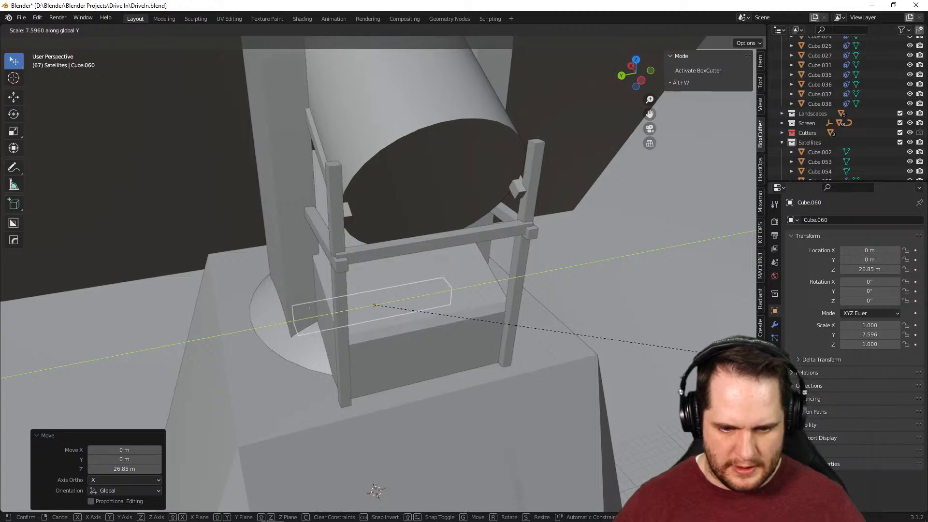
pyautogui.click(10, 434)
pyautogui.press('g')
pyautogui.press('x')
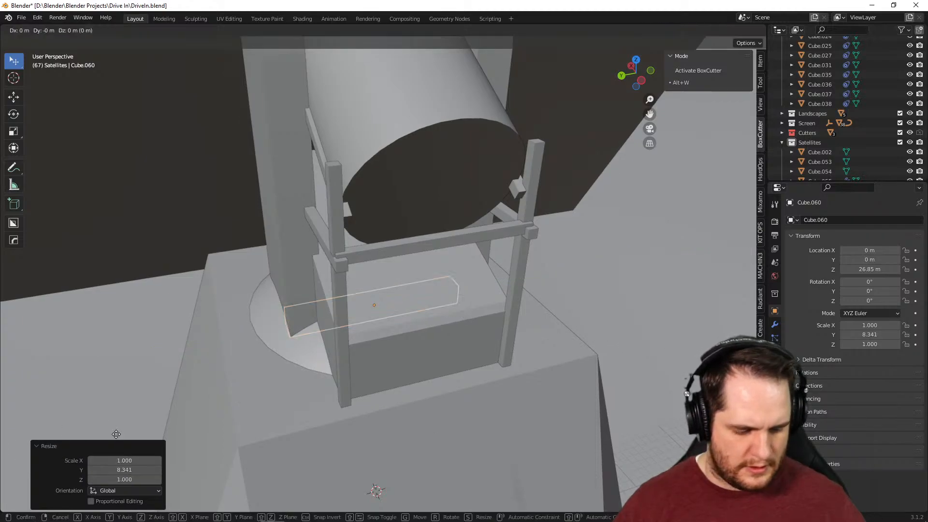
pyautogui.click(211, 492)
# Scale the block up uniformly by about 1.41, and shorten it along Y by a factor of about 0.74 to extend just past both posts
pyautogui.moveTo(299, 493); pyautogui.dragTo(468, 418, button='middle')
pyautogui.press('s')
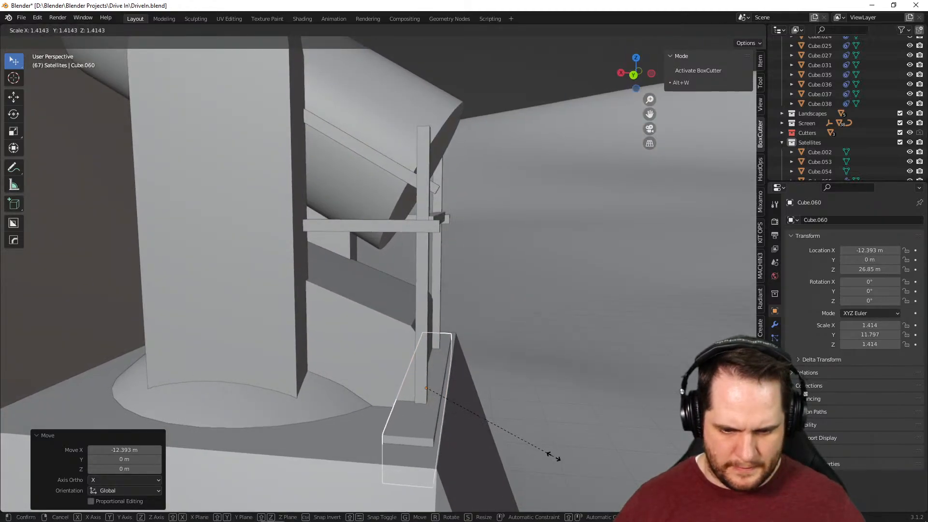
pyautogui.click(556, 438)
pyautogui.moveTo(556, 438); pyautogui.dragTo(463, 455, button='middle')
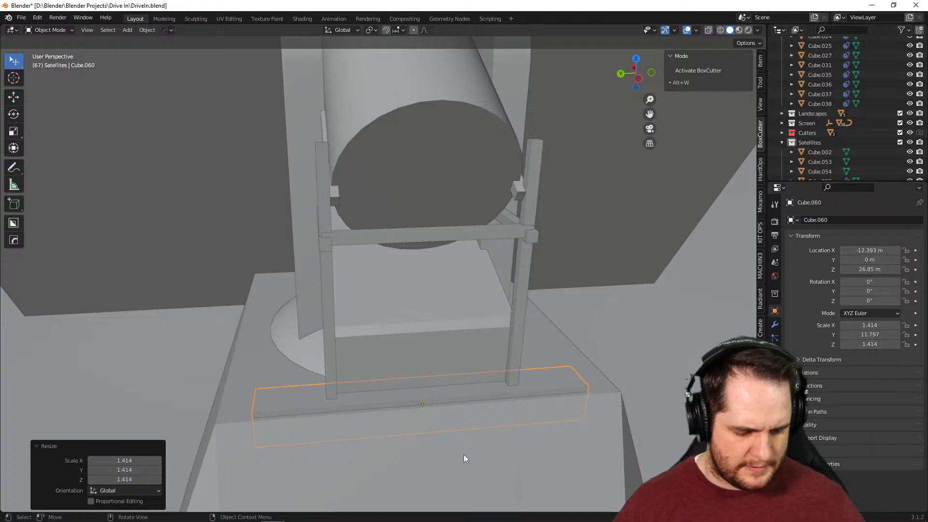
pyautogui.press('s')
pyautogui.press('y')
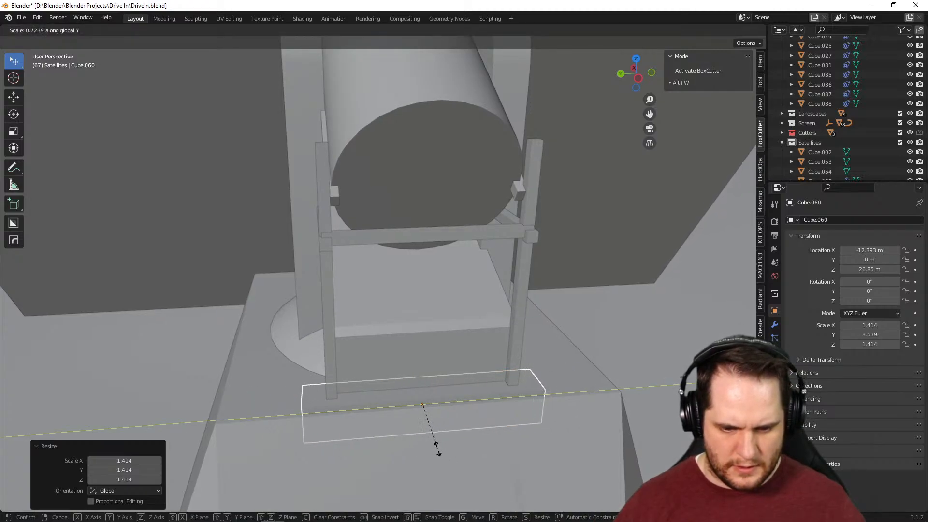
pyautogui.click(437, 449)
# Raise the block along the Z axis so it sits on the pedestal's upper surface around the posts' feet
pyautogui.moveTo(437, 450); pyautogui.dragTo(496, 440, button='middle')
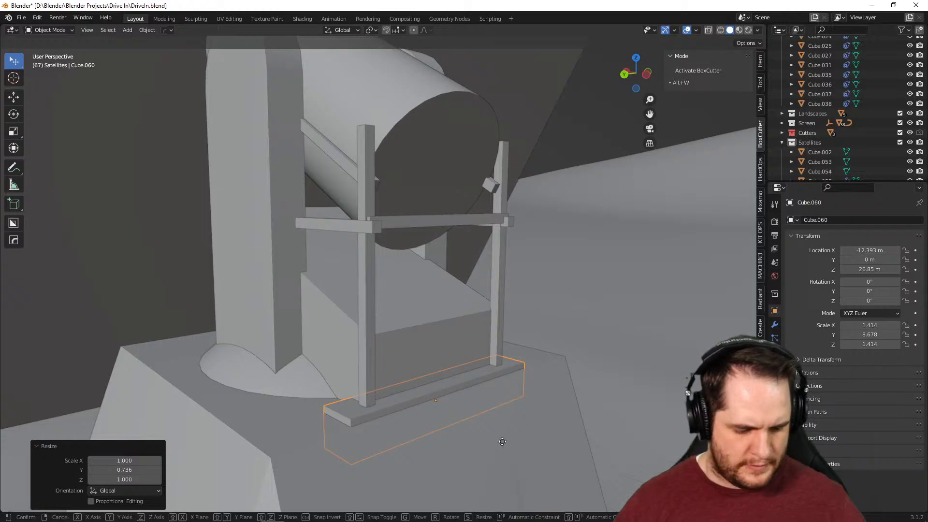
pyautogui.press('g')
pyautogui.press('z')
pyautogui.click(505, 416)
# Examine the tube, its support frame and the base block from several angles and distances
pyautogui.moveTo(505, 416); pyautogui.dragTo(584, 380, button='middle')
pyautogui.click(553, 406)
pyautogui.moveTo(552, 406); pyautogui.dragTo(498, 411, button='middle')
pyautogui.scroll(5, 499, 405)
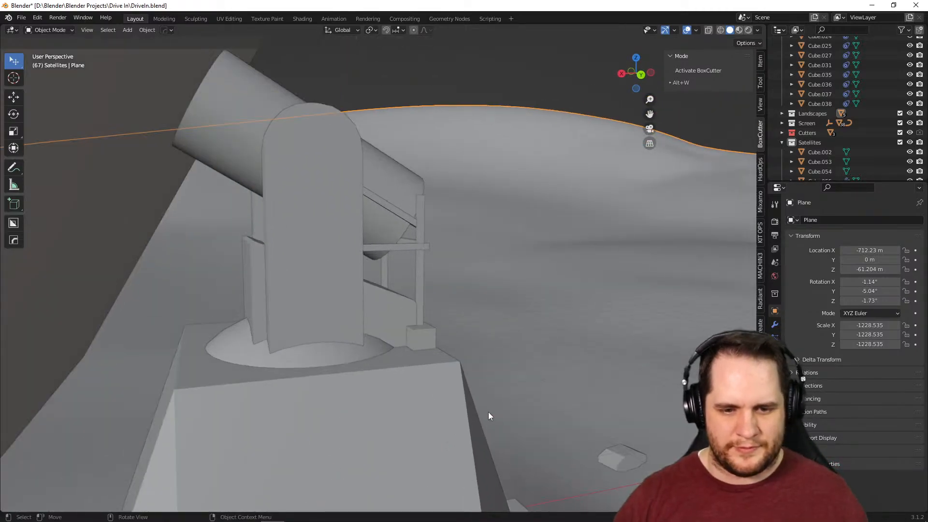
pyautogui.moveTo(470, 381); pyautogui.dragTo(416, 386, button='middle')
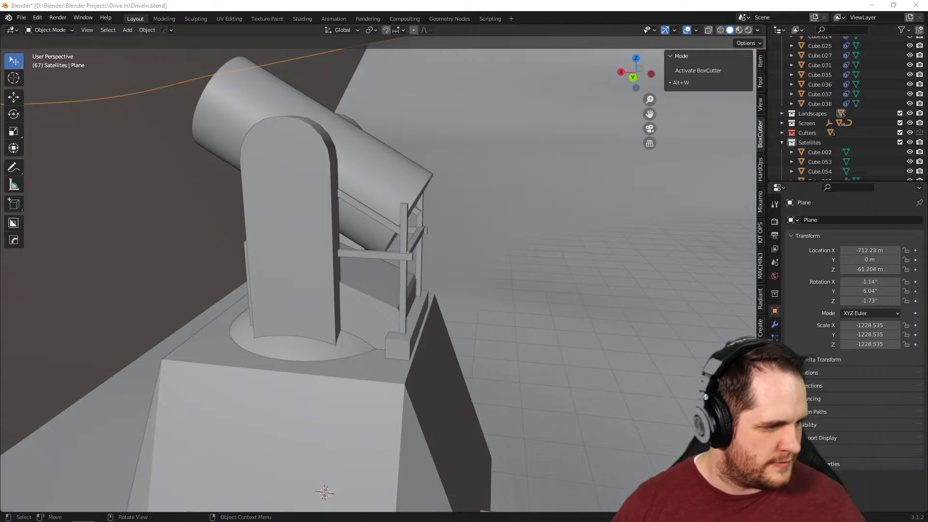
pyautogui.scroll(-2, 198, 403)
pyautogui.moveTo(199, 401); pyautogui.dragTo(344, 292, button='middle')
pyautogui.scroll(5, 247, 398)
pyautogui.scroll(2, 316, 359)
pyautogui.scroll(2, 352, 359)
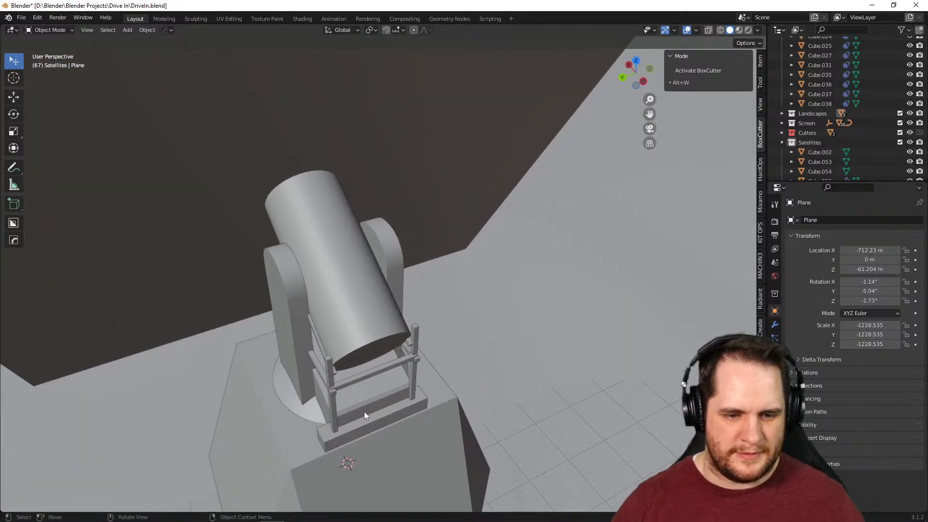
pyautogui.keyDown('shift'); pyautogui.moveTo(364, 410); pyautogui.dragTo(352, 335, button='middle'); pyautogui.keyUp('shift')
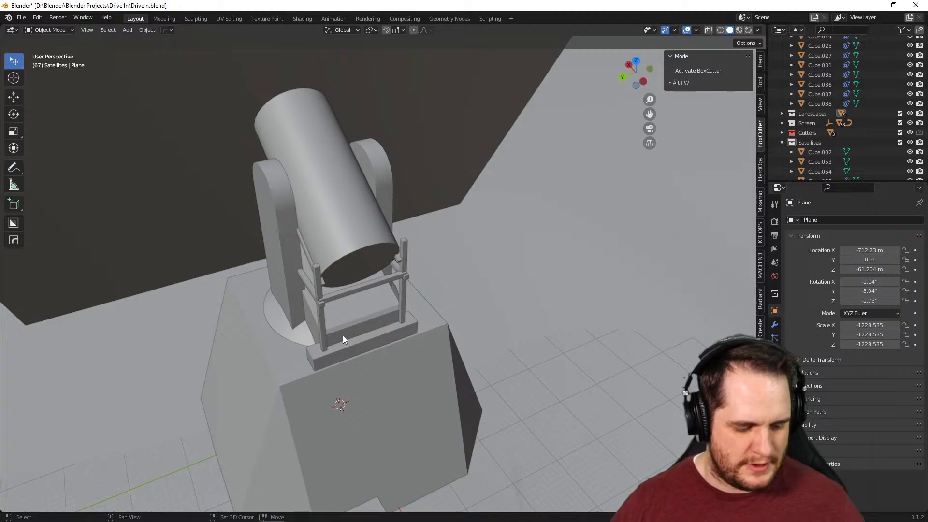
# Add a cylinder mesh rotated 90° about the X axis and raise it about 46.51 m along Z
pyautogui.hotkey('shift', 'a')
pyautogui.moveTo(340, 315)
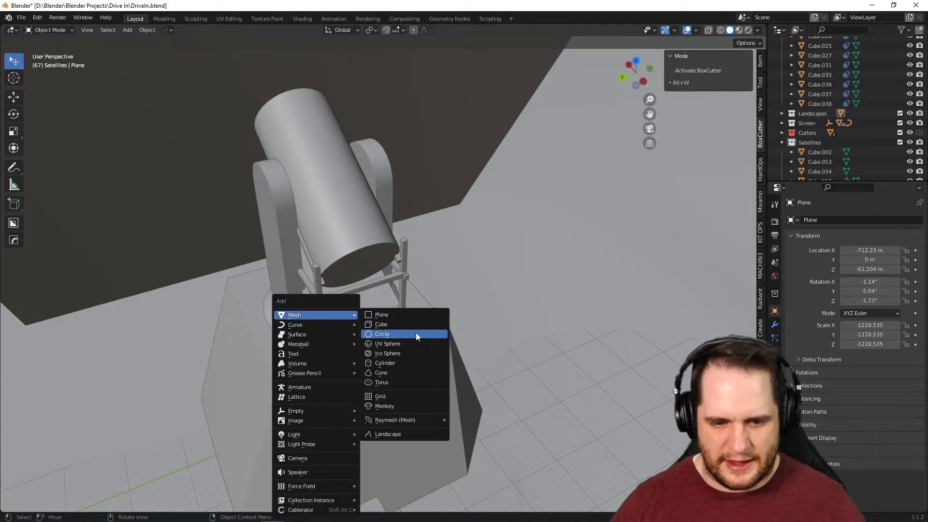
pyautogui.click(406, 362)
pyautogui.press('g')
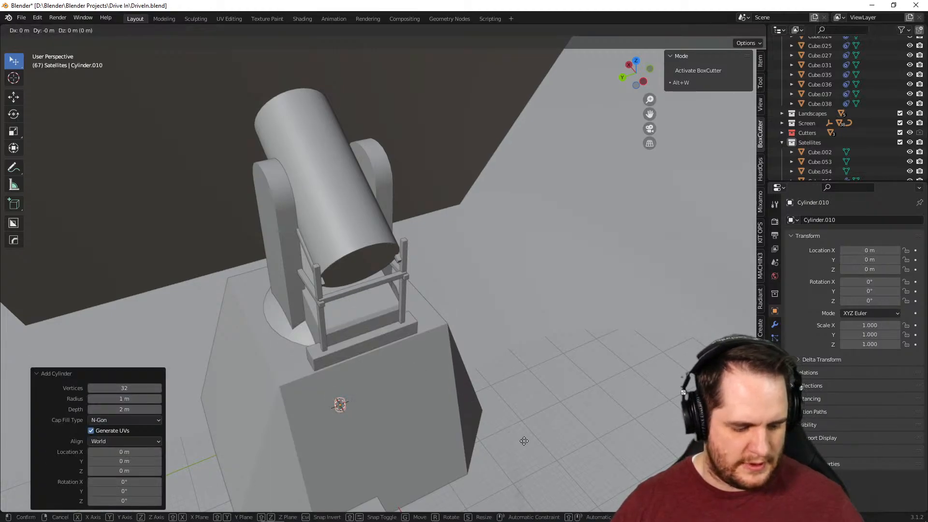
pyautogui.press('z')
pyautogui.click(477, 235)
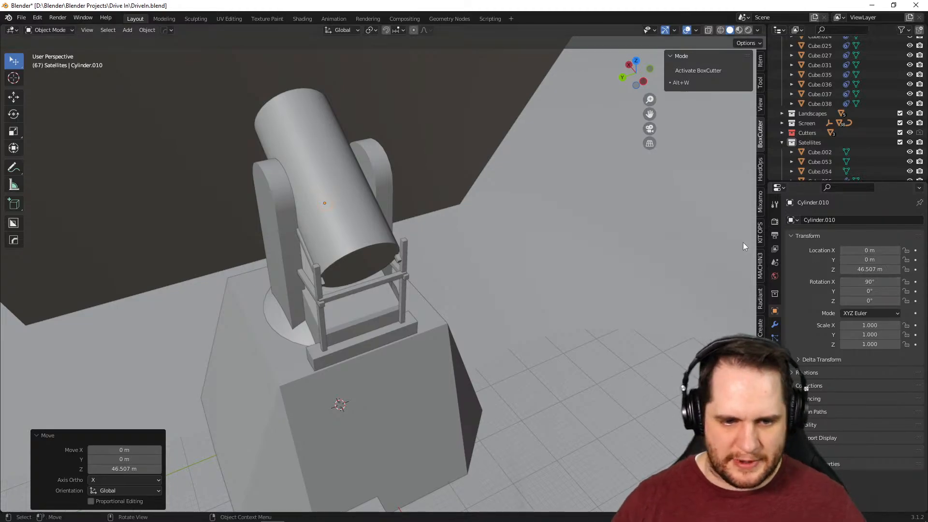
# Scale the cylinder up uniformly by about 2.08
pyautogui.press('s')
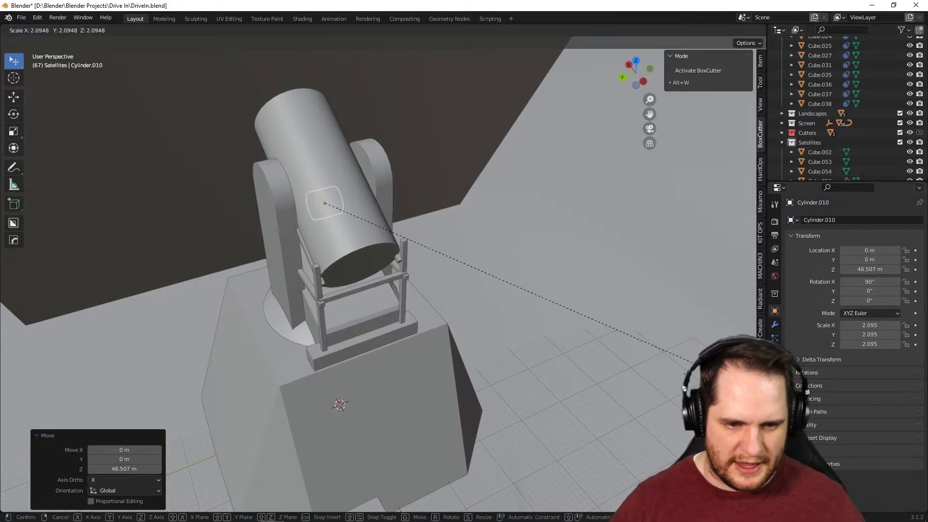
pyautogui.click(640, 385)
pyautogui.moveTo(640, 384); pyautogui.dragTo(576, 309, button='middle')
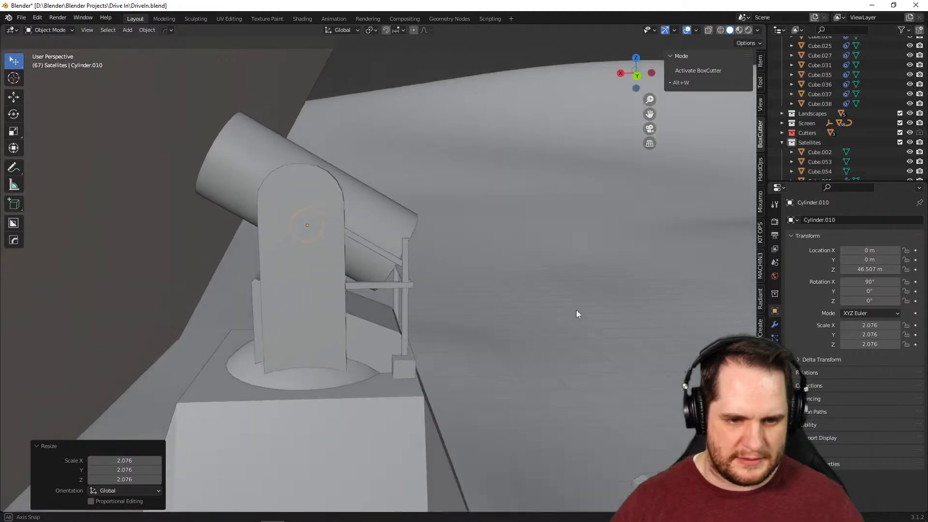
# Lengthen the cylinder along its local Z axis by a factor of about 4.63 so it passes through both rounded uprights
pyautogui.click(390, 217)
pyautogui.scroll(4, 395, 223)
pyautogui.click(269, 218)
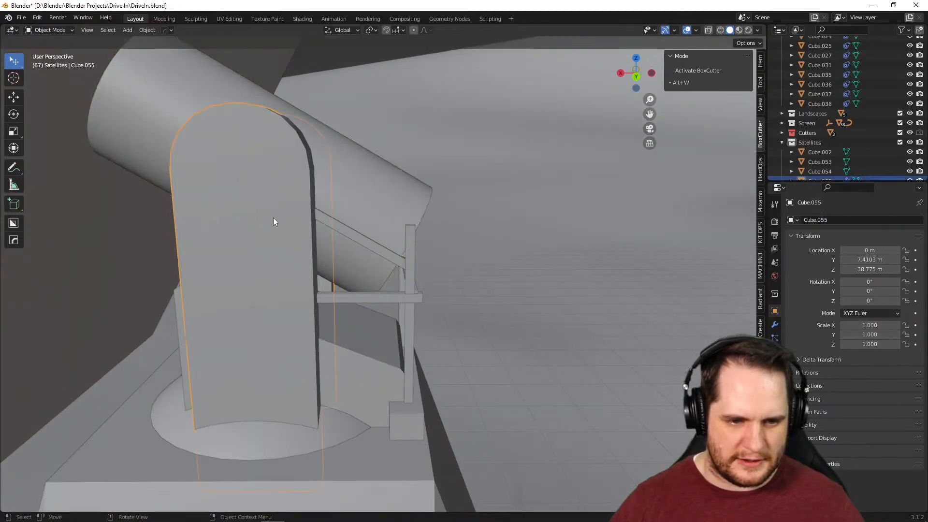
pyautogui.moveTo(417, 226); pyautogui.dragTo(430, 260, button='middle')
pyautogui.click(294, 193)
pyautogui.click(296, 193)
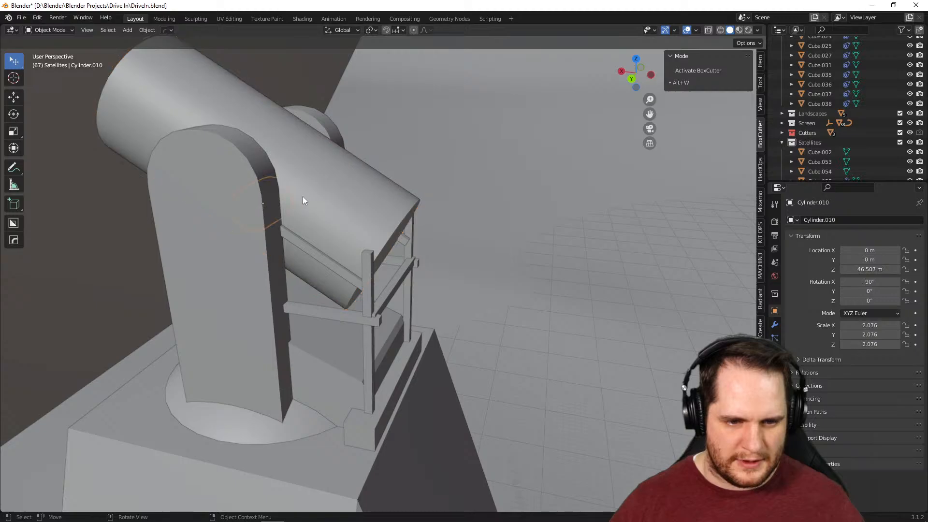
pyautogui.press('s')
pyautogui.press('z')
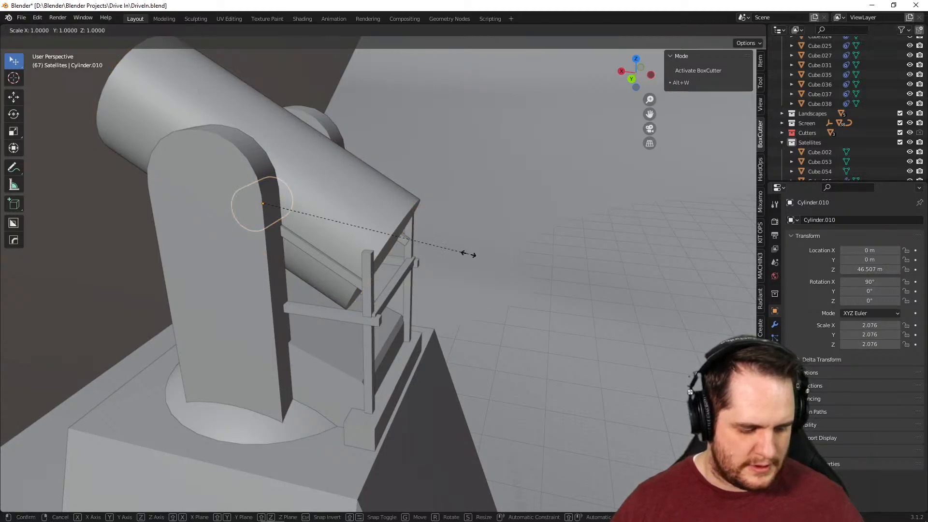
pyautogui.press('z')
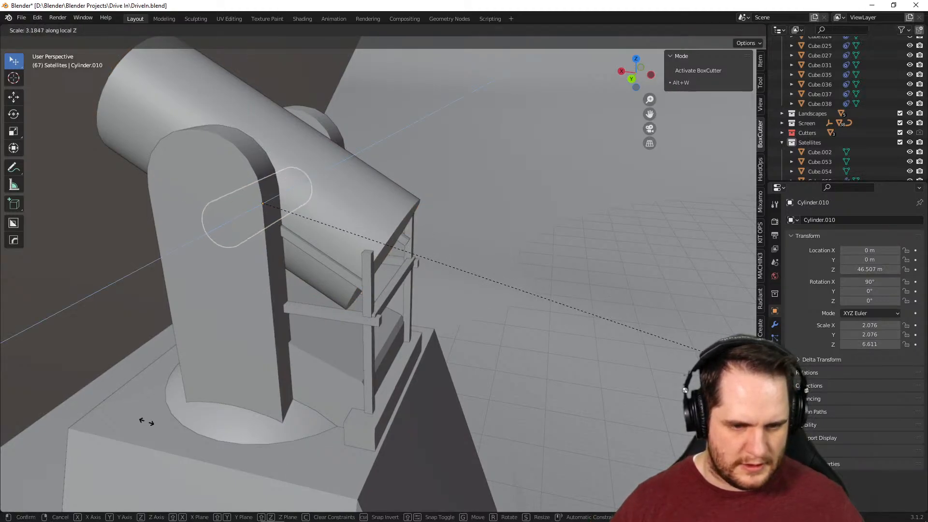
pyautogui.click(422, 64)
# Raise the cylinder about 2.75 m along the Z axis toward the center of the uprights' rounded ends
pyautogui.moveTo(504, 48); pyautogui.dragTo(334, 202, button='middle')
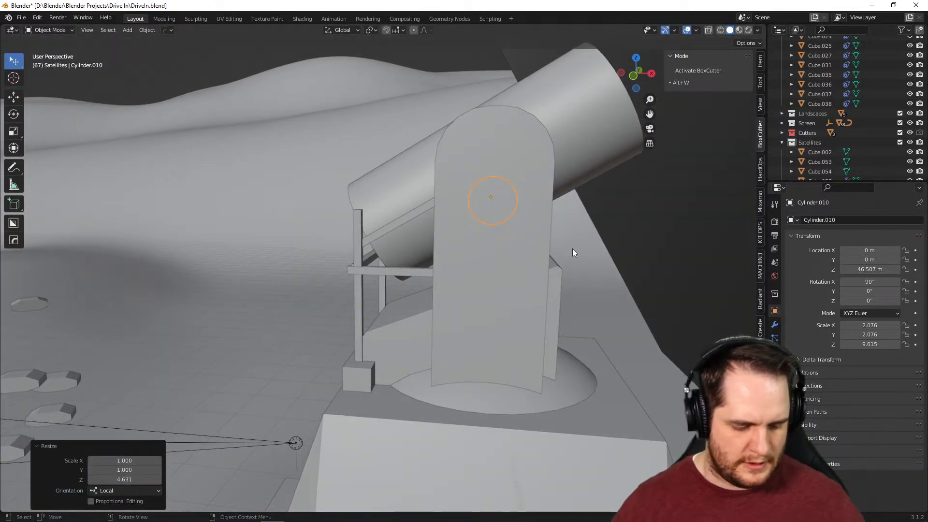
pyautogui.press('z')
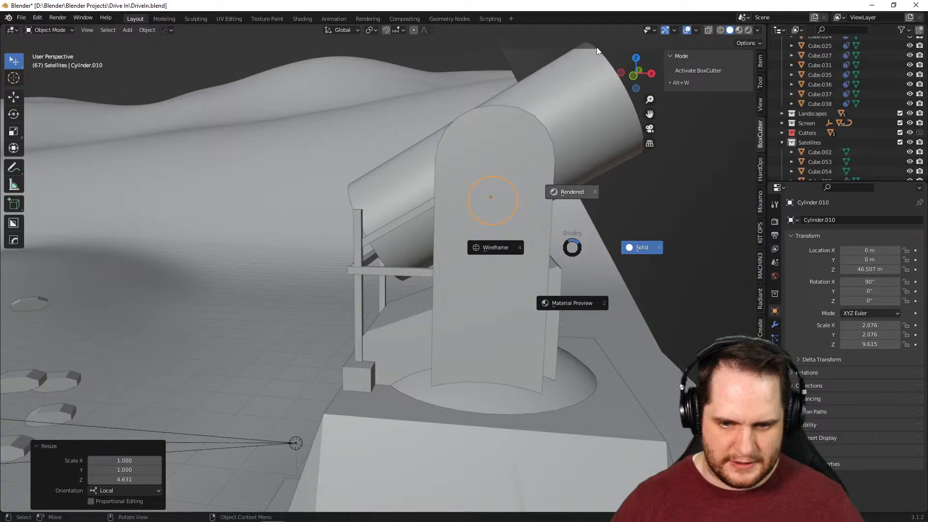
pyautogui.click(601, 250)
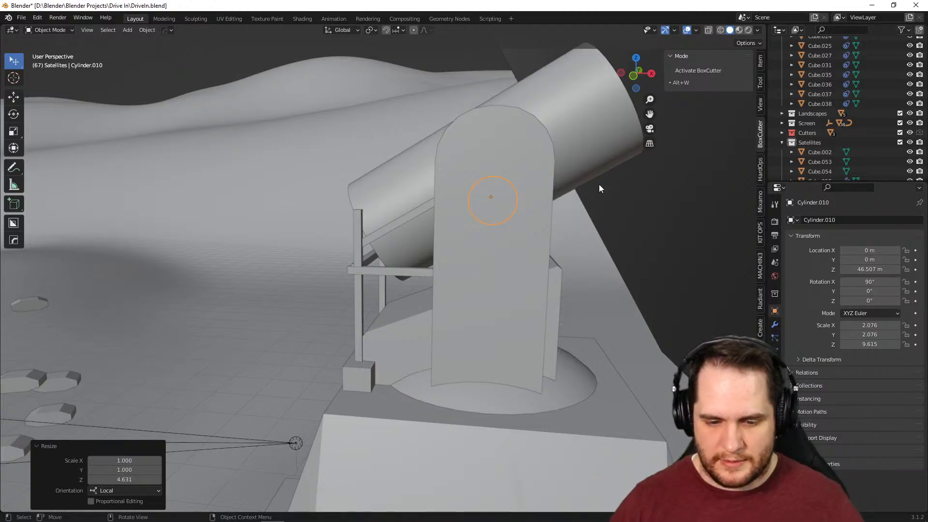
pyautogui.press('g')
pyautogui.press('z')
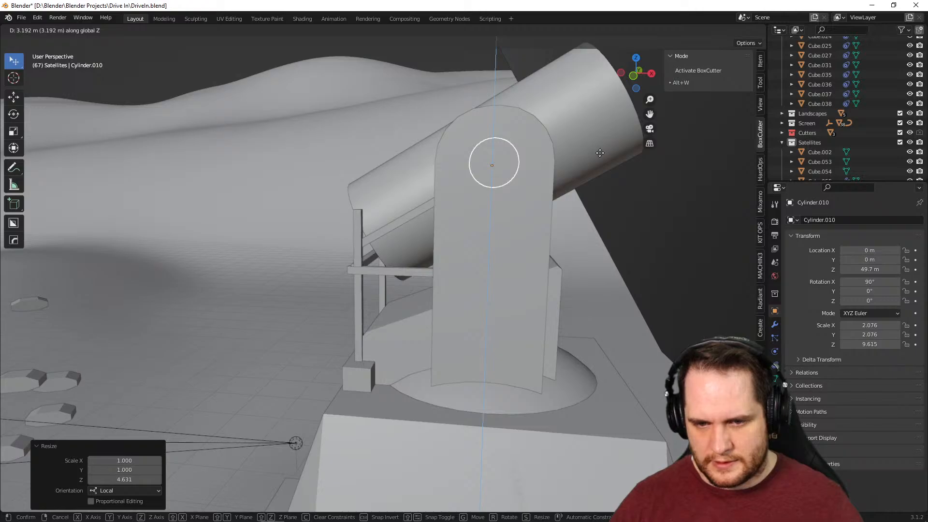
pyautogui.click(602, 157)
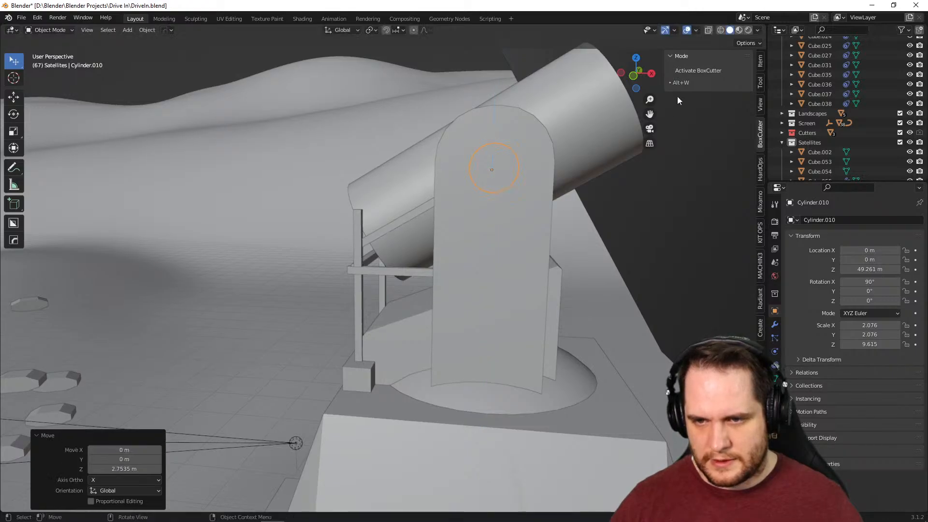
# Collapse the expanded Cars, Collection and Satellites collections in the scene hierarchy
pyautogui.click(636, 80)
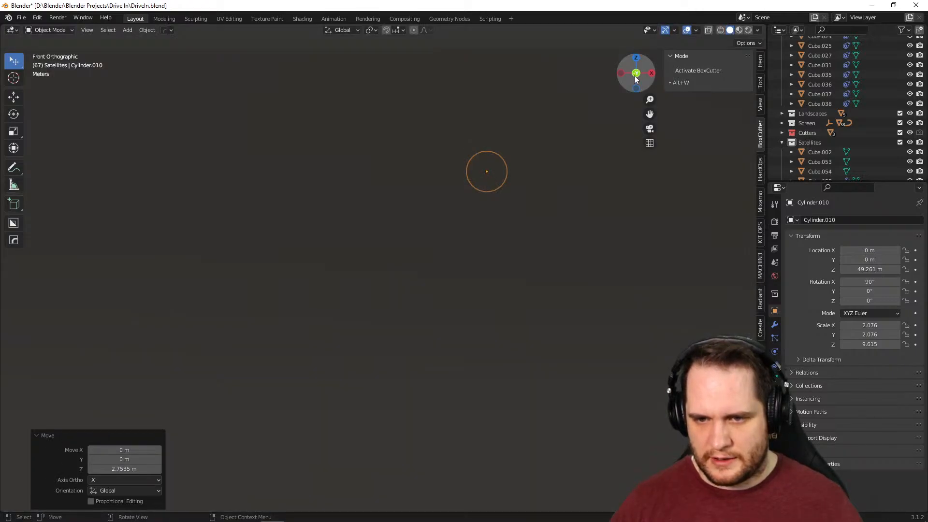
pyautogui.click(636, 80)
pyautogui.click(636, 80)
pyautogui.scroll(-5, 463, 239)
pyautogui.moveTo(462, 178); pyautogui.dragTo(470, 211, button='middle')
pyautogui.click(266, 117)
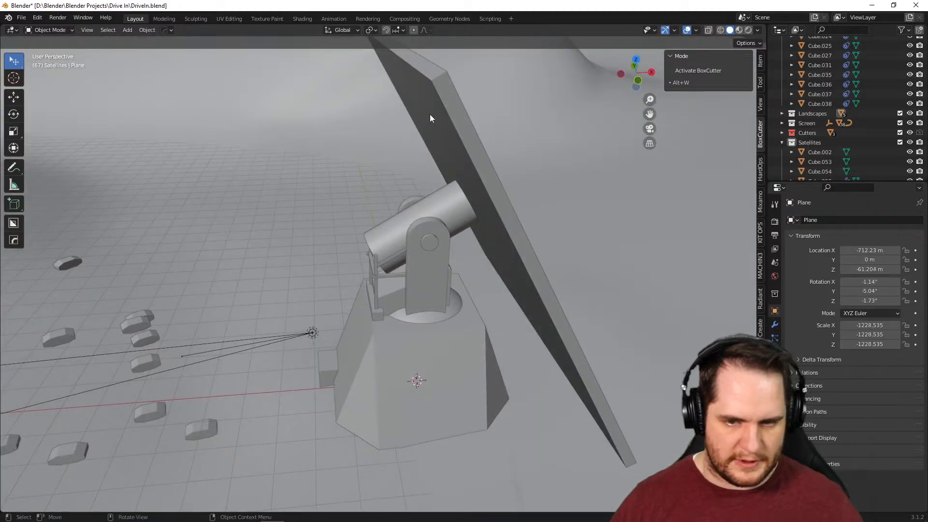
pyautogui.scroll(12, 869, 88)
pyautogui.click(782, 139)
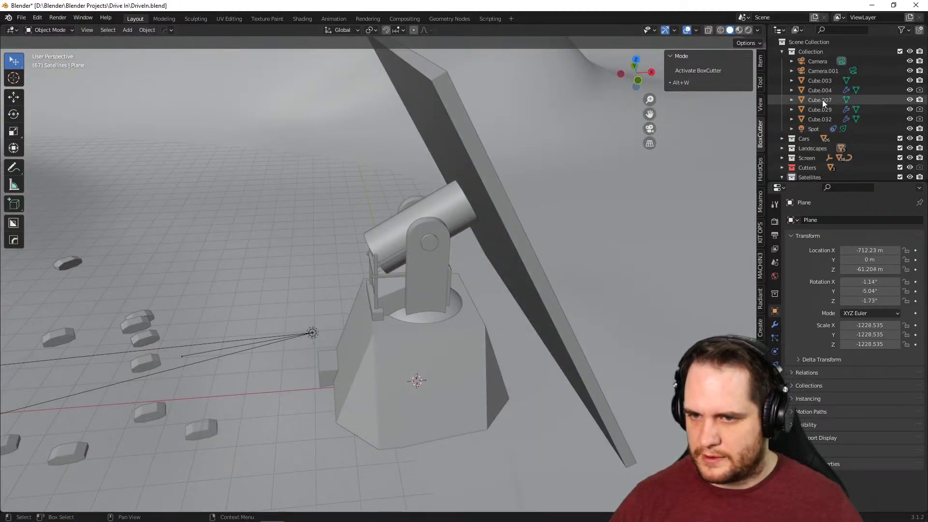
pyautogui.click(782, 52)
pyautogui.click(783, 100)
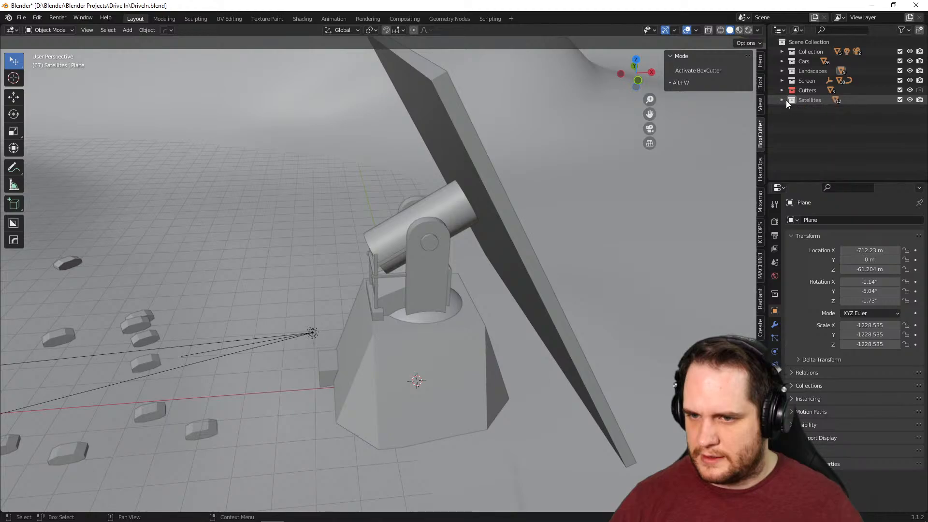
# Hide the Landscapes collection in the viewport while keeping it enabled in the view layer
pyautogui.click(900, 71)
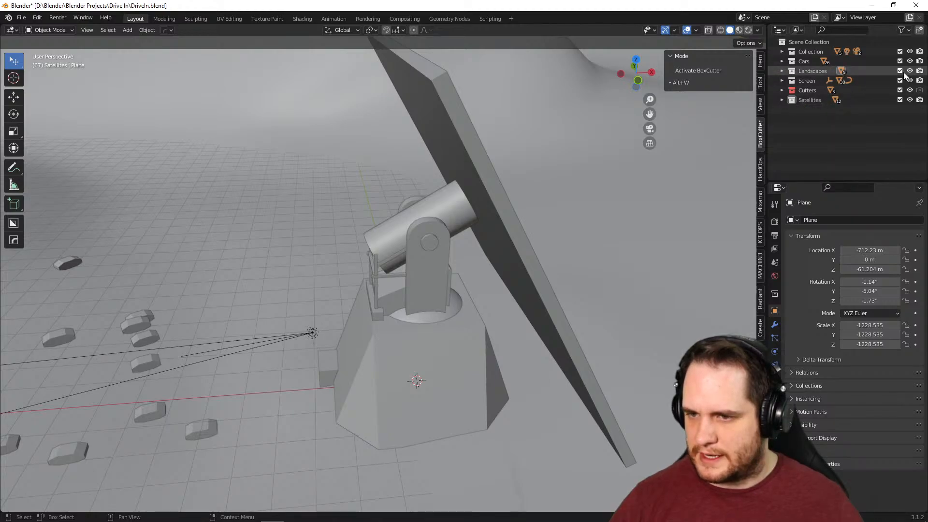
pyautogui.click(900, 71)
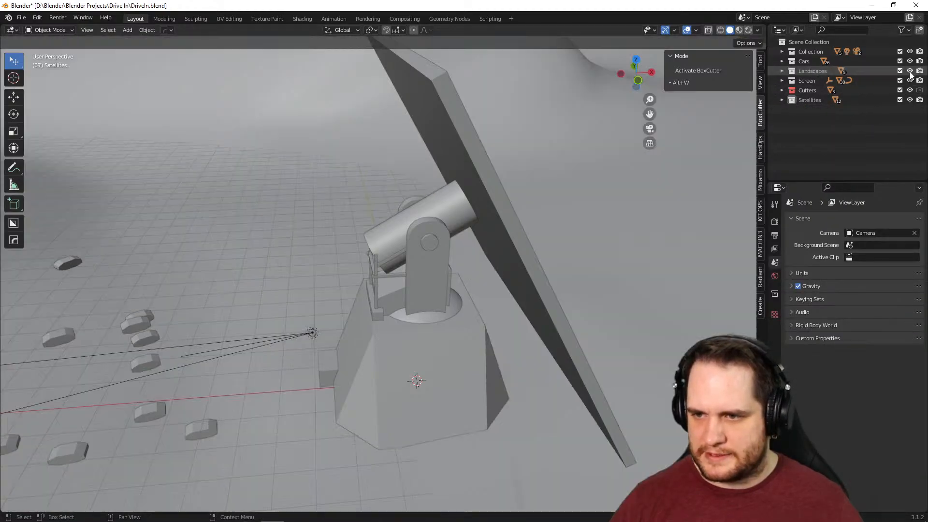
pyautogui.click(909, 71)
pyautogui.moveTo(735, 160); pyautogui.dragTo(706, 159, button='middle')
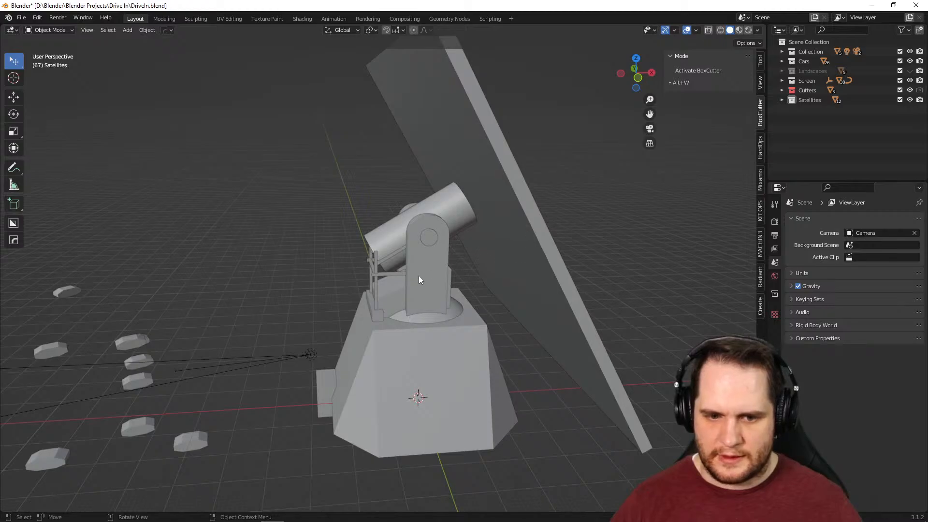
# Snap the 3D cursor to the center of the pivot cylinder running through the rounded uprights
pyautogui.scroll(5, 418, 279)
pyautogui.click(502, 167)
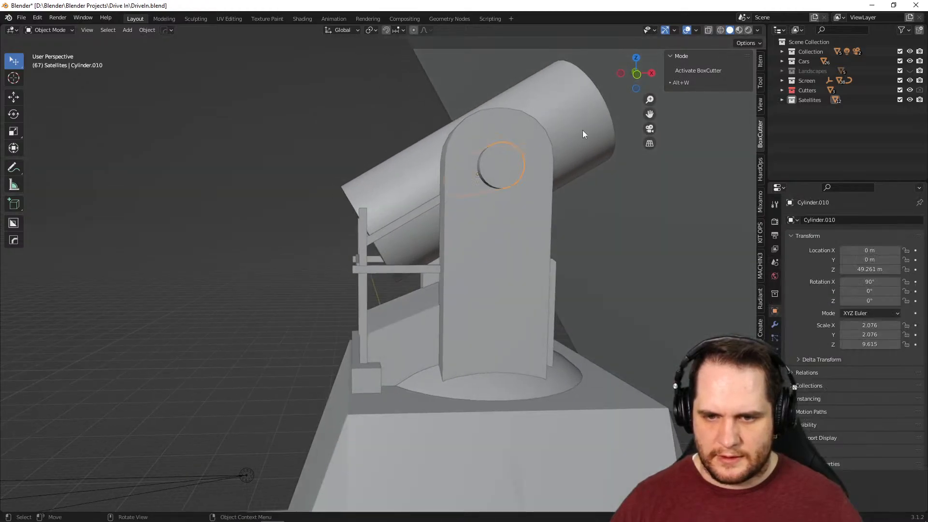
pyautogui.click(637, 75)
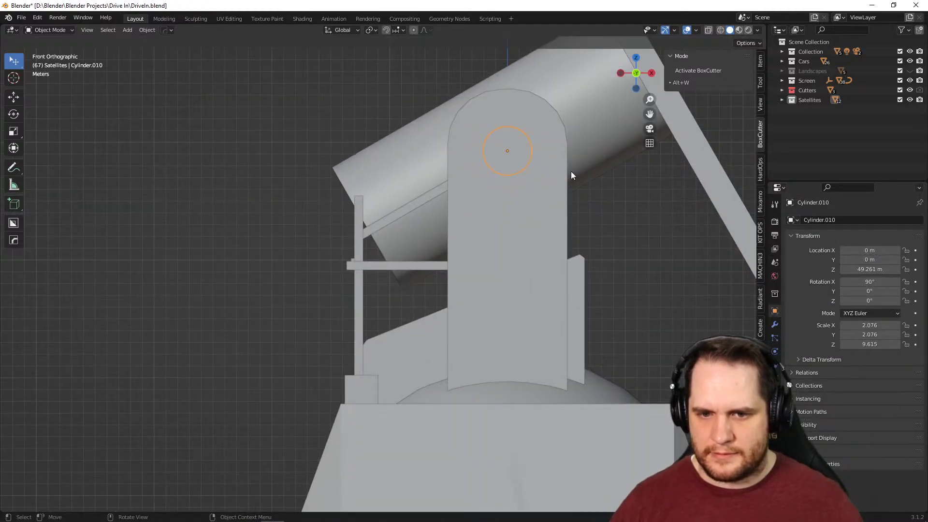
pyautogui.moveTo(483, 178); pyautogui.dragTo(506, 214, button='middle')
pyautogui.rightClick(369, 124)
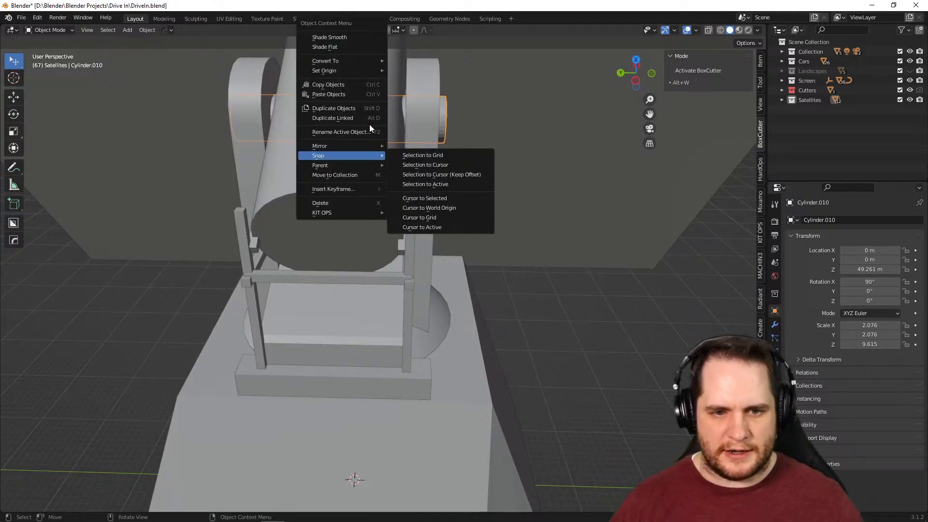
pyautogui.moveTo(367, 155)
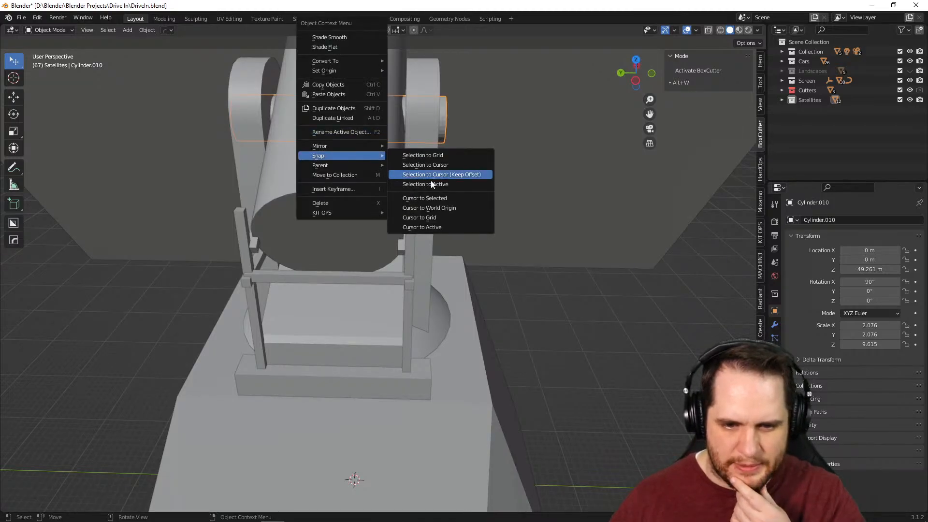
pyautogui.click(438, 198)
# Snap the large tilted cylinder's origin to the 3D cursor at the pivot center
pyautogui.click(363, 163)
pyautogui.moveTo(364, 164); pyautogui.dragTo(332, 187, button='middle')
pyautogui.rightClick(332, 187)
pyautogui.moveTo(331, 187)
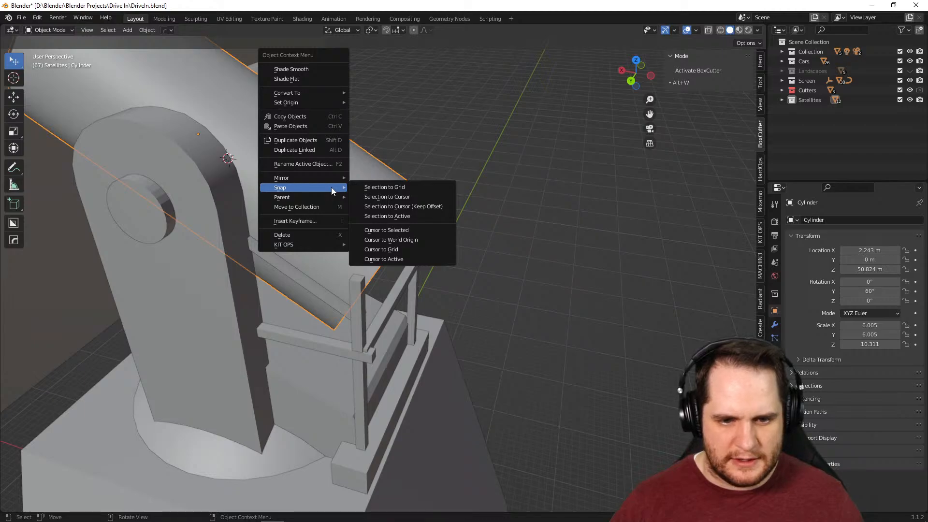
pyautogui.click(386, 197)
# Slide the large tilted cylinder along its local Z axis toward the dish panel
pyautogui.scroll(-2, 464, 226)
pyautogui.press('g')
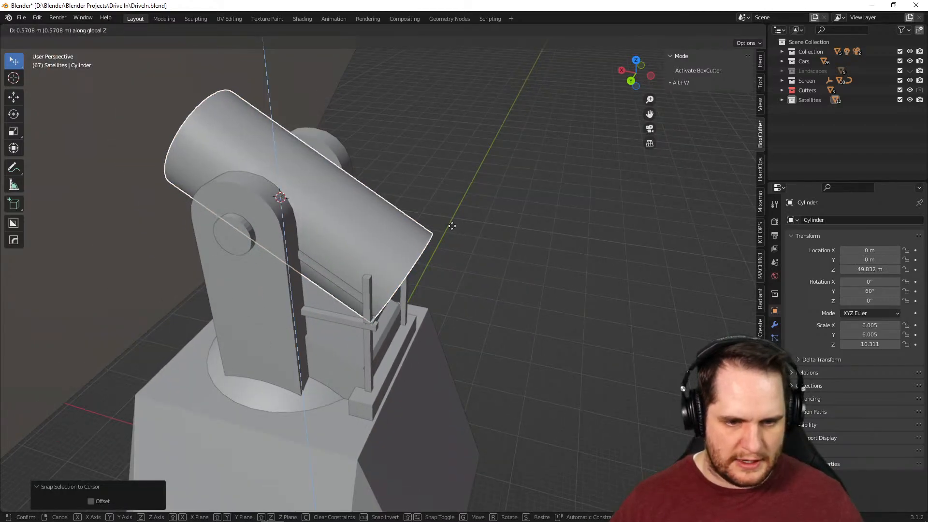
pyautogui.press('z')
pyautogui.press('z')
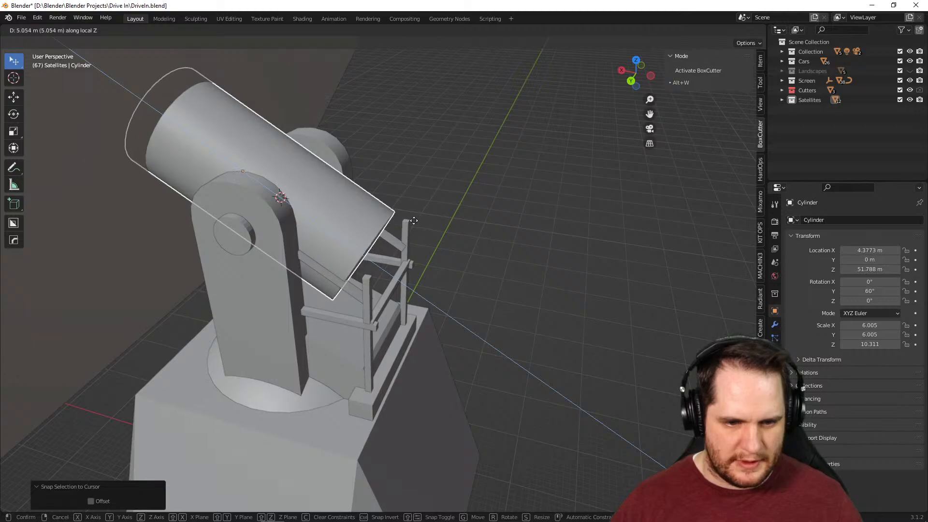
pyautogui.click(426, 225)
# Select the rounded uprights, view them from the left in orthographic projection, and activate the BoxCutter tool
pyautogui.moveTo(425, 225); pyautogui.dragTo(468, 240, button='middle')
pyautogui.click(544, 193)
pyautogui.scroll(2, 417, 223)
pyautogui.scroll(2, 494, 280)
pyautogui.click(372, 260)
pyautogui.click(637, 76)
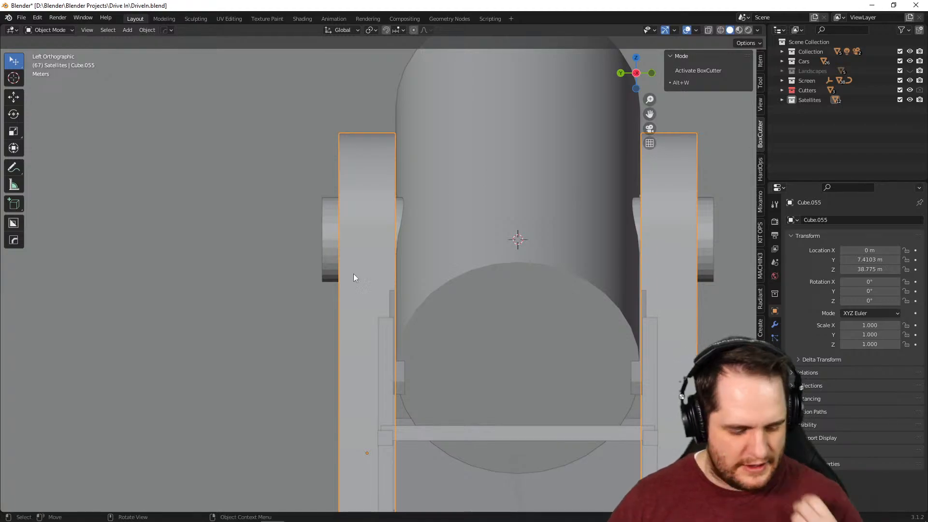
pyautogui.press('d')
pyautogui.press('Escape')
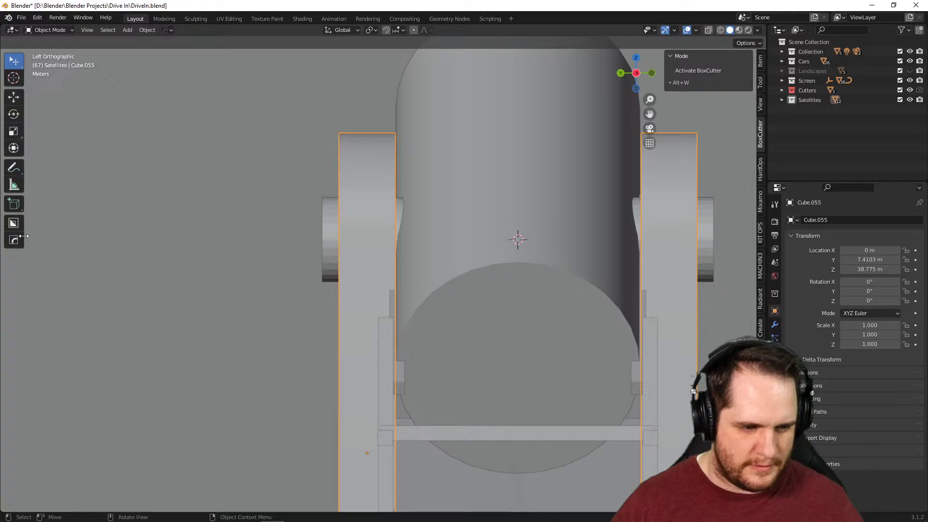
pyautogui.hotkey('alt', 'w')
# Switch BoxCutter's snapping from static dots to a grid with a 0.25 m unit size
pyautogui.press('d')
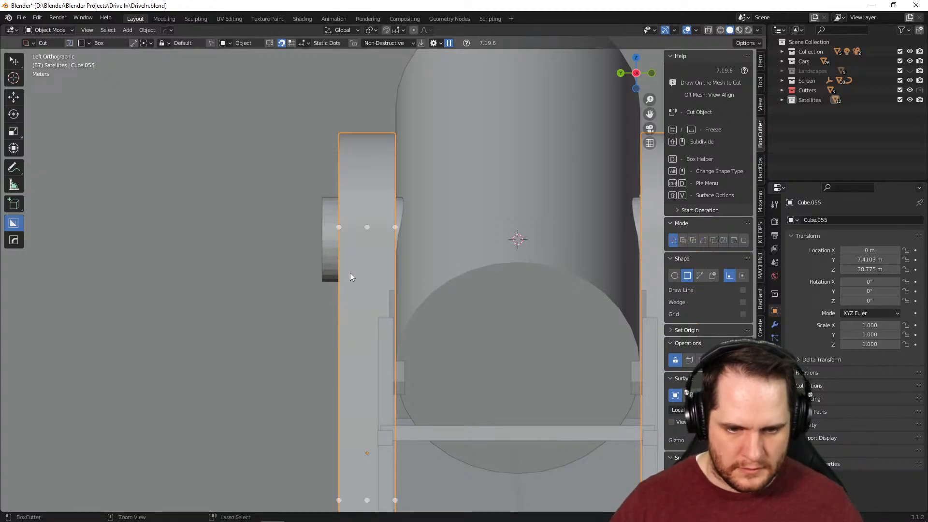
pyautogui.press('d')
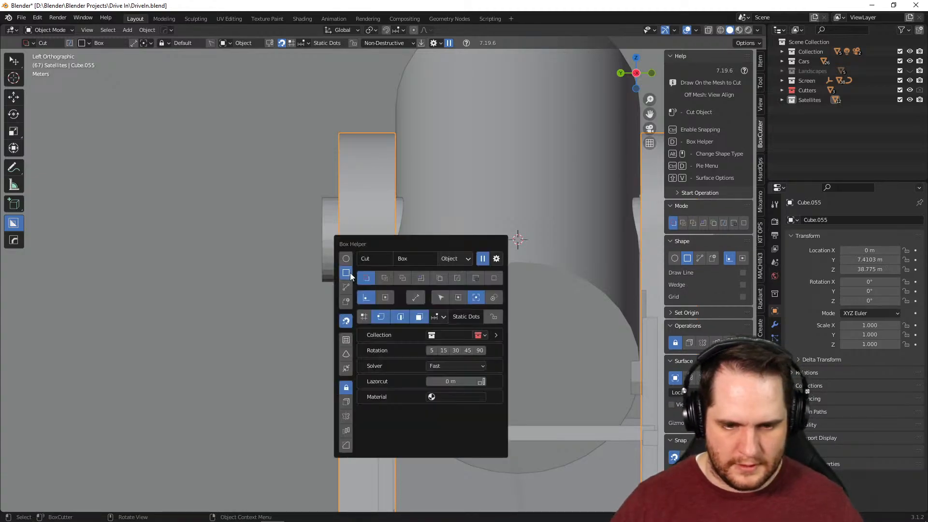
pyautogui.press('d')
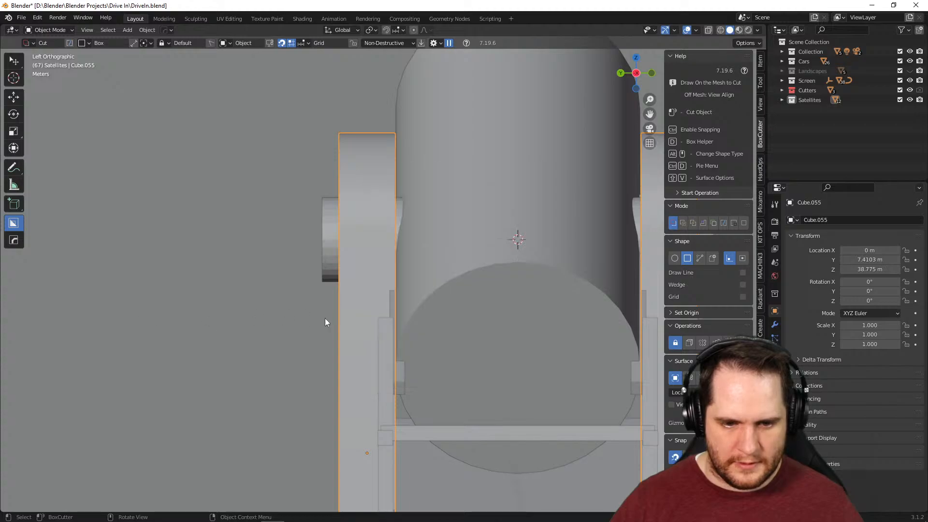
pyautogui.press('d')
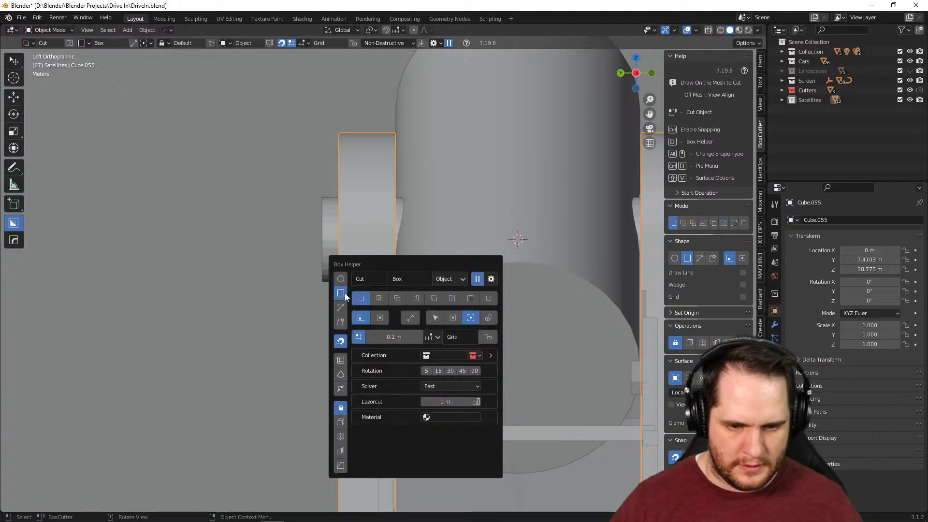
pyautogui.click(389, 337)
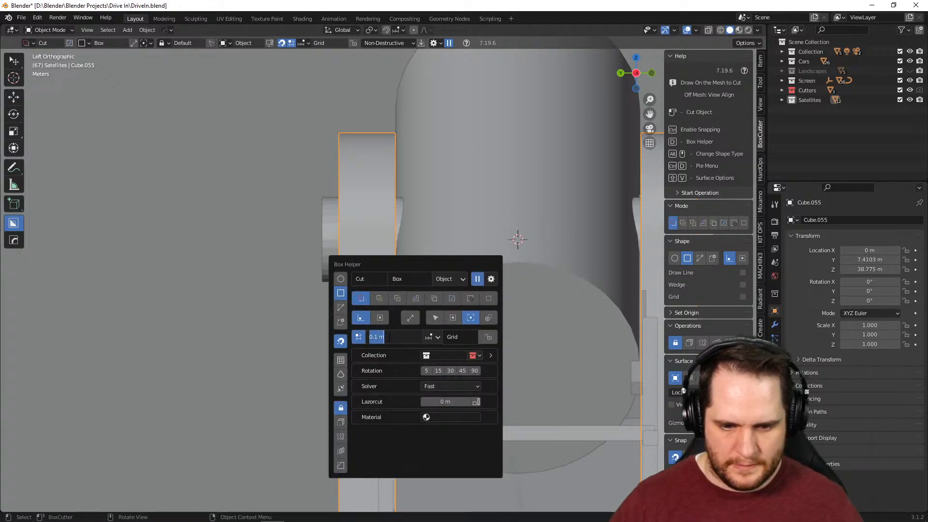
pyautogui.write('.25')
pyautogui.press('Return')
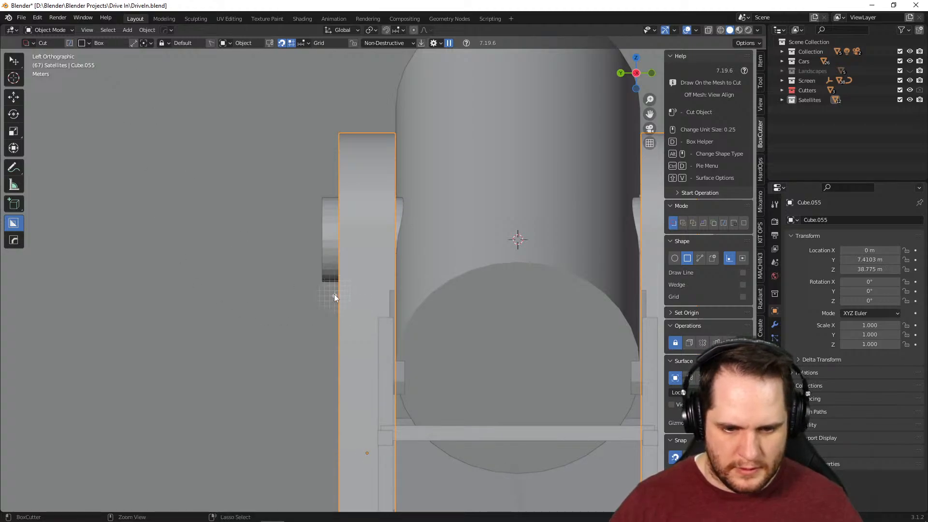
# Cancel the trial box cut beside the upright and set the BoxCutter shape to Ngon
pyautogui.moveTo(335, 294)
pyautogui.mouseDown()
pyautogui.moveTo(359, 156)
pyautogui.moveTo(312, 222)
pyautogui.mouseUp()
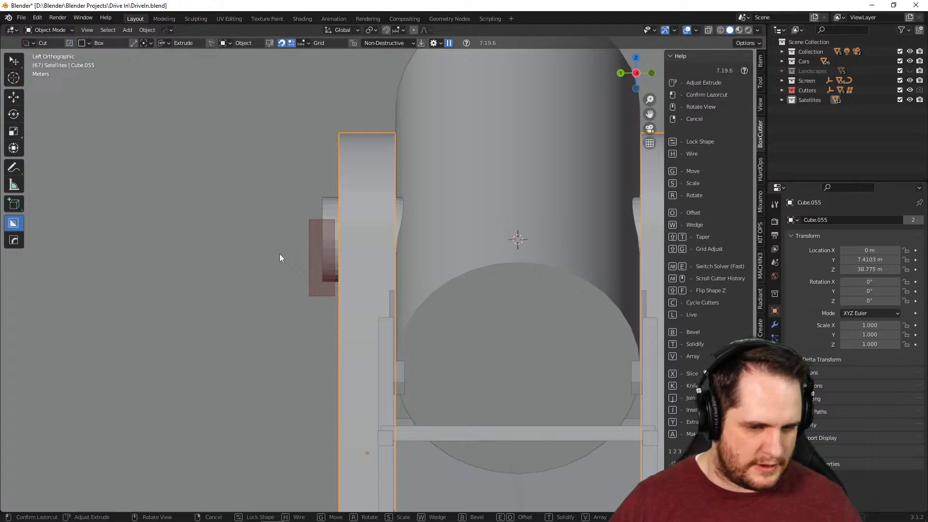
pyautogui.rightClick(280, 258)
pyautogui.press('d')
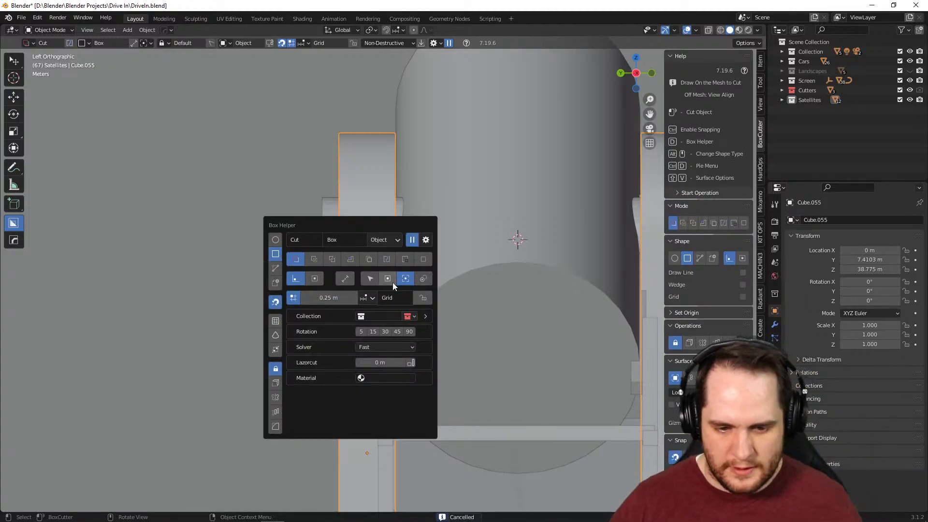
pyautogui.click(276, 269)
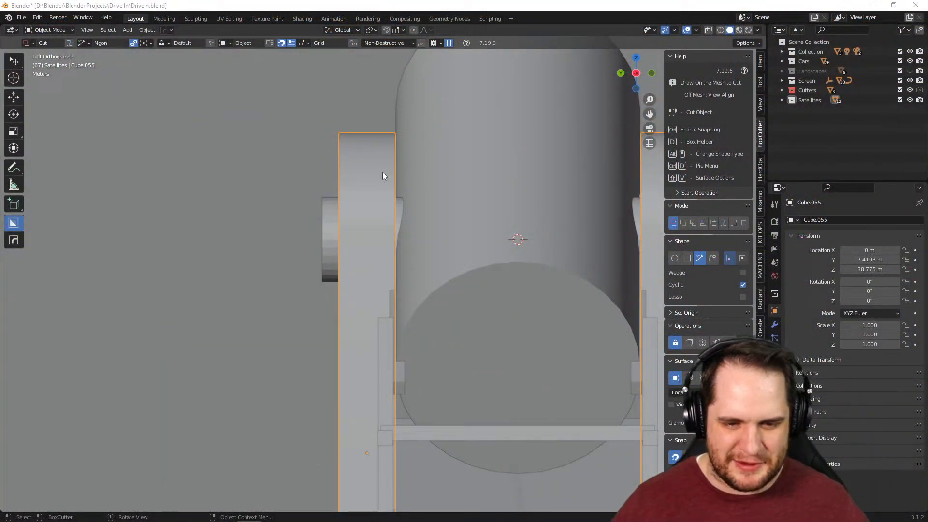
# Cut a slanted wedge off the outer upper side of the mirrored uprights' source half with a BoxCutter Ngon
pyautogui.click(373, 173)
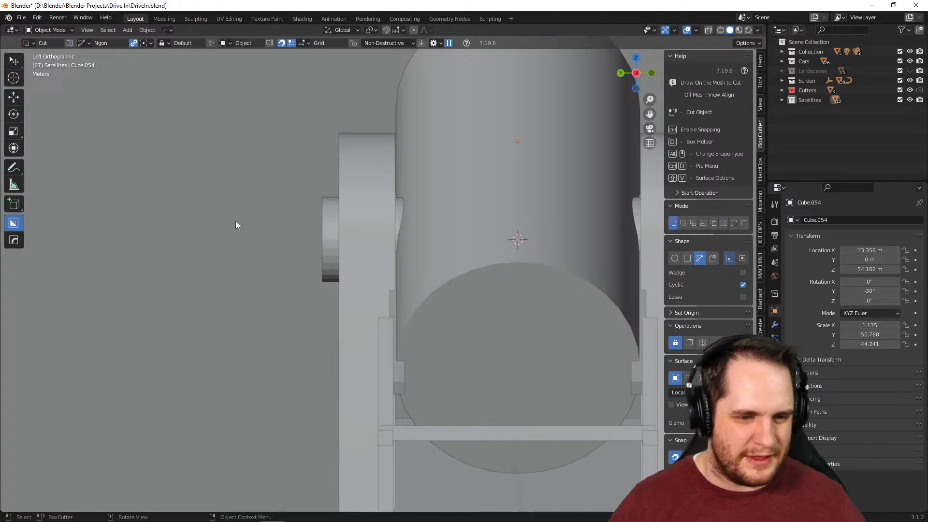
pyautogui.click(353, 215)
pyautogui.press('d')
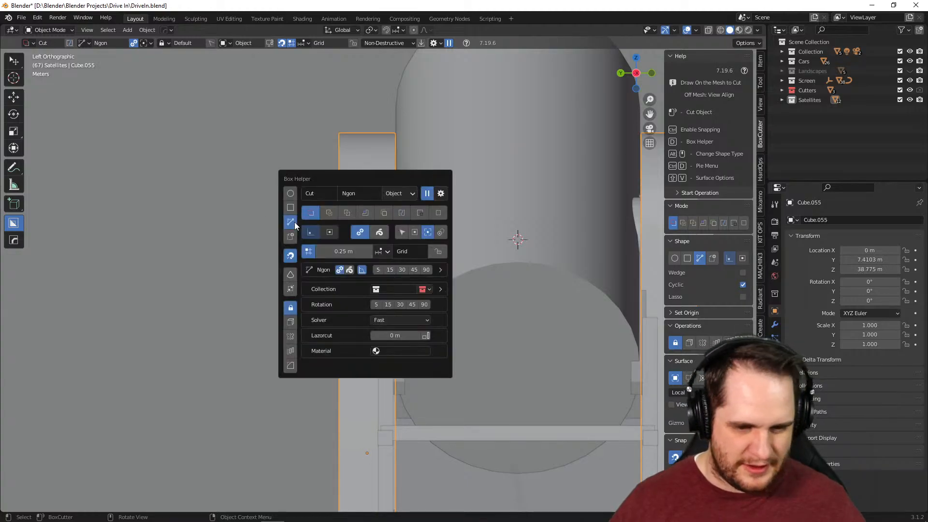
pyautogui.press('ctrl')
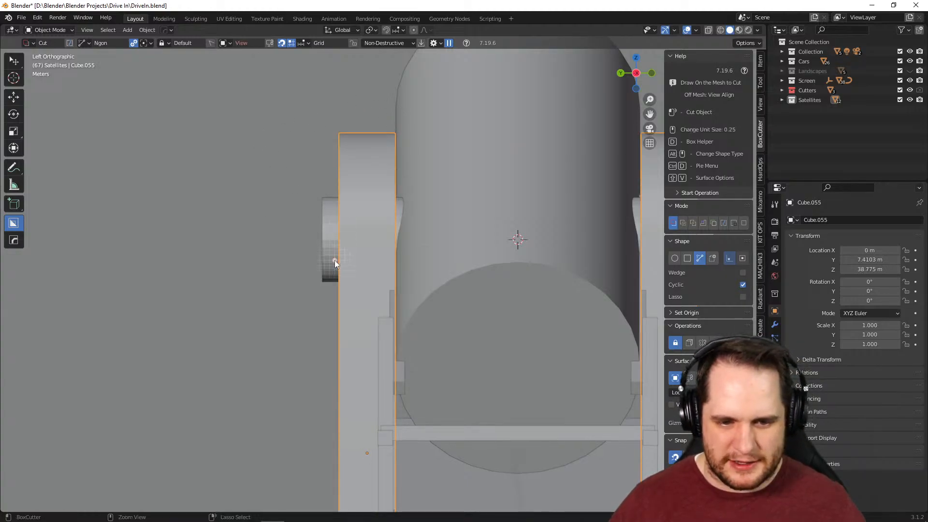
pyautogui.click(330, 321)
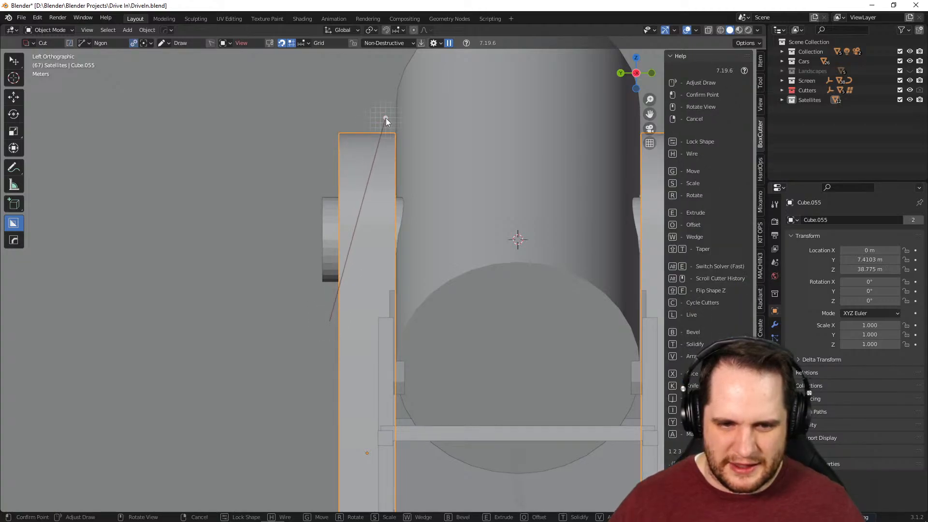
pyautogui.click(381, 118)
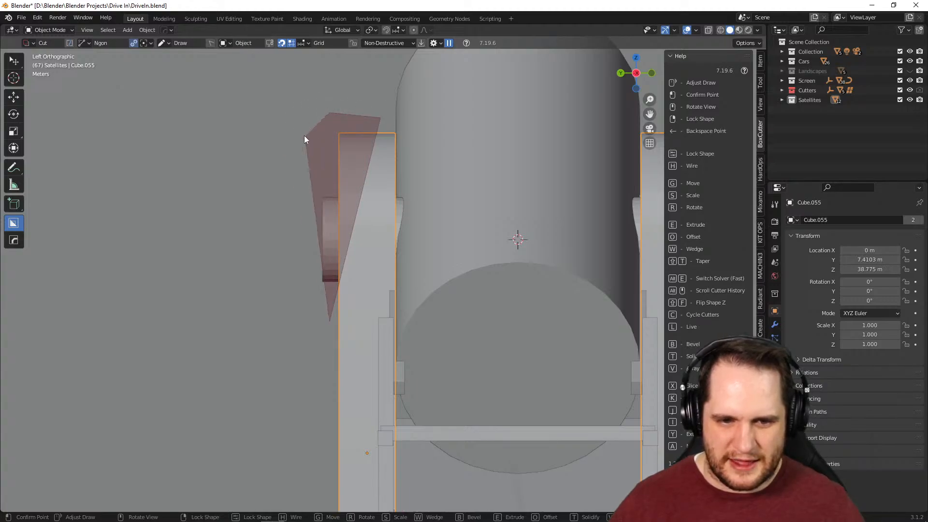
pyautogui.press('Tab')
pyautogui.moveTo(243, 165); pyautogui.dragTo(306, 193, button='middle')
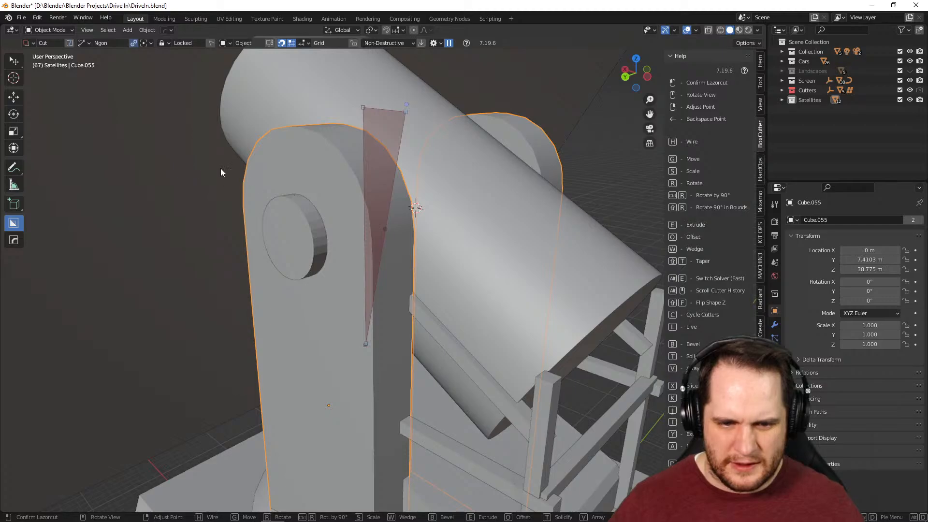
pyautogui.click(320, 190)
# Move the Boolean modifier above the Mirror modifier on the uprights so the slanted cut is mirrored
pyautogui.moveTo(320, 191); pyautogui.dragTo(358, 223, button='middle')
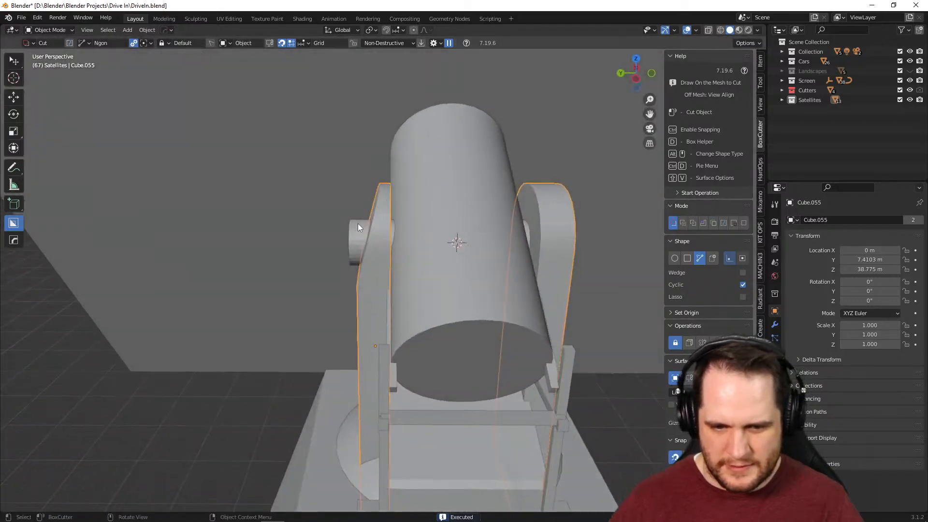
pyautogui.scroll(2, 360, 243)
pyautogui.press('Tab')
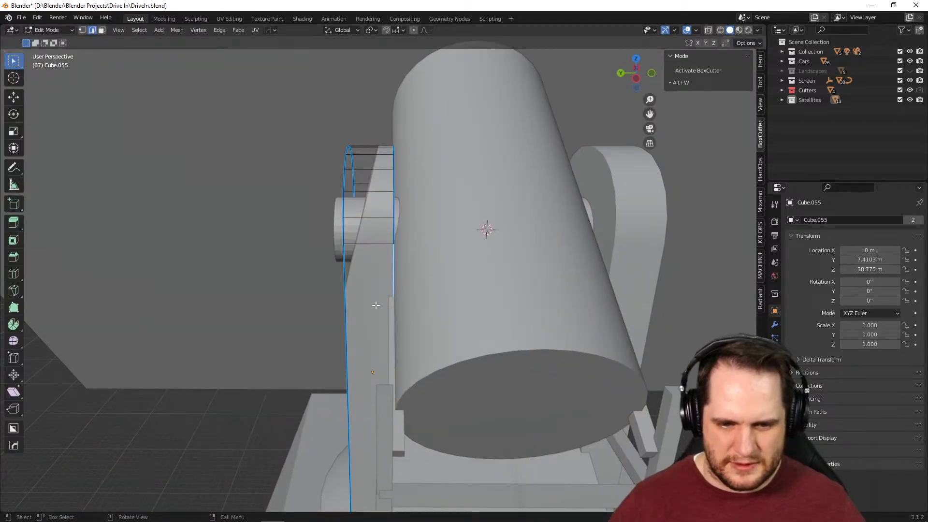
pyautogui.press('Tab')
pyautogui.click(775, 324)
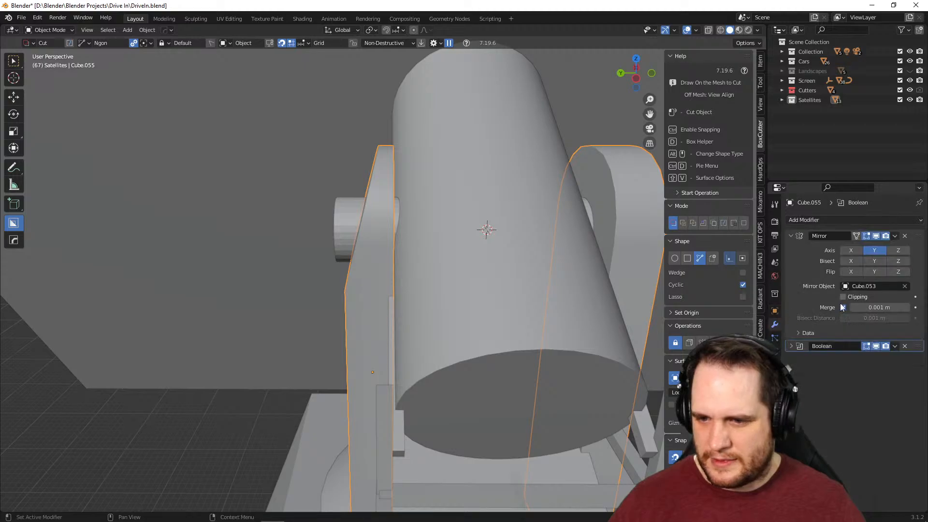
pyautogui.moveTo(811, 346); pyautogui.dragTo(813, 236)
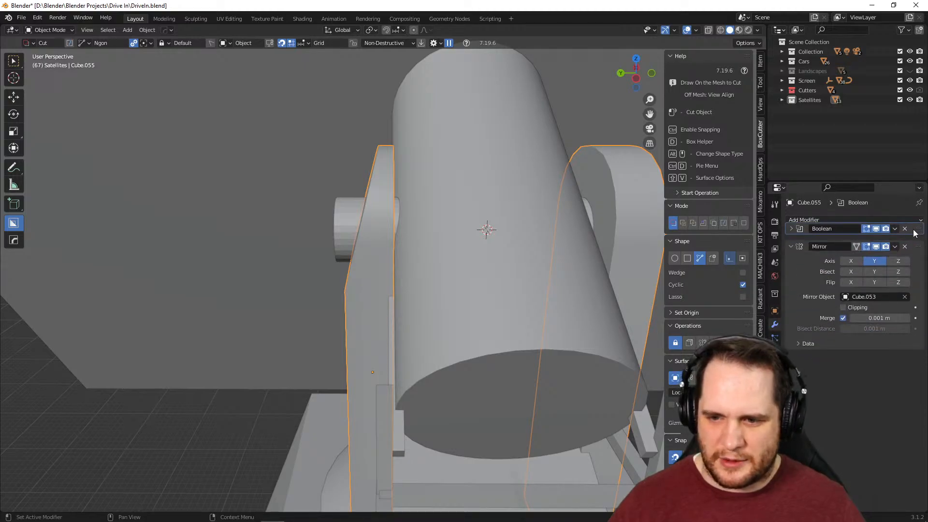
# Examine the tapered uprights and the protruding pivot cylinder end from several angles
pyautogui.scroll(-5, 512, 268)
pyautogui.moveTo(480, 277); pyautogui.dragTo(515, 280, button='middle')
pyautogui.scroll(4, 515, 283)
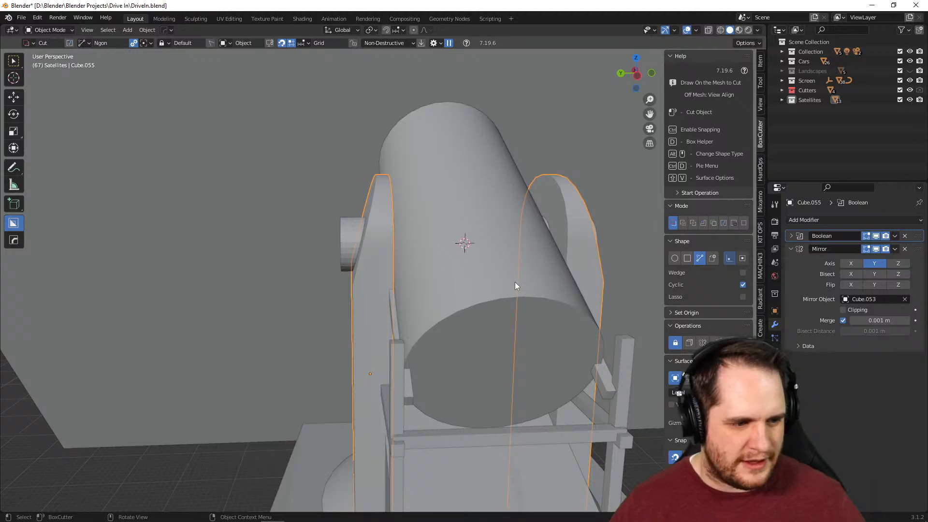
pyautogui.scroll(3, 515, 285)
pyautogui.moveTo(514, 286); pyautogui.dragTo(349, 298, button='middle')
pyautogui.scroll(-5, 502, 344)
pyautogui.scroll(5, 343, 251)
pyautogui.moveTo(342, 252); pyautogui.dragTo(305, 207, button='middle')
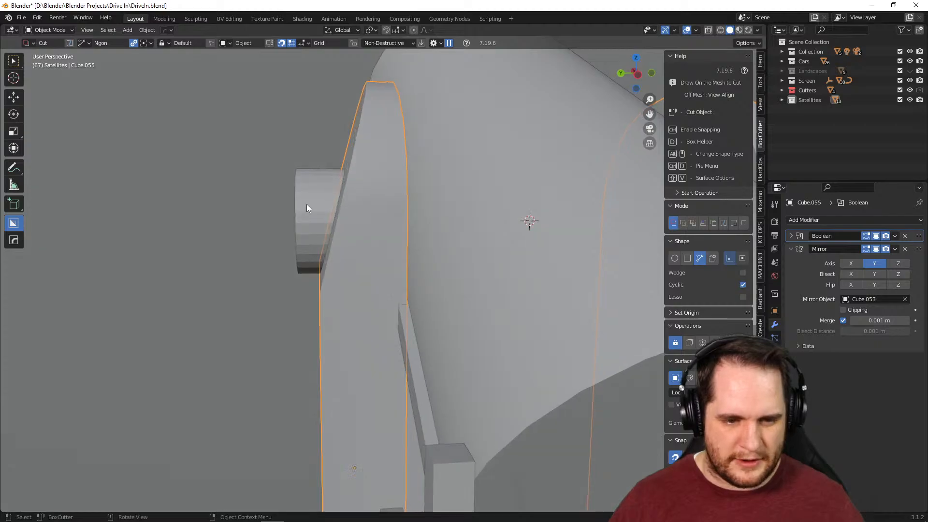
# Cut the pivot cylinder's protruding end at a slant roughly parallel to the tapered upright using a BoxCutter Ngon
pyautogui.click(314, 208)
pyautogui.click(639, 75)
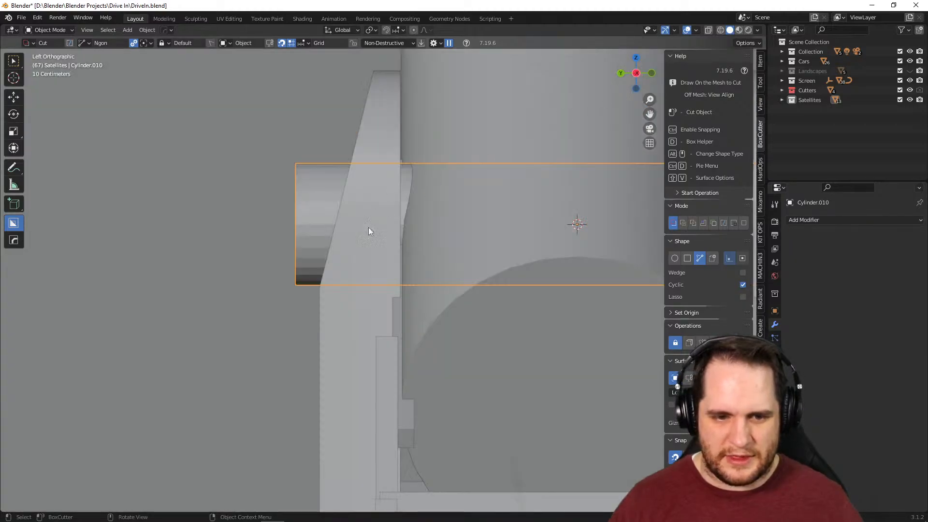
pyautogui.click(298, 293)
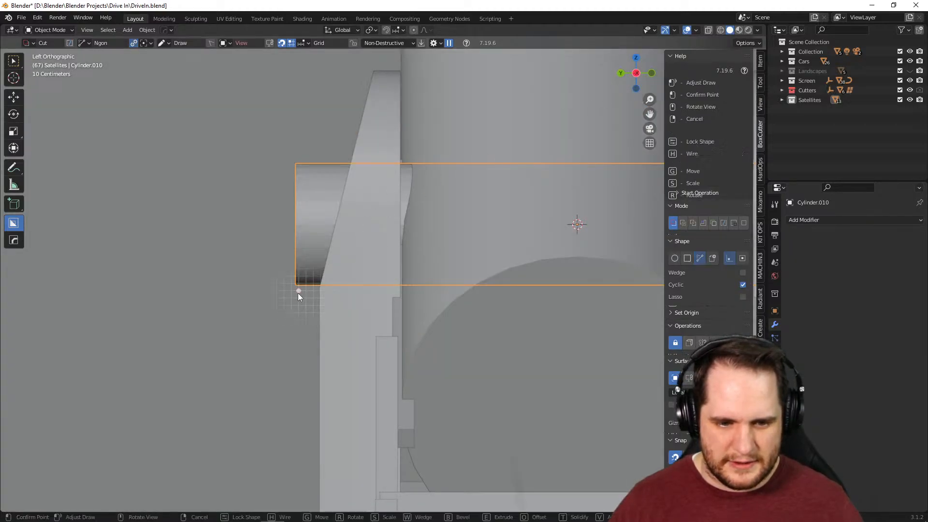
pyautogui.click(345, 115)
pyautogui.click(275, 115)
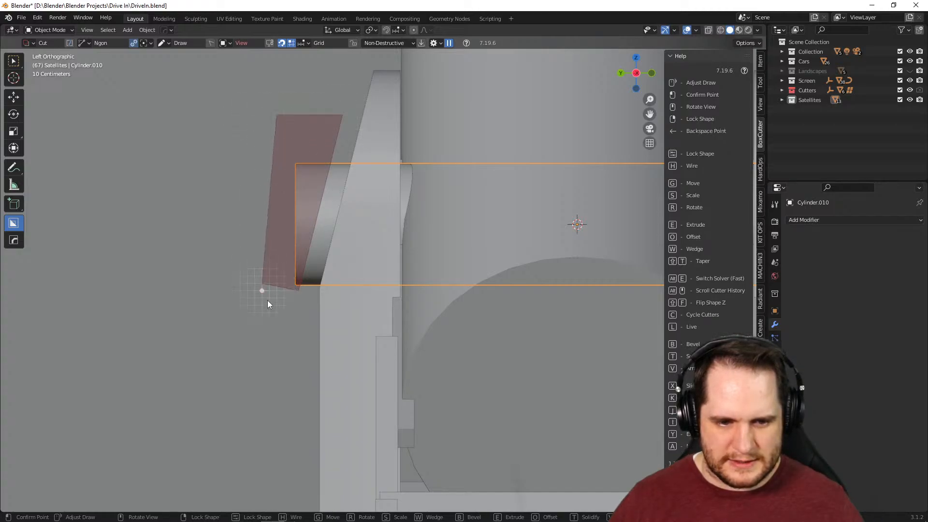
pyautogui.click(283, 292)
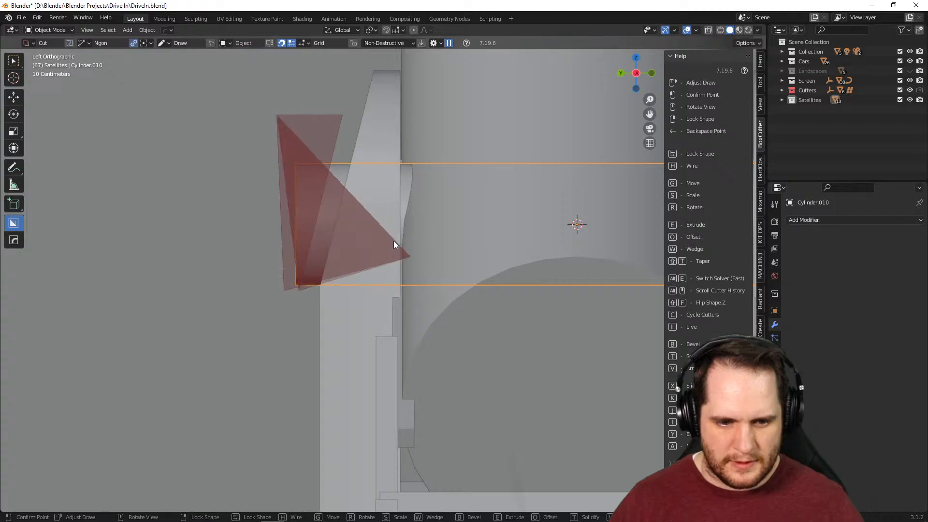
pyautogui.rightClick(400, 244)
pyautogui.click(367, 290)
# Move the pivot cylinder's uncut end face along global Y until the cylinder ends inside the tube
pyautogui.scroll(-3, 366, 292)
pyautogui.moveTo(365, 291); pyautogui.dragTo(654, 325, button='middle')
pyautogui.scroll(-3, 347, 312)
pyautogui.scroll(4, 487, 290)
pyautogui.scroll(-5, 503, 263)
pyautogui.click(581, 251)
pyautogui.click(581, 251)
pyautogui.press('Tab')
pyautogui.scroll(2, 594, 305)
pyautogui.press('3')
pyautogui.click(594, 306)
pyautogui.press('g')
pyautogui.press('x')
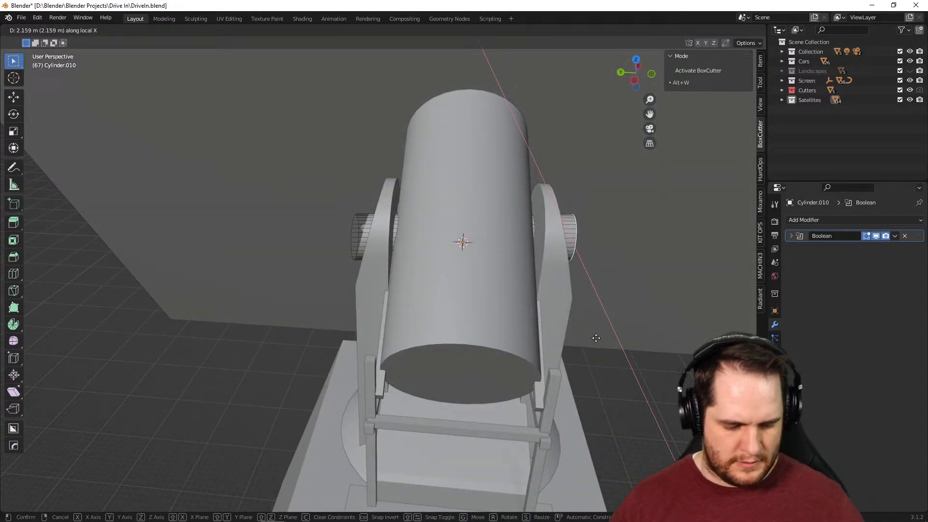
pyautogui.press('y')
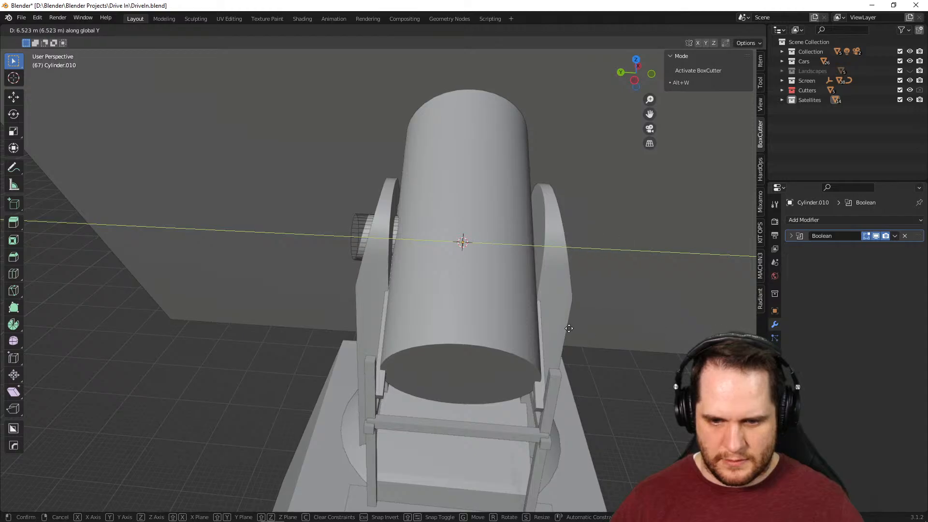
pyautogui.click(514, 326)
pyautogui.moveTo(522, 327); pyautogui.dragTo(578, 306, button='middle')
pyautogui.press('Tab')
pyautogui.scroll(3, 559, 303)
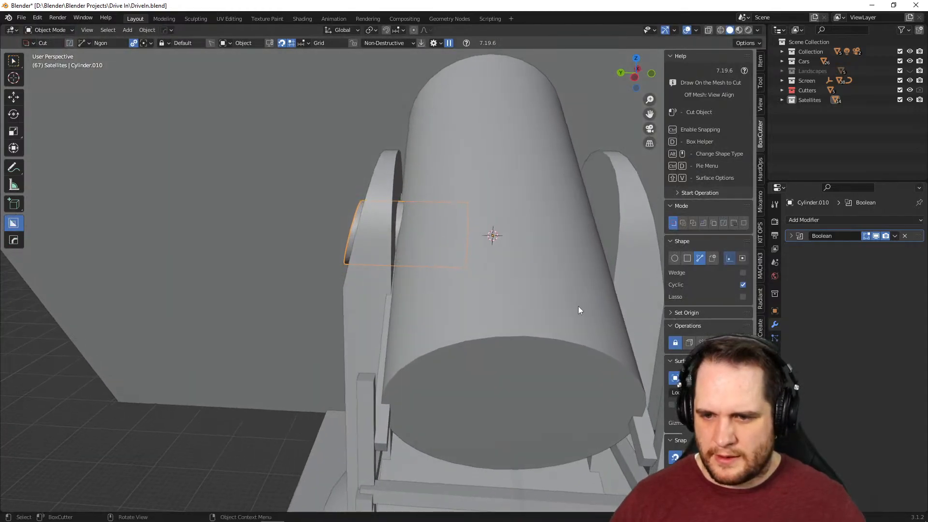
# Add a Mirror modifier to the pivot cylinder, mirrored on the Y axis around the tube object Cylinder
pyautogui.click(824, 221)
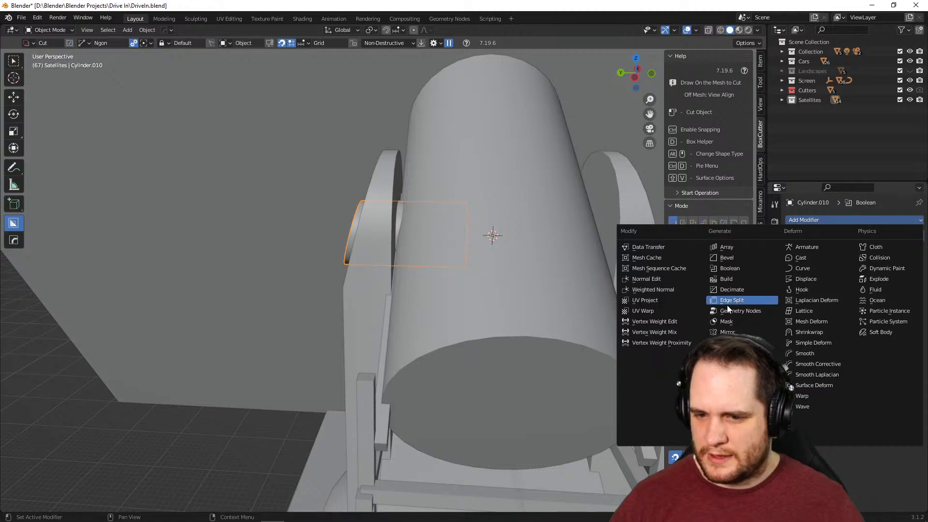
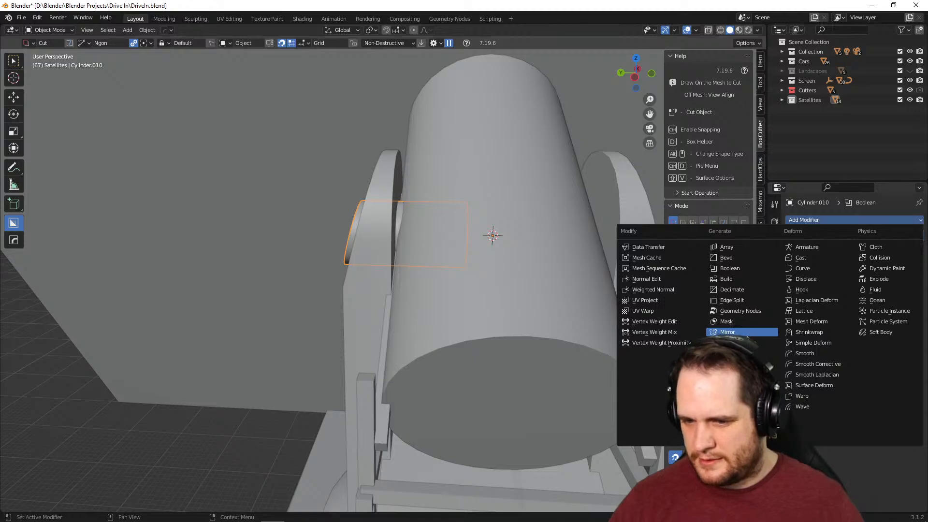
pyautogui.click(727, 332)
pyautogui.click(905, 299)
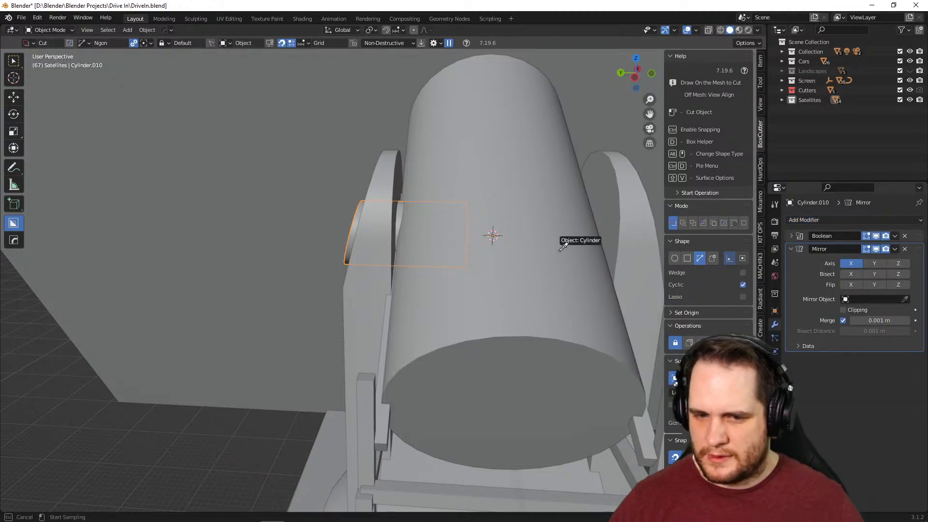
pyautogui.click(556, 236)
pyautogui.moveTo(923, 250); pyautogui.dragTo(920, 333)
pyautogui.click(874, 263)
pyautogui.moveTo(663, 275); pyautogui.dragTo(647, 280, button='middle')
# Try a merge distance of 0 m on the pivot cylinder's Mirror modifier, undo it, and check the modifier's data options
pyautogui.click(844, 310)
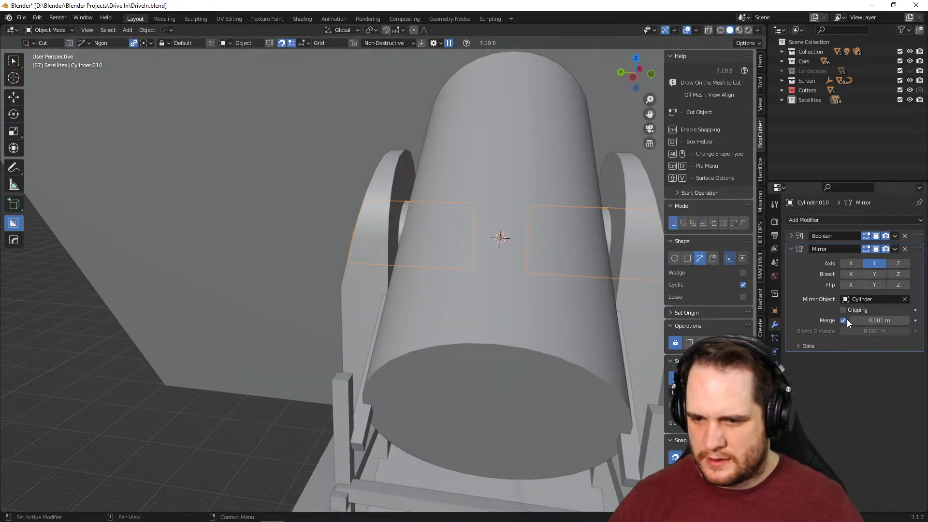
pyautogui.moveTo(875, 321); pyautogui.dragTo(885, 320)
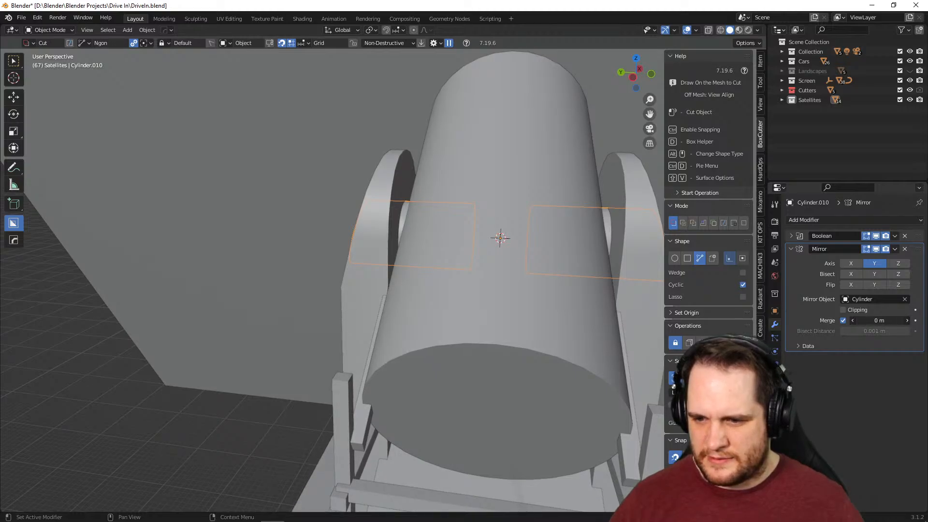
pyautogui.hotkey('ctrl', 'z')
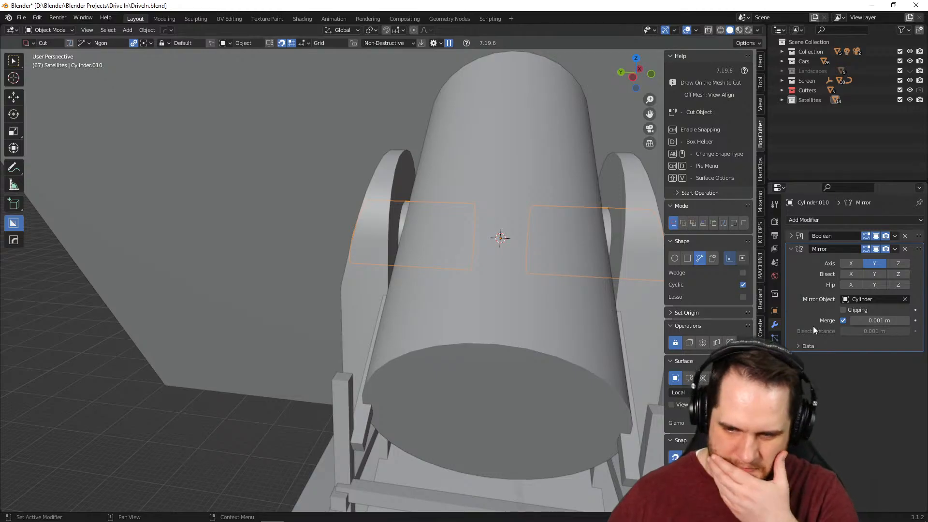
pyautogui.click(797, 347)
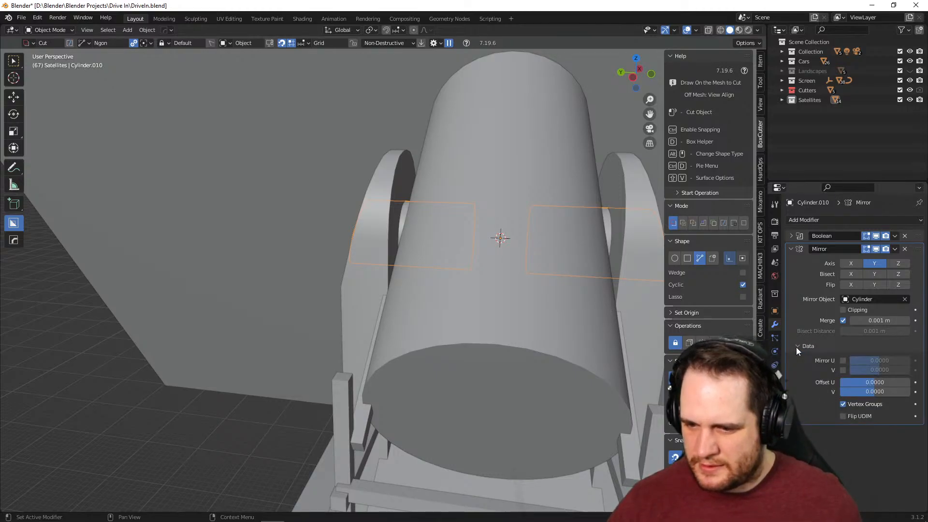
pyautogui.click(796, 347)
# Recalculate the shading of the mirrored uprights with the HardOps Sharpen operation
pyautogui.moveTo(395, 234); pyautogui.dragTo(498, 268, button='middle')
pyautogui.scroll(-5, 552, 268)
pyautogui.press('Tab')
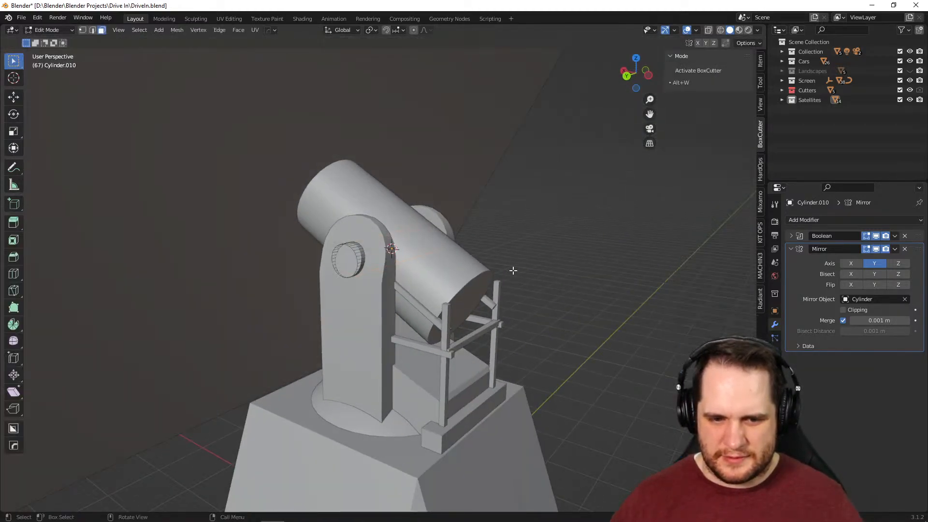
pyautogui.press('Tab')
pyautogui.moveTo(560, 266); pyautogui.dragTo(344, 348, button='middle')
pyautogui.click(366, 349)
pyautogui.scroll(2, 366, 349)
pyautogui.press('q')
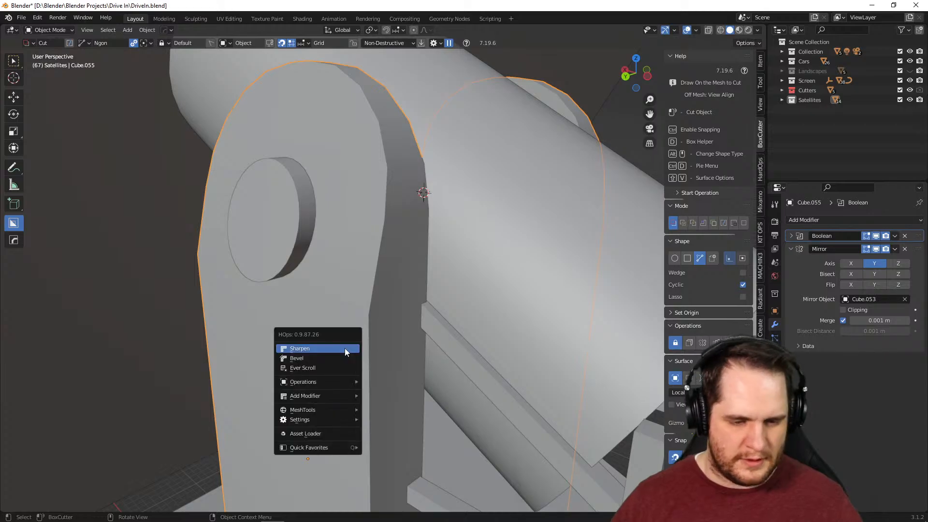
pyautogui.click(346, 350)
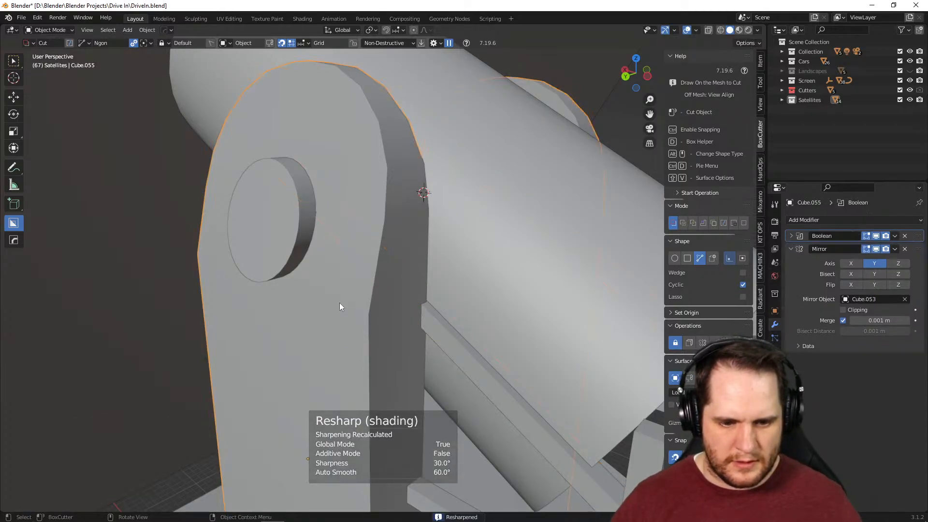
# Apply the Boolean modifier on the uprights, keeping their Mirror modifier live
pyautogui.press('Tab')
pyautogui.moveTo(326, 305); pyautogui.dragTo(281, 303, button='middle')
pyautogui.scroll(-3, 285, 302)
pyautogui.moveTo(375, 278)
pyautogui.mouseDown(button='middle')
pyautogui.moveTo(449, 265)
pyautogui.moveTo(380, 271)
pyautogui.mouseUp(button='middle')
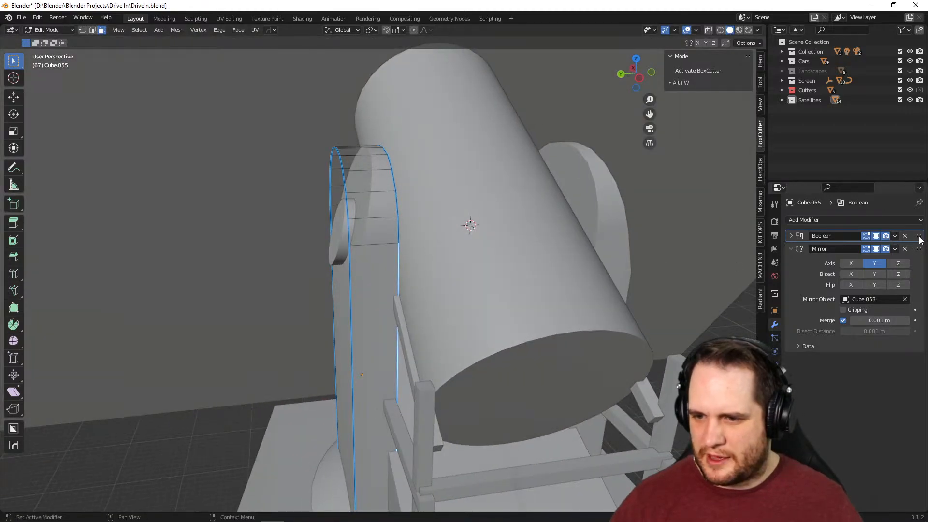
pyautogui.click(895, 236)
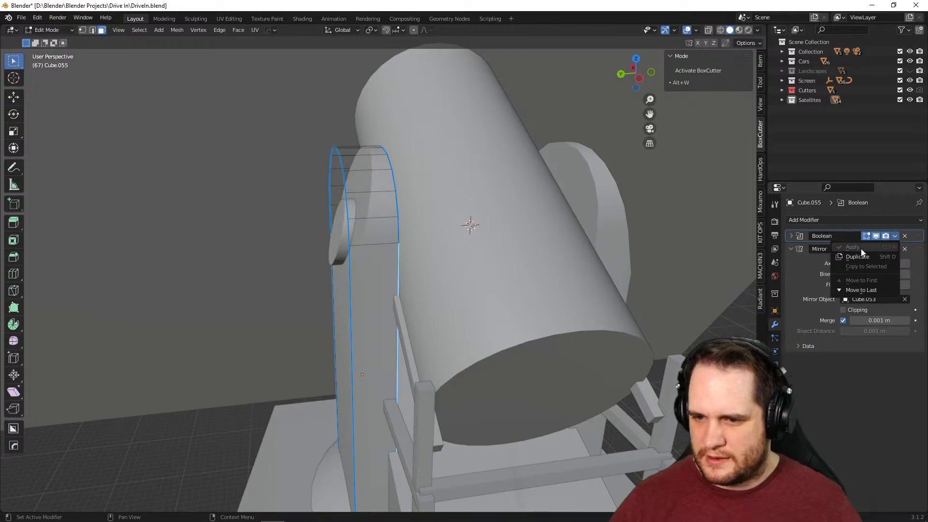
pyautogui.press('Tab')
pyautogui.click(895, 235)
pyautogui.click(880, 246)
# Inspect the applied cut on the upright's mesh and run HardOps Sharpen on the uprights again
pyautogui.moveTo(604, 257); pyautogui.dragTo(375, 214, button='middle')
pyautogui.press('Tab')
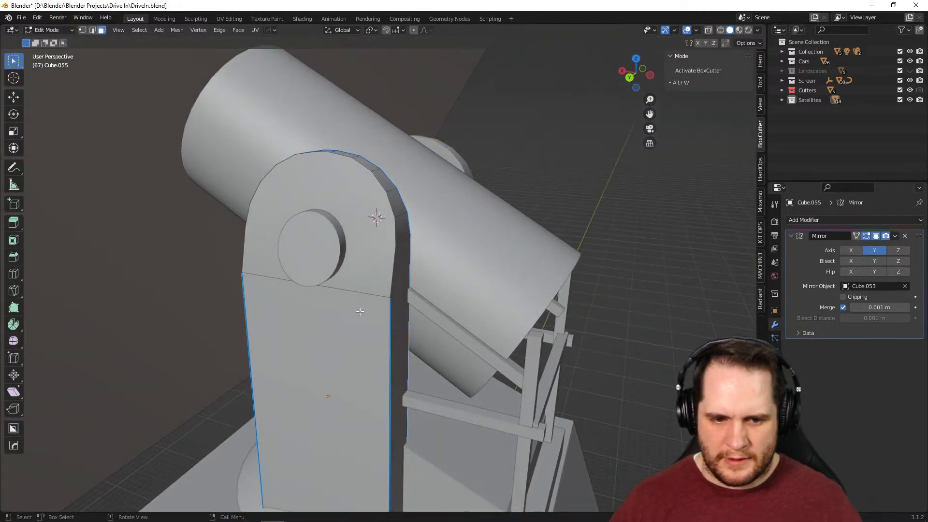
pyautogui.scroll(2, 373, 199)
pyautogui.press('Tab')
pyautogui.moveTo(428, 292); pyautogui.dragTo(469, 277, button='middle')
pyautogui.press('q')
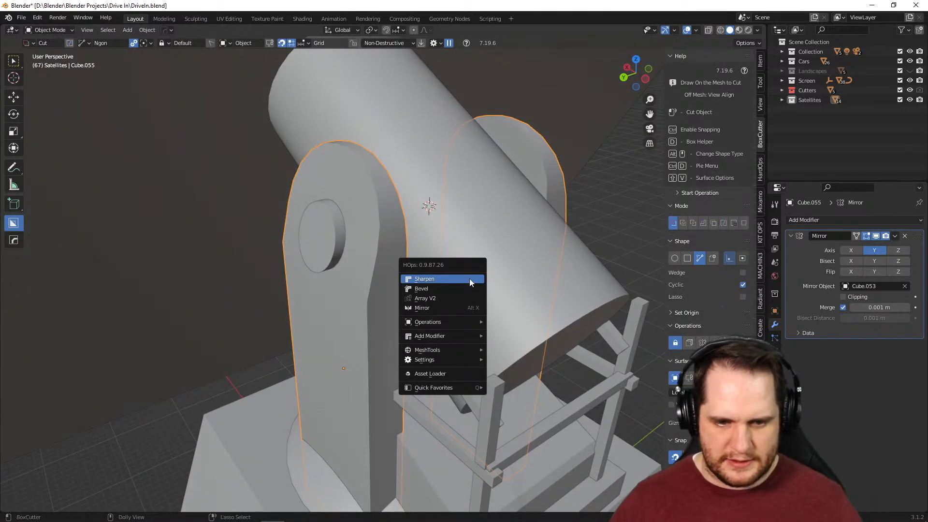
pyautogui.click(470, 281)
pyautogui.moveTo(408, 257); pyautogui.dragTo(430, 249, button='middle')
# Try marking the horizontal edge below the pivot on the upright's outer face as a seam
pyautogui.press('Tab')
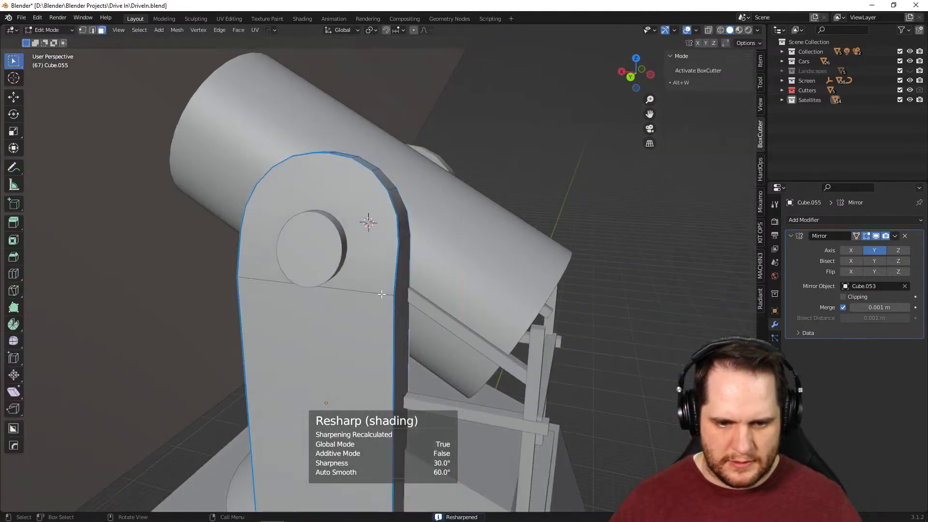
pyautogui.click(367, 290)
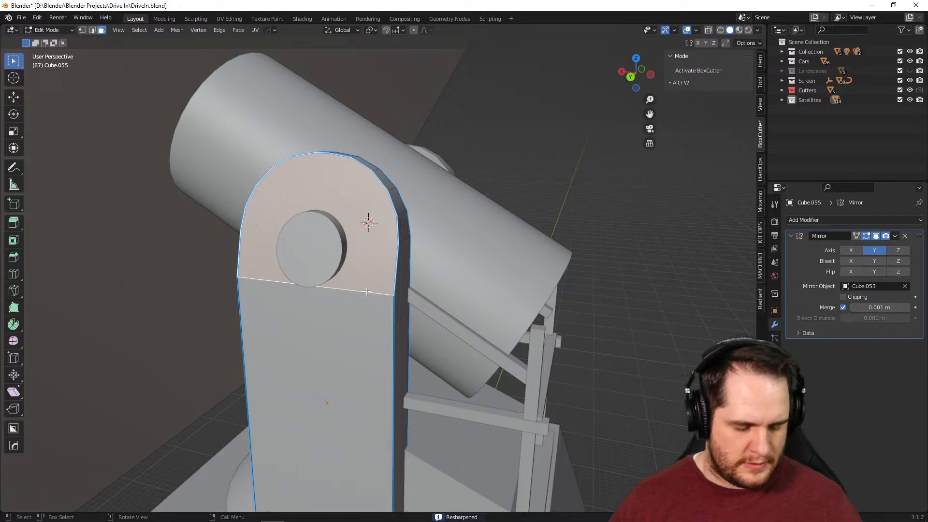
pyautogui.rightClick(375, 293)
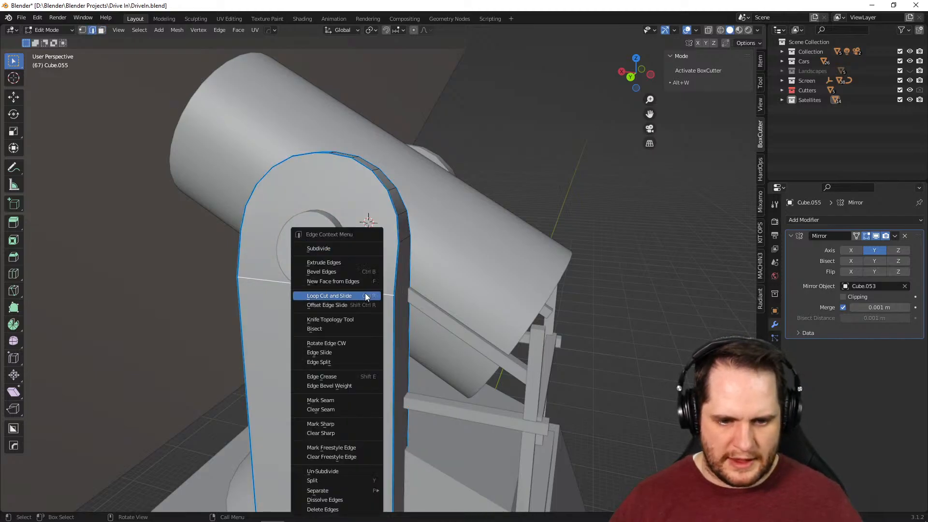
pyautogui.click(363, 400)
pyautogui.moveTo(479, 319); pyautogui.dragTo(449, 333, button='middle')
pyautogui.press('Tab')
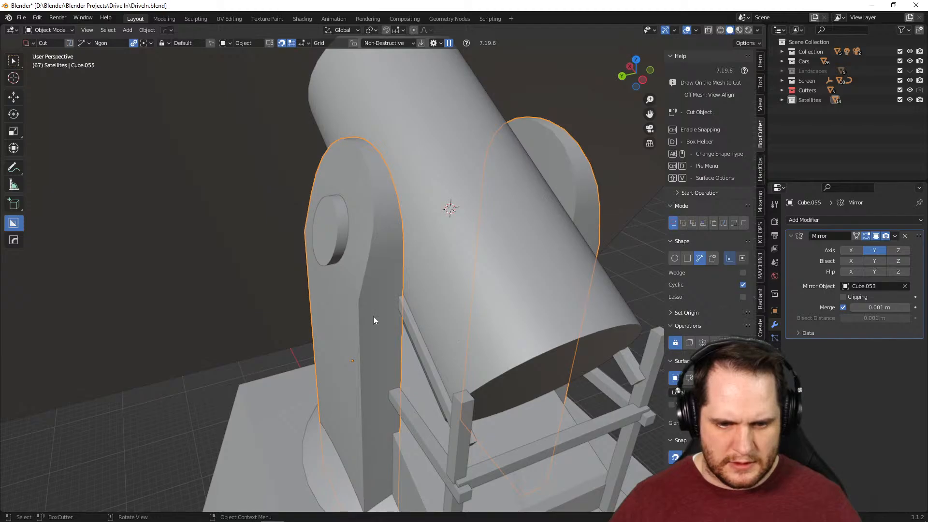
# Mark the horizontal edge below the pivot on the upright's outer face as sharp with HardOps
pyautogui.press('Tab')
pyautogui.moveTo(361, 317); pyautogui.dragTo(384, 302, button='middle')
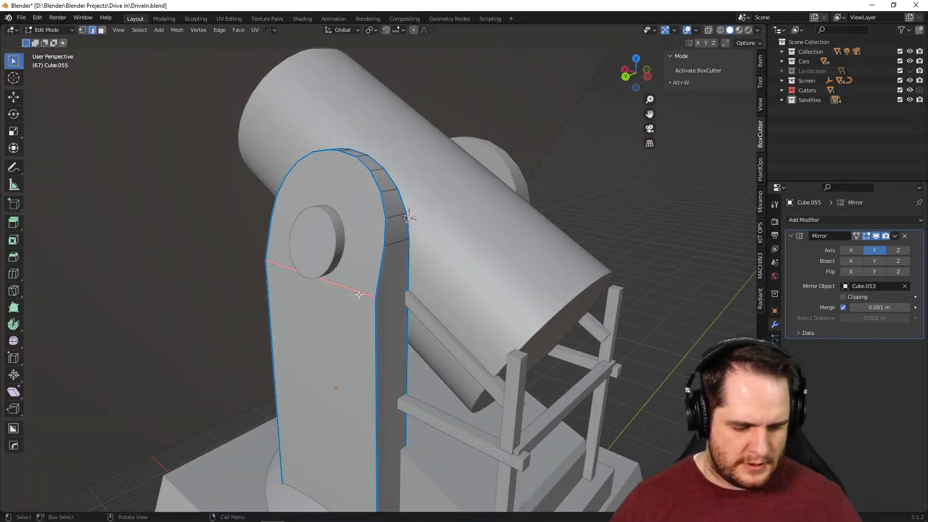
pyautogui.press('Tab')
pyautogui.press('Tab')
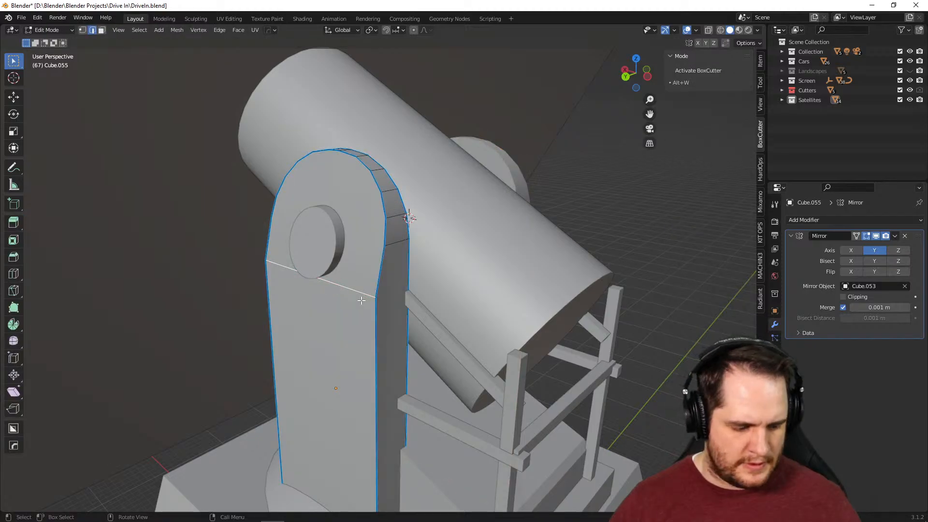
pyautogui.press('q')
pyautogui.click(361, 300)
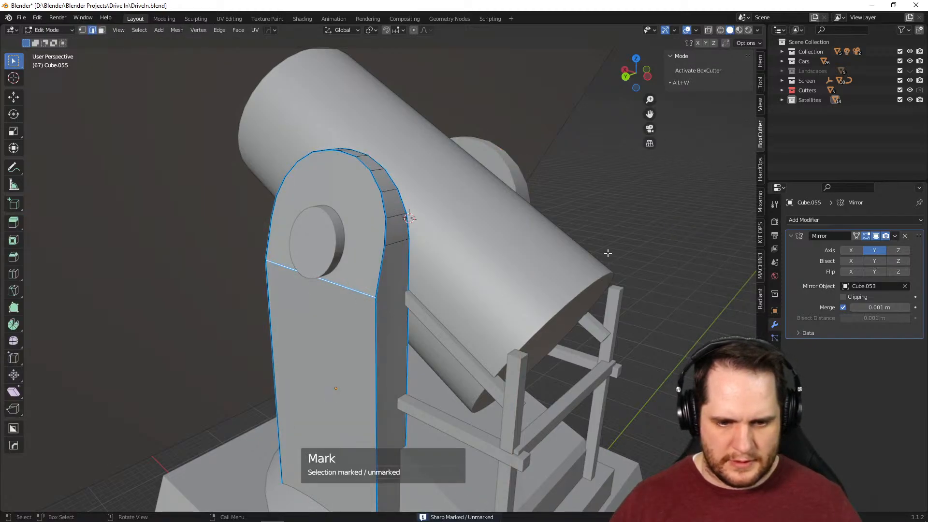
pyautogui.press('Tab')
pyautogui.scroll(-6, 608, 254)
pyautogui.moveTo(608, 269); pyautogui.dragTo(505, 255, button='middle')
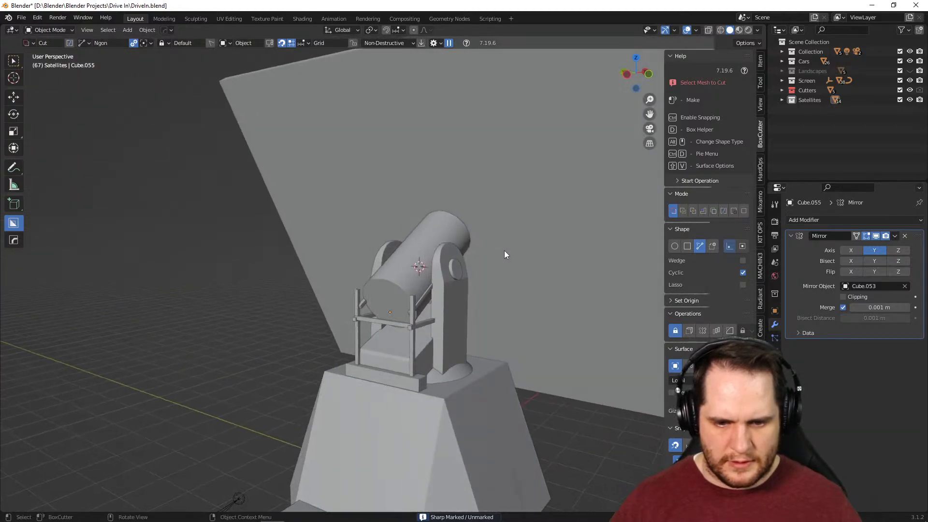
pyautogui.scroll(3, 504, 253)
pyautogui.moveTo(312, 301); pyautogui.dragTo(376, 307, button='middle')
pyautogui.scroll(4, 377, 308)
# Try to move the horizontal edge on the upright's outer face downward
pyautogui.press('Tab')
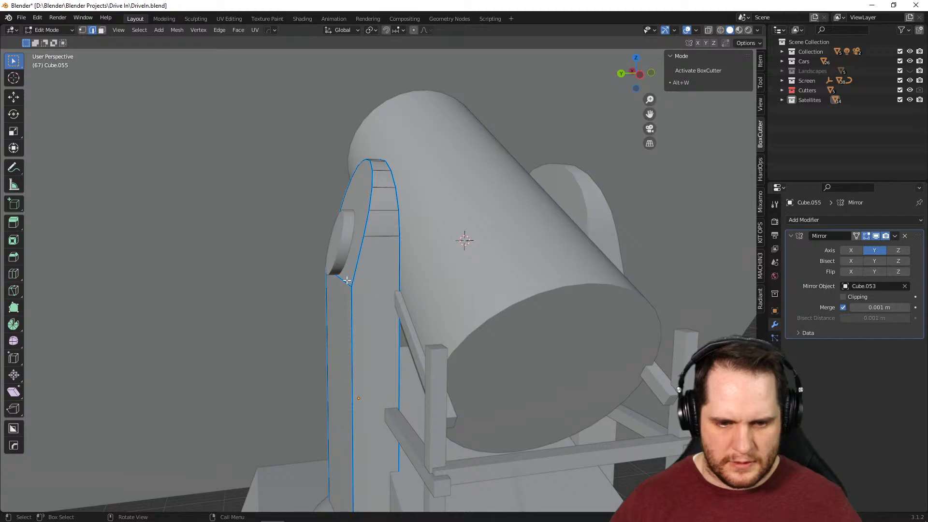
pyautogui.press('g')
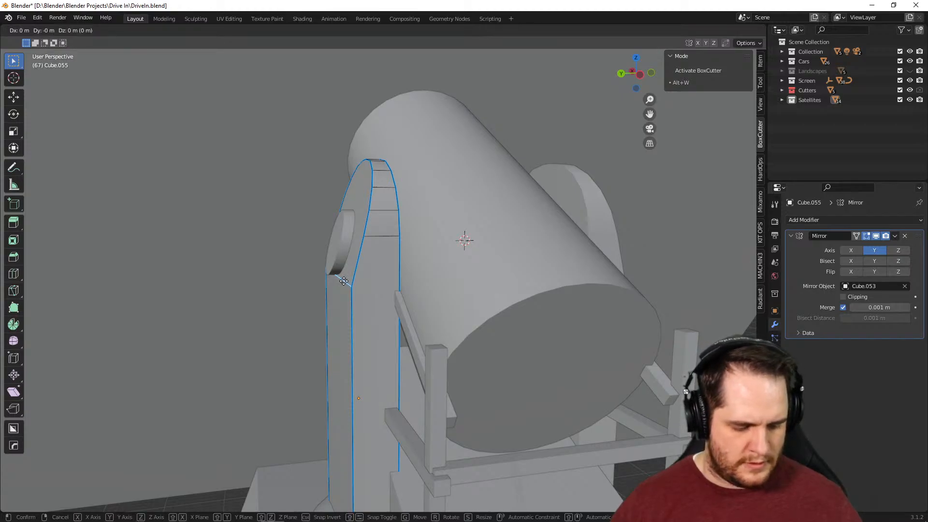
pyautogui.click(345, 306)
pyautogui.moveTo(346, 306); pyautogui.dragTo(443, 316, button='middle')
pyautogui.scroll(4, 500, 283)
pyautogui.scroll(-5, 499, 283)
# Lower the mirrored uprights slightly along global Z relative to the pivot cylinder
pyautogui.press('Tab')
pyautogui.click(372, 315)
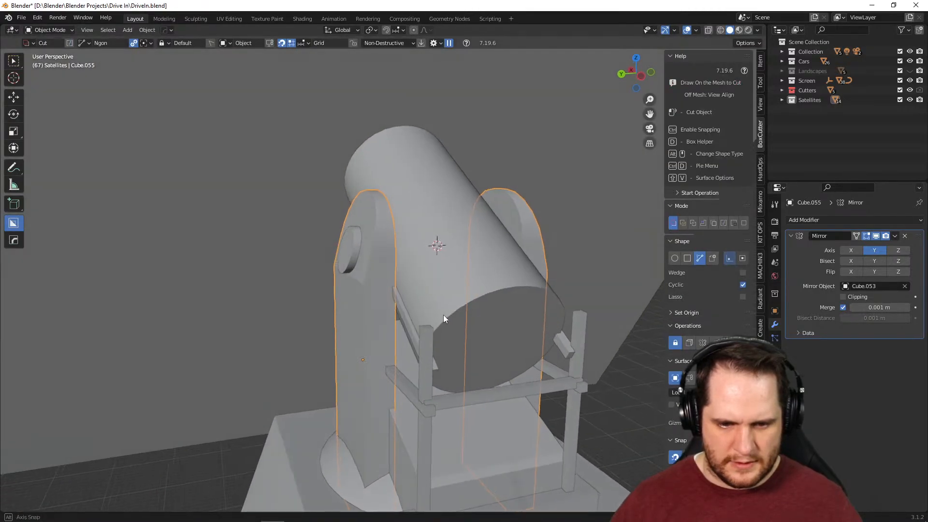
pyautogui.press('g')
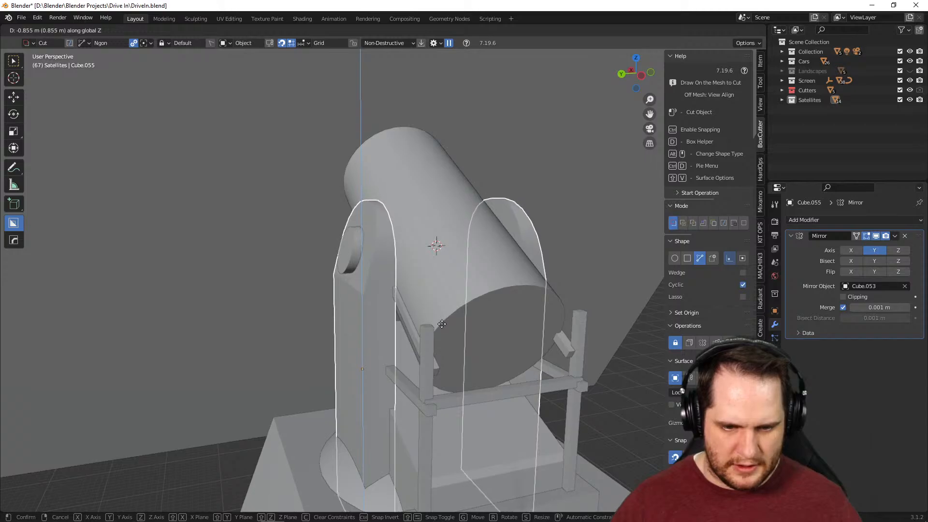
pyautogui.click(440, 328)
pyautogui.moveTo(465, 302); pyautogui.dragTo(532, 315, button='middle')
pyautogui.press('Tab')
pyautogui.press('Tab')
pyautogui.hotkey('alt', 'w')
# Examine the satellite mount and its pedestal from behind the screen and from the front
pyautogui.scroll(3, 508, 342)
pyautogui.scroll(-3, 474, 344)
pyautogui.scroll(2, 546, 306)
pyautogui.scroll(2, 546, 309)
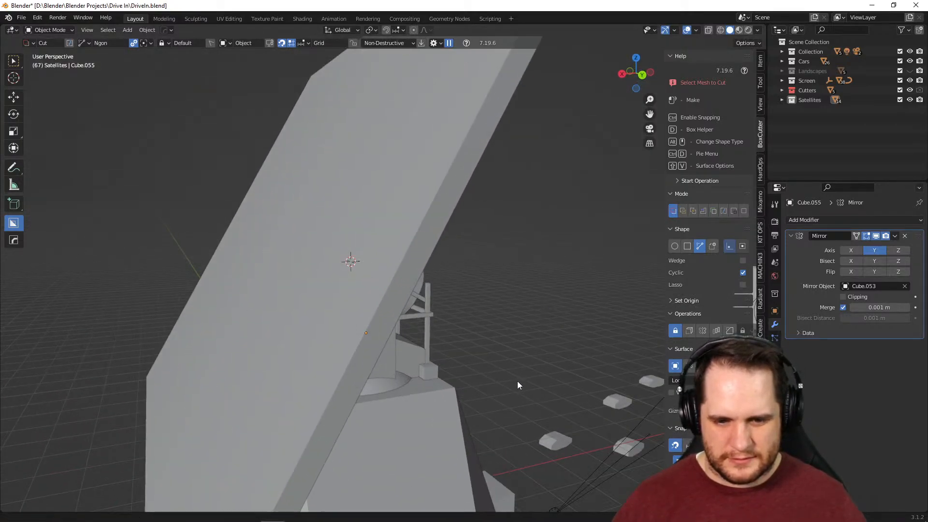
pyautogui.moveTo(517, 383); pyautogui.dragTo(425, 269, button='middle')
pyautogui.scroll(4, 442, 319)
pyautogui.scroll(-3, 442, 320)
pyautogui.moveTo(442, 319); pyautogui.dragTo(361, 286, button='middle')
# Scale the bottom edges of the beam under the front frame to 1.15 along Y, flaring its ends outward
pyautogui.click(421, 224)
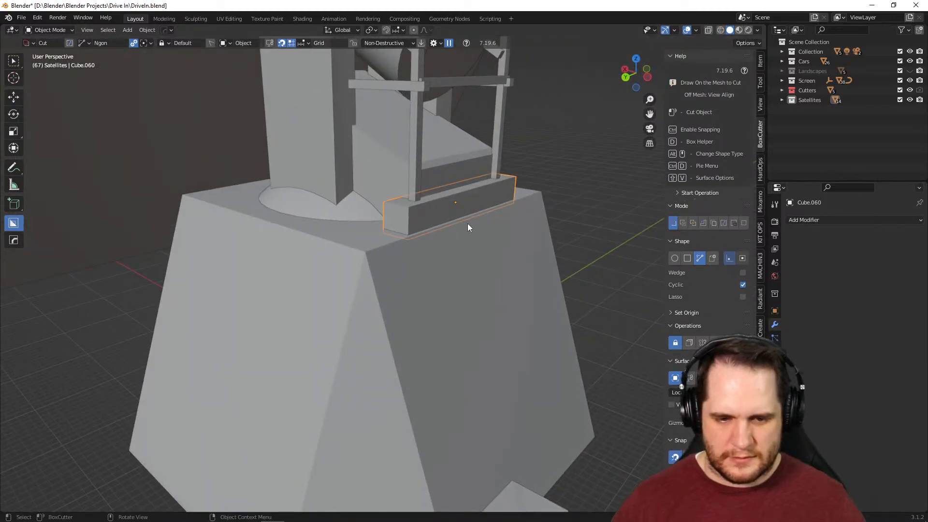
pyautogui.press('Tab')
pyautogui.hotkey('alt', 'a')
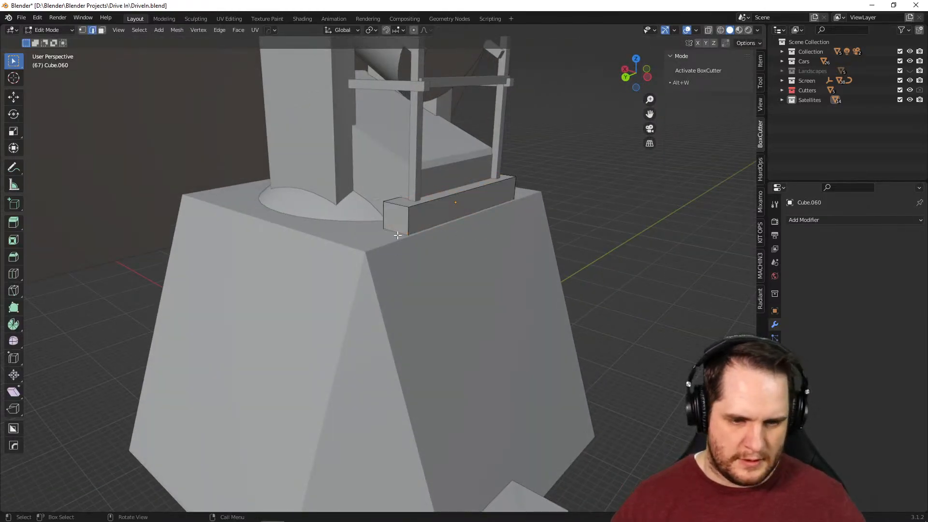
pyautogui.moveTo(534, 243); pyautogui.dragTo(480, 257, button='middle')
pyautogui.moveTo(545, 266); pyautogui.dragTo(547, 309, button='middle')
pyautogui.press('s')
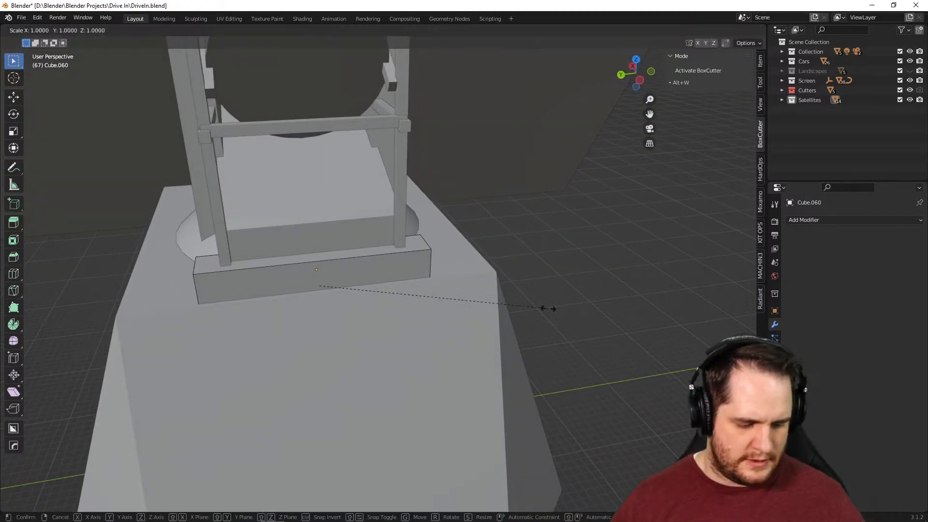
pyautogui.click(583, 310)
pyautogui.moveTo(584, 310); pyautogui.dragTo(483, 317, button='middle')
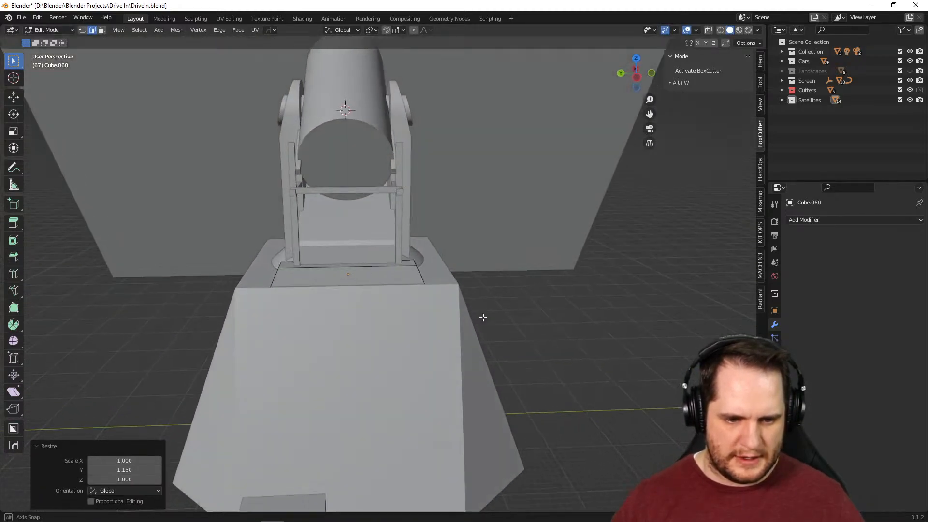
pyautogui.press('Tab')
pyautogui.hotkey('alt', 'w')
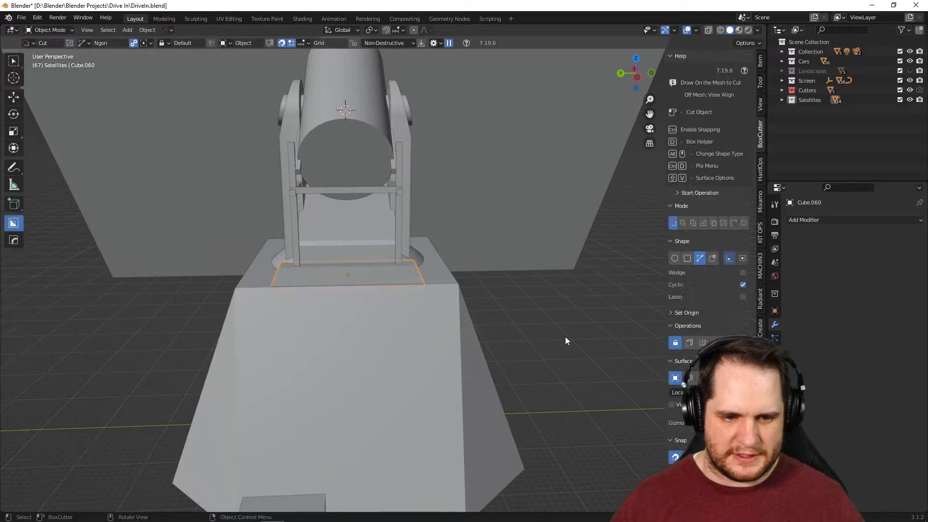
# Examine the satellite mount, the dome beneath its uprights and the pedestal from several sides and distances
pyautogui.moveTo(530, 352); pyautogui.dragTo(533, 393, button='middle')
pyautogui.scroll(8, 533, 393)
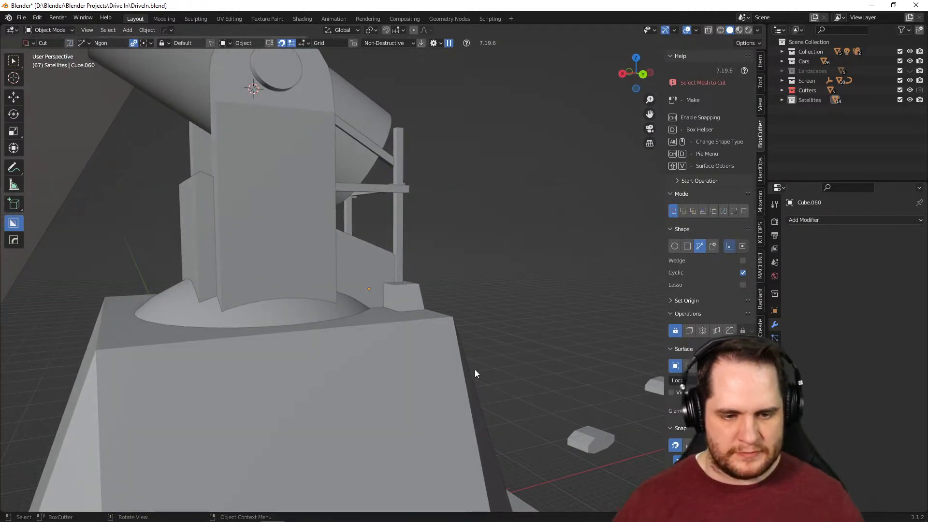
pyautogui.moveTo(359, 296); pyautogui.dragTo(326, 361, button='middle')
pyautogui.keyDown('shift'); pyautogui.moveTo(230, 394); pyautogui.dragTo(373, 366, button='middle'); pyautogui.keyUp('shift')
pyautogui.scroll(-8, 413, 355)
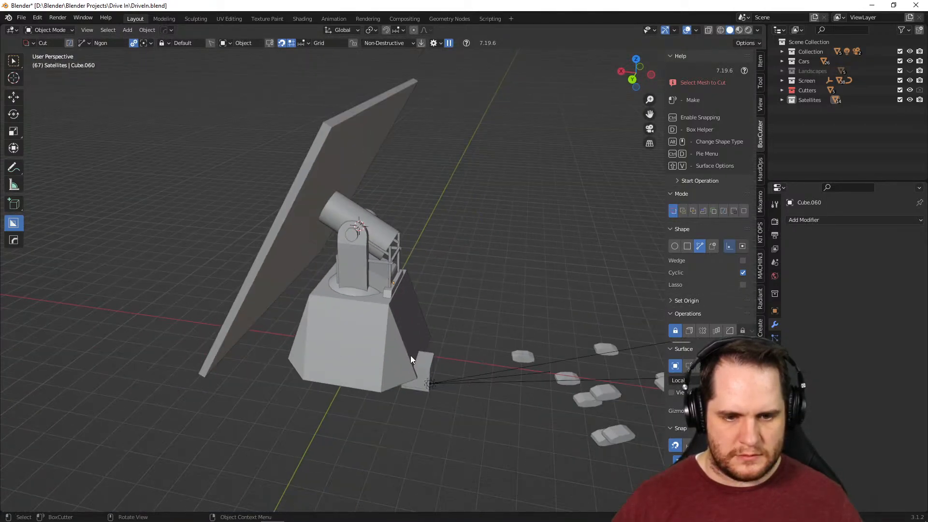
pyautogui.moveTo(420, 349); pyautogui.dragTo(437, 321, button='middle')
pyautogui.scroll(5, 434, 329)
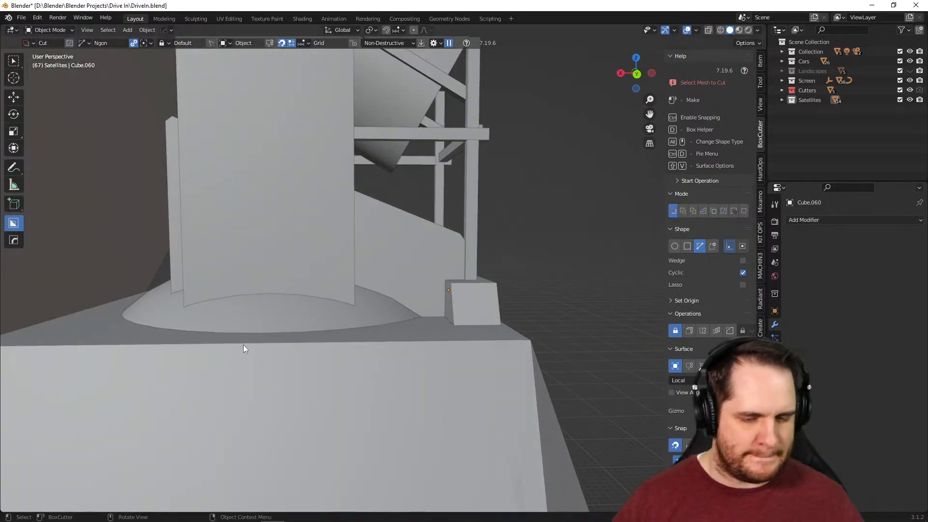
pyautogui.scroll(-8, 299, 352)
pyautogui.moveTo(309, 351); pyautogui.dragTo(344, 313, button='middle')
pyautogui.scroll(4, 343, 313)
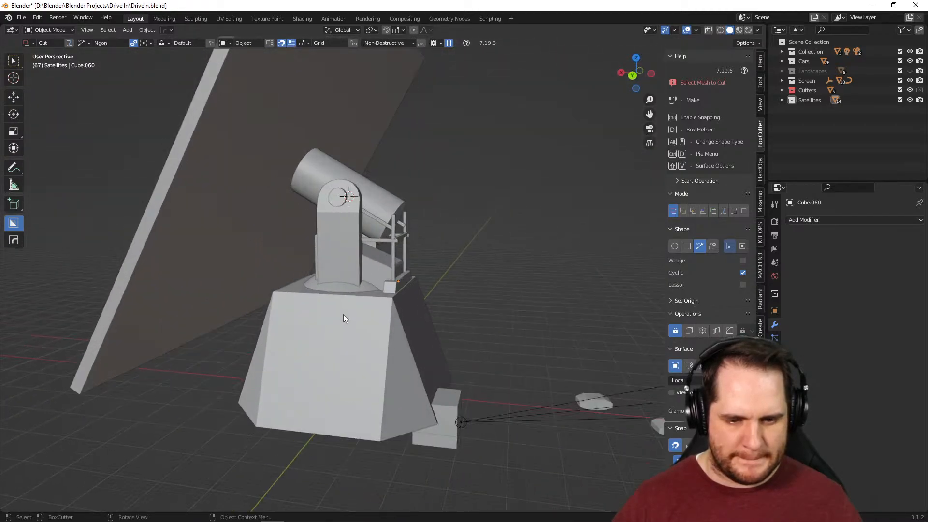
pyautogui.scroll(4, 343, 313)
# Scale the dome beneath the uprights to 0.777 and raise it about 5.3 m along global Z
pyautogui.click(269, 346)
pyautogui.scroll(-2, 328, 367)
pyautogui.moveTo(327, 370)
pyautogui.mouseDown(button='middle')
pyautogui.moveTo(315, 376)
pyautogui.moveTo(348, 362)
pyautogui.moveTo(342, 370)
pyautogui.mouseUp(button='middle')
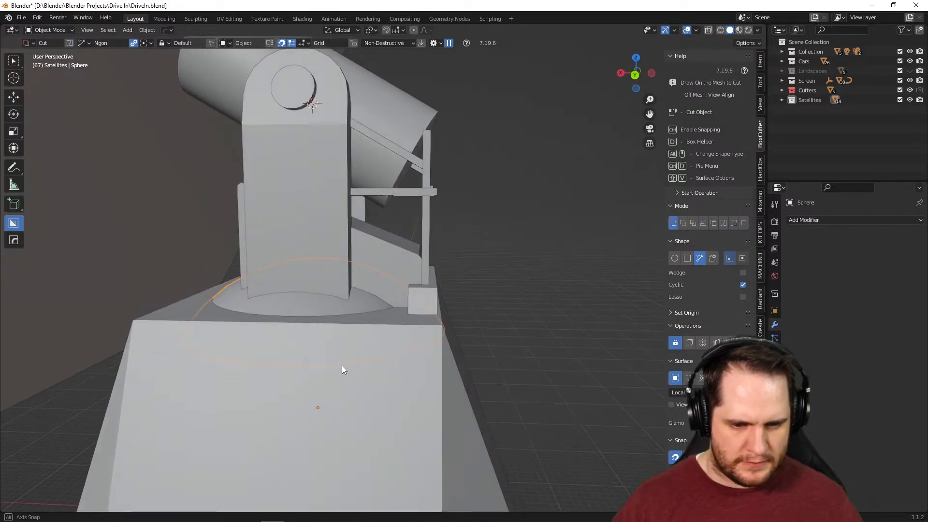
pyautogui.press('s')
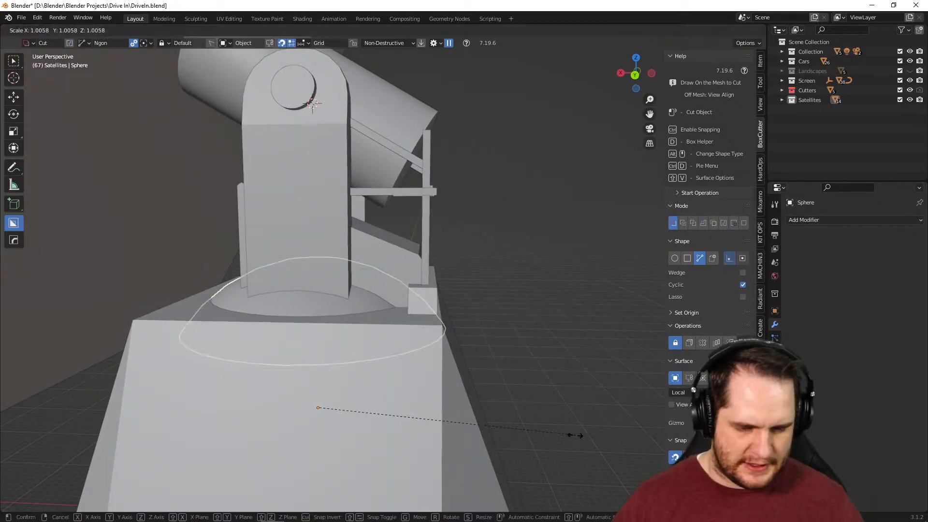
pyautogui.click(517, 424)
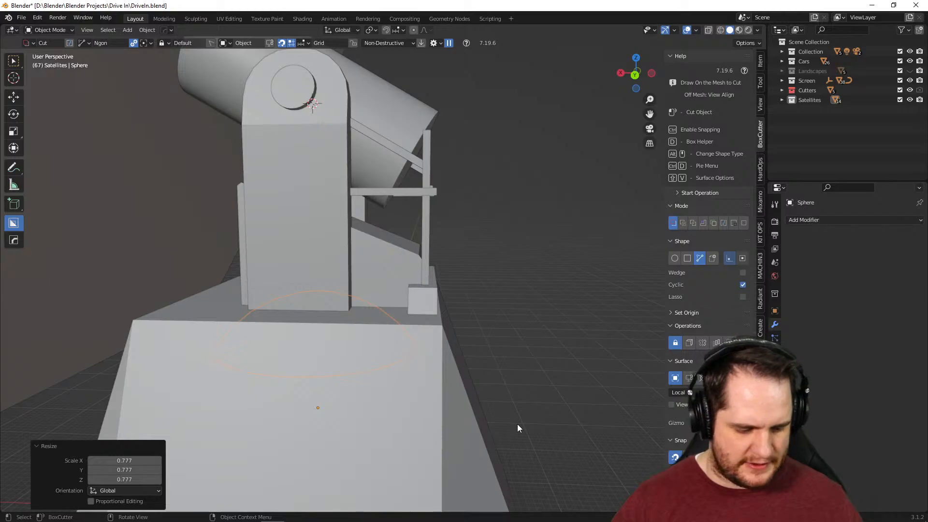
pyautogui.press('g')
pyautogui.press('z')
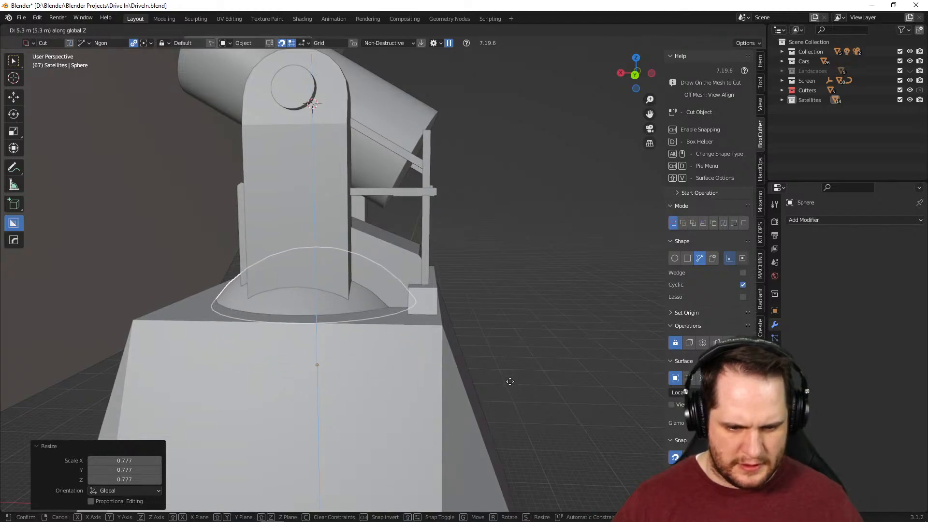
pyautogui.click(510, 382)
# Flatten the dome to 0.66 along global Z and raise it about 3.13 m through the pedestal's top
pyautogui.press('s')
pyautogui.press('z')
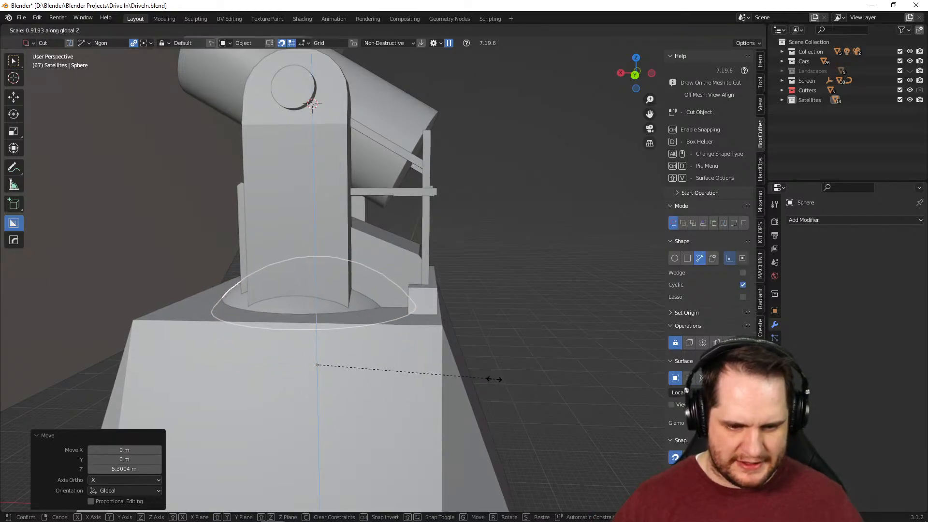
pyautogui.click(445, 372)
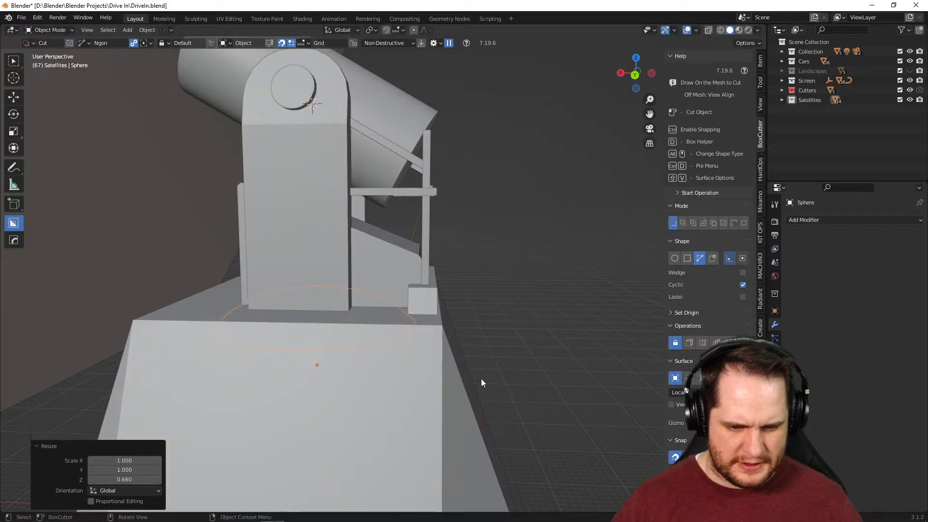
pyautogui.press('g')
pyautogui.press('z')
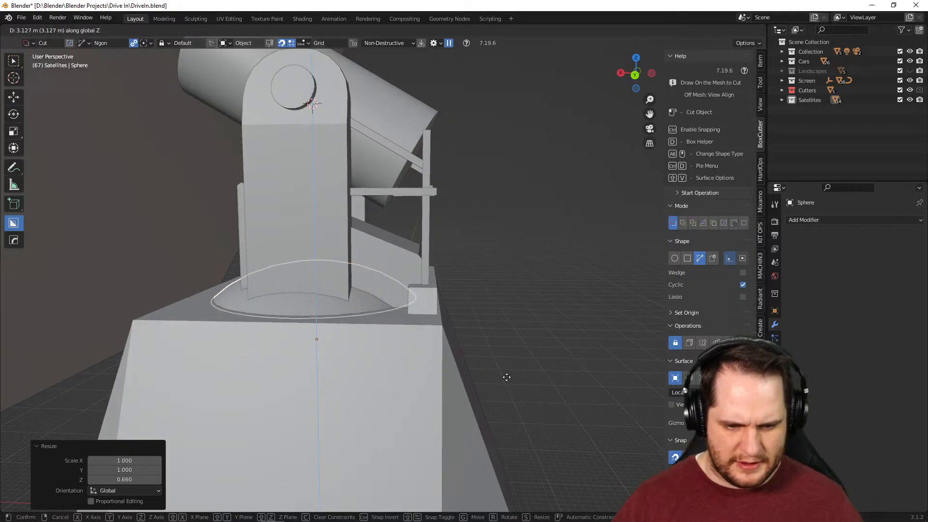
pyautogui.click(506, 377)
pyautogui.moveTo(515, 375); pyautogui.dragTo(501, 420, button='middle')
pyautogui.moveTo(406, 398); pyautogui.dragTo(504, 360, button='middle')
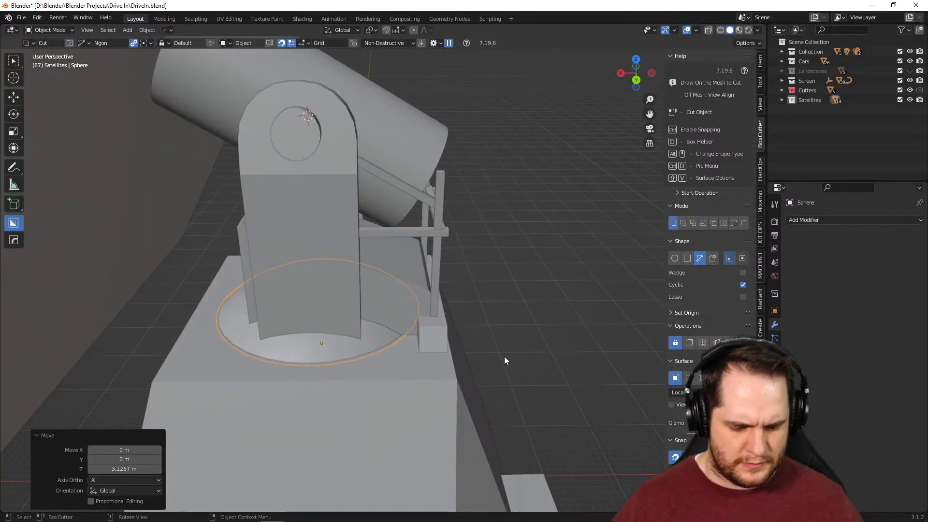
# Move the dome about -5.5 m along global X toward the front frame and enlarge it uniformly
pyautogui.press('g')
pyautogui.press('x')
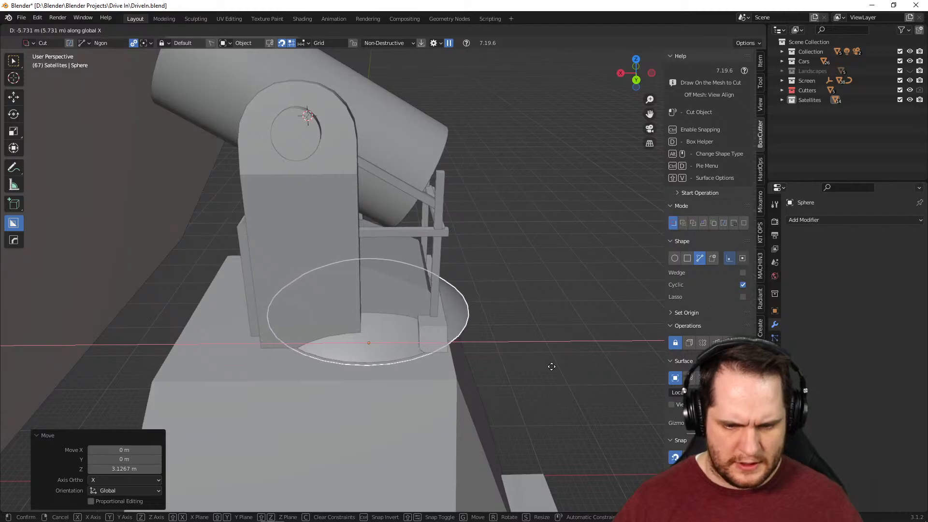
pyautogui.click(550, 367)
pyautogui.press('s')
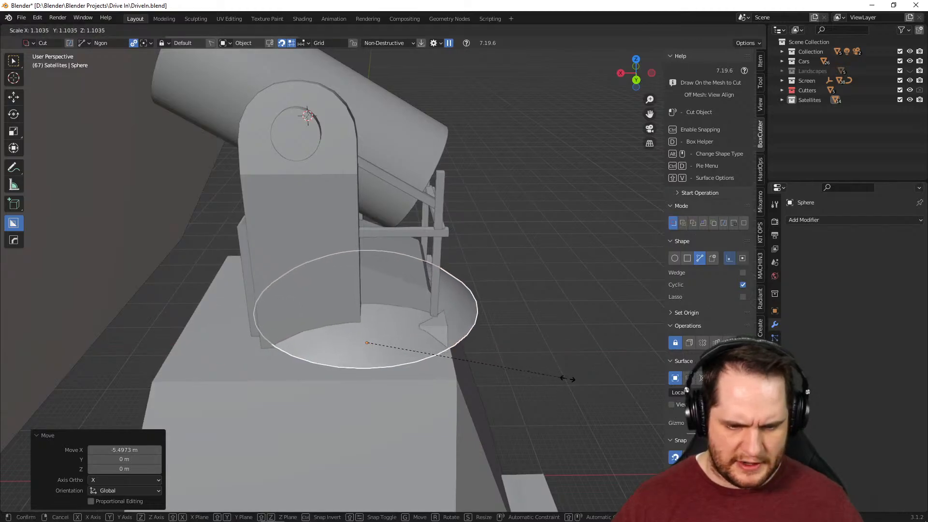
pyautogui.click(599, 392)
# Extrude the dome's bottom rim about 15.4 m straight down along global Z to form a cylindrical drum
pyautogui.moveTo(531, 365); pyautogui.dragTo(437, 323, button='middle')
pyautogui.press('Tab')
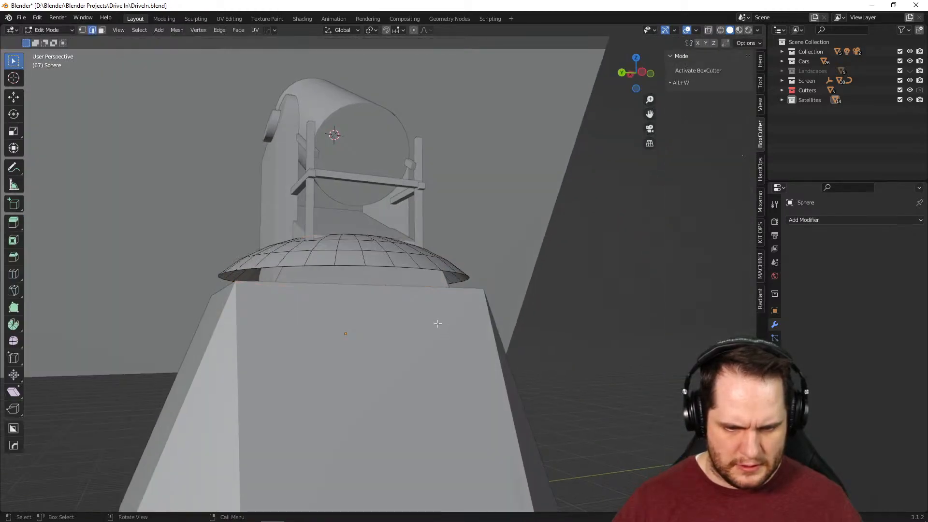
pyautogui.scroll(1, 437, 323)
pyautogui.moveTo(425, 293); pyautogui.dragTo(460, 326, button='middle')
pyautogui.press('e')
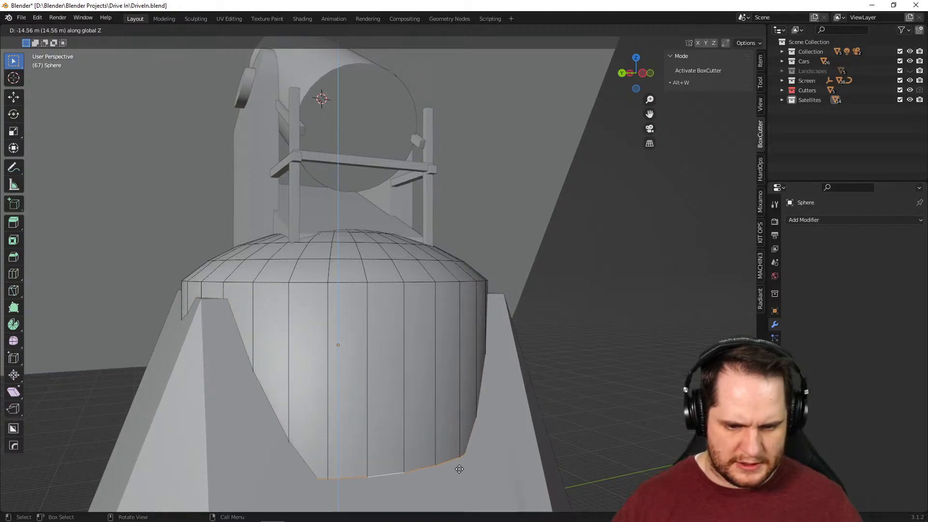
pyautogui.click(459, 475)
pyautogui.moveTo(459, 474); pyautogui.dragTo(432, 378, button='middle')
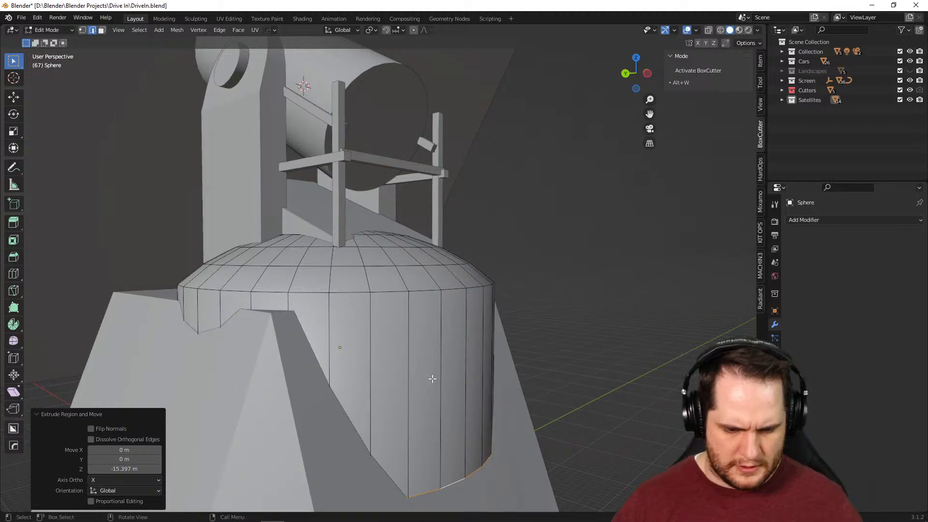
pyautogui.press('Tab')
pyautogui.hotkey('alt', 'w')
# Apply the HardOps Sharpen operation to the extruded dome
pyautogui.moveTo(498, 349); pyautogui.dragTo(442, 354, button='middle')
pyautogui.press('q')
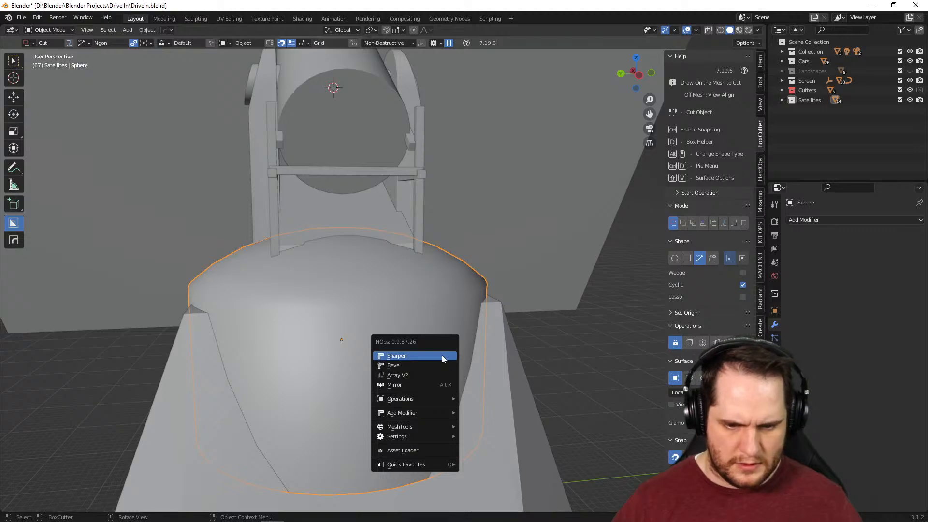
pyautogui.click(442, 355)
pyautogui.scroll(-2, 508, 300)
pyautogui.press('Tab')
# Scale the domed drum to 0.897 and move it about 1.91 m along global X
pyautogui.moveTo(485, 318); pyautogui.dragTo(548, 371, button='middle')
pyautogui.scroll(2, 528, 352)
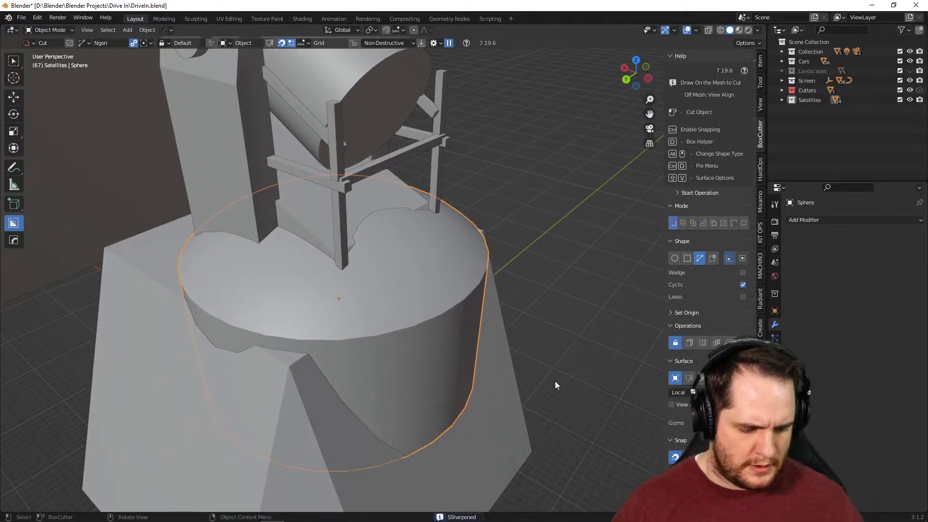
pyautogui.press('s')
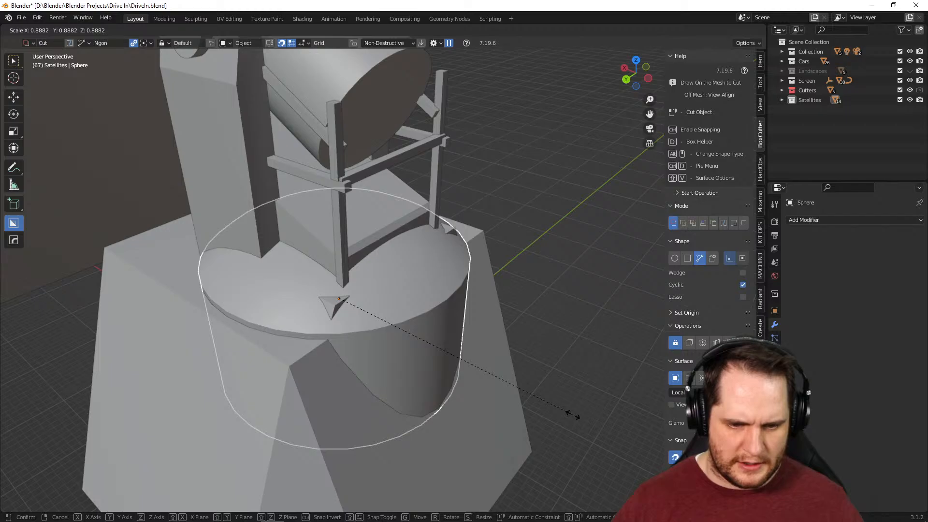
pyautogui.click(574, 418)
pyautogui.moveTo(574, 417); pyautogui.dragTo(567, 378, button='middle')
pyautogui.press('g')
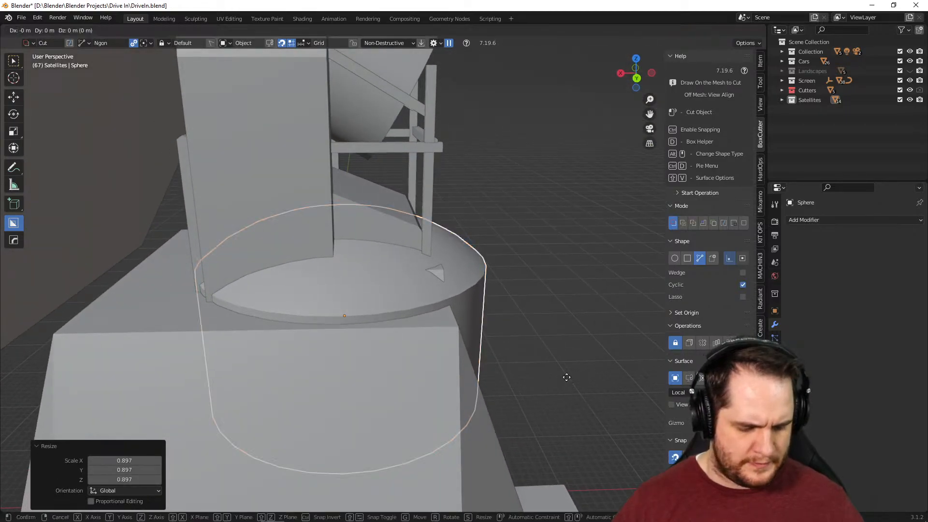
pyautogui.press('x')
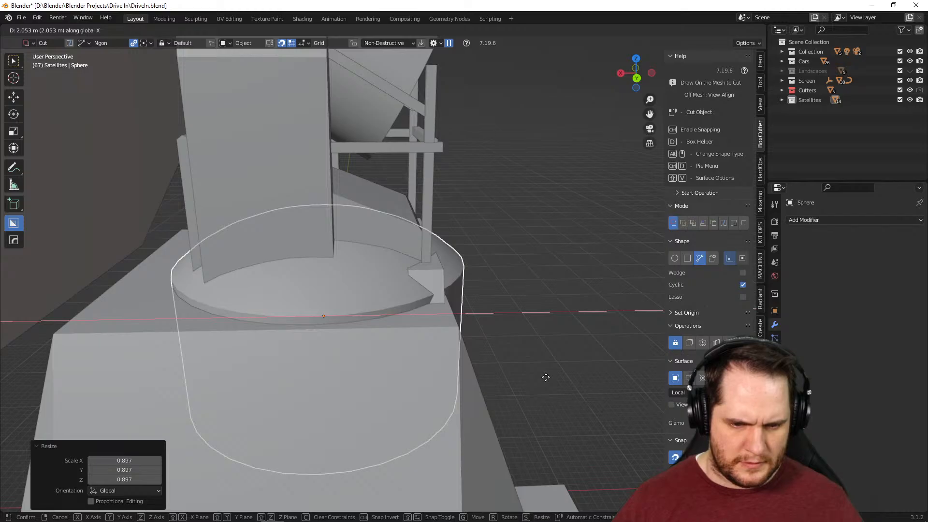
pyautogui.click(547, 378)
# Select all faces of the drum's domed top and scale them down along global Z to flatten the cap
pyautogui.moveTo(548, 378); pyautogui.dragTo(486, 362, button='middle')
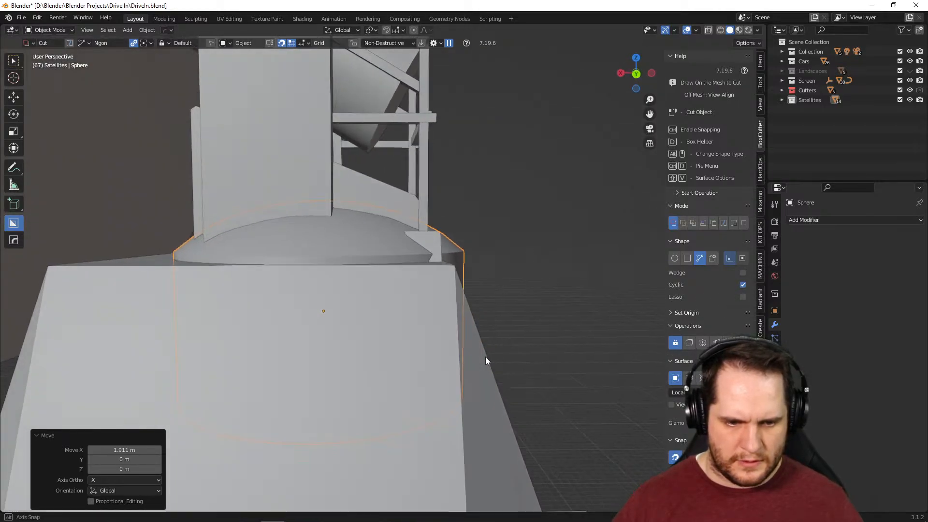
pyautogui.press('Tab')
pyautogui.scroll(2, 370, 254)
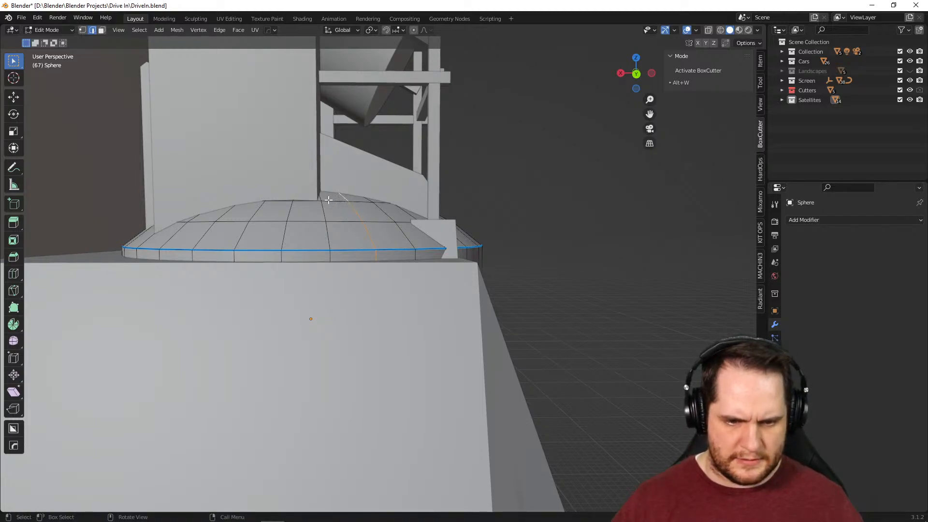
pyautogui.moveTo(348, 197); pyautogui.dragTo(454, 265, button='middle')
pyautogui.press('ctrl+KP_Add')
pyautogui.press('s')
pyautogui.press('z')
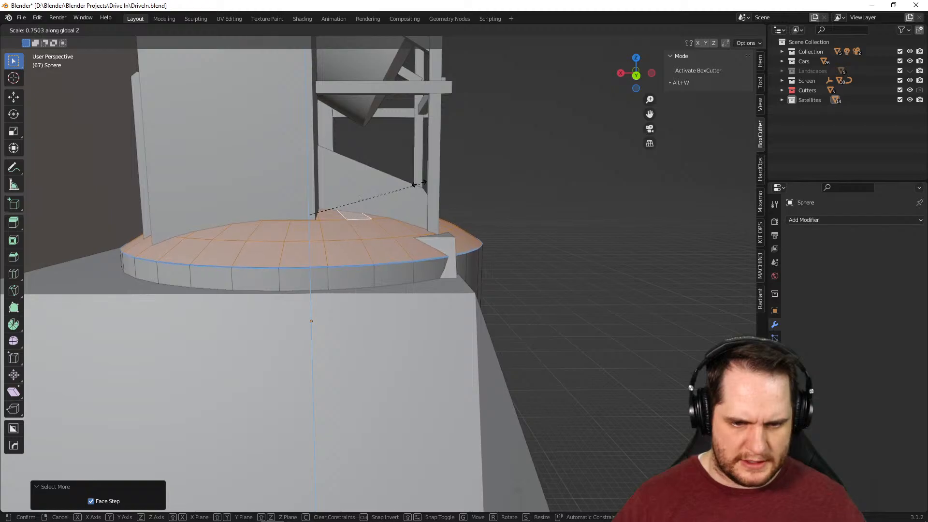
pyautogui.click(394, 185)
pyautogui.moveTo(394, 185); pyautogui.dragTo(369, 227, button='middle')
pyautogui.moveTo(381, 315); pyautogui.dragTo(310, 304, button='middle')
pyautogui.press('Tab')
# Raise the beam under the front frame about 1.03 m along global Z and scale it to 0.825 along Y
pyautogui.click(292, 300)
pyautogui.moveTo(481, 328); pyautogui.dragTo(474, 314, button='middle')
pyautogui.press('g')
pyautogui.press('z')
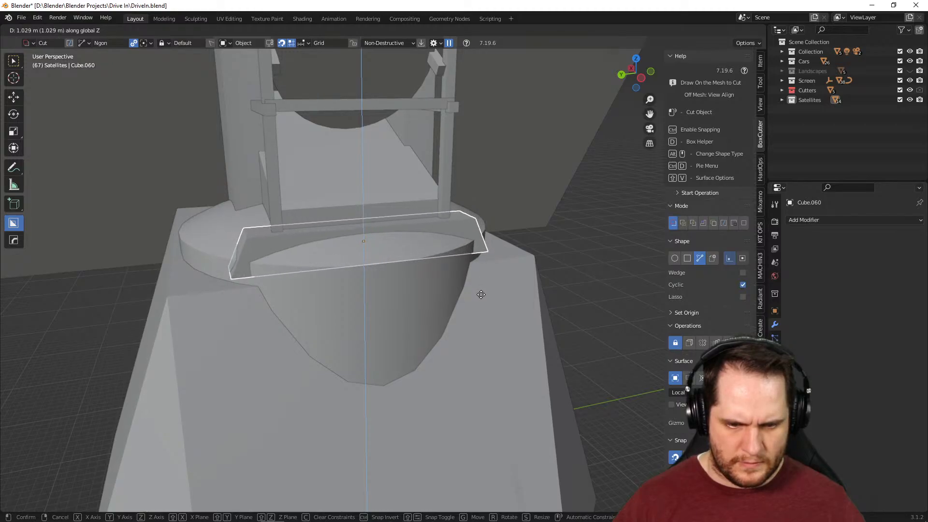
pyautogui.click(481, 294)
pyautogui.press('g')
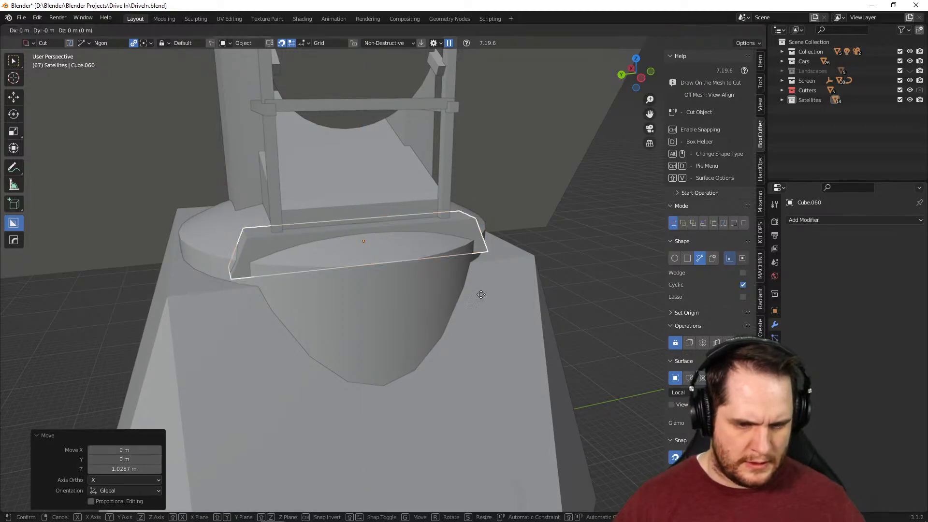
pyautogui.press('s')
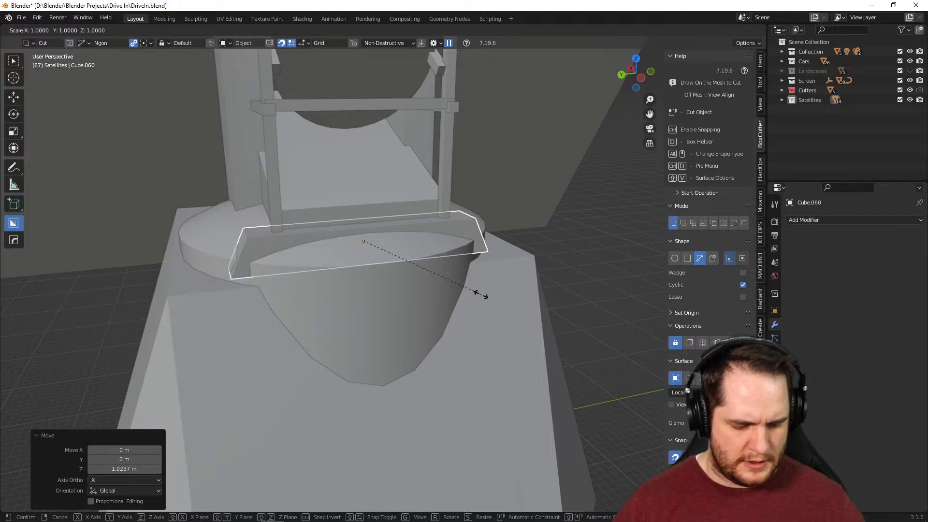
pyautogui.press('y')
pyautogui.click(457, 291)
# Add two edge loops around the drum's side just below the dome's rim, with slide factors of 0.917 and 0.931
pyautogui.moveTo(458, 291); pyautogui.dragTo(548, 290, button='middle')
pyautogui.scroll(-10, 537, 321)
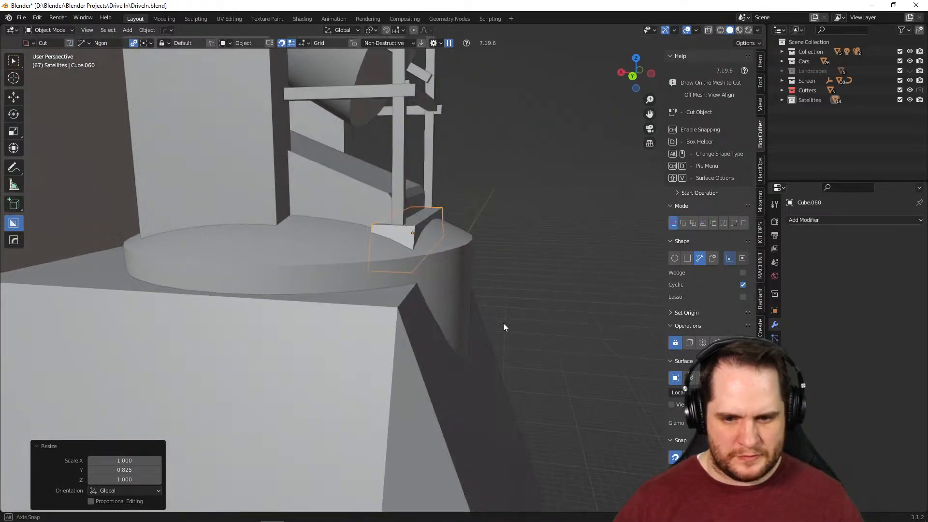
pyautogui.moveTo(492, 348); pyautogui.dragTo(478, 323, button='middle')
pyautogui.scroll(8, 541, 341)
pyautogui.press('Tab')
pyautogui.press('Tab')
pyautogui.click(370, 315)
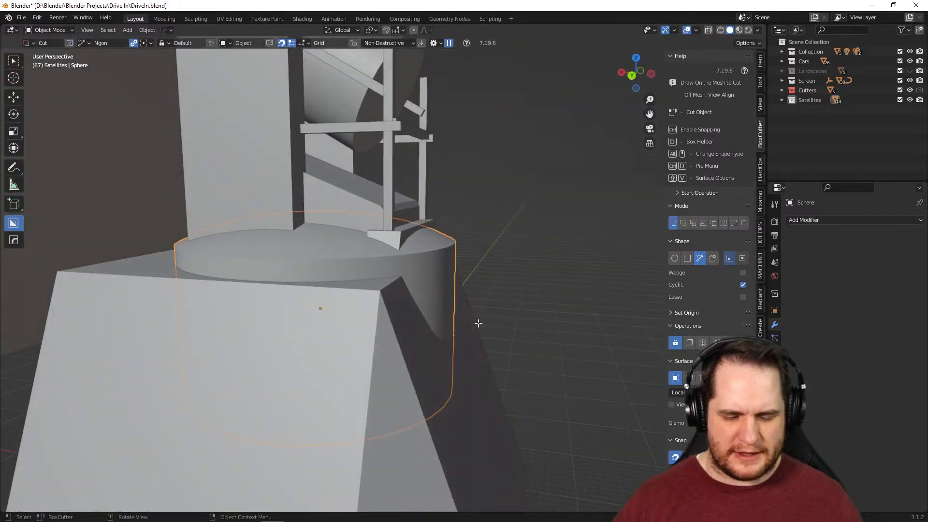
pyautogui.press('Tab')
pyautogui.scroll(2, 475, 325)
pyautogui.click(13, 274)
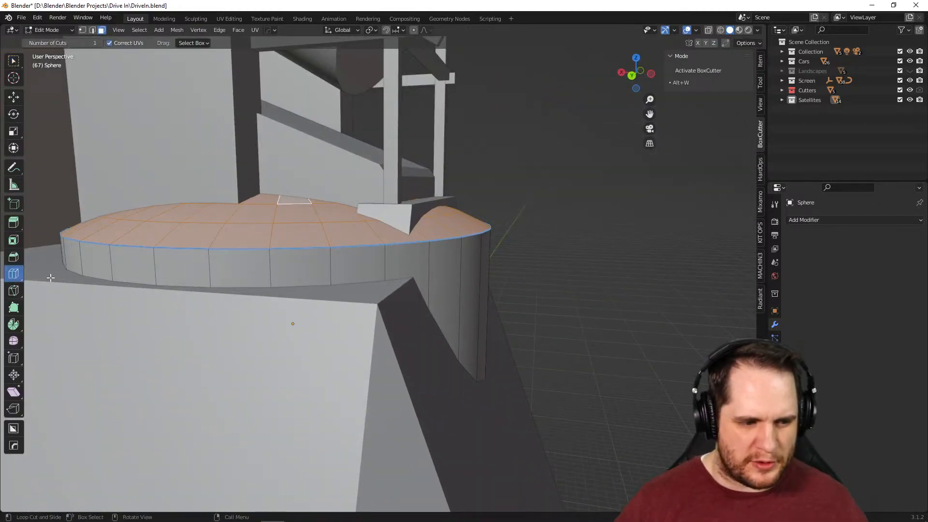
pyautogui.moveTo(465, 257); pyautogui.dragTo(447, 217)
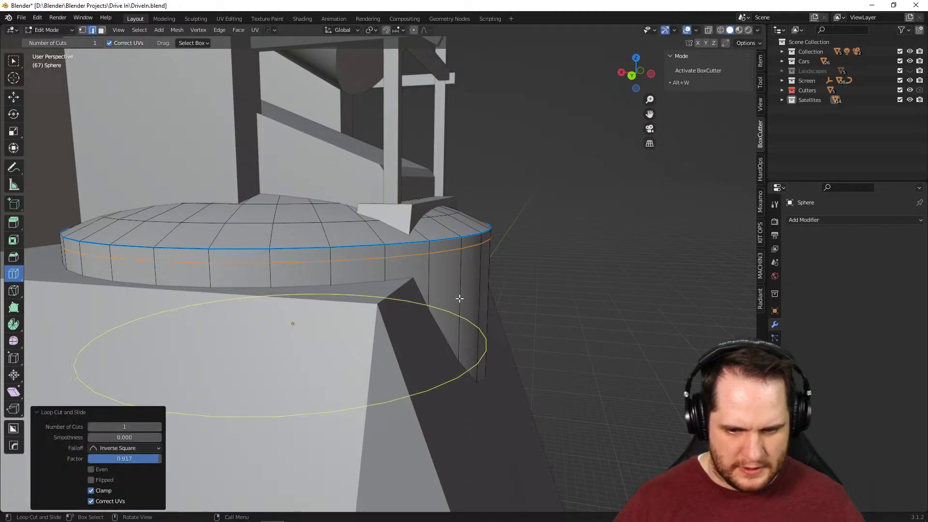
pyautogui.moveTo(458, 271); pyautogui.dragTo(463, 247)
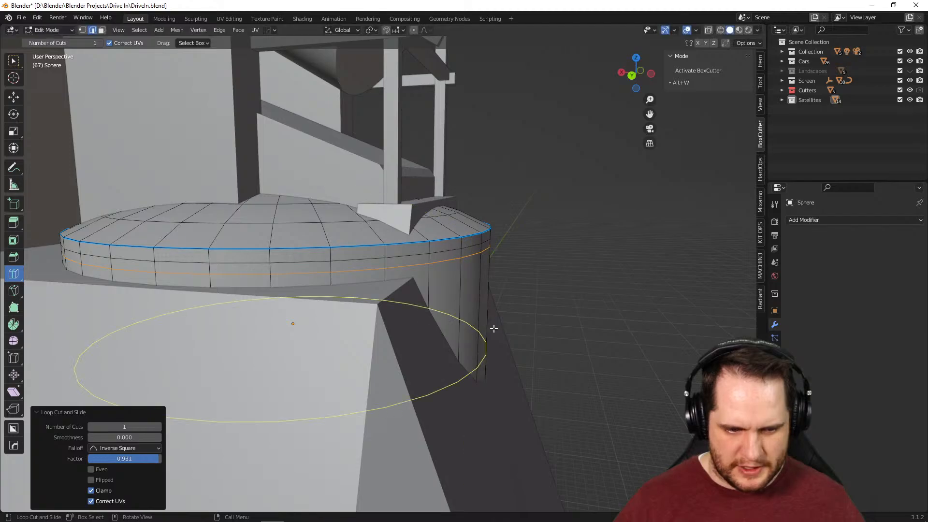
# Try to extrude the ring of faces on the drum's side below the two edge loops
pyautogui.moveTo(492, 326); pyautogui.dragTo(473, 332, button='middle')
pyautogui.hotkey('ctrl', 'z')
pyautogui.press('w')
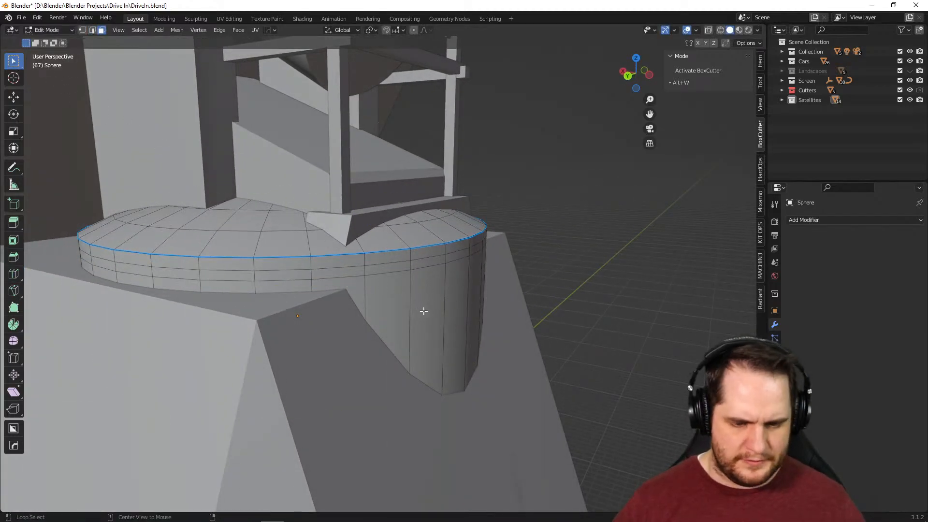
pyautogui.keyDown('alt'); pyautogui.click(442, 314); pyautogui.keyUp('alt')
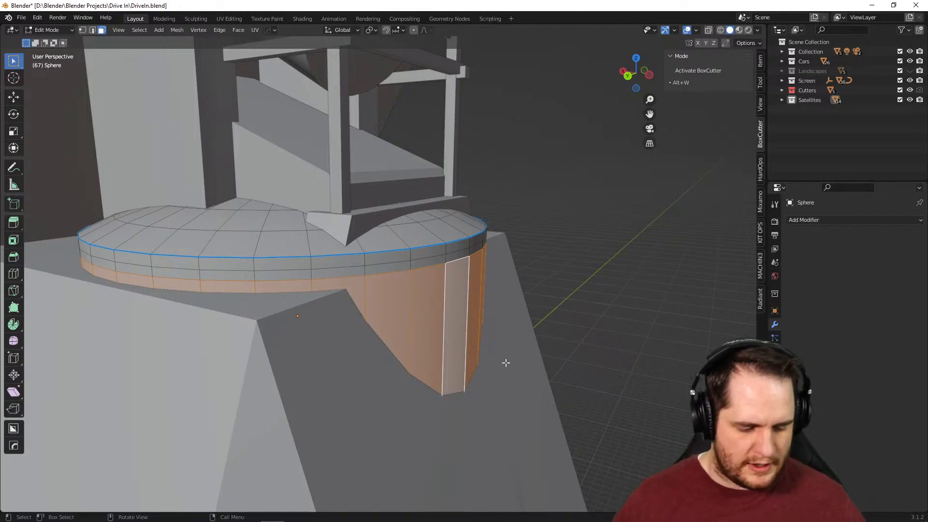
pyautogui.press('e')
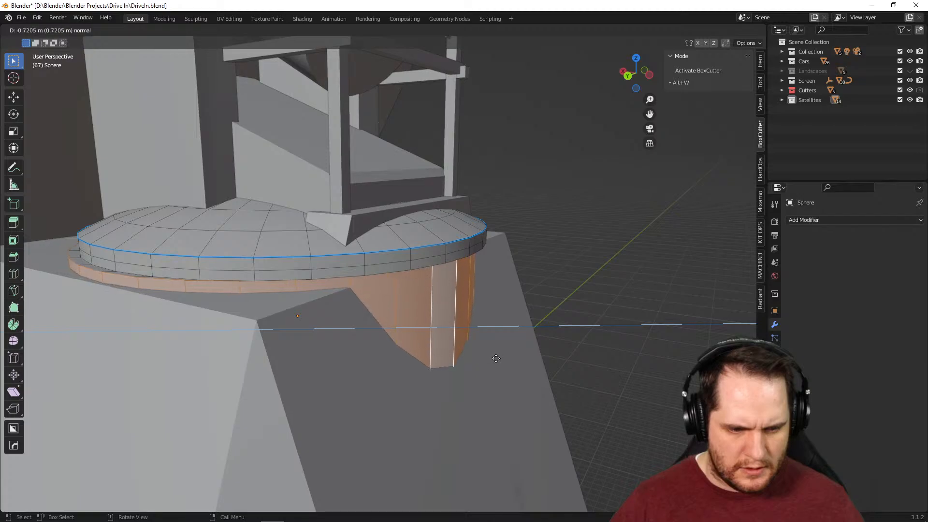
pyautogui.click(490, 353)
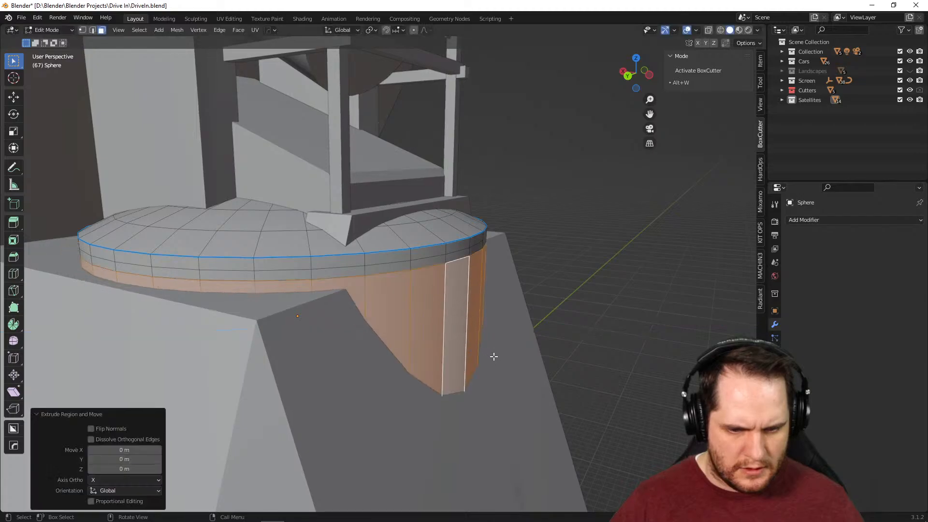
# Extrude the face ring below the drum's edge loops outward along its normals with an offset of 0.0216 m
pyautogui.click(14, 222)
pyautogui.moveTo(14, 222); pyautogui.dragTo(61, 263)
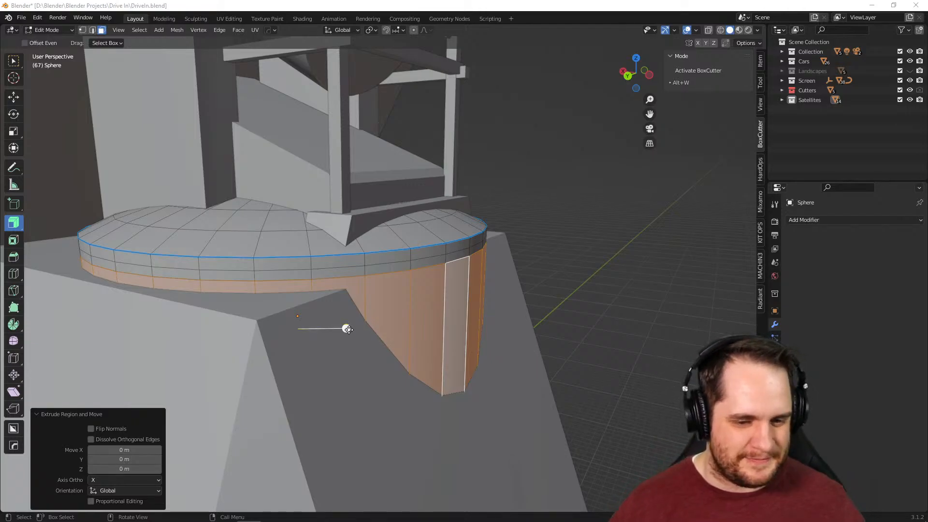
pyautogui.moveTo(347, 329)
pyautogui.mouseDown()
pyautogui.moveTo(379, 331)
pyautogui.moveTo(364, 330)
pyautogui.mouseUp()
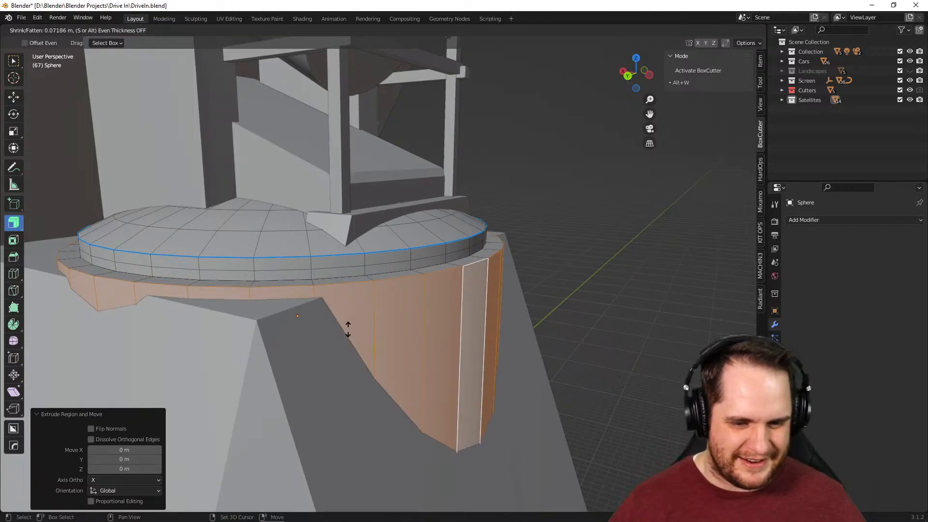
pyautogui.moveTo(348, 329); pyautogui.dragTo(348, 330)
pyautogui.hotkey('ctrl', 'z')
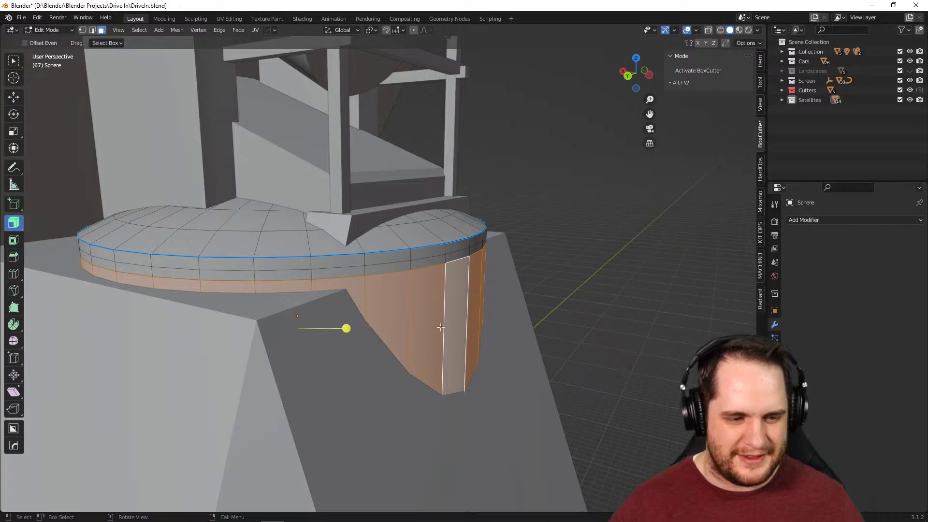
pyautogui.moveTo(512, 330); pyautogui.dragTo(527, 328)
pyautogui.click(435, 321)
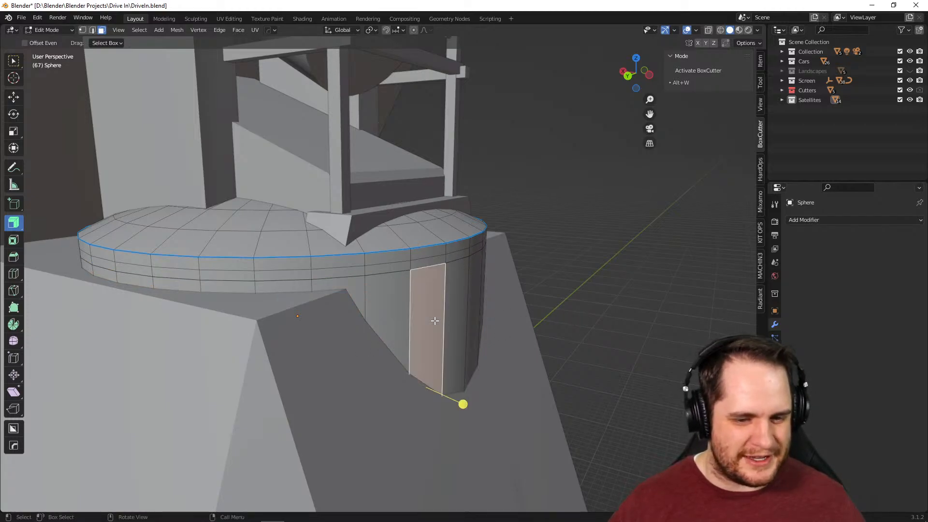
pyautogui.keyDown('ctrl'); pyautogui.keyDown('alt'); pyautogui.click(435, 322); pyautogui.keyUp('alt'); pyautogui.keyUp('ctrl')
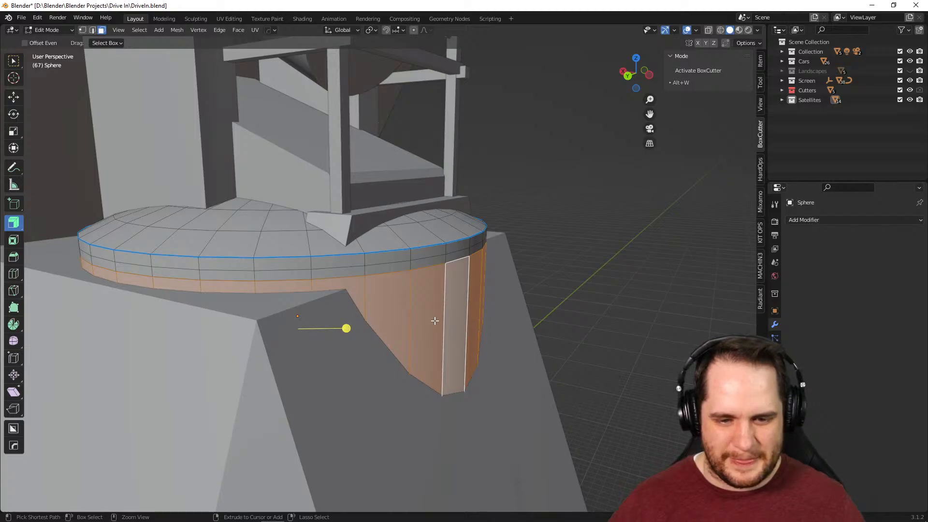
pyautogui.moveTo(347, 329); pyautogui.dragTo(179, 374)
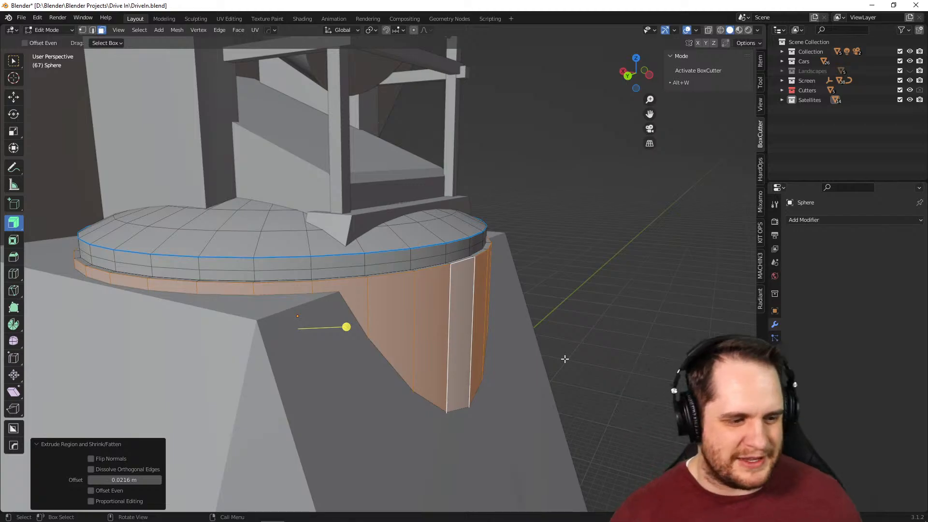
pyautogui.press('Tab')
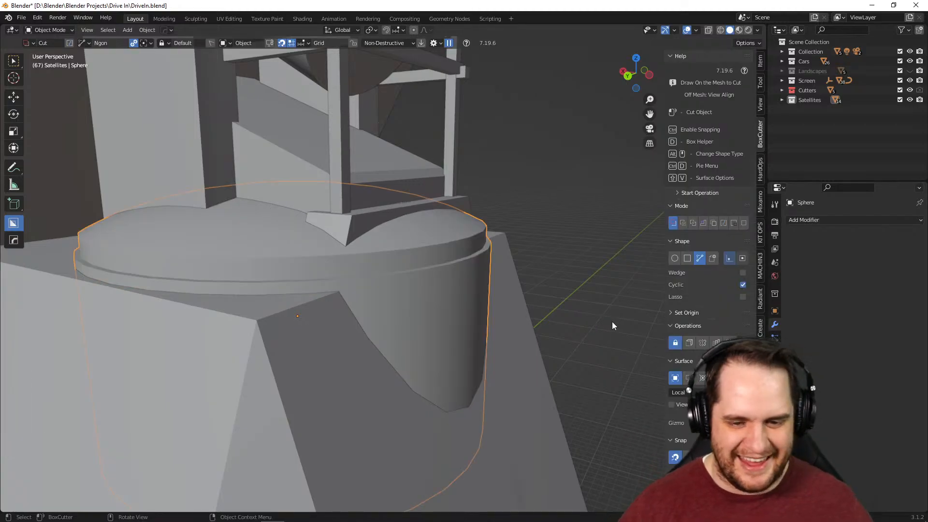
# Hide the tapered base block under the drum and switch to the camera view
pyautogui.scroll(-4, 612, 322)
pyautogui.moveTo(498, 350); pyautogui.dragTo(545, 368, button='middle')
pyautogui.scroll(-4, 545, 372)
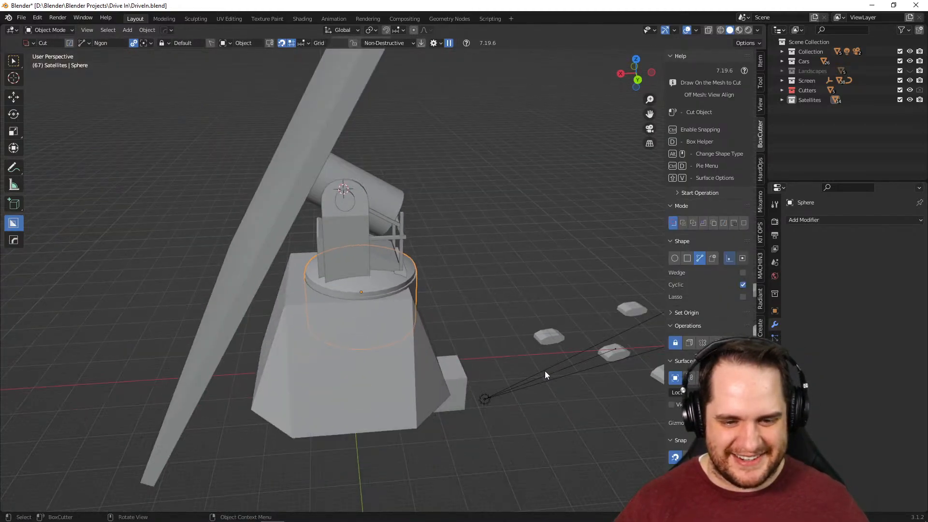
pyautogui.click(403, 382)
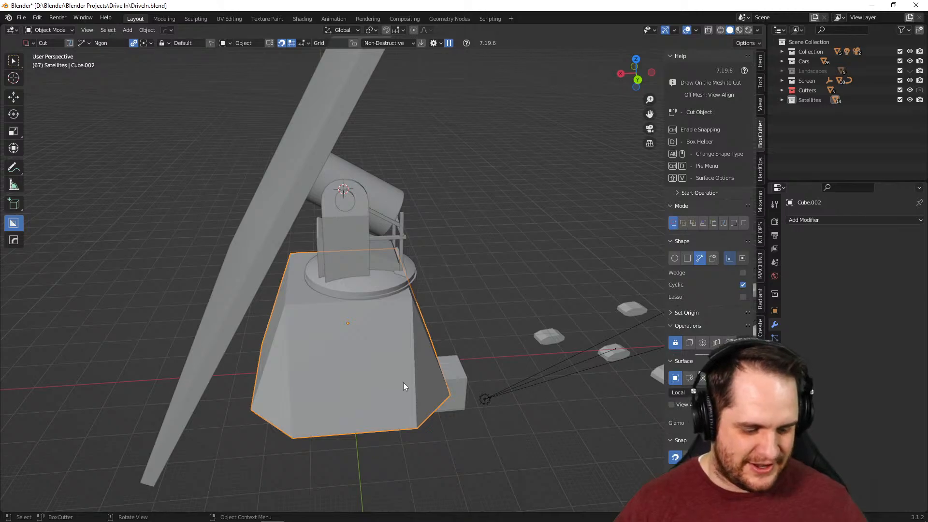
pyautogui.press('h')
pyautogui.press('KP_0')
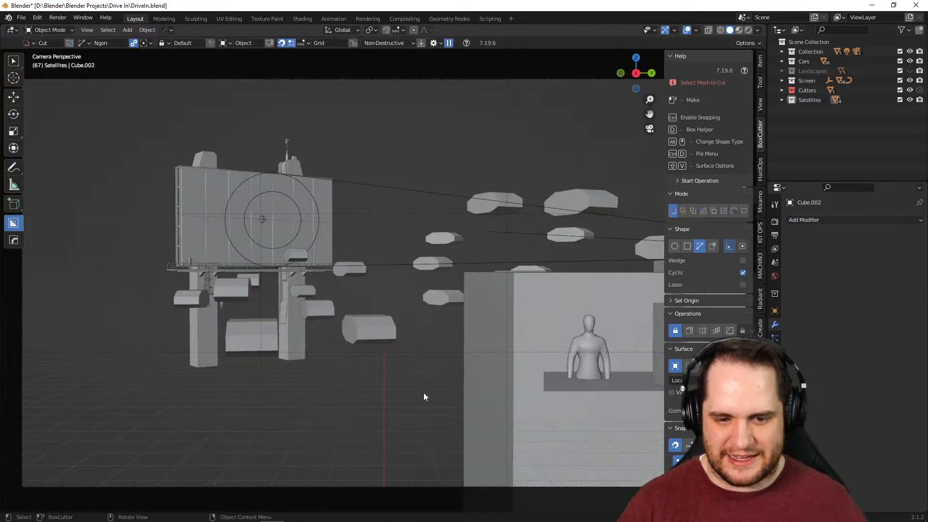
# Show the Landscapes collection and collapse all expanded BoxCutter settings sections
pyautogui.click(910, 71)
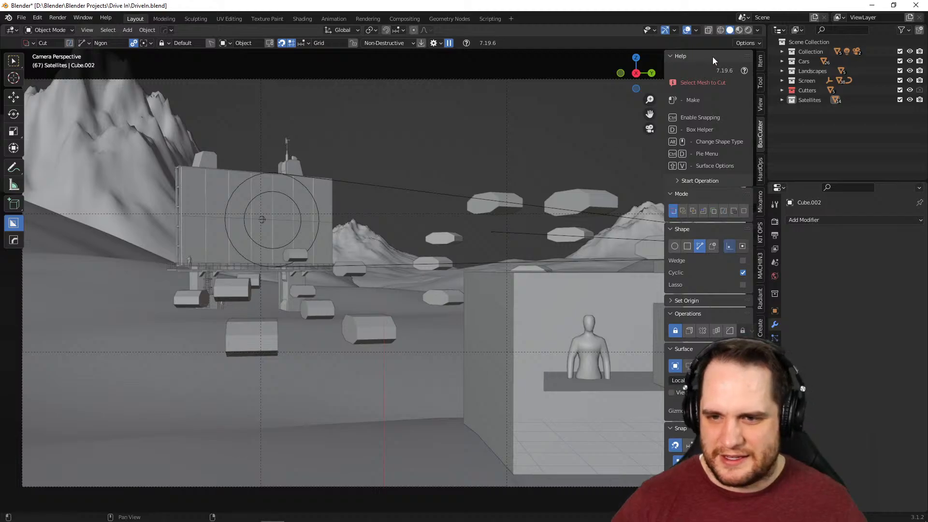
pyautogui.click(671, 57)
pyautogui.click(672, 69)
pyautogui.click(671, 82)
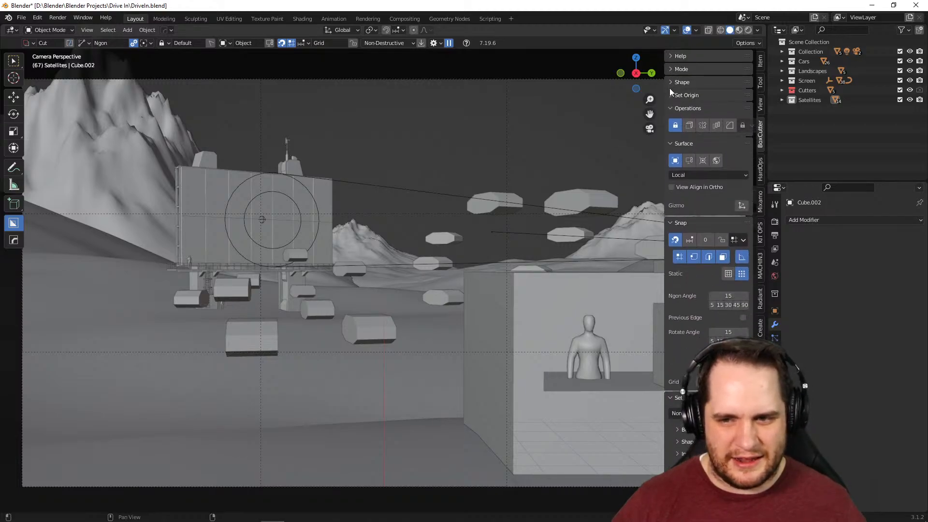
pyautogui.click(670, 108)
pyautogui.click(671, 122)
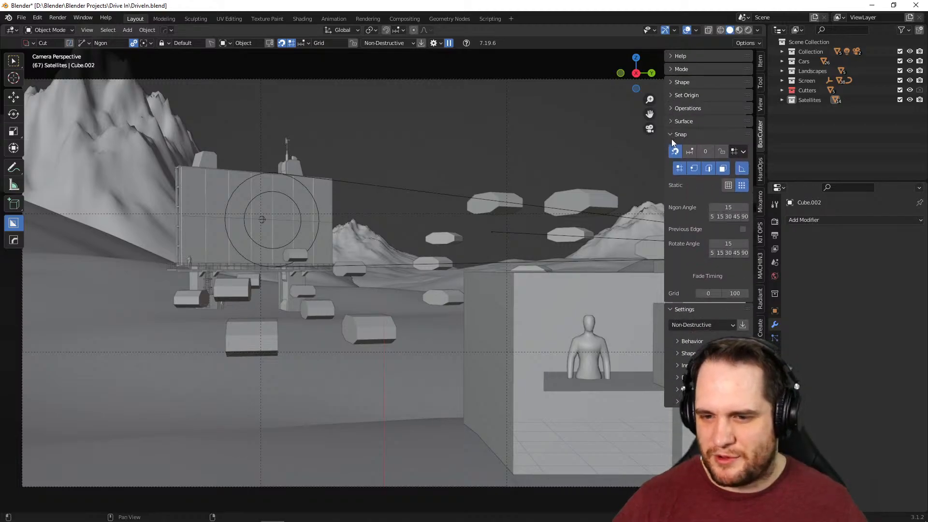
pyautogui.click(671, 135)
pyautogui.click(671, 147)
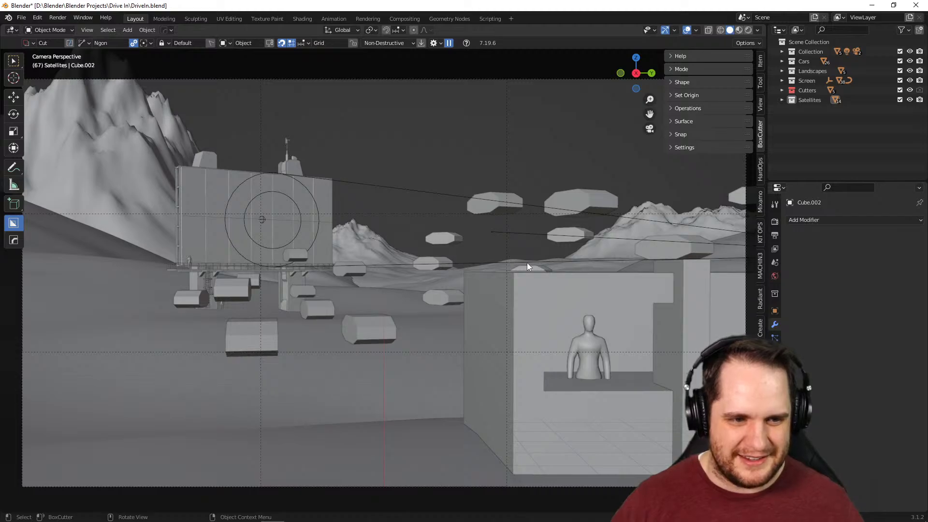
# Bring up the browser with the reference painting of the satellite dish towers, examine it and return to the Blender scene
pyautogui.scroll(-1, 527, 266)
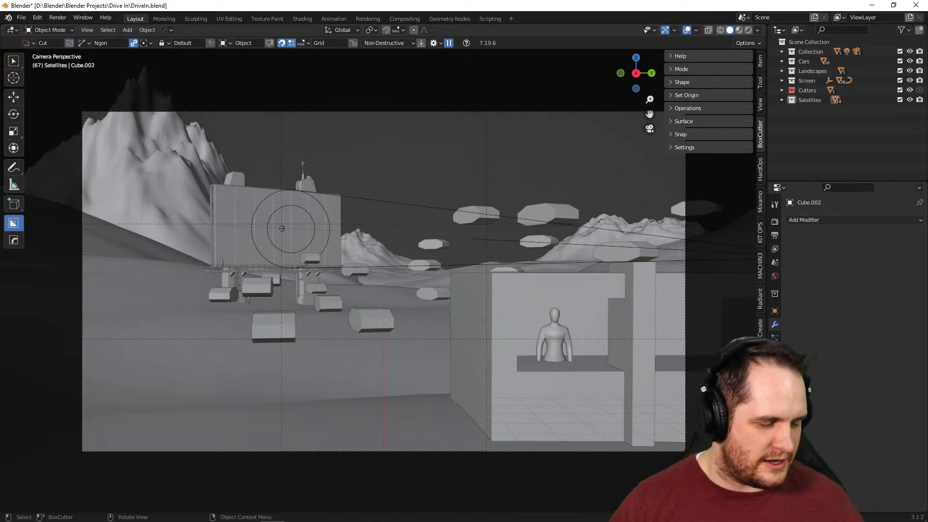
pyautogui.moveTo(0, 96); pyautogui.dragTo(484, 42)
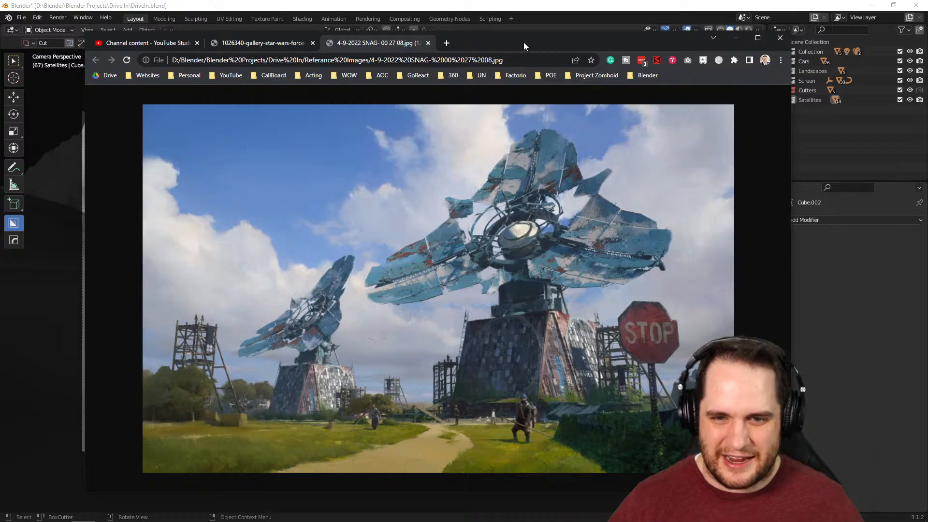
pyautogui.moveTo(524, 43); pyautogui.dragTo(0, 94)
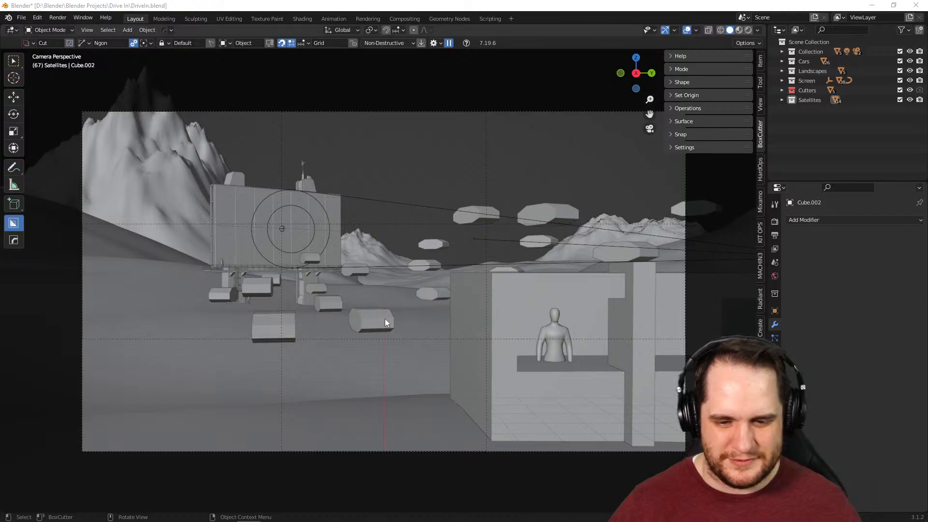
# Expand the Satellites collection and unhide the tapered base block, Cube.002
pyautogui.scroll(-3, 498, 225)
pyautogui.moveTo(632, 269); pyautogui.dragTo(468, 333, button='middle')
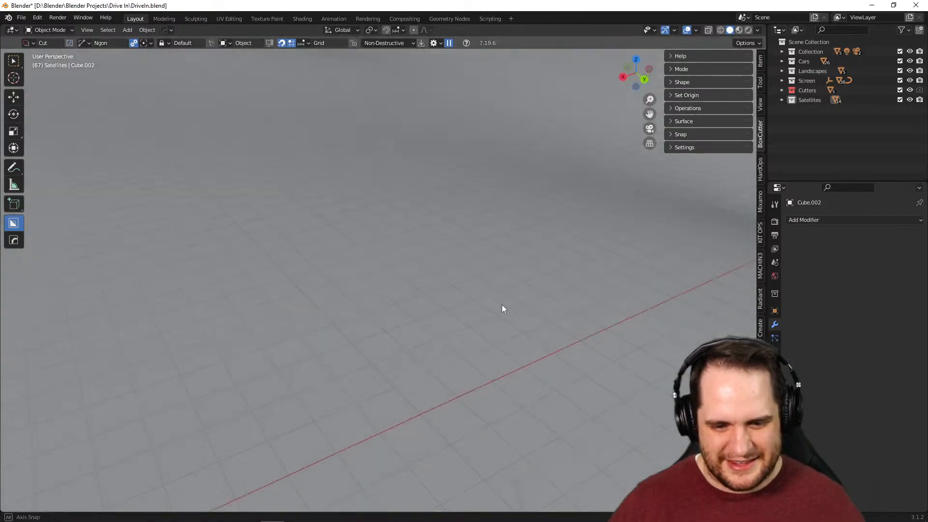
pyautogui.scroll(-5, 471, 329)
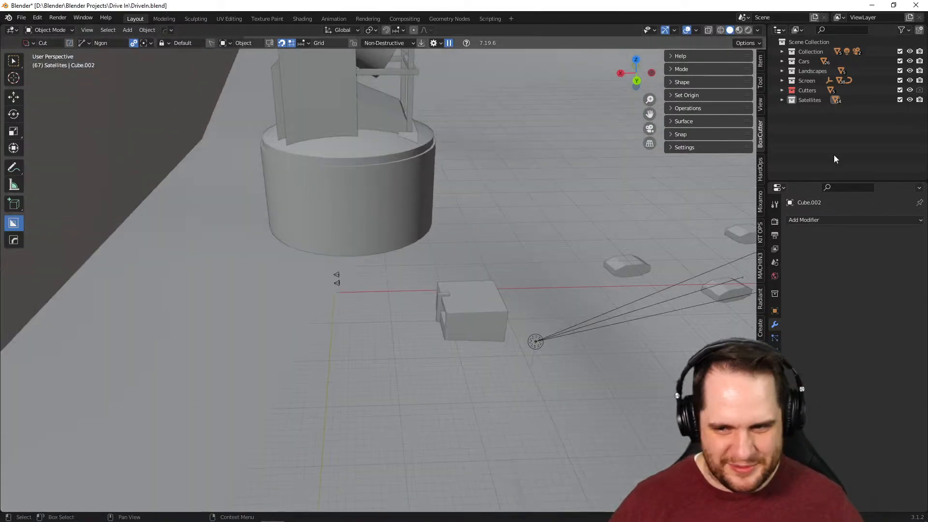
pyautogui.click(782, 99)
pyautogui.click(910, 109)
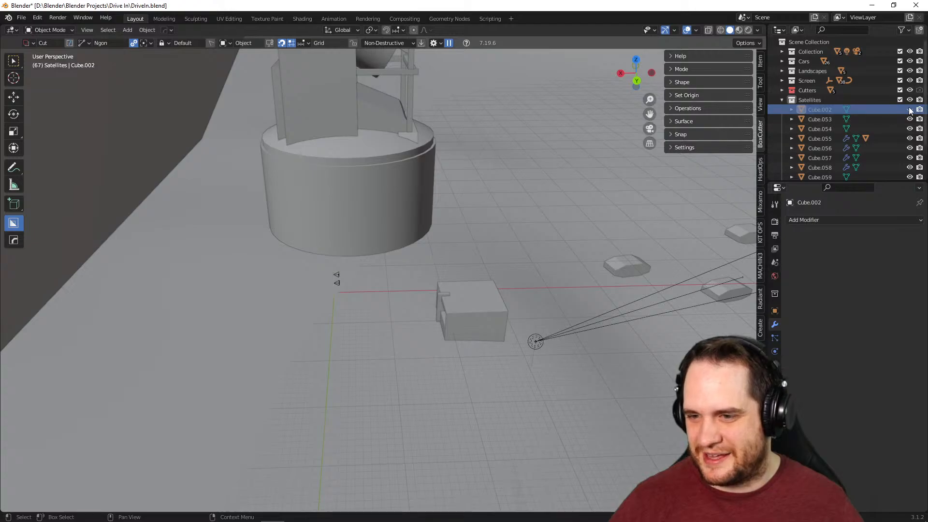
pyautogui.moveTo(584, 192); pyautogui.dragTo(555, 244, button='middle')
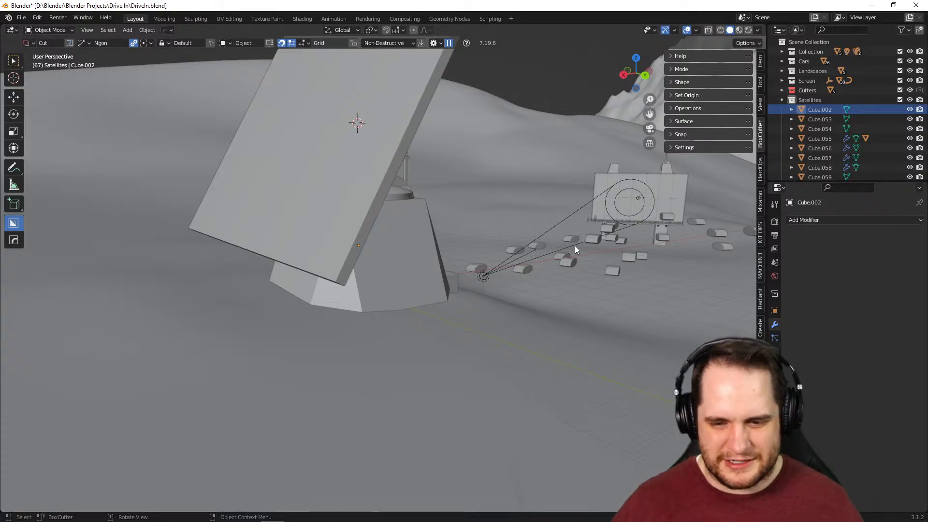
pyautogui.moveTo(643, 286); pyautogui.dragTo(569, 307, button='middle')
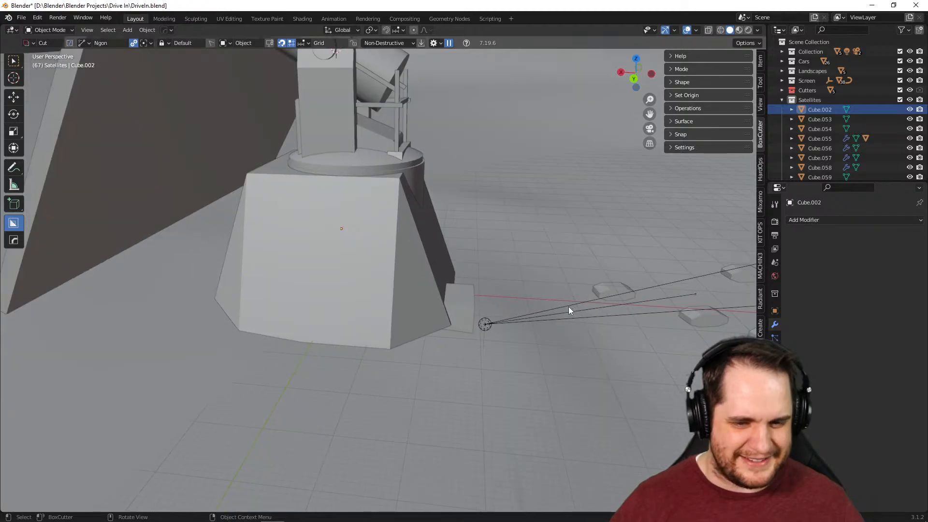
# Extrude the ring of faces between the drum's two edge loops inward along its normals to form a groove
pyautogui.moveTo(605, 193); pyautogui.dragTo(401, 181, button='middle')
pyautogui.scroll(3, 413, 235)
pyautogui.scroll(3, 413, 243)
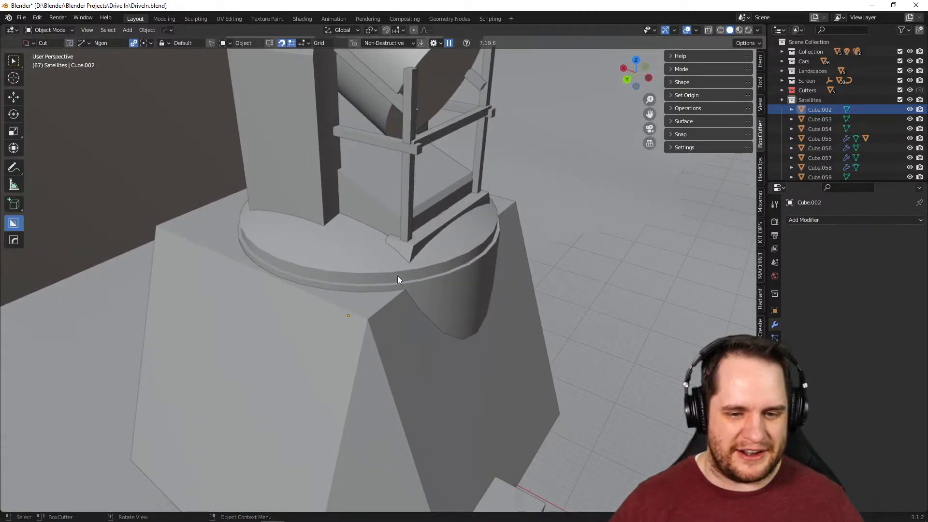
pyautogui.click(494, 284)
pyautogui.scroll(4, 495, 283)
pyautogui.press('Tab')
pyautogui.scroll(-3, 494, 287)
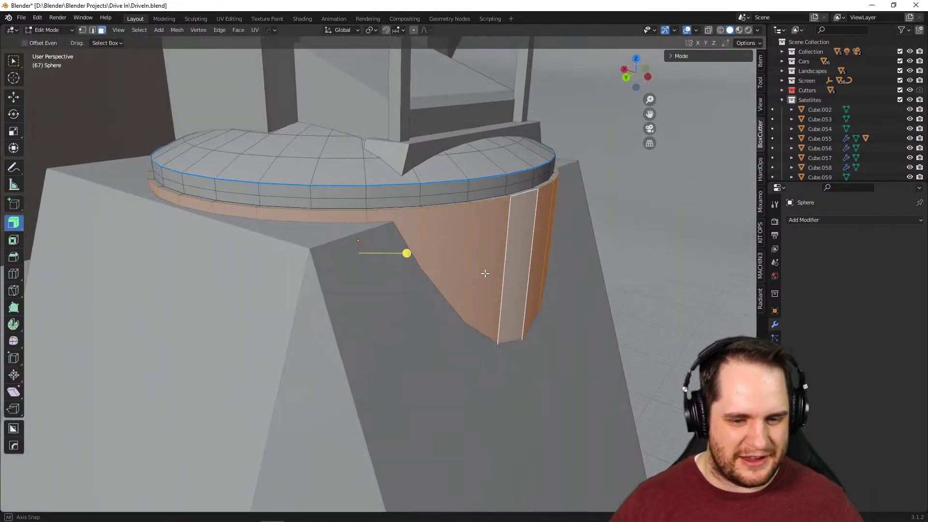
pyautogui.keyDown('alt'); pyautogui.click(419, 199); pyautogui.keyUp('alt')
pyautogui.moveTo(451, 201); pyautogui.dragTo(465, 207, button='middle')
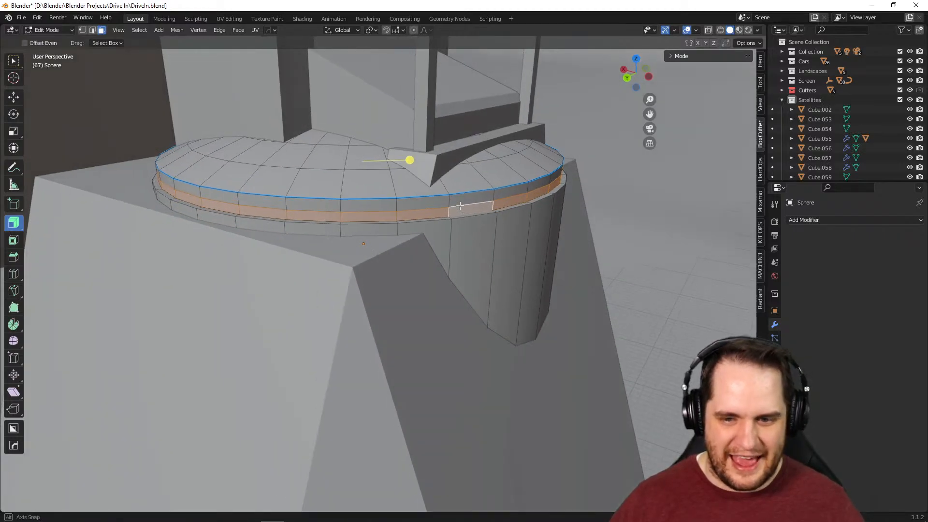
pyautogui.scroll(3, 503, 209)
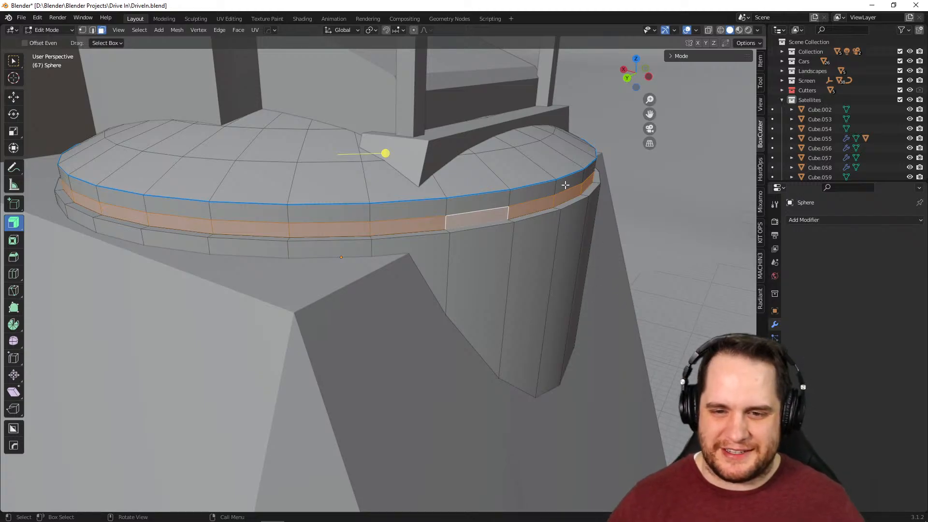
pyautogui.moveTo(385, 153); pyautogui.dragTo(342, 147)
pyautogui.press('Tab')
pyautogui.moveTo(411, 184); pyautogui.dragTo(517, 225, button='middle')
pyautogui.scroll(1, 518, 224)
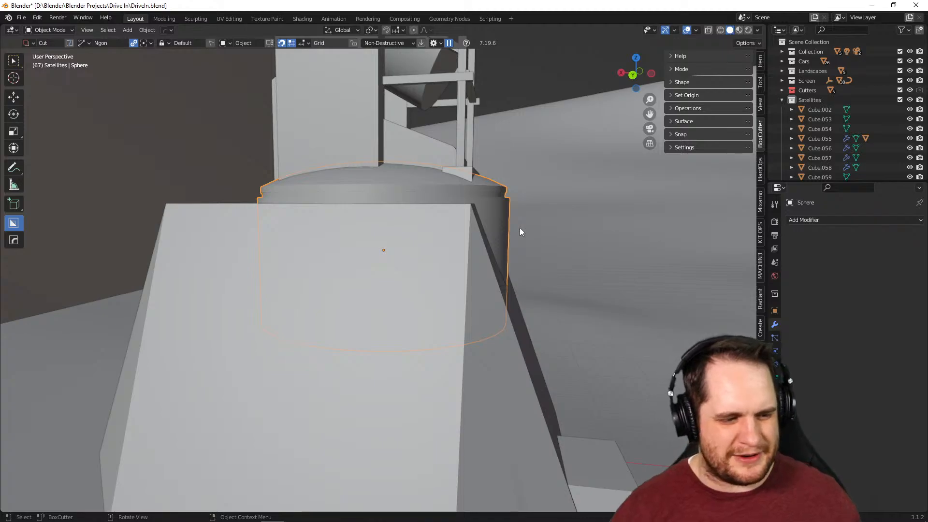
# Adjust the height of the beam under the front frame by moving it along global Z
pyautogui.moveTo(552, 216); pyautogui.dragTo(510, 235, button='middle')
pyautogui.scroll(4, 510, 235)
pyautogui.keyDown('shift'); pyautogui.moveTo(509, 124); pyautogui.dragTo(480, 211, button='middle'); pyautogui.keyUp('shift')
pyautogui.click(423, 217)
pyautogui.press('g')
pyautogui.press('z')
pyautogui.click(480, 208)
pyautogui.moveTo(480, 219); pyautogui.dragTo(567, 212, button='middle')
pyautogui.press('Tab')
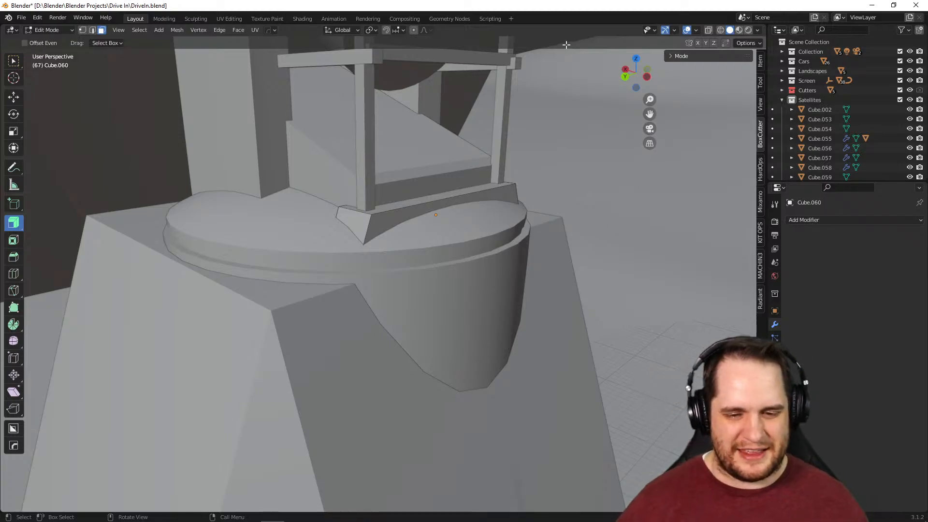
pyautogui.moveTo(535, 322); pyautogui.dragTo(545, 317, button='middle')
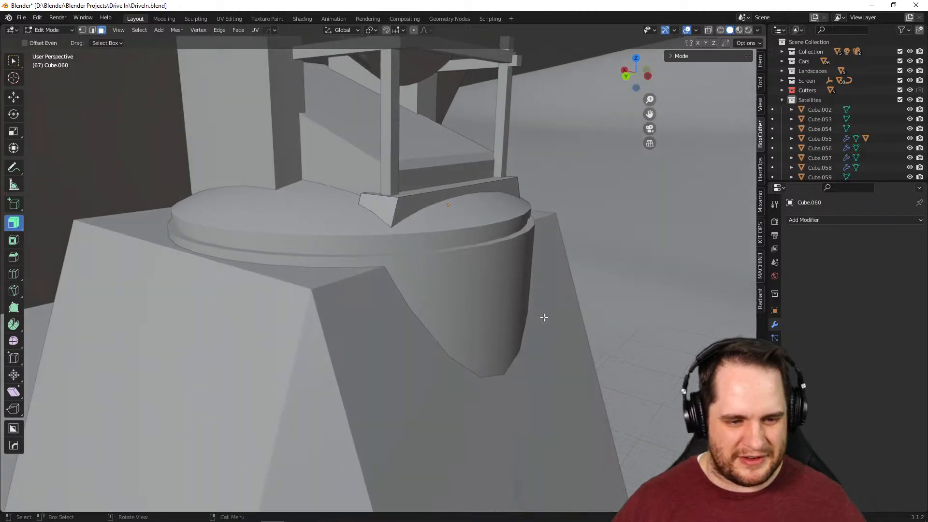
pyautogui.press('Tab')
# Sharpen the drum's shading with the HardOps Sharpen operation at 30° sharpness and 60° auto smooth
pyautogui.click(474, 269)
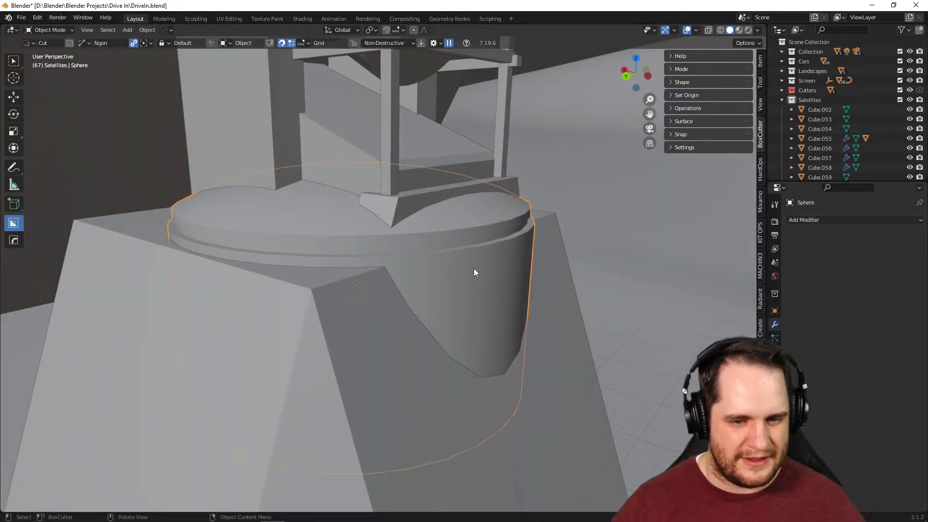
pyautogui.press('q')
pyautogui.click(474, 269)
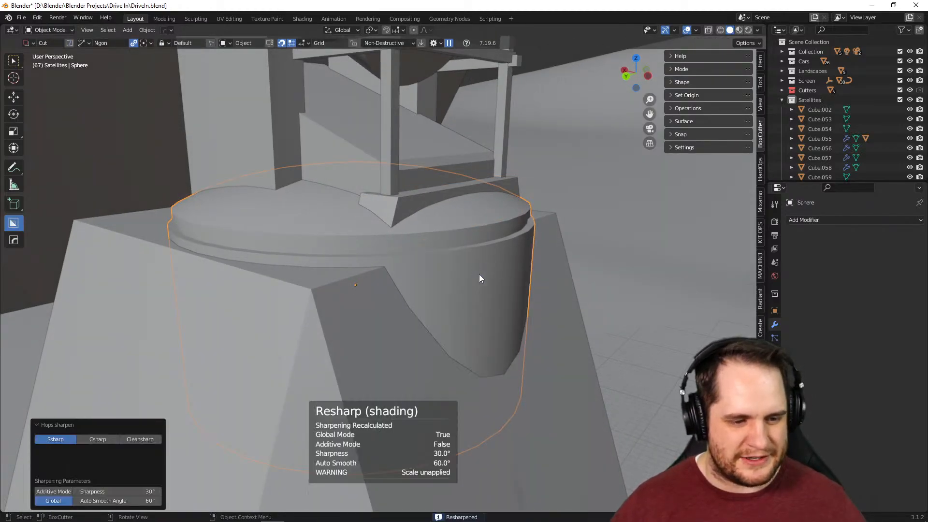
# Examine the satellite's tapered base, drum, frame and cylinder from several angles and distances within the scene
pyautogui.click(629, 291)
pyautogui.scroll(-4, 629, 290)
pyautogui.moveTo(628, 293); pyautogui.dragTo(482, 345, button='middle')
pyautogui.scroll(-4, 618, 303)
pyautogui.scroll(-4, 501, 325)
pyautogui.scroll(3, 415, 328)
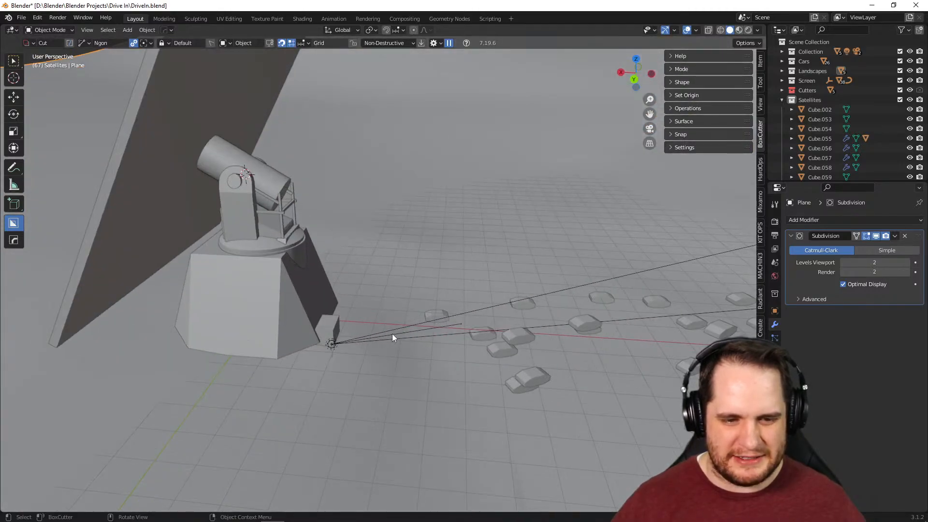
pyautogui.moveTo(439, 272); pyautogui.dragTo(422, 322, button='middle')
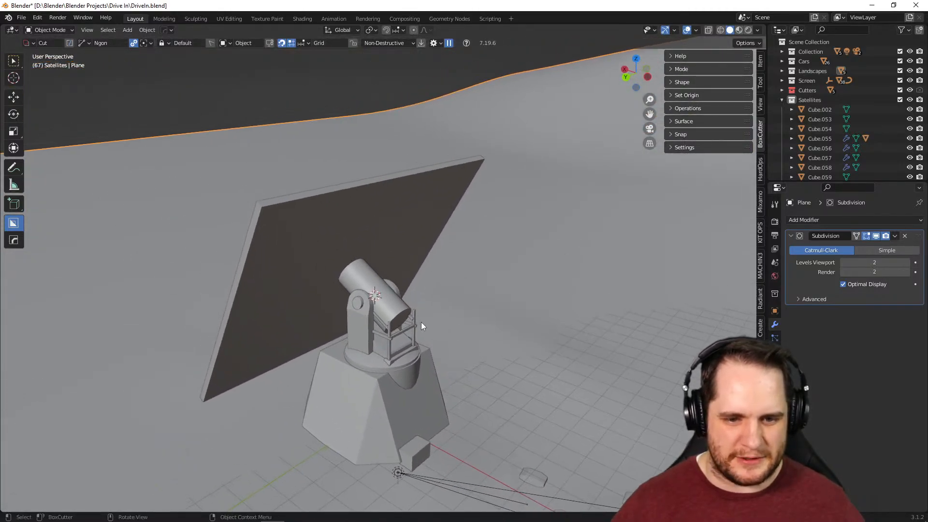
pyautogui.scroll(5, 360, 316)
pyautogui.scroll(-3, 382, 244)
pyautogui.moveTo(382, 245); pyautogui.dragTo(419, 310, button='middle')
pyautogui.scroll(3, 368, 301)
pyautogui.keyDown('shift'); pyautogui.moveTo(419, 394); pyautogui.dragTo(431, 295, button='middle'); pyautogui.keyUp('shift')
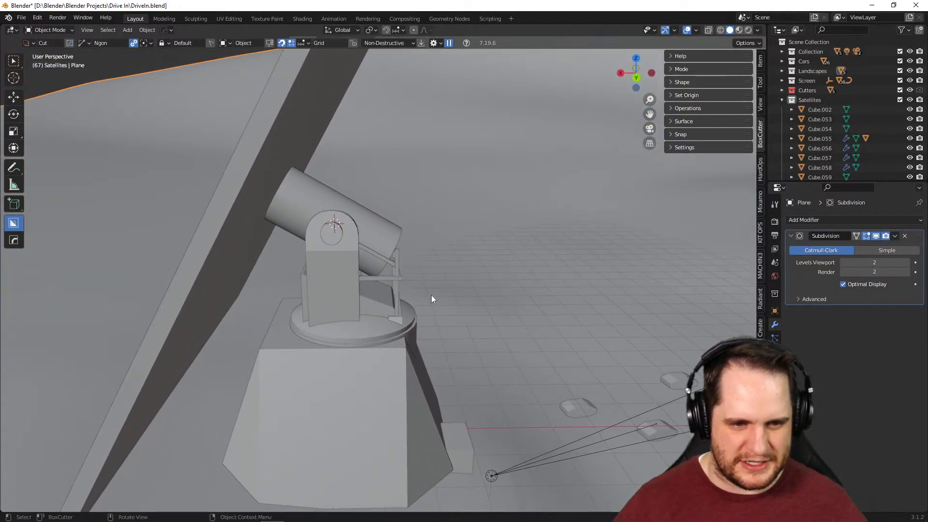
pyautogui.moveTo(86, 517)
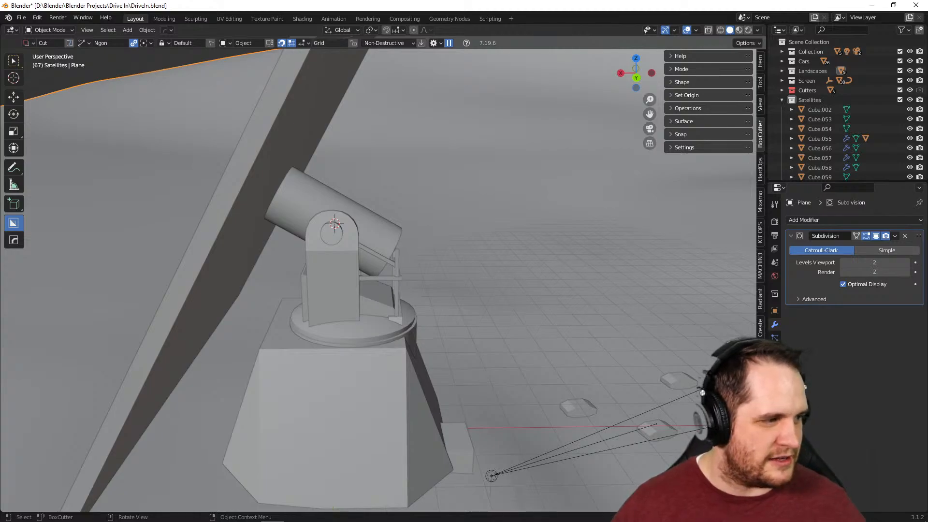
pyautogui.click(332, 208)
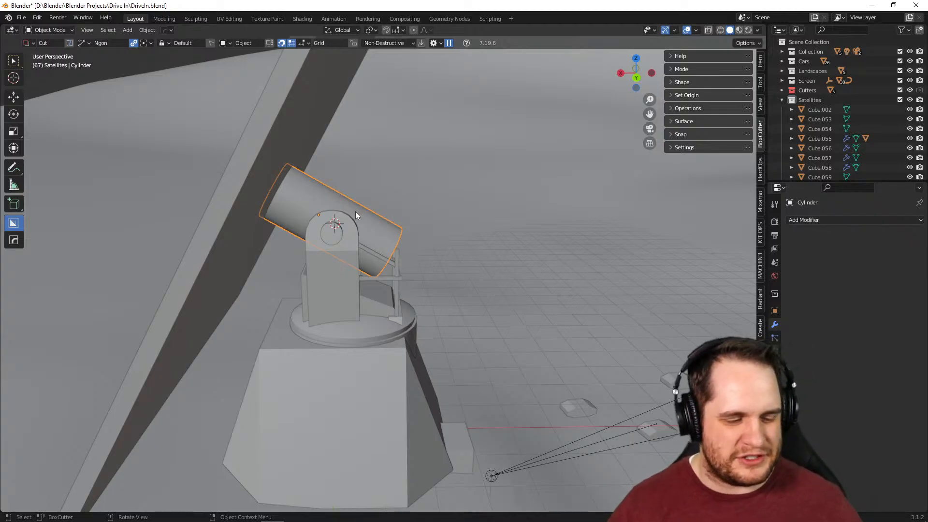
pyautogui.scroll(-2, 466, 240)
pyautogui.moveTo(526, 255); pyautogui.dragTo(466, 302, button='middle')
pyautogui.scroll(-3, 564, 268)
pyautogui.scroll(5, 527, 296)
pyautogui.scroll(4, 466, 302)
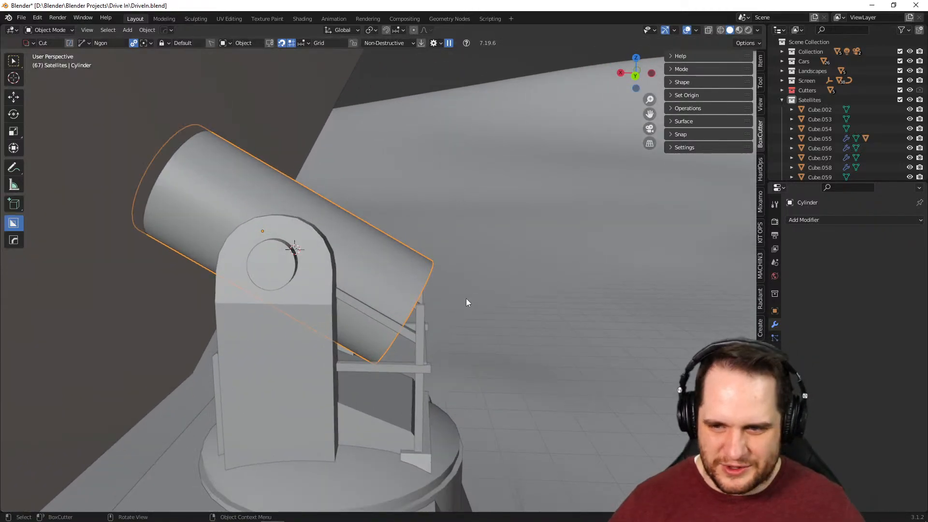
# Collapse the Satellites collection in the outliner
pyautogui.click(782, 101)
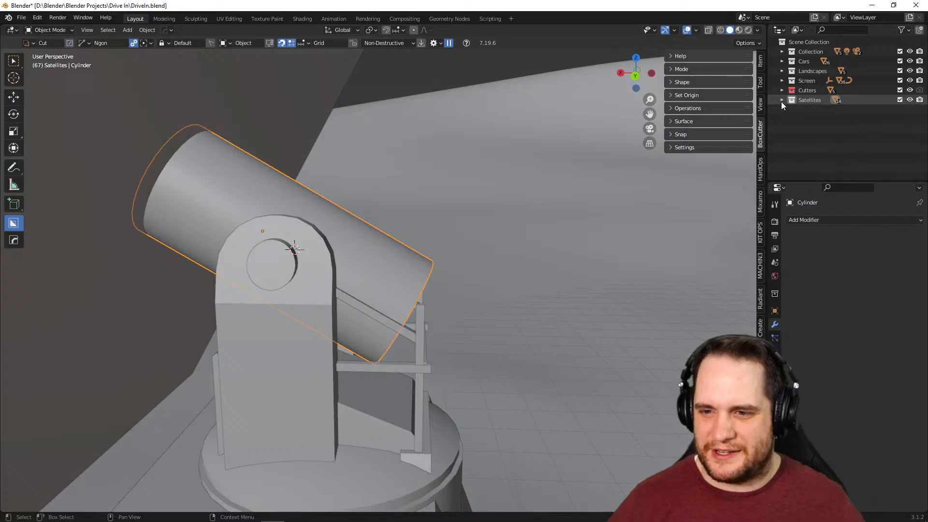
pyautogui.click(782, 100)
pyautogui.click(782, 100)
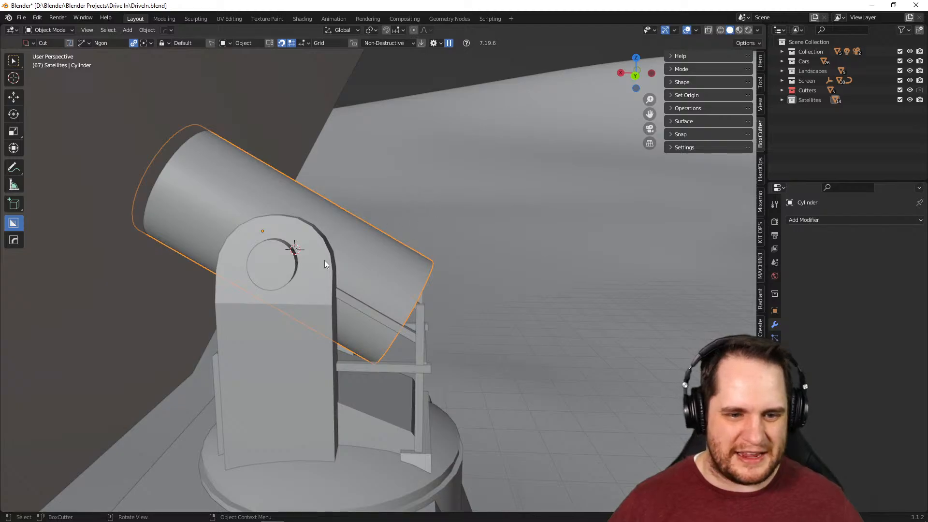
# Move the mirrored diagonal bars beside the tilted cylinder about 0.59 m outward along global Y
pyautogui.click(522, 245)
pyautogui.moveTo(522, 240); pyautogui.dragTo(498, 244, button='middle')
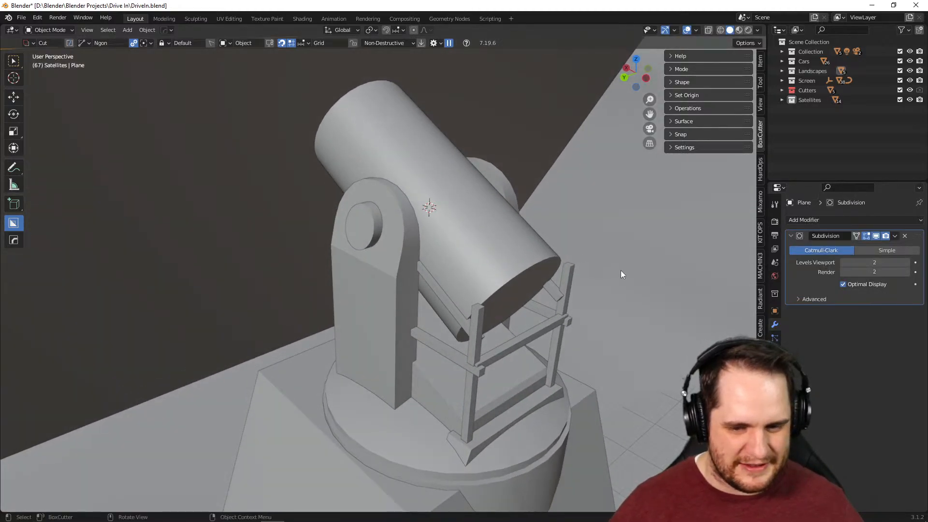
pyautogui.scroll(1, 606, 271)
pyautogui.keyDown('shift'); pyautogui.moveTo(605, 271); pyautogui.dragTo(459, 271, button='middle'); pyautogui.keyUp('shift')
pyautogui.scroll(2, 421, 251)
pyautogui.click(353, 261)
pyautogui.moveTo(353, 261); pyautogui.dragTo(505, 299, button='middle')
pyautogui.scroll(3, 484, 302)
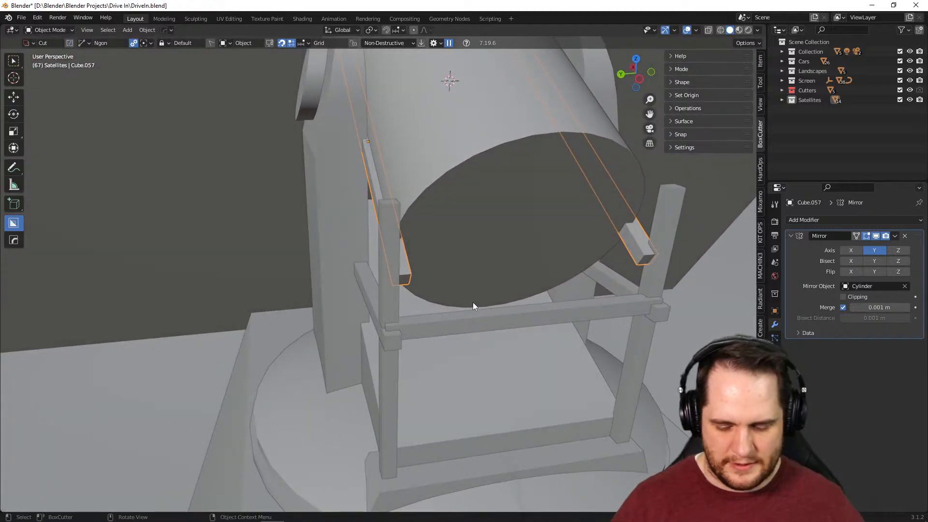
pyautogui.press('KP_8')
pyautogui.press('KP_8')
pyautogui.press('KP_8')
pyautogui.press('g')
pyautogui.press('z')
pyautogui.press('y')
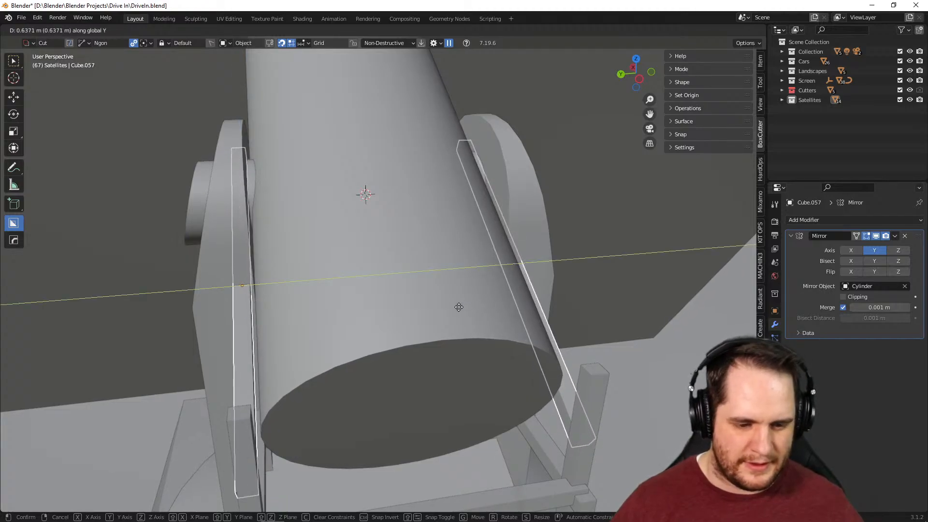
pyautogui.click(458, 307)
# Nudge the mirrored diagonal bars back about 0.046 m along global Y against the frame posts, then deselect them
pyautogui.moveTo(460, 306)
pyautogui.mouseDown(button='middle')
pyautogui.moveTo(421, 326)
pyautogui.moveTo(445, 305)
pyautogui.mouseUp(button='middle')
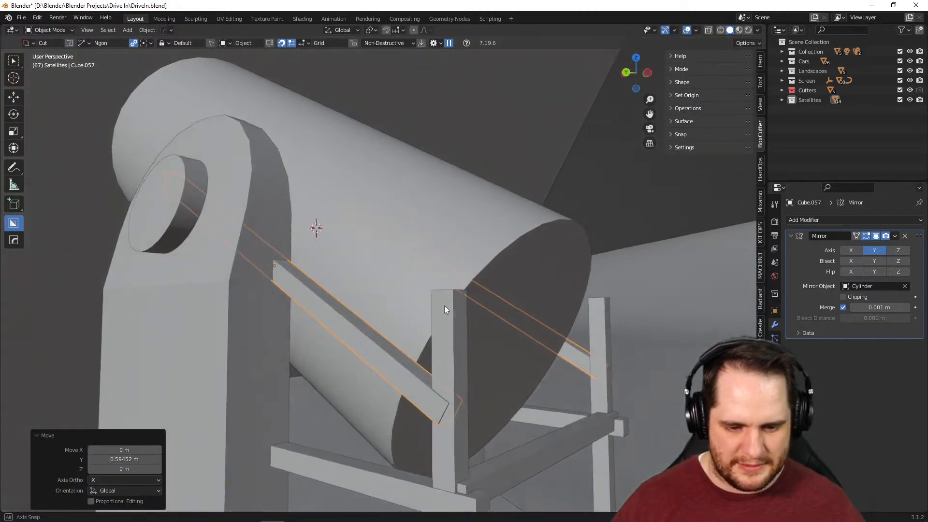
pyautogui.press('g')
pyautogui.press('y')
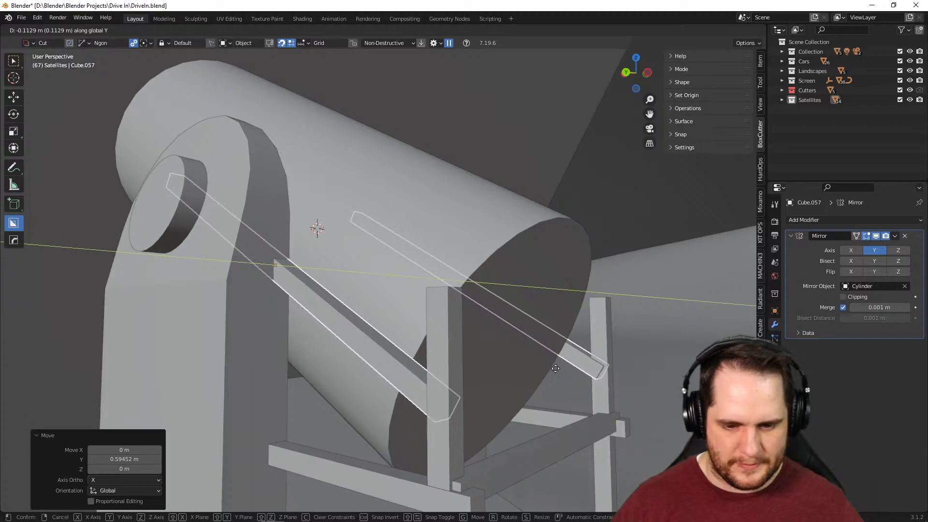
pyautogui.click(555, 370)
pyautogui.moveTo(555, 369); pyautogui.dragTo(581, 375, button='middle')
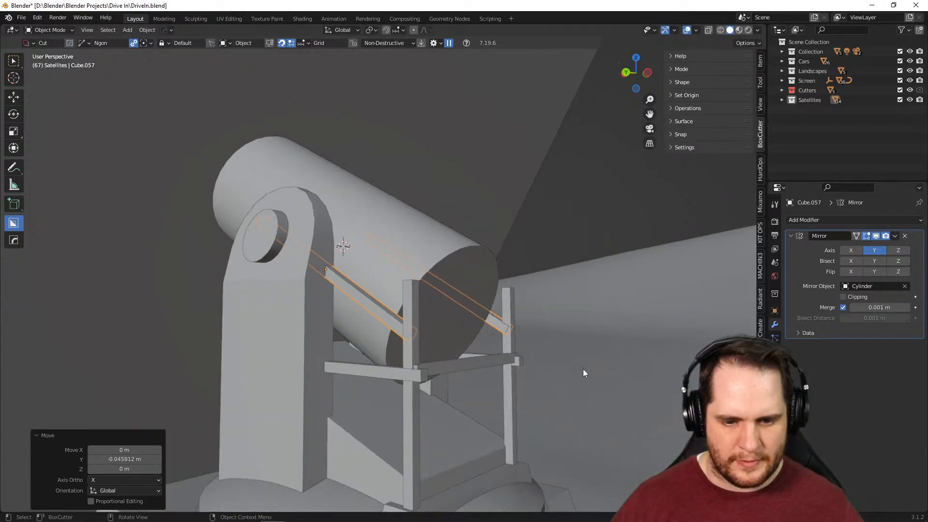
pyautogui.click(607, 341)
# Review the satellite's support structure and panel from the side, front and back at different distances
pyautogui.moveTo(608, 341); pyautogui.dragTo(435, 346, button='middle')
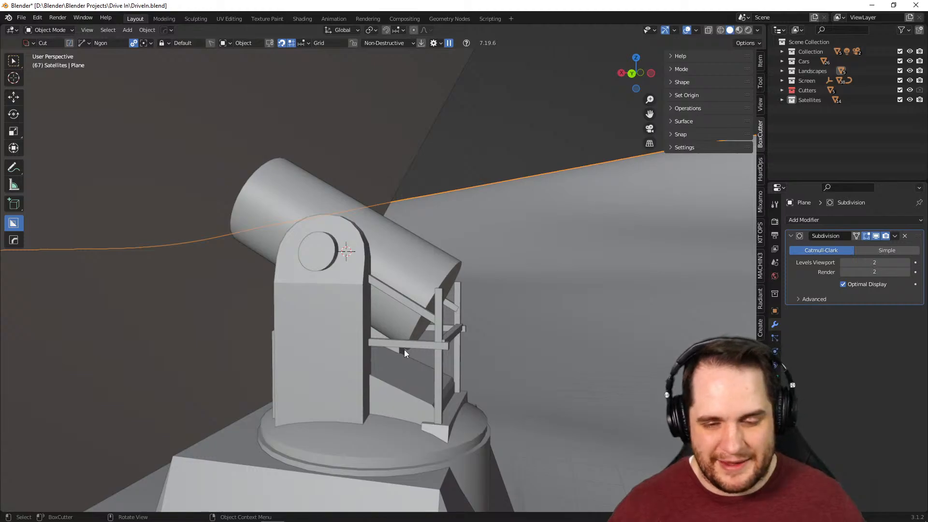
pyautogui.scroll(-8, 509, 207)
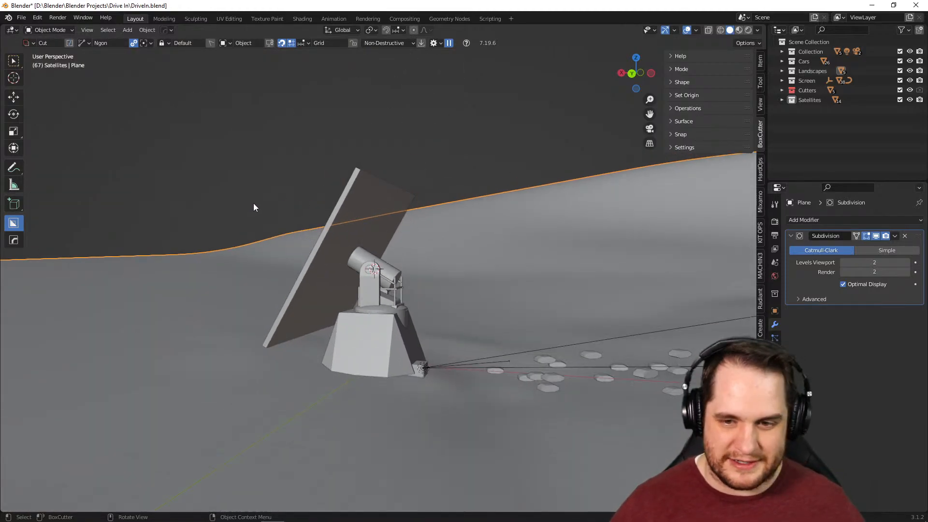
pyautogui.moveTo(245, 222); pyautogui.dragTo(265, 226, button='middle')
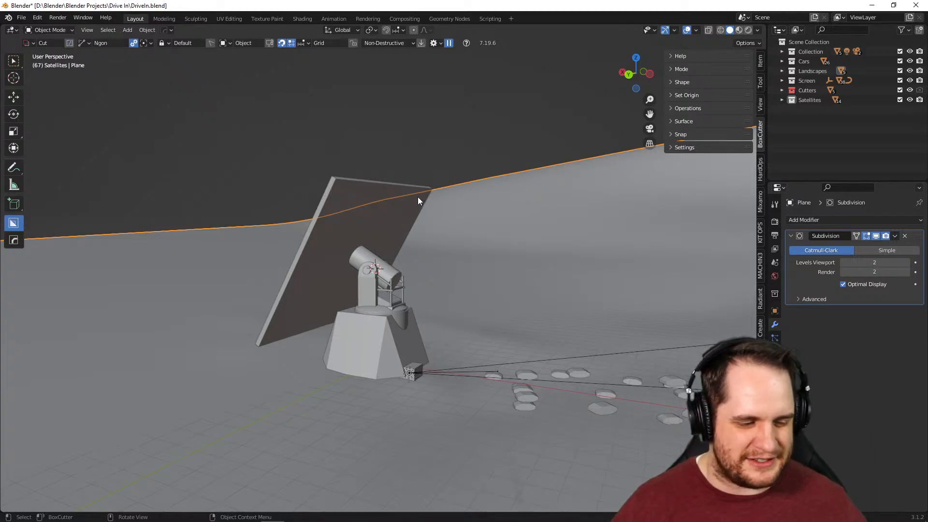
pyautogui.scroll(9, 376, 384)
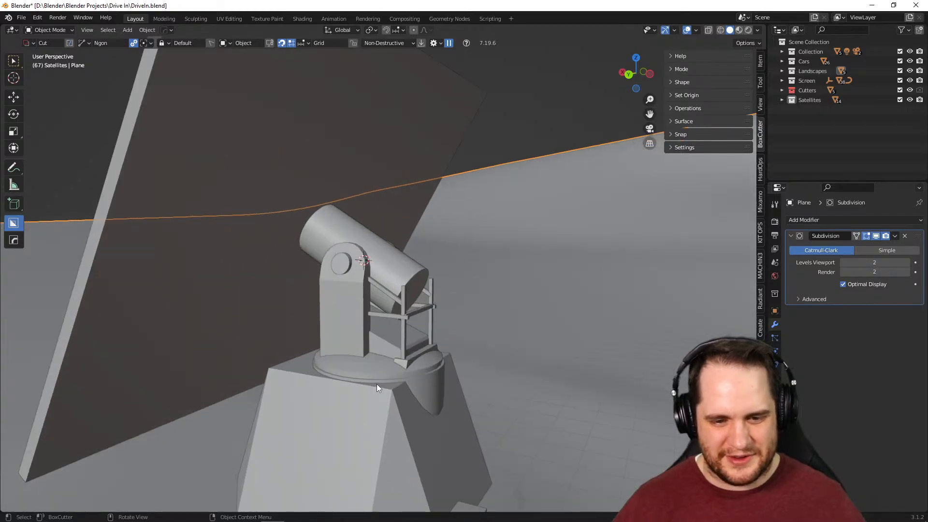
pyautogui.moveTo(498, 310)
pyautogui.mouseDown(button='middle')
pyautogui.moveTo(342, 304)
pyautogui.moveTo(454, 313)
pyautogui.moveTo(436, 324)
pyautogui.moveTo(451, 340)
pyautogui.moveTo(493, 324)
pyautogui.mouseUp(button='middle')
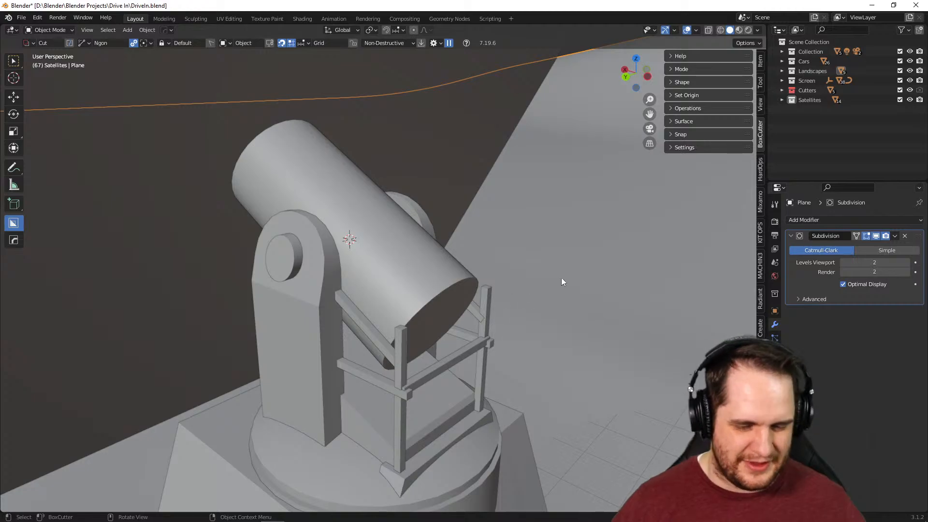
pyautogui.moveTo(562, 283); pyautogui.dragTo(378, 341, button='middle')
pyautogui.scroll(5, 297, 345)
pyautogui.scroll(4, 378, 341)
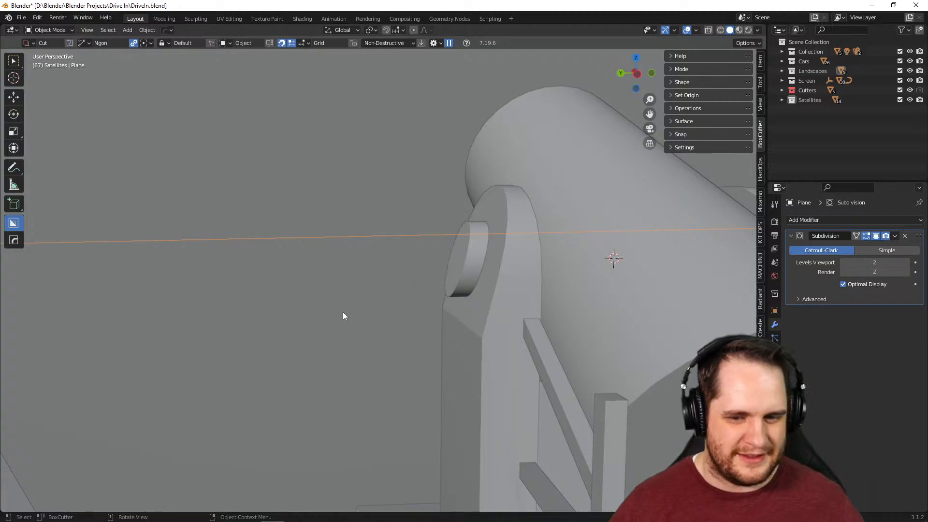
pyautogui.scroll(-10, 342, 317)
pyautogui.moveTo(312, 337); pyautogui.dragTo(497, 360, button='middle')
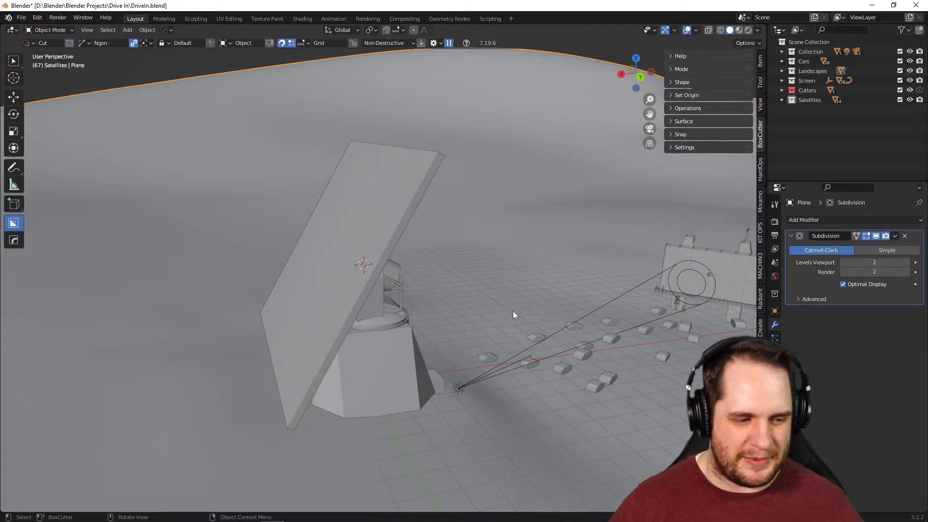
pyautogui.moveTo(521, 355); pyautogui.dragTo(460, 366, button='middle')
pyautogui.scroll(5, 460, 364)
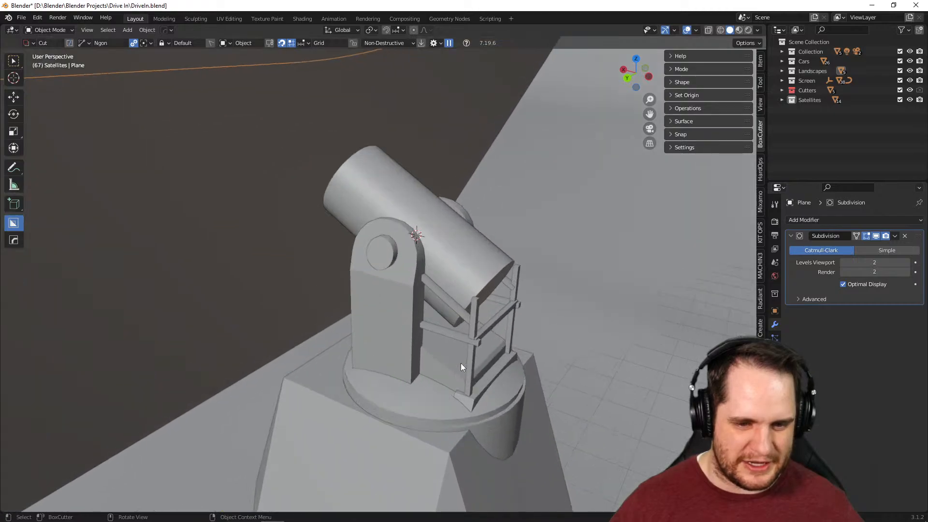
pyautogui.moveTo(547, 355); pyautogui.dragTo(541, 337, button='middle')
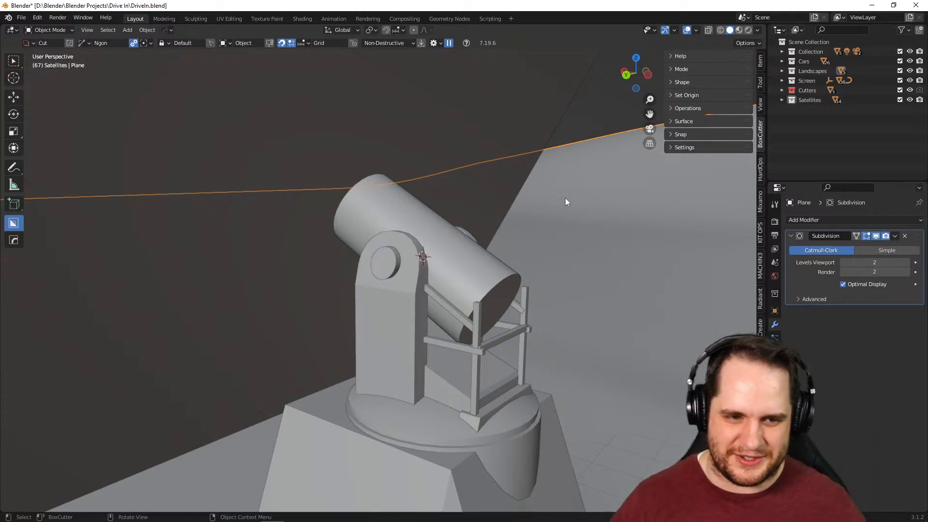
pyautogui.scroll(-4, 498, 228)
pyautogui.moveTo(161, 152); pyautogui.dragTo(364, 141, button='middle')
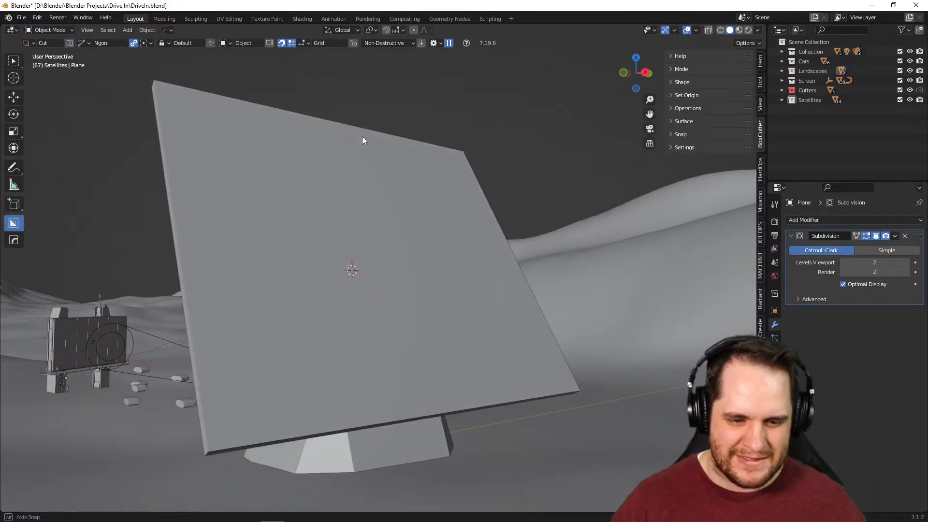
pyautogui.moveTo(648, 234); pyautogui.dragTo(359, 271, button='middle')
pyautogui.scroll(2, 384, 277)
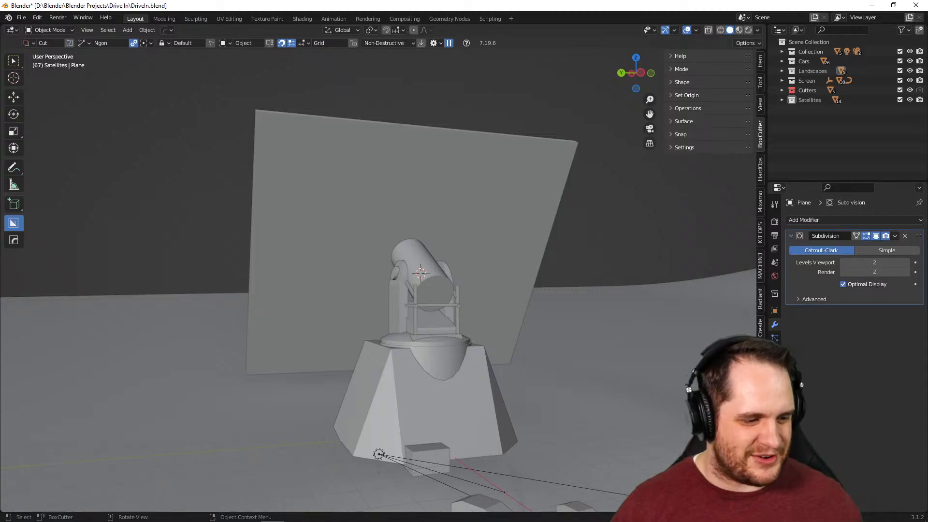
pyautogui.moveTo(139, 327); pyautogui.dragTo(300, 281, button='middle')
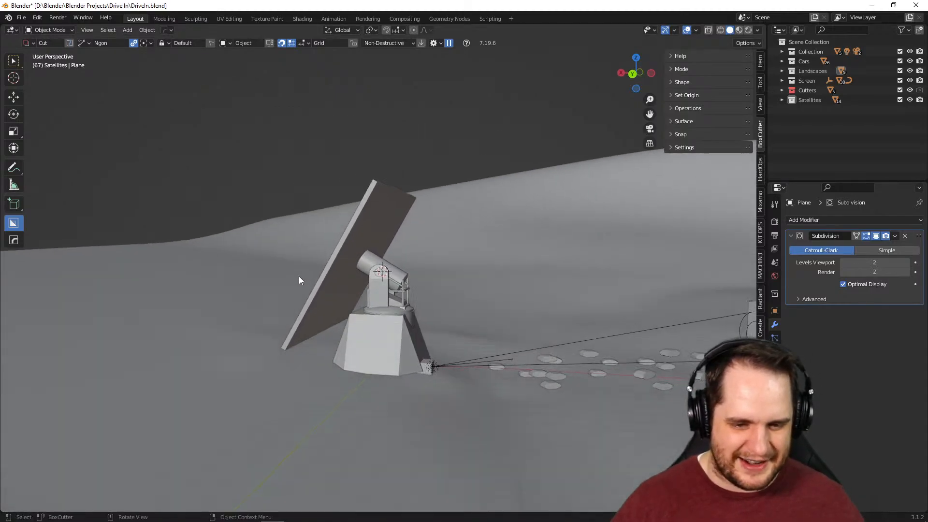
pyautogui.scroll(5, 347, 310)
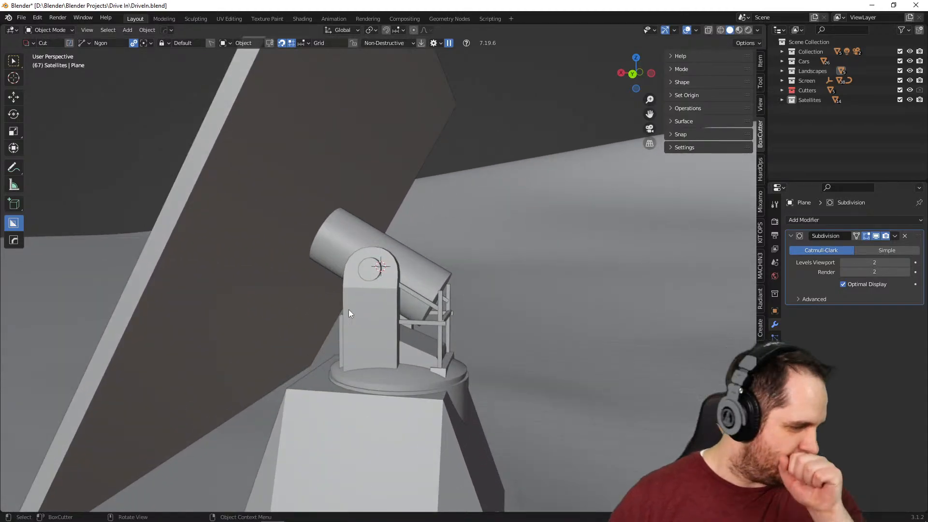
# Select the large tilted cylinder and inspect how it sits between the side supports, frame and dish panel
pyautogui.click(351, 234)
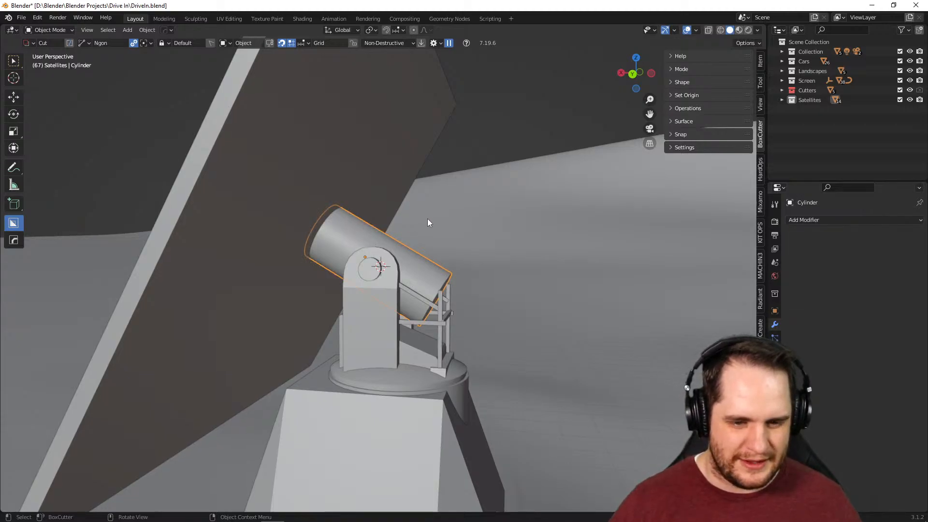
pyautogui.moveTo(427, 222); pyautogui.dragTo(405, 233, button='middle')
pyautogui.scroll(2, 405, 233)
pyautogui.scroll(1, 405, 234)
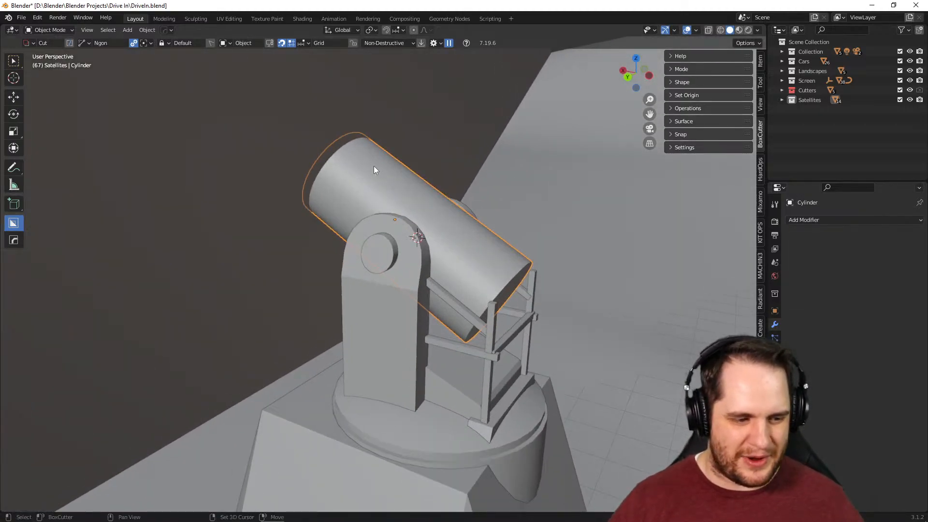
pyautogui.scroll(3, 395, 263)
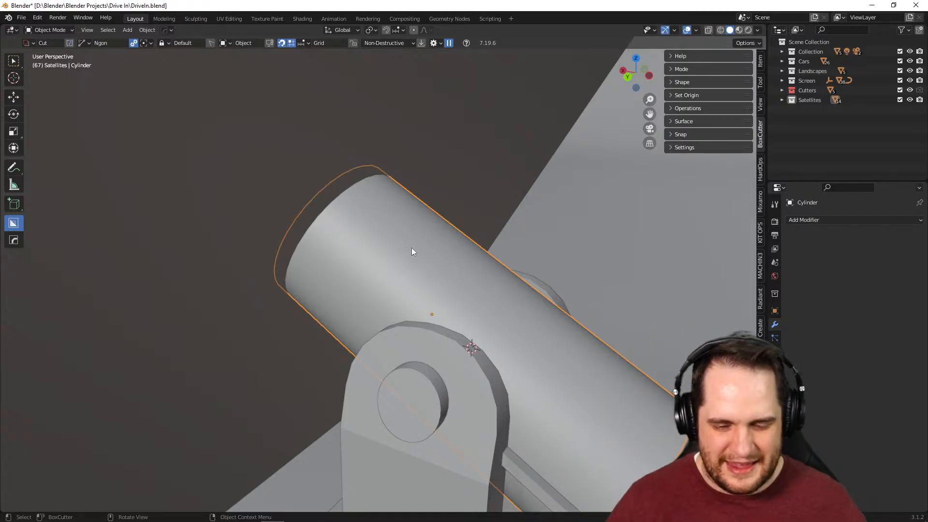
pyautogui.moveTo(439, 297); pyautogui.dragTo(456, 306, button='middle')
pyautogui.scroll(-3, 469, 268)
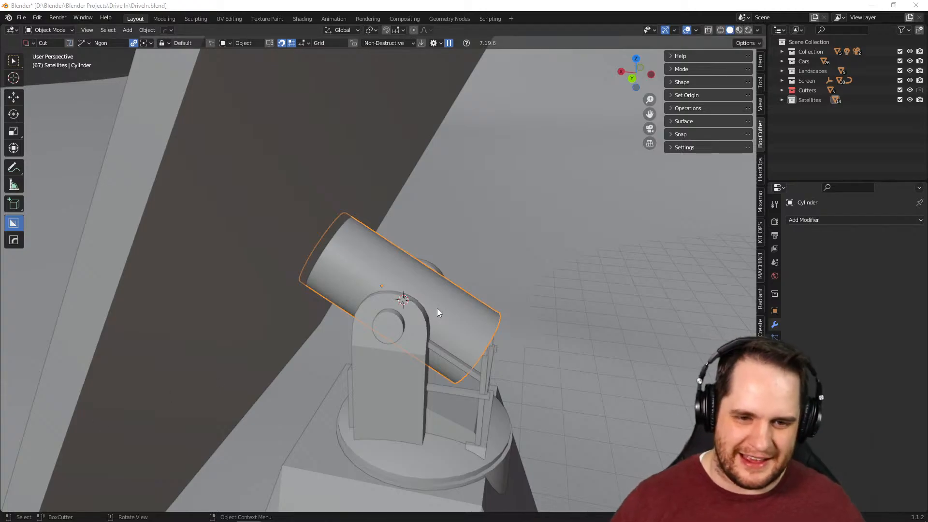
pyautogui.scroll(-10, 437, 308)
pyautogui.moveTo(535, 280); pyautogui.dragTo(470, 180, button='middle')
pyautogui.scroll(8, 450, 348)
pyautogui.scroll(5, 450, 348)
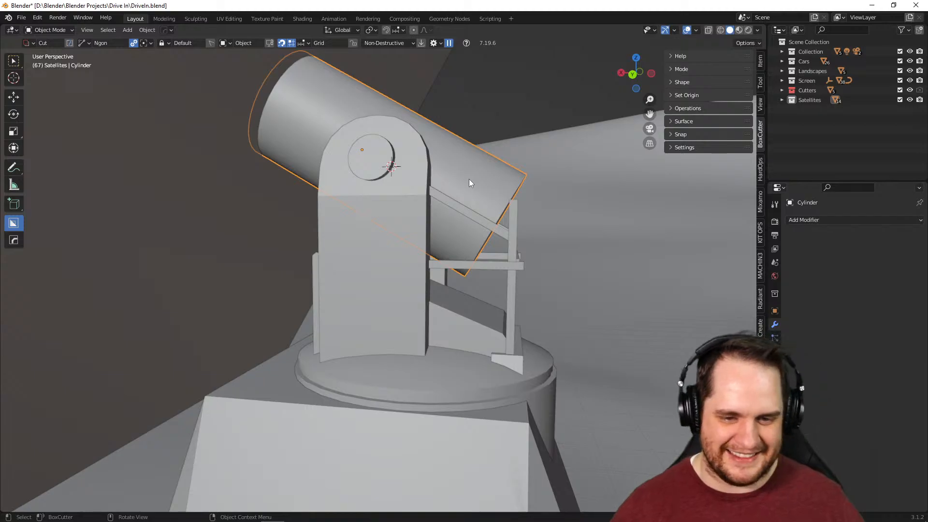
pyautogui.keyDown('shift'); pyautogui.moveTo(561, 351); pyautogui.dragTo(465, 298, button='middle'); pyautogui.keyUp('shift')
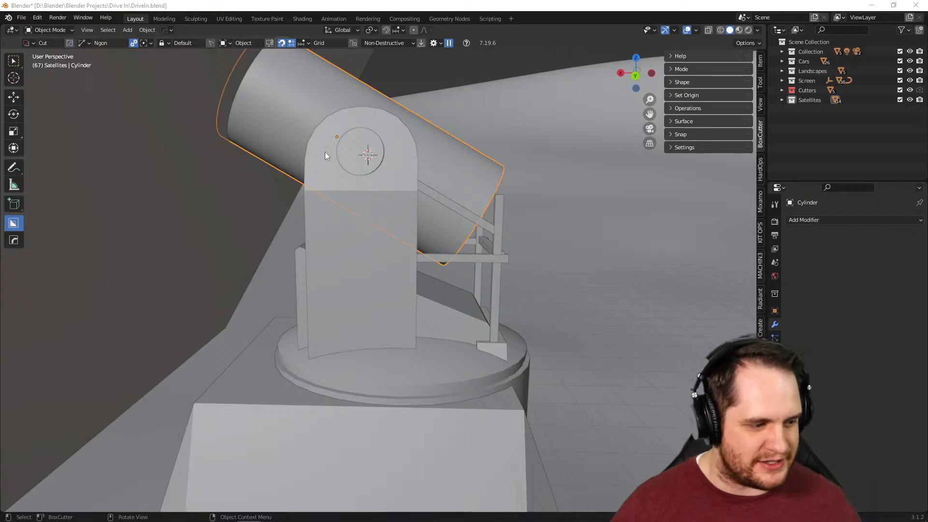
pyautogui.moveTo(621, 287); pyautogui.dragTo(434, 293, button='middle')
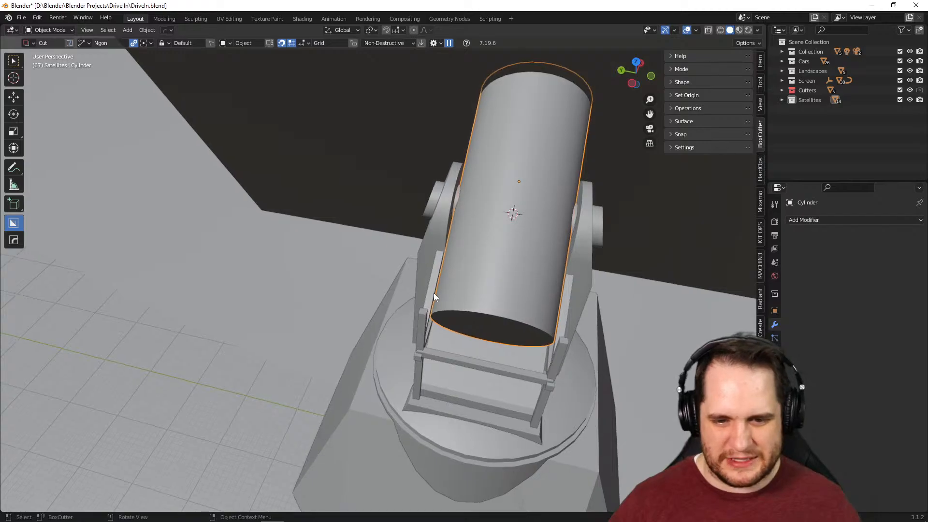
pyautogui.moveTo(637, 298); pyautogui.dragTo(507, 207, button='middle')
pyautogui.scroll(-5, 507, 207)
pyautogui.moveTo(387, 249); pyautogui.dragTo(477, 237, button='middle')
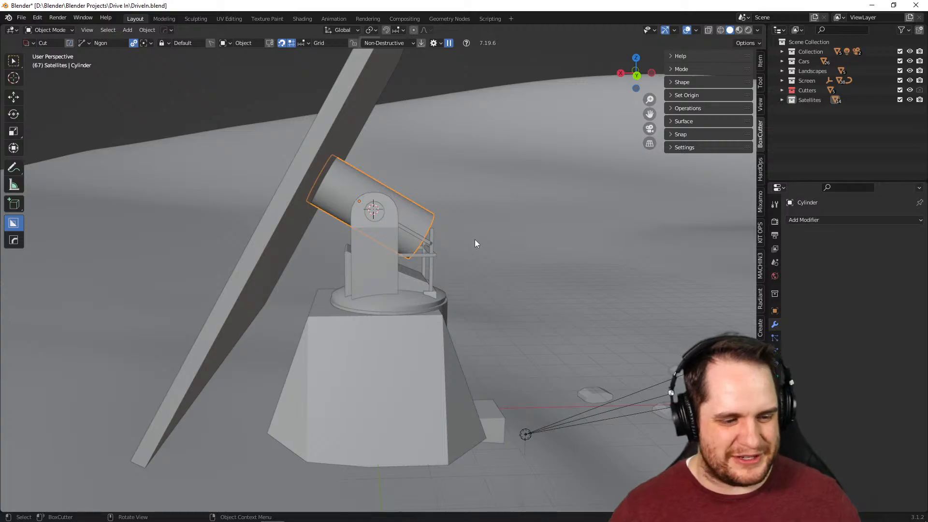
# Inspect the satellite's support assembly from different angles and select the large faceted base beneath the round platform
pyautogui.scroll(6, 457, 260)
pyautogui.moveTo(457, 257); pyautogui.dragTo(355, 274, button='middle')
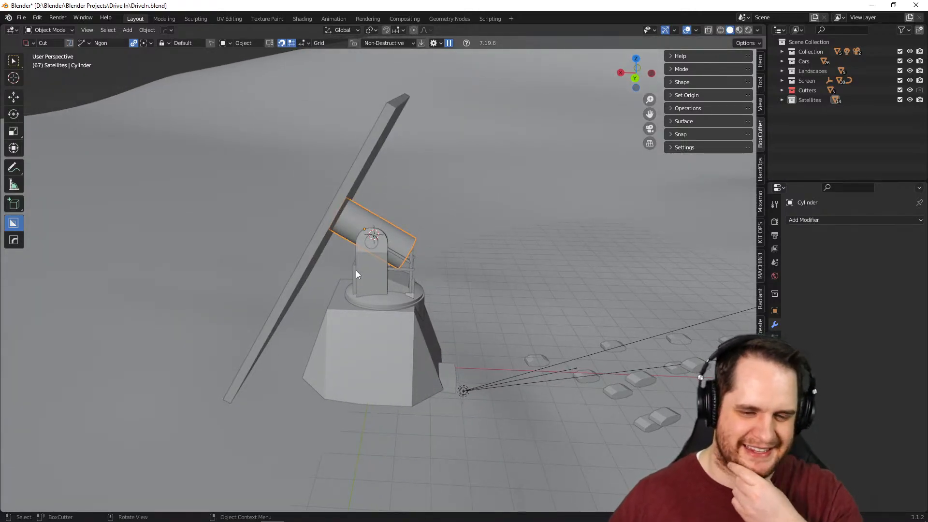
pyautogui.moveTo(390, 270); pyautogui.dragTo(364, 279, button='middle')
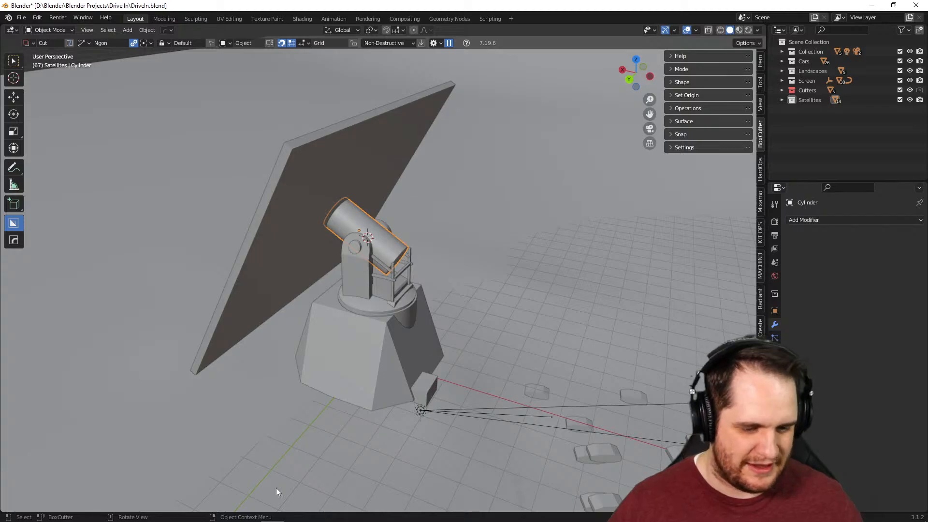
pyautogui.click(506, 242)
pyautogui.click(395, 337)
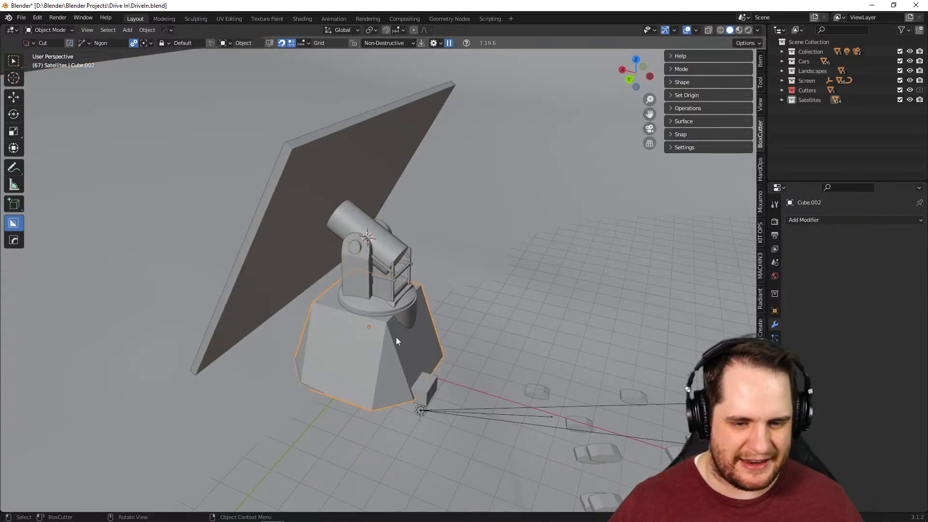
pyautogui.scroll(5, 456, 332)
pyautogui.moveTo(457, 332)
pyautogui.mouseDown(button='middle')
pyautogui.moveTo(438, 308)
pyautogui.moveTo(359, 289)
pyautogui.moveTo(255, 309)
pyautogui.moveTo(252, 288)
pyautogui.moveTo(301, 315)
pyautogui.moveTo(523, 333)
pyautogui.moveTo(466, 323)
pyautogui.mouseUp(button='middle')
pyautogui.keyDown('shift'); pyautogui.moveTo(535, 383); pyautogui.dragTo(500, 353, button='middle'); pyautogui.keyUp('shift')
pyautogui.scroll(-1, 500, 353)
pyautogui.scroll(-1, 500, 356)
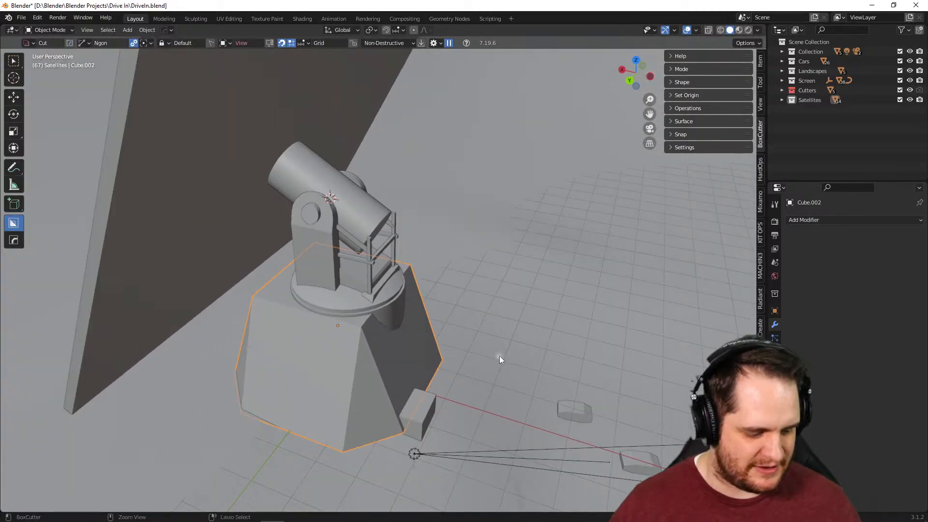
# Add a UV sphere at the 3D cursor on the tilted cylinder and scale it up about 43.4 times
pyautogui.hotkey('ctrl', 'a')
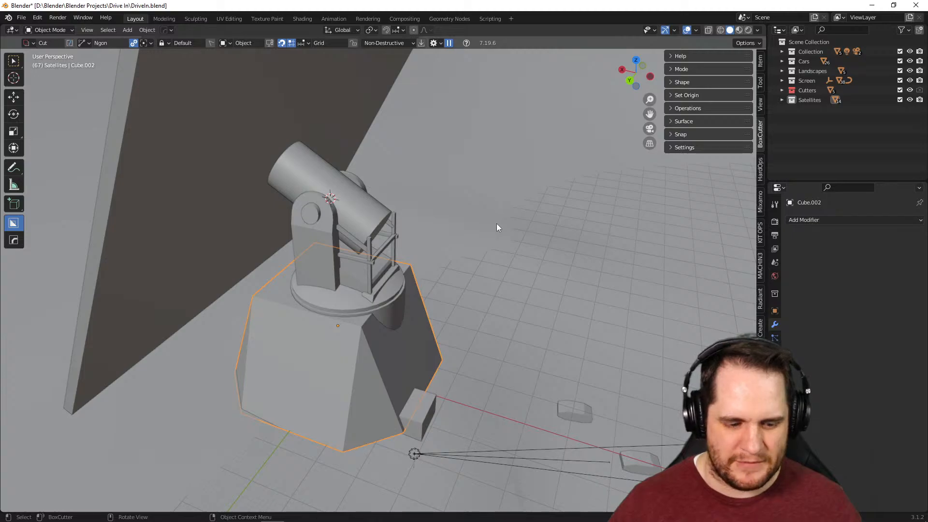
pyautogui.hotkey('shift', 'a')
pyautogui.moveTo(498, 226)
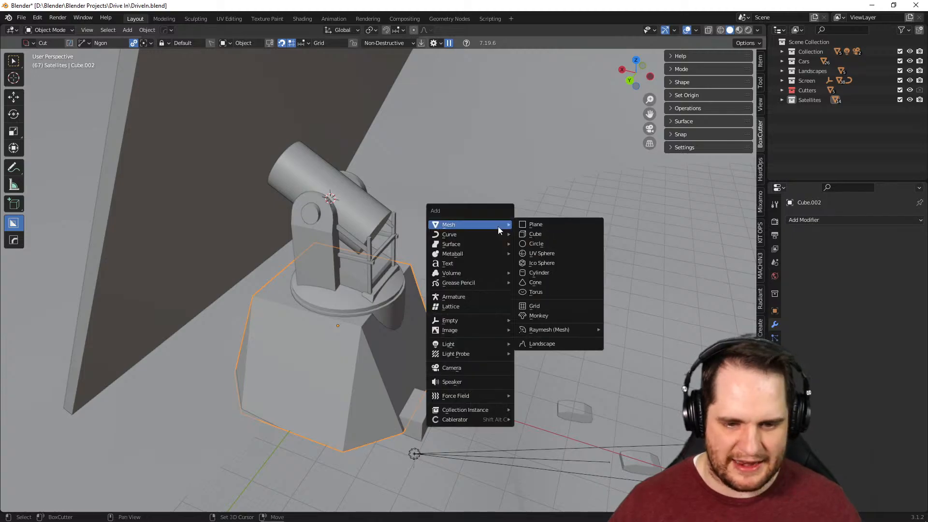
pyautogui.click(544, 254)
pyautogui.scroll(-5, 460, 301)
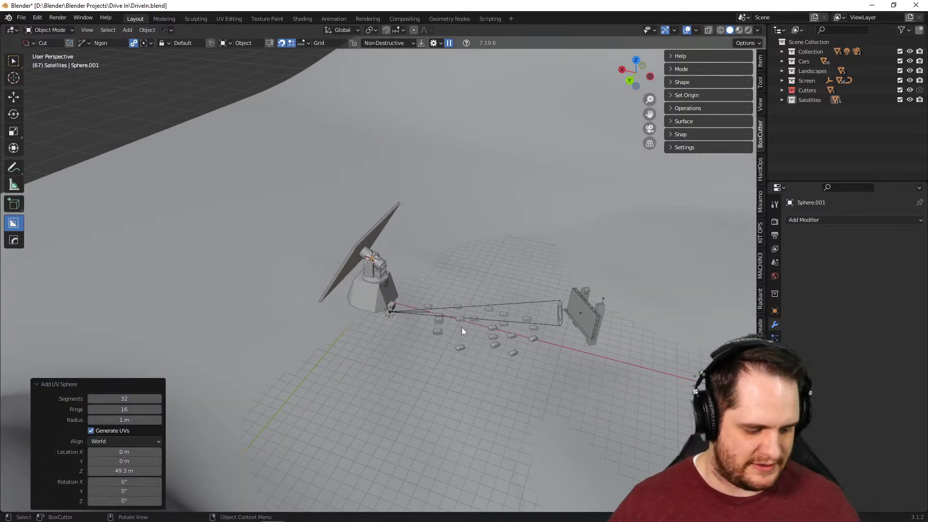
pyautogui.press('s')
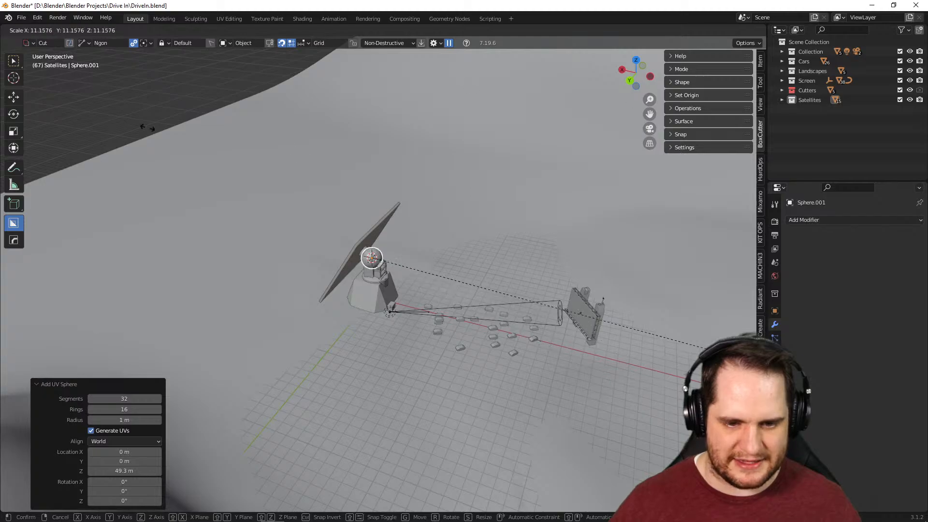
pyautogui.click(121, 242)
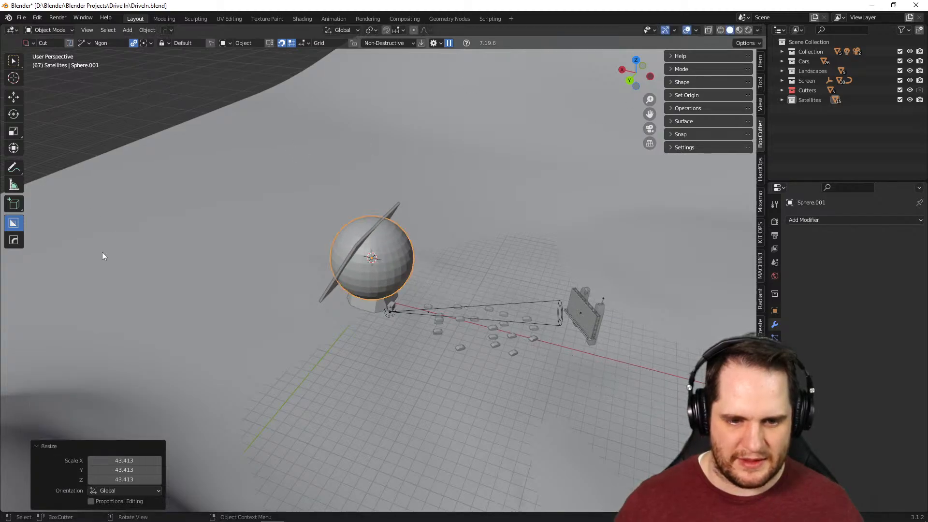
# Compare the UV sphere with the dish panel and enlarge it by a further factor of about 5.27
pyautogui.moveTo(157, 214); pyautogui.dragTo(558, 304, button='middle')
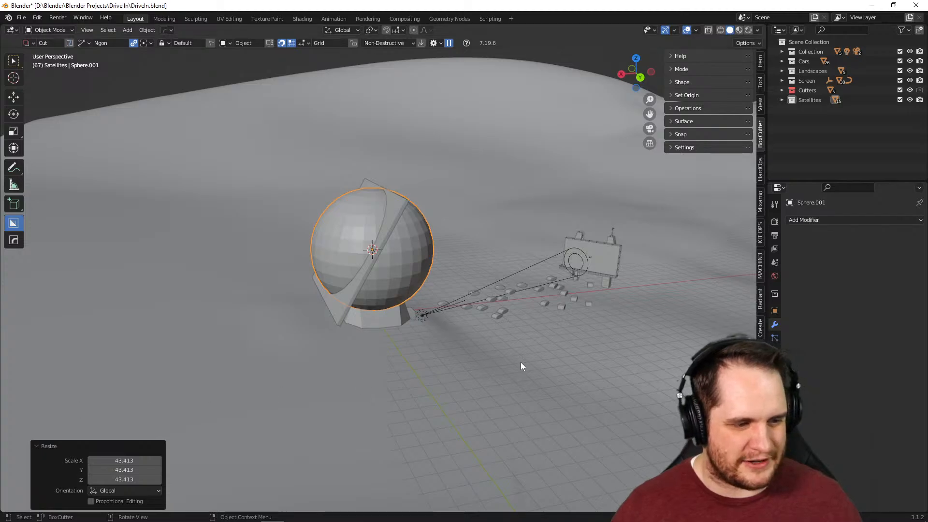
pyautogui.moveTo(580, 301); pyautogui.dragTo(523, 304, button='middle')
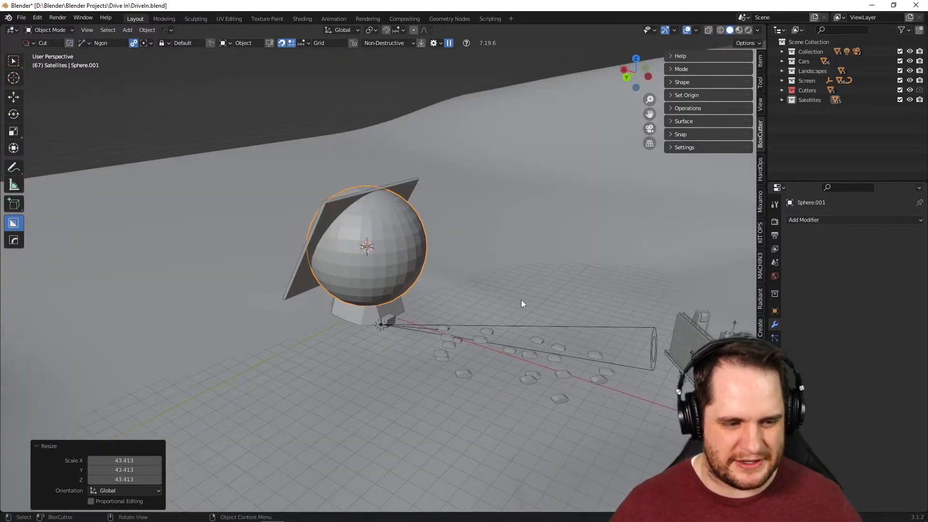
pyautogui.scroll(2, 522, 304)
pyautogui.scroll(1, 521, 304)
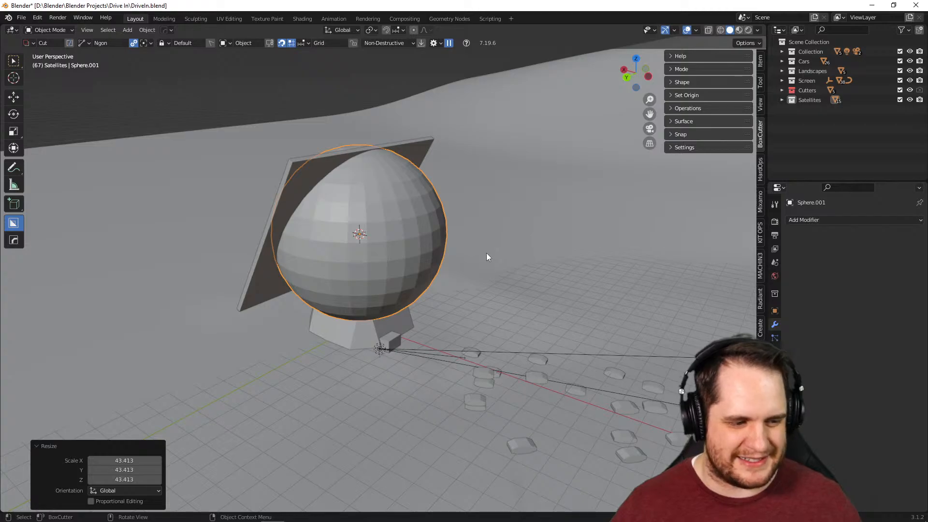
pyautogui.moveTo(479, 260); pyautogui.dragTo(506, 270, button='middle')
pyautogui.scroll(-6, 525, 349)
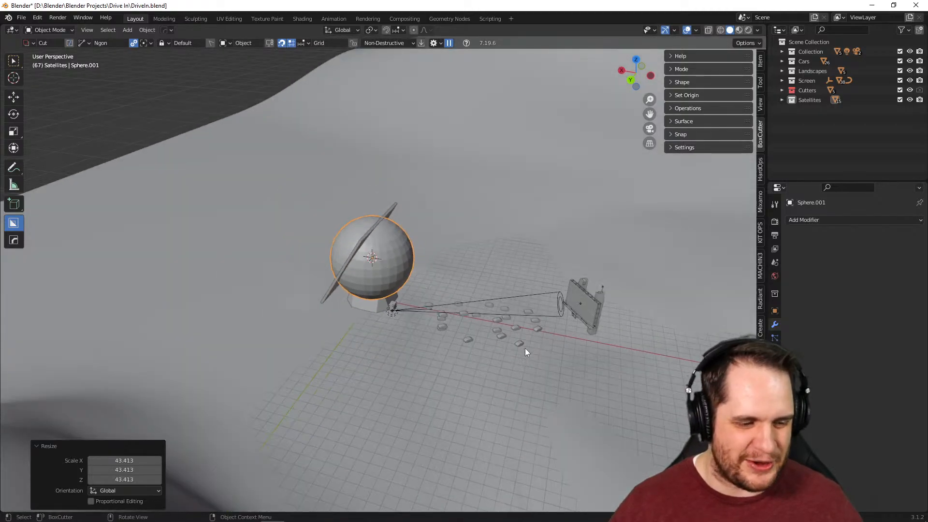
pyautogui.press('s')
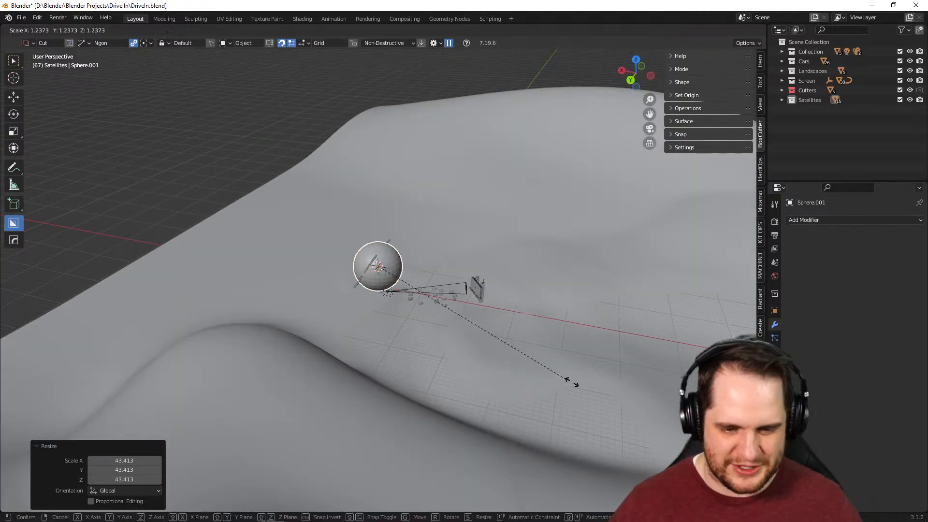
pyautogui.click(425, 251)
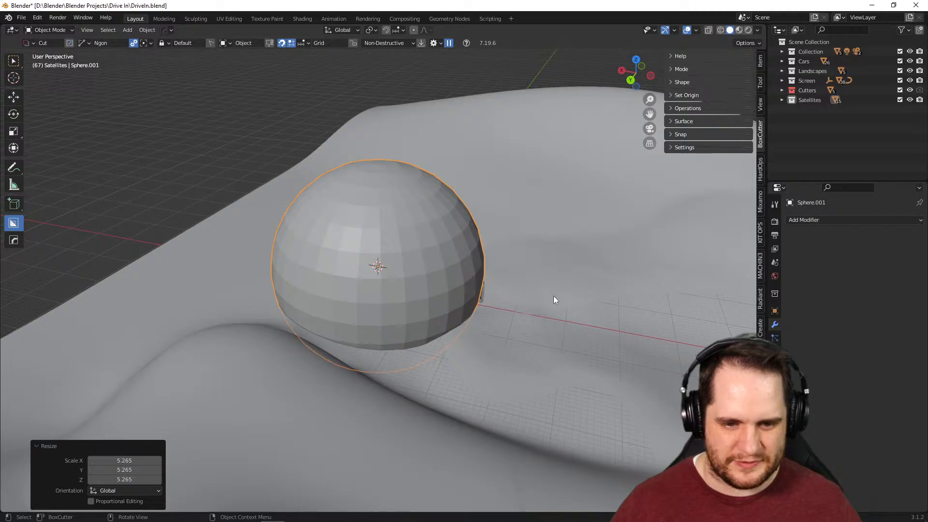
# Move the enlarged sphere behind the dish panel, about 238 m in X, 58.5 m in Y and 41 m in Z
pyautogui.press('g')
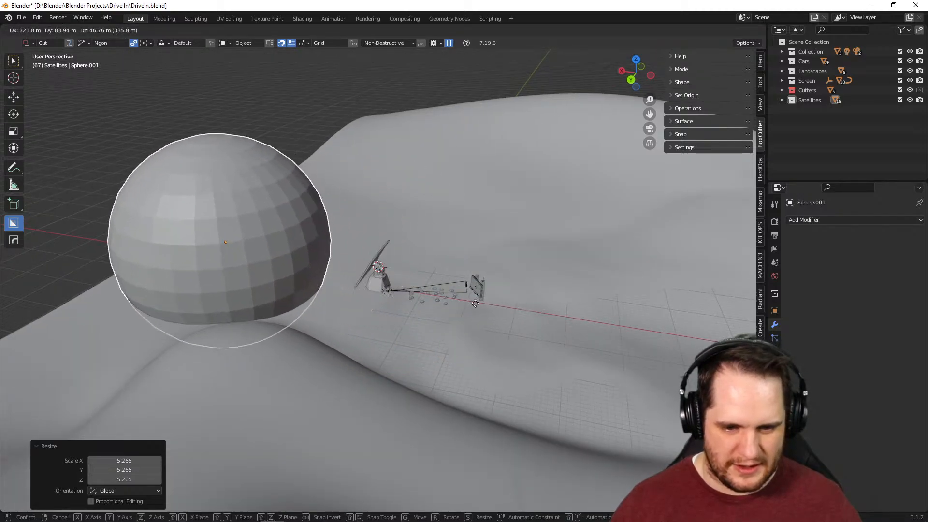
pyautogui.click(505, 303)
pyautogui.scroll(4, 506, 300)
pyautogui.moveTo(506, 300); pyautogui.dragTo(444, 281, button='middle')
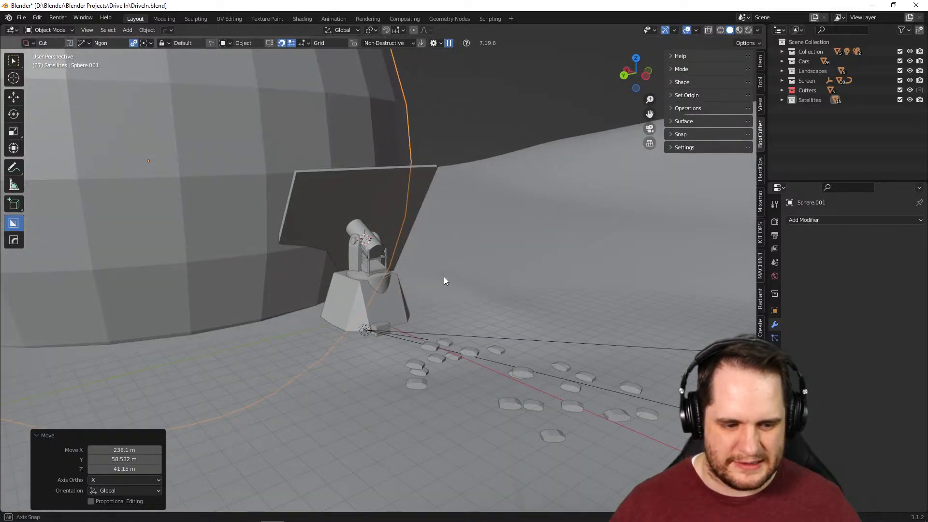
# Replace the coarse sphere with a new UV sphere of 128 segments and 16 rings, scaled up about 33 times
pyautogui.press('Delete')
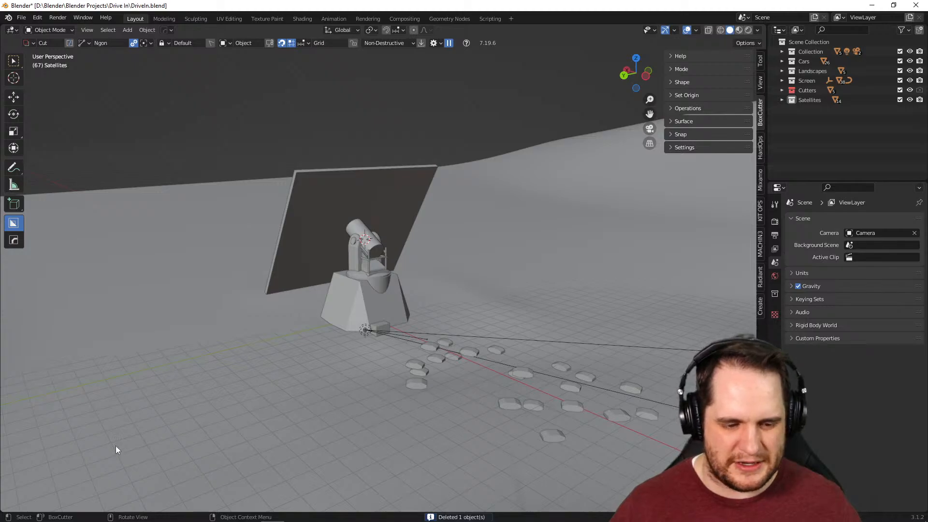
pyautogui.hotkey('shift', 'a')
pyautogui.moveTo(242, 246)
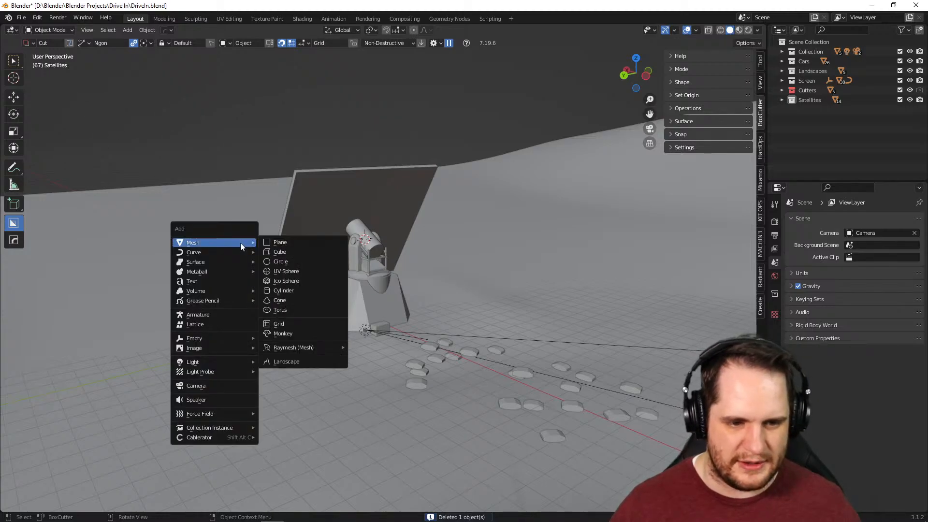
pyautogui.click(302, 271)
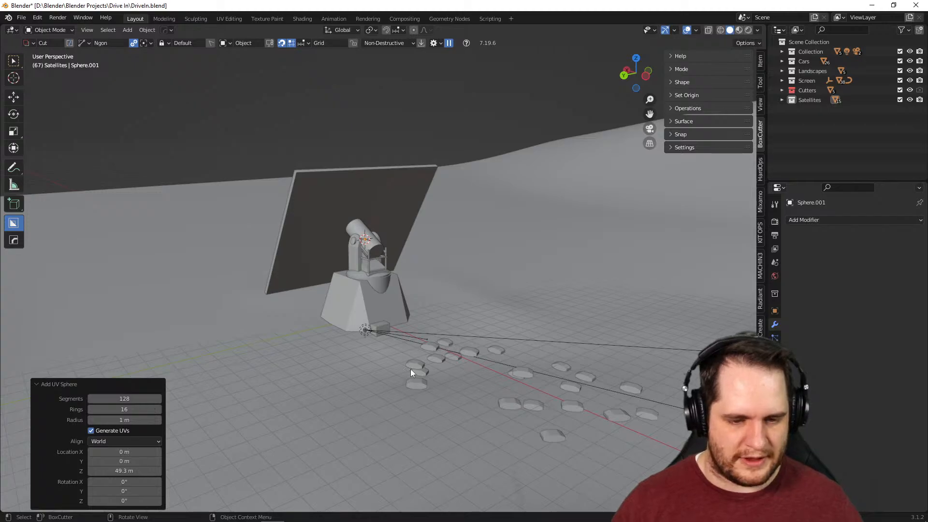
pyautogui.press('s')
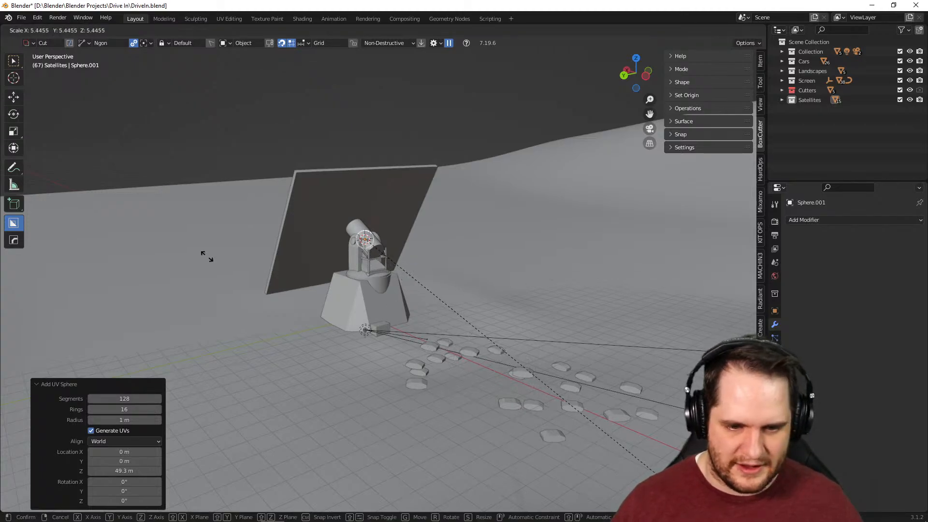
pyautogui.click(603, 453)
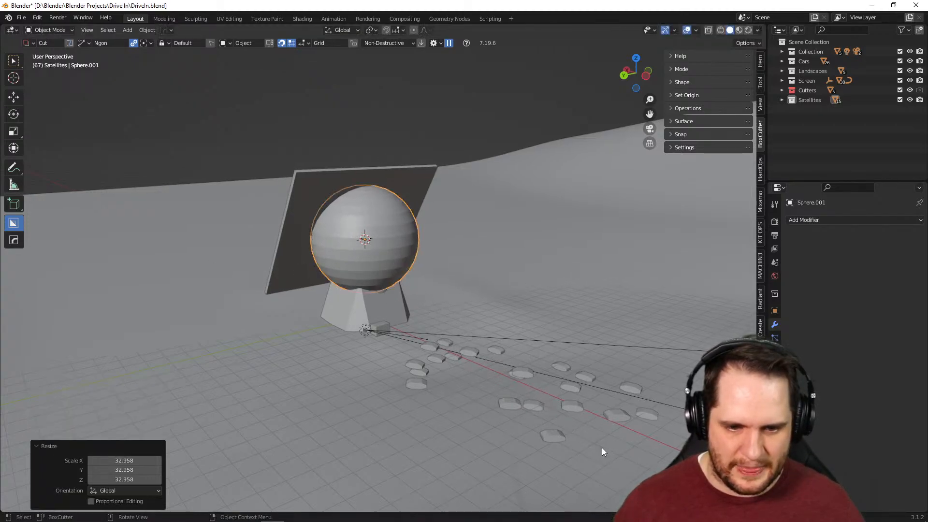
# Enlarge the new UV sphere by a further factor of about 12.98 around the satellite
pyautogui.scroll(-7, 498, 365)
pyautogui.moveTo(440, 332); pyautogui.dragTo(456, 342, button='middle')
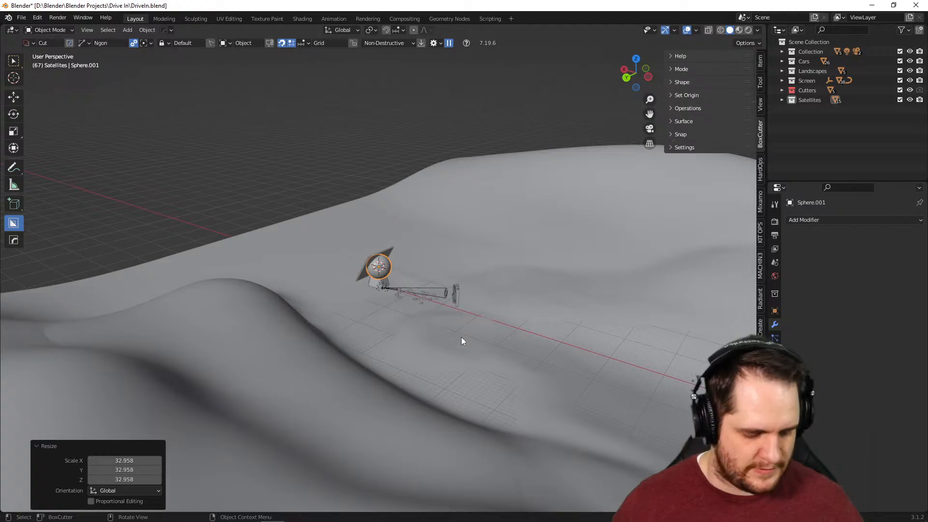
pyautogui.press('s')
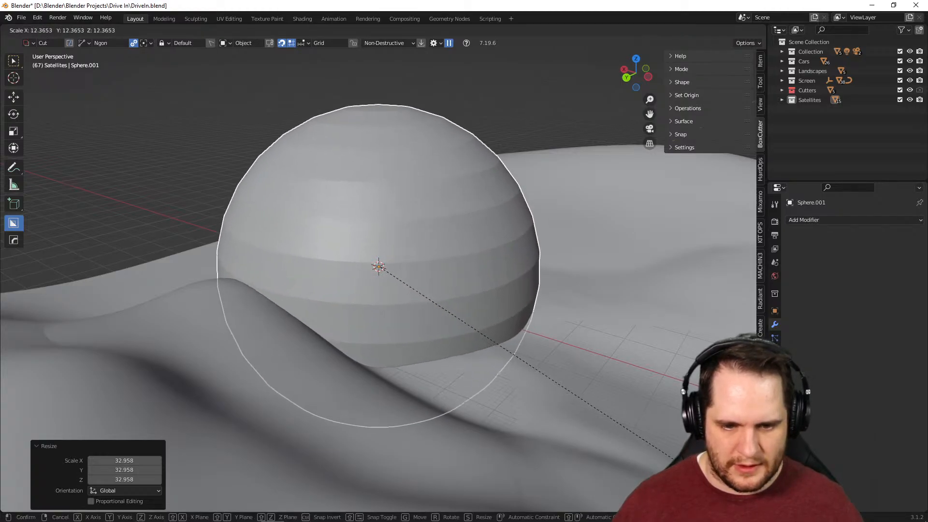
pyautogui.click(33, 83)
pyautogui.moveTo(460, 183); pyautogui.dragTo(419, 192, button='middle')
pyautogui.scroll(4, 440, 261)
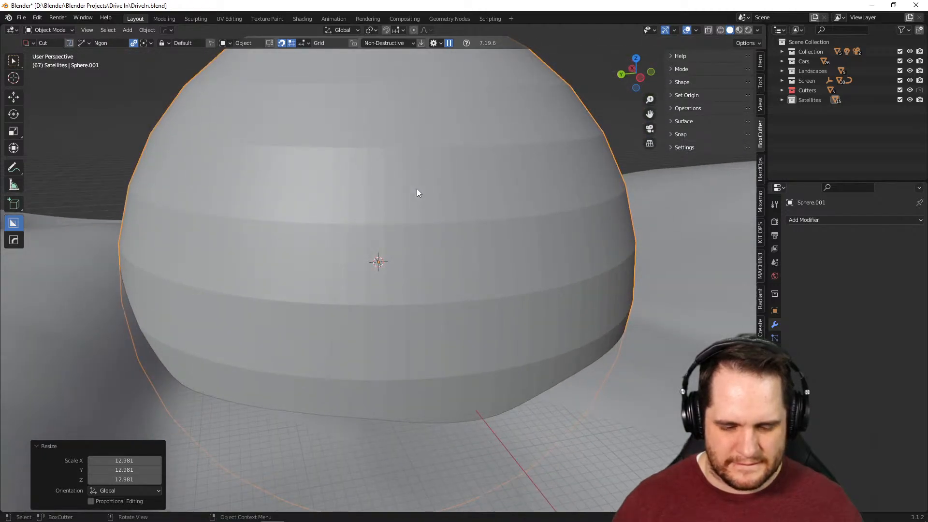
# Move the giant sphere behind the dish panel, about 446.7 m along global X and 171.5 m up along Z
pyautogui.moveTo(215, 92); pyautogui.dragTo(255, 99, button='middle')
pyautogui.press('g')
pyautogui.press('x')
pyautogui.click(118, 48)
pyautogui.press('g')
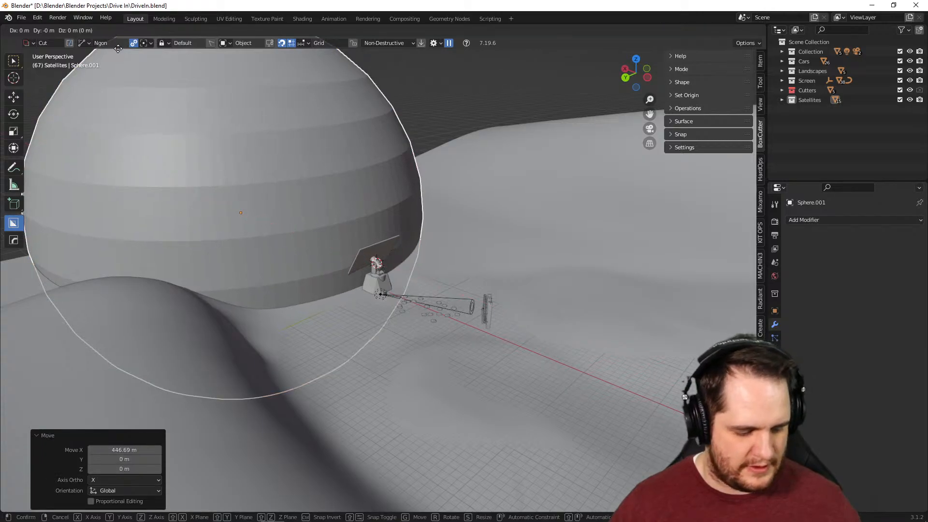
pyautogui.press('z')
pyautogui.click(165, 463)
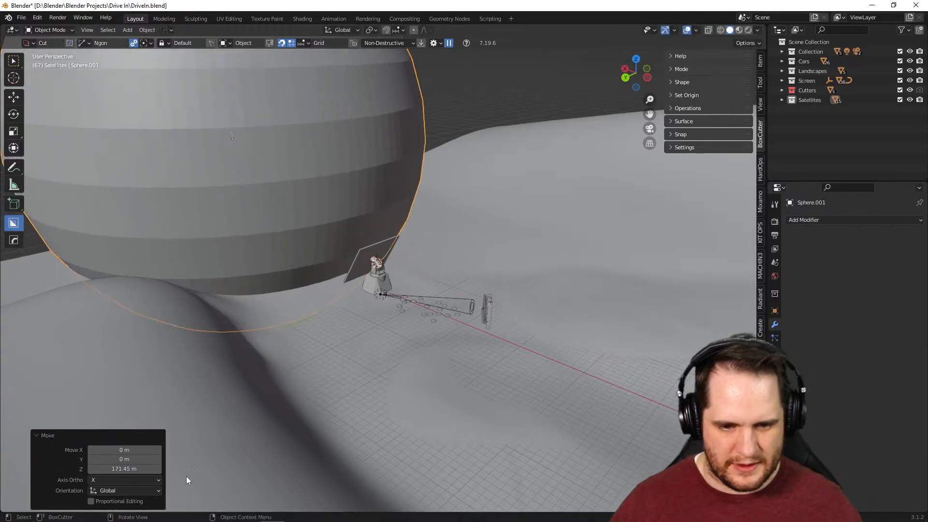
# Compare the sphere's curve with the dish panel, then check the reference image of the ruined satellite dishes in the browser
pyautogui.scroll(6, 498, 315)
pyautogui.moveTo(498, 315); pyautogui.dragTo(428, 319, button='middle')
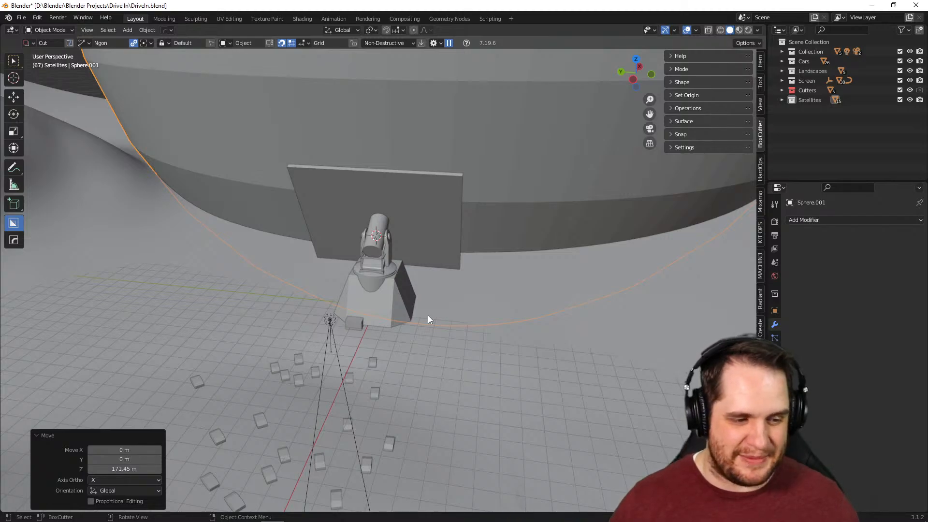
pyautogui.moveTo(85, 514)
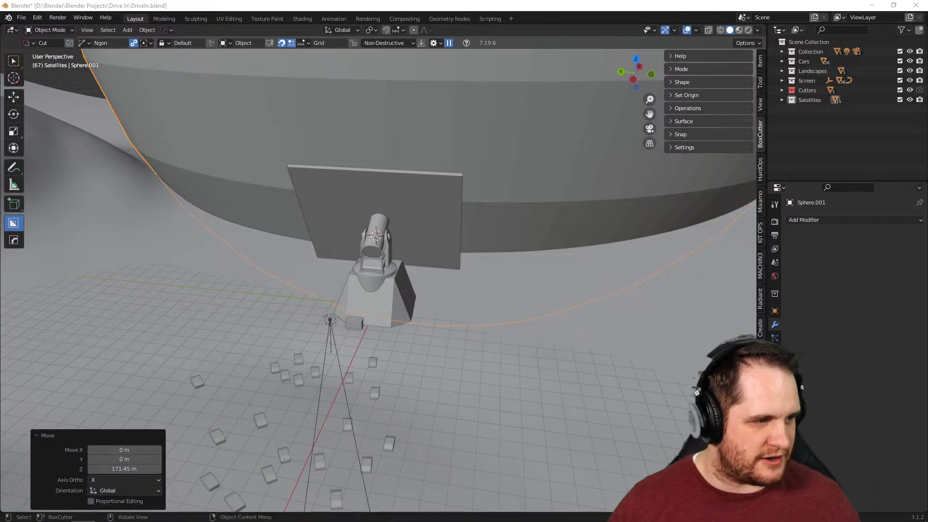
pyautogui.moveTo(0, 52); pyautogui.dragTo(587, 42)
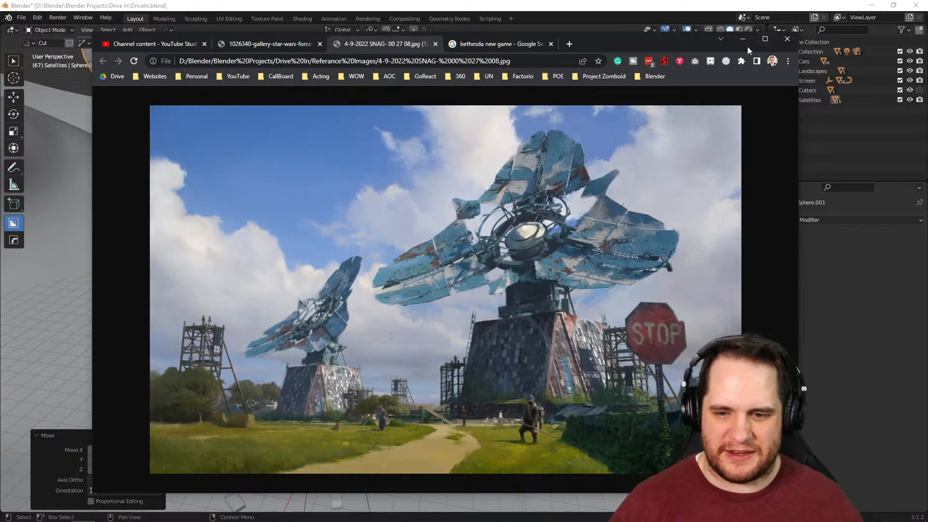
pyautogui.moveTo(689, 43); pyautogui.dragTo(1, 58)
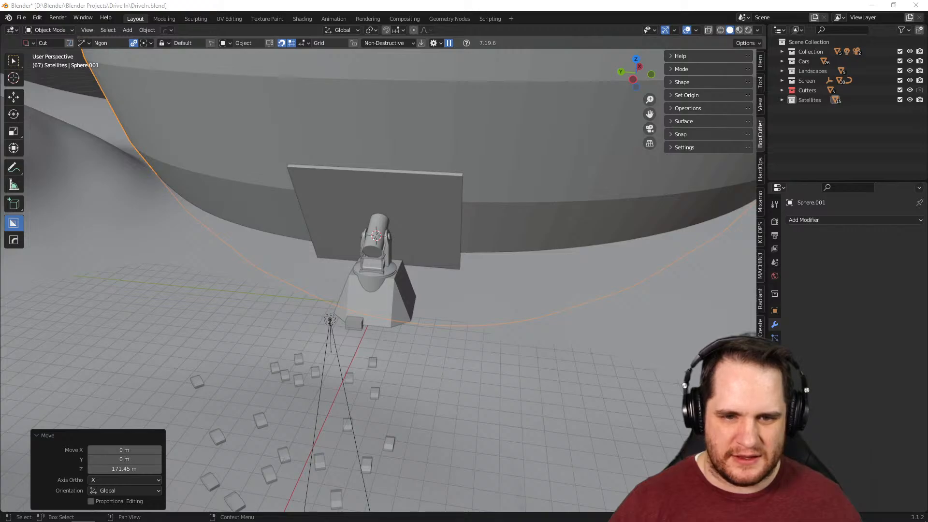
# Scale the giant sphere behind the dish panel down to about 0.544 of its size
pyautogui.moveTo(431, 189); pyautogui.dragTo(573, 198, button='middle')
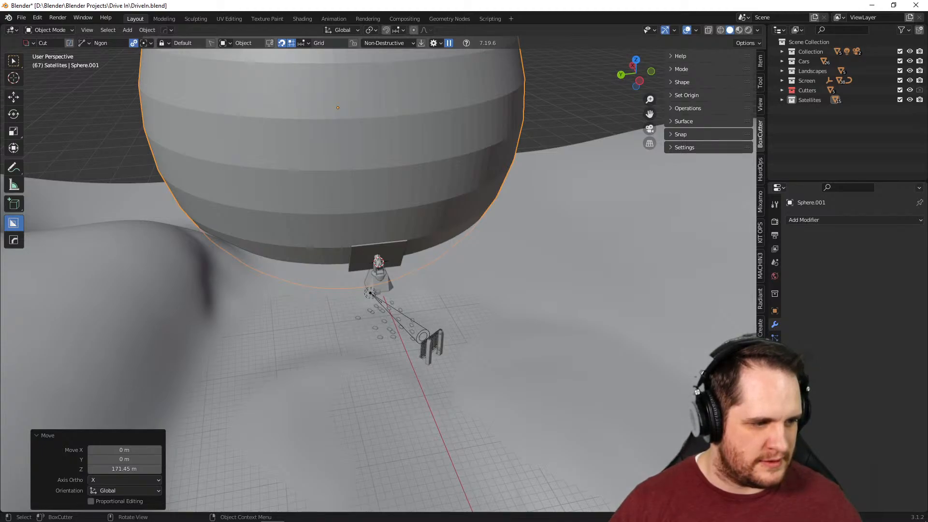
pyautogui.moveTo(504, 256); pyautogui.dragTo(479, 247, button='middle')
pyautogui.scroll(4, 484, 261)
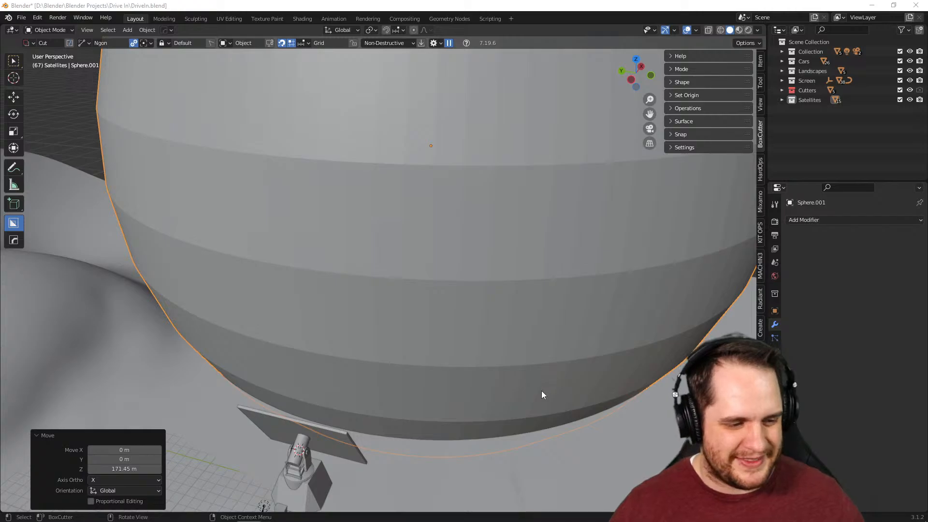
pyautogui.moveTo(532, 402); pyautogui.dragTo(538, 384, button='middle')
pyautogui.moveTo(533, 440); pyautogui.dragTo(564, 406, button='middle')
pyautogui.press('s')
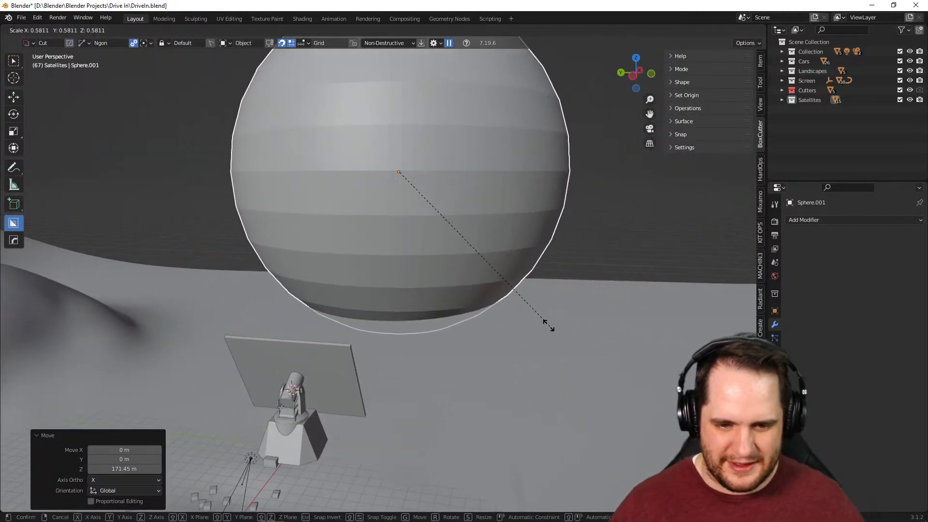
pyautogui.click(541, 317)
pyautogui.moveTo(540, 319); pyautogui.dragTo(543, 355, button='middle')
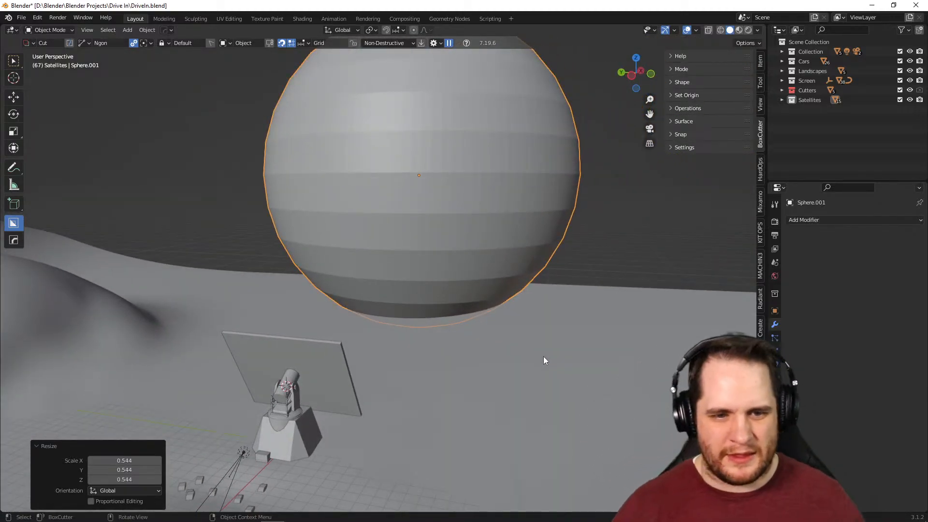
# Scale the giant sphere behind the dish panel to about 0.566
pyautogui.moveTo(545, 155); pyautogui.dragTo(599, 244, button='middle')
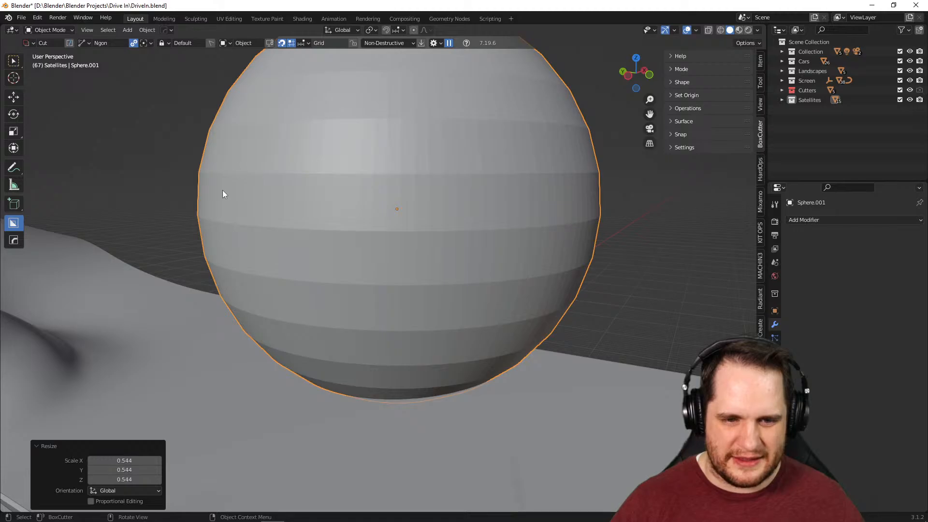
pyautogui.press('s')
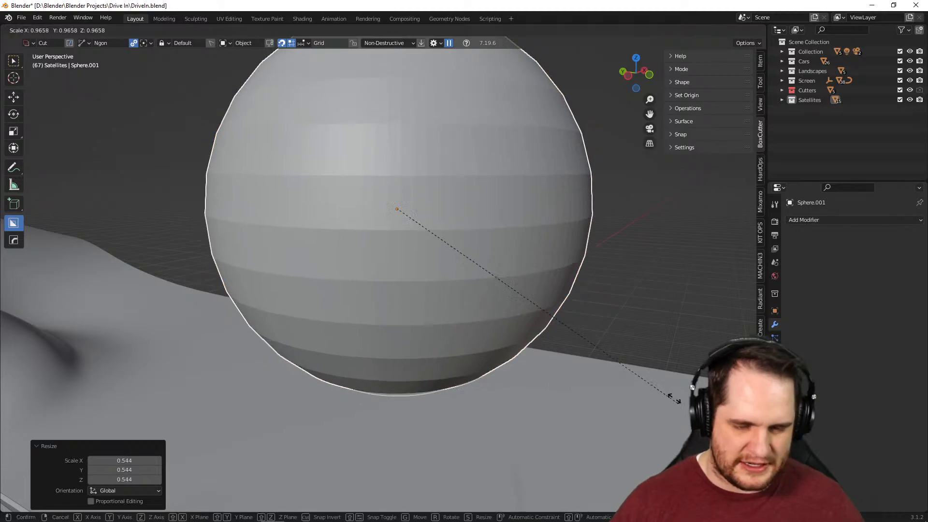
pyautogui.click(566, 326)
# Move the giant sphere closer to the dish panel, about 286.87 m in the negative global X direction
pyautogui.moveTo(561, 323); pyautogui.dragTo(510, 278, button='middle')
pyautogui.press('g')
pyautogui.press('x')
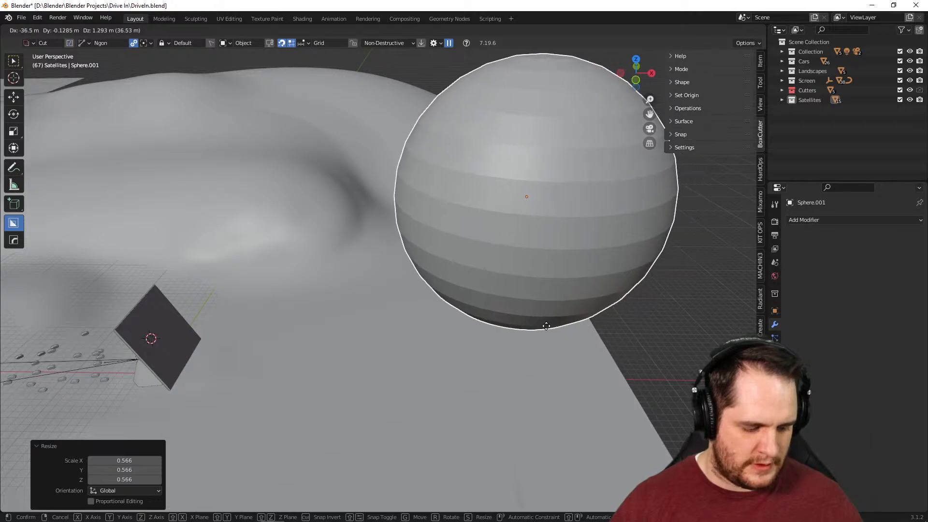
pyautogui.click(304, 325)
pyautogui.moveTo(303, 324); pyautogui.dragTo(495, 320, button='middle')
pyautogui.scroll(3, 479, 320)
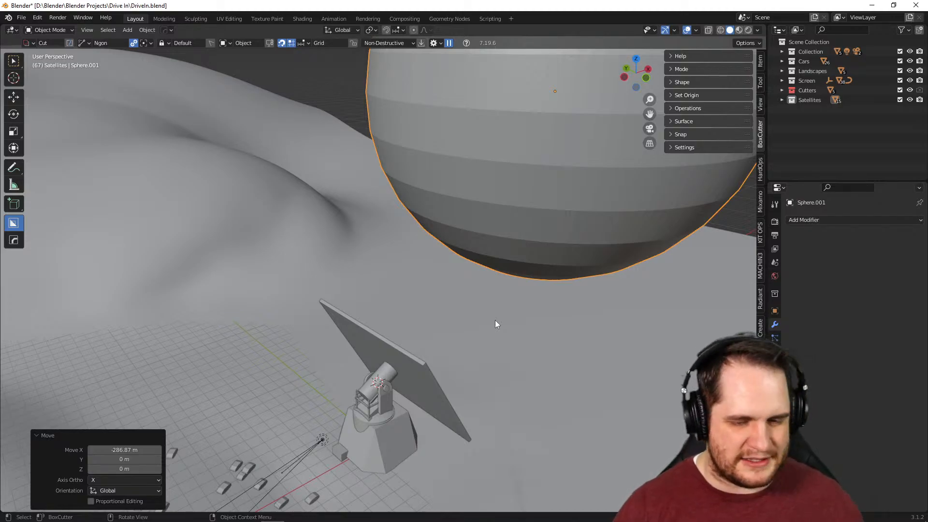
pyautogui.moveTo(522, 296); pyautogui.dragTo(442, 317, button='middle')
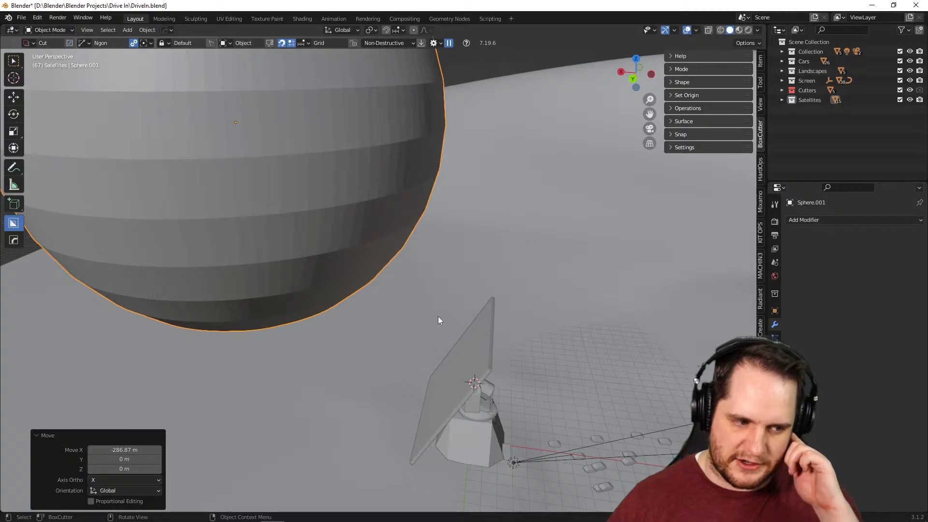
pyautogui.moveTo(527, 287); pyautogui.dragTo(500, 288, button='middle')
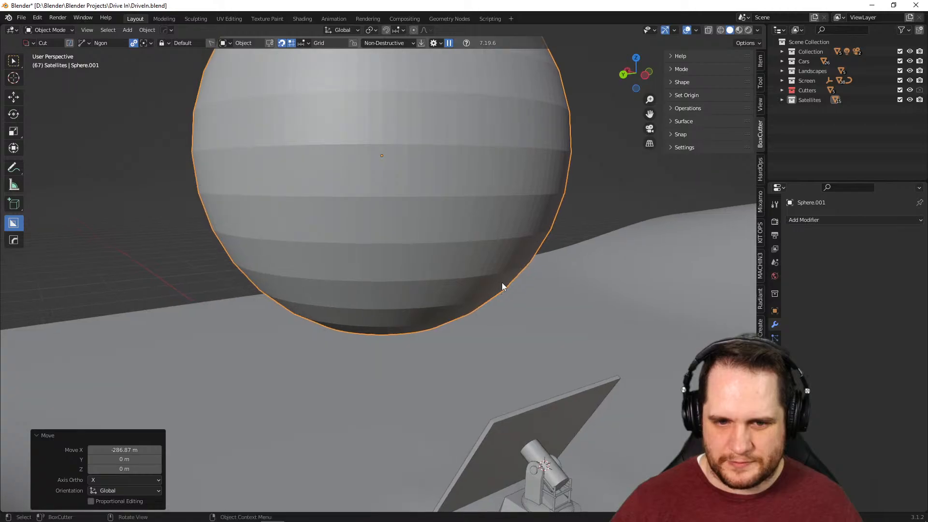
# Delete the faces of the sphere's upper cap, including the pole, keeping only two face bands above the equator
pyautogui.keyDown('shift'); pyautogui.moveTo(515, 165); pyautogui.dragTo(451, 250, button='middle'); pyautogui.keyUp('shift')
pyautogui.press('Tab')
pyautogui.keyDown('alt'); pyautogui.click(388, 90); pyautogui.keyUp('alt')
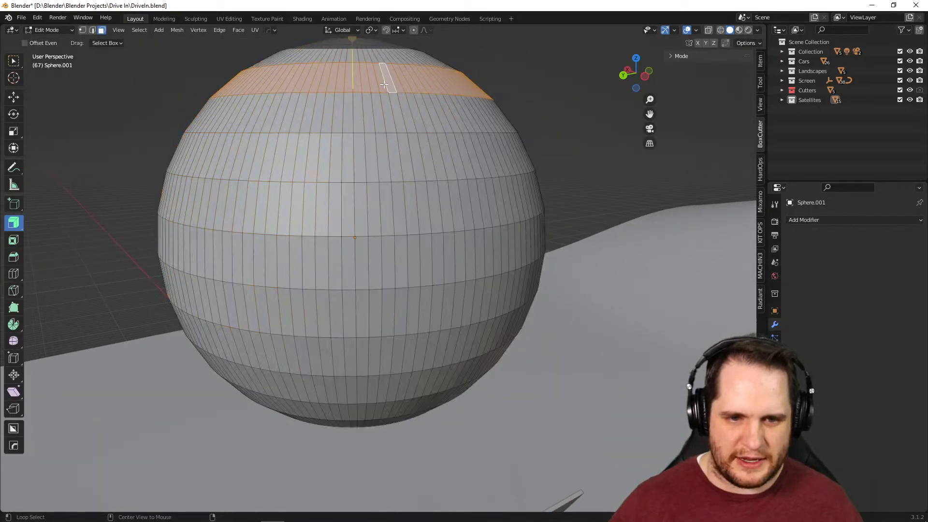
pyautogui.press('ctrl+KP_Add')
pyautogui.press('ctrl+KP_Add')
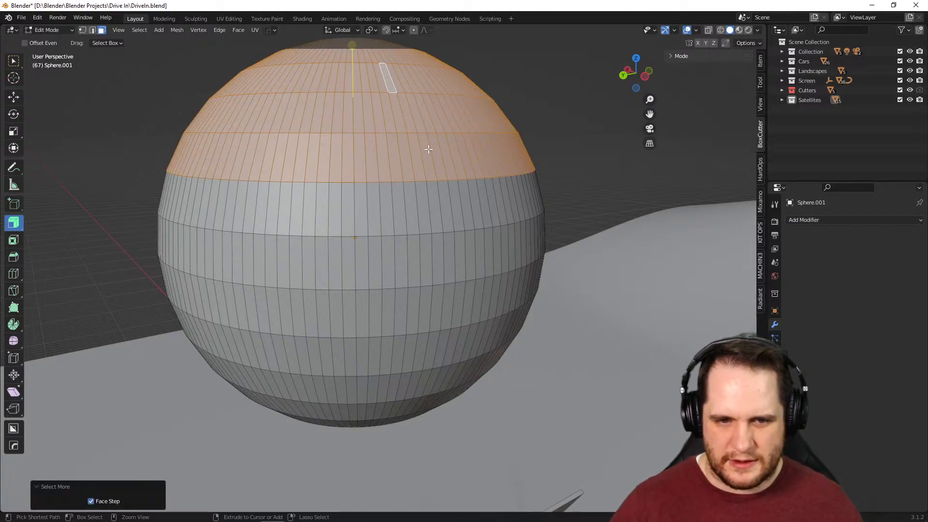
pyautogui.moveTo(428, 149); pyautogui.dragTo(407, 317, button='middle')
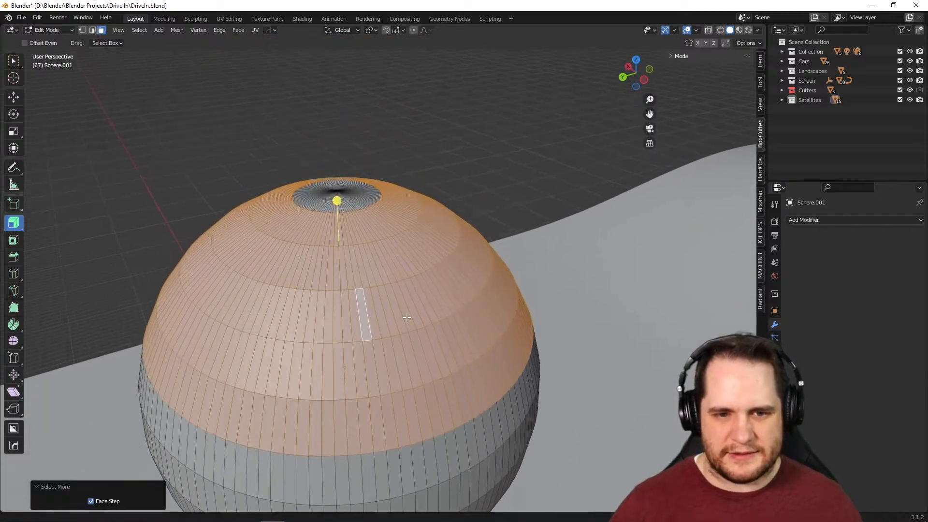
pyautogui.keyDown('alt'); pyautogui.click(352, 206); pyautogui.keyUp('alt')
pyautogui.keyDown('alt'); pyautogui.click(365, 233); pyautogui.keyUp('alt')
pyautogui.press('ctrl+KP_Add')
pyautogui.press('ctrl+KP_Add')
pyautogui.press('ctrl+KP_Add')
pyautogui.press('ctrl+KP_Add')
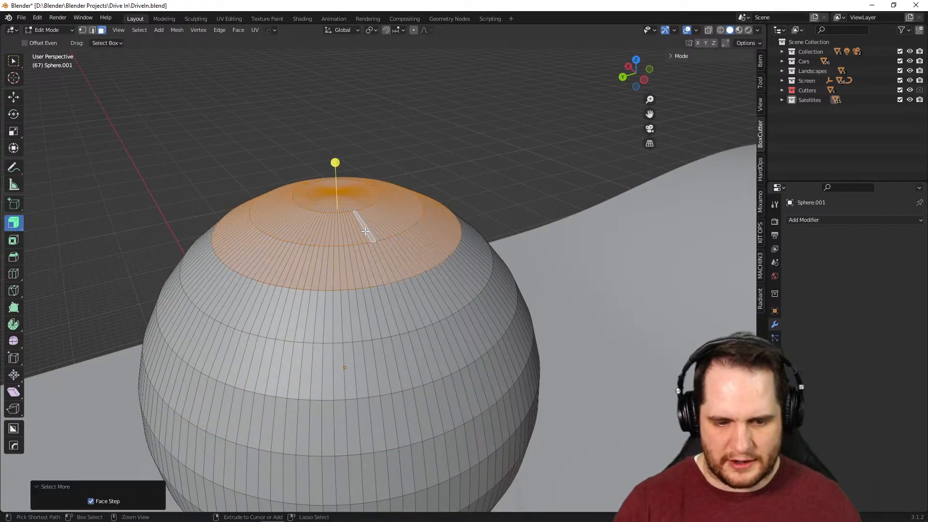
pyautogui.moveTo(467, 332); pyautogui.dragTo(473, 242, button='middle')
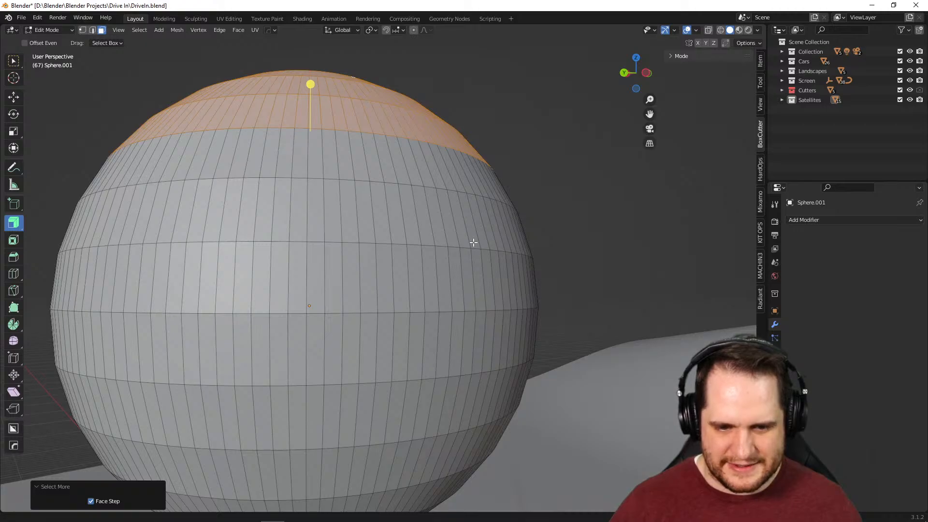
pyautogui.press('ctrl+KP_Add')
pyautogui.press('x')
pyautogui.click(411, 293)
# Delete the faces of the sphere's lower cap, keeping only two face bands below the equator
pyautogui.moveTo(456, 318); pyautogui.dragTo(431, 321, button='middle')
pyautogui.keyDown('shift'); pyautogui.moveTo(442, 460); pyautogui.dragTo(466, 240, button='middle'); pyautogui.keyUp('shift')
pyautogui.click(368, 316)
pyautogui.press('g')
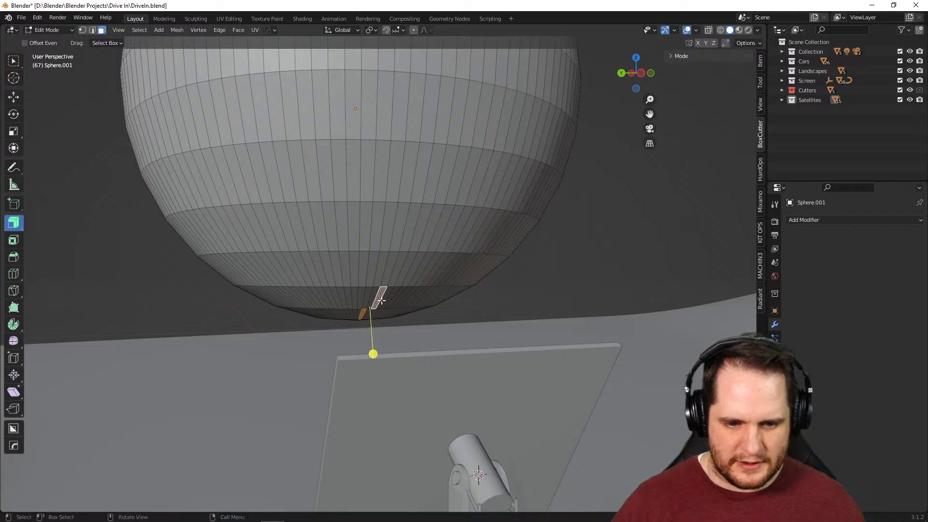
pyautogui.keyDown('alt'); pyautogui.click(381, 300); pyautogui.keyUp('alt')
pyautogui.press('ctrl+KP_Add')
pyautogui.press('ctrl+KP_Add')
pyautogui.press('ctrl+KP_Add')
pyautogui.press('ctrl+KP_Add')
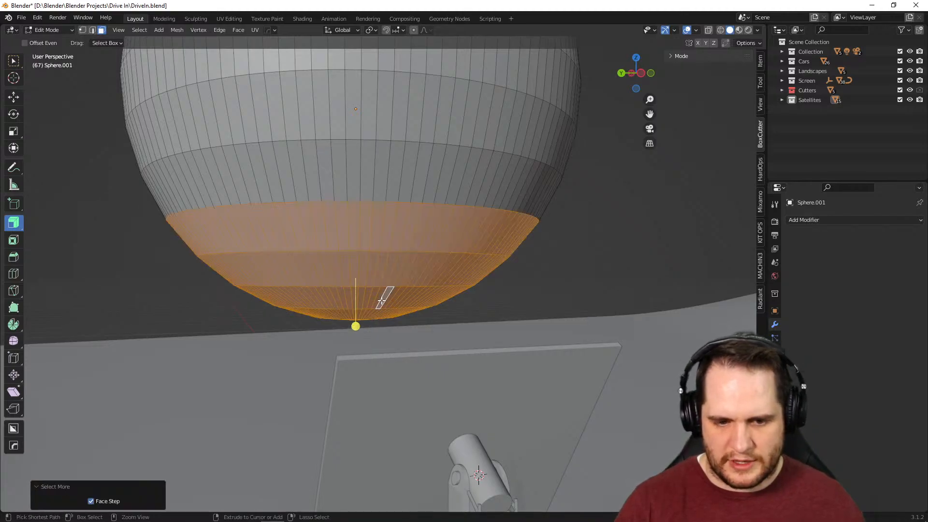
pyautogui.keyDown('shift'); pyautogui.moveTo(483, 111); pyautogui.dragTo(460, 276, button='middle'); pyautogui.keyUp('shift')
pyautogui.press('x')
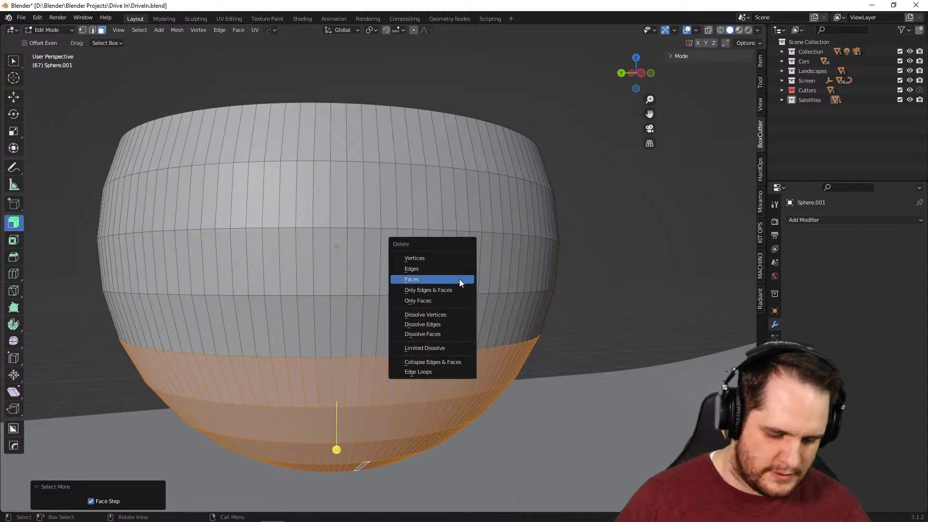
pyautogui.click(459, 278)
pyautogui.moveTo(459, 277); pyautogui.dragTo(514, 203, button='middle')
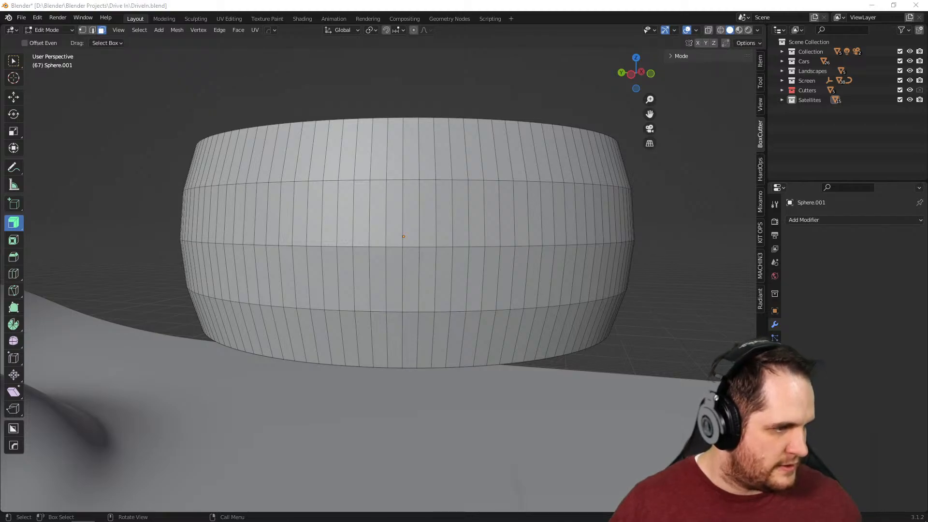
# Check the reference image of the ruined satellite dishes in the browser, then return to Blender and inspect the open ring
pyautogui.hotkey('alt', 'Tab')
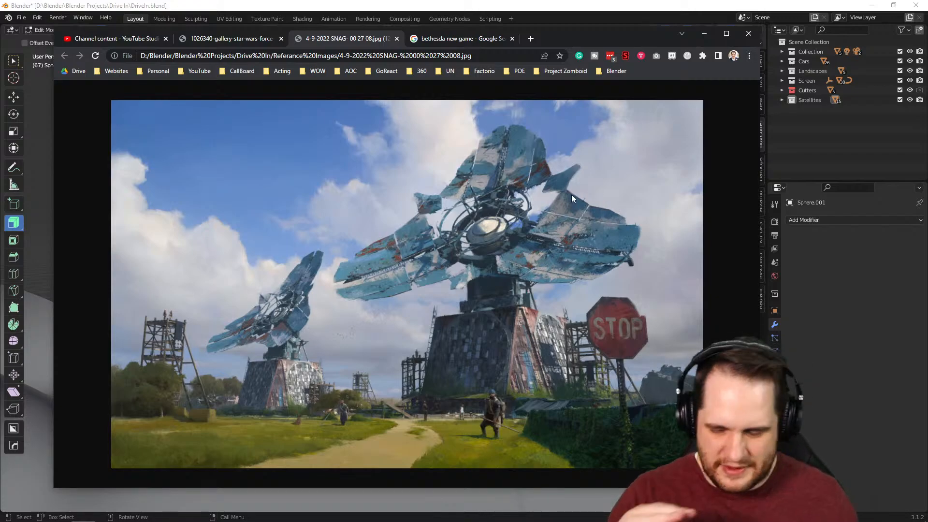
pyautogui.moveTo(580, 42); pyautogui.dragTo(0, 42)
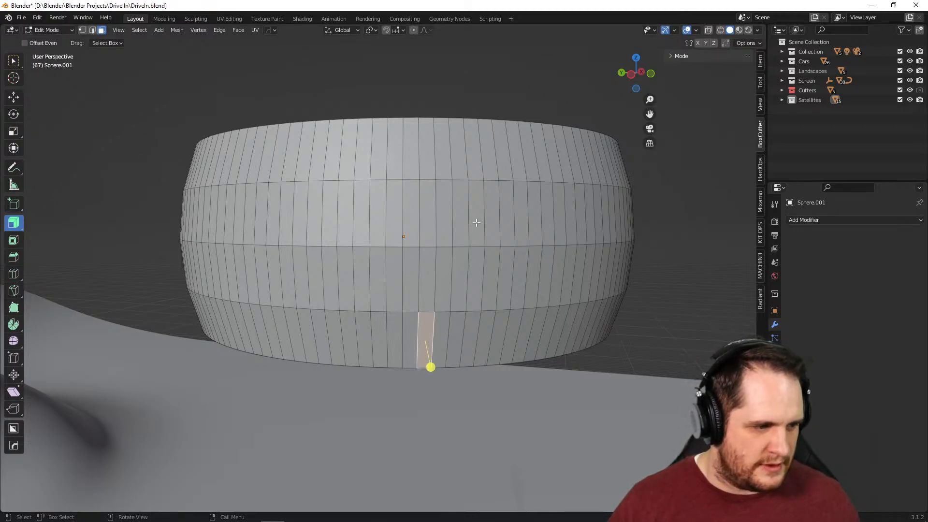
pyautogui.moveTo(598, 188); pyautogui.dragTo(354, 269, button='middle')
pyautogui.scroll(-2, 330, 244)
# Leave mesh editing and hide the Landscapes collection in the viewport
pyautogui.press('Tab')
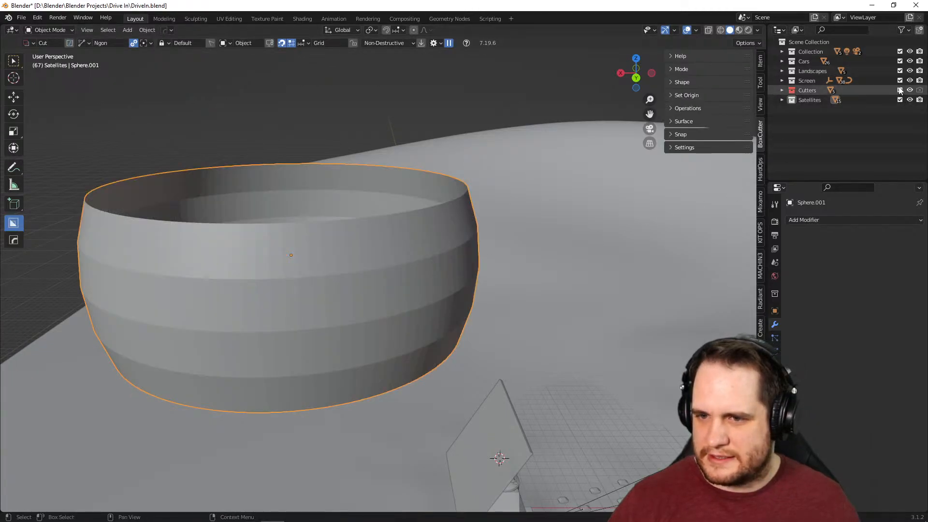
pyautogui.click(909, 71)
pyautogui.moveTo(632, 221); pyautogui.dragTo(637, 211, button='middle')
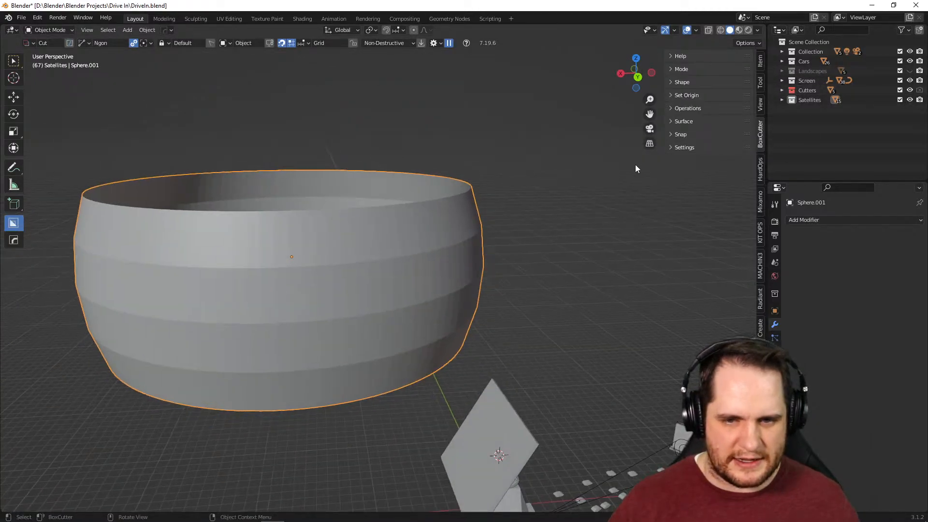
# From the back orthographic view, box-select and delete most of the ring's faces on both walls, keeping the curved section nearest the dish
pyautogui.click(637, 76)
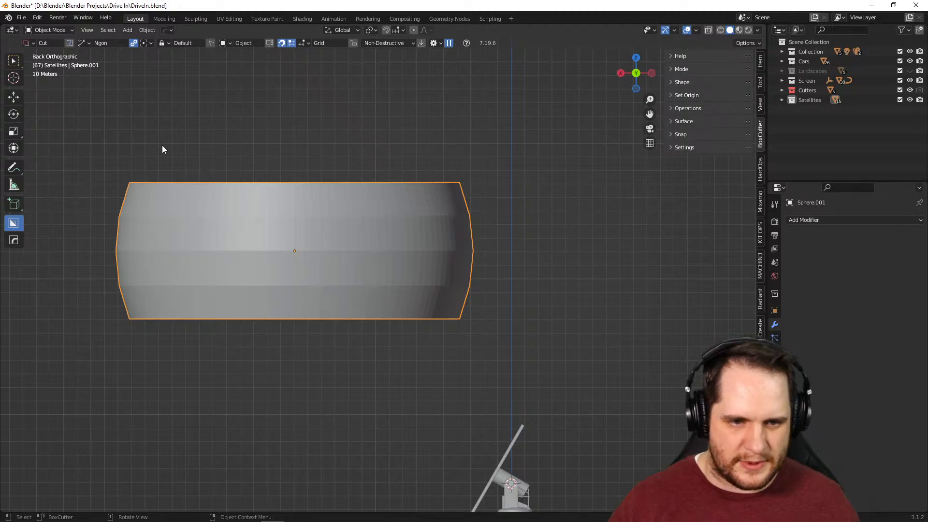
pyautogui.click(16, 61)
pyautogui.moveTo(82, 120); pyautogui.dragTo(413, 401)
pyautogui.press('Tab')
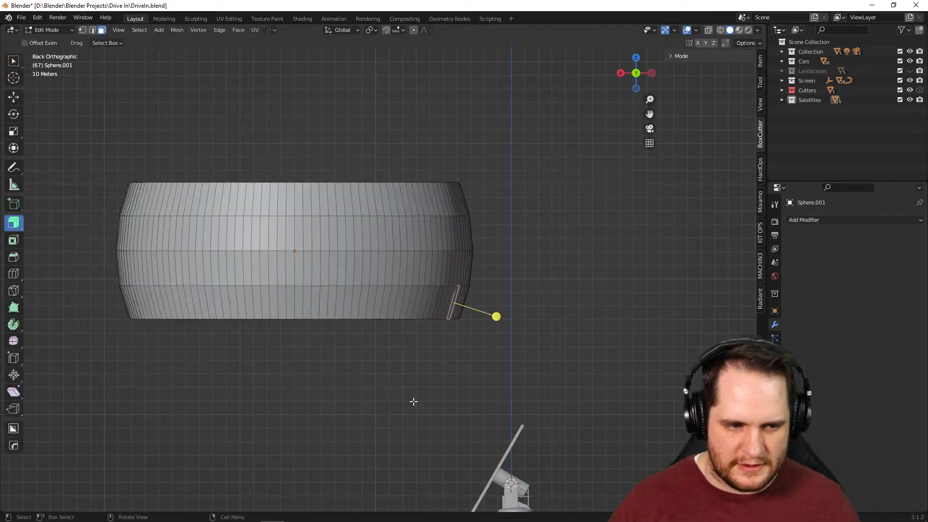
pyautogui.moveTo(85, 141); pyautogui.dragTo(399, 412)
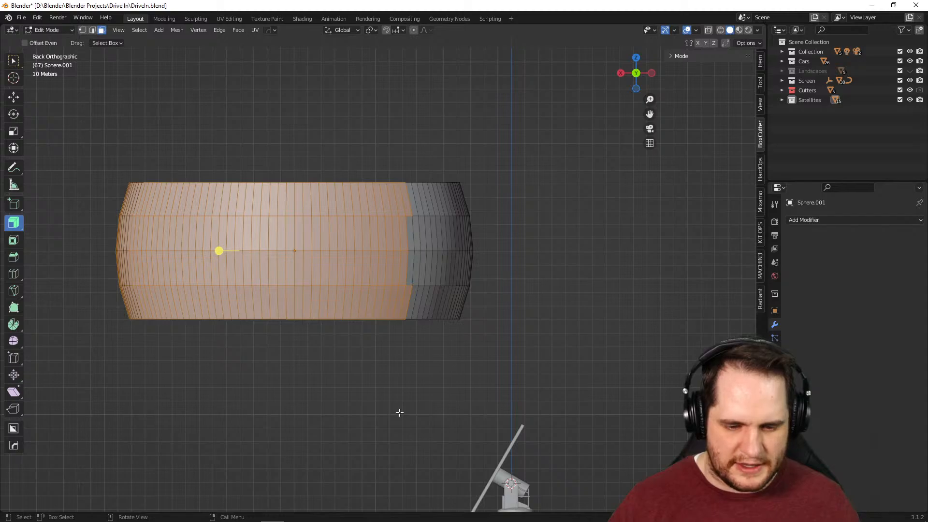
pyautogui.press('x')
pyautogui.click(399, 413)
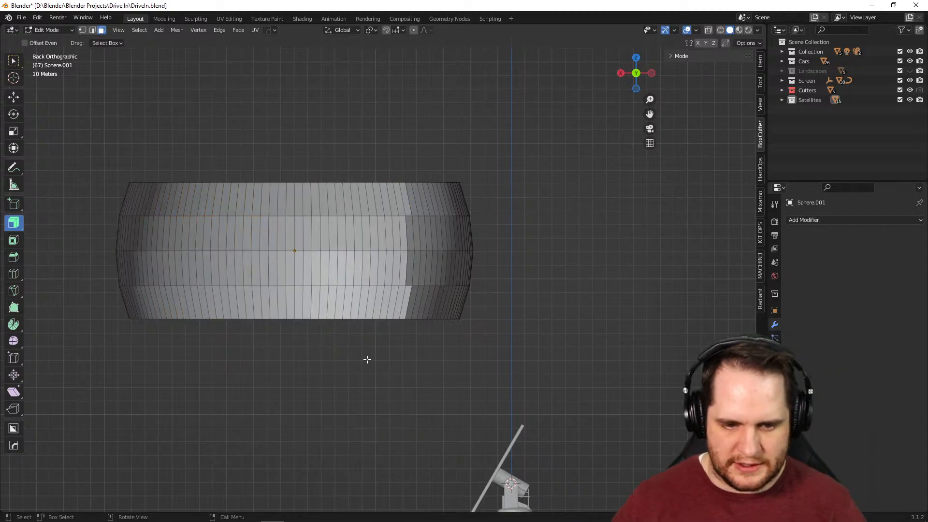
pyautogui.moveTo(77, 133); pyautogui.dragTo(412, 401)
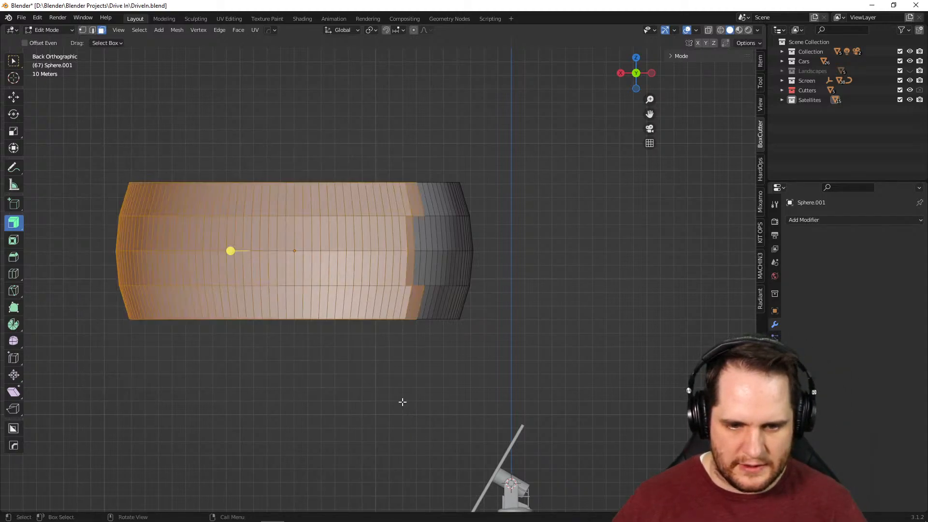
pyautogui.press('x')
pyautogui.click(381, 403)
pyautogui.moveTo(381, 403); pyautogui.dragTo(396, 351, button='middle')
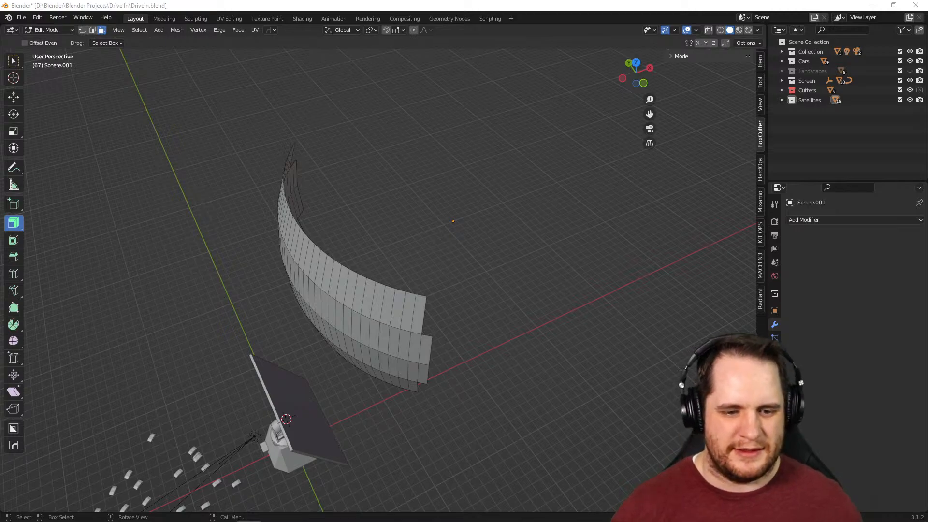
# Delete the end faces that stick out on both sides of the curved section's two middle rows
pyautogui.moveTo(588, 391); pyautogui.dragTo(462, 338, button='middle')
pyautogui.scroll(2, 461, 342)
pyautogui.moveTo(539, 375)
pyautogui.mouseDown(button='middle')
pyautogui.moveTo(451, 363)
pyautogui.moveTo(422, 374)
pyautogui.moveTo(429, 406)
pyautogui.moveTo(524, 382)
pyautogui.moveTo(524, 372)
pyautogui.mouseUp(button='middle')
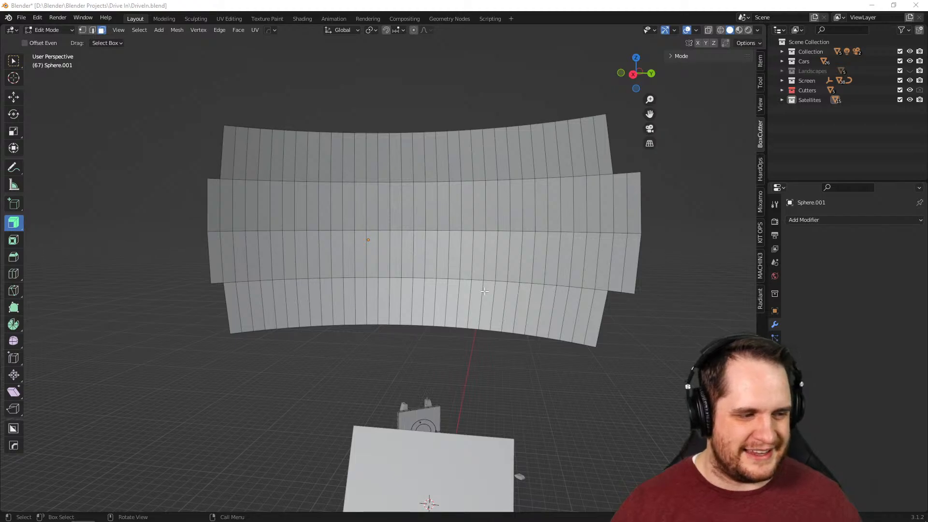
pyautogui.scroll(2, 444, 287)
pyautogui.moveTo(444, 288); pyautogui.dragTo(316, 201, button='middle')
pyautogui.click(199, 174)
pyautogui.keyDown('shift'); pyautogui.click(199, 232); pyautogui.keyUp('shift')
pyautogui.moveTo(333, 264); pyautogui.dragTo(658, 222, button='middle')
pyautogui.keyDown('shift'); pyautogui.click(614, 176); pyautogui.keyUp('shift')
pyautogui.keyDown('shift'); pyautogui.click(632, 187); pyautogui.keyUp('shift')
pyautogui.keyDown('shift'); pyautogui.click(627, 220); pyautogui.keyUp('shift')
pyautogui.keyDown('shift'); pyautogui.click(613, 223); pyautogui.keyUp('shift')
pyautogui.press('x')
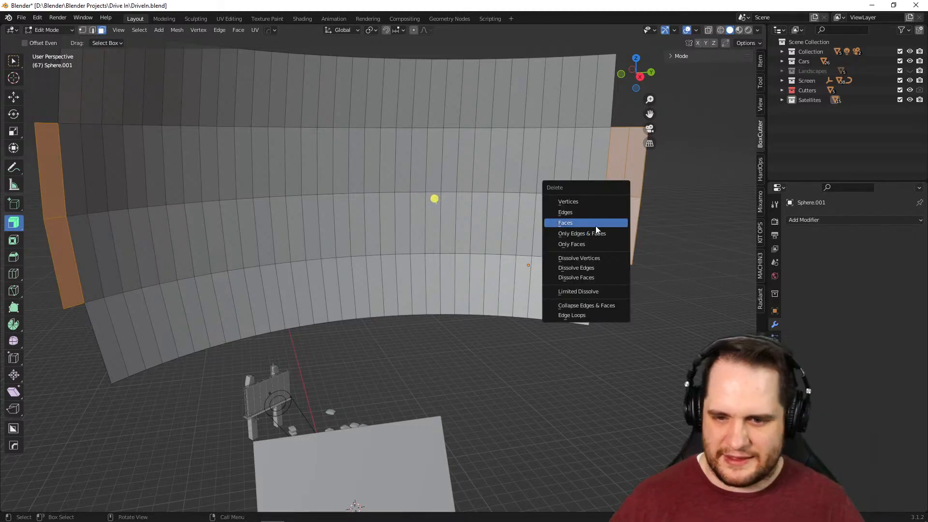
pyautogui.click(604, 223)
# Select one end face and one central face in each of the two middle rows of the curved section
pyautogui.keyDown('alt'); pyautogui.moveTo(604, 223); pyautogui.dragTo(484, 271, button='middle'); pyautogui.keyUp('alt')
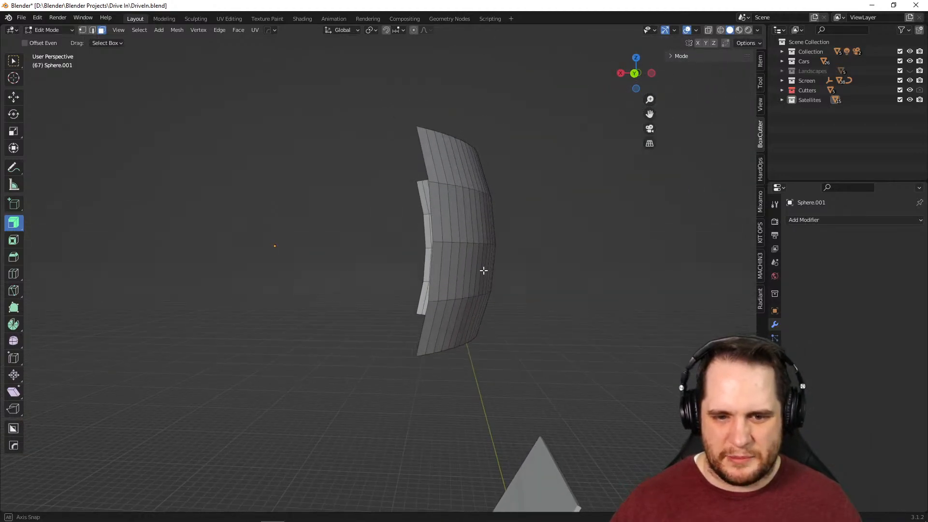
pyautogui.click(635, 73)
pyautogui.moveTo(434, 239); pyautogui.dragTo(539, 256, button='middle')
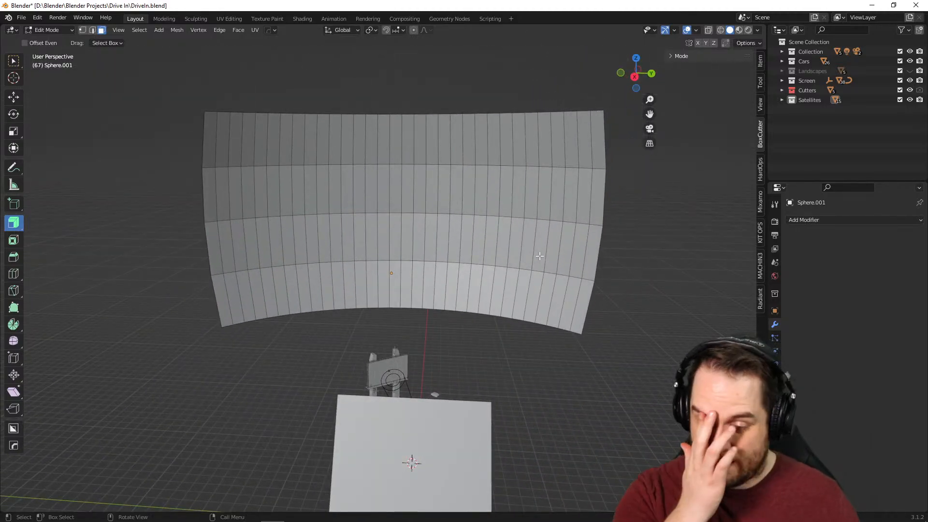
pyautogui.moveTo(606, 253)
pyautogui.mouseDown(button='middle')
pyautogui.moveTo(583, 270)
pyautogui.moveTo(489, 263)
pyautogui.moveTo(599, 246)
pyautogui.mouseUp(button='middle')
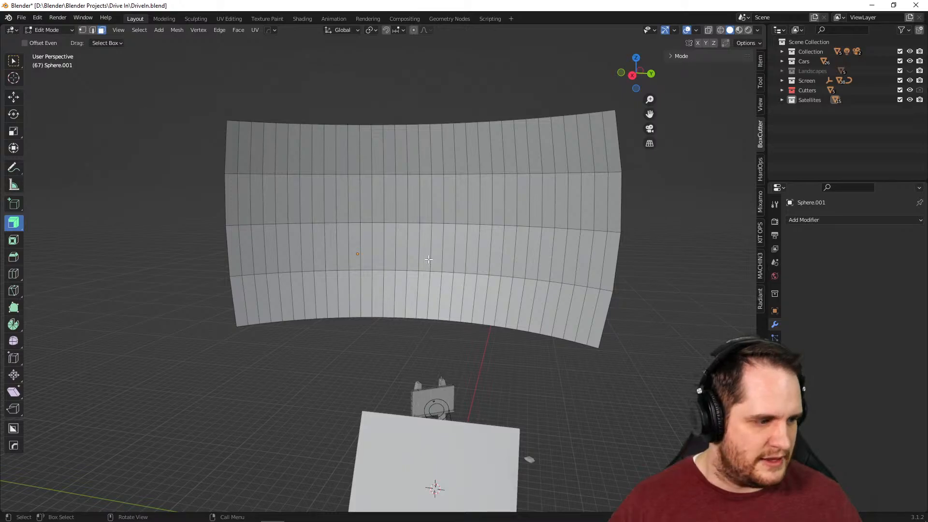
pyautogui.scroll(1, 371, 251)
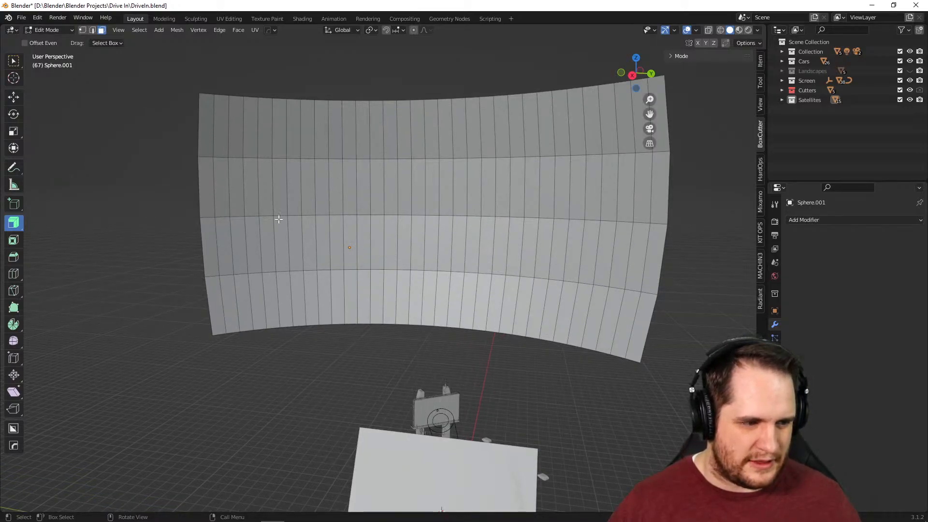
pyautogui.click(206, 191)
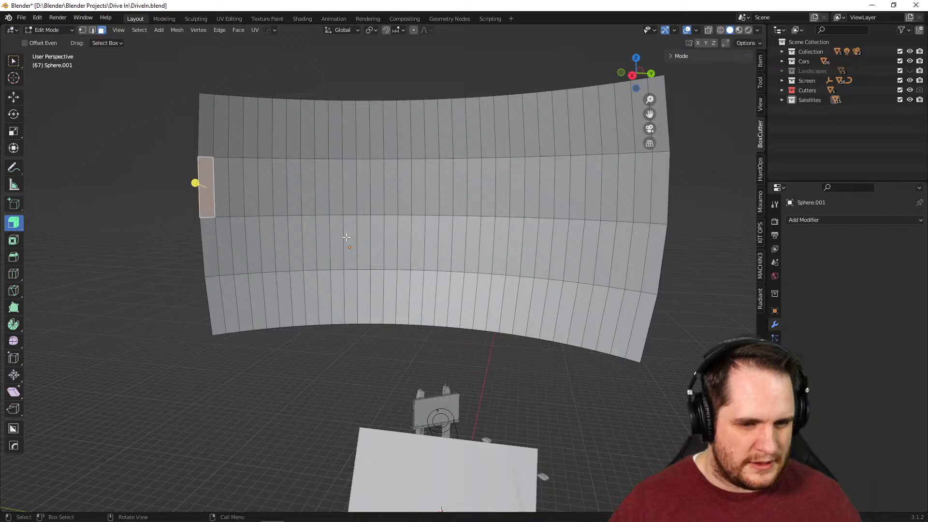
pyautogui.keyDown('shift'); pyautogui.click(419, 190); pyautogui.keyUp('shift')
pyautogui.keyDown('shift'); pyautogui.click(420, 242); pyautogui.keyUp('shift')
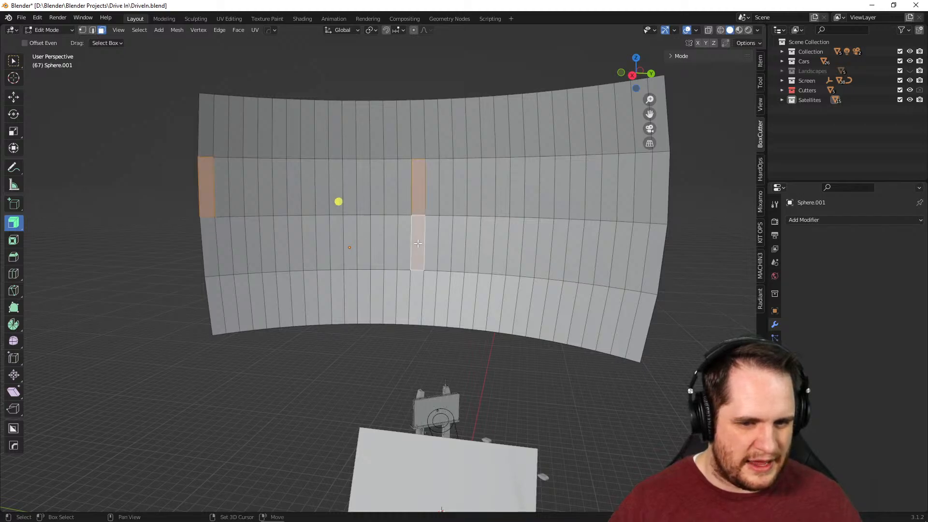
pyautogui.keyDown('shift'); pyautogui.click(210, 250); pyautogui.keyUp('shift')
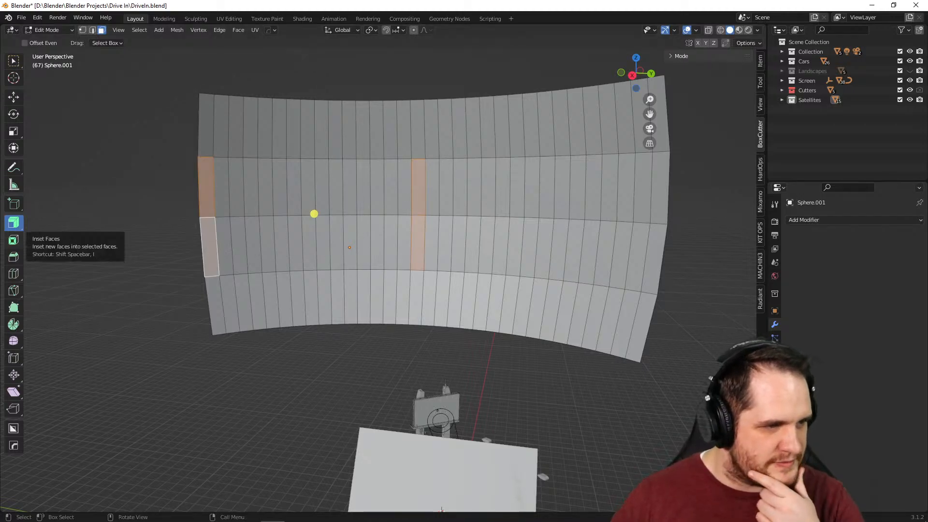
# Switch to the browser and bring the reference image of the ruined satellite dishes into view
pyautogui.hotkey('alt', 'Tab')
pyautogui.moveTo(319, 42); pyautogui.dragTo(606, 35)
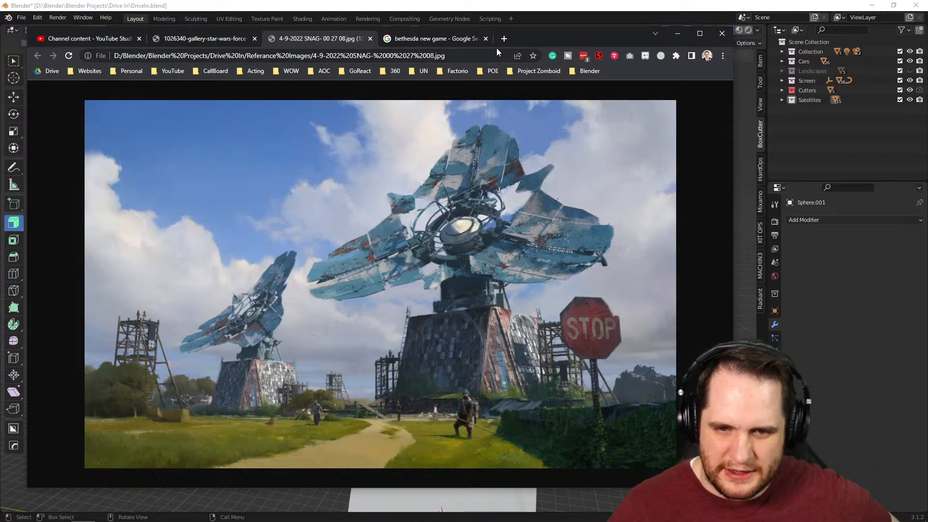
# Return to Blender and delete the faces of the two outermost columns at one end of the curved section
pyautogui.hotkey('alt', 'Tab')
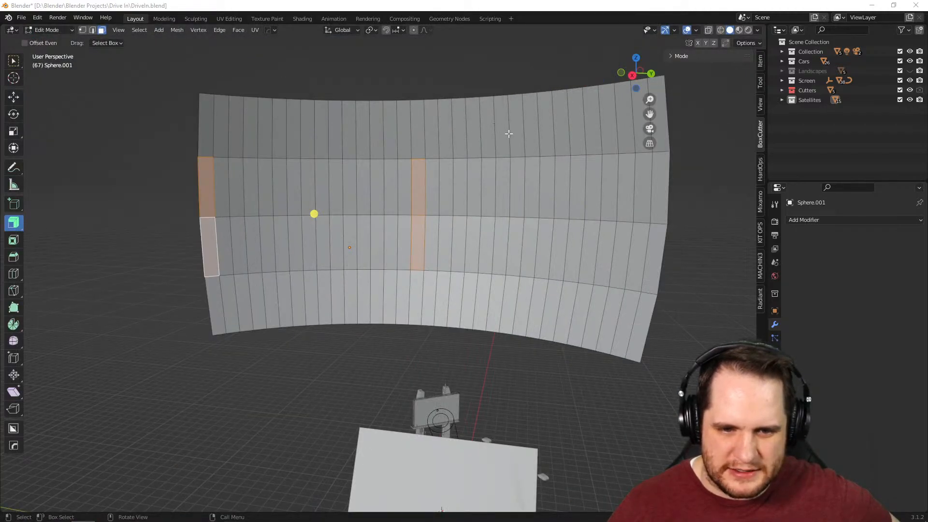
pyautogui.click(510, 134)
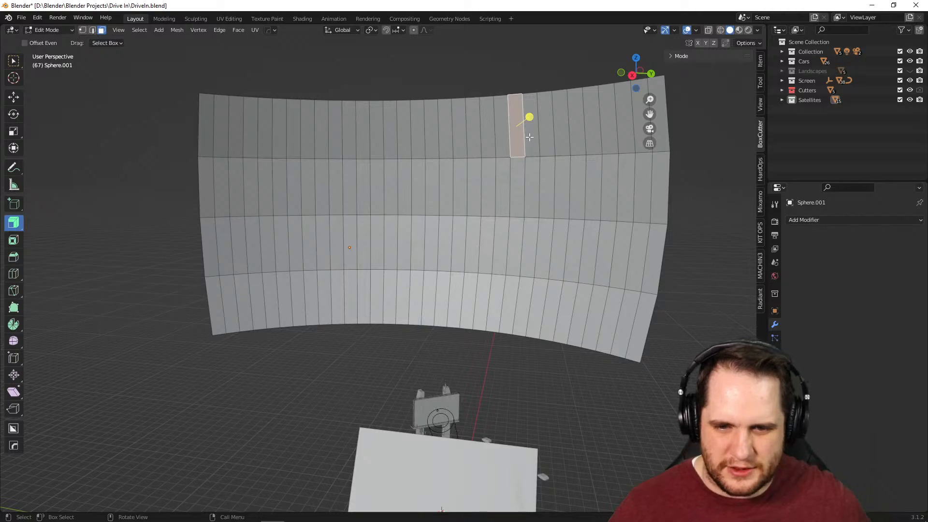
pyautogui.click(532, 136)
pyautogui.moveTo(679, 170); pyautogui.dragTo(636, 176, button='middle')
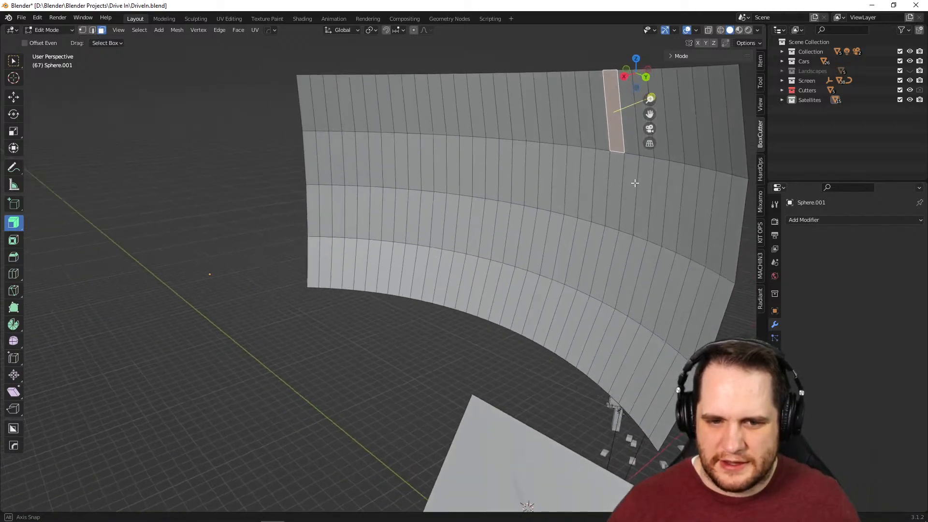
pyautogui.keyDown('shift'); pyautogui.click(320, 109); pyautogui.keyUp('shift')
pyautogui.keyDown('shift'); pyautogui.click(331, 116); pyautogui.keyUp('shift')
pyautogui.click(323, 117)
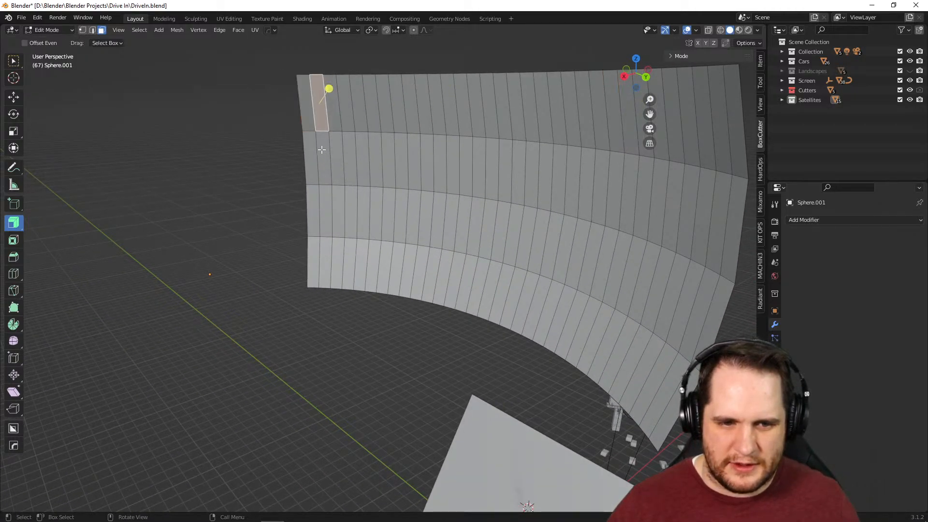
pyautogui.click(324, 159)
pyautogui.keyDown('shift'); pyautogui.click(326, 238); pyautogui.keyUp('shift')
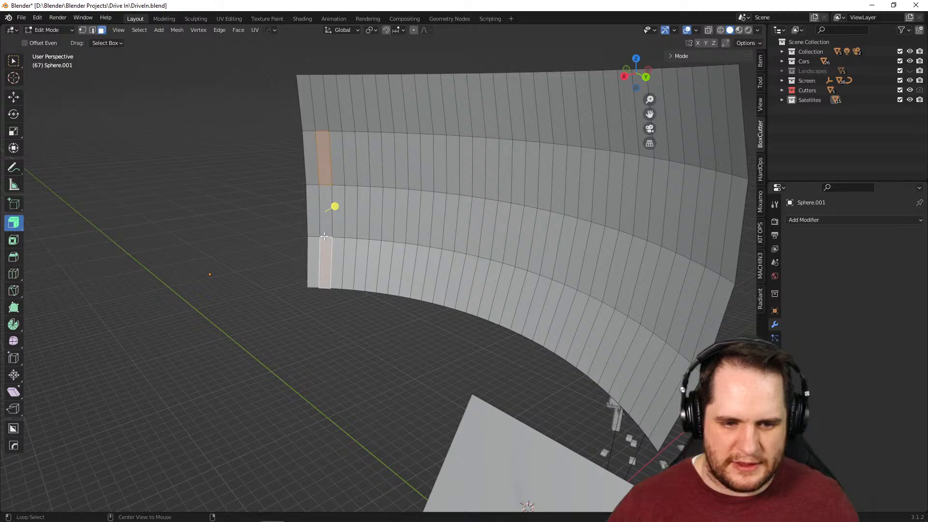
pyautogui.keyDown('alt'); pyautogui.click(325, 236); pyautogui.keyUp('alt')
pyautogui.keyDown('alt'); pyautogui.keyDown('shift'); pyautogui.click(315, 236); pyautogui.keyUp('shift'); pyautogui.keyUp('alt')
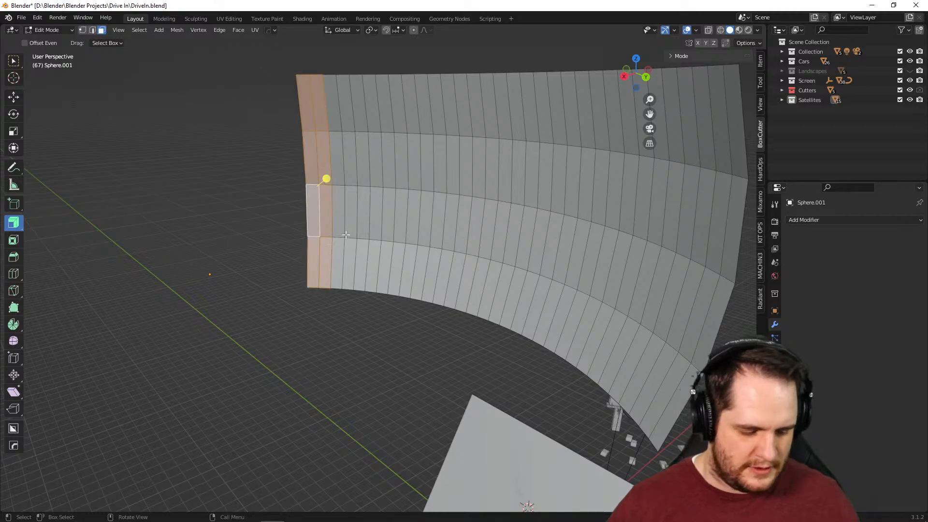
pyautogui.press('x')
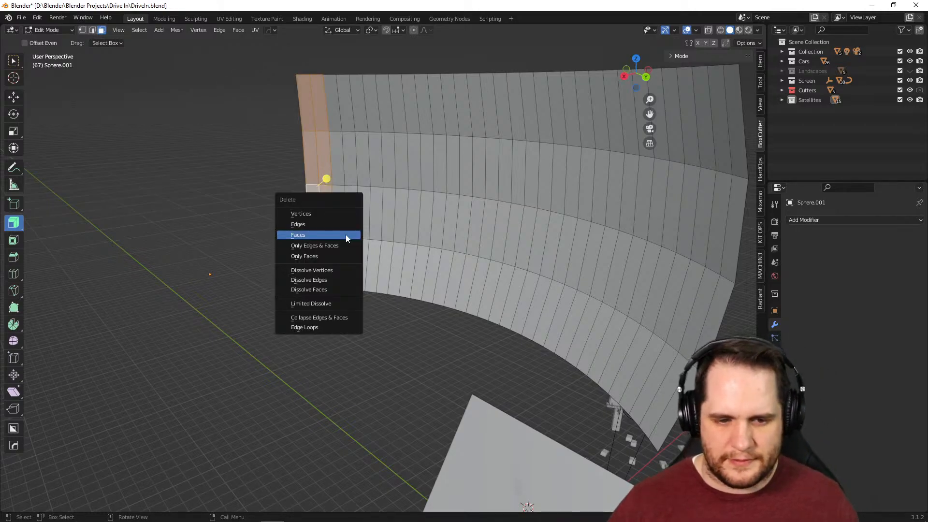
pyautogui.click(346, 235)
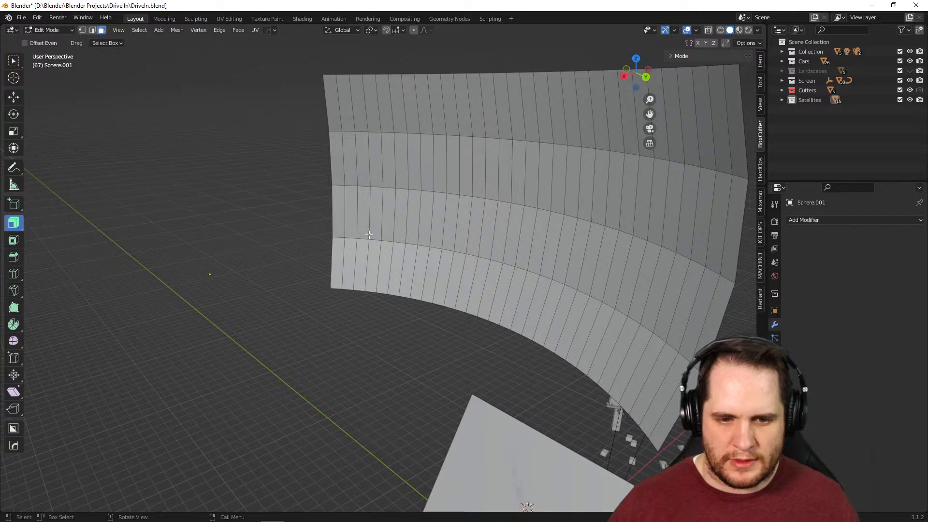
# Examine the trimmed curved section's shape and curvature from the side and the front
pyautogui.scroll(-4, 369, 235)
pyautogui.moveTo(476, 240); pyautogui.dragTo(427, 251, button='middle')
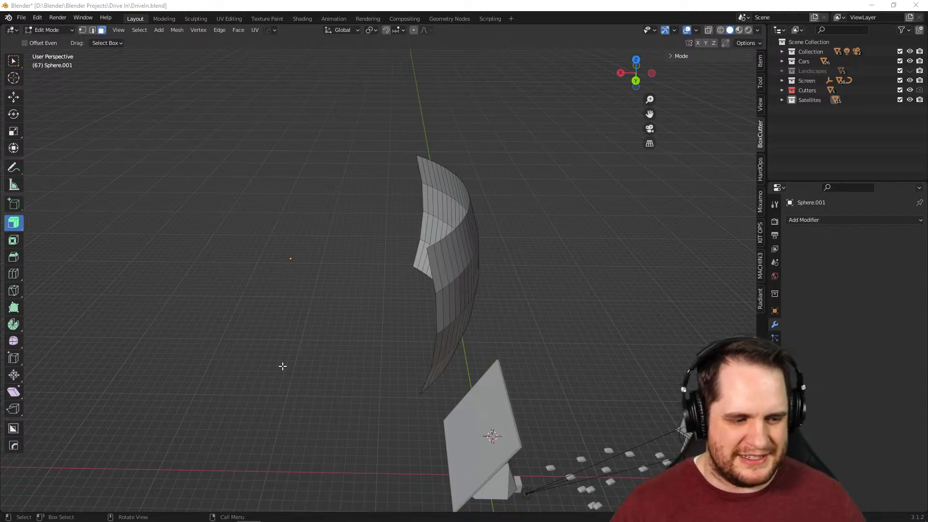
pyautogui.moveTo(380, 330); pyautogui.dragTo(520, 314, button='middle')
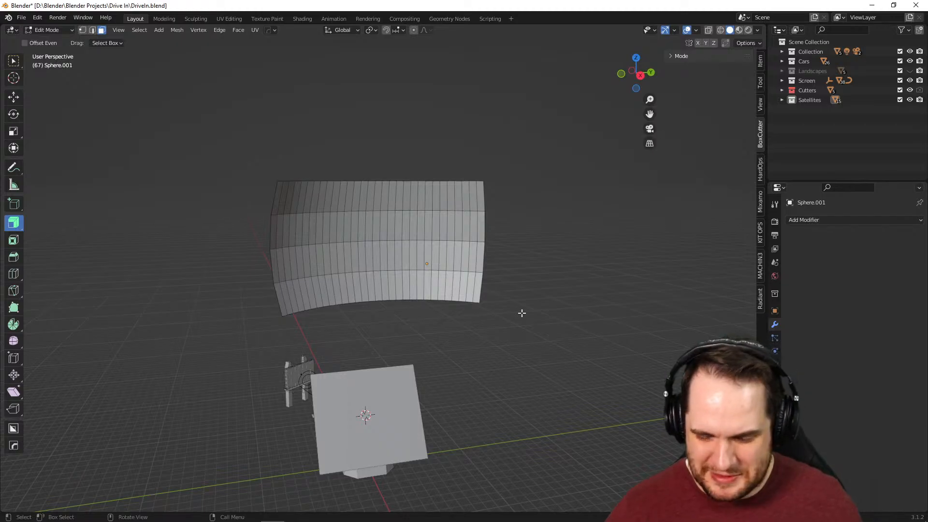
pyautogui.scroll(5, 487, 306)
pyautogui.moveTo(477, 310); pyautogui.dragTo(456, 290, button='middle')
pyautogui.keyDown('shift'); pyautogui.moveTo(421, 226); pyautogui.dragTo(386, 279, button='middle'); pyautogui.keyUp('shift')
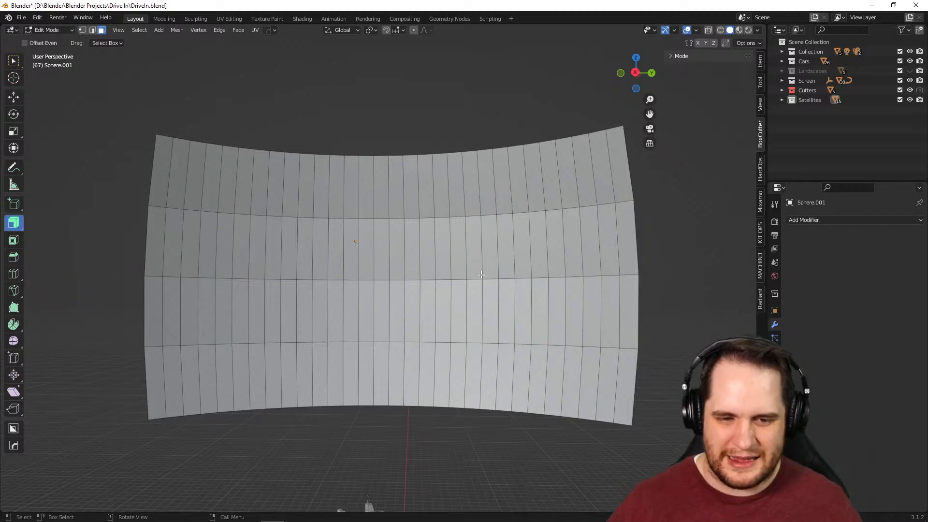
pyautogui.moveTo(523, 304); pyautogui.dragTo(395, 339, button='middle')
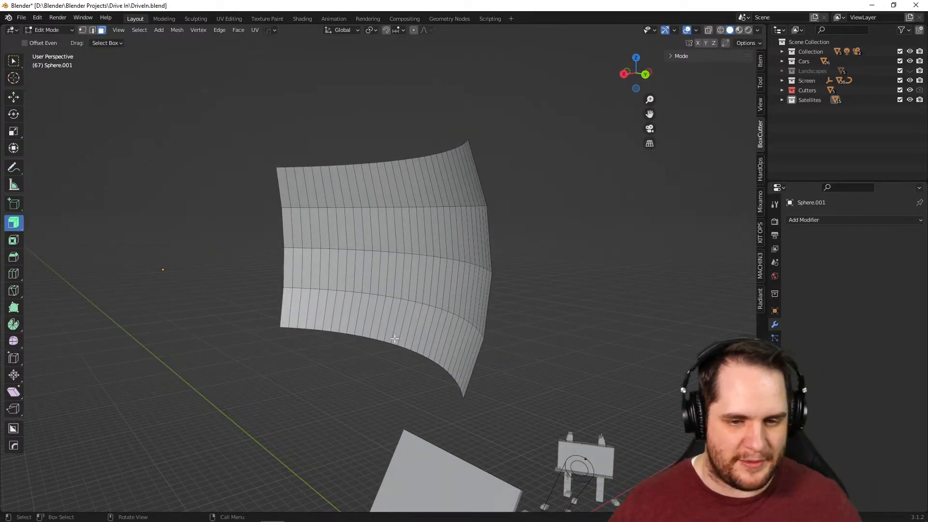
pyautogui.moveTo(512, 323); pyautogui.dragTo(566, 324, button='middle')
pyautogui.scroll(1, 401, 277)
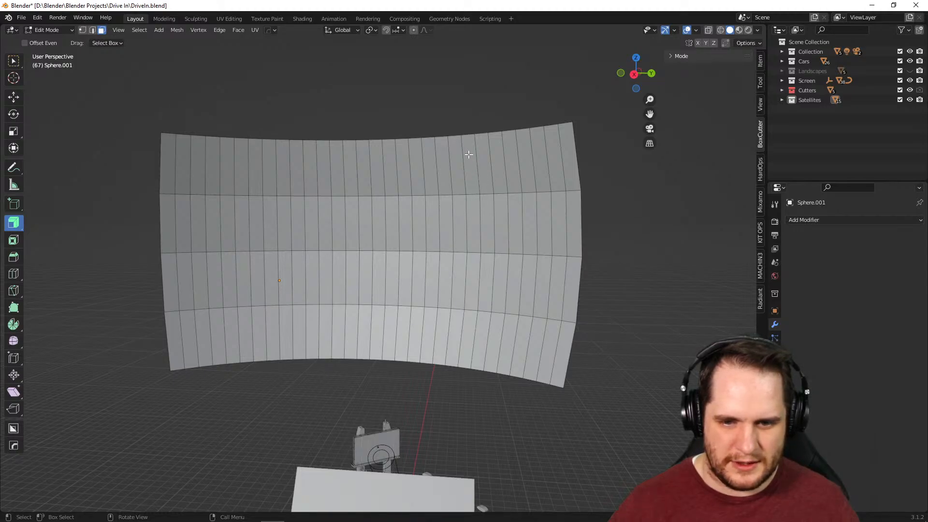
# Box-select the wide block of columns at the curved section's untrimmed end, across all four rows, and delete its faces
pyautogui.click(16, 65)
pyautogui.moveTo(598, 107); pyautogui.dragTo(427, 399)
pyautogui.moveTo(597, 408); pyautogui.dragTo(655, 399, button='middle')
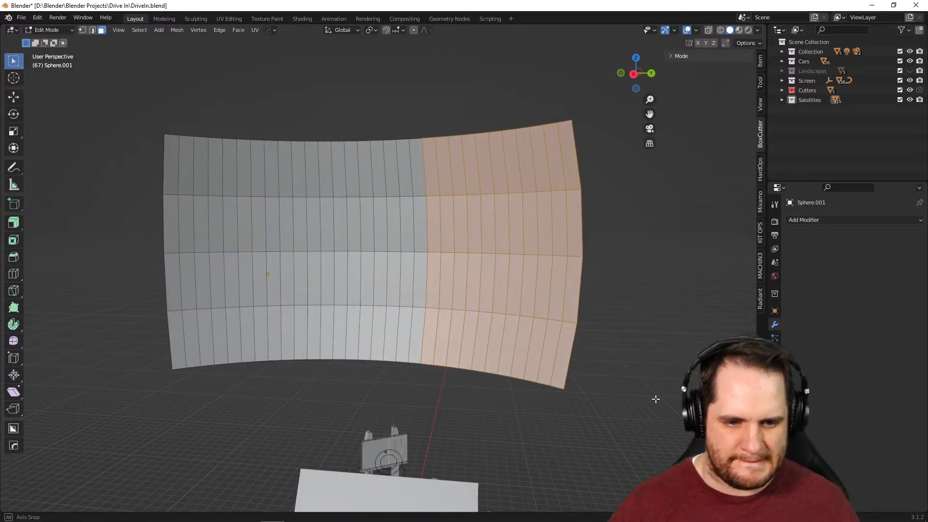
pyautogui.moveTo(655, 398); pyautogui.dragTo(655, 399, button='middle')
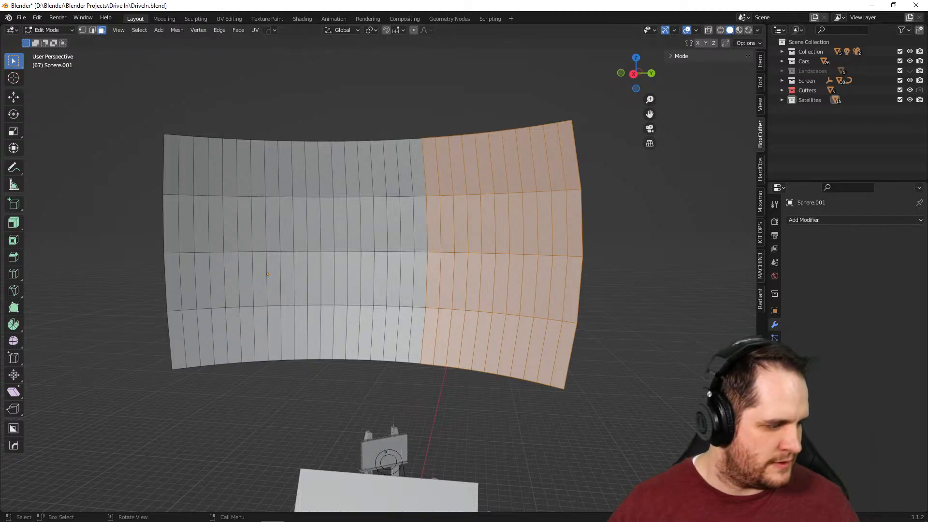
pyautogui.moveTo(0, 80); pyautogui.dragTo(0, 26)
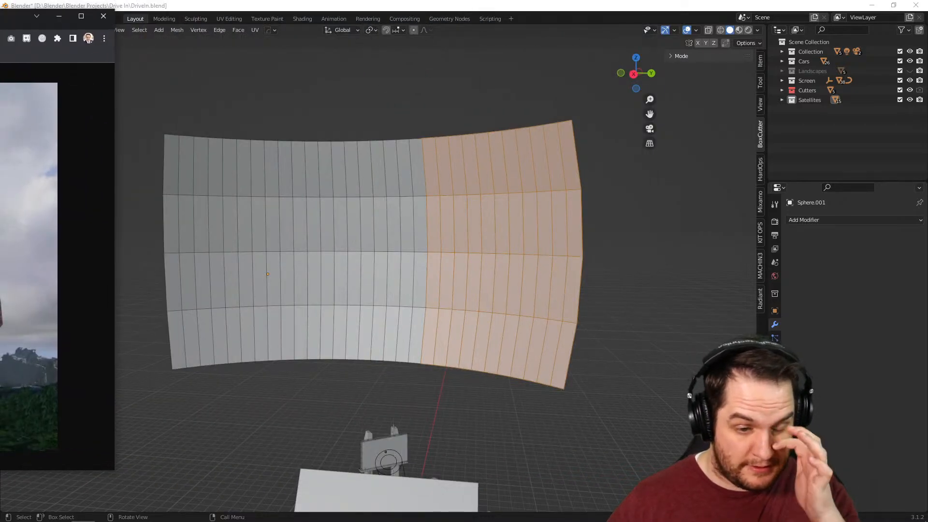
pyautogui.moveTo(0, 20); pyautogui.dragTo(0, 29)
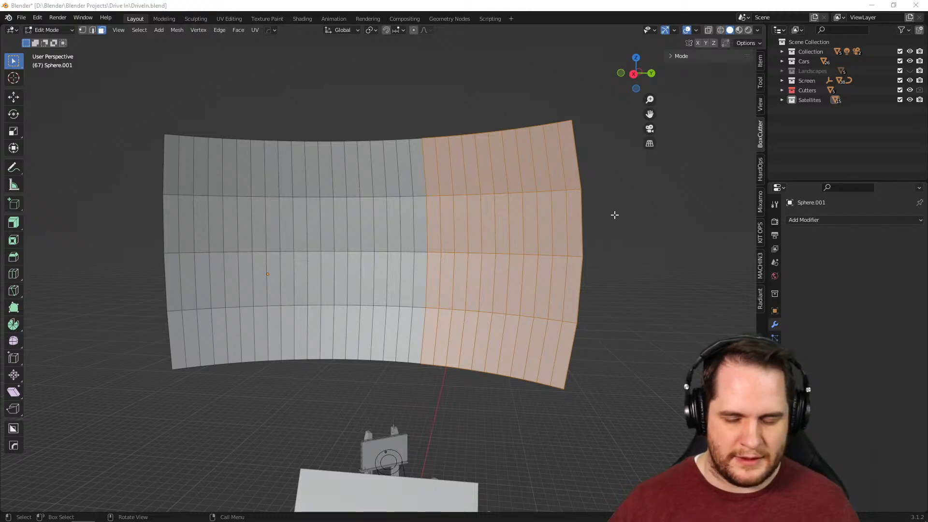
pyautogui.click(545, 175)
pyautogui.keyDown('shift'); pyautogui.moveTo(432, 166); pyautogui.dragTo(621, 377); pyautogui.keyUp('shift')
pyautogui.press('x')
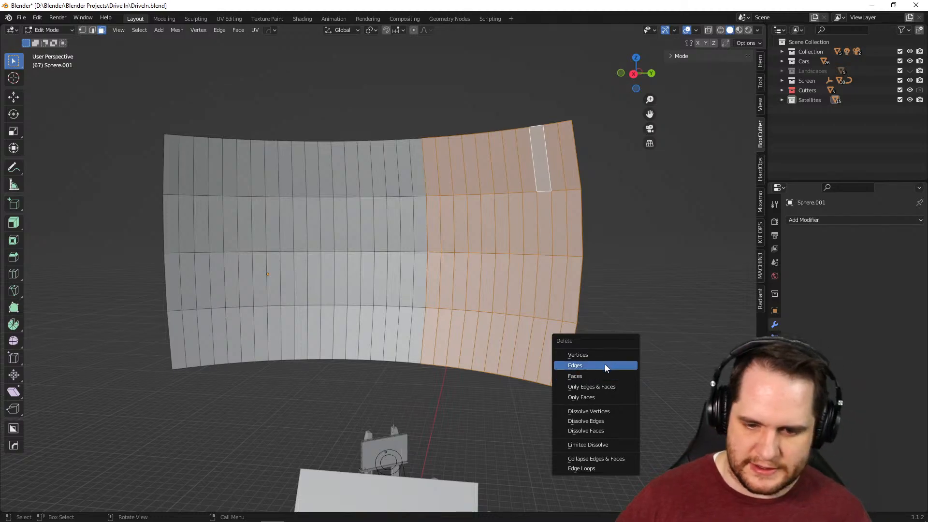
pyautogui.click(602, 373)
pyautogui.scroll(3, 457, 207)
pyautogui.moveTo(458, 207); pyautogui.dragTo(339, 224, button='middle')
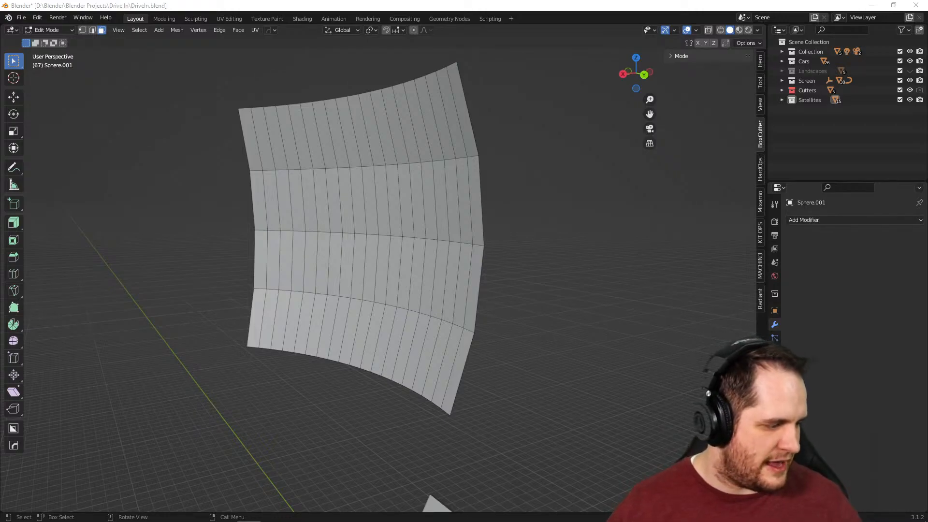
# Switch to Steam, search the store for "ELD", open the Elden Ring page and move its window away from the Blender view
pyautogui.hotkey('alt', 'Tab')
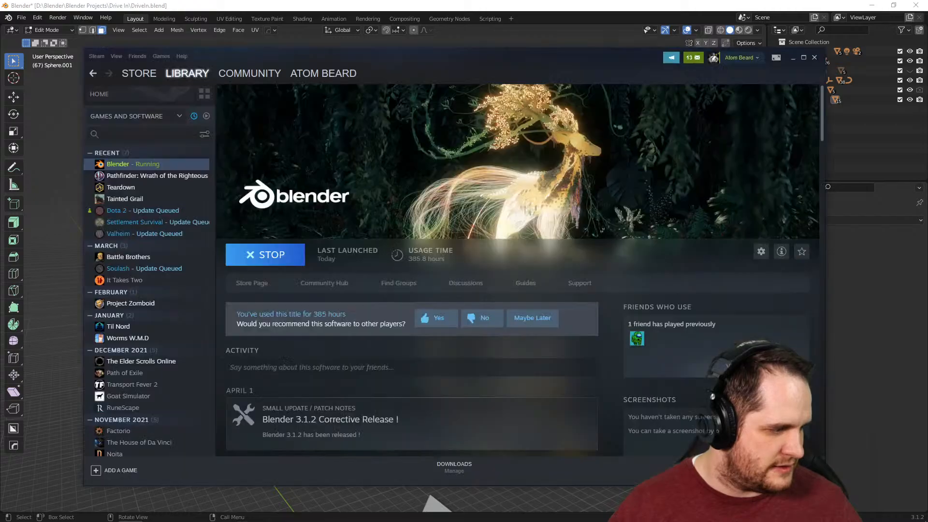
pyautogui.click(139, 73)
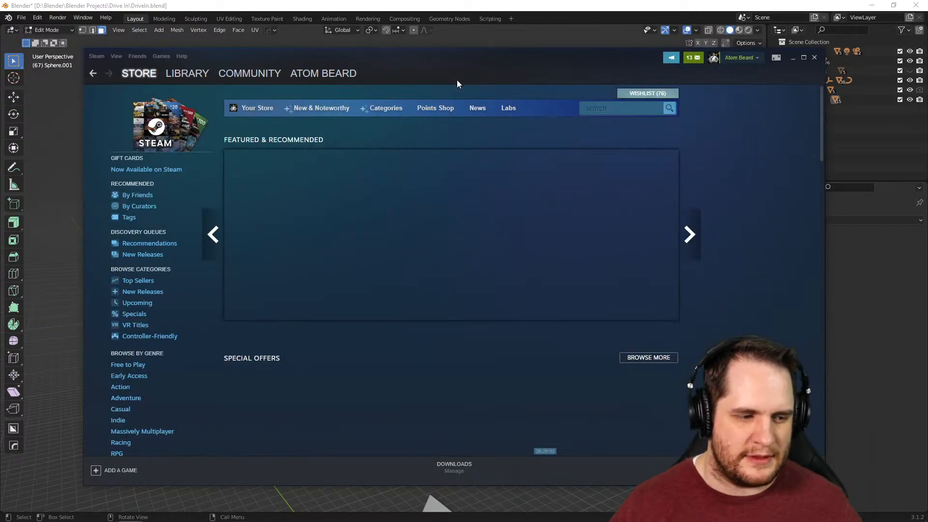
pyautogui.click(603, 110)
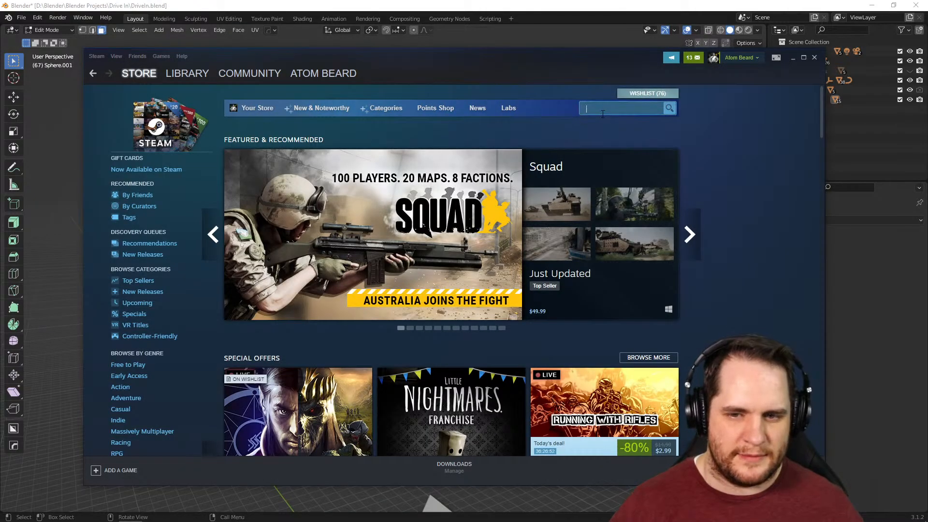
pyautogui.write('ELD')
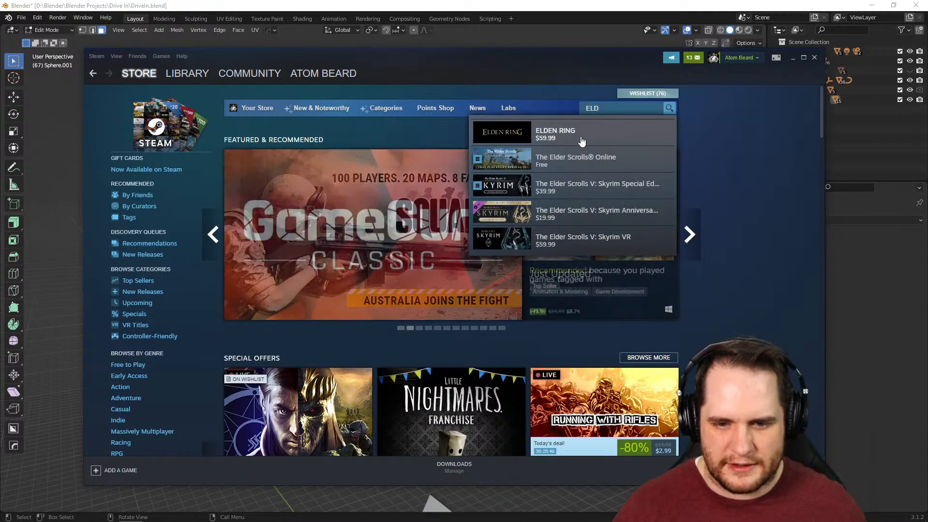
pyautogui.click(577, 143)
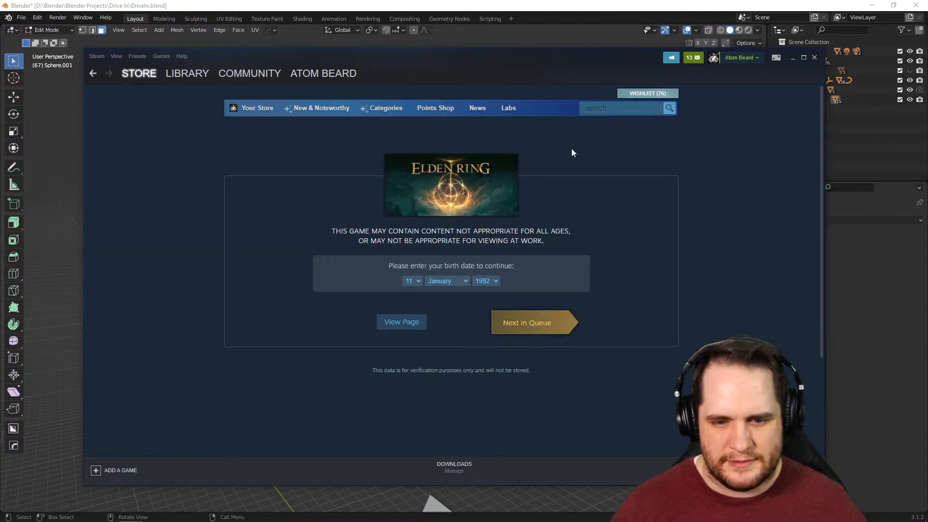
pyautogui.moveTo(536, 56); pyautogui.dragTo(0, 58)
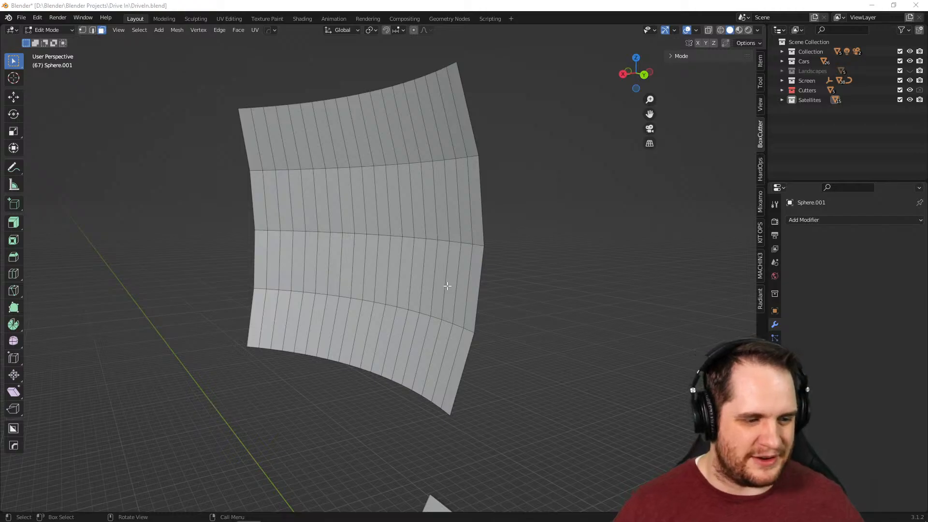
pyautogui.moveTo(298, 258); pyautogui.dragTo(351, 265, button='middle')
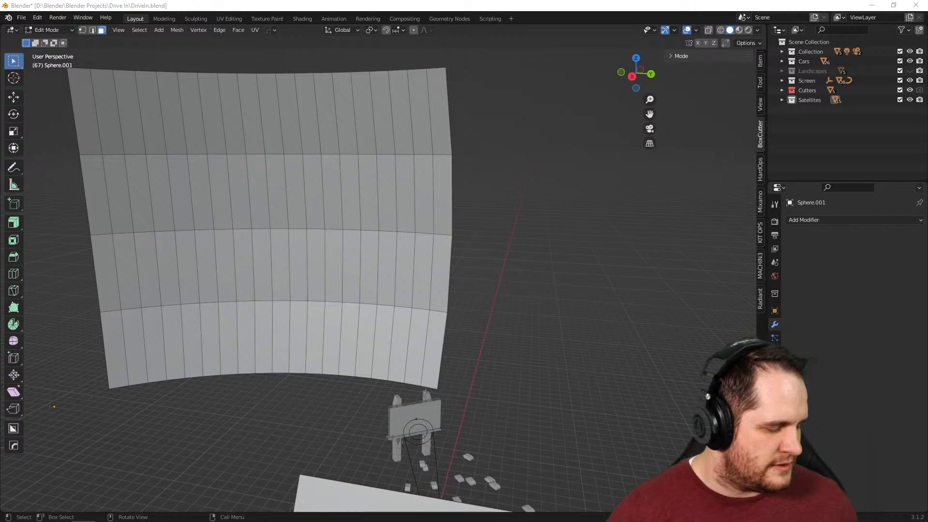
# Switch to the browser, look through the open VFX creator's YouTube channel page and minimize the window
pyautogui.hotkey('alt', 'Tab')
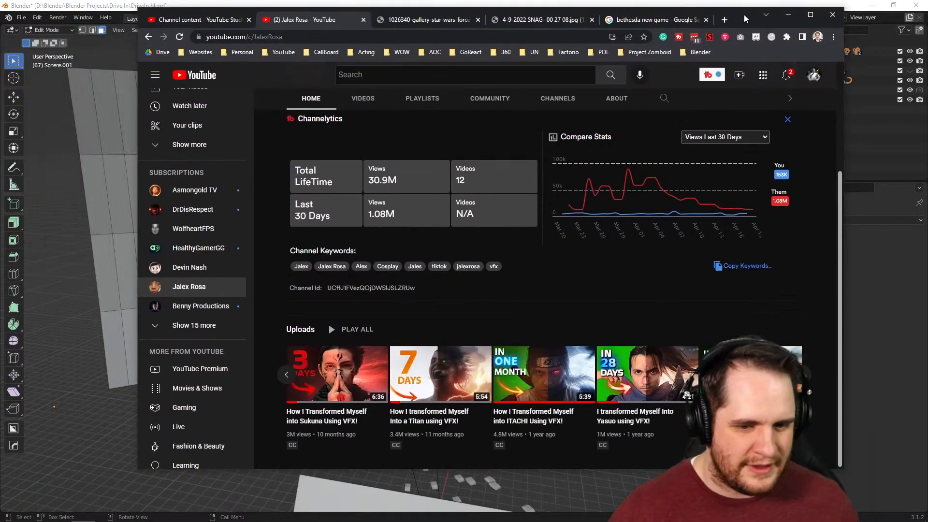
pyautogui.scroll(3, 527, 390)
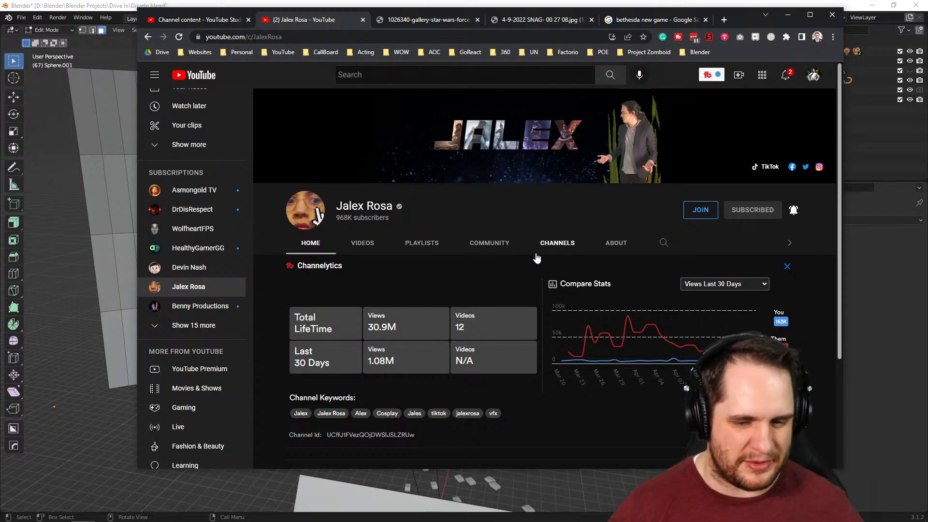
pyautogui.scroll(-3, 651, 335)
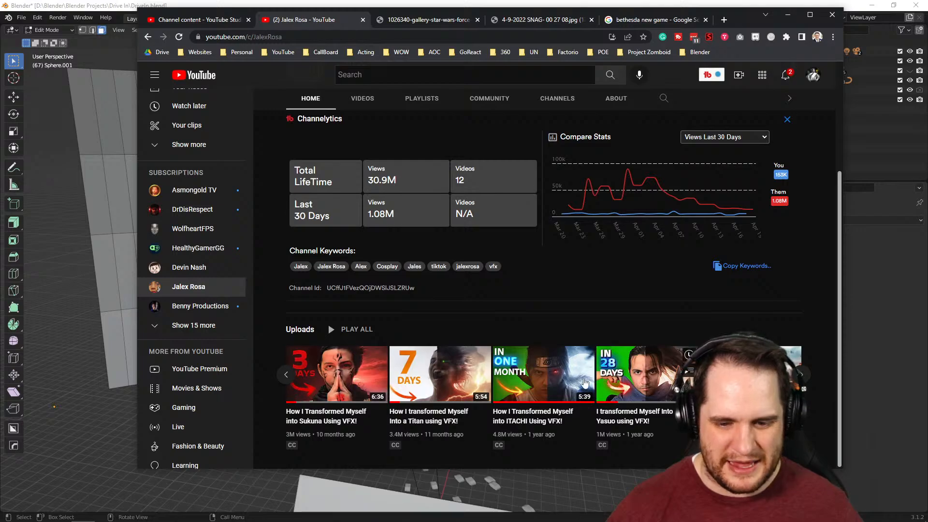
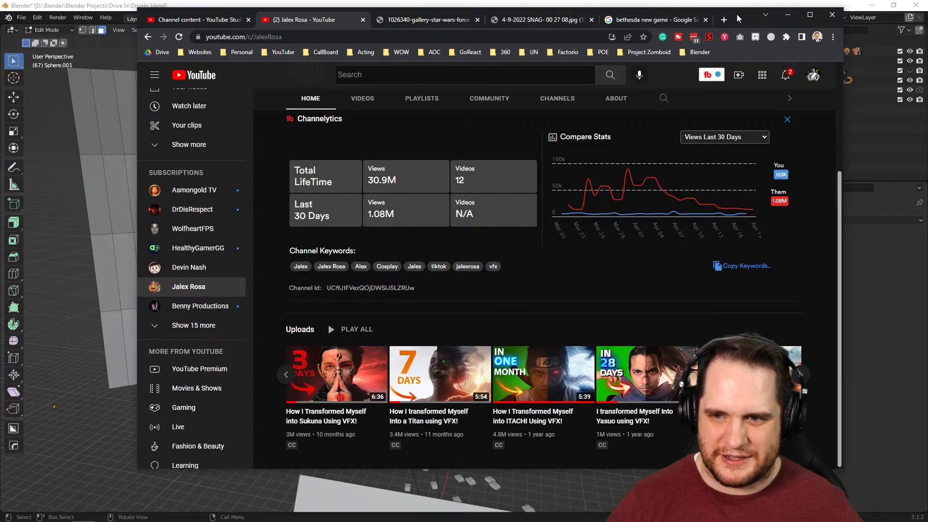
pyautogui.click(788, 15)
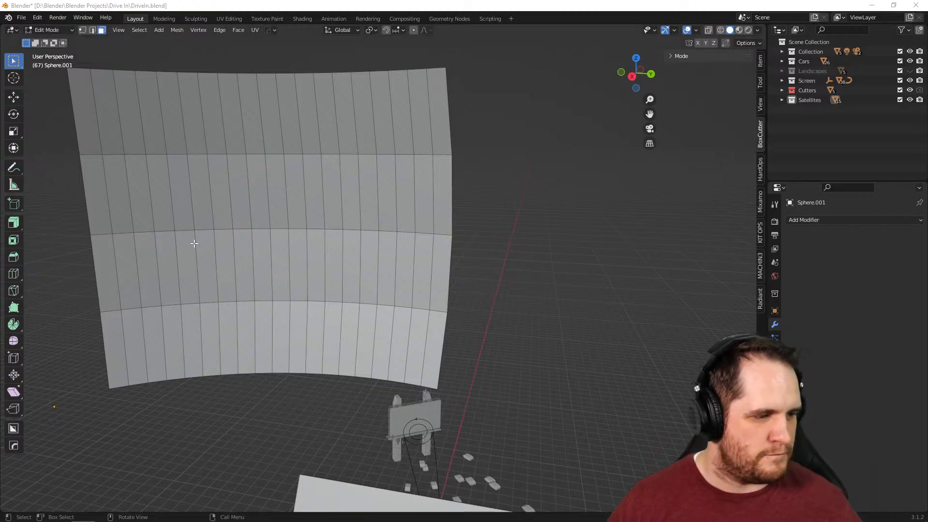
# Box-select the two lower rows of the curved section and delete their faces, keeping the upper two rows
pyautogui.scroll(1, 194, 244)
pyautogui.moveTo(292, 236); pyautogui.dragTo(394, 252, button='middle')
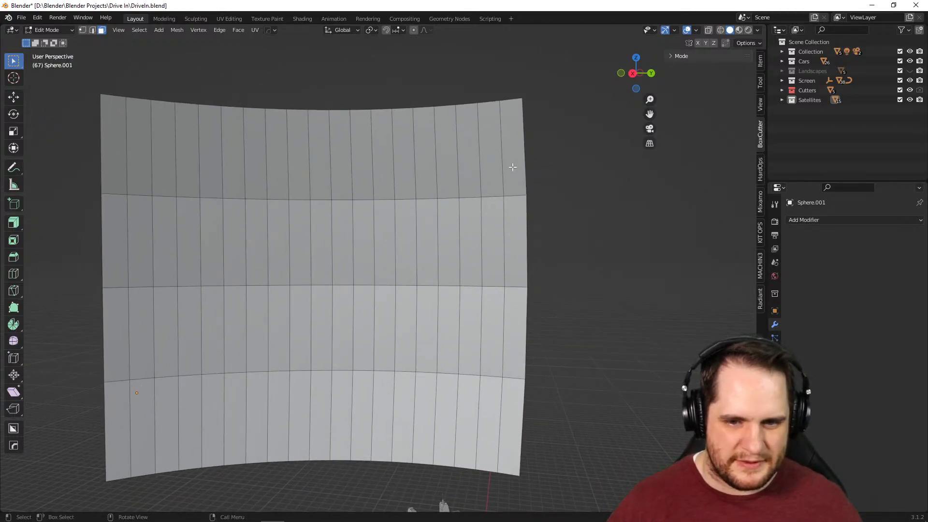
pyautogui.click(472, 165)
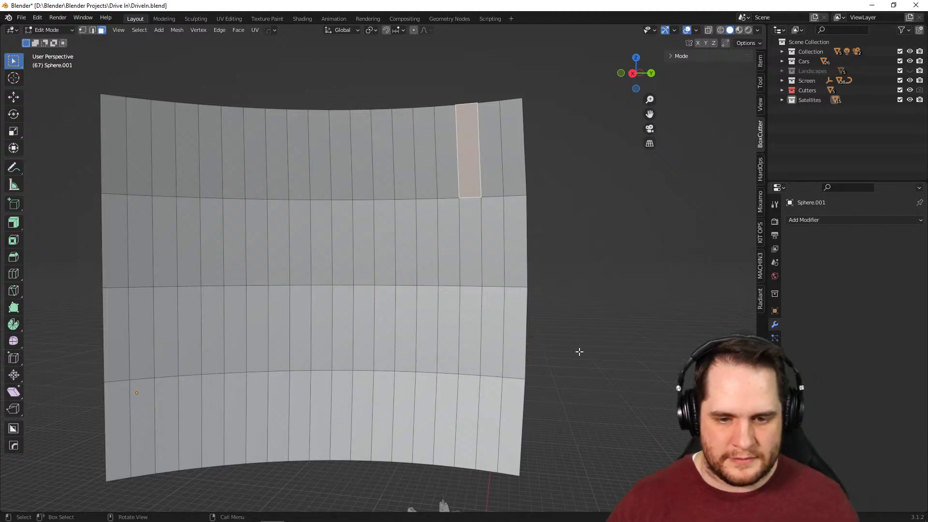
pyautogui.moveTo(571, 417); pyautogui.dragTo(103, 342)
pyautogui.press('x')
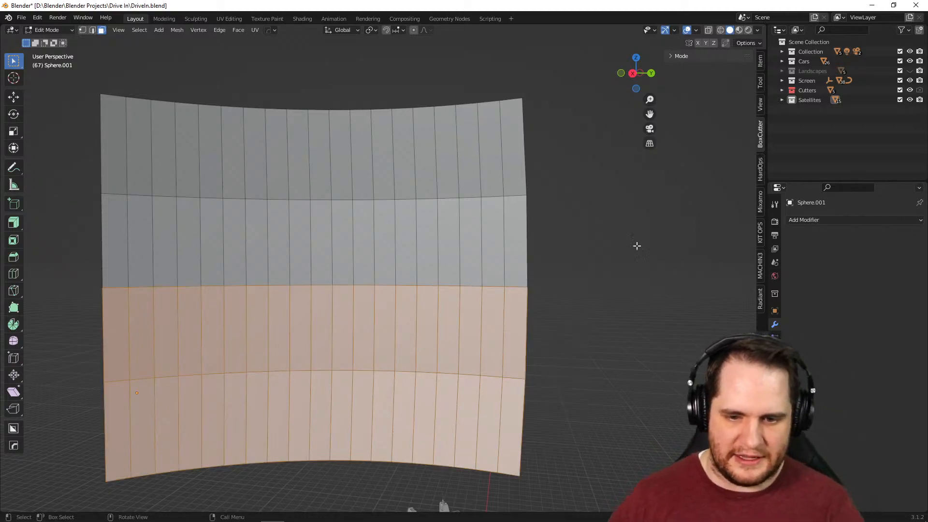
pyautogui.press('x')
pyautogui.click(630, 280)
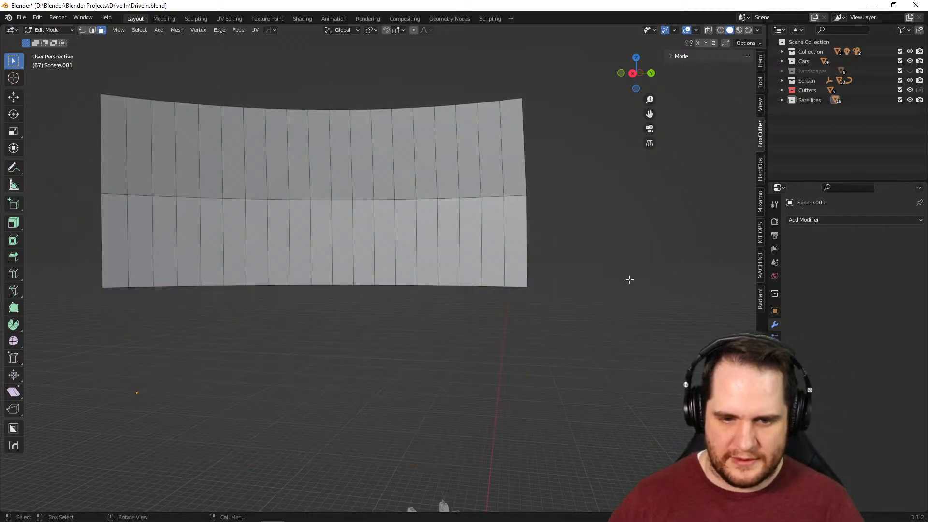
# Add a Mirror modifier to the curved dish section and mirror it across the X and Z axes
pyautogui.press('Tab')
pyautogui.click(803, 220)
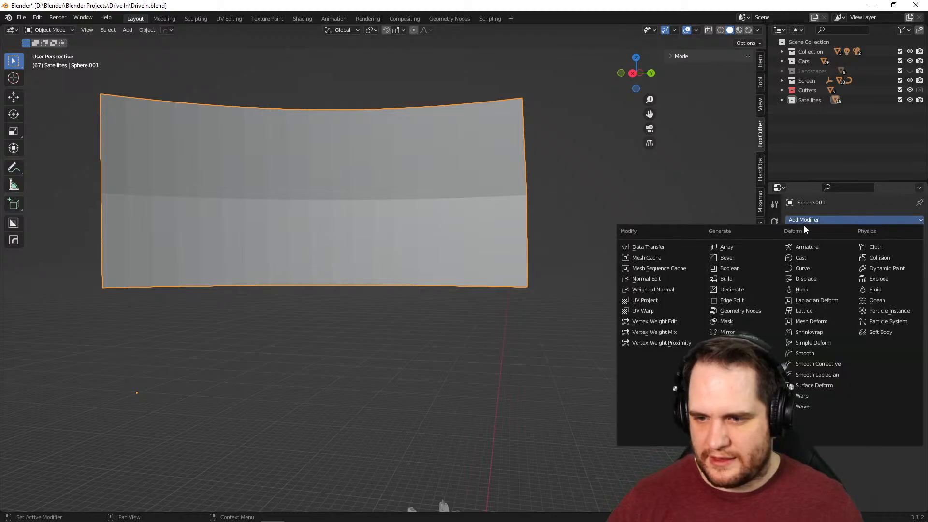
pyautogui.click(737, 333)
pyautogui.click(873, 251)
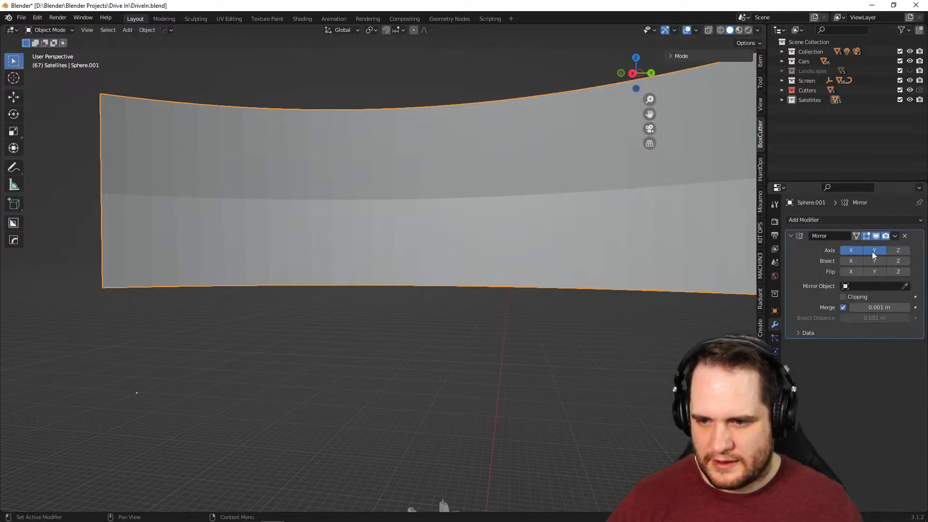
pyautogui.click(873, 251)
pyautogui.click(852, 260)
pyautogui.click(852, 260)
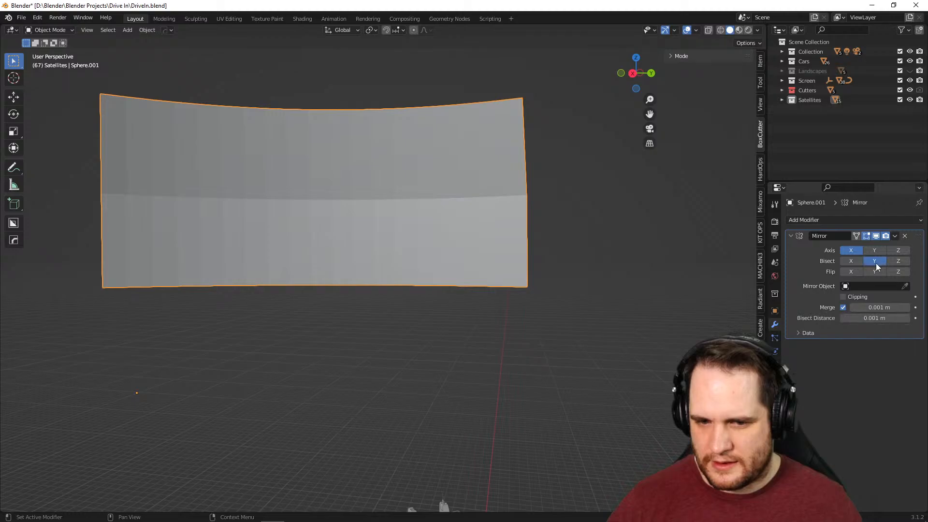
pyautogui.click(898, 250)
pyautogui.moveTo(611, 266); pyautogui.dragTo(558, 276, button='middle')
# Select the three outermost faces at the far end of the section's upper row and delete them
pyautogui.press('Tab')
pyautogui.moveTo(431, 228); pyautogui.dragTo(502, 194, button='middle')
pyautogui.click(466, 159)
pyautogui.keyDown('shift'); pyautogui.click(489, 155); pyautogui.keyUp('shift')
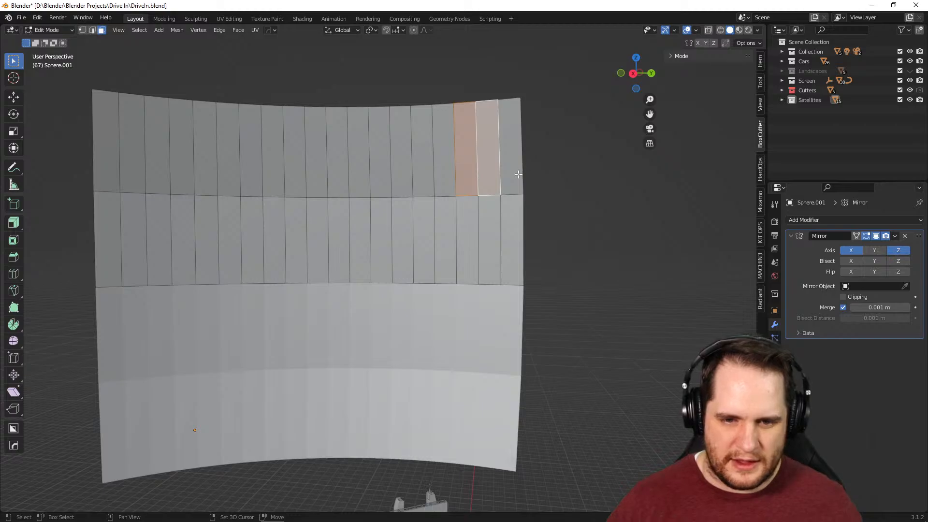
pyautogui.keyDown('shift'); pyautogui.click(519, 174); pyautogui.keyUp('shift')
pyautogui.press('x')
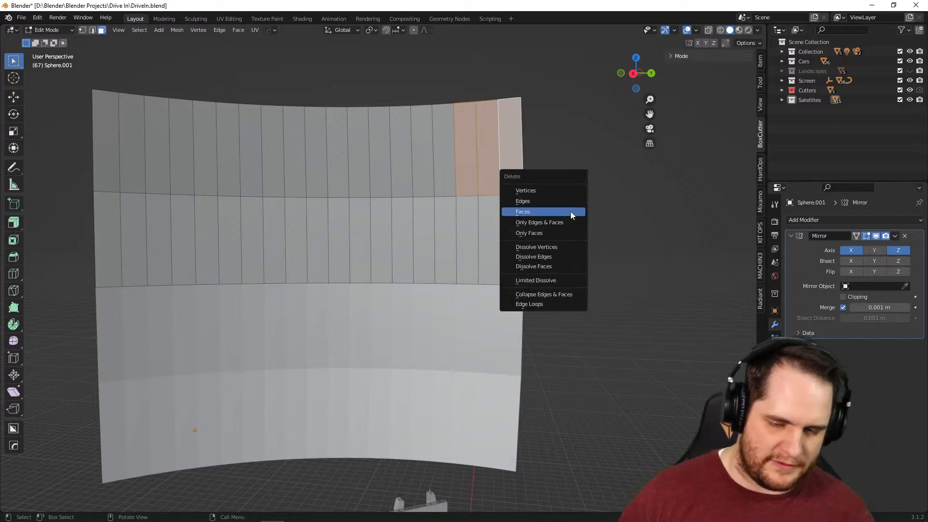
pyautogui.click(571, 211)
pyautogui.moveTo(572, 212)
pyautogui.mouseDown(button='middle')
pyautogui.moveTo(549, 217)
pyautogui.moveTo(562, 218)
pyautogui.mouseUp(button='middle')
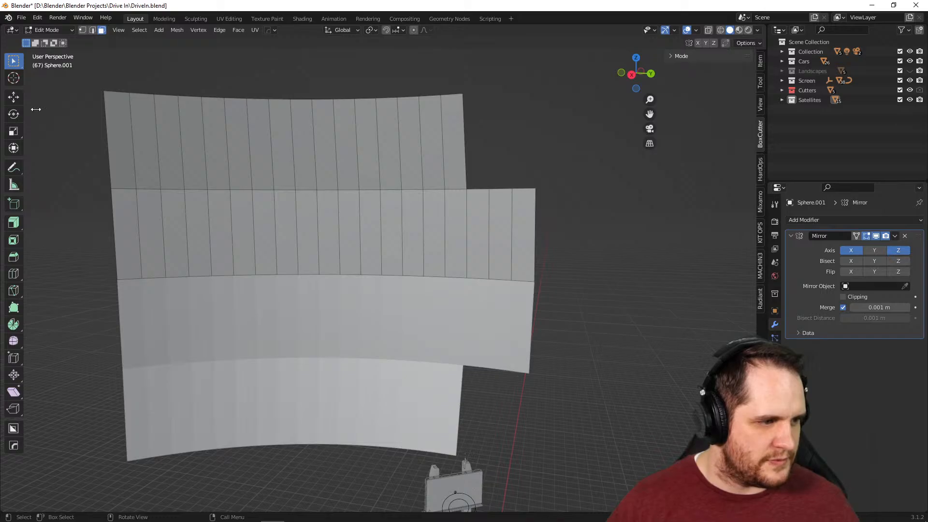
# Add one centred lengthwise loop cut through each of the section's two rows, splitting them into four
pyautogui.moveTo(369, 139)
pyautogui.mouseDown(button='middle')
pyautogui.moveTo(367, 191)
pyautogui.moveTo(409, 219)
pyautogui.mouseUp(button='middle')
pyautogui.scroll(2, 368, 138)
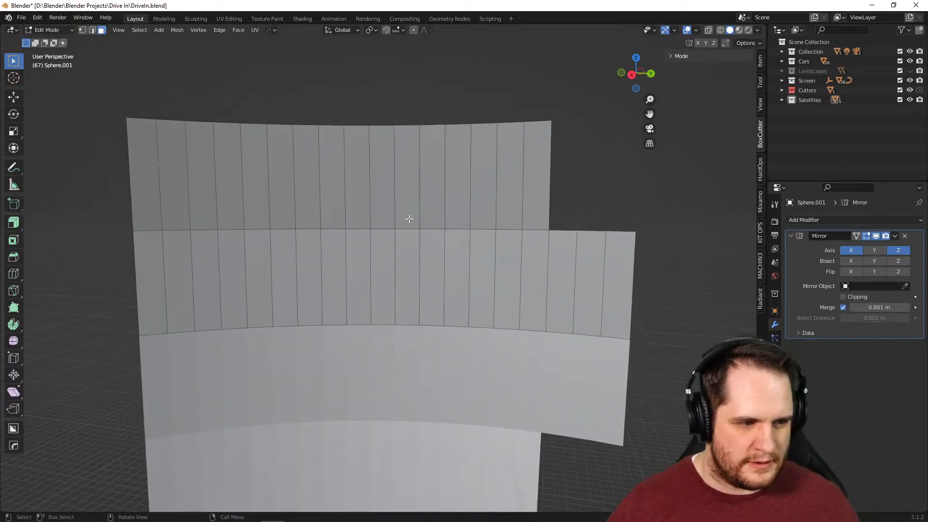
pyautogui.scroll(1, 409, 219)
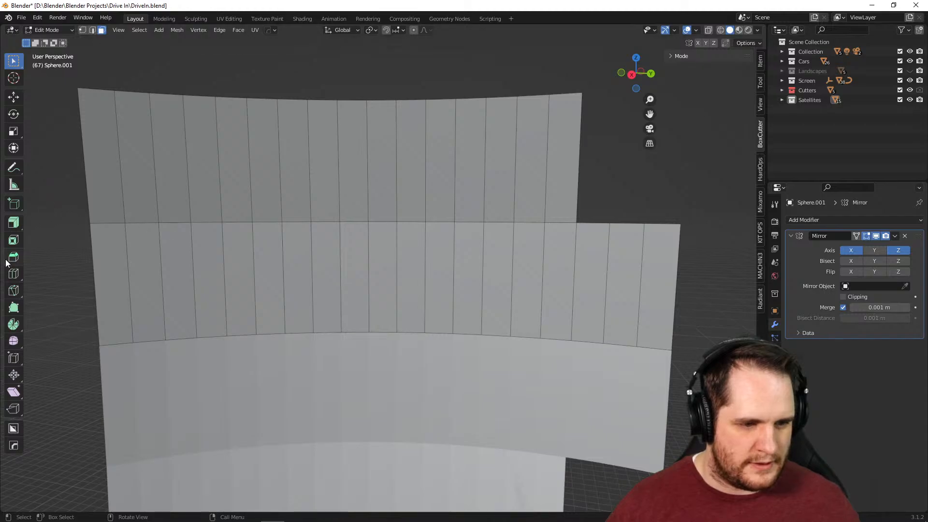
pyautogui.click(13, 274)
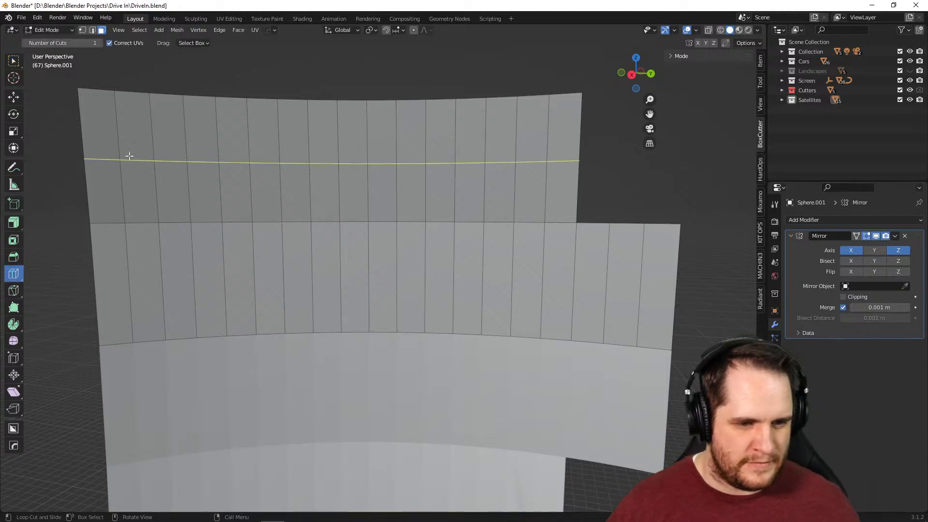
pyautogui.click(226, 162)
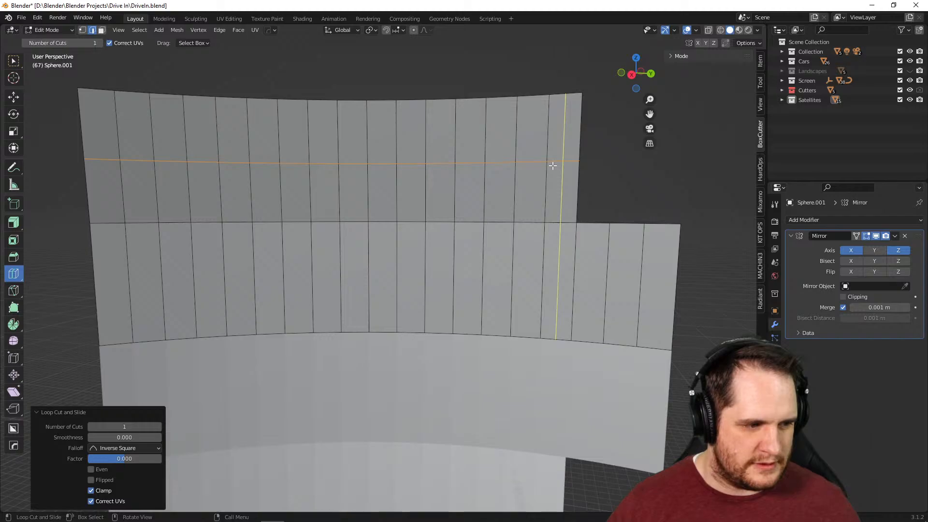
pyautogui.click(495, 273)
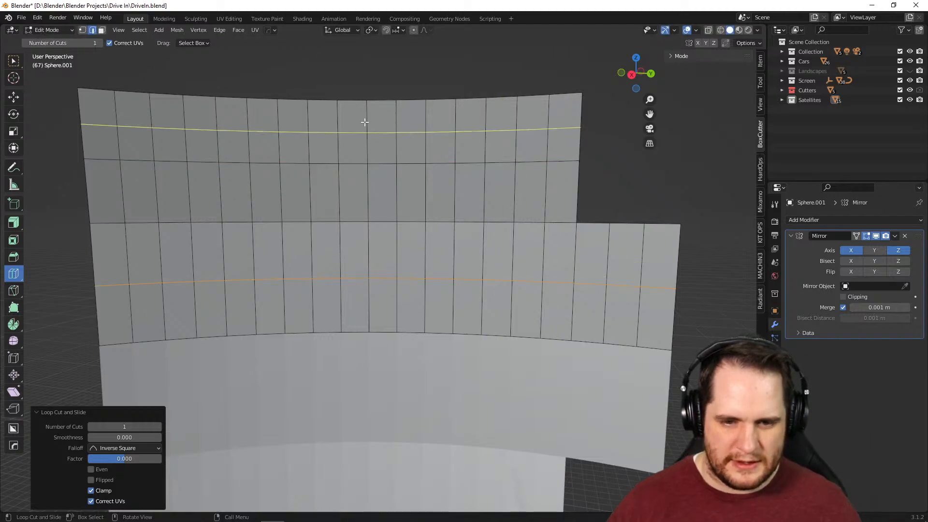
pyautogui.click(15, 65)
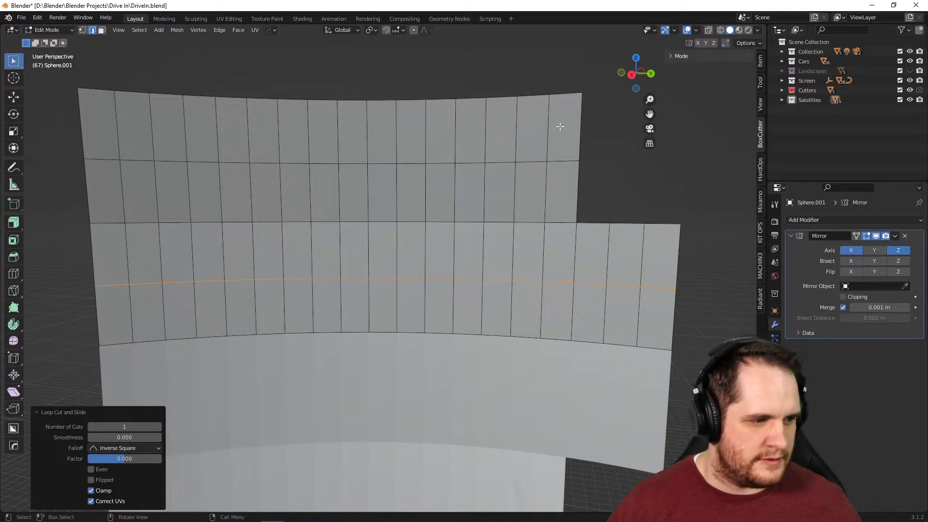
# Select the eight end faces of the topmost row on the stepped side and delete them
pyautogui.click(348, 136)
pyautogui.press('3')
pyautogui.click(355, 137)
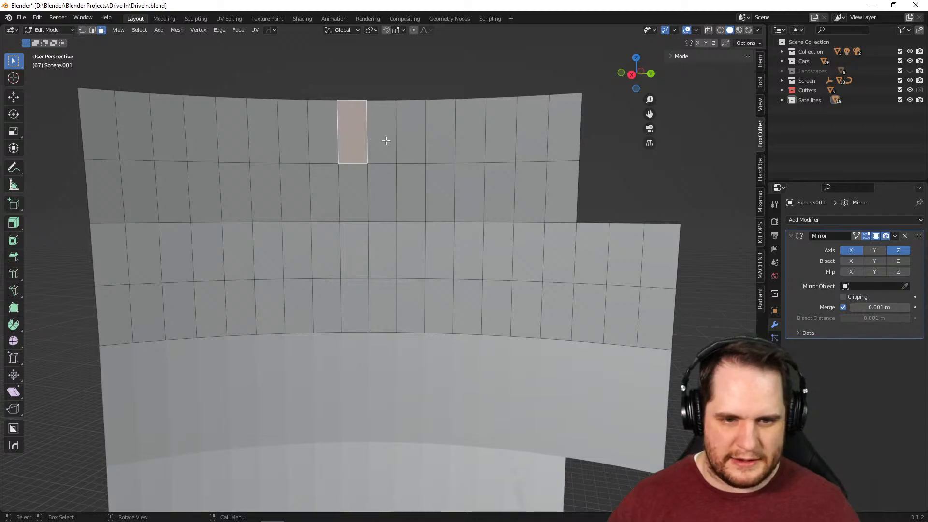
pyautogui.keyDown('shift'); pyautogui.click(385, 139); pyautogui.keyUp('shift')
pyautogui.keyDown('shift'); pyautogui.click(412, 139); pyautogui.keyUp('shift')
pyautogui.keyDown('shift'); pyautogui.click(443, 137); pyautogui.keyUp('shift')
pyautogui.keyDown('shift'); pyautogui.click(469, 135); pyautogui.keyUp('shift')
pyautogui.keyDown('shift'); pyautogui.click(502, 135); pyautogui.keyUp('shift')
pyautogui.keyDown('shift'); pyautogui.click(531, 134); pyautogui.keyUp('shift')
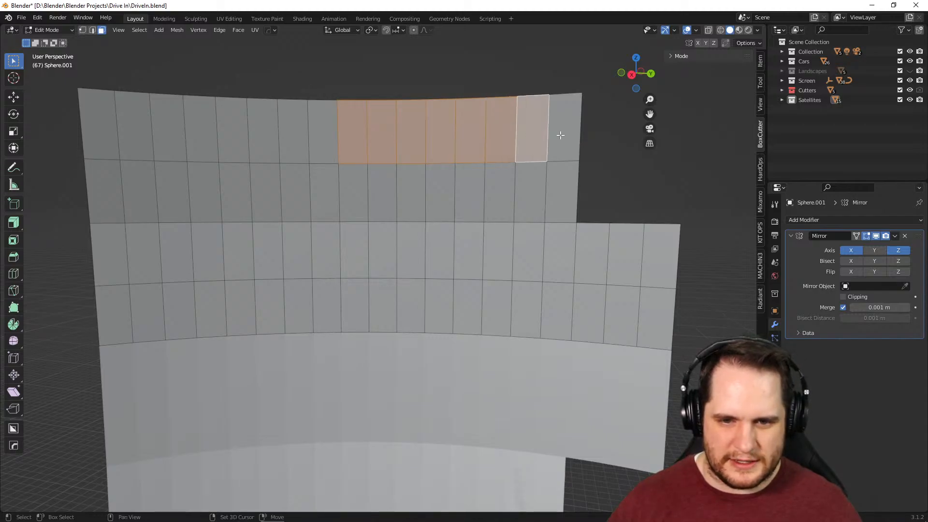
pyautogui.keyDown('shift'); pyautogui.click(561, 135); pyautogui.keyUp('shift')
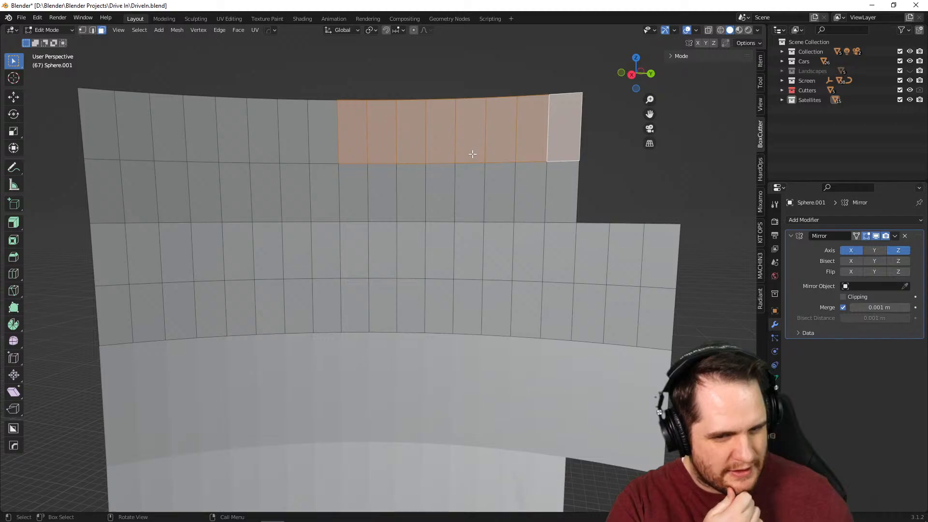
pyautogui.press('x')
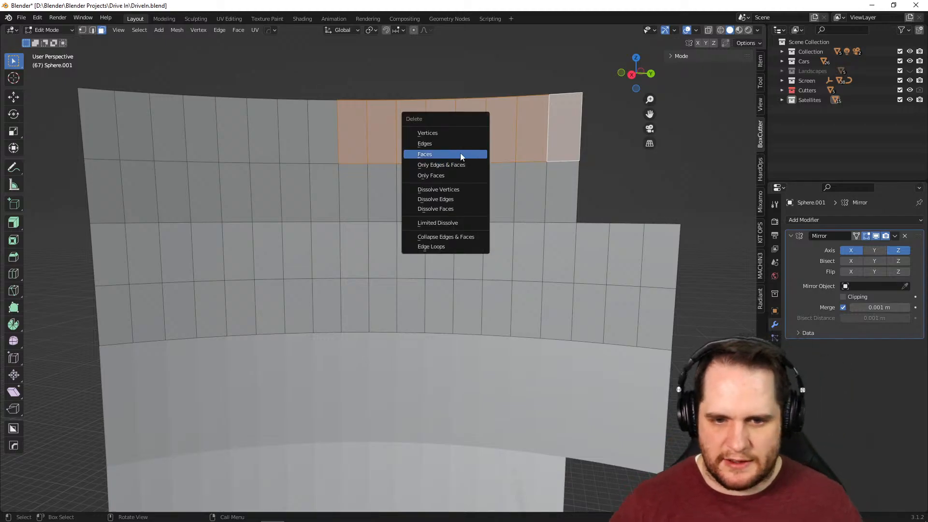
pyautogui.click(460, 153)
pyautogui.moveTo(477, 155); pyautogui.dragTo(472, 317, button='middle')
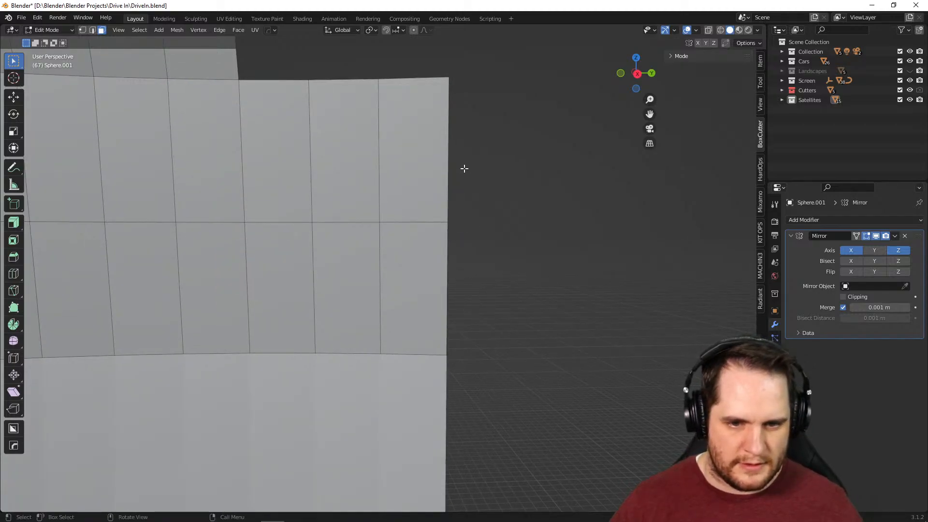
# Knife-cut the third row's end face diagonally from its upper inner to its lower outer corner and delete the outer triangle
pyautogui.moveTo(460, 158)
pyautogui.mouseDown(button='middle')
pyautogui.moveTo(473, 166)
pyautogui.moveTo(458, 179)
pyautogui.moveTo(468, 173)
pyautogui.mouseUp(button='middle')
pyautogui.press('k')
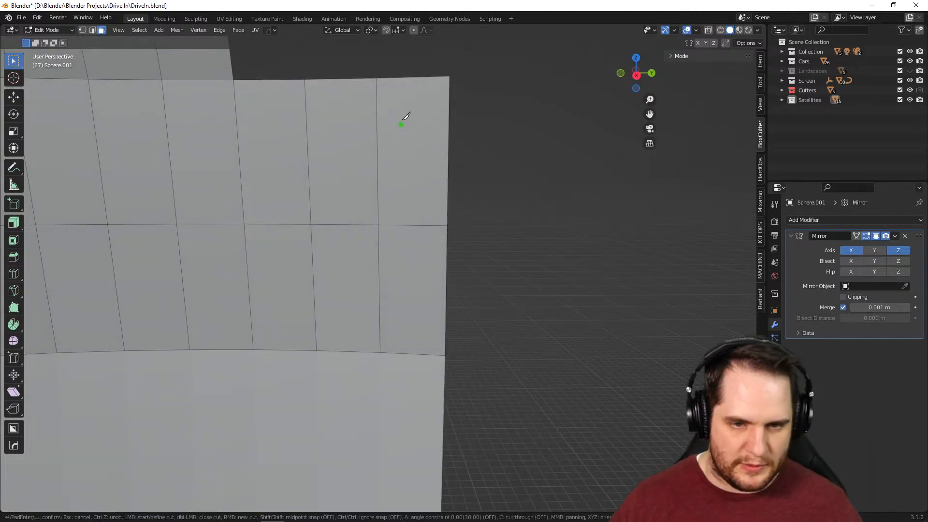
pyautogui.click(377, 78)
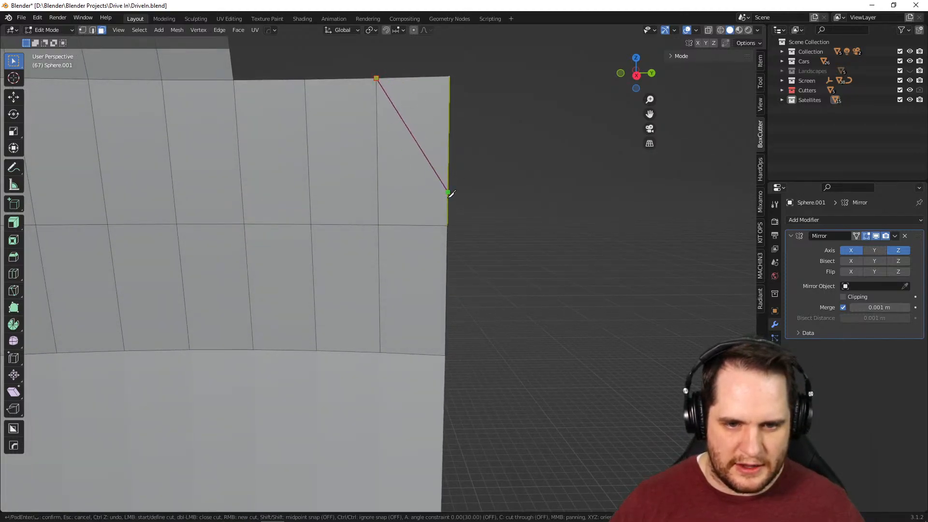
pyautogui.click(447, 224)
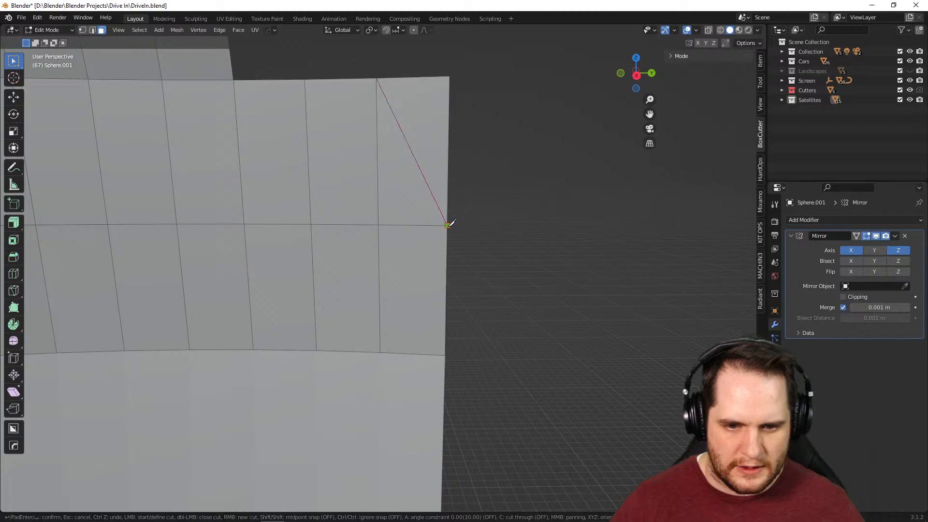
pyautogui.press('Return')
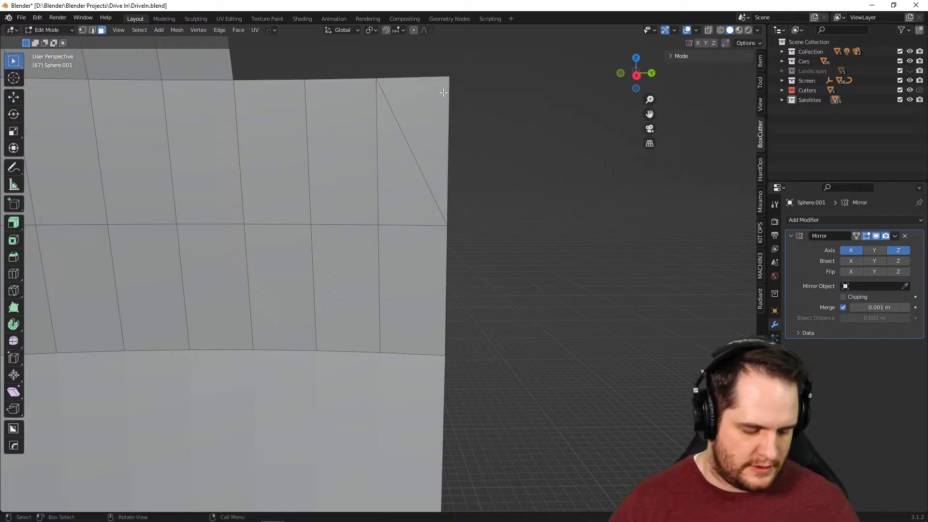
pyautogui.click(437, 109)
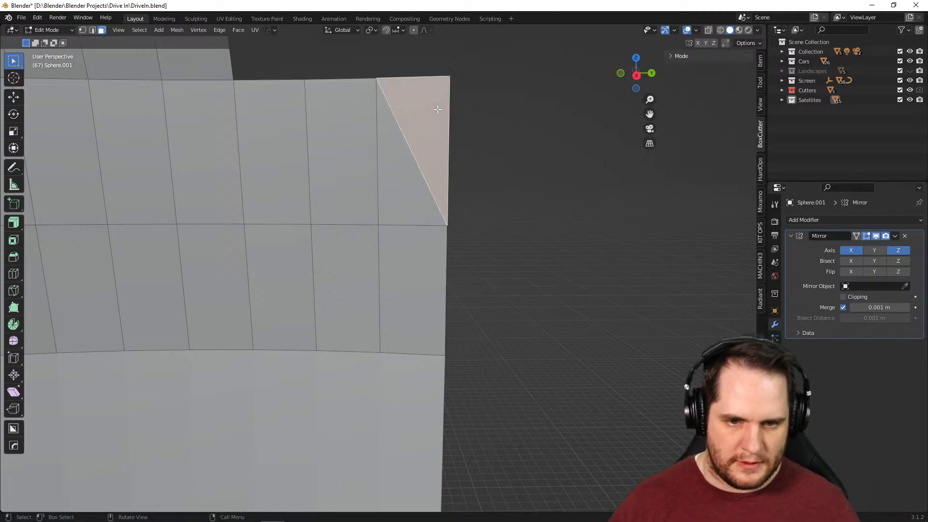
pyautogui.press('x')
pyautogui.click(437, 110)
pyautogui.moveTo(464, 239); pyautogui.dragTo(437, 266, button='middle')
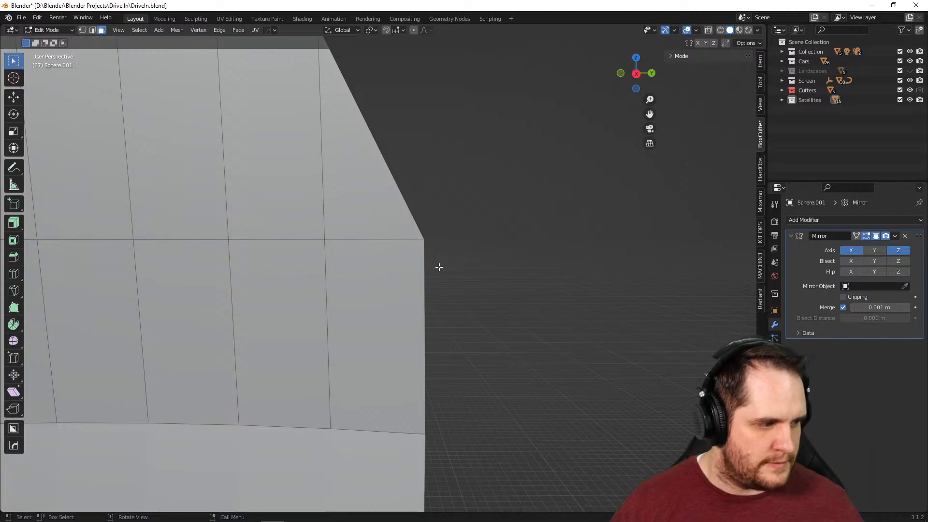
pyautogui.press('1')
pyautogui.click(425, 246)
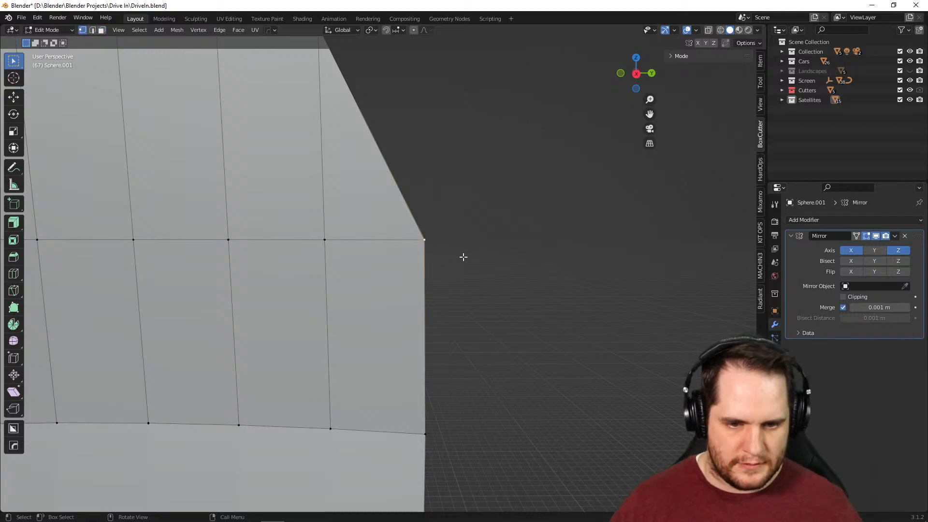
pyautogui.press('g')
pyautogui.press('z')
pyautogui.press('y')
pyautogui.press('Escape')
pyautogui.moveTo(588, 269); pyautogui.dragTo(501, 273, button='middle')
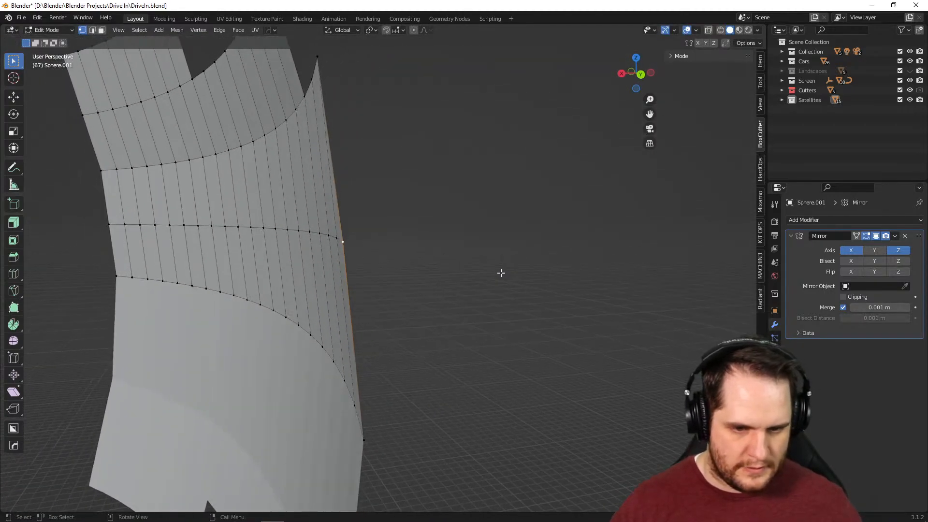
pyautogui.hotkey('alt', 'a')
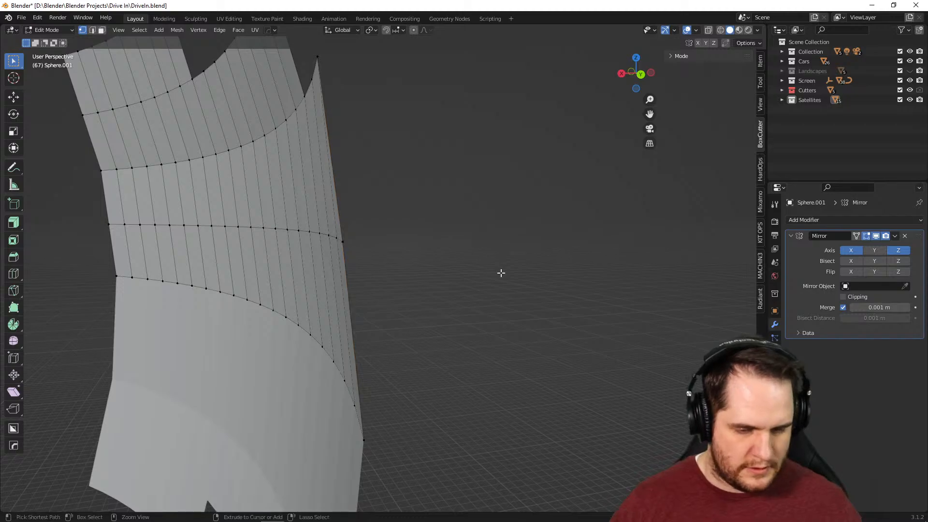
pyautogui.keyDown('alt'); pyautogui.click(346, 241); pyautogui.keyUp('alt')
pyautogui.press('g')
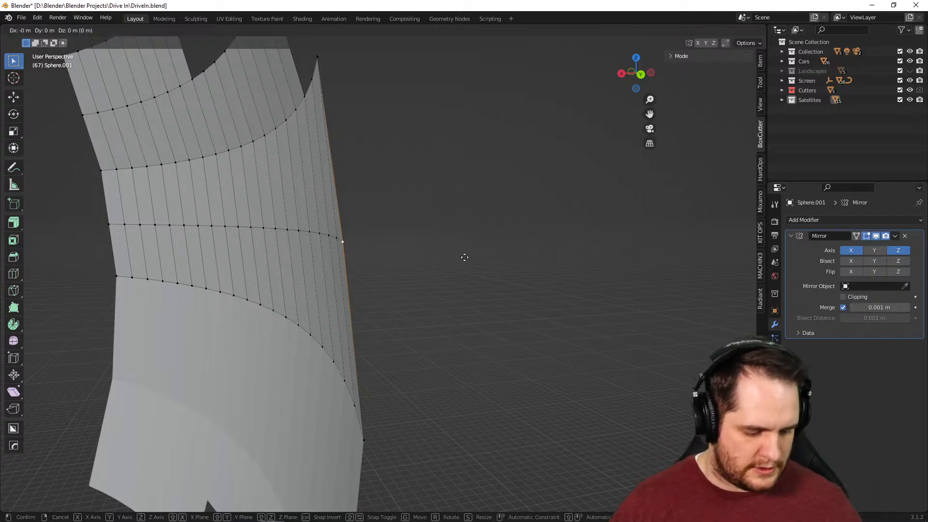
pyautogui.press('z')
pyautogui.press('z')
pyautogui.press('z')
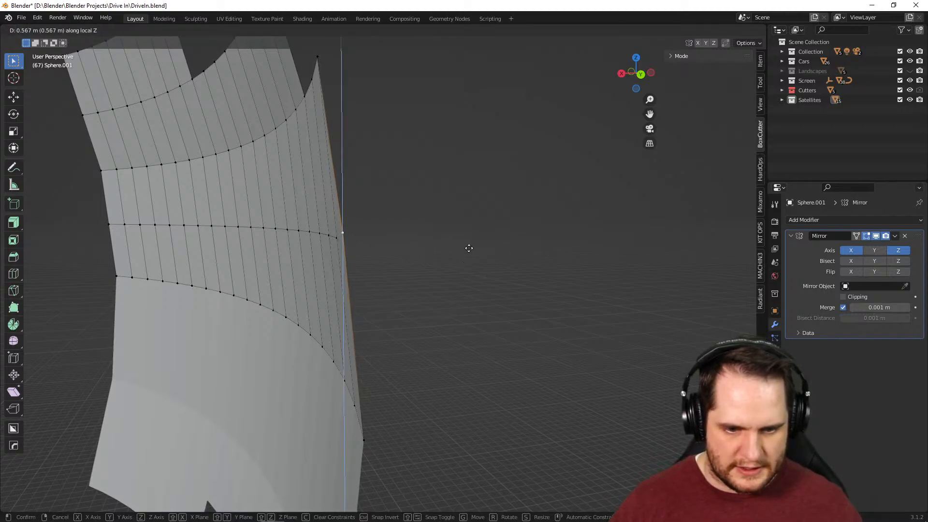
pyautogui.press('z')
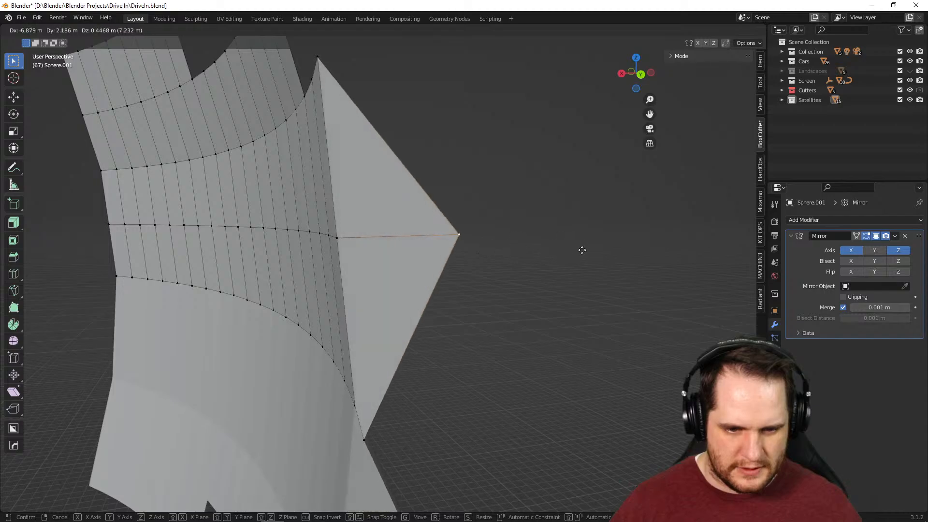
pyautogui.rightClick(474, 261)
pyautogui.moveTo(452, 273); pyautogui.dragTo(553, 240, button='middle')
pyautogui.moveTo(435, 251); pyautogui.dragTo(363, 265, button='middle')
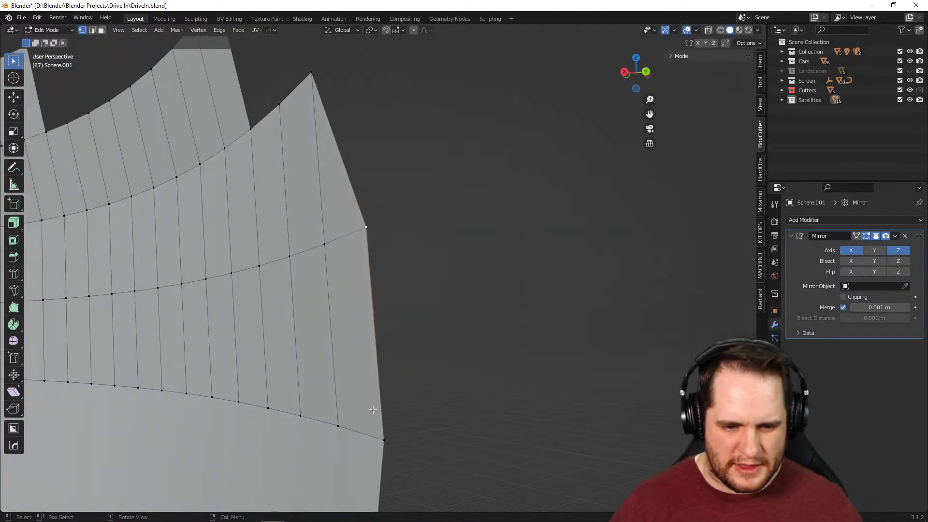
pyautogui.moveTo(393, 374); pyautogui.dragTo(508, 339, button='middle')
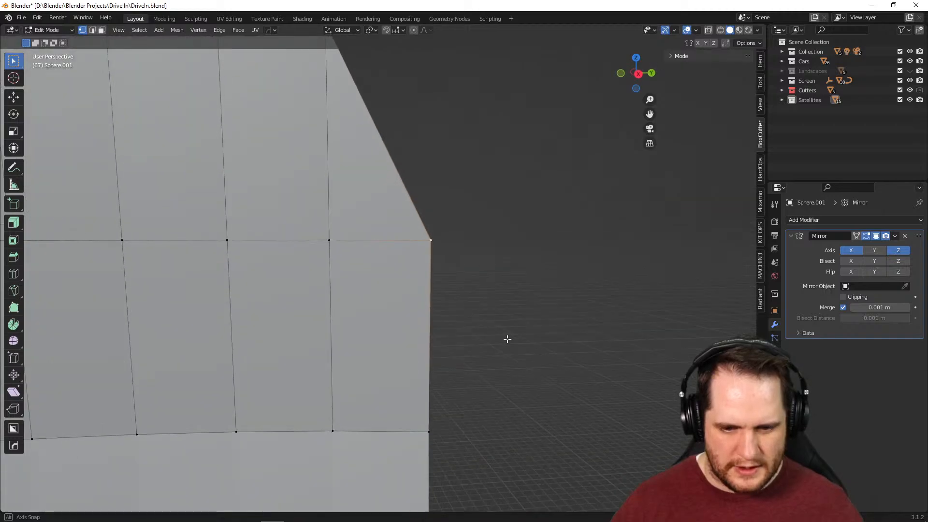
# Move the outermost vertex on the mirror seam outward about 0.83 m along the local Y axis
pyautogui.keyDown('shift'); pyautogui.moveTo(456, 434); pyautogui.dragTo(345, 386, button='middle'); pyautogui.keyUp('shift')
pyautogui.click(412, 327)
pyautogui.press('g')
pyautogui.press('y')
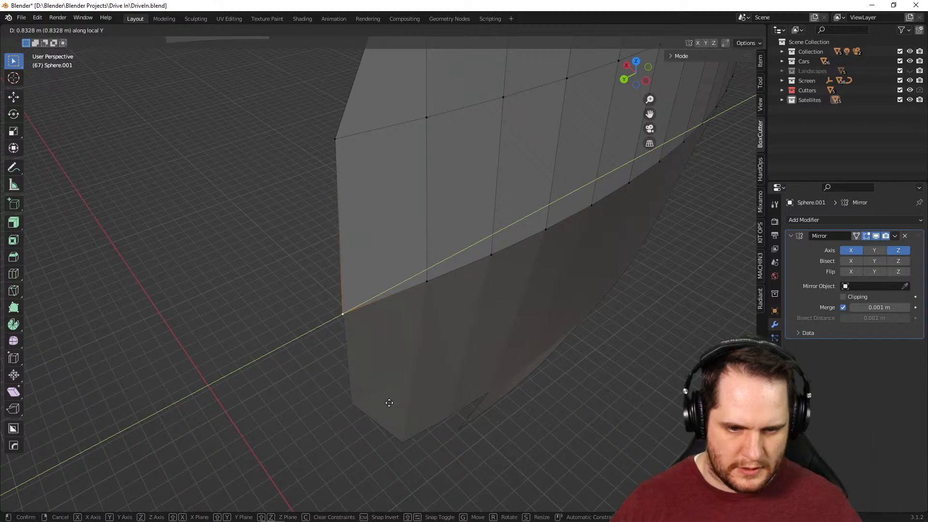
pyautogui.click(385, 404)
pyautogui.moveTo(385, 404); pyautogui.dragTo(483, 382, button='middle')
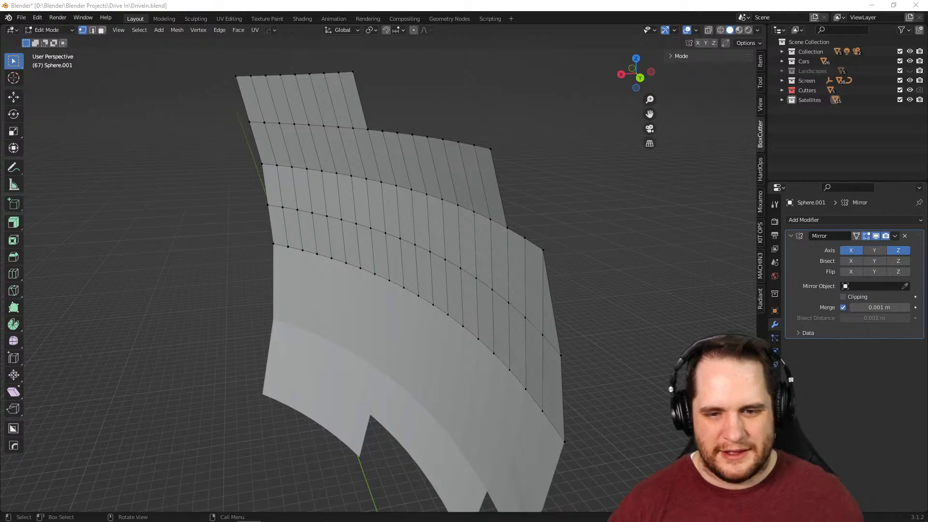
pyautogui.scroll(5, 532, 251)
pyautogui.moveTo(532, 251); pyautogui.dragTo(599, 246, button='middle')
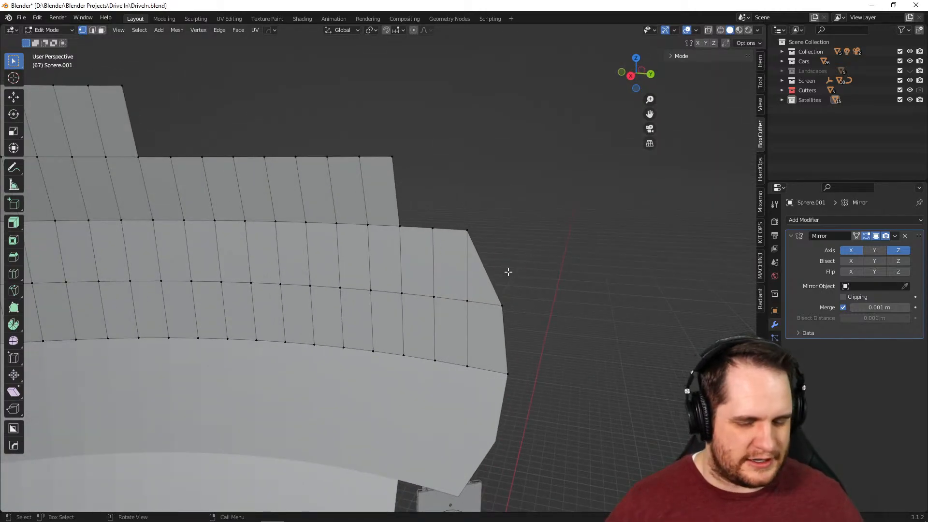
pyautogui.scroll(2, 513, 257)
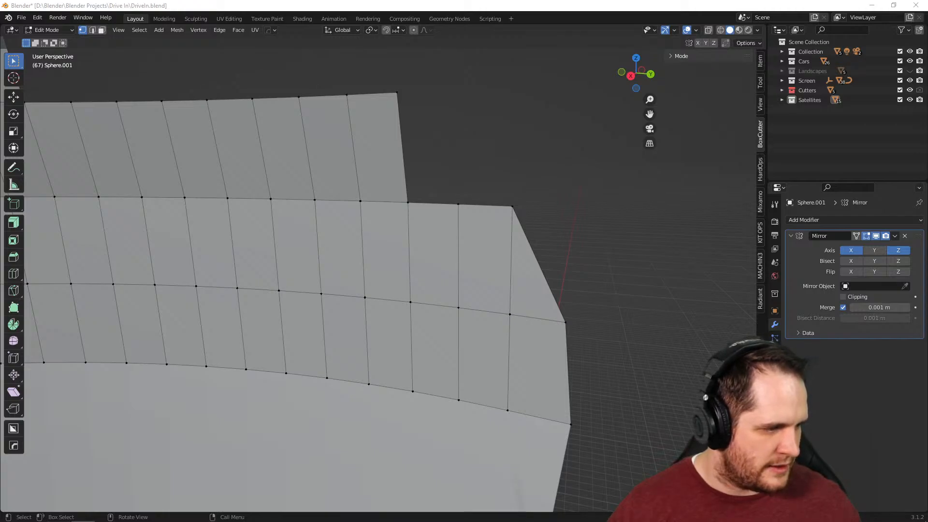
# Knife-cut the second row from its upper-edge vertex five faces in, through the middle of the last inner cross edge, to its lower outer corner
pyautogui.scroll(1, 499, 189)
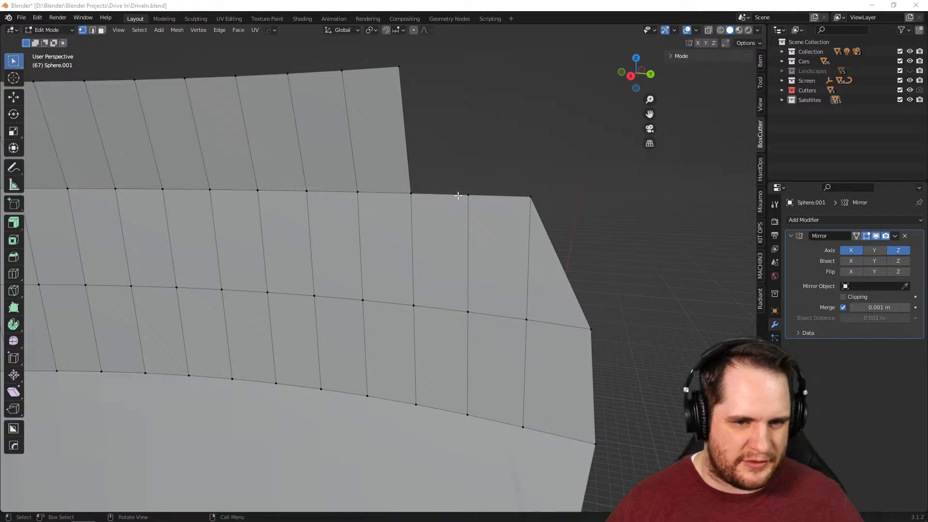
pyautogui.moveTo(376, 187); pyautogui.dragTo(530, 319, button='middle')
pyautogui.keyDown('shift'); pyautogui.moveTo(526, 316); pyautogui.dragTo(557, 300, button='middle'); pyautogui.keyUp('shift')
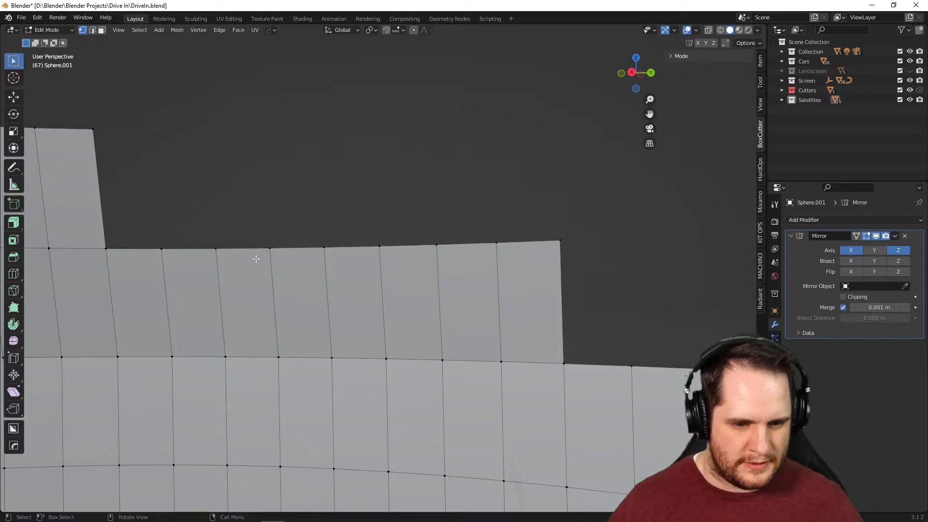
pyautogui.press('k')
pyautogui.click(269, 248)
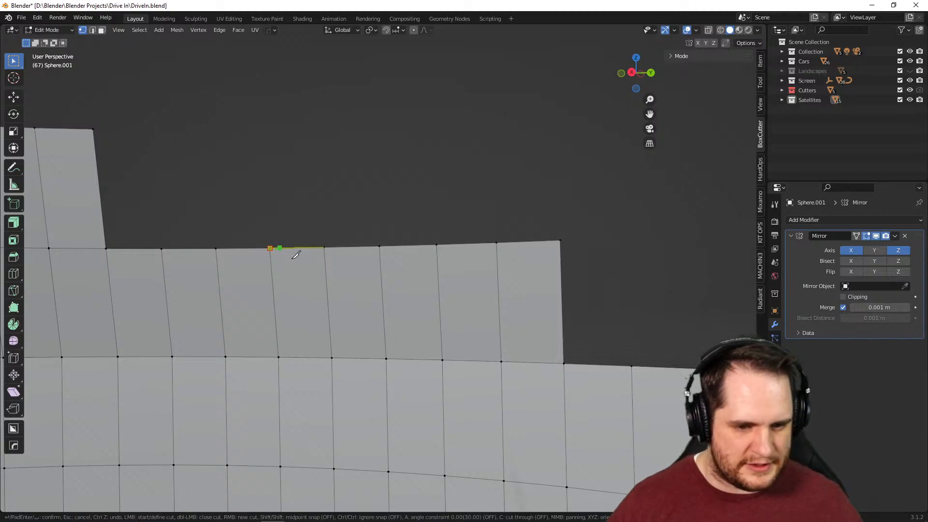
pyautogui.click(499, 299)
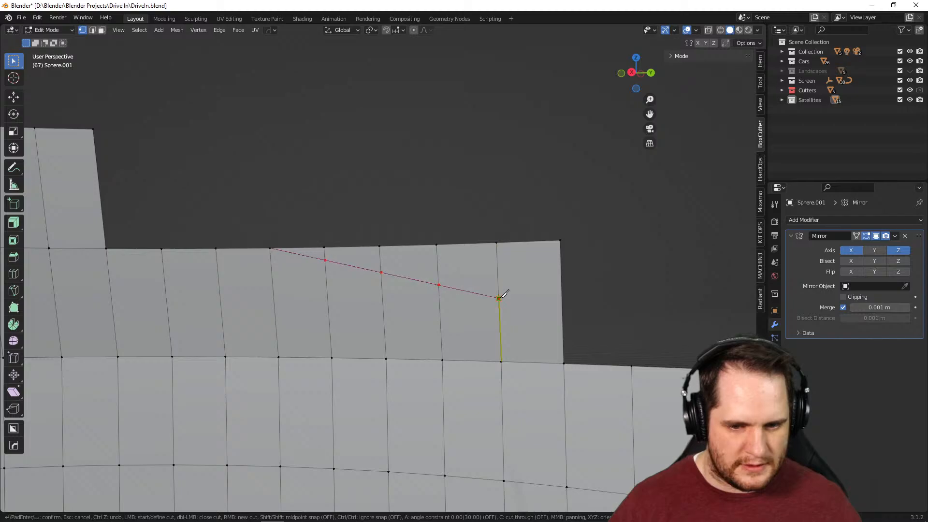
pyautogui.click(569, 361)
pyautogui.press('Return')
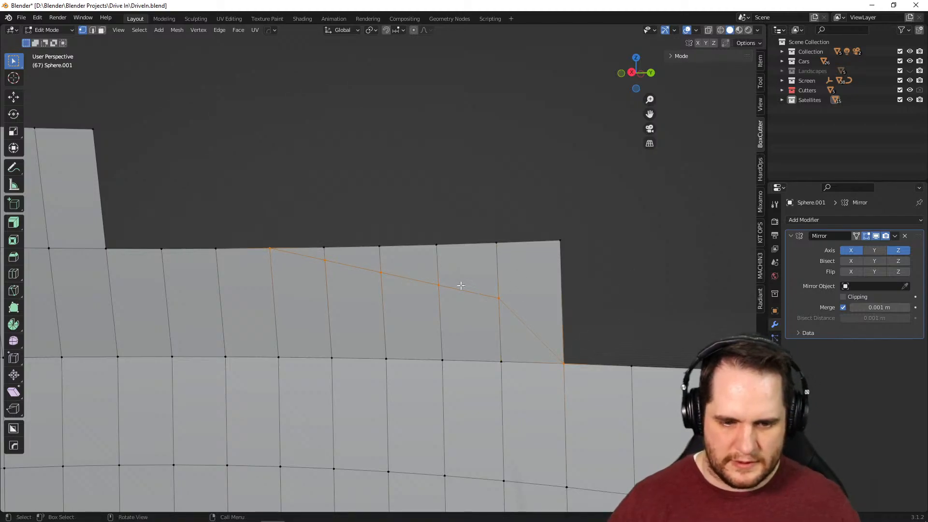
# Select the five face pieces above the new cut at the second row's end and delete them
pyautogui.press('3')
pyautogui.click(534, 283)
pyautogui.keyDown('shift'); pyautogui.click(472, 272); pyautogui.keyUp('shift')
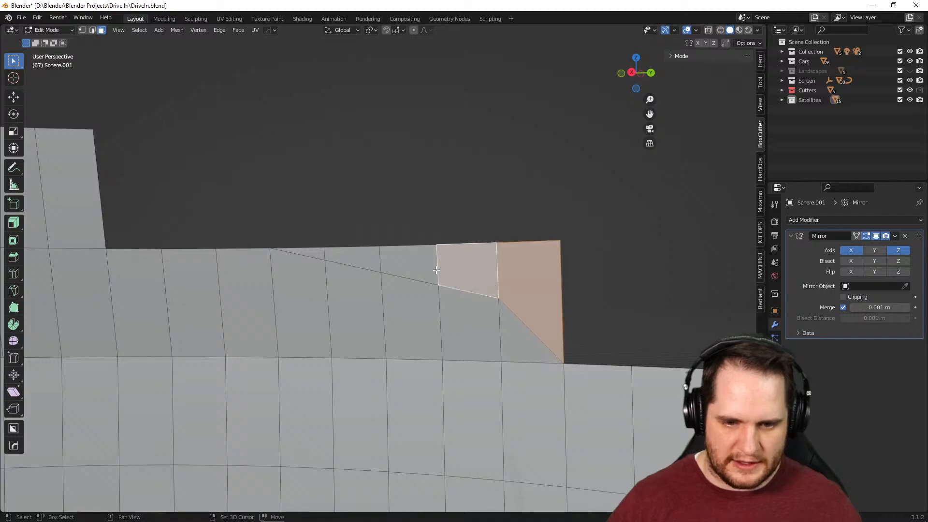
pyautogui.keyDown('shift'); pyautogui.click(402, 267); pyautogui.keyUp('shift')
pyautogui.keyDown('shift'); pyautogui.click(348, 258); pyautogui.keyUp('shift')
pyautogui.keyDown('shift'); pyautogui.click(297, 254); pyautogui.keyUp('shift')
pyautogui.press('x')
pyautogui.click(445, 267)
pyautogui.moveTo(550, 259); pyautogui.dragTo(585, 312, button='middle')
pyautogui.scroll(4, 450, 317)
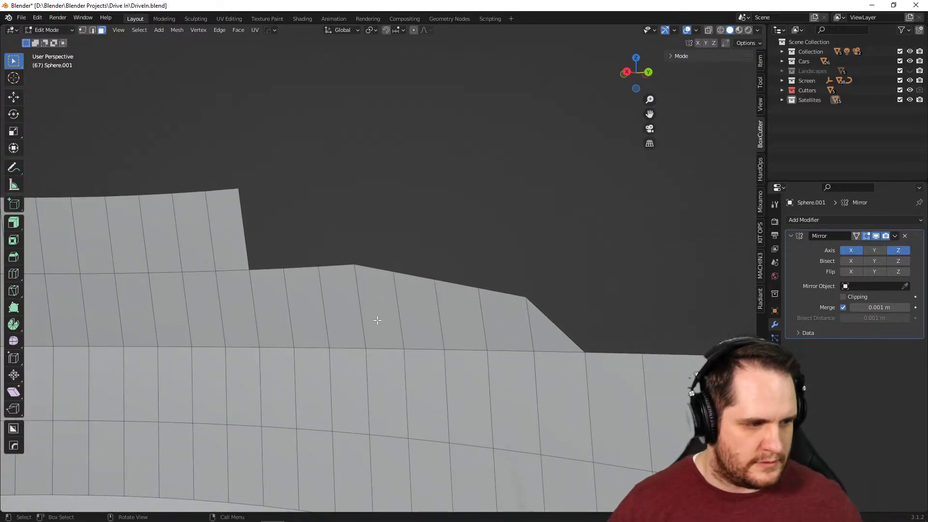
pyautogui.scroll(2, 405, 320)
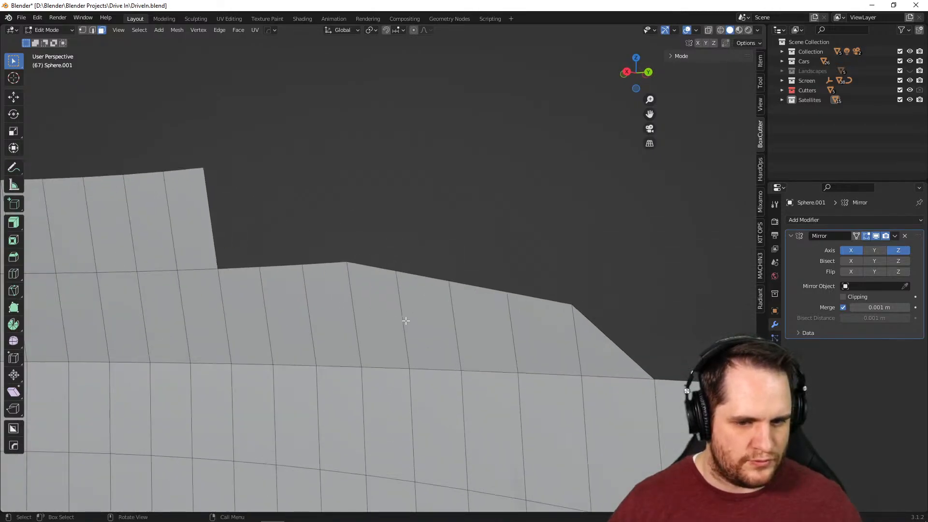
# Undo the face deletion and the knife cut across the panel's stepped second row
pyautogui.hotkey('ctrl', 'z')
pyautogui.hotkey('ctrl', 'z')
pyautogui.hotkey('ctrl', 'z')
pyautogui.hotkey('ctrl', 'z')
pyautogui.hotkey('ctrl', 'z')
pyautogui.hotkey('ctrl', 'z')
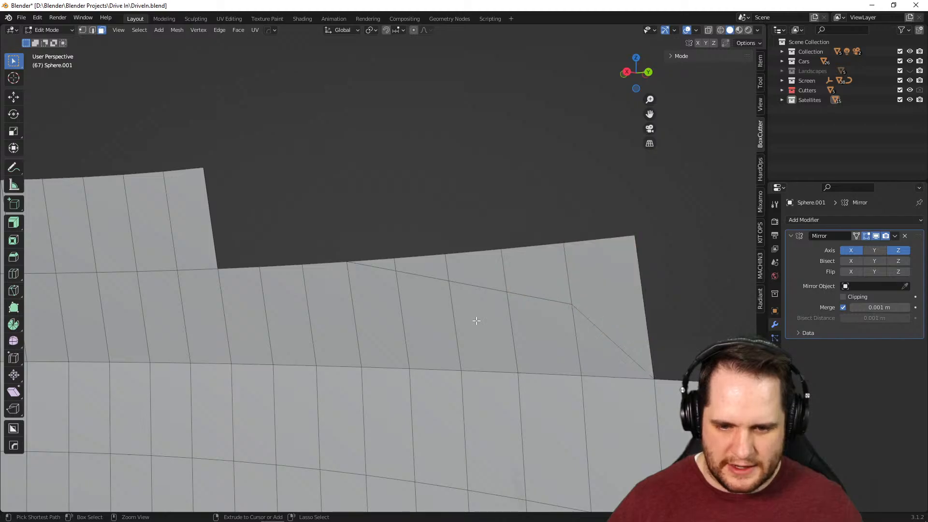
pyautogui.hotkey('ctrl', 'z')
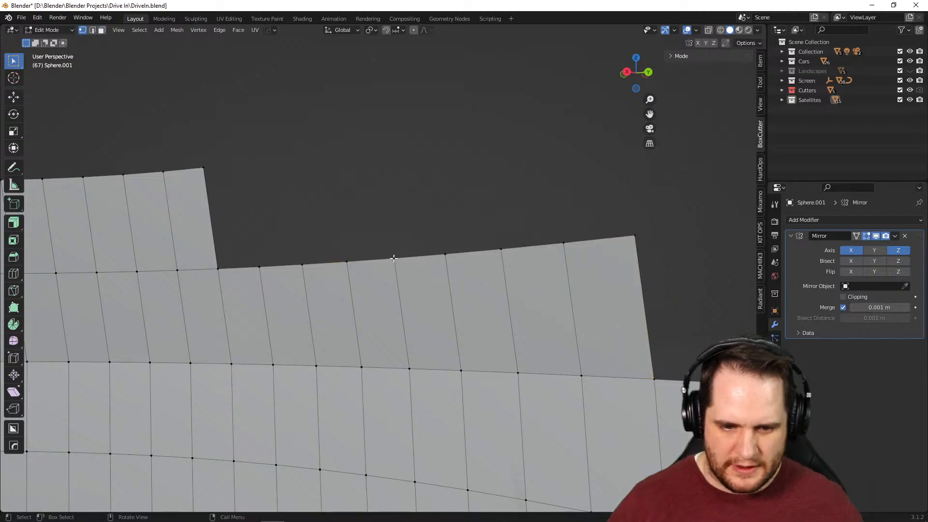
# Knife-cut the second row from a vertex on its upper border, through the last inner edge's middle, down to the step's lower corner
pyautogui.moveTo(394, 260); pyautogui.dragTo(455, 282, button='middle')
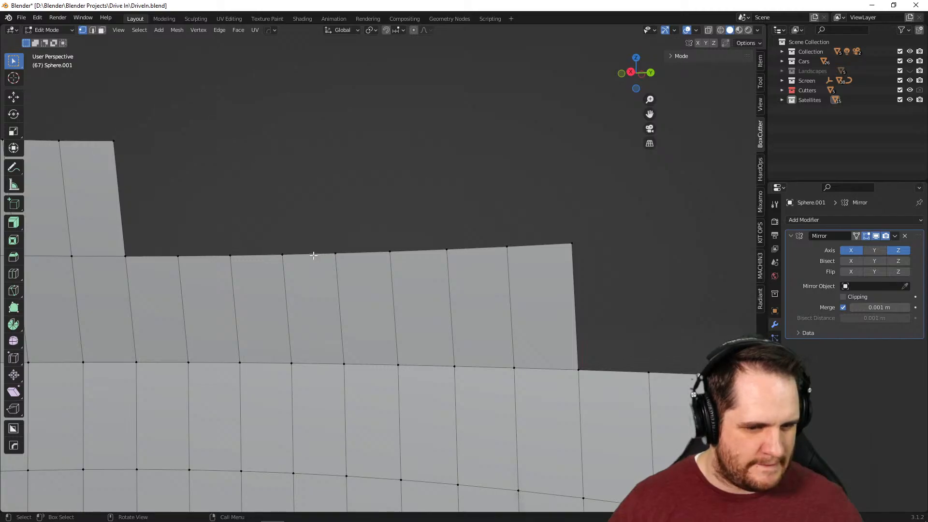
pyautogui.press('k')
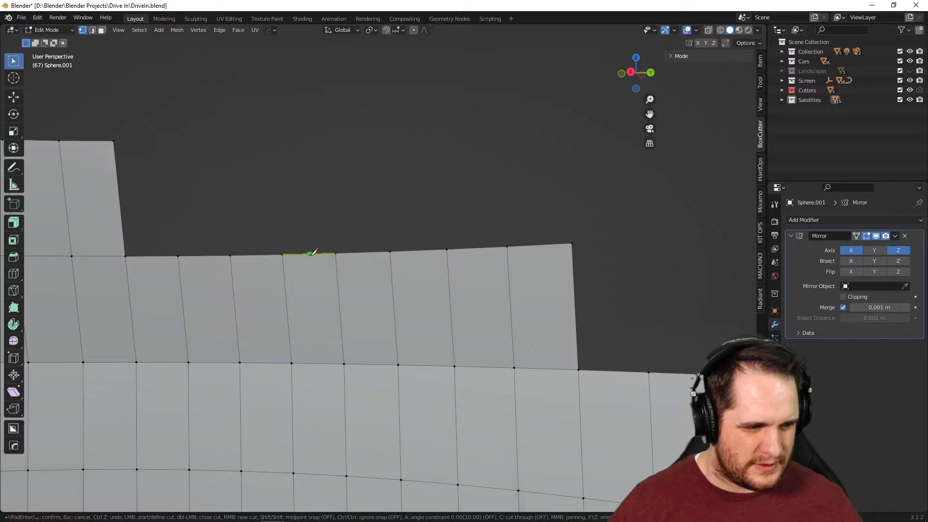
pyautogui.click(341, 250)
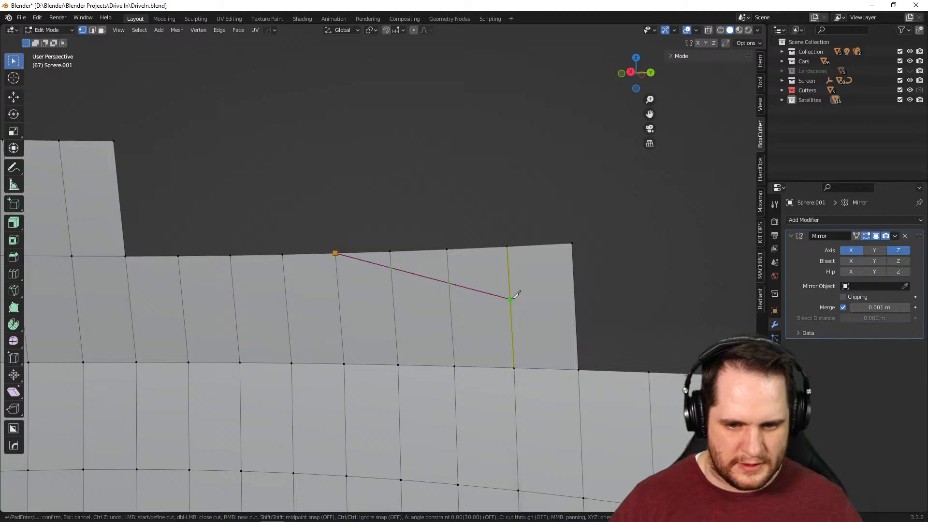
pyautogui.click(511, 299)
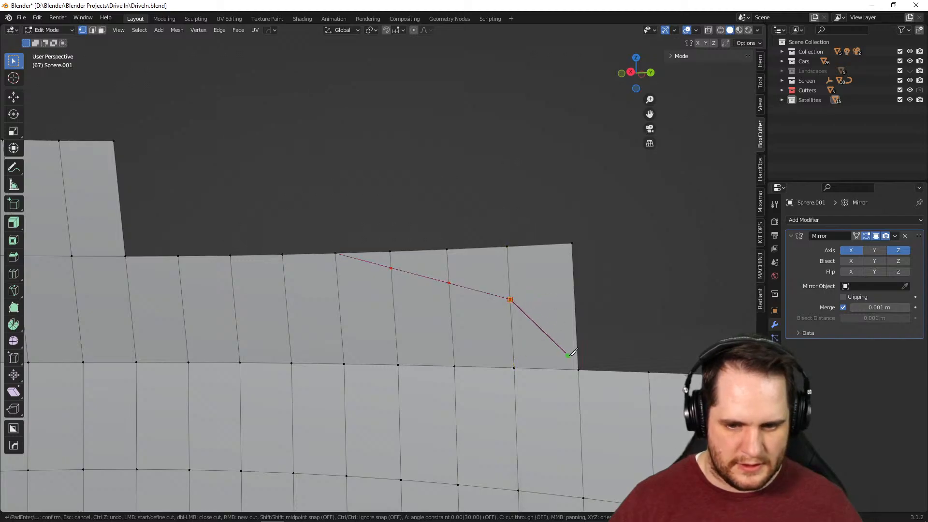
pyautogui.click(578, 369)
pyautogui.press('Return')
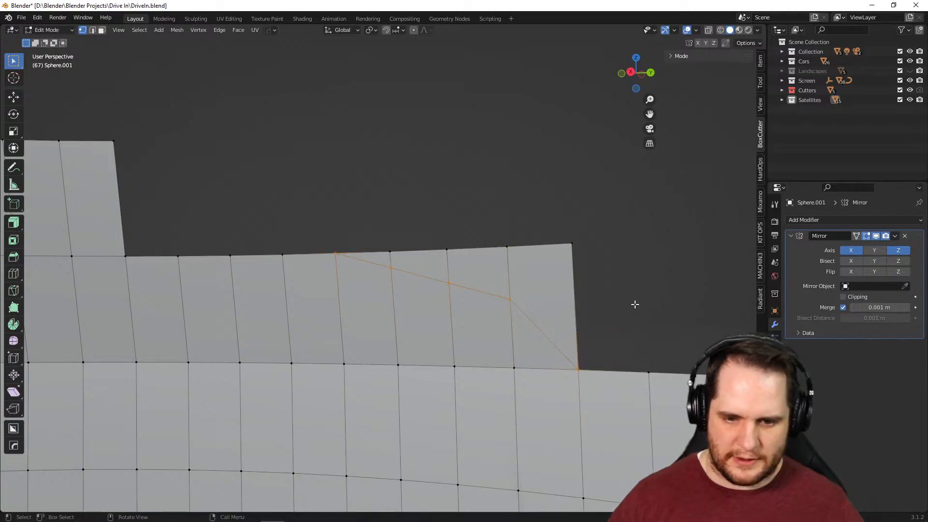
# Delete the four faces above the new cut so the end of the second row slopes down
pyautogui.press('3')
pyautogui.keyDown('shift'); pyautogui.click(555, 290); pyautogui.keyUp('shift')
pyautogui.keyDown('shift'); pyautogui.click(486, 272); pyautogui.keyUp('shift')
pyautogui.keyDown('shift'); pyautogui.click(418, 265); pyautogui.keyUp('shift')
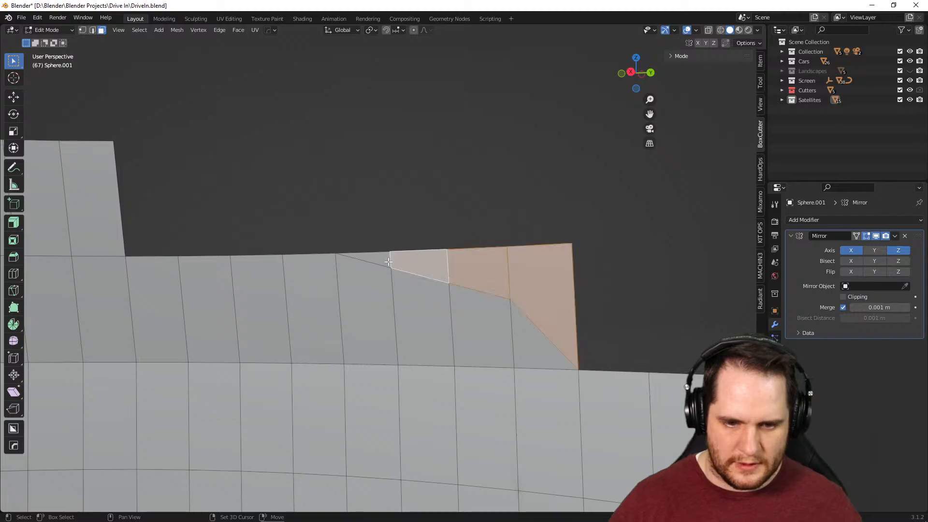
pyautogui.keyDown('shift'); pyautogui.click(365, 258); pyautogui.keyUp('shift')
pyautogui.press('x')
pyautogui.click(441, 276)
# Examine the trimmed outline and the remaining step of the curved panel from several angles and distances
pyautogui.moveTo(593, 249); pyautogui.dragTo(450, 337, button='middle')
pyautogui.scroll(3, 449, 337)
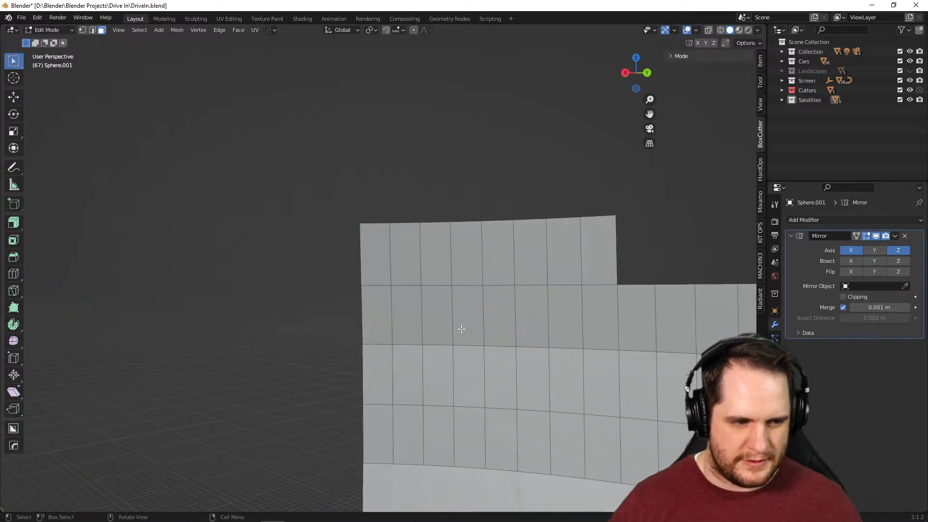
pyautogui.moveTo(321, 234); pyautogui.dragTo(429, 334, button='middle')
pyautogui.scroll(4, 406, 331)
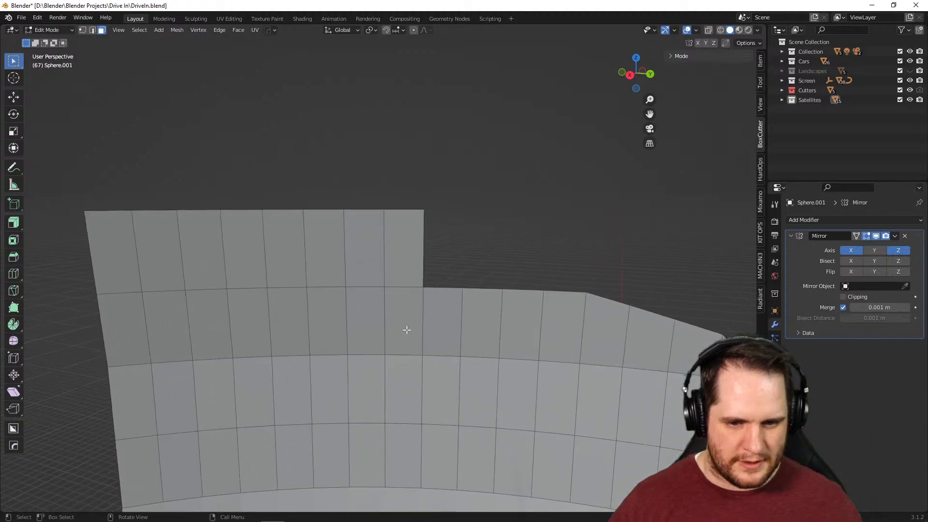
pyautogui.scroll(2, 407, 330)
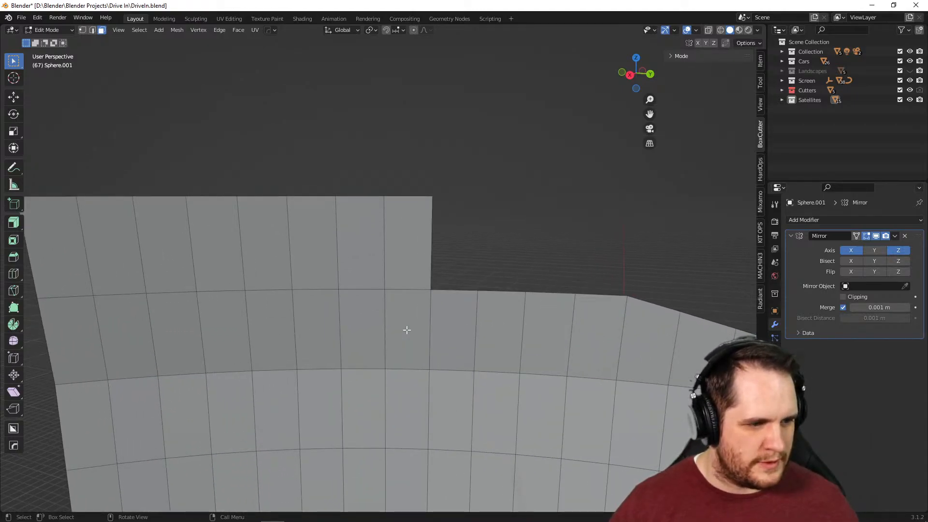
pyautogui.scroll(-1, 407, 330)
pyautogui.scroll(1, 407, 330)
pyautogui.moveTo(493, 252)
pyautogui.mouseDown(button='middle')
pyautogui.moveTo(433, 261)
pyautogui.moveTo(497, 257)
pyautogui.mouseUp(button='middle')
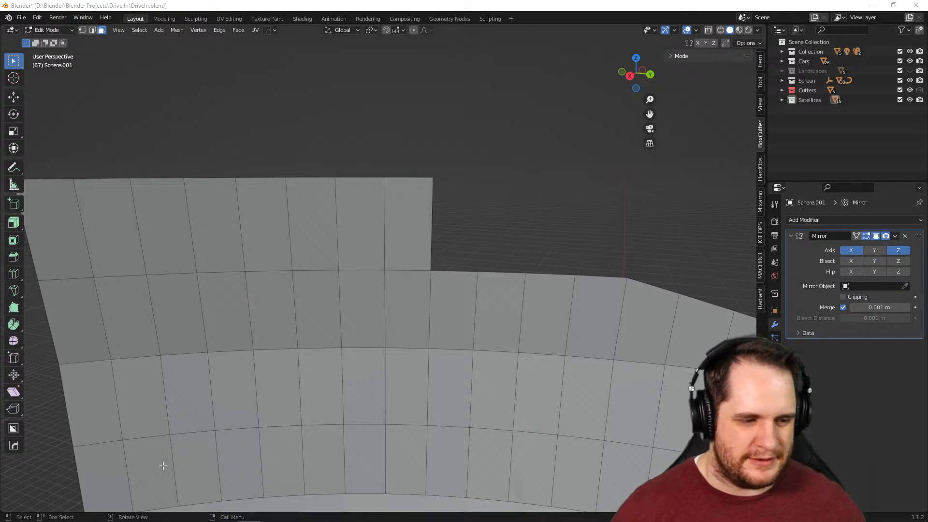
pyautogui.scroll(-6, 321, 346)
pyautogui.moveTo(321, 357); pyautogui.dragTo(408, 366, button='middle')
pyautogui.scroll(2, 378, 372)
pyautogui.scroll(-2, 405, 344)
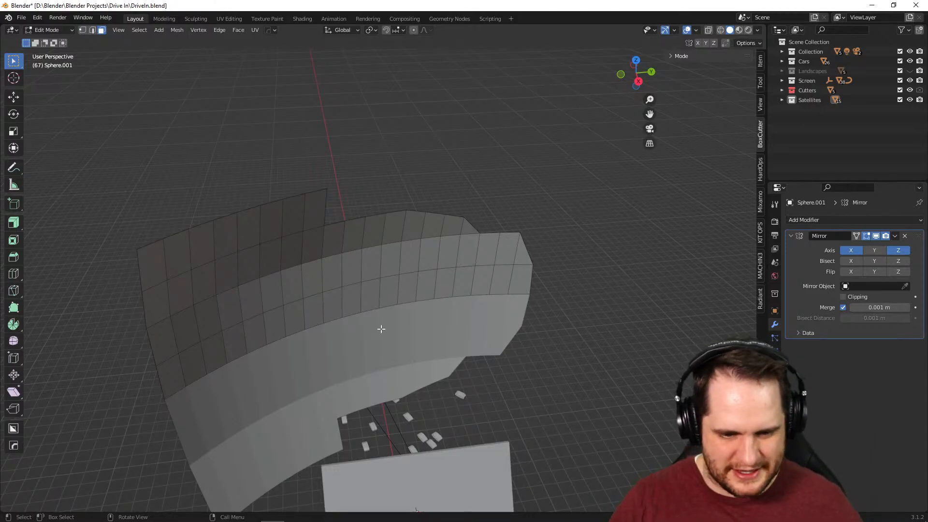
pyautogui.moveTo(464, 303); pyautogui.dragTo(425, 365, button='middle')
pyautogui.moveTo(385, 342); pyautogui.dragTo(412, 274, button='middle')
pyautogui.scroll(4, 433, 261)
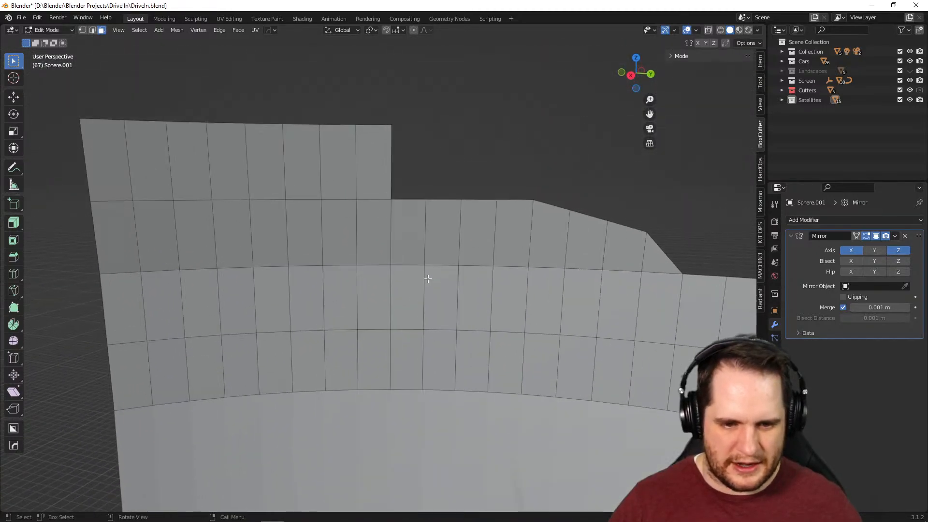
pyautogui.scroll(1, 428, 279)
pyautogui.keyDown('shift'); pyautogui.moveTo(386, 250); pyautogui.dragTo(432, 294, button='middle'); pyautogui.keyUp('shift')
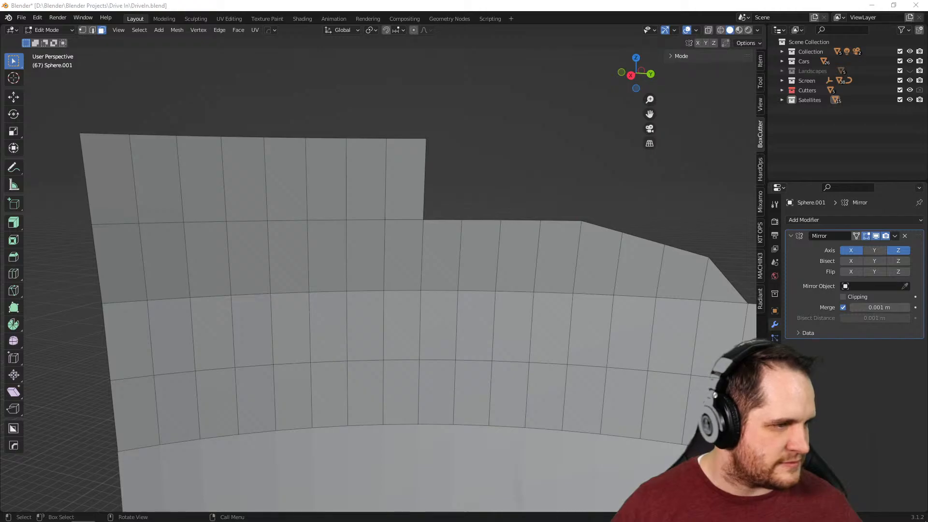
# Switch to the browser, reload the YouTube Studio video analytics and highlight the total view count before returning to Blender
pyautogui.moveTo(0, 72); pyautogui.dragTo(717, 29)
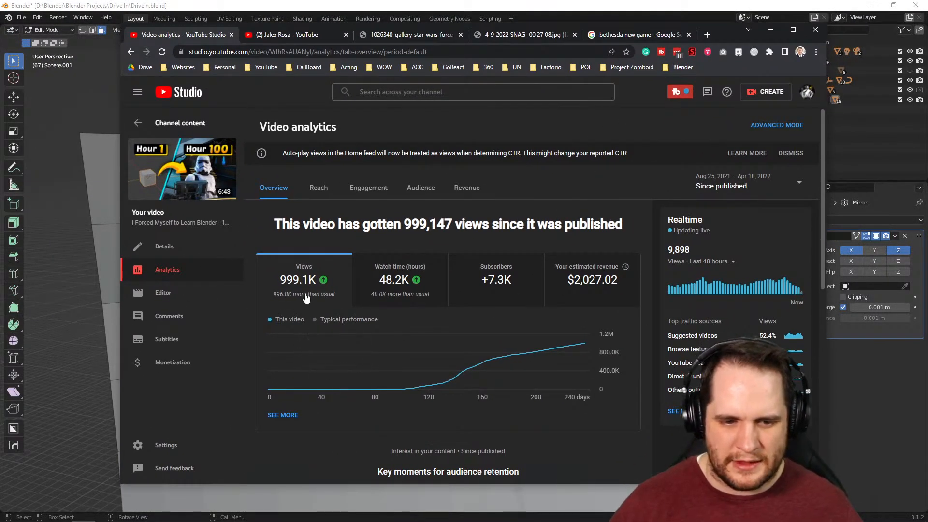
pyautogui.moveTo(284, 282)
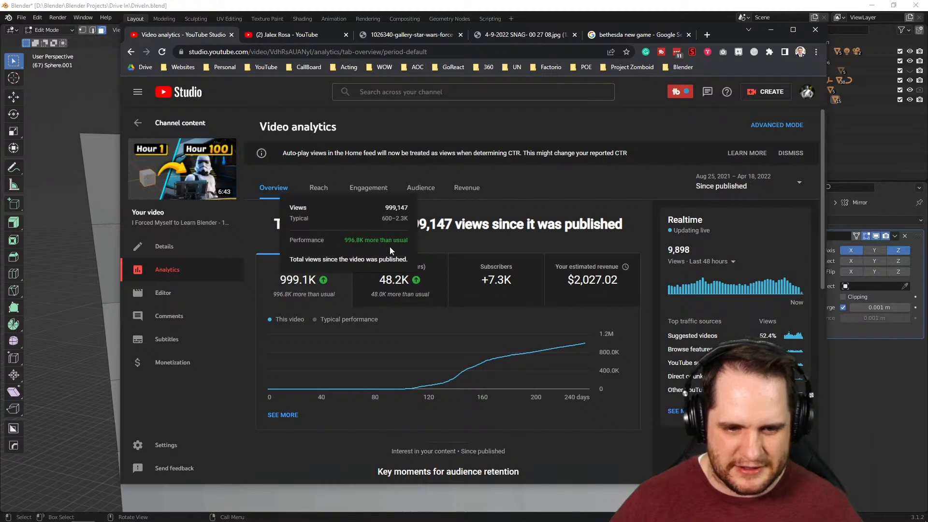
pyautogui.click(162, 54)
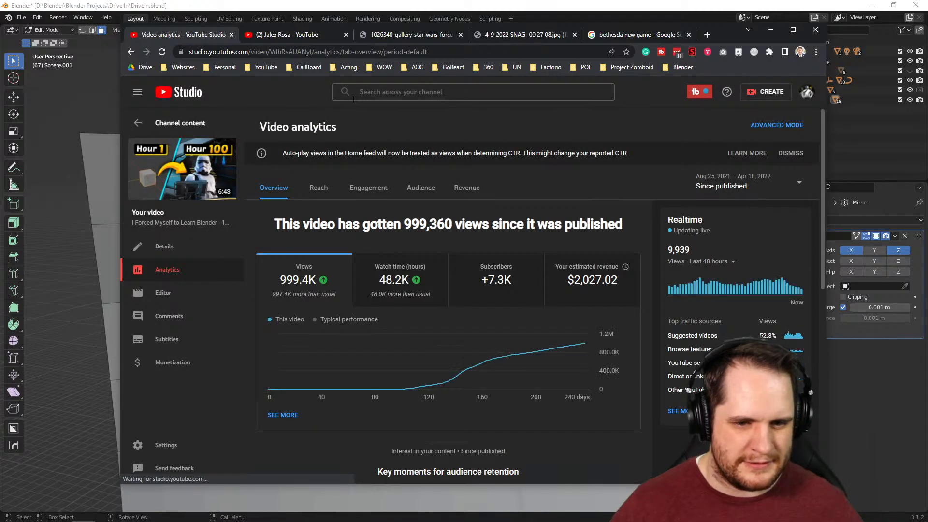
pyautogui.moveTo(407, 224); pyautogui.dragTo(451, 228)
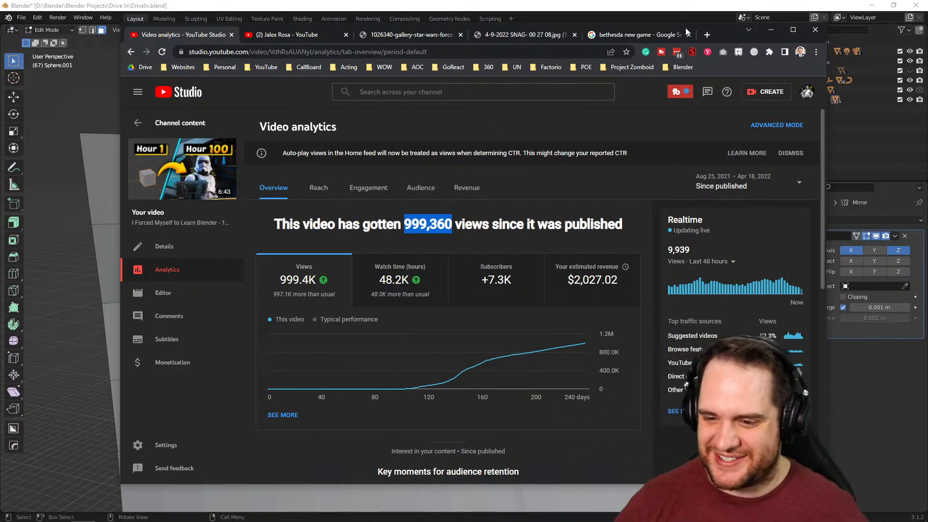
pyautogui.click(771, 29)
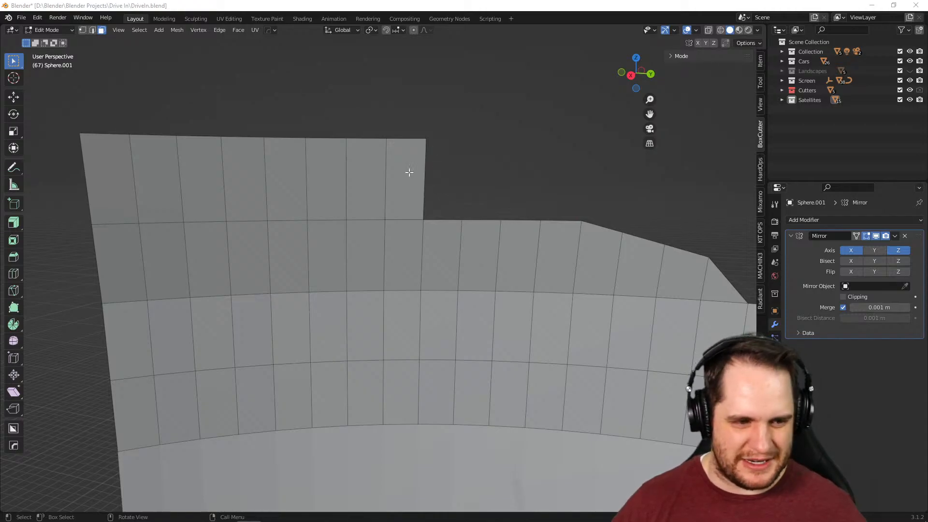
pyautogui.moveTo(198, 521)
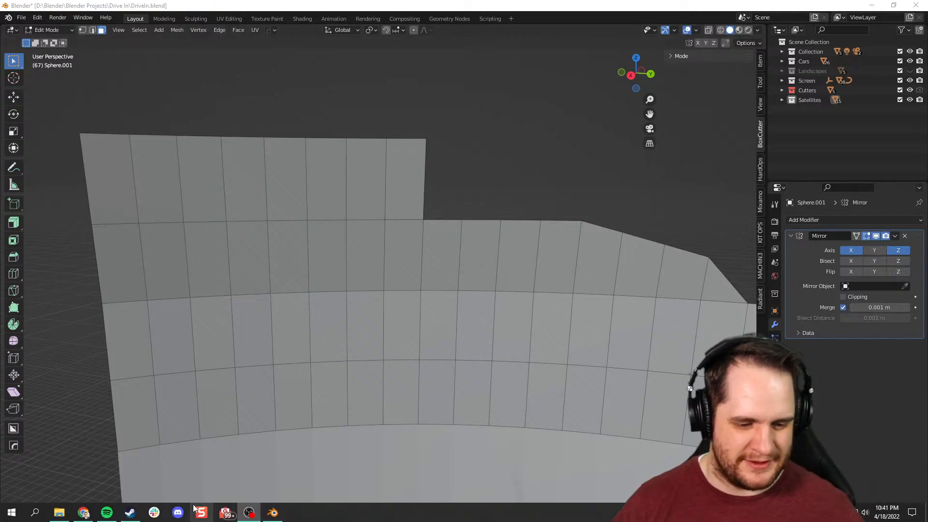
# Try extending the panel's topmost edge row by about 2.44 m in X, 1.81 m in Y and 9.43 m in Z
pyautogui.moveTo(386, 104); pyautogui.dragTo(332, 112, button='middle')
pyautogui.moveTo(507, 164); pyautogui.dragTo(468, 245, button='middle')
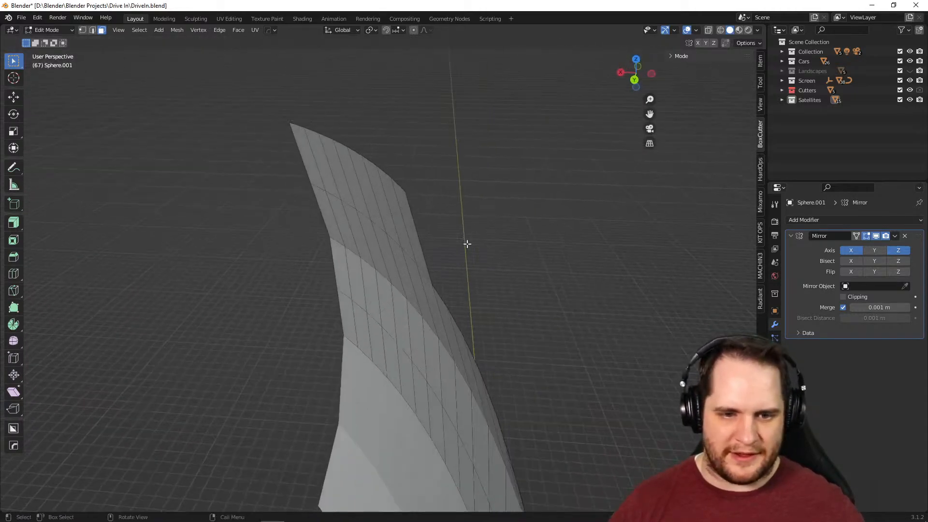
pyautogui.press('2')
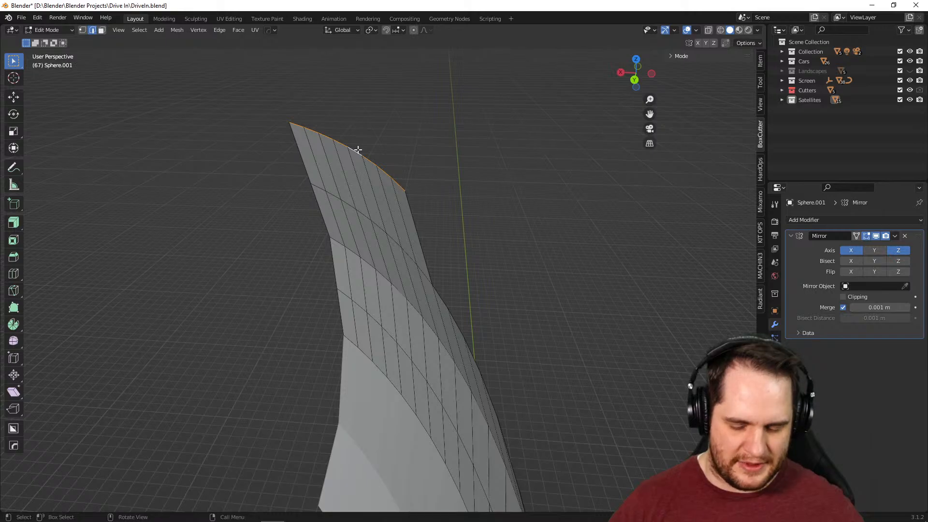
pyautogui.press('KP_Decimal')
pyautogui.moveTo(458, 374); pyautogui.dragTo(416, 368, button='middle')
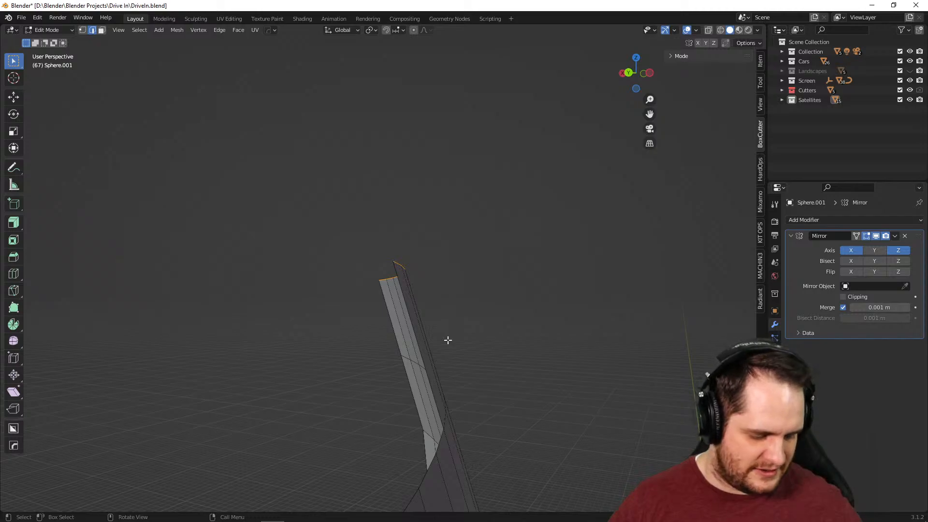
pyautogui.press('g')
pyautogui.press('z')
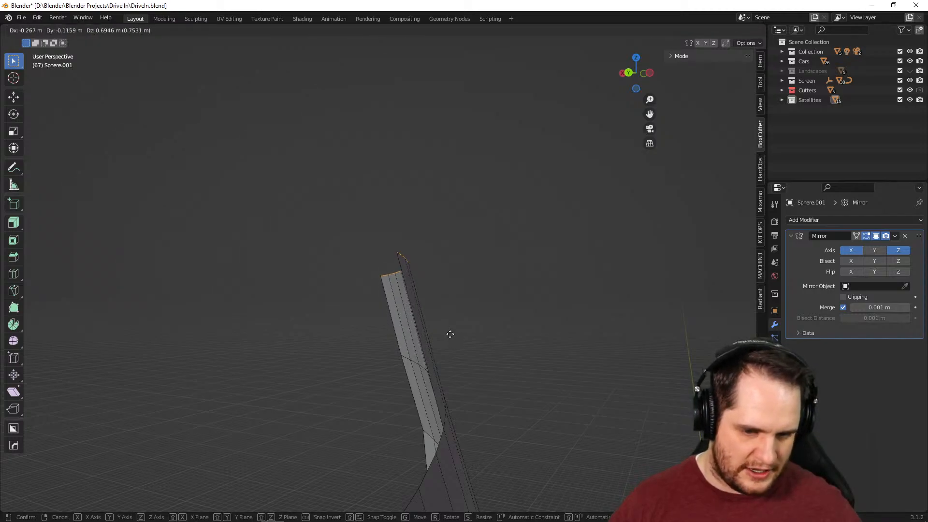
pyautogui.press('z')
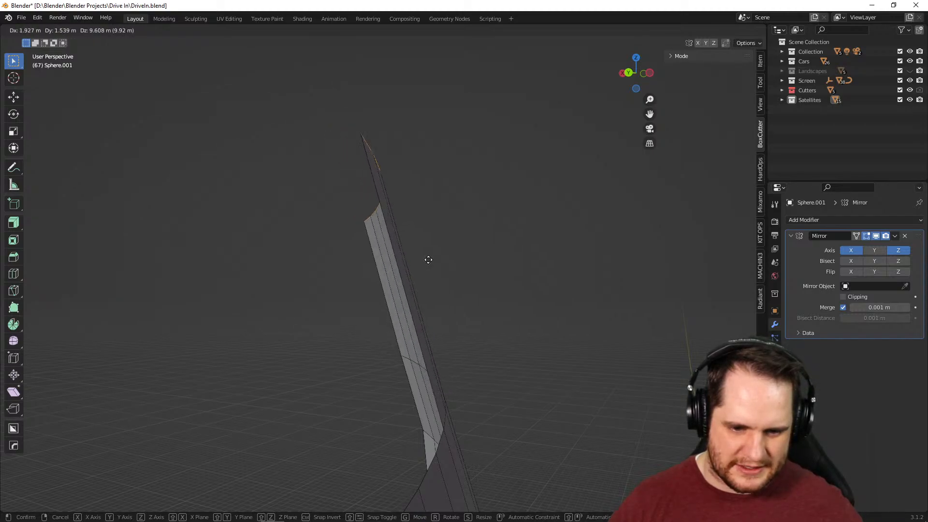
pyautogui.click(422, 261)
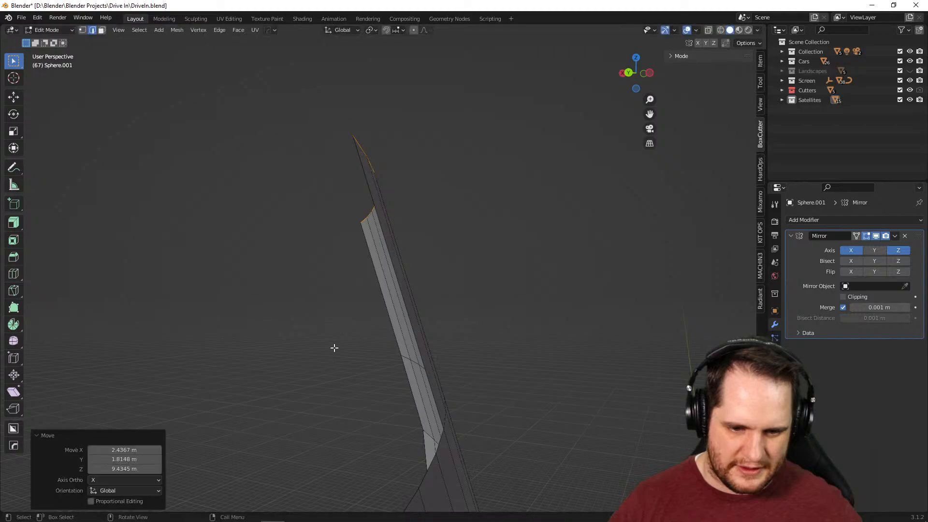
# Check the extended top row from the front and undo the last move of its edges
pyautogui.scroll(-5, 353, 341)
pyautogui.moveTo(346, 376); pyautogui.dragTo(441, 353, button='middle')
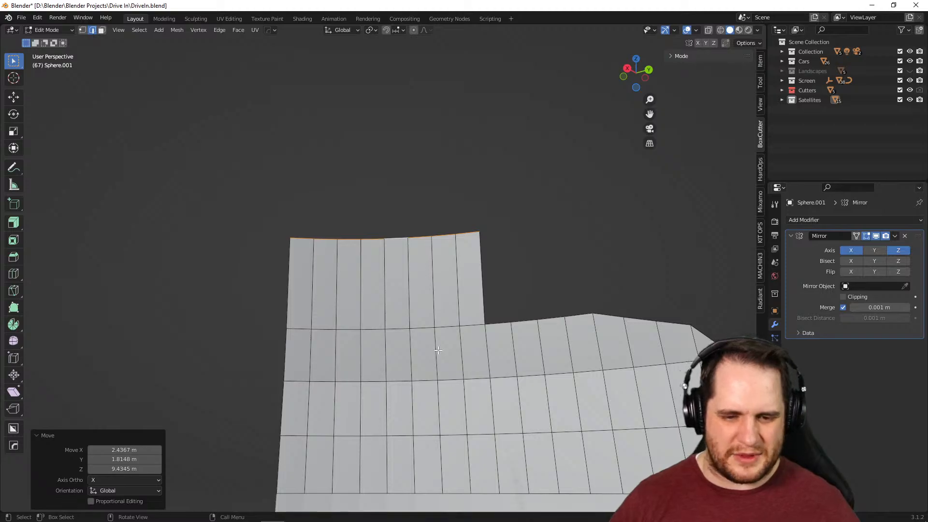
pyautogui.moveTo(512, 367); pyautogui.dragTo(412, 404, button='middle')
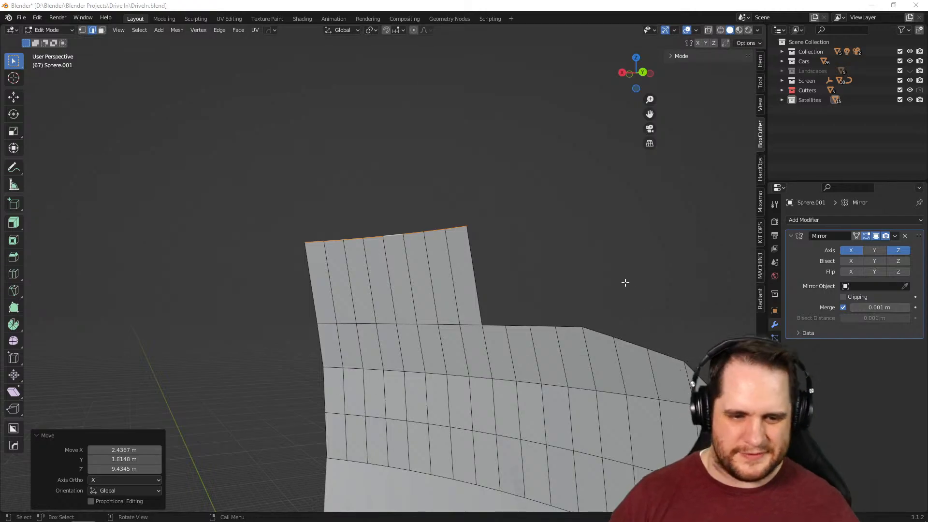
pyautogui.hotkey('ctrl', 'z')
pyautogui.hotkey('ctrl', 'z')
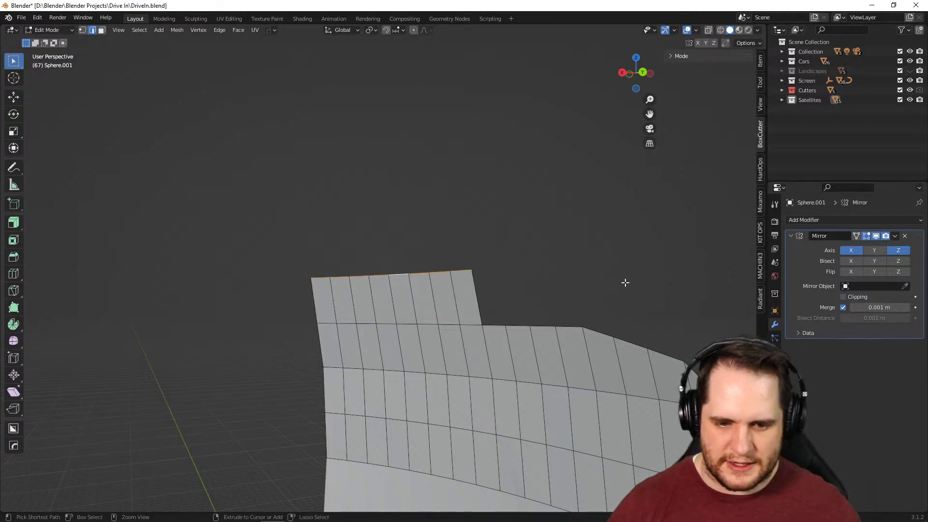
# Knife-cut the top row diagonally from its outer upper corner to just above the inner corner of the step
pyautogui.moveTo(586, 289); pyautogui.dragTo(477, 310, button='middle')
pyautogui.scroll(3, 476, 310)
pyautogui.keyDown('shift'); pyautogui.moveTo(440, 234); pyautogui.dragTo(473, 364, button='middle'); pyautogui.keyUp('shift')
pyautogui.scroll(2, 472, 364)
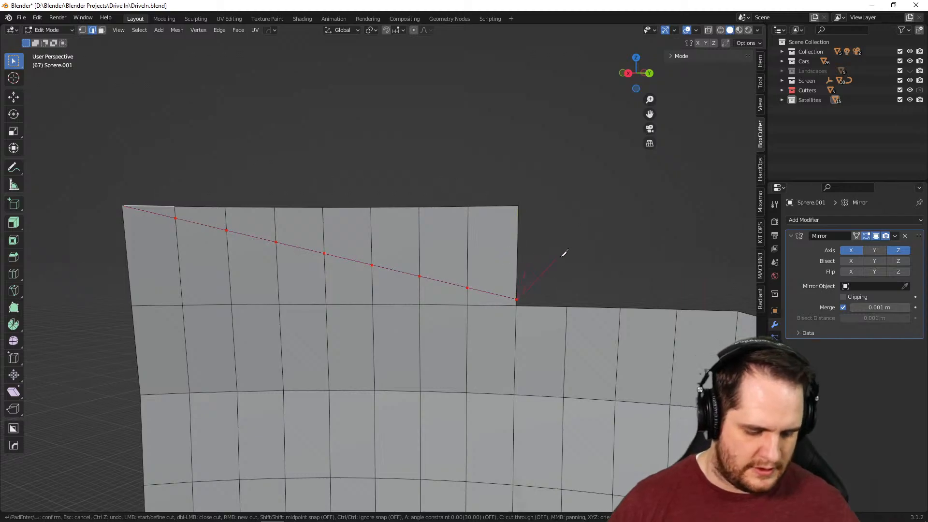
pyautogui.press('Return')
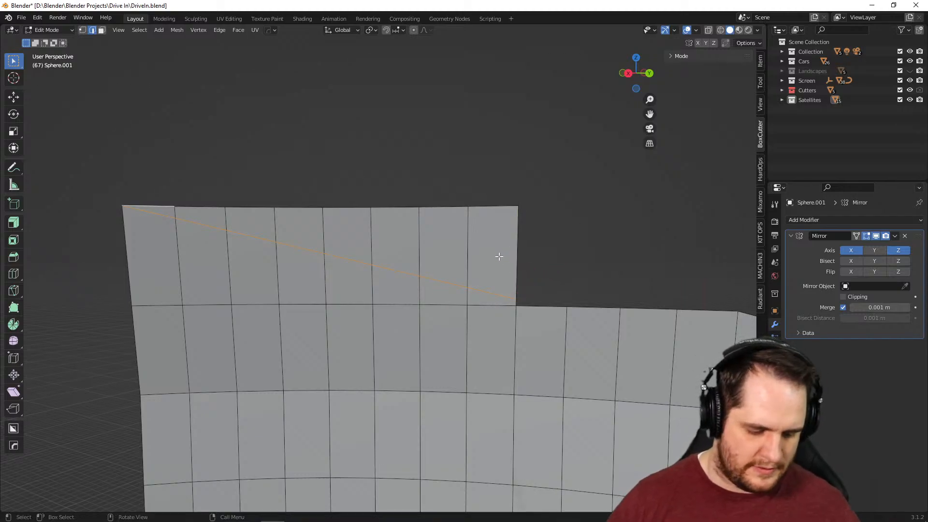
# Delete all faces above the diagonal cut in the top row and return to Object Mode
pyautogui.press('3')
pyautogui.click(479, 252)
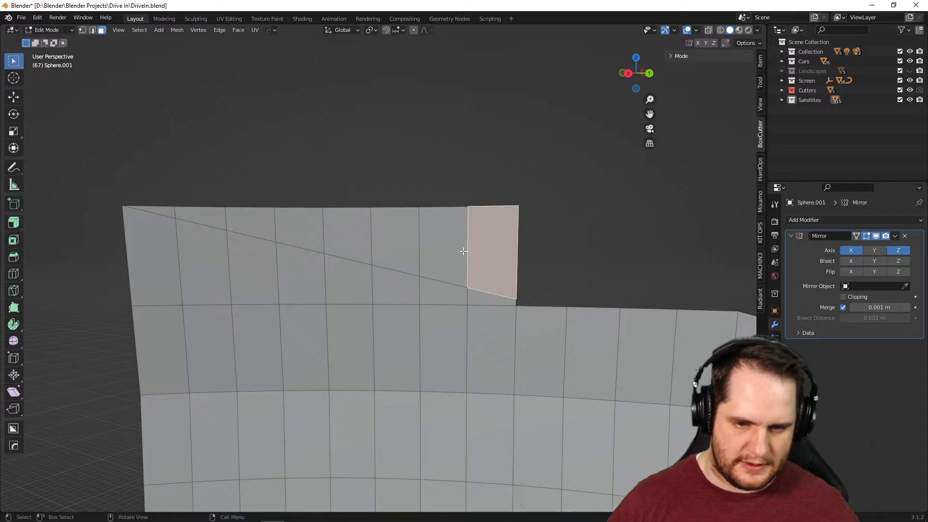
pyautogui.moveTo(444, 247); pyautogui.dragTo(173, 213)
pyautogui.press('x')
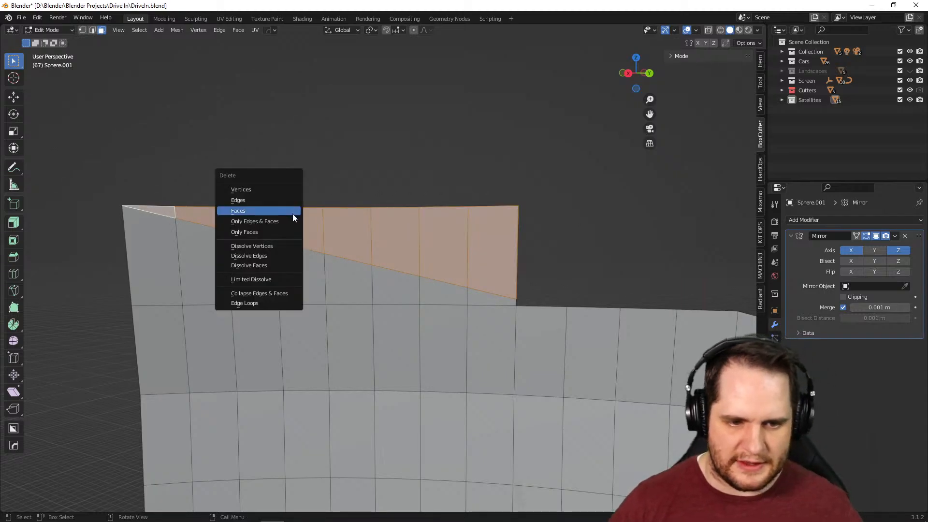
pyautogui.click(292, 214)
pyautogui.moveTo(485, 282); pyautogui.dragTo(634, 249, button='middle')
pyautogui.press('Tab')
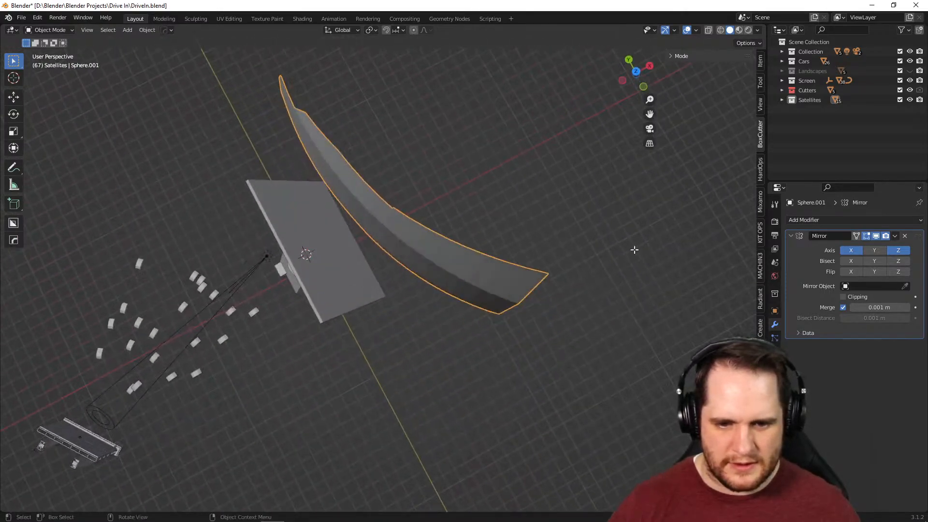
# Check the panel's full mesh and turn off the Mirror modifier's X axis, leaving only Z mirrored
pyautogui.press('Tab')
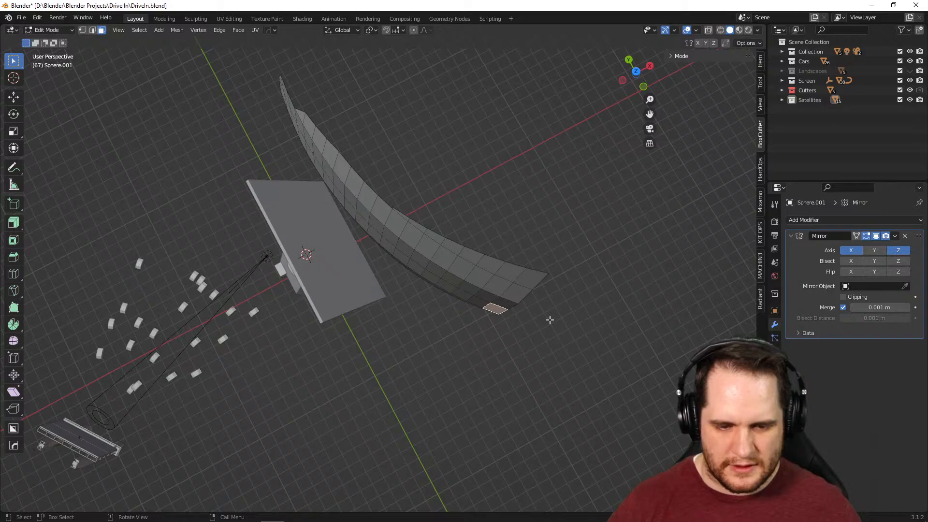
pyautogui.press('a')
pyautogui.moveTo(553, 320); pyautogui.dragTo(570, 261, button='middle')
pyautogui.press('KP_Decimal')
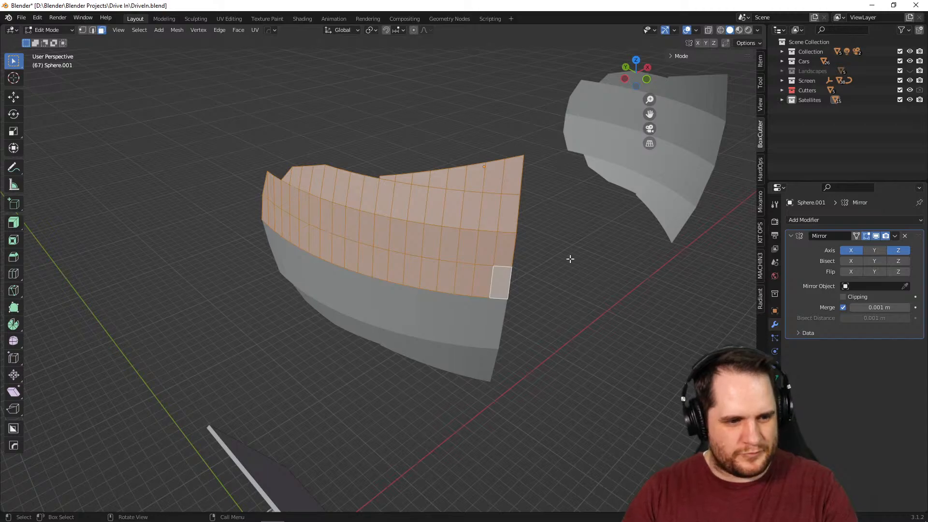
pyautogui.press('Tab')
pyautogui.moveTo(566, 291); pyautogui.dragTo(584, 223, button='middle')
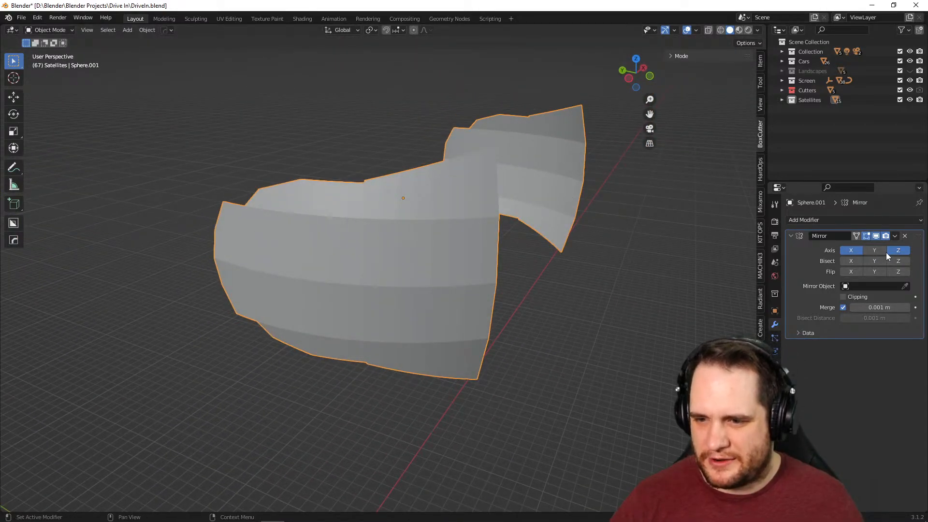
pyautogui.click(850, 251)
pyautogui.moveTo(627, 284); pyautogui.dragTo(579, 370, button='middle')
# Undo the trial rotations on the panel and set its Z rotation to -34°
pyautogui.click(775, 311)
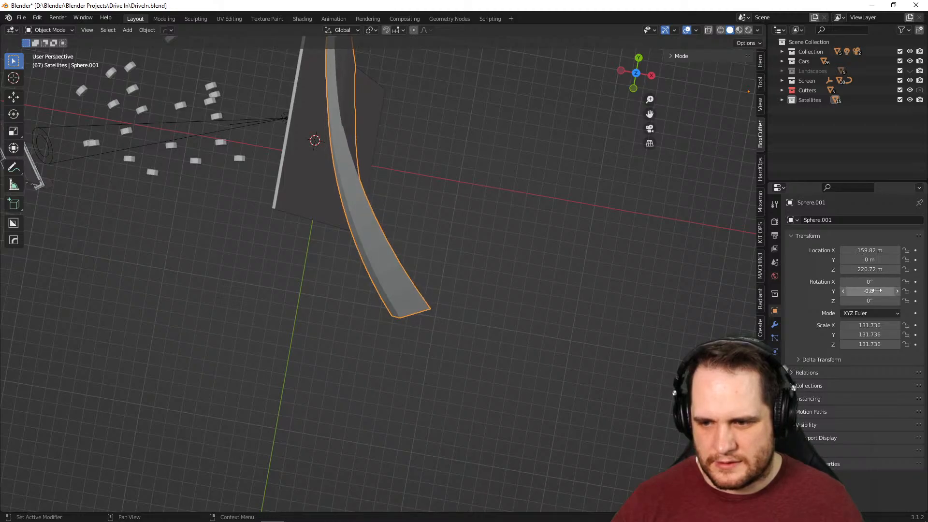
pyautogui.hotkey('ctrl', 'z')
pyautogui.moveTo(870, 281); pyautogui.dragTo(760, 301)
pyautogui.hotkey('ctrl', 'z')
pyautogui.moveTo(638, 338); pyautogui.dragTo(520, 301, button='middle')
pyautogui.scroll(3, 487, 312)
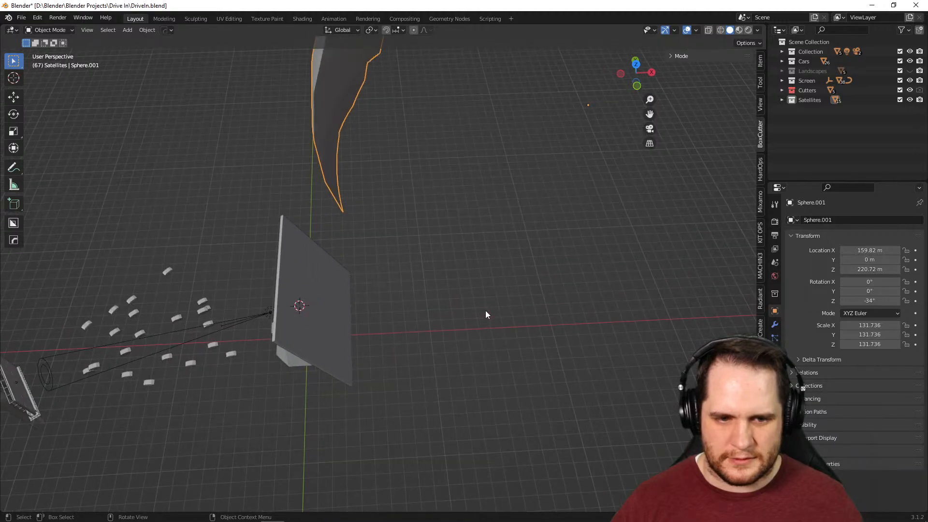
pyautogui.moveTo(518, 258); pyautogui.dragTo(499, 302, button='middle')
# Apply only the rotation of the satellite panel
pyautogui.hotkey('ctrl', 'a')
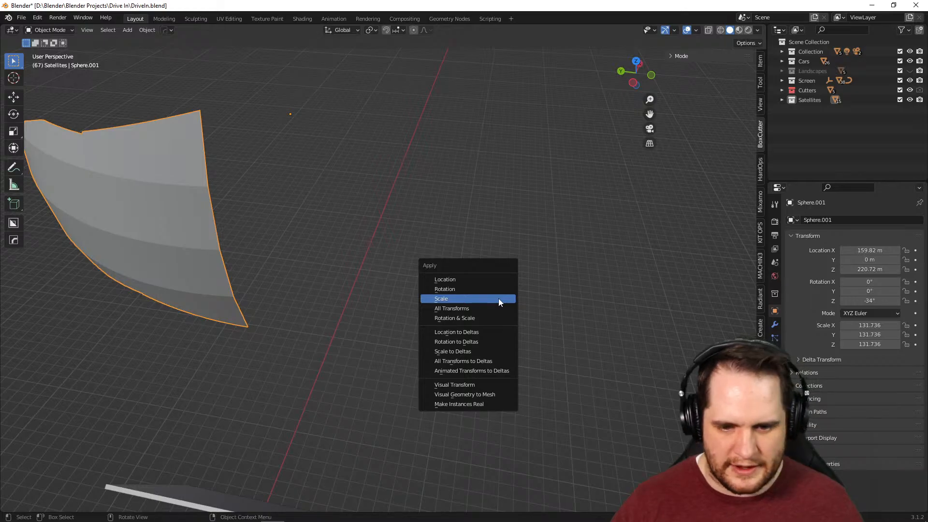
pyautogui.click(495, 286)
pyautogui.moveTo(526, 273); pyautogui.dragTo(518, 245, button='middle')
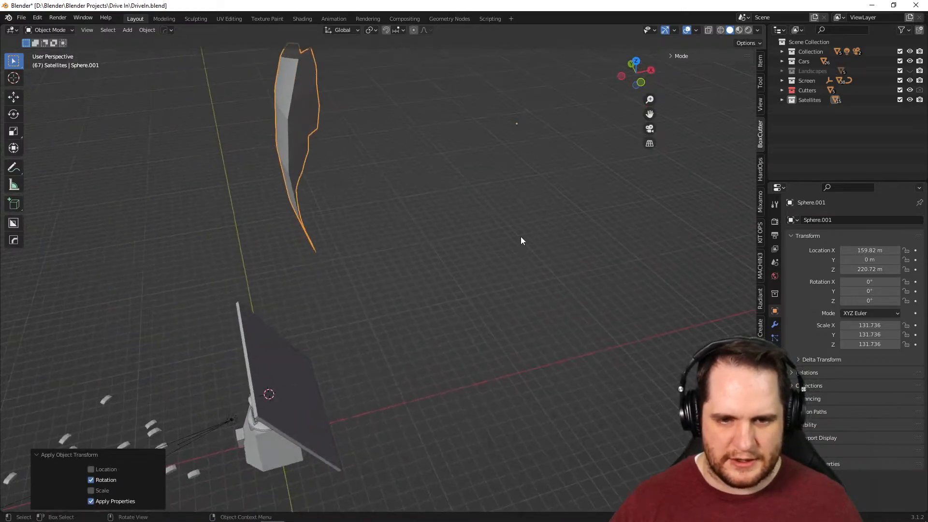
# Scale the panel along the global X axis by about 0.492 to flatten its curve
pyautogui.moveTo(417, 233); pyautogui.dragTo(419, 408, button='middle')
pyautogui.scroll(-1, 449, 225)
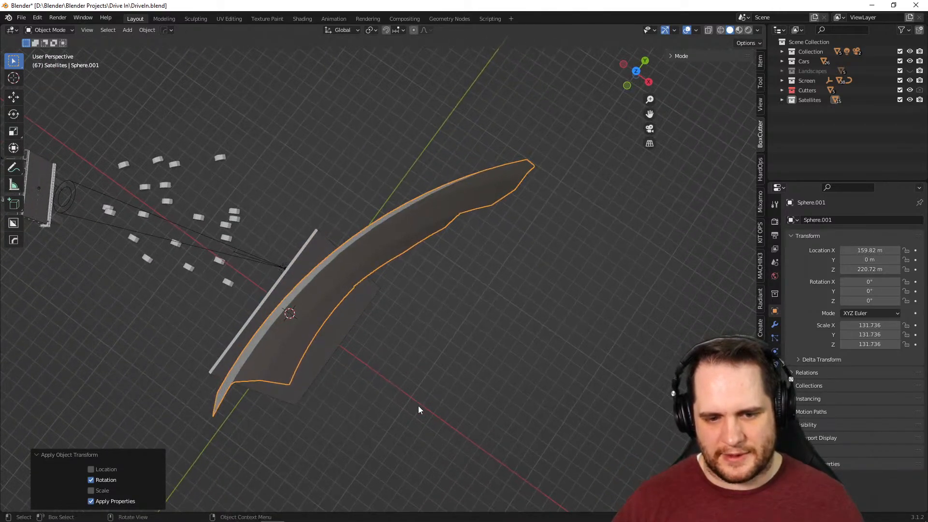
pyautogui.press('s')
pyautogui.press('x')
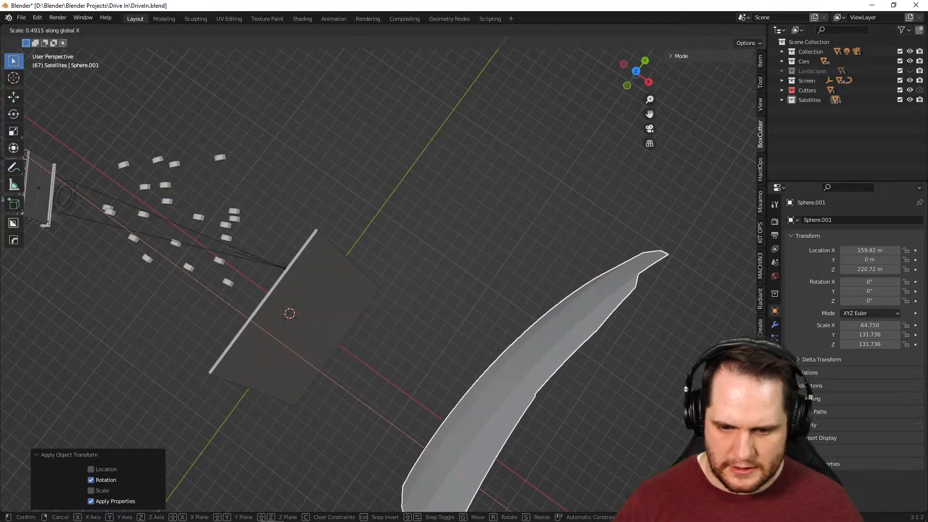
pyautogui.click(662, 449)
pyautogui.scroll(-2, 662, 448)
pyautogui.moveTo(662, 448); pyautogui.dragTo(602, 404, button='middle')
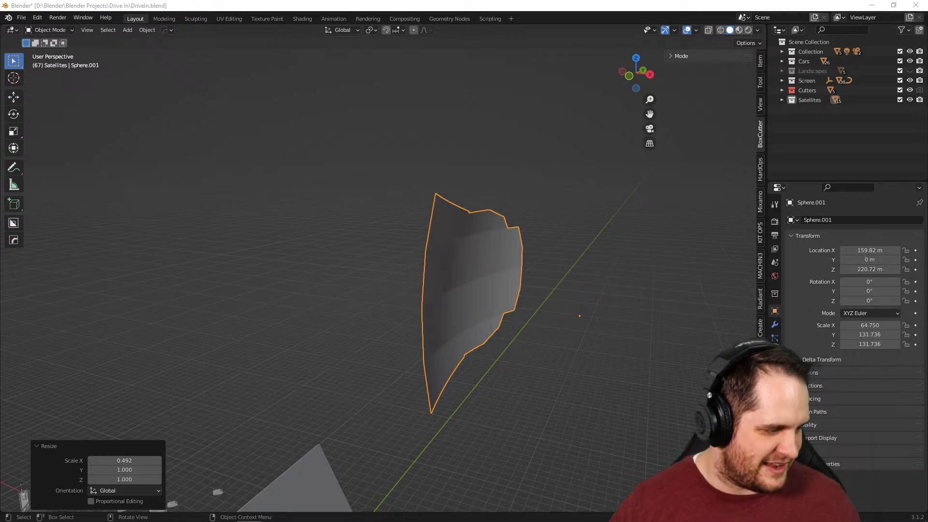
# Switch to the browser to examine the satellite dish reference painting, and close the window again
pyautogui.hotkey('alt', 'Tab')
pyautogui.moveTo(640, 39); pyautogui.dragTo(466, 58)
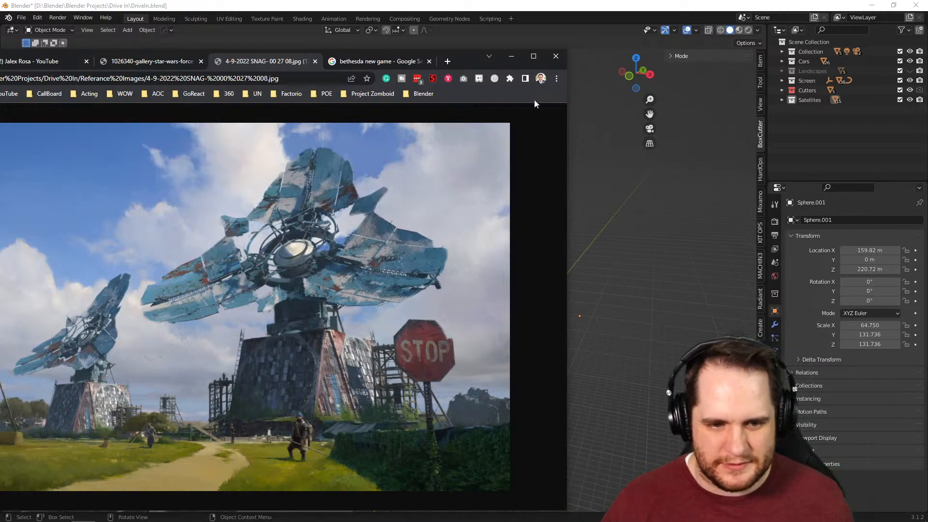
pyautogui.click(556, 57)
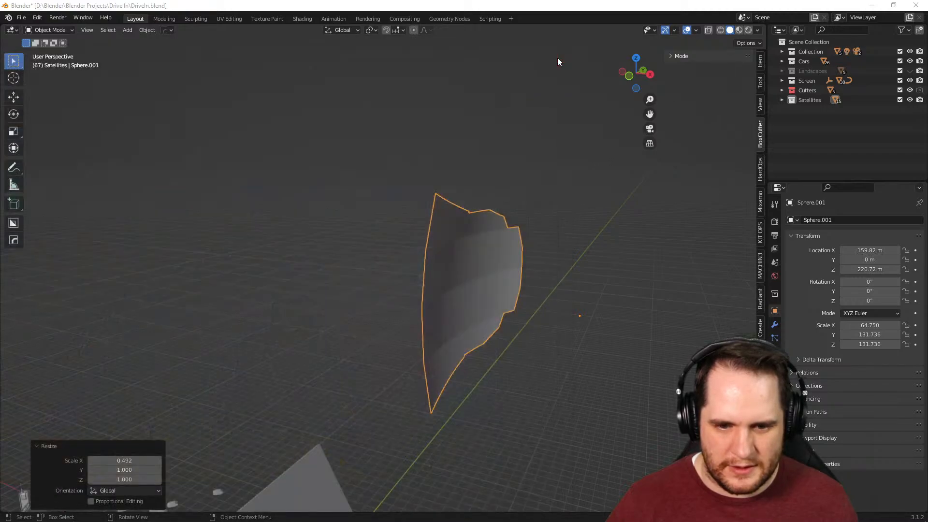
# Snap the 3D cursor to the mesh vertex midway along the panel's straight edge, on the mirror seam
pyautogui.moveTo(558, 272); pyautogui.dragTo(445, 280, button='middle')
pyautogui.press('Tab')
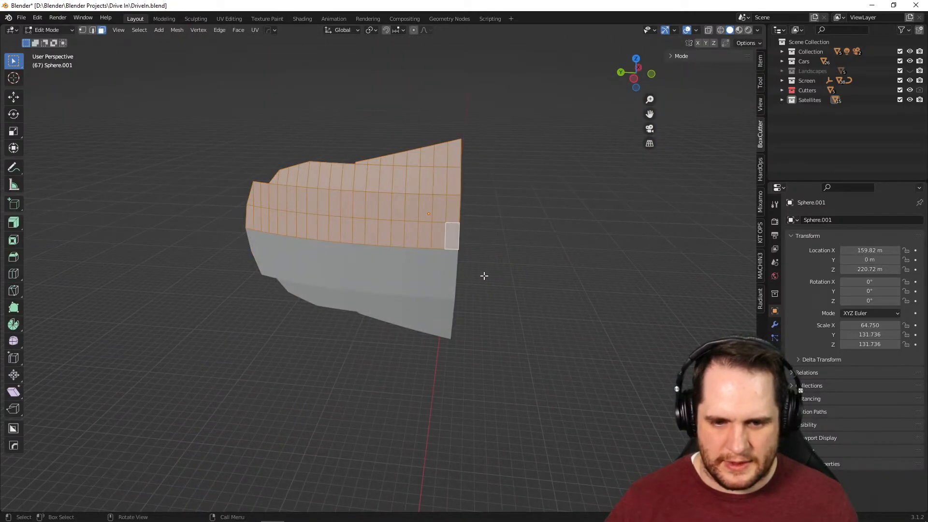
pyautogui.scroll(4, 485, 275)
pyautogui.press('1')
pyautogui.click(578, 270)
pyautogui.moveTo(577, 269); pyautogui.dragTo(535, 274, button='middle')
pyautogui.rightClick(533, 277)
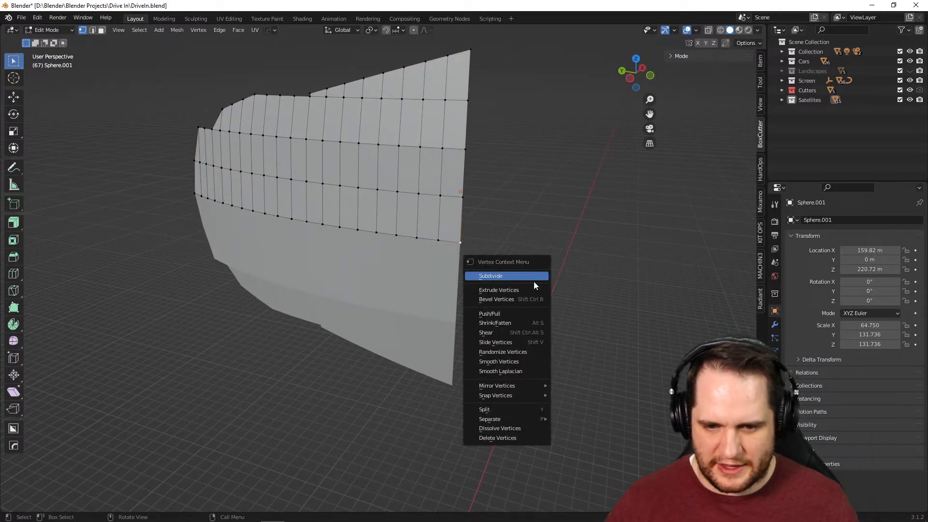
pyautogui.moveTo(538, 399)
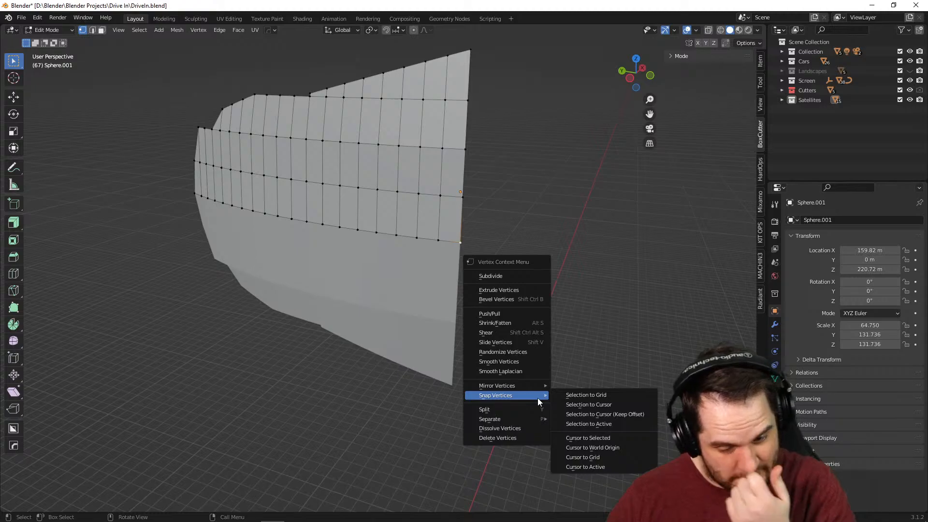
pyautogui.click(585, 438)
pyautogui.rightClick(431, 261)
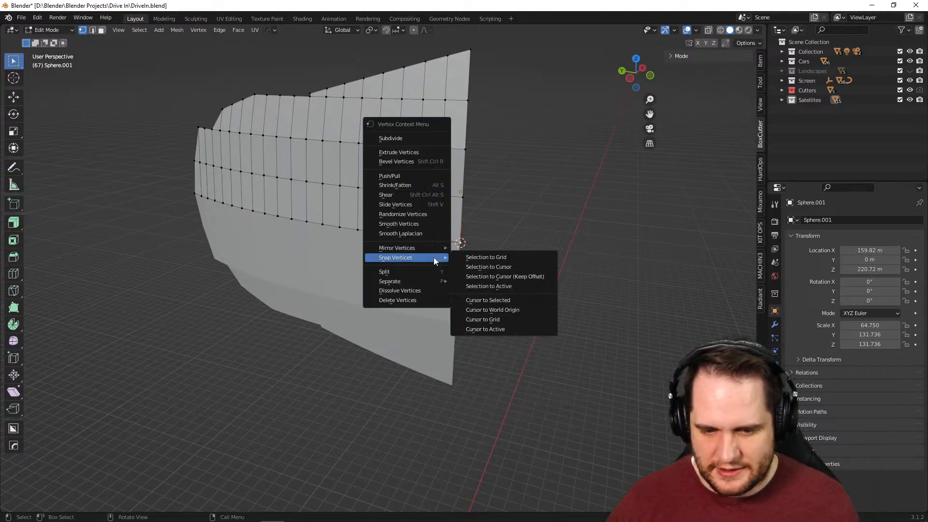
pyautogui.rightClick(594, 276)
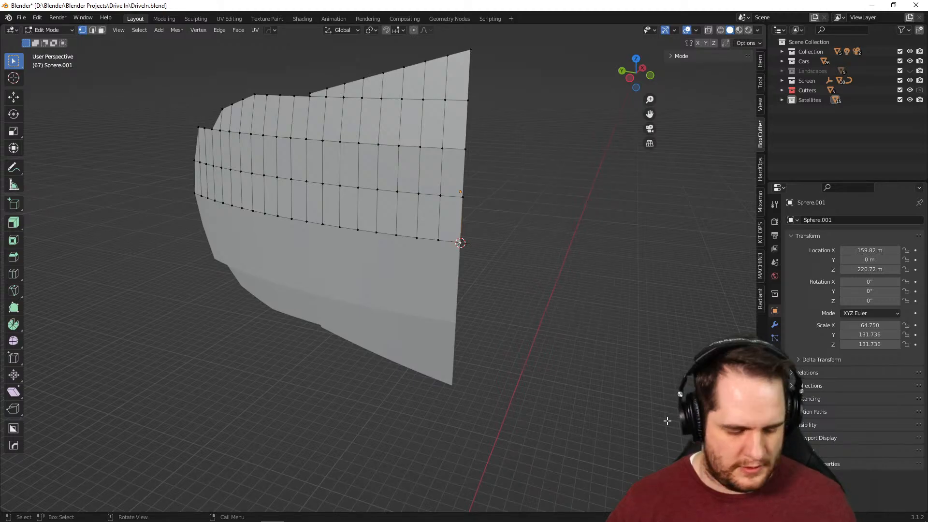
# Set the panel's origin to the 3D cursor in Object Mode
pyautogui.press('Tab')
pyautogui.rightClick(599, 305)
pyautogui.moveTo(599, 305)
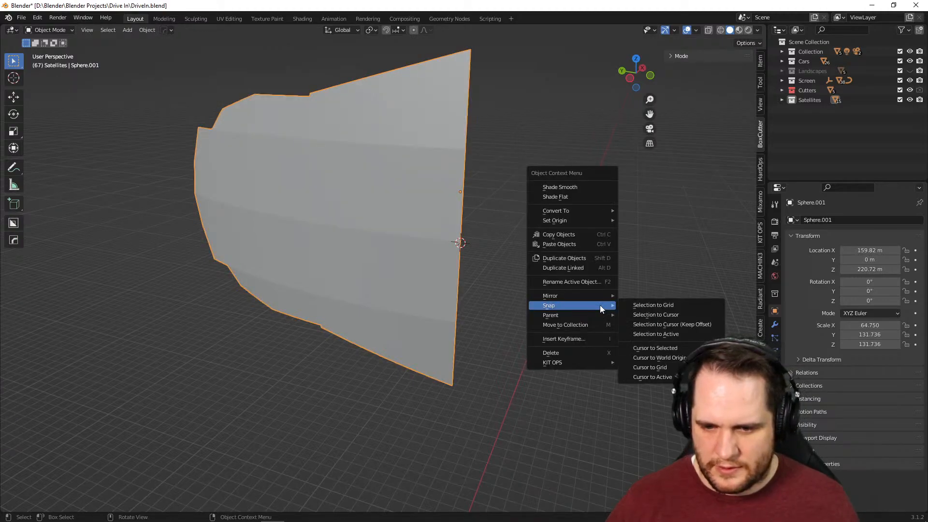
pyautogui.moveTo(603, 220)
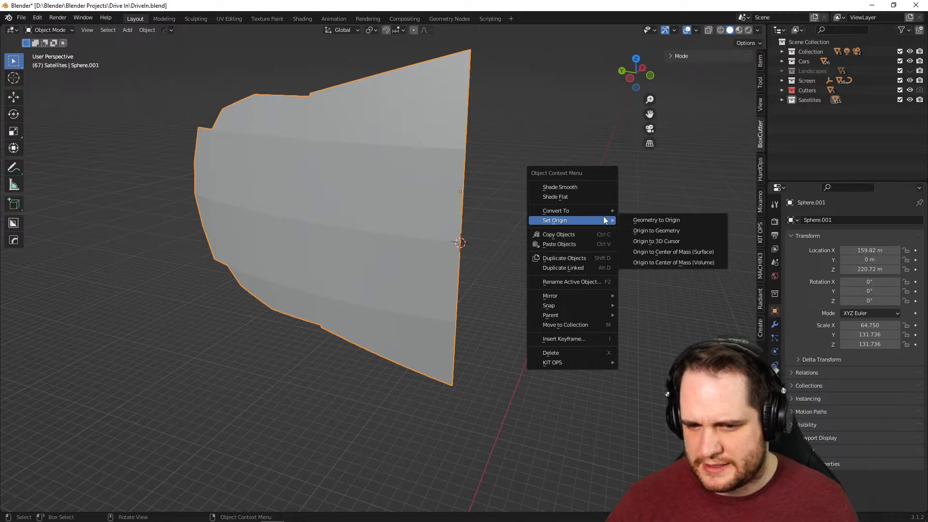
pyautogui.click(663, 240)
# Start a HardOps Radial Array on the panel with 6 segments around the Z axis
pyautogui.moveTo(653, 287); pyautogui.dragTo(431, 247, button='middle')
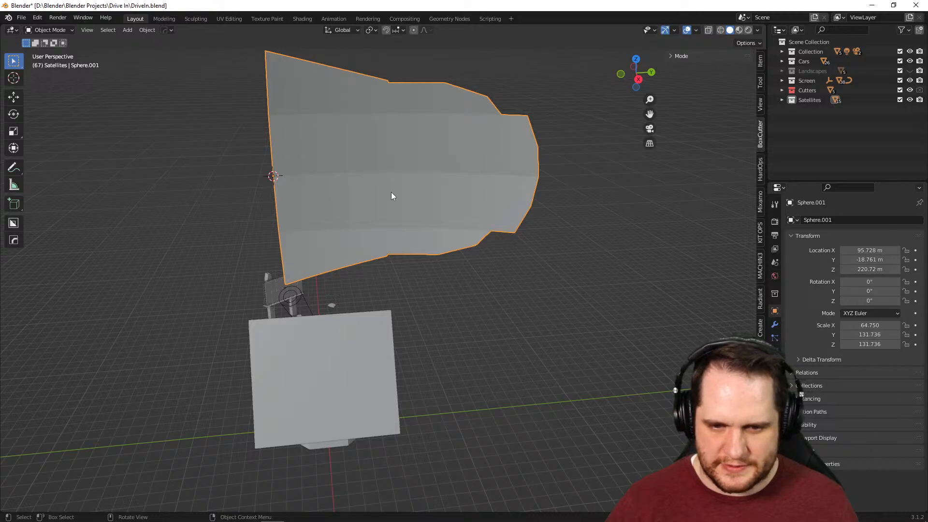
pyautogui.press('q')
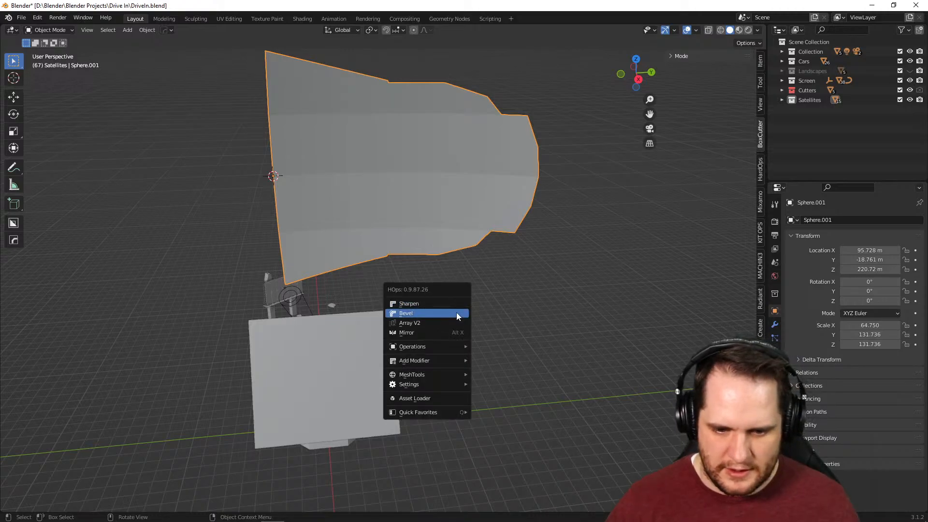
pyautogui.moveTo(463, 346)
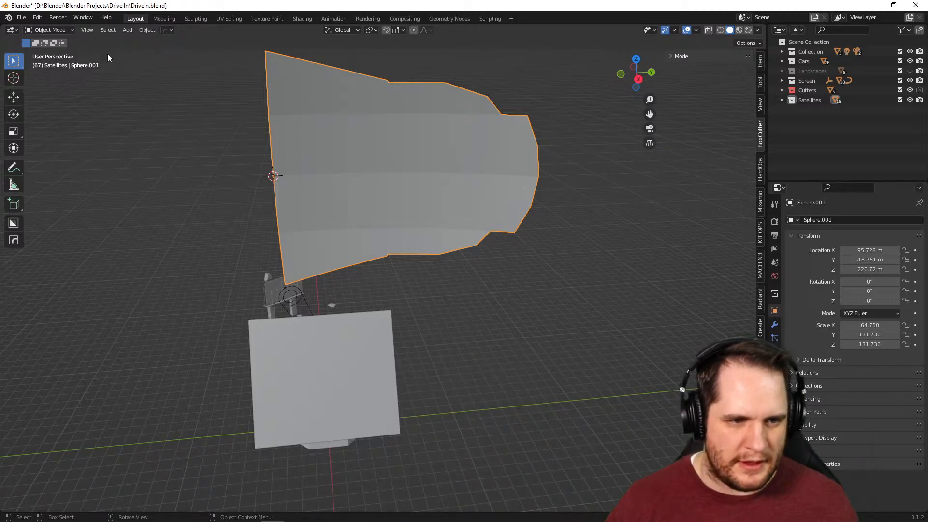
pyautogui.click(128, 30)
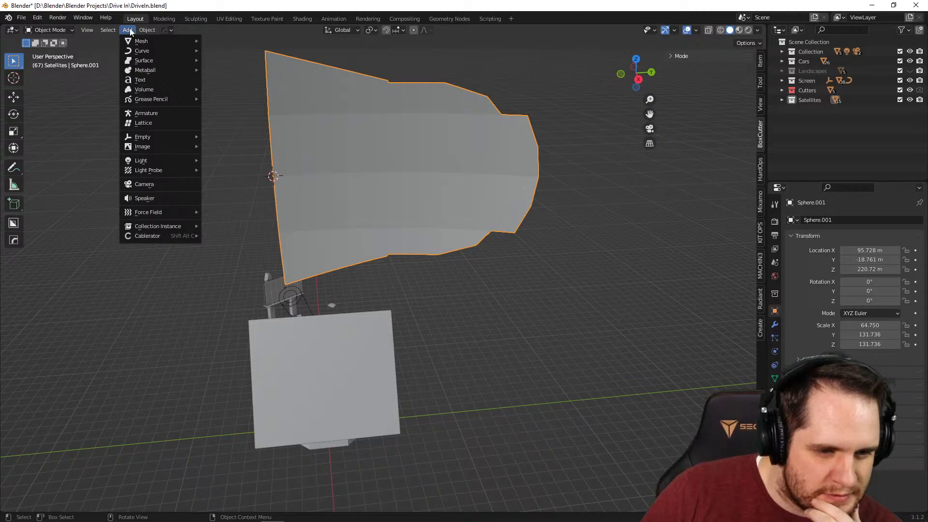
pyautogui.press('q')
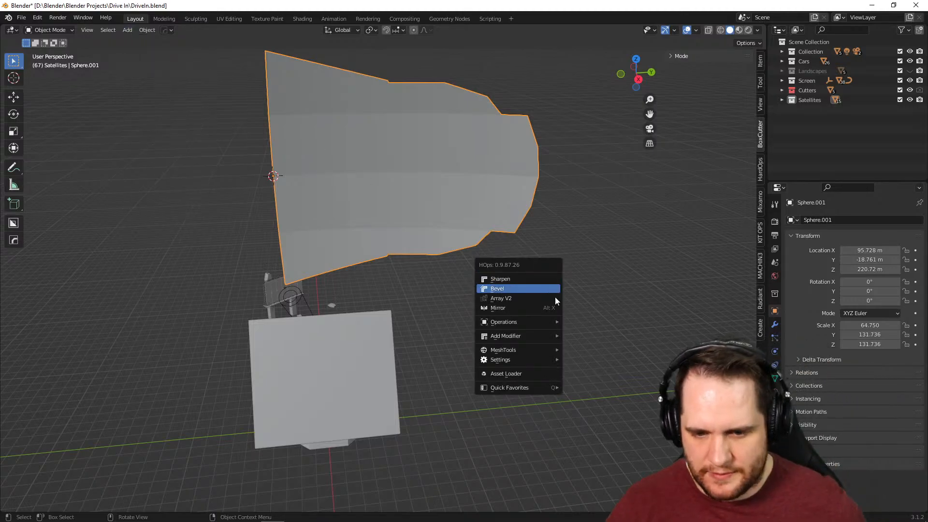
pyautogui.moveTo(555, 324)
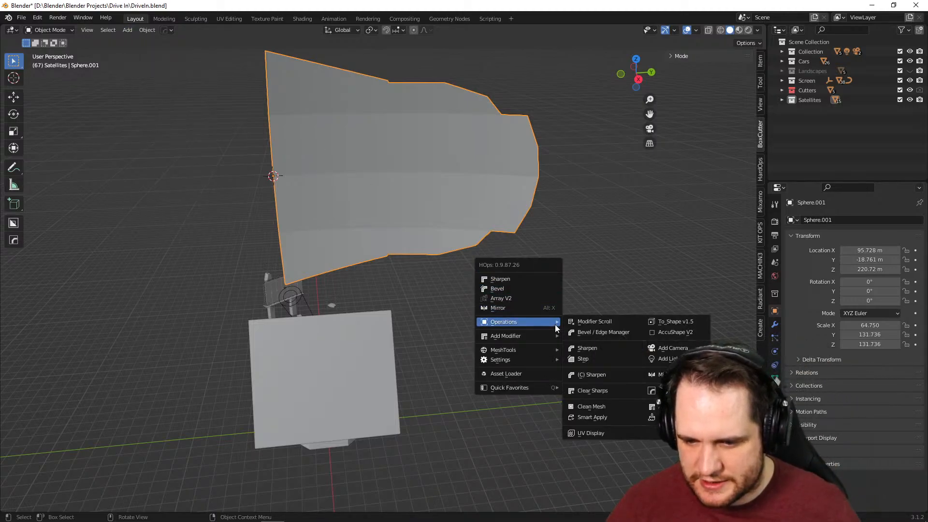
pyautogui.moveTo(538, 351)
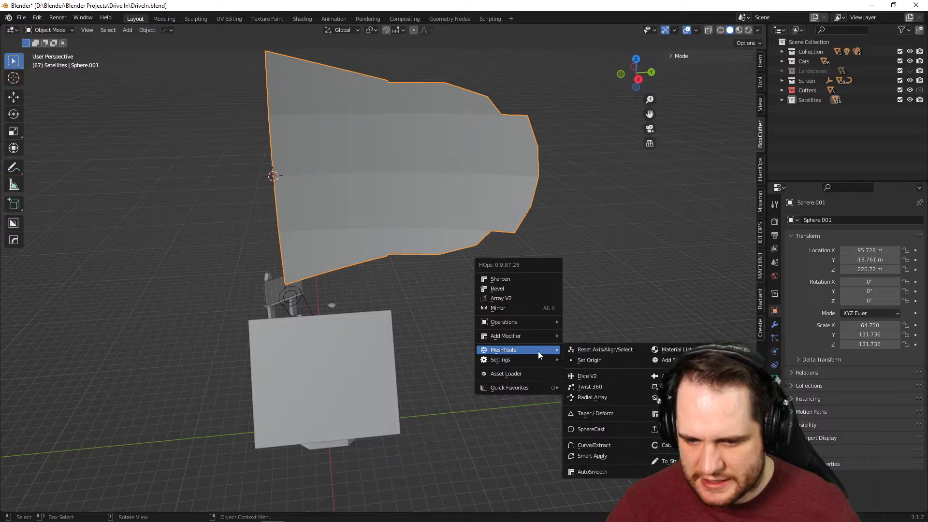
pyautogui.click(601, 400)
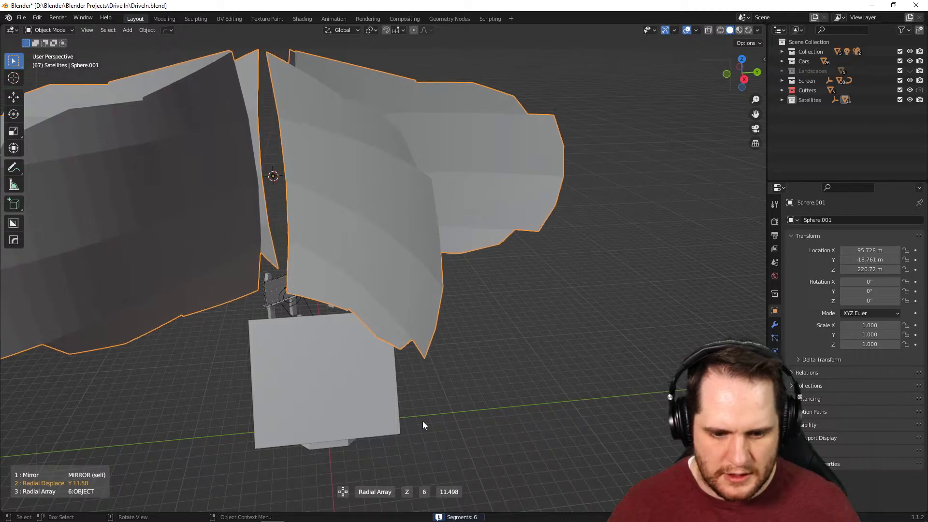
# Try the radial array's rotation about the X and Y axes and return it to Z
pyautogui.press('x')
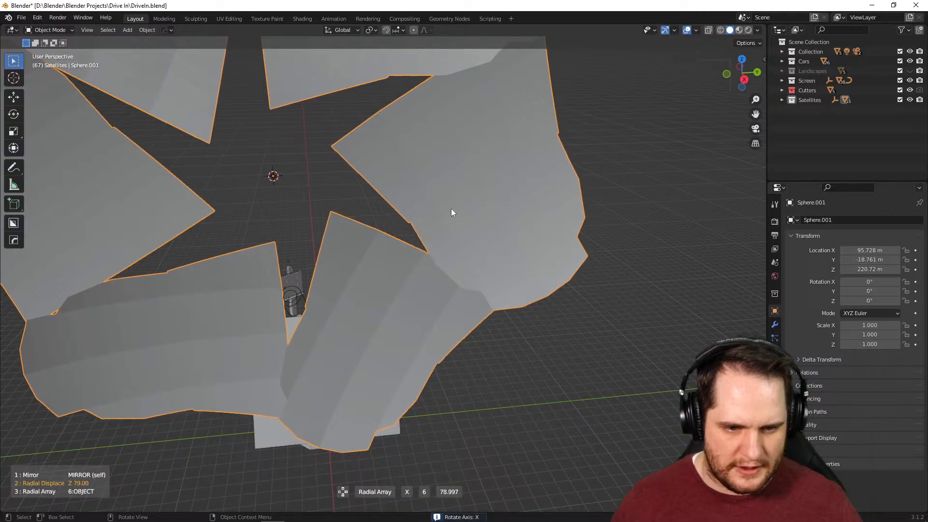
pyautogui.press('y')
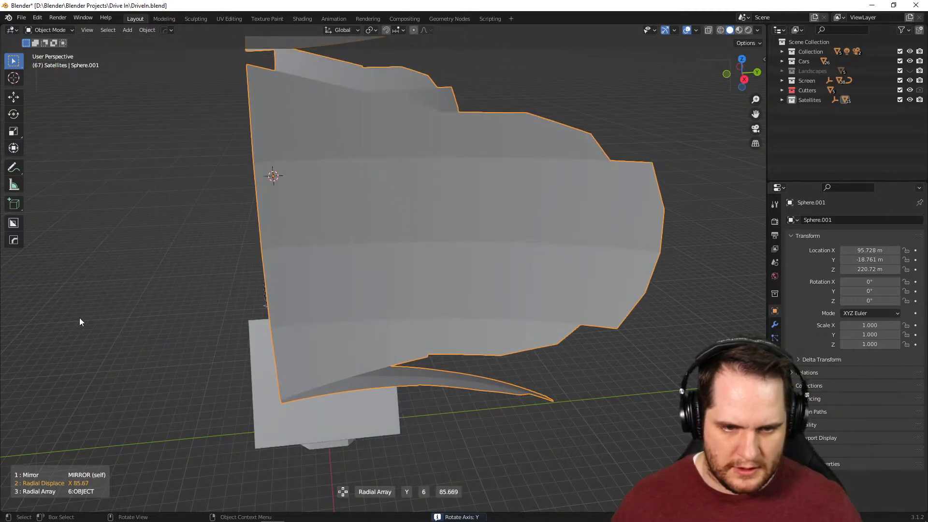
pyautogui.press('z')
pyautogui.press('x')
pyautogui.press('y')
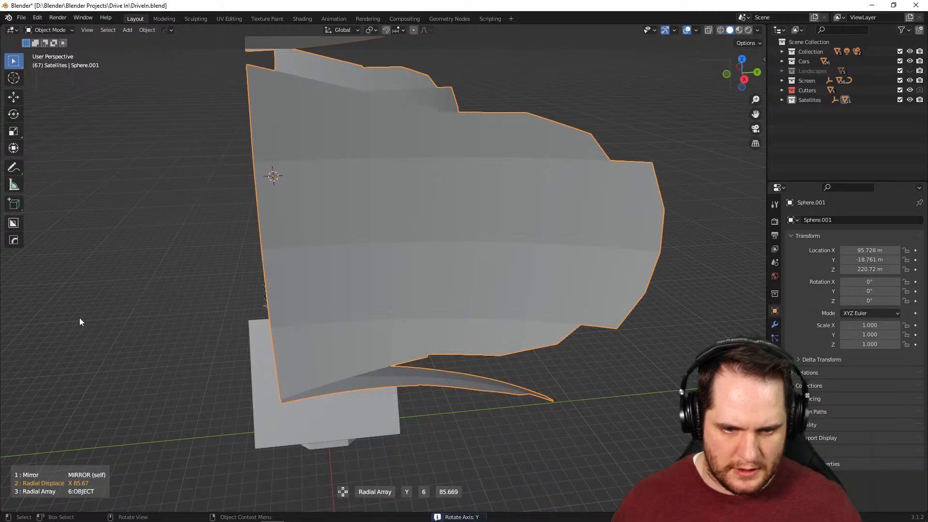
pyautogui.press('z')
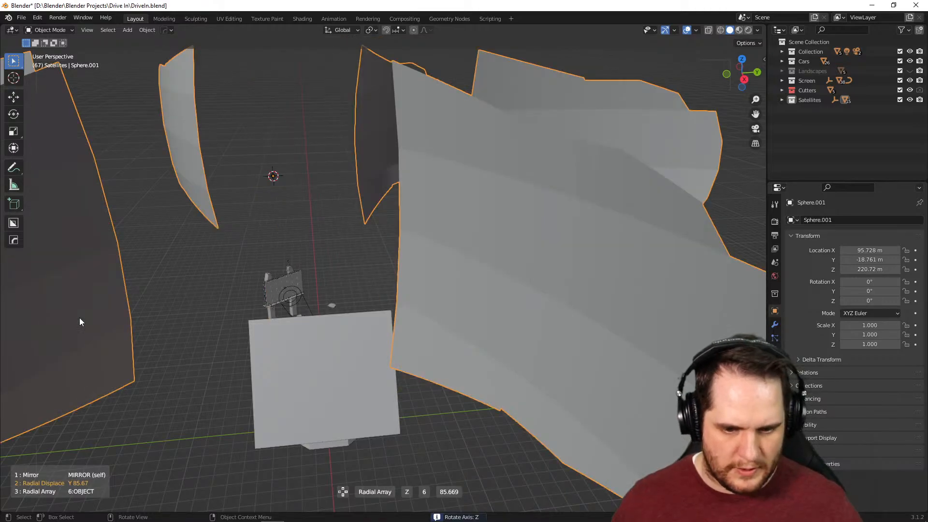
# Try displacing the radial array's segments along the Z, X and Y axes
pyautogui.hotkey('shift', 'z')
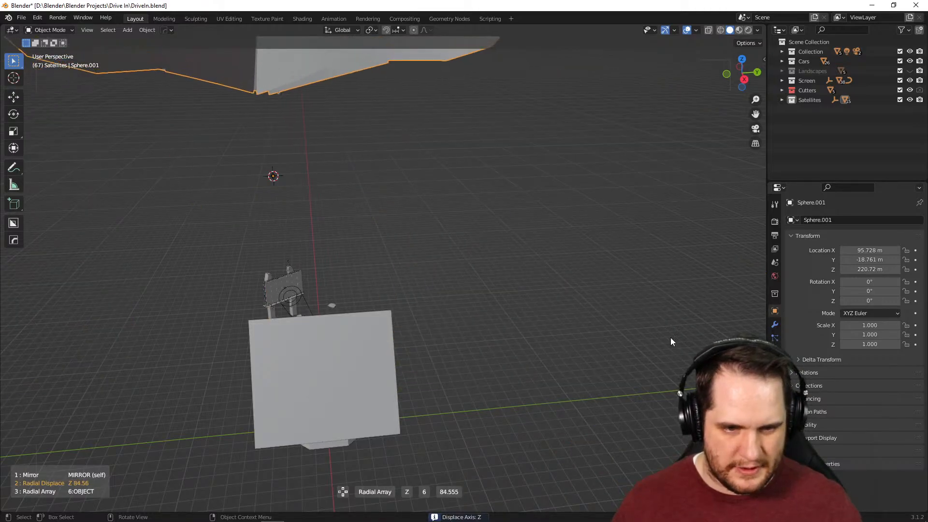
pyautogui.hotkey('shift', 'x')
pyautogui.hotkey('shift', 'y')
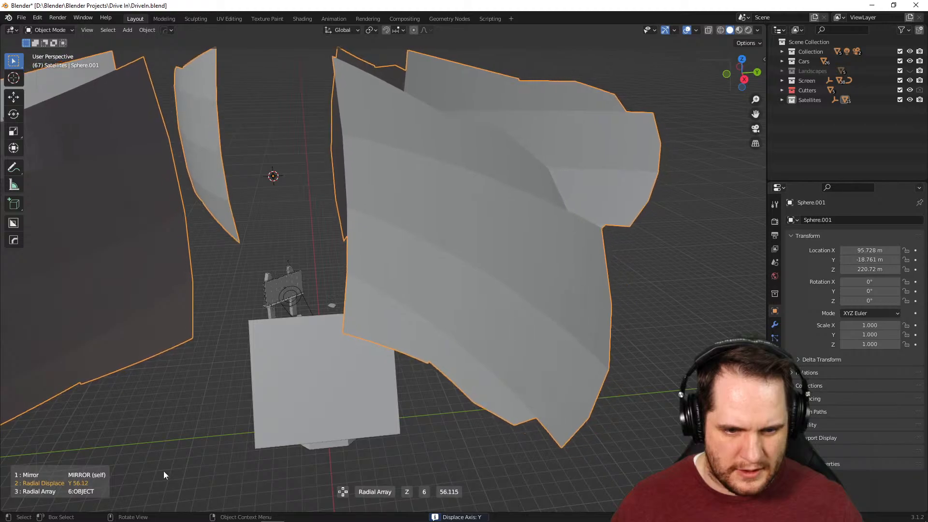
pyautogui.hotkey('shift', 'z')
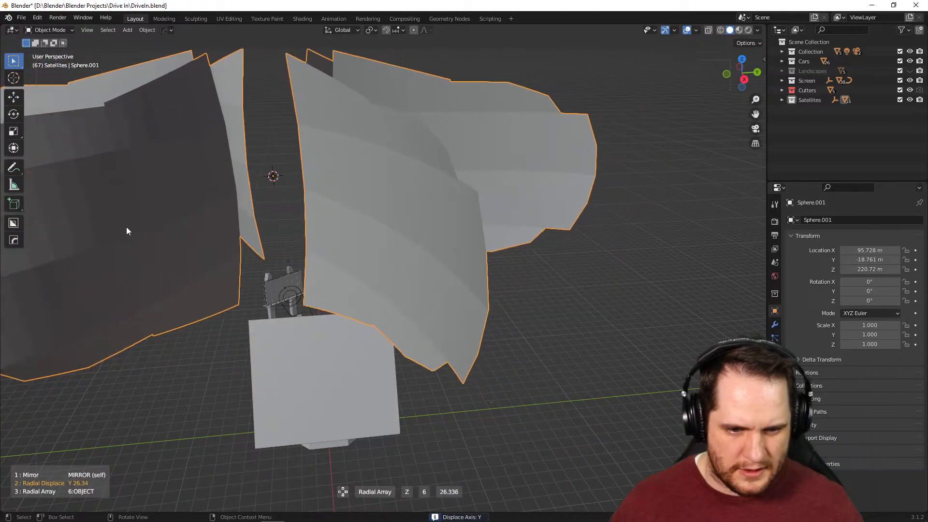
# Finish the radial array with 3 segments around the X axis and a displacement of 0
pyautogui.scroll(3, 176, 127)
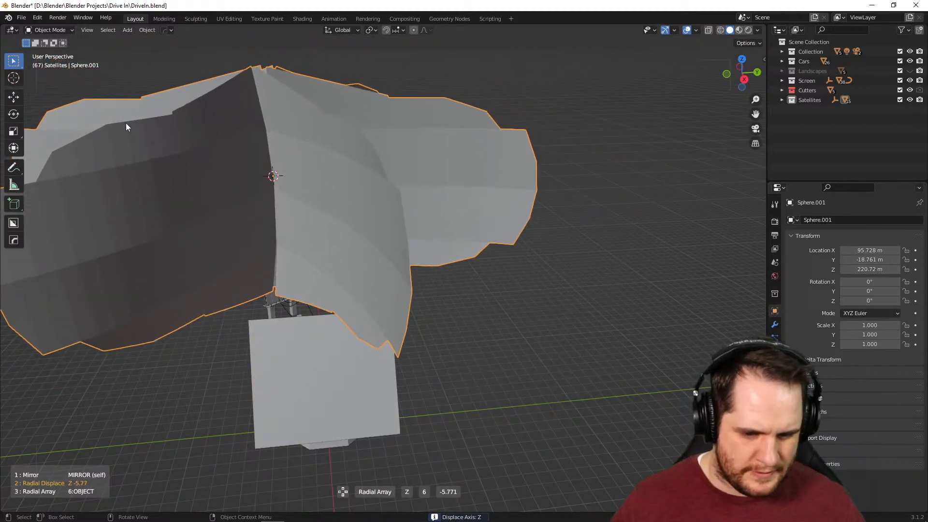
pyautogui.scroll(-6, 132, 129)
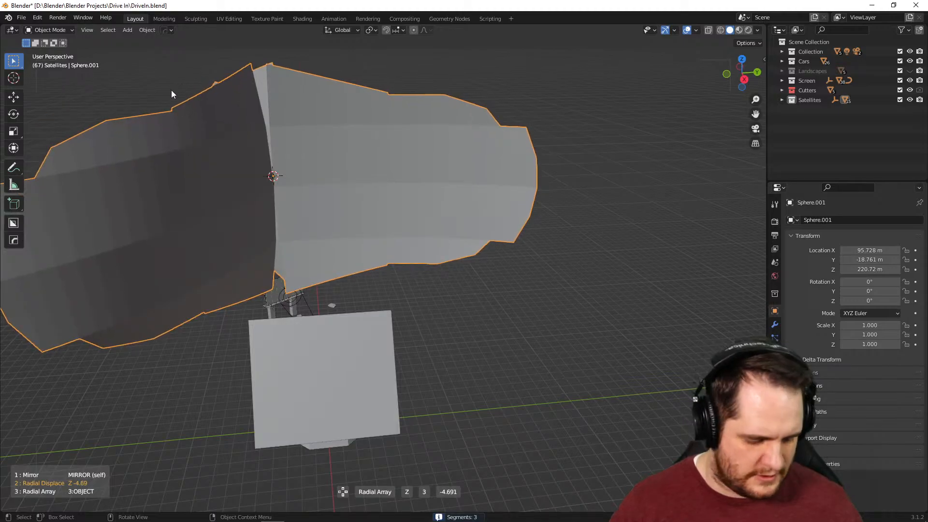
pyautogui.press('x')
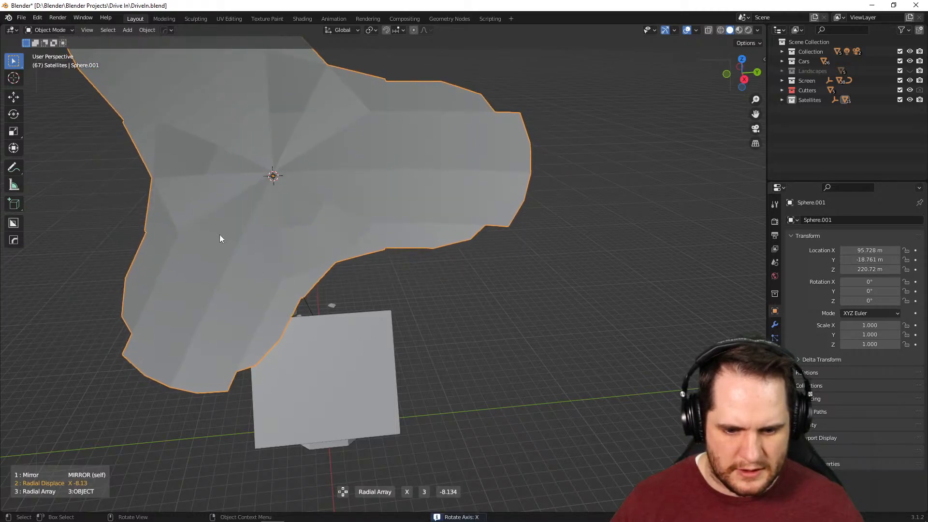
pyautogui.press('0')
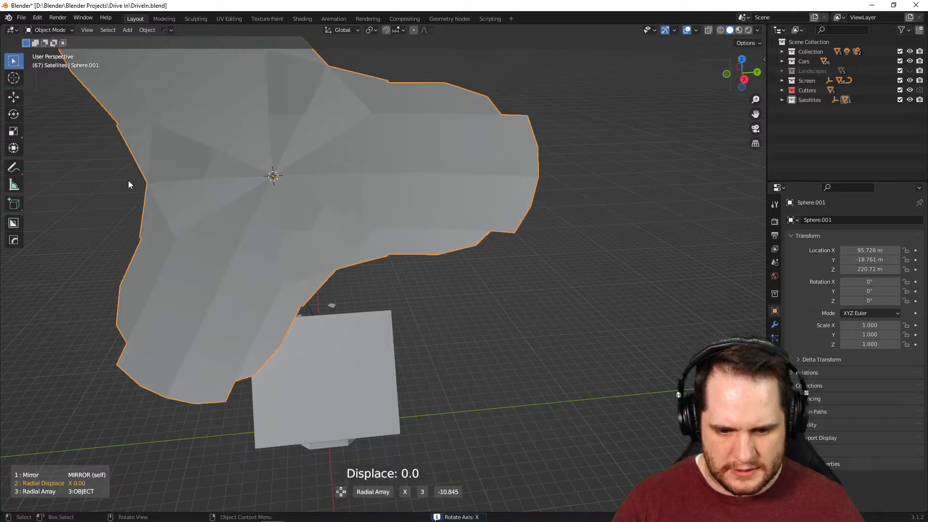
pyautogui.press('Return')
pyautogui.press('n')
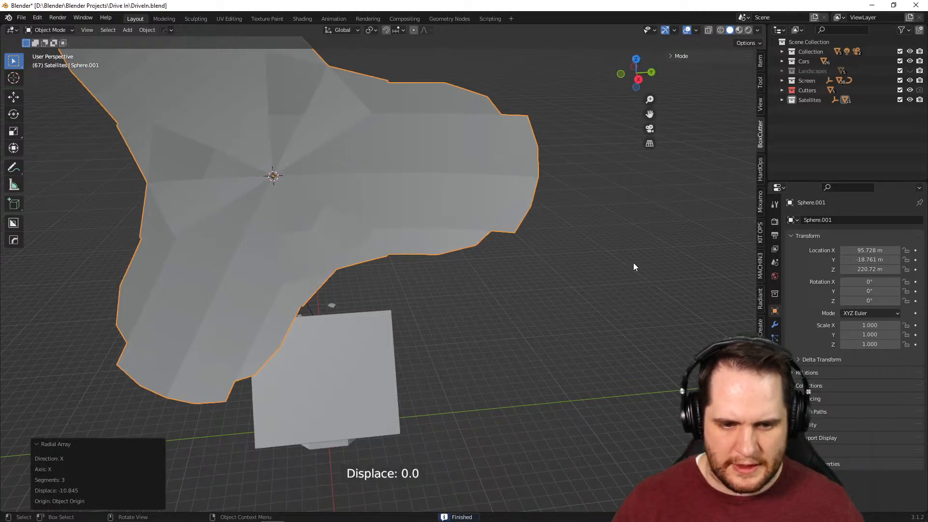
pyautogui.scroll(-5, 605, 264)
pyautogui.moveTo(585, 259); pyautogui.dragTo(555, 259, button='middle')
pyautogui.scroll(4, 555, 261)
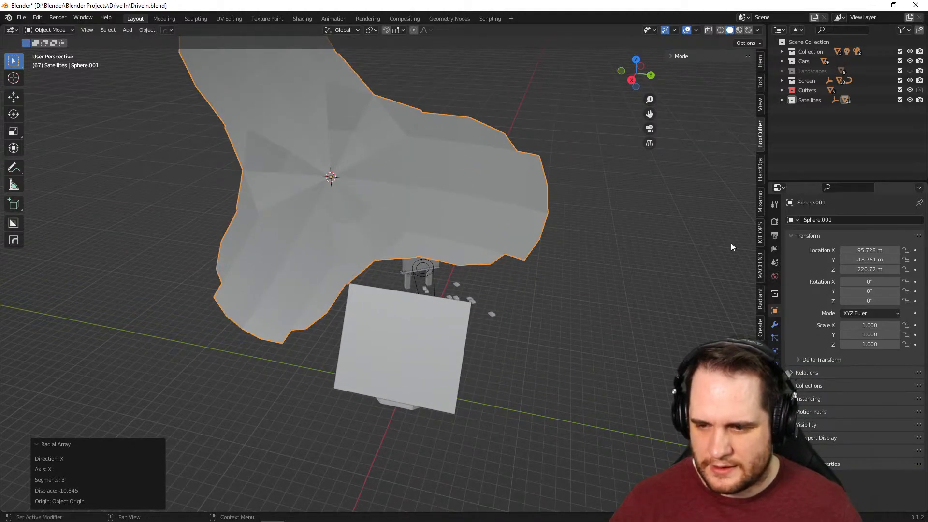
# Try a strength of -1.900 and a midlevel of 0.272 in the panel's Radial Displace modifier, and undo both
pyautogui.click(775, 325)
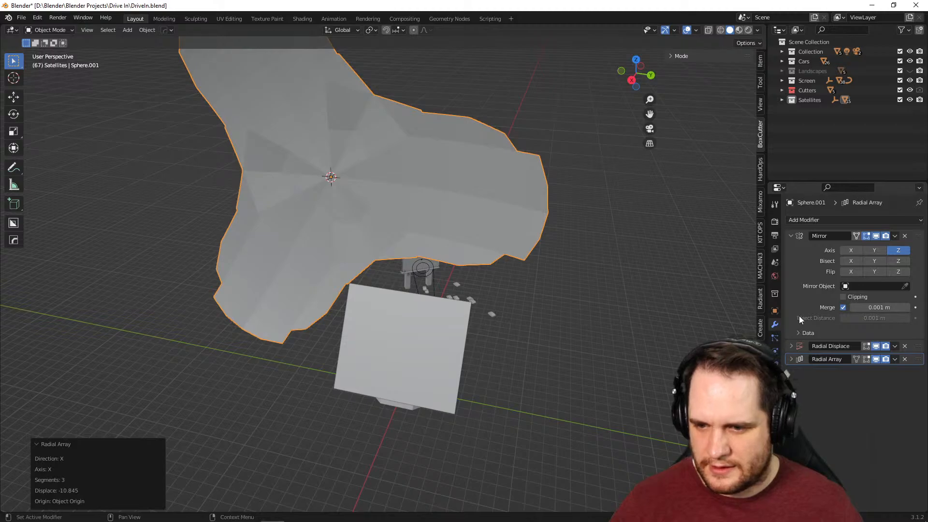
pyautogui.click(791, 346)
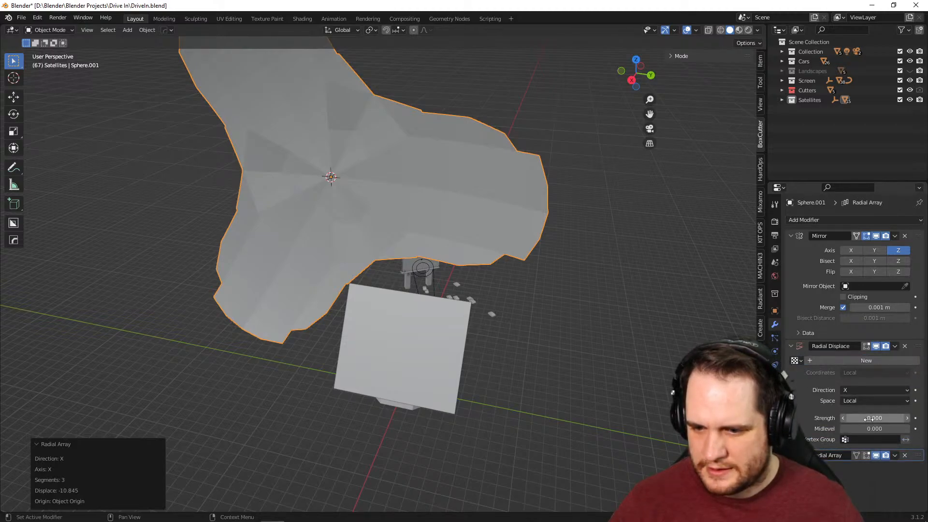
pyautogui.click(867, 391)
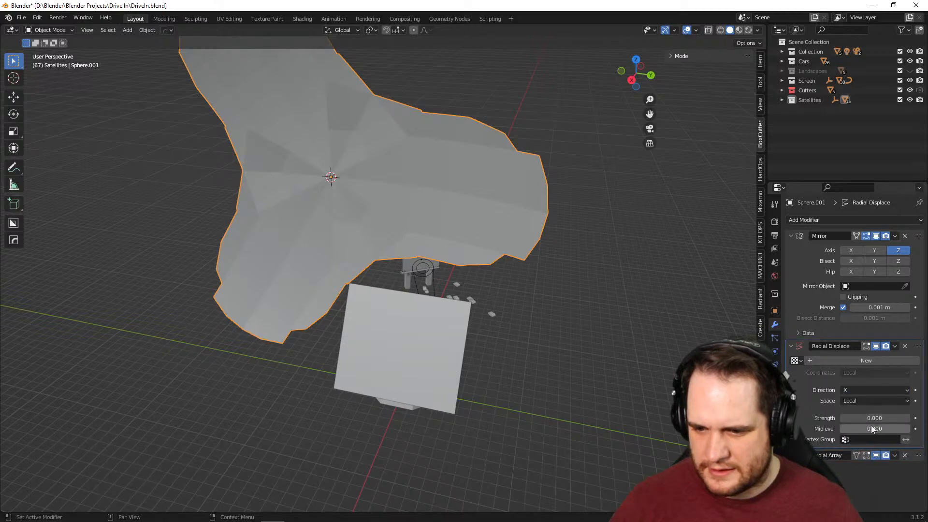
pyautogui.moveTo(872, 418); pyautogui.dragTo(840, 429)
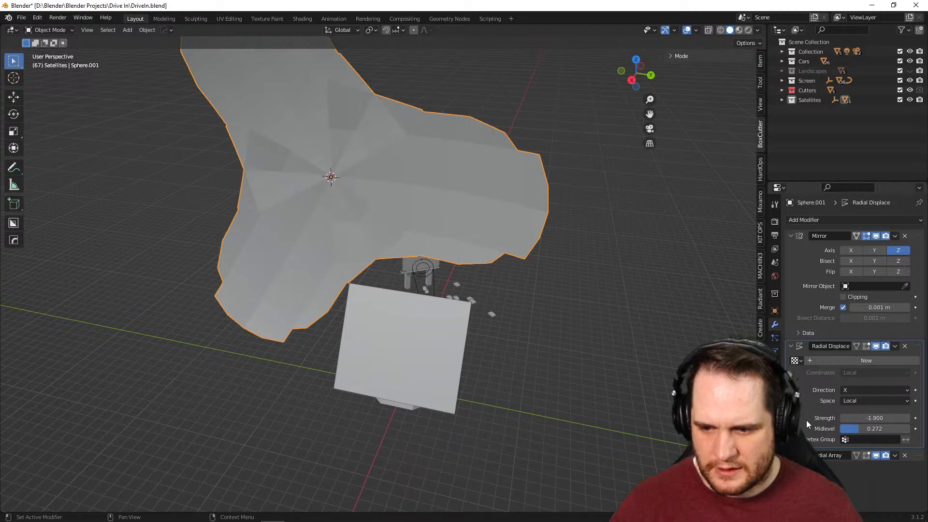
pyautogui.hotkey('ctrl', 'z')
pyautogui.hotkey('ctrl', 'z')
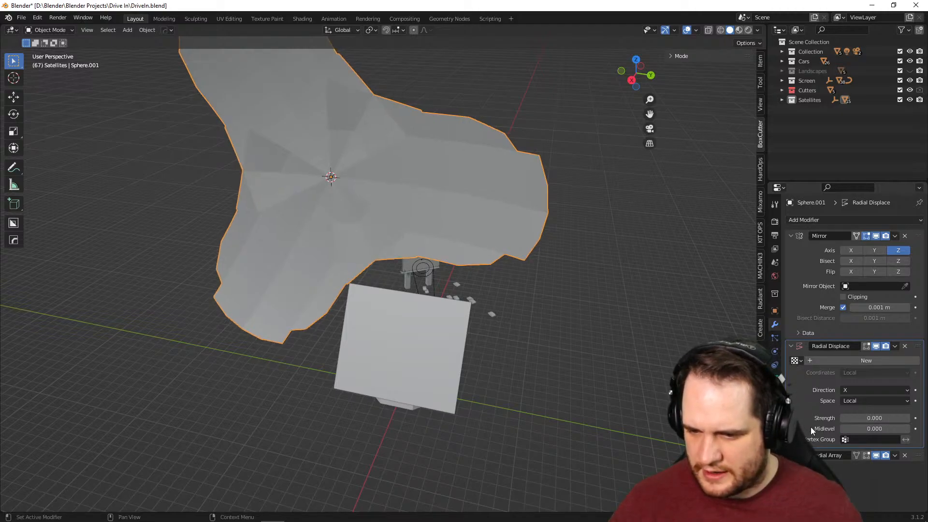
# Try the Relative Offset option in the panel's Radial Array modifier and turn it off again
pyautogui.click(791, 456)
pyautogui.scroll(-4, 782, 379)
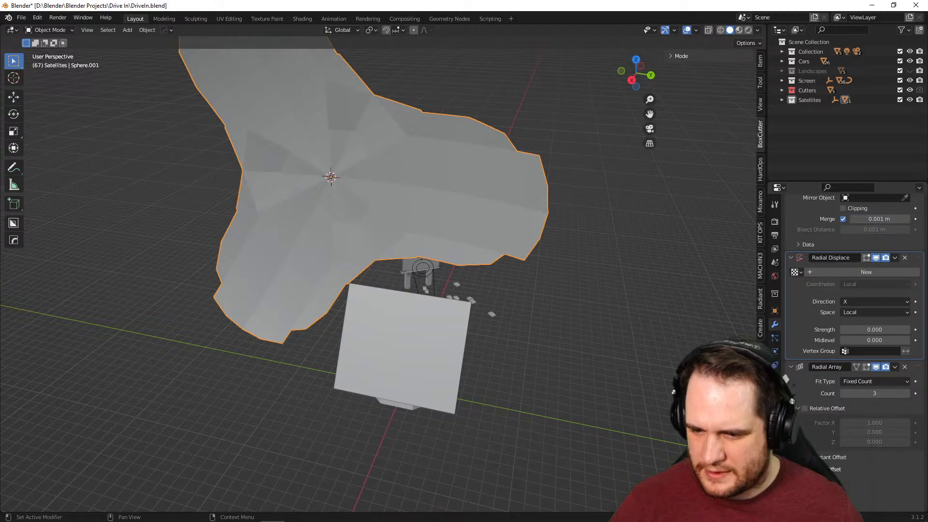
pyautogui.click(807, 411)
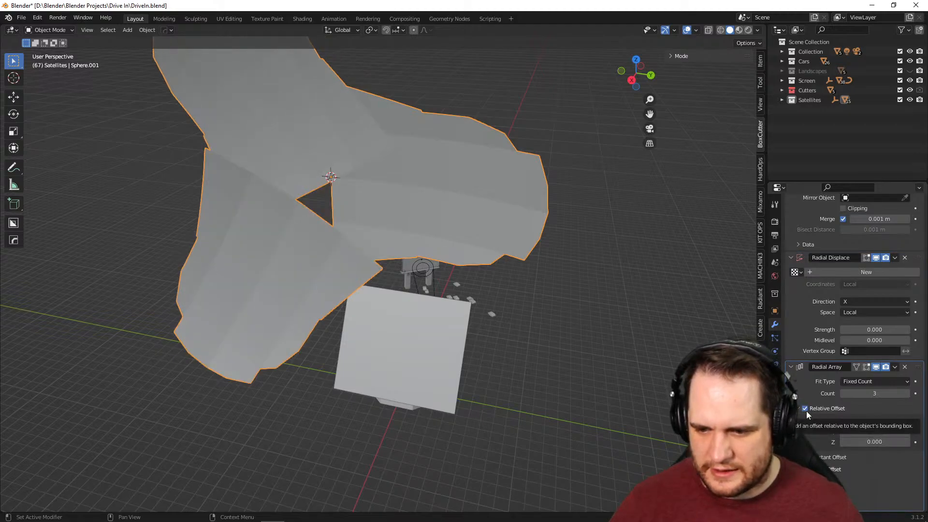
pyautogui.click(805, 409)
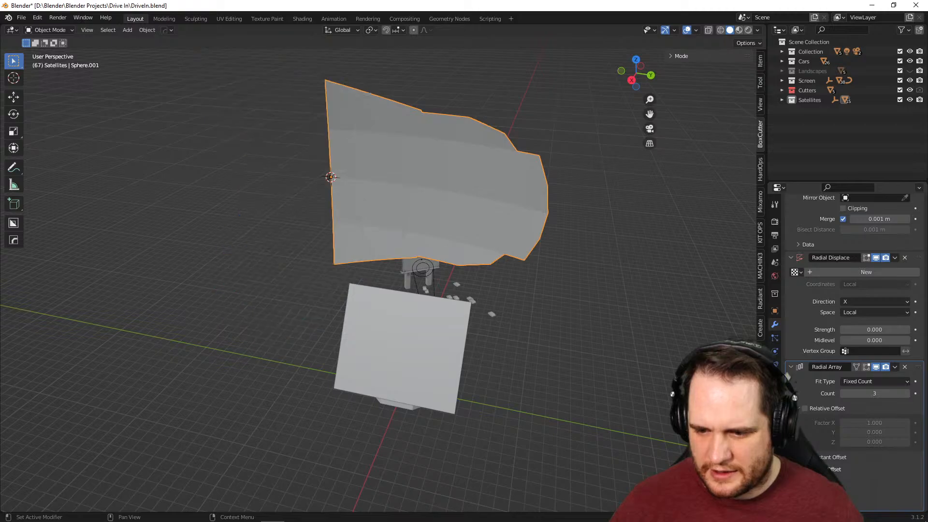
# Move the panel's whole mesh along its local Y axis in Edit Mode, outward from the origin, and return to Object Mode
pyautogui.moveTo(609, 299); pyautogui.dragTo(405, 259, button='middle')
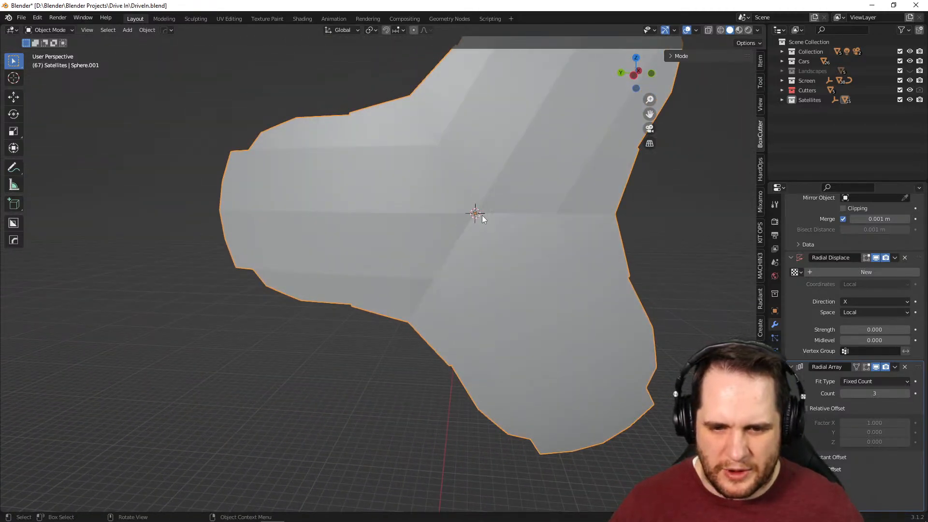
pyautogui.press('Tab')
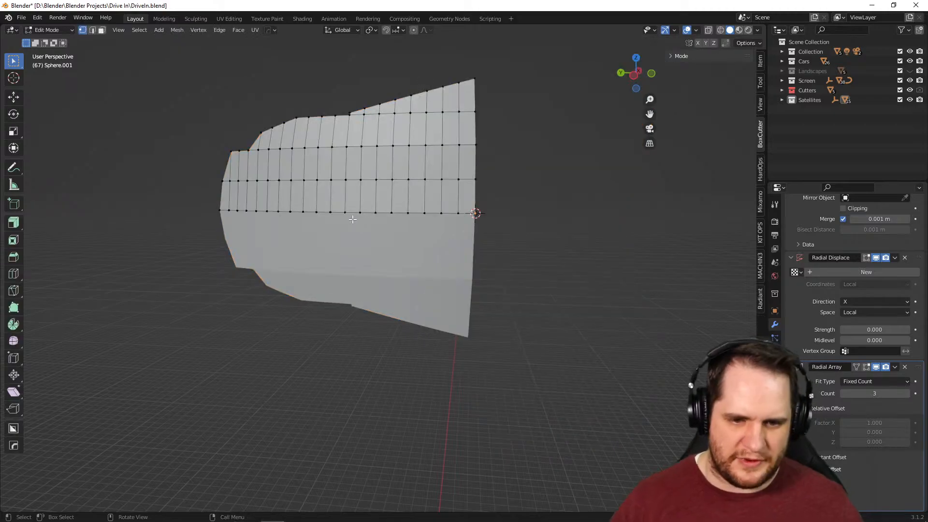
pyautogui.press('a')
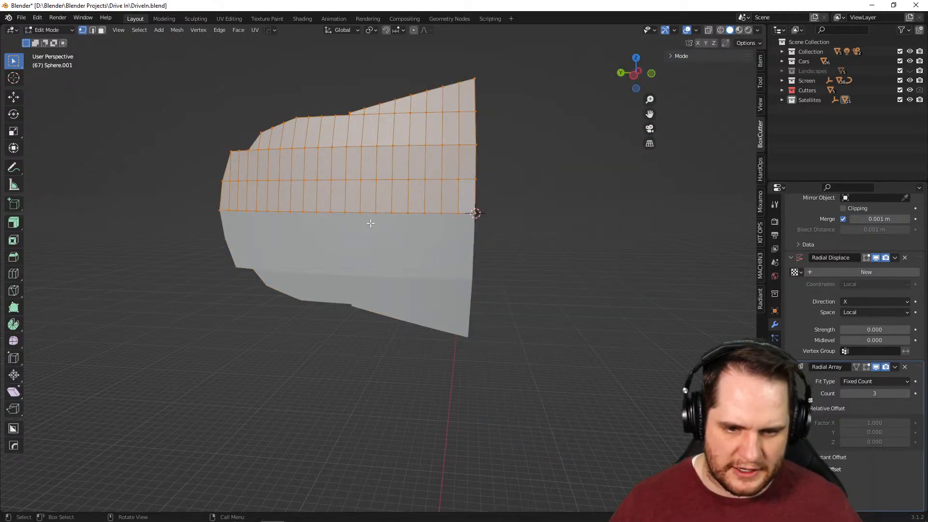
pyautogui.press('g')
pyautogui.press('x')
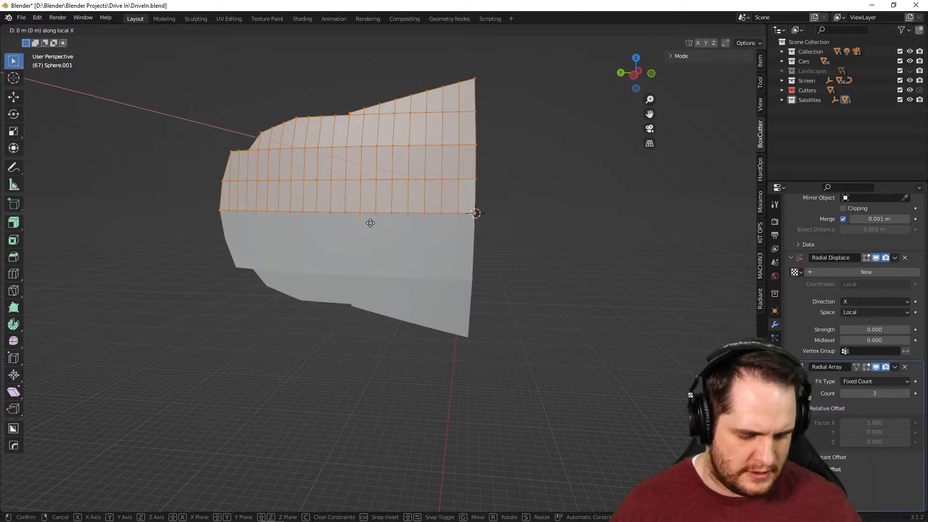
pyautogui.press('y')
pyautogui.click(342, 242)
pyautogui.press('Tab')
pyautogui.scroll(-4, 343, 244)
pyautogui.moveTo(351, 261); pyautogui.dragTo(334, 321, button='middle')
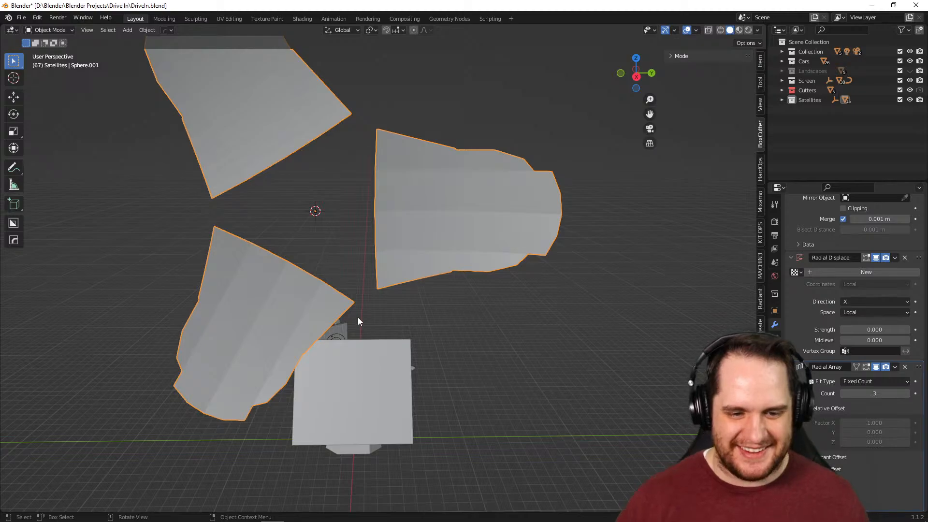
pyautogui.moveTo(358, 307); pyautogui.dragTo(515, 270, button='middle')
# Select the Radial Empty under Sphere.001 in the Satellites collection, try changing its rotation values and undo the change
pyautogui.scroll(5, 501, 282)
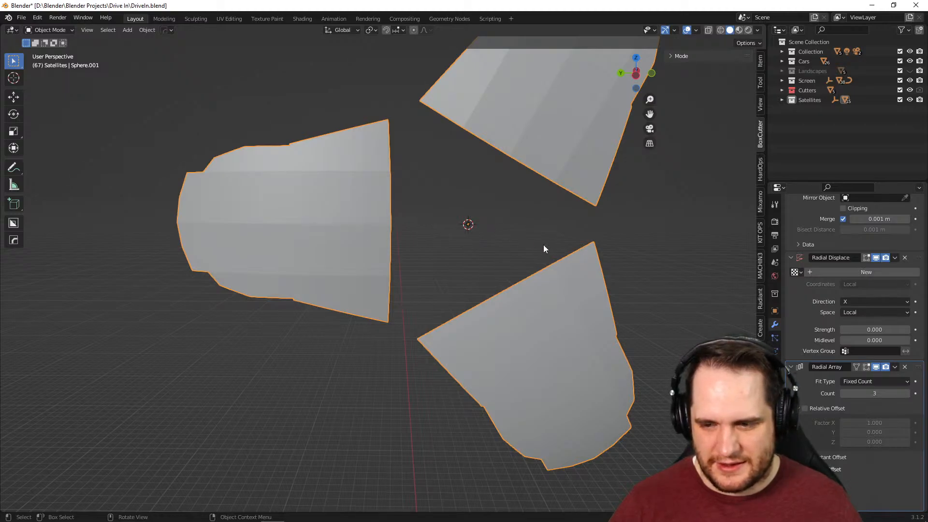
pyautogui.scroll(4, 540, 242)
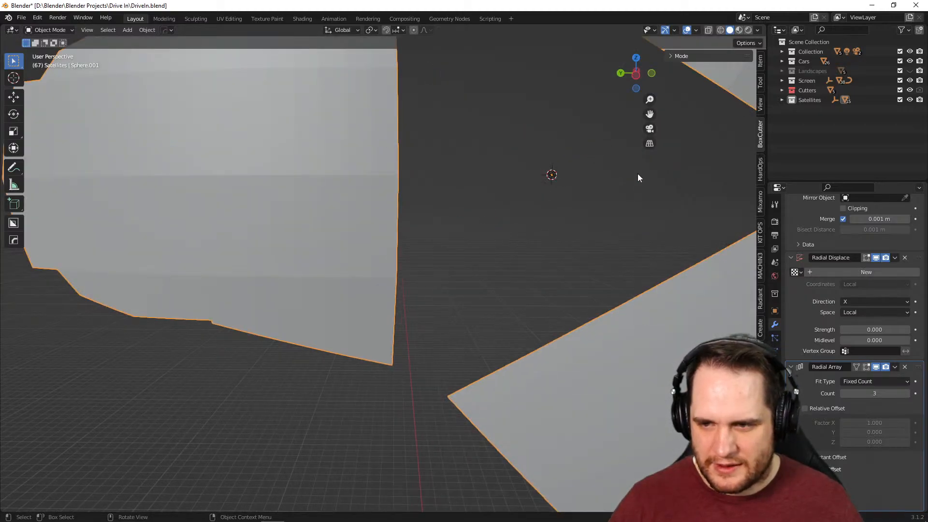
pyautogui.click(782, 100)
pyautogui.scroll(-3, 843, 145)
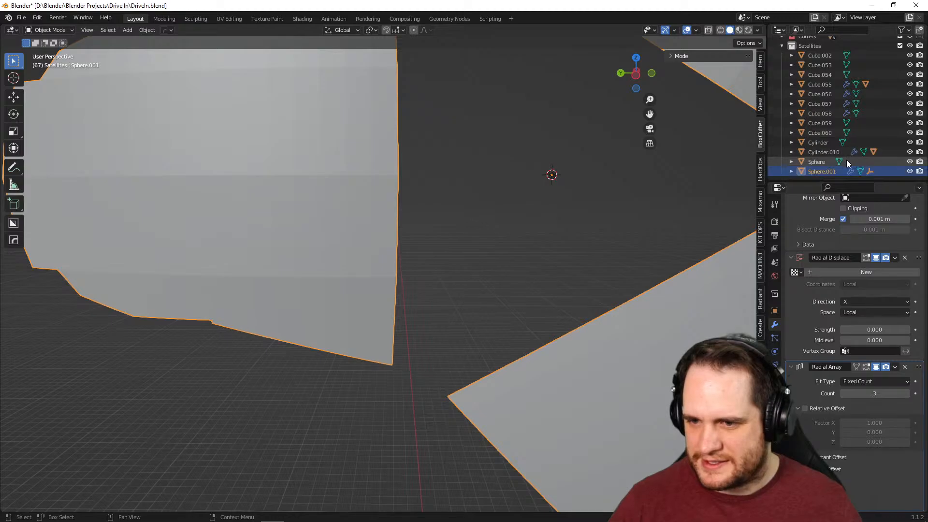
pyautogui.click(792, 172)
pyautogui.scroll(-2, 822, 159)
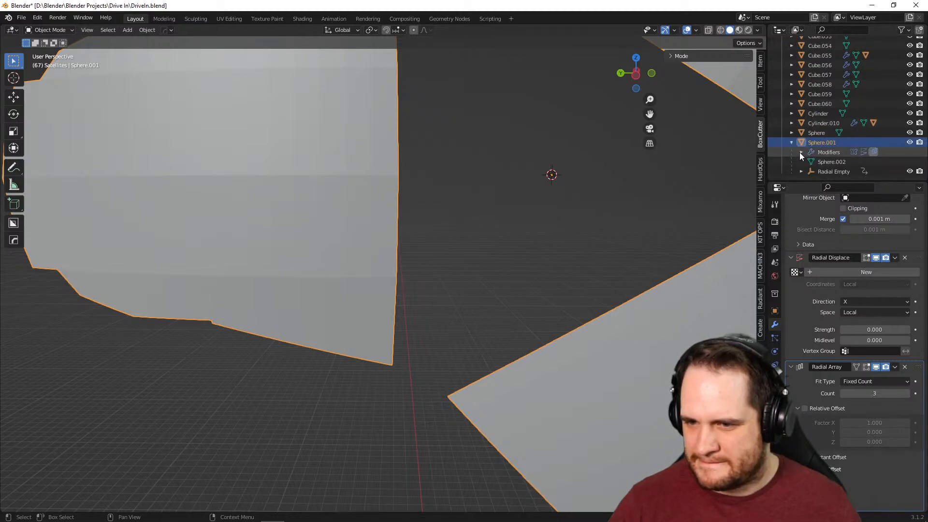
pyautogui.click(801, 171)
pyautogui.click(817, 172)
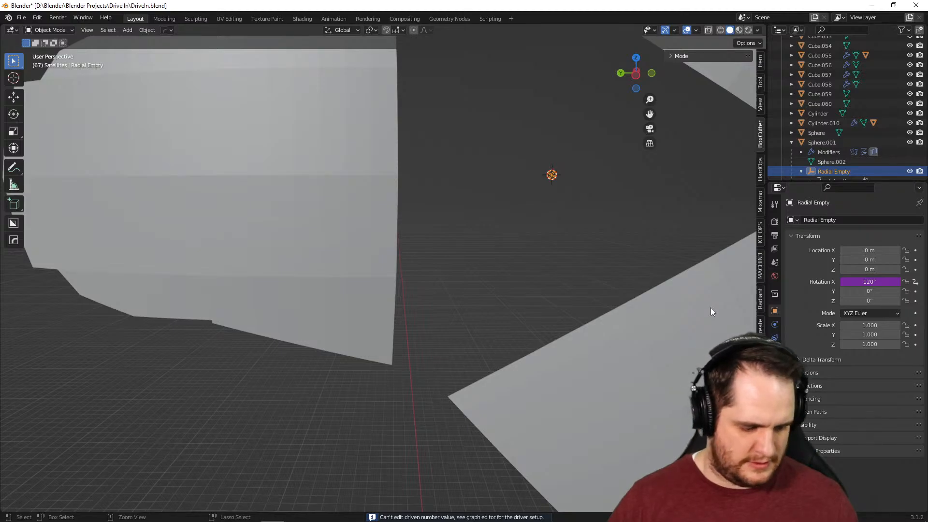
pyautogui.moveTo(873, 291)
pyautogui.mouseDown()
pyautogui.moveTo(827, 291)
pyautogui.moveTo(870, 301)
pyautogui.mouseUp()
pyautogui.hotkey('ctrl', 'z')
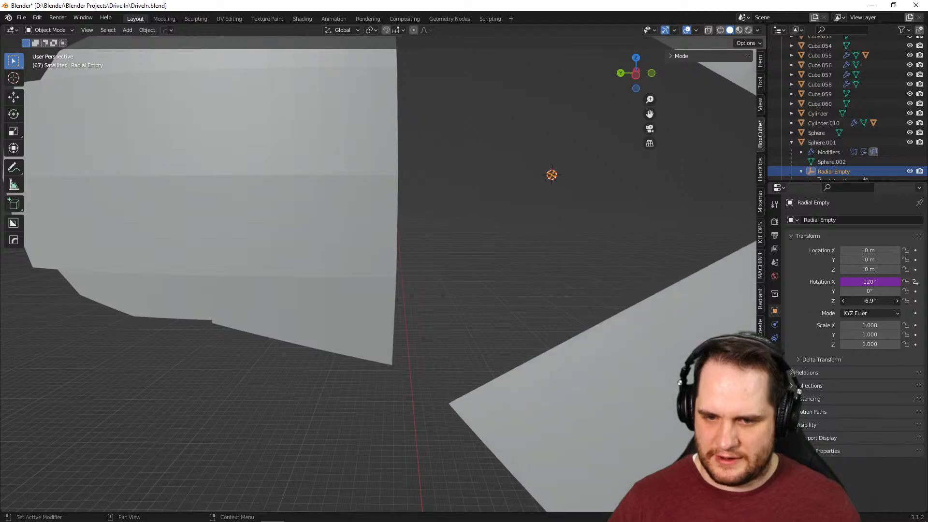
pyautogui.hotkey('ctrl', 'z')
# Try rotating the Radial Empty freely and about the global X axis, and cancel the rotation
pyautogui.scroll(-5, 669, 284)
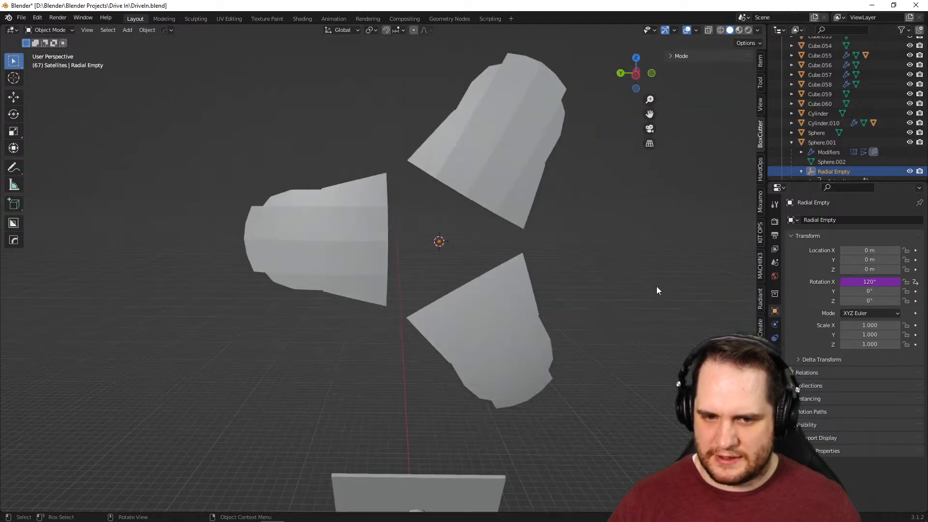
pyautogui.press('r')
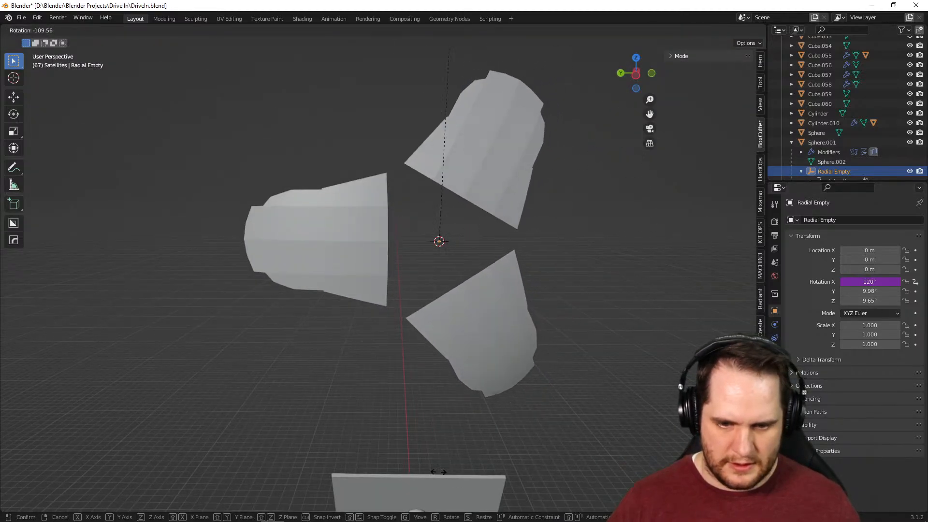
pyautogui.press('x')
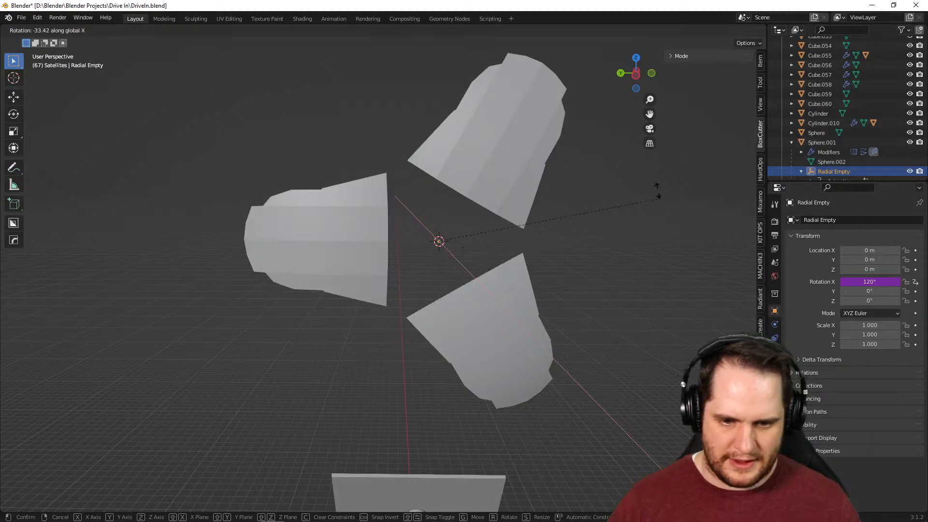
pyautogui.press('Escape')
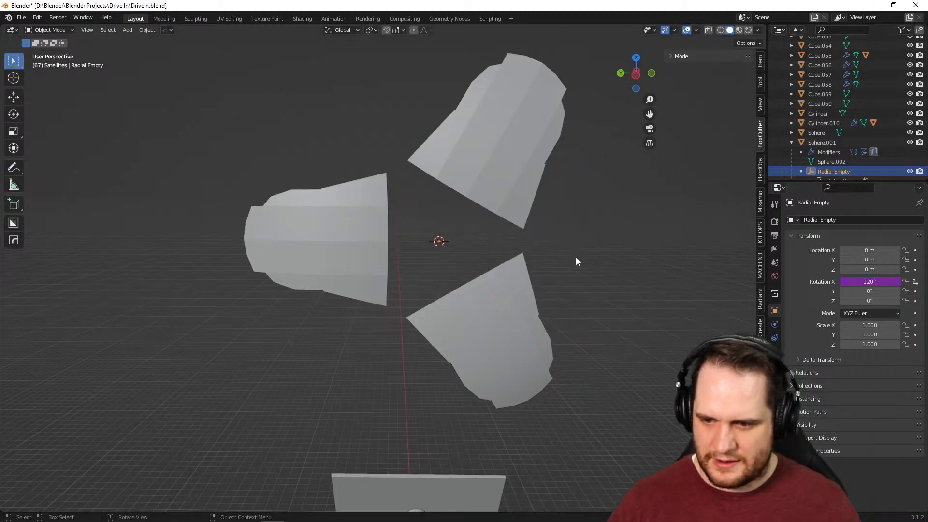
# Reselect the arrayed dish panel in the scene
pyautogui.moveTo(325, 342); pyautogui.dragTo(520, 346, button='middle')
pyautogui.scroll(2, 556, 349)
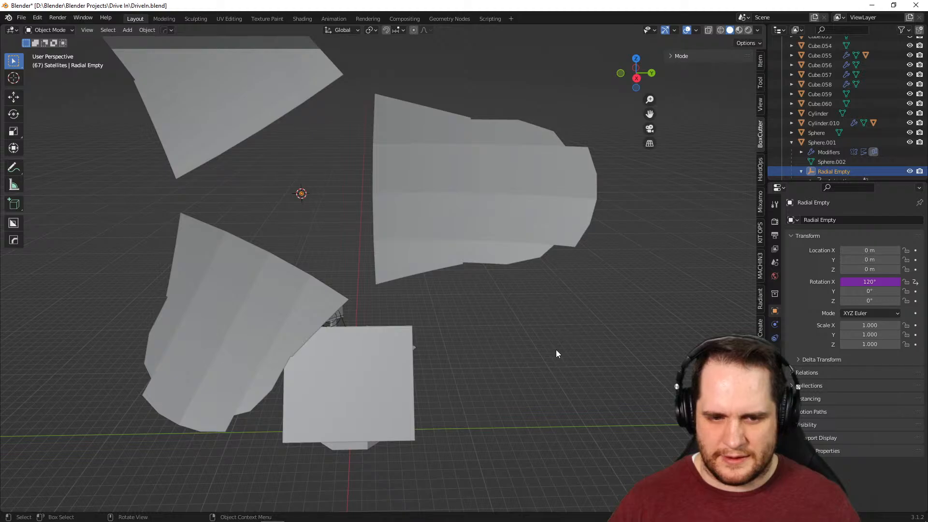
pyautogui.click(635, 309)
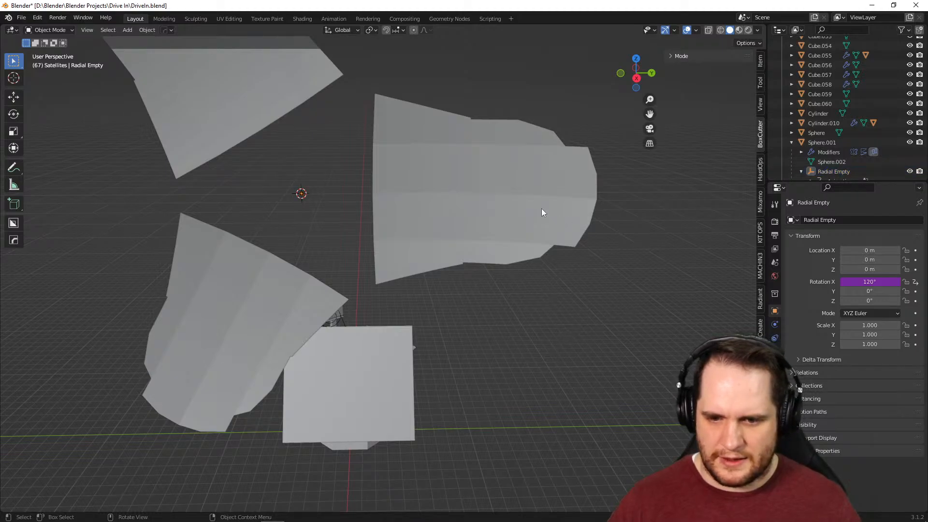
pyautogui.click(529, 207)
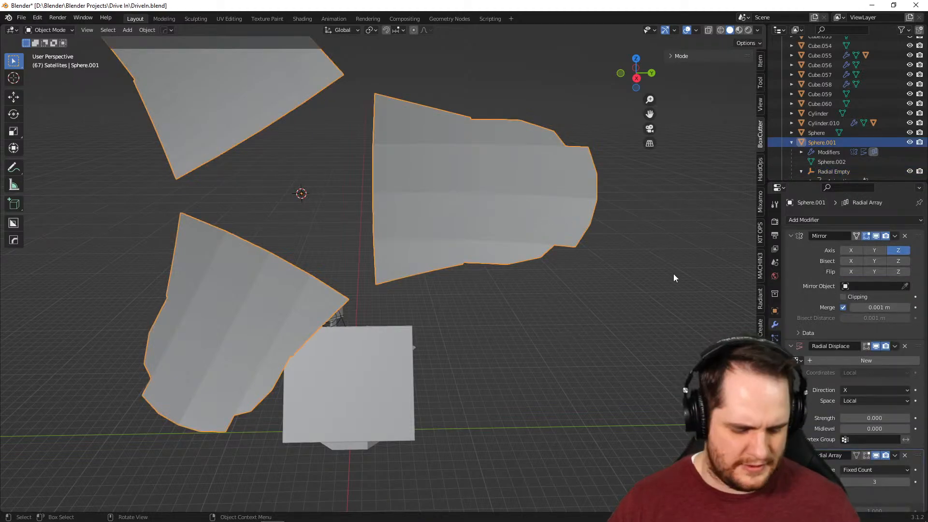
# Try rotating the arrayed dish panel freely in the view by about 33°, and undo the rotation
pyautogui.press('r')
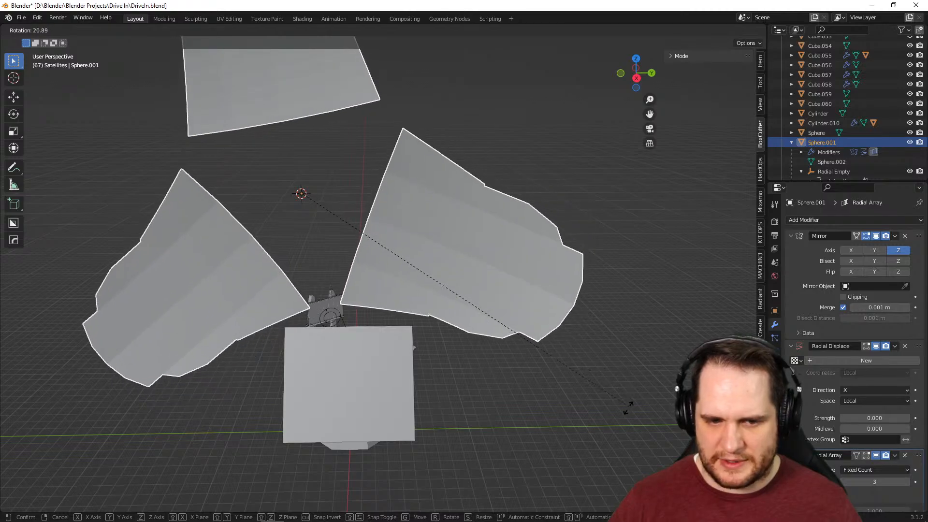
pyautogui.click(572, 432)
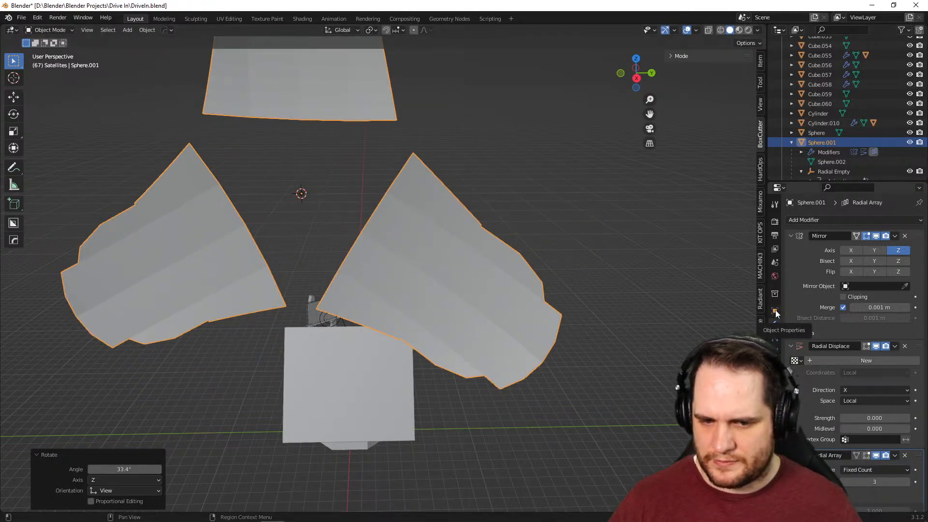
pyautogui.hotkey('ctrl', 'z')
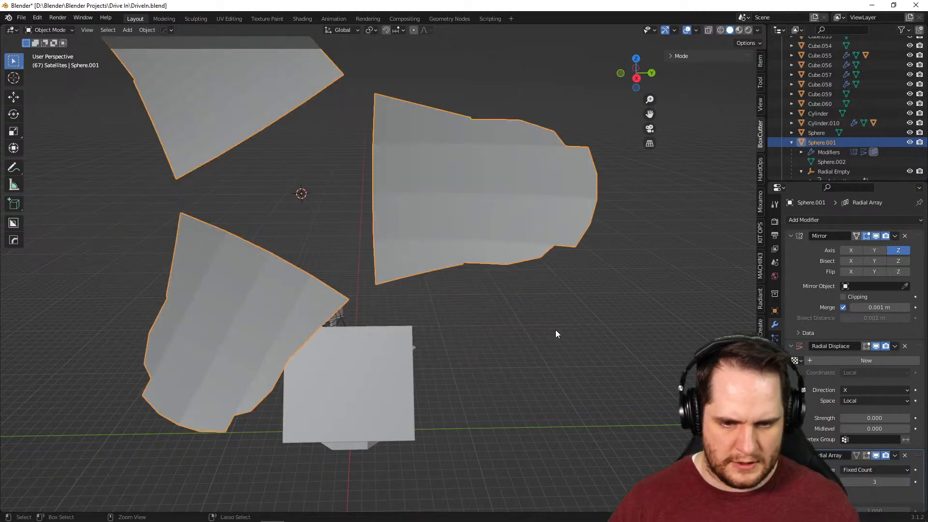
# Rotate the arrayed dish panel about the global X axis and set its X rotation to exactly -30°
pyautogui.click(775, 312)
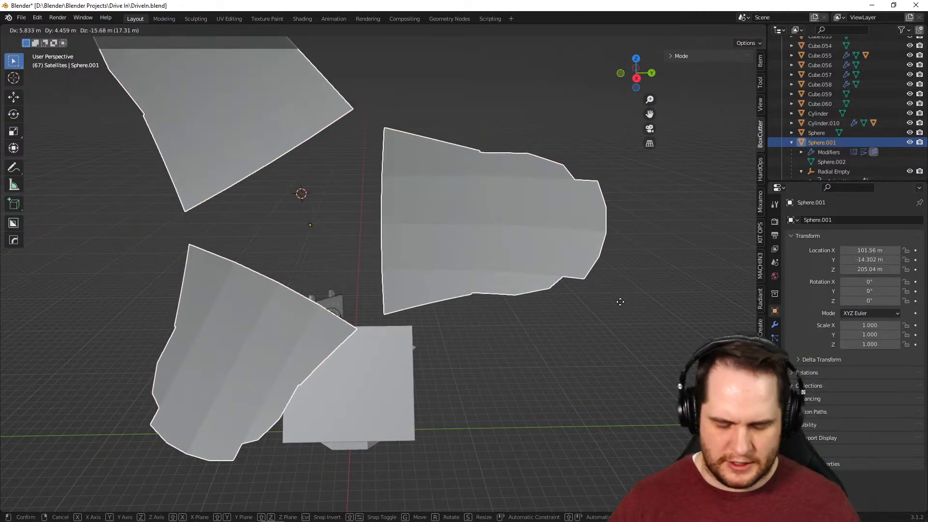
pyautogui.press('r')
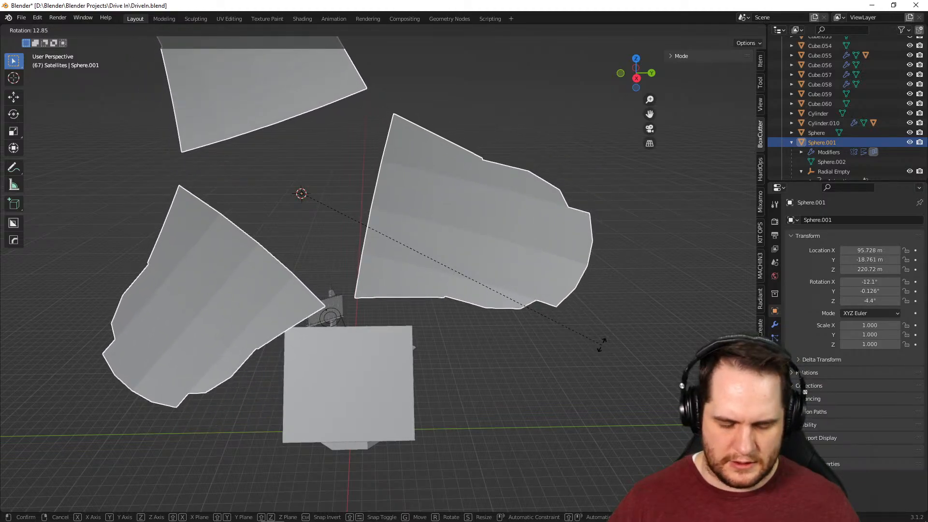
pyautogui.press('x')
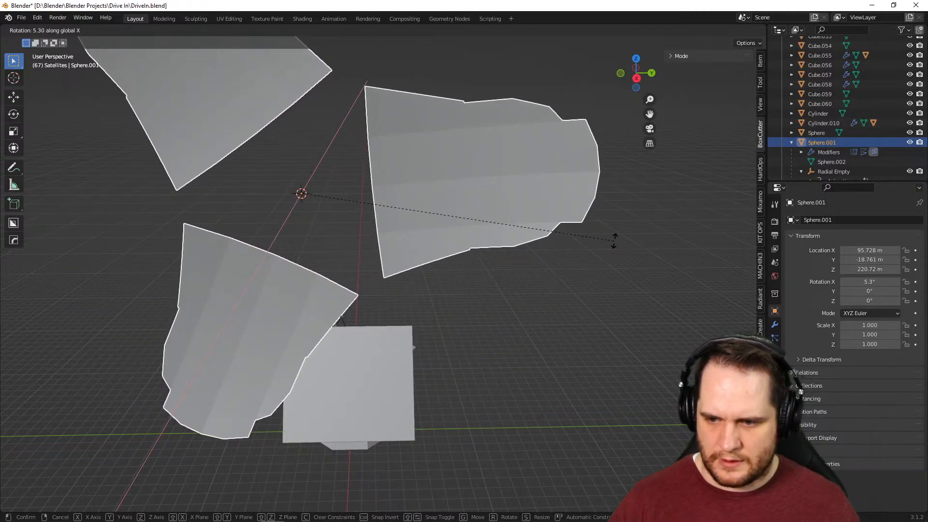
pyautogui.click(493, 386)
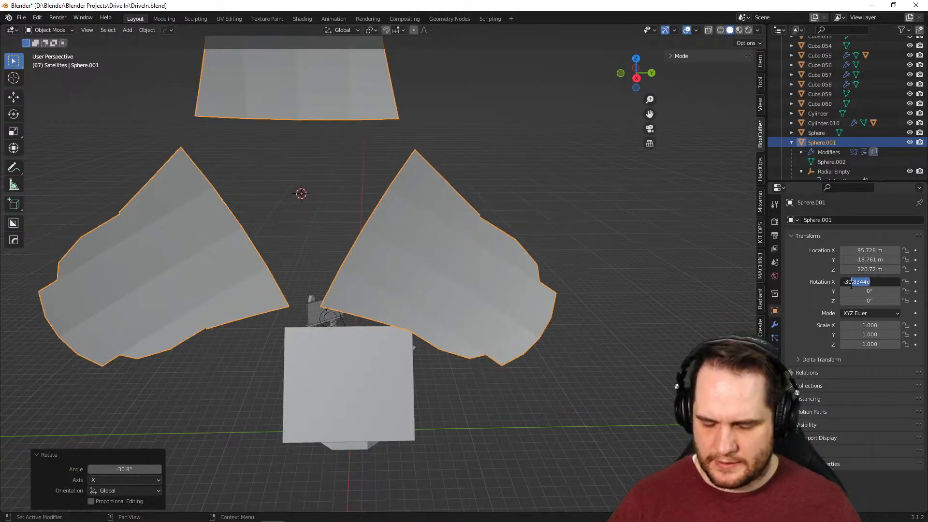
pyautogui.press('BackSpace')
pyautogui.press('Return')
# Examine the three-panel dish from several angles and compare its arrangement with the satellite dish reference image in the browser
pyautogui.scroll(-5, 602, 324)
pyautogui.moveTo(602, 324); pyautogui.dragTo(531, 316, button='middle')
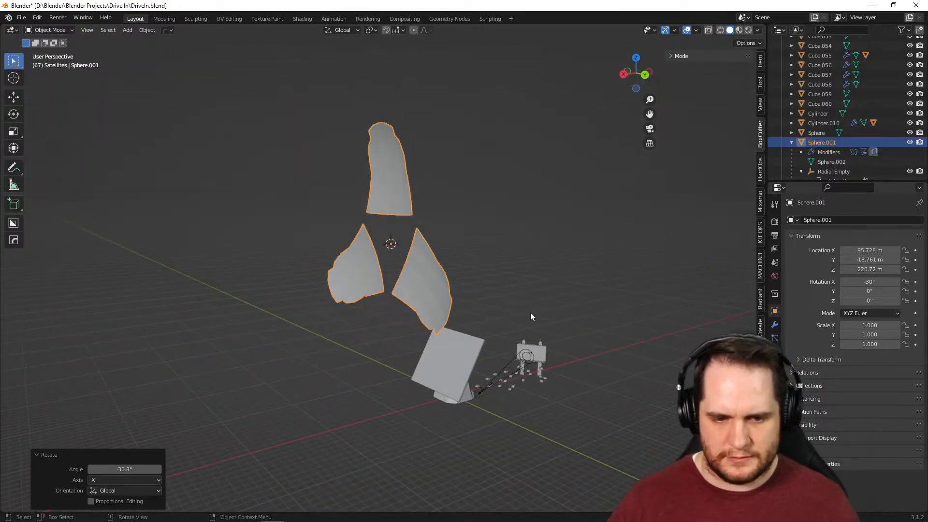
pyautogui.scroll(2, 518, 314)
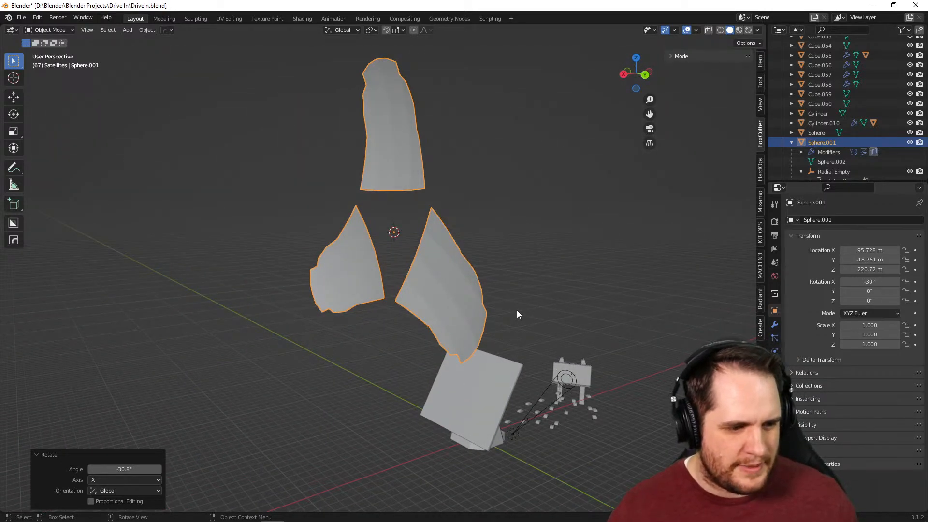
pyautogui.scroll(-3, 535, 315)
pyautogui.moveTo(543, 327); pyautogui.dragTo(476, 369, button='middle')
pyautogui.scroll(4, 558, 359)
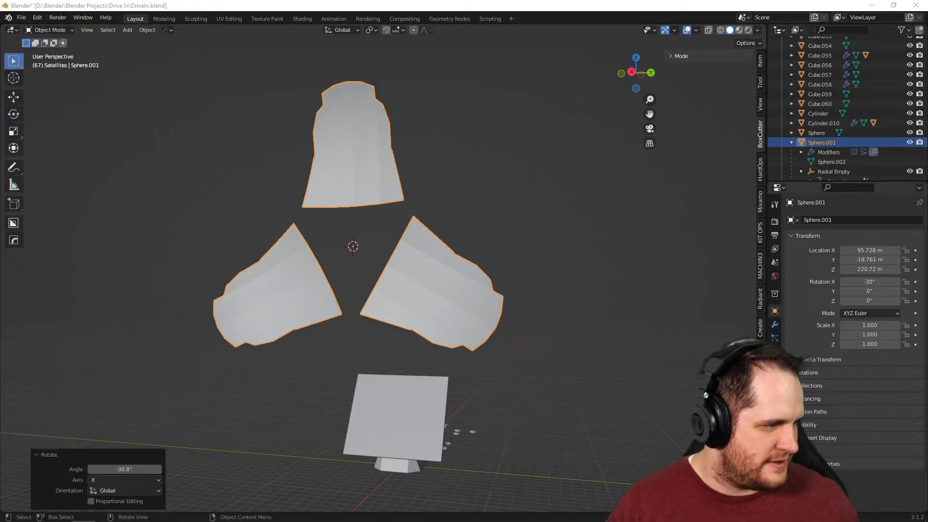
pyautogui.hotkey('alt', 'Tab')
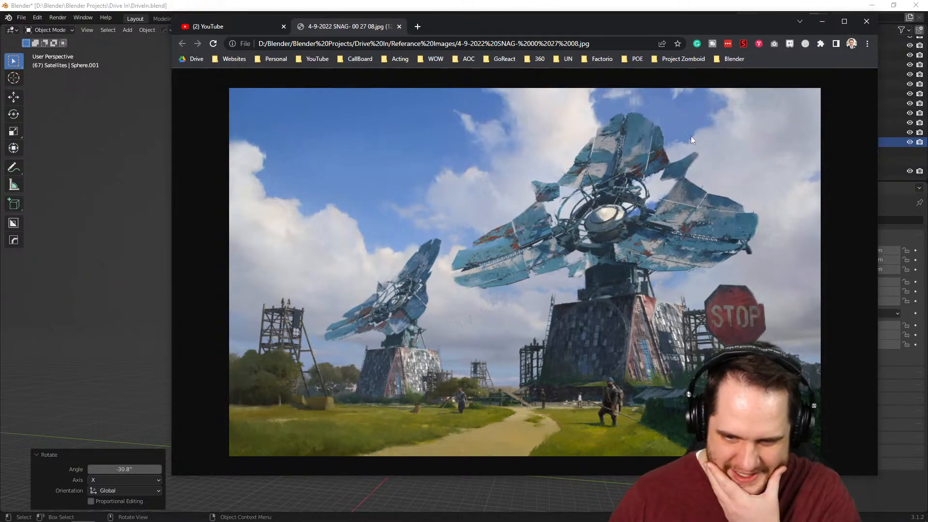
pyautogui.hotkey('alt', 'Tab')
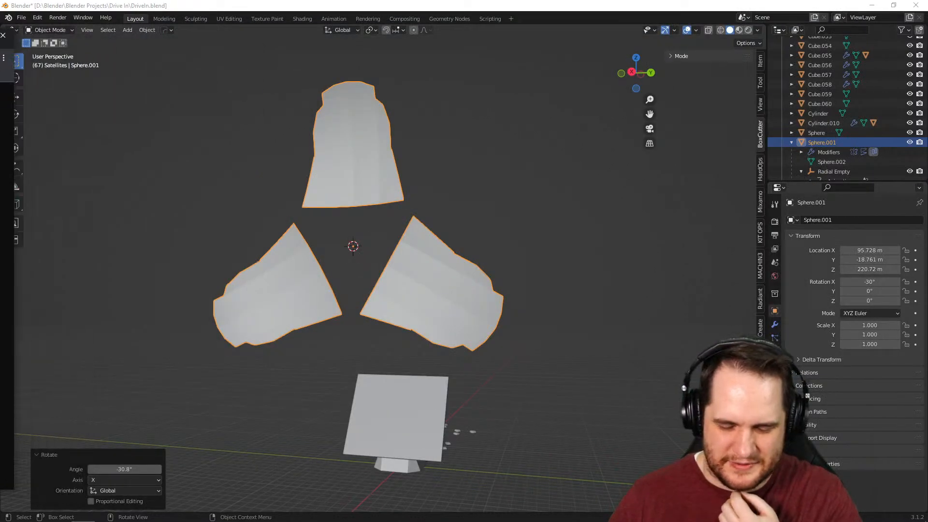
pyautogui.hotkey('alt', 'Tab')
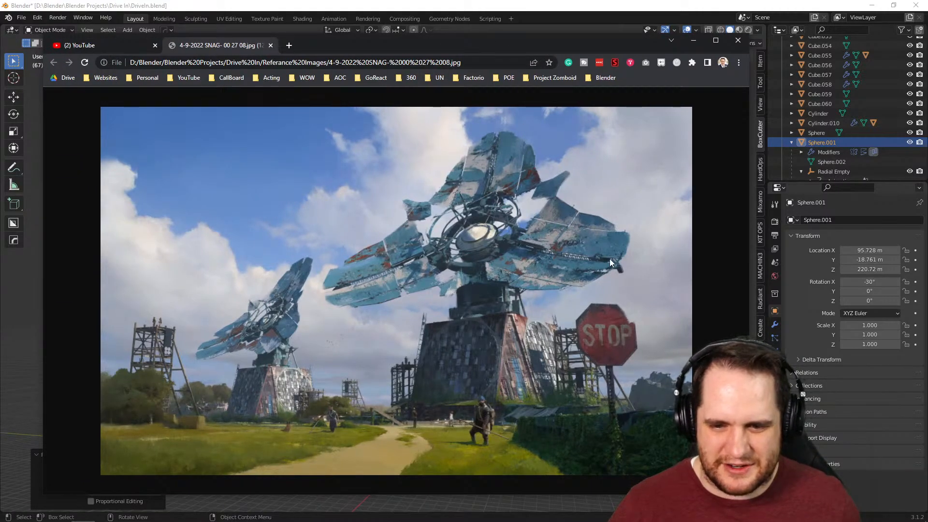
pyautogui.moveTo(534, 42); pyautogui.dragTo(519, 44)
pyautogui.hotkey('alt', 'Tab')
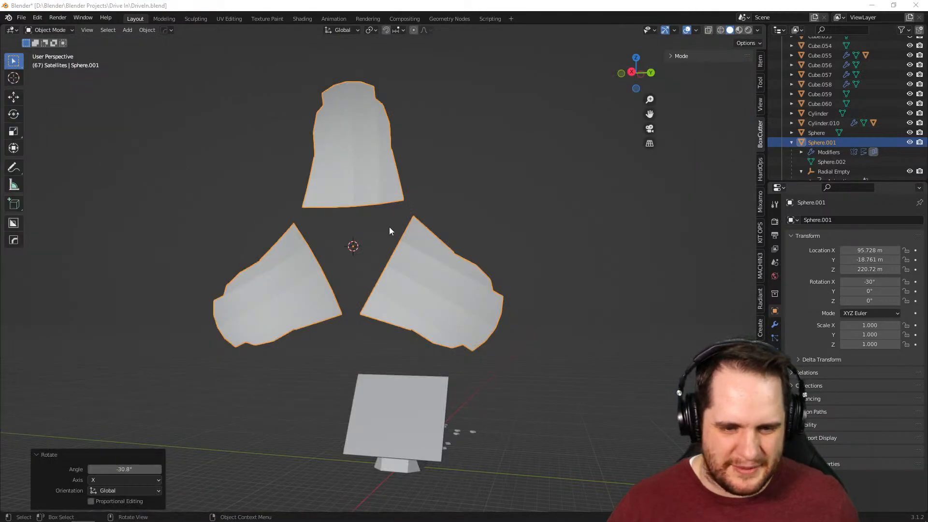
# Scale the whole arrayed dish panel down uniformly to about 0.848
pyautogui.scroll(3, 463, 283)
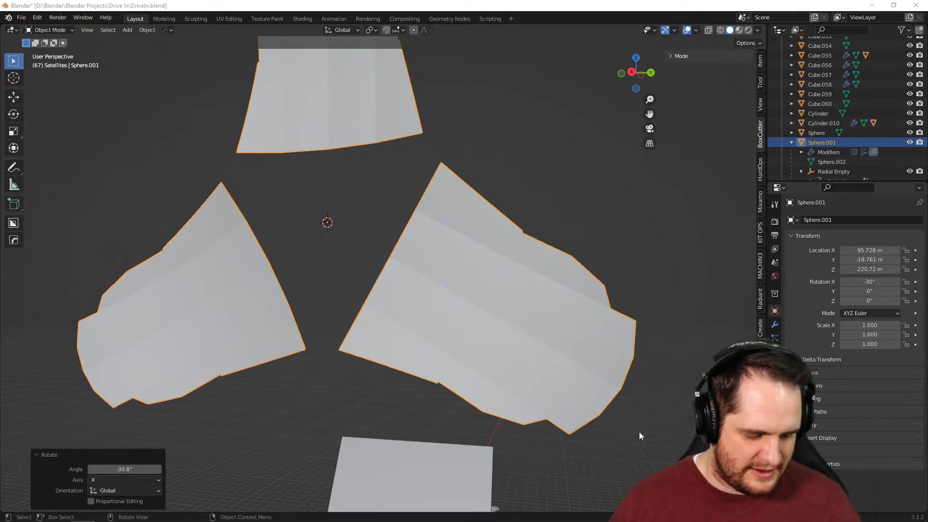
pyautogui.press('s')
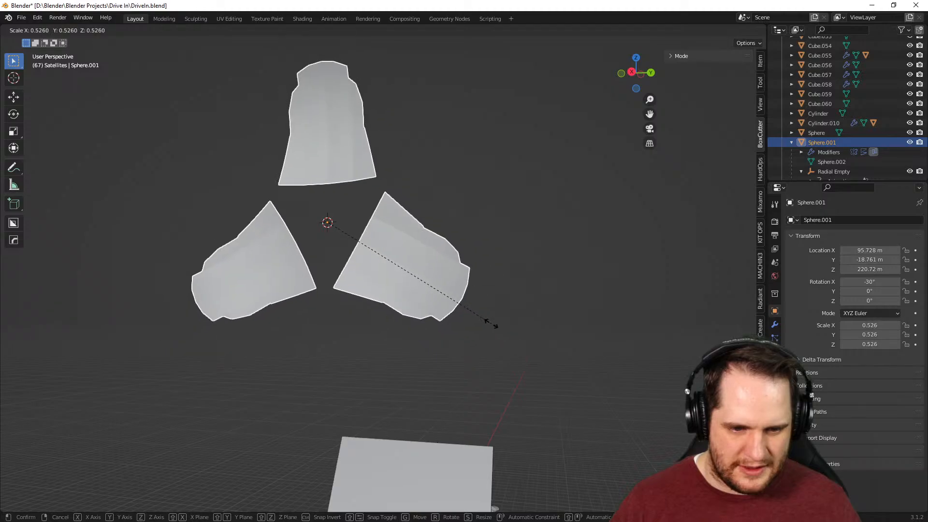
pyautogui.click(597, 383)
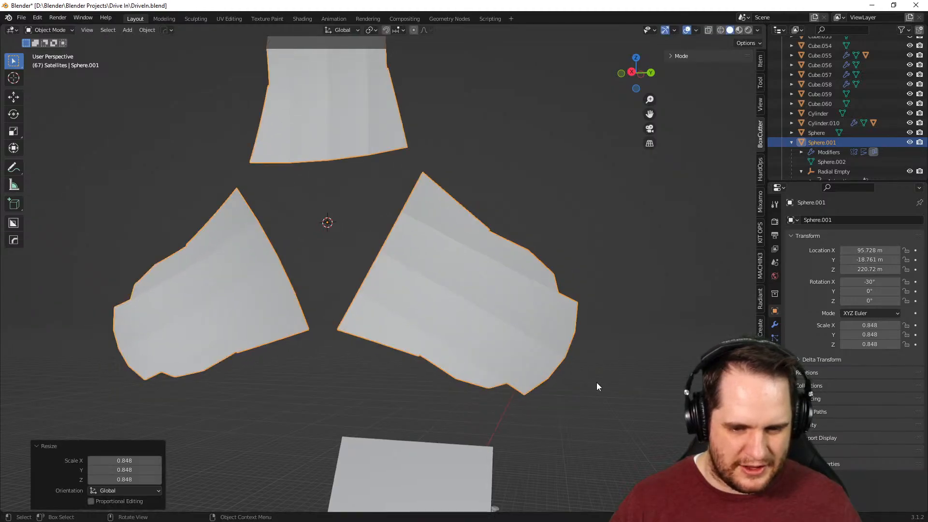
# Reset the dish panel's X rotation to 0°
pyautogui.moveTo(598, 382); pyautogui.dragTo(623, 391, button='middle')
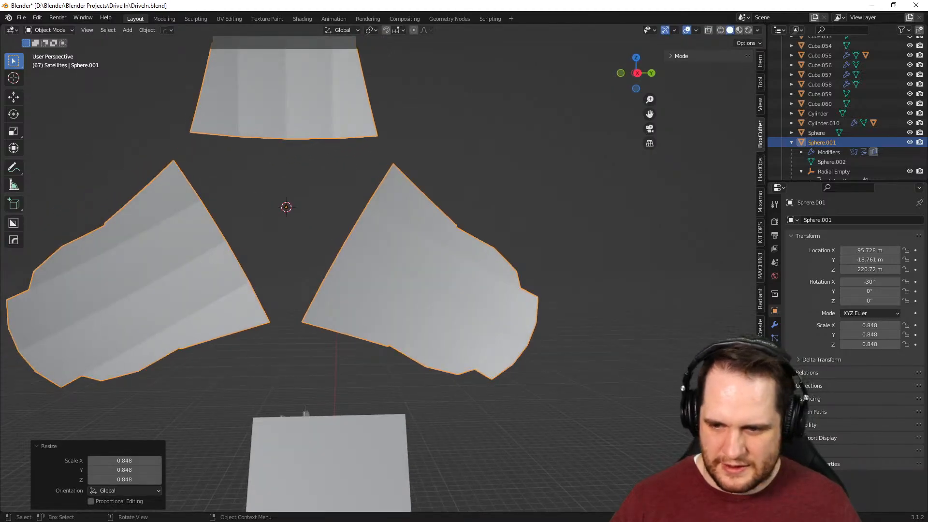
pyautogui.click(873, 283)
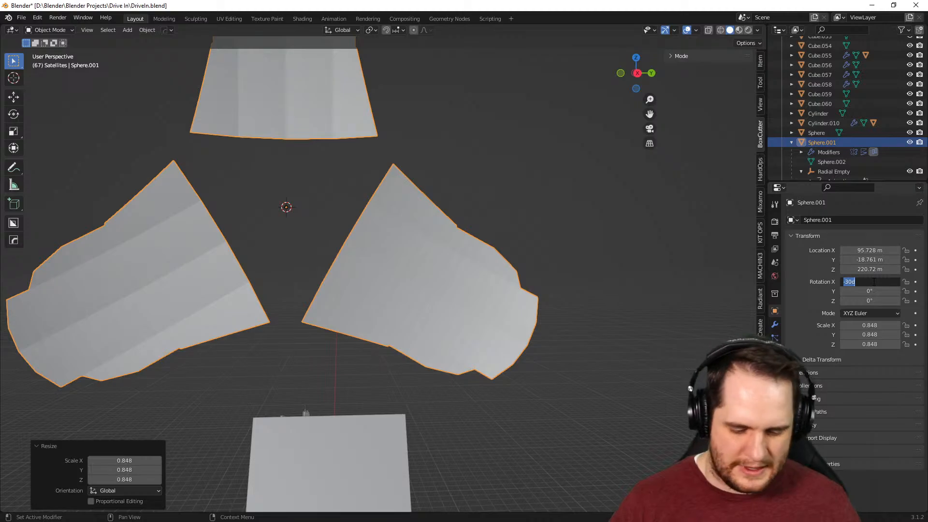
pyautogui.press('BackSpace')
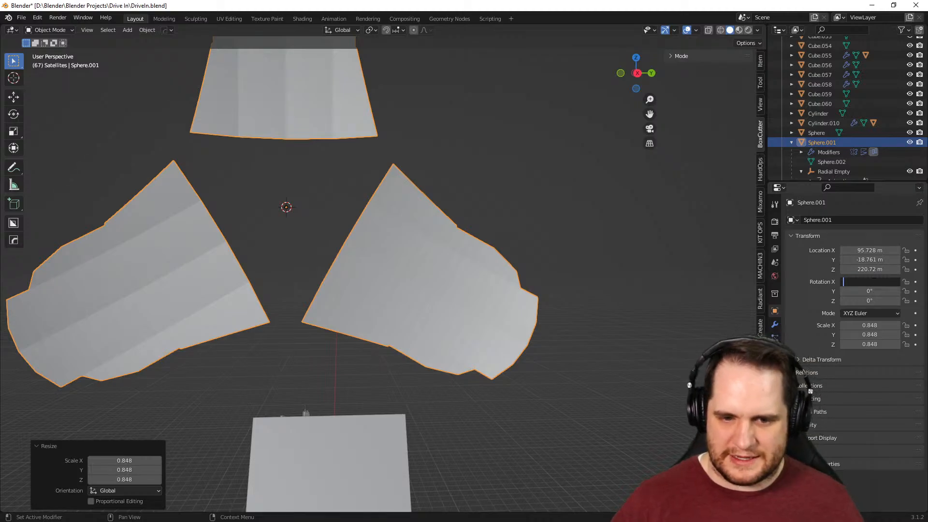
pyautogui.press('Return')
# Enter Edit Mode on the dish panel, switch to face selection and select the face just outward of the notch in its upper edge
pyautogui.moveTo(592, 294); pyautogui.dragTo(290, 317, button='middle')
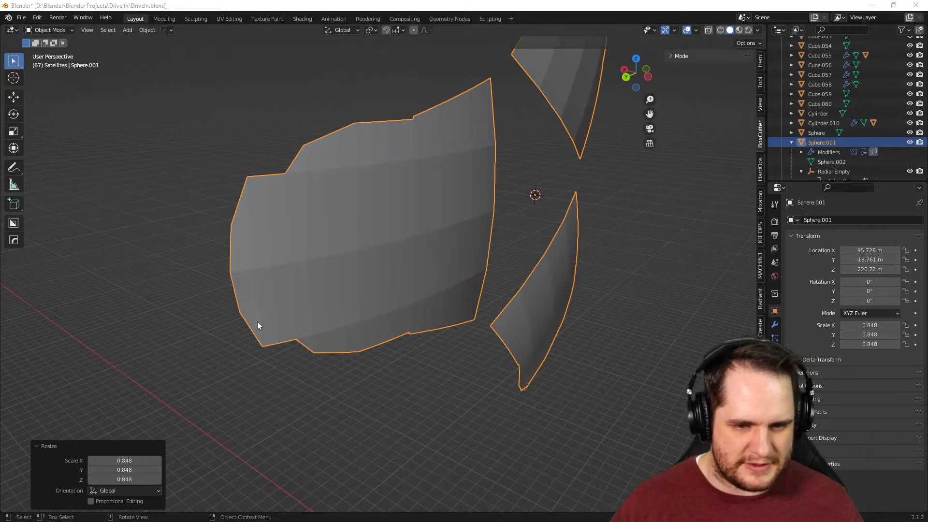
pyautogui.moveTo(143, 392); pyautogui.dragTo(343, 338, button='middle')
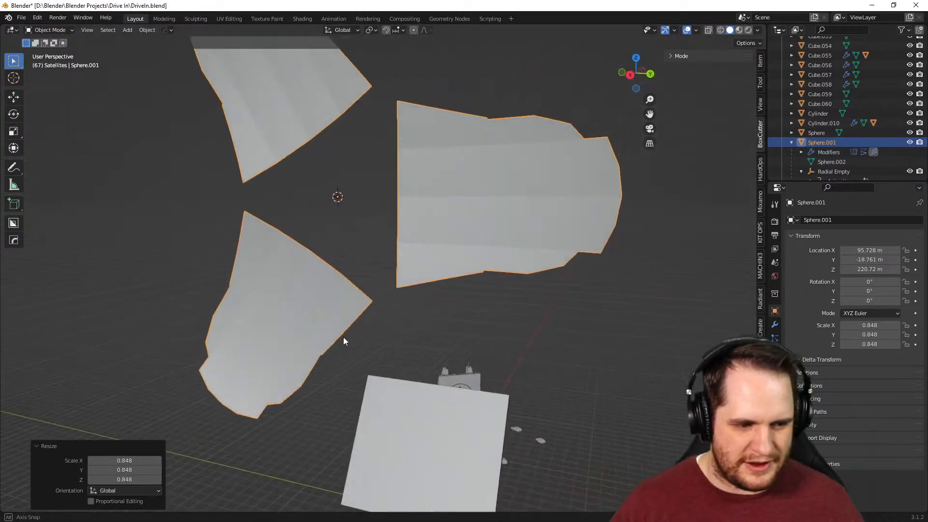
pyautogui.moveTo(613, 310); pyautogui.dragTo(586, 320, button='middle')
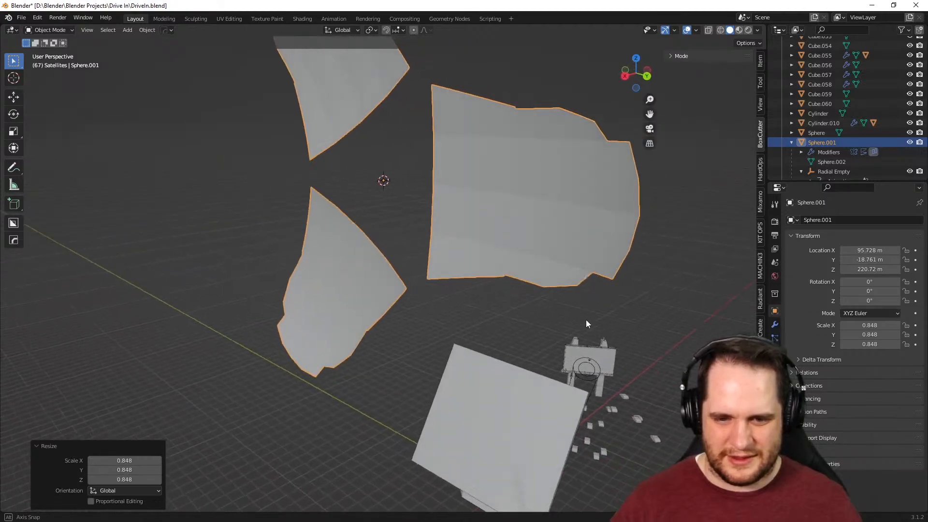
pyautogui.press('Tab')
pyautogui.moveTo(632, 295); pyautogui.dragTo(469, 364, button='middle')
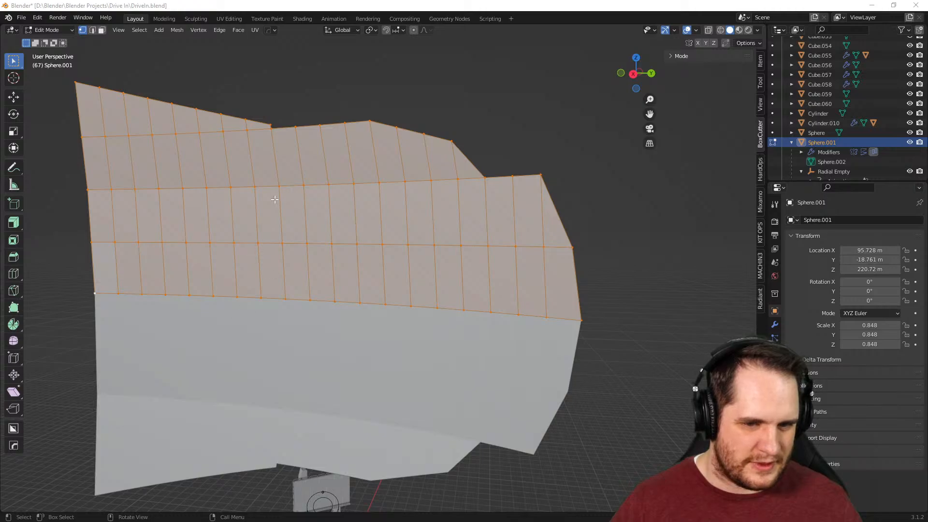
pyautogui.click(279, 164)
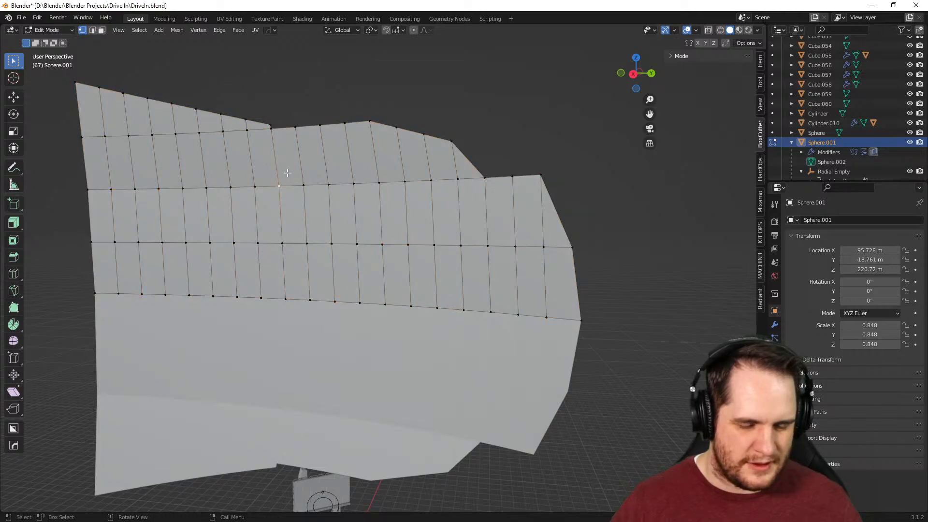
pyautogui.click(289, 167)
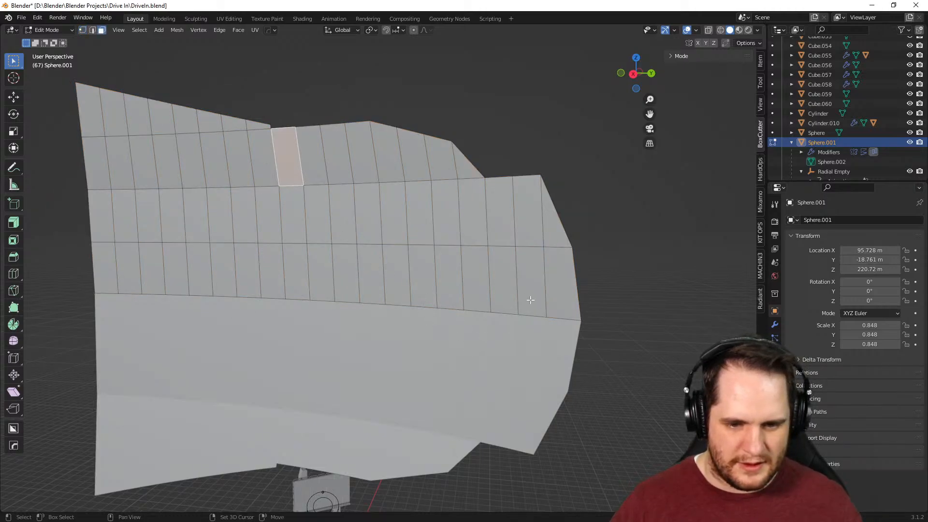
# Try selecting the whole block of faces from the notch to the panel's outer end, and two single faces inward of the notch
pyautogui.keyDown('shift'); pyautogui.click(545, 284); pyautogui.keyUp('shift')
pyautogui.keyDown('ctrl'); pyautogui.click(304, 274); pyautogui.keyUp('ctrl')
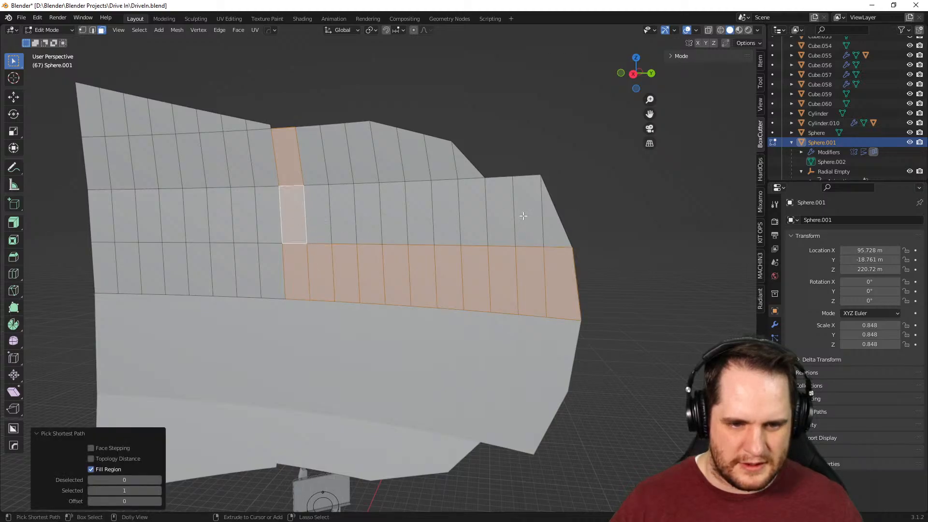
pyautogui.keyDown('ctrl'); pyautogui.keyDown('shift'); pyautogui.click(554, 226); pyautogui.keyUp('shift'); pyautogui.keyUp('ctrl')
pyautogui.scroll(-4, 383, 166)
pyautogui.moveTo(383, 294); pyautogui.dragTo(400, 298, button='middle')
pyautogui.scroll(4, 400, 299)
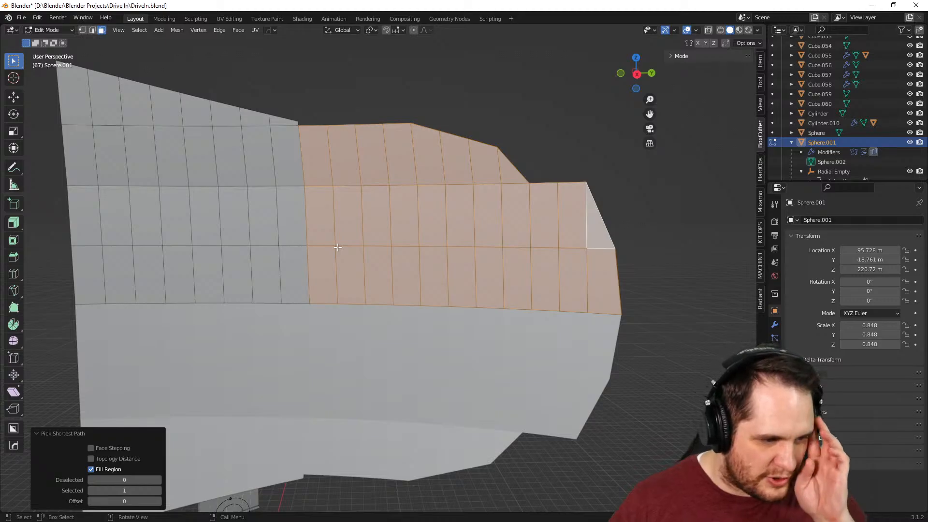
pyautogui.click(81, 161)
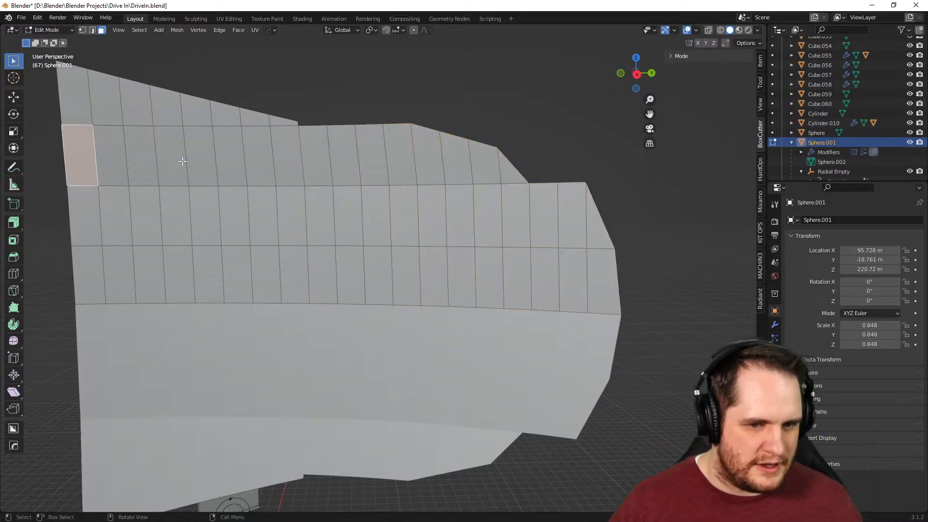
pyautogui.keyDown('shift'); pyautogui.click(284, 167); pyautogui.keyUp('shift')
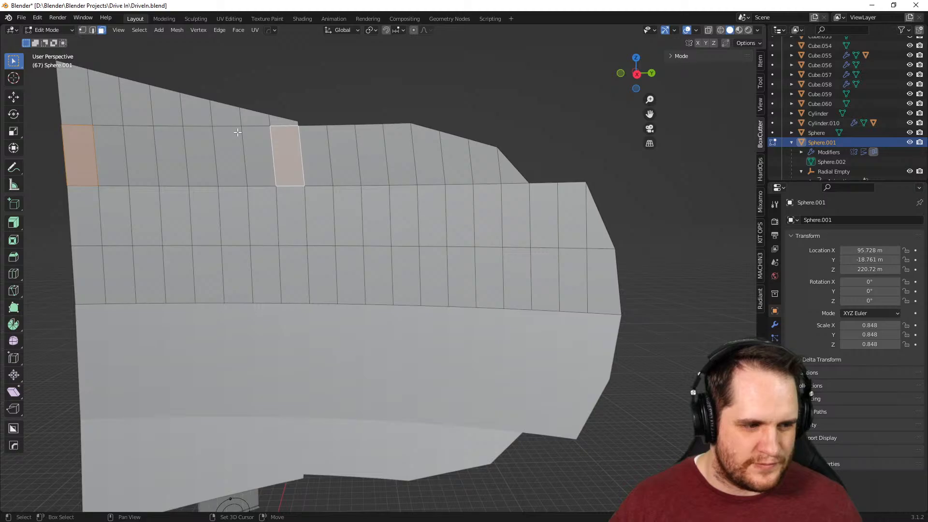
# Select the eight faces of the panel's outer upper edge row, from the notch to the triangular end face
pyautogui.click(319, 161)
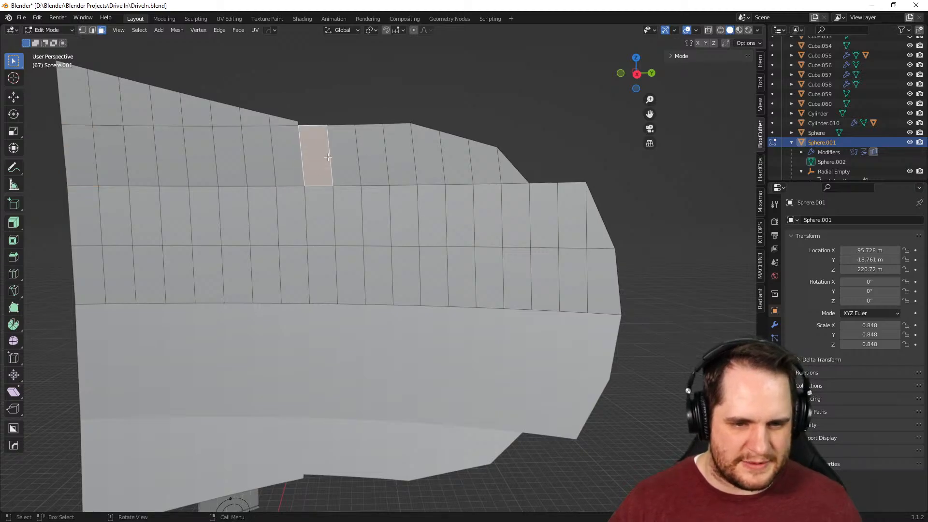
pyautogui.keyDown('shift'); pyautogui.click(344, 160); pyautogui.keyUp('shift')
pyautogui.keyDown('shift'); pyautogui.click(372, 160); pyautogui.keyUp('shift')
pyautogui.keyDown('shift'); pyautogui.click(399, 160); pyautogui.keyUp('shift')
pyautogui.keyDown('shift'); pyautogui.click(428, 161); pyautogui.keyUp('shift')
pyautogui.keyDown('shift'); pyautogui.click(457, 161); pyautogui.keyUp('shift')
pyautogui.keyDown('shift'); pyautogui.click(486, 165); pyautogui.keyUp('shift')
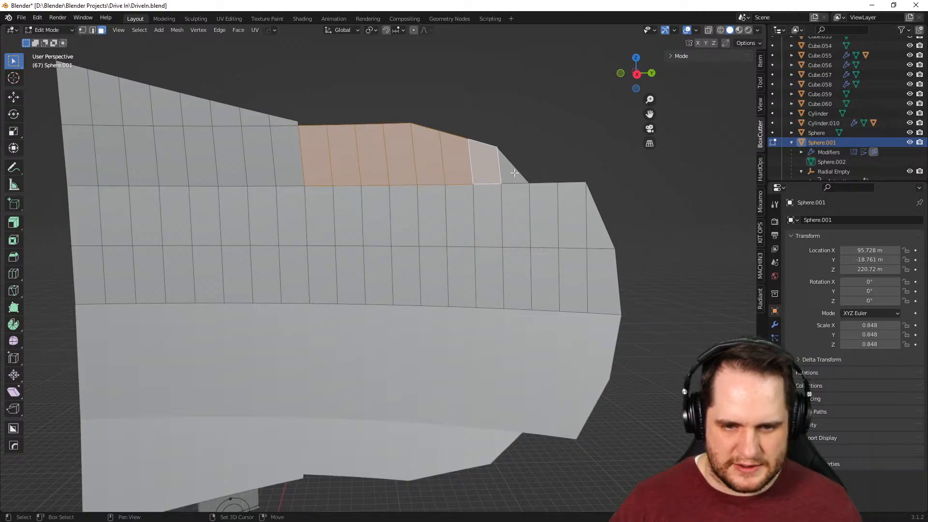
pyautogui.keyDown('shift'); pyautogui.click(515, 174); pyautogui.keyUp('shift')
# Extract the selected faces as a separate plate with HardOps Curve/Extract, and thicken it using Solidify with offset -1 and no rim
pyautogui.press('q')
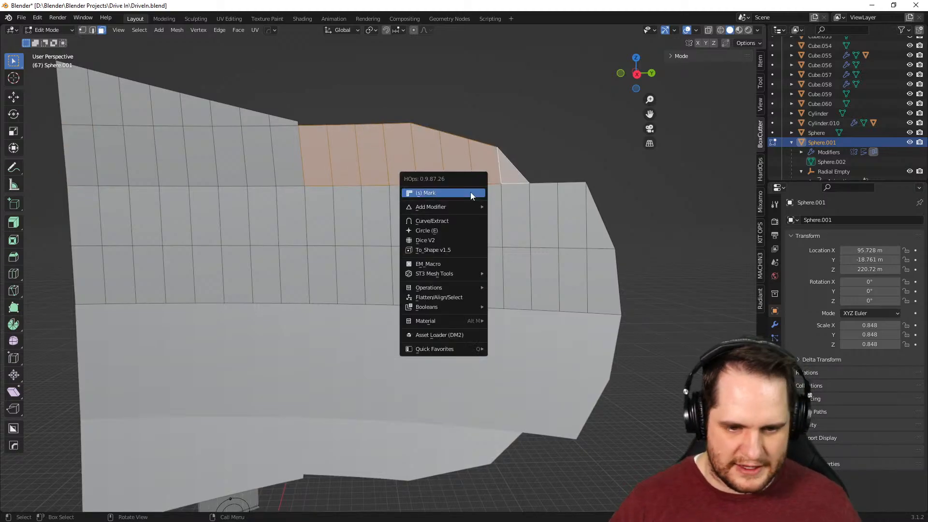
pyautogui.keyDown('shift'); pyautogui.click(454, 221); pyautogui.keyUp('shift')
pyautogui.moveTo(524, 222); pyautogui.dragTo(471, 266, button='middle')
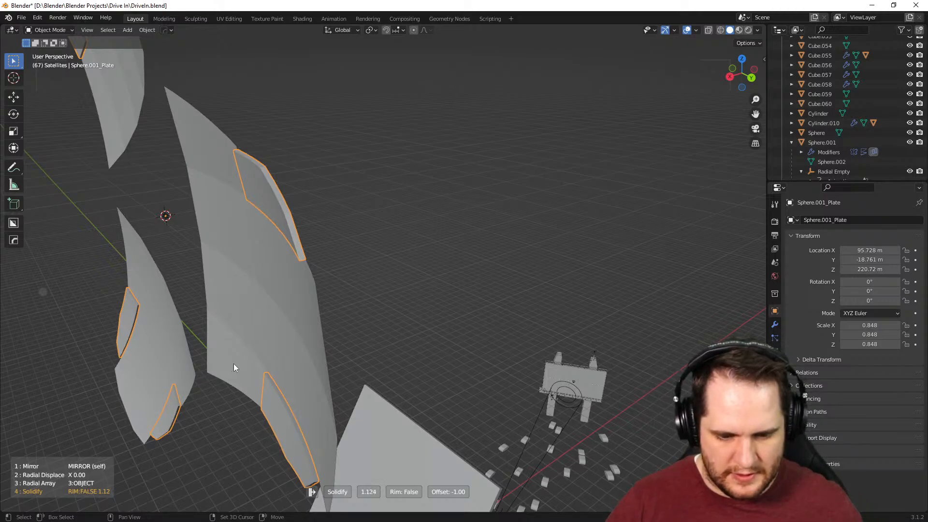
pyautogui.click(159, 374)
# Select the main dish panel again in place of the extracted plate and enter Edit Mode on its remaining faces
pyautogui.moveTo(232, 373); pyautogui.dragTo(333, 345, button='middle')
pyautogui.press('Tab')
pyautogui.press('Tab')
pyautogui.click(278, 275)
pyautogui.press('Tab')
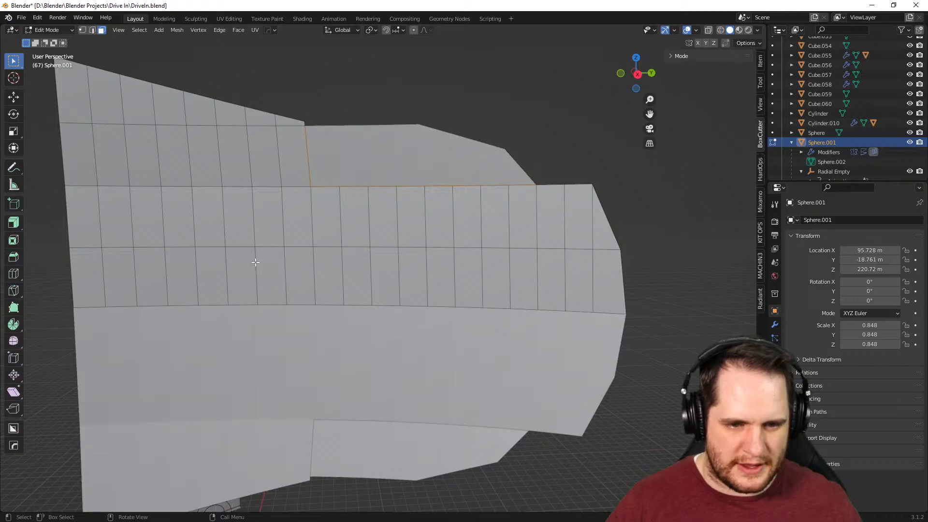
# Select the two upper rows of faces on the main dish panel, from its inner end to the notch
pyautogui.click(280, 158)
pyautogui.keyDown('shift'); pyautogui.click(90, 150); pyautogui.keyUp('shift')
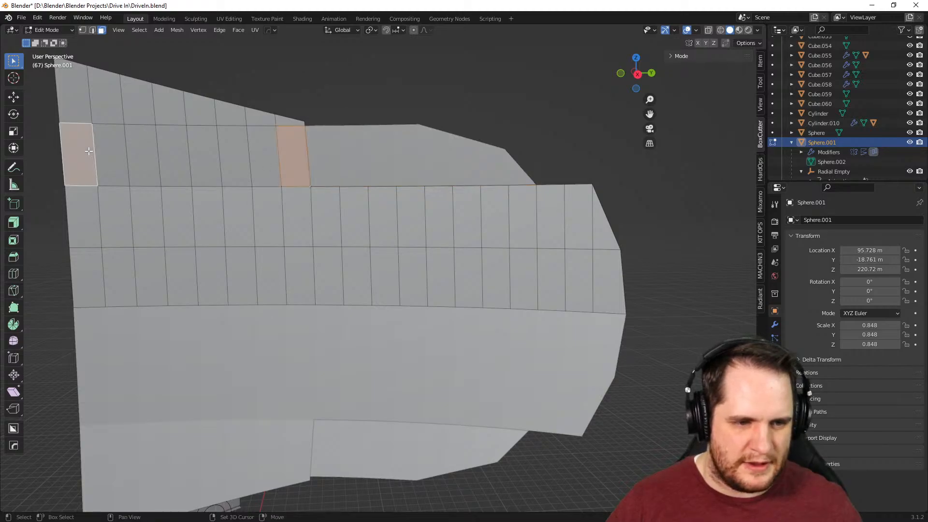
pyautogui.keyDown('ctrl'); pyautogui.keyDown('shift'); pyautogui.click(109, 150); pyautogui.keyUp('shift'); pyautogui.keyUp('ctrl')
pyautogui.keyDown('ctrl'); pyautogui.keyDown('shift'); pyautogui.click(125, 151); pyautogui.keyUp('shift'); pyautogui.keyUp('ctrl')
pyautogui.keyDown('ctrl'); pyautogui.keyDown('shift'); pyautogui.click(125, 151); pyautogui.keyUp('shift'); pyautogui.keyUp('ctrl')
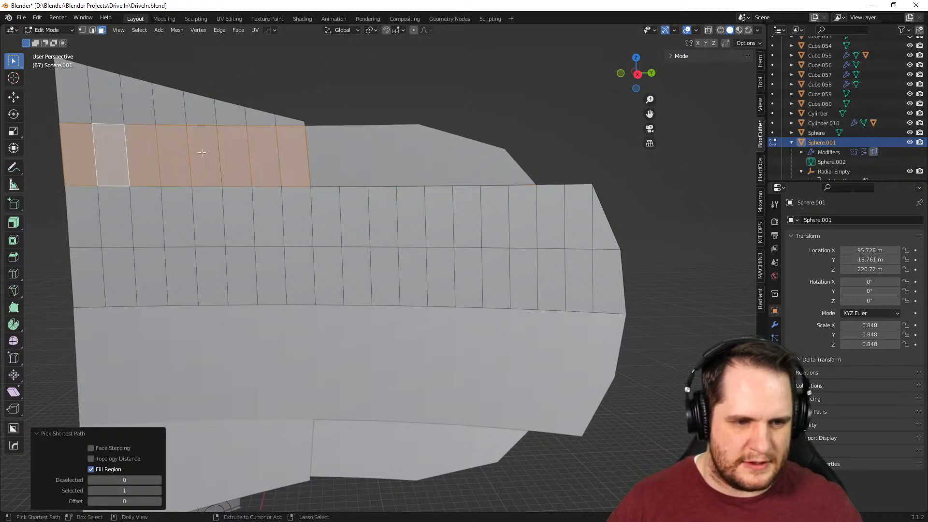
pyautogui.keyDown('ctrl'); pyautogui.keyDown('shift'); pyautogui.click(73, 90); pyautogui.keyUp('shift'); pyautogui.keyUp('ctrl')
pyautogui.keyDown('ctrl'); pyautogui.keyDown('shift'); pyautogui.click(281, 121); pyautogui.keyUp('shift'); pyautogui.keyUp('ctrl')
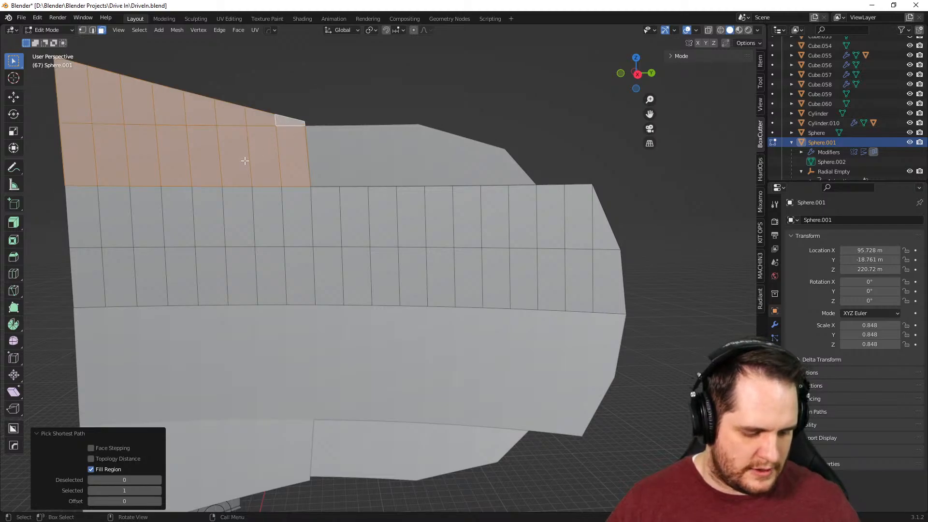
# Extract the selected faces as a separate plate with HardOps Curve/Extract, using Solidify 0.010, offset -1 and no rim, and deselect it
pyautogui.press('q')
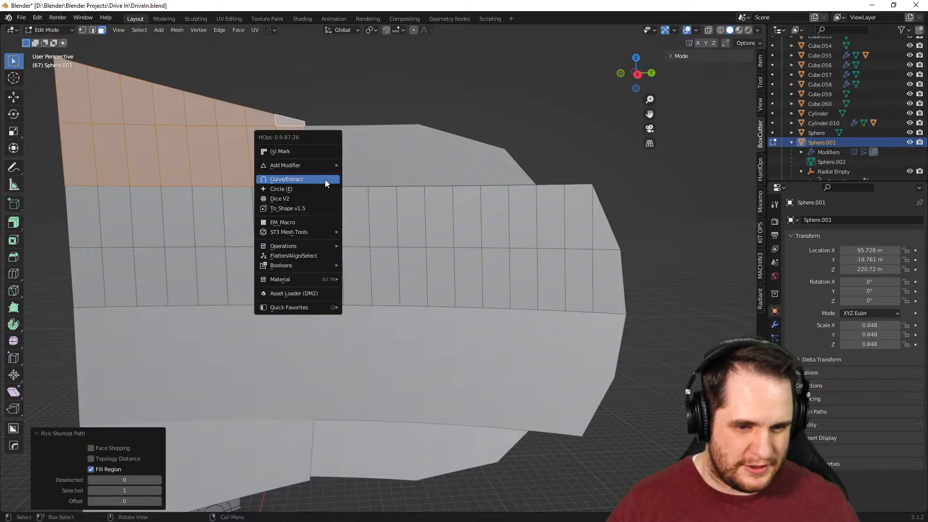
pyautogui.keyDown('shift'); pyautogui.click(325, 179); pyautogui.keyUp('shift')
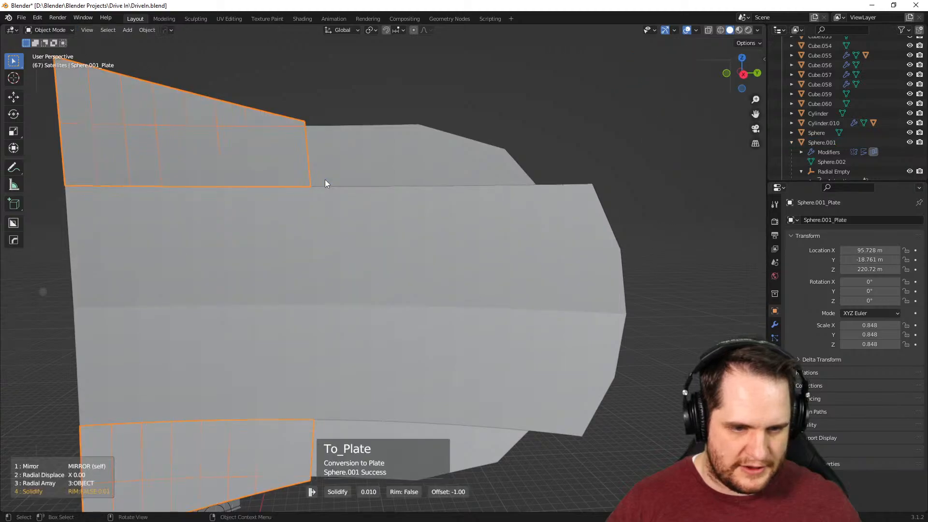
pyautogui.press('n')
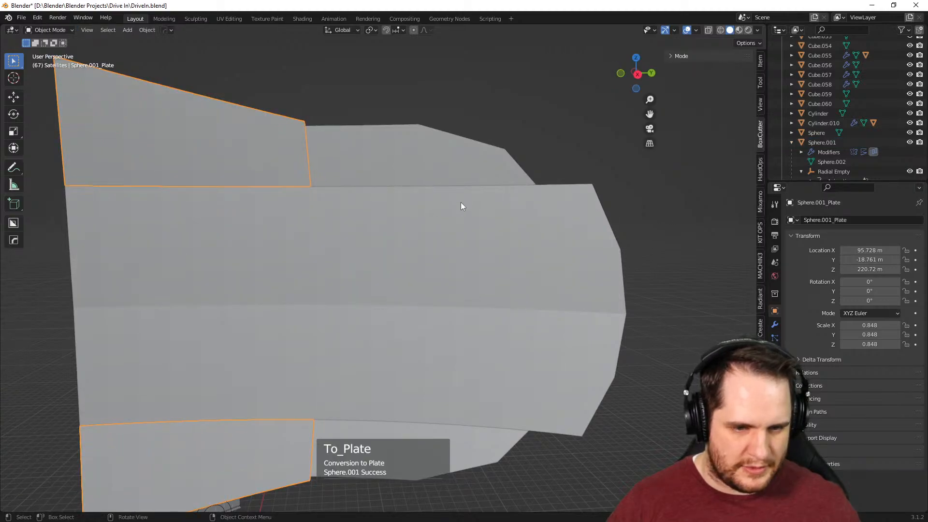
pyautogui.click(561, 154)
pyautogui.moveTo(562, 151)
pyautogui.mouseDown(button='middle')
pyautogui.moveTo(550, 214)
pyautogui.moveTo(485, 234)
pyautogui.moveTo(581, 197)
pyautogui.moveTo(546, 146)
pyautogui.mouseUp(button='middle')
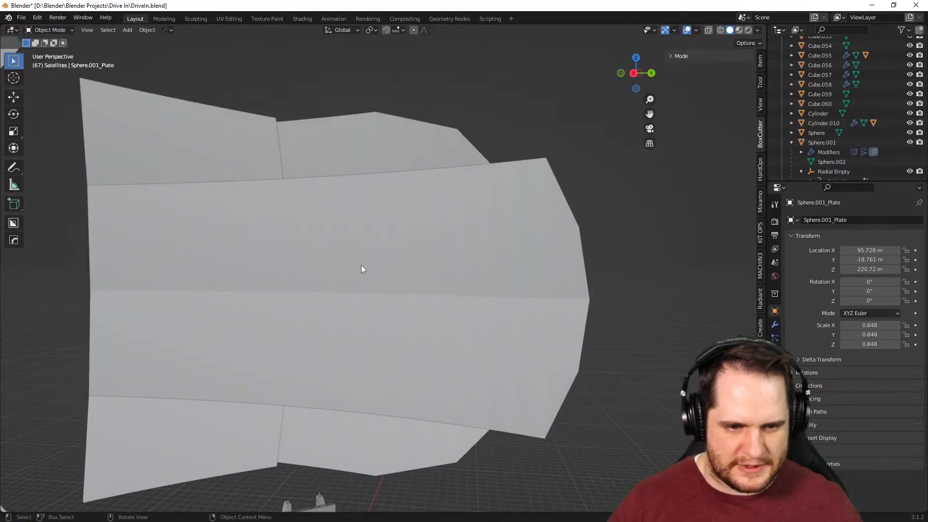
# Move all remaining faces of the main dish panel about 1.27 m up along global Z, away from the mirror line
pyautogui.click(286, 277)
pyautogui.moveTo(286, 278); pyautogui.dragTo(323, 273, button='middle')
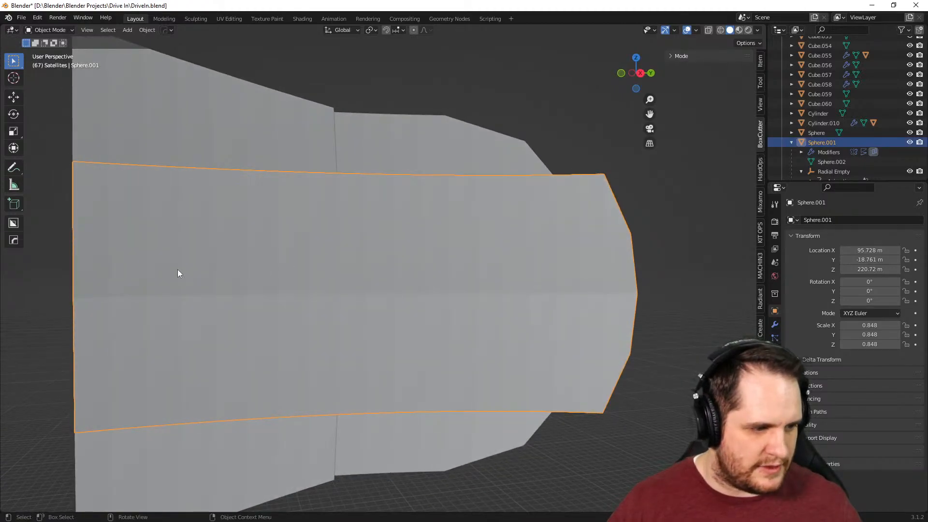
pyautogui.press('Tab')
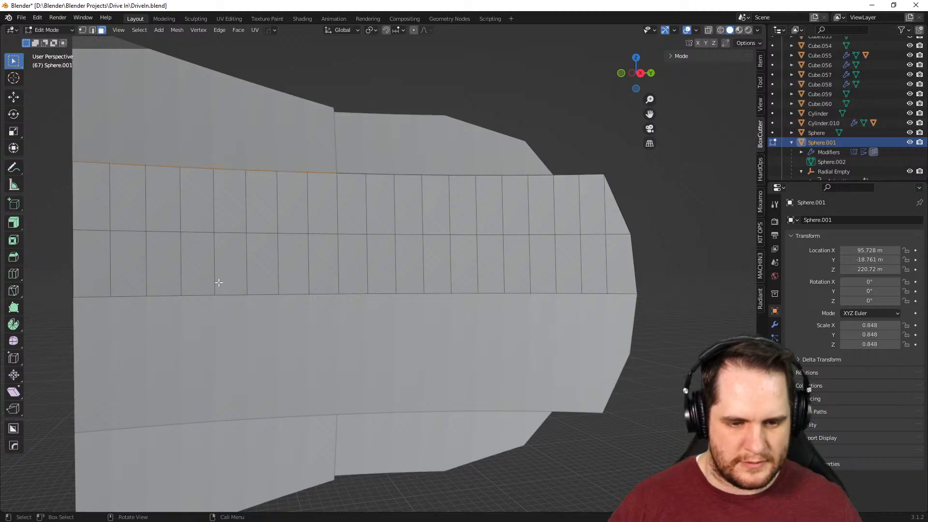
pyautogui.moveTo(464, 269); pyautogui.dragTo(421, 277, button='middle')
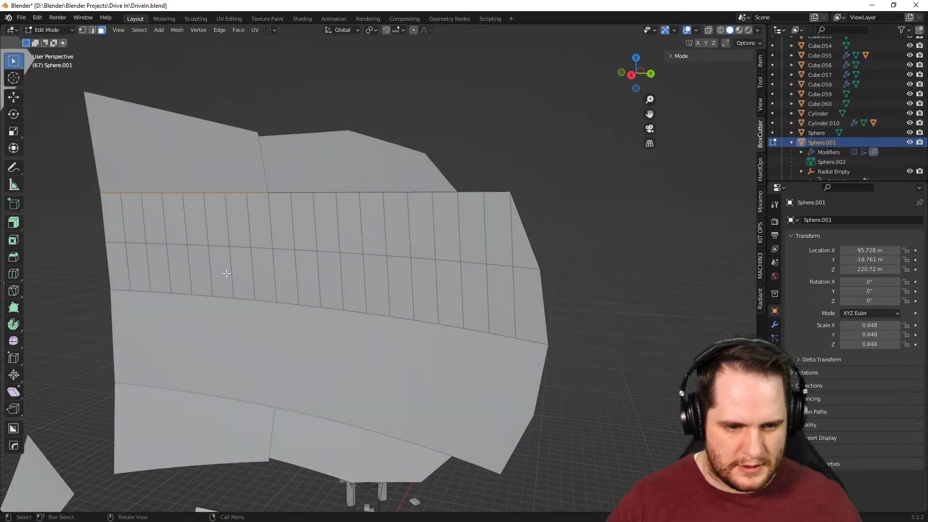
pyautogui.click(126, 272)
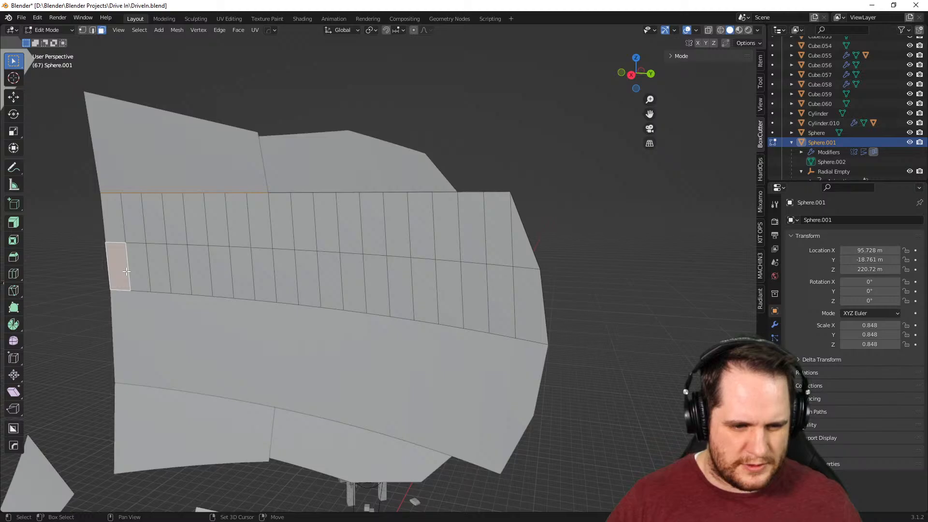
pyautogui.keyDown('ctrl'); pyautogui.click(527, 285); pyautogui.keyUp('ctrl')
pyautogui.press('g')
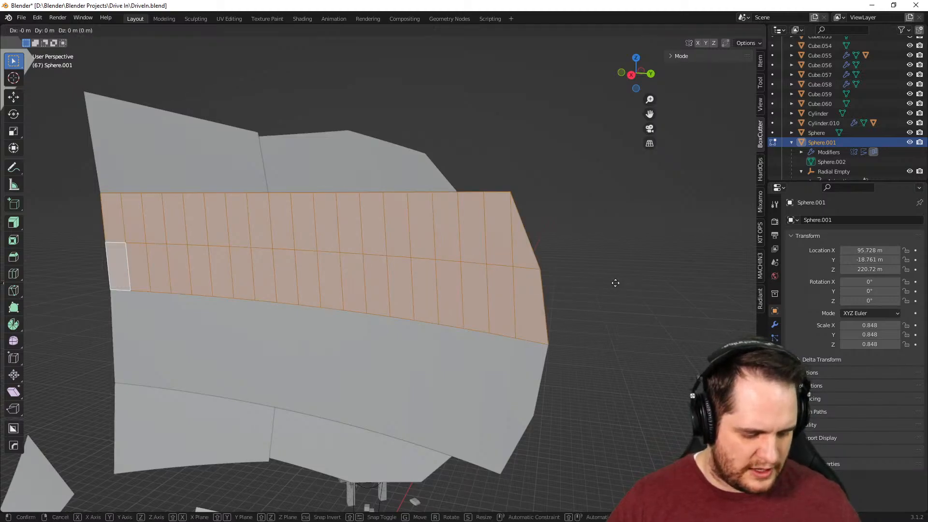
pyautogui.press('z')
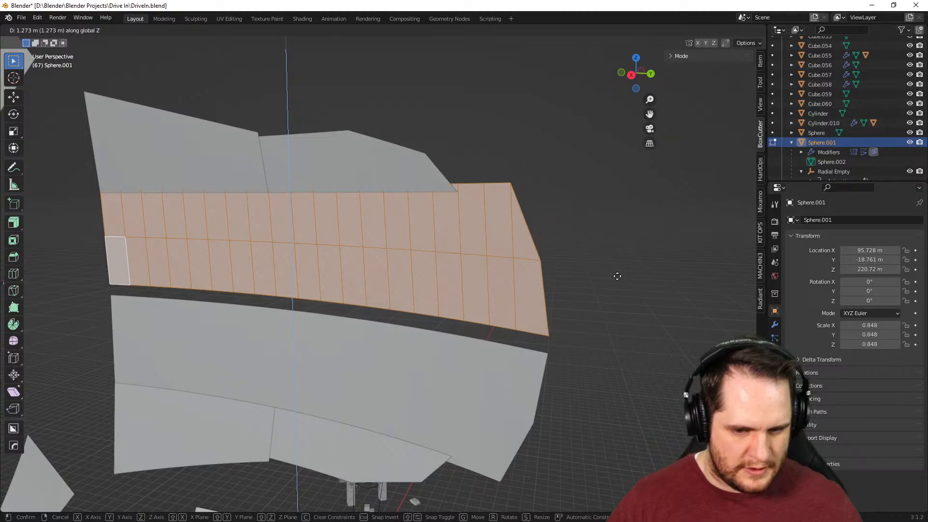
pyautogui.click(618, 276)
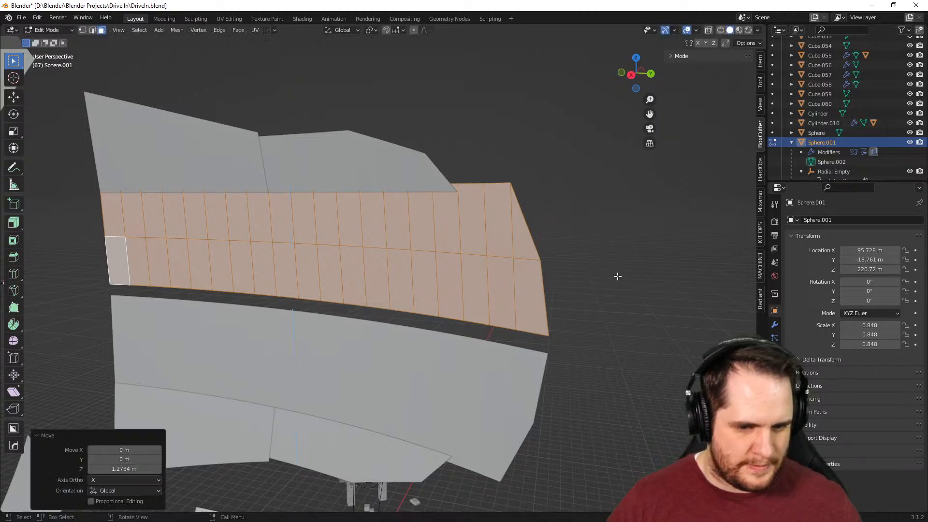
# Select the inner eight columns of faces across both rows of the main panel, from its inner end to the notch line
pyautogui.moveTo(459, 275); pyautogui.dragTo(491, 269, button='middle')
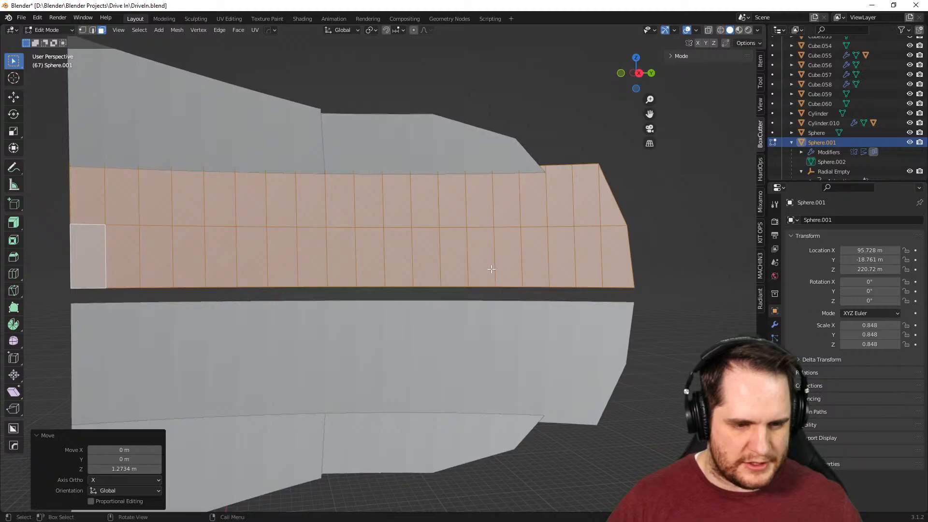
pyautogui.click(310, 211)
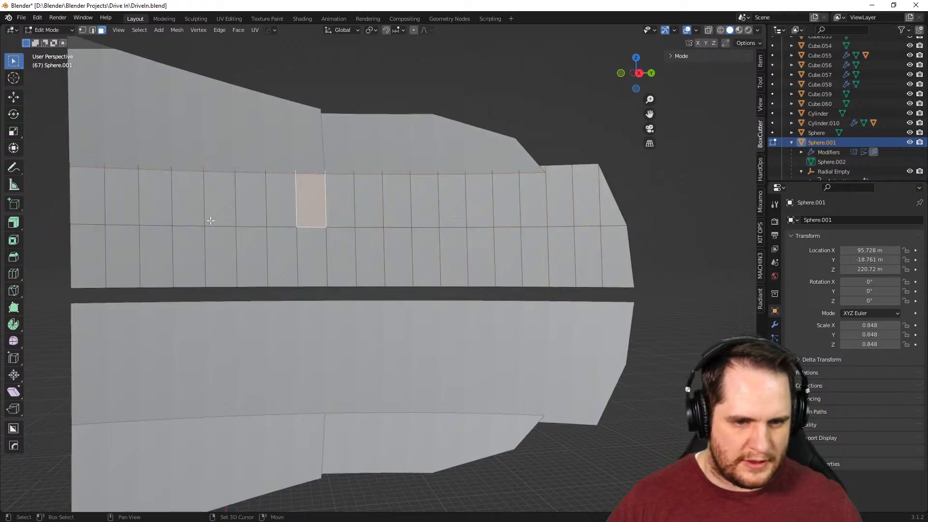
pyautogui.keyDown('ctrl'); pyautogui.click(108, 203); pyautogui.keyUp('ctrl')
pyautogui.keyDown('ctrl'); pyautogui.click(99, 209); pyautogui.keyUp('ctrl')
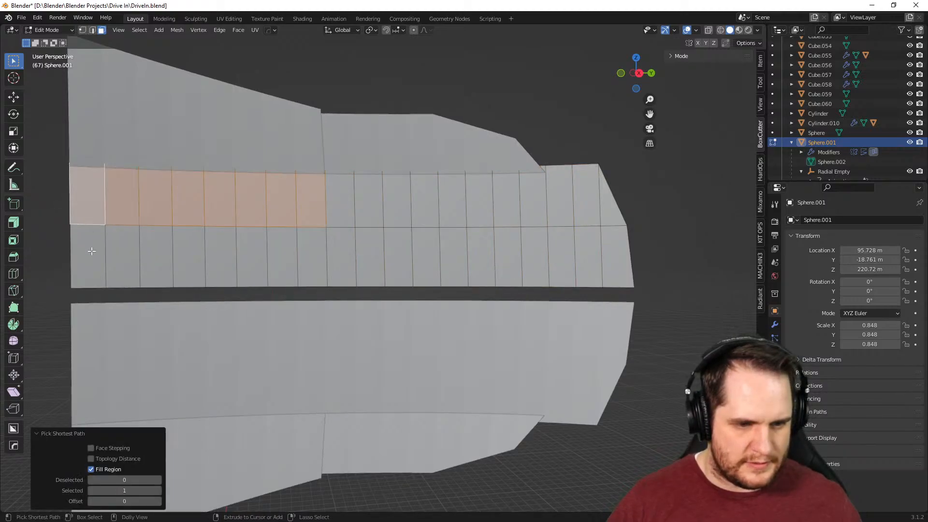
pyautogui.keyDown('ctrl'); pyautogui.click(92, 251); pyautogui.keyUp('ctrl')
pyautogui.keyDown('ctrl'); pyautogui.click(308, 267); pyautogui.keyUp('ctrl')
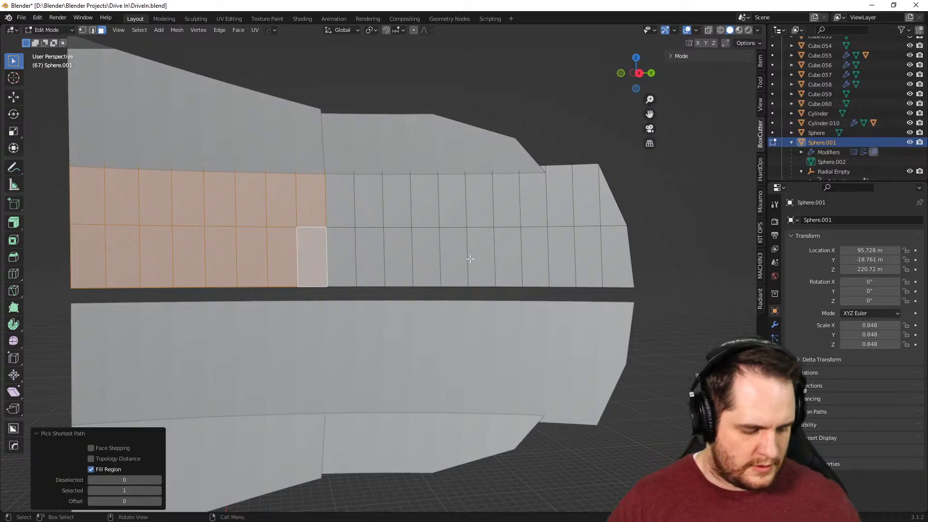
# Extract the selected inner block as its own plate with HardOps Curve/Extract, keeping Solidify 0.010, offset -1 and no rim
pyautogui.hotkey('shift', 'q')
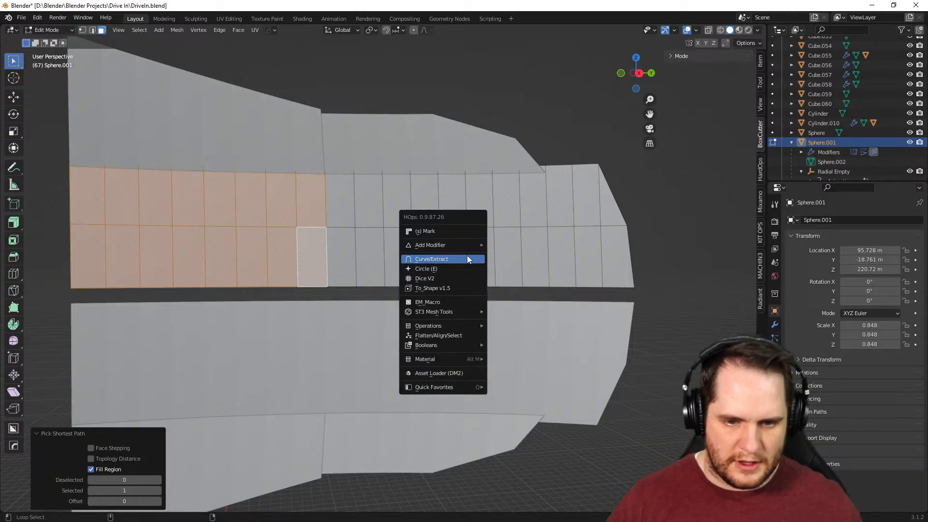
pyautogui.keyDown('shift'); pyautogui.click(468, 259); pyautogui.keyUp('shift')
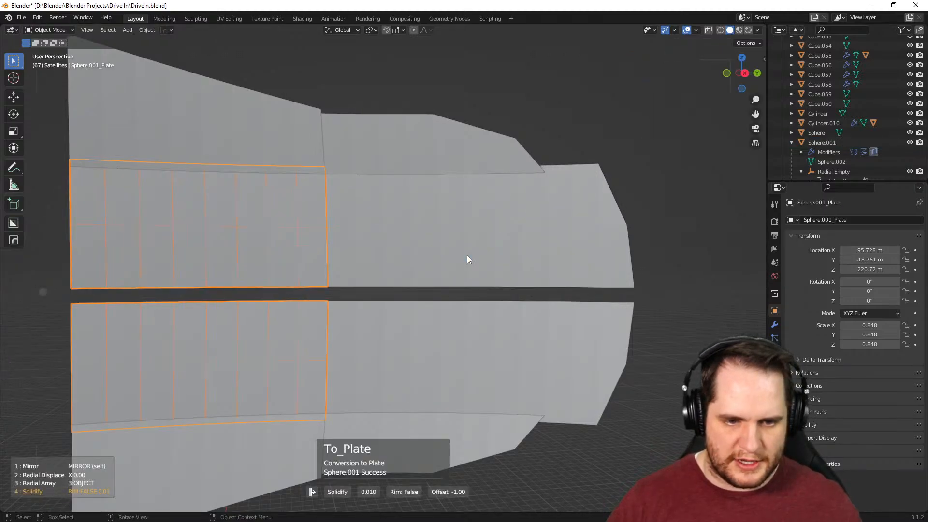
pyautogui.click(643, 239)
pyautogui.press('n')
pyautogui.moveTo(659, 243); pyautogui.dragTo(338, 209, button='middle')
pyautogui.click(243, 174)
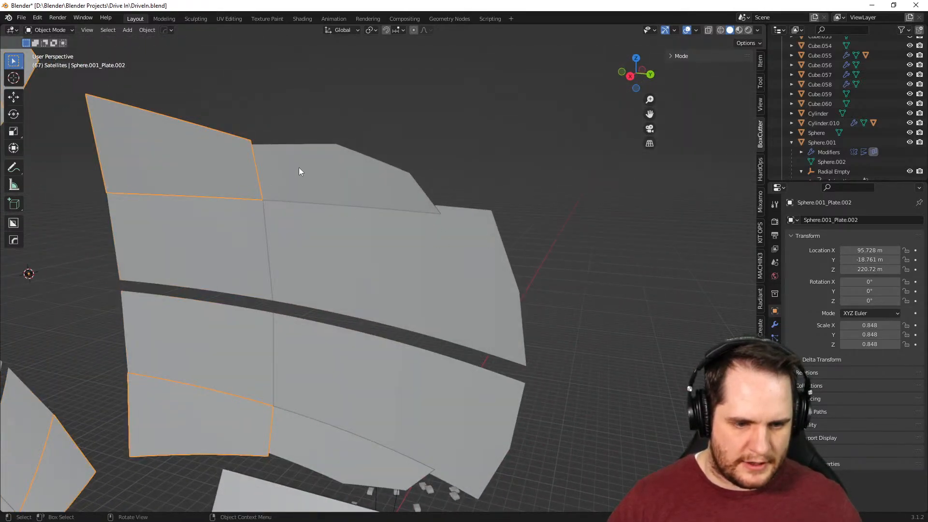
pyautogui.keyDown('shift'); pyautogui.click(314, 172); pyautogui.keyUp('shift')
pyautogui.moveTo(314, 172); pyautogui.dragTo(394, 211, button='middle')
pyautogui.click(241, 175)
pyautogui.keyDown('shift'); pyautogui.click(325, 180); pyautogui.keyUp('shift')
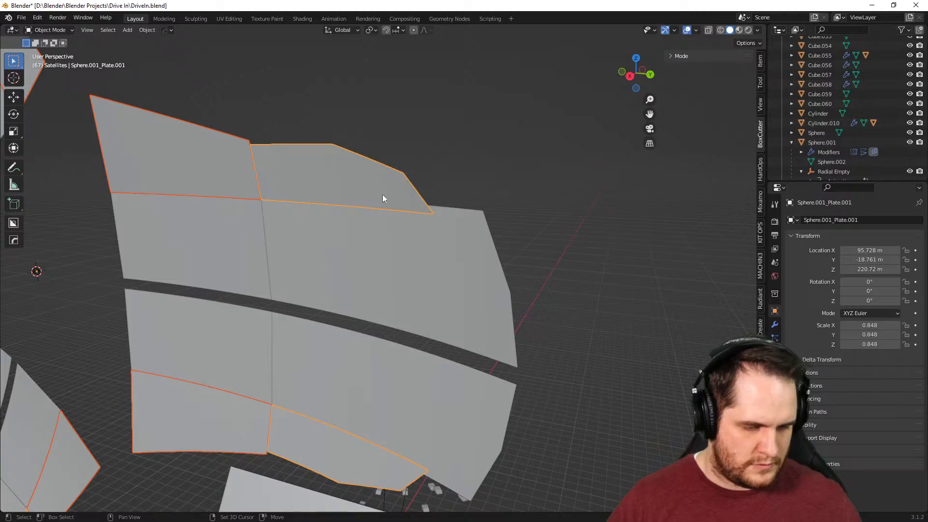
pyautogui.press('g')
pyautogui.press('z')
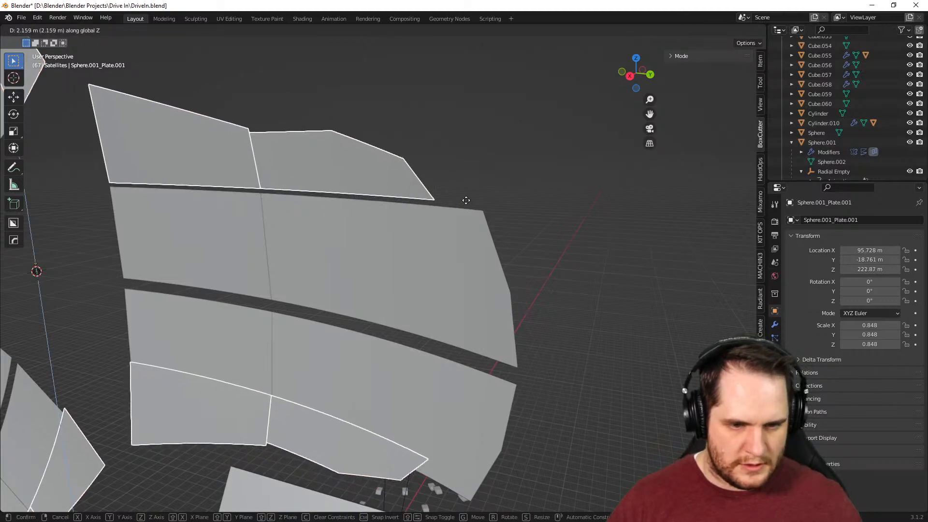
pyautogui.press('Escape')
pyautogui.moveTo(471, 227)
pyautogui.mouseDown(button='middle')
pyautogui.moveTo(500, 228)
pyautogui.moveTo(468, 219)
pyautogui.mouseUp(button='middle')
pyautogui.press('Tab')
pyautogui.click(269, 192)
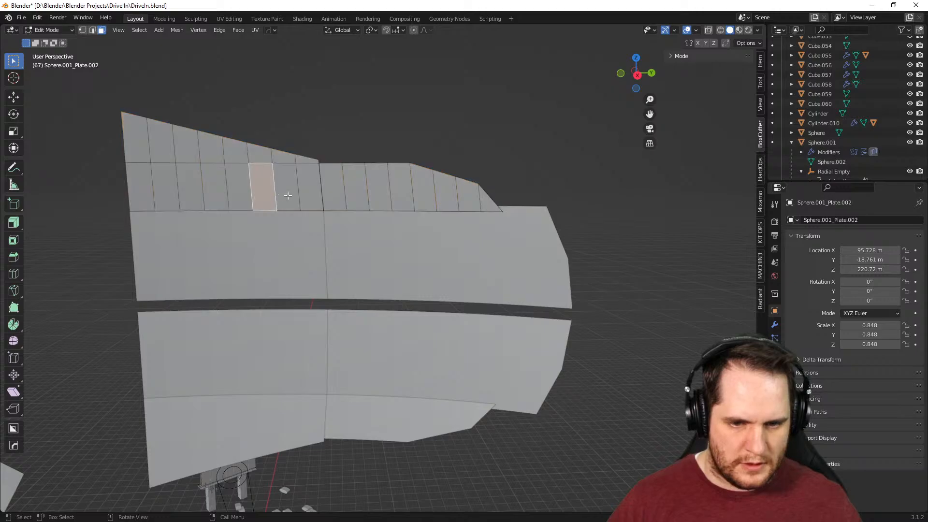
pyautogui.press('Tab')
pyautogui.keyDown('shift'); pyautogui.click(414, 209); pyautogui.keyUp('shift')
pyautogui.click(515, 170)
pyautogui.click(391, 191)
# Move all faces of the inner upper plate about 1.77 m up along global Z in Edit Mode
pyautogui.click(278, 191)
pyautogui.press('Tab')
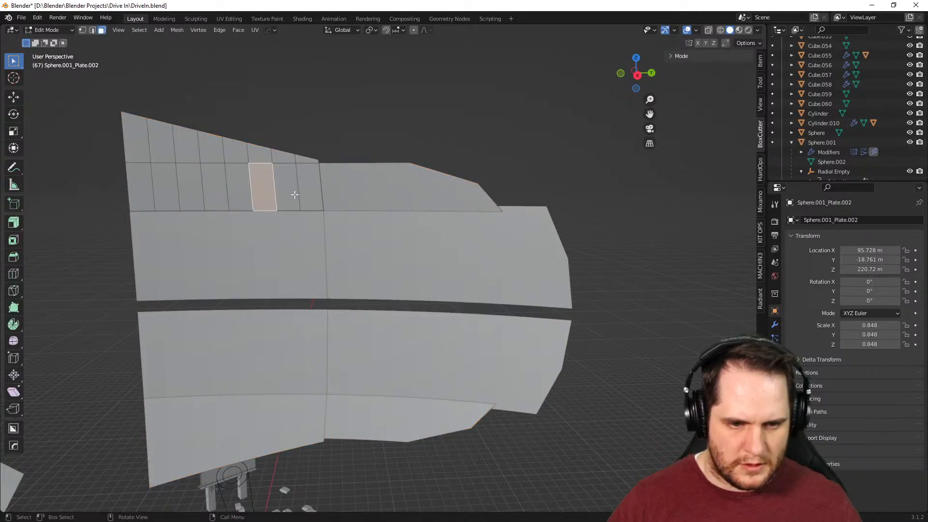
pyautogui.hotkey('ctrl', 'i')
pyautogui.press('g')
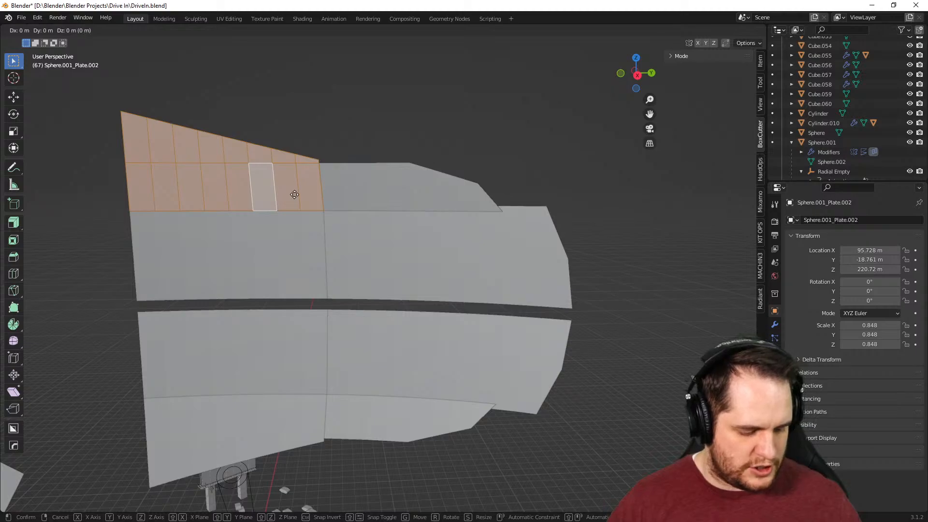
pyautogui.press('z')
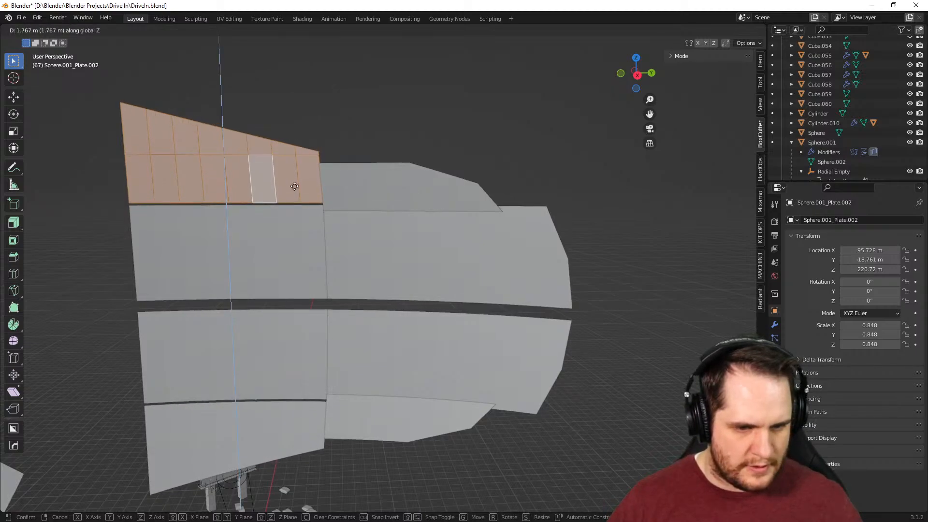
pyautogui.click(294, 186)
pyautogui.press('Tab')
# Move all faces of the outer upper plate 1.765 m up along global Z in Edit Mode
pyautogui.click(403, 190)
pyautogui.scroll(5, 511, 204)
pyautogui.moveTo(495, 203); pyautogui.dragTo(495, 243, button='middle')
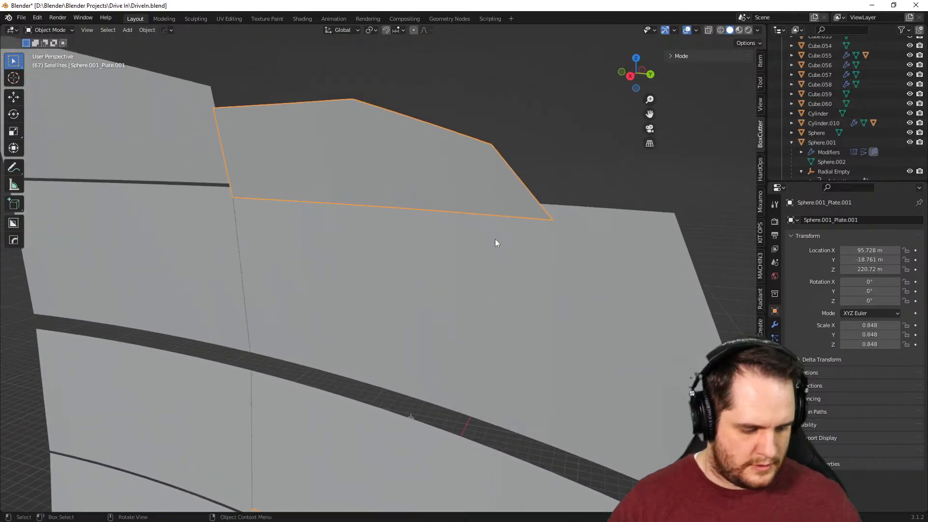
pyautogui.press('Tab')
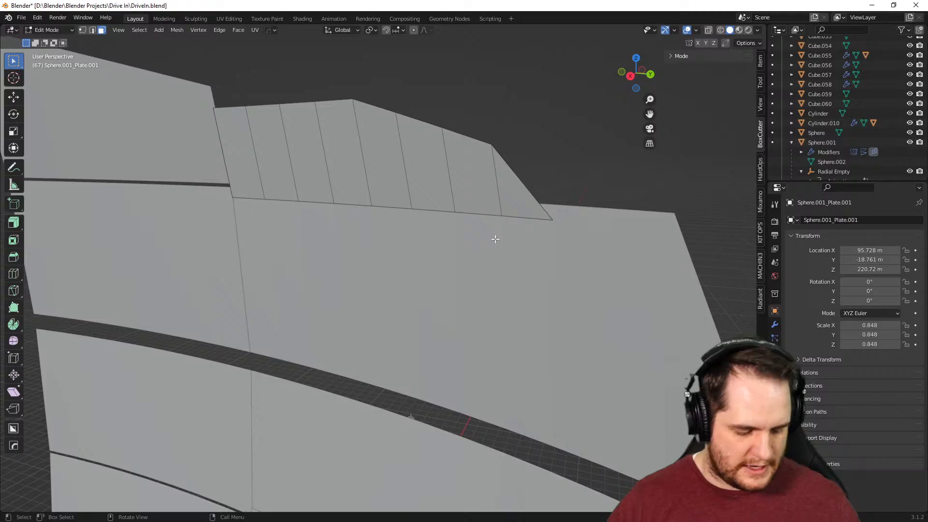
pyautogui.press('a')
pyautogui.press('g')
pyautogui.press('z')
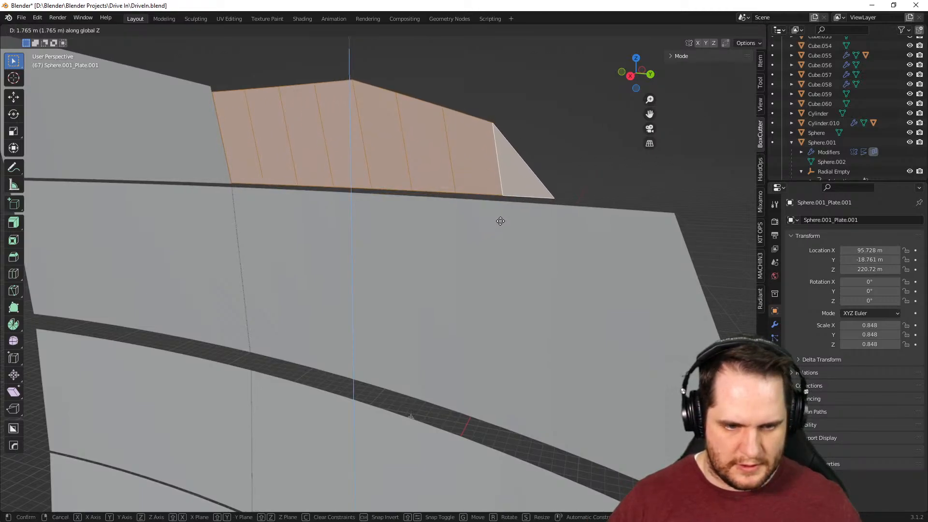
pyautogui.click(501, 221)
# Shift the outer upper plate's faces about 0.53 m along global Y, away from the inner upper plate, and return to Object Mode
pyautogui.moveTo(498, 218); pyautogui.dragTo(512, 245, button='middle')
pyautogui.scroll(2, 513, 245)
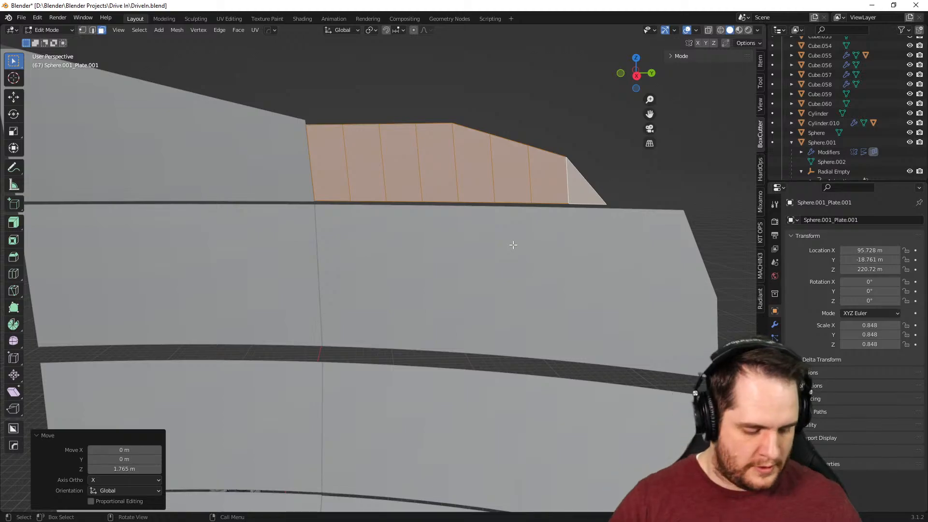
pyautogui.press('g')
pyautogui.press('y')
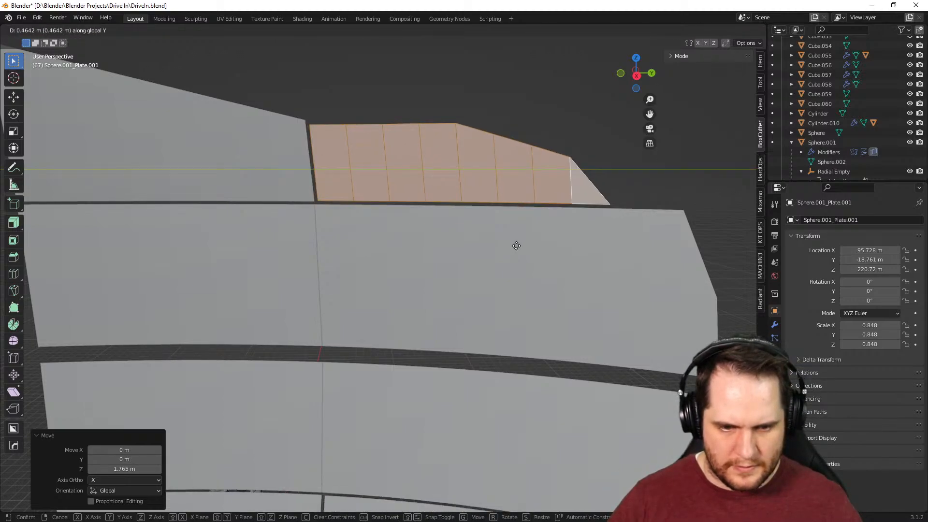
pyautogui.click(517, 245)
pyautogui.moveTo(517, 246); pyautogui.dragTo(657, 184, button='middle')
pyautogui.scroll(-4, 657, 184)
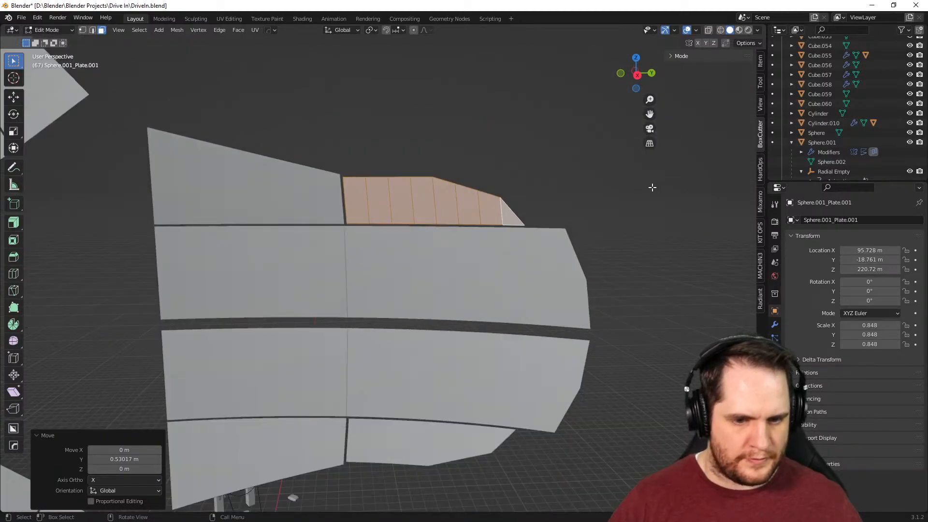
pyautogui.scroll(3, 574, 273)
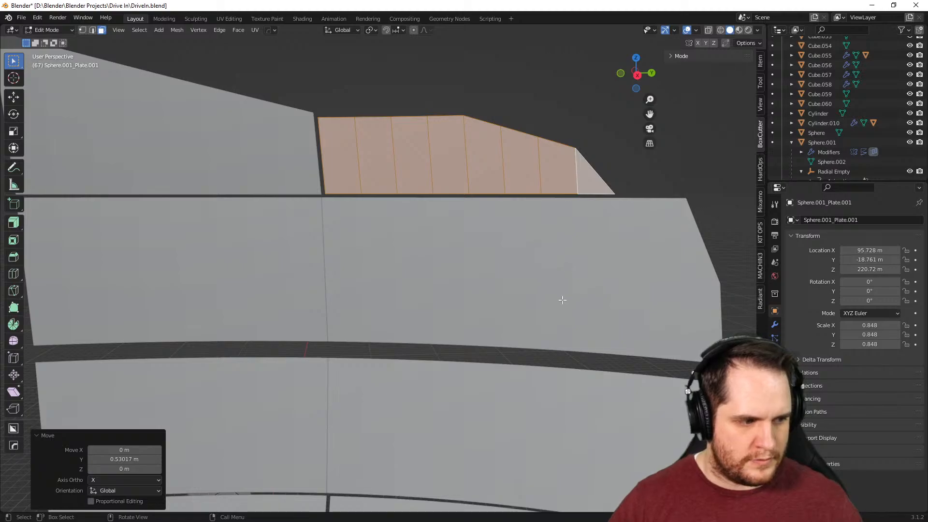
pyautogui.keyDown('shift'); pyautogui.moveTo(537, 336); pyautogui.dragTo(509, 305, button='middle'); pyautogui.keyUp('shift')
pyautogui.press('Tab')
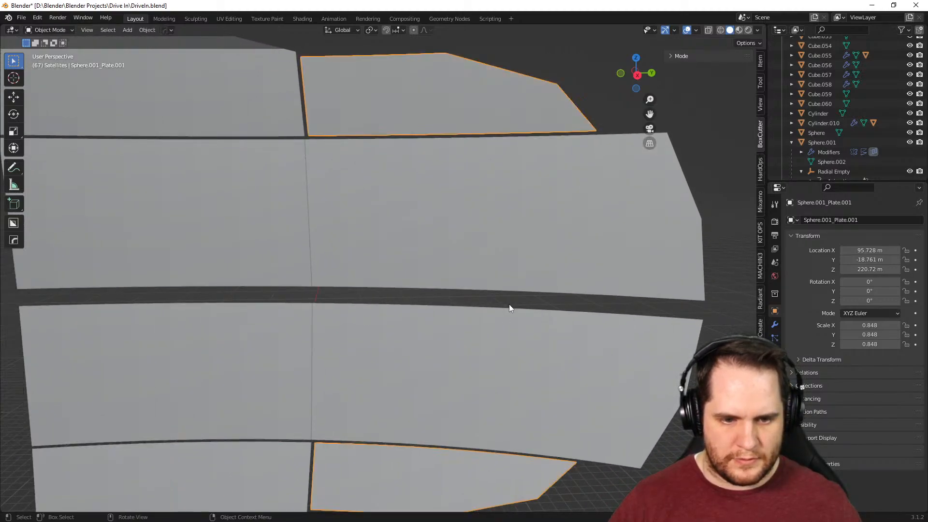
# Shift all faces of the large outer plate (Sphere.001) about 0.49 m along global Y, away from the inner plate, and return to Object Mode
pyautogui.click(456, 253)
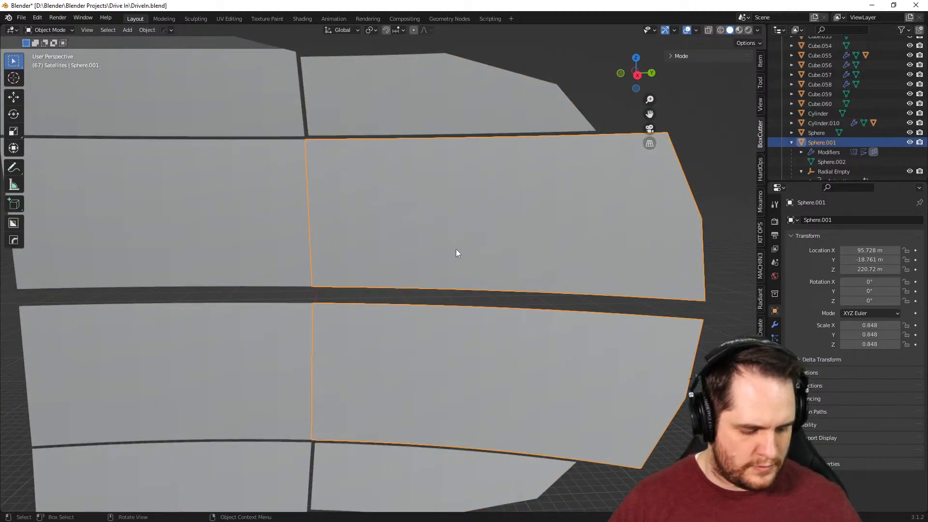
pyautogui.press('Tab')
pyautogui.press('a')
pyautogui.press('g')
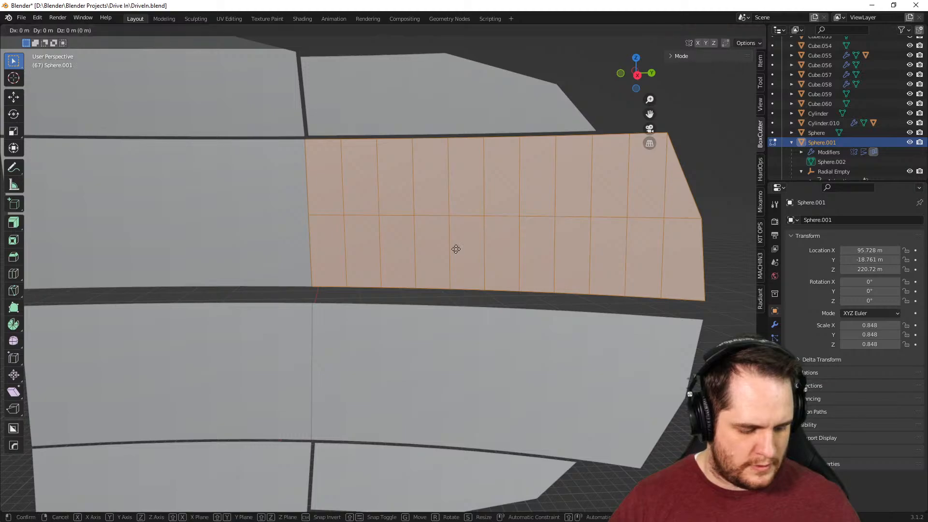
pyautogui.press('y')
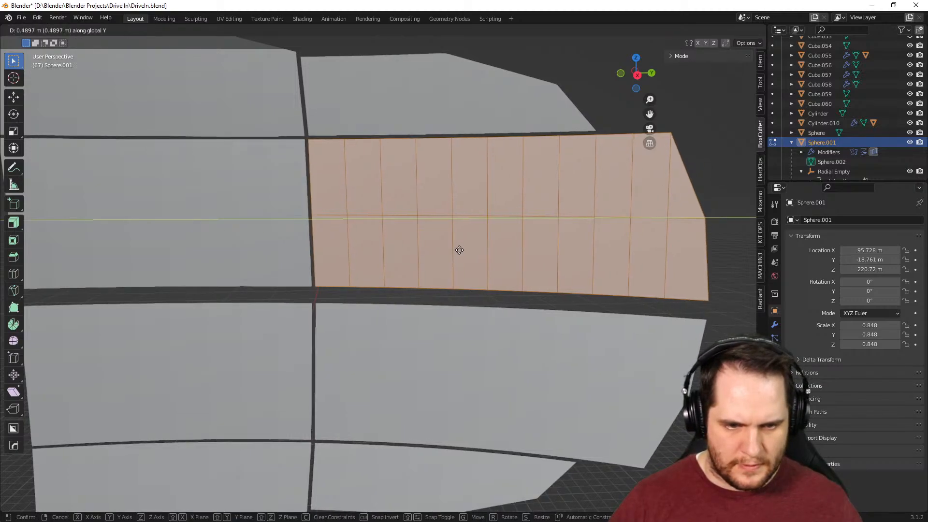
pyautogui.click(459, 251)
pyautogui.scroll(-5, 464, 261)
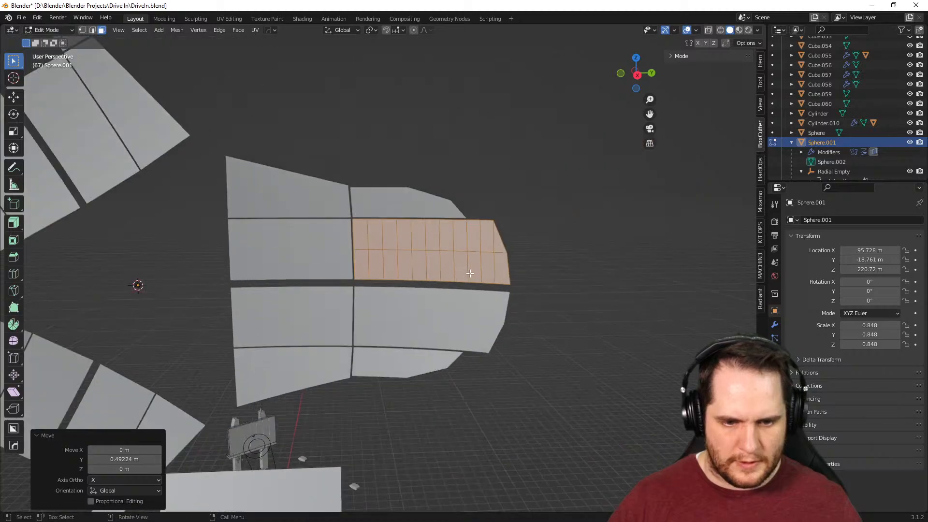
pyautogui.press('Tab')
pyautogui.click(592, 292)
pyautogui.scroll(-4, 580, 292)
pyautogui.moveTo(568, 292)
pyautogui.mouseDown(button='middle')
pyautogui.moveTo(419, 297)
pyautogui.moveTo(343, 261)
pyautogui.moveTo(384, 296)
pyautogui.moveTo(460, 289)
pyautogui.moveTo(545, 299)
pyautogui.moveTo(633, 289)
pyautogui.moveTo(574, 296)
pyautogui.mouseUp(button='middle')
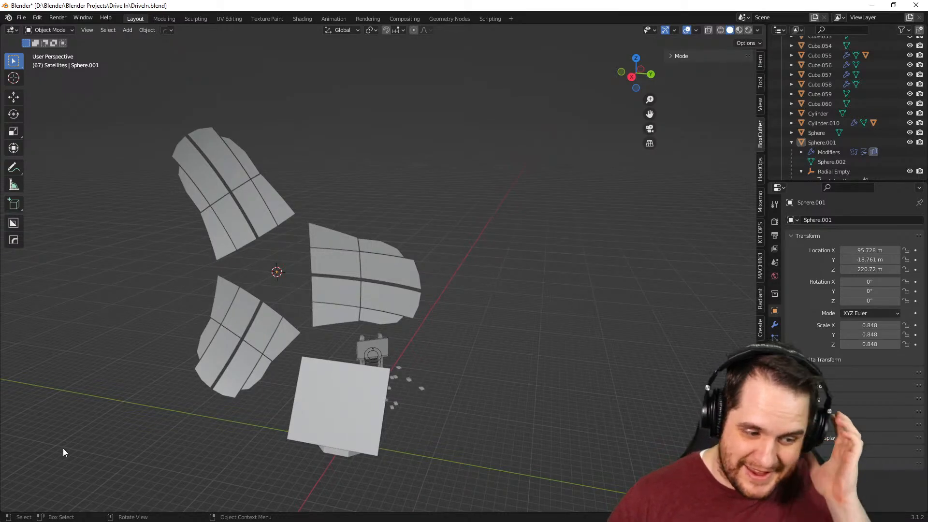
pyautogui.scroll(2, 158, 413)
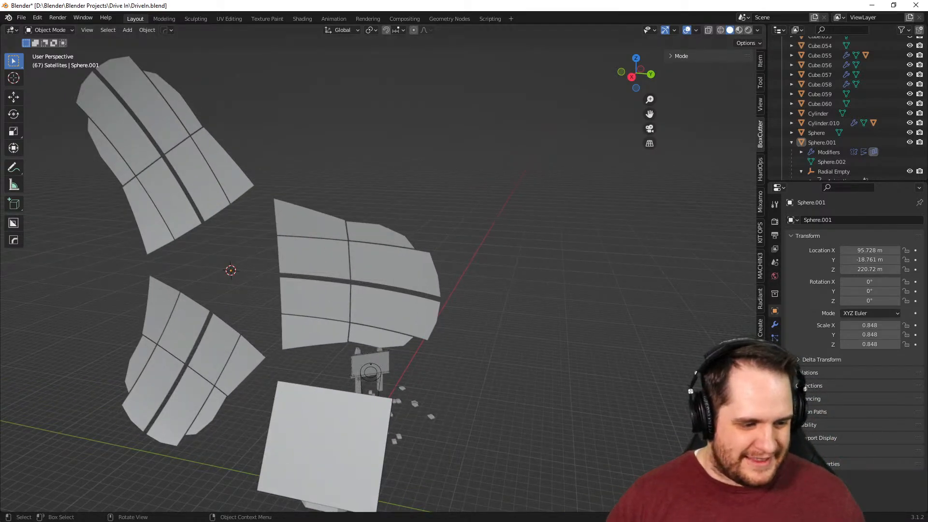
pyautogui.moveTo(268, 413); pyautogui.dragTo(445, 321, button='middle')
pyautogui.keyDown('shift'); pyautogui.moveTo(391, 276); pyautogui.dragTo(437, 367, button='middle'); pyautogui.keyUp('shift')
pyautogui.scroll(1, 402, 335)
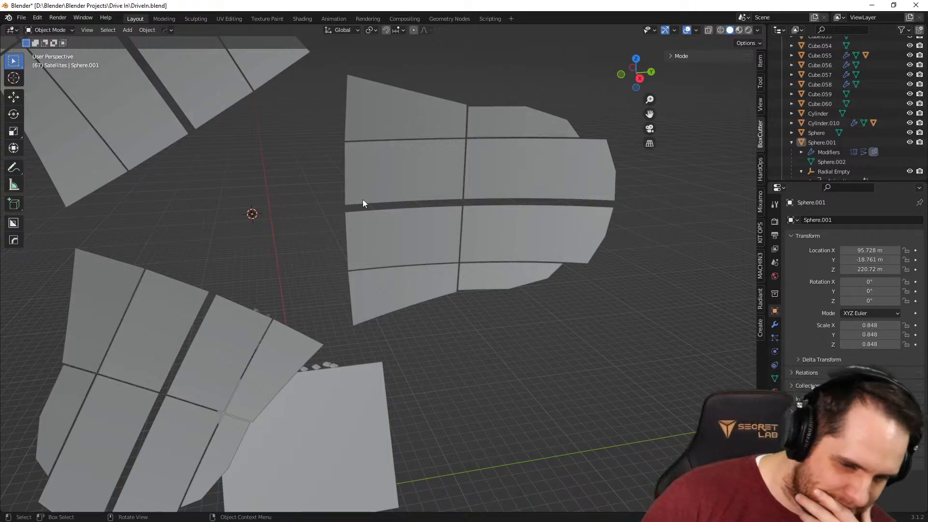
pyautogui.click(257, 213)
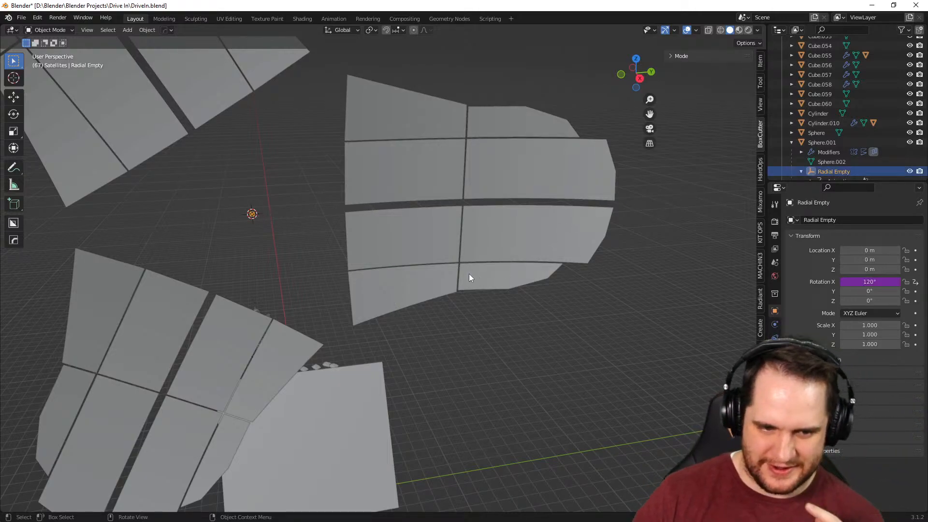
pyautogui.press('g')
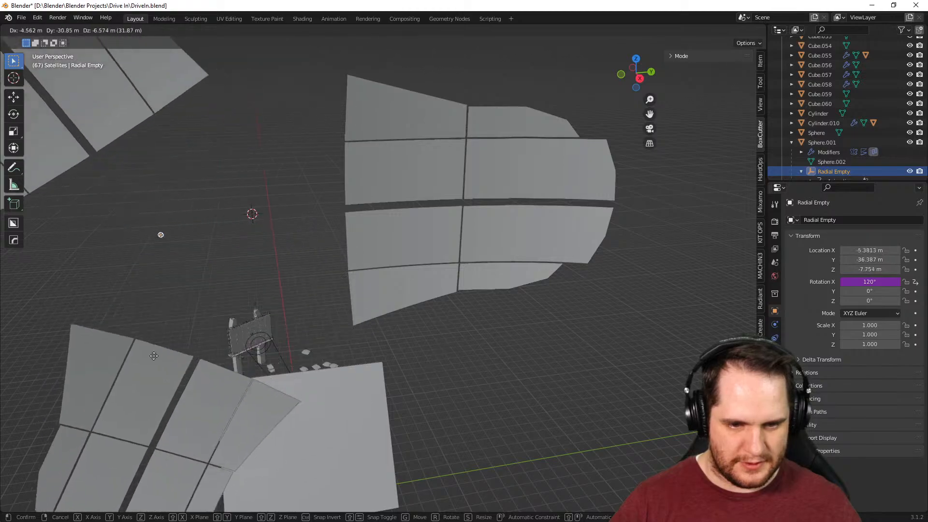
pyautogui.rightClick(445, 286)
# Select all four plates of the dish panel, with the inner edge plate Sphere.001_Plate.002 as the active object
pyautogui.click(424, 239)
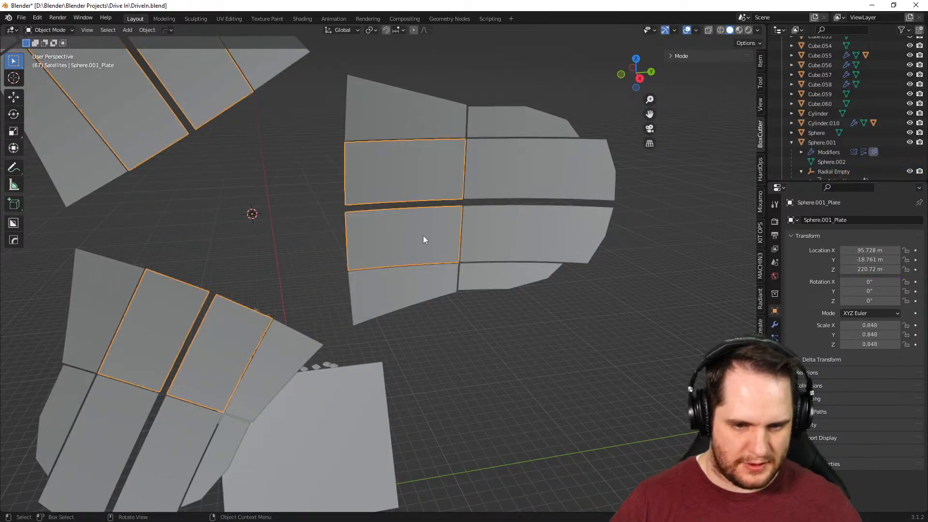
pyautogui.keyDown('shift'); pyautogui.click(527, 239); pyautogui.keyUp('shift')
pyautogui.keyDown('shift'); pyautogui.click(484, 286); pyautogui.keyUp('shift')
pyautogui.keyDown('shift'); pyautogui.click(410, 291); pyautogui.keyUp('shift')
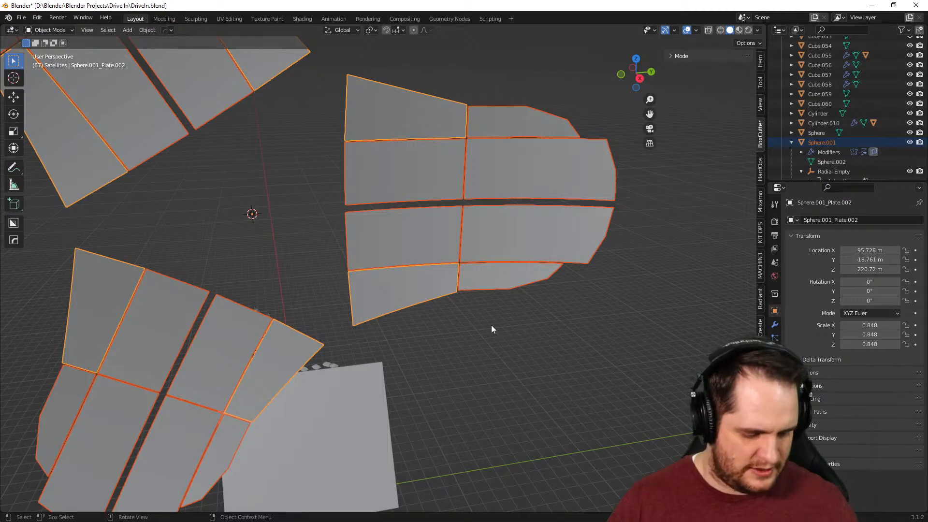
# Try joining the four selected plates into one object and undo the join
pyautogui.hotkey('ctrl', 'j')
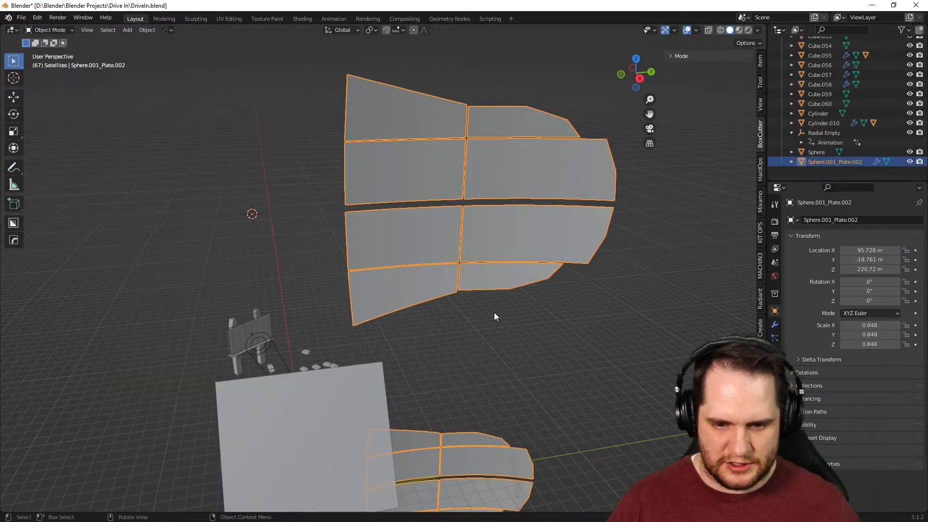
pyautogui.scroll(-5, 513, 364)
pyautogui.scroll(3, 505, 376)
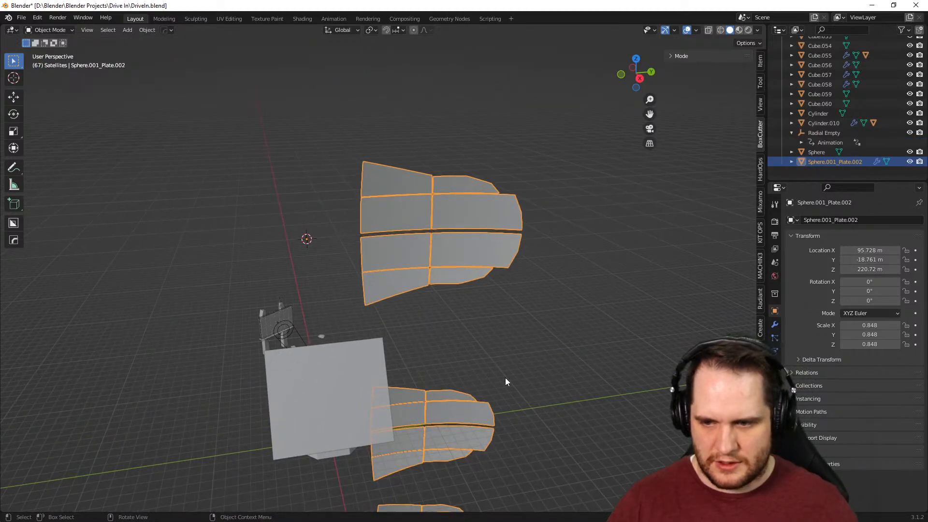
pyautogui.keyDown('shift'); pyautogui.moveTo(508, 386); pyautogui.dragTo(411, 321, button='middle'); pyautogui.keyUp('shift')
pyautogui.hotkey('ctrl', 'z')
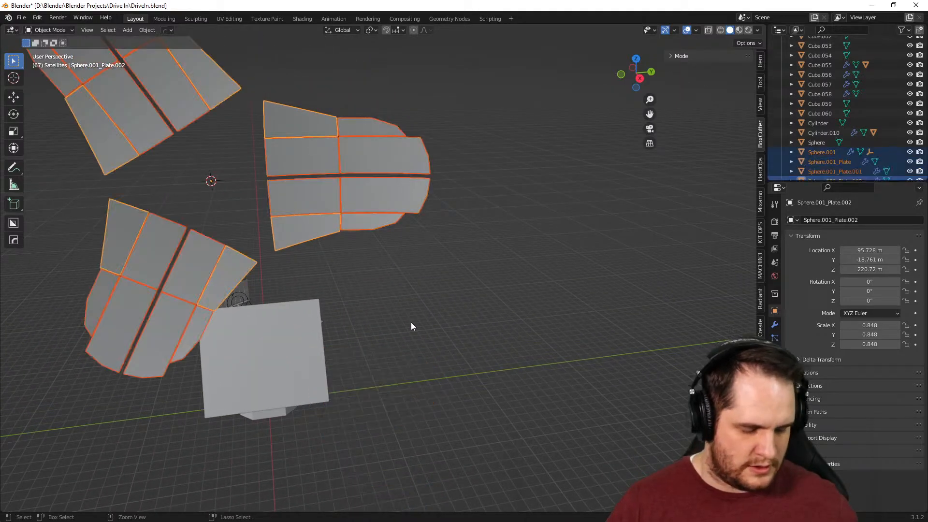
# Join the four selected plates into a single object
pyautogui.rightClick(329, 167)
pyautogui.moveTo(329, 167)
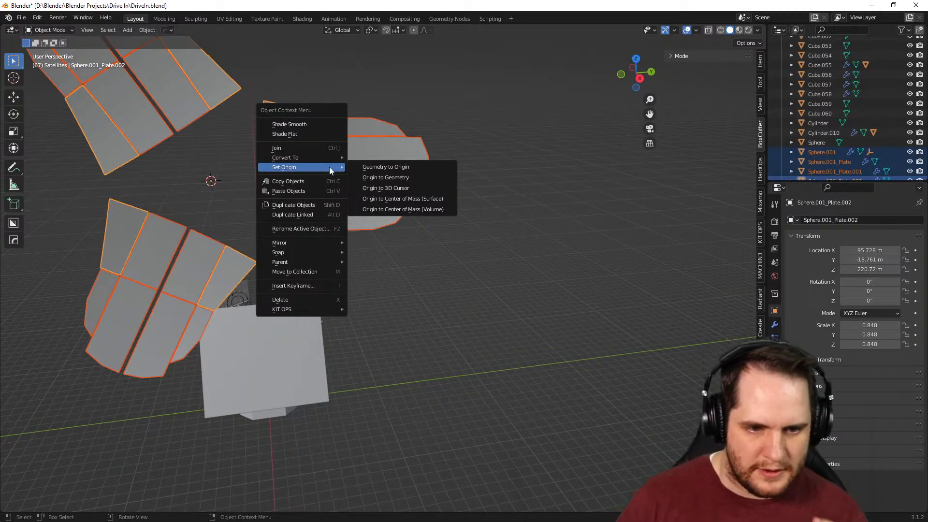
pyautogui.click(324, 148)
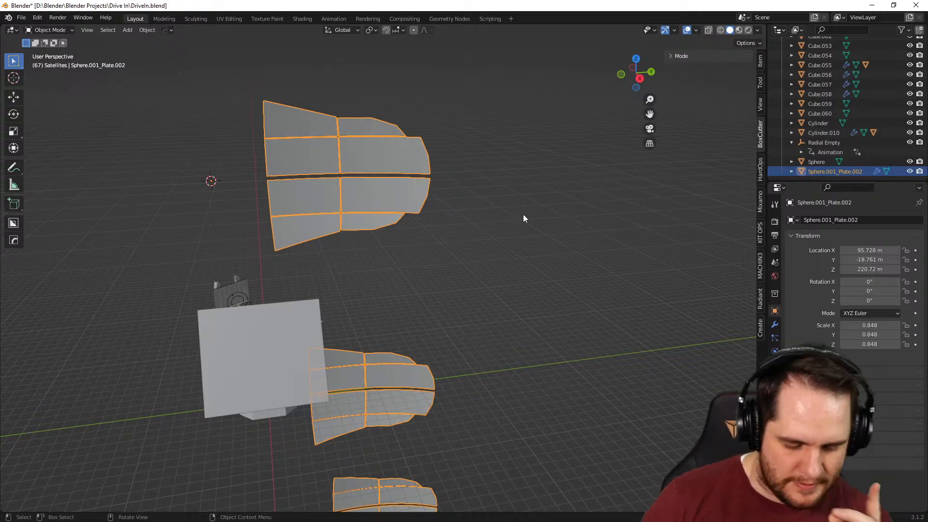
# Remove the Radial Displace and Radial Array modifiers from the joined panel, keeping only its Z Mirror, and finish in Object Mode
pyautogui.press('Tab')
pyautogui.scroll(-3, 497, 301)
pyautogui.scroll(3, 496, 308)
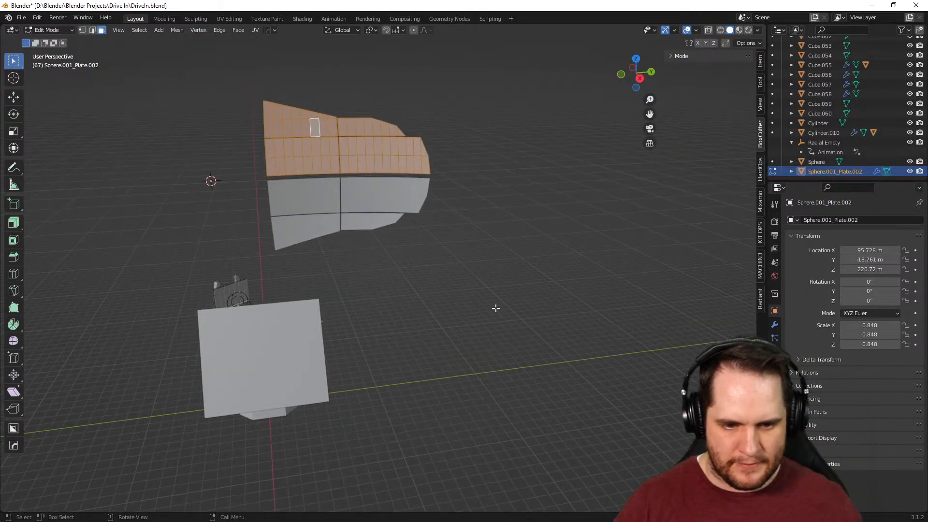
pyautogui.scroll(2, 496, 308)
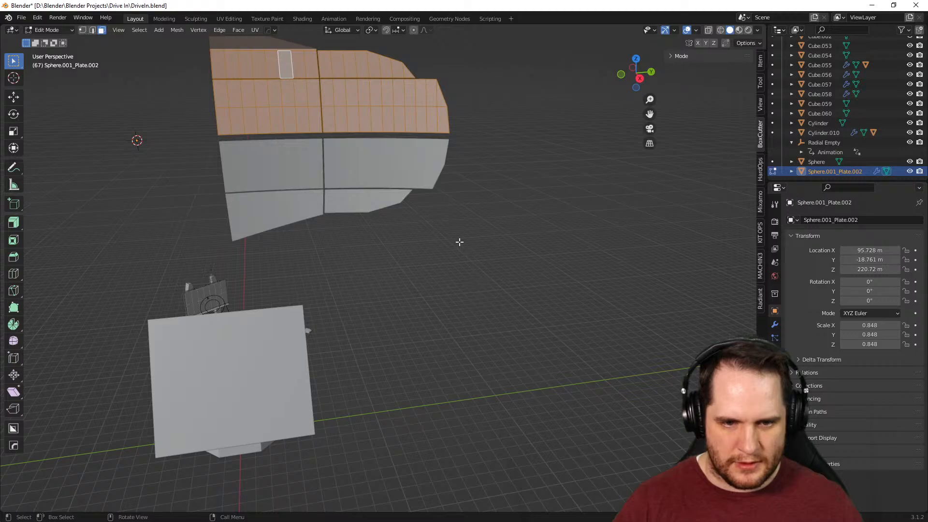
pyautogui.click(775, 324)
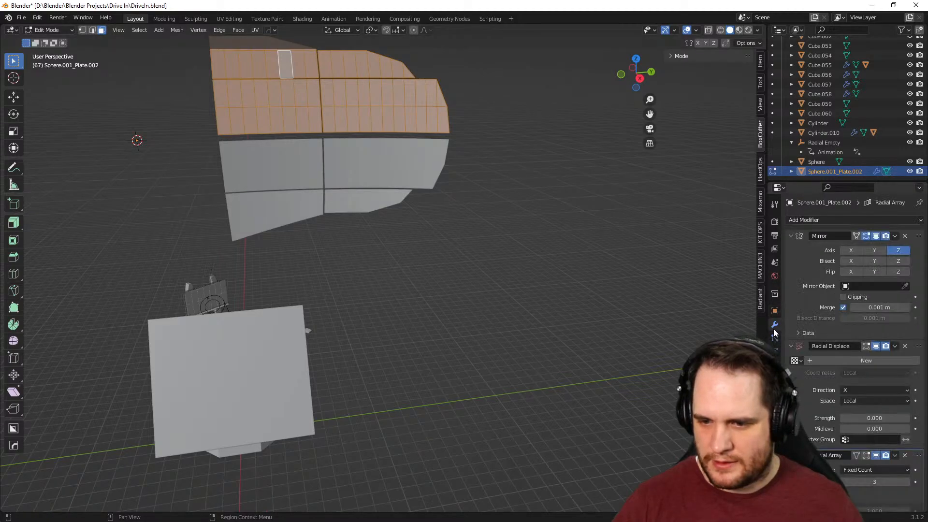
pyautogui.scroll(-2, 823, 328)
pyautogui.scroll(-2, 763, 329)
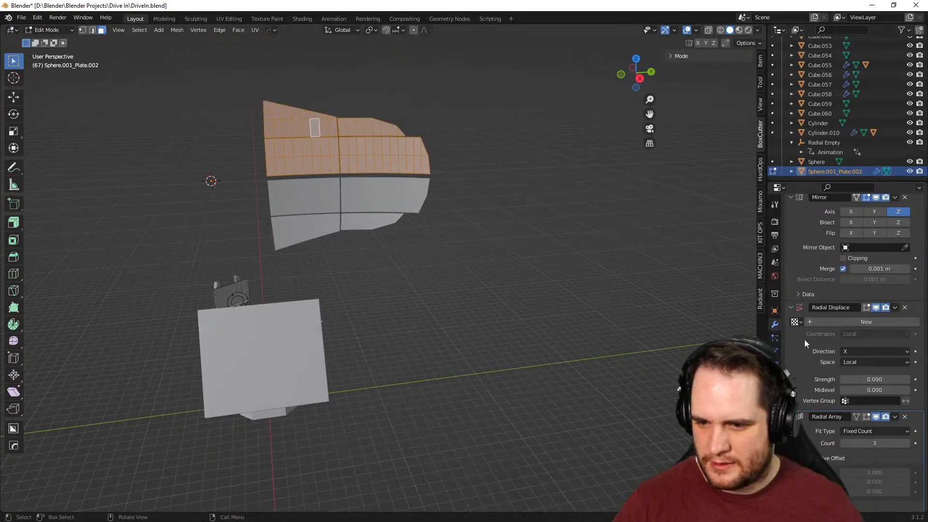
pyautogui.scroll(-3, 889, 347)
pyautogui.scroll(3, 888, 347)
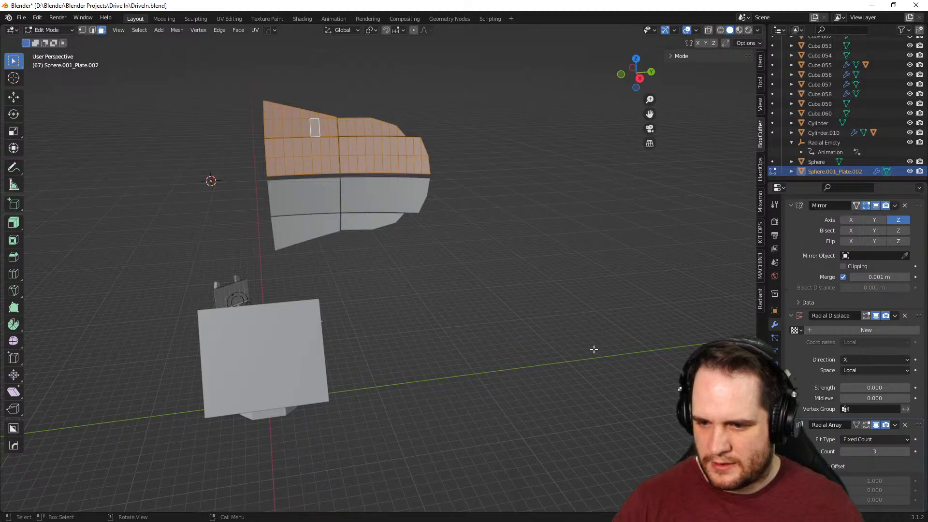
pyautogui.scroll(2, 593, 349)
pyautogui.scroll(3, 553, 323)
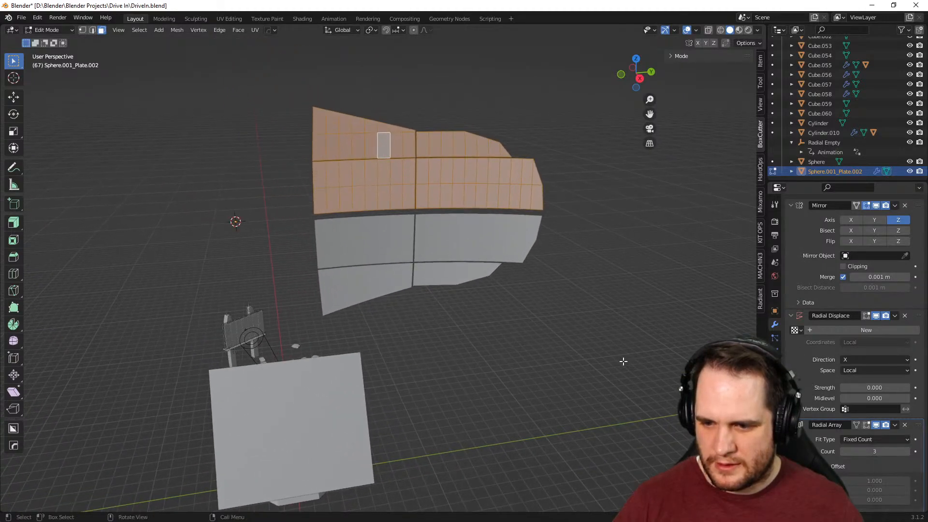
pyautogui.scroll(-1, 621, 359)
pyautogui.scroll(-3, 862, 408)
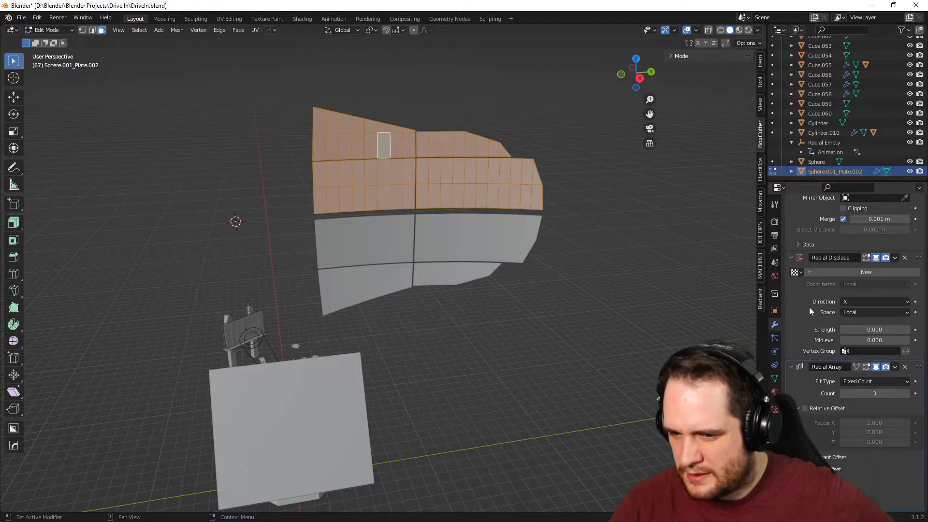
pyautogui.scroll(2, 809, 306)
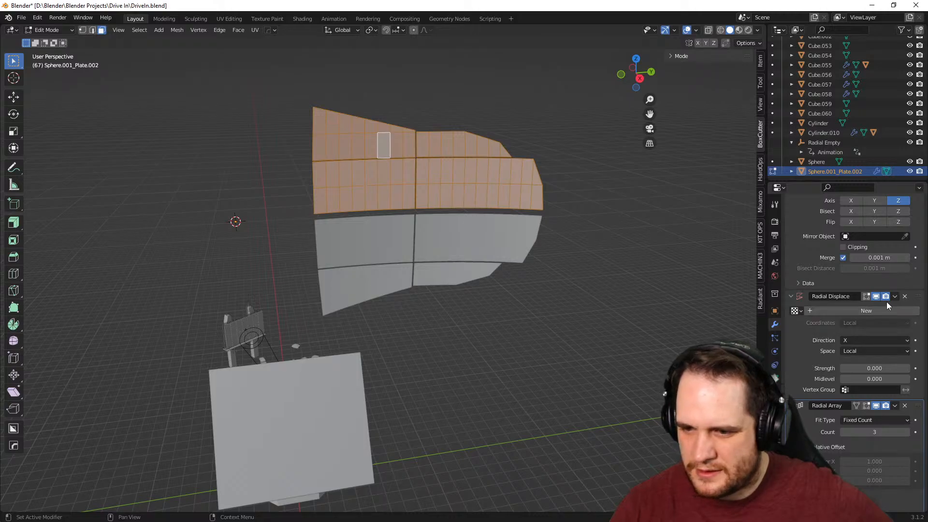
pyautogui.click(905, 296)
pyautogui.click(905, 346)
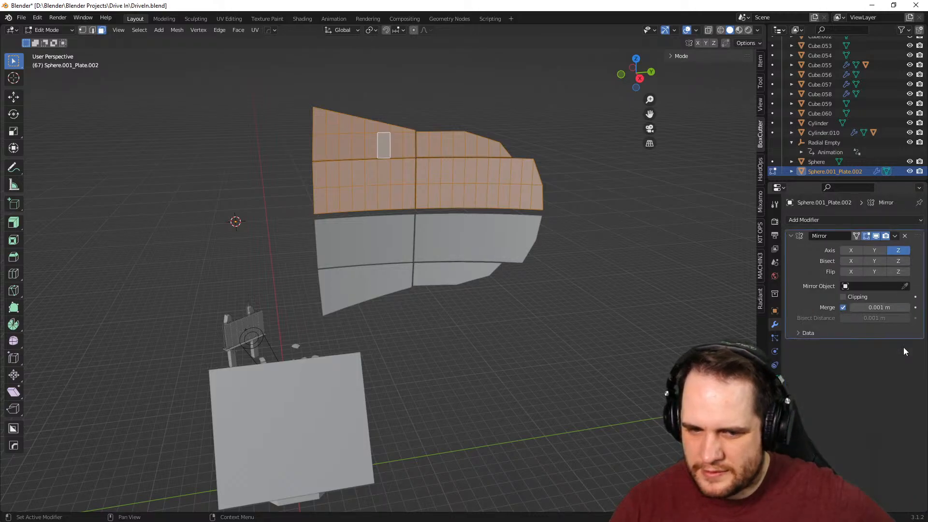
pyautogui.press('Tab')
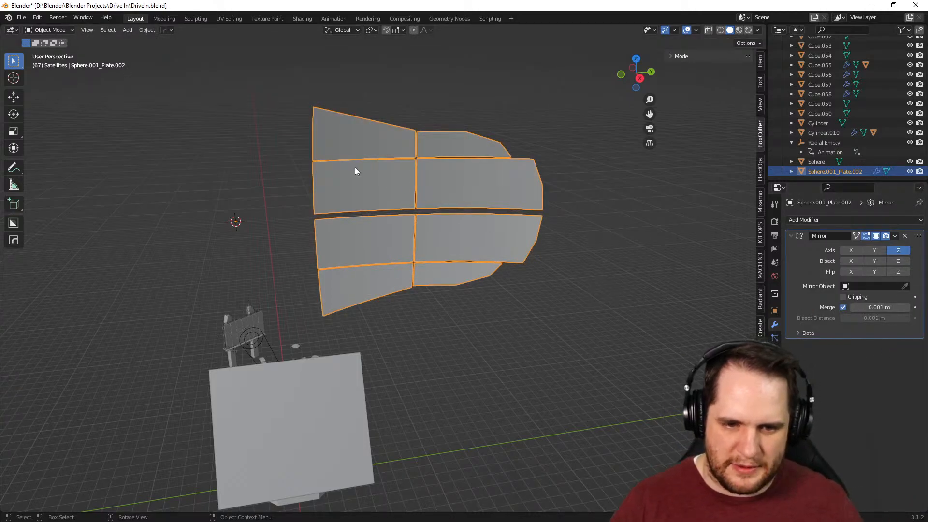
pyautogui.moveTo(538, 285); pyautogui.dragTo(592, 314, button='middle')
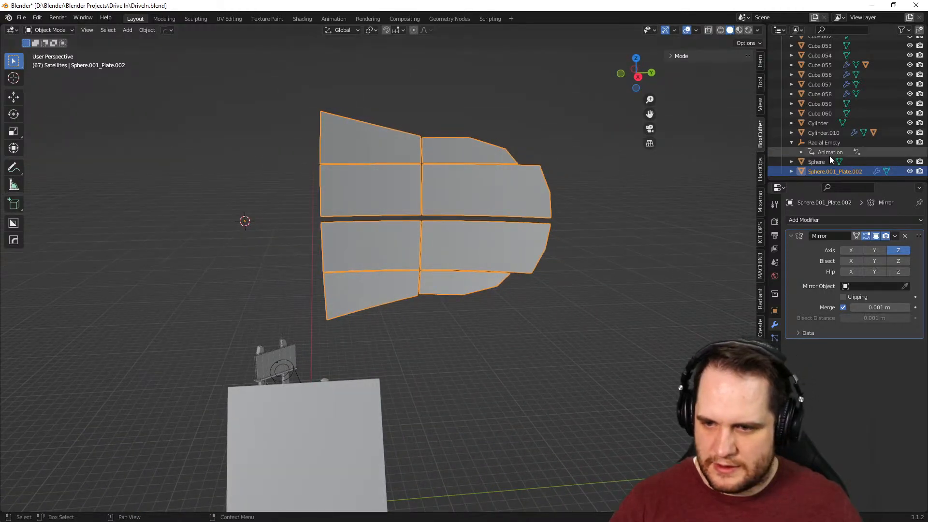
pyautogui.click(792, 171)
pyautogui.scroll(-1, 845, 144)
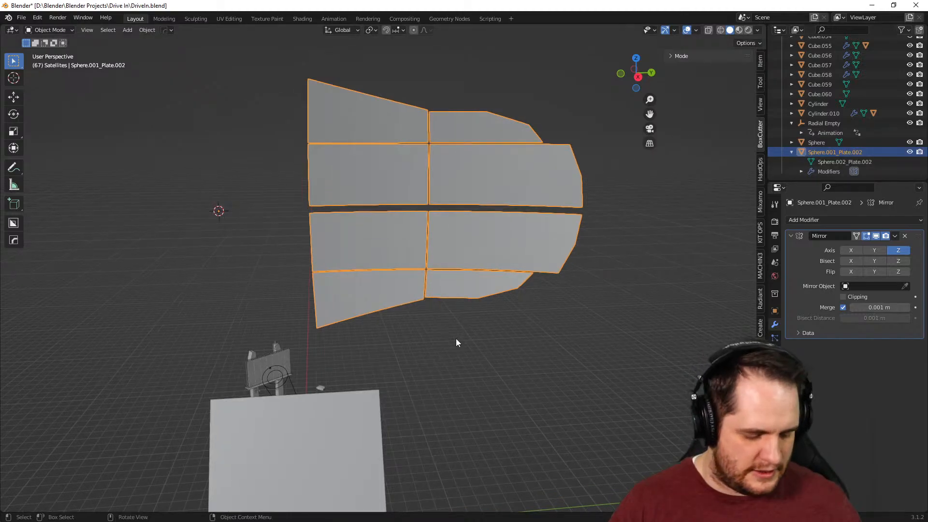
pyautogui.press('q')
pyautogui.moveTo(515, 411)
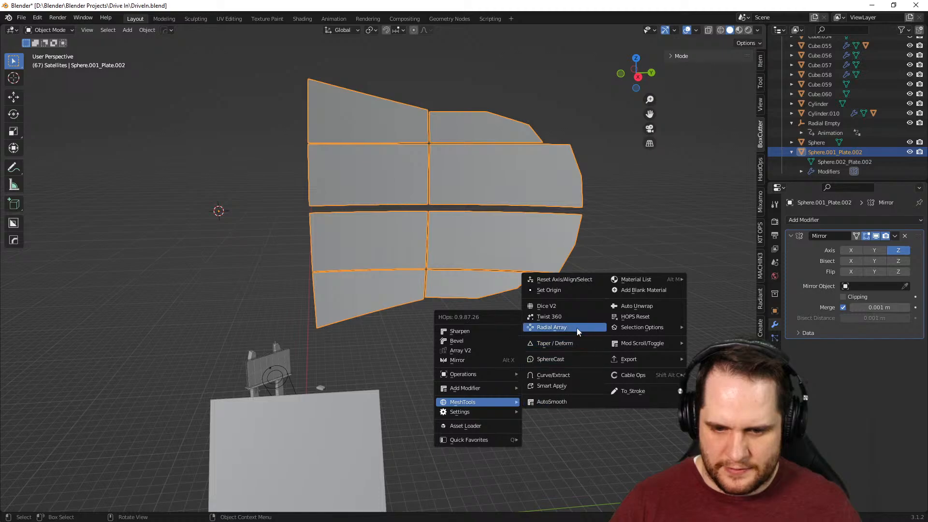
pyautogui.click(552, 328)
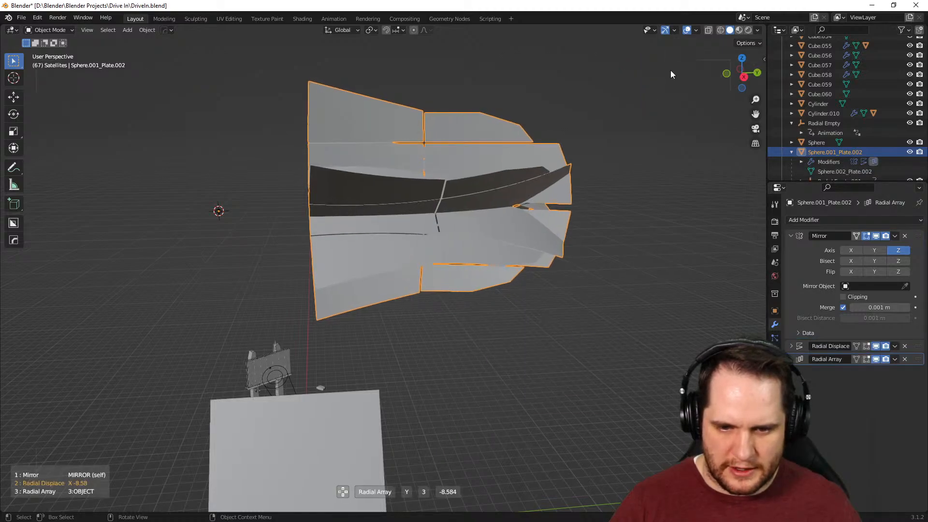
pyautogui.press('x')
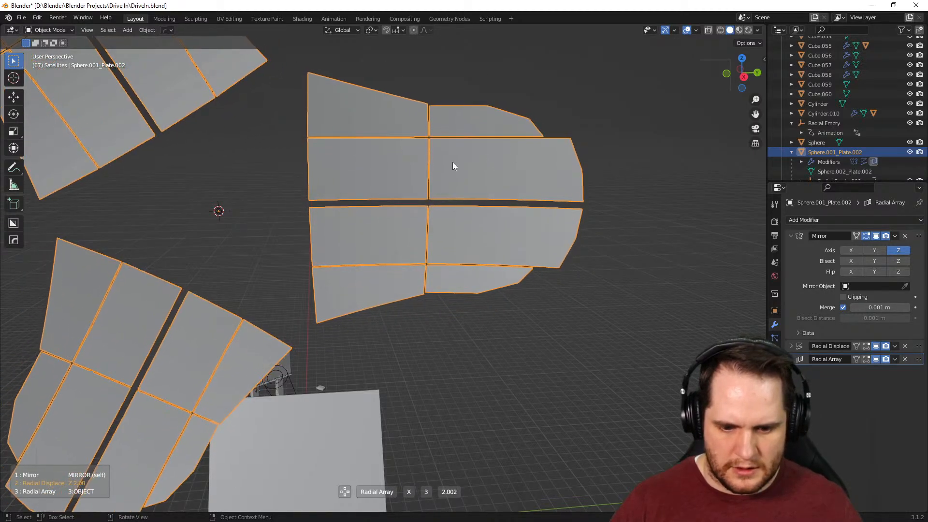
pyautogui.press('Escape')
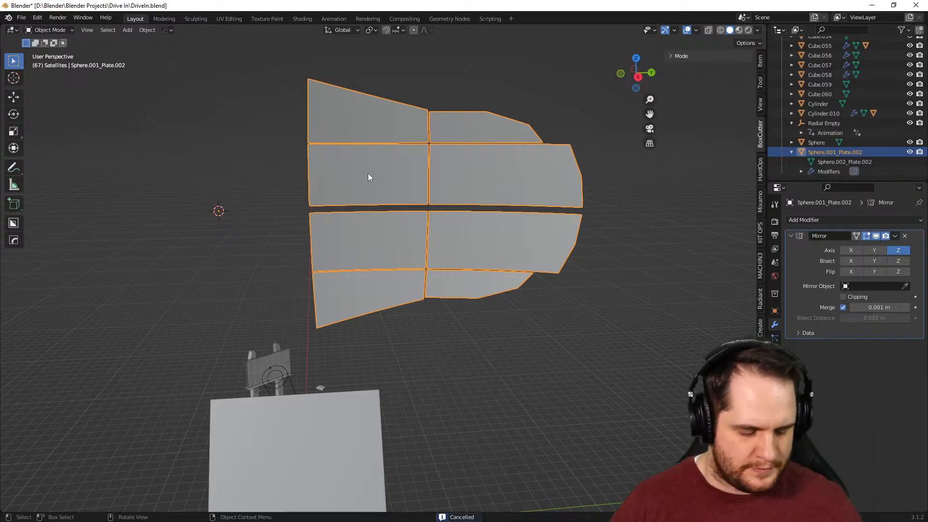
# Add a HardOps radial array of three segments about the X axis to the joined dish panel
pyautogui.press('q')
pyautogui.moveTo(369, 175)
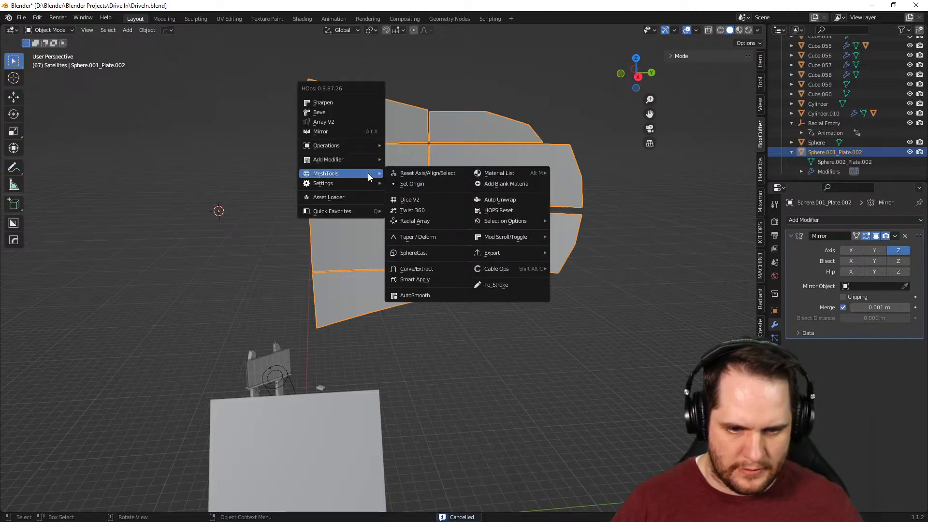
pyautogui.click(432, 221)
pyautogui.press('x')
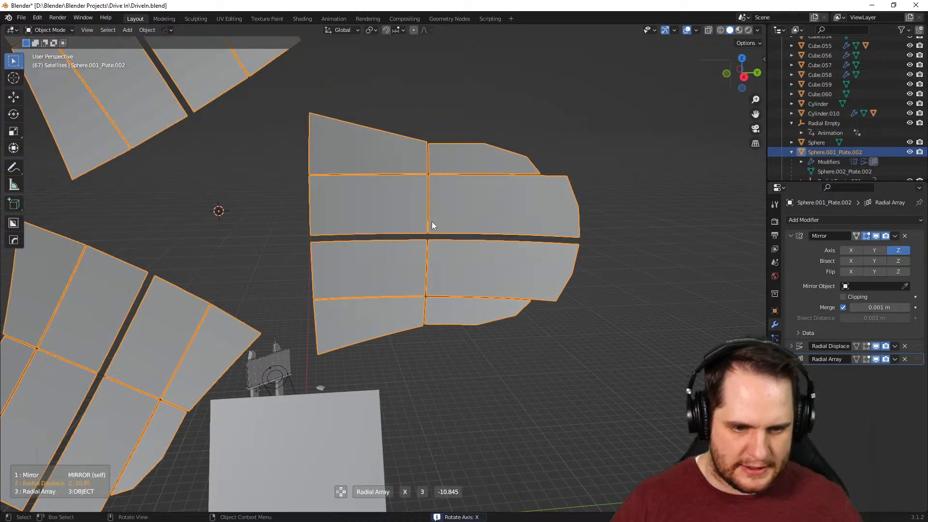
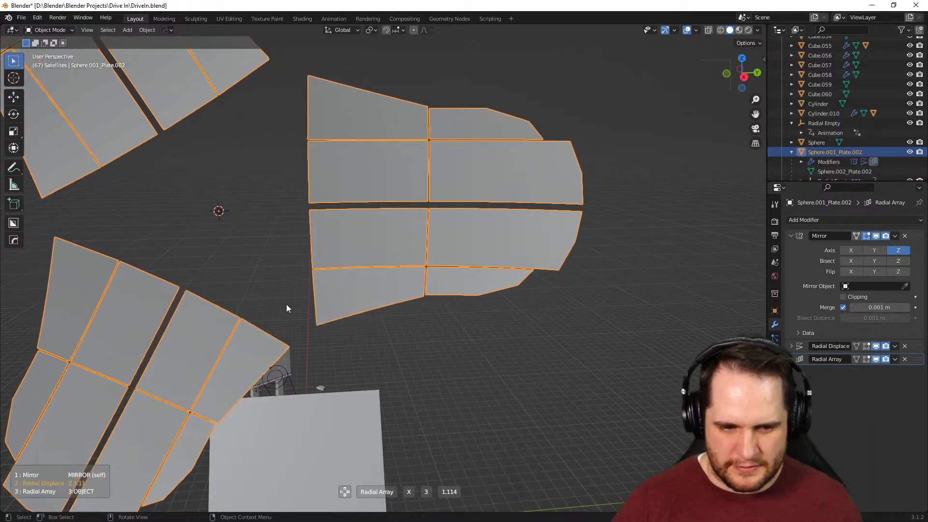
pyautogui.press('y')
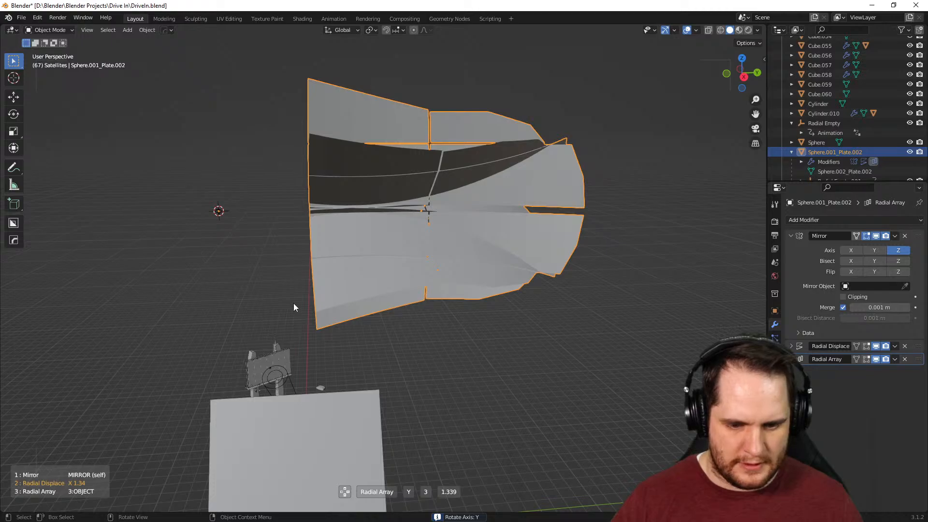
pyautogui.press('x')
pyautogui.click(294, 308)
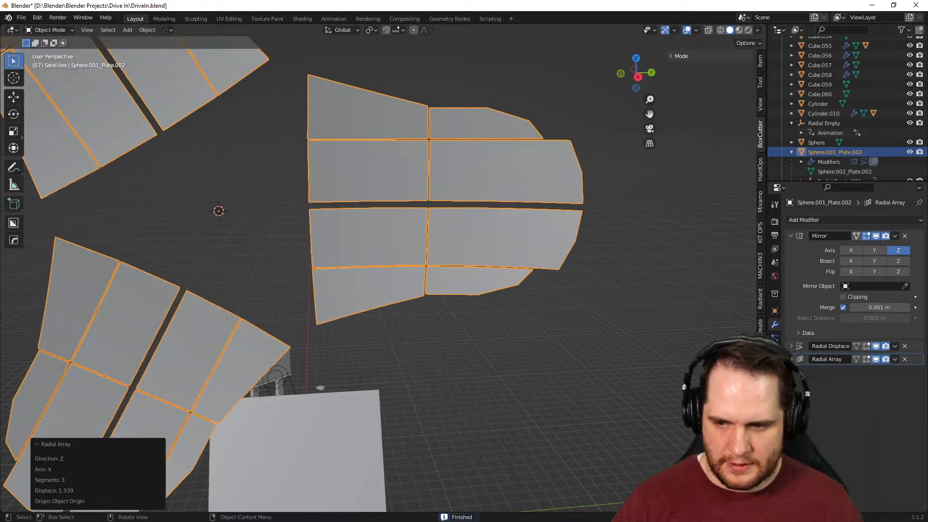
# Set the strength of the dish panel's Radial Displace modifier to 0
pyautogui.click(792, 360)
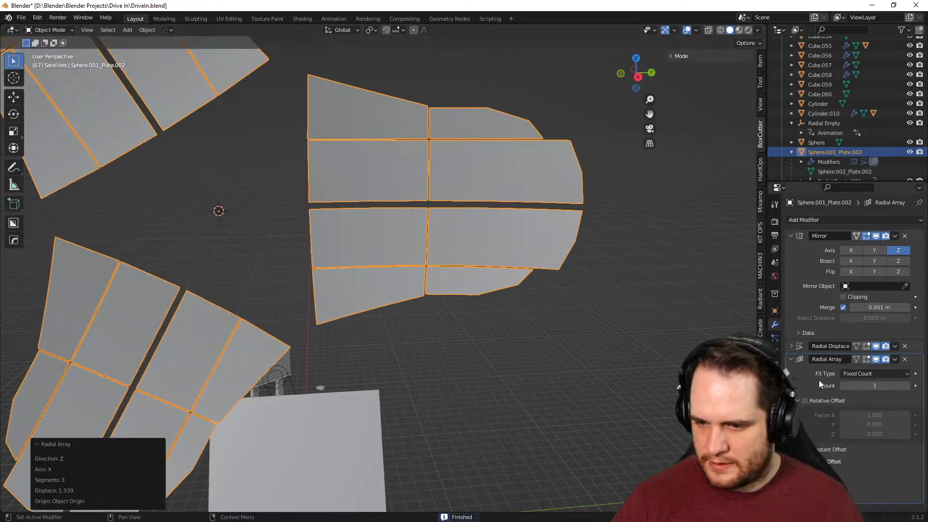
pyautogui.click(792, 346)
pyautogui.click(870, 418)
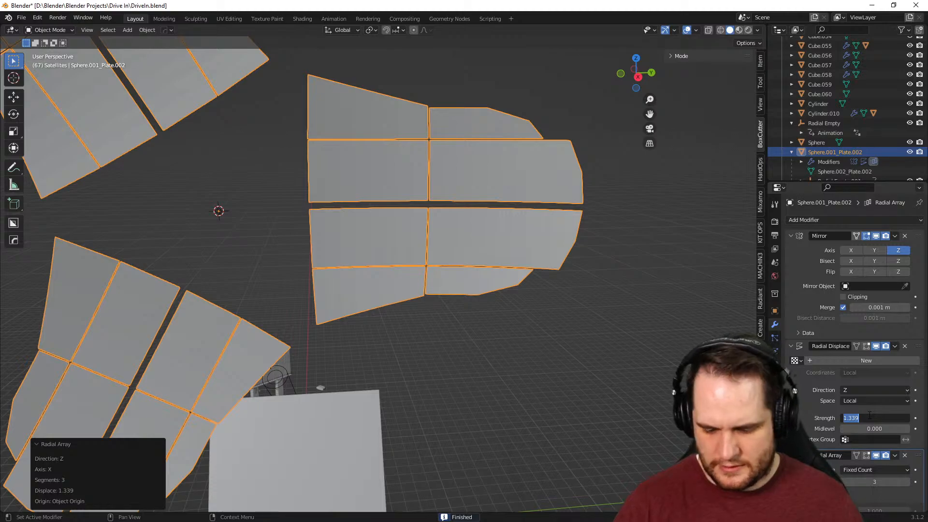
pyautogui.write('0')
pyautogui.press('Return')
pyautogui.moveTo(421, 358); pyautogui.dragTo(476, 451, button='middle')
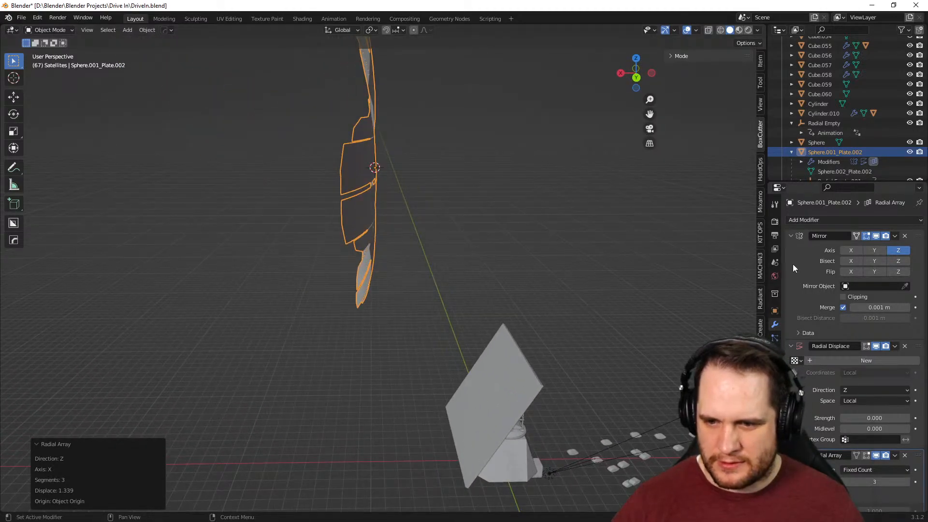
# Apply the arrayed dish's rotation and then its scale
pyautogui.click(775, 311)
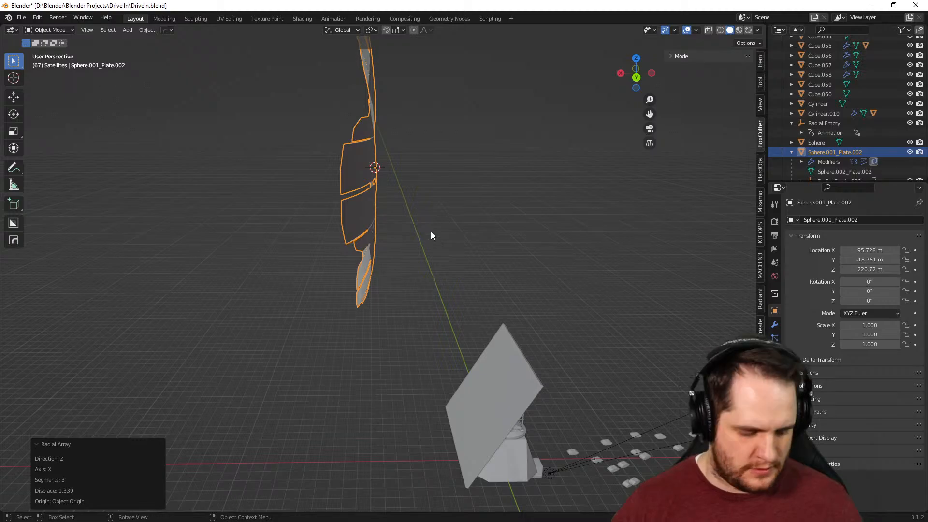
pyautogui.press('q')
pyautogui.moveTo(431, 231)
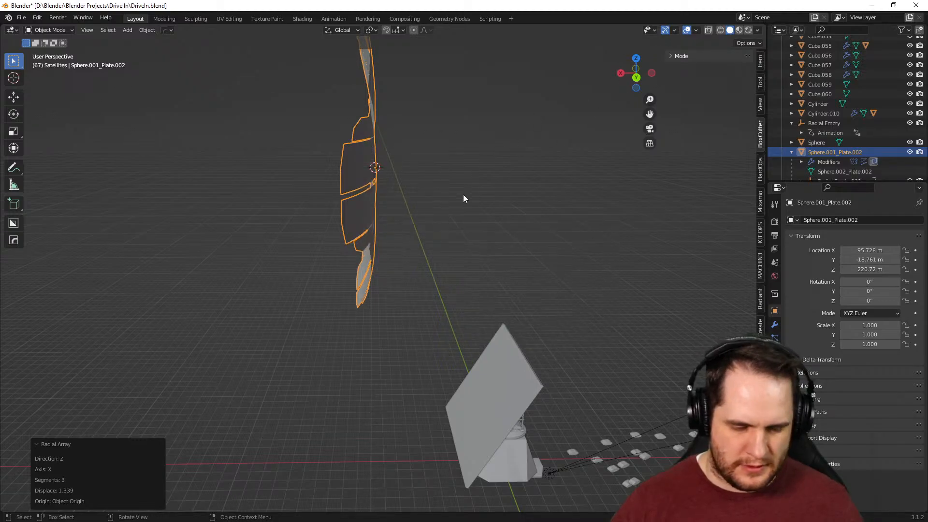
pyautogui.hotkey('ctrl', 'a')
pyautogui.click(462, 195)
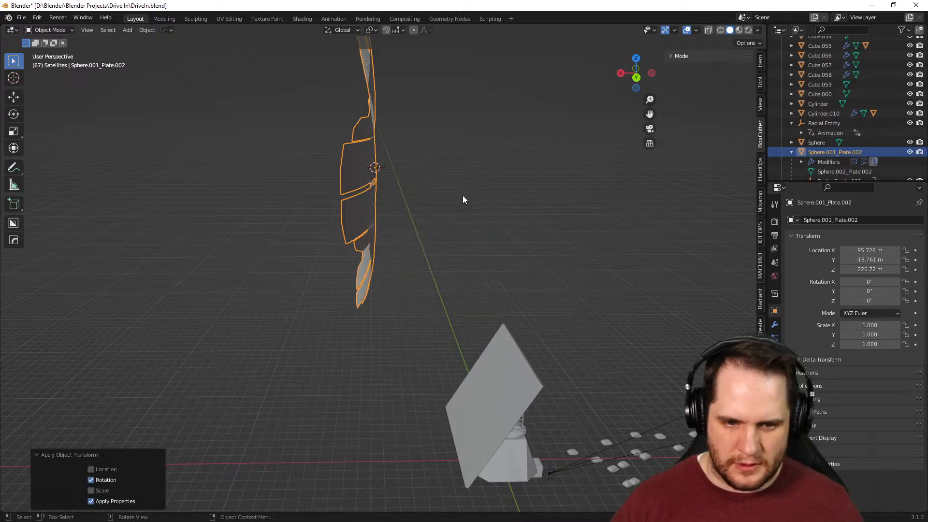
pyautogui.hotkey('ctrl', 'a')
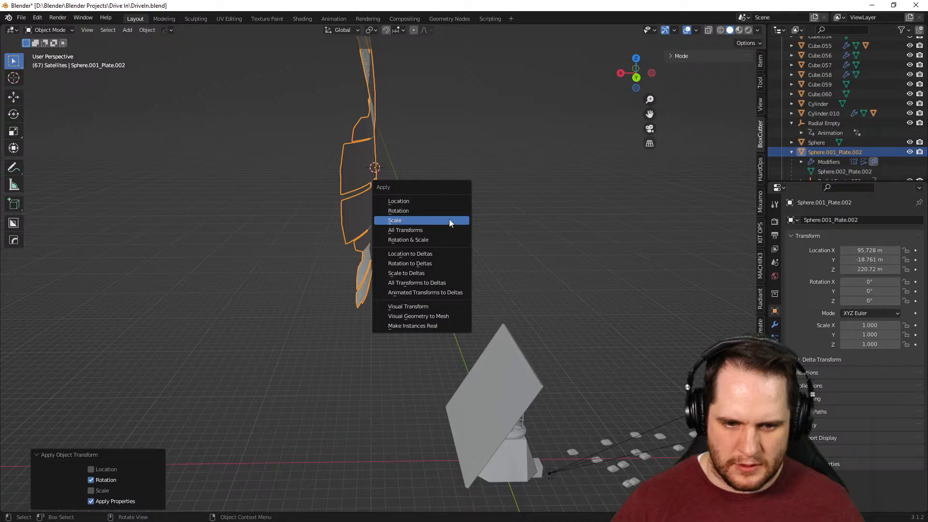
pyautogui.click(449, 219)
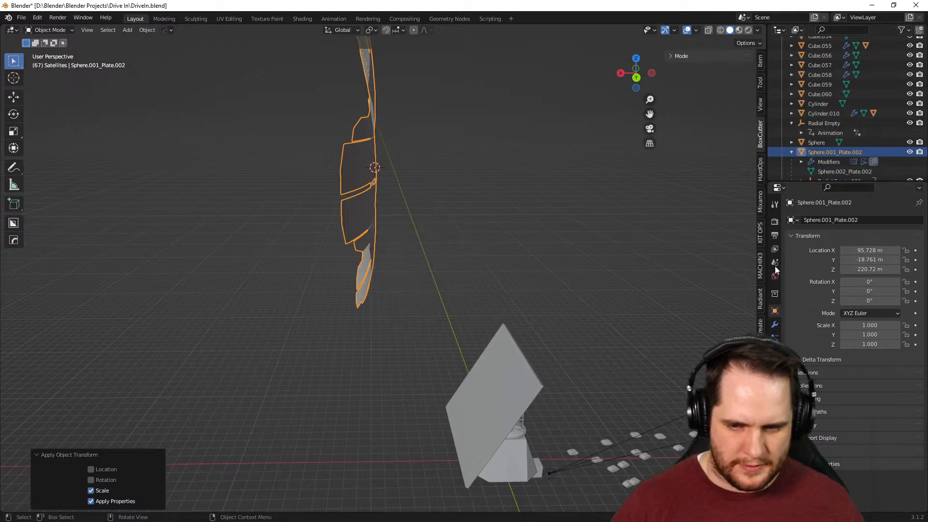
# Undo a trial rotation of the dish and set its Y rotation to -30°
pyautogui.moveTo(867, 301)
pyautogui.mouseDown()
pyautogui.moveTo(885, 301)
pyautogui.moveTo(869, 300)
pyautogui.mouseUp()
pyautogui.hotkey('ctrl', 'z')
pyautogui.moveTo(642, 300); pyautogui.dragTo(576, 264, button='middle')
pyautogui.moveTo(870, 291); pyautogui.dragTo(856, 291)
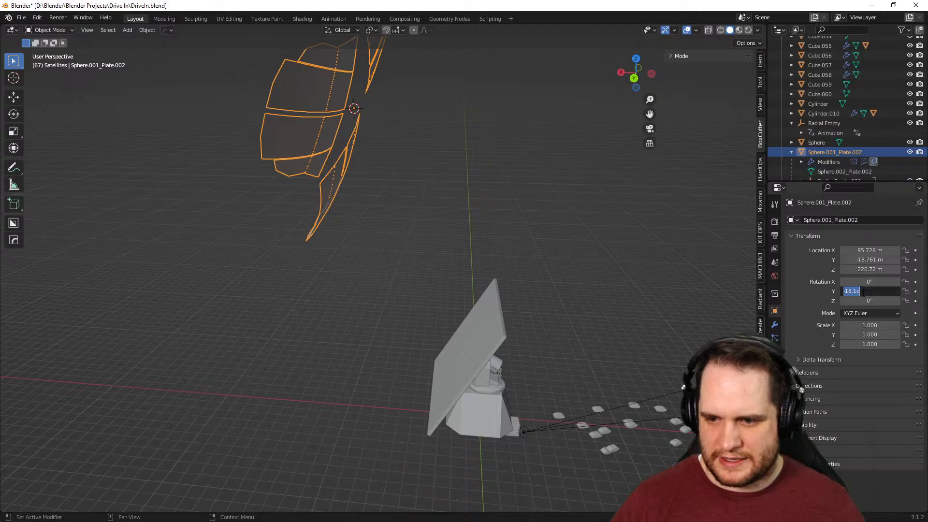
pyautogui.write('-30')
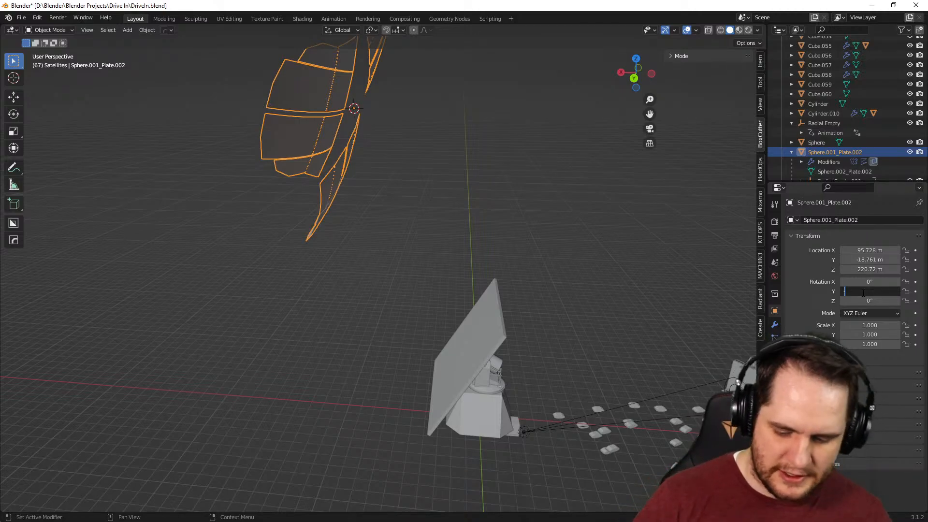
pyautogui.press('Return')
# Move the dish about -133.1 m along Z and about -90.5 m along X toward the satellite mount
pyautogui.moveTo(522, 262); pyautogui.dragTo(543, 289, button='middle')
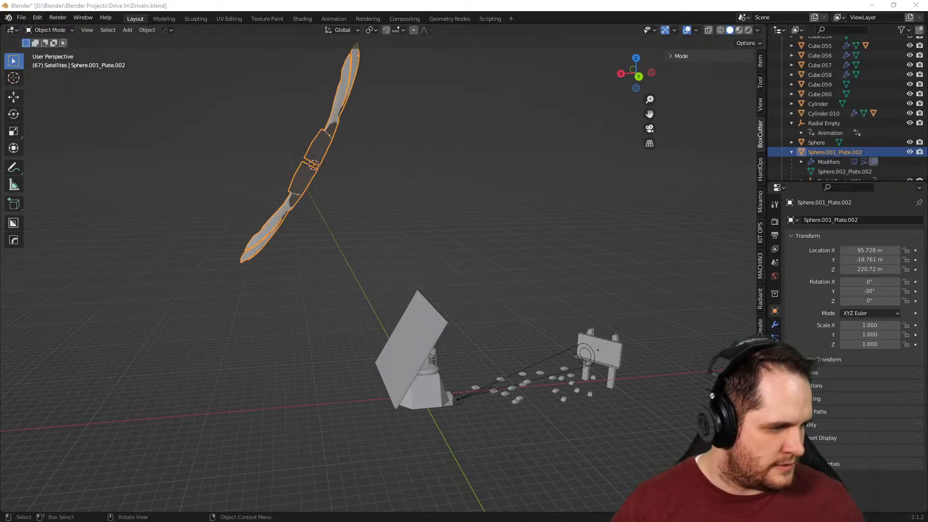
pyautogui.moveTo(474, 383); pyautogui.dragTo(438, 422, button='middle')
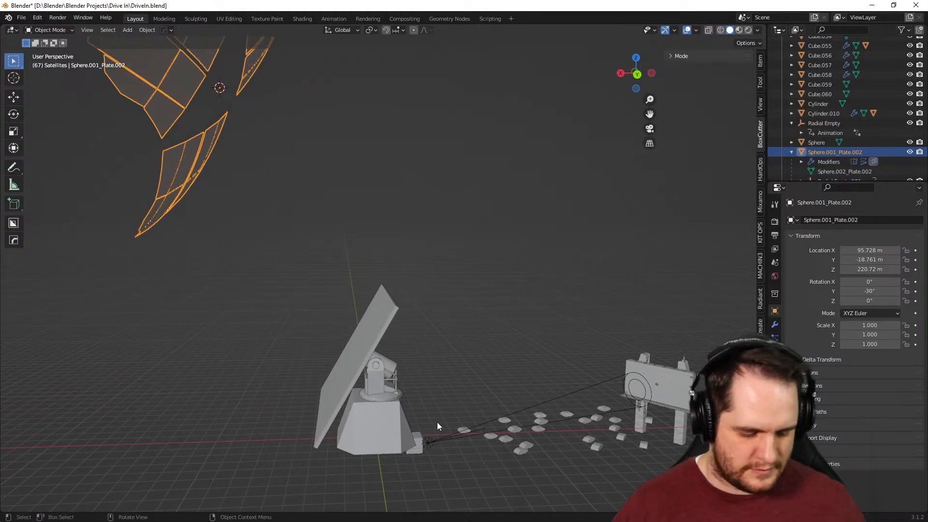
pyautogui.press('g')
pyautogui.press('z')
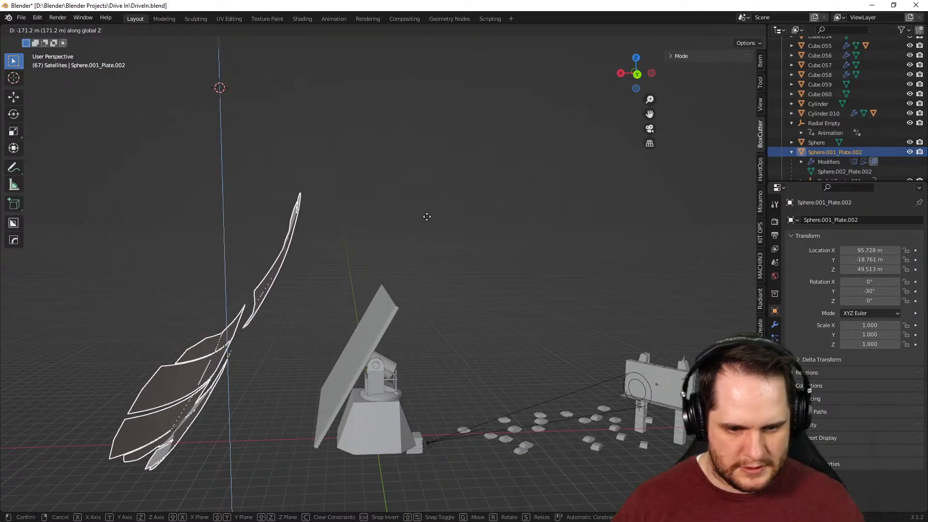
pyautogui.click(436, 166)
pyautogui.press('g')
pyautogui.press('x')
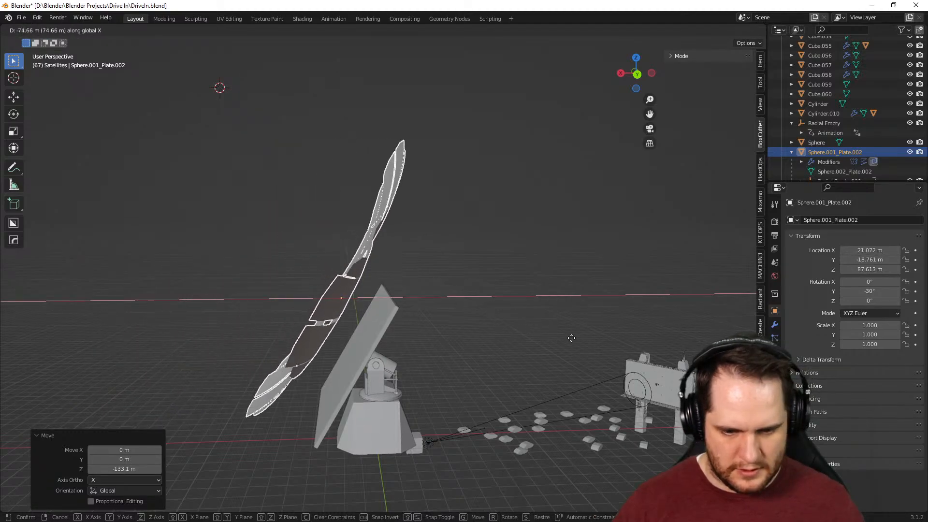
pyautogui.click(580, 338)
# Snap the dish to the 3D cursor at its current position
pyautogui.moveTo(581, 338); pyautogui.dragTo(500, 279, button='middle')
pyautogui.scroll(2, 499, 280)
pyautogui.rightClick(500, 281)
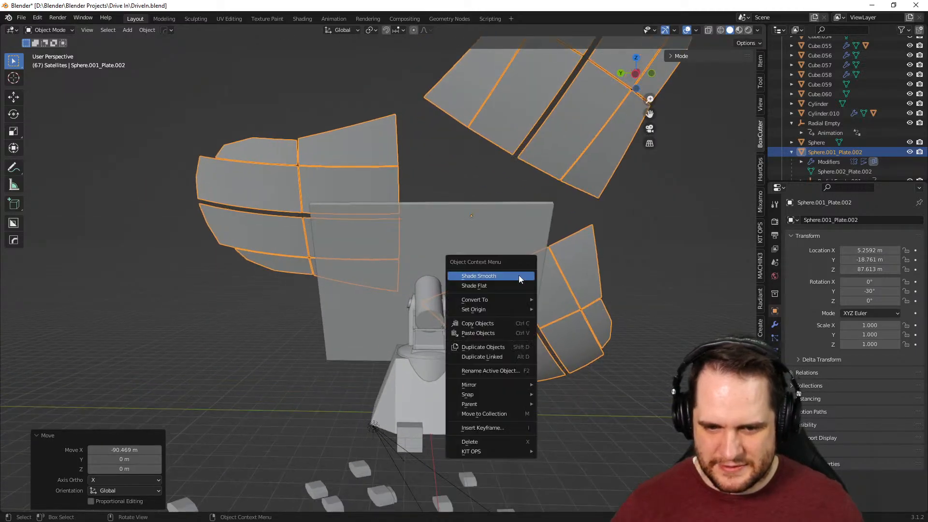
pyautogui.moveTo(513, 394)
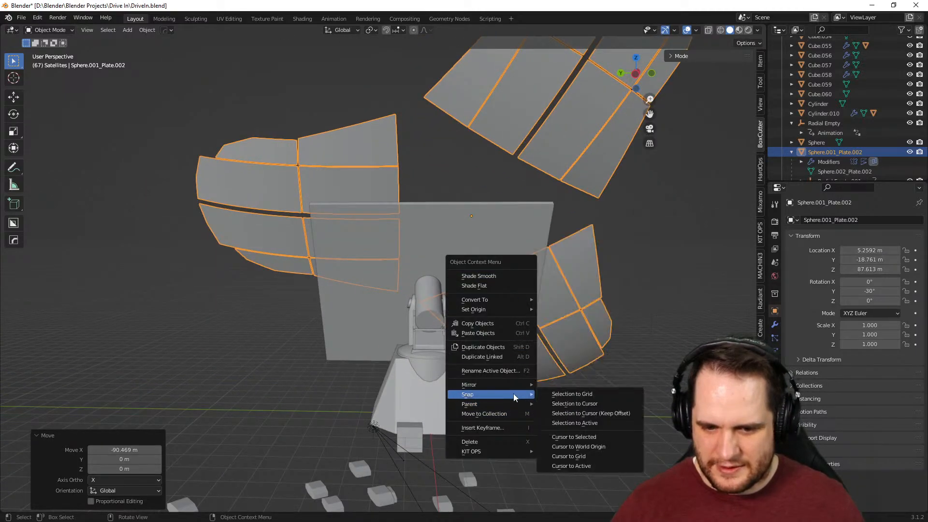
pyautogui.click(608, 404)
# Move the 3D cursor to the world origin and snap the dish to it
pyautogui.scroll(-1, 569, 331)
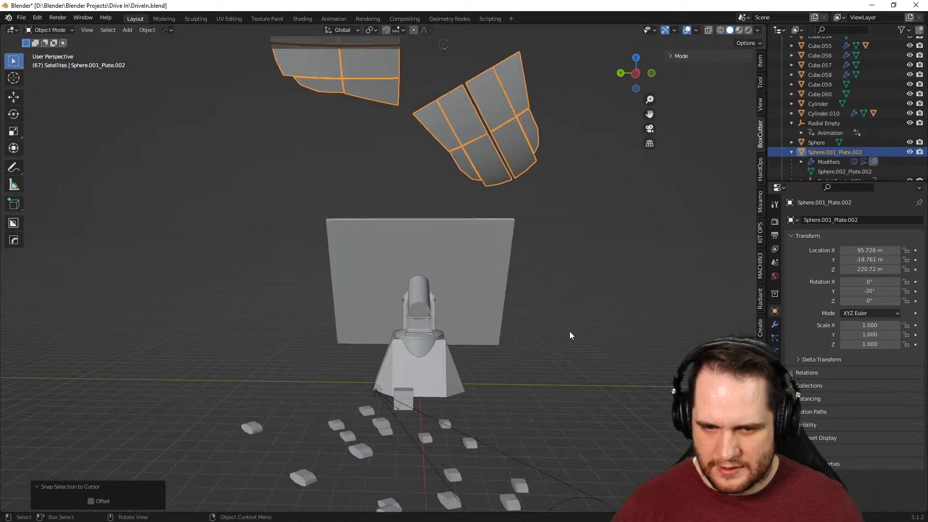
pyautogui.scroll(-1, 570, 332)
pyautogui.rightClick(550, 350)
pyautogui.moveTo(551, 351)
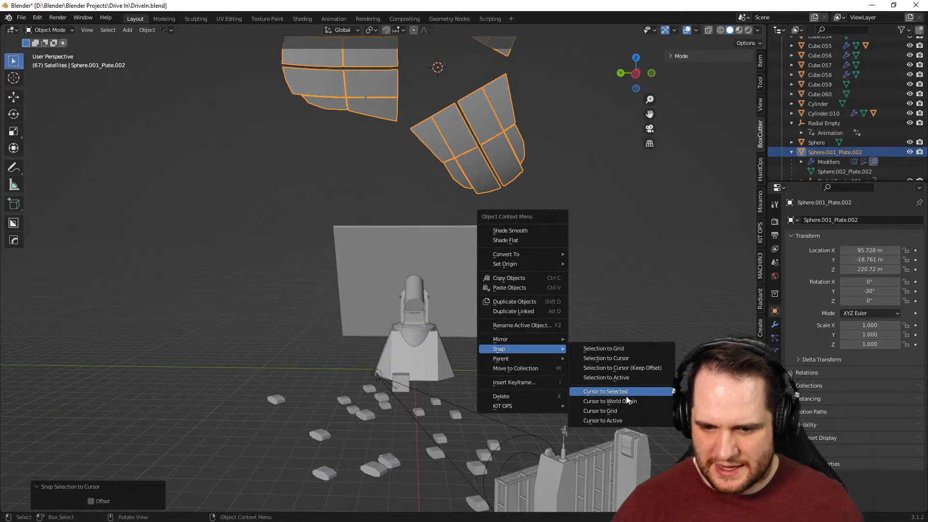
pyautogui.click(627, 400)
pyautogui.rightClick(553, 350)
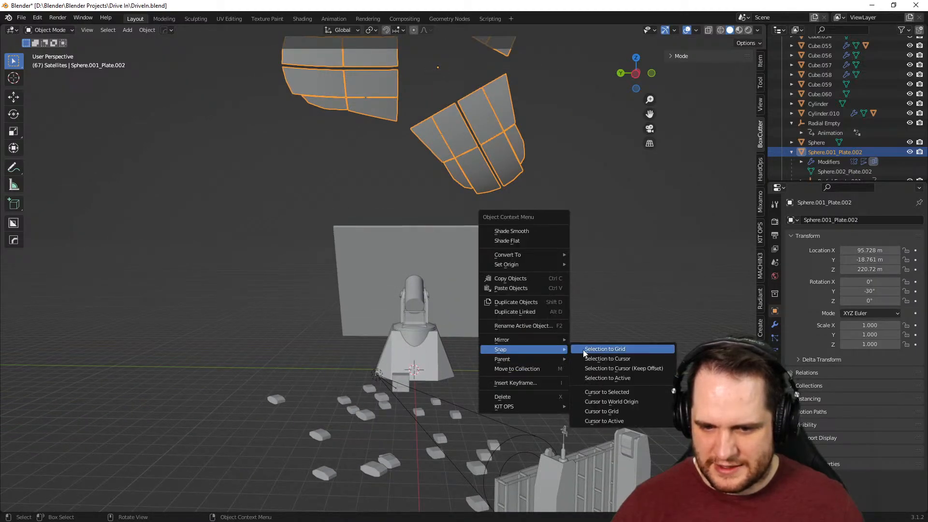
pyautogui.click(592, 358)
# Raise the dish about 64.1 m along Z above the satellite base
pyautogui.moveTo(555, 350); pyautogui.dragTo(594, 326, button='middle')
pyautogui.press('g')
pyautogui.press('z')
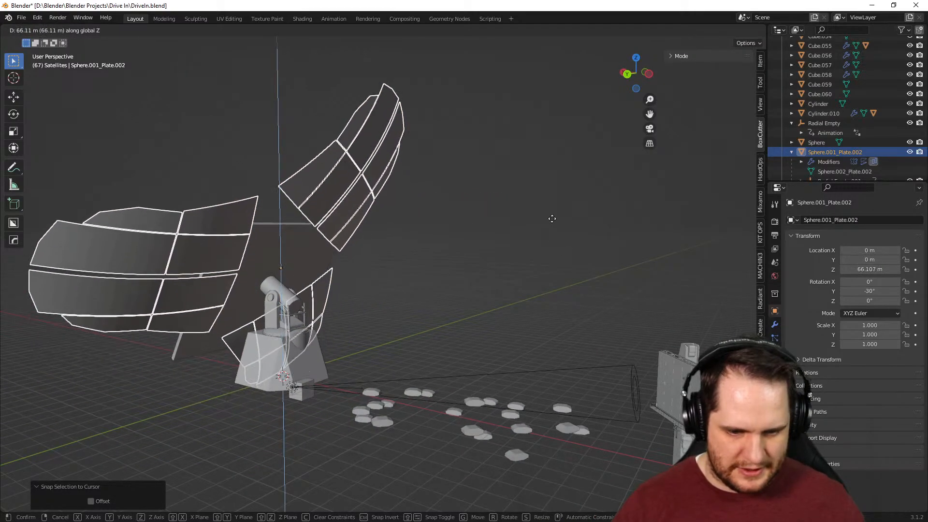
pyautogui.click(484, 272)
# Move the dish about 11.54 m along X and lower it about 7.25 m along Z toward the mount's cylinder
pyautogui.moveTo(483, 271); pyautogui.dragTo(400, 263, button='middle')
pyautogui.scroll(3, 391, 273)
pyautogui.keyDown('shift'); pyautogui.moveTo(352, 281); pyautogui.dragTo(448, 284, button='middle'); pyautogui.keyUp('shift')
pyautogui.press('g')
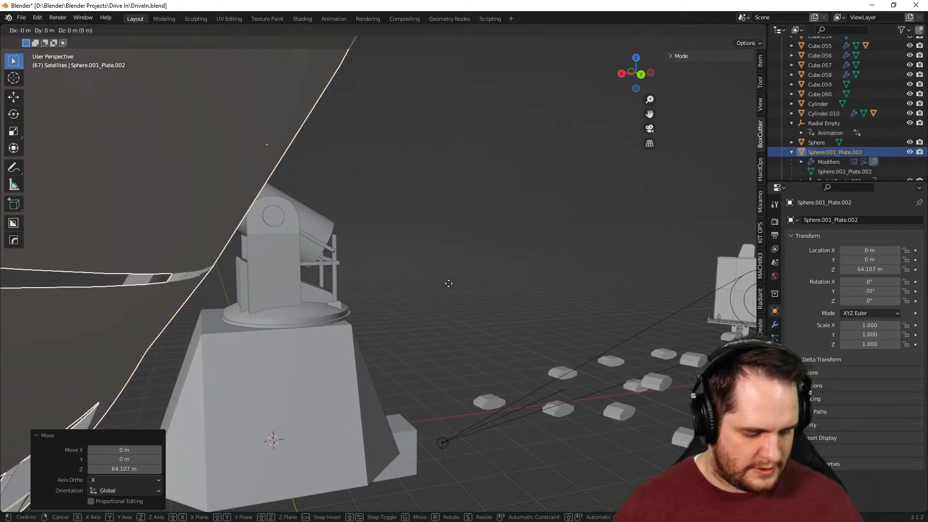
pyautogui.press('x')
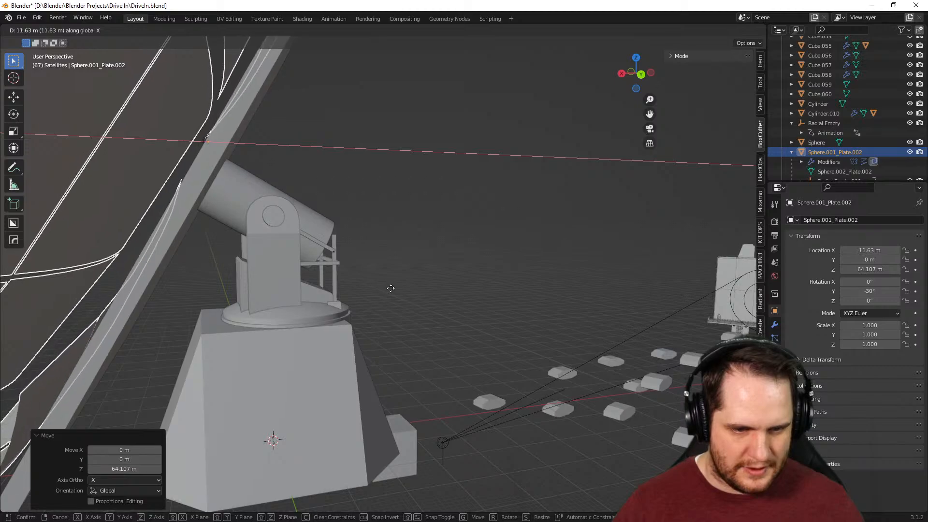
pyautogui.click(391, 290)
pyautogui.press('g')
pyautogui.press('z')
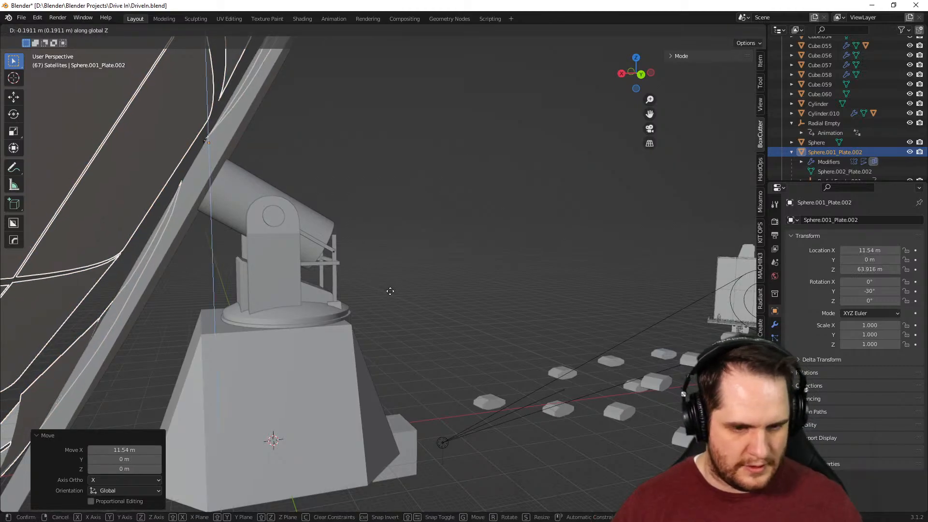
pyautogui.click(380, 326)
# Scale the dish down uniformly to about 0.386 to suit the mount
pyautogui.scroll(-5, 379, 326)
pyautogui.moveTo(349, 320); pyautogui.dragTo(548, 391, button='middle')
pyautogui.press('s')
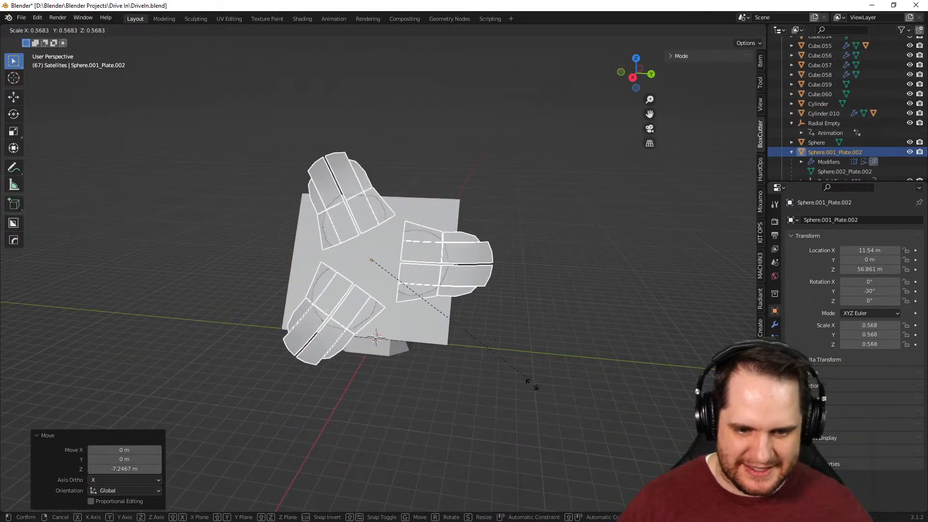
pyautogui.click(462, 369)
# Delete the flat placeholder slab Cube.054 and select the dish panels again
pyautogui.moveTo(521, 358); pyautogui.dragTo(250, 360, button='middle')
pyautogui.click(250, 360)
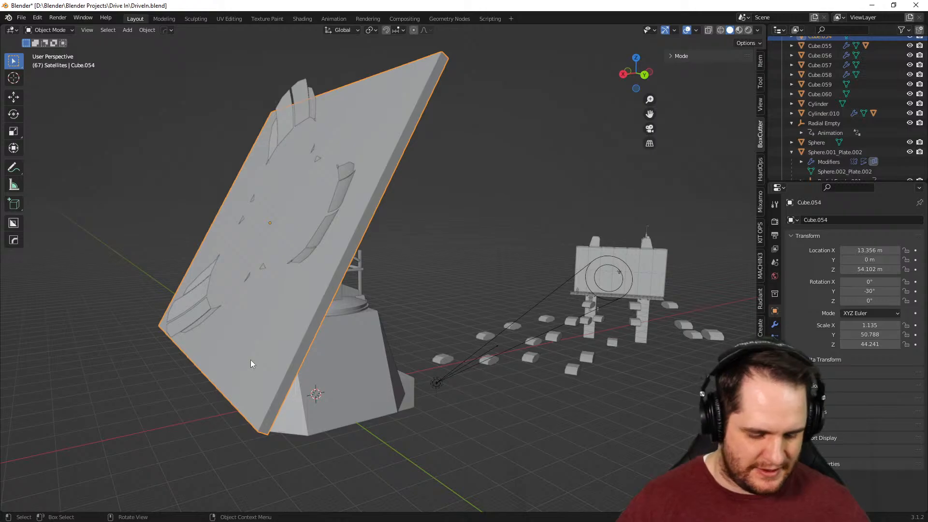
pyautogui.press('Delete')
pyautogui.moveTo(347, 352); pyautogui.dragTo(499, 375, button='middle')
pyautogui.click(517, 312)
# Try rotating the dish to about -9.2° on Z and 30° on X
pyautogui.moveTo(870, 301); pyautogui.dragTo(822, 301)
pyautogui.moveTo(878, 283); pyautogui.dragTo(847, 282)
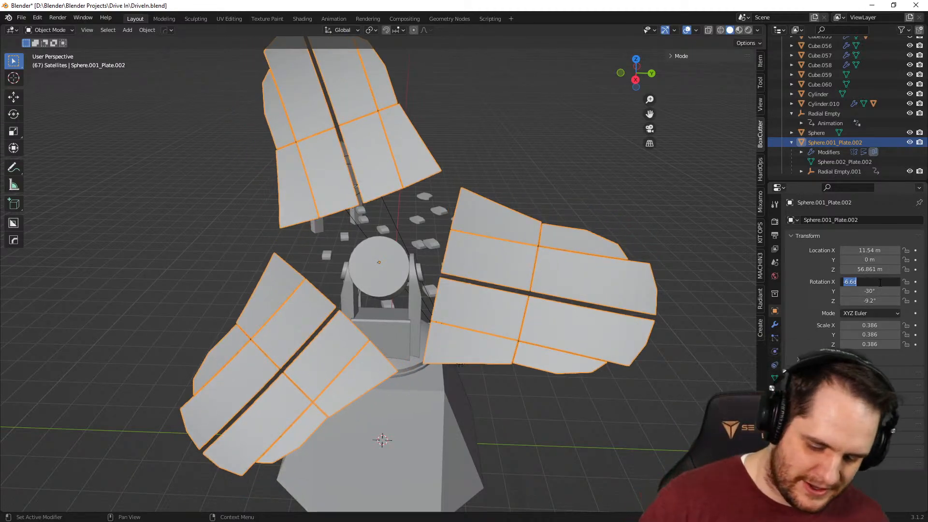
pyautogui.write('30')
pyautogui.press('Return')
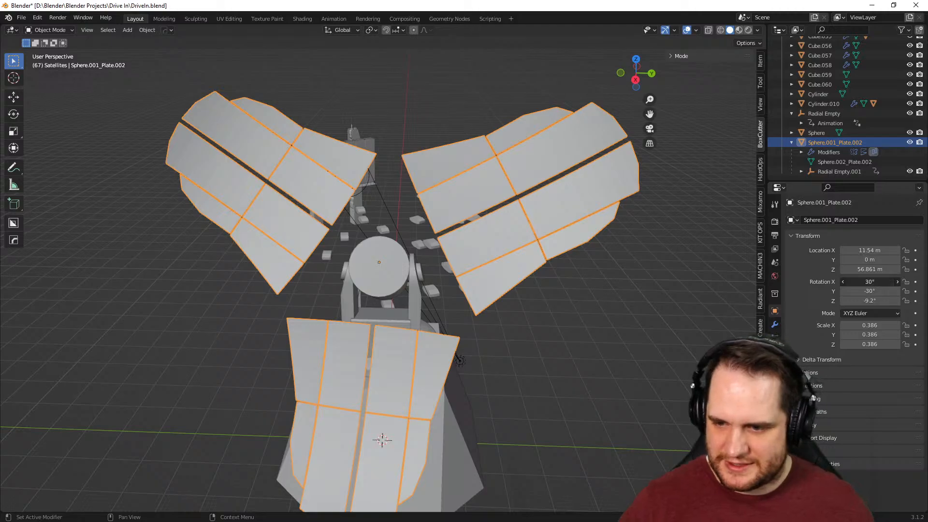
# Set the dish's rotation to -30° on X and 0° on Z so one panel points straight up
pyautogui.press('Home')
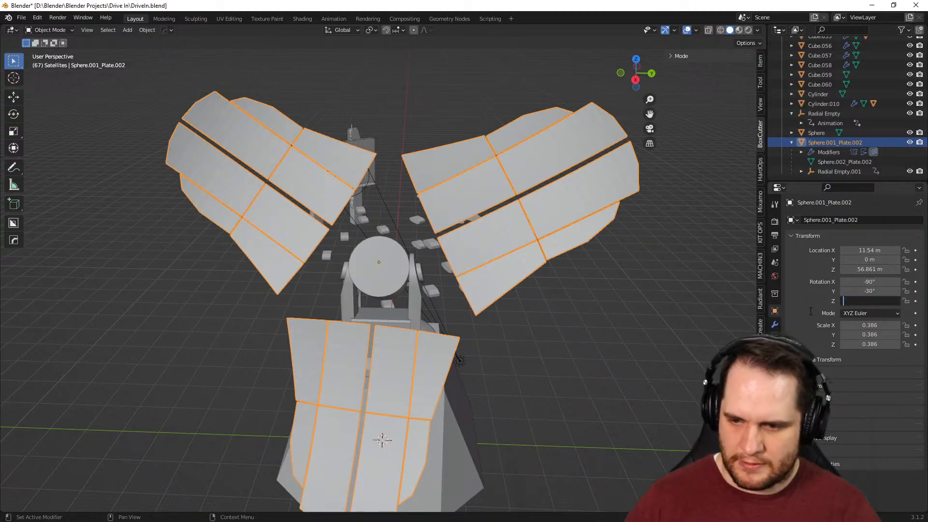
pyautogui.press('Return')
pyautogui.moveTo(878, 282); pyautogui.dragTo(853, 282)
pyautogui.press('Return')
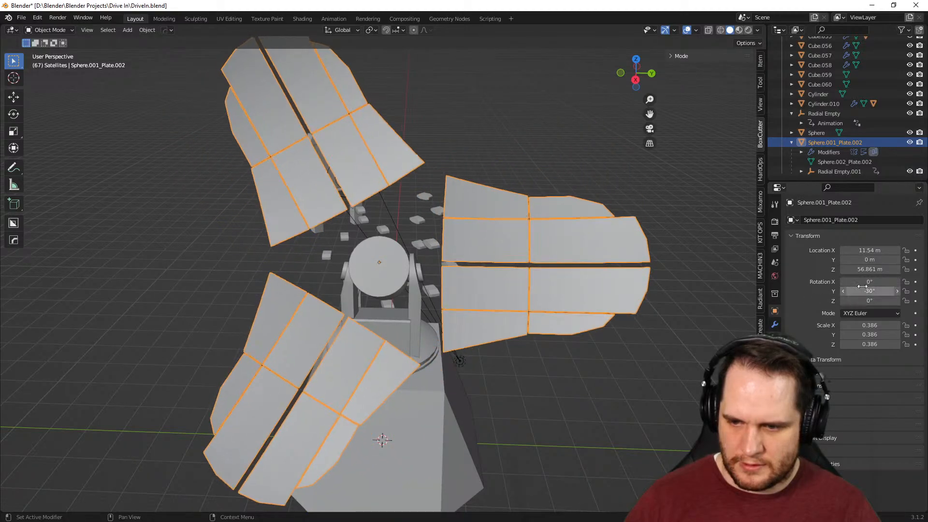
pyautogui.moveTo(871, 281); pyautogui.dragTo(852, 282)
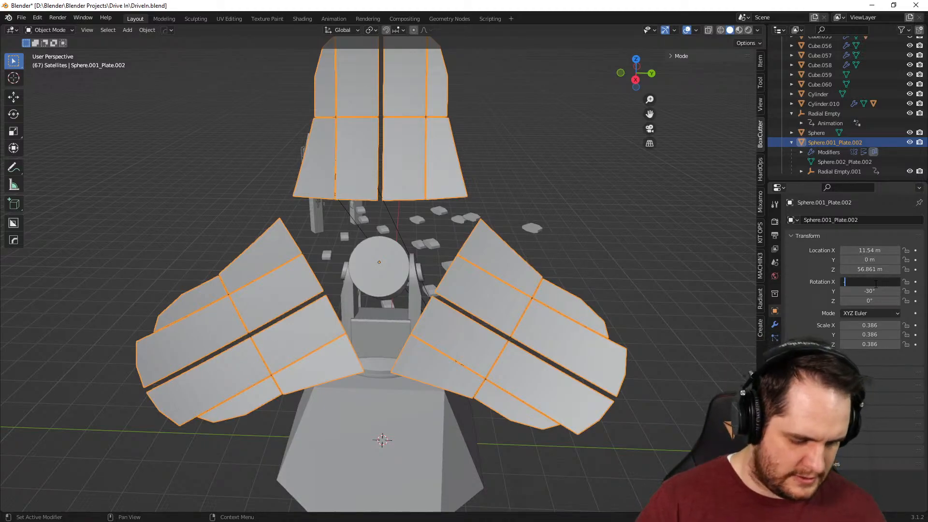
pyautogui.press('Return')
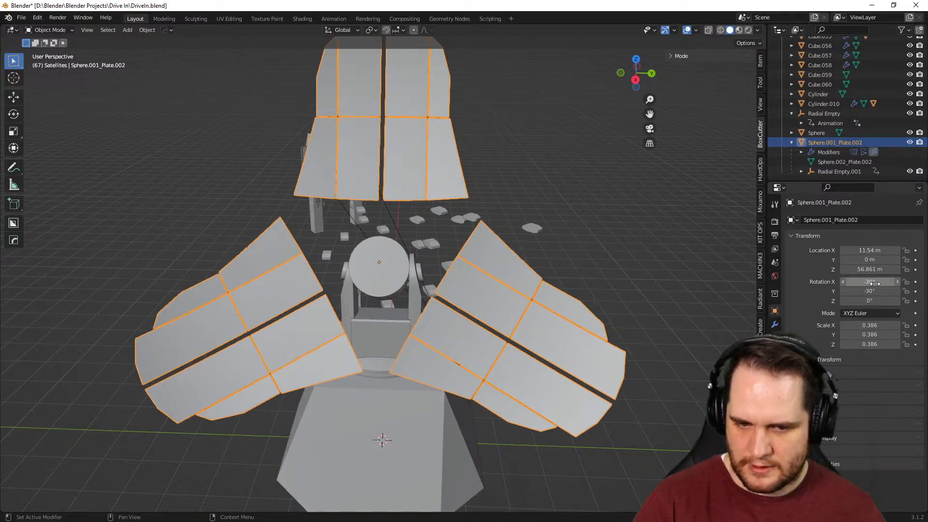
# Examine the dish panels from several angles and compare them with the reference painting of the satellite dishes in the browser
pyautogui.moveTo(597, 238); pyautogui.dragTo(364, 318, button='middle')
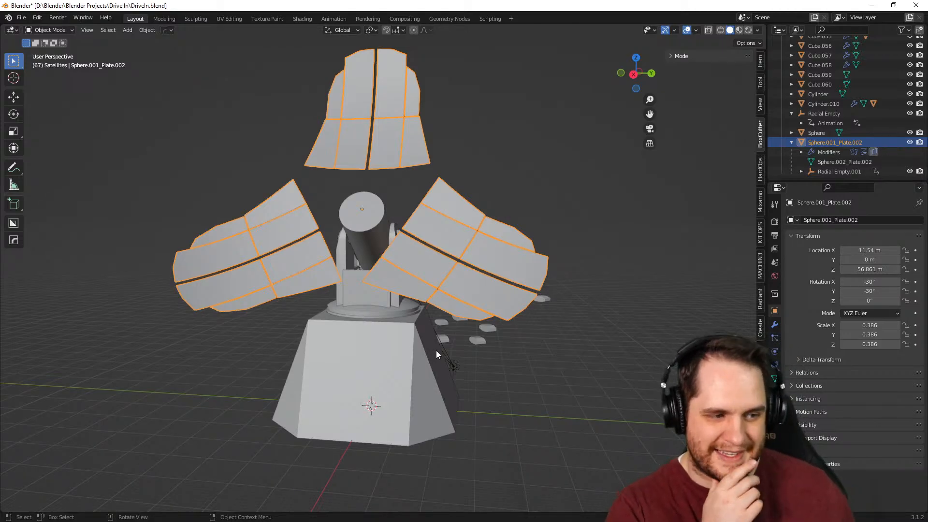
pyautogui.scroll(3, 434, 317)
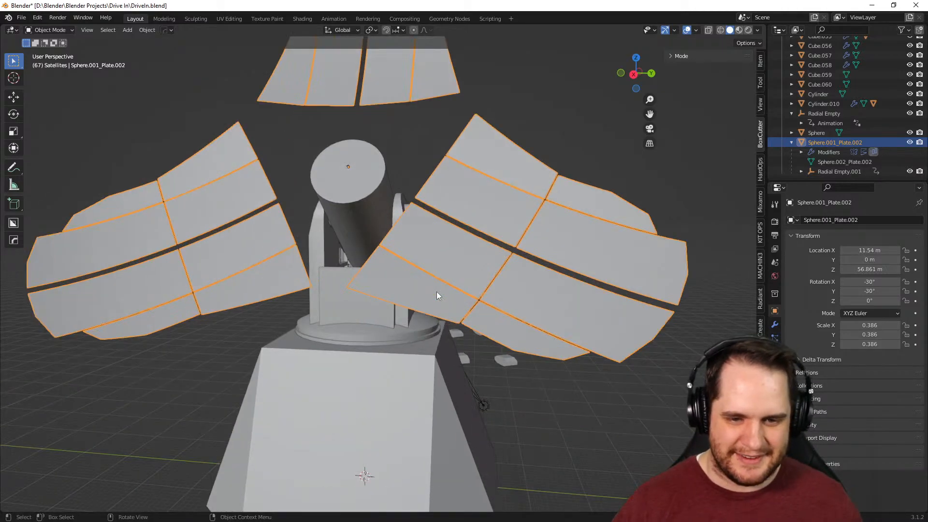
pyautogui.scroll(2, 457, 219)
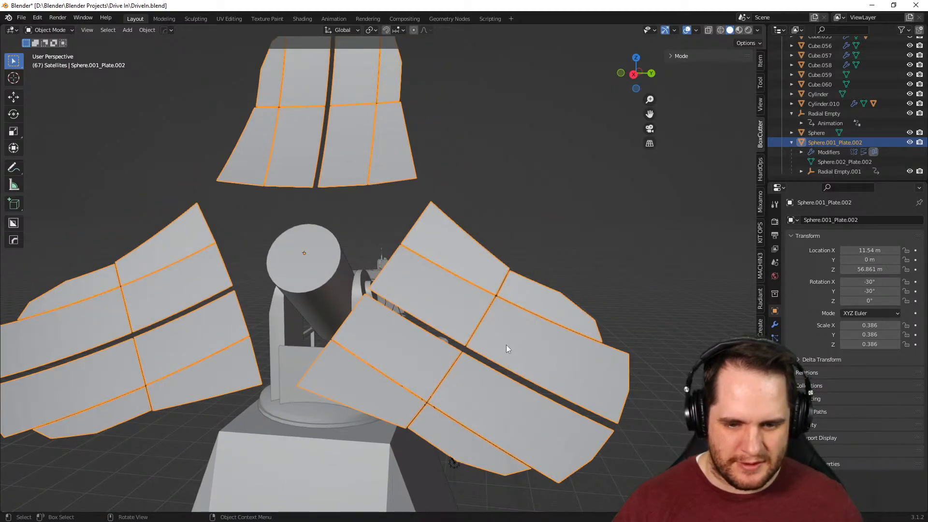
pyautogui.press('Tab')
pyautogui.moveTo(447, 299); pyautogui.dragTo(522, 324, button='middle')
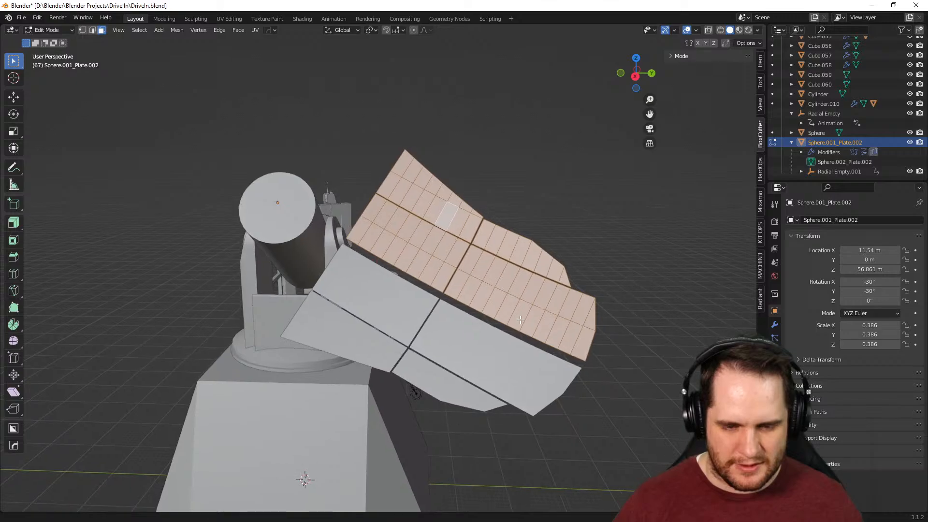
pyautogui.press('Tab')
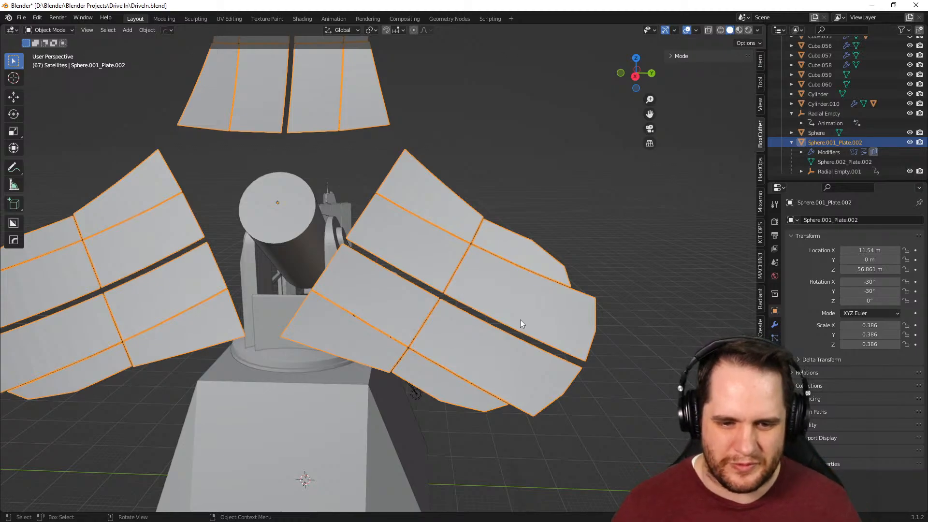
pyautogui.moveTo(550, 349); pyautogui.dragTo(495, 359, button='middle')
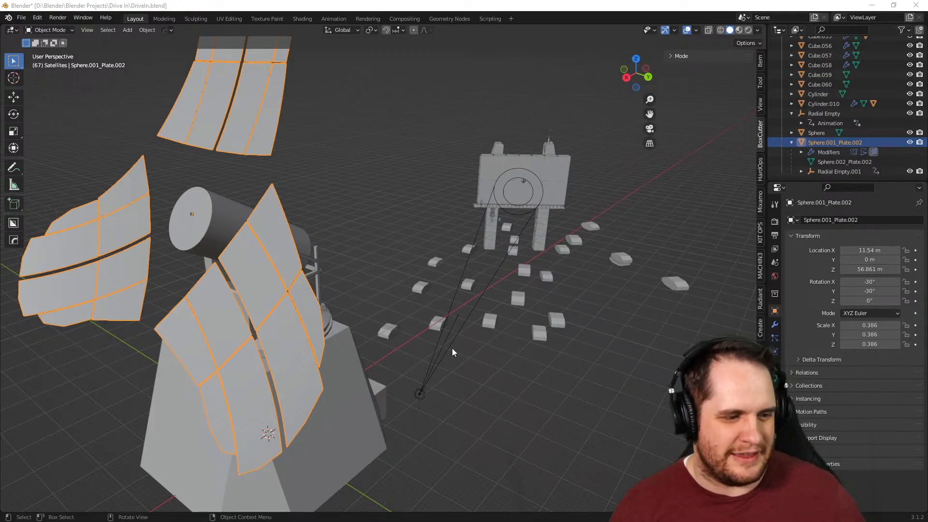
pyautogui.moveTo(484, 315); pyautogui.dragTo(274, 329, button='middle')
pyautogui.scroll(4, 290, 334)
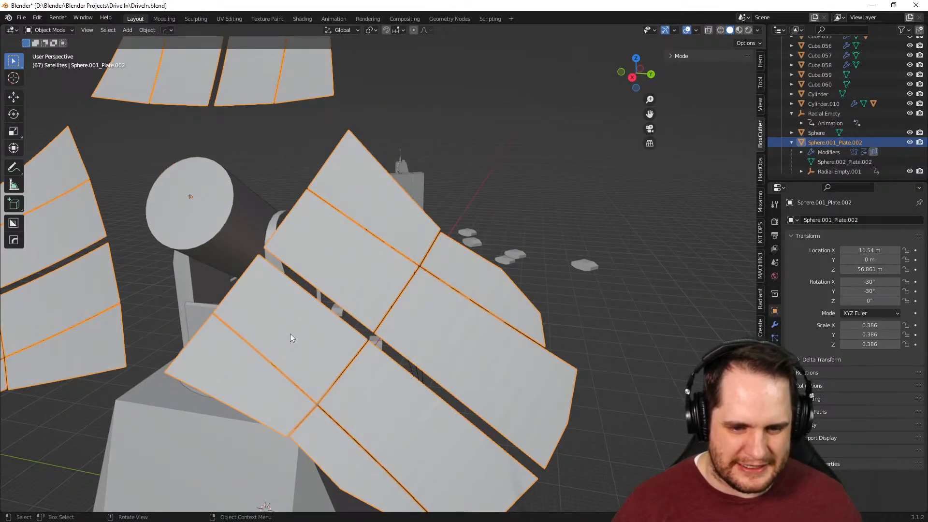
pyautogui.scroll(-2, 290, 334)
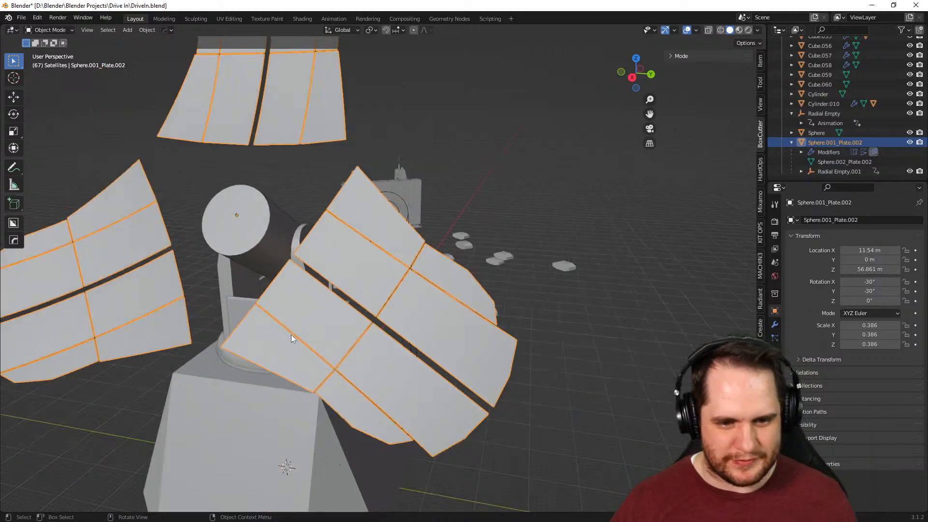
pyautogui.moveTo(291, 334)
pyautogui.mouseDown(button='middle')
pyautogui.moveTo(327, 335)
pyautogui.moveTo(322, 324)
pyautogui.moveTo(300, 336)
pyautogui.mouseUp(button='middle')
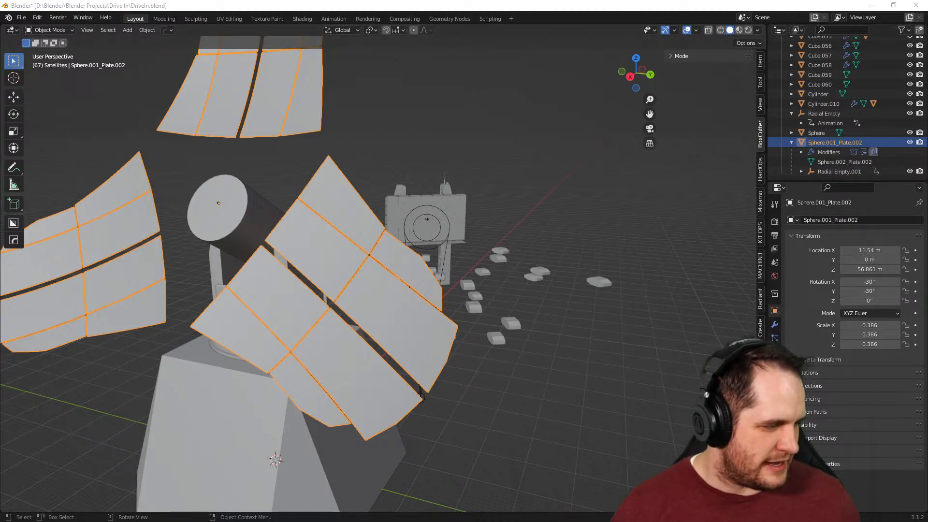
pyautogui.moveTo(0, 45); pyautogui.dragTo(414, 38)
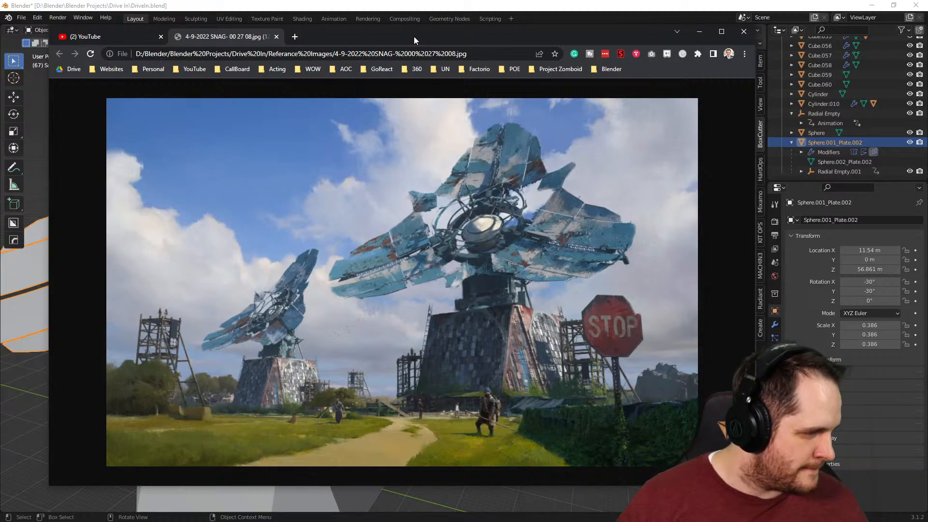
pyautogui.moveTo(414, 36); pyautogui.dragTo(0, 39)
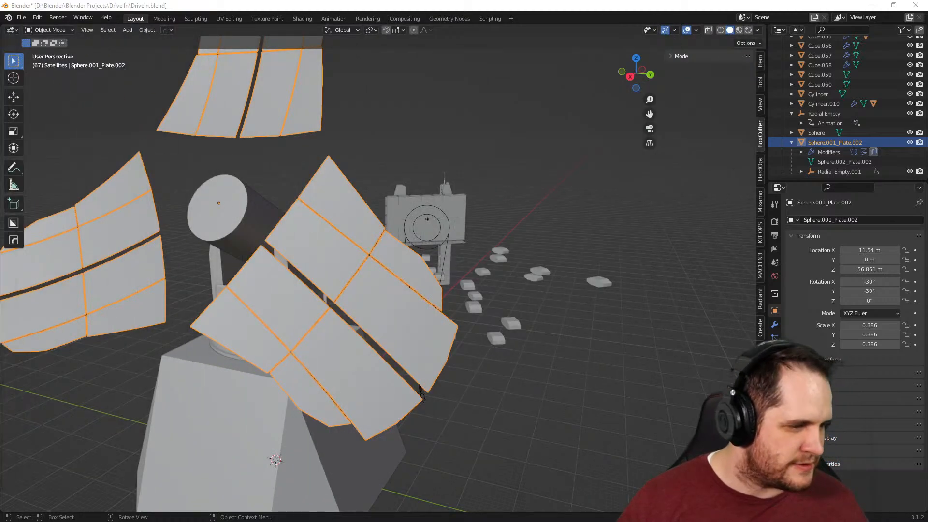
# Snap the 3D cursor to the origin of the large tilted cylinder on the mount
pyautogui.moveTo(156, 193); pyautogui.dragTo(253, 280, button='middle')
pyautogui.click(400, 257)
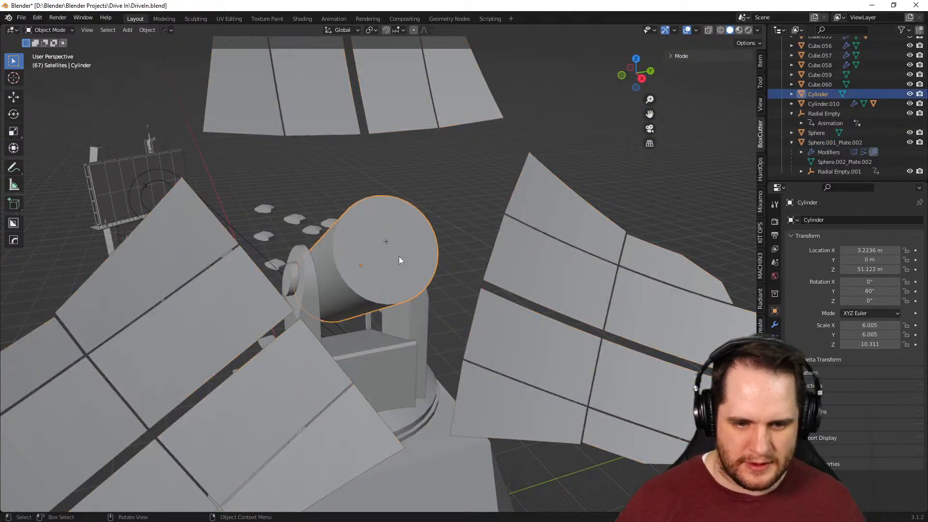
pyautogui.scroll(-2, 399, 259)
pyautogui.scroll(-6, 398, 256)
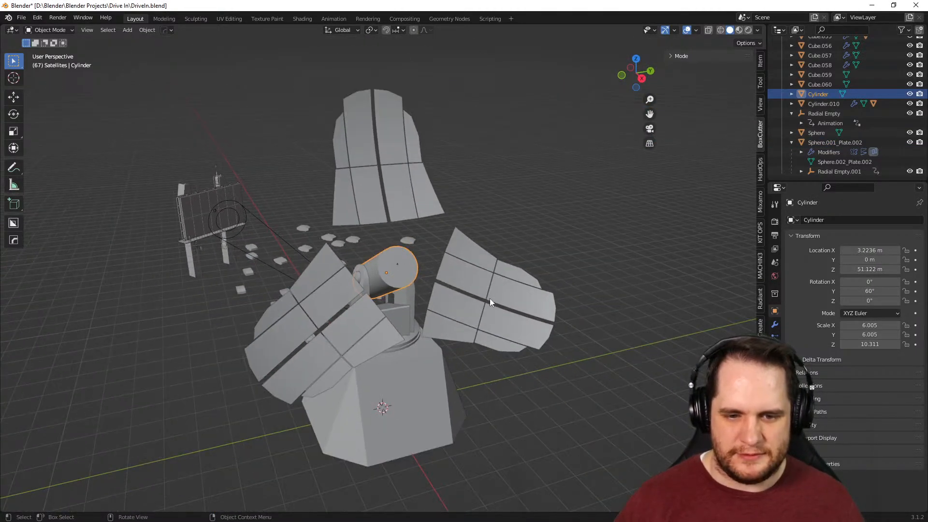
pyautogui.click(498, 299)
pyautogui.moveTo(497, 297); pyautogui.dragTo(400, 315, button='middle')
pyautogui.scroll(4, 382, 286)
pyautogui.click(403, 268)
pyautogui.moveTo(403, 267); pyautogui.dragTo(482, 306, button='middle')
pyautogui.rightClick(395, 268)
pyautogui.moveTo(396, 268)
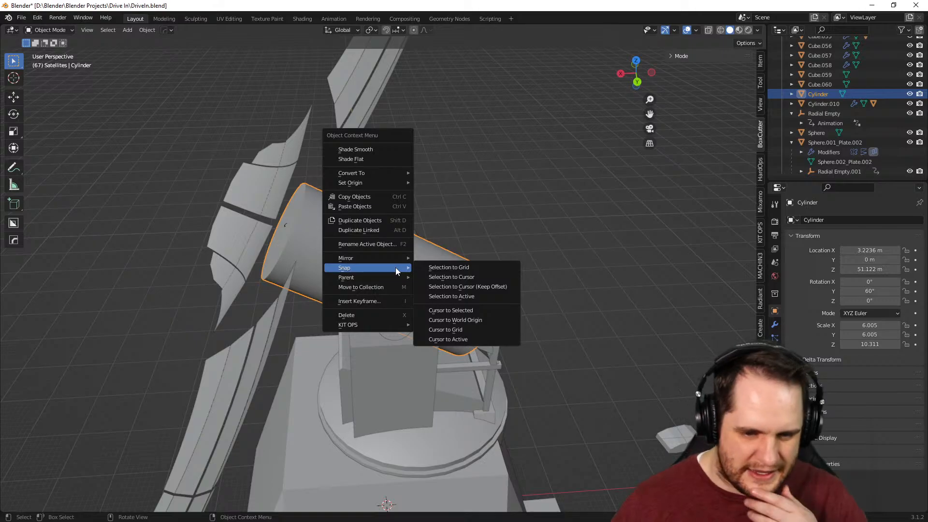
pyautogui.click(457, 321)
# Snap the dish panels to the 3D cursor at the cylinder's origin
pyautogui.click(247, 234)
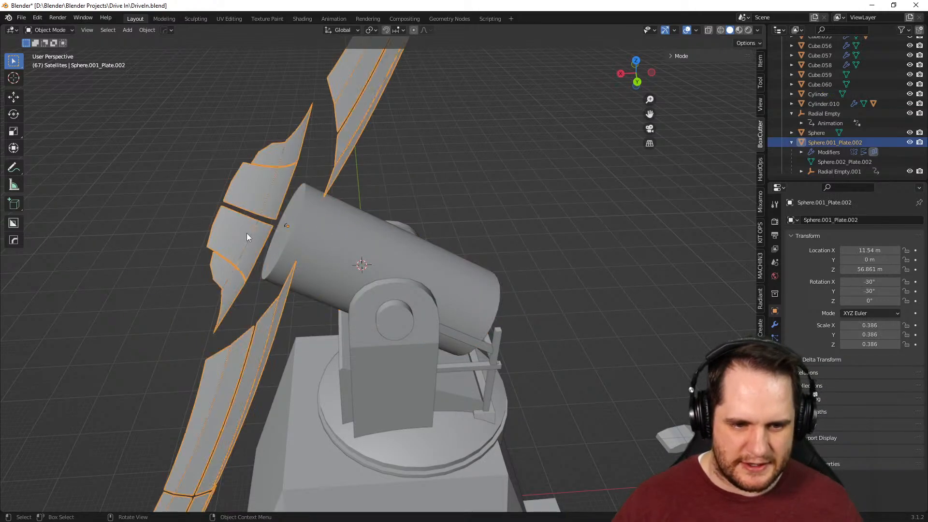
pyautogui.rightClick(246, 233)
pyautogui.moveTo(247, 233)
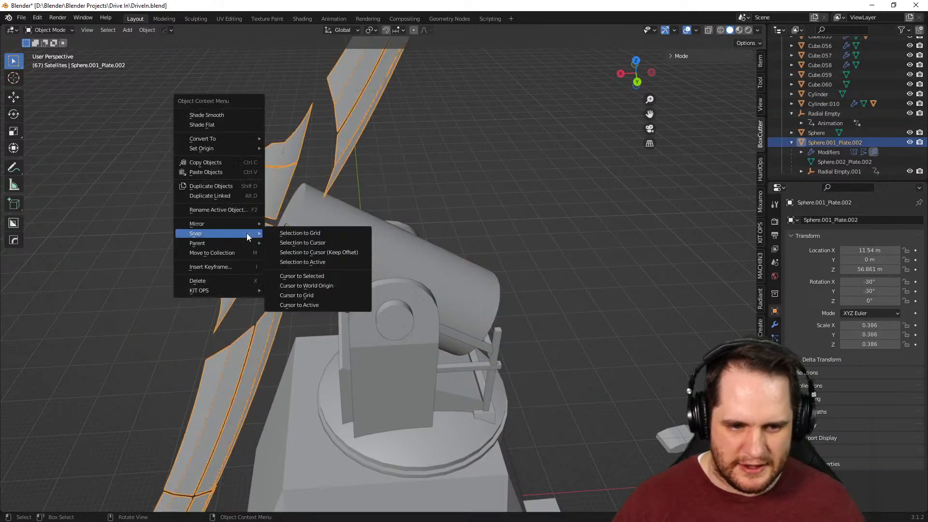
pyautogui.click(326, 239)
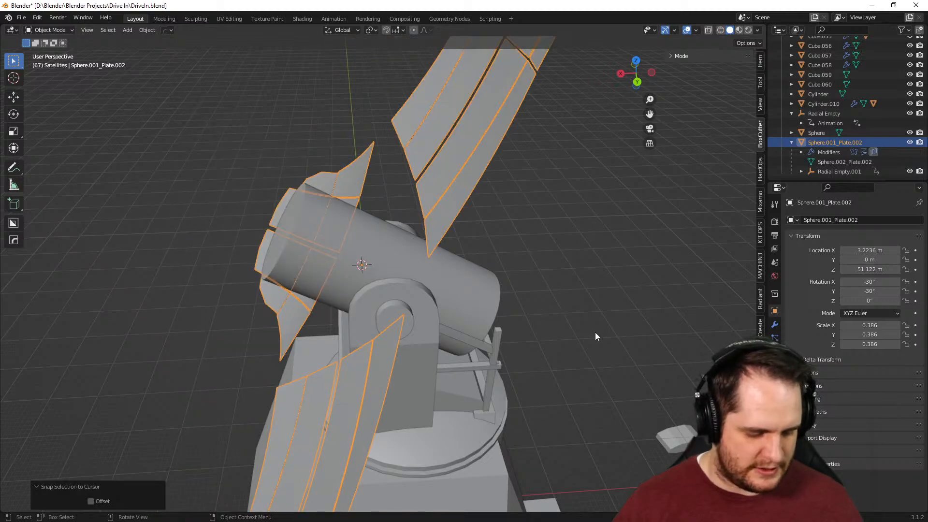
# Move the dish about 11.37 m along its local X axis, just past the cylinder's front end
pyautogui.press('g')
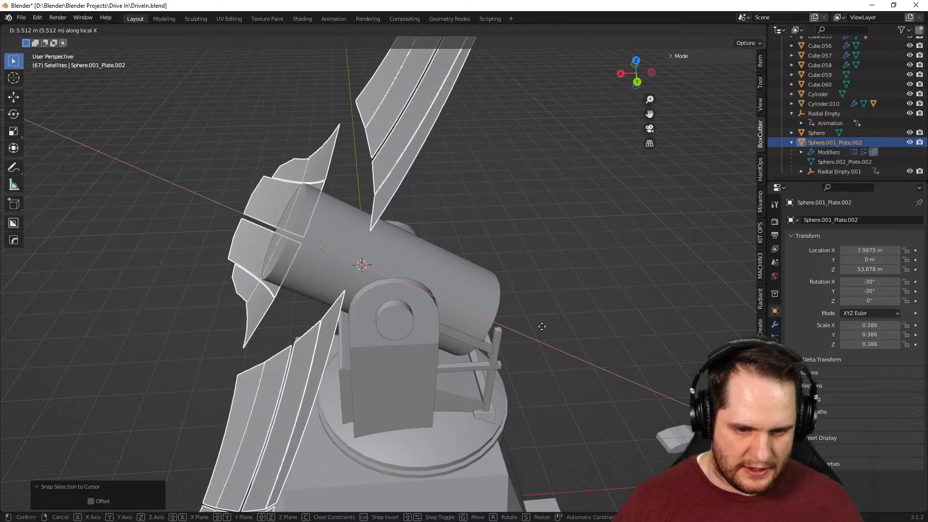
pyautogui.press('x')
pyautogui.press('x')
pyautogui.click(447, 303)
pyautogui.moveTo(443, 303); pyautogui.dragTo(402, 276, button='middle')
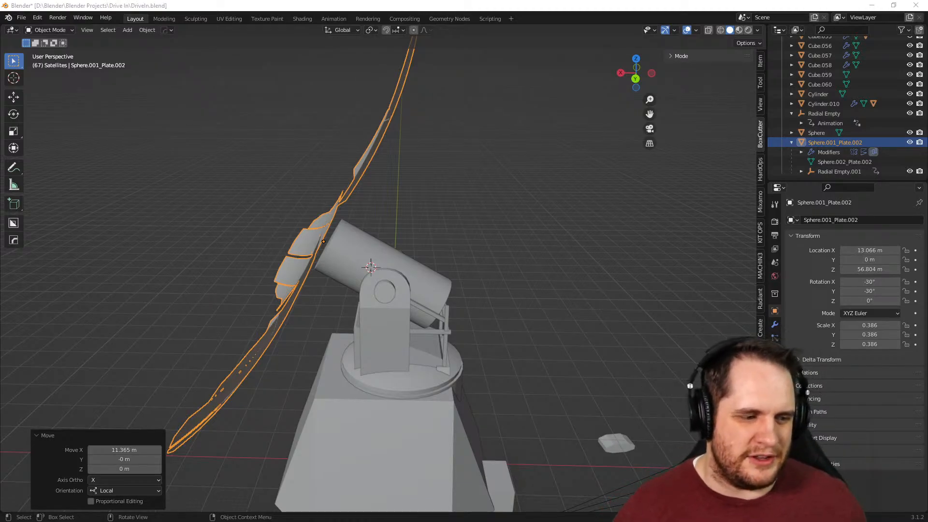
pyautogui.moveTo(323, 297); pyautogui.dragTo(294, 326, button='middle')
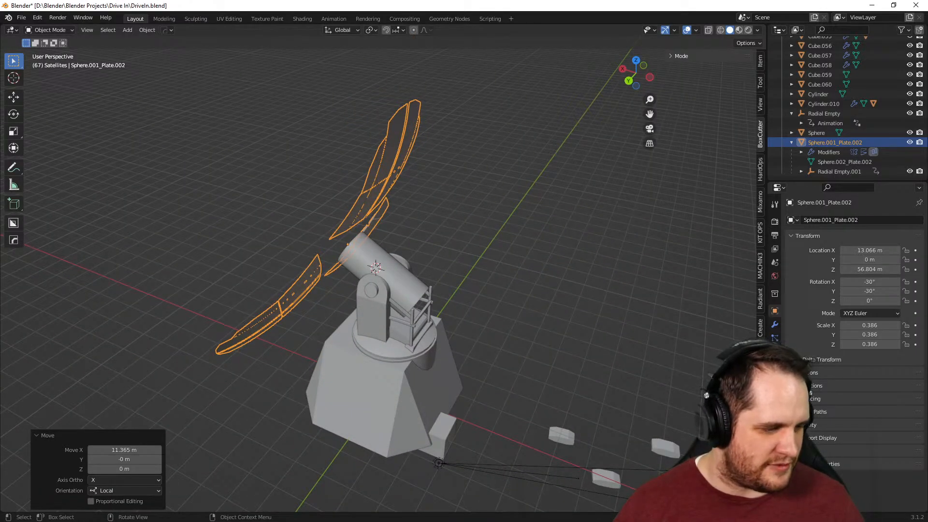
pyautogui.moveTo(405, 337); pyautogui.dragTo(409, 254, button='middle')
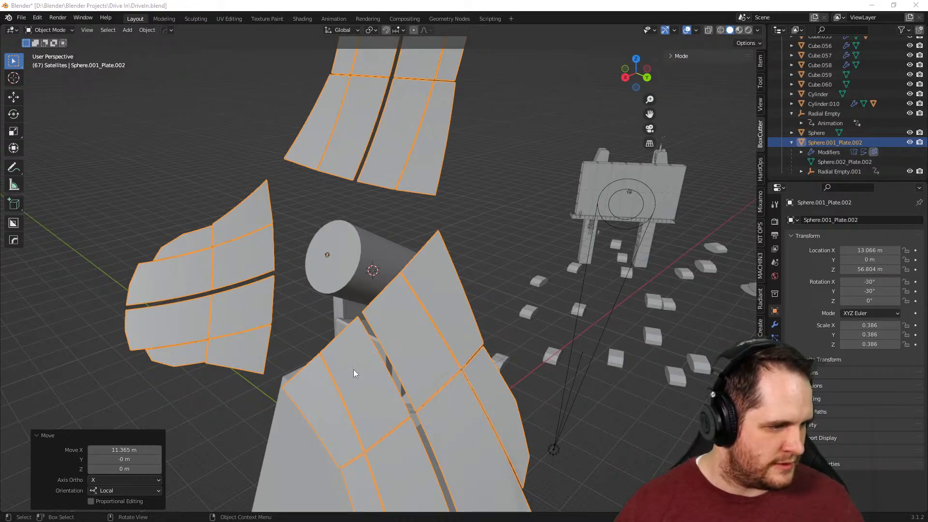
# Add one loop cut around the mount's cylinder, slid toward its dish end with a factor of about -0.719
pyautogui.moveTo(363, 346); pyautogui.dragTo(323, 300, button='middle')
pyautogui.click(302, 237)
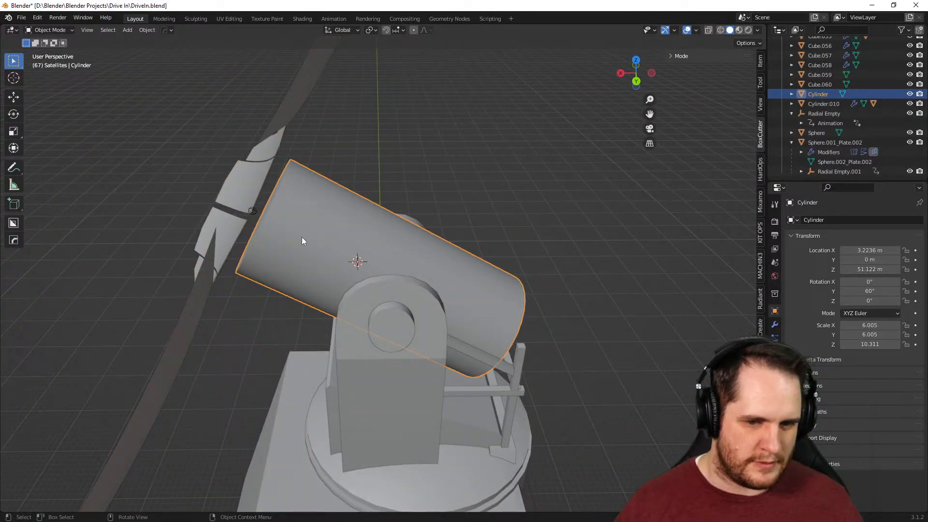
pyautogui.press('Tab')
pyautogui.scroll(1, 300, 238)
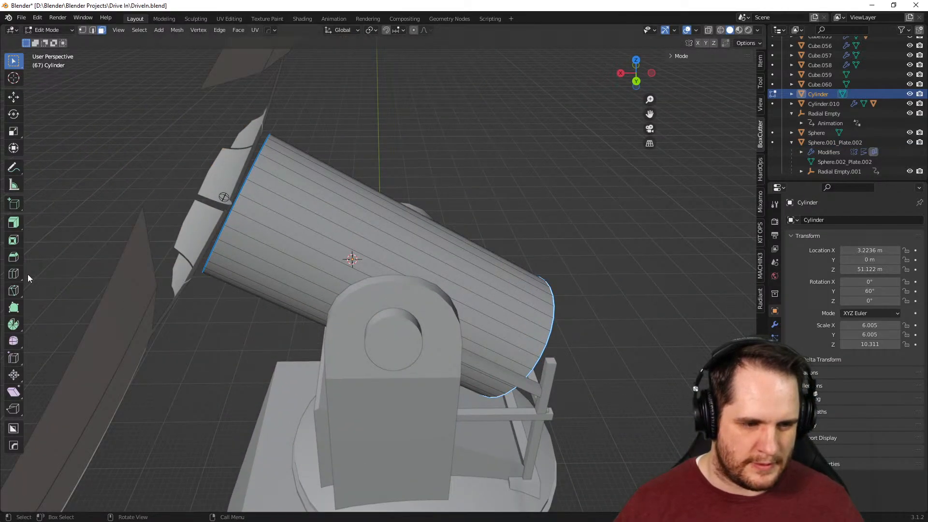
pyautogui.click(14, 274)
pyautogui.moveTo(324, 245); pyautogui.dragTo(211, 240)
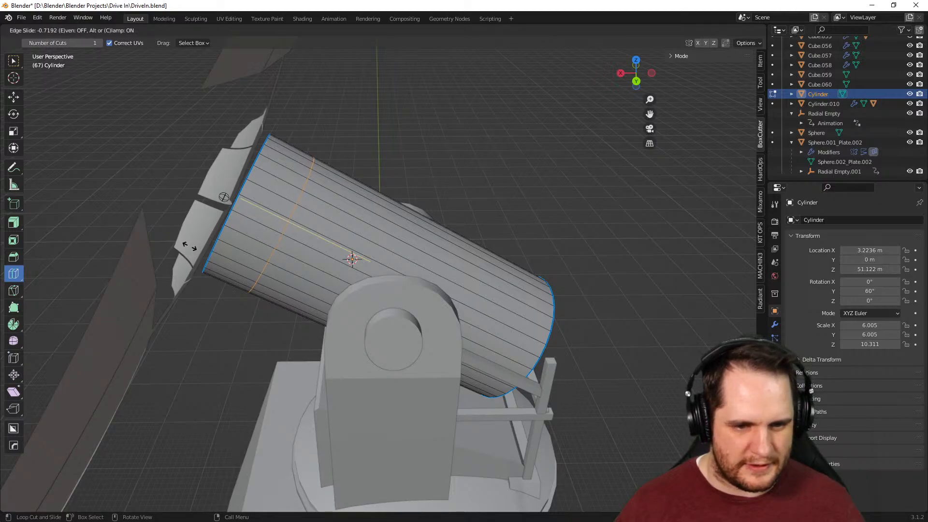
pyautogui.click(190, 247)
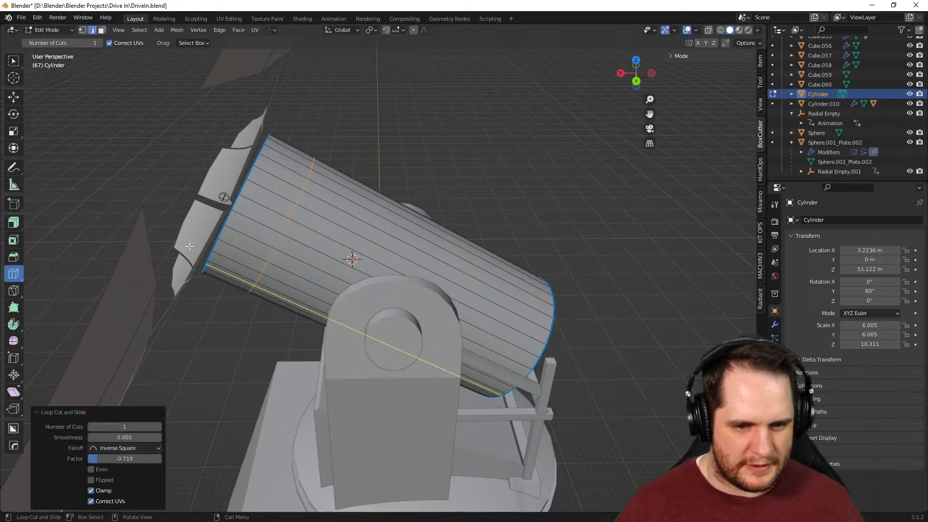
# Select the full band of faces between the new loop cut and the cylinder's front end
pyautogui.click(13, 62)
pyautogui.keyDown('alt'); pyautogui.click(267, 214); pyautogui.keyUp('alt')
pyautogui.press('3')
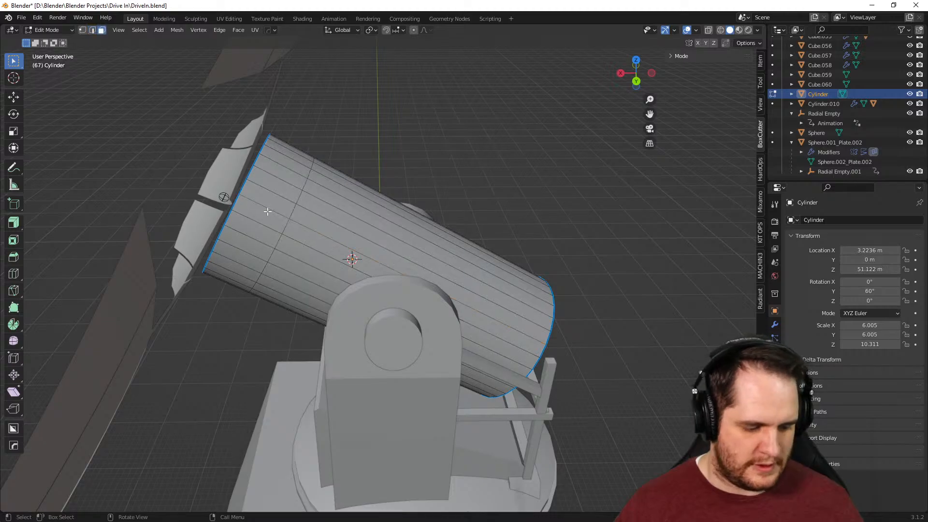
pyautogui.keyDown('alt'); pyautogui.click(267, 212); pyautogui.keyUp('alt')
pyautogui.moveTo(273, 227); pyautogui.dragTo(427, 268, button='middle')
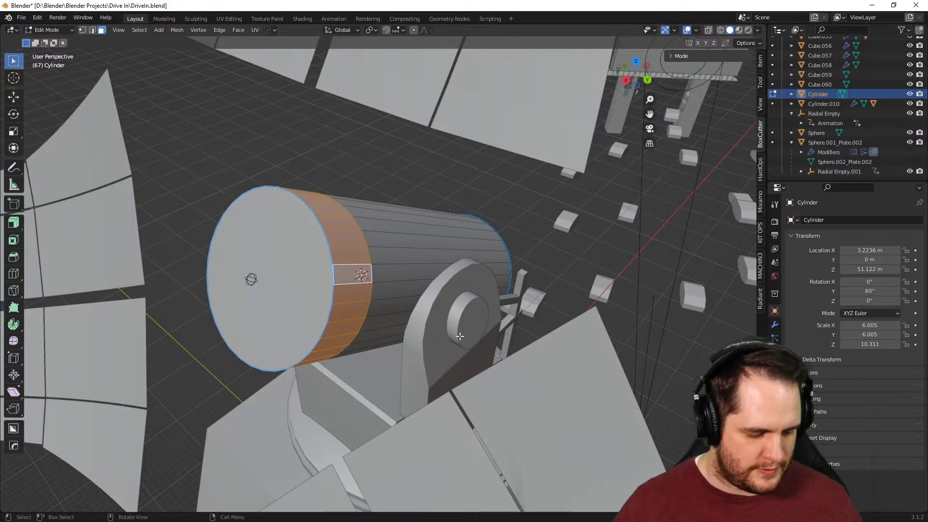
# Try extruding the cylinder's front face band, constraining the move to the Z and X axes
pyautogui.click(18, 225)
pyautogui.press('e')
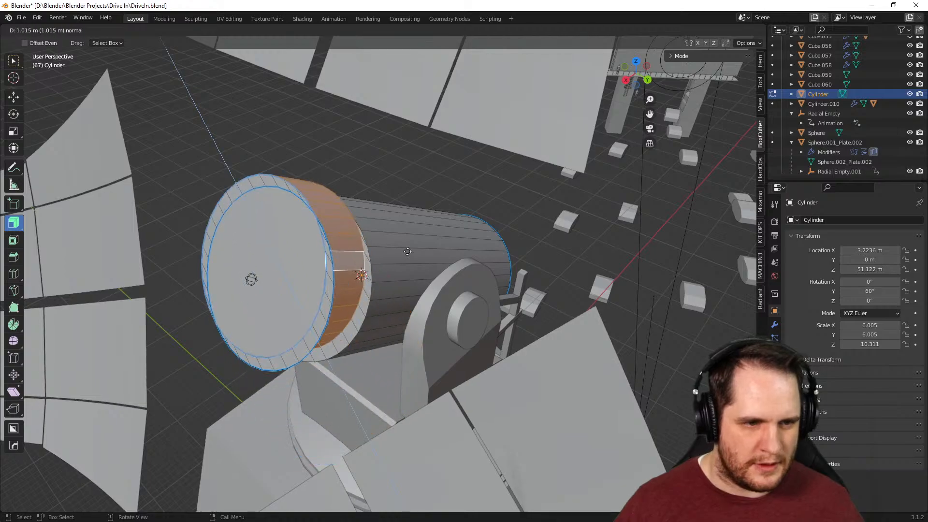
pyautogui.press('z')
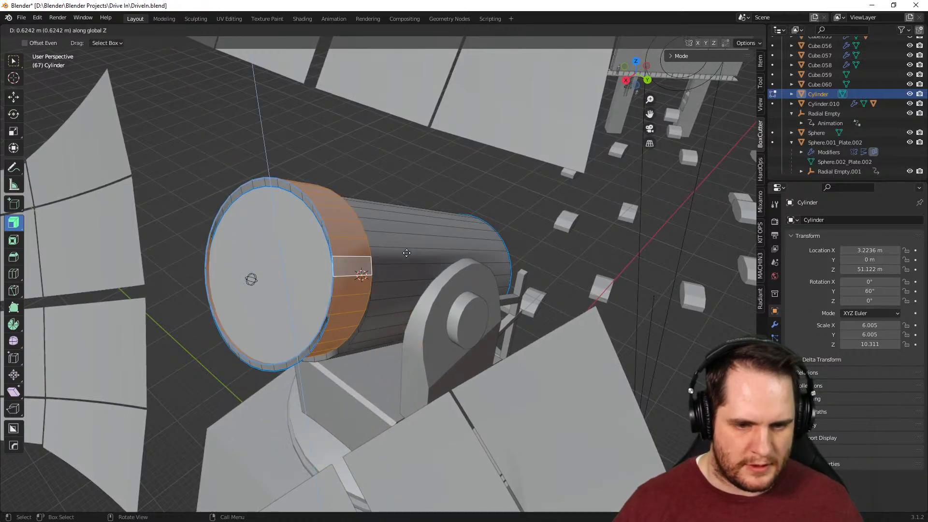
pyautogui.press('x')
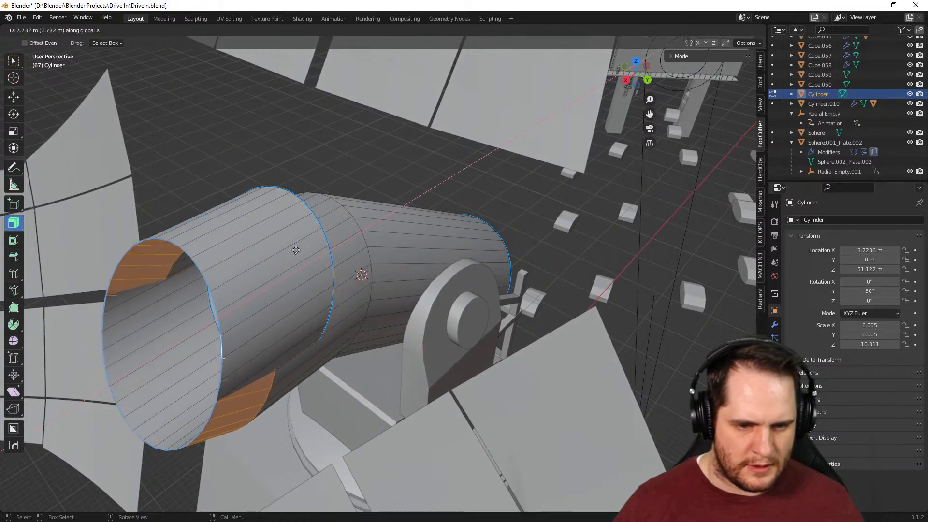
pyautogui.press('x')
pyautogui.press('Escape')
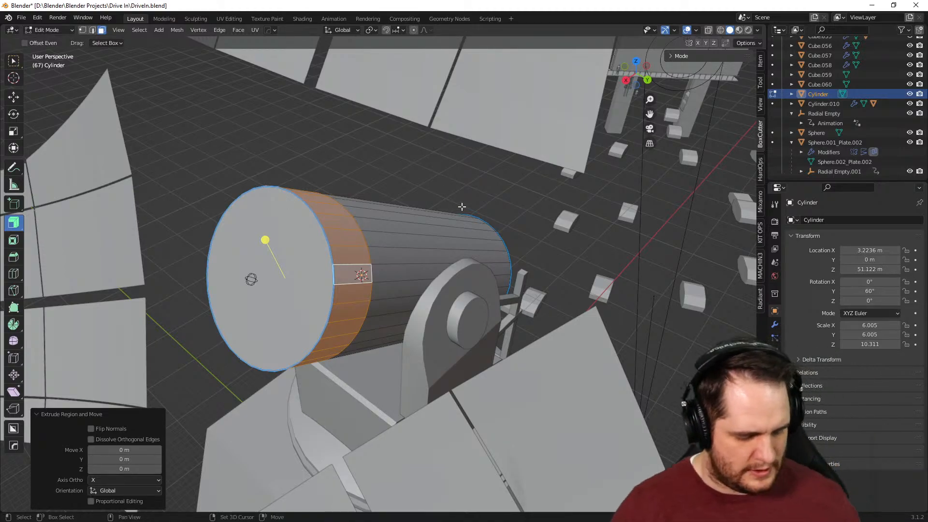
# Undo the last extrusions of the cylinder's front face band
pyautogui.hotkey('shift', 'e')
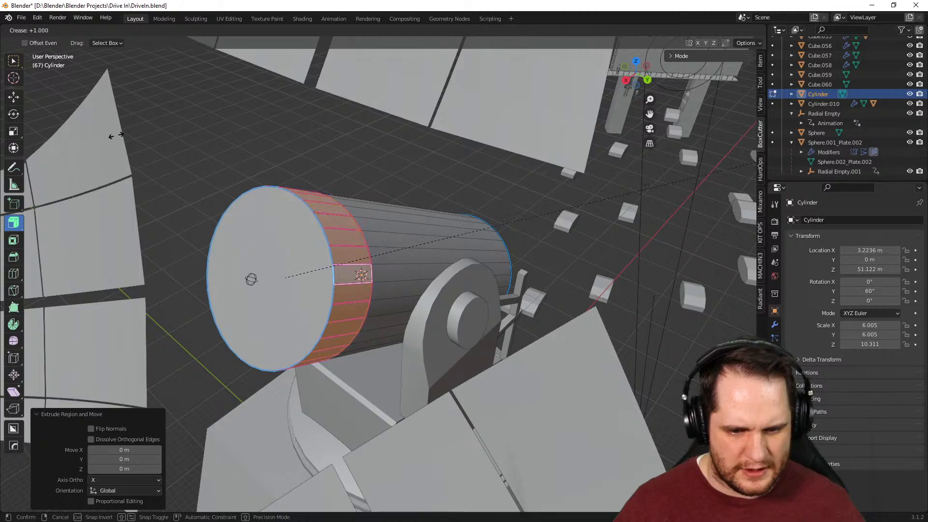
pyautogui.press('Escape')
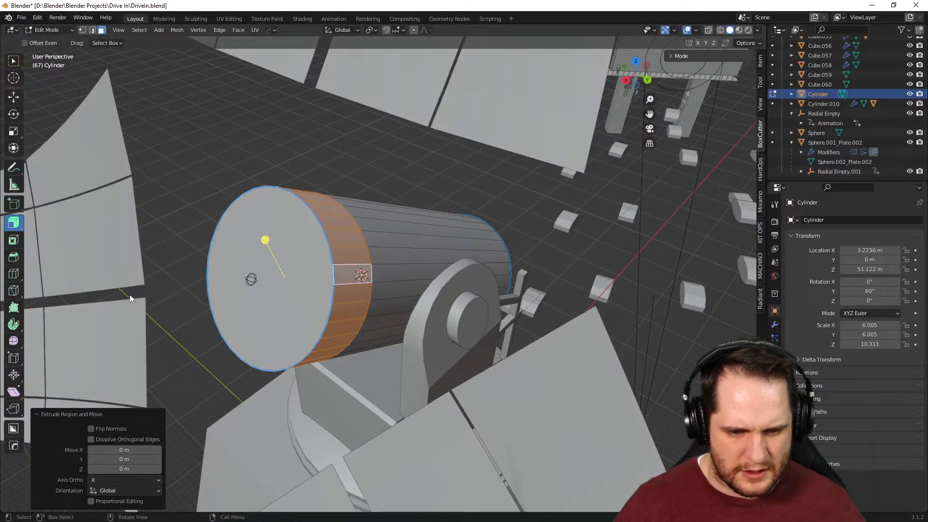
pyautogui.hotkey('ctrl', 'z')
pyautogui.hotkey('ctrl', 'z')
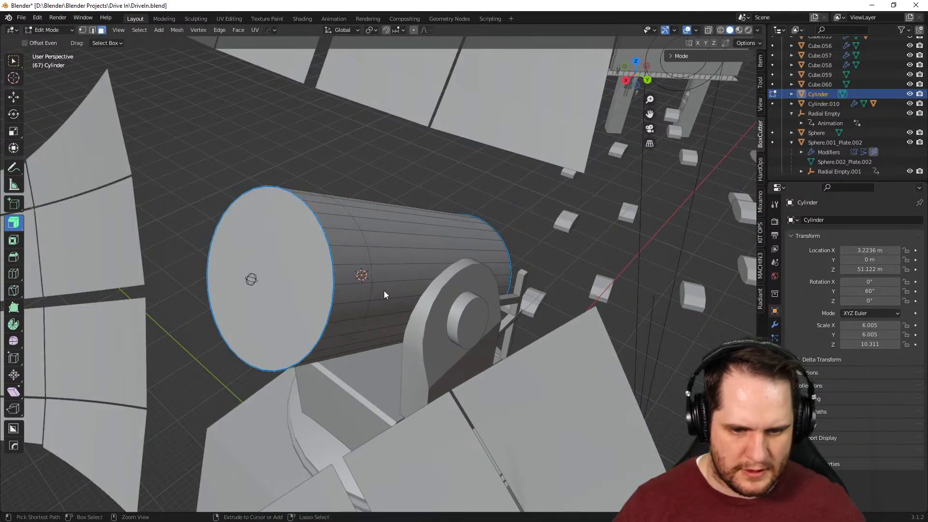
# Select the cylinder's front face band again and extrude it outward along its normals with an offset of about 0.053 m
pyautogui.keyDown('alt'); pyautogui.click(349, 266); pyautogui.keyUp('alt')
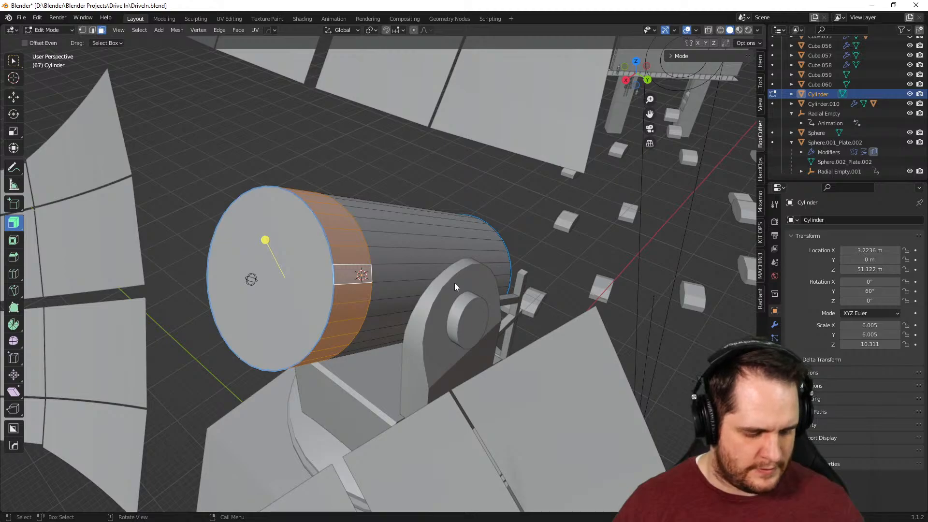
pyautogui.press('e')
pyautogui.rightClick(225, 265)
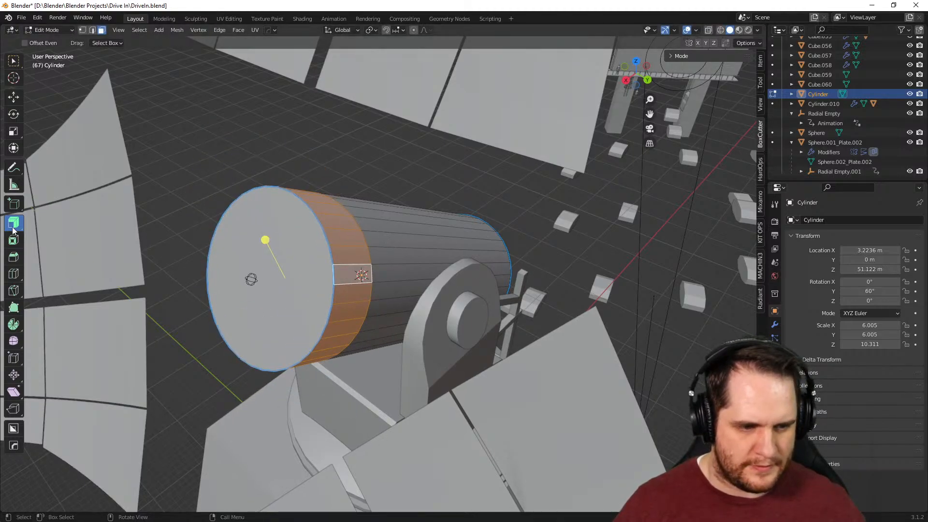
pyautogui.moveTo(266, 240)
pyautogui.mouseDown()
pyautogui.moveTo(242, 227)
pyautogui.moveTo(258, 240)
pyautogui.moveTo(252, 224)
pyautogui.moveTo(250, 235)
pyautogui.mouseUp()
# Select the cylinder's round front cap and extrude it about 0.44 m outward along its normal
pyautogui.scroll(2, 274, 279)
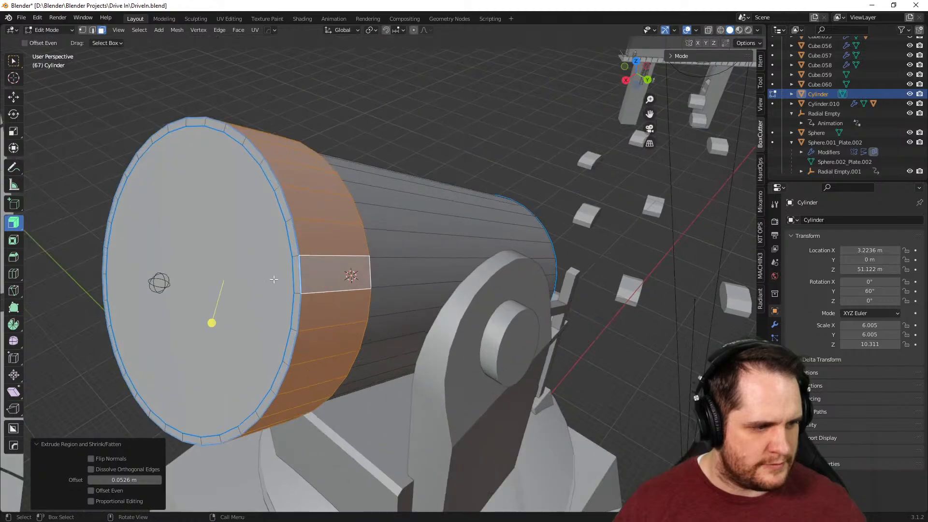
pyautogui.scroll(-1, 274, 280)
pyautogui.keyDown('shift'); pyautogui.moveTo(274, 303); pyautogui.dragTo(466, 312, button='middle'); pyautogui.keyUp('shift')
pyautogui.scroll(1, 372, 273)
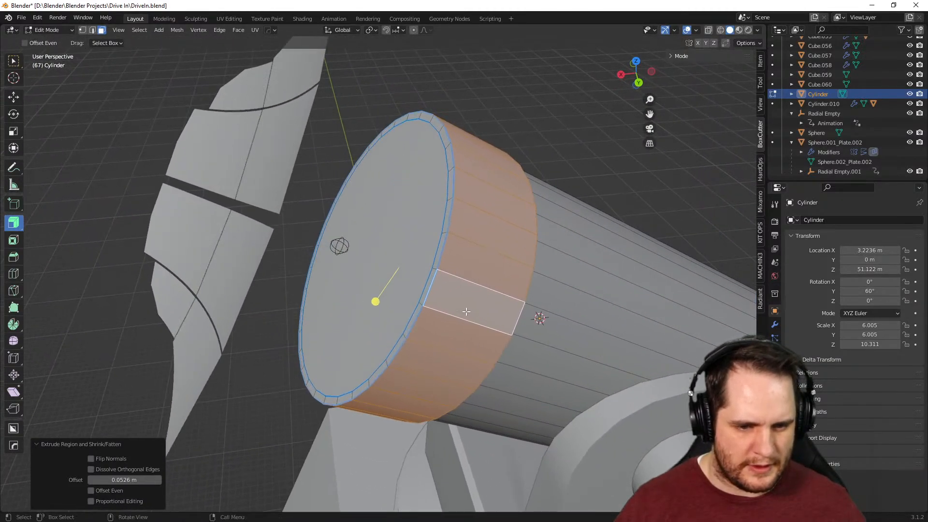
pyautogui.click(12, 62)
pyautogui.click(366, 208)
pyautogui.press('e')
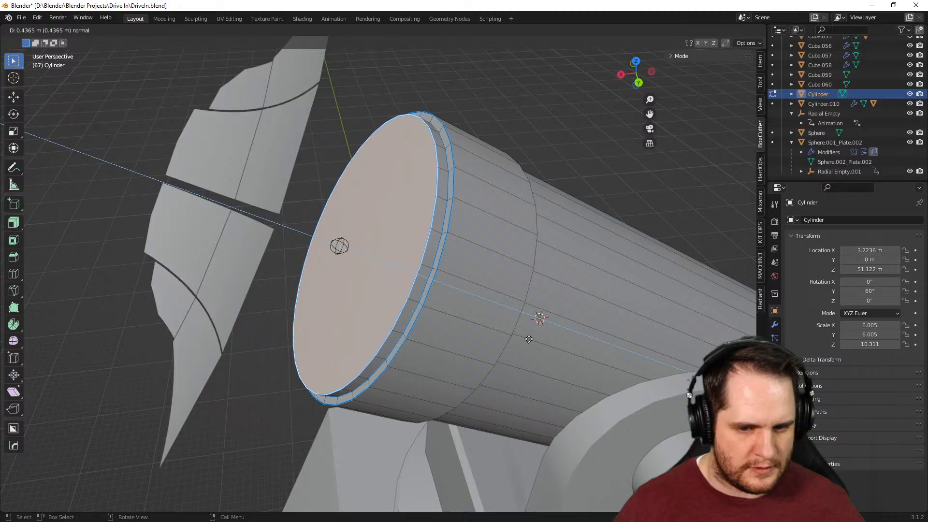
pyautogui.click(533, 340)
# Inset the cylinder's front cap with a thickness of about 0.363 m
pyautogui.moveTo(284, 331); pyautogui.dragTo(426, 360, button='middle')
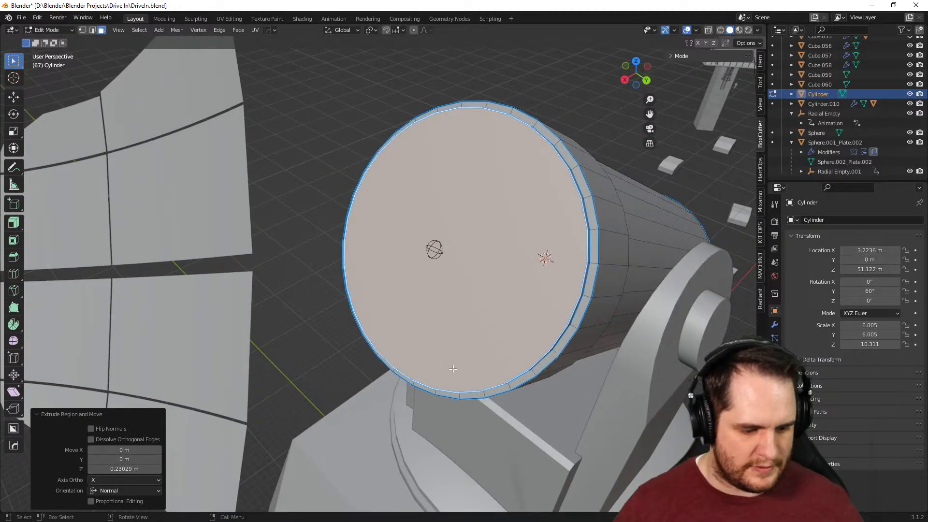
pyautogui.press('i')
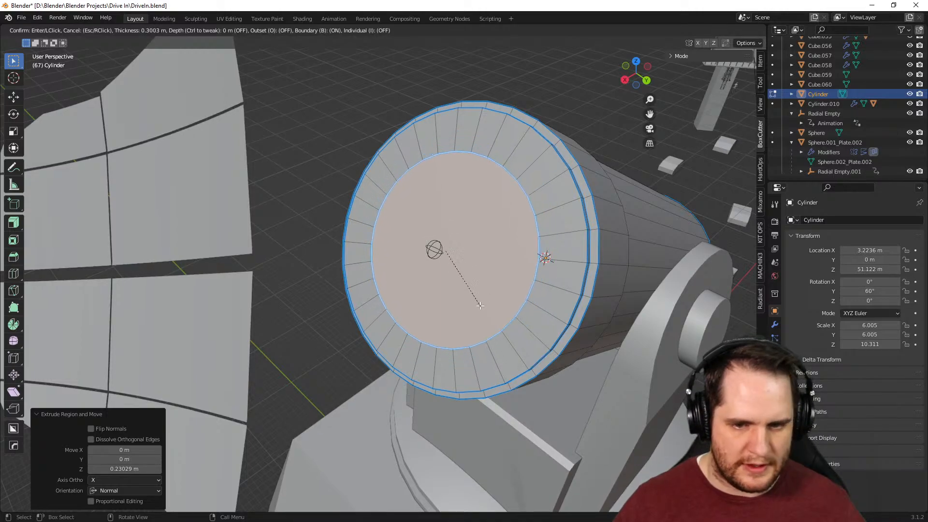
pyautogui.click(509, 317)
# Move the inset cap face about 1.33 m outward along its local Z axis to form a tapered nose
pyautogui.moveTo(509, 318); pyautogui.dragTo(515, 326, button='middle')
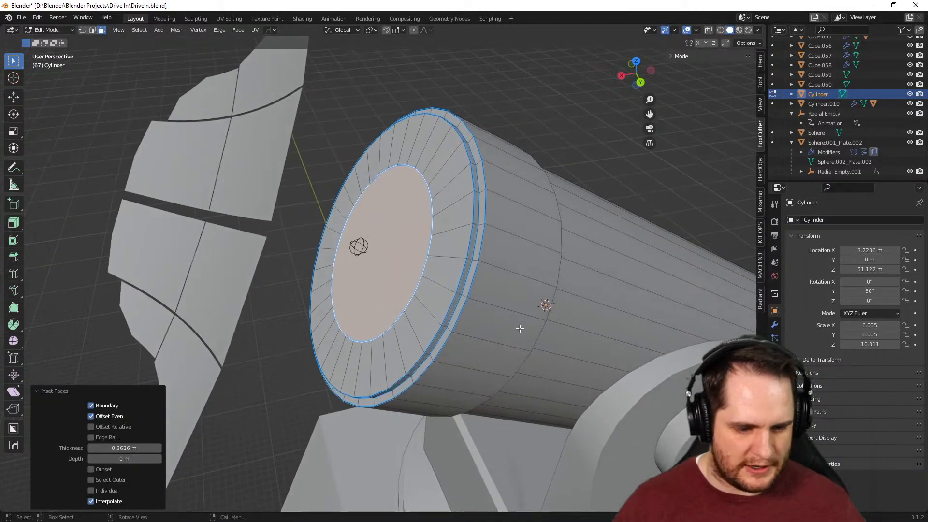
pyautogui.press('g')
pyautogui.press('x')
pyautogui.press('x')
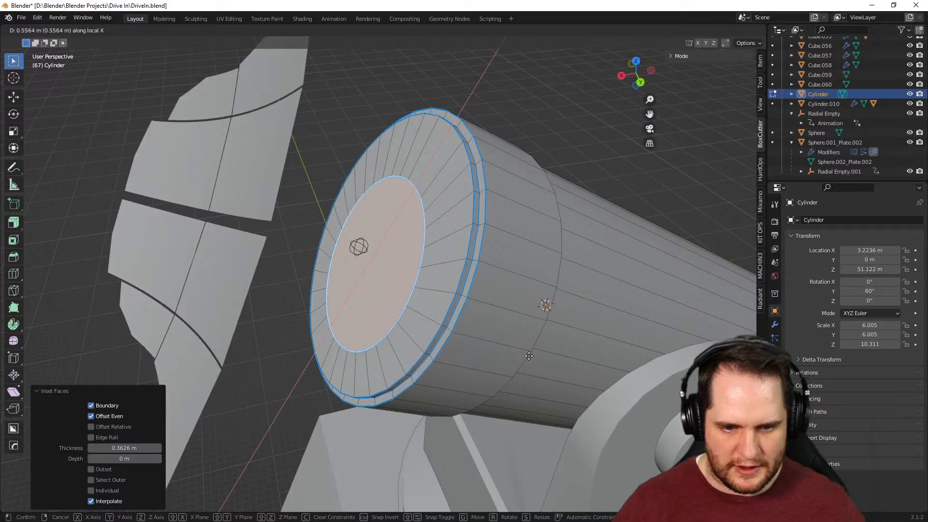
pyautogui.press('y')
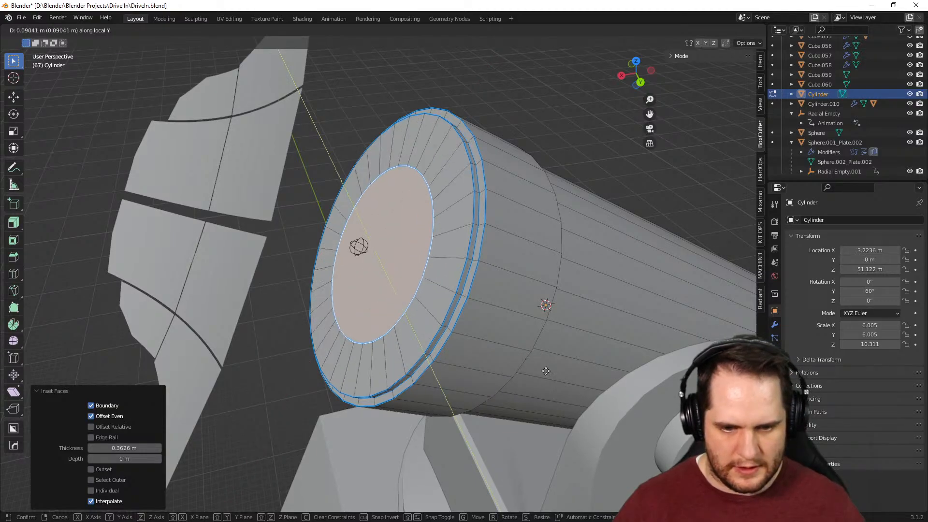
pyautogui.press('z')
pyautogui.press('z')
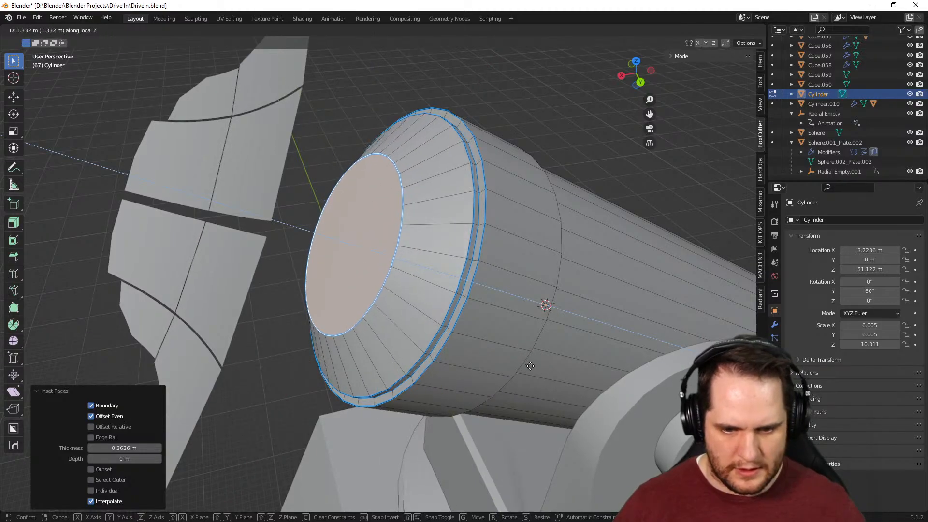
pyautogui.click(530, 366)
# Inset the nose's end face twice, first by about 0.05 m for a narrow rim, then by about 0.326 m
pyautogui.moveTo(531, 366); pyautogui.dragTo(604, 413, button='middle')
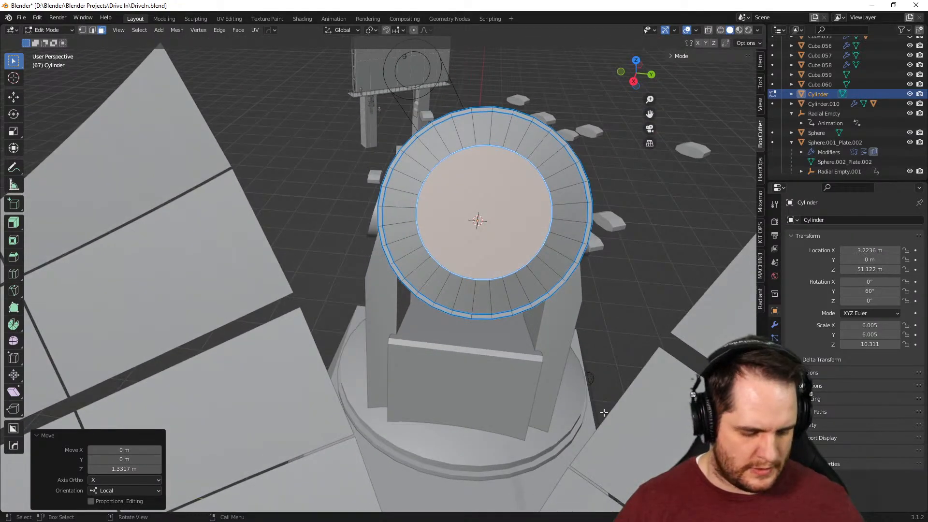
pyautogui.press('i')
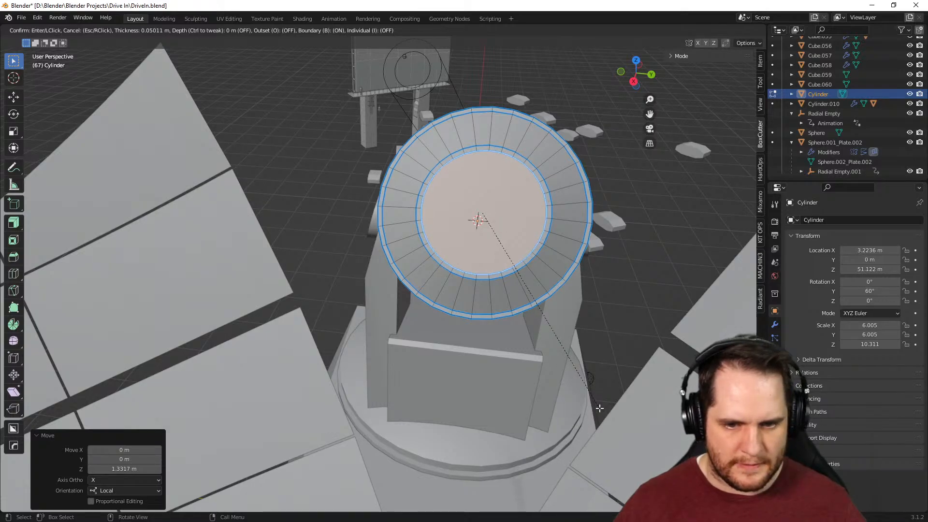
pyautogui.click(599, 408)
pyautogui.moveTo(600, 408); pyautogui.dragTo(537, 393, button='middle')
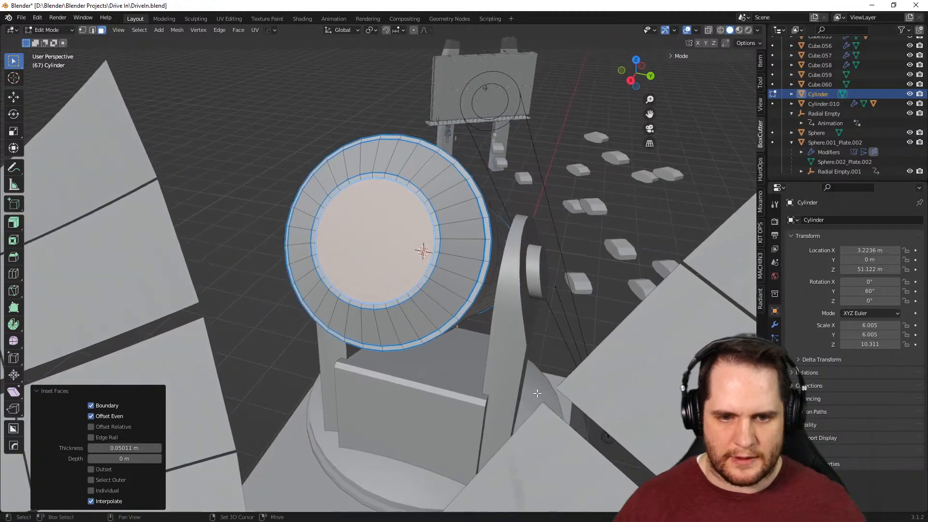
pyautogui.scroll(3, 537, 393)
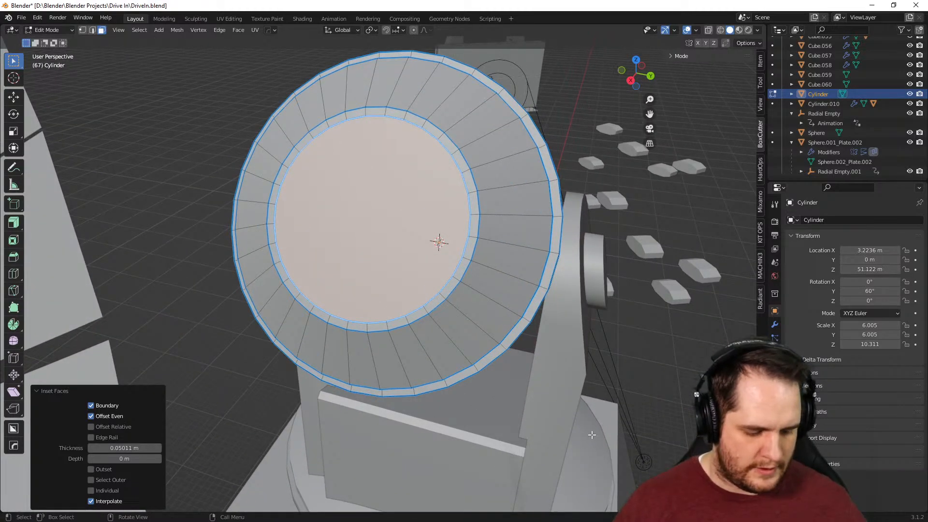
pyautogui.press('i')
pyautogui.click(530, 385)
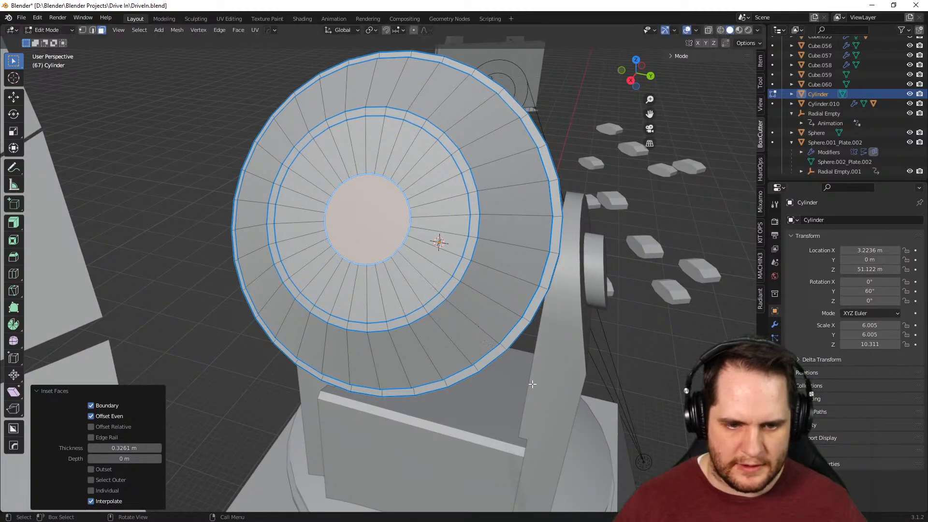
# Move the small central face about 0.53 m outward along its local Z axis to dome the nose
pyautogui.moveTo(576, 372)
pyautogui.mouseDown(button='middle')
pyautogui.moveTo(600, 357)
pyautogui.moveTo(532, 367)
pyautogui.mouseUp(button='middle')
pyautogui.press('z')
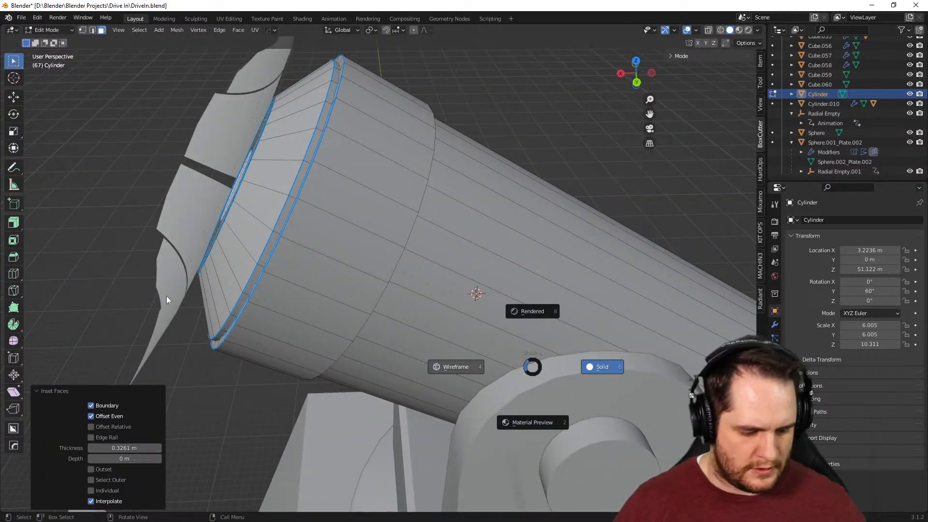
pyautogui.press('Escape')
pyautogui.press('g')
pyautogui.press('z')
pyautogui.press('z')
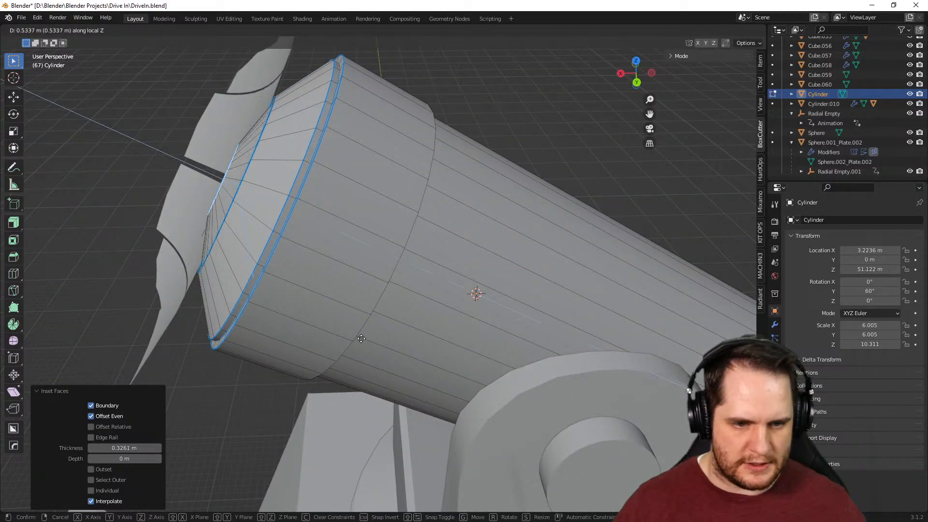
pyautogui.click(358, 338)
# Select the narrow ring of faces around the domed center and extrude it about 0.165 m outward along its normal
pyautogui.moveTo(357, 338); pyautogui.dragTo(411, 320, button='middle')
pyautogui.click(457, 208)
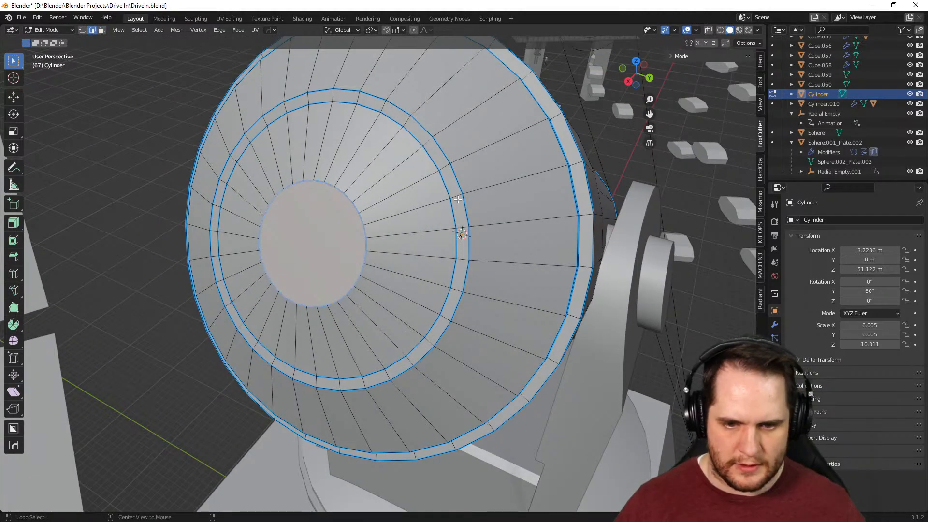
pyautogui.press('2')
pyautogui.keyDown('alt'); pyautogui.click(457, 197); pyautogui.keyUp('alt')
pyautogui.moveTo(564, 292); pyautogui.dragTo(537, 290, button='middle')
pyautogui.press('e')
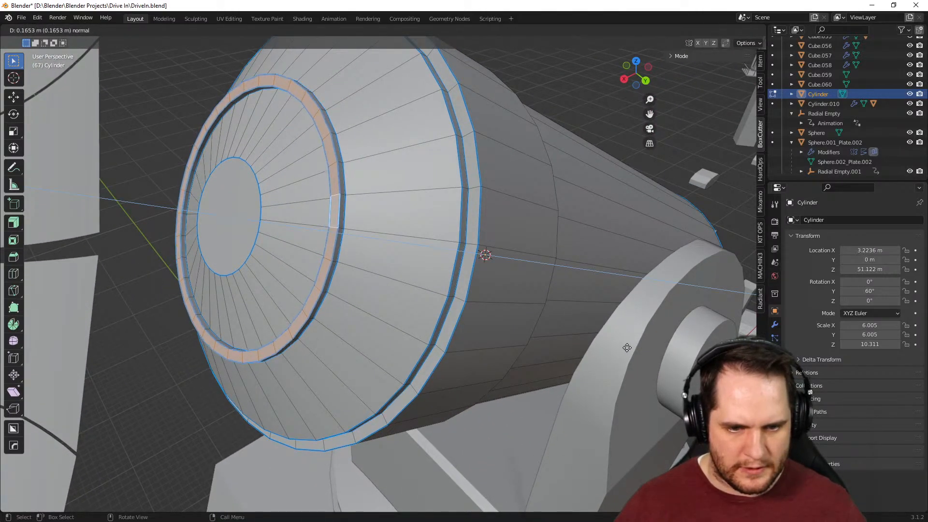
pyautogui.click(628, 348)
# Return to Object Mode and apply the HardOps Sharpen operation to the detailed cylinder
pyautogui.scroll(-5, 628, 347)
pyautogui.moveTo(627, 347); pyautogui.dragTo(439, 350, button='middle')
pyautogui.press('Tab')
pyautogui.scroll(4, 439, 350)
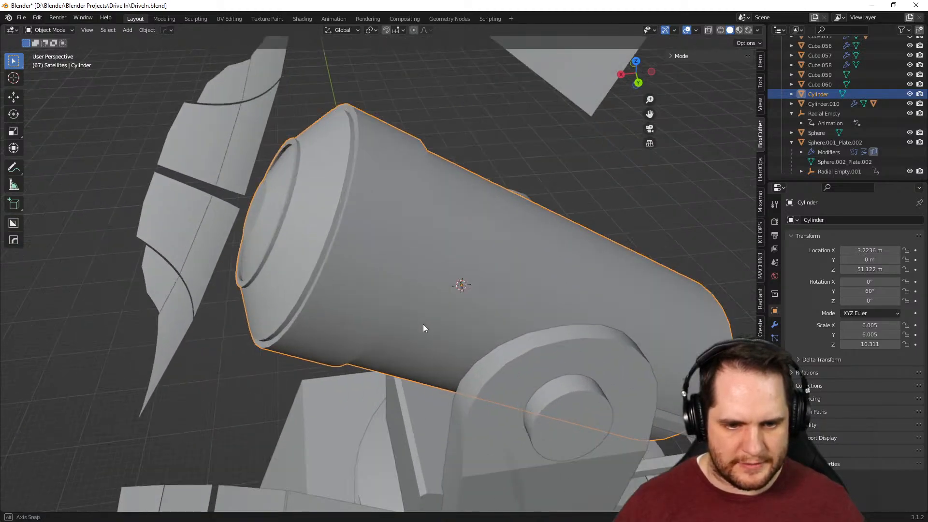
pyautogui.press('q')
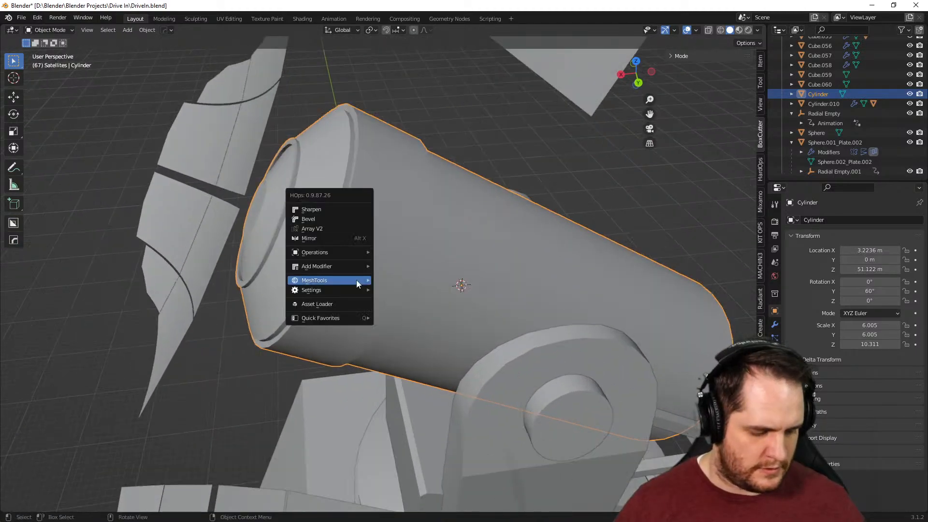
pyautogui.click(328, 207)
# Examine the detailed cylinder, its mount and the three dish panels from the front, side and back
pyautogui.moveTo(324, 271); pyautogui.dragTo(410, 323, button='middle')
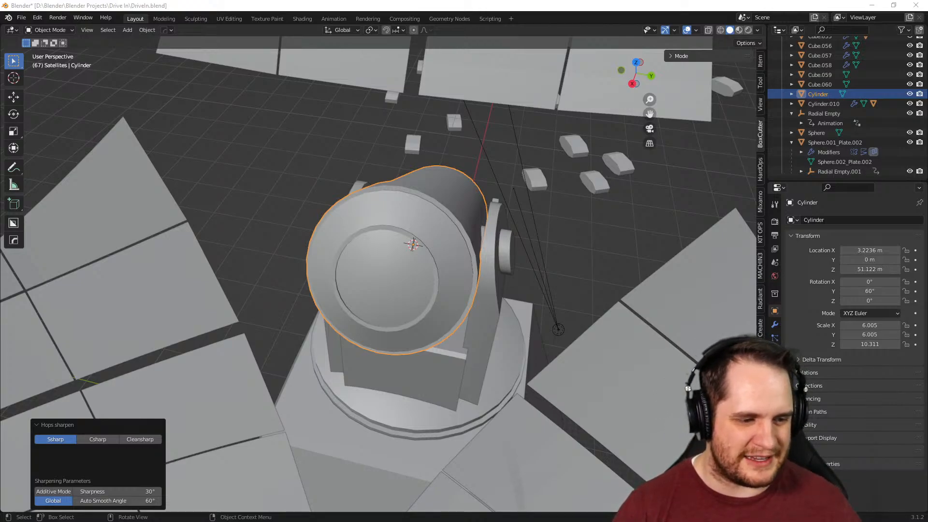
pyautogui.scroll(-5, 578, 219)
pyautogui.moveTo(578, 219); pyautogui.dragTo(216, 277, button='middle')
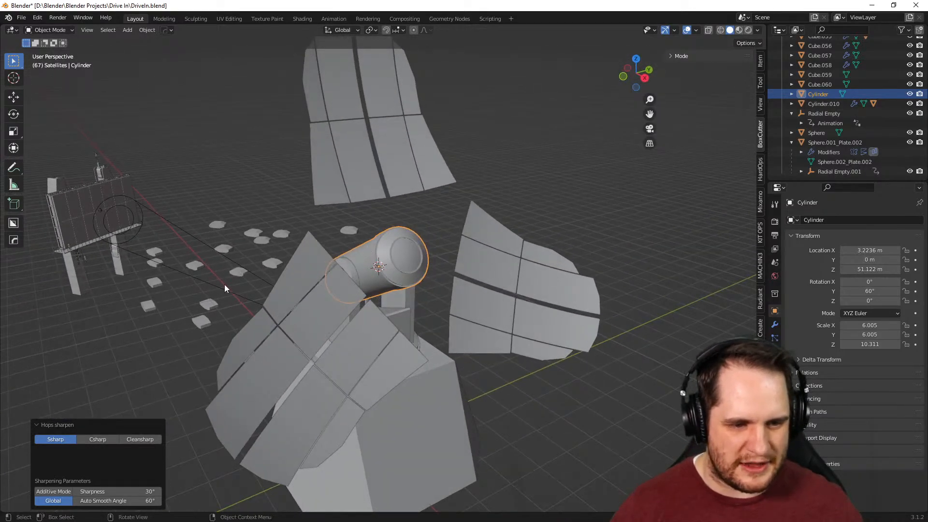
pyautogui.moveTo(553, 327); pyautogui.dragTo(423, 344, button='middle')
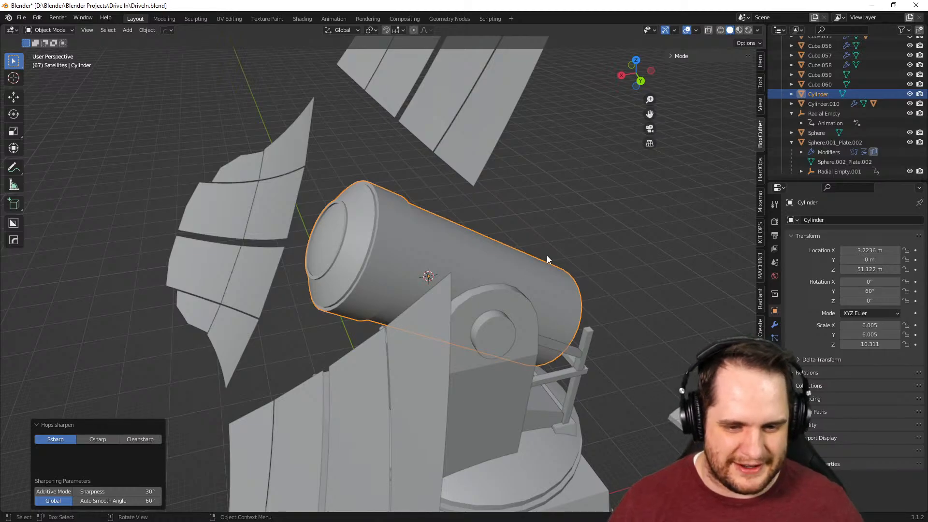
pyautogui.moveTo(622, 203); pyautogui.dragTo(531, 219, button='middle')
pyautogui.scroll(-6, 529, 214)
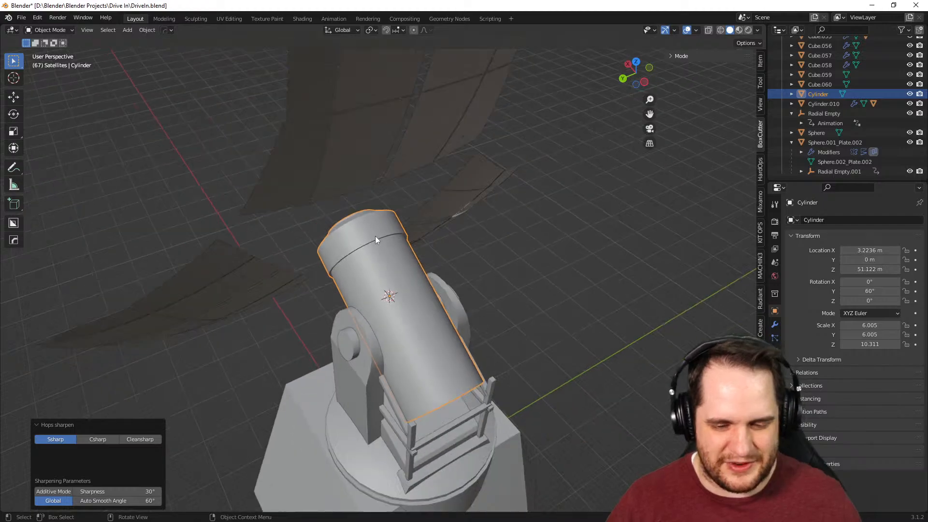
pyautogui.moveTo(414, 267); pyautogui.dragTo(462, 251, button='middle')
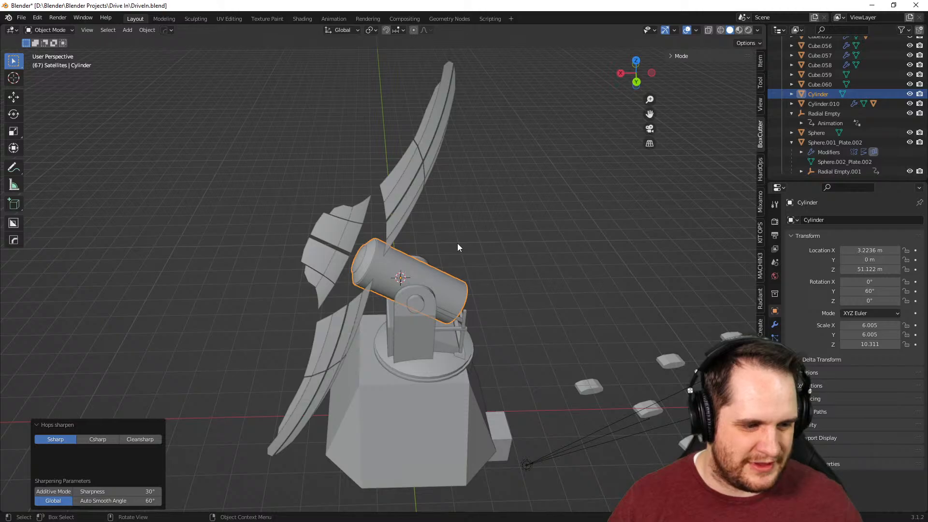
pyautogui.scroll(5, 468, 269)
pyautogui.moveTo(468, 260)
pyautogui.mouseDown(button='middle')
pyautogui.moveTo(420, 252)
pyautogui.moveTo(365, 277)
pyautogui.moveTo(608, 285)
pyautogui.moveTo(680, 266)
pyautogui.moveTo(706, 234)
pyautogui.moveTo(500, 262)
pyautogui.moveTo(434, 284)
pyautogui.moveTo(393, 271)
pyautogui.moveTo(370, 248)
pyautogui.moveTo(431, 228)
pyautogui.moveTo(492, 258)
pyautogui.moveTo(471, 257)
pyautogui.mouseUp(button='middle')
pyautogui.scroll(-6, 405, 217)
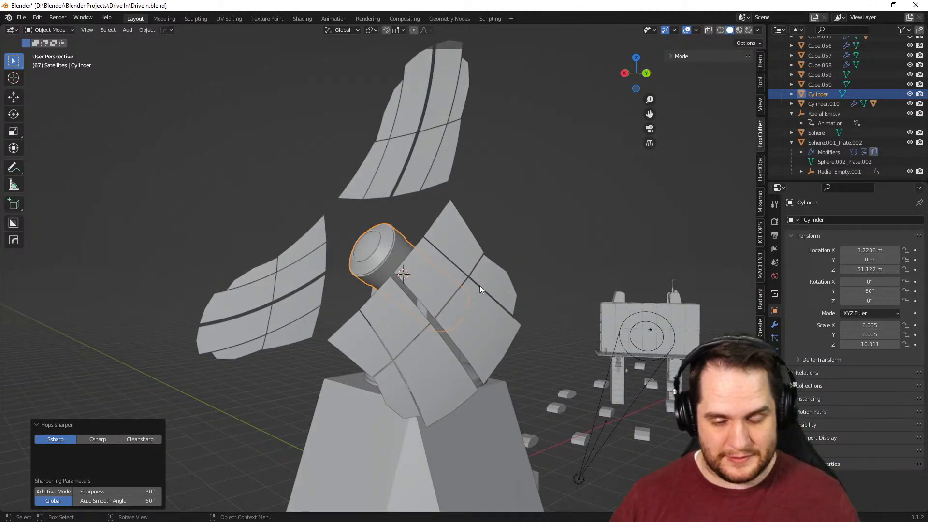
pyautogui.scroll(4, 493, 329)
pyautogui.moveTo(493, 329); pyautogui.dragTo(440, 332, button='middle')
pyautogui.scroll(-6, 486, 309)
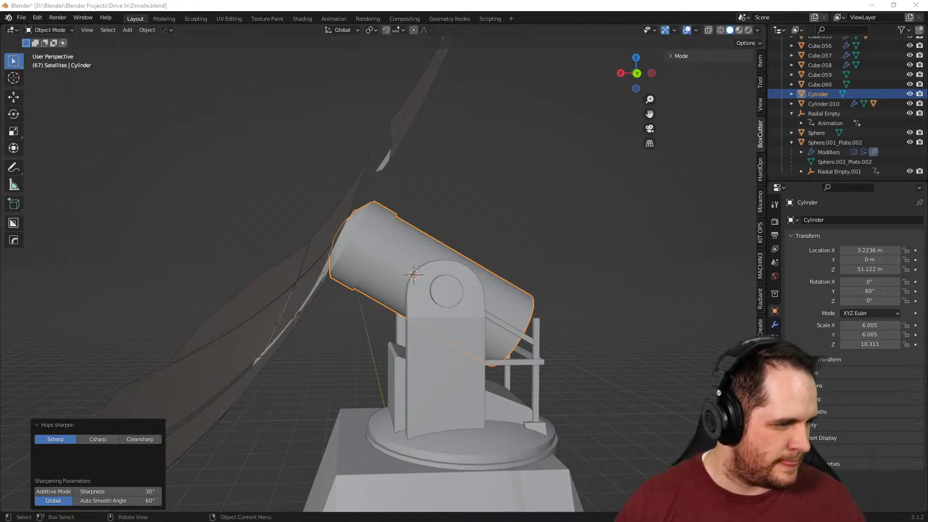
pyautogui.moveTo(254, 388); pyautogui.dragTo(368, 408, button='middle')
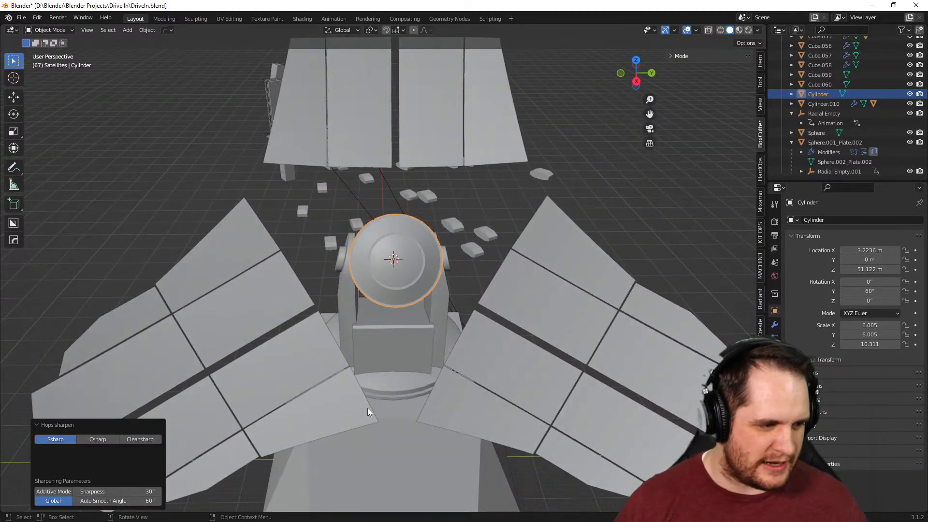
pyautogui.moveTo(443, 379); pyautogui.dragTo(359, 321, button='middle')
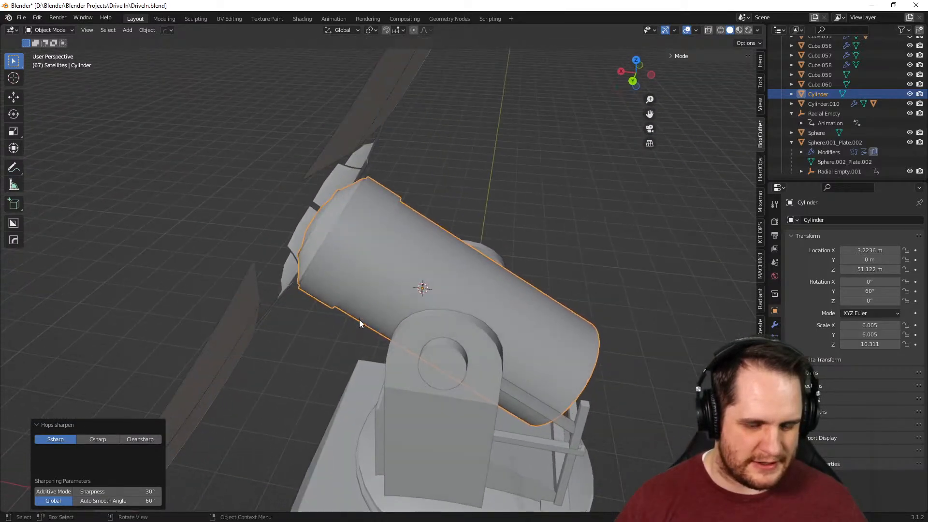
# Extract the loop of faces on the cylinder's front band as a separate object with the HardOps Curve/Extract operation
pyautogui.press('Tab')
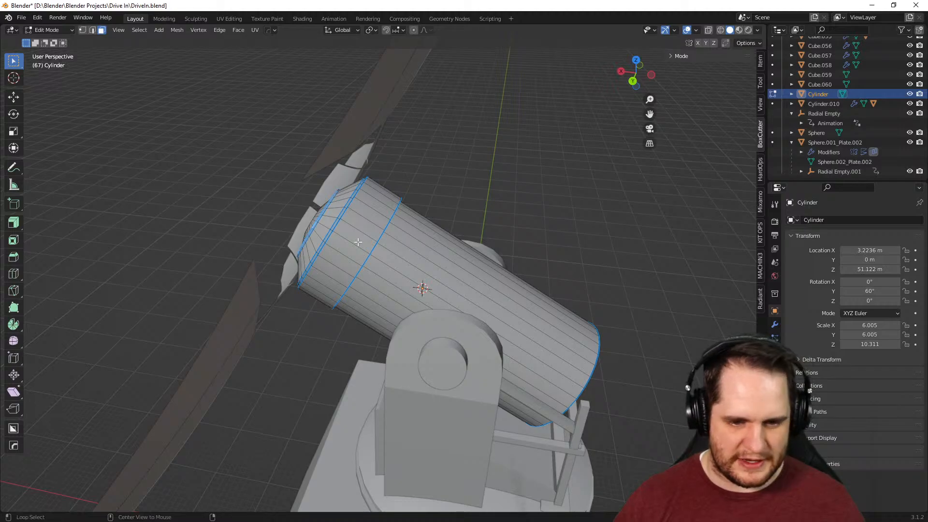
pyautogui.keyDown('alt'); pyautogui.click(358, 242); pyautogui.keyUp('alt')
pyautogui.scroll(2, 369, 261)
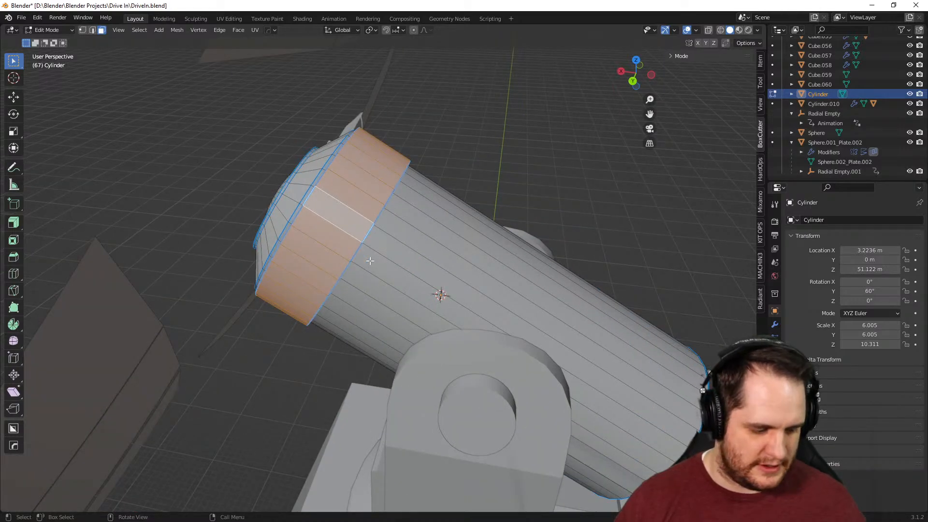
pyautogui.press('q')
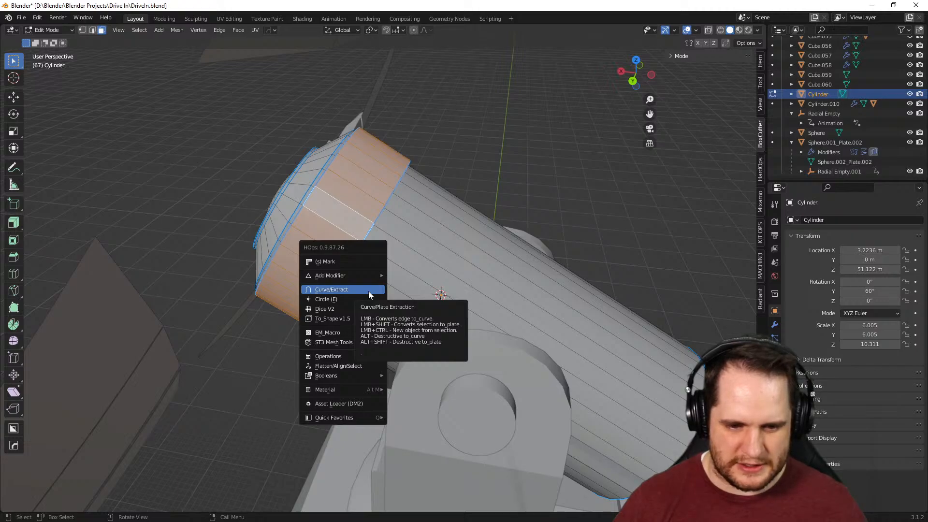
pyautogui.keyDown('ctrl'); pyautogui.click(368, 289); pyautogui.keyUp('ctrl')
pyautogui.moveTo(368, 291); pyautogui.dragTo(447, 306, button='middle')
pyautogui.press('s')
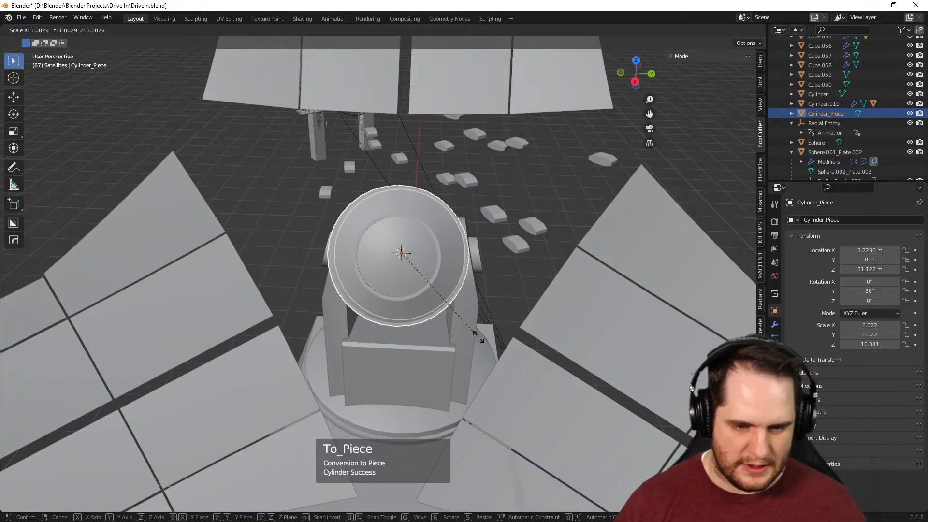
pyautogui.rightClick(516, 352)
pyautogui.moveTo(516, 356); pyautogui.dragTo(439, 341, button='middle')
pyautogui.press('s')
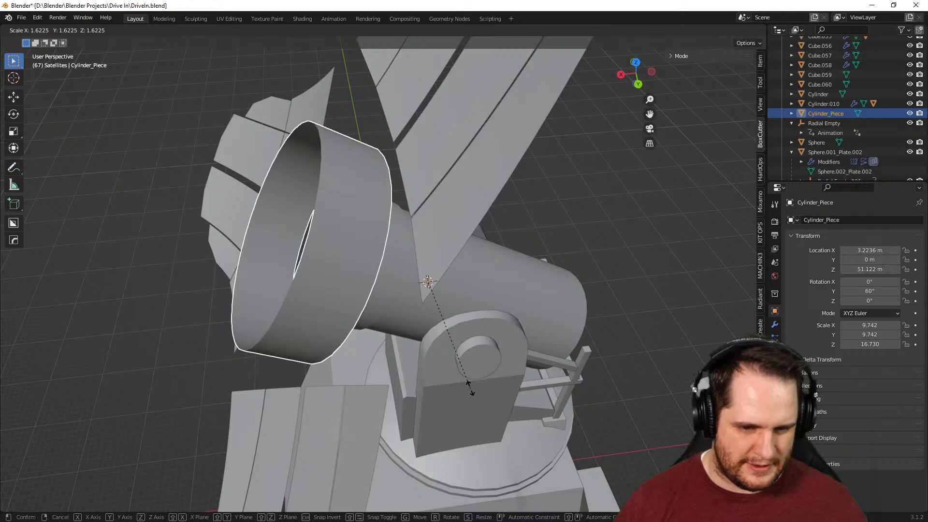
pyautogui.rightClick(470, 388)
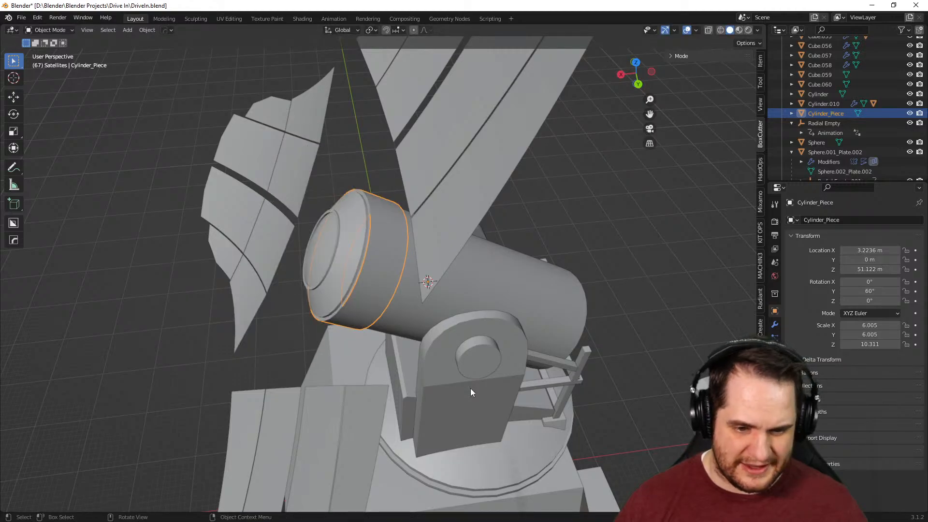
pyautogui.hotkey('alt', 's')
pyautogui.moveTo(481, 385); pyautogui.dragTo(480, 364, button='middle')
pyautogui.hotkey('ctrl', 'z')
pyautogui.press('s')
pyautogui.rightClick(536, 364)
# Scale the extracted band by about 1.804 on its local X and Y axes, keeping its local Z length locked
pyautogui.press('s')
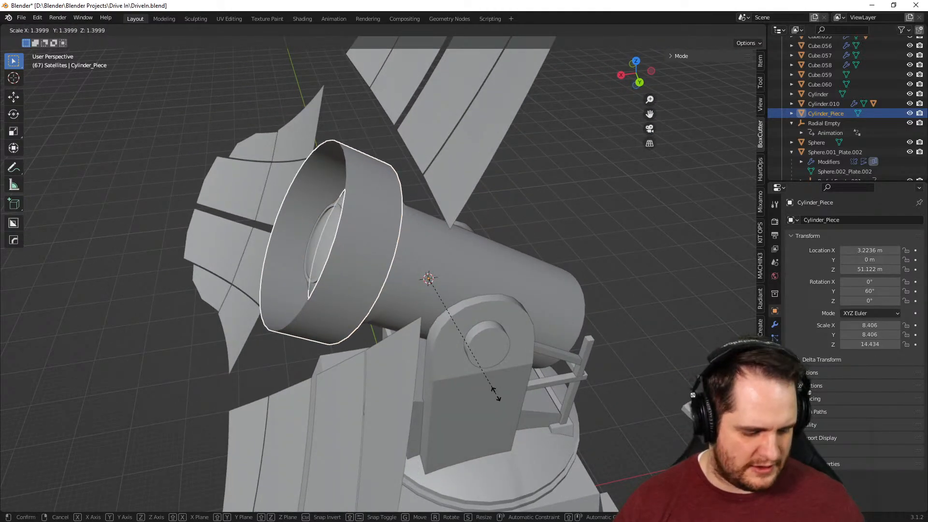
pyautogui.press('z')
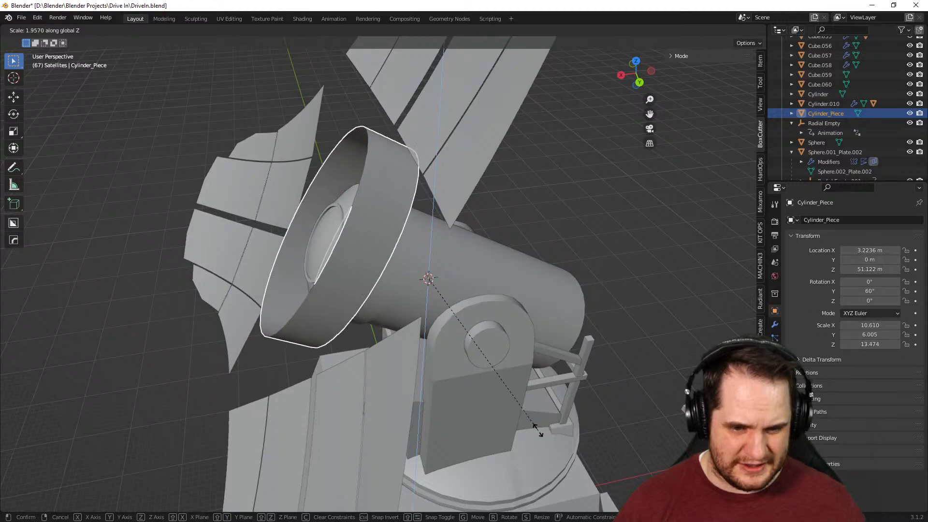
pyautogui.press('z')
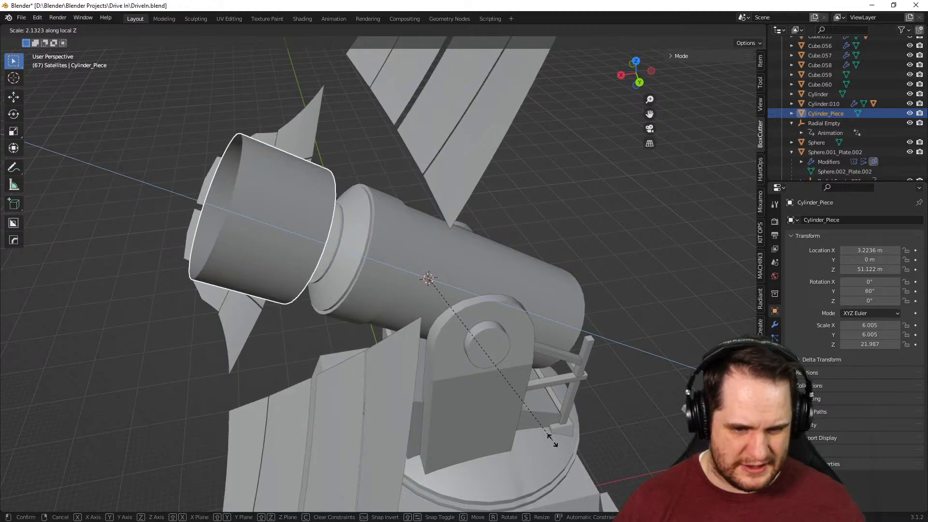
pyautogui.press('z')
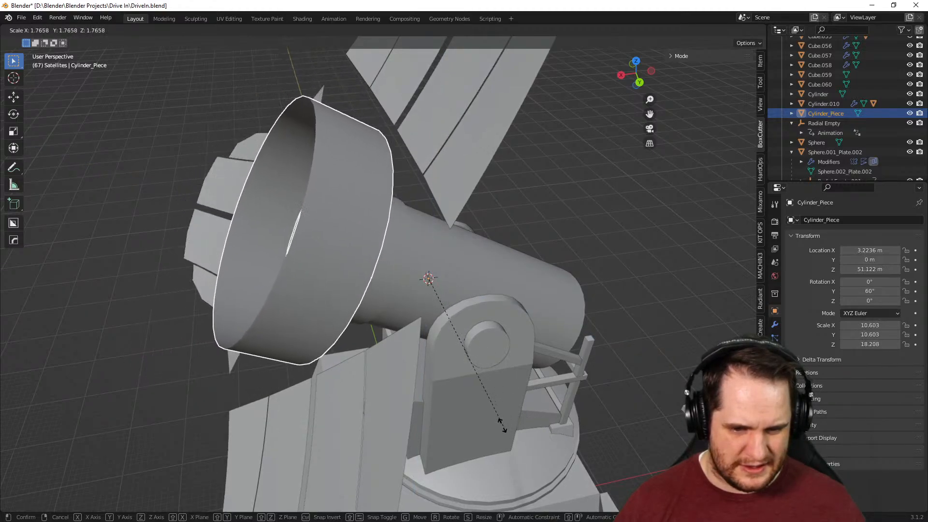
pyautogui.hotkey('shift', 'z')
pyautogui.hotkey('shift', 'z')
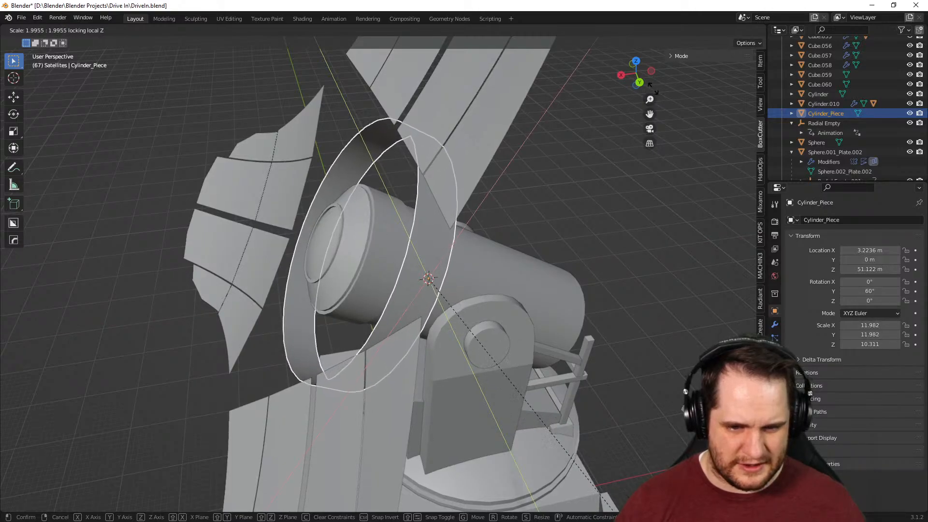
pyautogui.click(486, 192)
pyautogui.press('shift+KP_7')
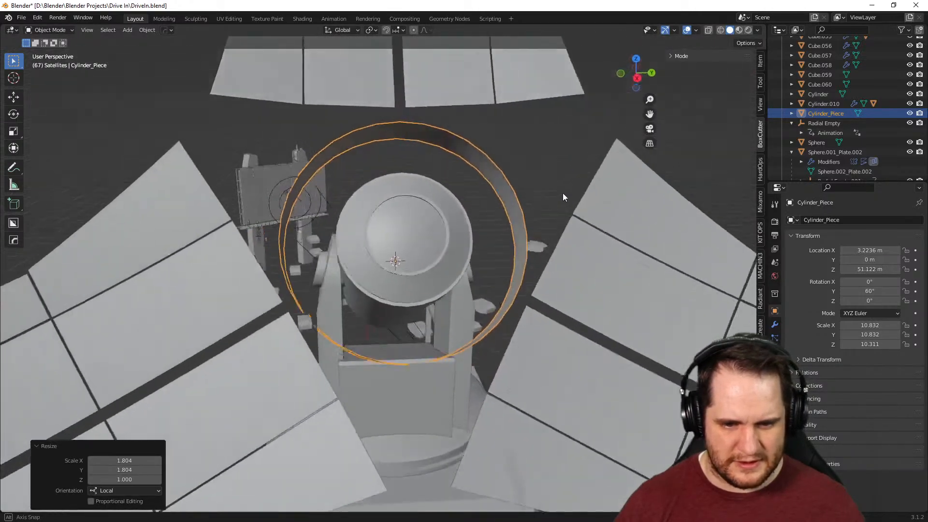
# Enter Edit Mode on the enlarged ring and select its complete loop of faces
pyautogui.moveTo(551, 215); pyautogui.dragTo(522, 215, button='middle')
pyautogui.scroll(2, 522, 214)
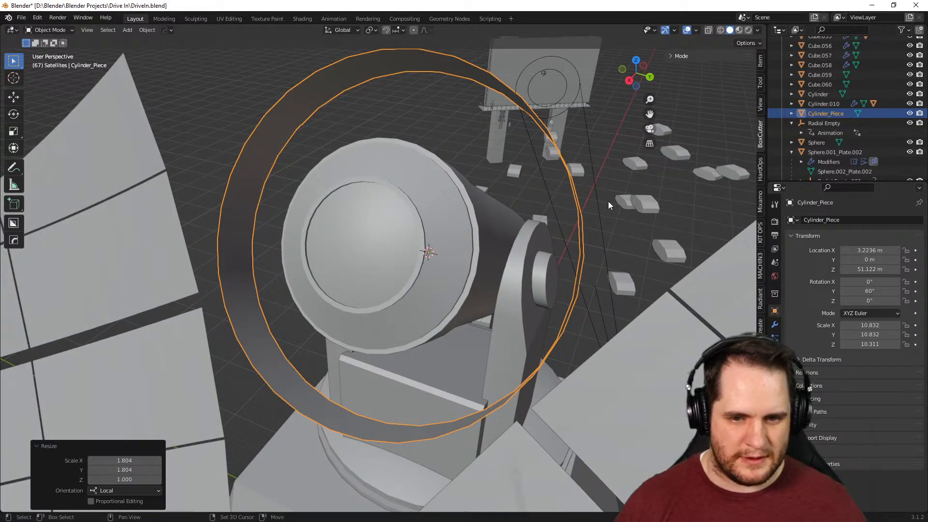
pyautogui.keyDown('shift'); pyautogui.moveTo(608, 201); pyautogui.dragTo(447, 239, button='middle'); pyautogui.keyUp('shift')
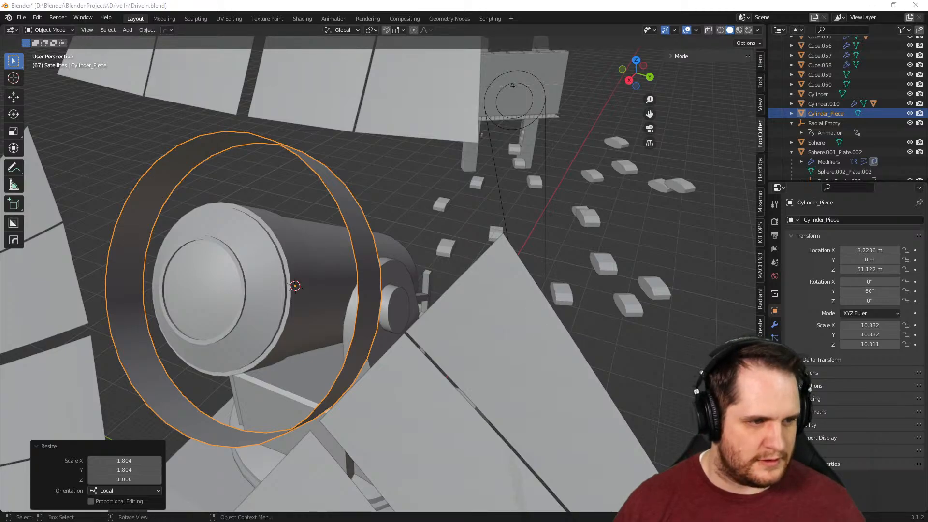
pyautogui.press('Tab')
pyautogui.keyDown('alt'); pyautogui.click(356, 203); pyautogui.keyUp('alt')
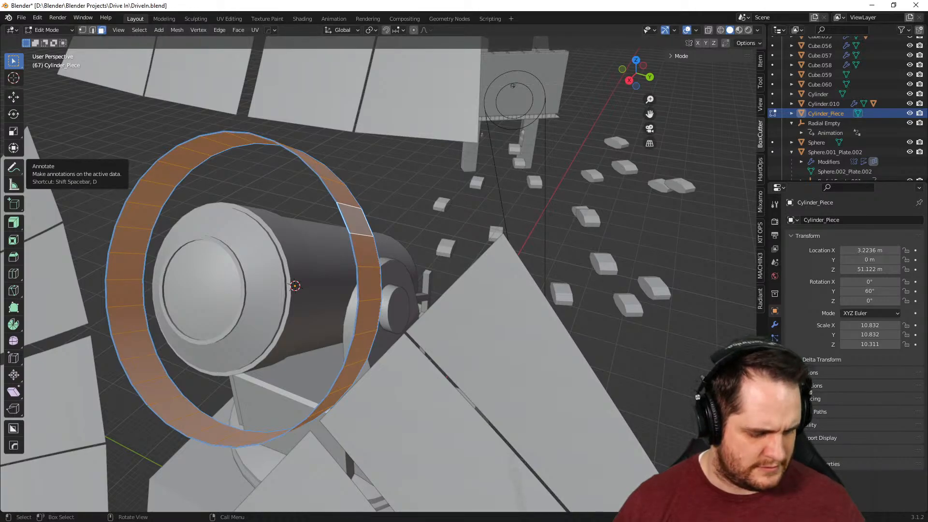
pyautogui.click(359, 206)
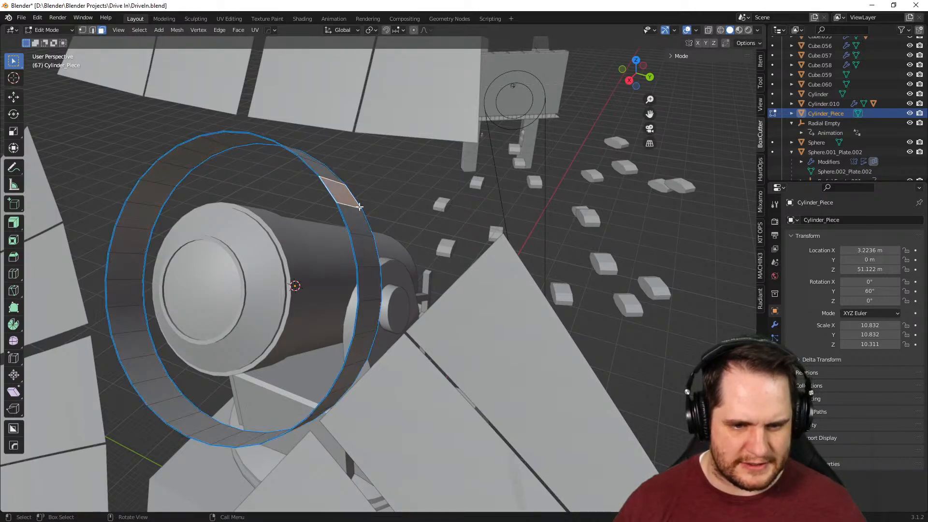
pyautogui.keyDown('alt'); pyautogui.click(356, 211); pyautogui.keyUp('alt')
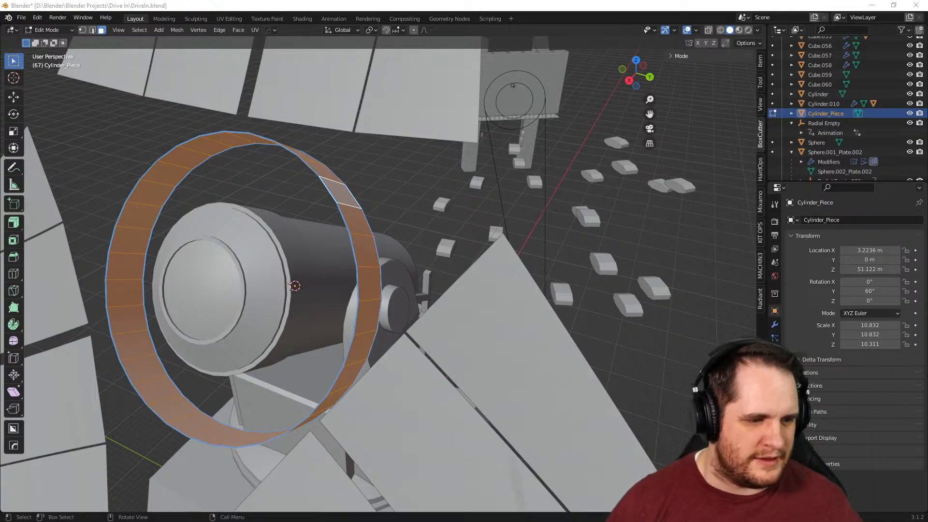
# Examine the ring's size and position relative to the cylinder and the three dish panels from the front and side
pyautogui.scroll(-3, 285, 256)
pyautogui.scroll(-2, 378, 320)
pyautogui.moveTo(379, 321); pyautogui.dragTo(413, 328, button='middle')
pyautogui.scroll(2, 342, 290)
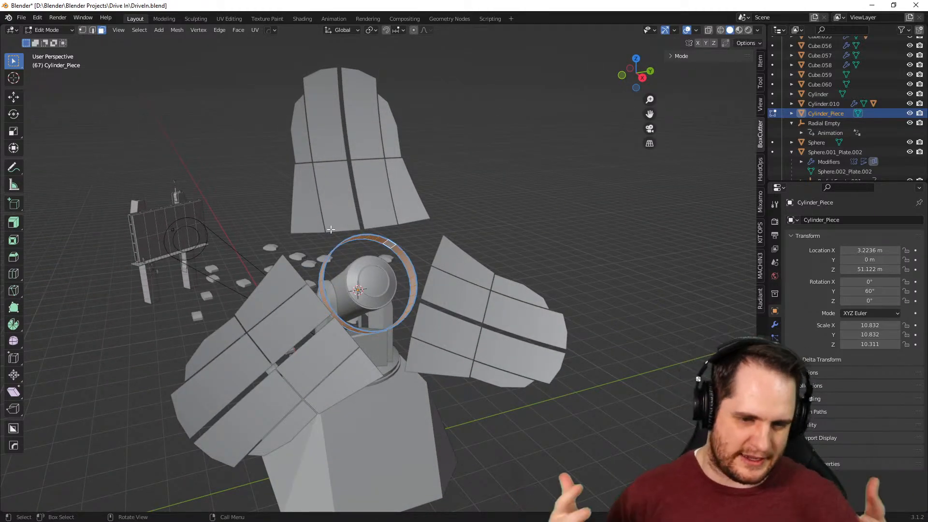
pyautogui.moveTo(465, 213); pyautogui.dragTo(368, 237, button='middle')
pyautogui.scroll(5, 351, 238)
pyautogui.scroll(-2, 351, 237)
pyautogui.scroll(-3, 350, 257)
pyautogui.moveTo(353, 286); pyautogui.dragTo(305, 279, button='middle')
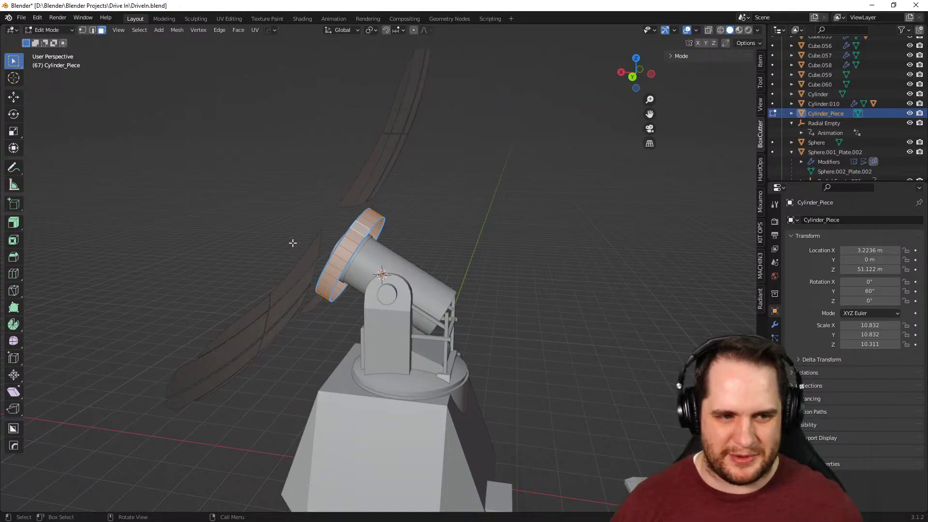
pyautogui.moveTo(277, 203); pyautogui.dragTo(402, 227, button='middle')
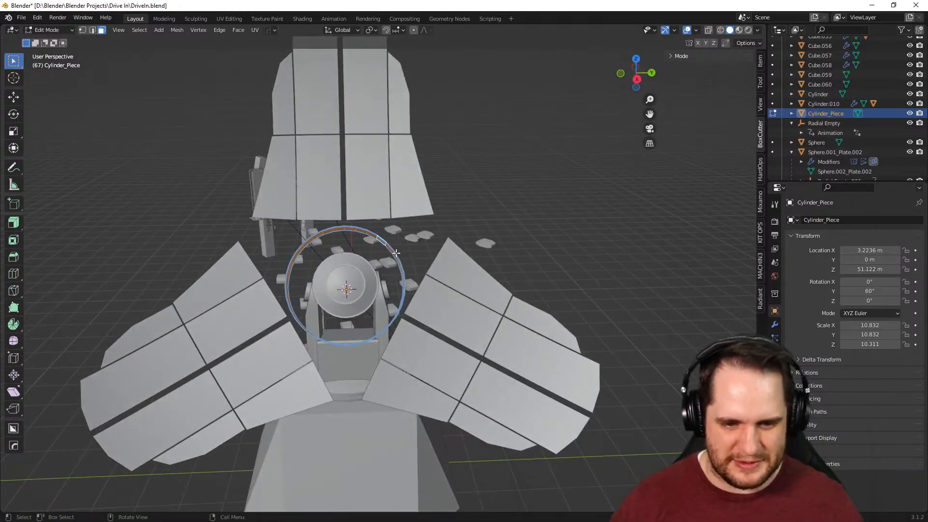
pyautogui.scroll(4, 394, 258)
pyautogui.moveTo(516, 208); pyautogui.dragTo(464, 229, button='middle')
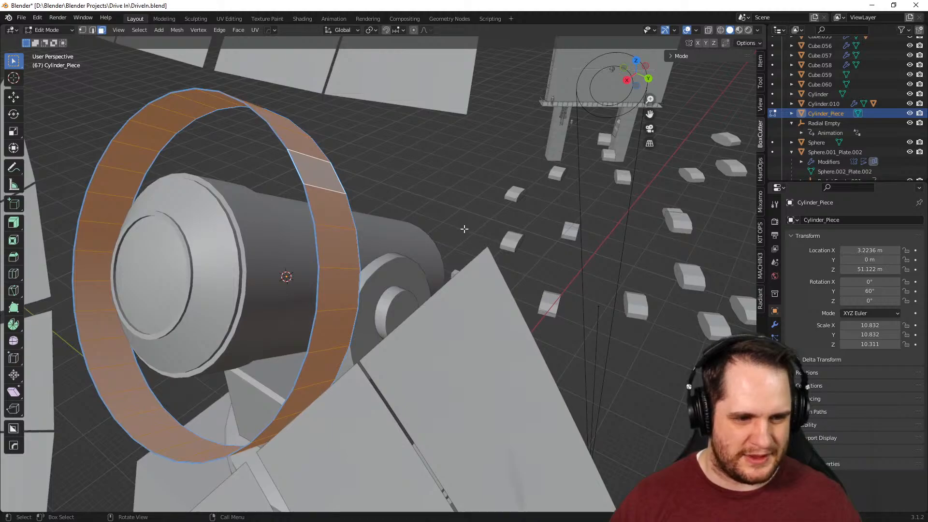
# Extrude the ring's selected faces along their normals by 0.125 m to give the ring thickness
pyautogui.click(14, 223)
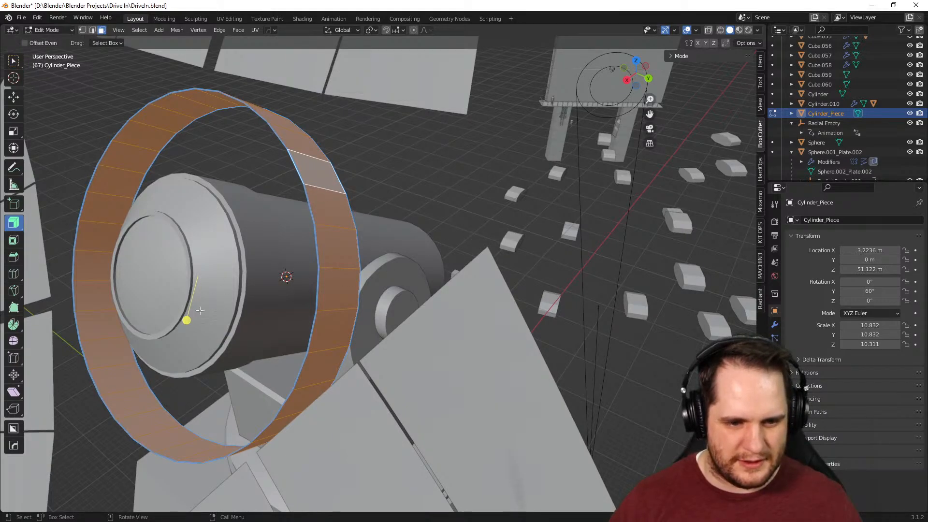
pyautogui.moveTo(184, 323); pyautogui.dragTo(188, 321)
pyautogui.scroll(-4, 189, 321)
pyautogui.moveTo(195, 316); pyautogui.dragTo(272, 313, button='middle')
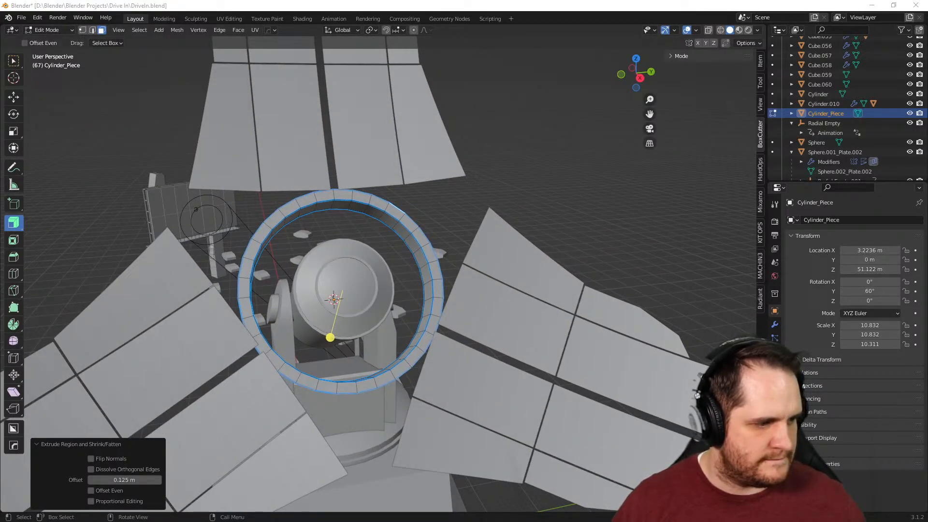
pyautogui.scroll(3, 268, 382)
pyautogui.moveTo(271, 384); pyautogui.dragTo(455, 351, button='middle')
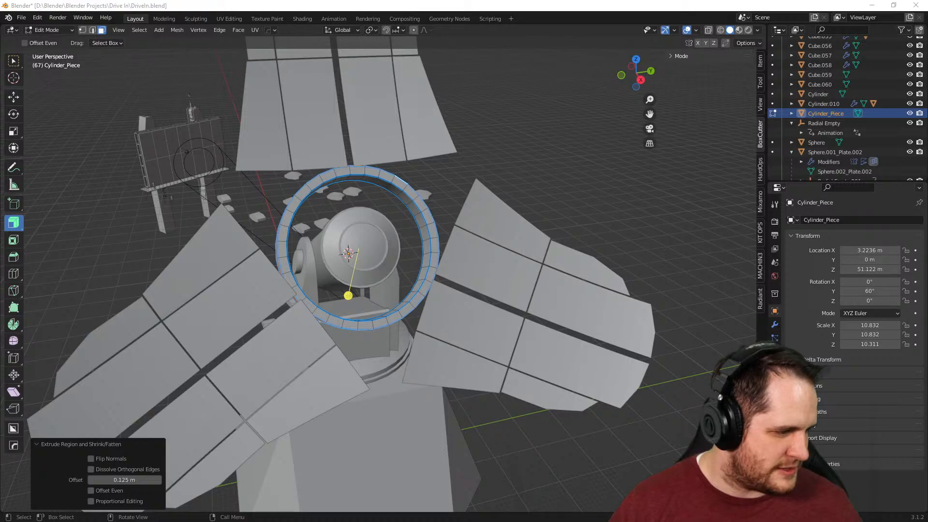
# Switch to YouTube Studio in the browser, refresh the video analytics and check the view count
pyautogui.hotkey('alt', 'Tab')
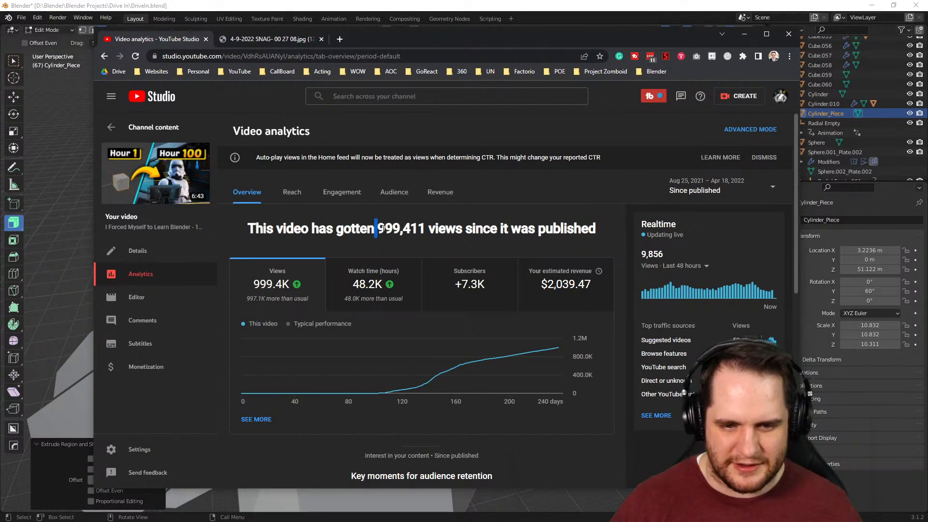
pyautogui.moveTo(380, 230); pyautogui.dragTo(425, 229)
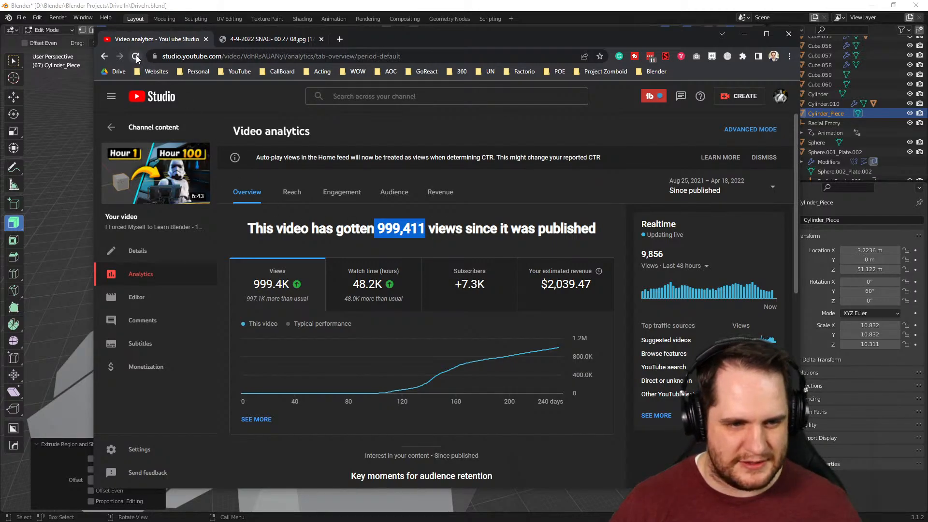
pyautogui.click(136, 57)
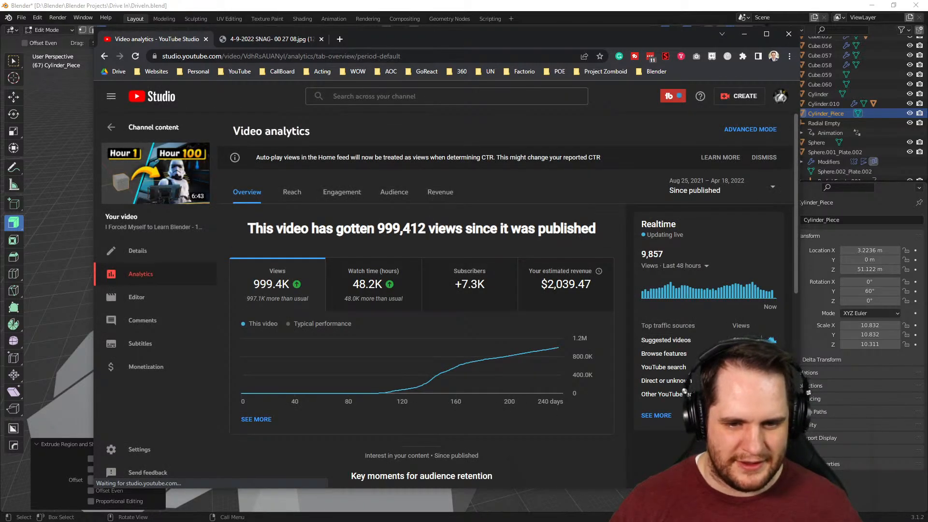
pyautogui.moveTo(378, 228); pyautogui.dragTo(422, 234)
pyautogui.moveTo(501, 36); pyautogui.dragTo(0, 58)
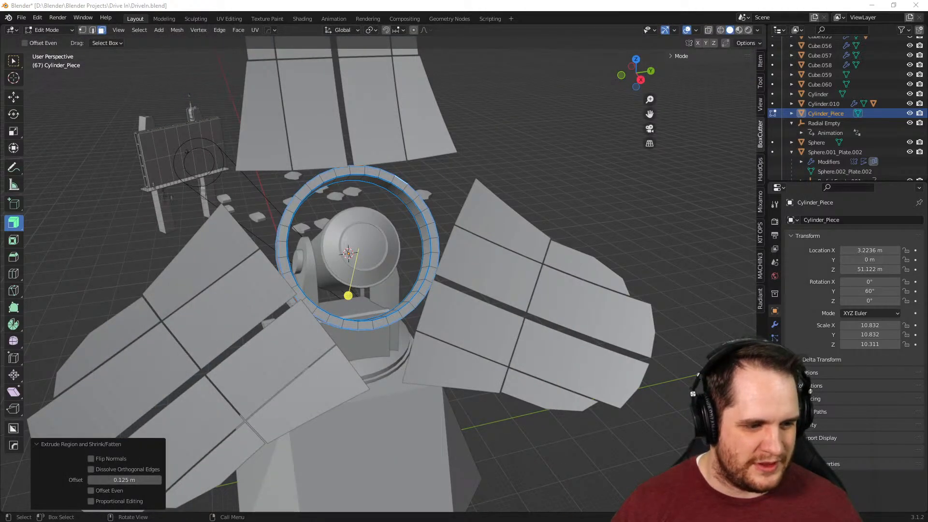
# Return to Object Mode and move the thickened ring about 1.894 m forward along its local Z axis
pyautogui.moveTo(559, 237); pyautogui.dragTo(422, 263, button='middle')
pyautogui.moveTo(397, 241); pyautogui.dragTo(420, 286, button='middle')
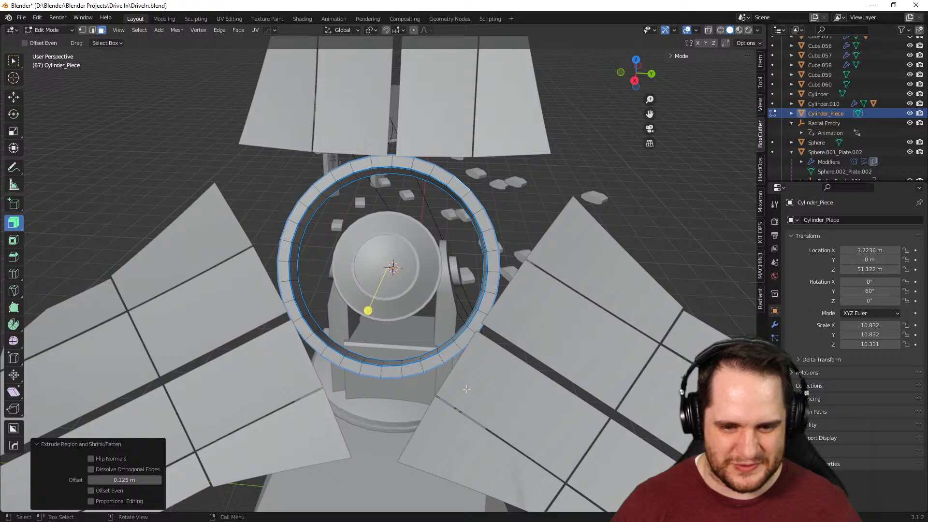
pyautogui.moveTo(466, 389); pyautogui.dragTo(334, 406, button='middle')
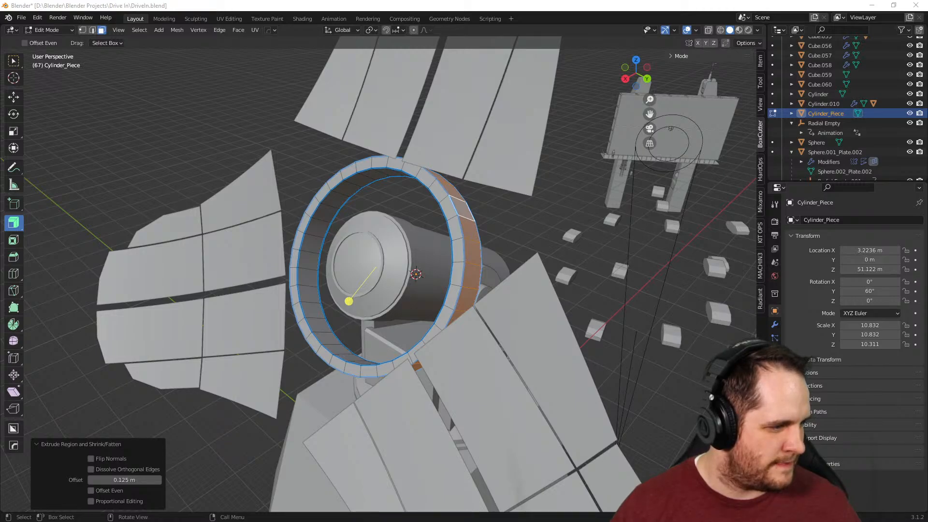
pyautogui.moveTo(474, 361); pyautogui.dragTo(424, 353, button='middle')
pyautogui.press('Tab')
pyautogui.press('g')
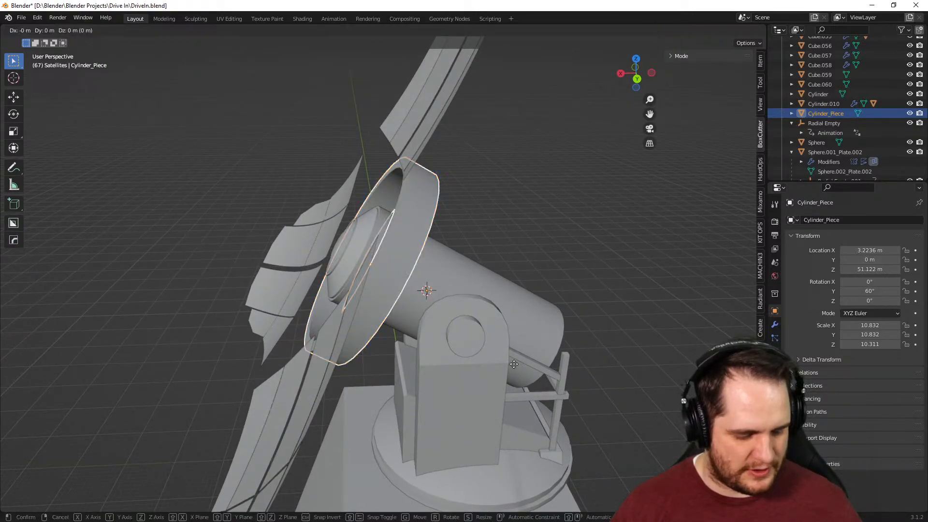
pyautogui.press('y')
pyautogui.press('y')
pyautogui.press('x')
pyautogui.press('x')
pyautogui.press('x')
pyautogui.press('z')
pyautogui.press('z')
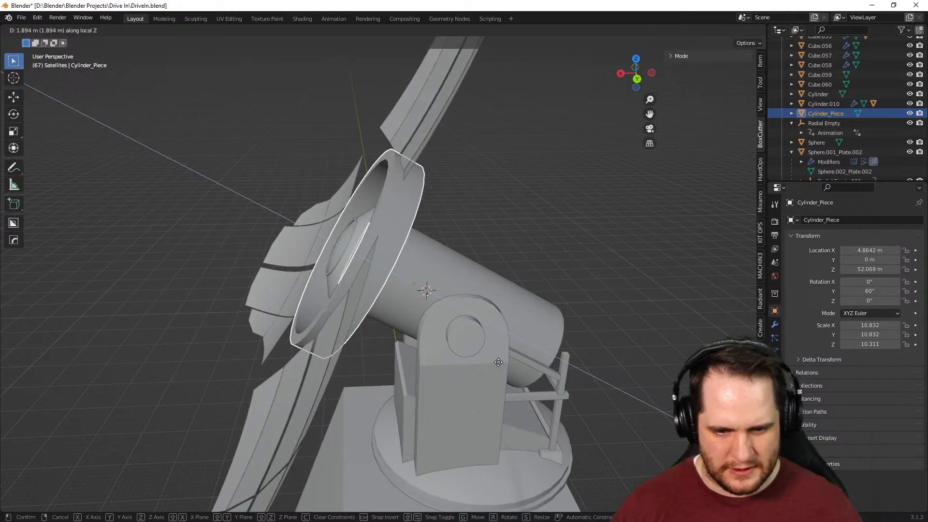
pyautogui.click(499, 362)
pyautogui.moveTo(498, 362); pyautogui.dragTo(391, 353, button='middle')
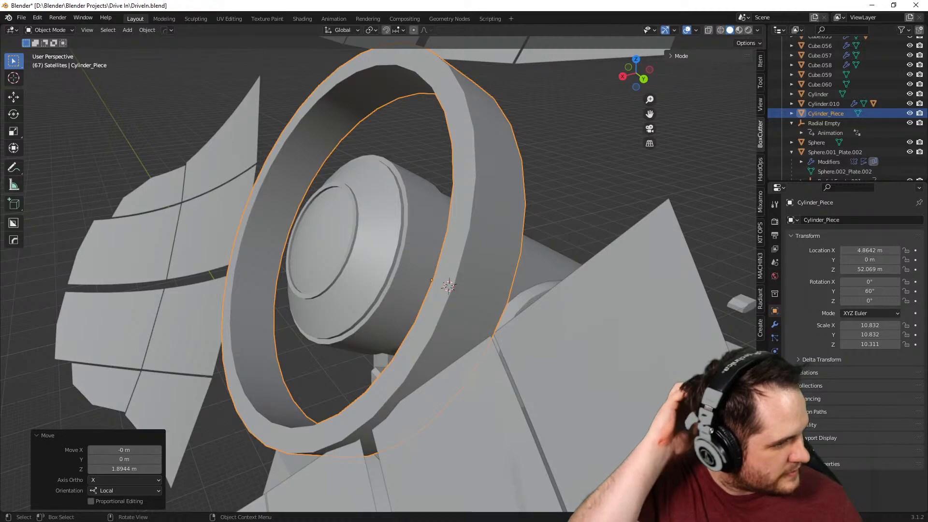
pyautogui.moveTo(368, 388); pyautogui.dragTo(446, 387, button='middle')
pyautogui.moveTo(563, 367); pyautogui.dragTo(499, 365, button='middle')
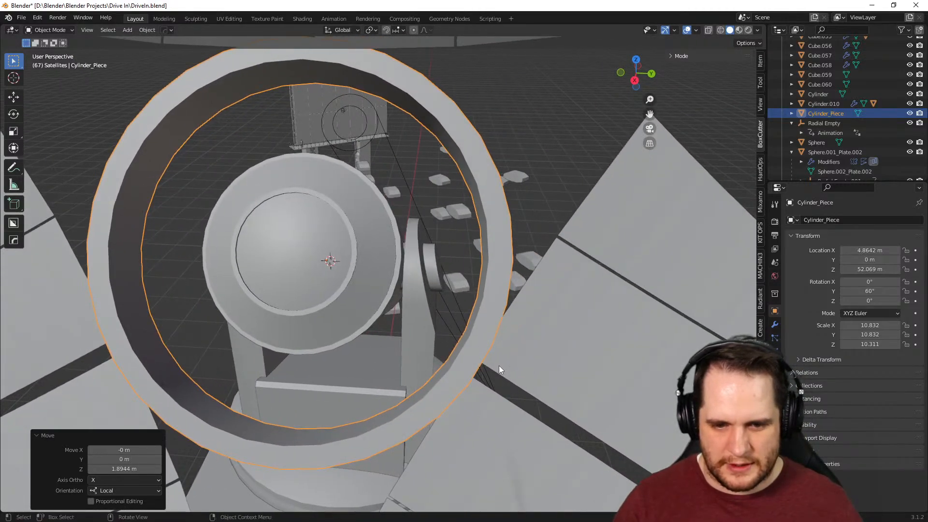
pyautogui.scroll(-3, 499, 366)
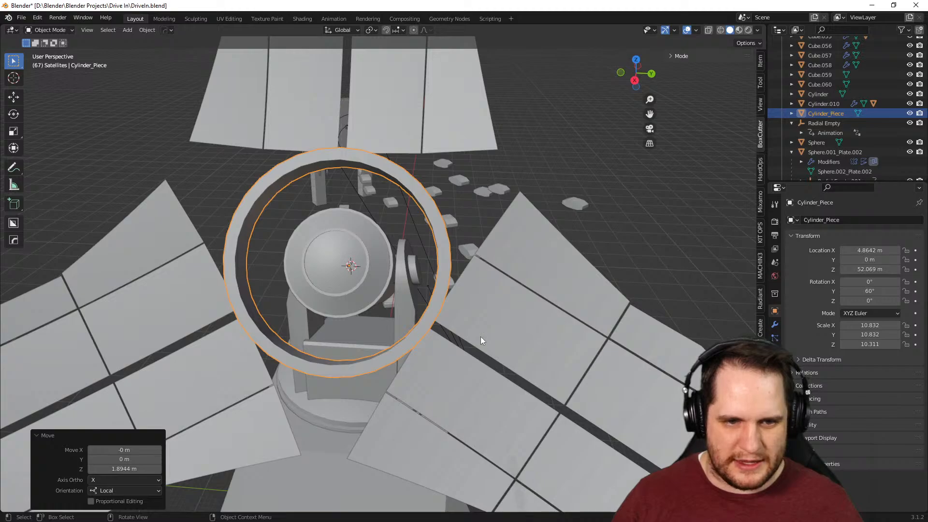
# Select the large ring and set its origin to its geometry
pyautogui.click(334, 252)
pyautogui.moveTo(334, 252); pyautogui.dragTo(369, 263, button='middle')
pyautogui.click(447, 260)
pyautogui.rightClick(375, 239)
pyautogui.moveTo(375, 239)
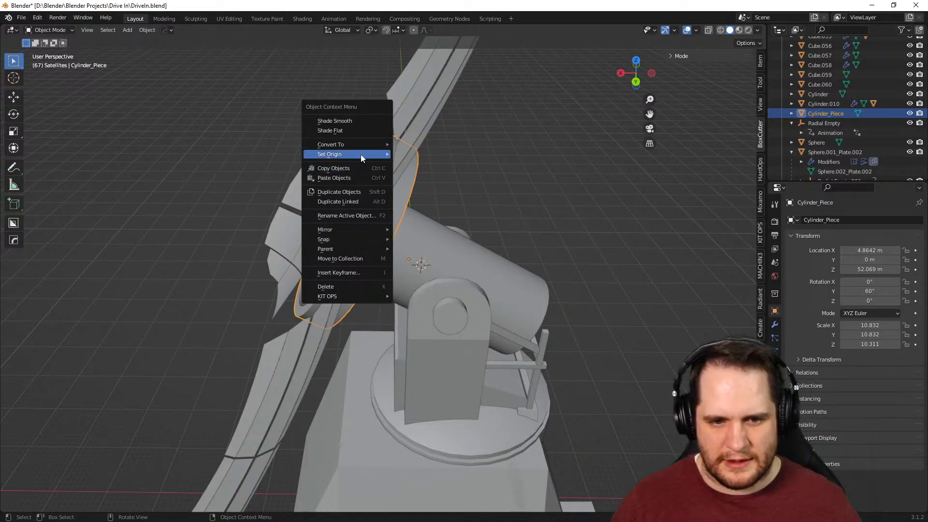
pyautogui.moveTo(387, 155)
pyautogui.click(436, 166)
pyautogui.moveTo(436, 167); pyautogui.dragTo(437, 228, button='middle')
pyautogui.rightClick(437, 228)
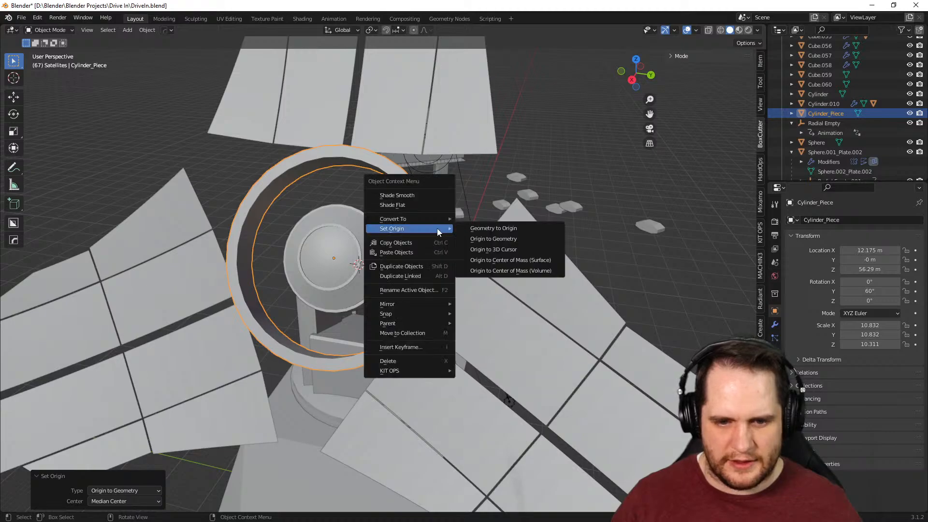
# Add a cylinder at the 3D cursor and set its Y rotation to 60°
pyautogui.hotkey('shift', 'a')
pyautogui.moveTo(306, 129)
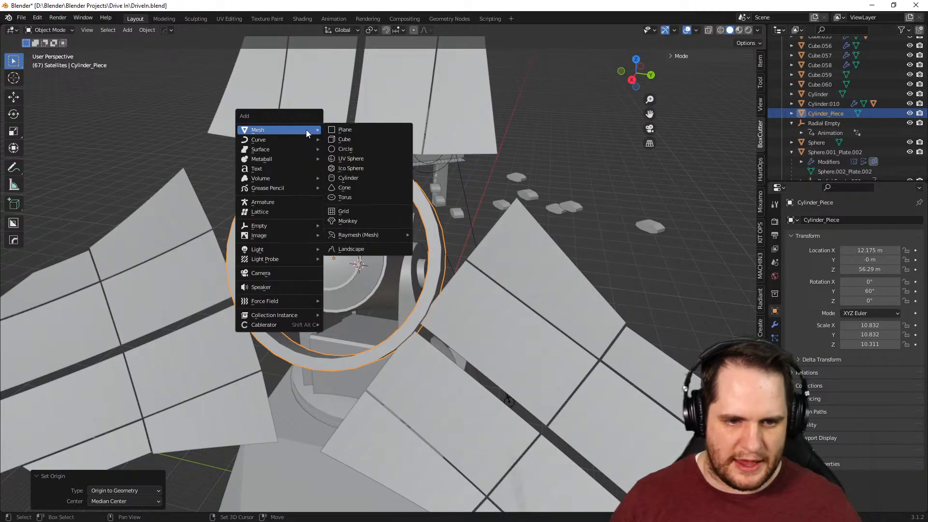
pyautogui.click(359, 177)
pyautogui.scroll(8, 414, 258)
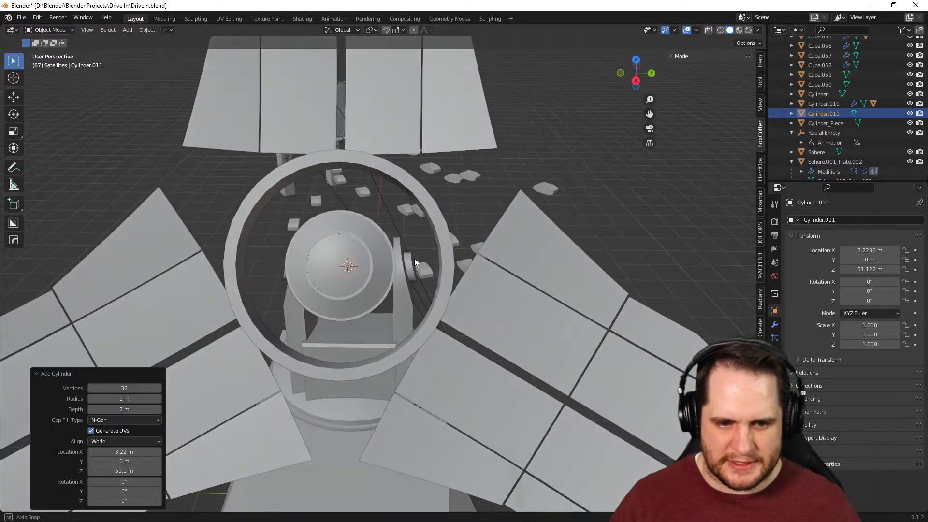
pyautogui.moveTo(405, 262); pyautogui.dragTo(319, 271, button='middle')
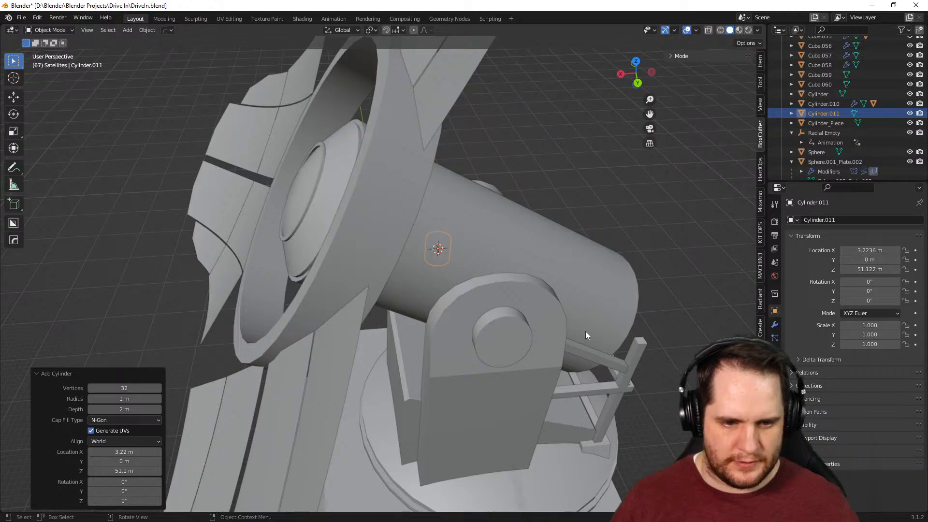
pyautogui.press('g')
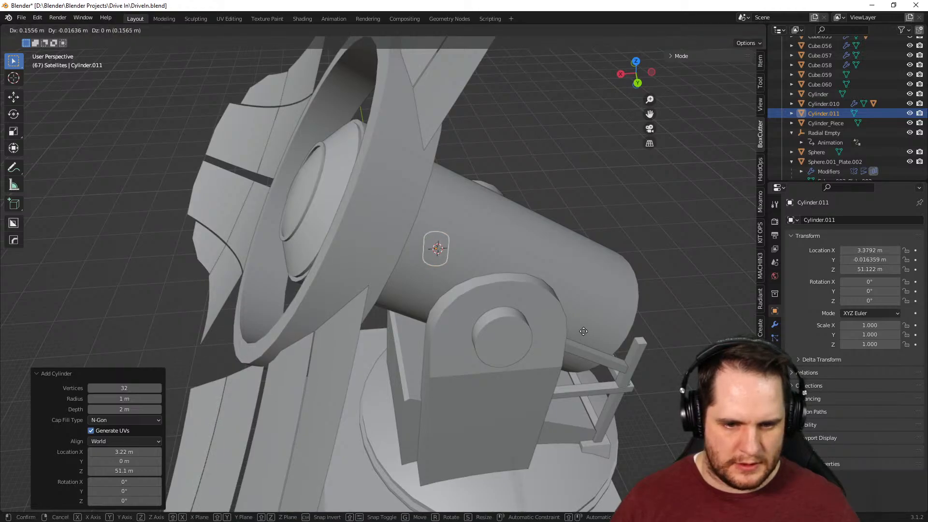
pyautogui.press('Escape')
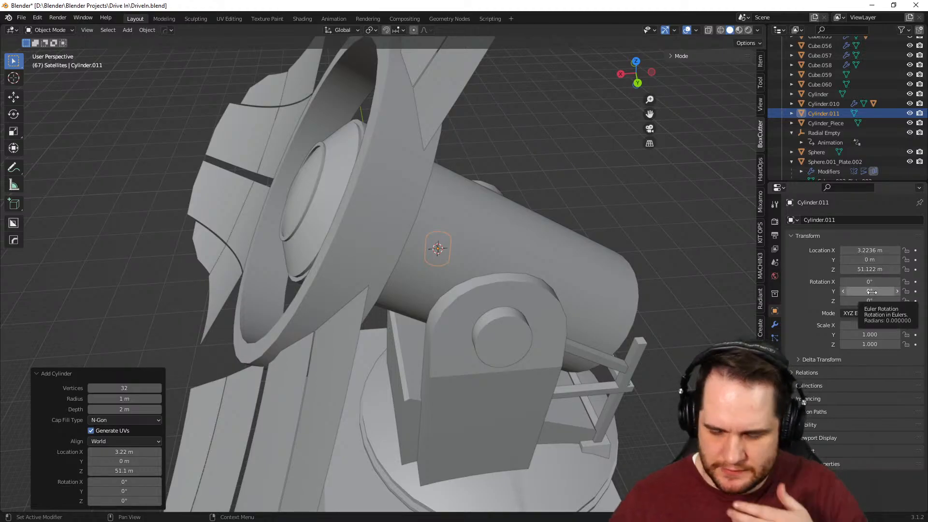
pyautogui.doubleClick(870, 292)
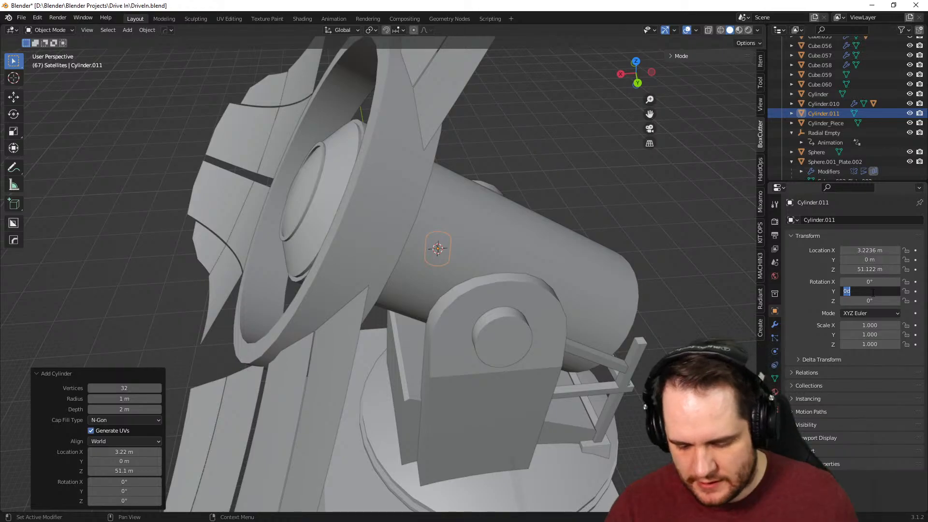
pyautogui.write('60')
pyautogui.press('Return')
# Try to move the new cylinder along its local Z axis, and undo its rotation and creation
pyautogui.press('g')
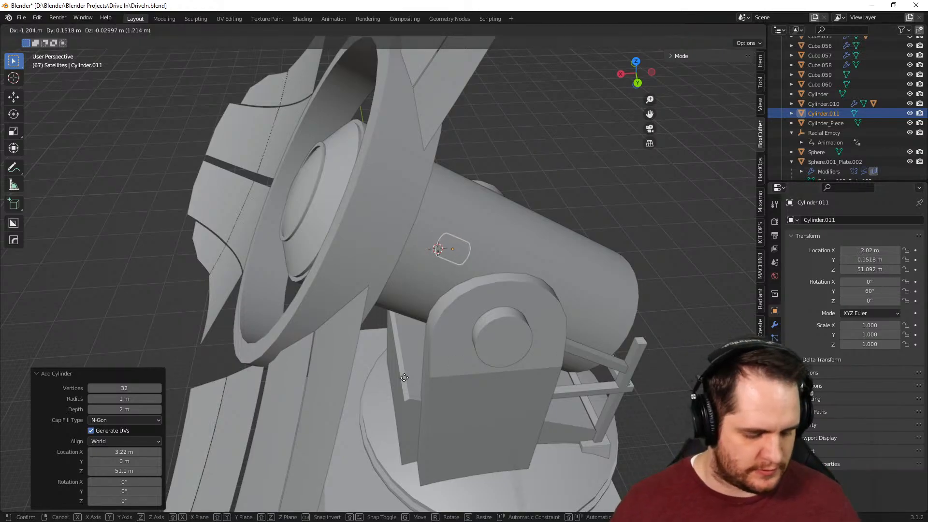
pyautogui.press('z')
pyautogui.press('z')
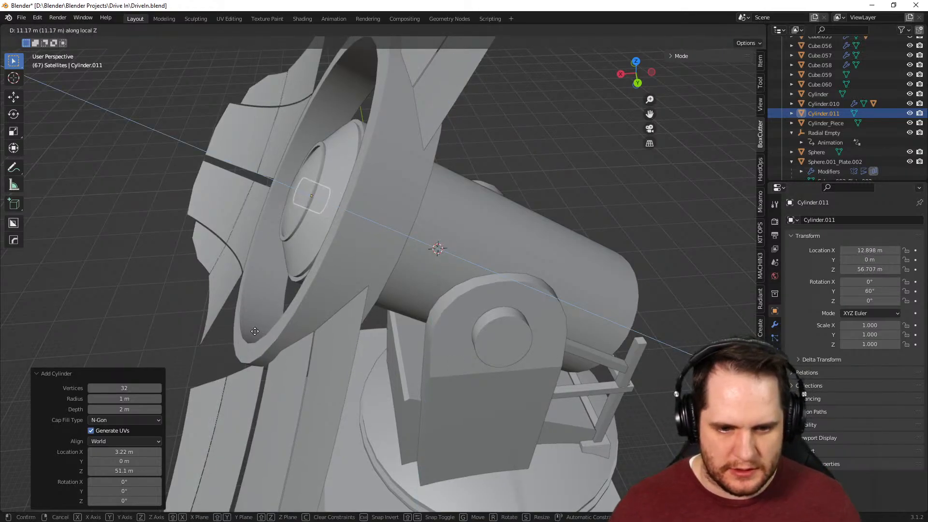
pyautogui.rightClick(263, 330)
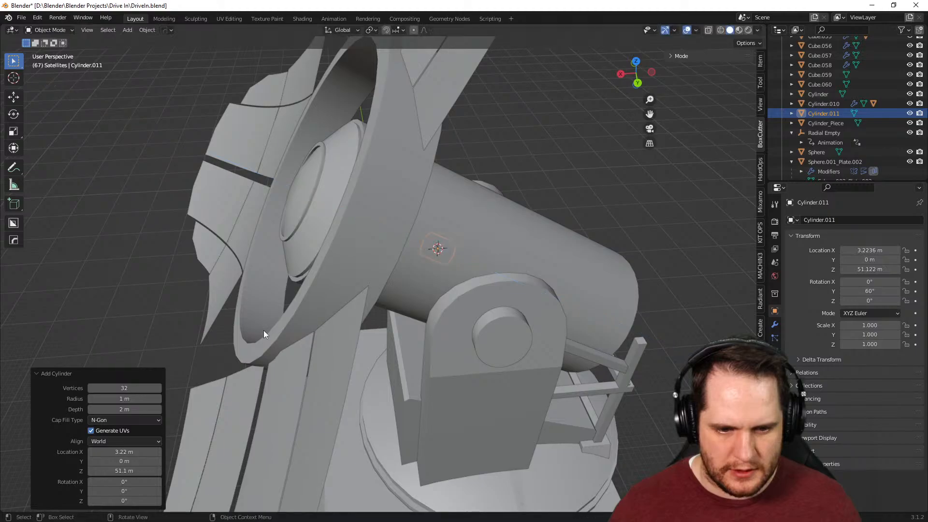
pyautogui.hotkey('ctrl', 'z')
pyautogui.hotkey('ctrl', 'z')
# Snap the 3D cursor to the selected ring's origin
pyautogui.moveTo(311, 286); pyautogui.dragTo(408, 289, button='middle')
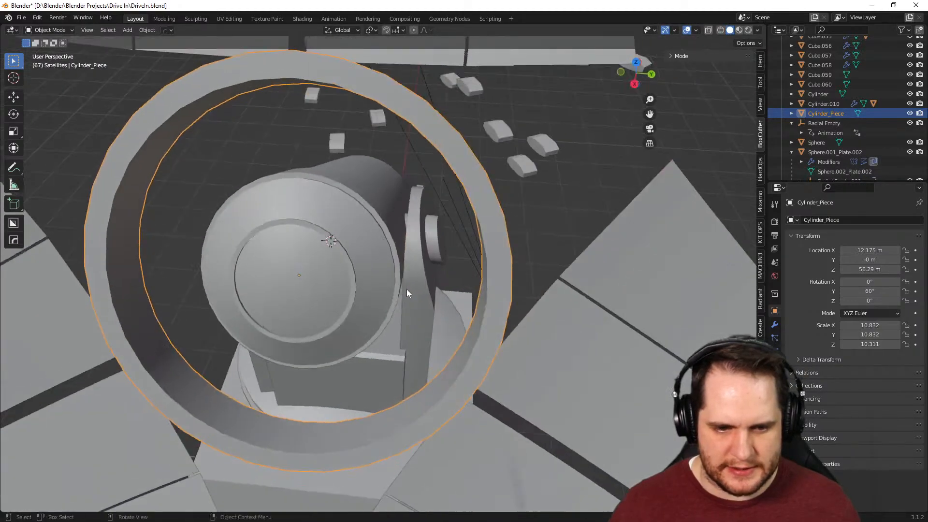
pyautogui.rightClick(318, 283)
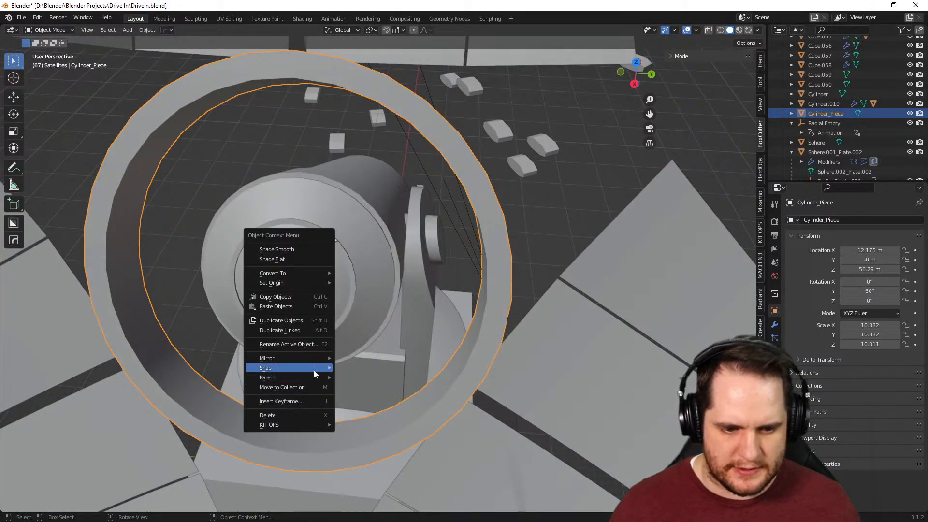
pyautogui.moveTo(314, 370)
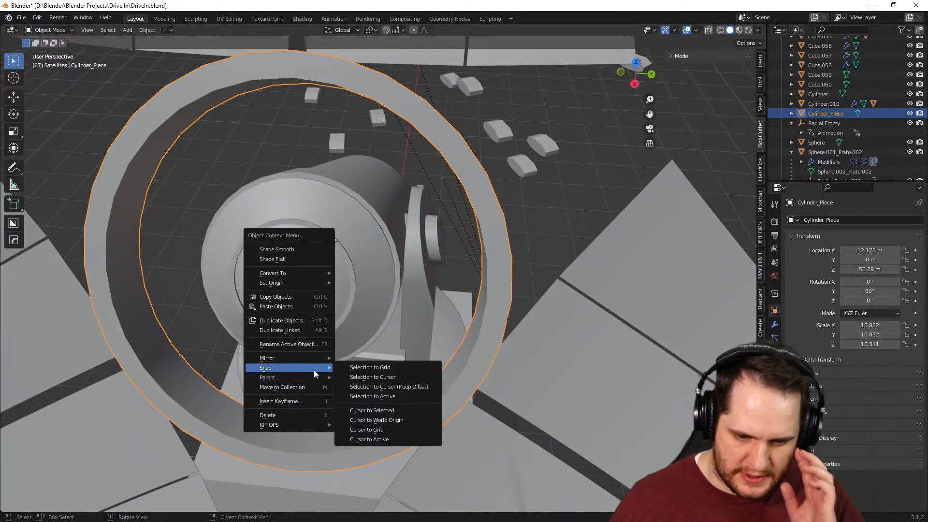
pyautogui.click(381, 411)
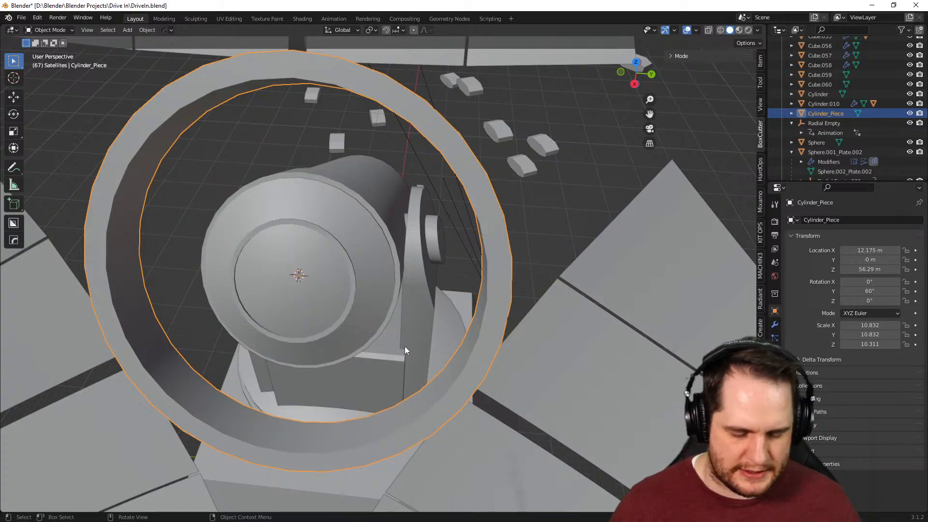
# Add a cylinder mesh with default dimensions at the ring's center
pyautogui.hotkey('shift', 'a')
pyautogui.moveTo(393, 314)
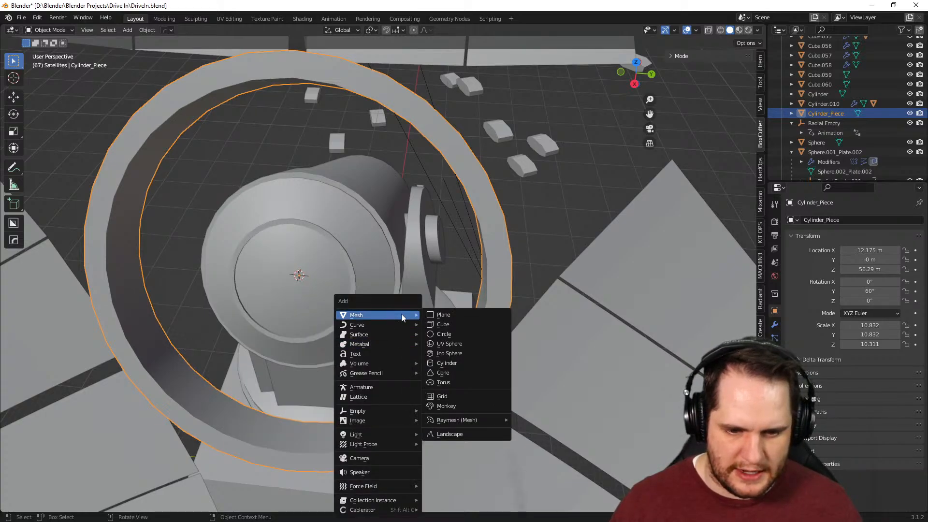
pyautogui.click(446, 363)
pyautogui.moveTo(387, 354); pyautogui.dragTo(382, 320, button='middle')
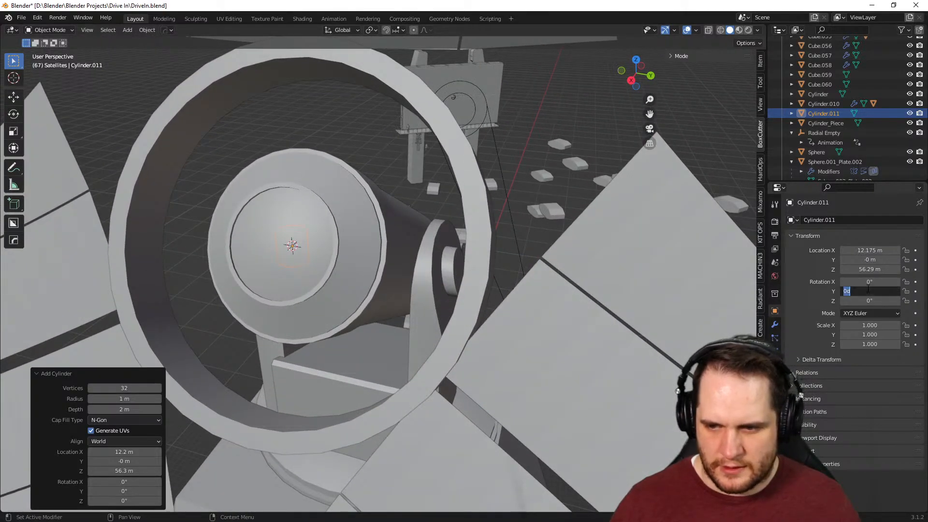
# Check the ring's rotation and set the small cylinder's rotation to 90° on X and 60° on Y
pyautogui.press('Escape')
pyautogui.click(480, 274)
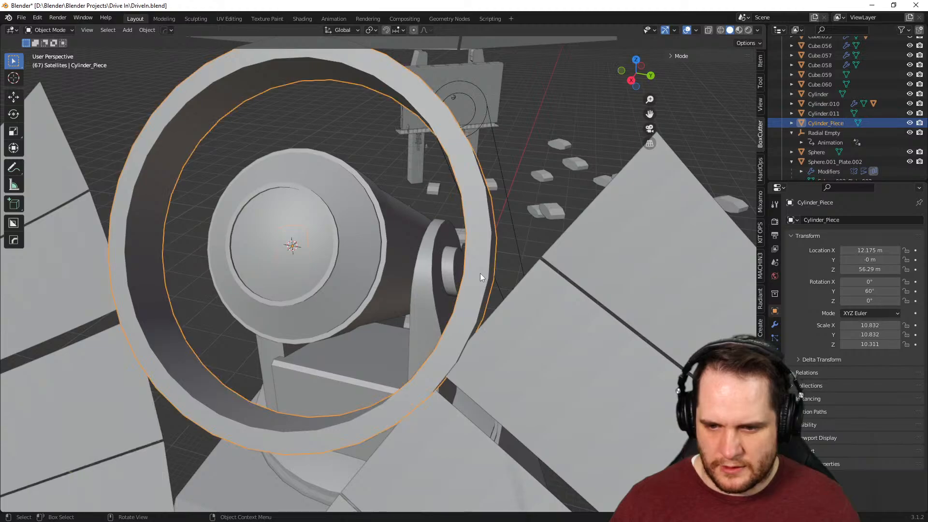
pyautogui.moveTo(480, 274); pyautogui.dragTo(453, 282, button='middle')
pyautogui.click(304, 228)
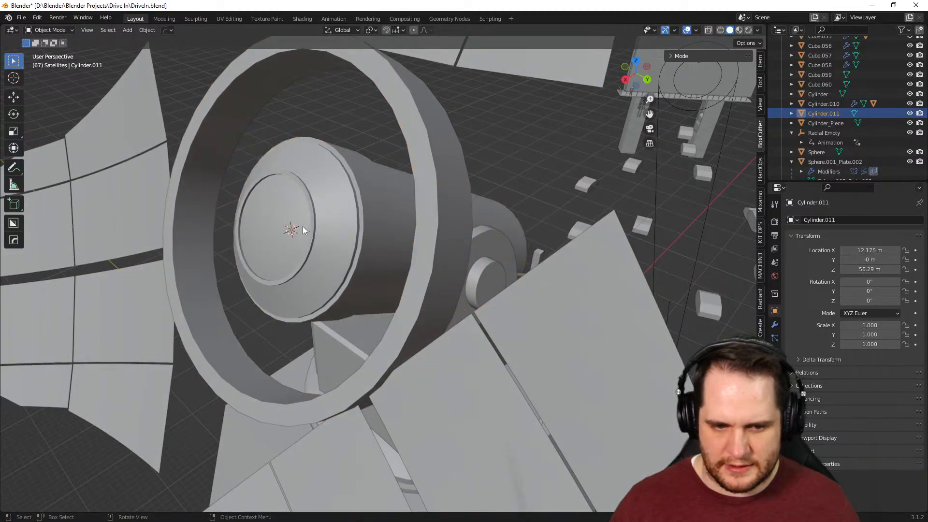
pyautogui.click(865, 290)
pyautogui.write('60')
pyautogui.press('Return')
pyautogui.moveTo(424, 263); pyautogui.dragTo(487, 255, button='middle')
pyautogui.moveTo(873, 282)
pyautogui.mouseDown()
pyautogui.moveTo(884, 282)
pyautogui.moveTo(872, 282)
pyautogui.mouseUp()
pyautogui.moveTo(324, 306); pyautogui.dragTo(372, 276, button='middle')
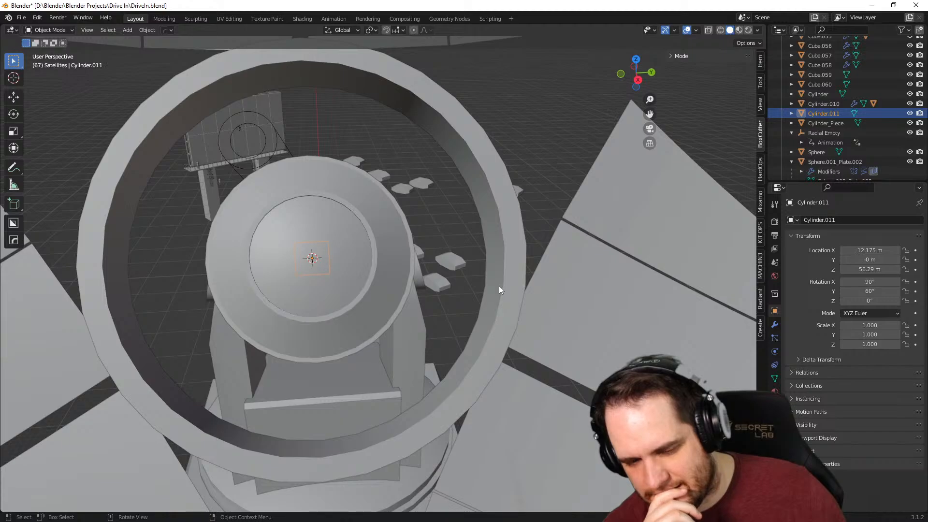
# In Edit Mode, move the small cylinder's geometry about 10.648 m along the global Y axis, towards the ring's inner wall
pyautogui.press('Tab')
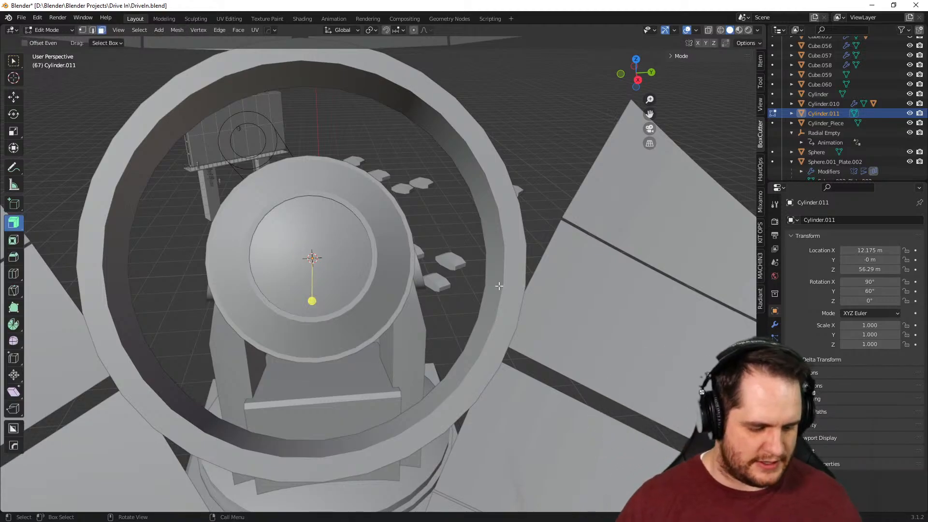
pyautogui.press('Tab')
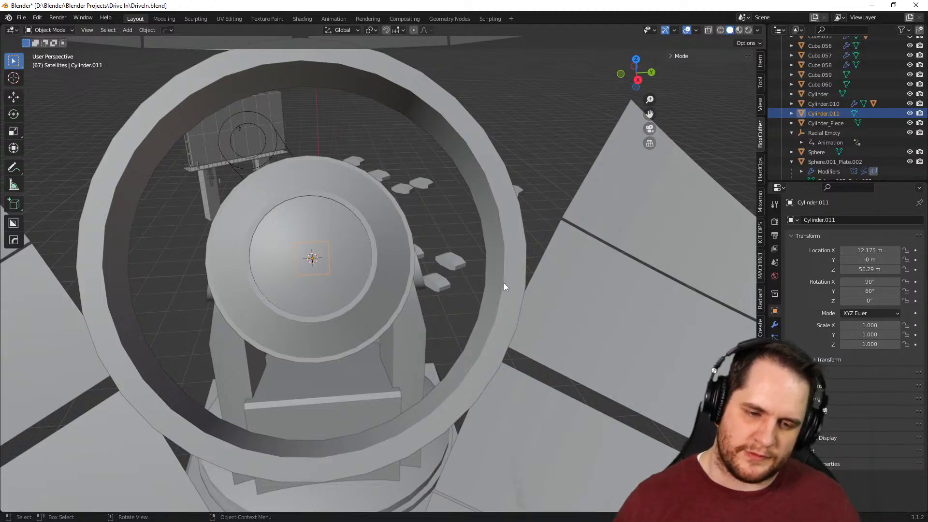
pyautogui.press('Tab')
pyautogui.press('g')
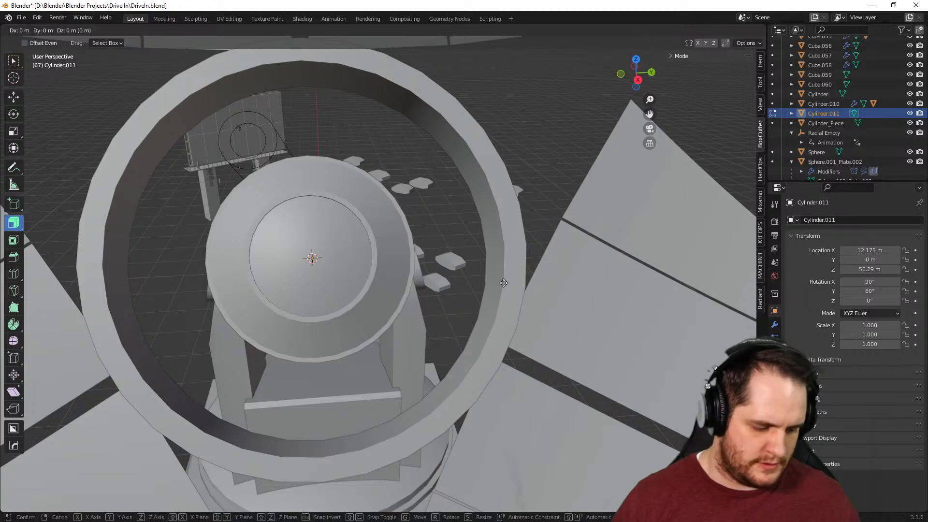
pyautogui.press('x')
pyautogui.press('y')
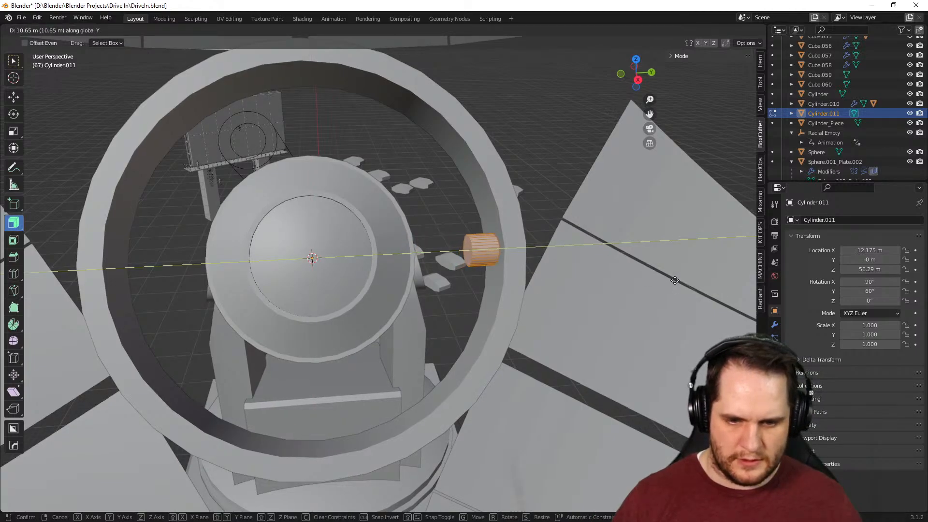
pyautogui.click(675, 281)
# Scale the small cylinder's geometry down to about 0.284 and stretch it along global Y by about 12.384 into a long rod
pyautogui.moveTo(612, 287); pyautogui.dragTo(525, 288, button='middle')
pyautogui.press('s')
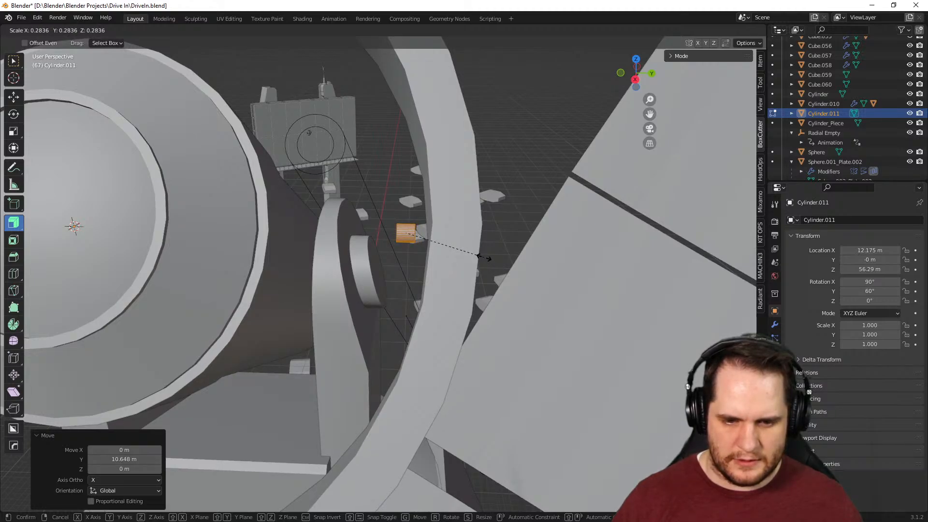
pyautogui.click(483, 257)
pyautogui.moveTo(489, 281)
pyautogui.mouseDown(button='middle')
pyautogui.moveTo(530, 300)
pyautogui.moveTo(494, 282)
pyautogui.mouseUp(button='middle')
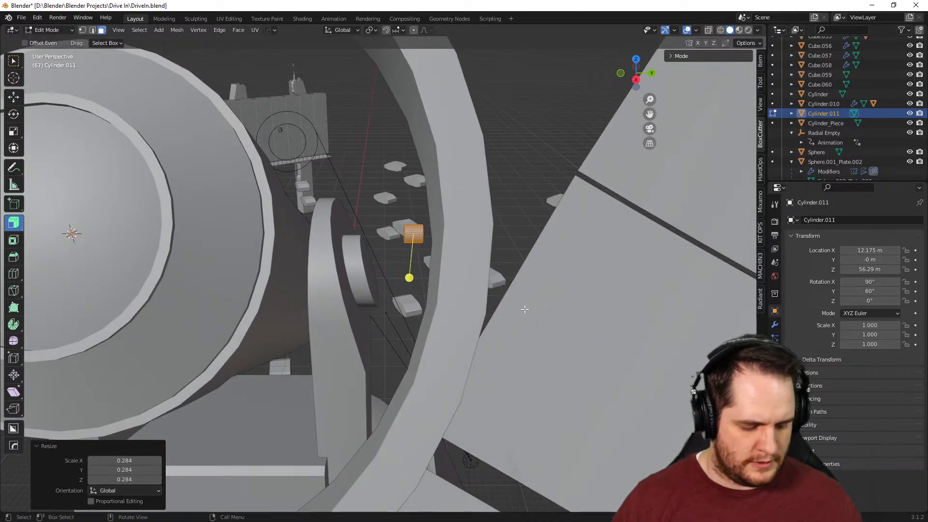
pyautogui.press('s')
pyautogui.press('y')
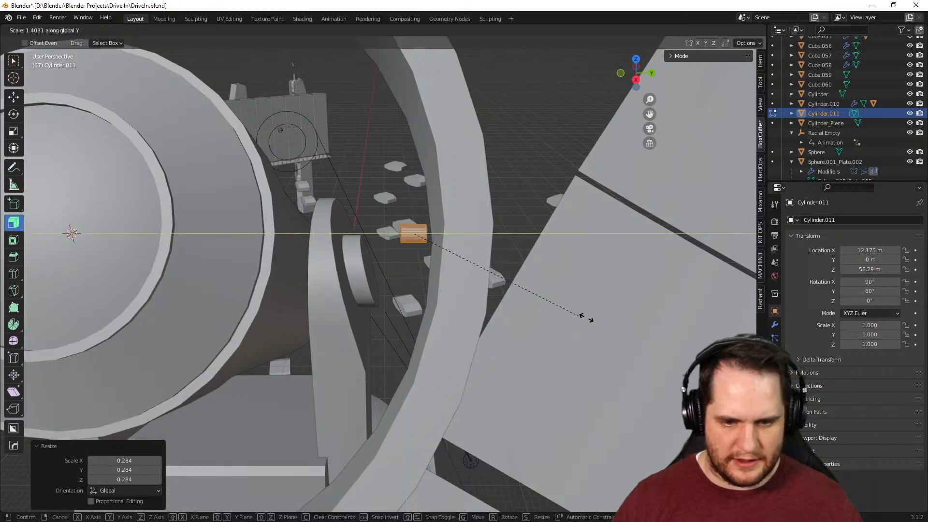
pyautogui.click(507, 138)
# Move the rod about -2.26 m along global Y to span the mount cylinder and ring, and display its modifier settings
pyautogui.press('g')
pyautogui.press('y')
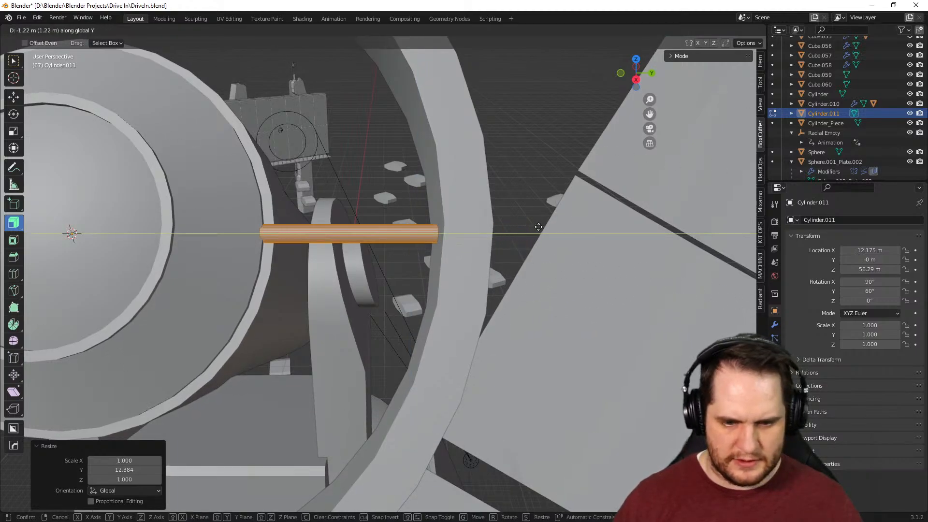
pyautogui.click(512, 226)
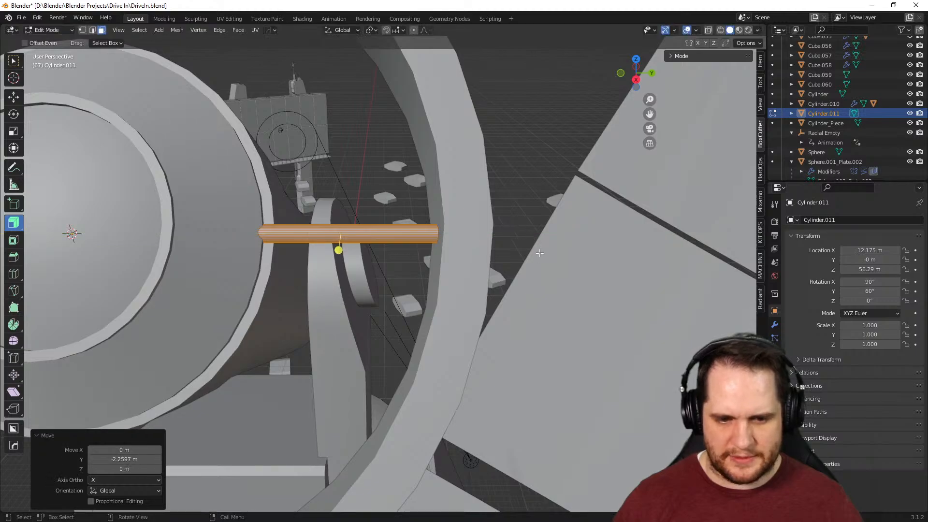
pyautogui.click(775, 326)
pyautogui.click(811, 220)
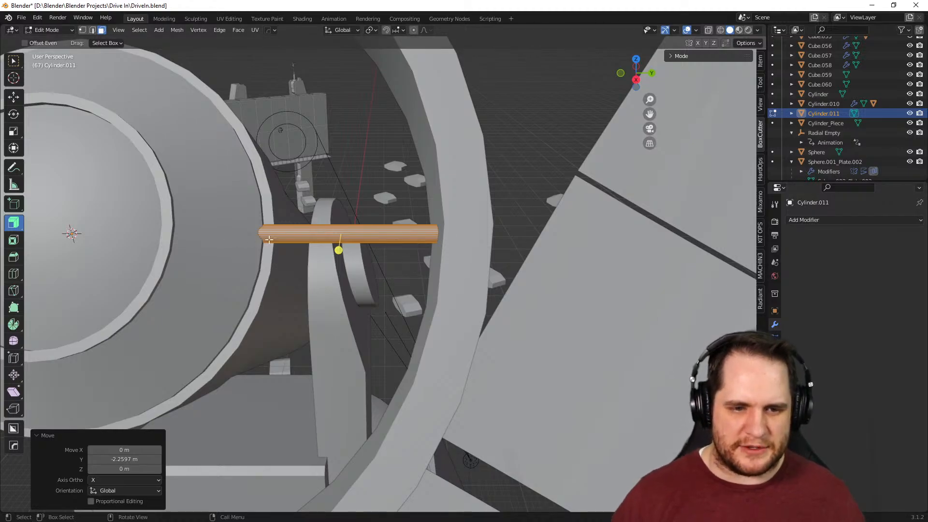
# Try to rotate the rod about the global X axis and its local Z axis, checking its alignment with the ring
pyautogui.moveTo(482, 196); pyautogui.dragTo(408, 211, button='middle')
pyautogui.moveTo(436, 206); pyautogui.dragTo(500, 250, button='middle')
pyautogui.press('r')
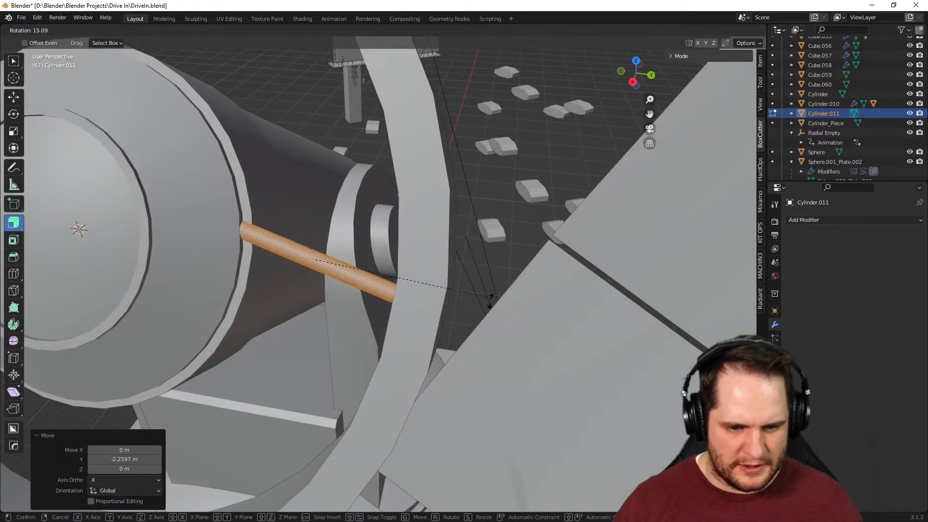
pyautogui.press('x')
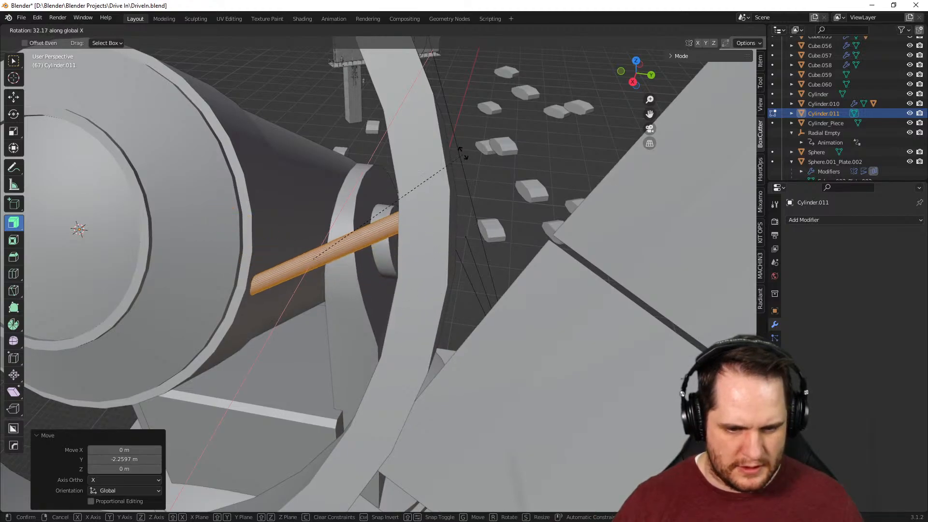
pyautogui.rightClick(446, 275)
pyautogui.moveTo(456, 232); pyautogui.dragTo(413, 269, button='middle')
pyautogui.press('x')
pyautogui.press('r')
pyautogui.press('x')
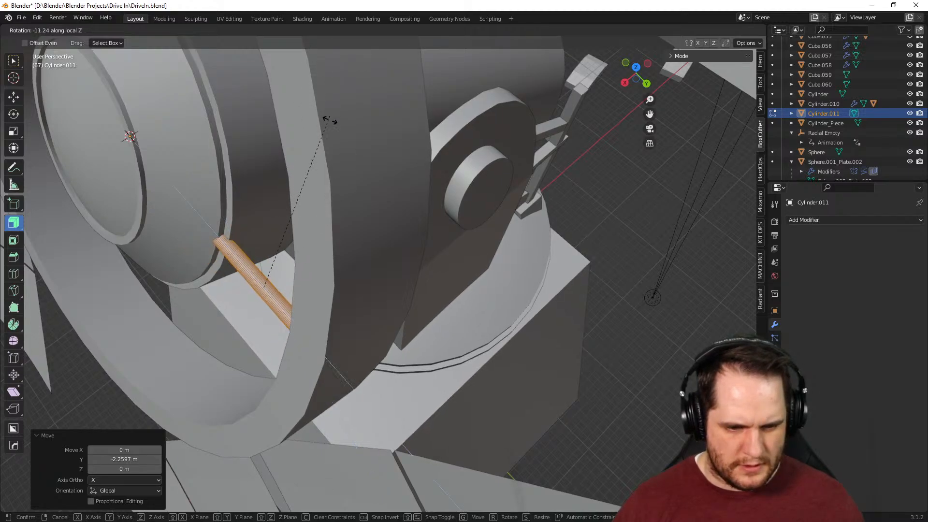
pyautogui.rightClick(362, 154)
pyautogui.moveTo(362, 154); pyautogui.dragTo(395, 134, button='middle')
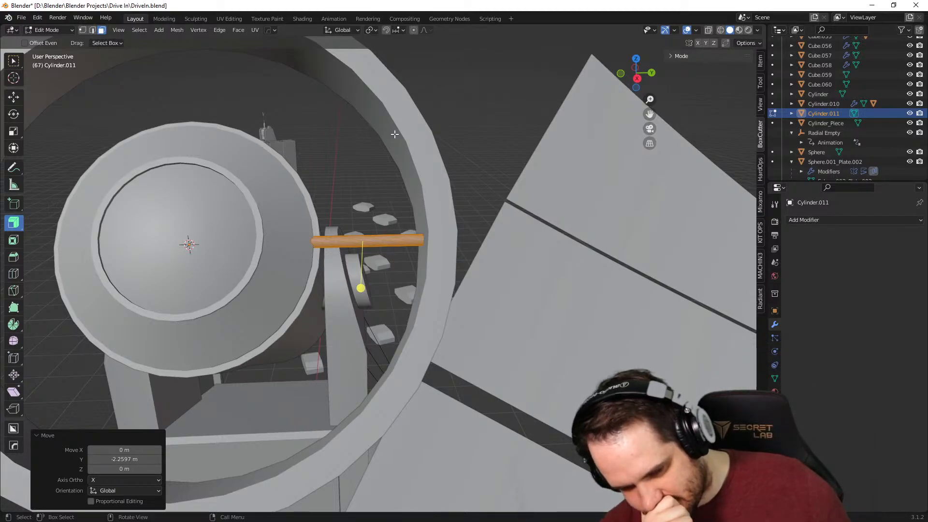
pyautogui.moveTo(395, 134); pyautogui.dragTo(341, 208, button='middle')
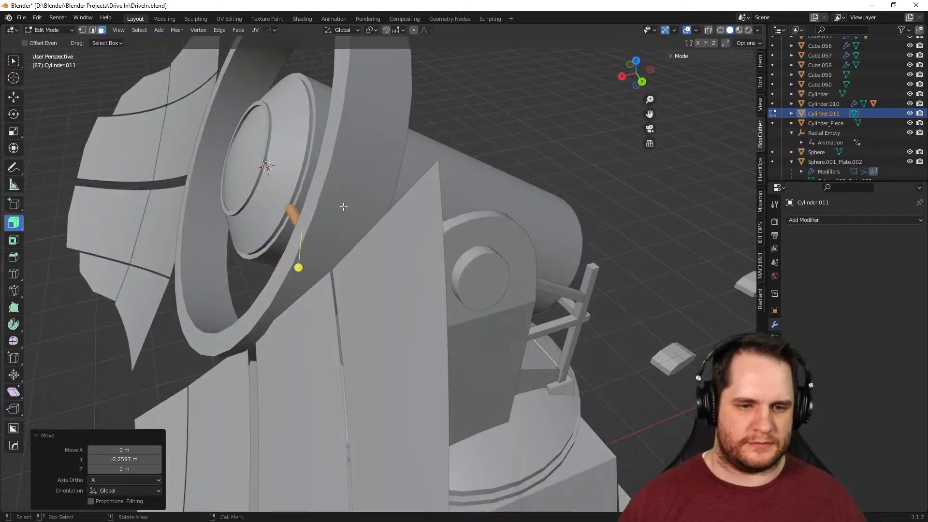
# Display the rod's object transform settings and try rotating its geometry about its local Y axis
pyautogui.click(775, 311)
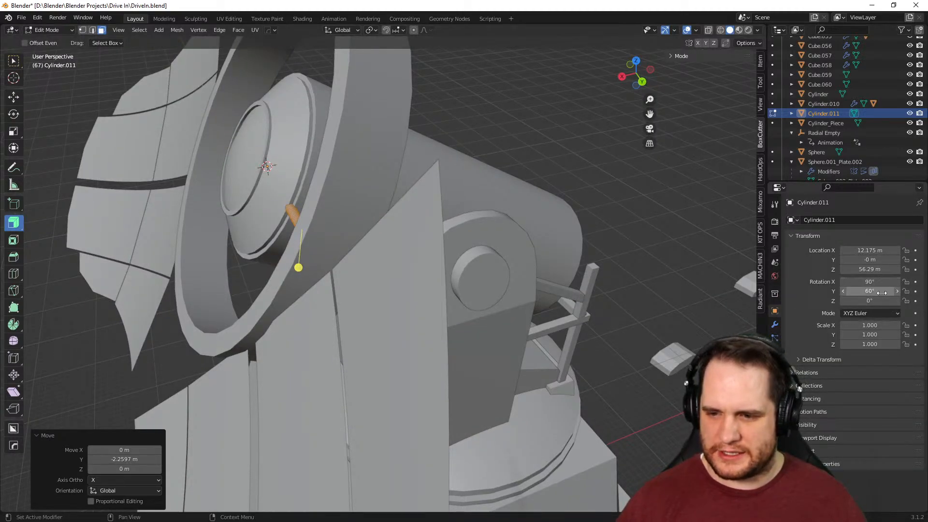
pyautogui.moveTo(395, 184); pyautogui.dragTo(422, 190, button='middle')
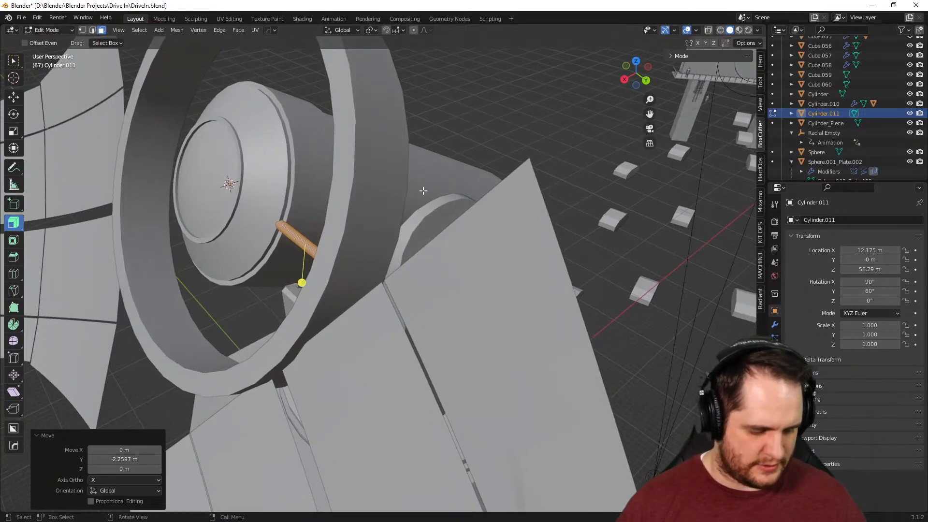
pyautogui.press('r')
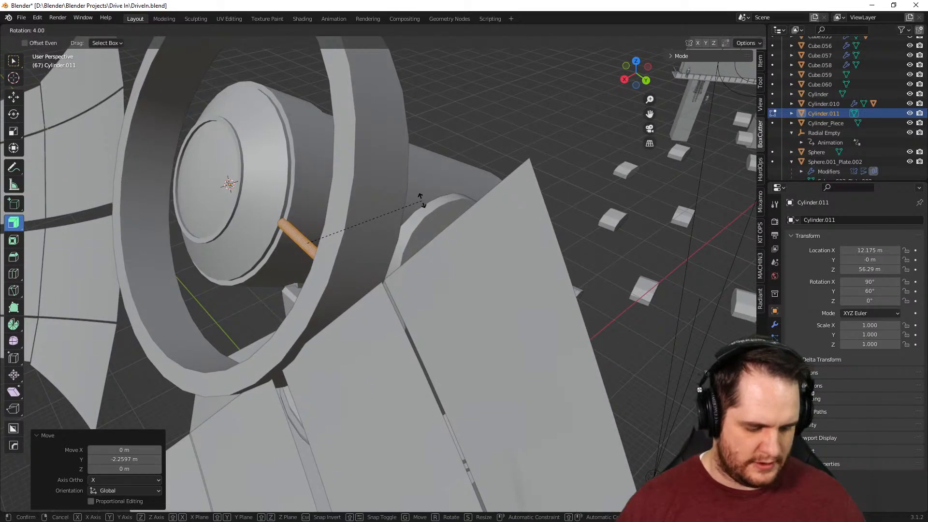
pyautogui.press('y')
pyautogui.press('y')
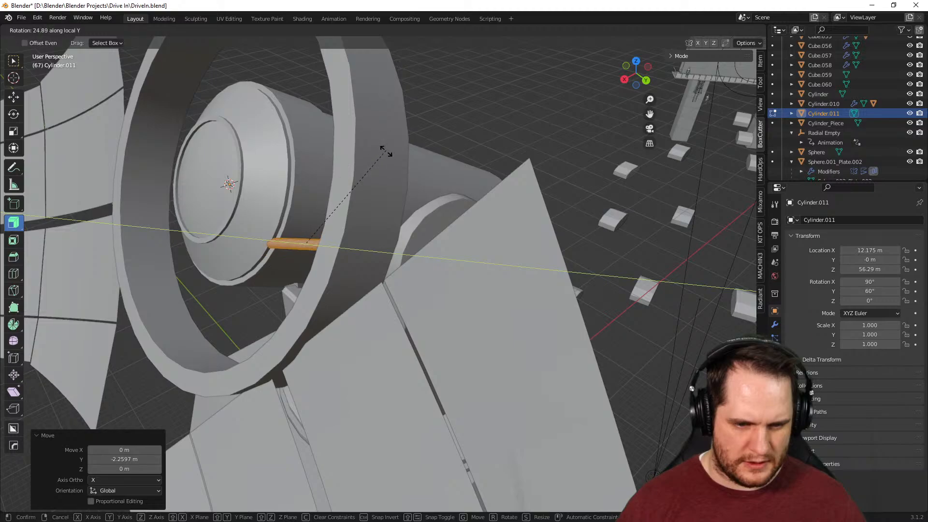
pyautogui.click(379, 214)
# Try rotating the rod's geometry by about -21.91° about its local Y axis, and undo that rotation
pyautogui.moveTo(380, 217); pyautogui.dragTo(511, 244, button='middle')
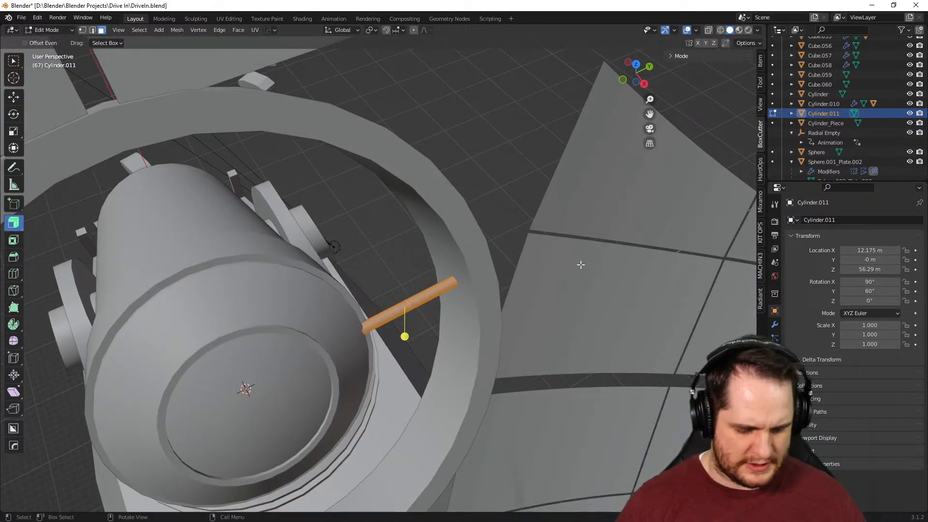
pyautogui.press('r')
pyautogui.press('y')
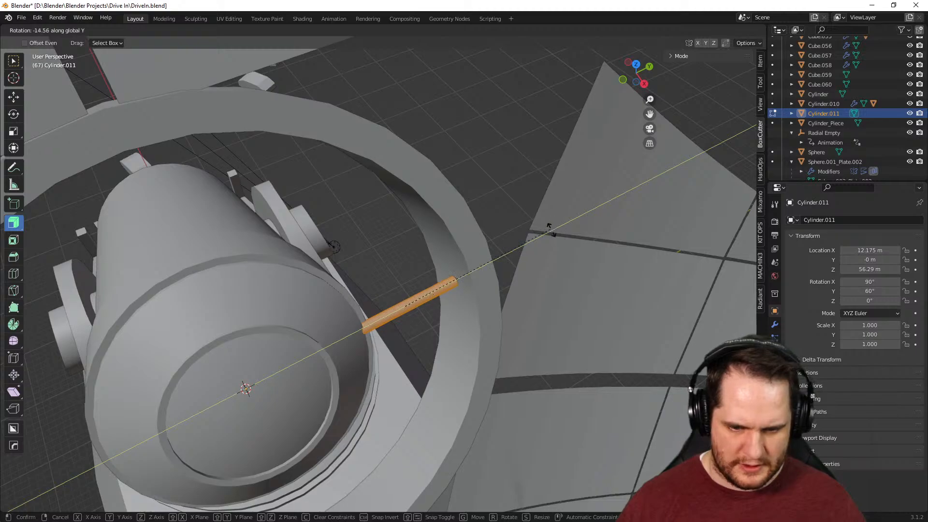
pyautogui.press('y')
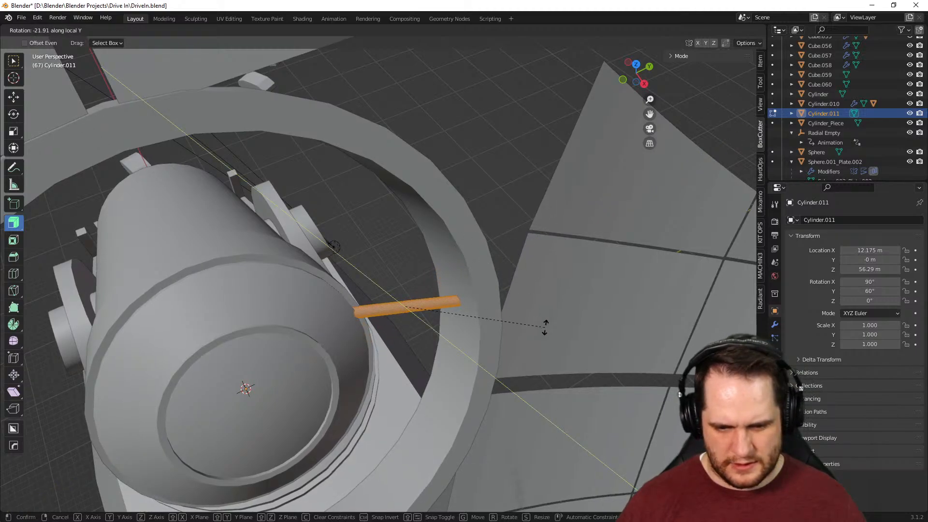
pyautogui.click(545, 327)
pyautogui.moveTo(518, 222); pyautogui.dragTo(338, 222, button='middle')
pyautogui.hotkey('ctrl', 'z')
# Set the rod object's Z rotation to about -8.3° in its transform settings and check its alignment with the ring
pyautogui.moveTo(416, 261); pyautogui.dragTo(450, 276, button='middle')
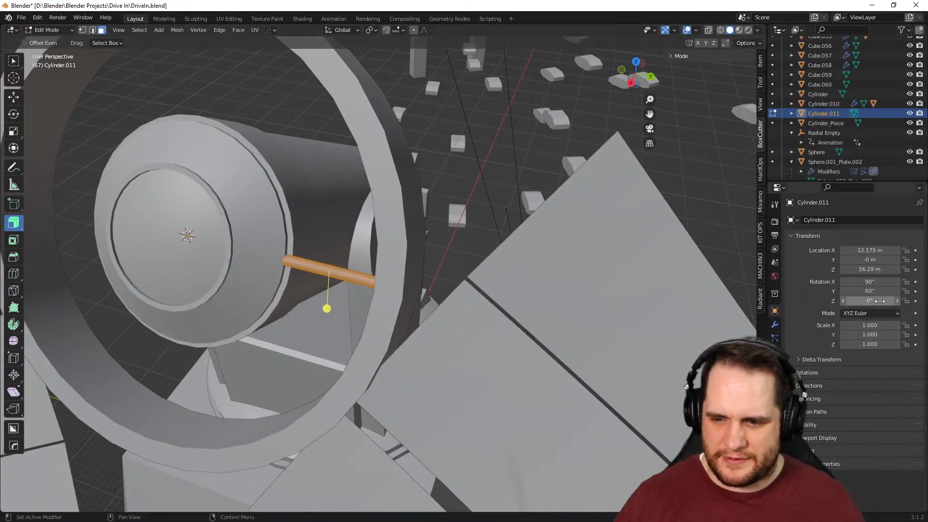
pyautogui.moveTo(870, 301)
pyautogui.mouseDown()
pyautogui.moveTo(900, 300)
pyautogui.moveTo(853, 301)
pyautogui.moveTo(861, 301)
pyautogui.mouseUp()
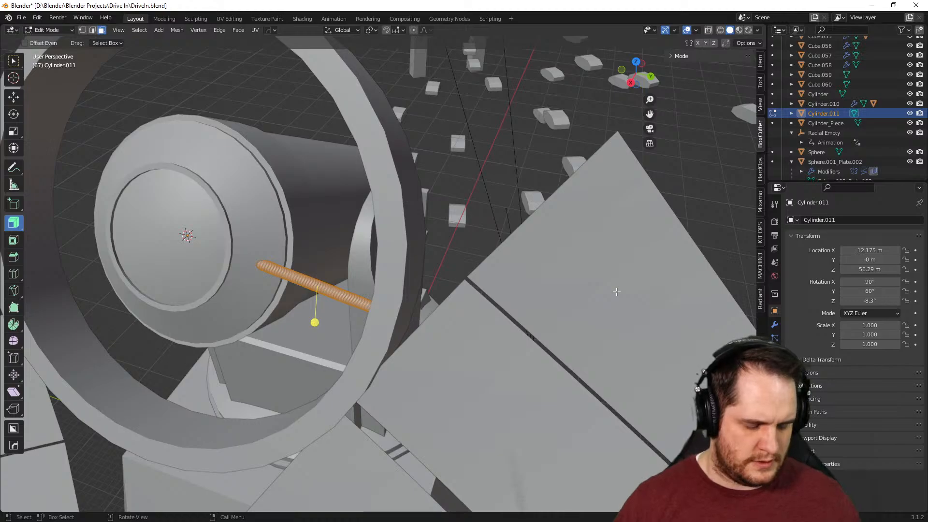
pyautogui.moveTo(535, 254); pyautogui.dragTo(528, 234, button='middle')
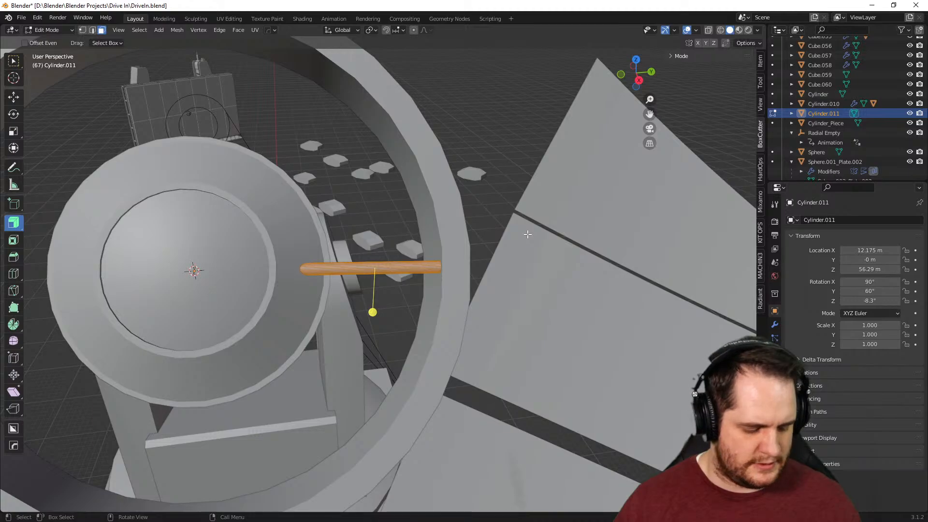
# Undo the small cylinder's lengthwise stretch and its last move along global Y, and inspect it beside the ring's inner wall
pyautogui.moveTo(527, 234); pyautogui.dragTo(439, 268, button='middle')
pyautogui.rightClick(351, 271)
pyautogui.moveTo(143, 271); pyautogui.dragTo(216, 263, button='middle')
pyautogui.scroll(3, 382, 297)
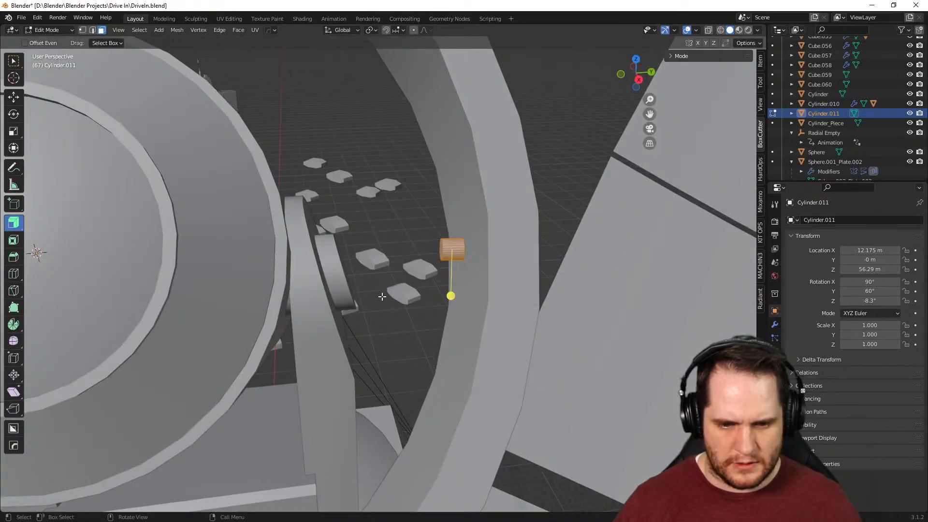
# Undo the small cylinder's last rotation and resizing, returning to editing its mesh
pyautogui.press('Tab')
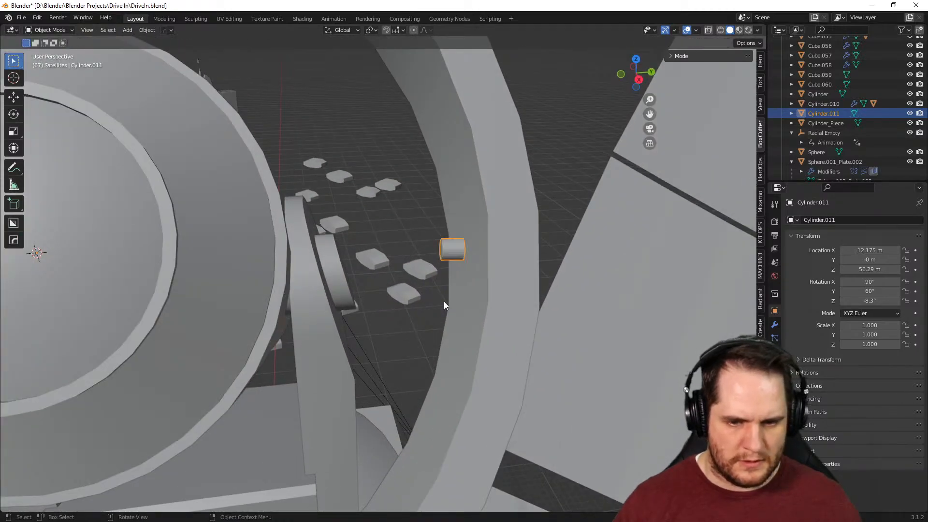
pyautogui.hotkey('ctrl', 'z')
pyautogui.hotkey('ctrl', 'z')
pyautogui.hotkey('ctrl', 'z')
pyautogui.moveTo(535, 311); pyautogui.dragTo(574, 288, button='middle')
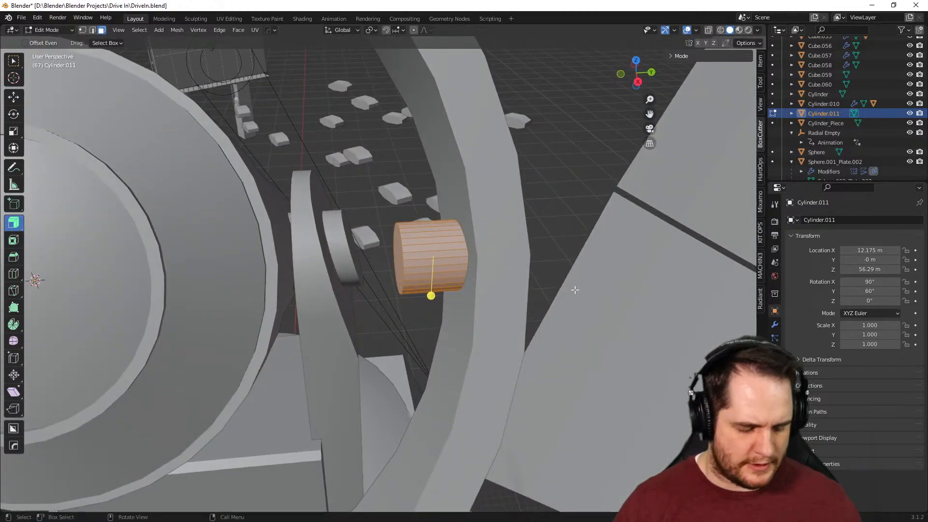
# Scale the cylinder's mesh uniformly to 0.275 and stretch it by 13.379 along global Y into a thin rod
pyautogui.press('s')
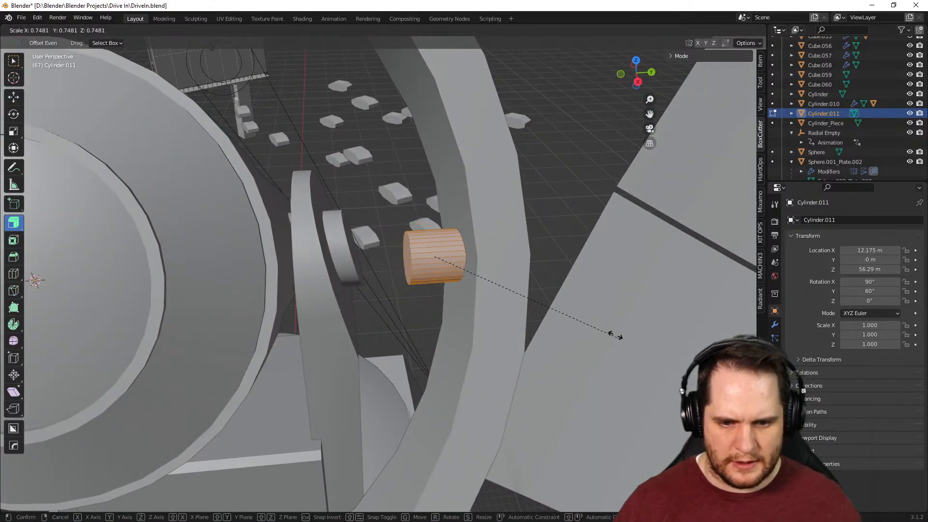
pyautogui.click(508, 265)
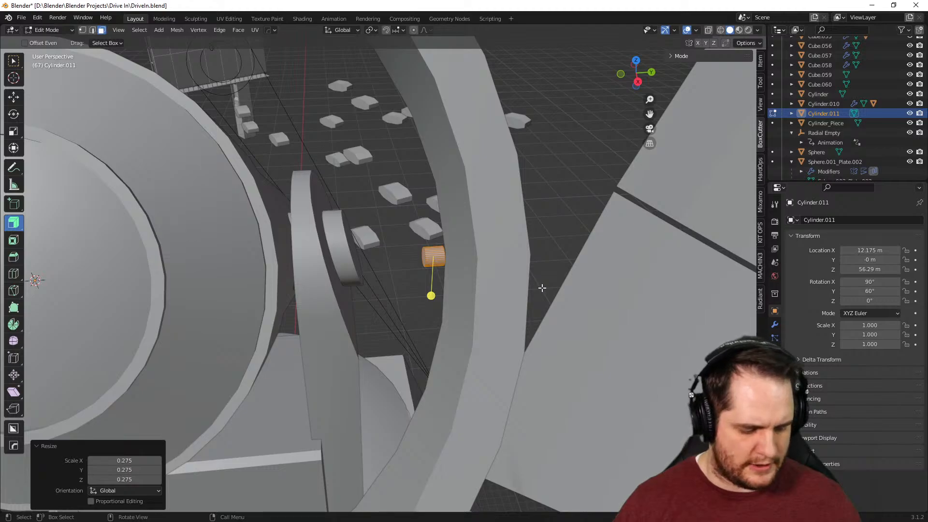
pyautogui.press('s')
pyautogui.press('z')
pyautogui.press('y')
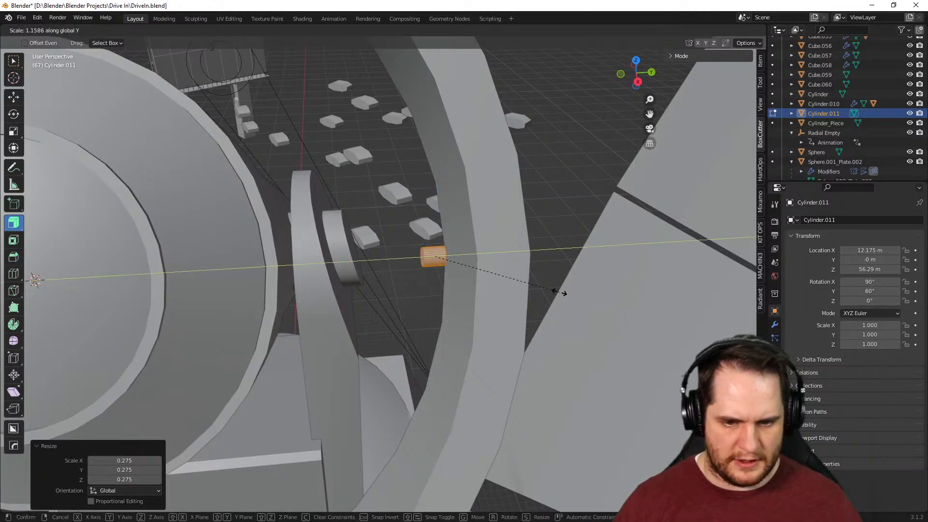
pyautogui.click(399, 482)
# Move the rod's mesh -1.879 m along global Y so it spans from the central drum to the outer ring
pyautogui.press('g')
pyautogui.press('y')
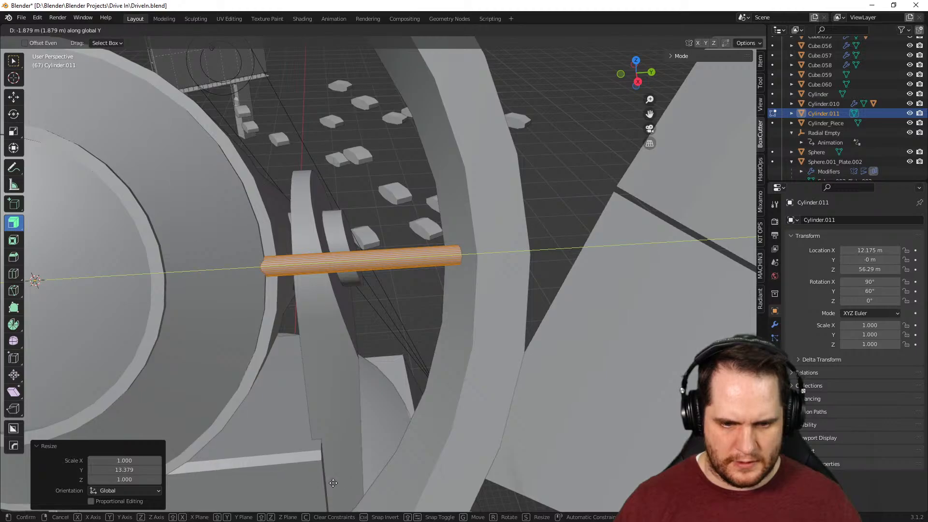
pyautogui.click(334, 483)
pyautogui.moveTo(373, 379)
pyautogui.mouseDown(button='middle')
pyautogui.moveTo(306, 390)
pyautogui.moveTo(275, 379)
pyautogui.moveTo(379, 386)
pyautogui.moveTo(442, 375)
pyautogui.moveTo(280, 389)
pyautogui.moveTo(384, 379)
pyautogui.moveTo(385, 388)
pyautogui.mouseUp(button='middle')
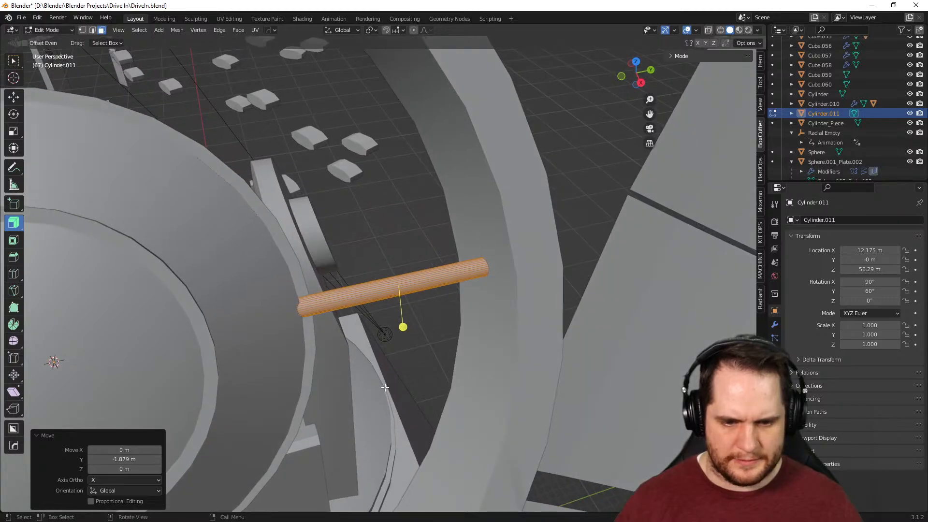
pyautogui.moveTo(388, 349); pyautogui.dragTo(480, 315, button='middle')
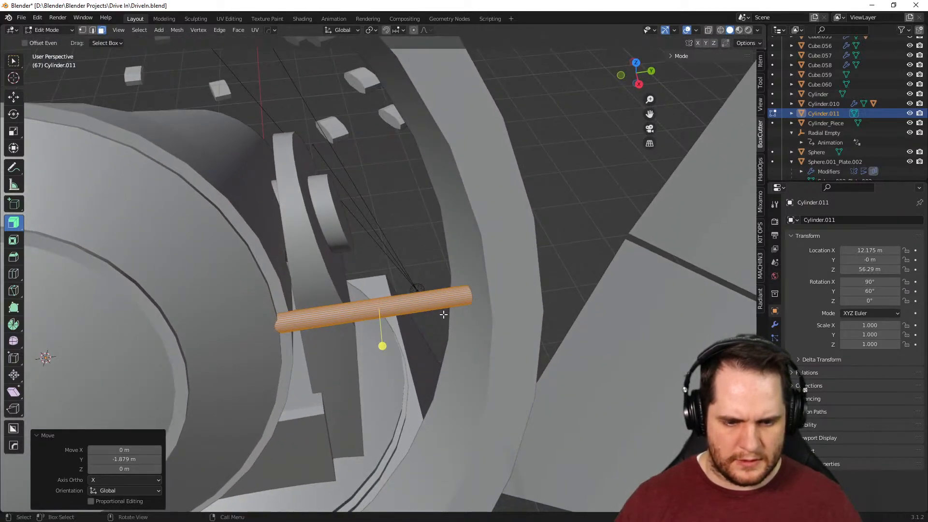
# Leave mesh editing and set the rod's origin to its geometry
pyautogui.press('Tab')
pyautogui.rightClick(421, 306)
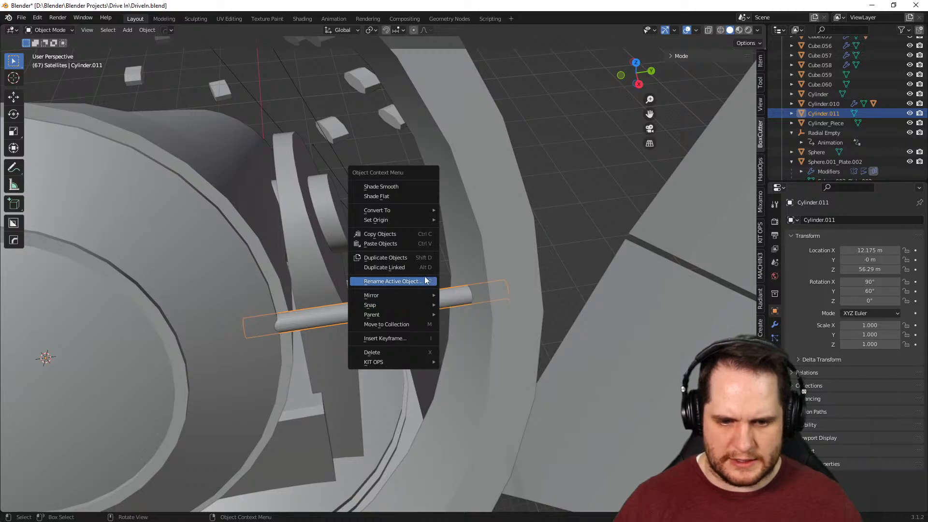
pyautogui.moveTo(434, 220)
pyautogui.click(477, 228)
# Rotate the rod 20.7° about its local X axis
pyautogui.moveTo(481, 251); pyautogui.dragTo(431, 330, button='middle')
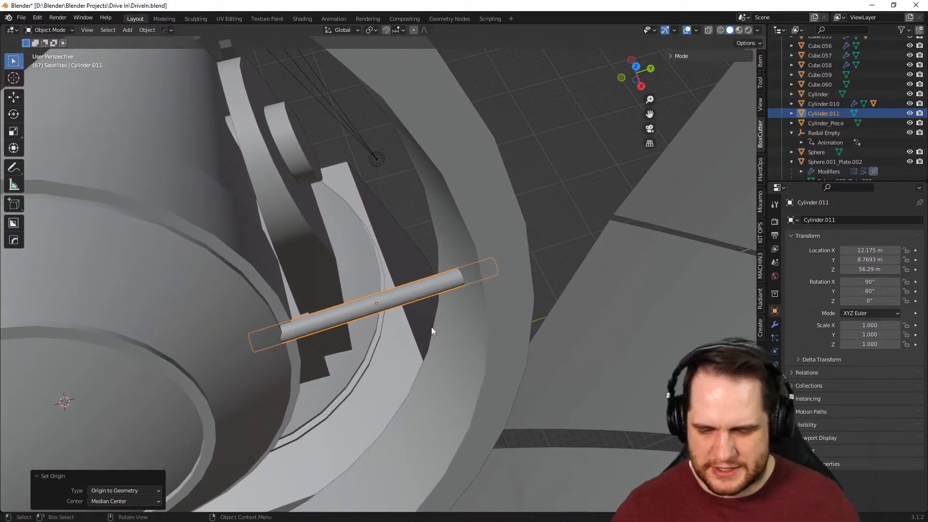
pyautogui.moveTo(621, 250); pyautogui.dragTo(589, 294, button='middle')
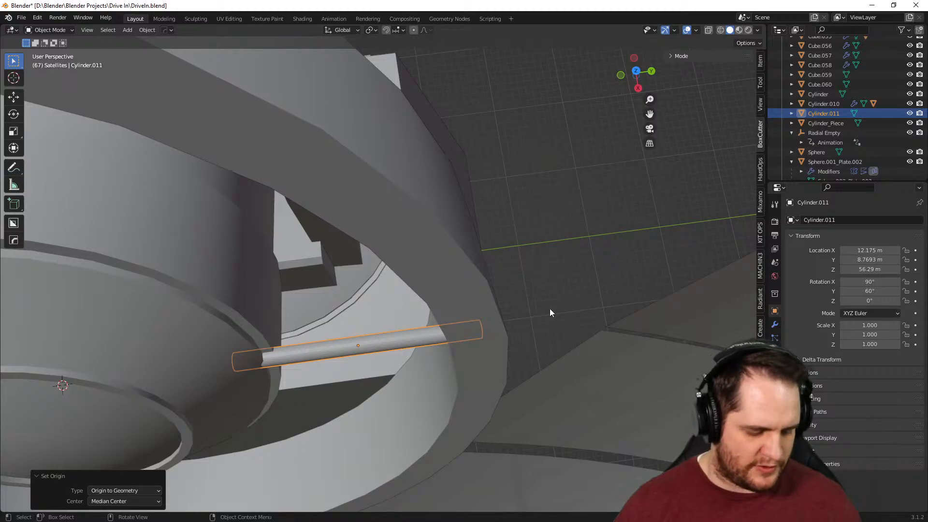
pyautogui.press('r')
pyautogui.press('x')
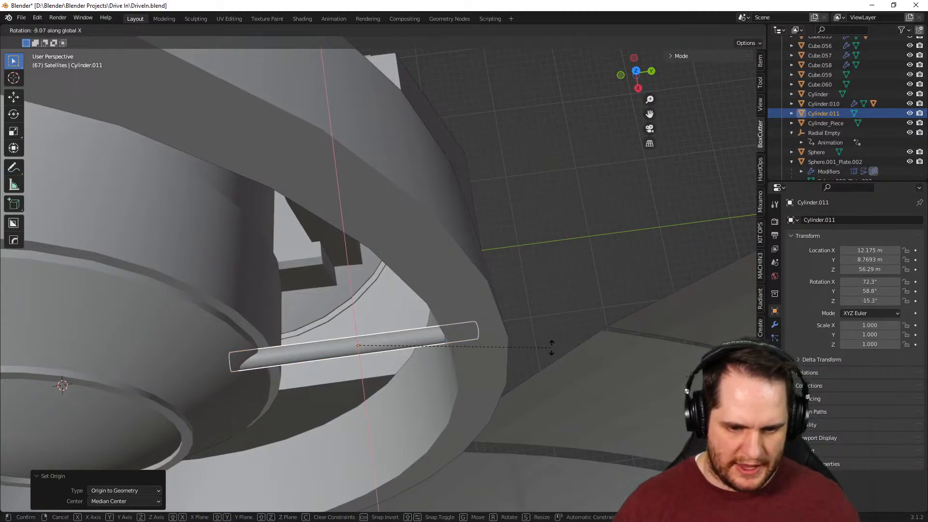
pyautogui.press('x')
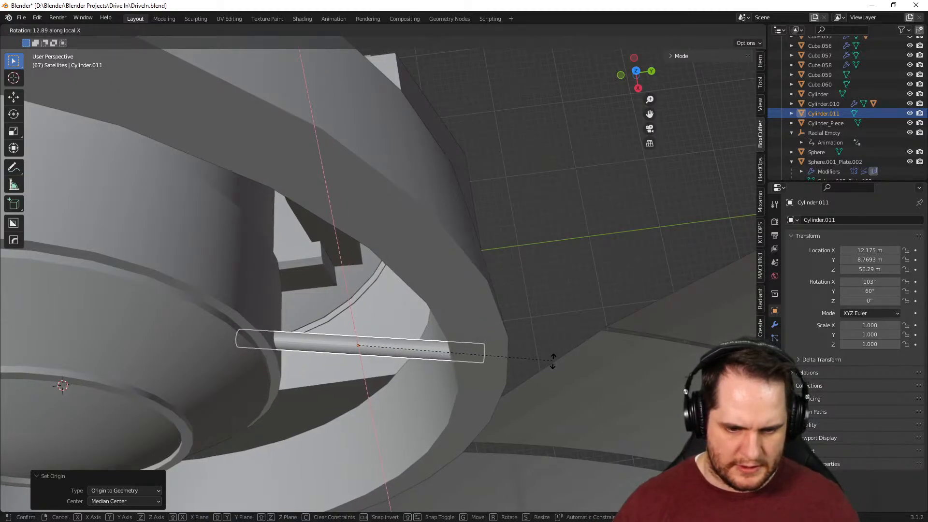
pyautogui.click(545, 385)
# Rotate the rod 30.9° about the global Y axis
pyautogui.moveTo(542, 384); pyautogui.dragTo(520, 311, button='middle')
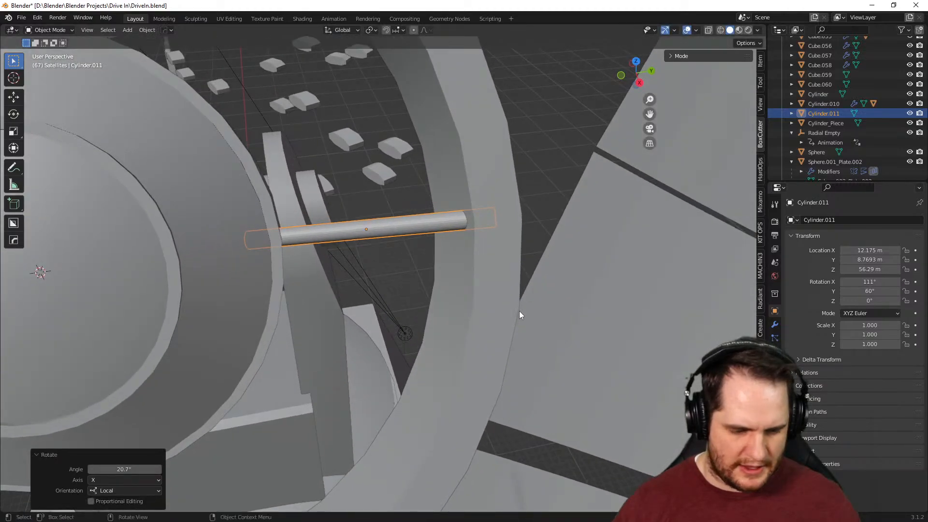
pyautogui.press('r')
pyautogui.press('y')
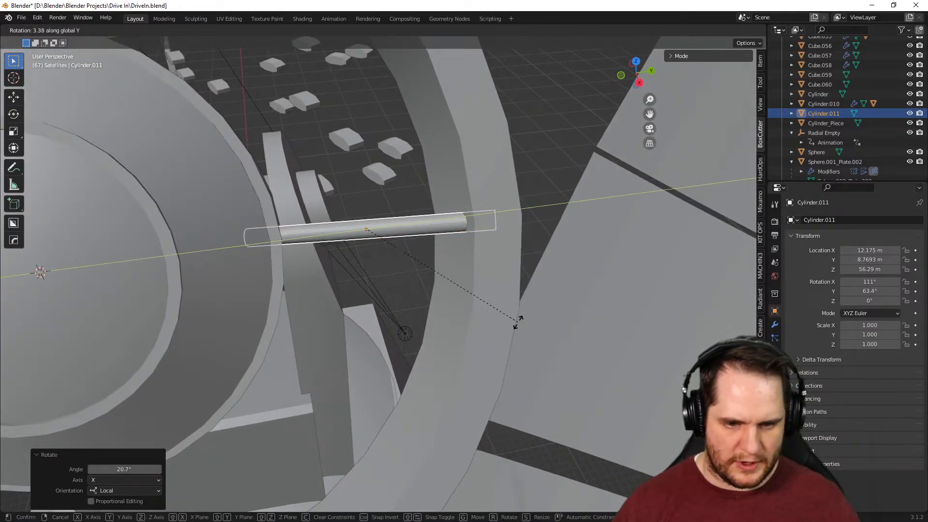
pyautogui.press('y')
pyautogui.press('z')
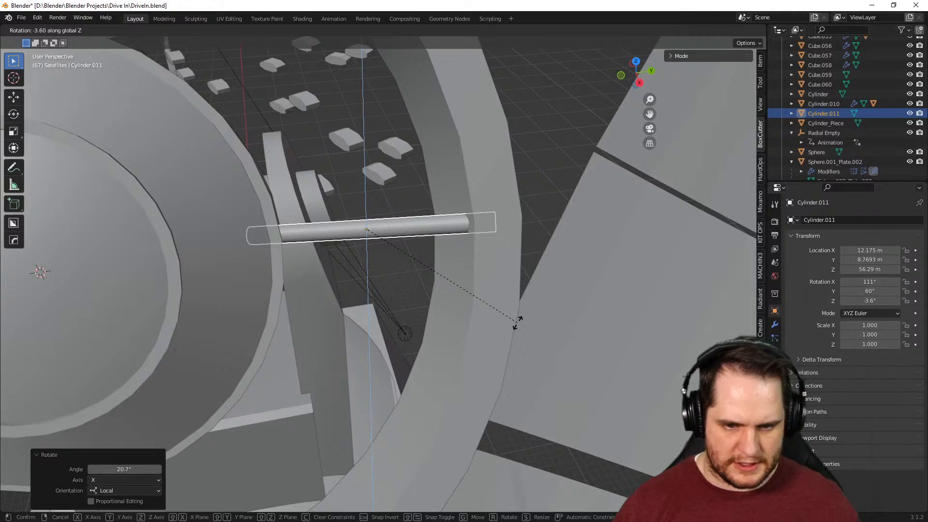
pyautogui.press('z')
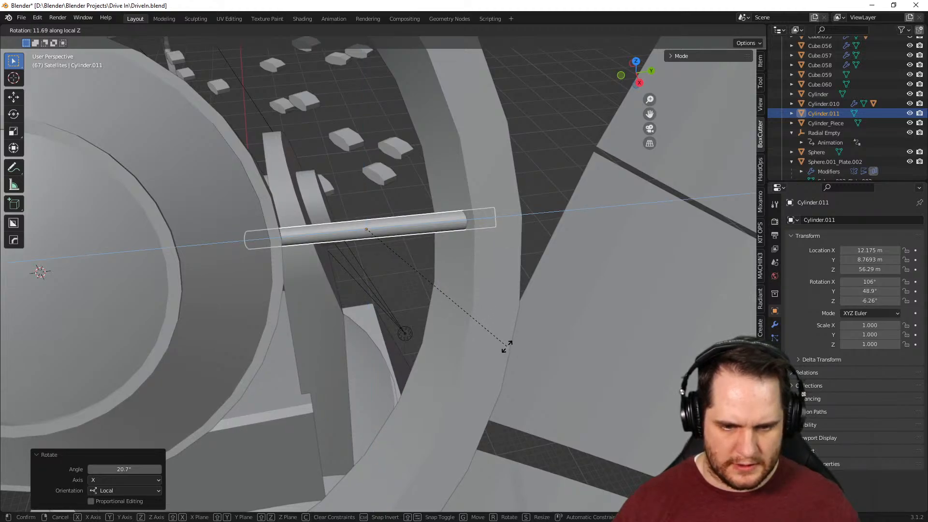
pyautogui.press('y')
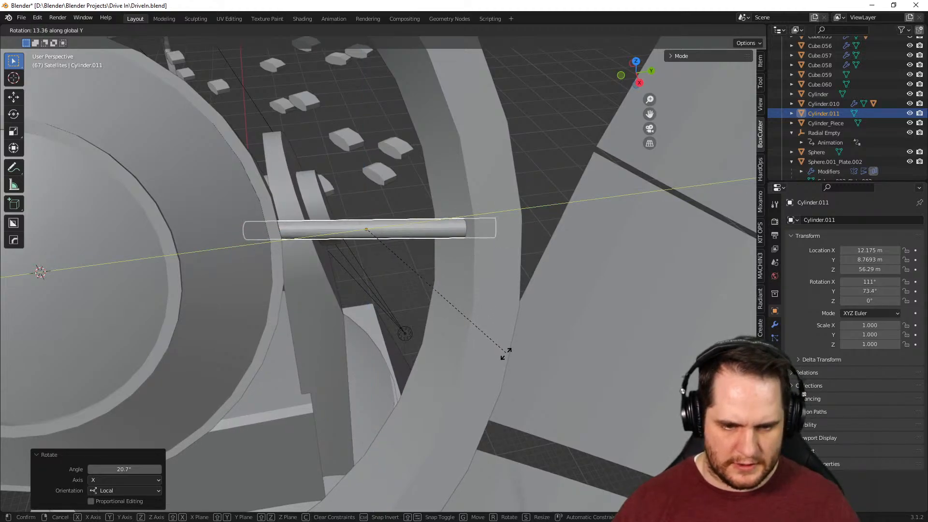
pyautogui.click(472, 407)
# Add a Mirror modifier to the rod with the X and Y axes enabled
pyautogui.moveTo(472, 407); pyautogui.dragTo(507, 179, button='middle')
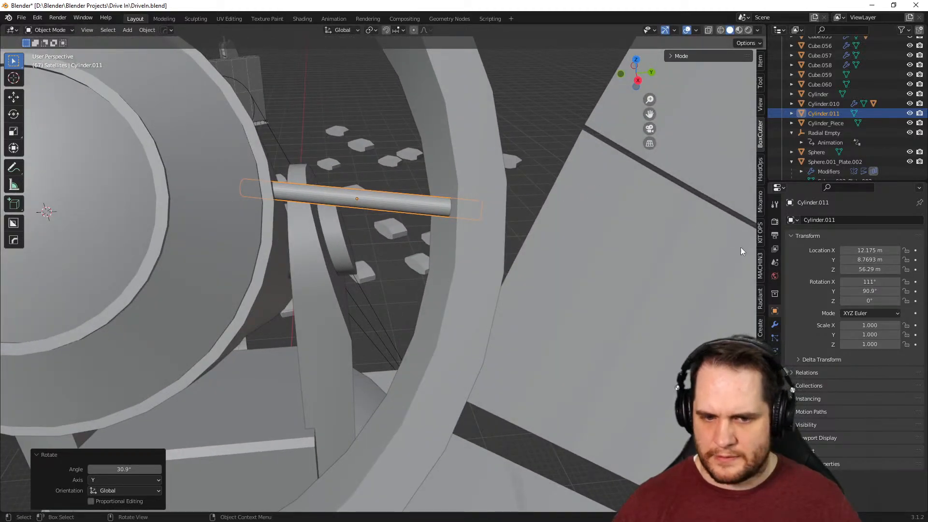
pyautogui.click(775, 326)
pyautogui.click(827, 221)
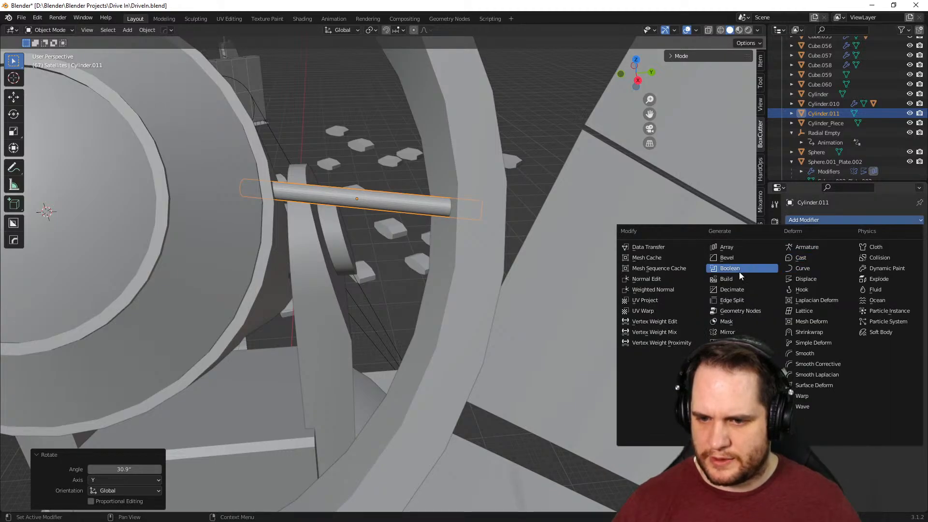
pyautogui.click(743, 333)
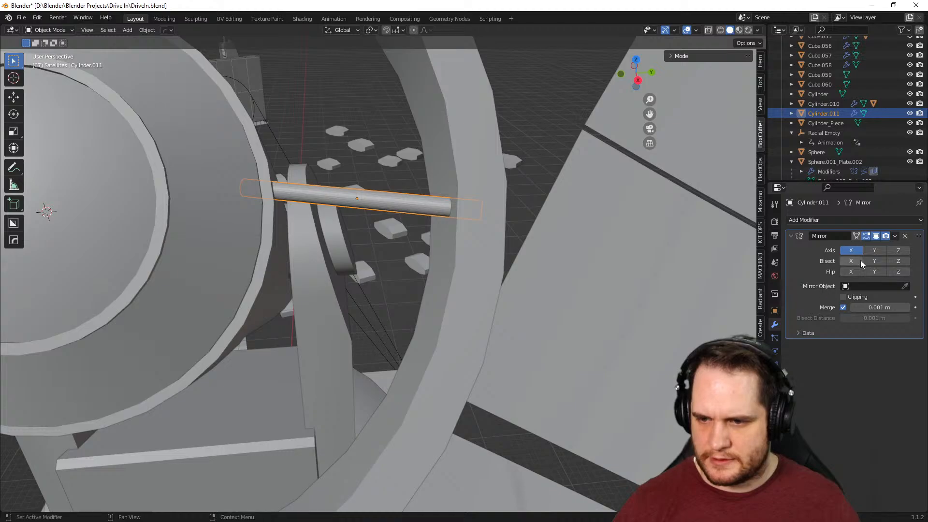
pyautogui.click(875, 250)
pyautogui.moveTo(571, 199); pyautogui.dragTo(597, 200, button='middle')
pyautogui.scroll(-10, 346, 248)
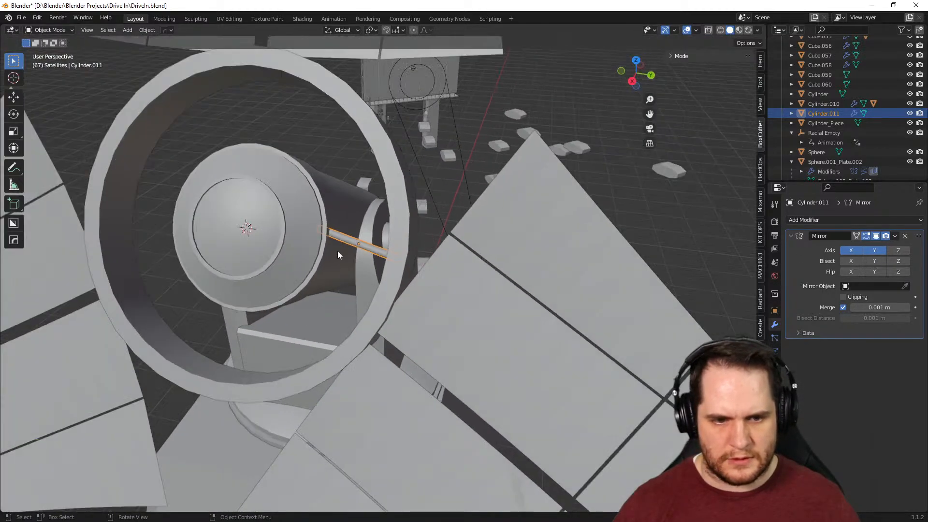
pyautogui.moveTo(338, 259); pyautogui.dragTo(425, 263, button='middle')
pyautogui.scroll(8, 437, 285)
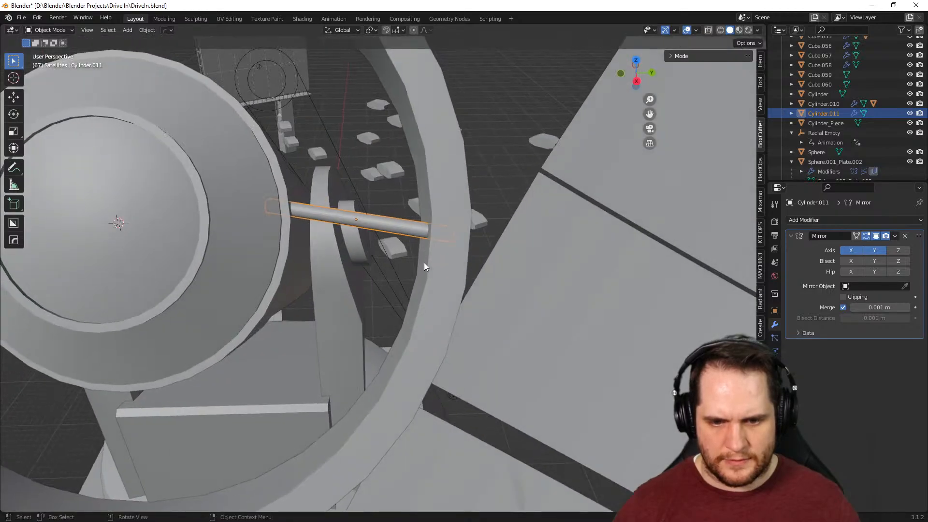
# Switch the rod's Mirror modifier to the Z axis only
pyautogui.click(875, 251)
pyautogui.click(854, 250)
pyautogui.click(843, 297)
pyautogui.moveTo(457, 192); pyautogui.dragTo(449, 193, button='middle')
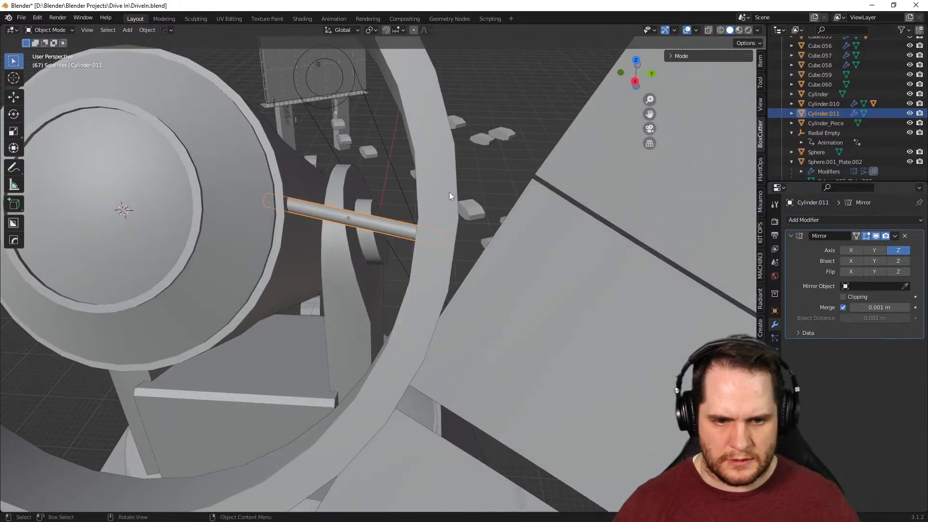
# Set the rod's origin to the 3D cursor at the centre of the dome
pyautogui.rightClick(341, 216)
pyautogui.moveTo(340, 213)
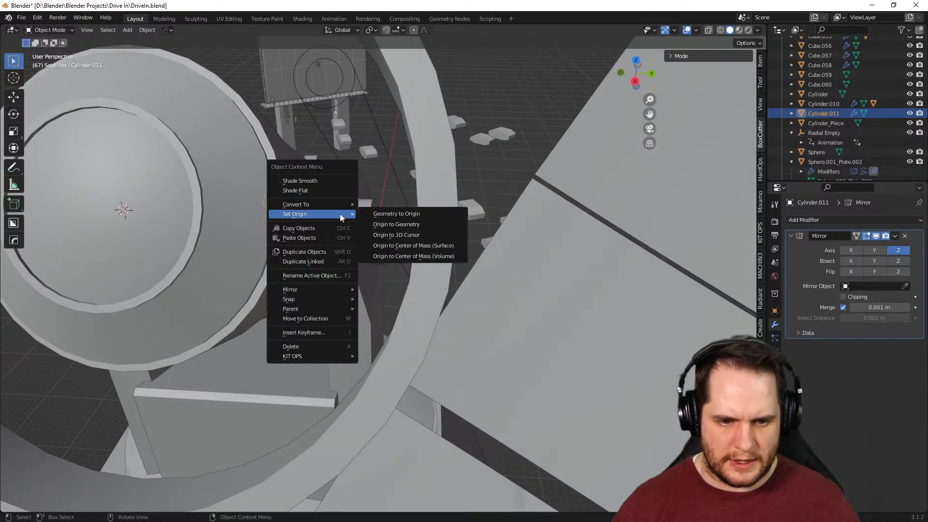
pyautogui.click(405, 233)
pyautogui.moveTo(405, 233); pyautogui.dragTo(396, 231, button='middle')
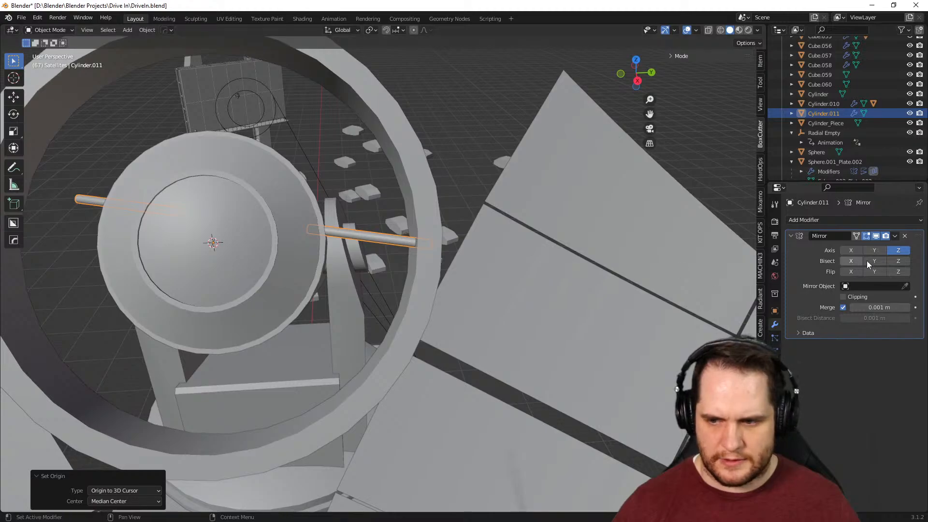
# Try the Z bisect option and enable Z flip in the Mirror modifier
pyautogui.click(906, 261)
pyautogui.click(903, 261)
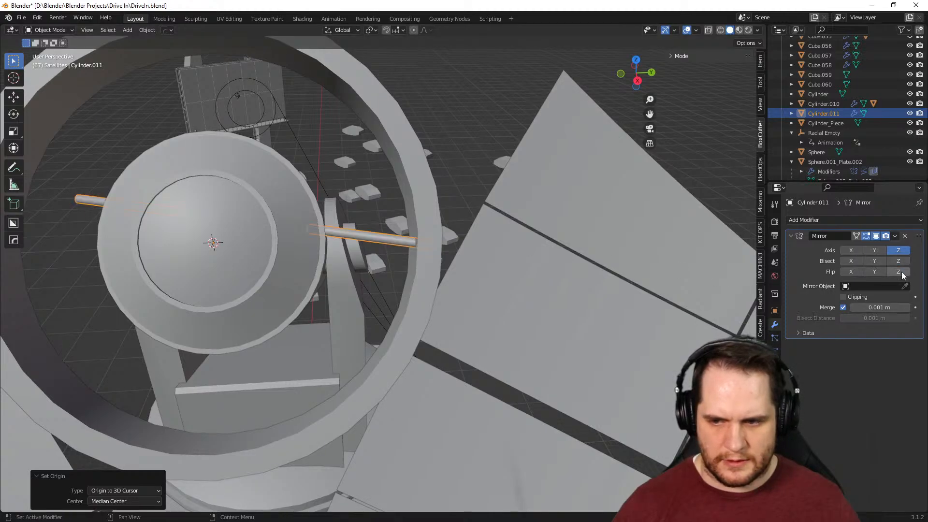
pyautogui.moveTo(477, 249); pyautogui.dragTo(398, 254, button='middle')
pyautogui.scroll(6, 455, 262)
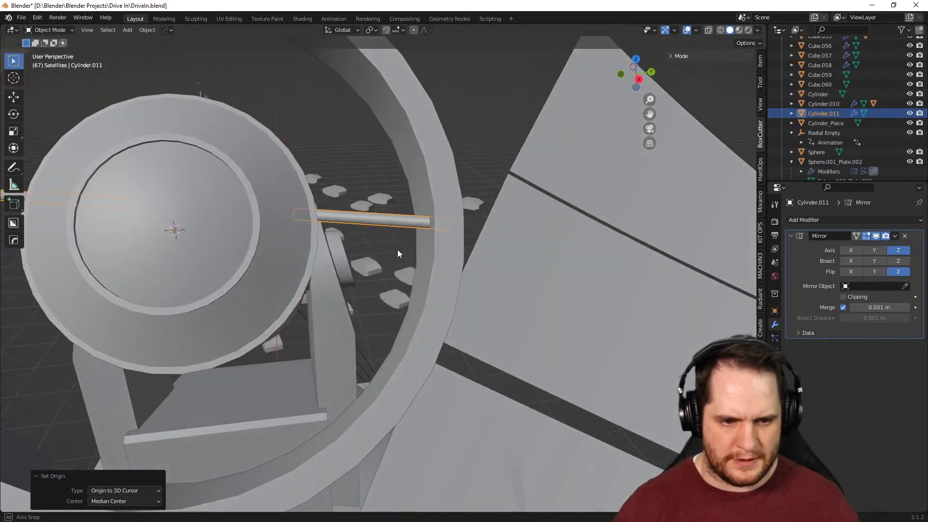
# Try mirroring the rod on X, Y and Z with bisect on X and Y and flip on all three axes
pyautogui.click(872, 251)
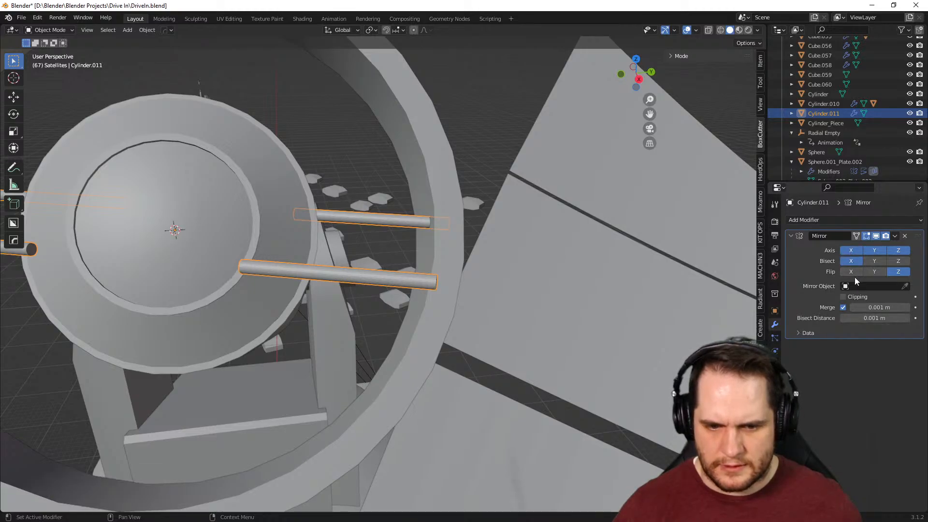
pyautogui.click(875, 272)
pyautogui.click(876, 261)
pyautogui.moveTo(653, 208); pyautogui.dragTo(614, 205, button='middle')
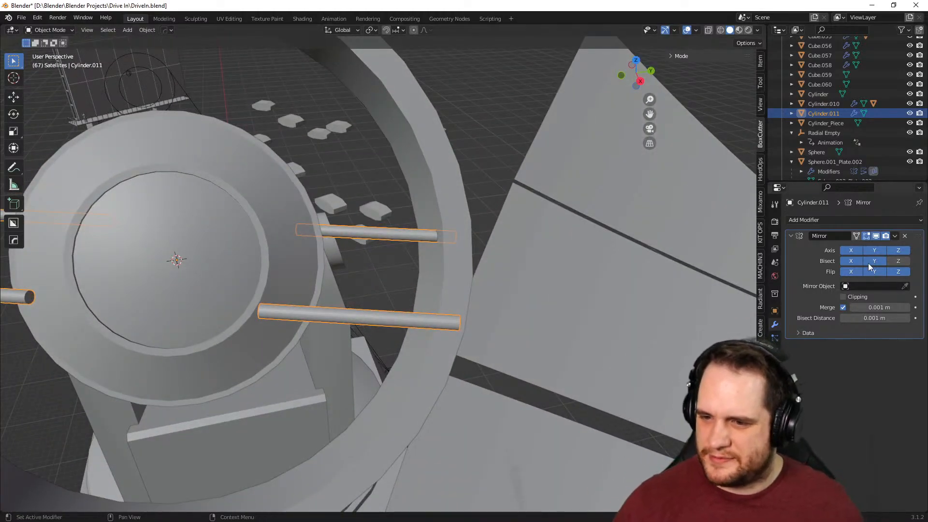
# Turn off every axis, bisect and flip option in the rod's Mirror modifier
pyautogui.click(876, 250)
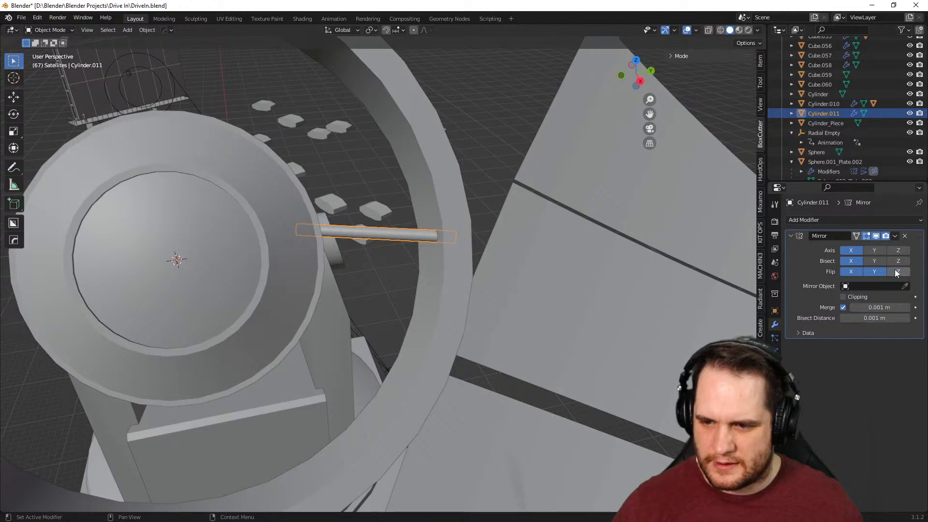
pyautogui.moveTo(851, 273); pyautogui.dragTo(850, 249)
pyautogui.moveTo(610, 227); pyautogui.dragTo(513, 241, button='middle')
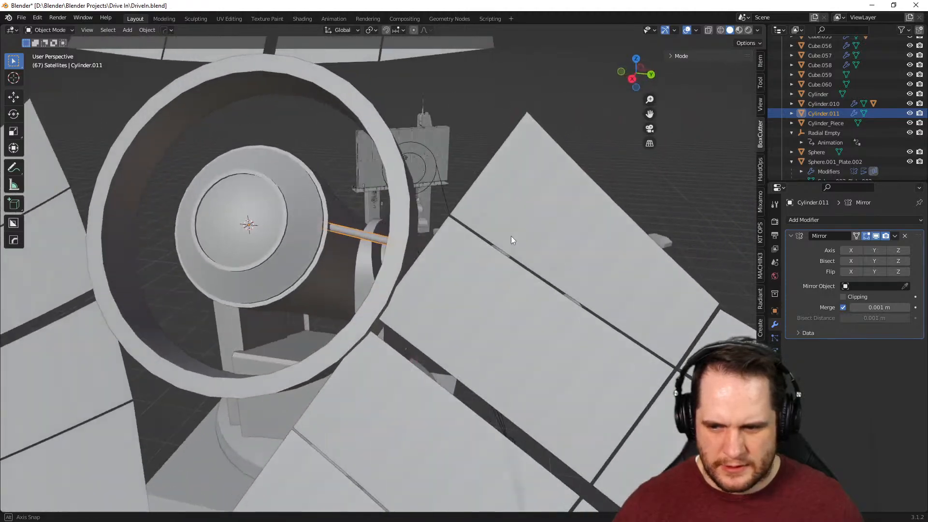
# Mirror the rod on the Y axis only, without bisect, and enable Y flip
pyautogui.click(874, 260)
pyautogui.click(874, 261)
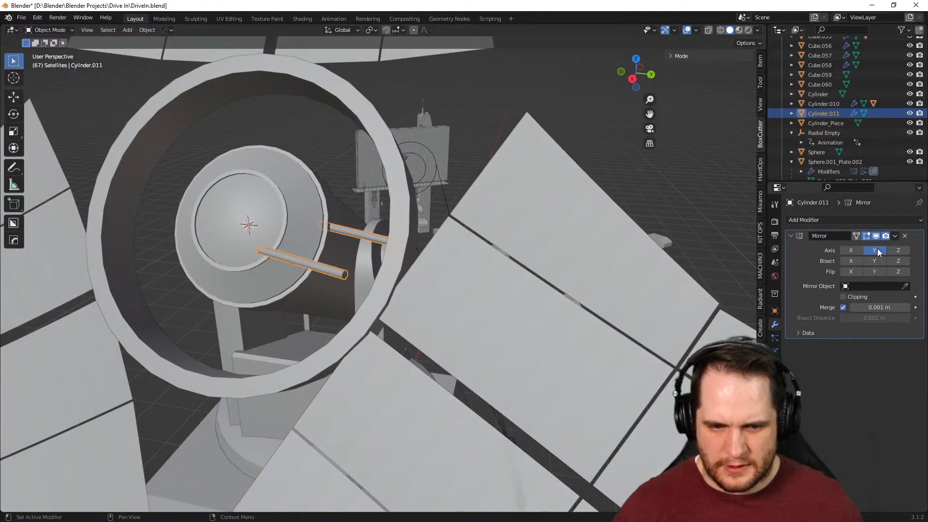
pyautogui.moveTo(593, 256); pyautogui.dragTo(511, 288, button='middle')
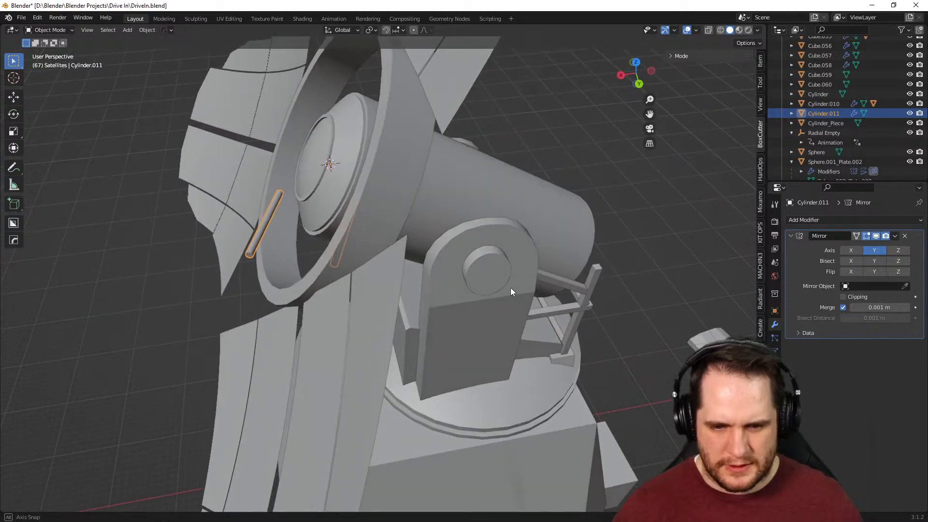
pyautogui.click(878, 271)
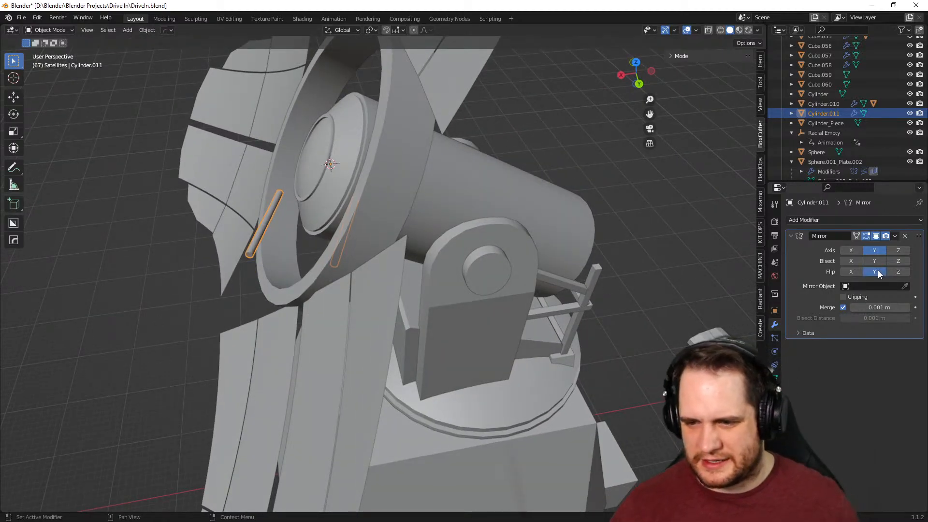
# Turn off the remaining axis and flip options and remove the Mirror modifier from the rod
pyautogui.click(872, 259)
pyautogui.hotkey('ctrl', 'z')
pyautogui.hotkey('ctrl', 'z')
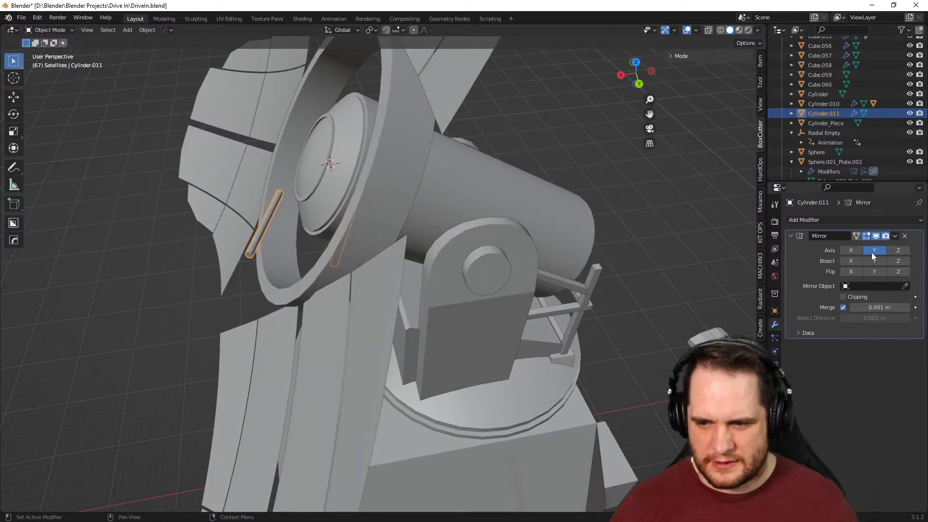
pyautogui.moveTo(506, 292); pyautogui.dragTo(601, 262, button='middle')
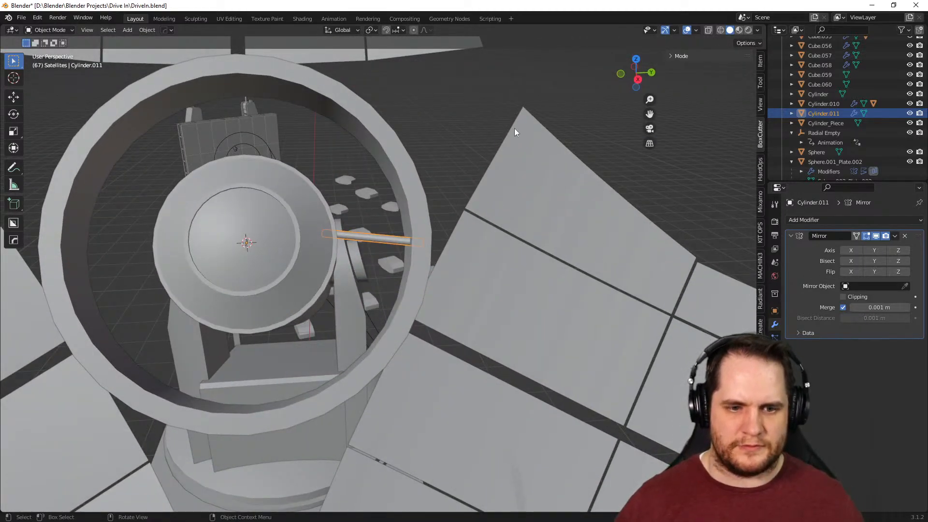
pyautogui.scroll(-5, 513, 140)
pyautogui.moveTo(512, 153); pyautogui.dragTo(535, 225, button='middle')
pyautogui.scroll(6, 535, 224)
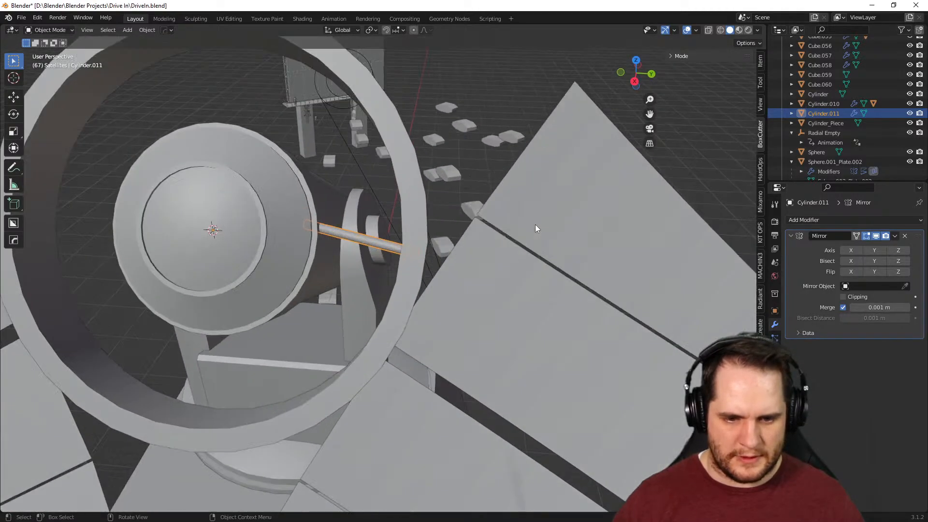
pyautogui.click(905, 235)
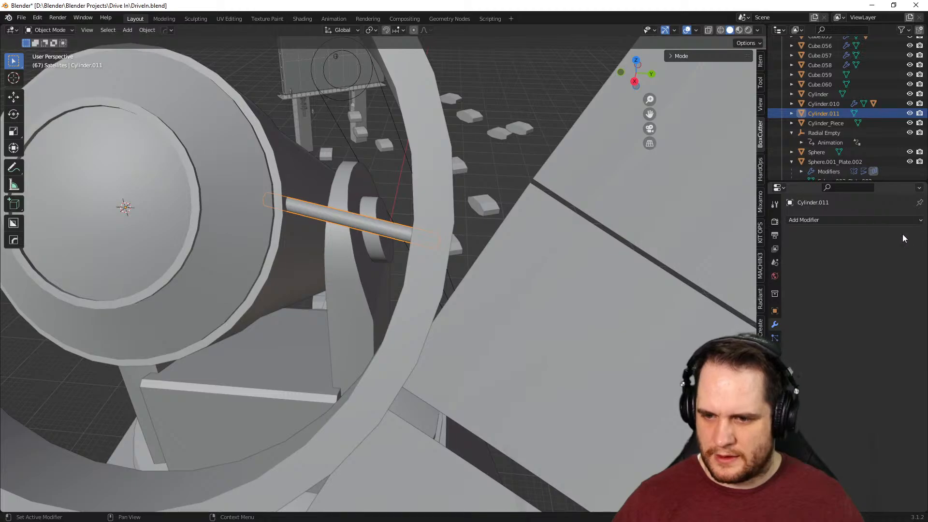
# Set the rod's X and Y rotation to 0° and delete the rod
pyautogui.click(775, 310)
pyautogui.click(873, 290)
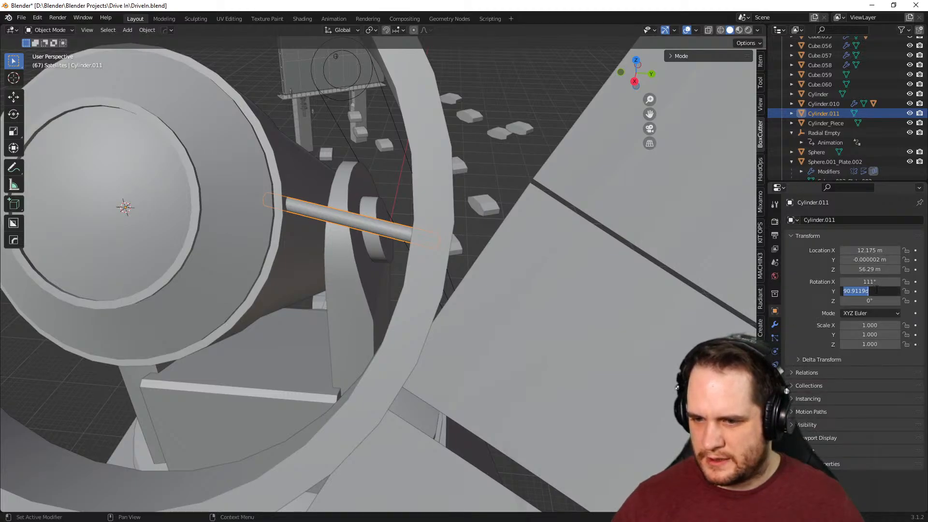
pyautogui.write('0')
pyautogui.press('Return')
pyautogui.click(857, 282)
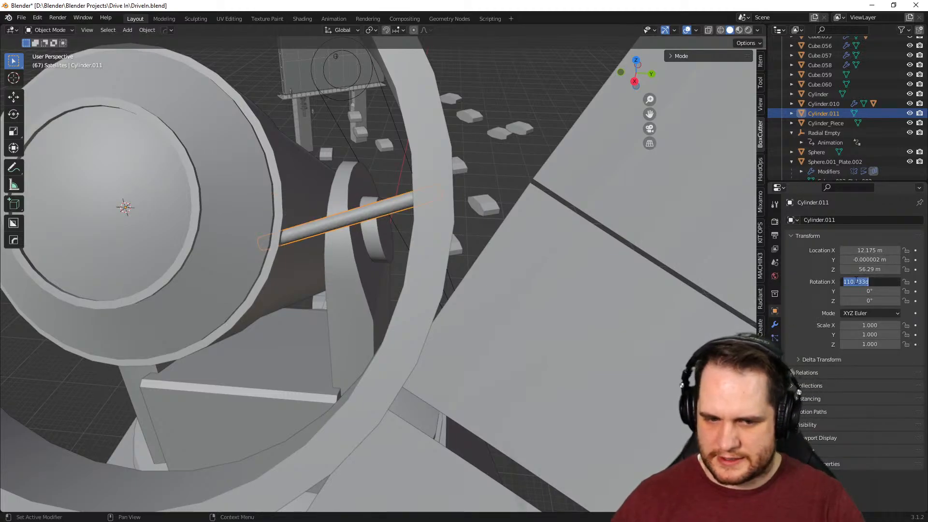
pyautogui.write('0')
pyautogui.press('Return')
pyautogui.moveTo(711, 280); pyautogui.dragTo(632, 240, button='middle')
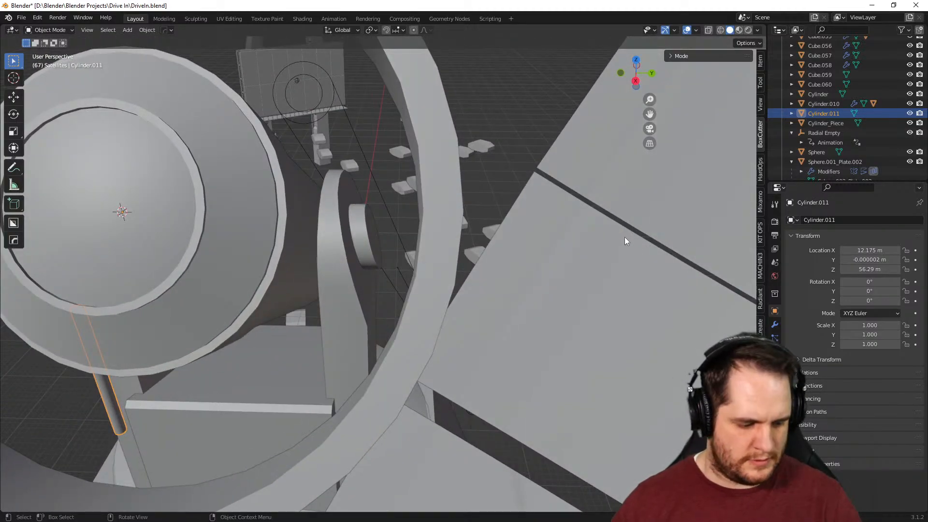
pyautogui.press('Delete')
# Set the outer ring's Y rotation to 90°
pyautogui.moveTo(513, 233); pyautogui.dragTo(358, 162, button='middle')
pyautogui.click(359, 162)
pyautogui.click(873, 291)
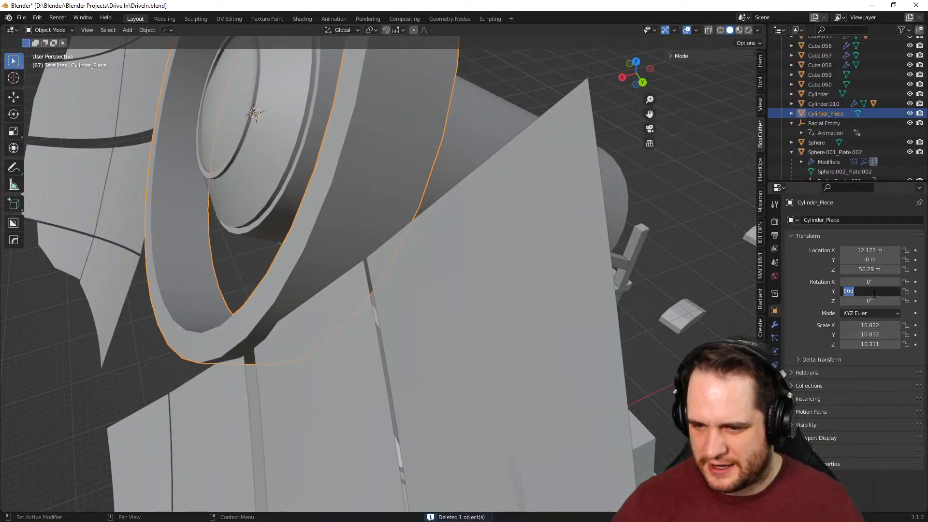
pyautogui.write('0')
pyautogui.press('Return')
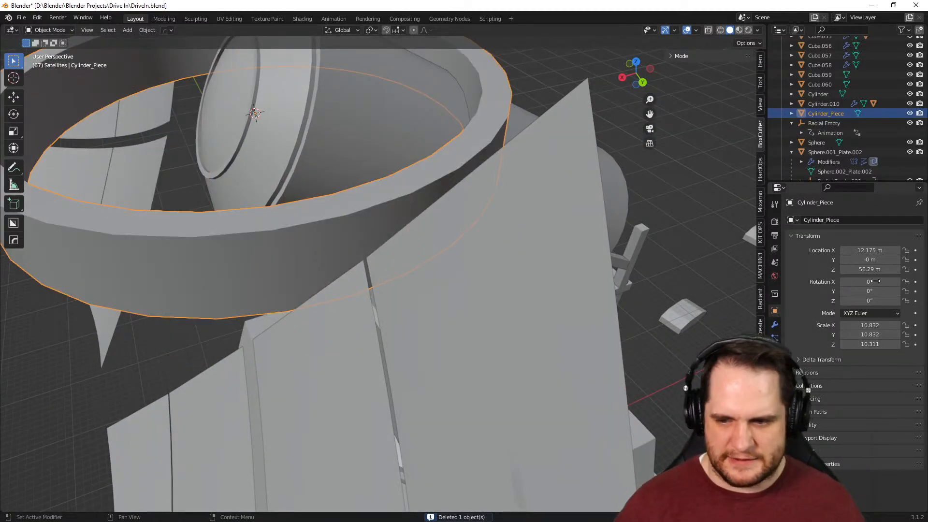
pyautogui.click(872, 291)
pyautogui.write('90')
pyautogui.press('Return')
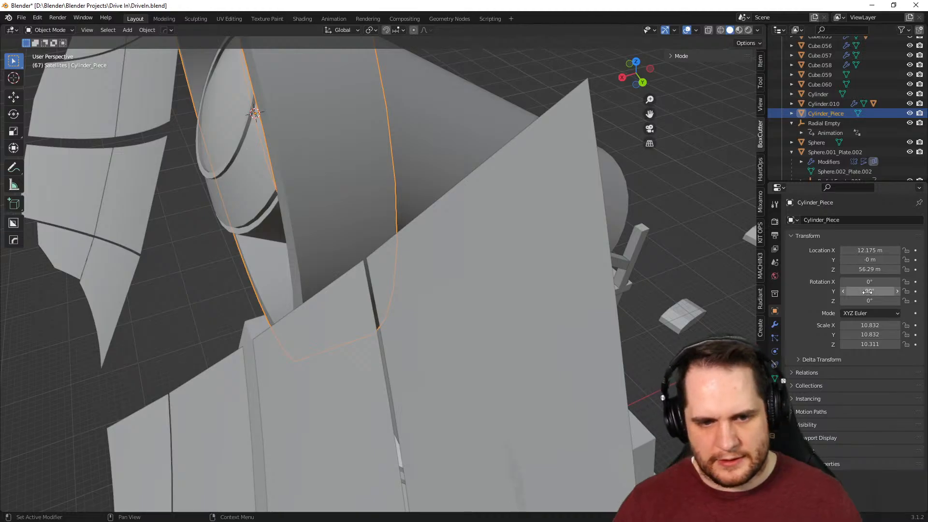
# Add a new cylinder at the 3D cursor in the drum's centre and set its X rotation to 90°
pyautogui.moveTo(106, 182); pyautogui.dragTo(289, 178, button='middle')
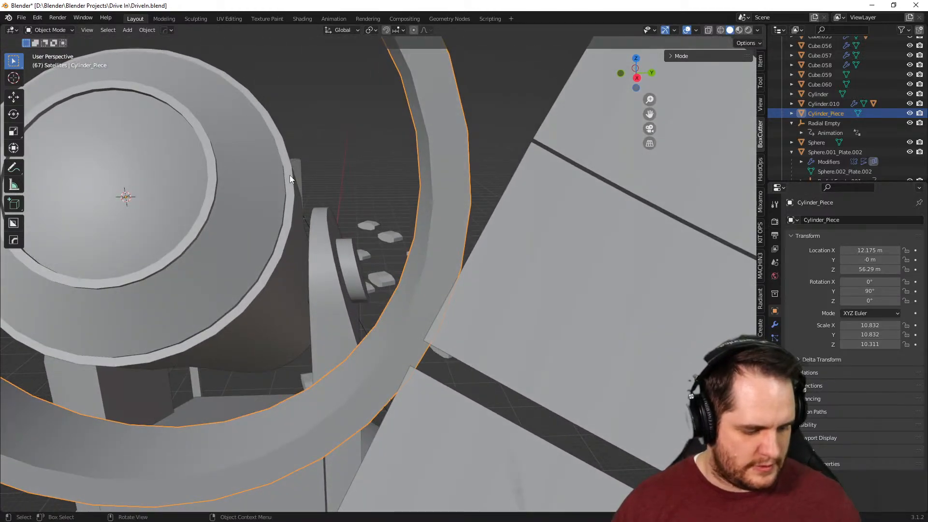
pyautogui.hotkey('shift', 'a')
pyautogui.moveTo(289, 175)
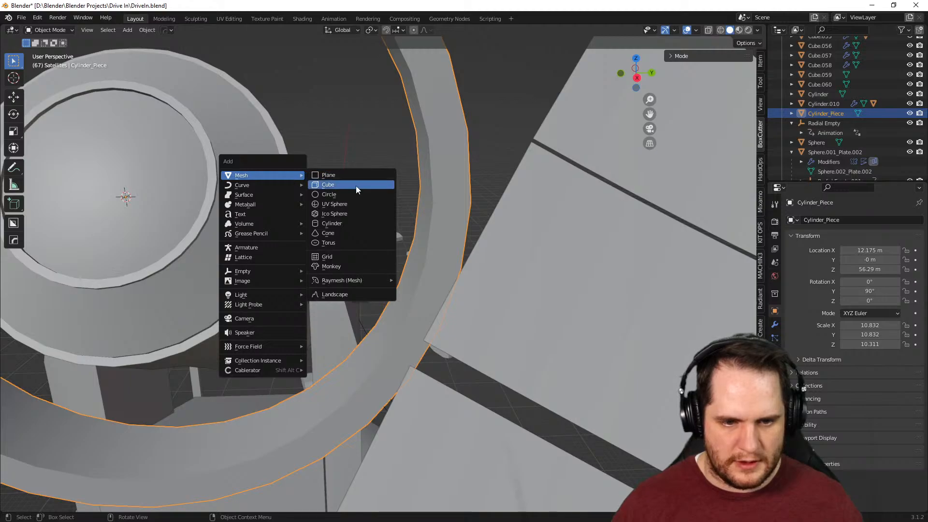
pyautogui.click(342, 222)
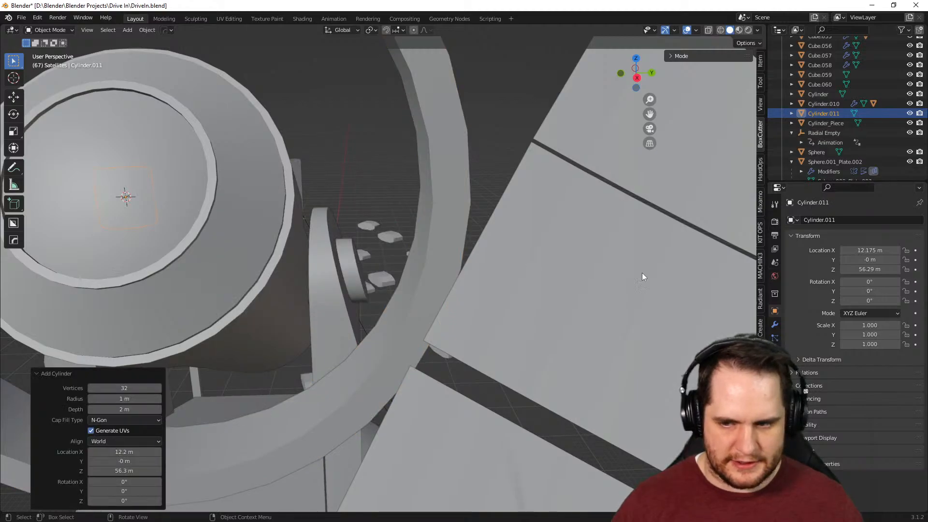
pyautogui.moveTo(881, 282); pyautogui.dragTo(918, 282)
pyautogui.moveTo(863, 282)
pyautogui.mouseDown()
pyautogui.moveTo(878, 282)
pyautogui.moveTo(863, 282)
pyautogui.mouseUp()
pyautogui.moveTo(409, 244); pyautogui.dragTo(179, 269, button='middle')
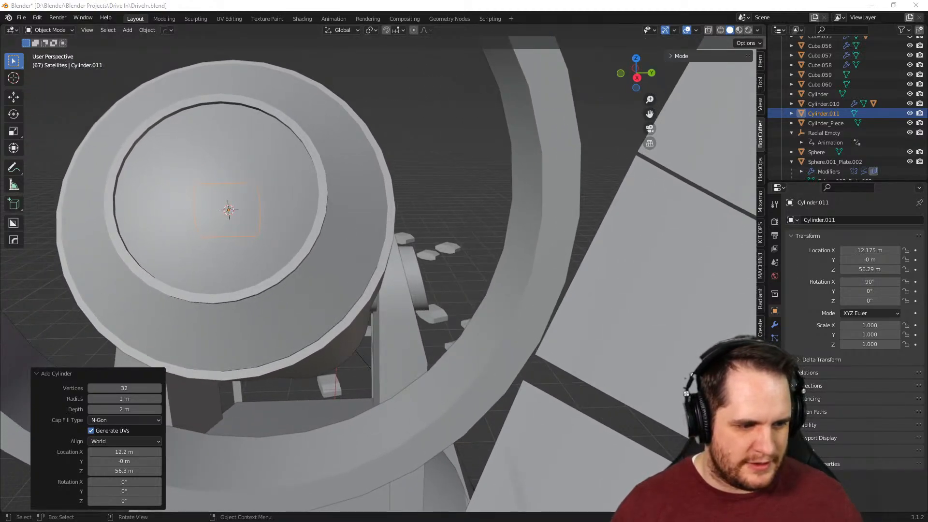
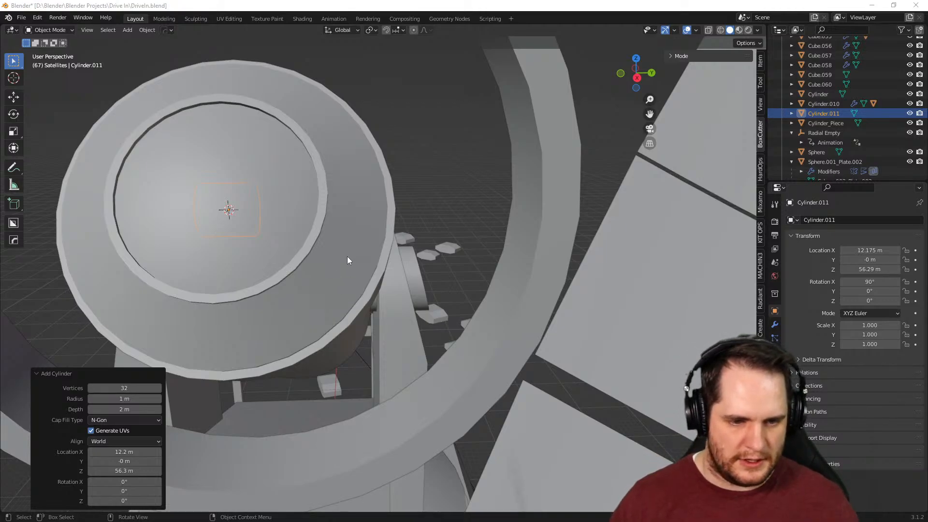
# Move the new cylinder's mesh in Edit Mode about 10.5 m along Y toward the outer ring
pyautogui.click(250, 210)
pyautogui.click(227, 215)
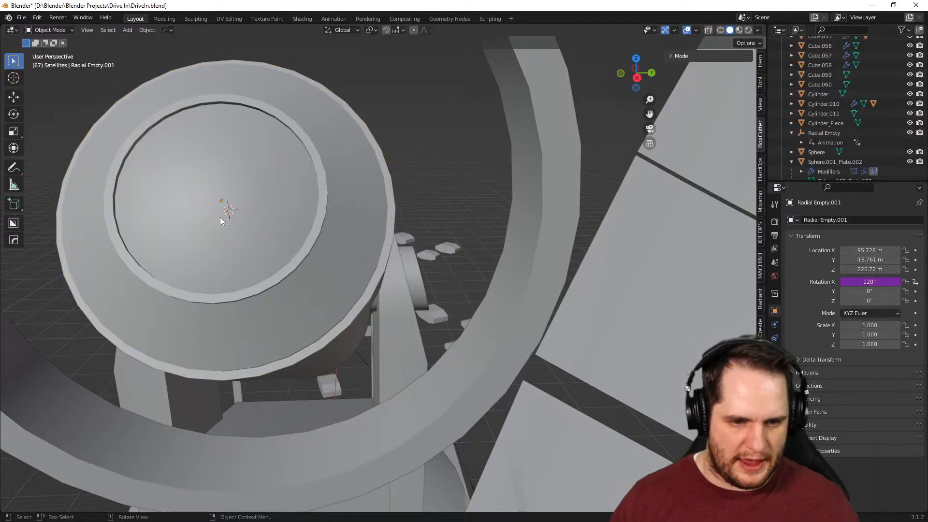
pyautogui.click(220, 217)
pyautogui.click(211, 227)
pyautogui.press('Tab')
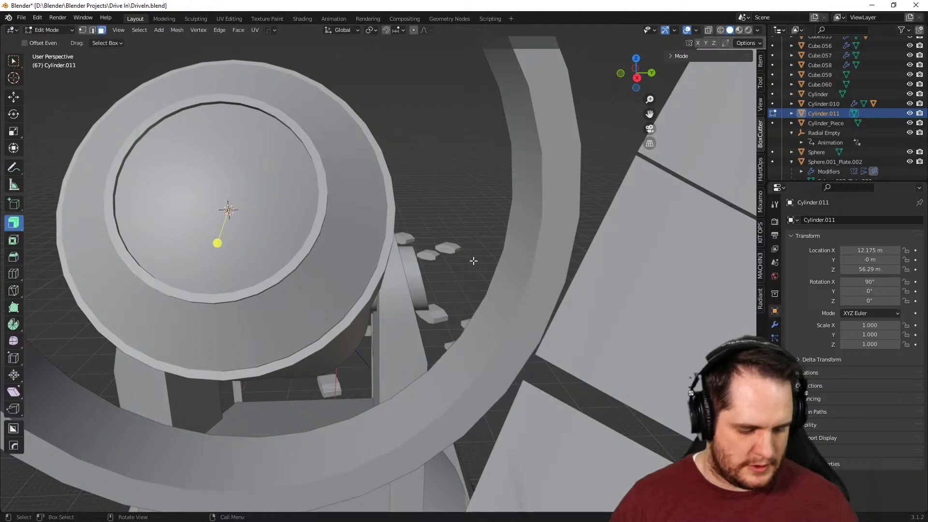
pyautogui.press('g')
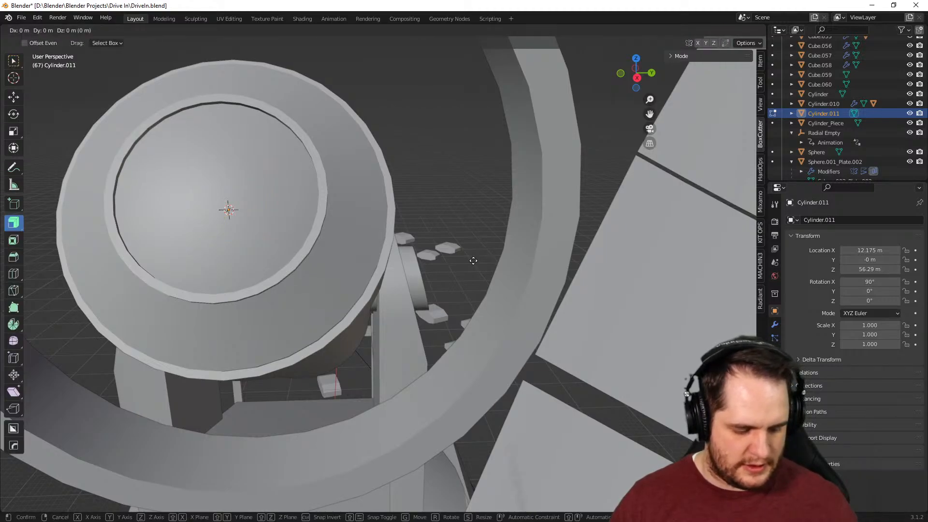
pyautogui.press('y')
pyautogui.click(748, 279)
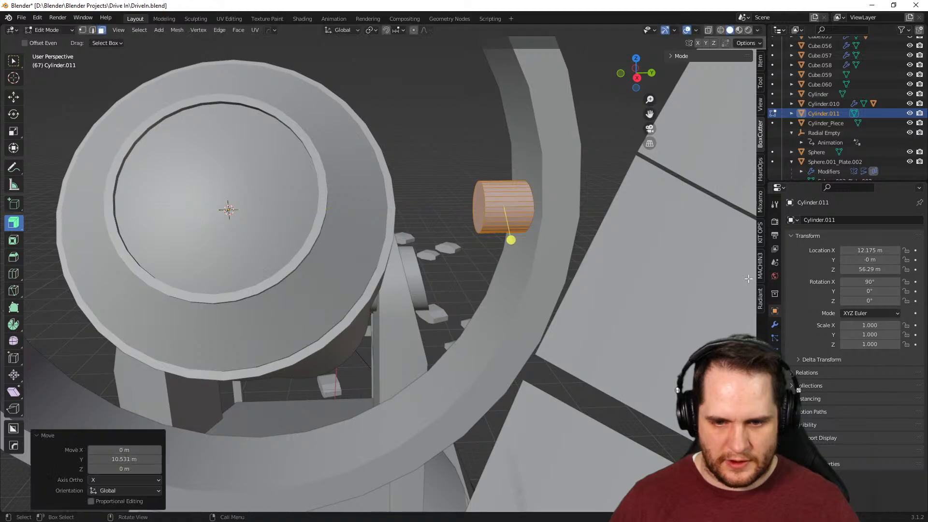
# Scale the cylinder mesh down to about 0.3, then enlarge it by about 1.17 for the rod's thickness
pyautogui.press('s')
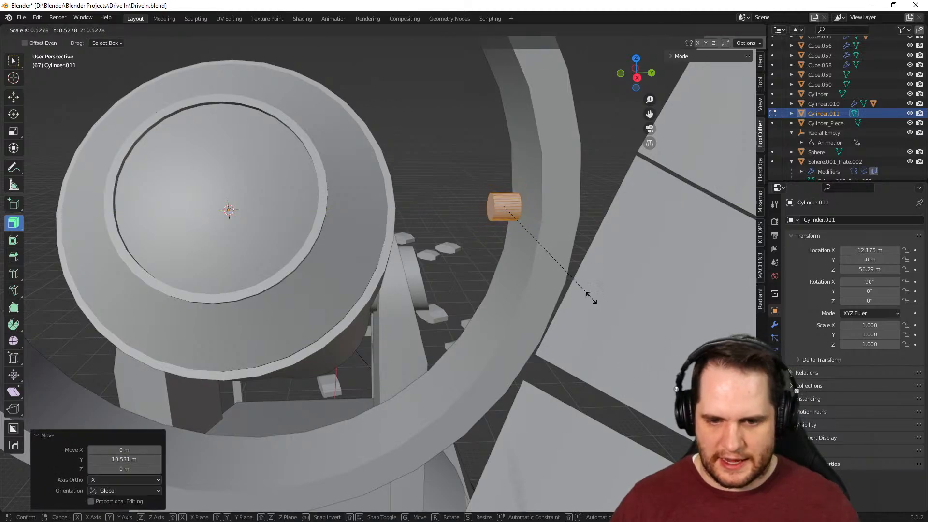
pyautogui.click(551, 265)
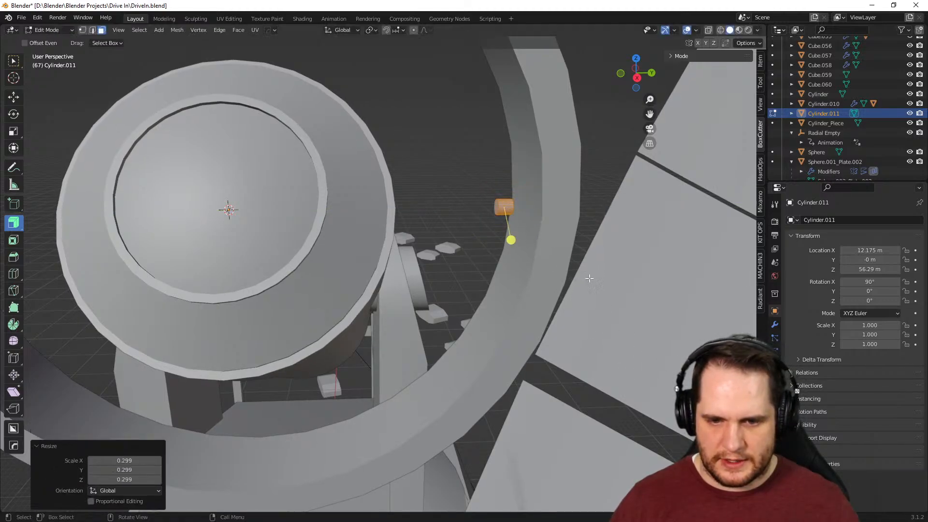
pyautogui.keyDown('shift'); pyautogui.moveTo(587, 279); pyautogui.dragTo(465, 290, button='middle'); pyautogui.keyUp('shift')
pyautogui.scroll(1, 465, 291)
pyautogui.press('s')
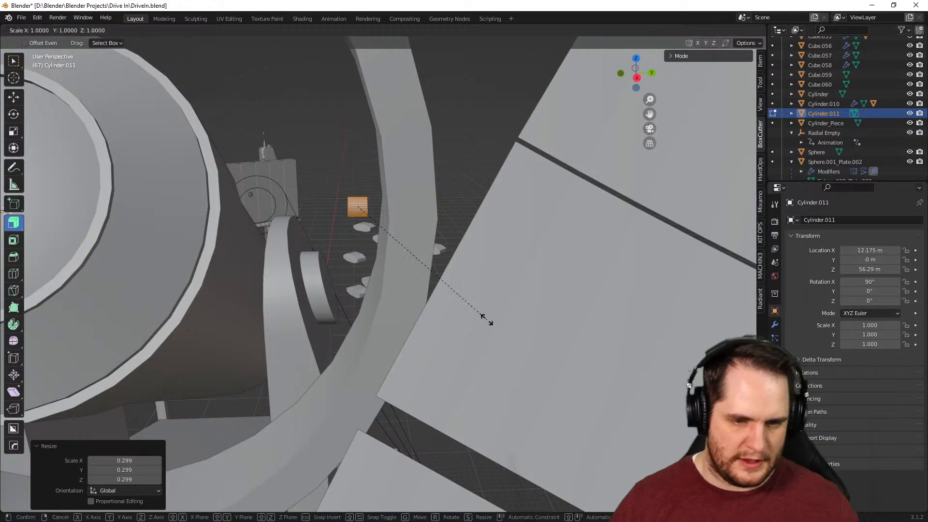
pyautogui.click(512, 337)
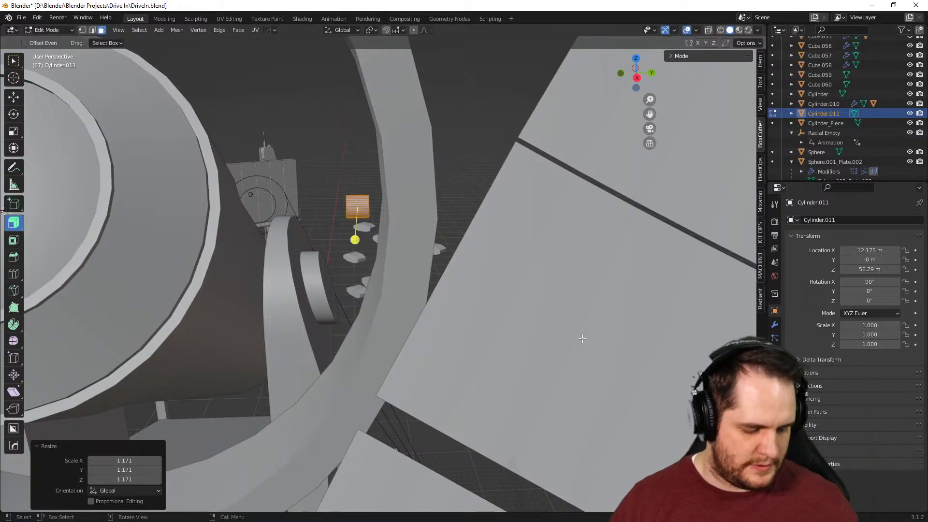
# Stretch the cylinder about 8.8 times along Y and move it about -1.7 m along Y to span drum and ring
pyautogui.press('s')
pyautogui.press('z')
pyautogui.press('y')
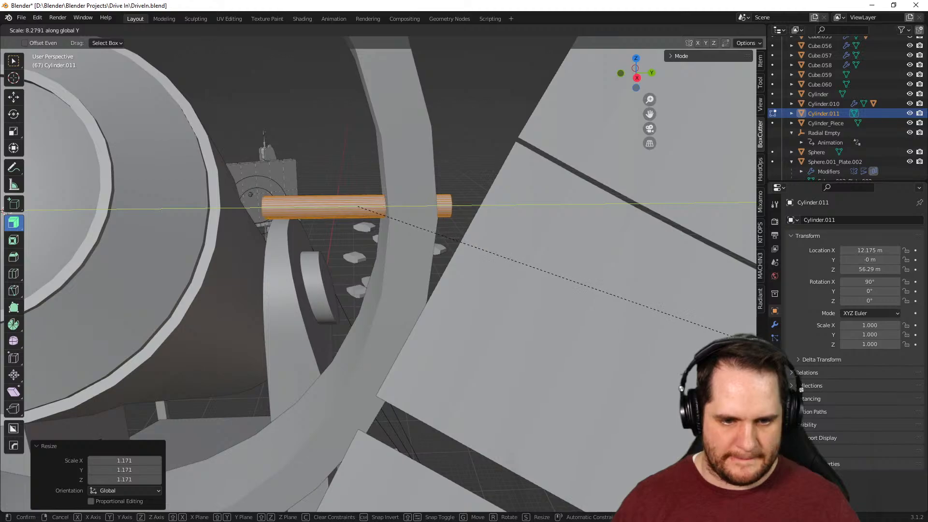
pyautogui.click(216, 483)
pyautogui.press('g')
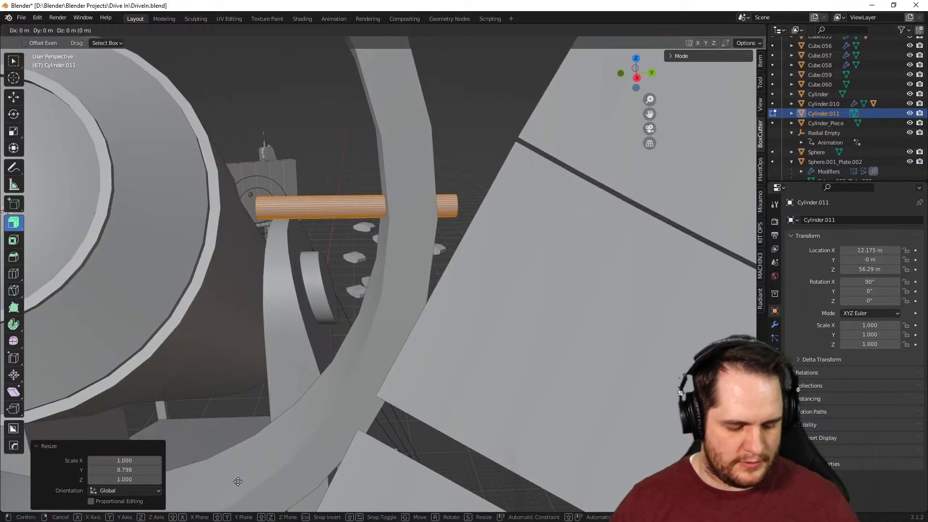
pyautogui.press('y')
pyautogui.click(184, 476)
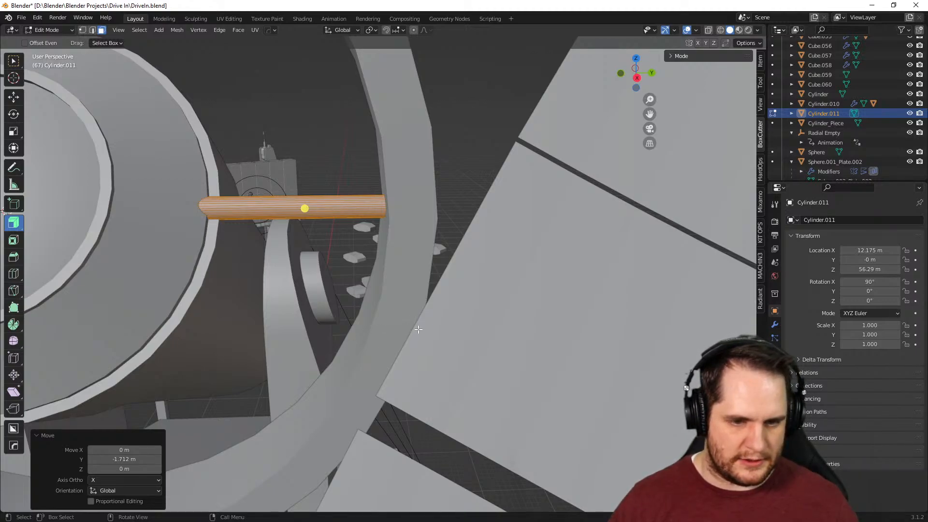
# Tilt the rod mesh about -9.9° around X, shift it slightly up along Z, and return to Object Mode
pyautogui.press('r')
pyautogui.press('x')
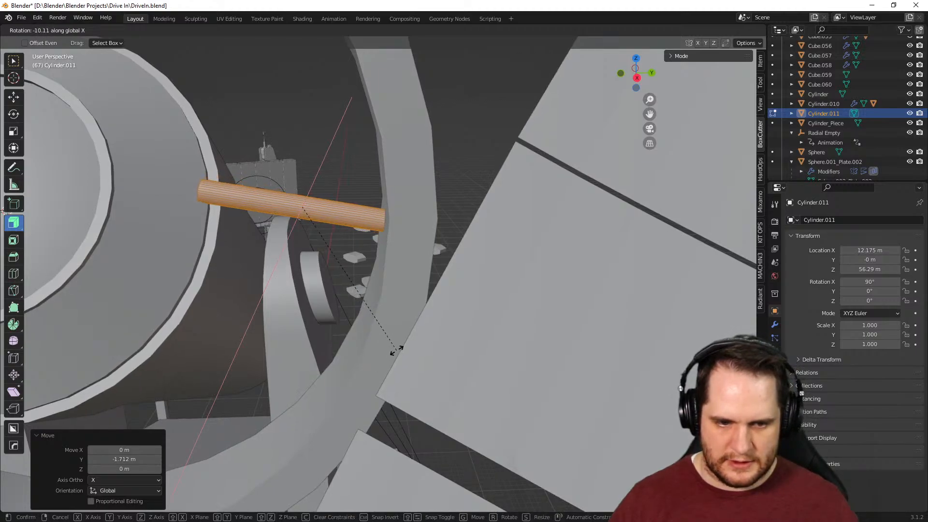
pyautogui.click(397, 349)
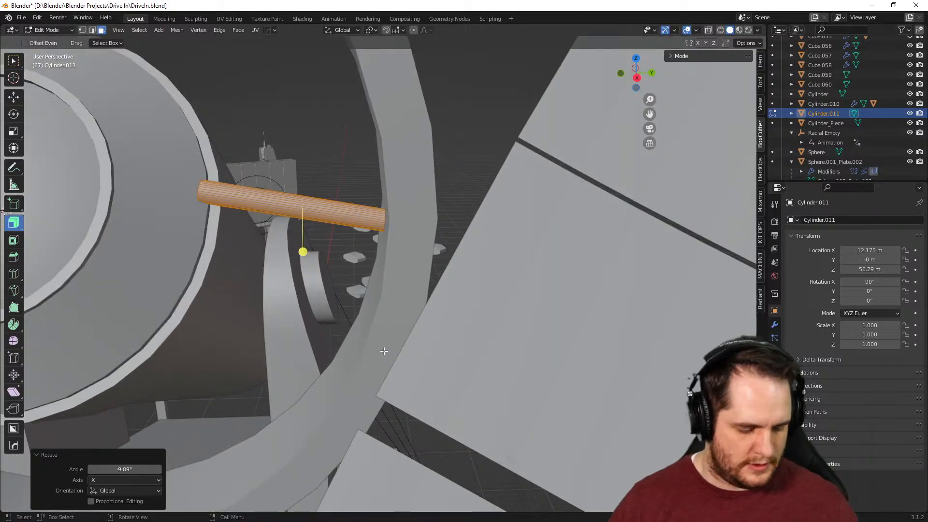
pyautogui.press('g')
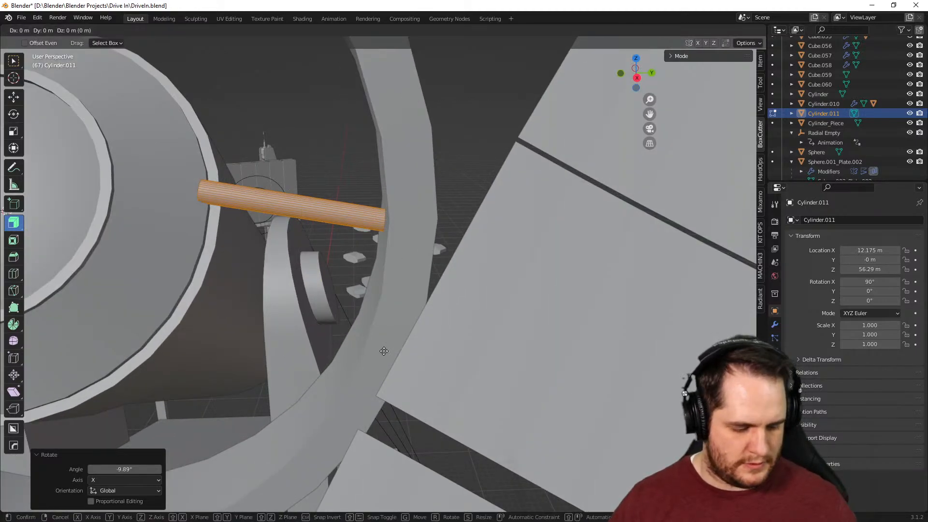
pyautogui.press('z')
pyautogui.click(386, 333)
pyautogui.moveTo(387, 333); pyautogui.dragTo(387, 343, button='middle')
pyautogui.press('Tab')
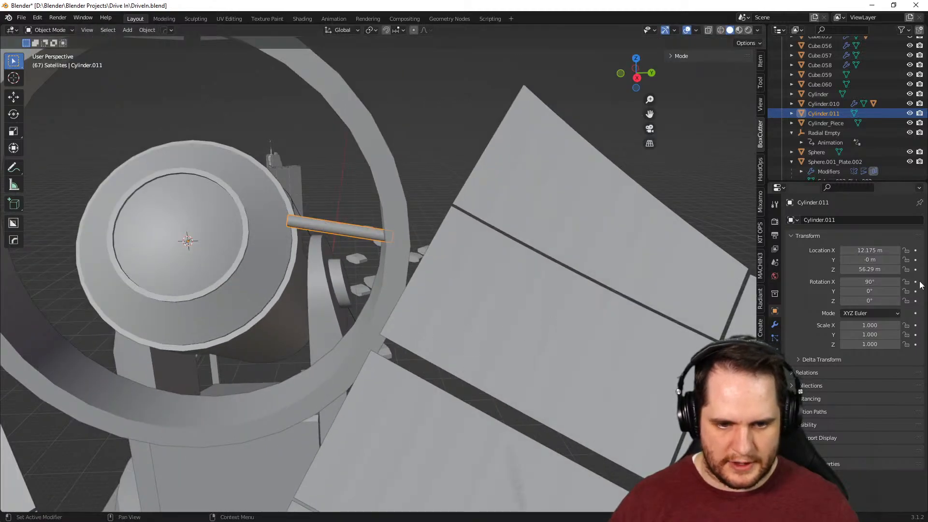
# Add a Mirror modifier to the new rod
pyautogui.click(775, 325)
pyautogui.click(814, 222)
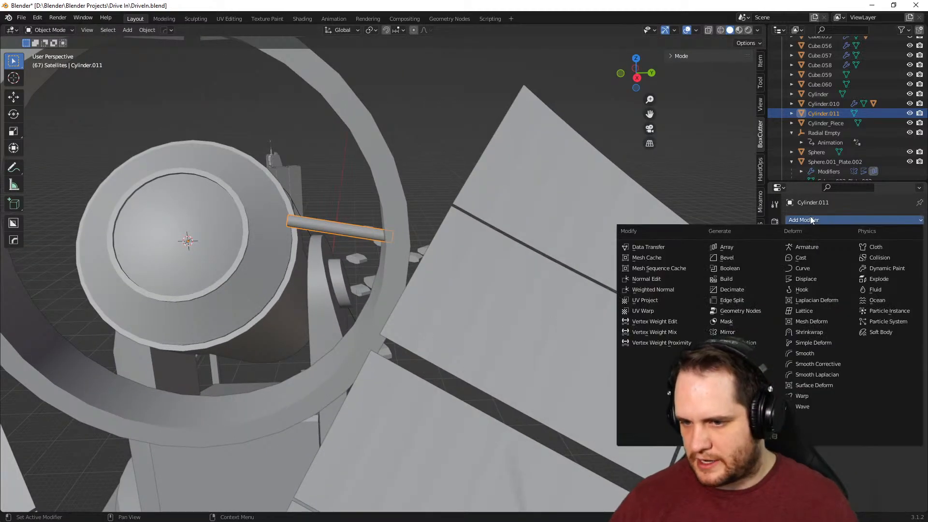
pyautogui.click(729, 332)
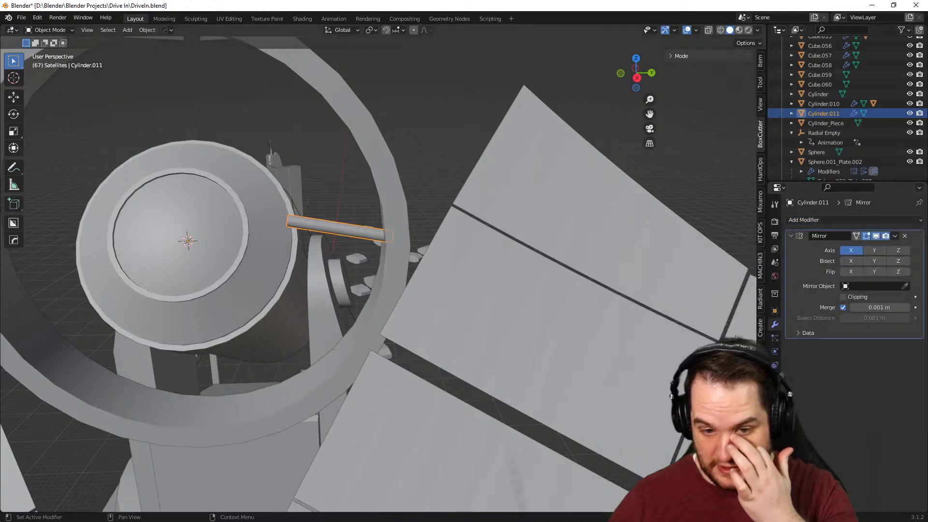
# Mirror the rod on the X and Z axes with Z flip, trying the Y axis and Z bisect before turning them off
pyautogui.click(895, 250)
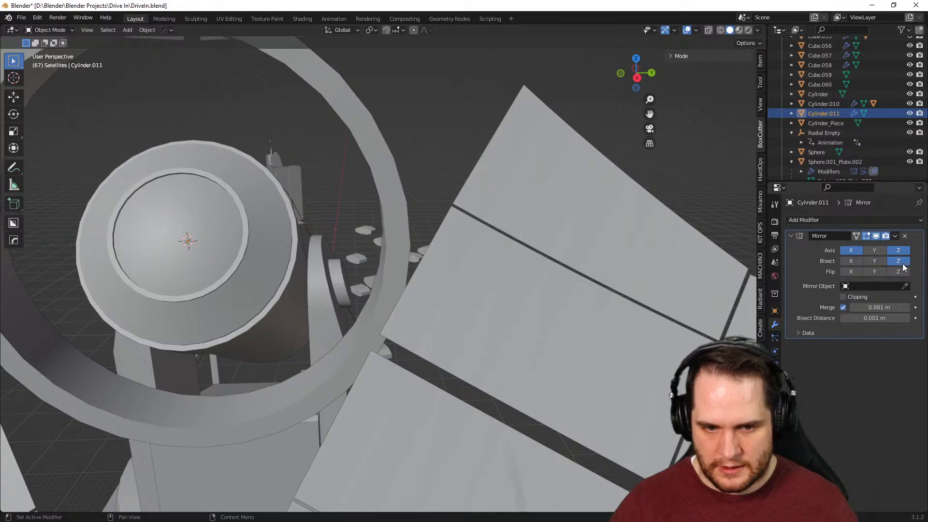
pyautogui.click(876, 251)
pyautogui.moveTo(383, 319); pyautogui.dragTo(467, 332, button='middle')
pyautogui.scroll(2, 385, 305)
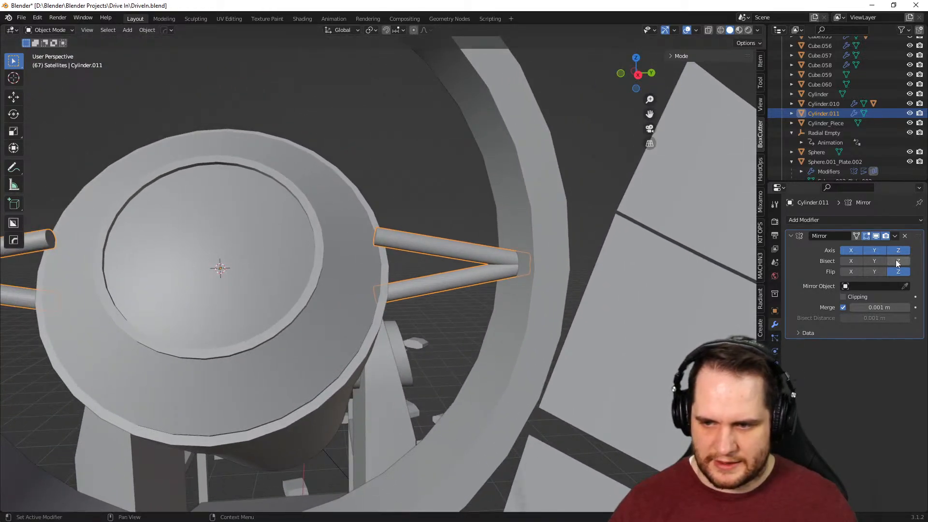
pyautogui.click(898, 272)
pyautogui.click(872, 251)
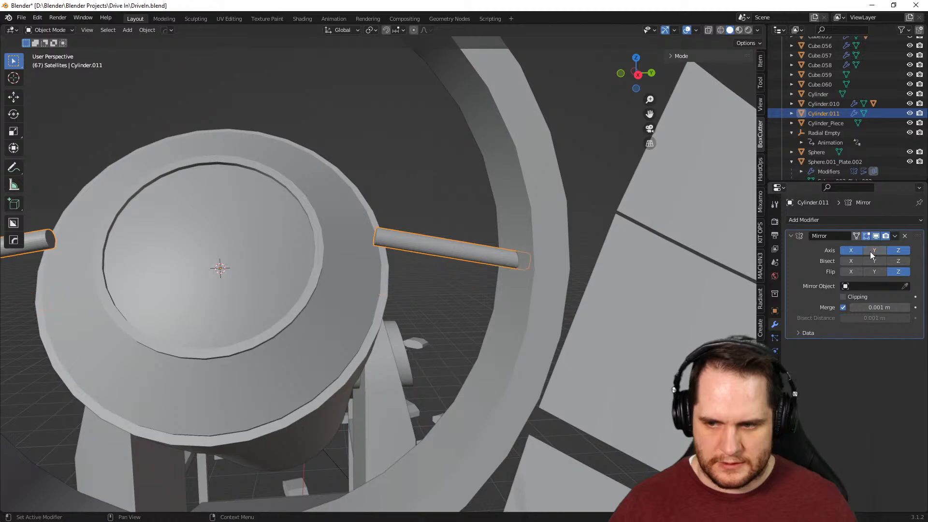
# Switch the rod's Mirror modifier to the Y axis only, turning the X and Z axes off
pyautogui.click(874, 250)
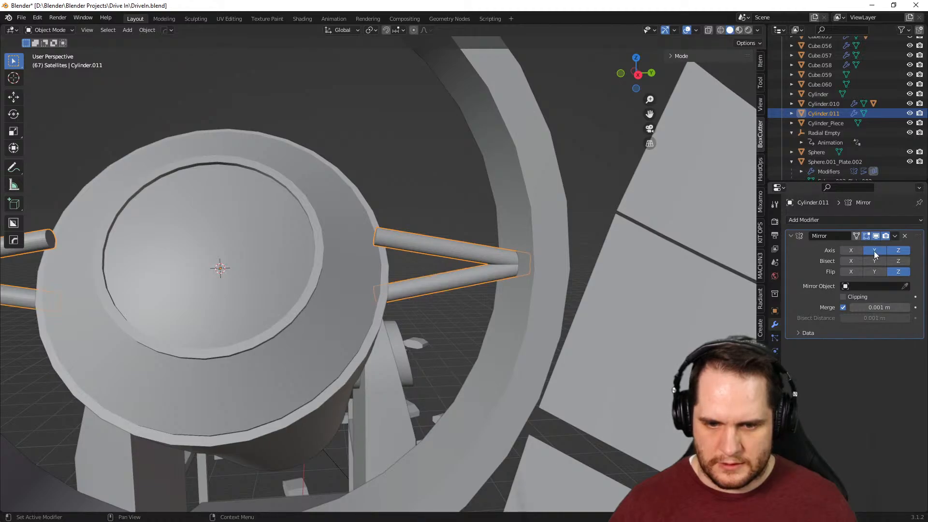
pyautogui.click(899, 250)
pyautogui.moveTo(692, 268); pyautogui.dragTo(598, 300, button='middle')
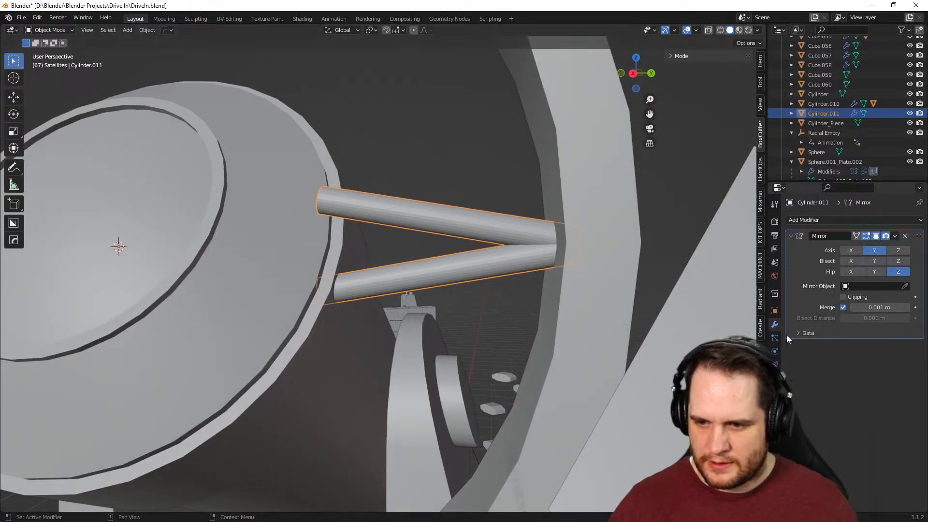
# In Edit Mode, lower the rod mesh about 0.139 m along the global Z axis
pyautogui.press('Tab')
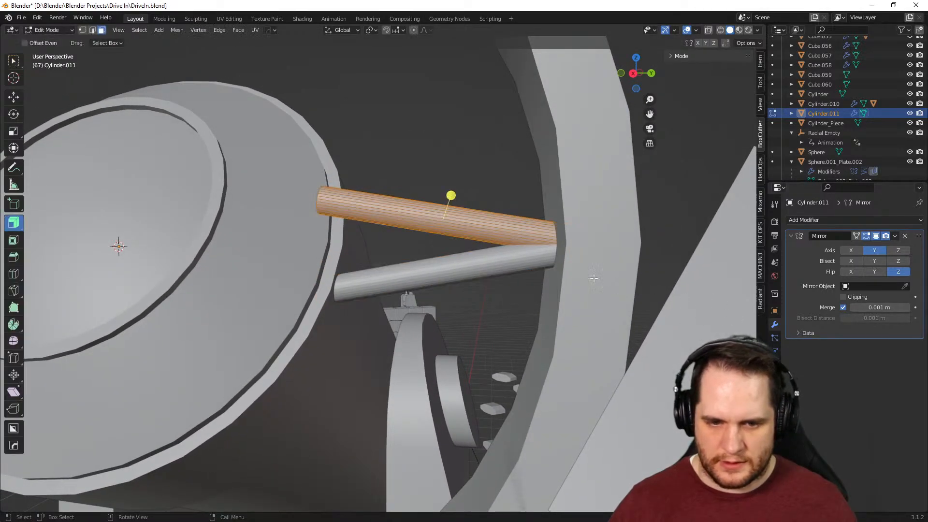
pyautogui.press('g')
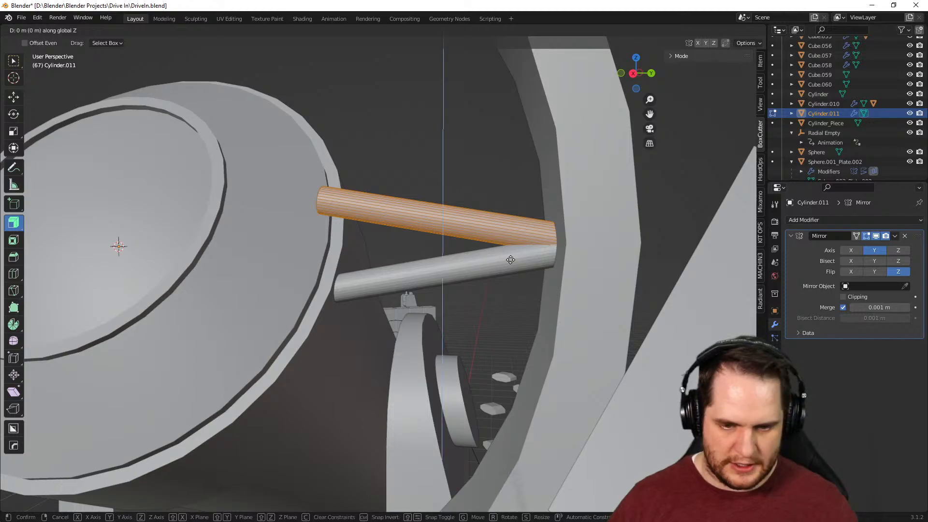
pyautogui.press('z')
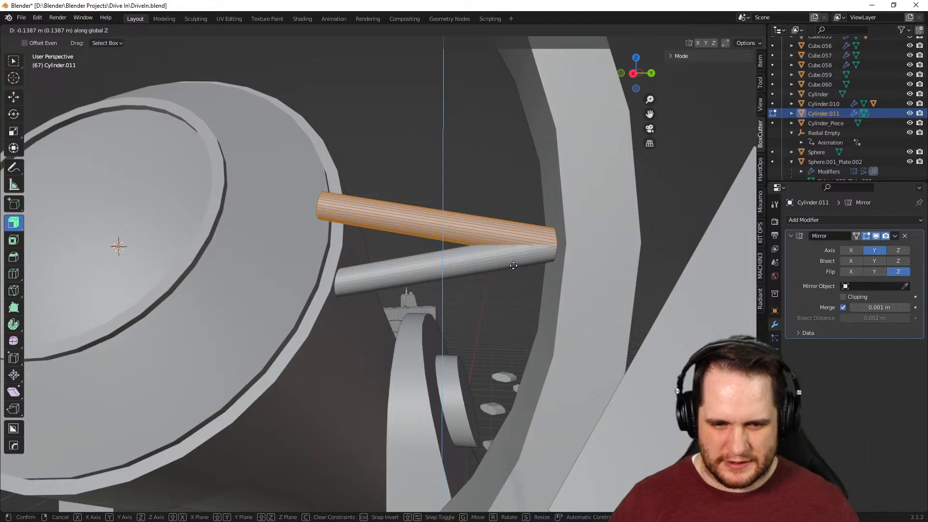
pyautogui.click(514, 266)
pyautogui.moveTo(514, 266); pyautogui.dragTo(564, 358, button='middle')
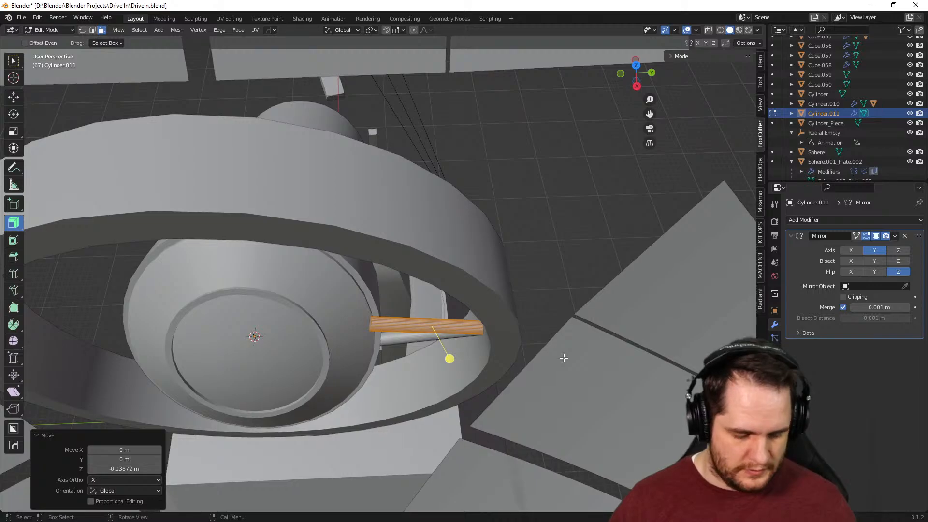
pyautogui.press('r')
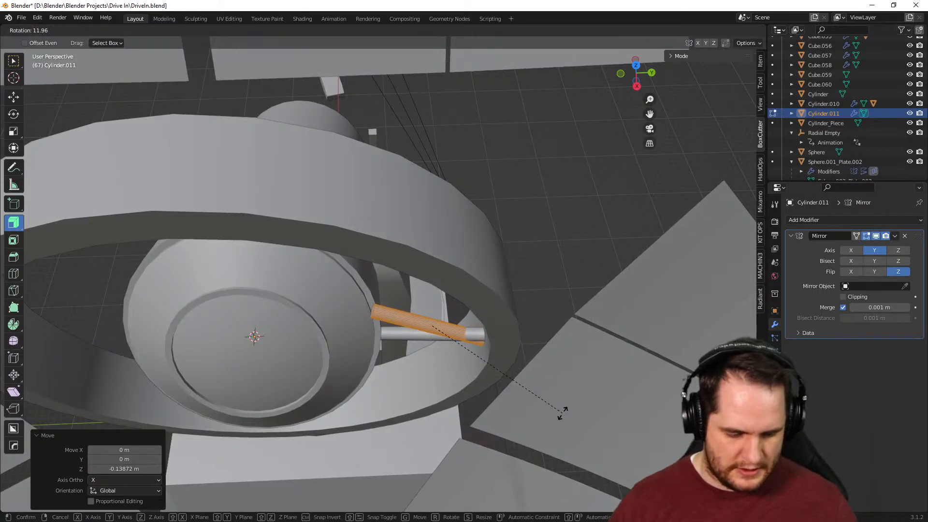
pyautogui.press('z')
pyautogui.press('z')
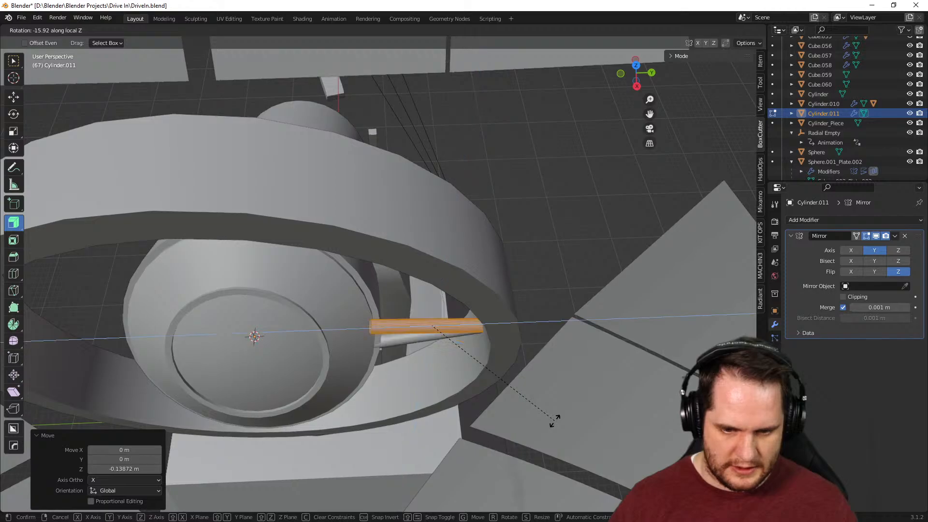
pyautogui.press('y')
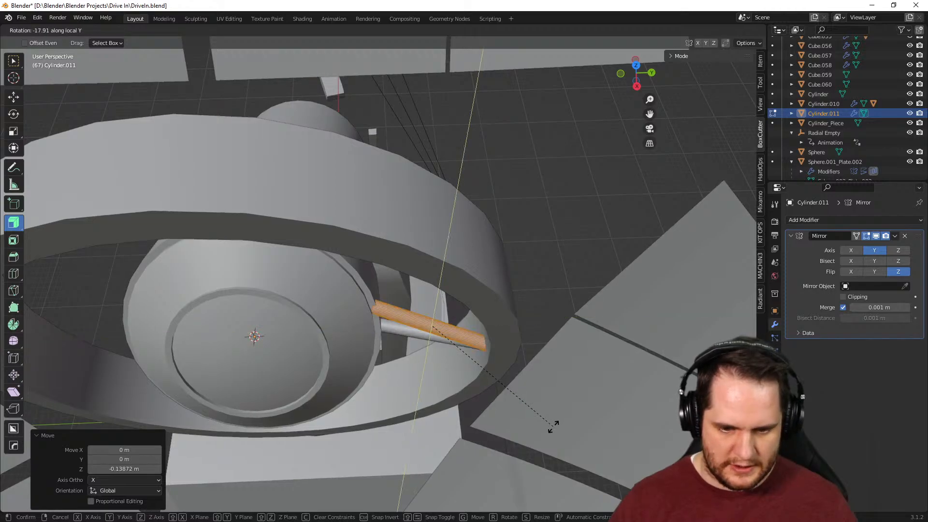
pyautogui.press('x')
pyautogui.rightClick(553, 427)
pyautogui.moveTo(553, 429); pyautogui.dragTo(519, 365, button='middle')
pyautogui.press('z')
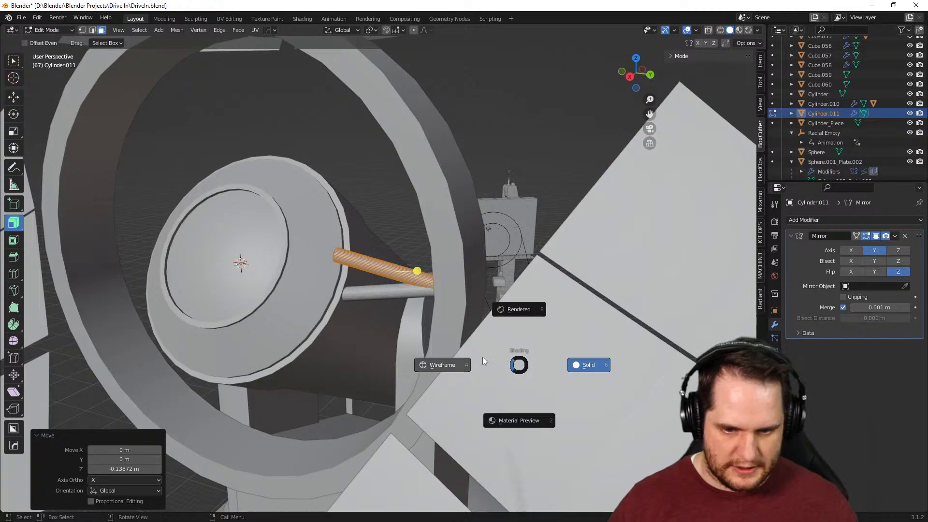
pyautogui.press('Escape')
pyautogui.press('r')
pyautogui.press('z')
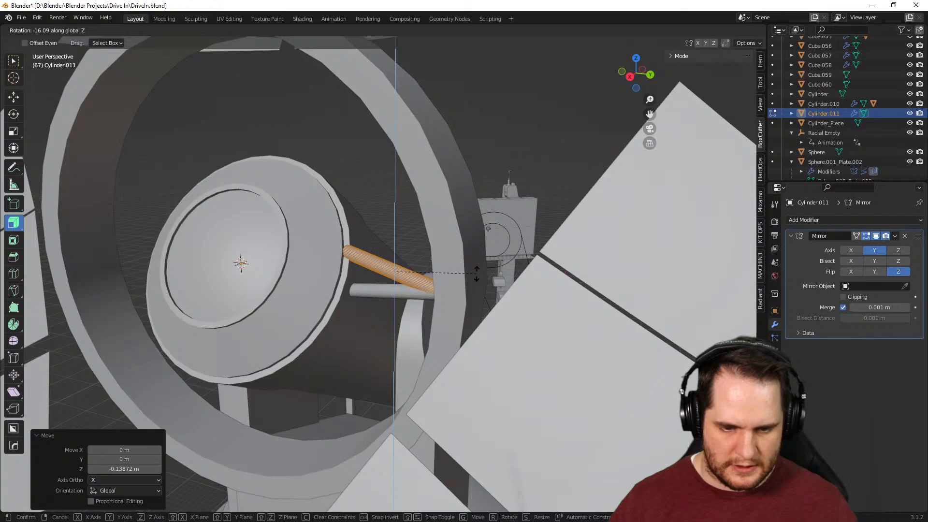
pyautogui.rightClick(482, 272)
pyautogui.moveTo(602, 201); pyautogui.dragTo(561, 219, button='middle')
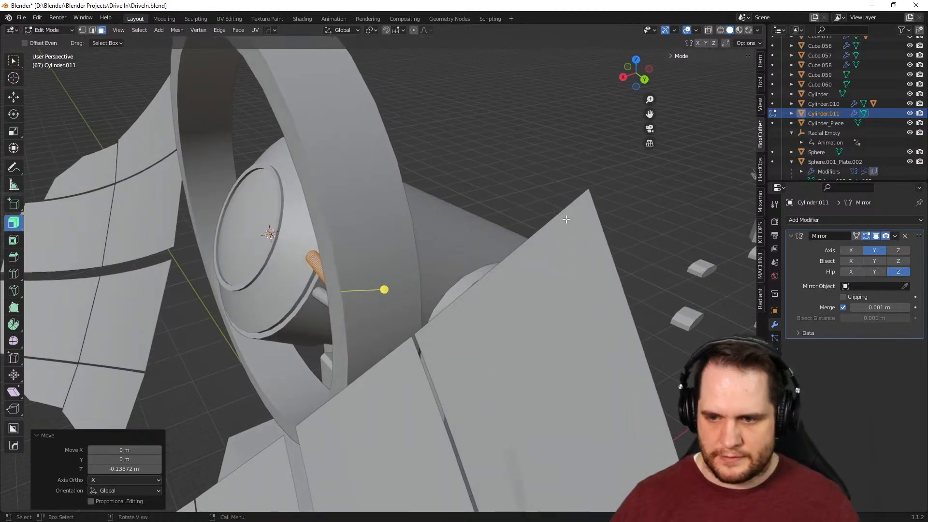
# Try a Y rotation of 60° and then -60° on the rod object
pyautogui.click(774, 311)
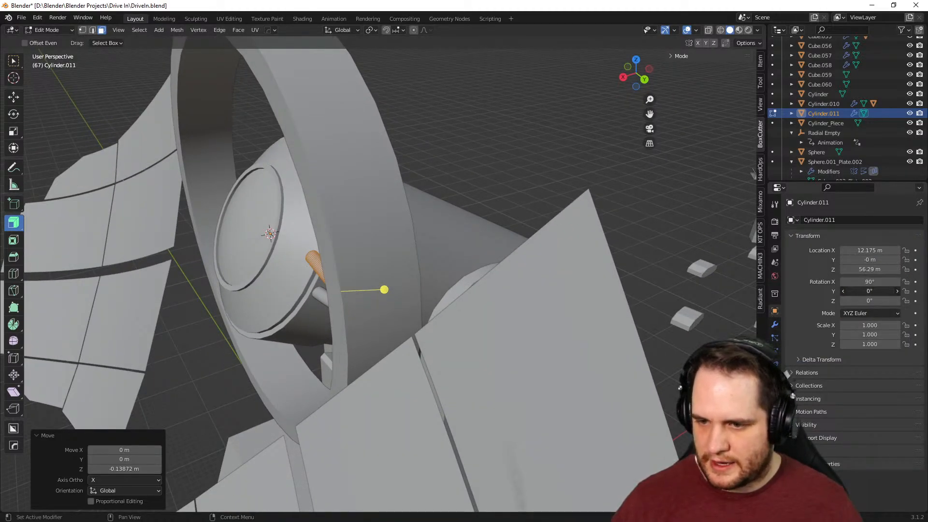
pyautogui.write('60')
pyautogui.press('Return')
pyautogui.moveTo(450, 290); pyautogui.dragTo(479, 296, button='middle')
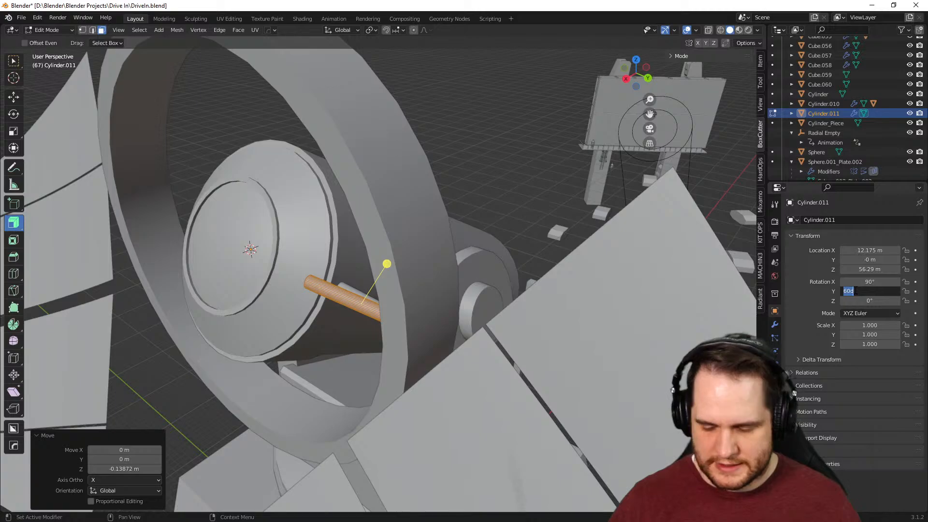
pyautogui.press('Left')
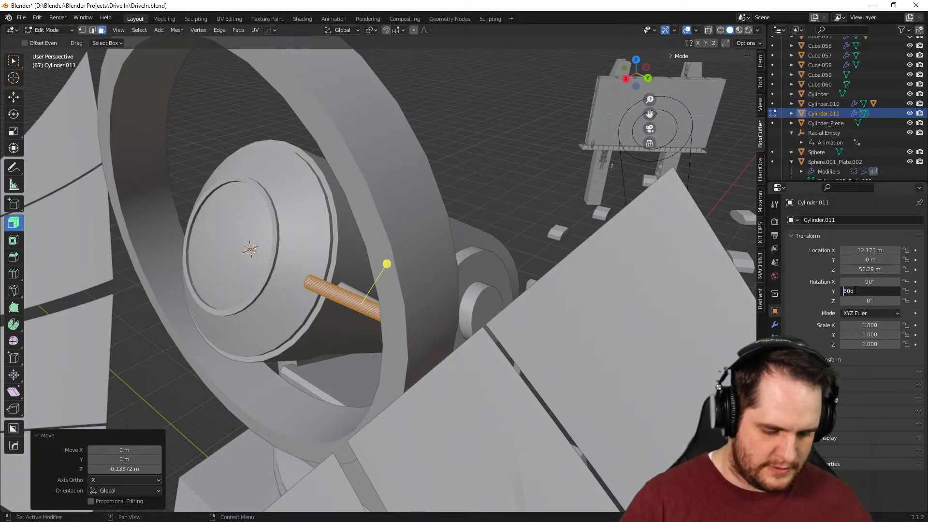
pyautogui.write('-')
pyautogui.press('Return')
pyautogui.moveTo(498, 291); pyautogui.dragTo(442, 284, button='middle')
# Undo the two rotation changes on the rod and return to Object Mode
pyautogui.press('Tab')
pyautogui.hotkey('ctrl', 'z')
pyautogui.hotkey('ctrl', 'z')
pyautogui.press('Tab')
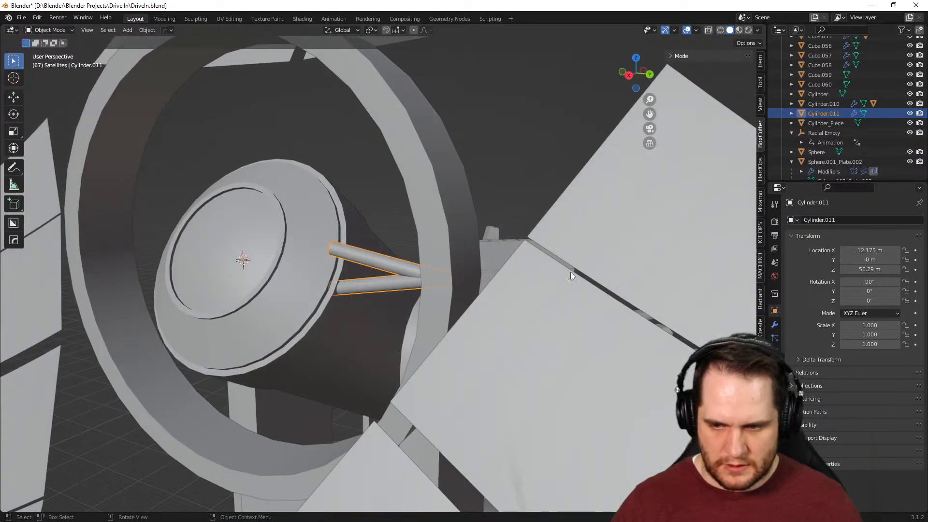
# Set the rod's Y rotation to -60° and select the central drum to compare its rotation values
pyautogui.moveTo(558, 276); pyautogui.dragTo(664, 278, button='middle')
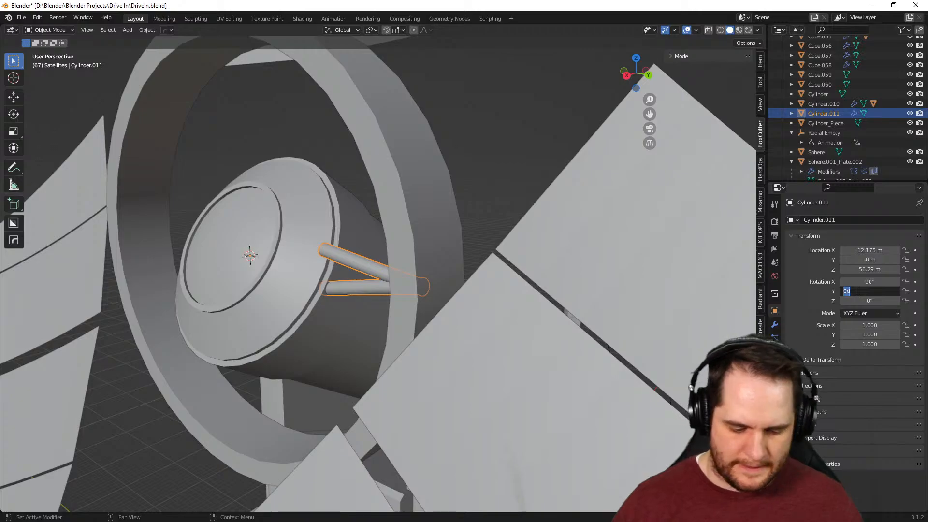
pyautogui.write('-60')
pyautogui.press('Return')
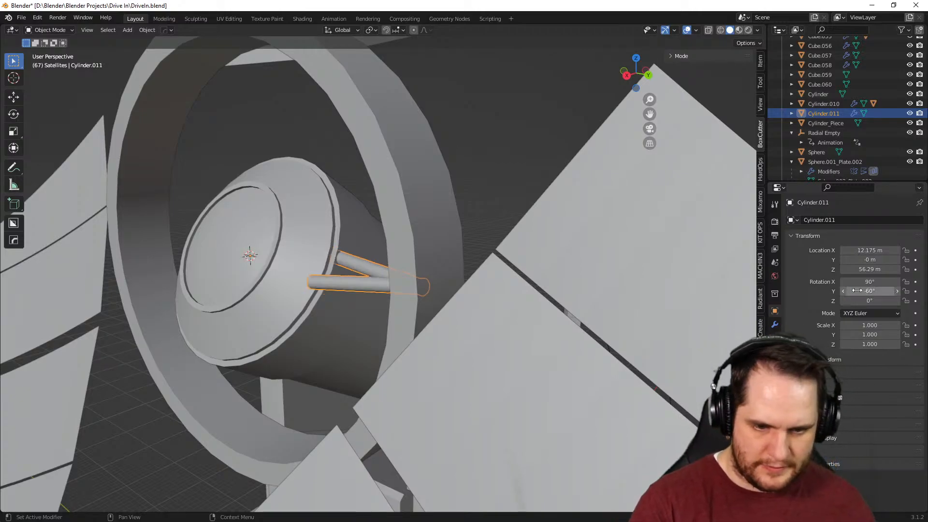
pyautogui.moveTo(545, 282); pyautogui.dragTo(445, 321, button='middle')
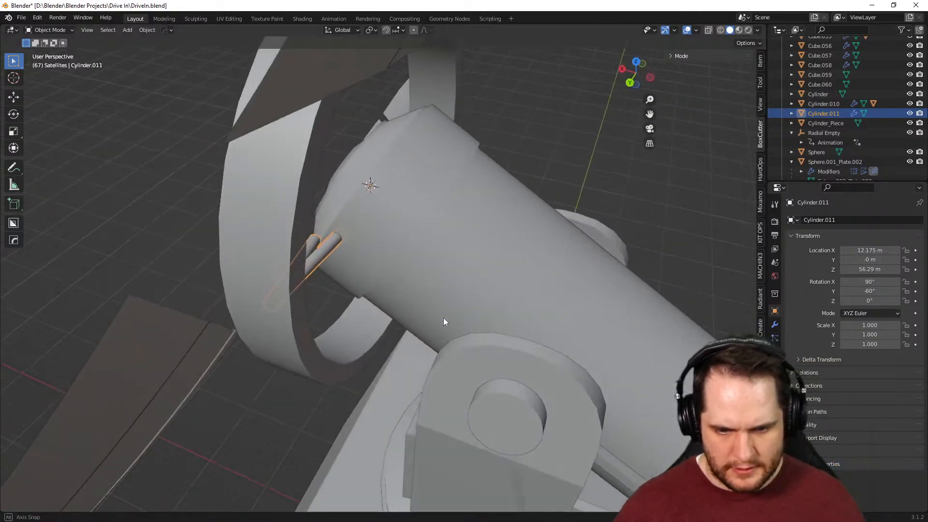
pyautogui.click(458, 278)
pyautogui.moveTo(454, 278); pyautogui.dragTo(492, 267, button='middle')
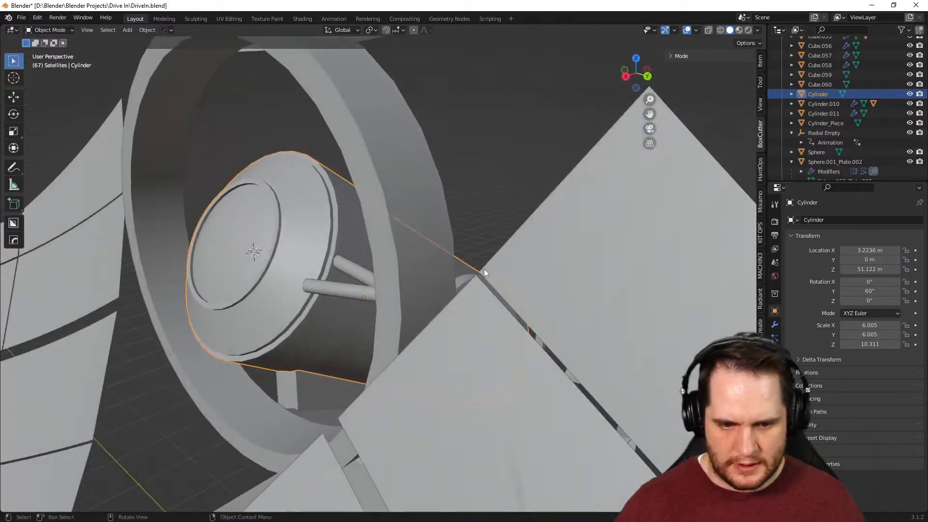
# Reselect the rod, set its Y rotation to 60° and enter Edit Mode
pyautogui.click(347, 293)
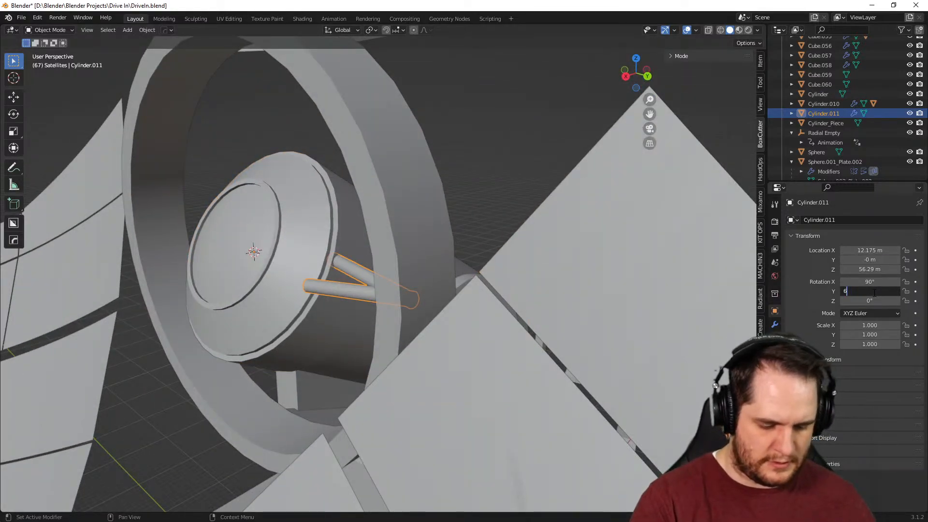
pyautogui.press('Return')
pyautogui.press('Tab')
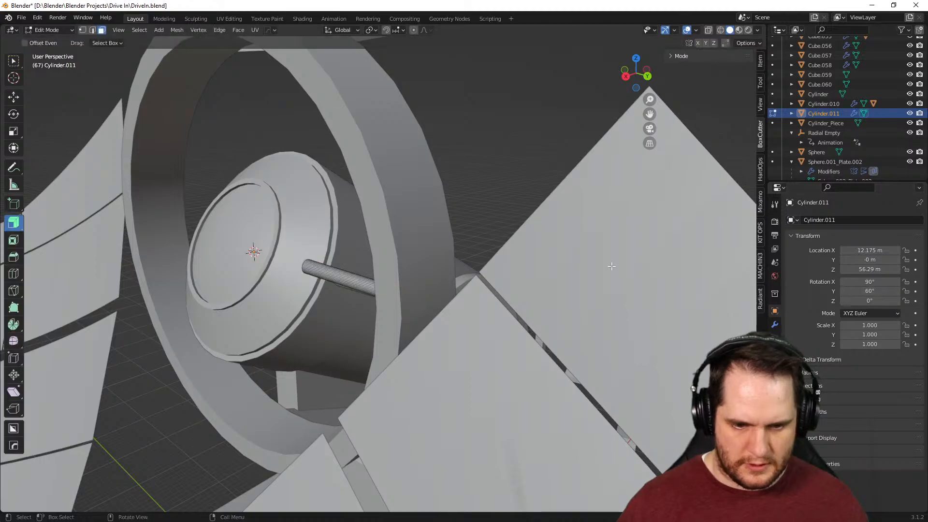
# Undo the rod's Y rotation changes back to its unrotated state in Object Mode
pyautogui.hotkey('ctrl', 'z')
pyautogui.hotkey('ctrl', 'z')
pyautogui.hotkey('ctrl', 'z')
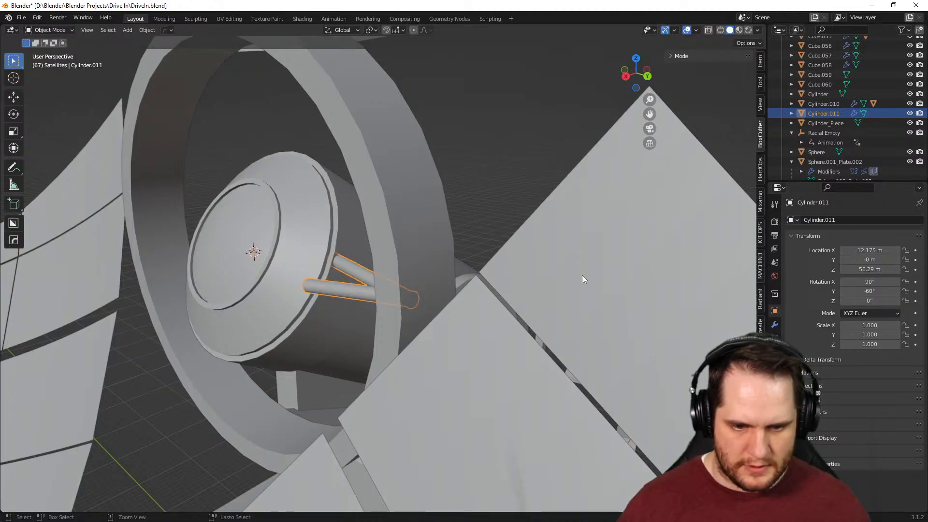
pyautogui.hotkey('ctrl', 'shift', 'z')
pyautogui.hotkey('ctrl', 'z')
pyautogui.moveTo(576, 279); pyautogui.dragTo(628, 268, button='middle')
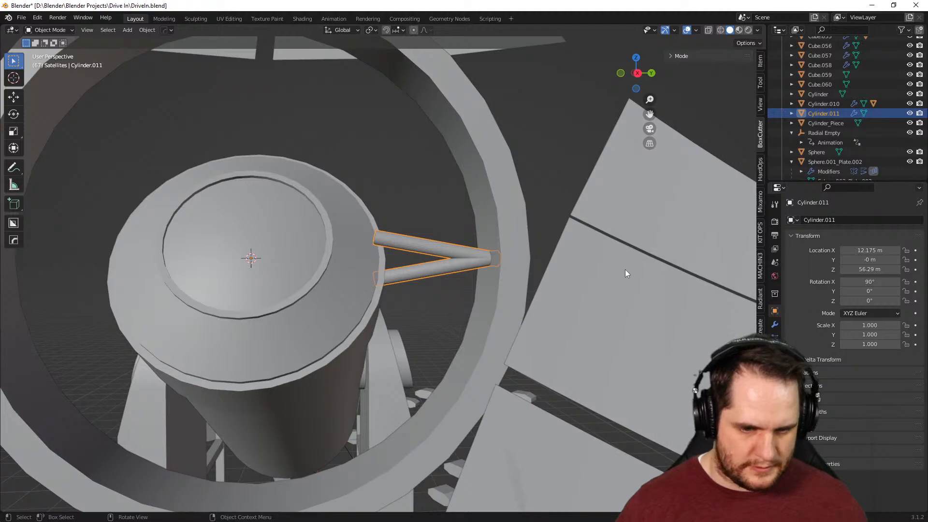
# Apply the rod's rotation and then its scale
pyautogui.hotkey('shift', 'a')
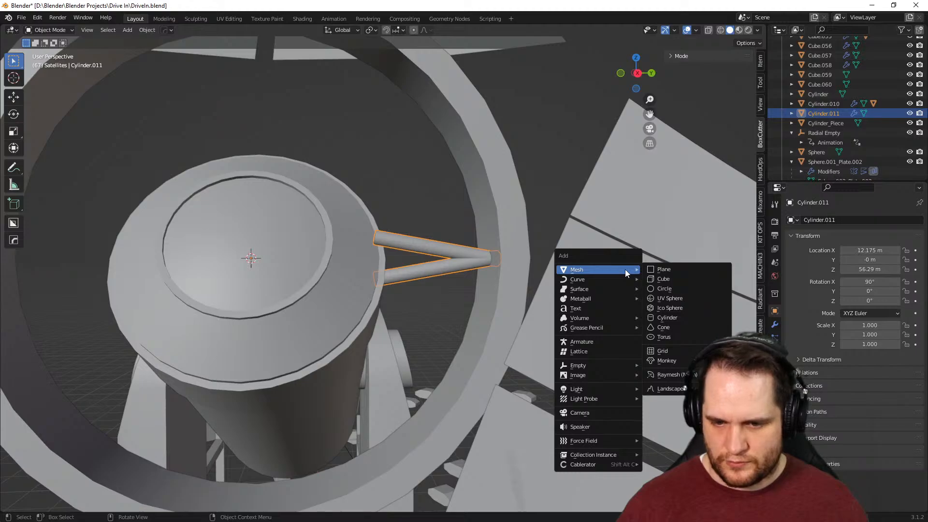
pyautogui.hotkey('ctrl', 'a')
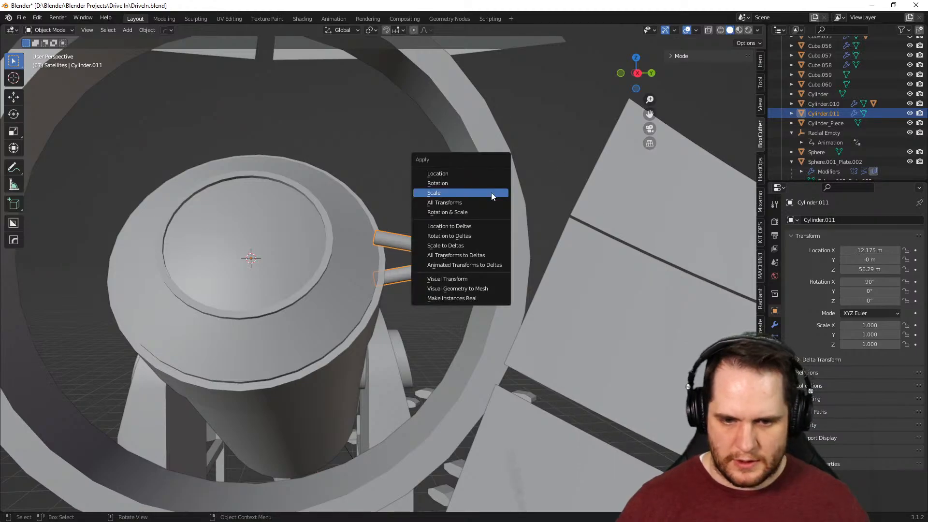
pyautogui.click(489, 184)
pyautogui.moveTo(553, 208)
pyautogui.mouseDown(button='middle')
pyautogui.moveTo(480, 242)
pyautogui.moveTo(461, 229)
pyautogui.moveTo(544, 222)
pyautogui.mouseUp(button='middle')
pyautogui.hotkey('ctrl', 'a')
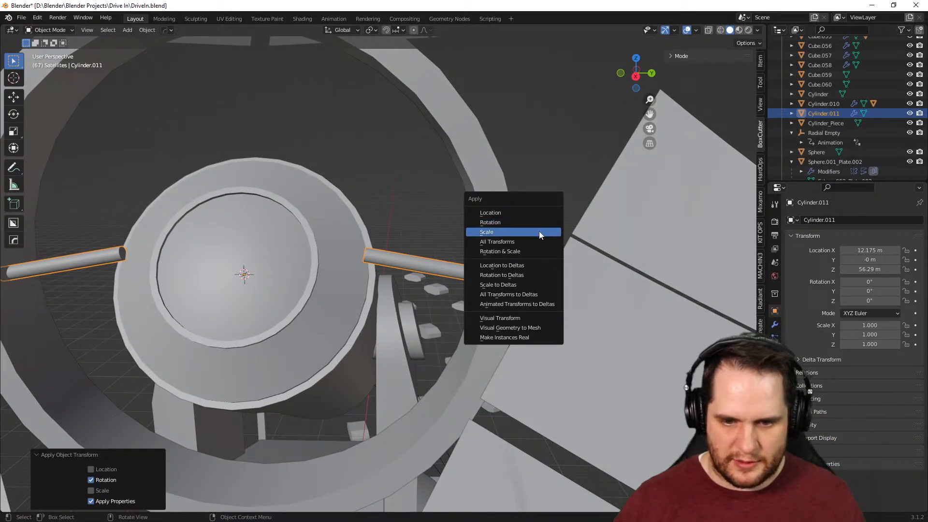
pyautogui.click(538, 232)
# Set the rod's Mirror modifier to the Z axis and turn the Y axis off
pyautogui.click(775, 324)
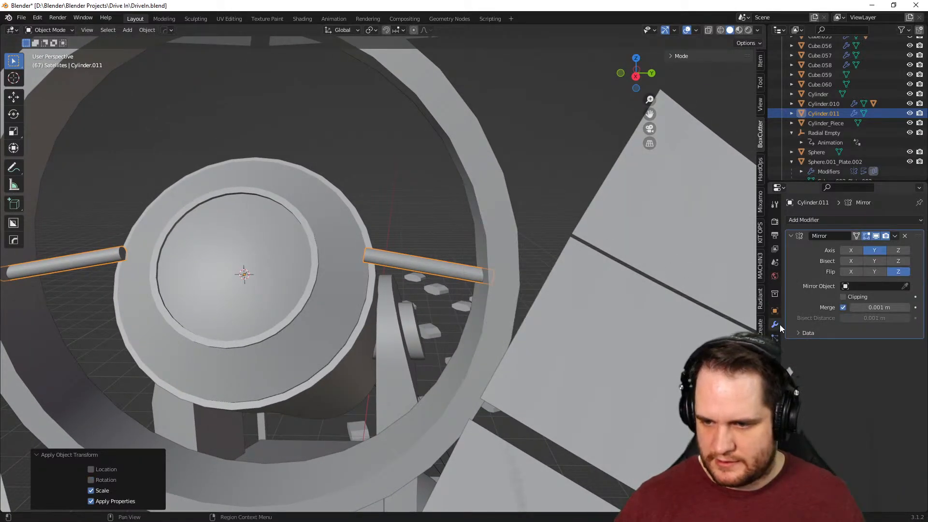
pyautogui.click(898, 252)
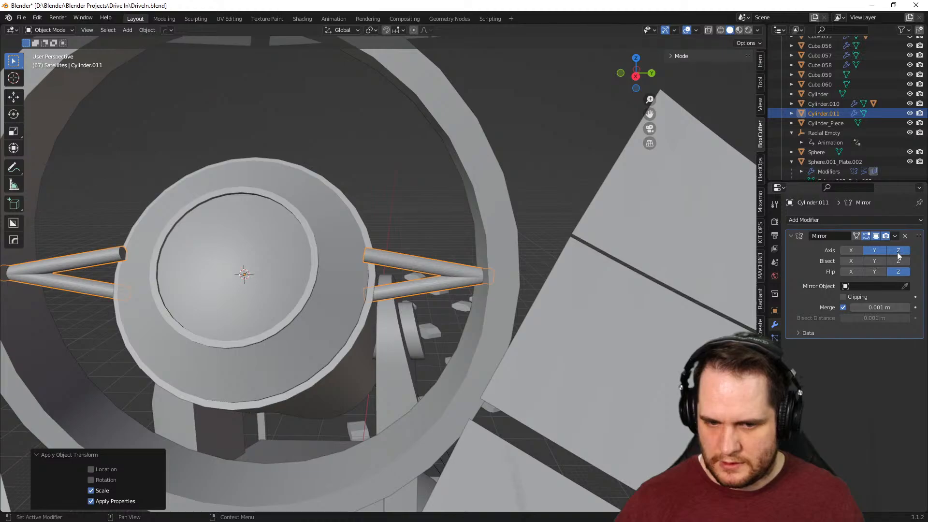
pyautogui.click(876, 251)
pyautogui.moveTo(655, 276); pyautogui.dragTo(579, 292, button='middle')
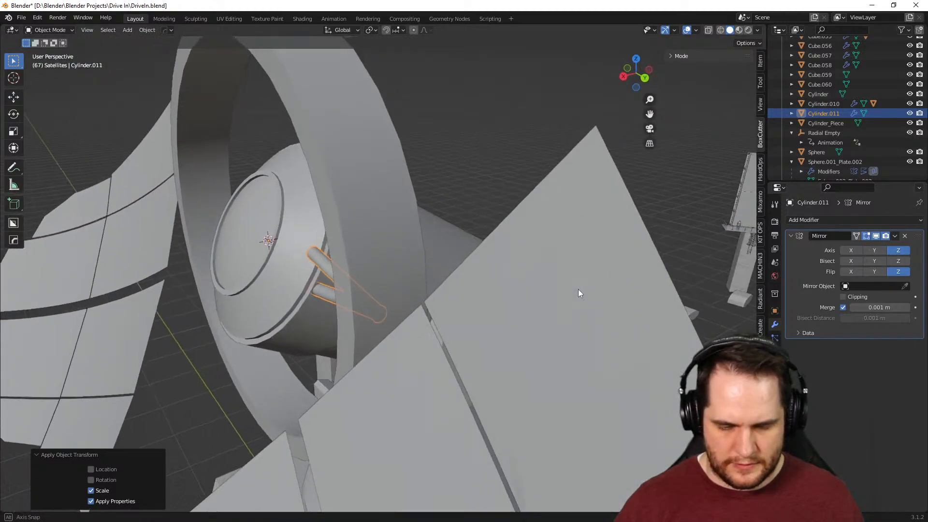
# Tilt the rod object to about -32.7° around Y
pyautogui.click(775, 311)
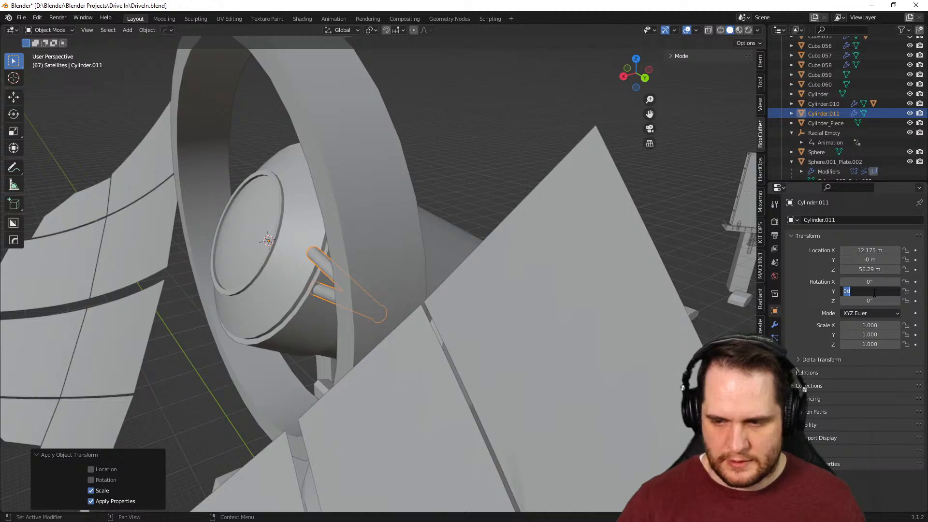
pyautogui.press('Return')
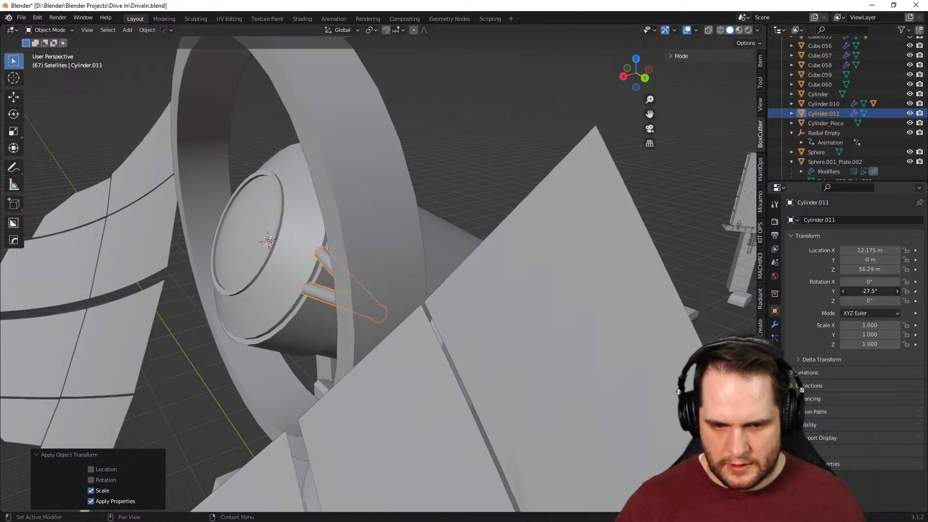
pyautogui.scroll(5, 492, 295)
pyautogui.moveTo(492, 295); pyautogui.dragTo(498, 321, button='middle')
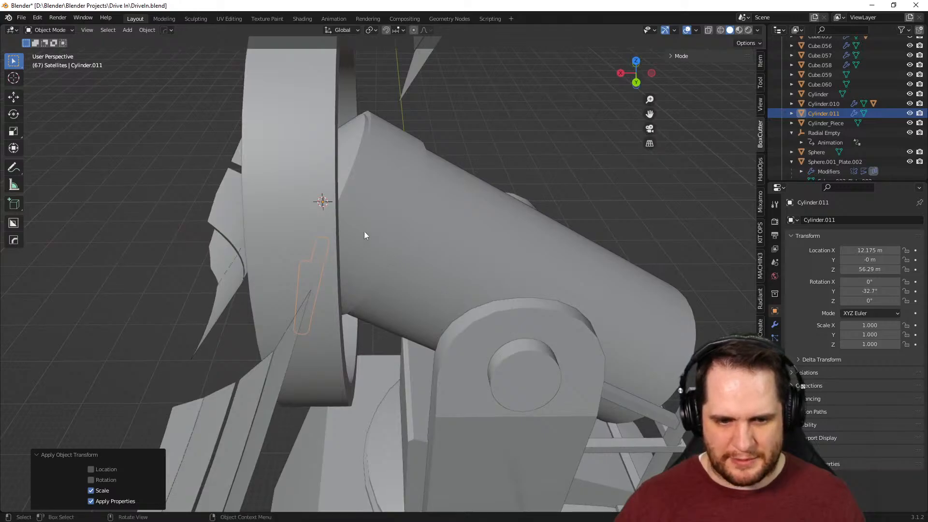
# Select the outer ring and change its X rotation to about 6.1°
pyautogui.click(360, 236)
pyautogui.moveTo(885, 281); pyautogui.dragTo(899, 282)
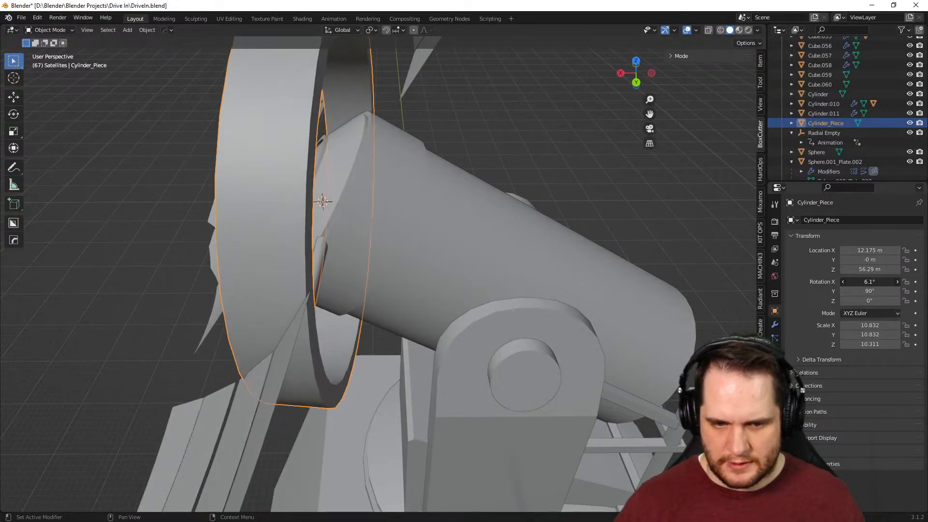
pyautogui.click(872, 281)
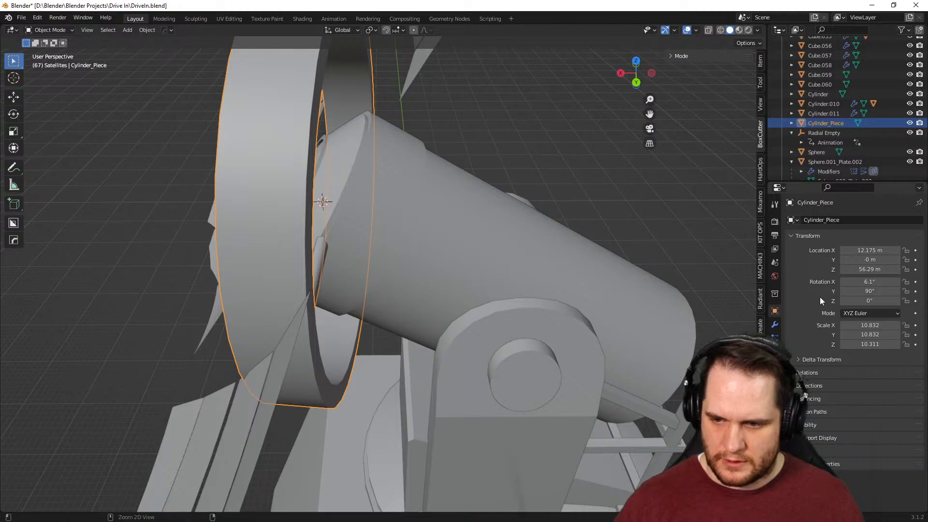
# Undo the outer ring's X rotation change and set its Y rotation to 60°
pyautogui.hotkey('ctrl', 'z')
pyautogui.click(886, 291)
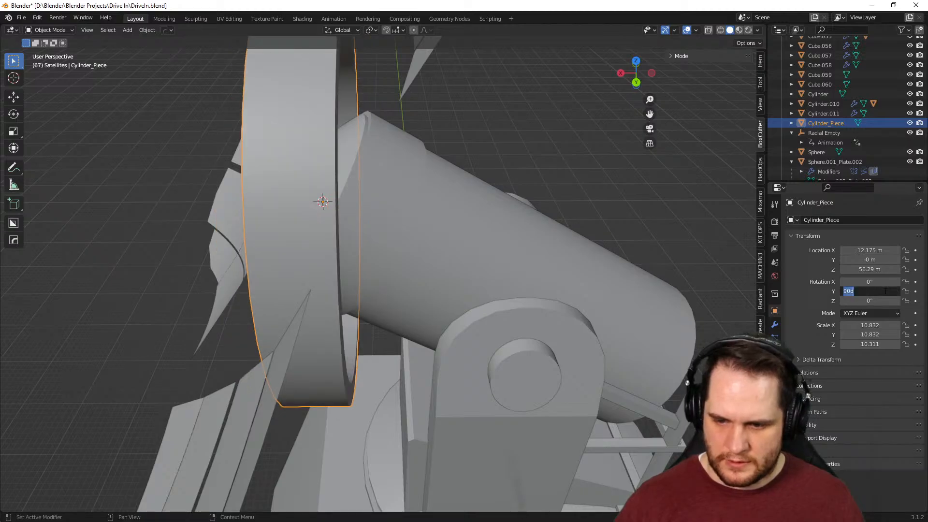
pyautogui.write('60')
pyautogui.press('Return')
pyautogui.moveTo(687, 242); pyautogui.dragTo(706, 211, button='middle')
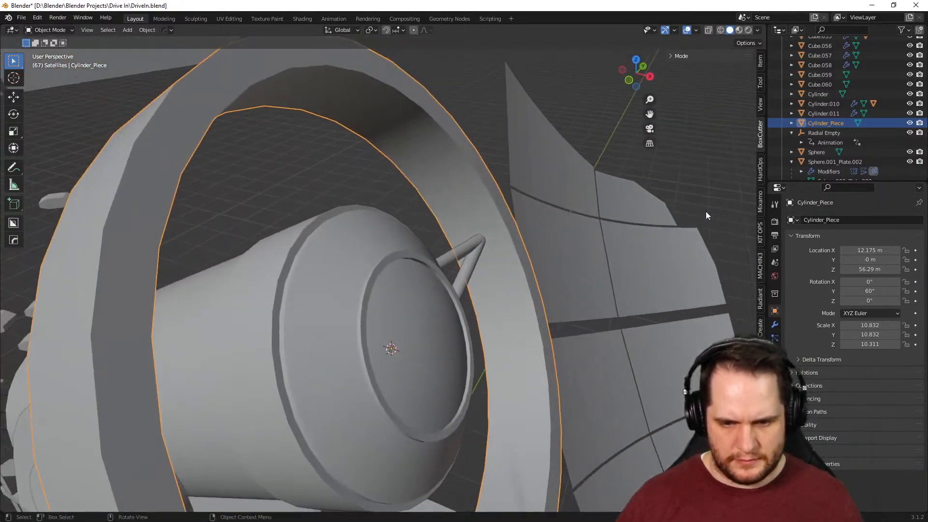
# Select the support rod, set its Y rotation to -30° and turn it to about -12.1° around Z
pyautogui.click(462, 245)
pyautogui.moveTo(537, 236); pyautogui.dragTo(314, 228, button='middle')
pyautogui.write('-30')
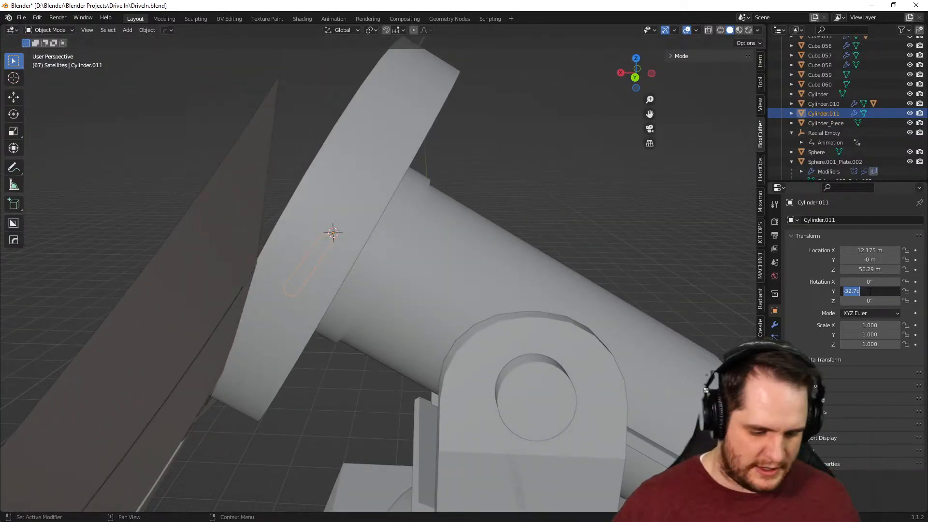
pyautogui.press('Return')
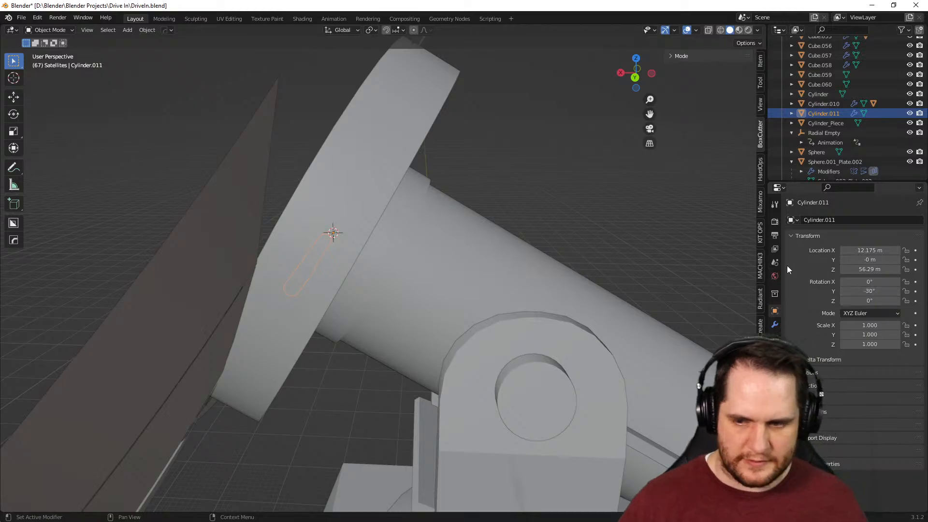
pyautogui.moveTo(643, 245); pyautogui.dragTo(572, 285, button='middle')
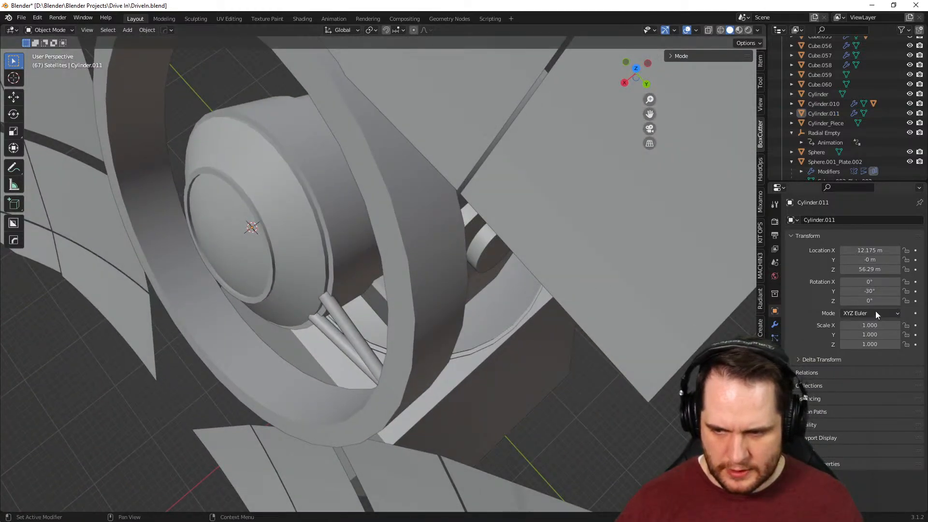
pyautogui.moveTo(870, 301); pyautogui.dragTo(834, 301)
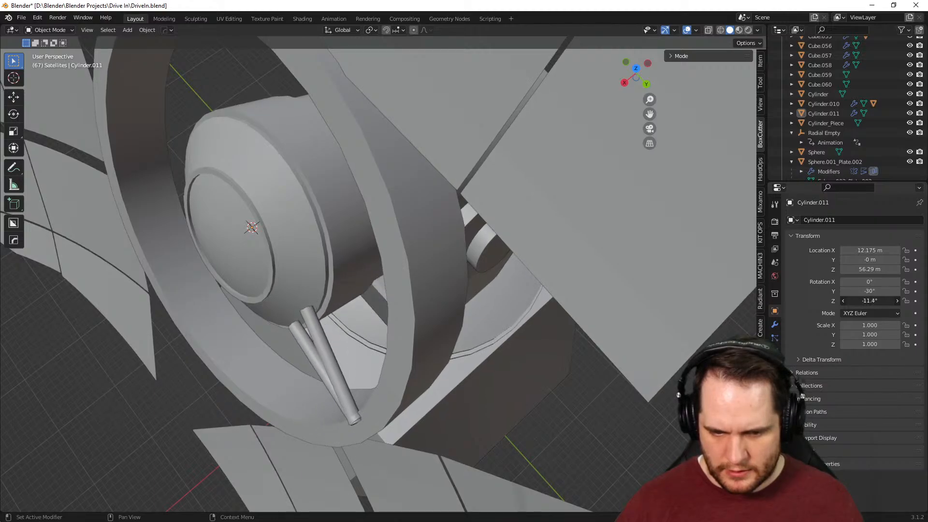
pyautogui.moveTo(481, 386); pyautogui.dragTo(443, 374, button='middle')
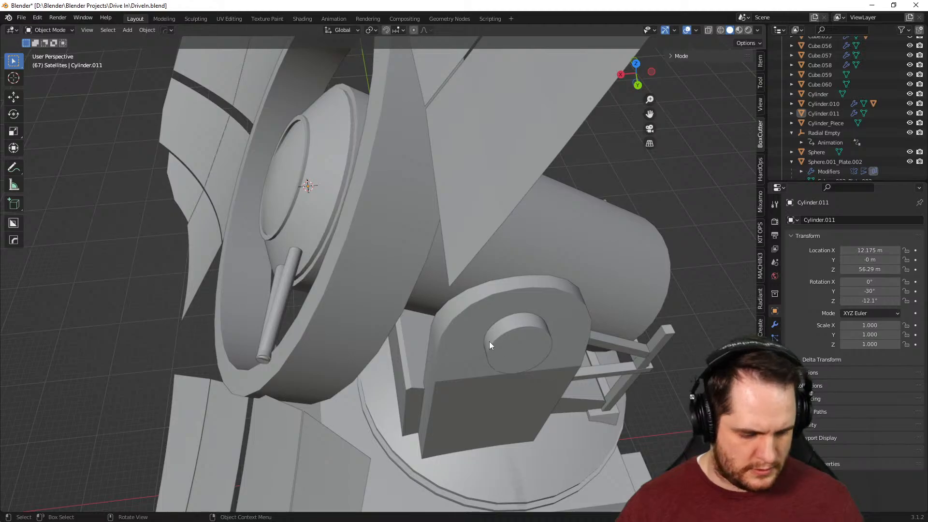
# Move the rod about -1.85 m along its local X axis and turn it to about -18.4° around Z
pyautogui.press('g')
pyautogui.press('z')
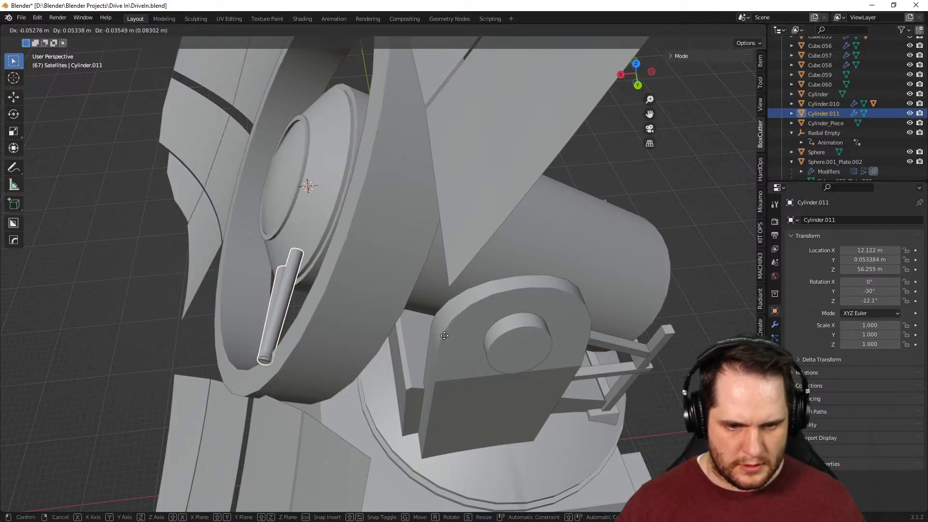
pyautogui.press('z')
pyautogui.press('y')
pyautogui.press('y')
pyautogui.press('x')
pyautogui.press('x')
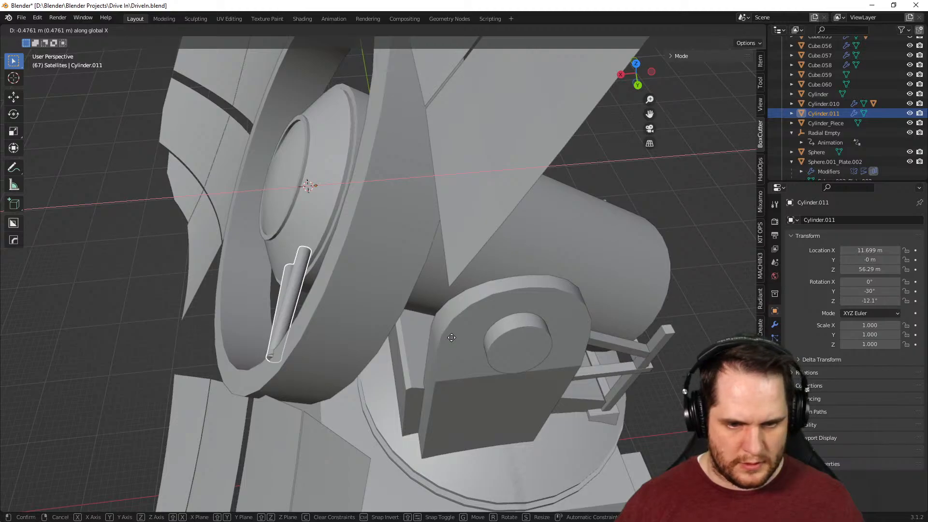
pyautogui.click(471, 347)
pyautogui.moveTo(470, 347); pyautogui.dragTo(370, 374, button='middle')
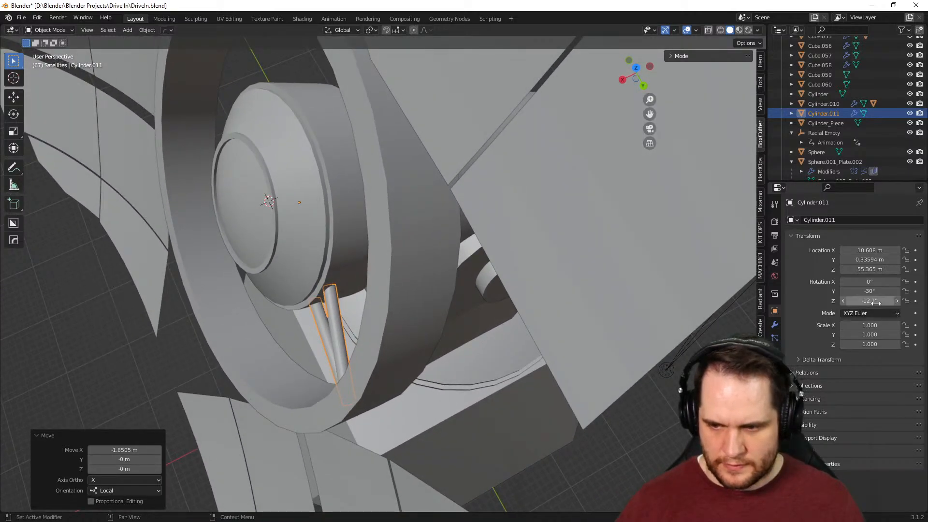
pyautogui.moveTo(870, 301); pyautogui.dragTo(851, 300)
pyautogui.moveTo(481, 343); pyautogui.dragTo(436, 295, button='middle')
# Slide the outer ring along its local Z axis, back over the drum's body
pyautogui.click(366, 209)
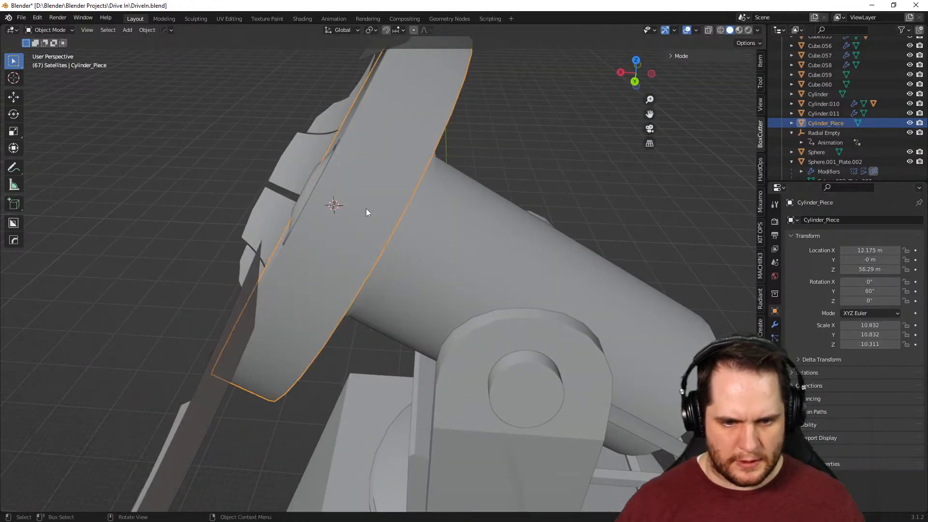
pyautogui.press('g')
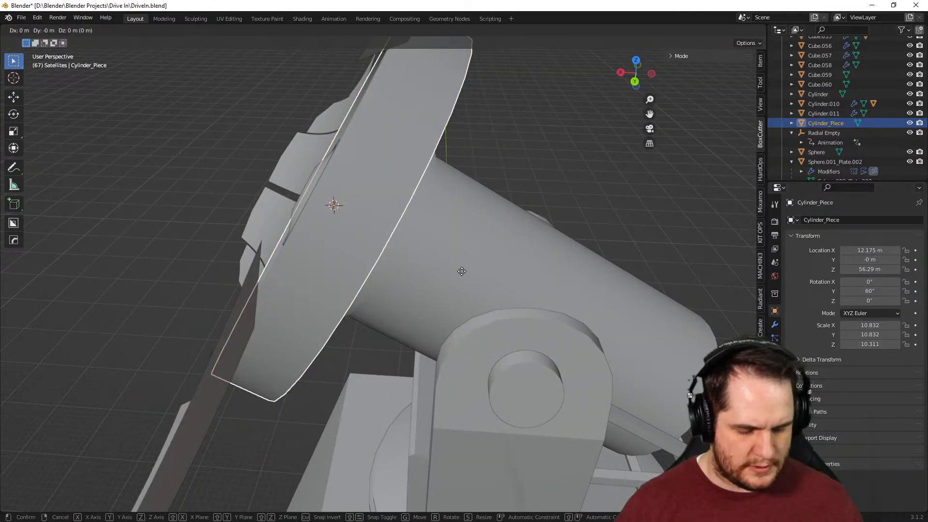
pyautogui.press('z')
pyautogui.press('z')
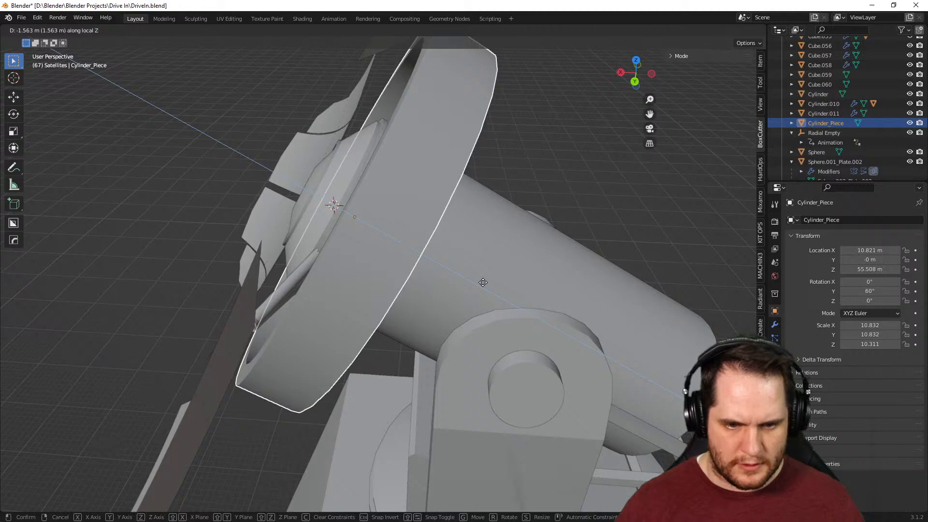
pyautogui.click(477, 281)
pyautogui.moveTo(477, 280); pyautogui.dragTo(562, 301, button='middle')
# Select the support rod and move it about -1.16 m along its local X axis to follow the ring
pyautogui.click(409, 362)
pyautogui.moveTo(436, 367); pyautogui.dragTo(358, 370, button='middle')
pyautogui.press('g')
pyautogui.press('x')
pyautogui.press('x')
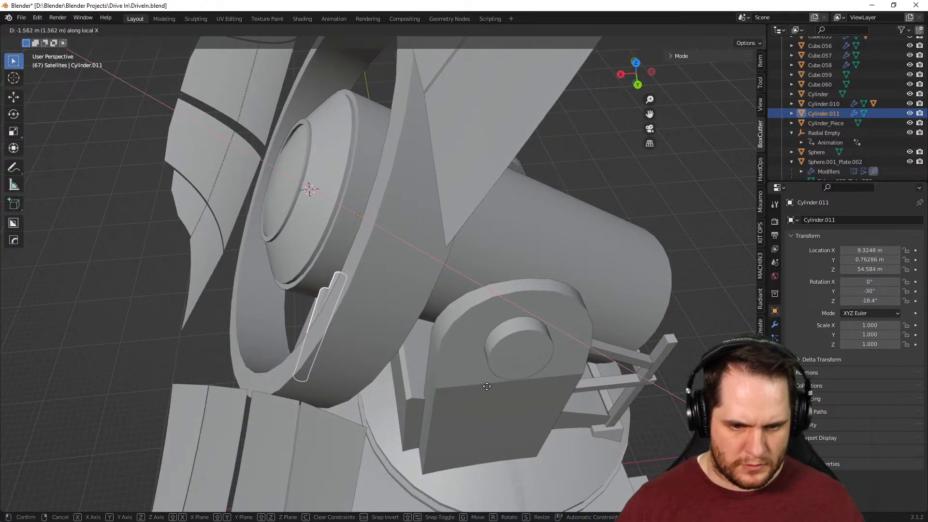
pyautogui.click(480, 385)
pyautogui.moveTo(480, 385); pyautogui.dragTo(587, 393, button='middle')
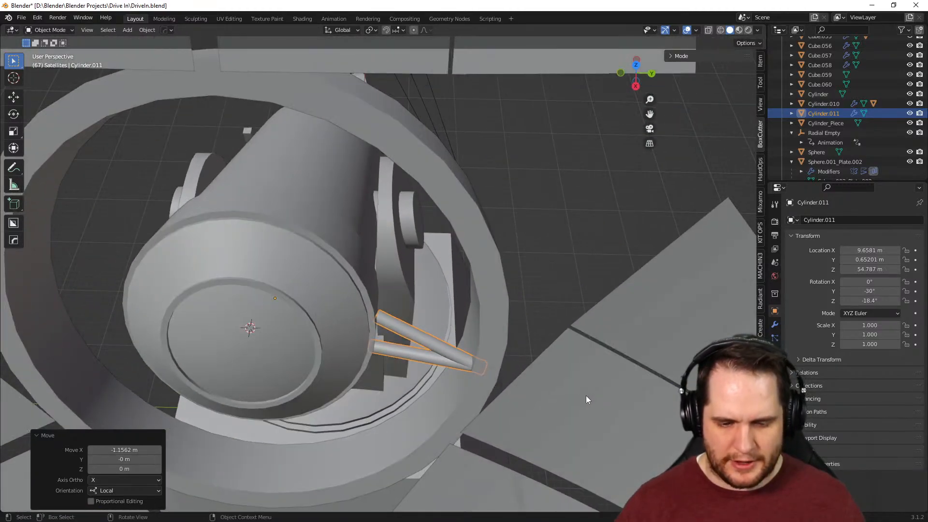
# In the rod's mesh, move the end face at the drum about 0.31 m within the XY plane, into the drum
pyautogui.press('Tab')
pyautogui.scroll(4, 481, 366)
pyautogui.moveTo(481, 366); pyautogui.dragTo(256, 338, button='middle')
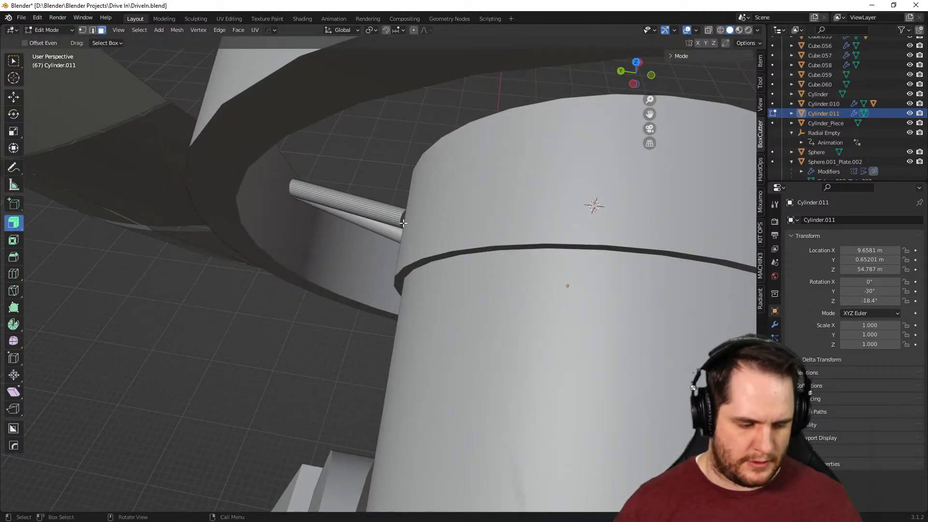
pyautogui.moveTo(404, 227); pyautogui.dragTo(418, 227, button='middle')
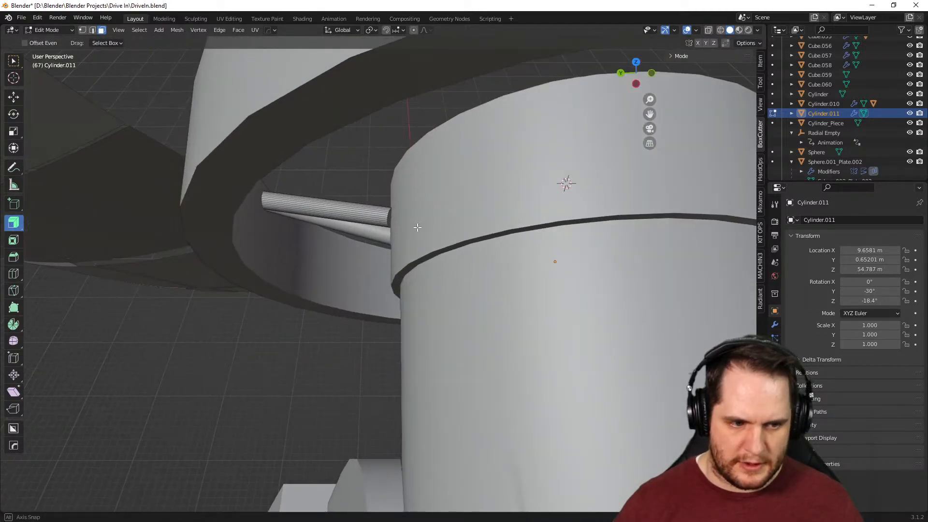
pyautogui.press('Tab')
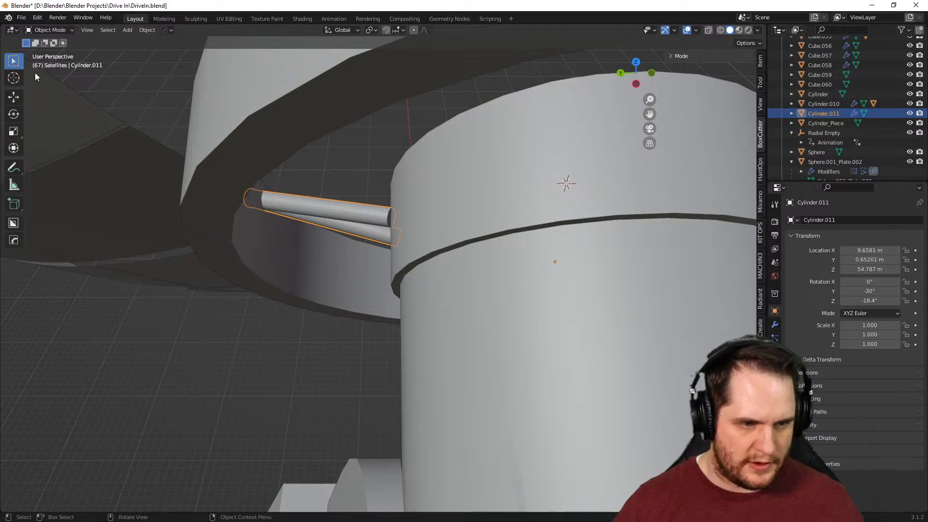
pyautogui.press('Tab')
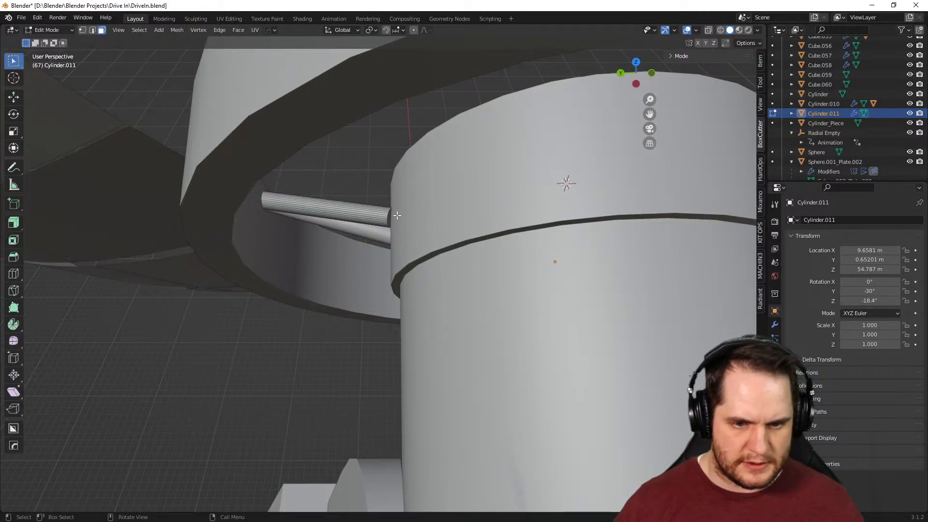
pyautogui.moveTo(389, 219); pyautogui.dragTo(507, 259, button='middle')
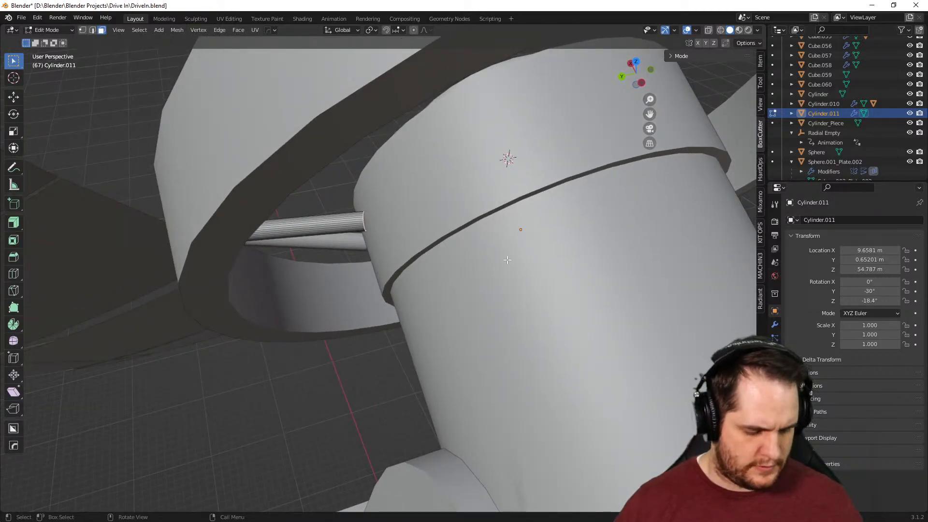
pyautogui.press('g')
pyautogui.press('x')
pyautogui.press('x')
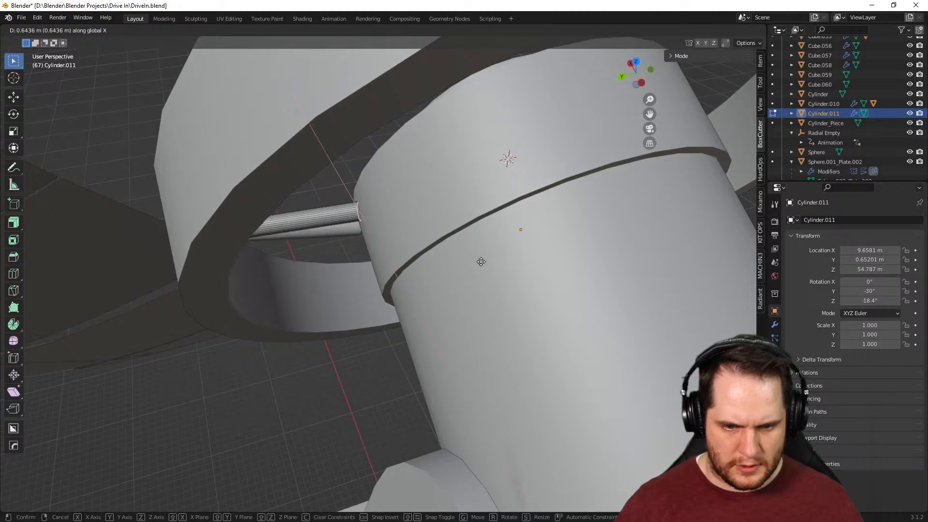
pyautogui.press('y')
pyautogui.press('y')
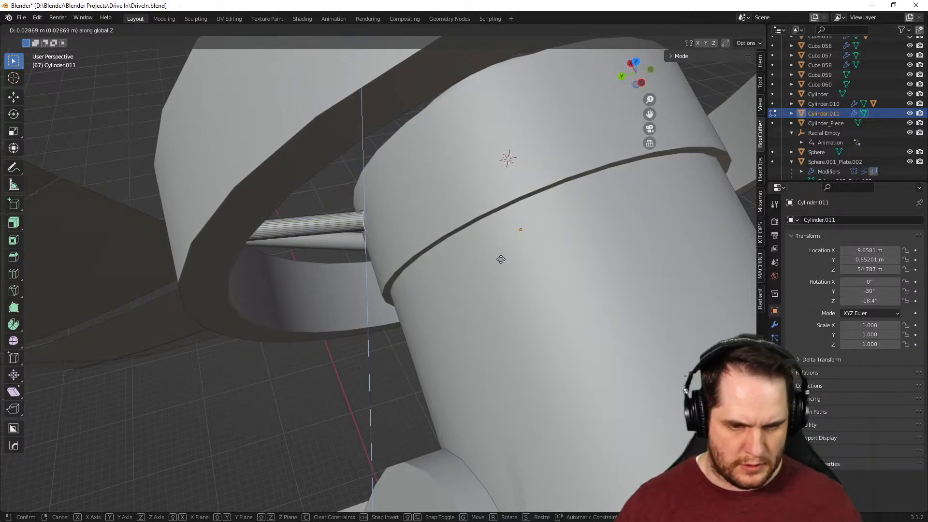
pyautogui.press('z')
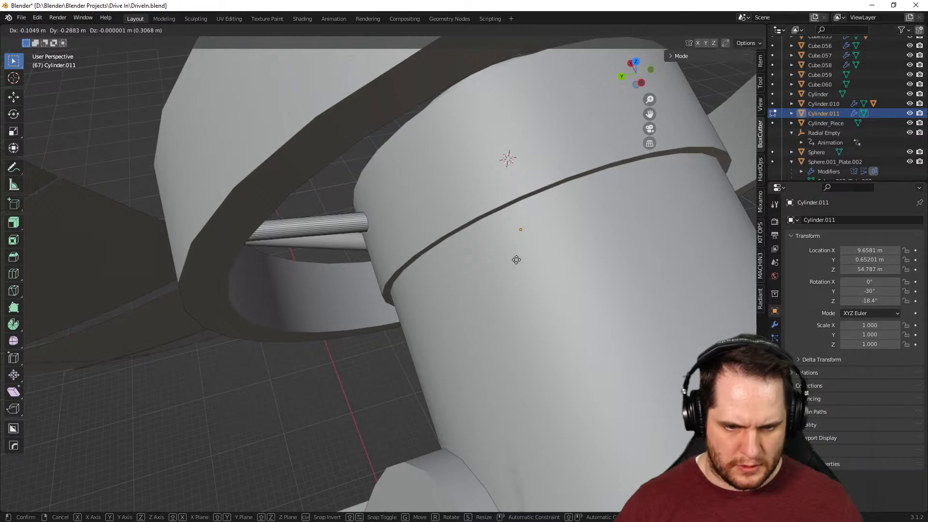
pyautogui.click(516, 260)
pyautogui.moveTo(517, 260); pyautogui.dragTo(582, 314, button='middle')
pyautogui.press('Tab')
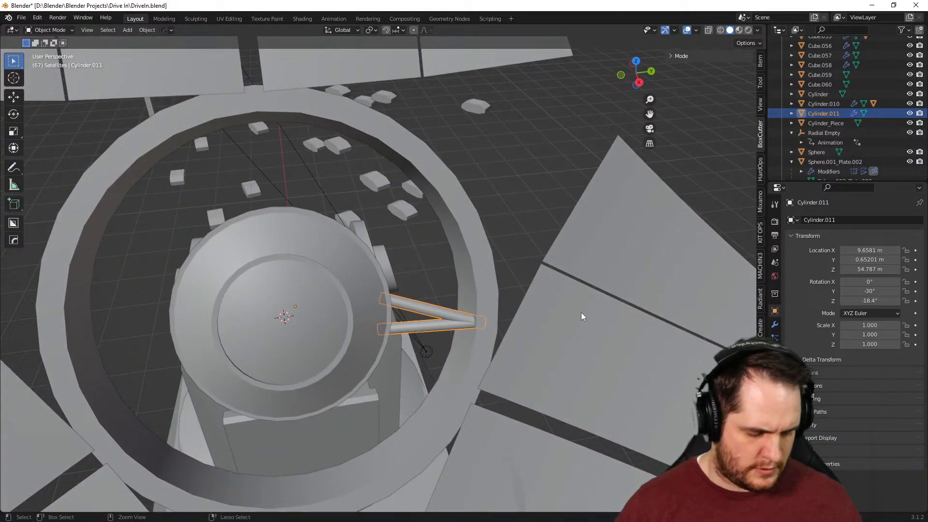
# Undo the edit to the rod's end, its second shift and its last Z rotation, and reselect the rod
pyautogui.press('Tab')
pyautogui.press('Tab')
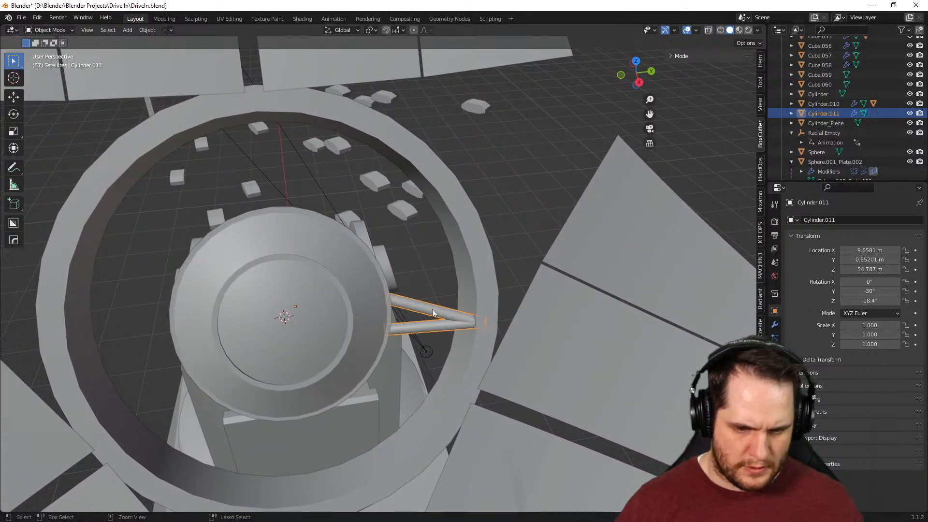
pyautogui.press('g')
pyautogui.moveTo(433, 304); pyautogui.dragTo(401, 309, button='middle')
pyautogui.hotkey('ctrl', 'z')
pyautogui.hotkey('ctrl', 'z')
pyautogui.click(423, 347)
pyautogui.moveTo(435, 355); pyautogui.dragTo(363, 312, button='middle')
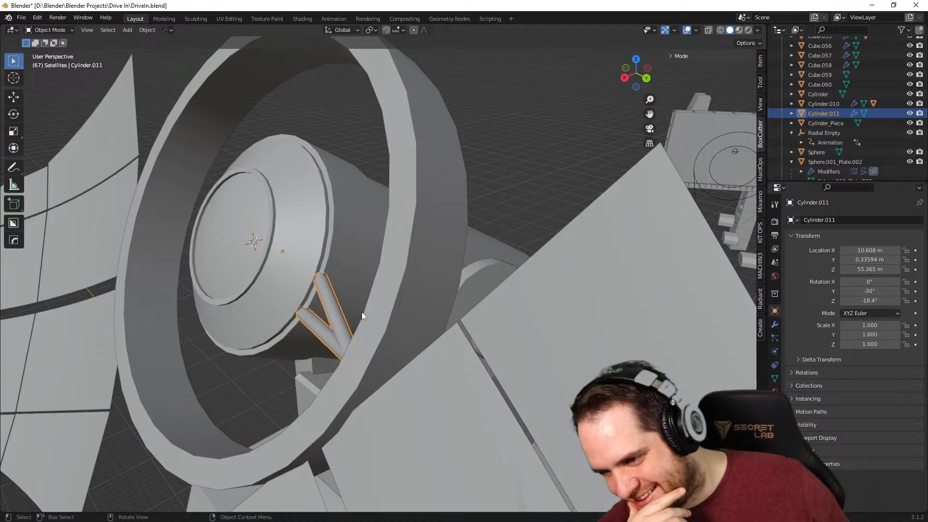
# Try another Z rotation on the rod and undo back to before its first shift
pyautogui.moveTo(359, 288); pyautogui.dragTo(398, 297, button='middle')
pyautogui.moveTo(870, 301); pyautogui.dragTo(874, 300)
pyautogui.hotkey('ctrl', 'z')
pyautogui.hotkey('ctrl', 'z')
pyautogui.hotkey('ctrl', 'z')
pyautogui.hotkey('ctrl', 'z')
pyautogui.hotkey('ctrl', 'z')
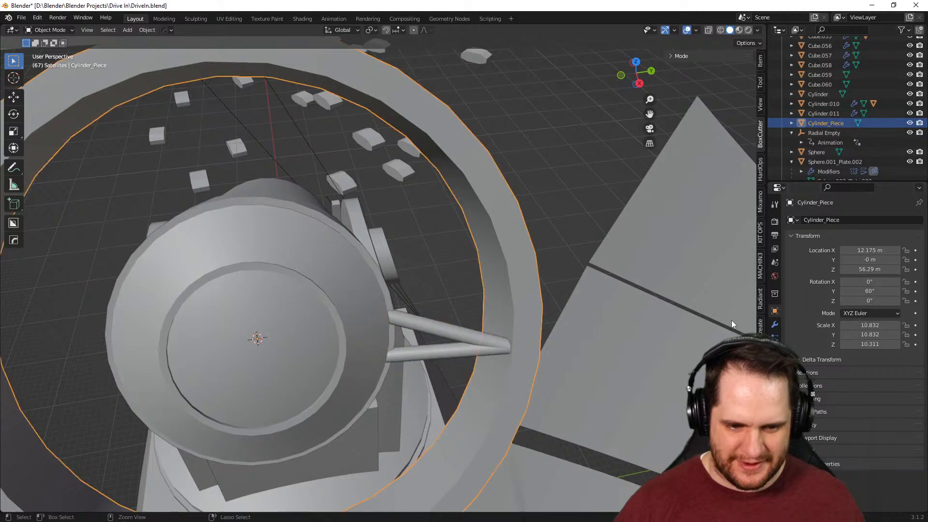
pyautogui.moveTo(618, 345); pyautogui.dragTo(544, 359, button='middle')
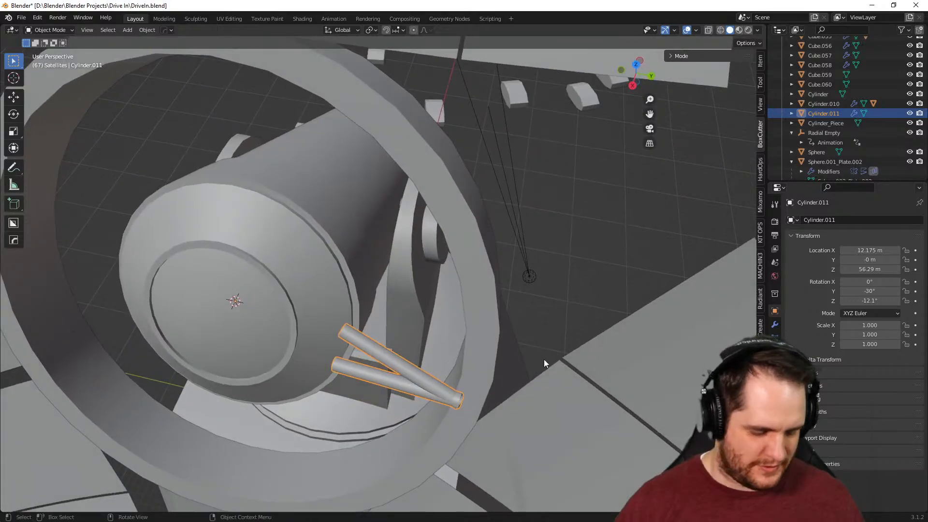
pyautogui.press('g')
pyautogui.press('x')
pyautogui.press('x')
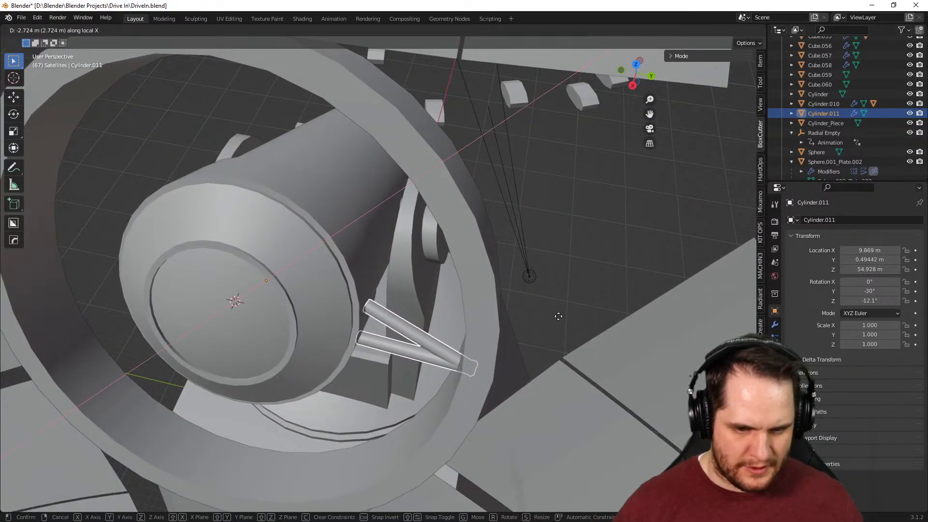
pyautogui.press('y')
pyautogui.press('y')
pyautogui.press('y')
pyautogui.press('y')
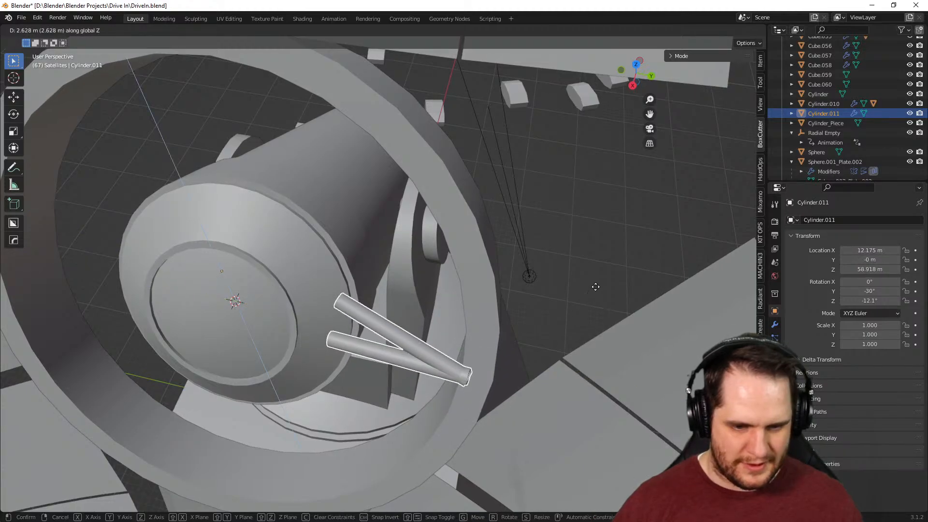
pyautogui.rightClick(607, 280)
pyautogui.moveTo(607, 280); pyautogui.dragTo(449, 310, button='middle')
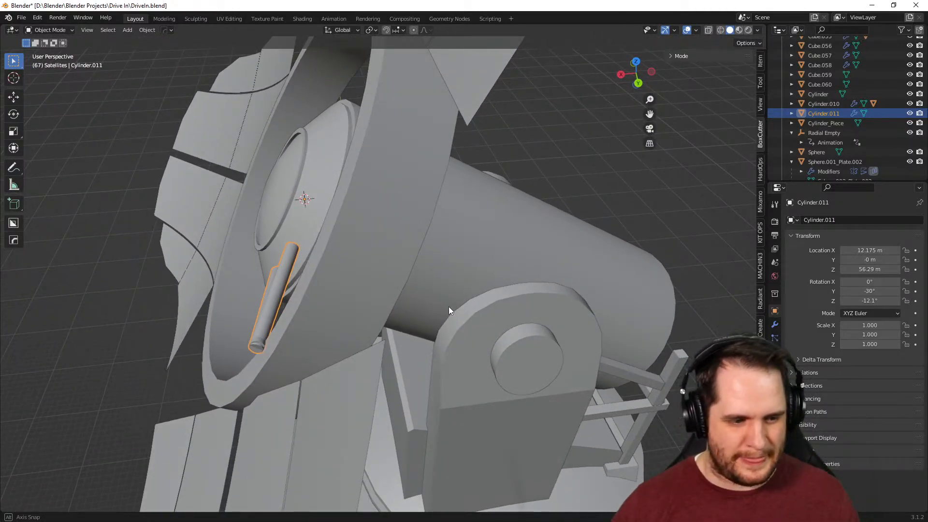
# Set the support rod's Z rotation to 0°
pyautogui.scroll(-5, 445, 303)
pyautogui.moveTo(444, 300); pyautogui.dragTo(483, 349, button='middle')
pyautogui.scroll(5, 481, 349)
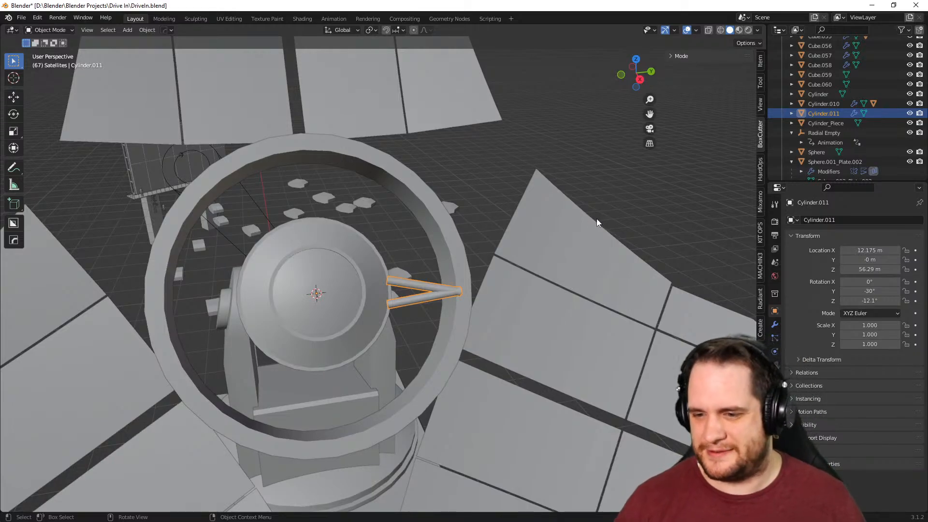
pyautogui.moveTo(576, 230); pyautogui.dragTo(534, 246, button='middle')
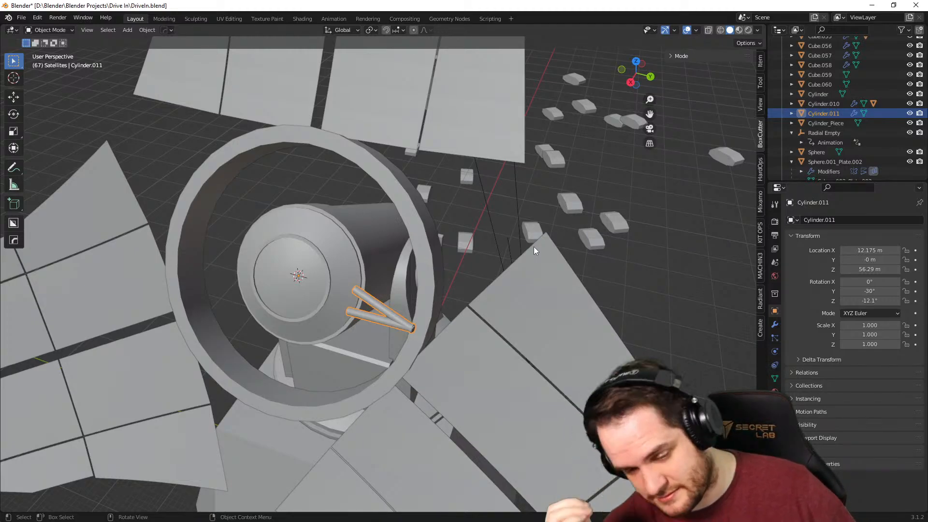
pyautogui.moveTo(523, 226); pyautogui.dragTo(557, 236, button='middle')
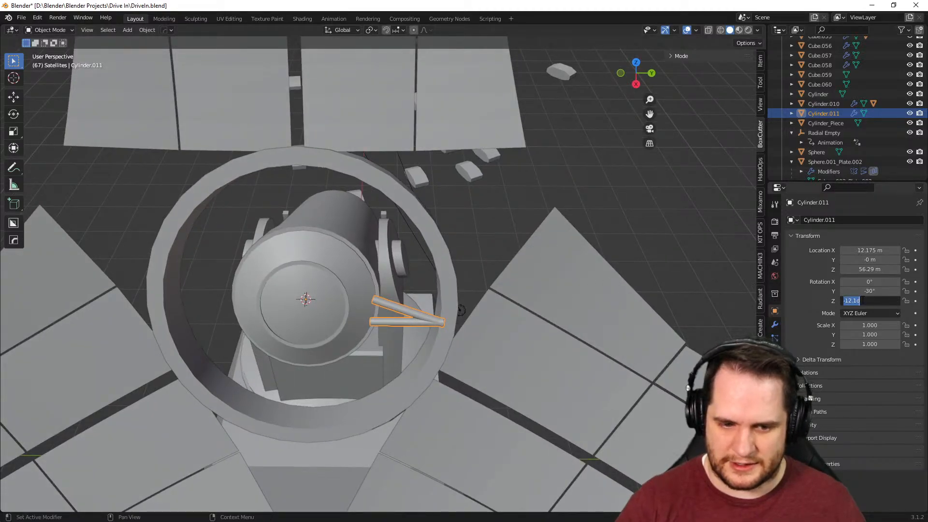
pyautogui.press('Return')
pyautogui.moveTo(548, 234); pyautogui.dragTo(438, 307, button='middle')
pyautogui.scroll(3, 515, 235)
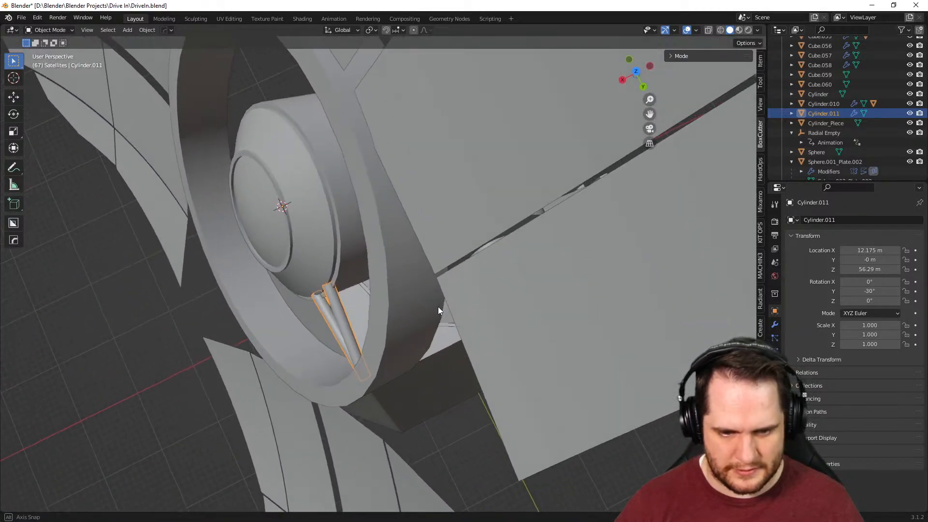
# Try other Z and X rotations on the support rod, resetting Z to 0° and undoing the X change
pyautogui.moveTo(870, 301); pyautogui.dragTo(829, 301)
pyautogui.moveTo(622, 314); pyautogui.dragTo(620, 244, button='middle')
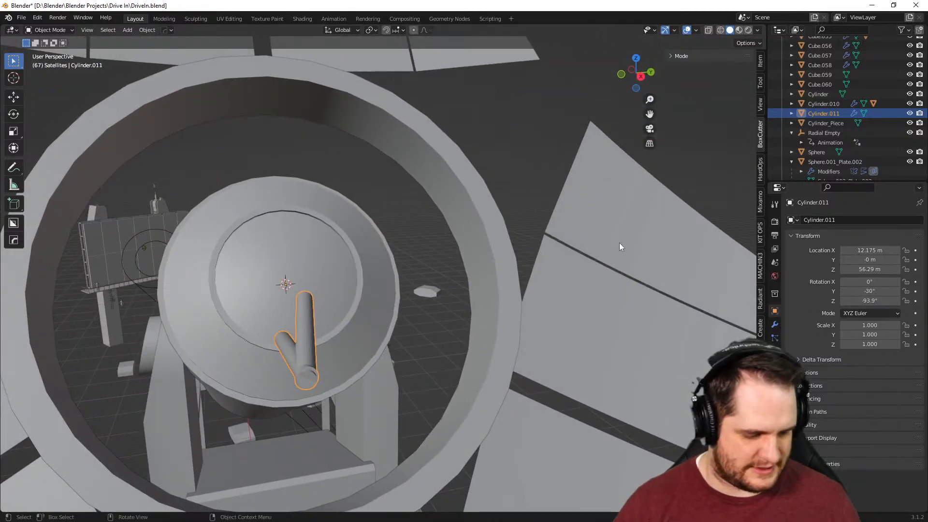
pyautogui.moveTo(869, 301)
pyautogui.mouseDown()
pyautogui.moveTo(917, 300)
pyautogui.moveTo(877, 301)
pyautogui.mouseUp()
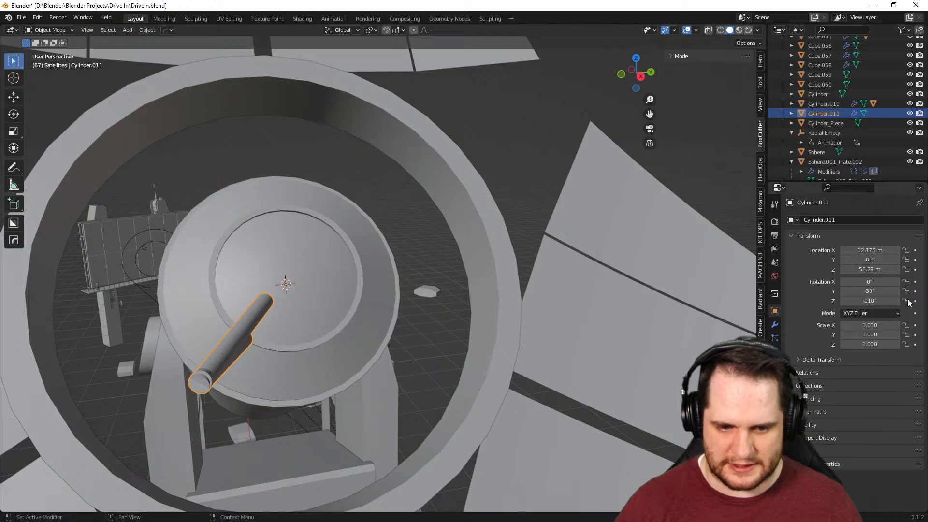
pyautogui.write('0')
pyautogui.press('Return')
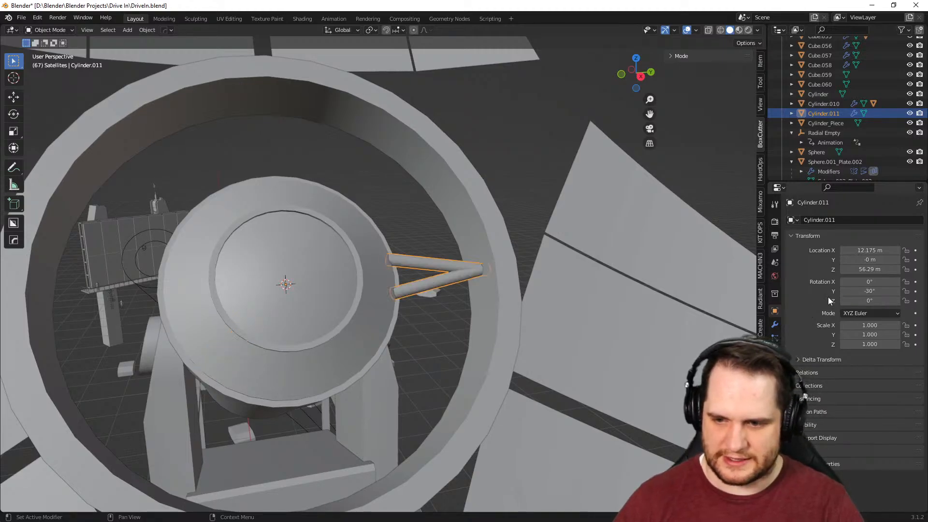
pyautogui.moveTo(870, 281)
pyautogui.mouseDown()
pyautogui.moveTo(892, 281)
pyautogui.moveTo(878, 282)
pyautogui.mouseUp()
pyautogui.hotkey('ctrl', 'z')
# Try rotating the support rod object about -25.9° around its local Z axis
pyautogui.moveTo(679, 294); pyautogui.dragTo(569, 329, button='middle')
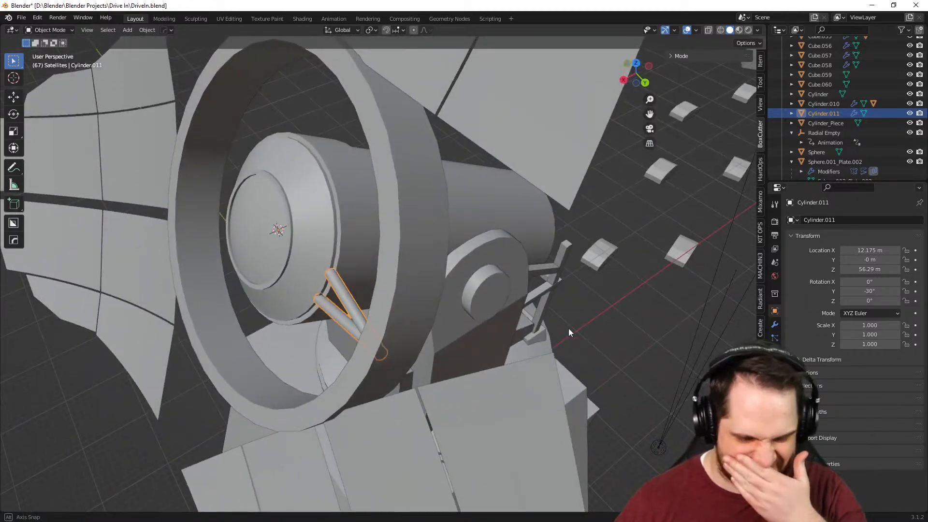
pyautogui.scroll(2, 568, 329)
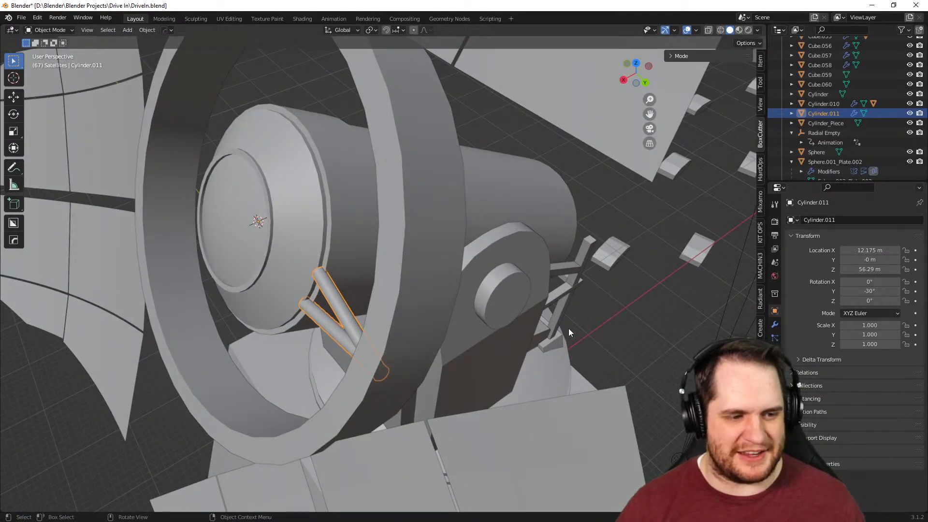
pyautogui.moveTo(601, 308); pyautogui.dragTo(519, 316, button='middle')
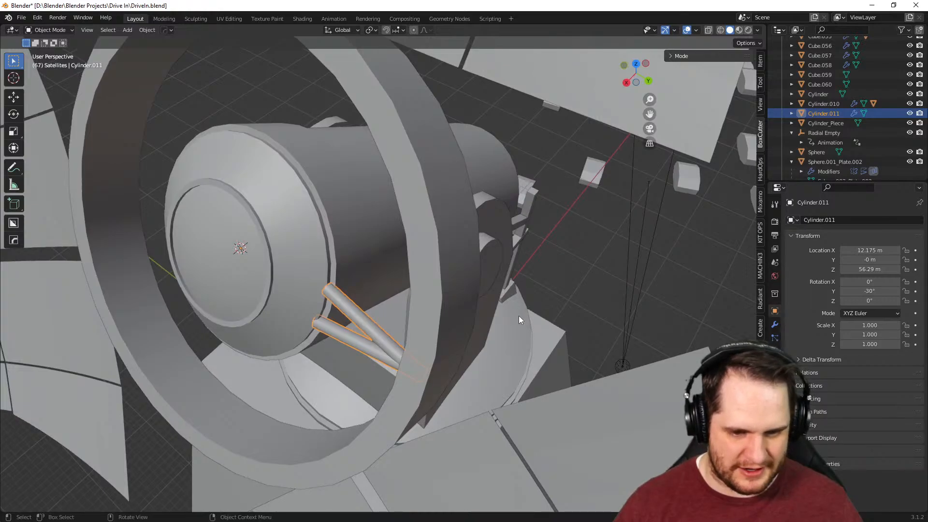
pyautogui.press('r')
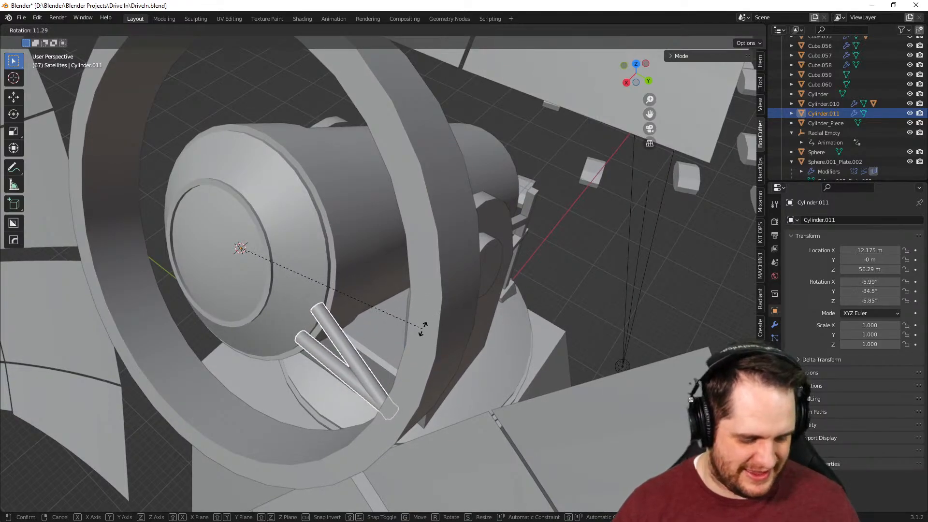
pyautogui.press('x')
pyautogui.press('x')
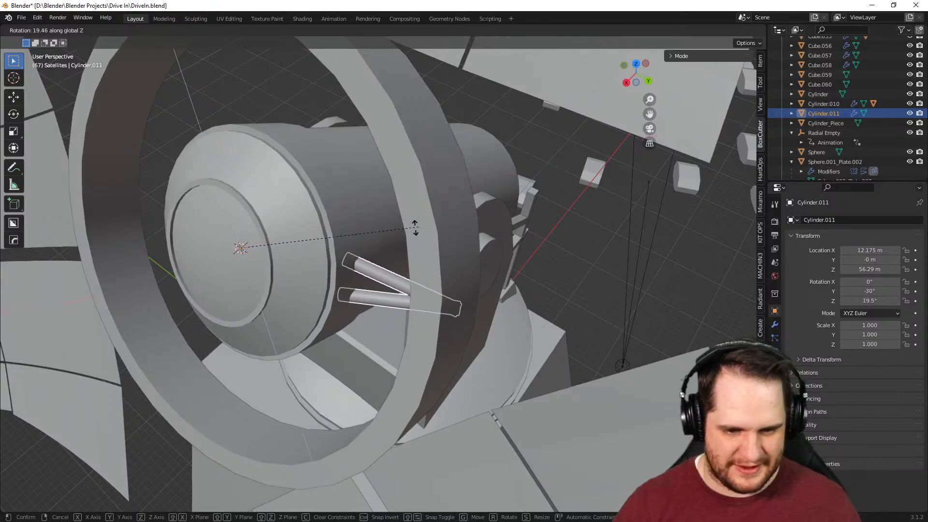
pyautogui.press('z')
pyautogui.press('z')
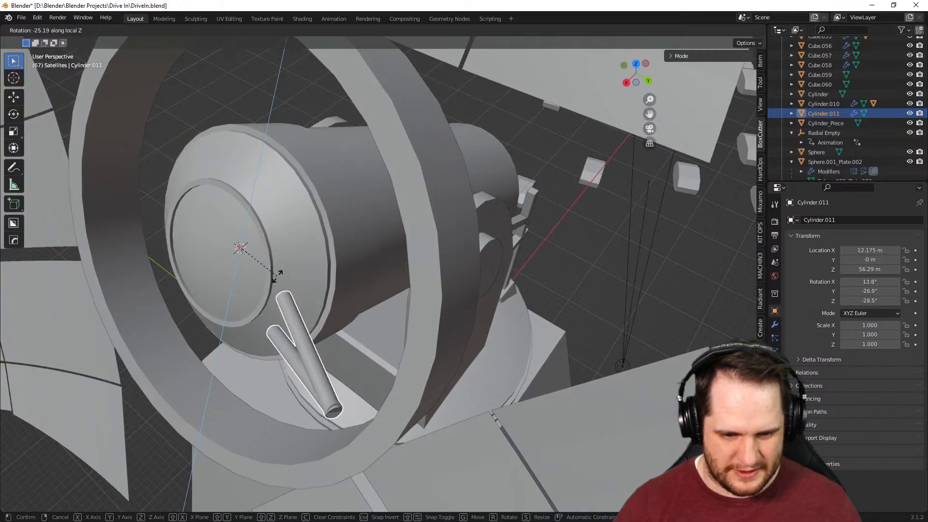
pyautogui.click(278, 274)
# Try shifting the rod along its local axes, cancel the move, and undo the local Z rotation
pyautogui.moveTo(321, 286); pyautogui.dragTo(414, 306, button='middle')
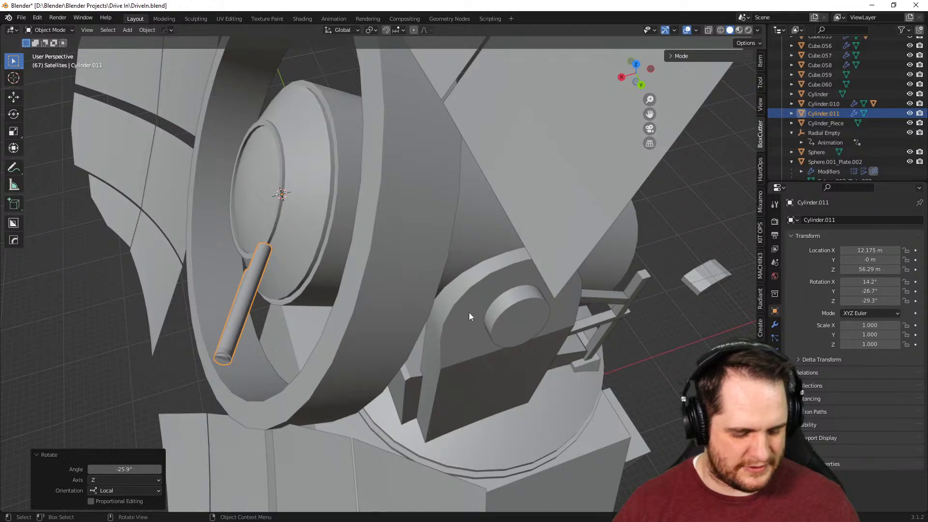
pyautogui.press('g')
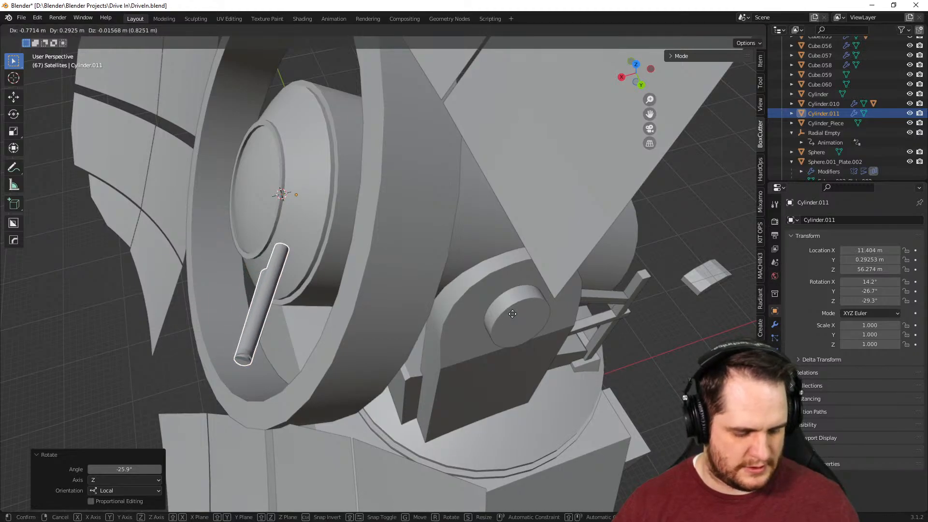
pyautogui.press('x')
pyautogui.press('x')
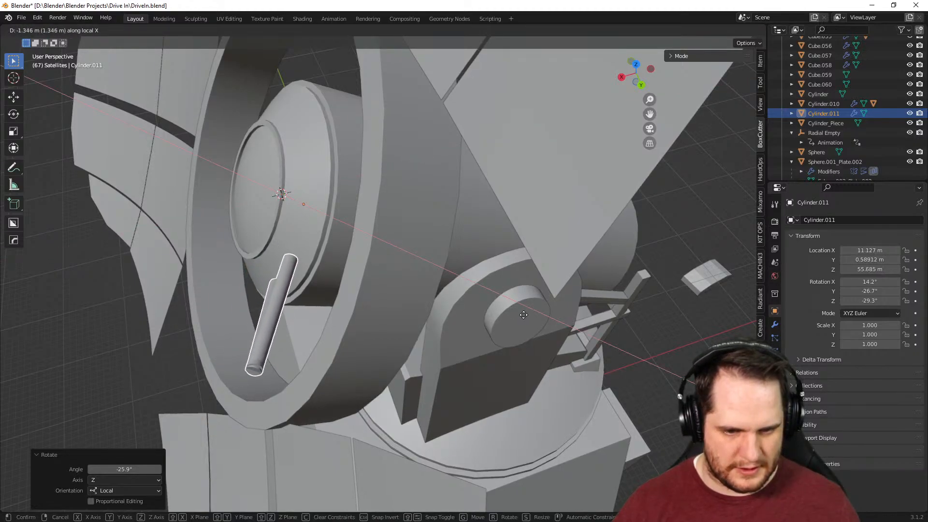
pyautogui.press('y')
pyautogui.press('y')
pyautogui.press('z')
pyautogui.press('z')
pyautogui.press('Escape')
pyautogui.moveTo(454, 320); pyautogui.dragTo(531, 305, button='middle')
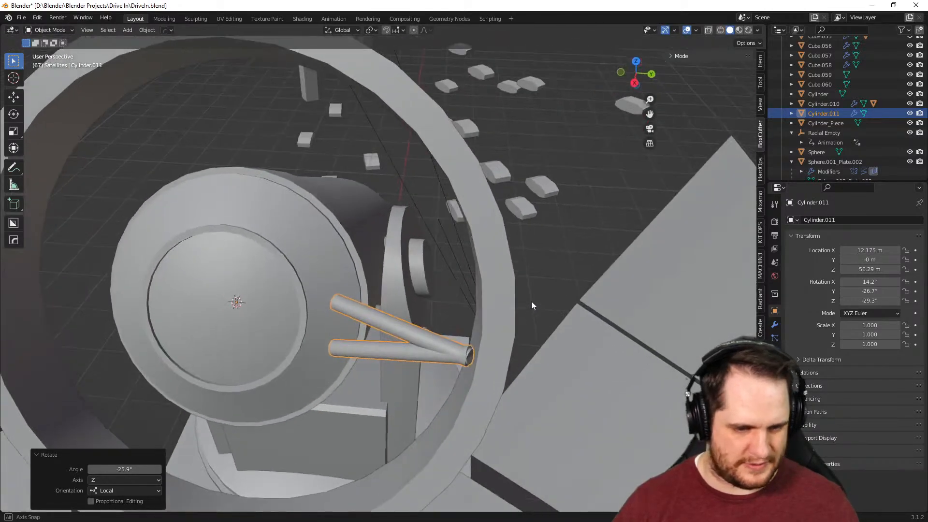
pyautogui.hotkey('ctrl', 'z')
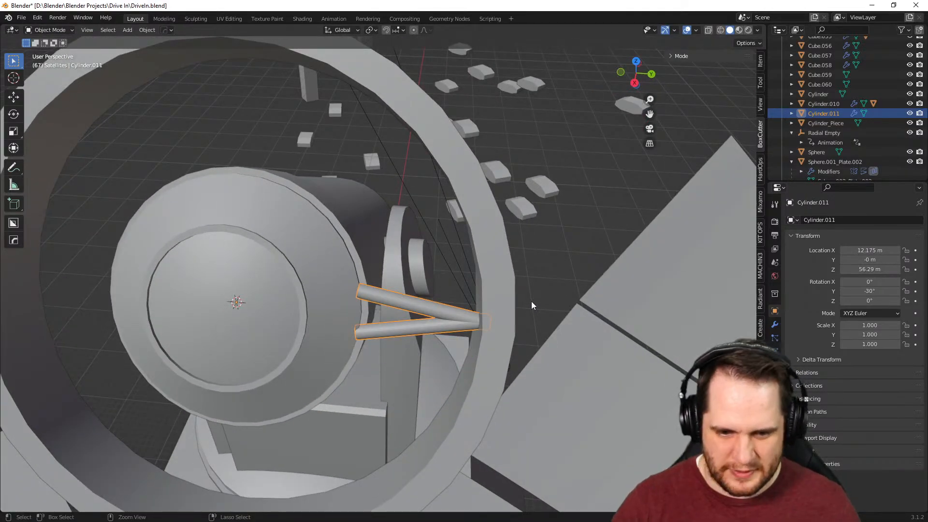
# In the rod's mesh, rotate the whole cylinder about -30.5° around its local Z axis and return to Object Mode
pyautogui.moveTo(514, 303); pyautogui.dragTo(436, 319, button='middle')
pyautogui.press('Tab')
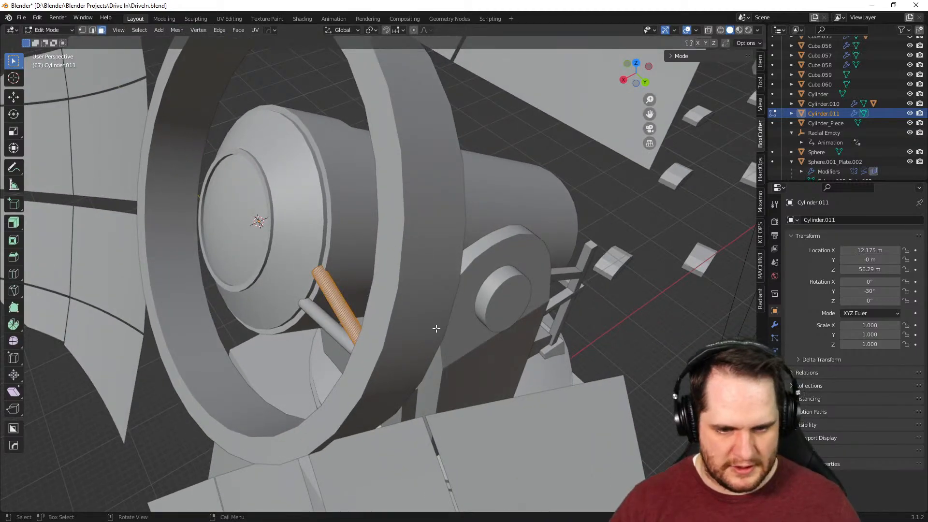
pyautogui.press('r')
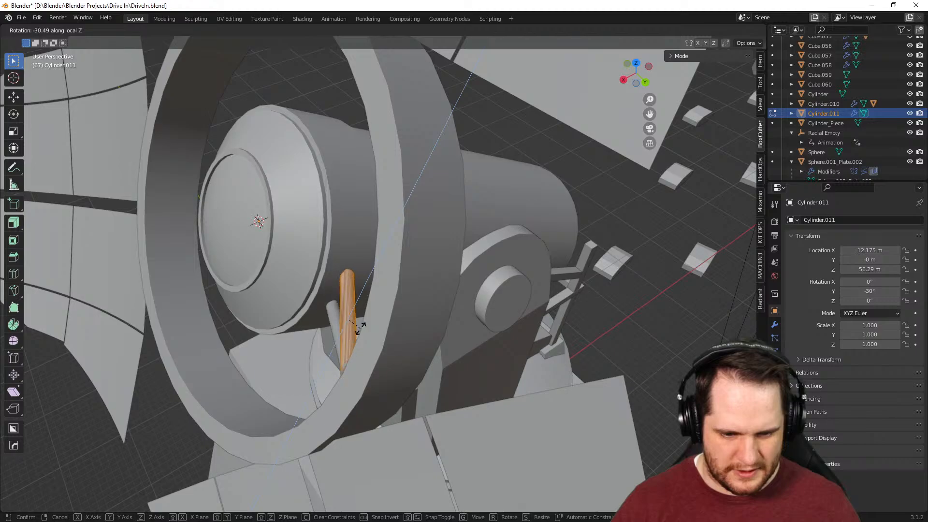
pyautogui.click(359, 328)
pyautogui.moveTo(359, 328); pyautogui.dragTo(424, 291, button='middle')
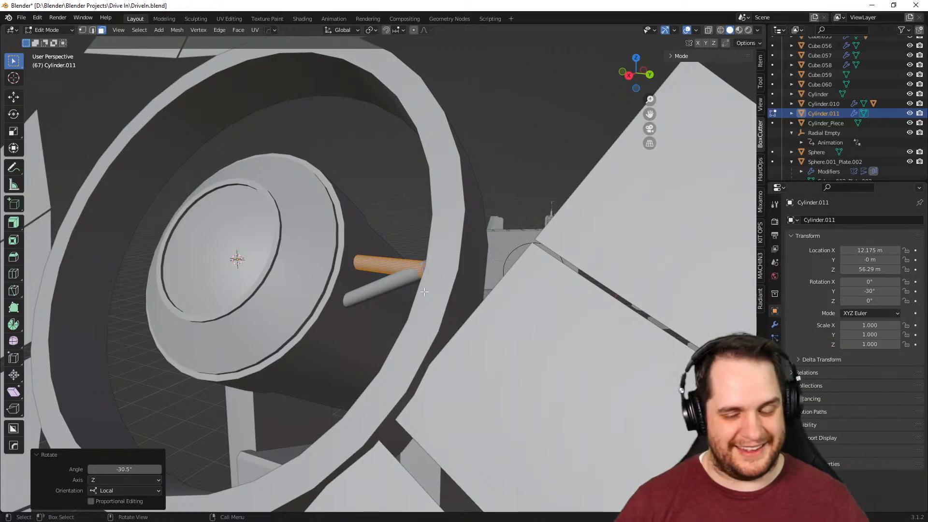
pyautogui.moveTo(377, 272); pyautogui.dragTo(476, 306, button='middle')
pyautogui.press('Tab')
# Move the support rod about -1.33 m along its local X axis
pyautogui.press('g')
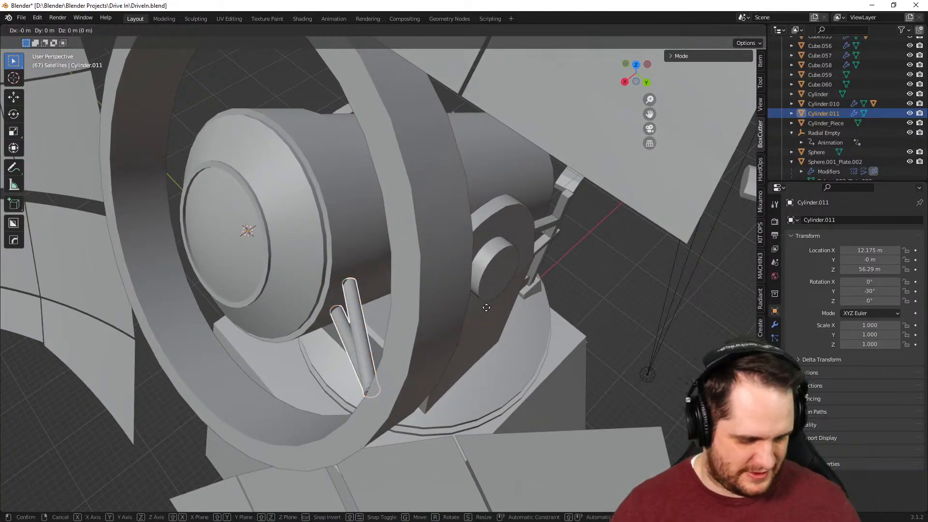
pyautogui.press('y')
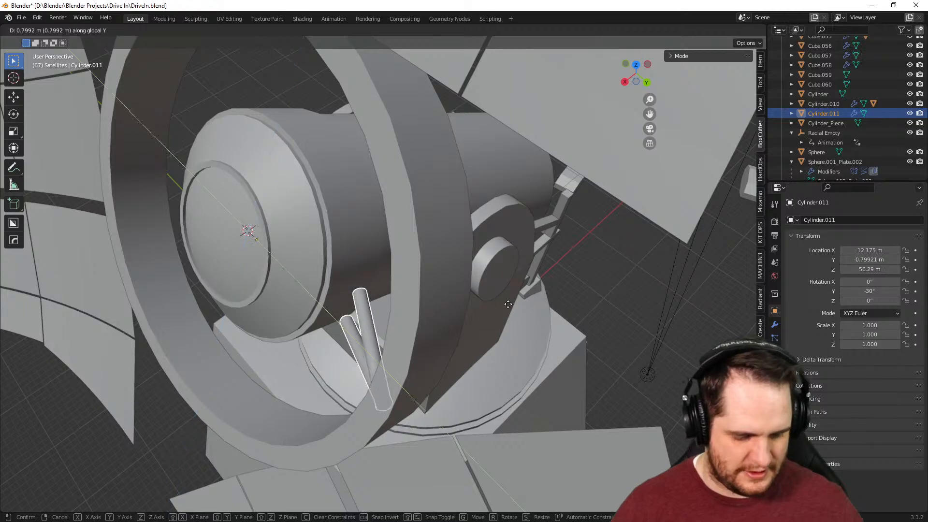
pyautogui.press('x')
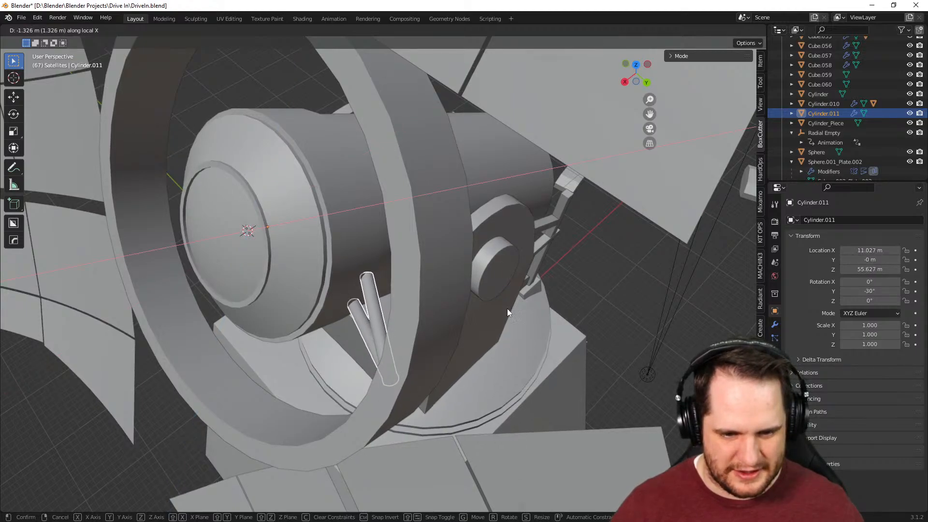
pyautogui.click(507, 309)
# In the rod's mesh, move the end face at the drum about -0.15 m in X, -0.30 m in Y and -0.32 m in Z
pyautogui.moveTo(509, 311); pyautogui.dragTo(327, 290, button='middle')
pyautogui.scroll(4, 356, 279)
pyautogui.press('Tab')
pyautogui.scroll(1, 366, 288)
pyautogui.click(403, 240)
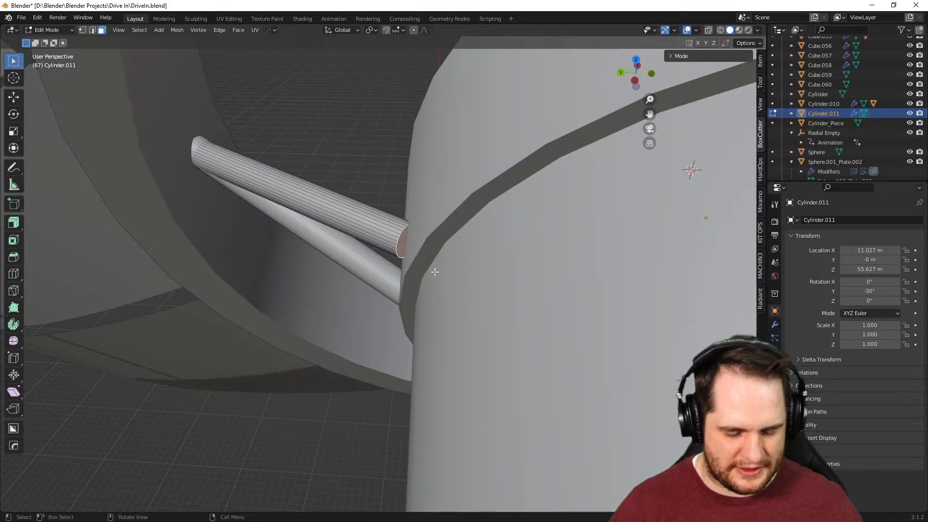
pyautogui.press('g')
pyautogui.press('x')
pyautogui.press('x')
pyautogui.press('y')
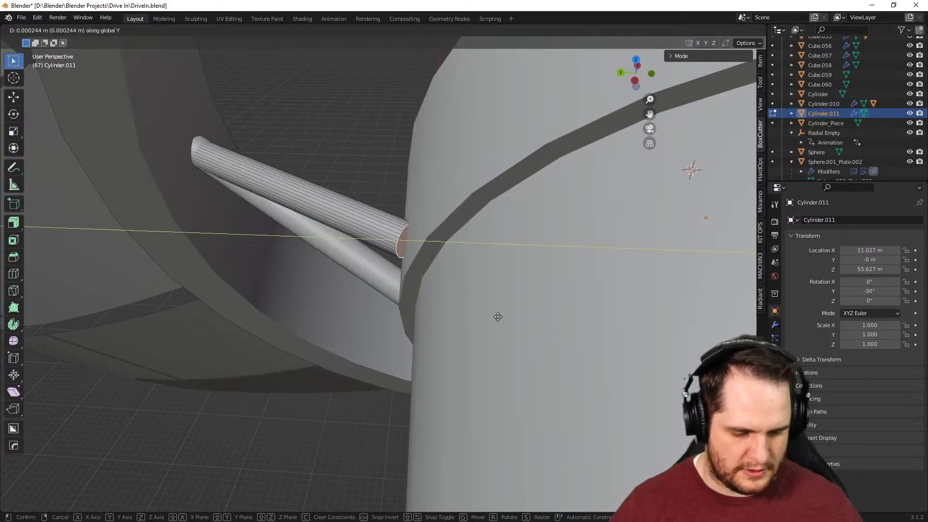
pyautogui.press('y')
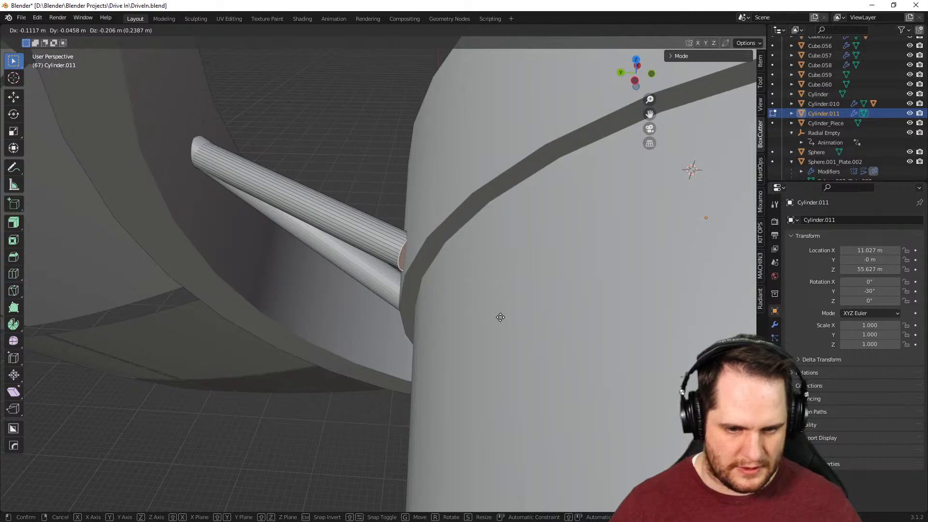
pyautogui.press('y')
pyautogui.press('z')
pyautogui.press('z')
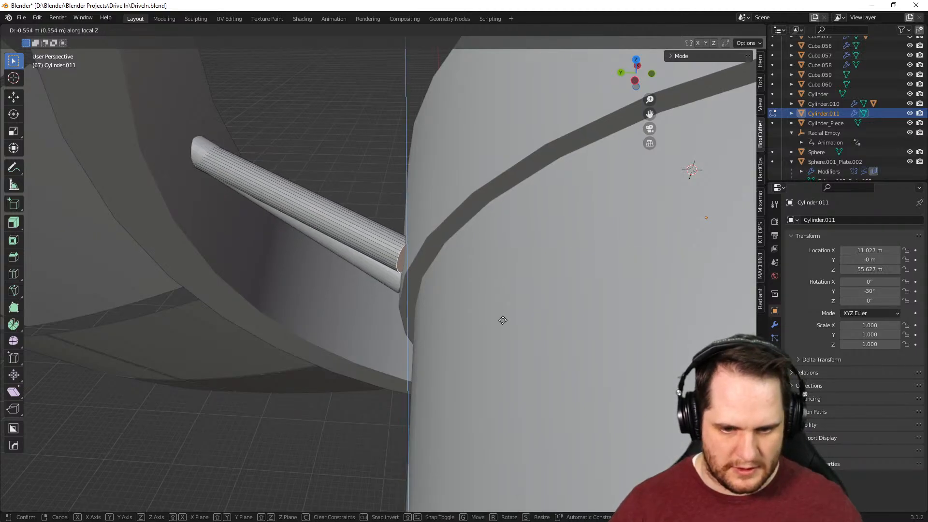
pyautogui.press('z')
pyautogui.click(514, 324)
# Move the rod's end face at the ring about 0.18 m in Y and 0.05 m in Z, and leave mesh editing
pyautogui.moveTo(513, 324); pyautogui.dragTo(577, 327, button='middle')
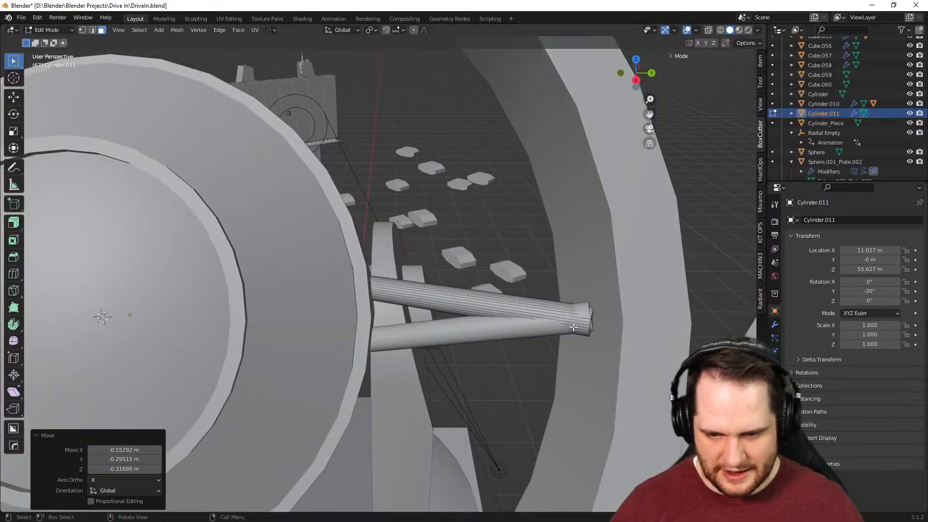
pyautogui.scroll(2, 570, 330)
pyautogui.keyDown('shift'); pyautogui.moveTo(721, 380); pyautogui.dragTo(533, 323, button='middle'); pyautogui.keyUp('shift')
pyautogui.click(476, 278)
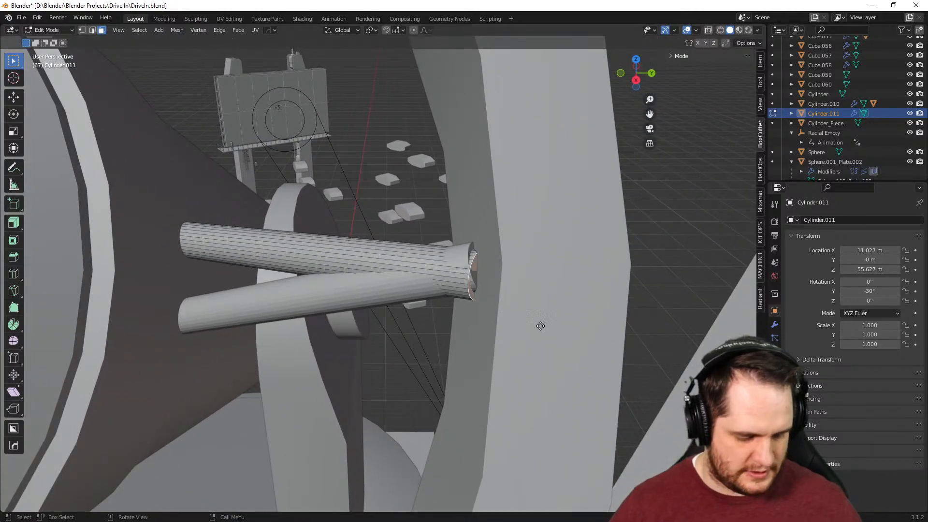
pyautogui.press('g')
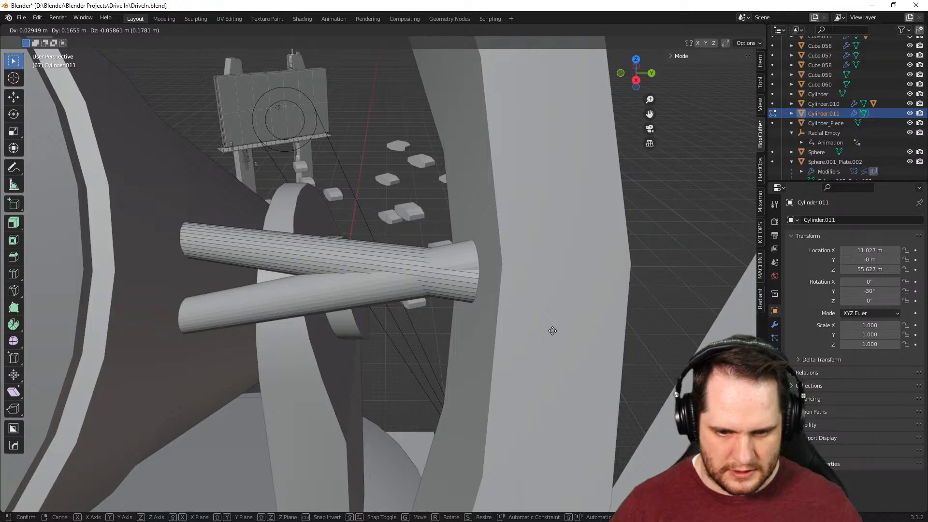
pyautogui.click(554, 322)
pyautogui.scroll(-5, 554, 322)
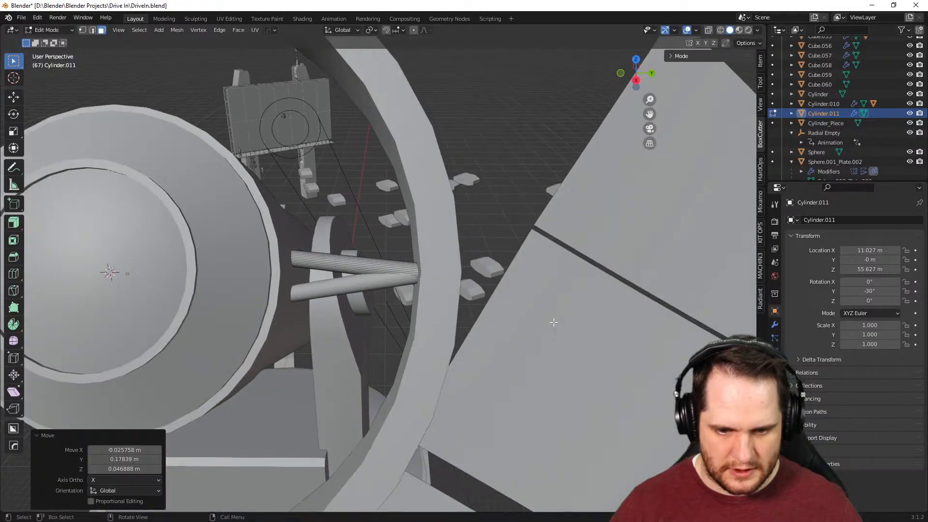
pyautogui.press('Tab')
# Deselect the rod to check its fit, then reselect it and move it about 0.93 m along its local X axis
pyautogui.scroll(-4, 553, 322)
pyautogui.click(466, 193)
pyautogui.scroll(4, 459, 218)
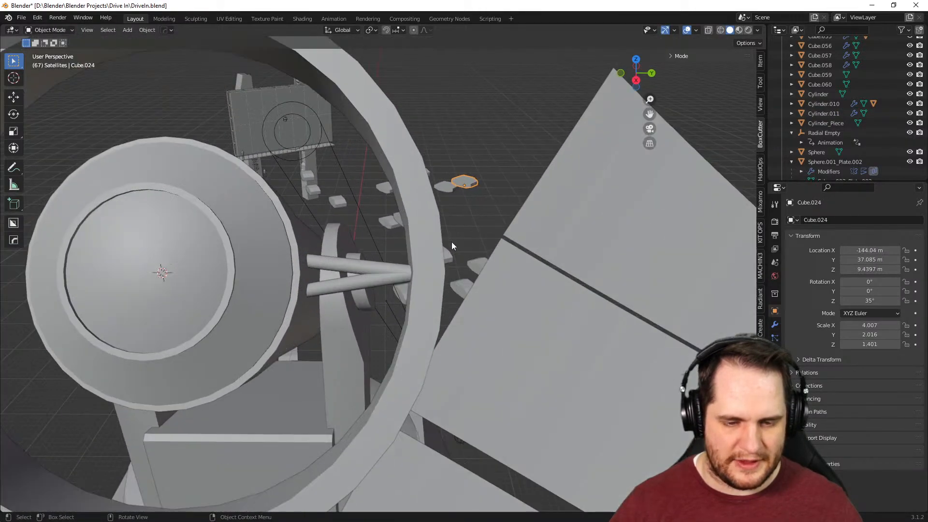
pyautogui.moveTo(475, 229); pyautogui.dragTo(570, 258, button='middle')
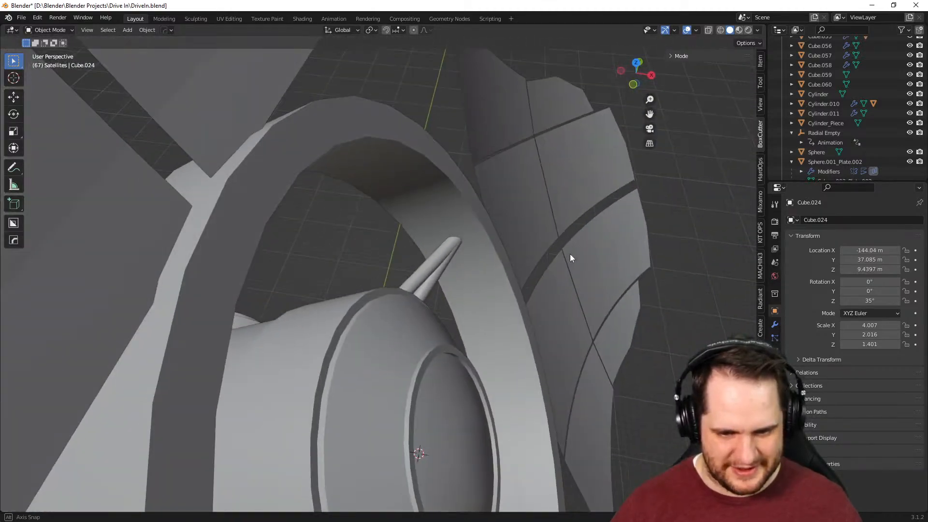
pyautogui.click(445, 277)
pyautogui.moveTo(441, 265); pyautogui.dragTo(331, 254, button='middle')
pyautogui.press('g')
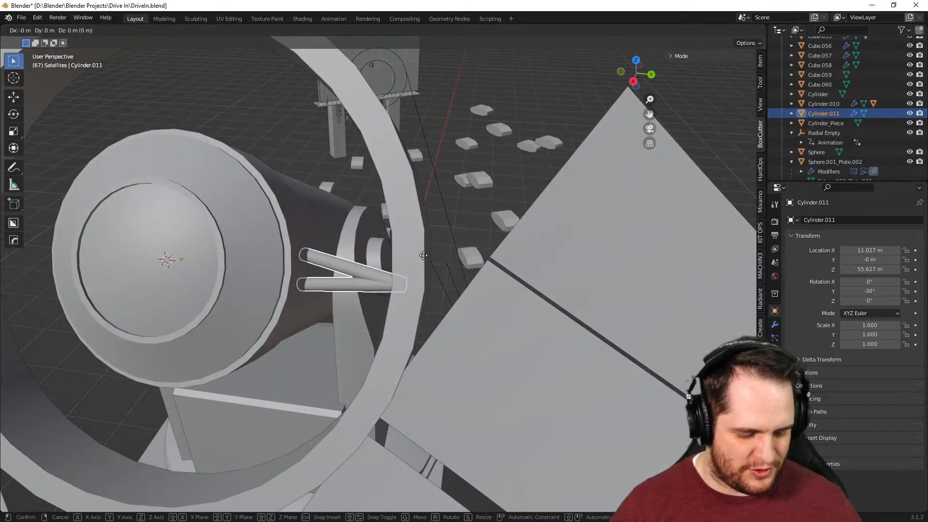
pyautogui.press('x')
pyautogui.press('x')
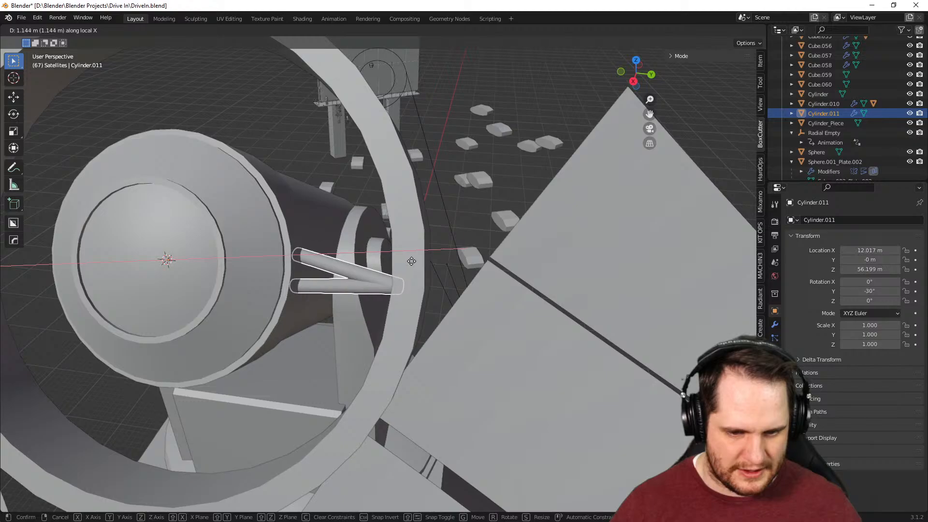
pyautogui.click(414, 260)
# Examine how the mirrored rods meet the drum and the outer ring from several angles, leaving the rod selected
pyautogui.moveTo(494, 192); pyautogui.dragTo(525, 204, button='middle')
pyautogui.click(512, 193)
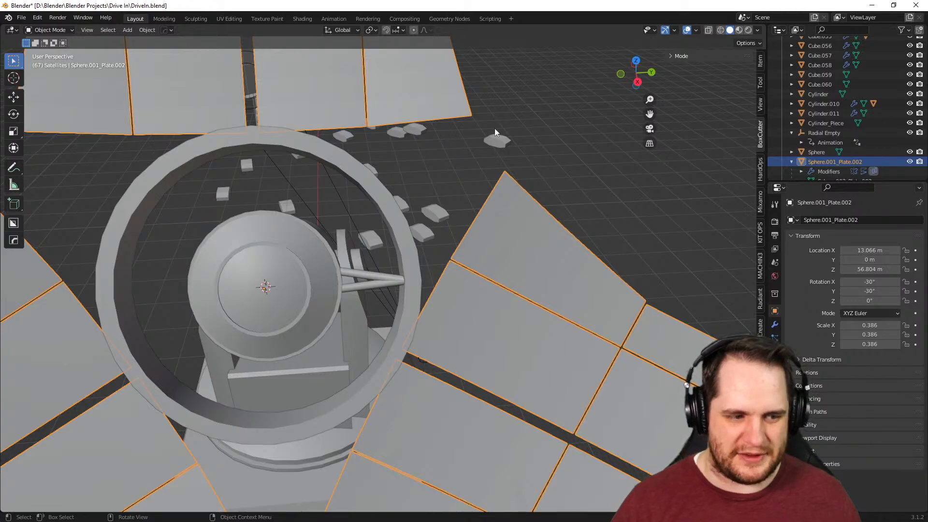
pyautogui.moveTo(345, 279); pyautogui.dragTo(433, 315, button='middle')
pyautogui.click(422, 269)
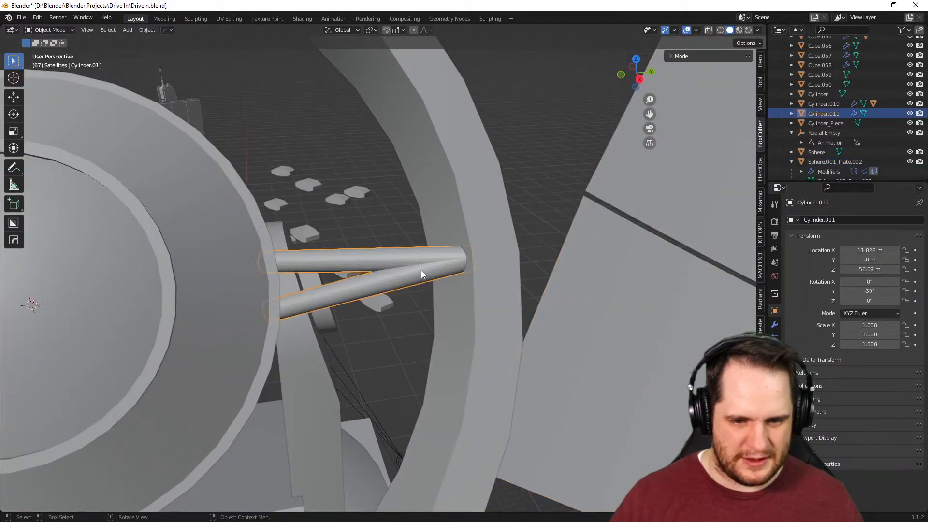
pyautogui.scroll(-3, 424, 280)
pyautogui.moveTo(425, 284); pyautogui.dragTo(399, 285, button='middle')
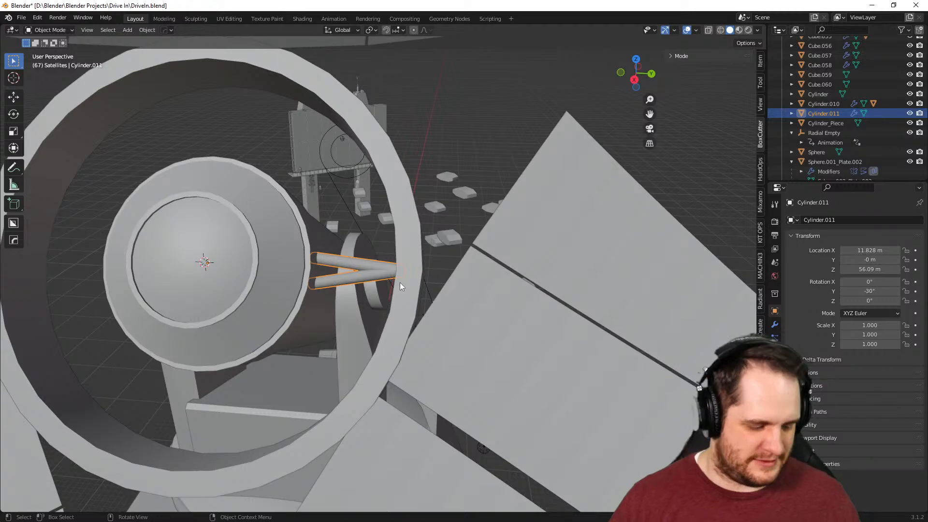
# Add a HardOps radial array to the mirrored rods, repeating them around the drum on the X axis with 3 segments
pyautogui.keyDown('shift'); pyautogui.moveTo(335, 289); pyautogui.dragTo(420, 284, button='middle'); pyautogui.keyUp('shift')
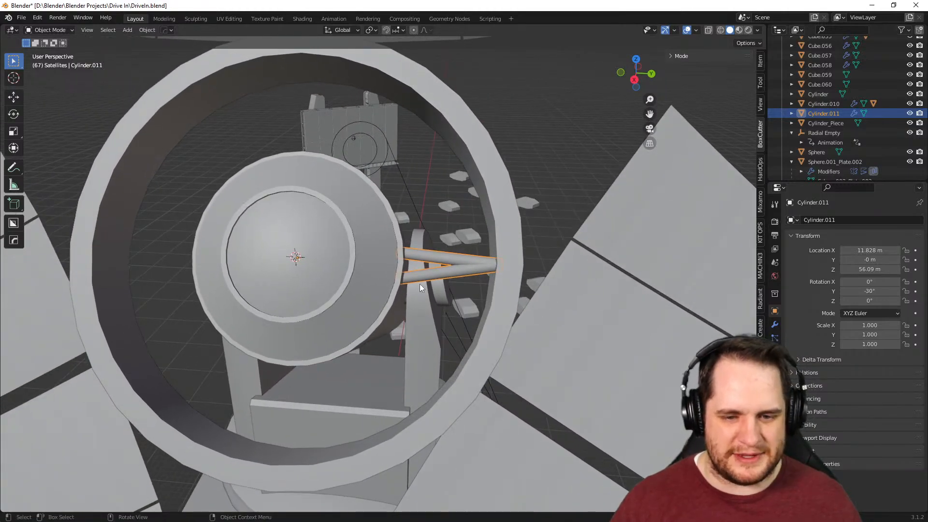
pyautogui.press('q')
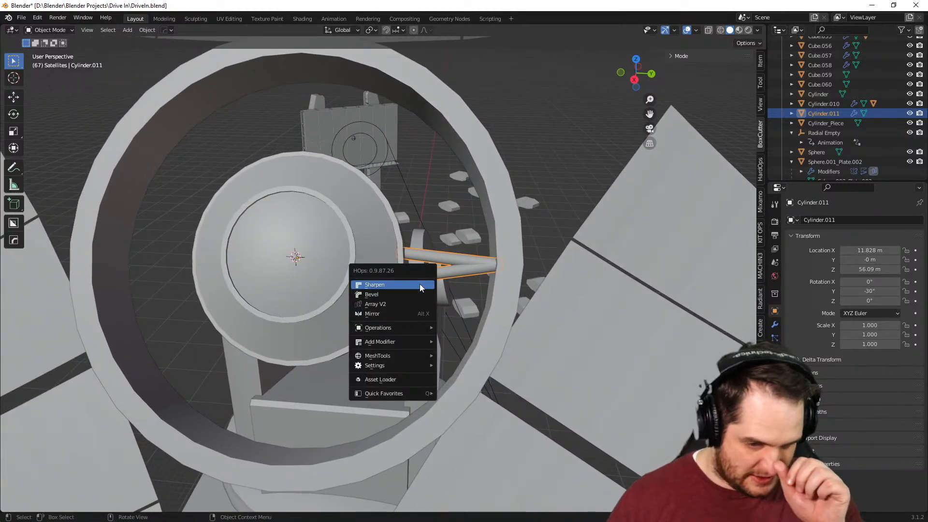
pyautogui.moveTo(421, 355)
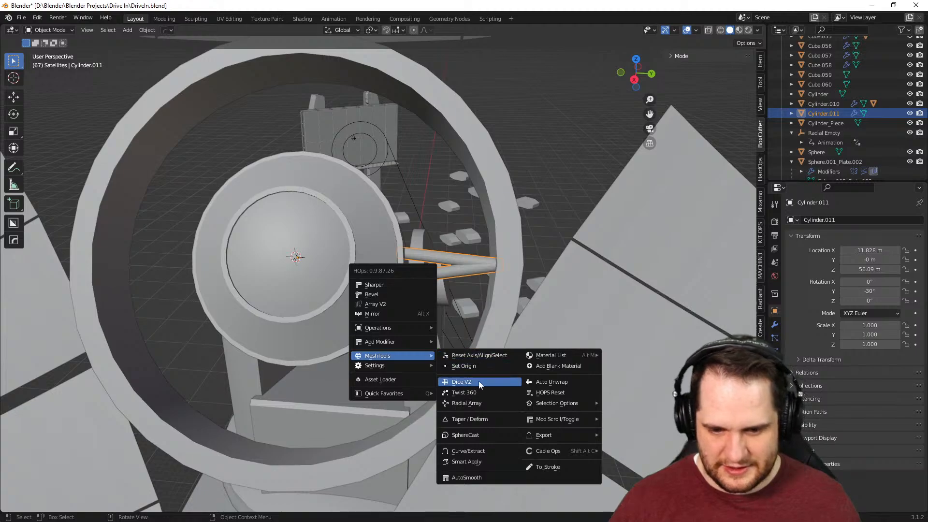
pyautogui.click(474, 405)
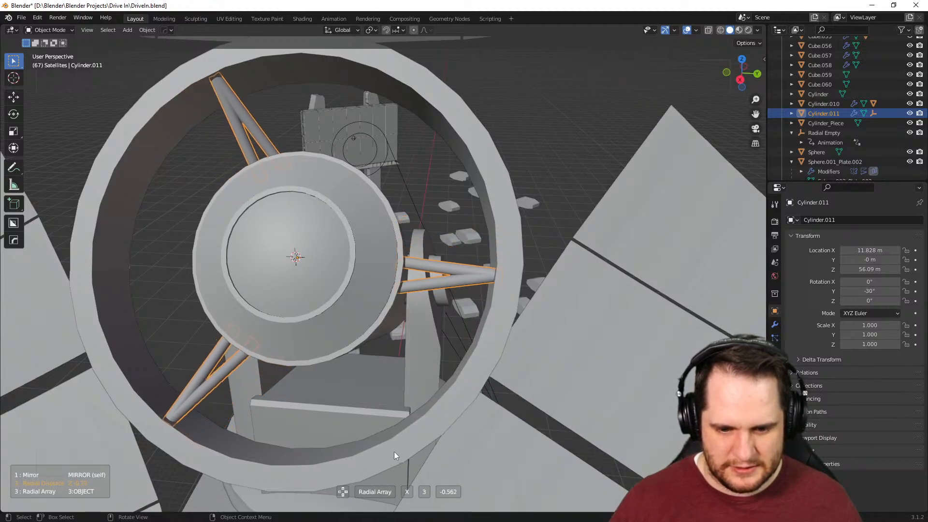
pyautogui.click(411, 441)
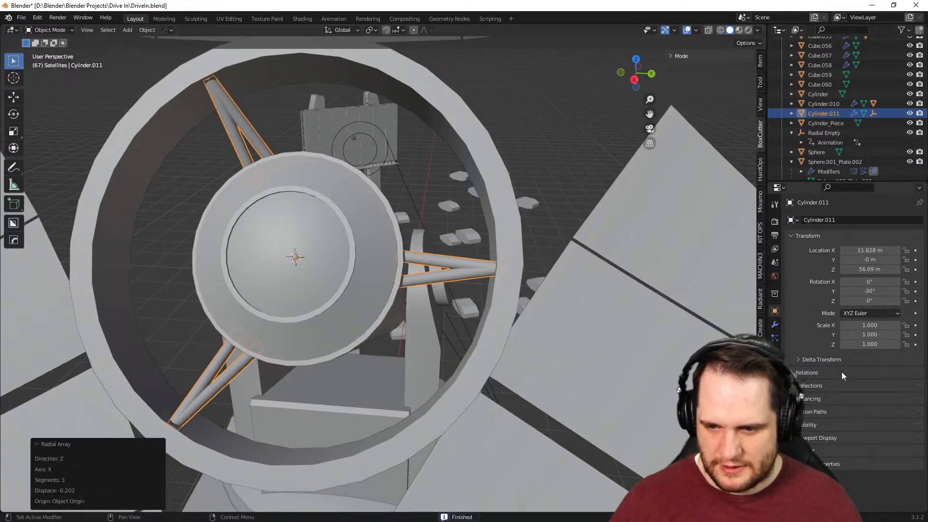
# Set the Radial Displace strength of the arrayed rods to 0
pyautogui.click(775, 325)
pyautogui.click(791, 359)
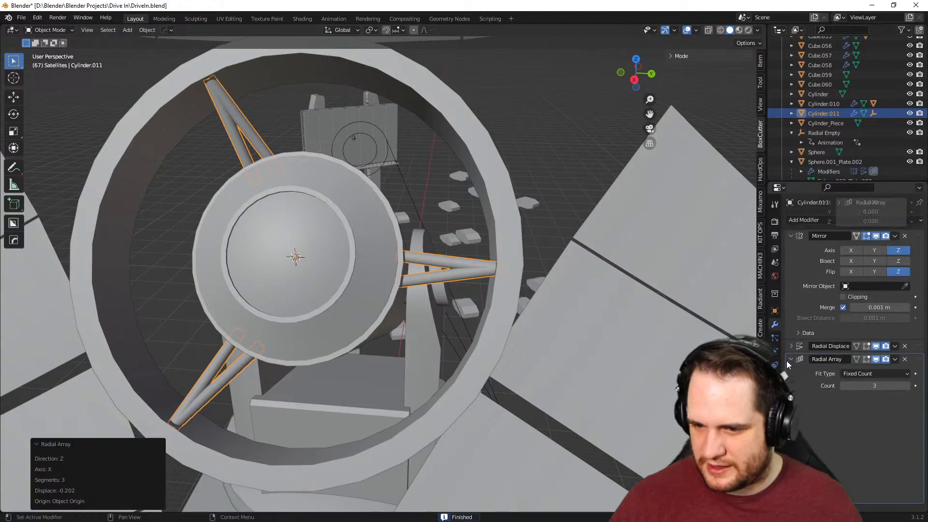
pyautogui.click(793, 347)
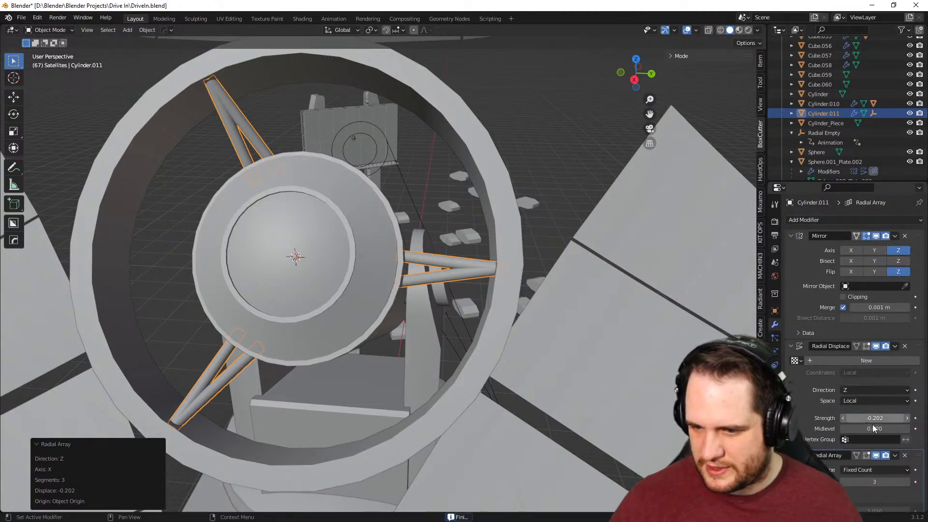
pyautogui.click(878, 417)
pyautogui.write('0')
pyautogui.press('Return')
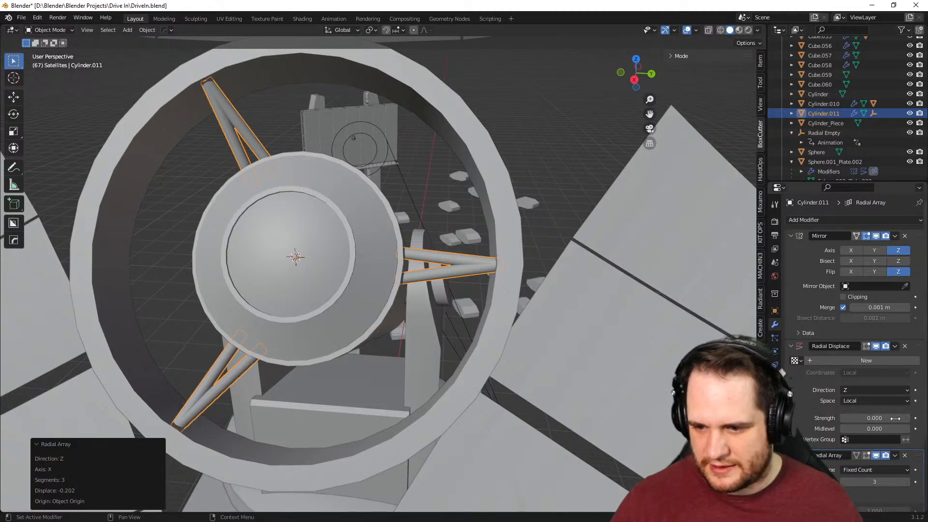
# Increase the Radial Array count of the rod pairs to 7
pyautogui.click(907, 482)
pyautogui.click(907, 482)
pyautogui.click(907, 482)
pyautogui.click(907, 482)
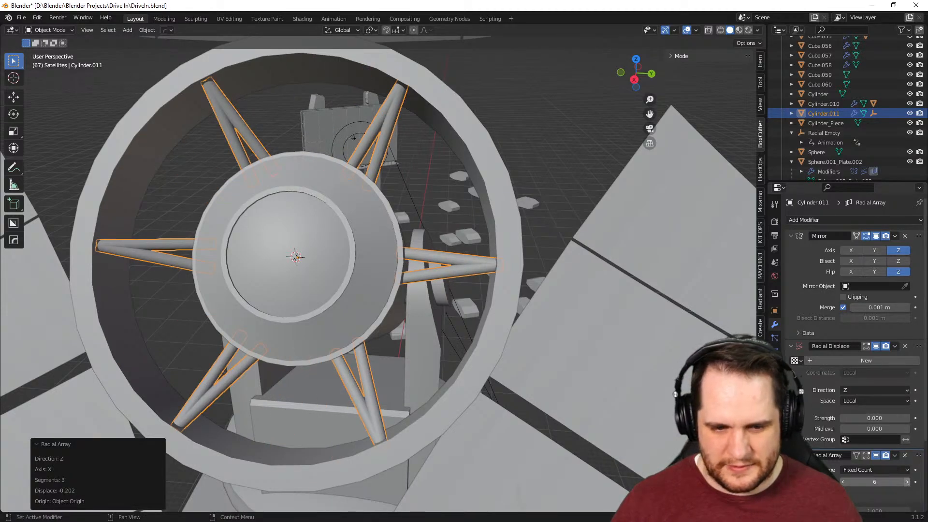
# Deselect the rods and examine how the arrayed pairs sit between the drum and outer ring from the side and front
pyautogui.scroll(-3, 617, 371)
pyautogui.moveTo(617, 370); pyautogui.dragTo(469, 306, button='middle')
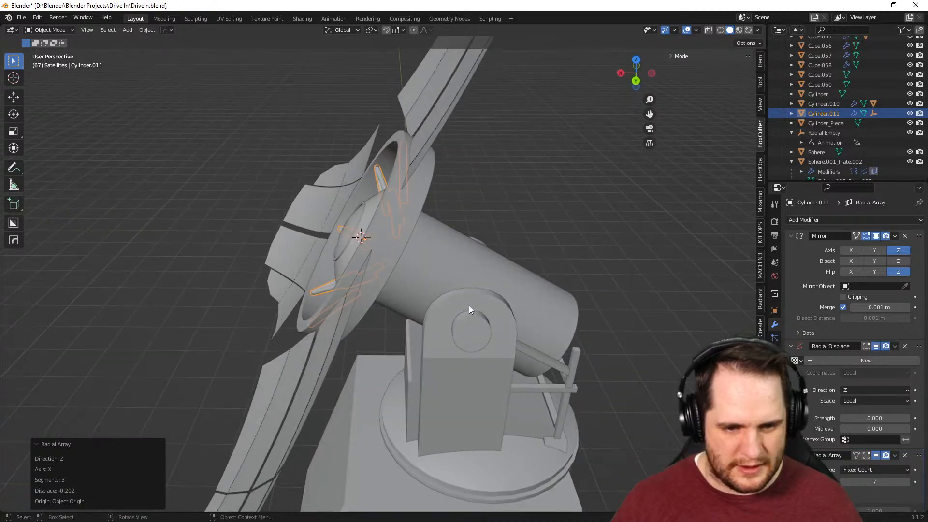
pyautogui.press('Tab')
pyautogui.moveTo(555, 212); pyautogui.dragTo(663, 219, button='middle')
pyautogui.scroll(2, 640, 221)
pyautogui.press('Tab')
pyautogui.click(636, 220)
pyautogui.scroll(-4, 654, 248)
pyautogui.moveTo(624, 271); pyautogui.dragTo(538, 292, button='middle')
pyautogui.scroll(6, 505, 280)
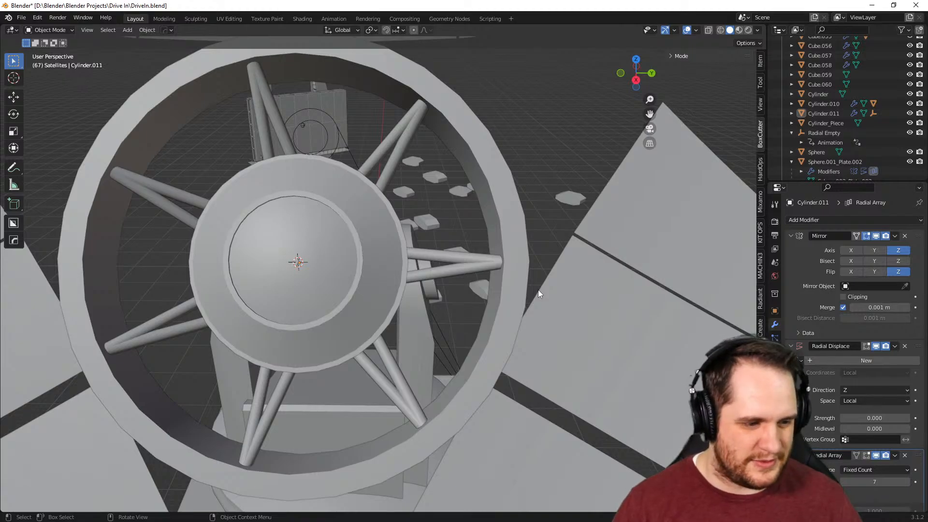
pyautogui.moveTo(664, 174); pyautogui.dragTo(515, 193, button='middle')
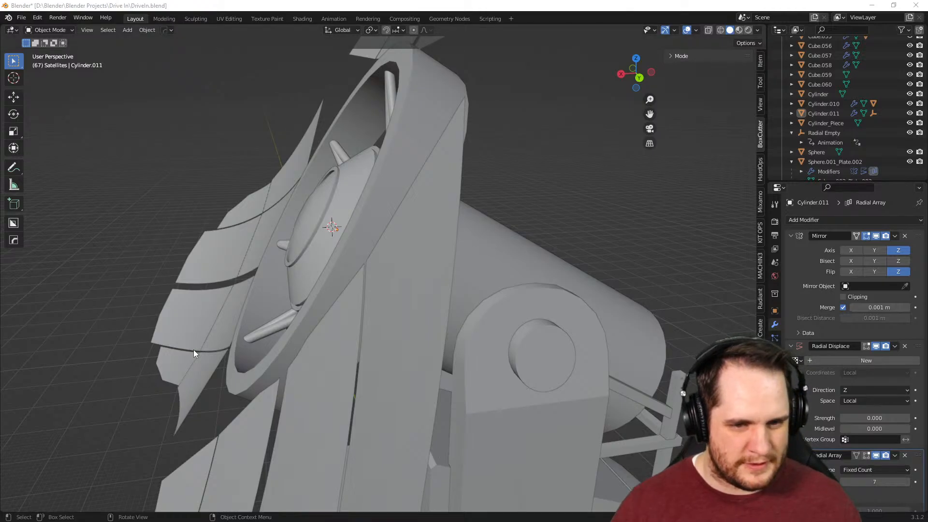
# Add a UV sphere at the 3D cursor in the drum's centre and scale it up by about 14.43
pyautogui.scroll(-7, 193, 350)
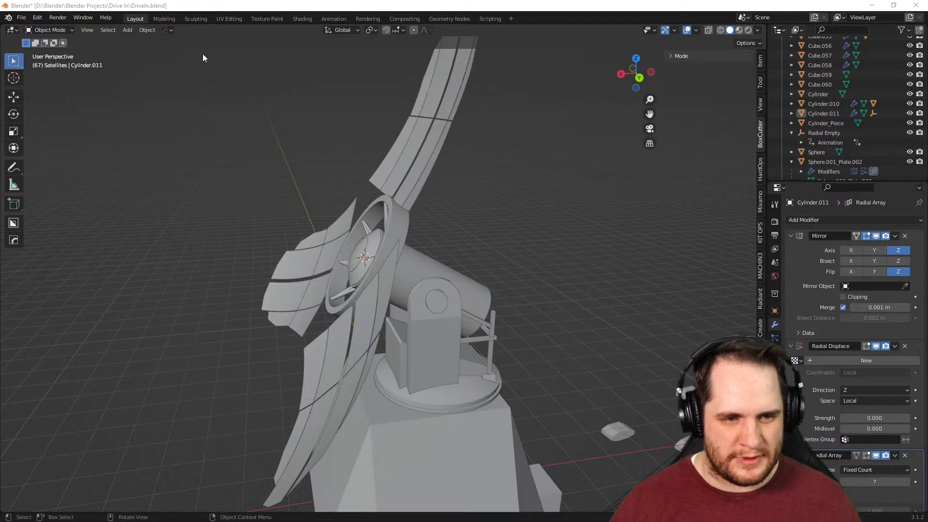
pyautogui.click(129, 30)
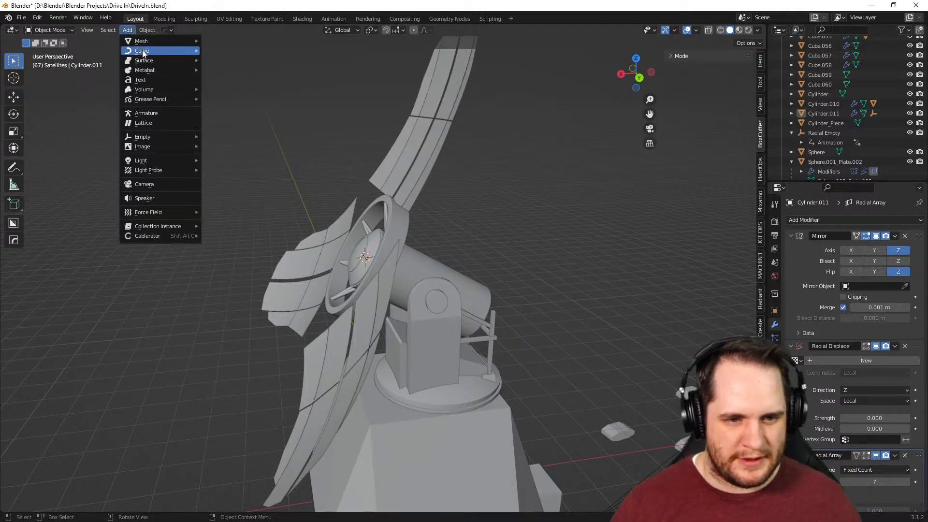
pyautogui.moveTo(140, 41)
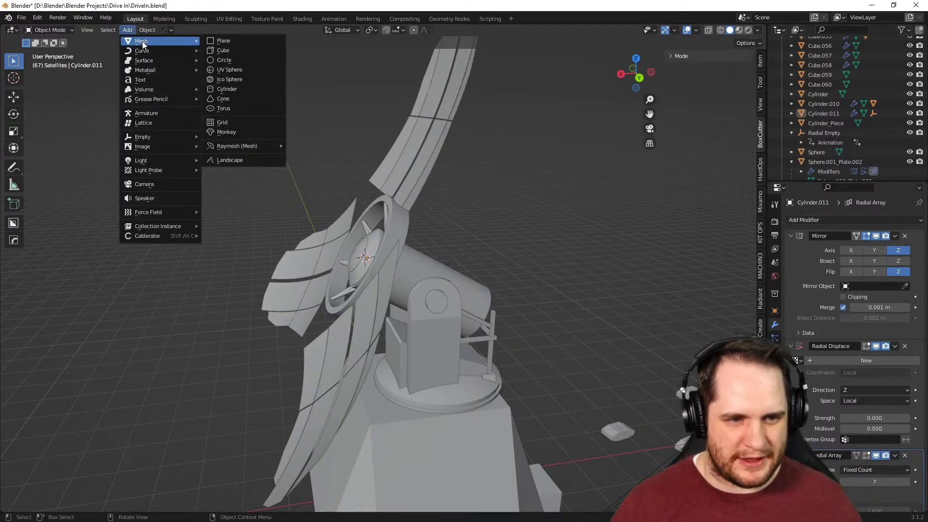
pyautogui.click(231, 72)
pyautogui.press('s')
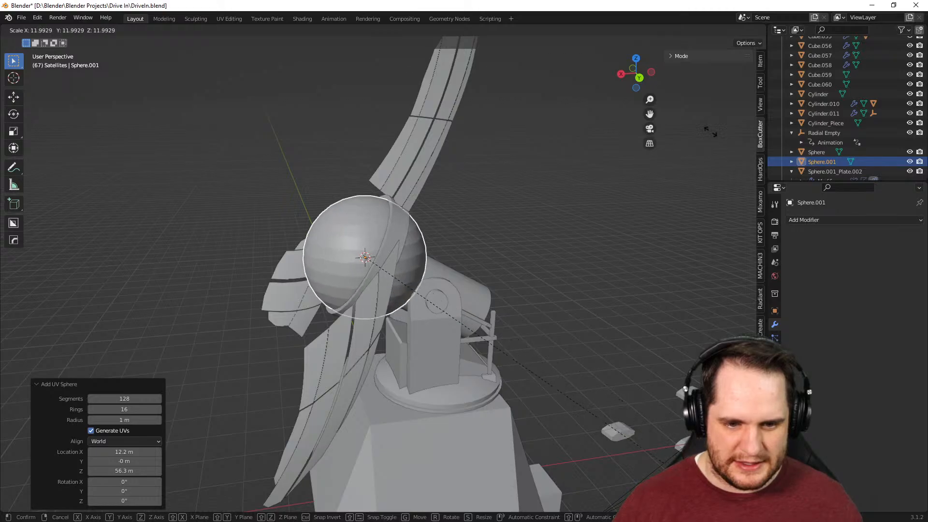
pyautogui.click(294, 350)
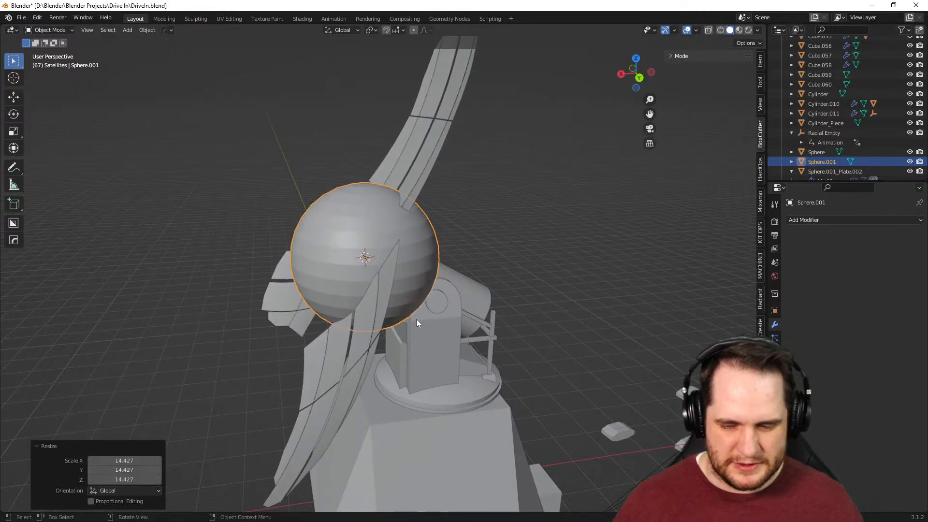
# Set the new sphere's Y rotation to 60° to match the drum's tilt
pyautogui.click(775, 311)
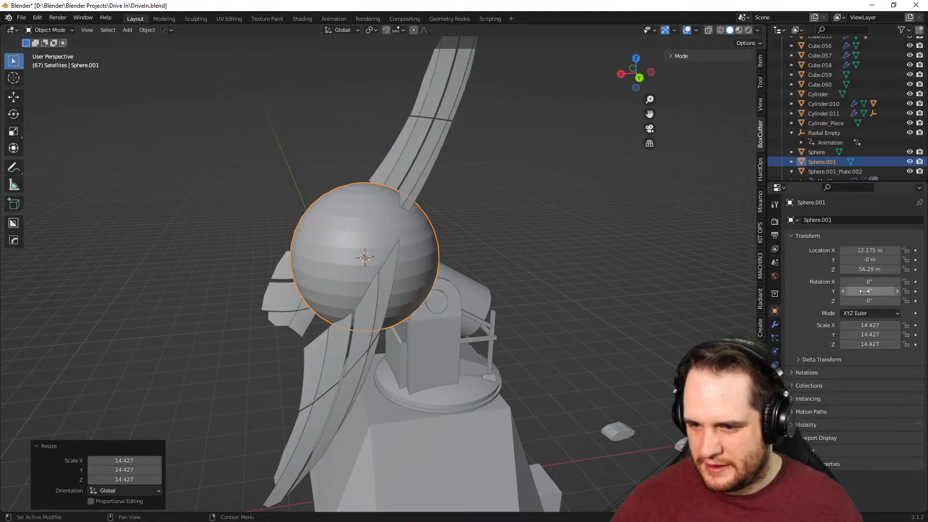
pyautogui.write('60')
pyautogui.press('Return')
# Move the sphere about 8.58 m along its local Z axis, outward from the drum
pyautogui.moveTo(410, 281); pyautogui.dragTo(437, 309, button='middle')
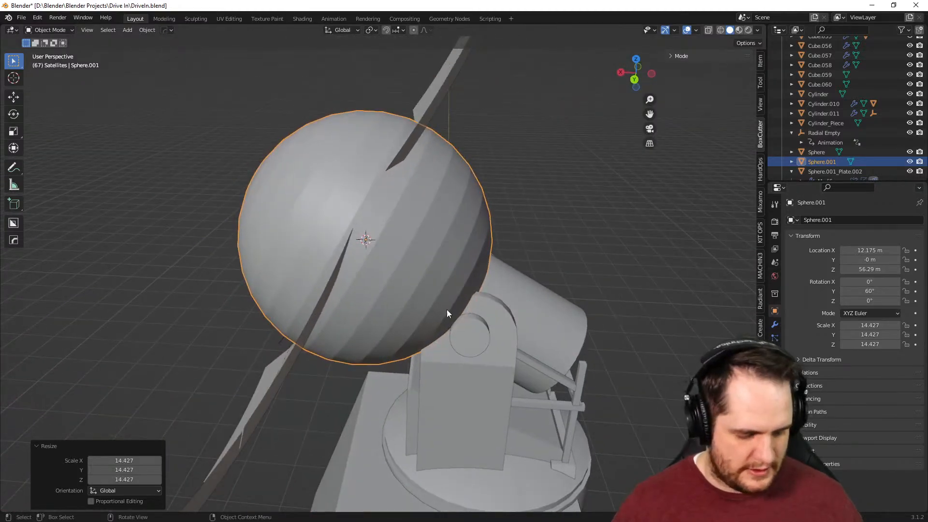
pyautogui.press('g')
pyautogui.press('x')
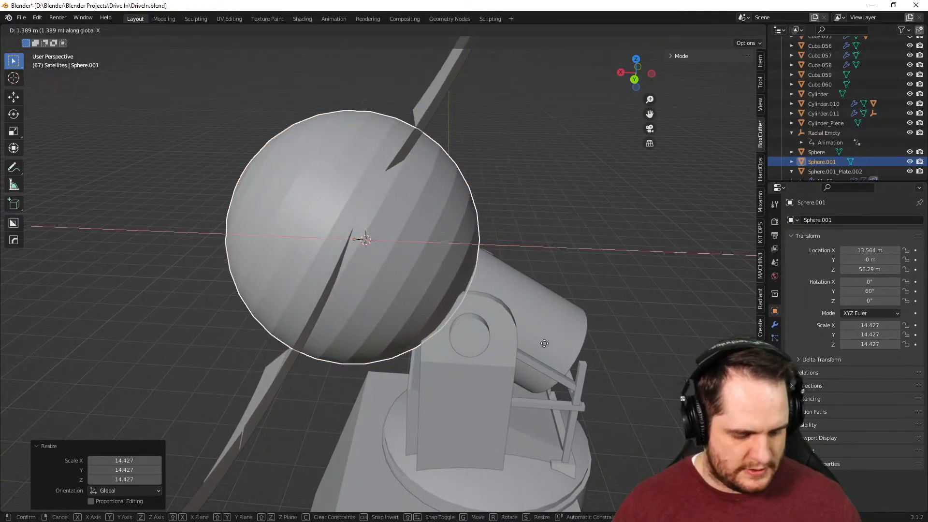
pyautogui.press('x')
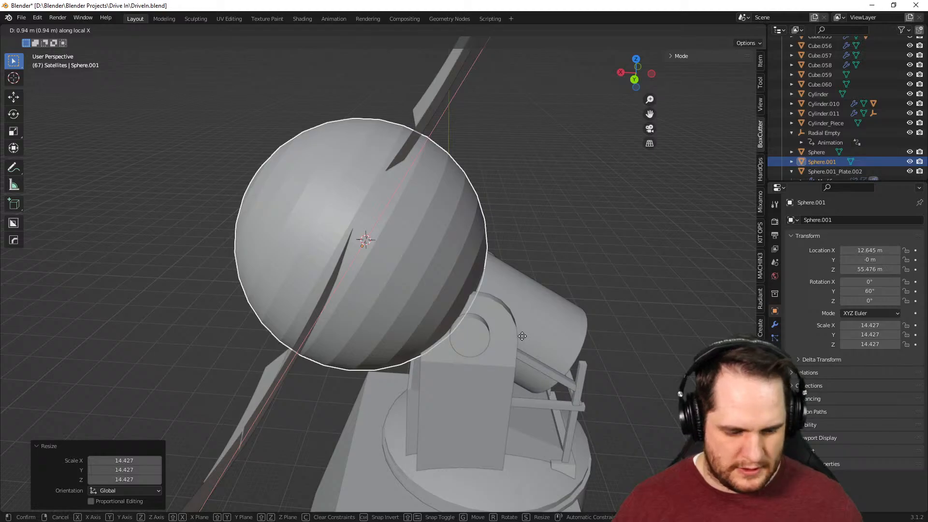
pyautogui.press('z')
pyautogui.press('z')
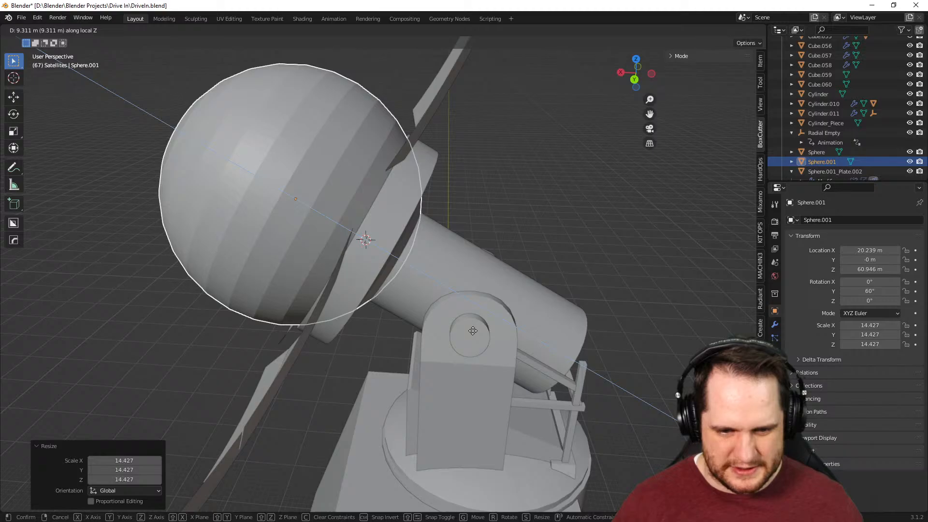
pyautogui.click(478, 334)
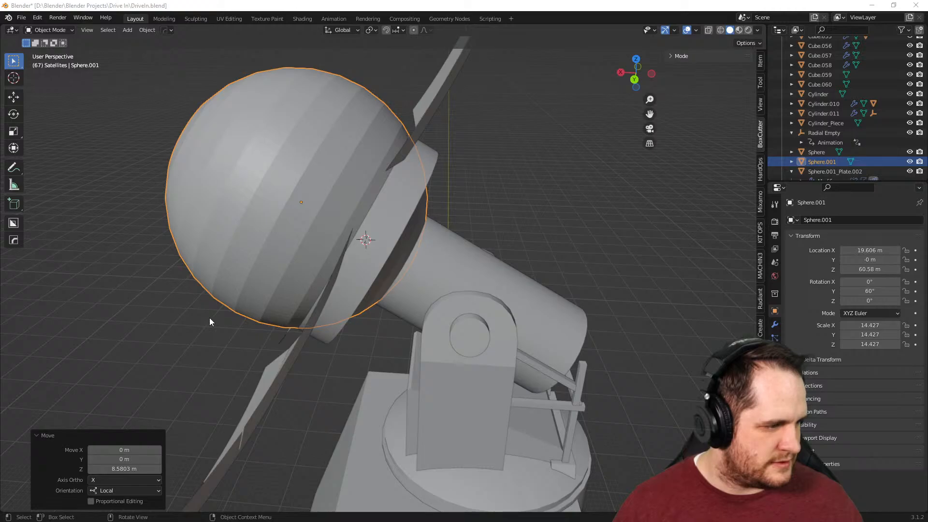
# Resize the sphere uniformly to a scale of about 14.03 so it fits against the outer ring
pyautogui.scroll(1, 239, 318)
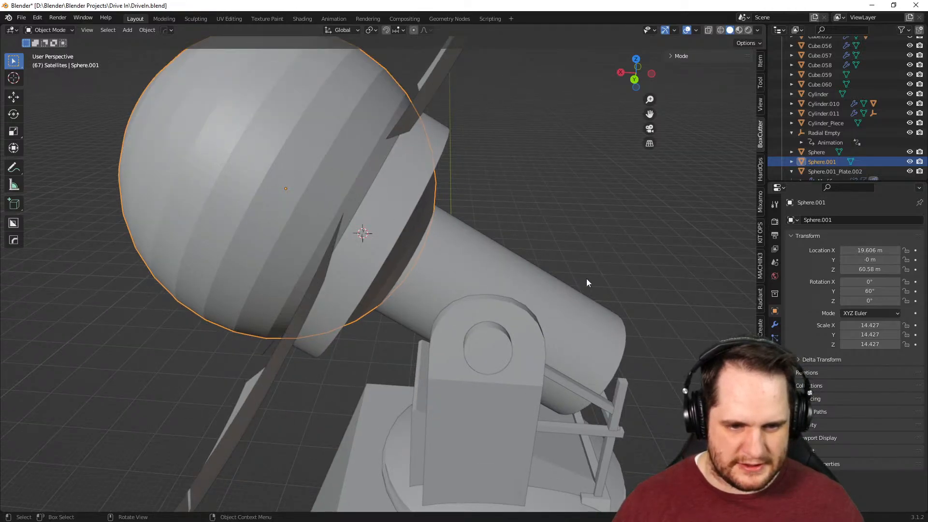
pyautogui.press('s')
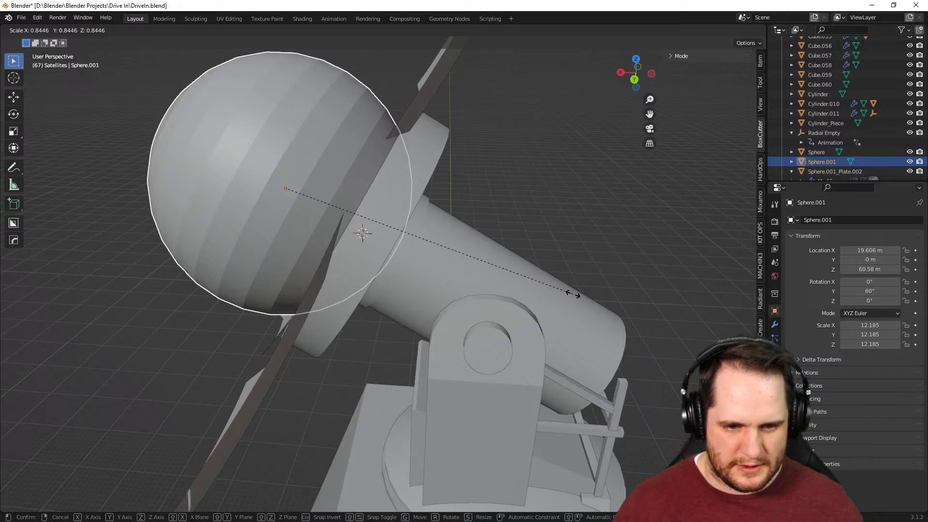
pyautogui.click(574, 294)
pyautogui.press('s')
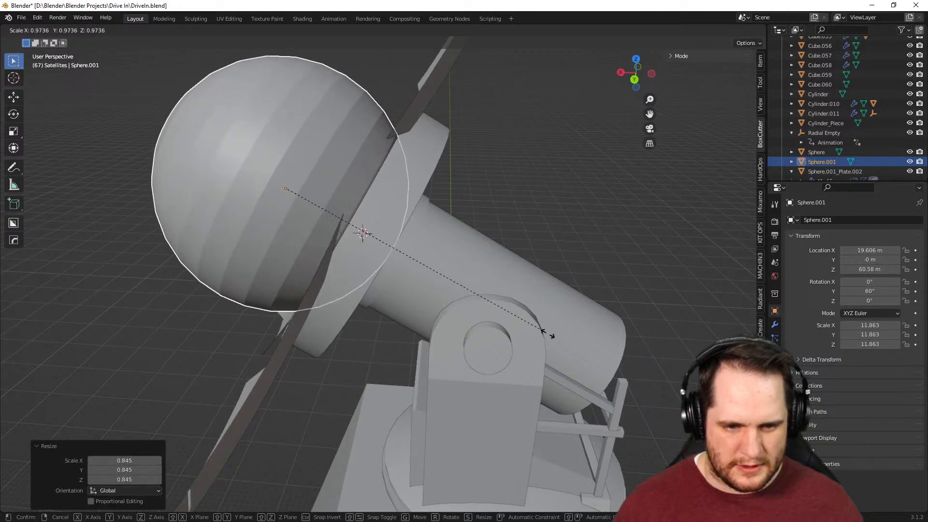
pyautogui.click(594, 358)
# In the sphere's mesh, select the face rings of the hemisphere facing away from the drum and delete those faces
pyautogui.moveTo(495, 303); pyautogui.dragTo(513, 294, button='middle')
pyautogui.moveTo(280, 244); pyautogui.dragTo(317, 256, button='middle')
pyautogui.press('Tab')
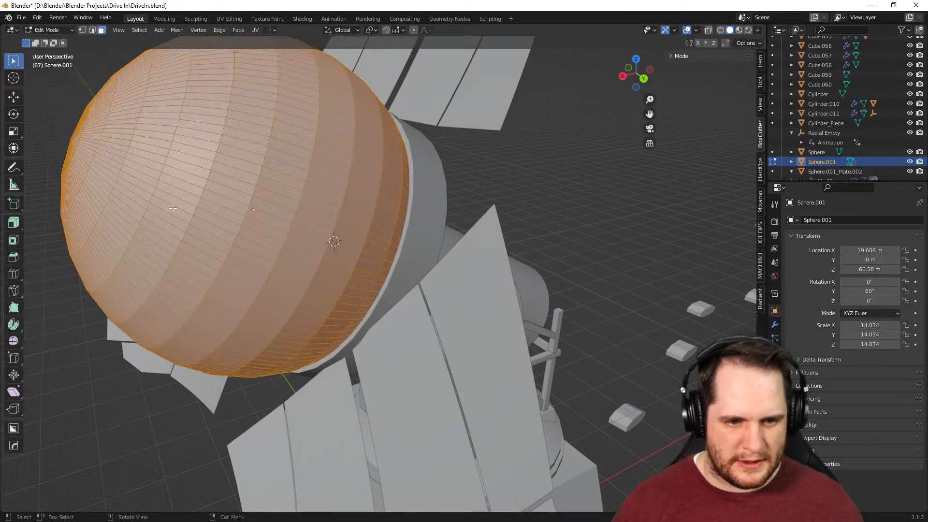
pyautogui.keyDown('alt'); pyautogui.click(110, 166); pyautogui.keyUp('alt')
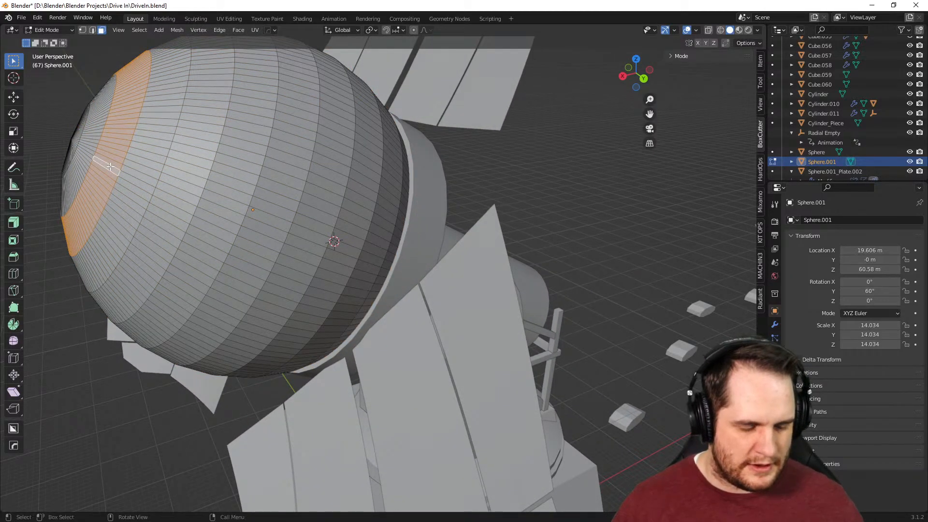
pyautogui.press('ctrl+KP_Add')
pyautogui.press('ctrl+KP_Add')
pyautogui.press('ctrl+KP_Add')
pyautogui.press('ctrl+KP_Add')
pyautogui.press('ctrl+KP_Add')
pyautogui.press('ctrl+KP_Add')
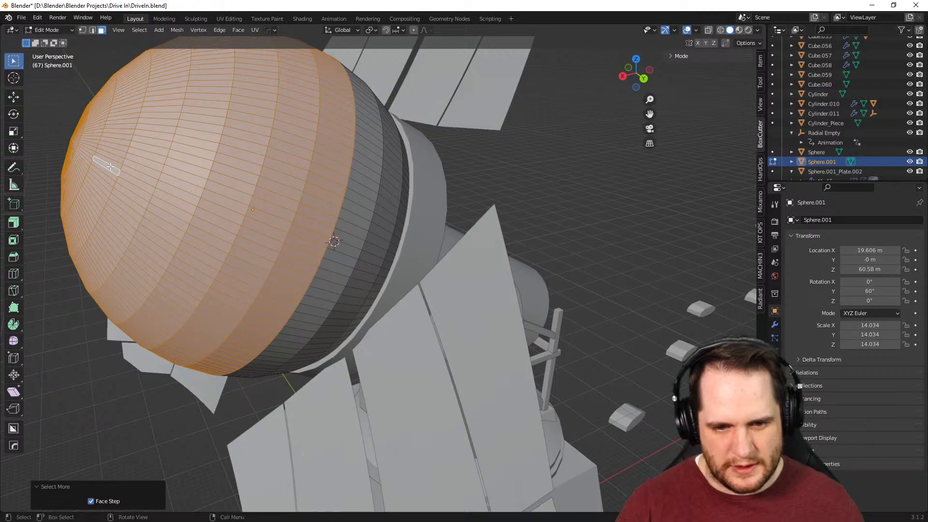
pyautogui.moveTo(444, 239); pyautogui.dragTo(406, 247, button='middle')
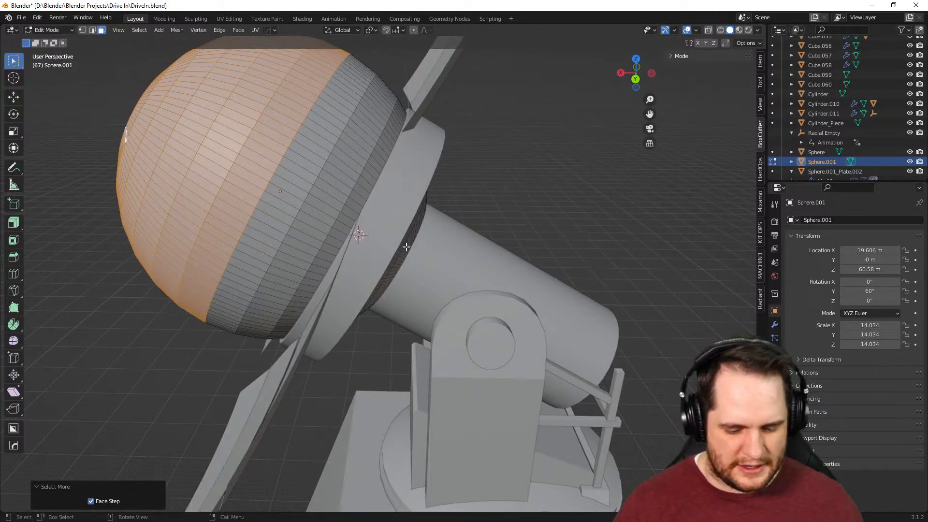
pyautogui.press('x')
pyautogui.click(406, 247)
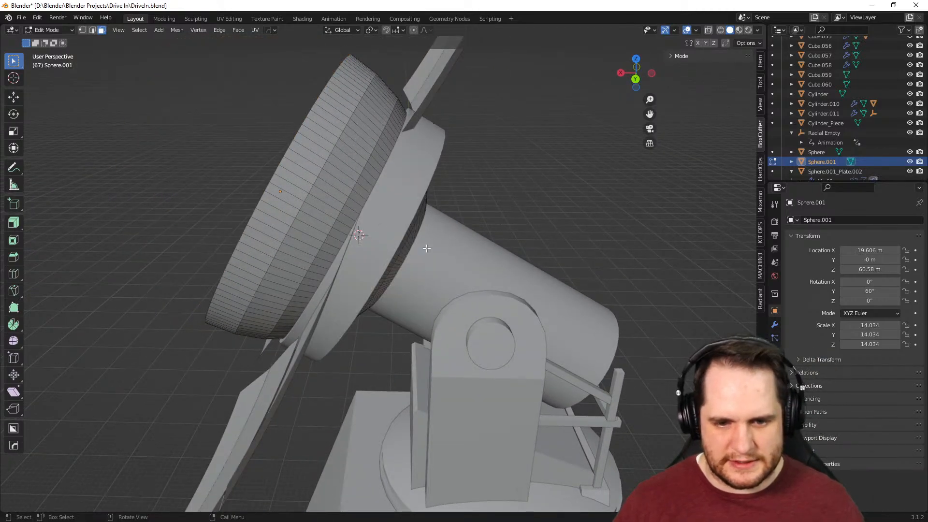
# Delete the sphere's face rings next to the drum, keeping only the outer band of faces that meets the ring
pyautogui.moveTo(425, 249); pyautogui.dragTo(396, 244, button='middle')
pyautogui.keyDown('alt'); pyautogui.click(398, 248); pyautogui.keyUp('alt')
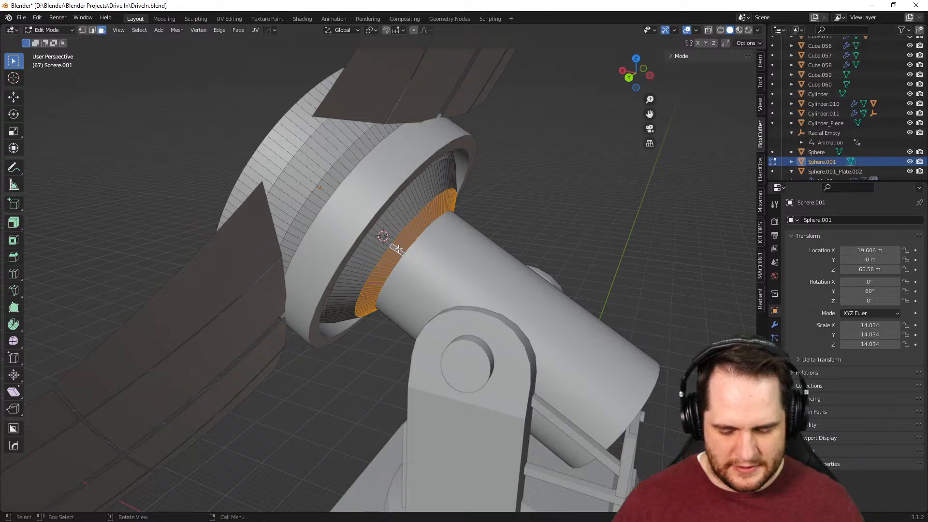
pyautogui.press('ctrl+KP_Add')
pyautogui.press('ctrl+KP_Add')
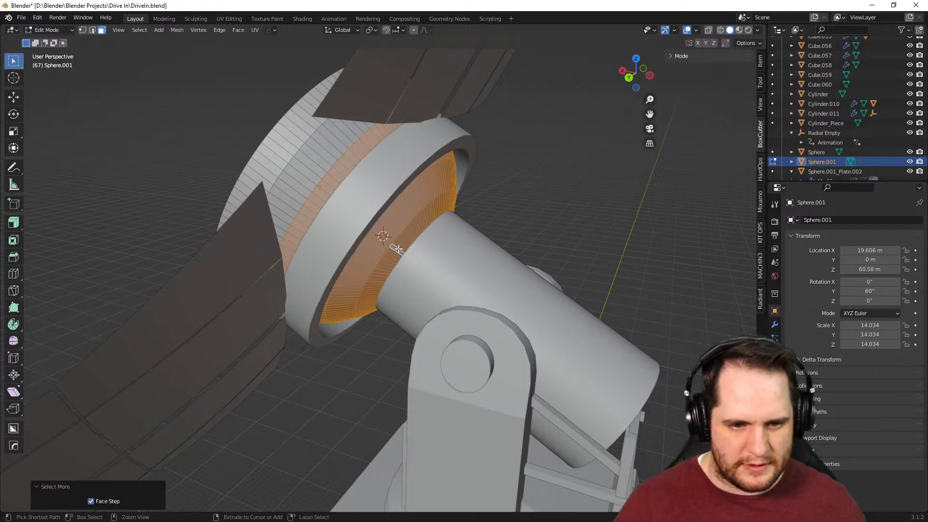
pyautogui.moveTo(398, 249); pyautogui.dragTo(444, 262, button='middle')
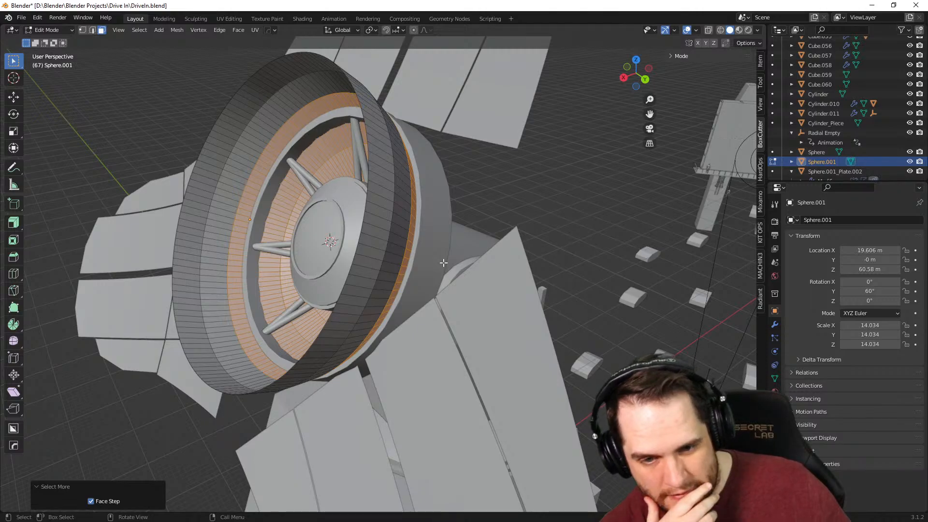
pyautogui.press('ctrl+KP_Subtract')
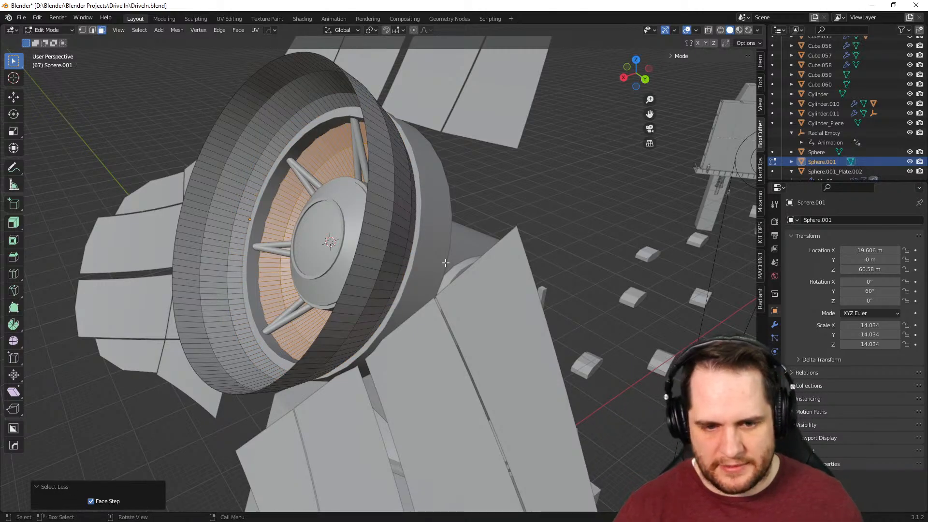
pyautogui.press('x')
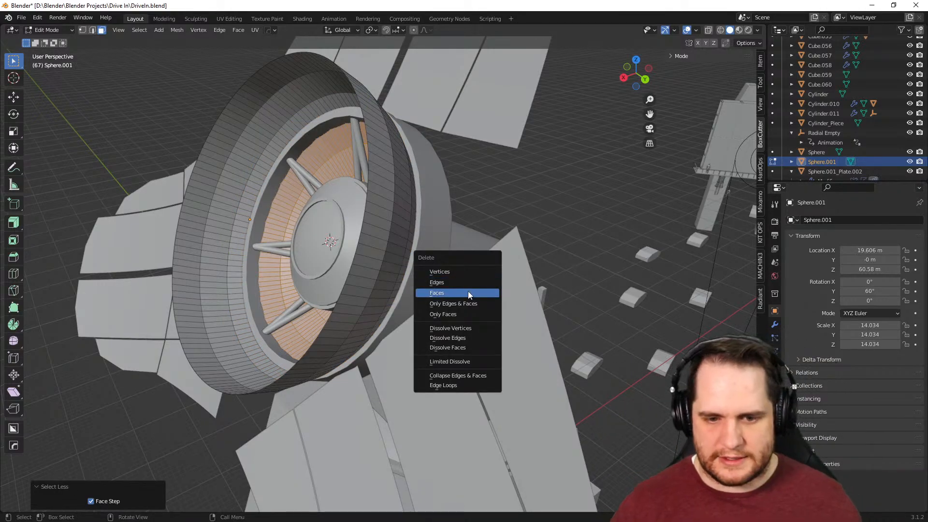
pyautogui.click(468, 291)
# Flatten the whole dish object along its local Z axis by a factor of about 0.618
pyautogui.moveTo(494, 272); pyautogui.dragTo(459, 237, button='middle')
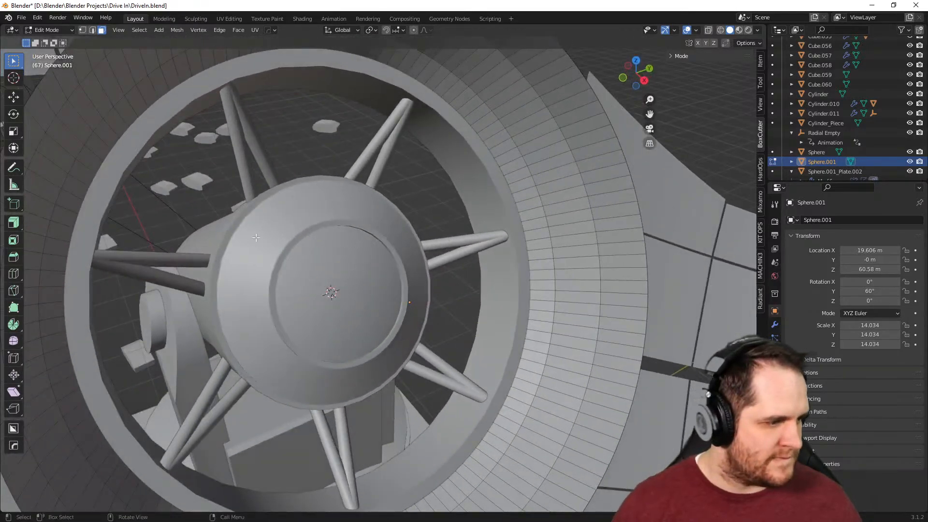
pyautogui.moveTo(321, 319); pyautogui.dragTo(351, 276, button='middle')
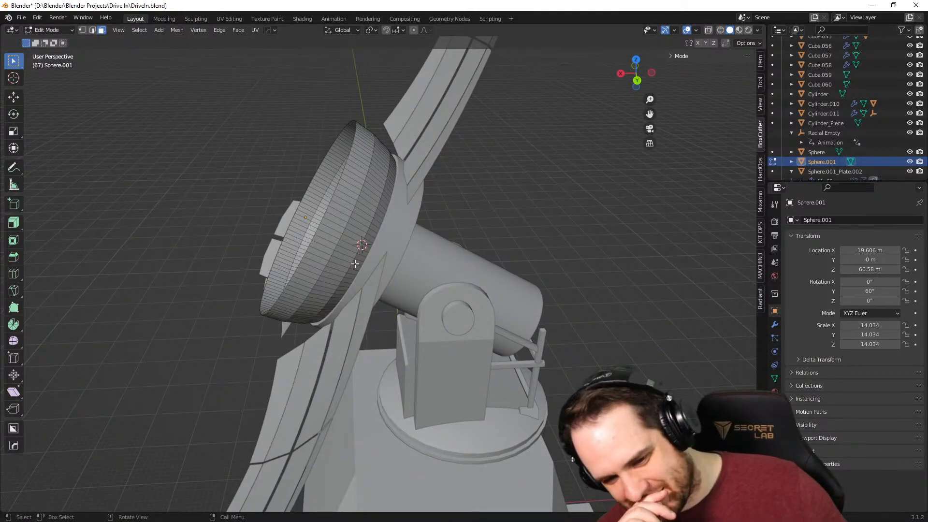
pyautogui.moveTo(294, 209); pyautogui.dragTo(266, 275, button='middle')
pyautogui.moveTo(192, 231); pyautogui.dragTo(366, 249, button='middle')
pyautogui.scroll(-8, 230, 315)
pyautogui.scroll(10, 346, 275)
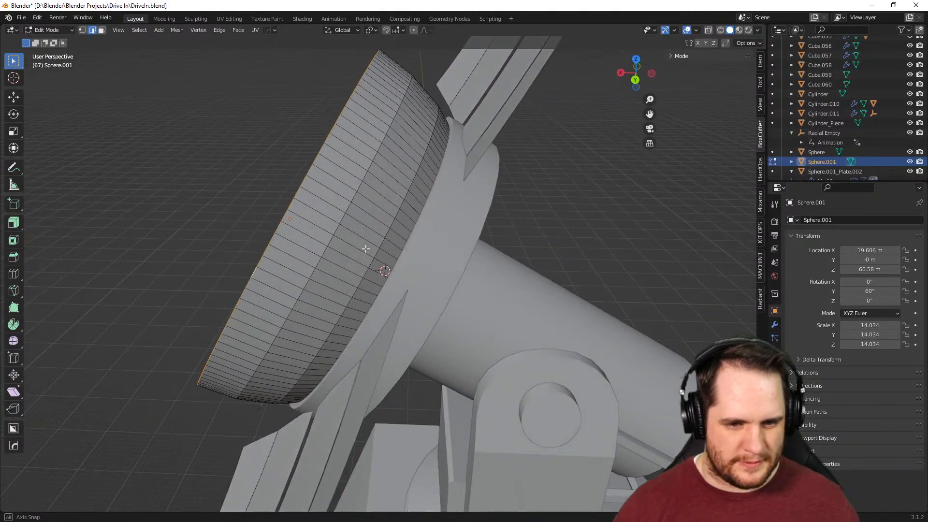
pyautogui.press('Tab')
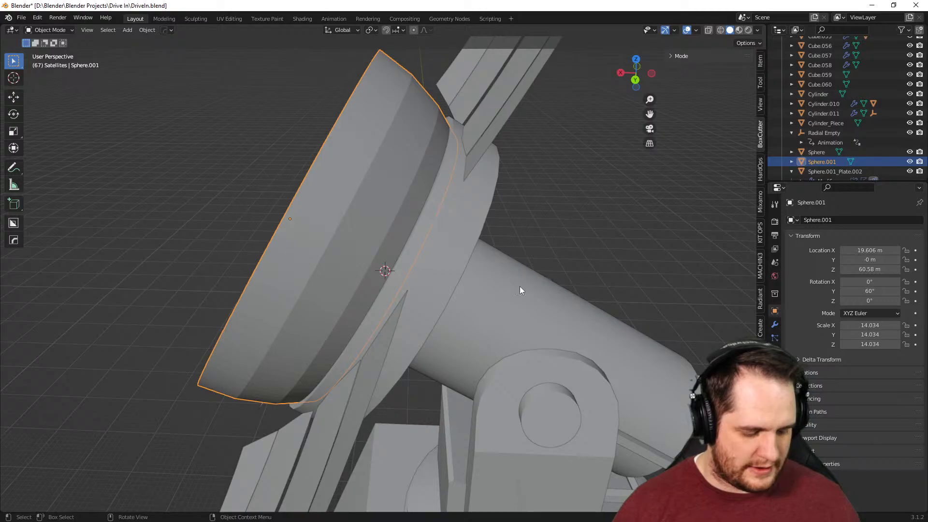
pyautogui.press('s')
pyautogui.press('z')
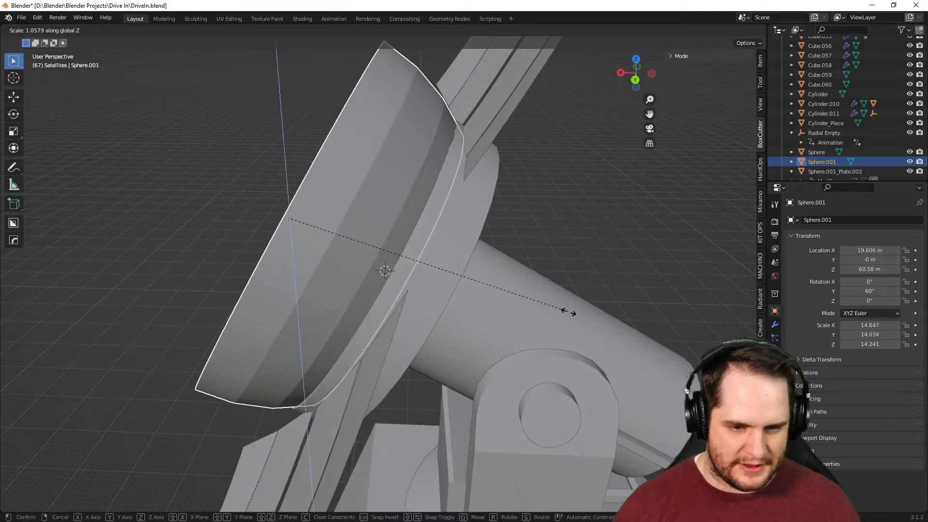
pyautogui.press('z')
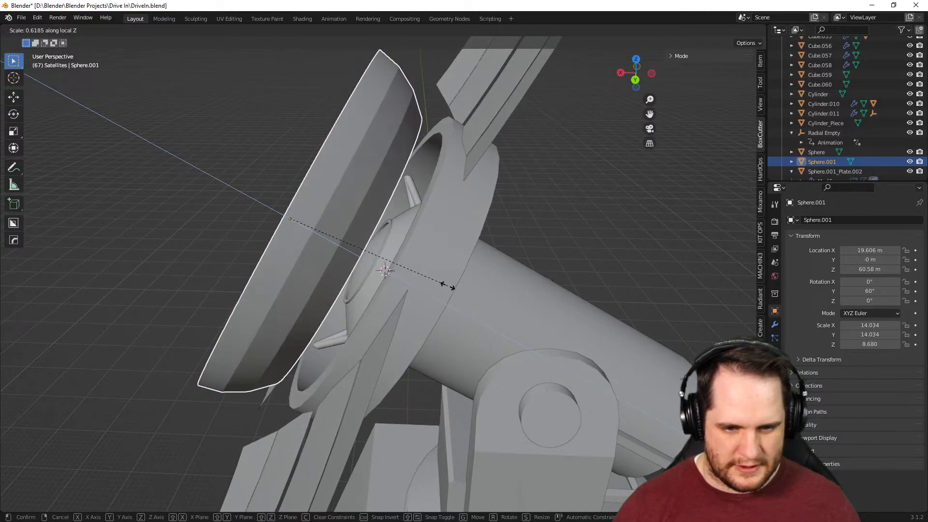
pyautogui.click(448, 286)
# Move the dish about 2.285 m along its local Z axis toward the drum so it seats against the outer ring
pyautogui.press('g')
pyautogui.press('z')
pyautogui.press('z')
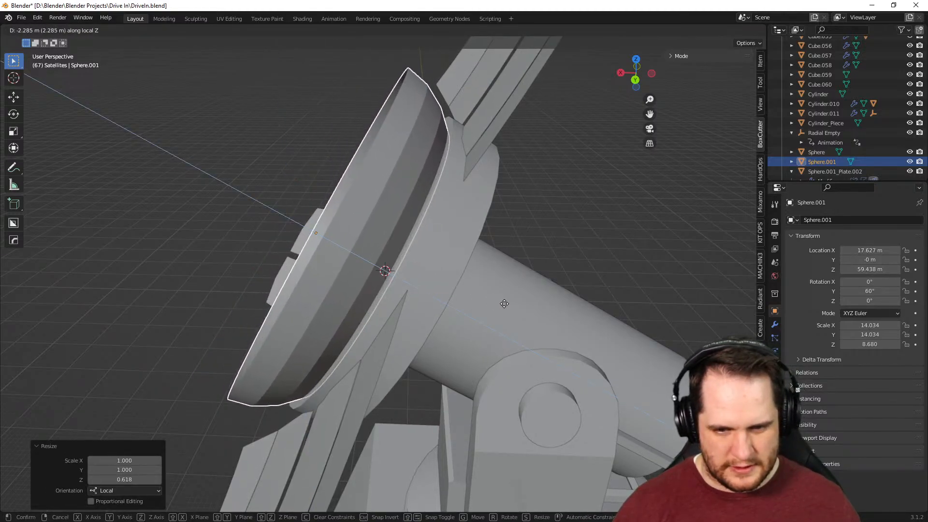
pyautogui.click(504, 303)
pyautogui.moveTo(504, 304); pyautogui.dragTo(424, 294, button='middle')
pyautogui.scroll(5, 456, 307)
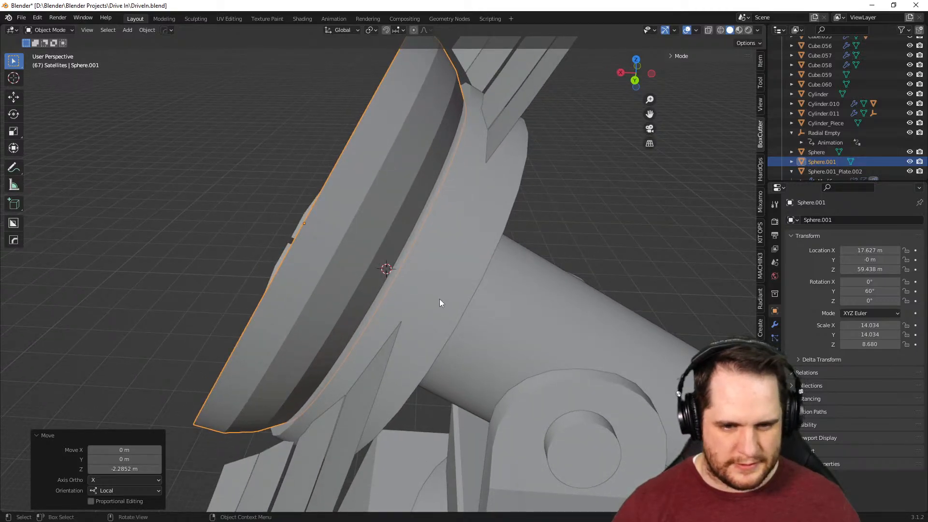
# Try widening the dish's open rim edge loop uniformly by a factor of about 1.048, and undo the scaling
pyautogui.moveTo(478, 290)
pyautogui.mouseDown(button='middle')
pyautogui.moveTo(455, 278)
pyautogui.moveTo(579, 277)
pyautogui.moveTo(605, 263)
pyautogui.moveTo(462, 281)
pyautogui.mouseUp(button='middle')
pyautogui.press('Tab')
pyautogui.scroll(1, 463, 281)
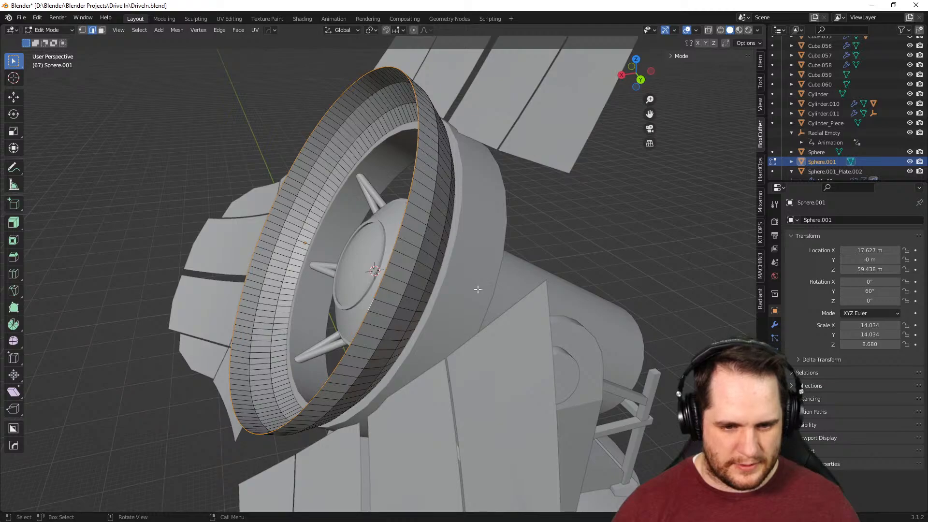
pyautogui.press('s')
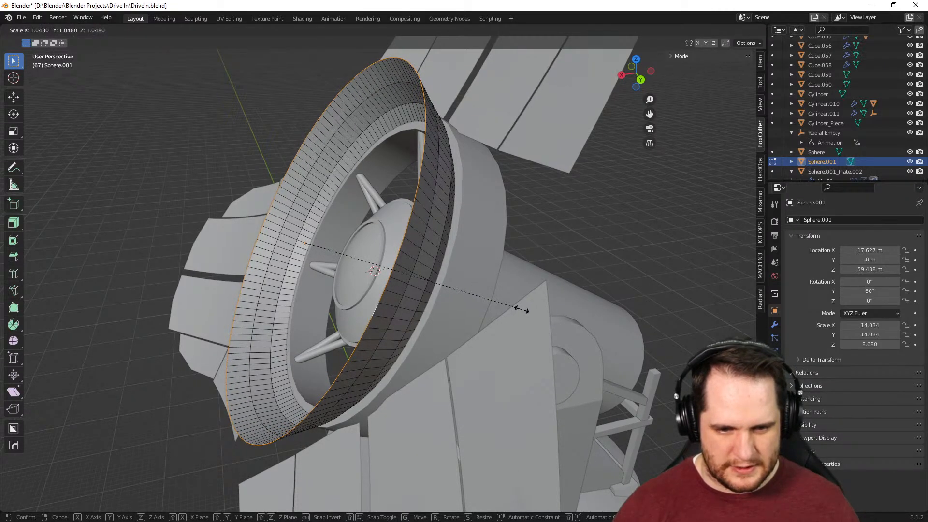
pyautogui.click(521, 310)
pyautogui.moveTo(521, 309); pyautogui.dragTo(503, 282, button='middle')
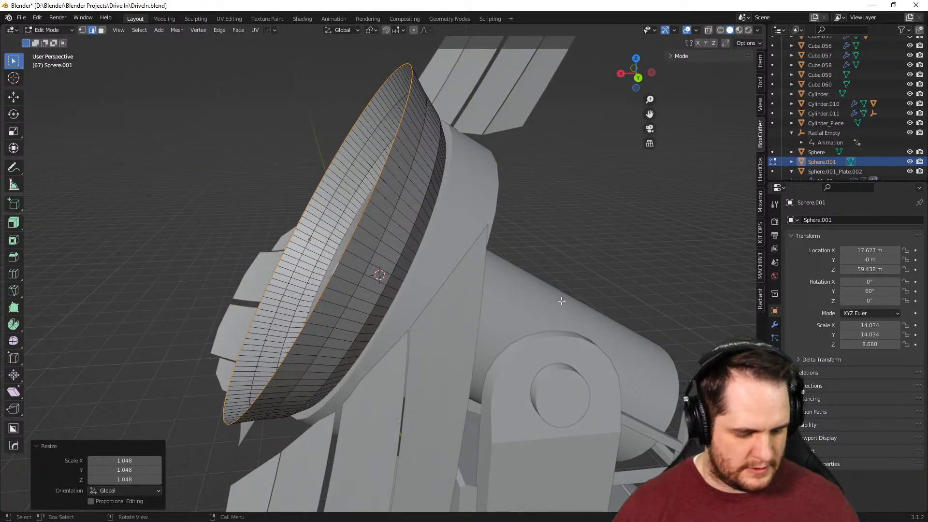
pyautogui.hotkey('ctrl', 'z')
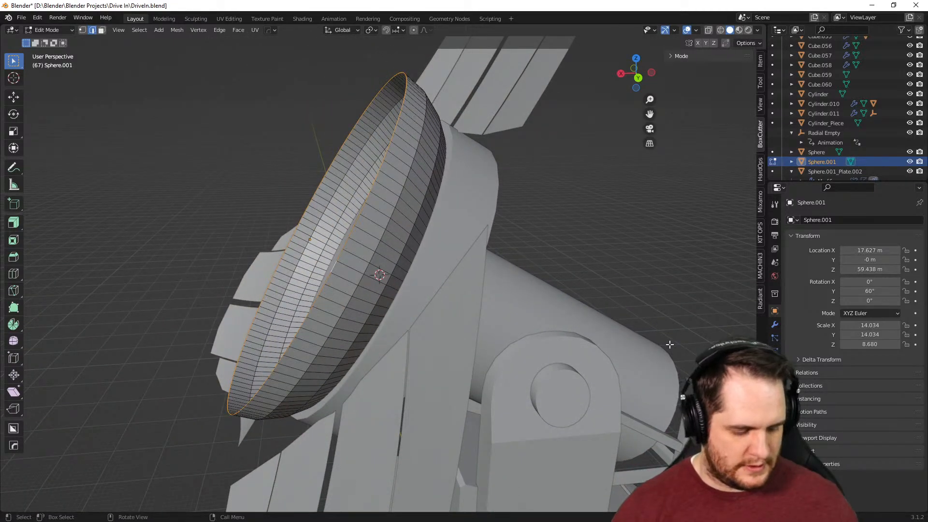
# Try moving the dish's open rim loop about 0.81 m outward along the local Z axis
pyautogui.press('g')
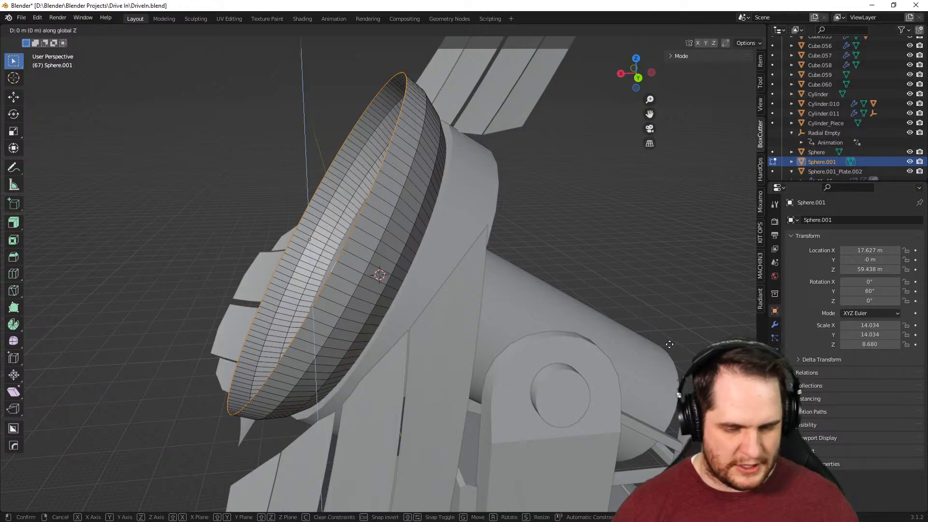
pyautogui.press('z')
pyautogui.press('z')
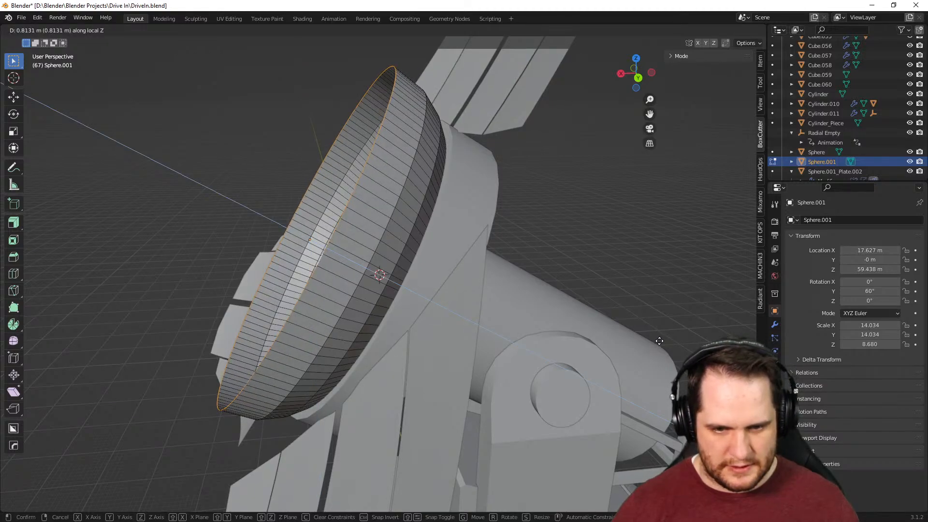
pyautogui.click(659, 341)
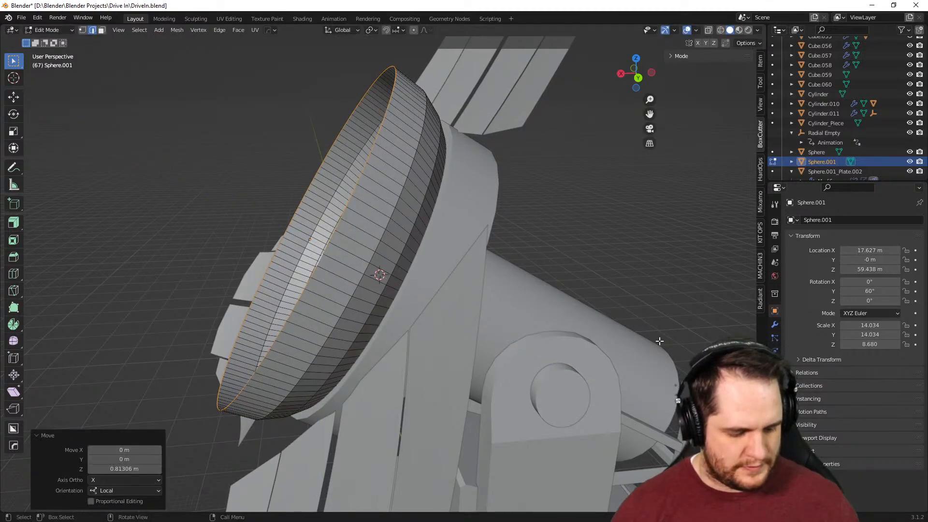
pyautogui.press('s')
pyautogui.press('z')
pyautogui.press('z')
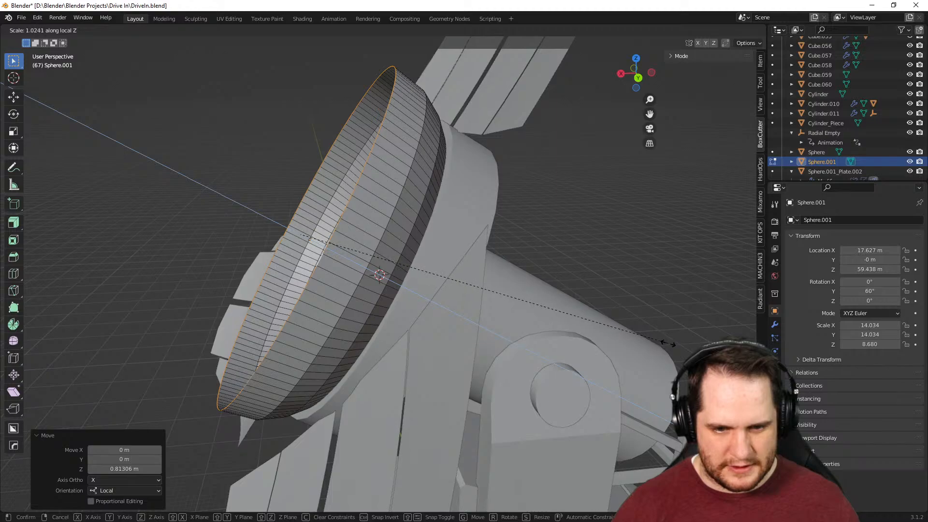
pyautogui.rightClick(397, 303)
# Try widening the rim loop uniformly by about 1.09, and undo both this scaling and the preceding rim move
pyautogui.moveTo(396, 304); pyautogui.dragTo(570, 341, button='middle')
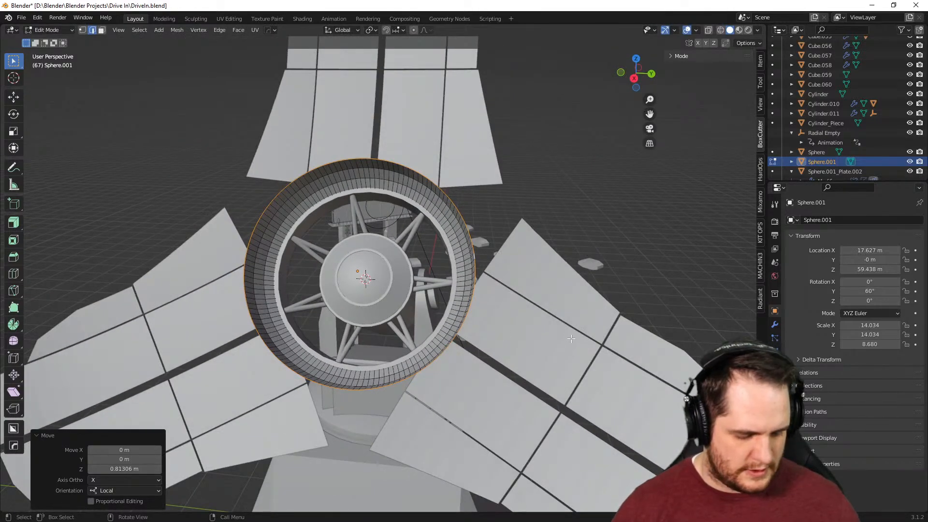
pyautogui.press('s')
pyautogui.press('z')
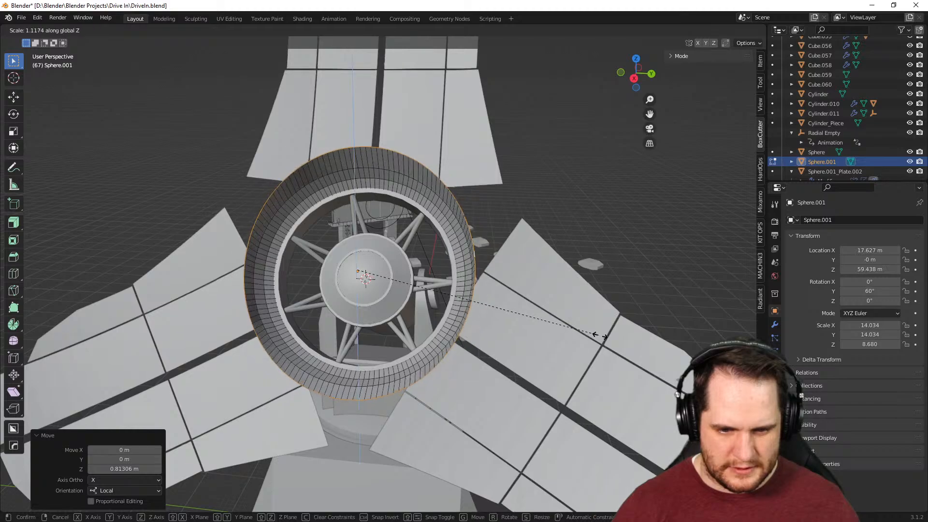
pyautogui.press('x')
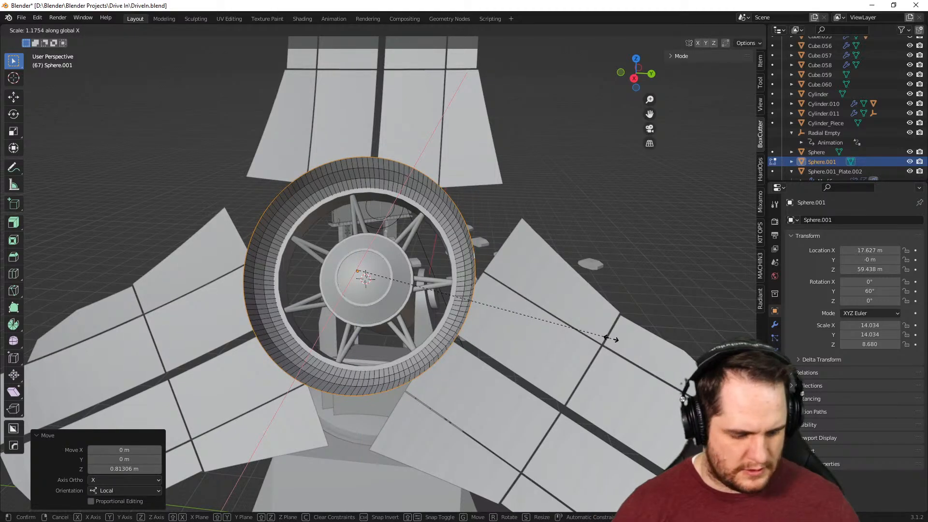
pyautogui.press('y')
pyautogui.press('x')
pyautogui.press('x')
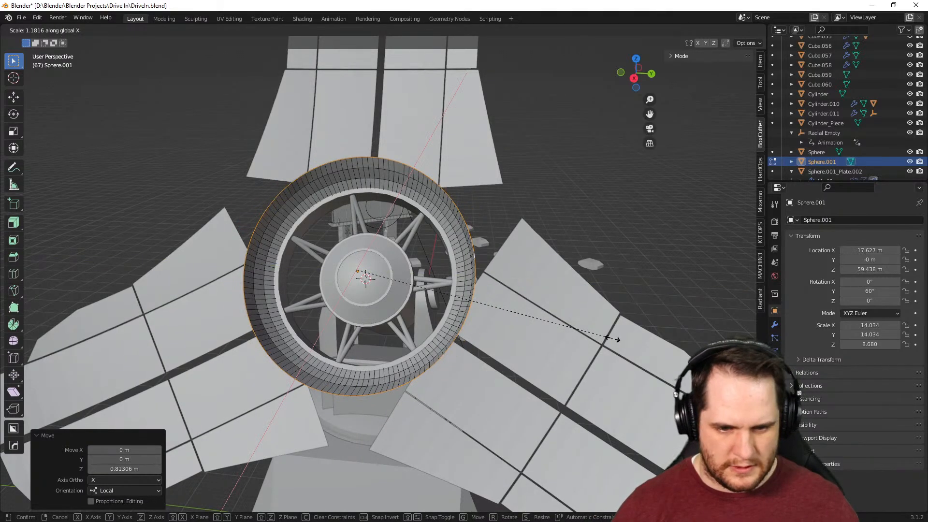
pyautogui.press('x')
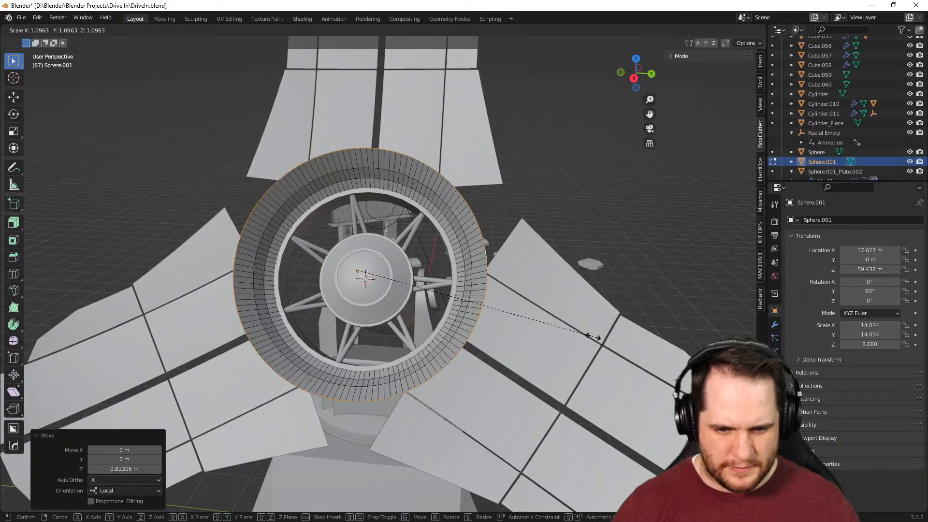
pyautogui.click(590, 337)
pyautogui.moveTo(591, 337); pyautogui.dragTo(499, 329, button='middle')
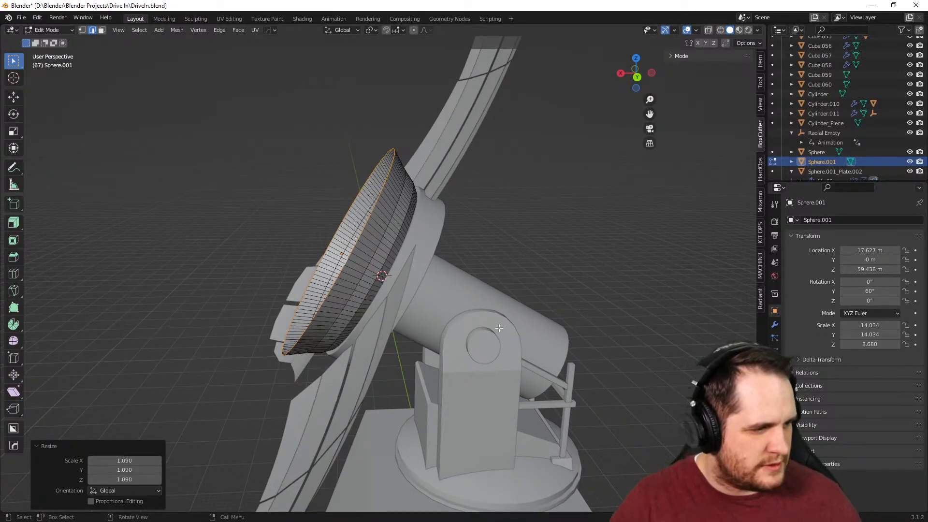
pyautogui.scroll(3, 499, 328)
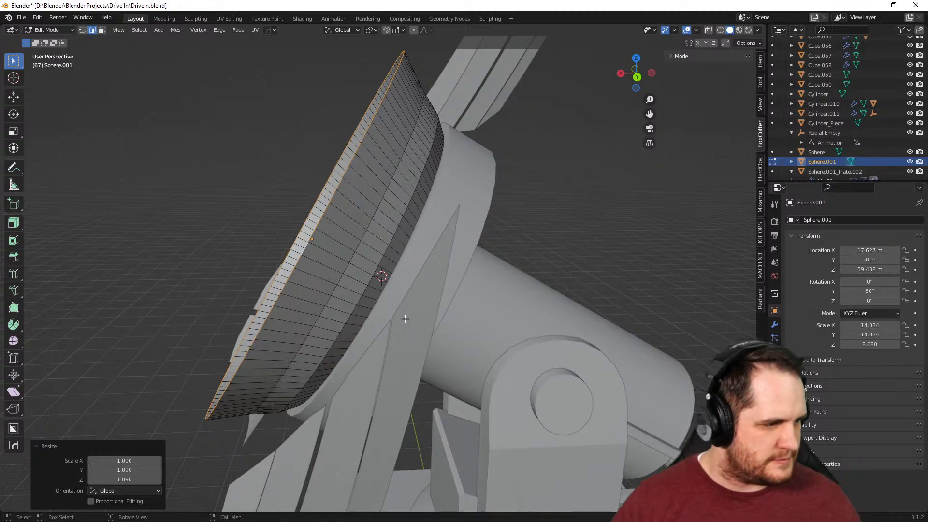
pyautogui.moveTo(392, 313)
pyautogui.mouseDown(button='middle')
pyautogui.moveTo(357, 311)
pyautogui.moveTo(401, 319)
pyautogui.mouseUp(button='middle')
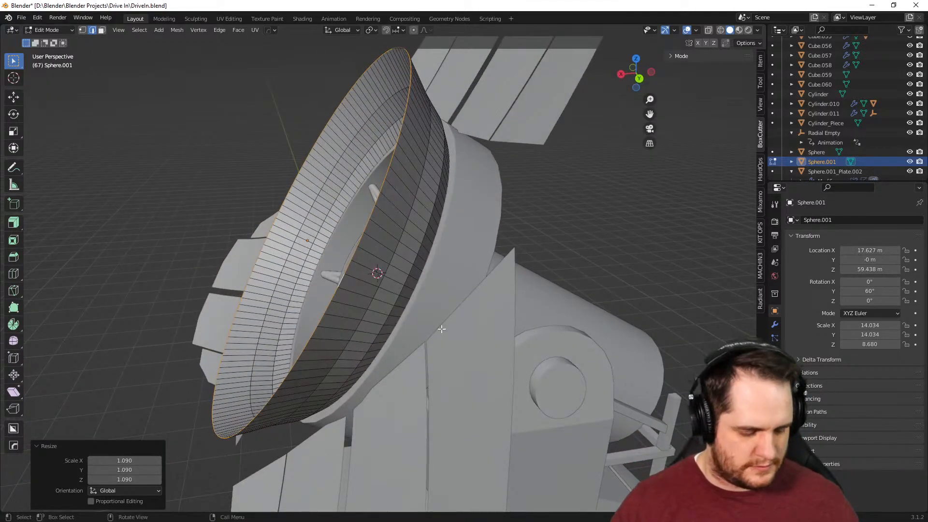
pyautogui.hotkey('ctrl', 'z')
pyautogui.hotkey('ctrl', 'z')
# Leave mesh editing and shrink the whole dish uniformly by a factor of about 0.922
pyautogui.moveTo(458, 329); pyautogui.dragTo(500, 326, button='middle')
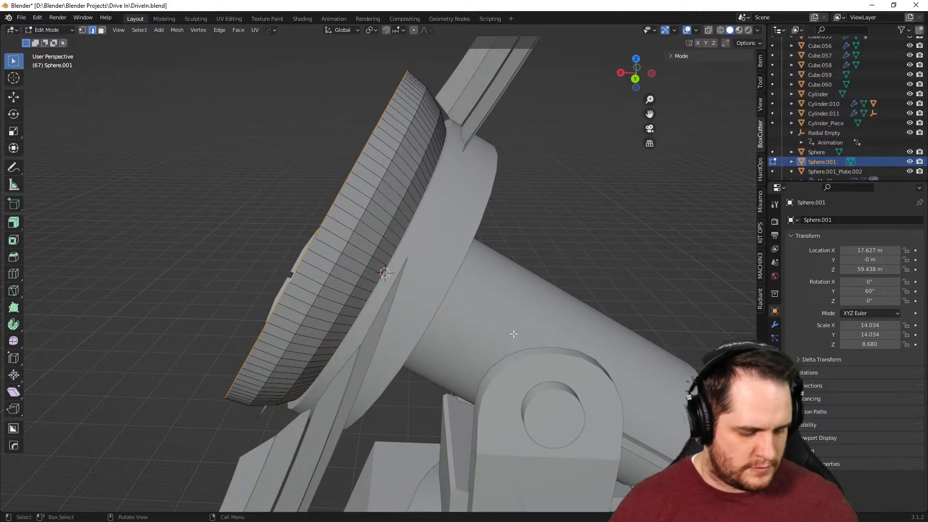
pyautogui.press('Tab')
pyautogui.press('s')
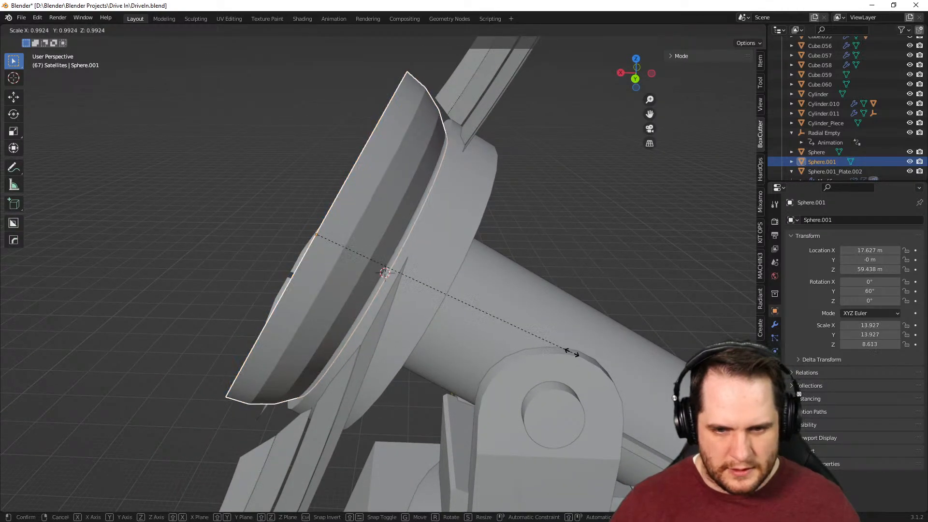
pyautogui.click(552, 349)
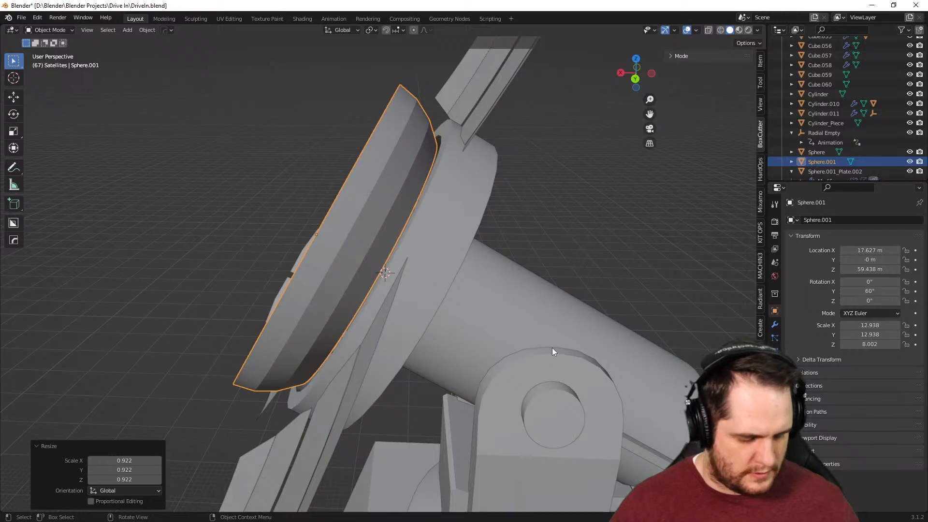
# Stretch the dish along its local Z axis by a factor of about 1.29 so it reaches into the outer ring
pyautogui.press('s')
pyautogui.press('z')
pyautogui.press('z')
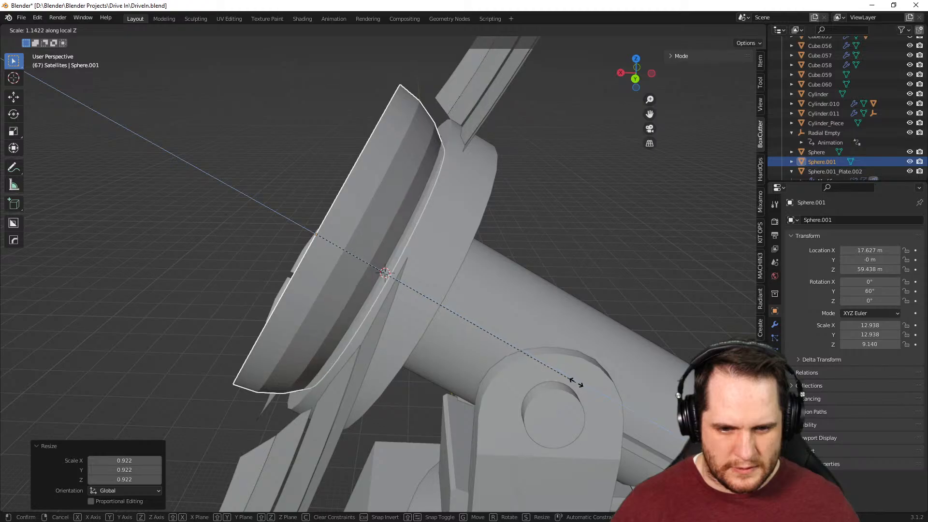
pyautogui.click(623, 415)
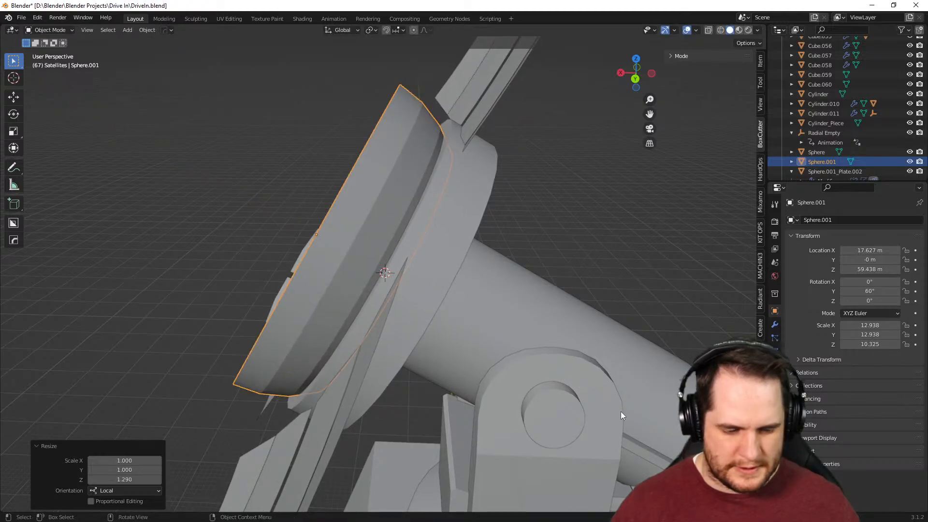
pyautogui.moveTo(452, 316); pyautogui.dragTo(542, 328, button='middle')
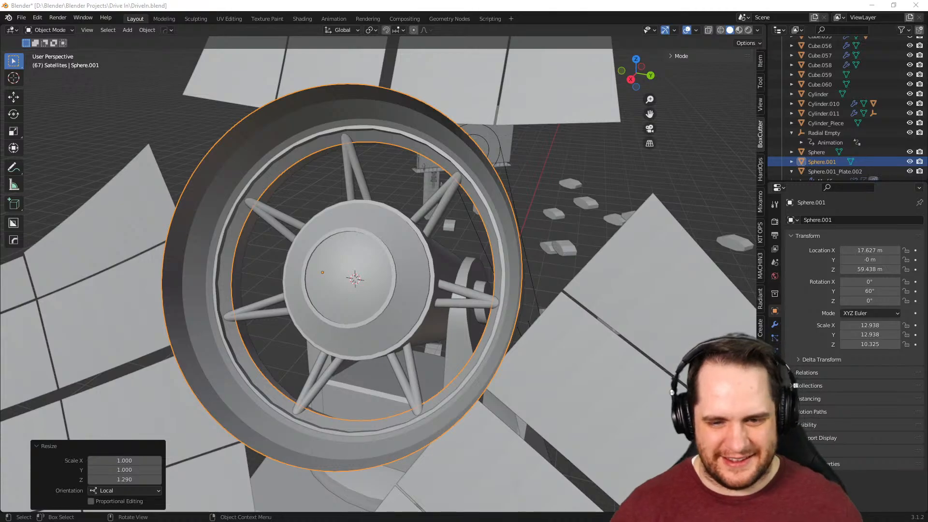
# Extract the dish's selected open rim edge loop into a separate piece with the HardOps Curve/Extract command
pyautogui.moveTo(457, 436); pyautogui.dragTo(381, 169, button='middle')
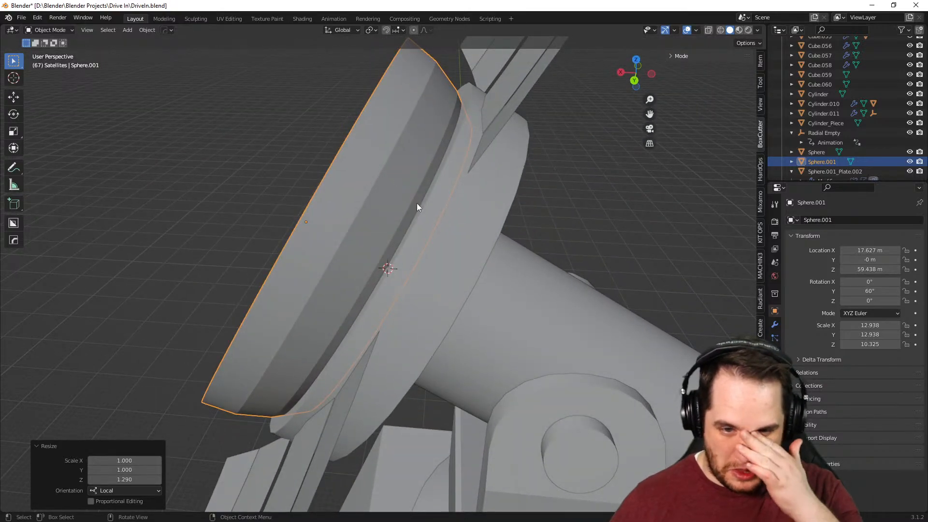
pyautogui.press('Tab')
pyautogui.moveTo(391, 223); pyautogui.dragTo(415, 226, button='middle')
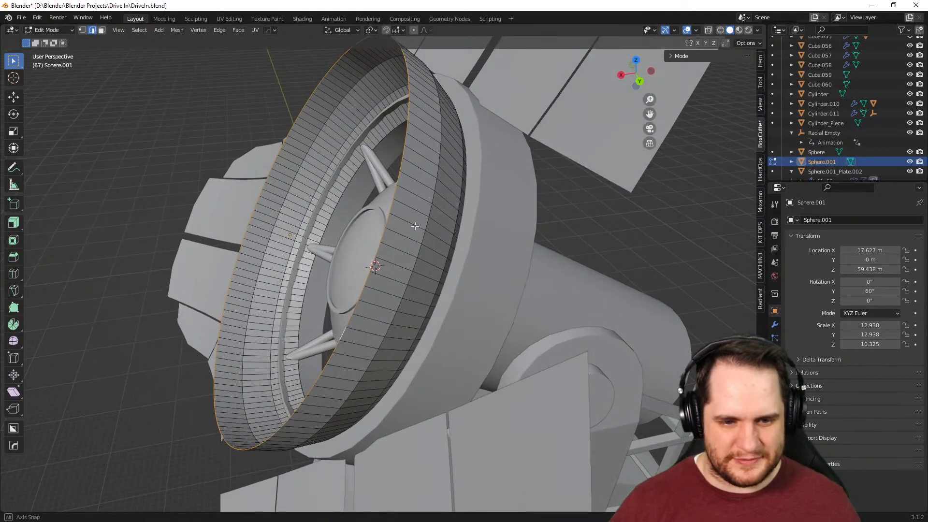
pyautogui.press('q')
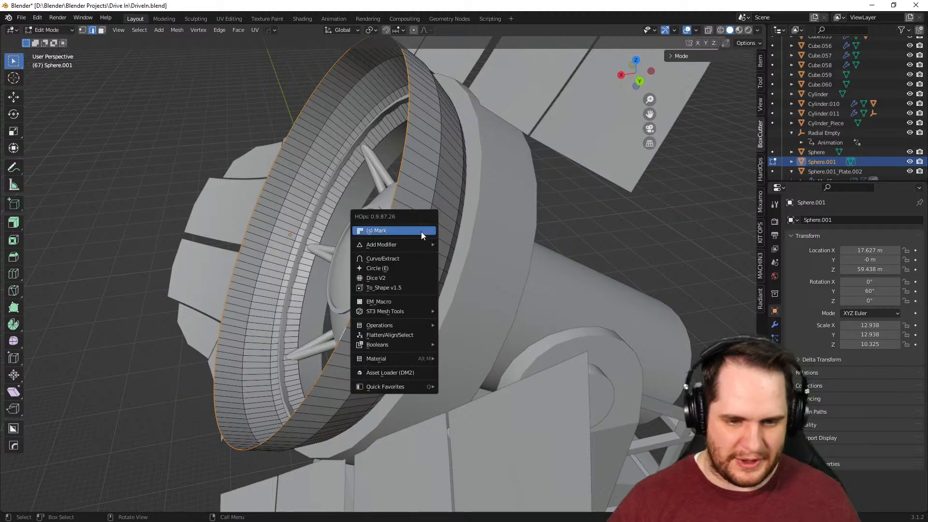
pyautogui.keyDown('ctrl'); pyautogui.click(413, 262); pyautogui.keyUp('ctrl')
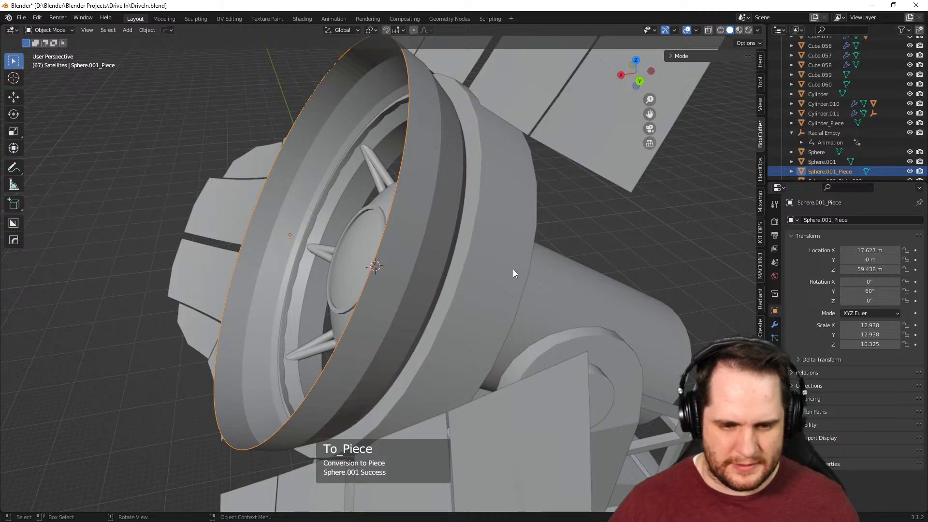
# Extrude the extracted rim loop about 0.21 m inward along local Z and select the resulting band's whole face loop
pyautogui.press('Tab')
pyautogui.moveTo(555, 274); pyautogui.dragTo(530, 265, button='middle')
pyautogui.press('e')
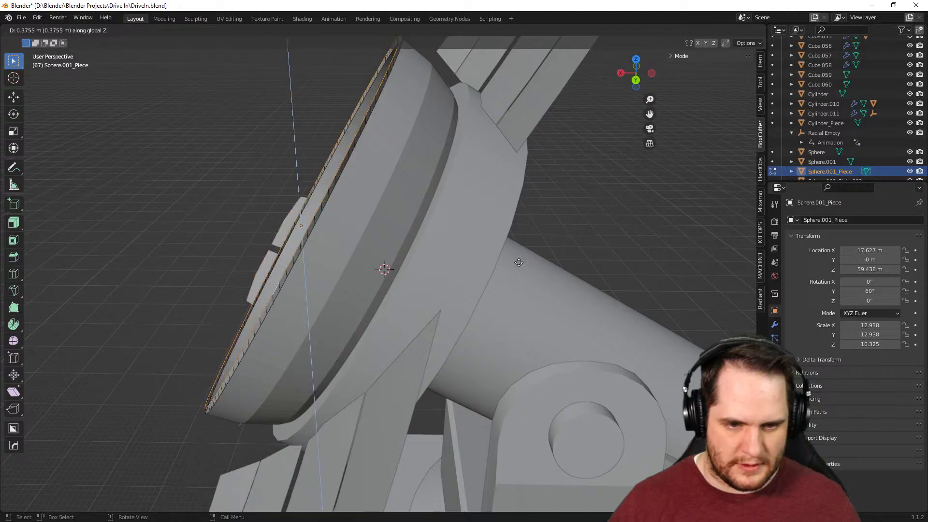
pyautogui.press('z')
pyautogui.press('z')
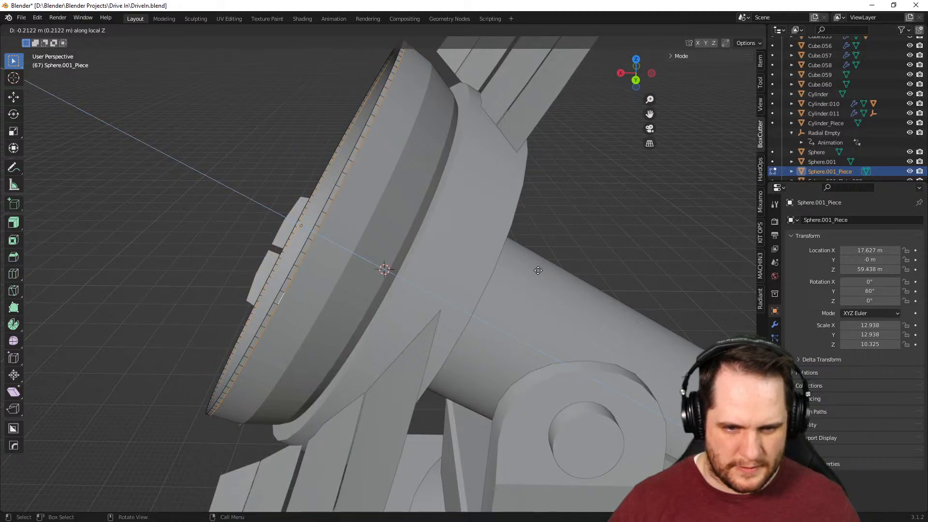
pyautogui.click(538, 271)
pyautogui.moveTo(538, 270); pyautogui.dragTo(525, 247, button='middle')
pyautogui.press('3')
pyautogui.keyDown('alt'); pyautogui.click(360, 218); pyautogui.keyUp('alt')
pyautogui.moveTo(360, 218); pyautogui.dragTo(514, 256, button='middle')
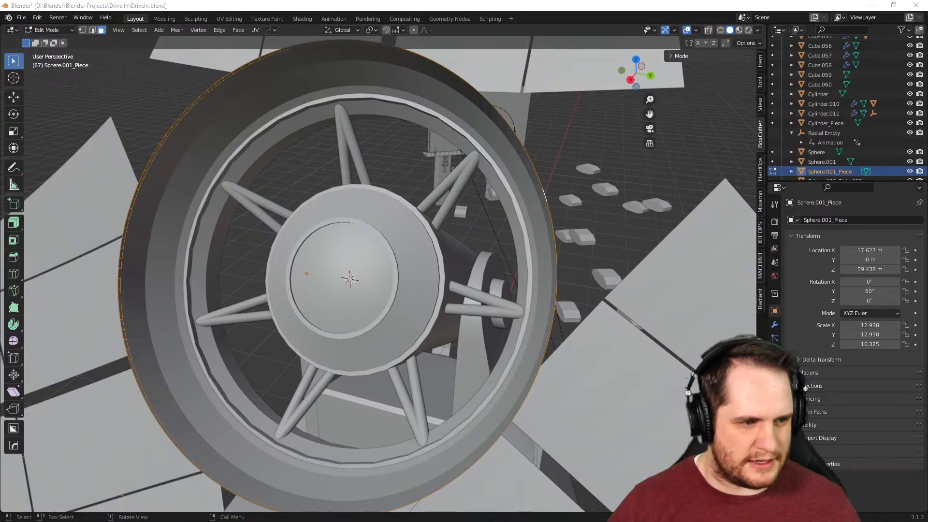
# Try extruding the rim band's faces as one region along their common normal
pyautogui.click(8, 228)
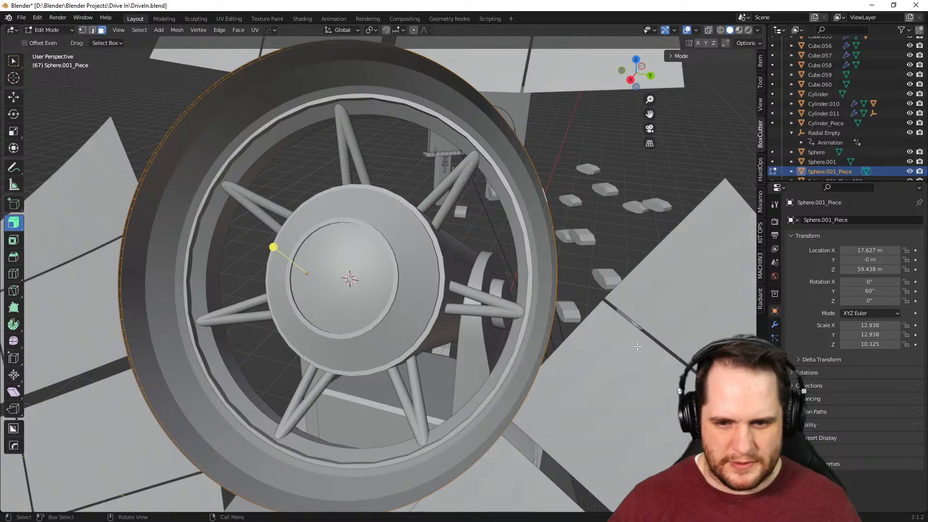
pyautogui.press('e')
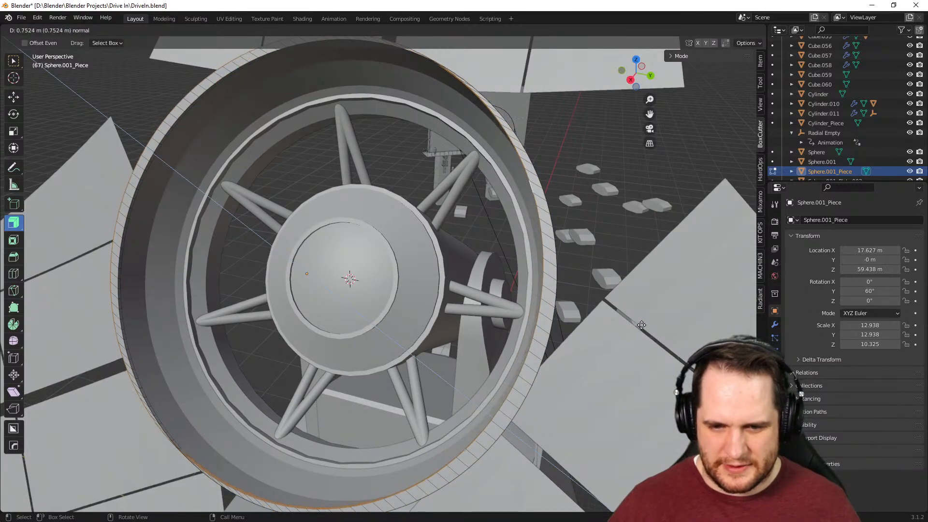
pyautogui.rightClick(453, 294)
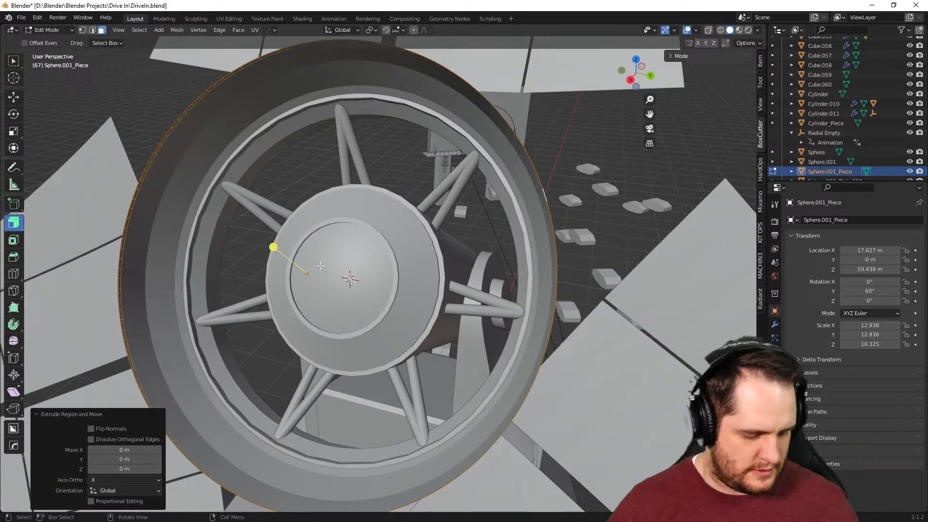
# Try extruding the rim band with a shrink/fatten offset of about -0.23 m, and undo it
pyautogui.moveTo(338, 271); pyautogui.dragTo(321, 251, button='middle')
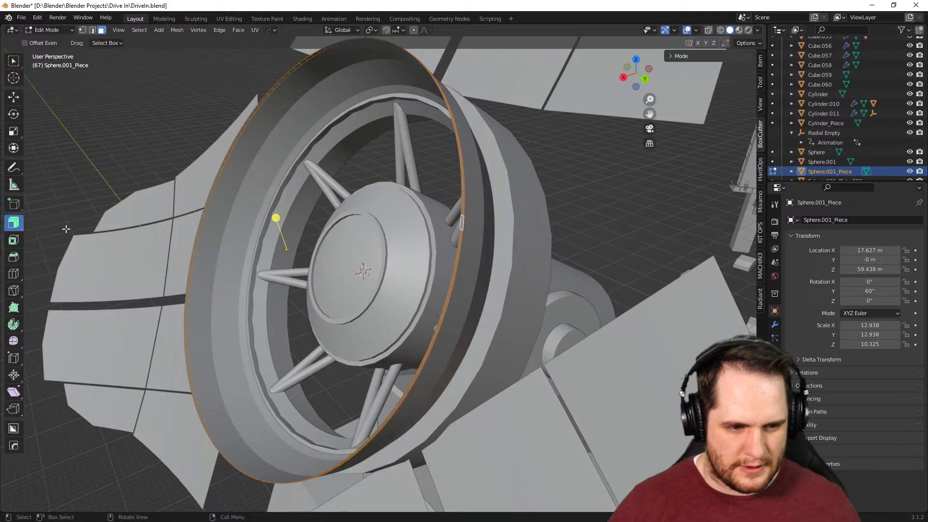
pyautogui.hotkey('alt', 's')
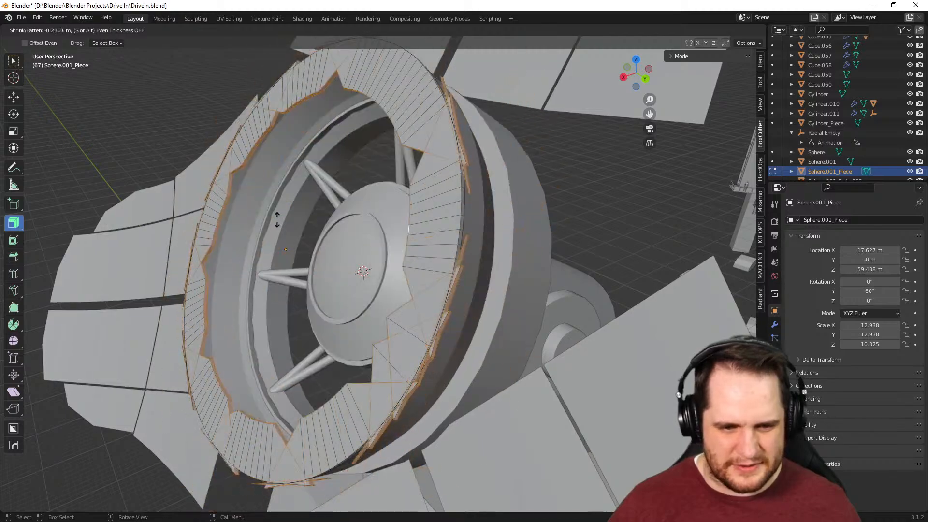
pyautogui.click(467, 275)
pyautogui.rightClick(521, 294)
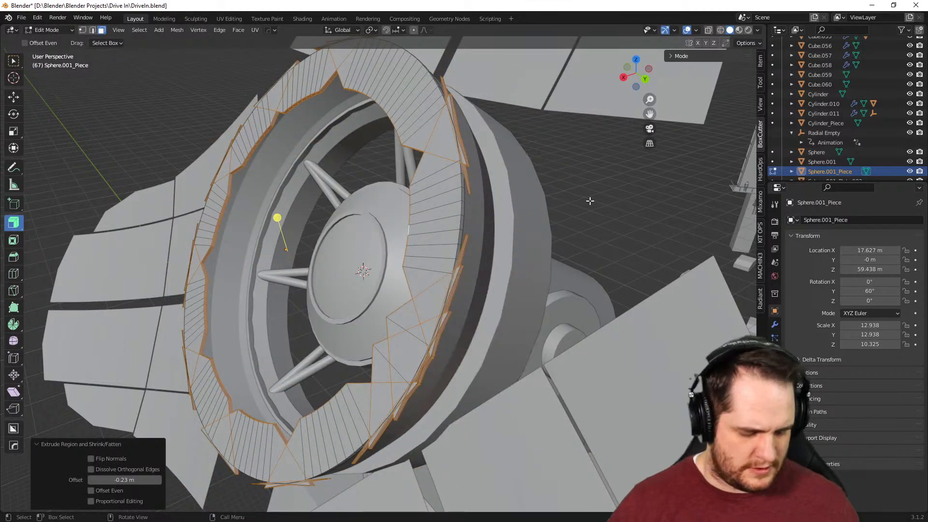
pyautogui.press('Tab')
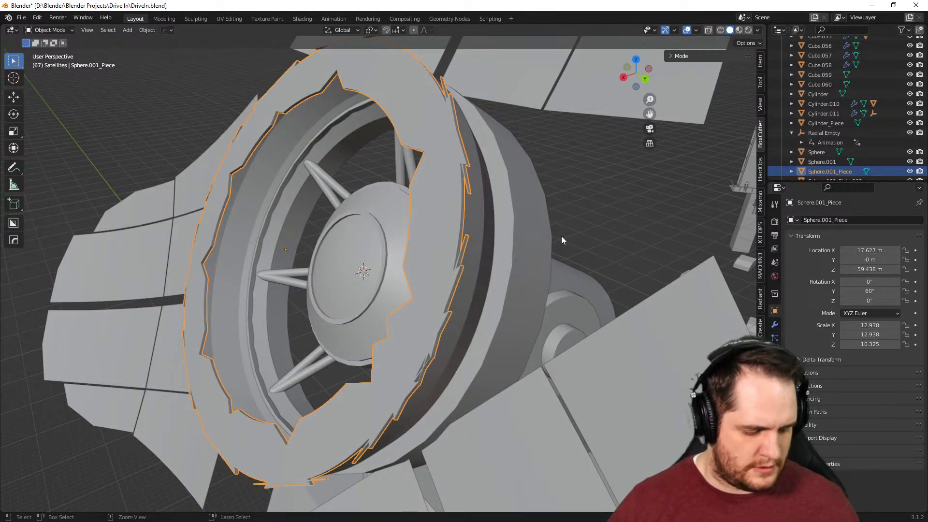
pyautogui.press('Tab')
pyautogui.hotkey('ctrl', 'z')
pyautogui.moveTo(541, 241); pyautogui.dragTo(437, 255, button='middle')
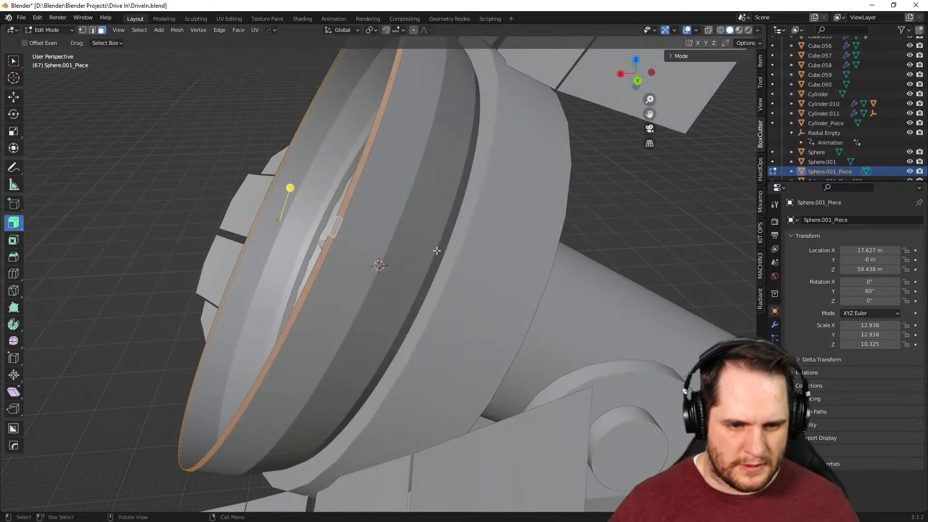
pyautogui.press('Tab')
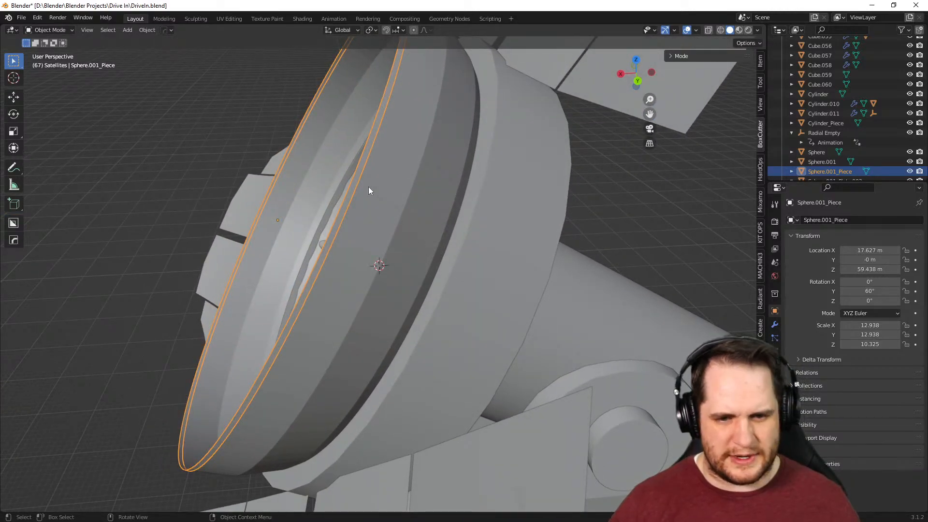
pyautogui.rightClick(358, 176)
pyautogui.moveTo(359, 176)
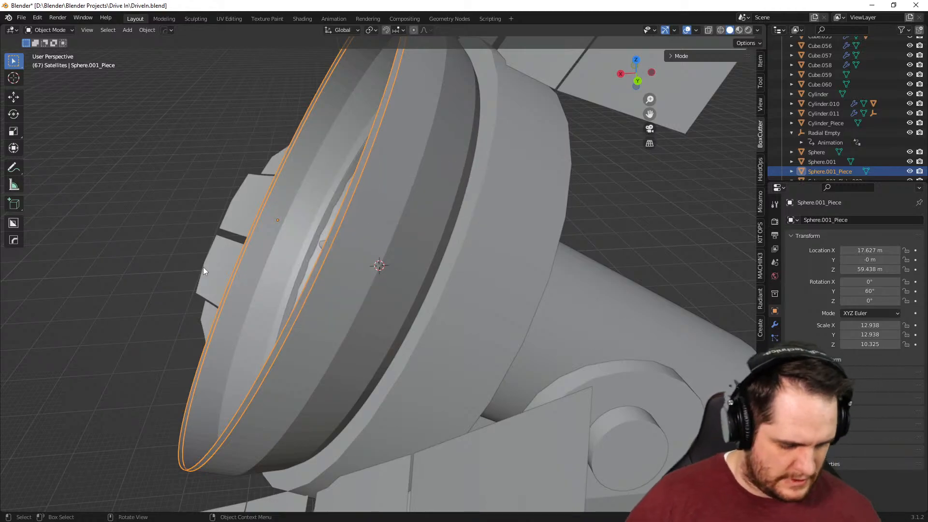
pyautogui.hotkey('ctrl', 'm')
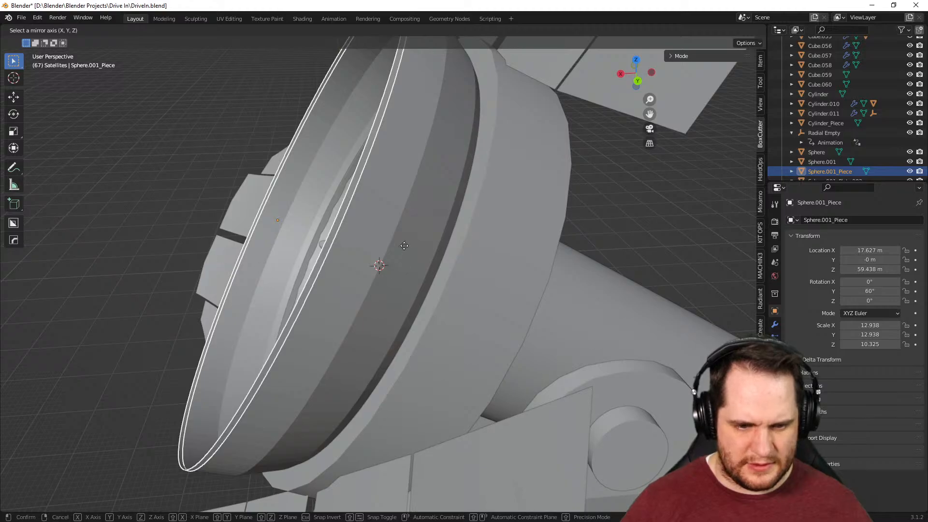
pyautogui.click(345, 250)
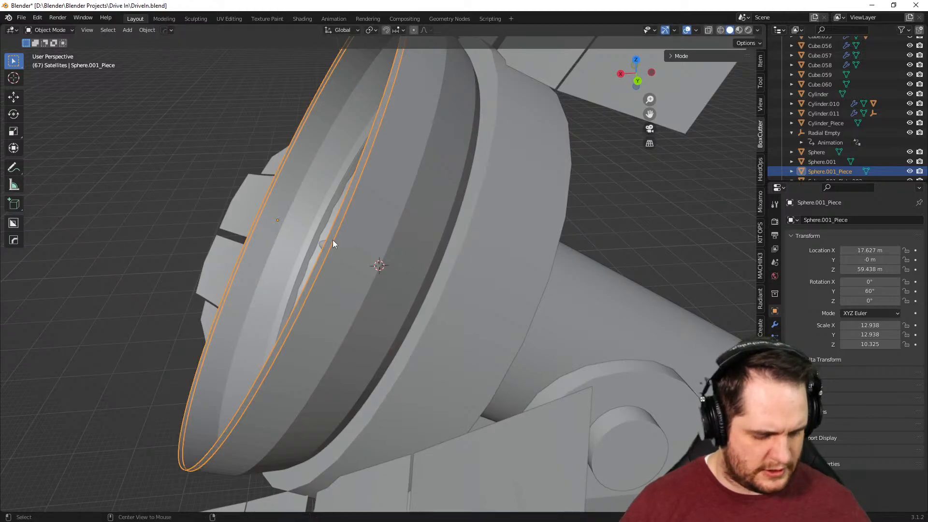
pyautogui.hotkey('alt', 'm')
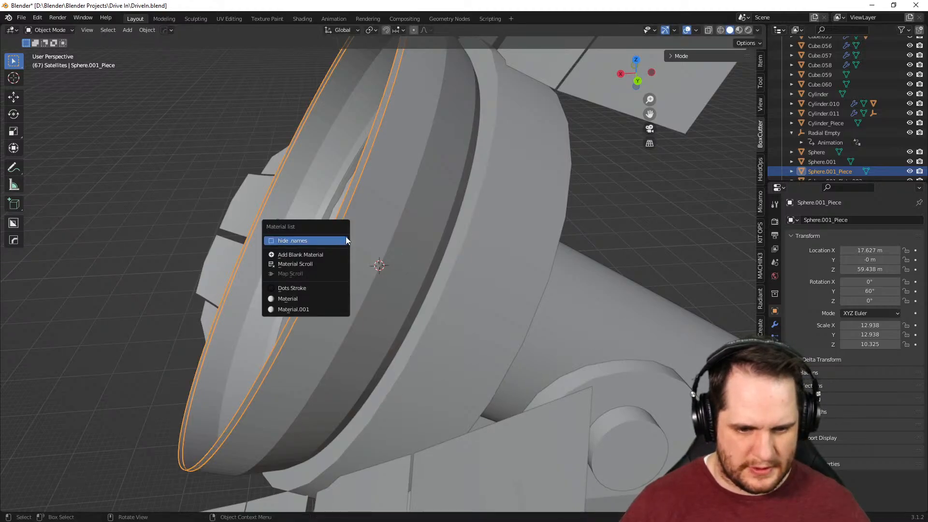
pyautogui.hotkey('shift', 'm')
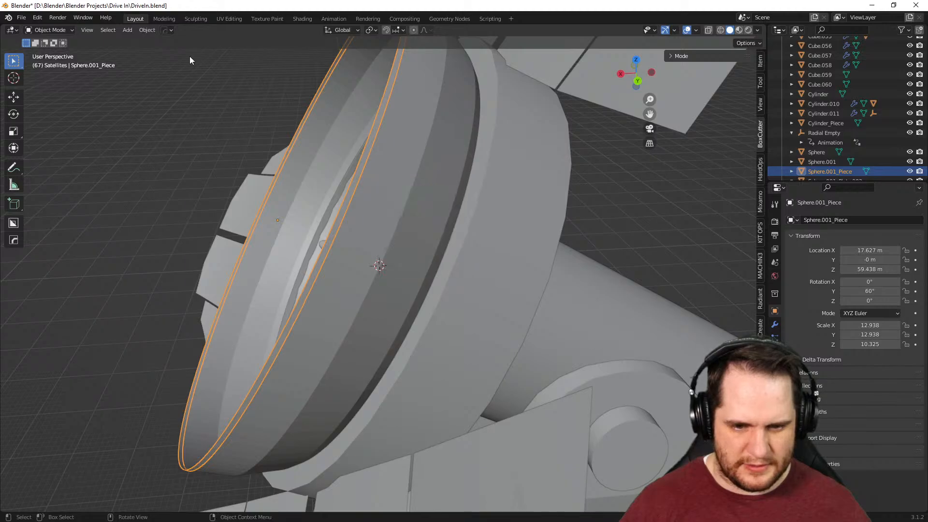
pyautogui.rightClick(332, 228)
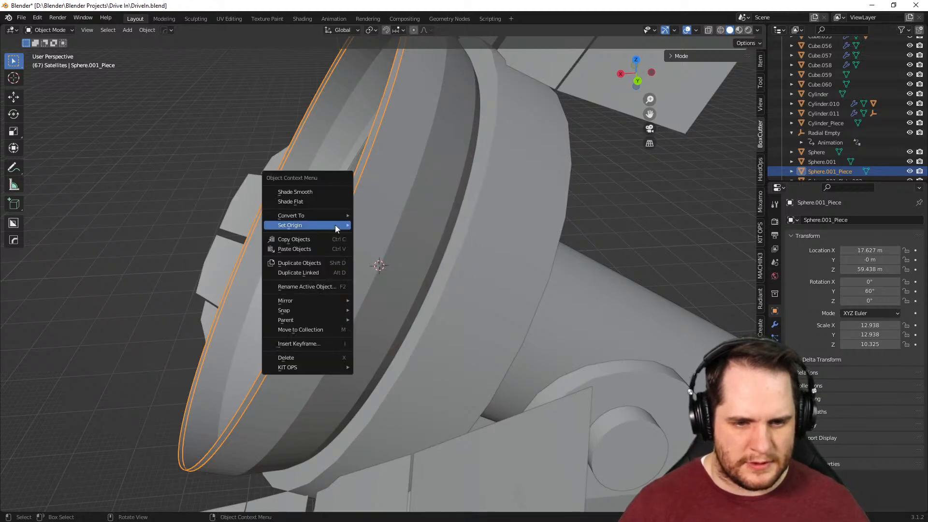
pyautogui.press('Tab')
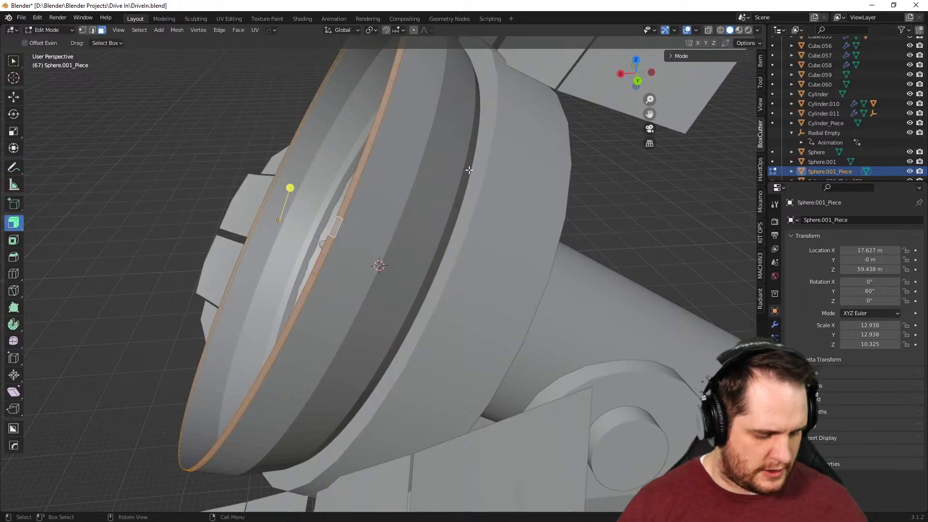
pyautogui.hotkey('ctrl', 'm')
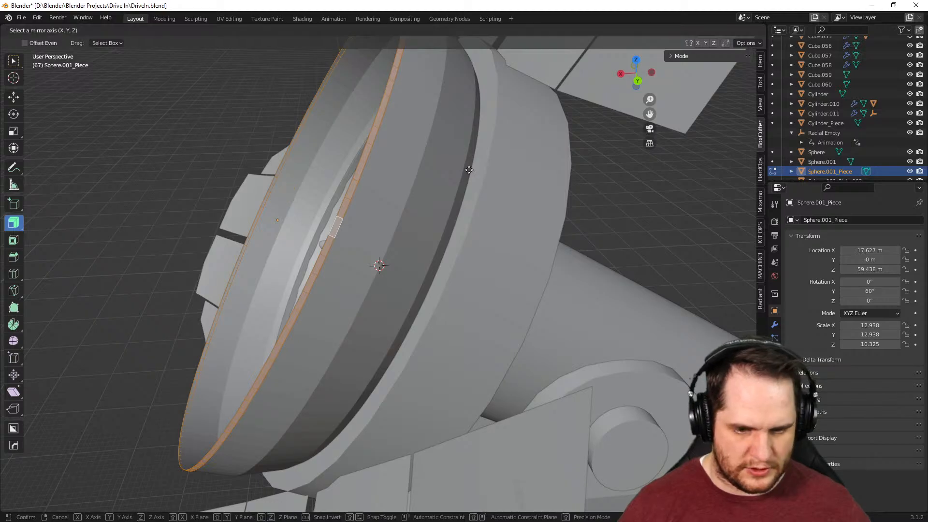
pyautogui.press('Escape')
pyautogui.press('y')
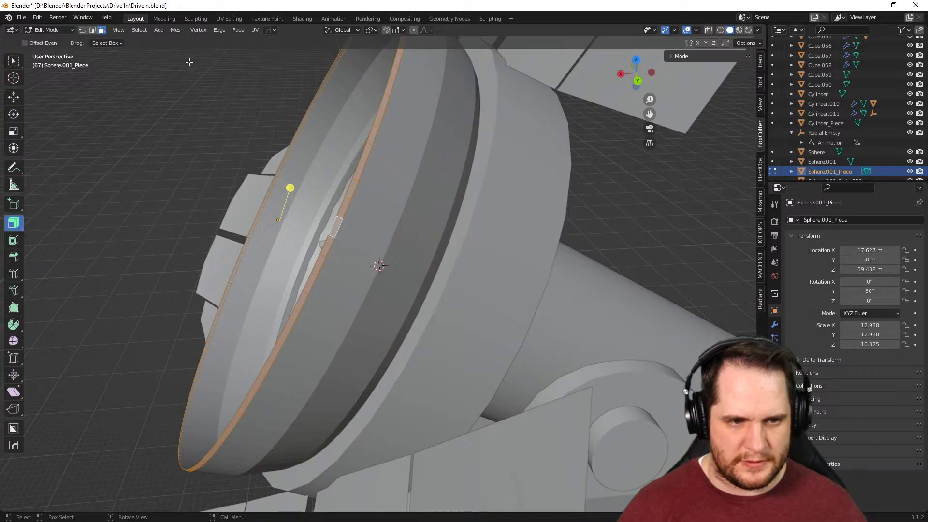
# Merge the rim band's vertices by distance with a merge distance of 0.0001 m
pyautogui.click(178, 31)
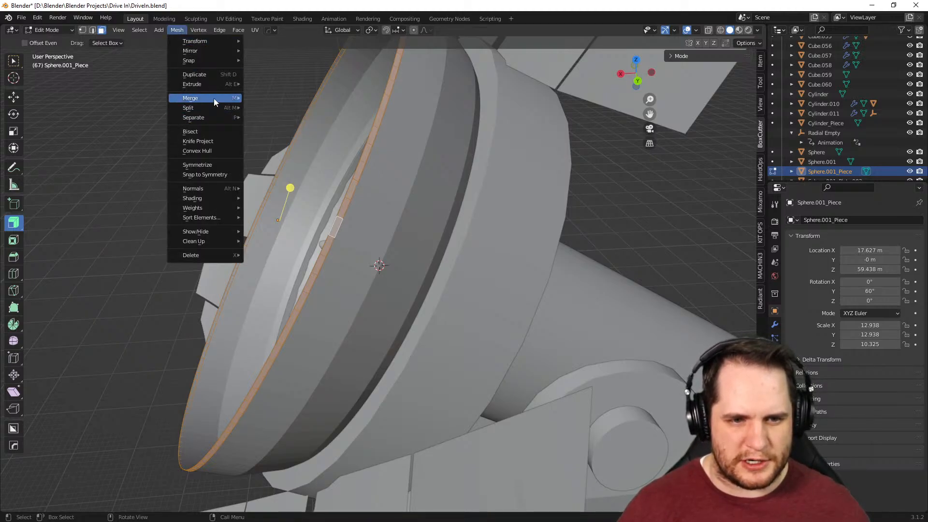
pyautogui.moveTo(213, 98)
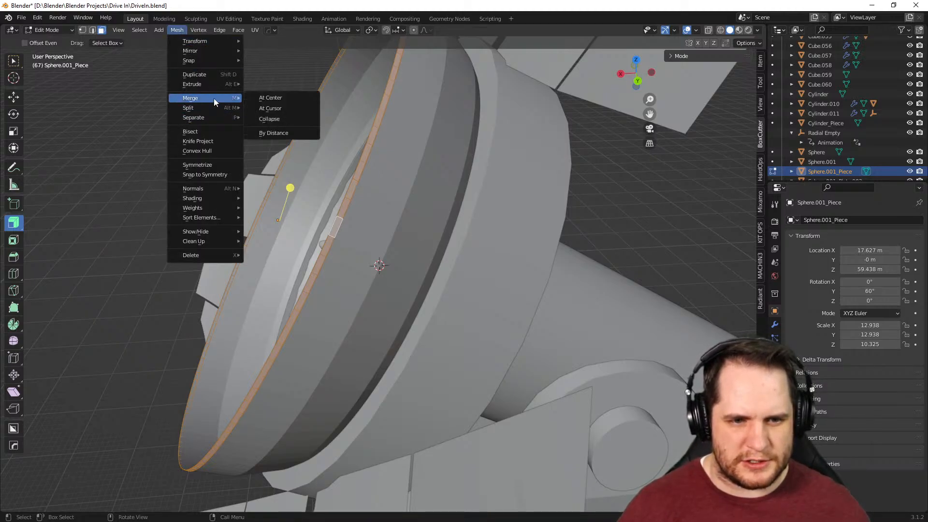
pyautogui.click(291, 133)
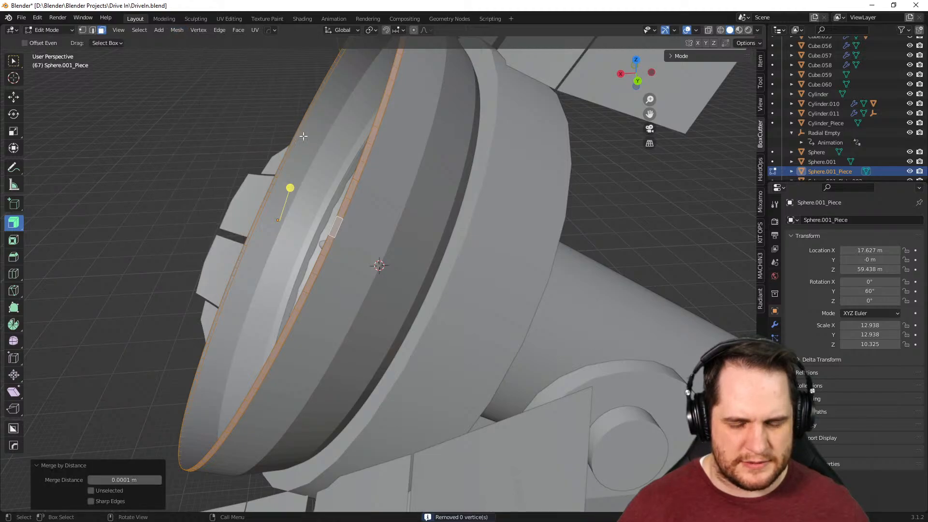
# Try extruding the rim band with a shrink/fatten offset of about 0.334 m, and undo it
pyautogui.moveTo(367, 155); pyautogui.dragTo(481, 182, button='middle')
pyautogui.moveTo(541, 200); pyautogui.dragTo(553, 207, button='middle')
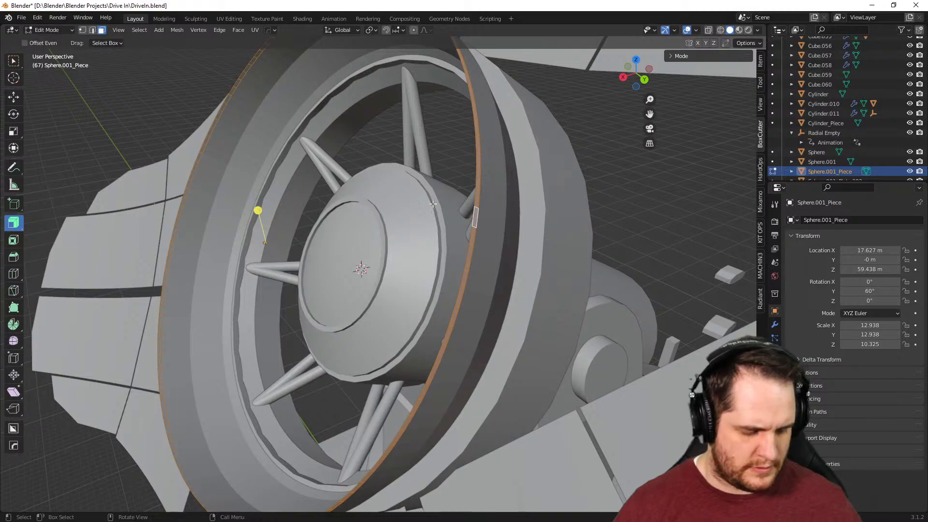
pyautogui.moveTo(258, 210); pyautogui.dragTo(257, 208)
pyautogui.moveTo(322, 233); pyautogui.dragTo(347, 250, button='middle')
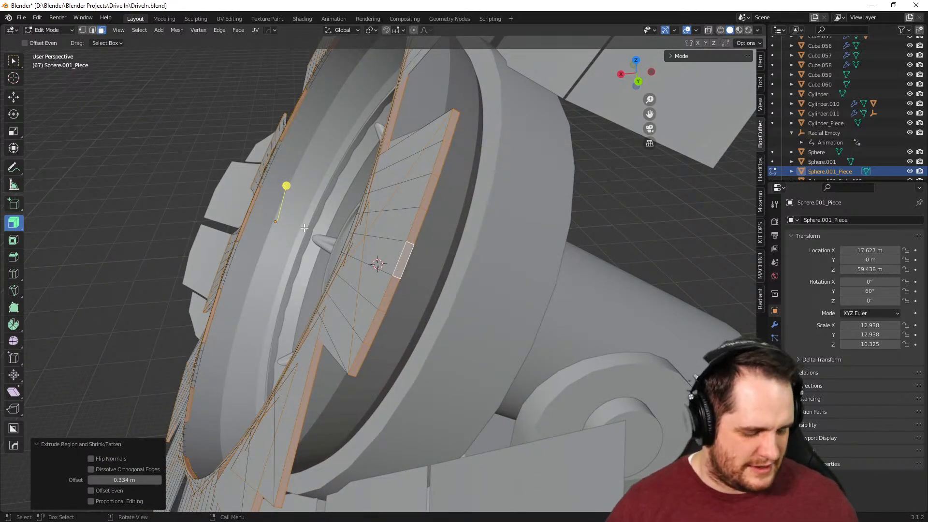
pyautogui.hotkey('ctrl', 'z')
pyautogui.moveTo(304, 228); pyautogui.dragTo(396, 240, button='middle')
pyautogui.press('Tab')
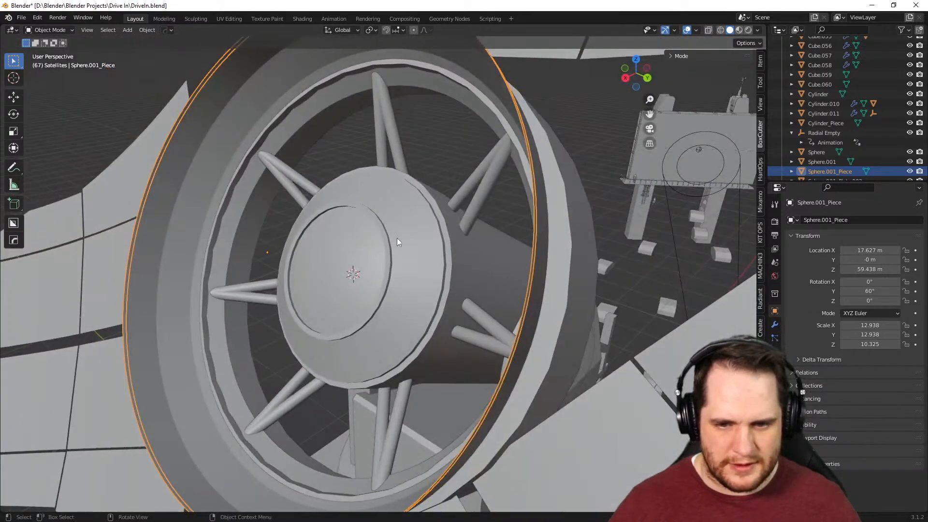
pyautogui.press('q')
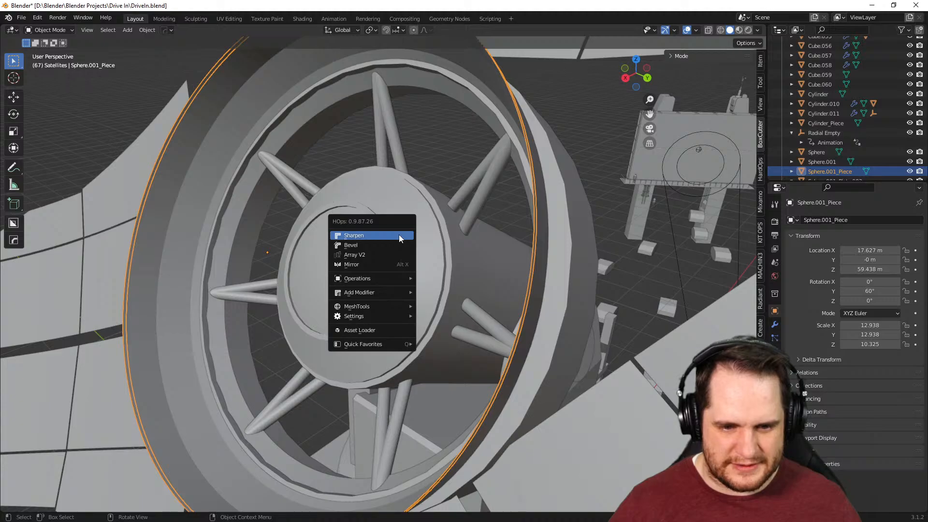
pyautogui.press('q')
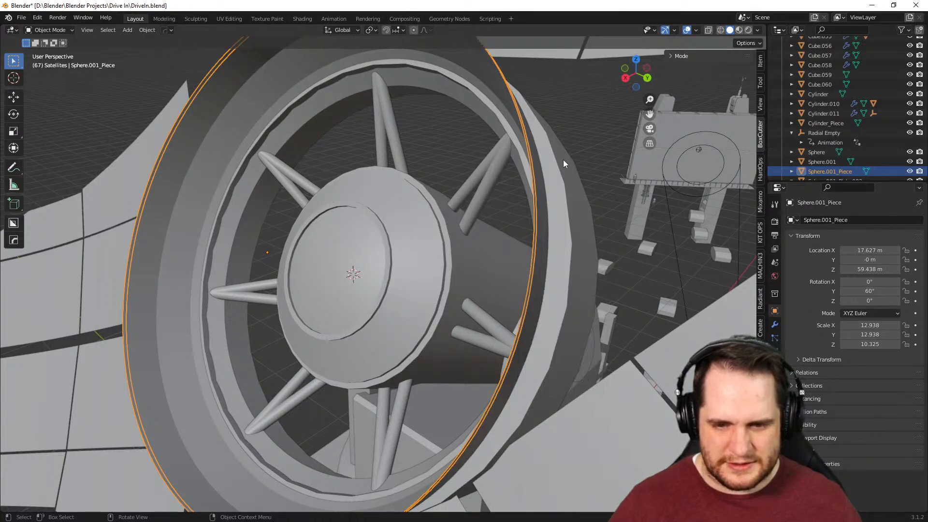
pyautogui.press('Tab')
pyautogui.moveTo(567, 194); pyautogui.dragTo(539, 174, button='middle')
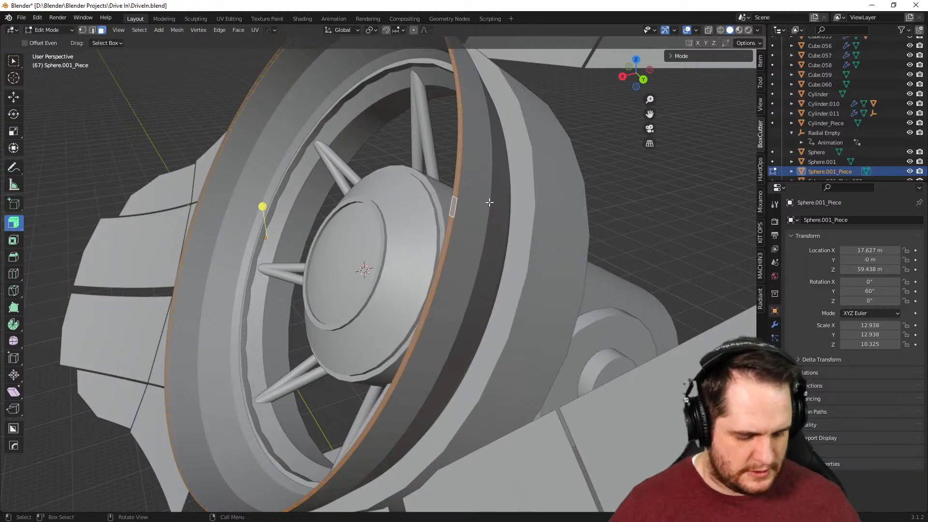
pyautogui.press('g')
pyautogui.rightClick(476, 181)
pyautogui.moveTo(483, 190); pyautogui.dragTo(436, 197, button='middle')
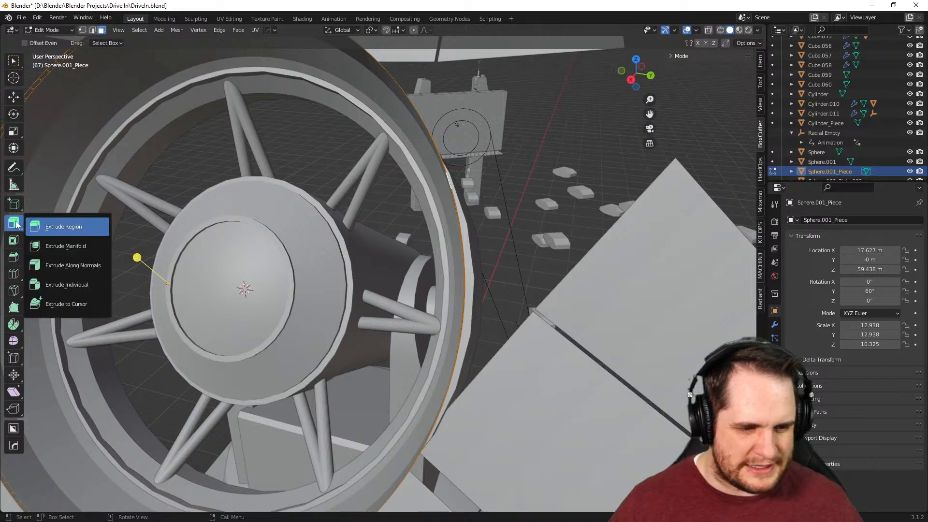
# Try extruding the rim band as one region with Extrude Region, constrained to the normal Z direction, and undo it
pyautogui.moveTo(16, 224); pyautogui.dragTo(111, 224)
pyautogui.moveTo(280, 218); pyautogui.dragTo(338, 227, button='middle')
pyautogui.moveTo(203, 187); pyautogui.dragTo(147, 162)
pyautogui.press('z')
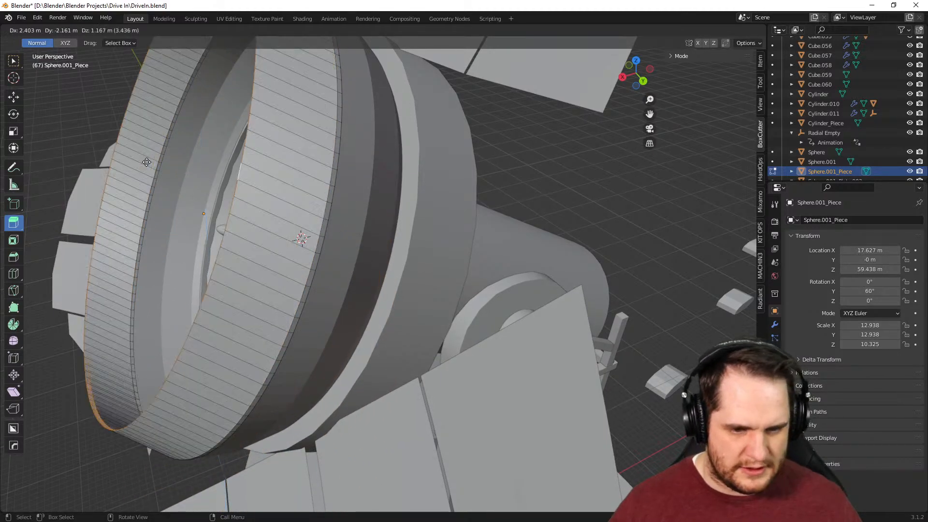
pyautogui.press('z')
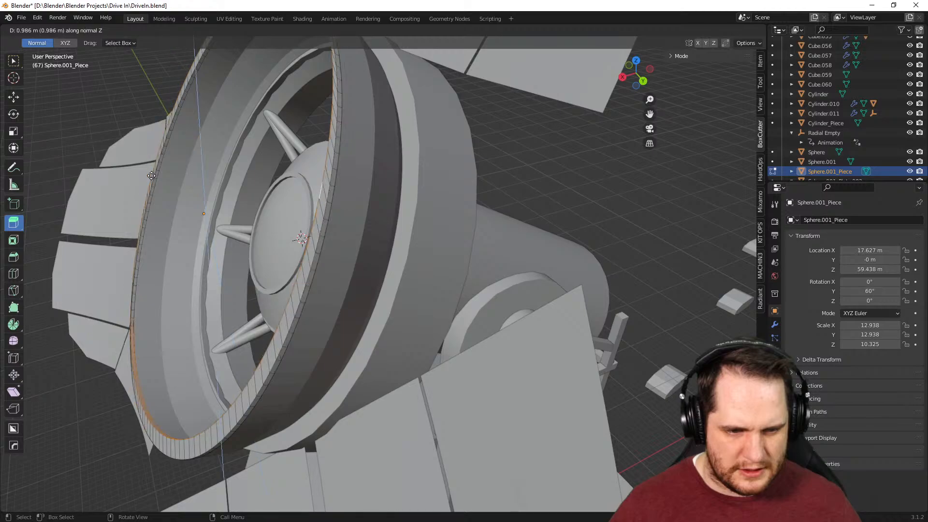
pyautogui.click(171, 193)
pyautogui.rightClick(171, 192)
pyautogui.press('Escape')
pyautogui.moveTo(435, 207); pyautogui.dragTo(329, 221, button='middle')
pyautogui.hotkey('ctrl', 'z')
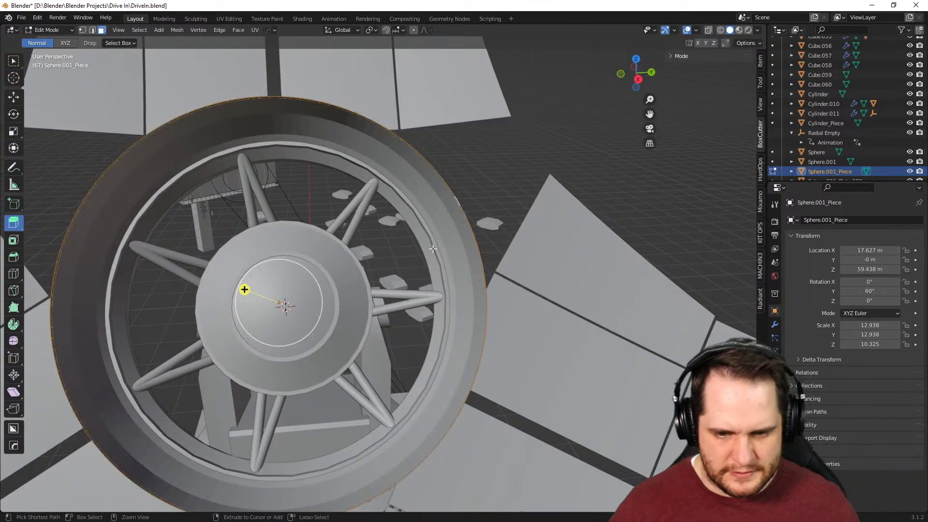
# Try extruding the rim band along its normals with an offset of about -0.234 m, and undo it
pyautogui.moveTo(16, 226); pyautogui.dragTo(60, 263)
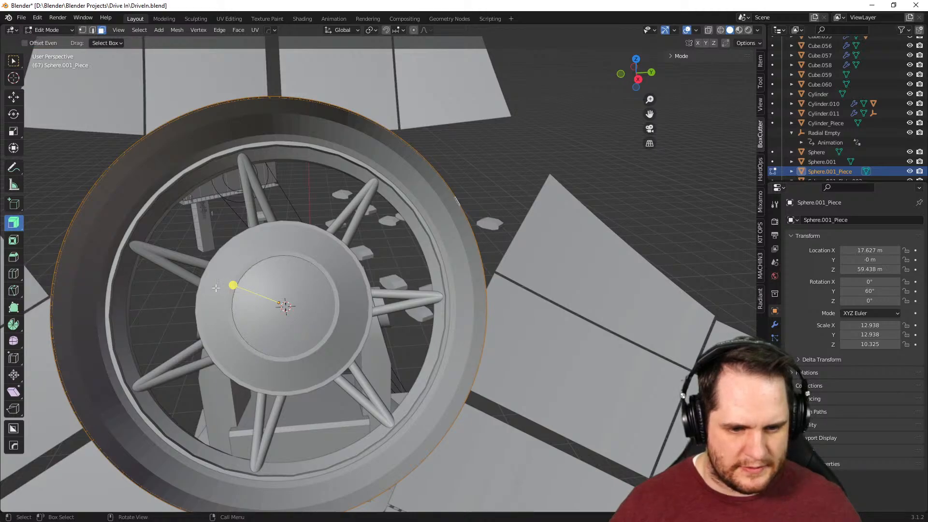
pyautogui.moveTo(235, 285)
pyautogui.mouseDown()
pyautogui.moveTo(224, 283)
pyautogui.moveTo(215, 323)
pyautogui.moveTo(243, 288)
pyautogui.mouseUp()
pyautogui.moveTo(492, 190); pyautogui.dragTo(410, 192, button='middle')
pyautogui.scroll(5, 410, 192)
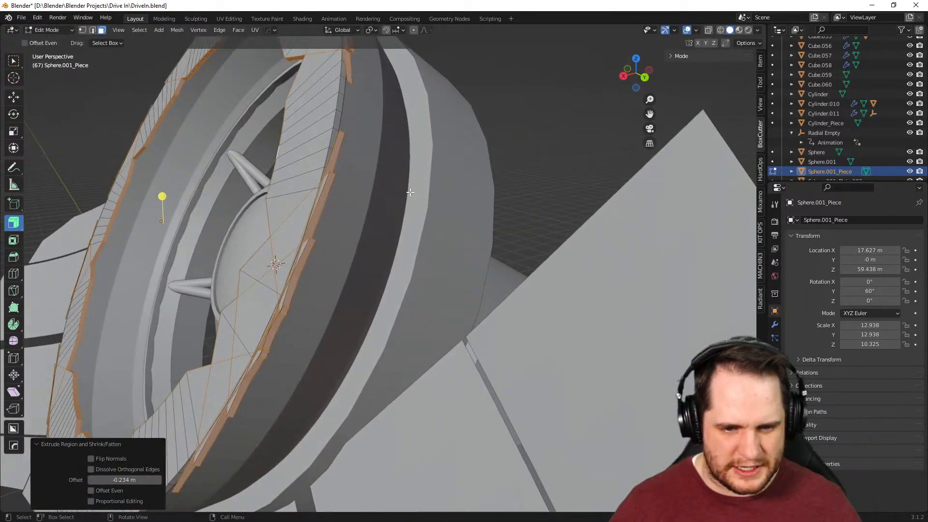
pyautogui.hotkey('ctrl', 'z')
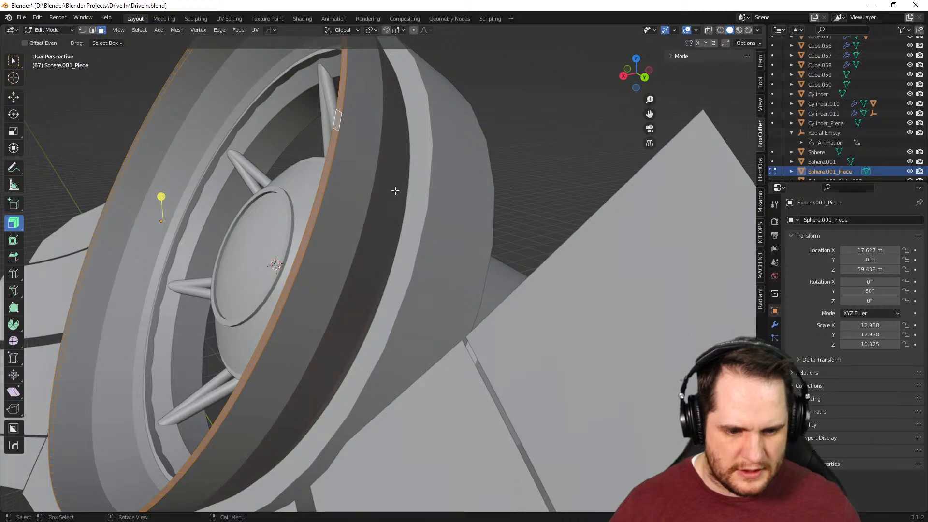
# Reselect the rim band's face loop, try extruding it along normals by about -0.179 m, and undo it
pyautogui.press('1')
pyautogui.hotkey('alt', 'a')
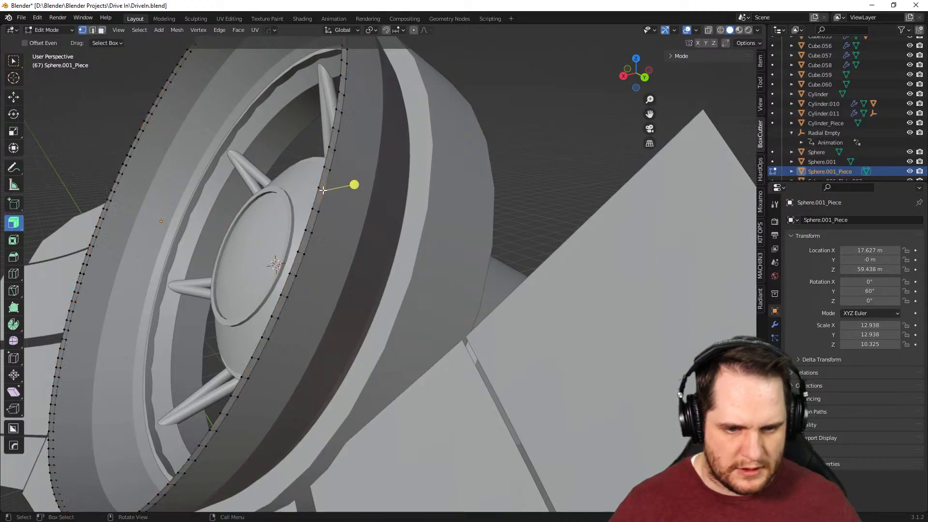
pyautogui.press('2')
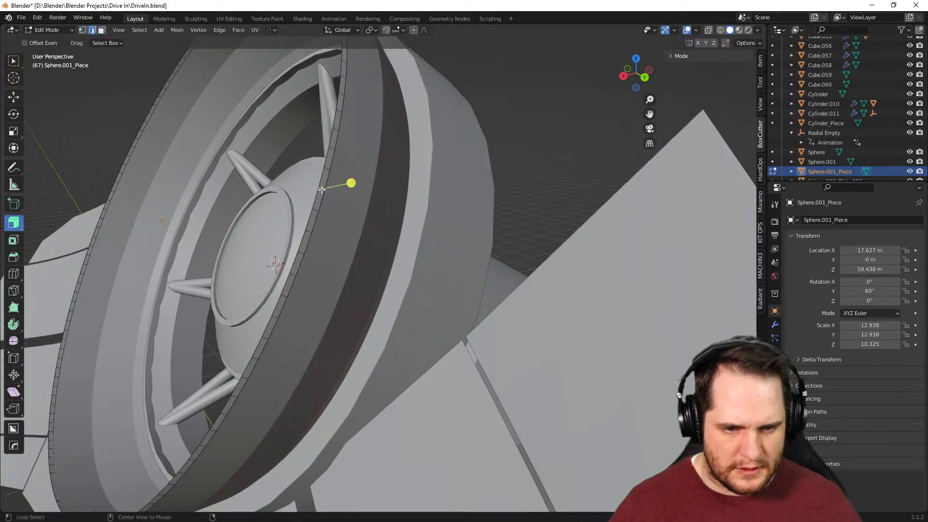
pyautogui.keyDown('alt'); pyautogui.click(322, 189); pyautogui.keyUp('alt')
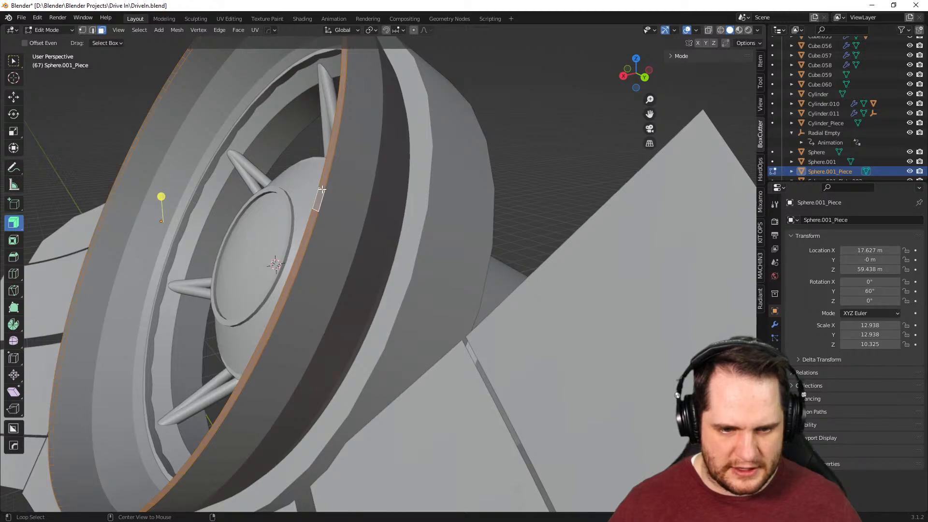
pyautogui.moveTo(161, 197); pyautogui.dragTo(164, 198)
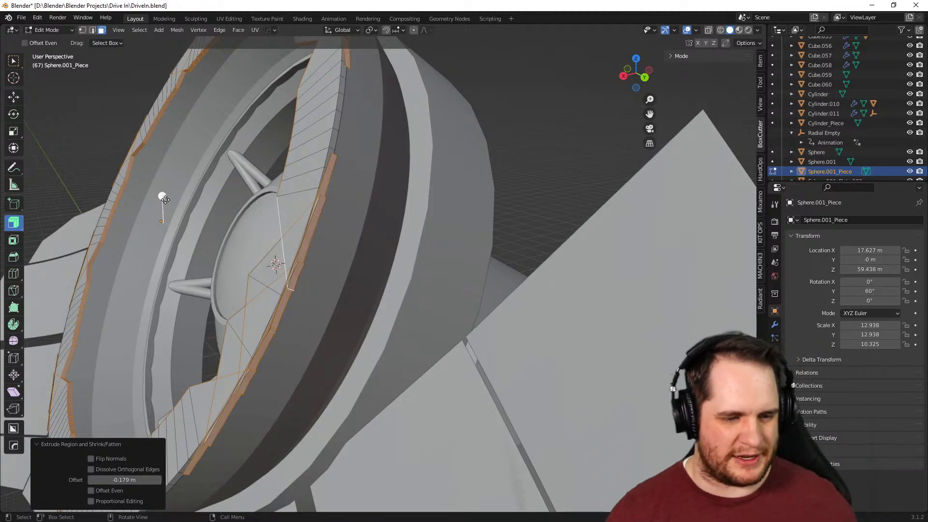
pyautogui.hotkey('ctrl', 'z')
pyautogui.hotkey('ctrl', 'z')
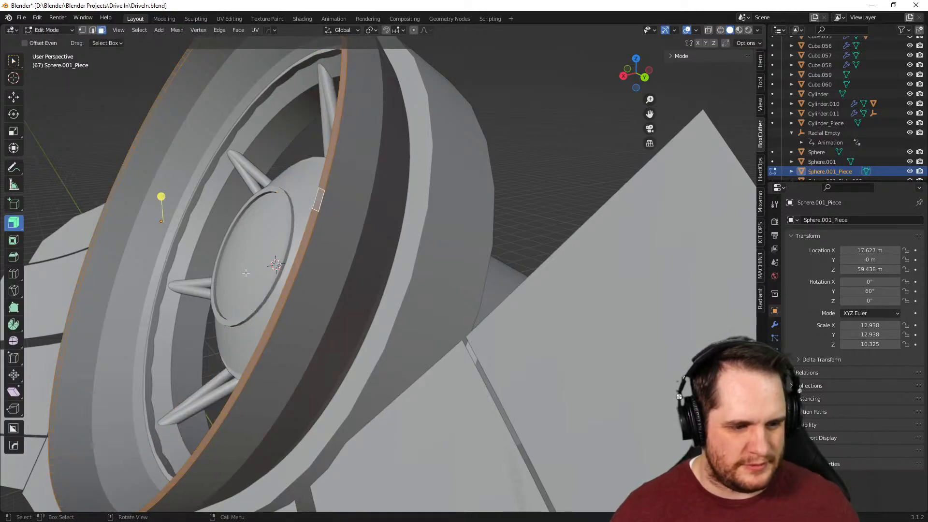
# Add a Solidify modifier to the extracted rim band
pyautogui.moveTo(222, 282); pyautogui.dragTo(234, 284, button='middle')
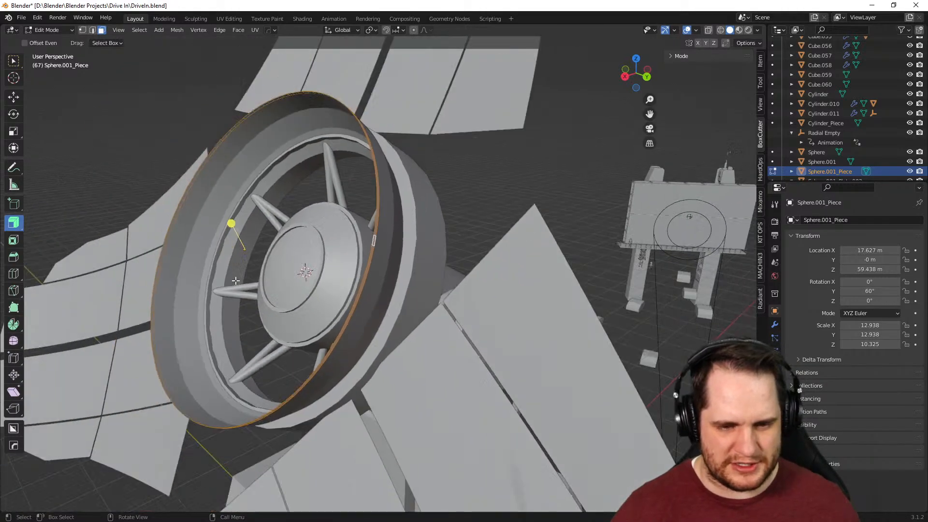
pyautogui.scroll(-4, 235, 280)
pyautogui.moveTo(256, 282); pyautogui.dragTo(310, 279, button='middle')
pyautogui.click(775, 325)
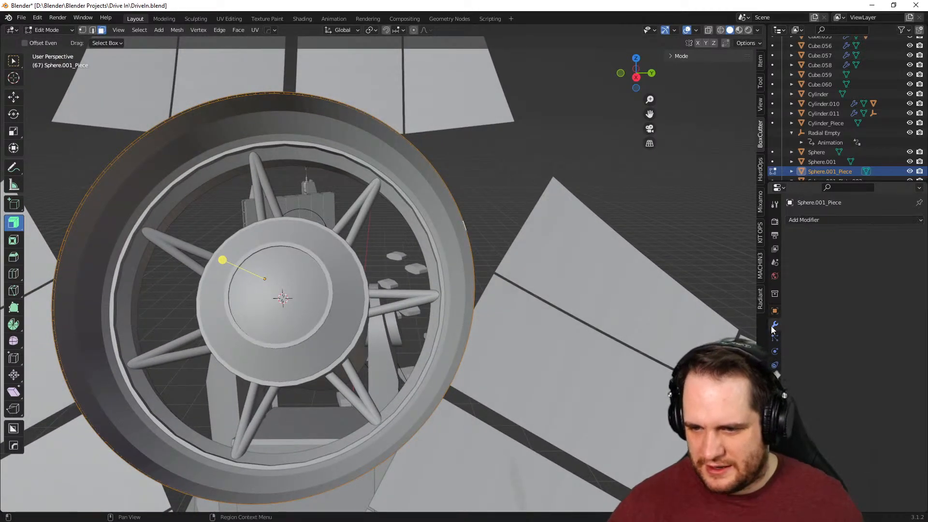
pyautogui.click(829, 220)
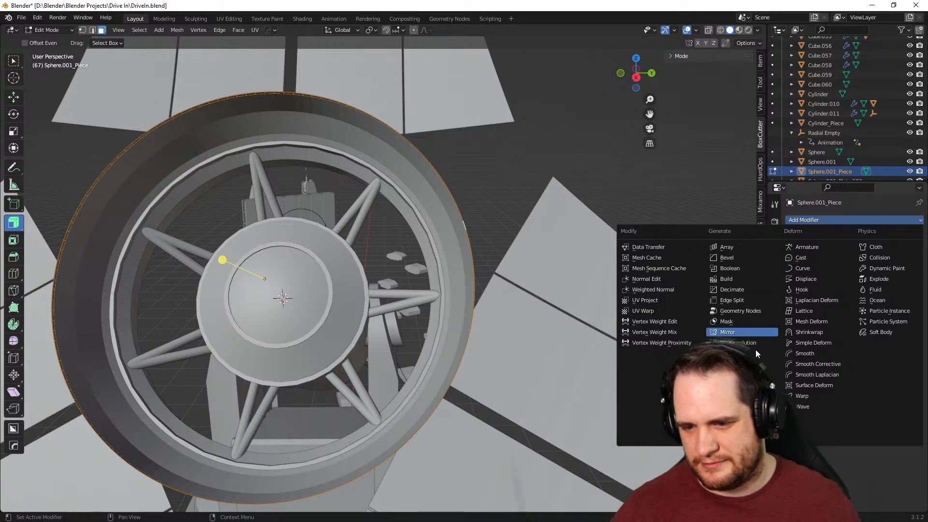
pyautogui.click(731, 385)
pyautogui.moveTo(593, 278); pyautogui.dragTo(525, 283, button='middle')
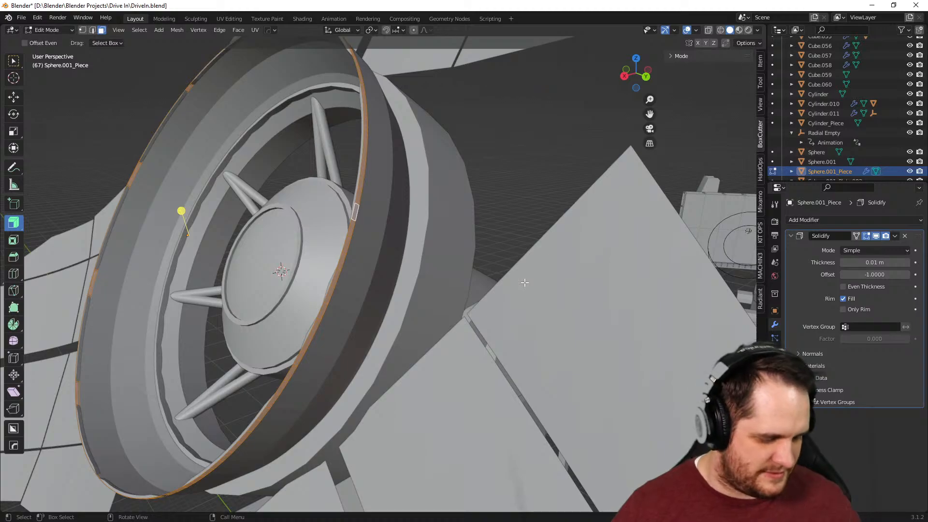
# Delete the extracted rim band object and open the dish's mesh for editing
pyautogui.press('Tab')
pyautogui.press('Delete')
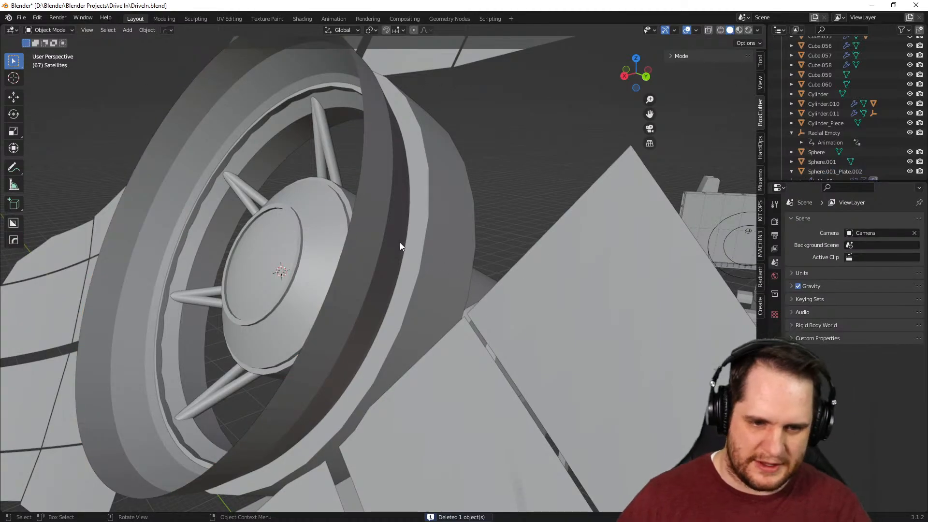
pyautogui.scroll(3, 352, 240)
pyautogui.click(352, 239)
pyautogui.press('Tab')
pyautogui.moveTo(350, 236); pyautogui.dragTo(369, 240, button='middle')
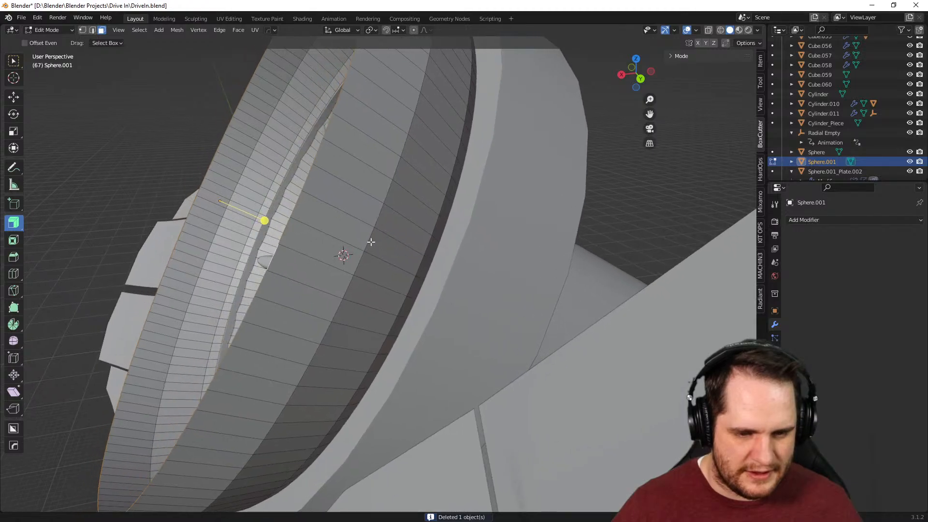
# Cut two edge loops around the dish, one close to the open rim and one close to the next ridge inward
pyautogui.click(14, 273)
pyautogui.moveTo(294, 268); pyautogui.dragTo(260, 263)
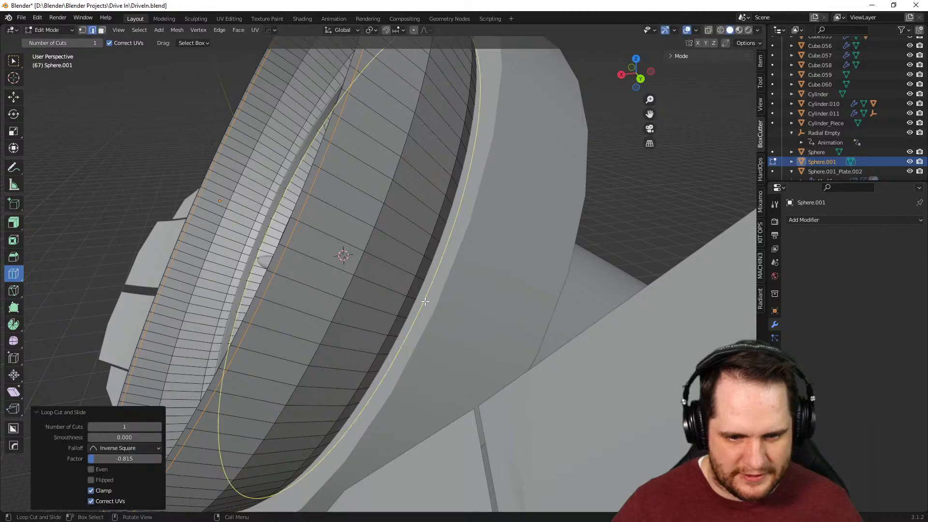
pyautogui.moveTo(363, 292); pyautogui.dragTo(338, 290)
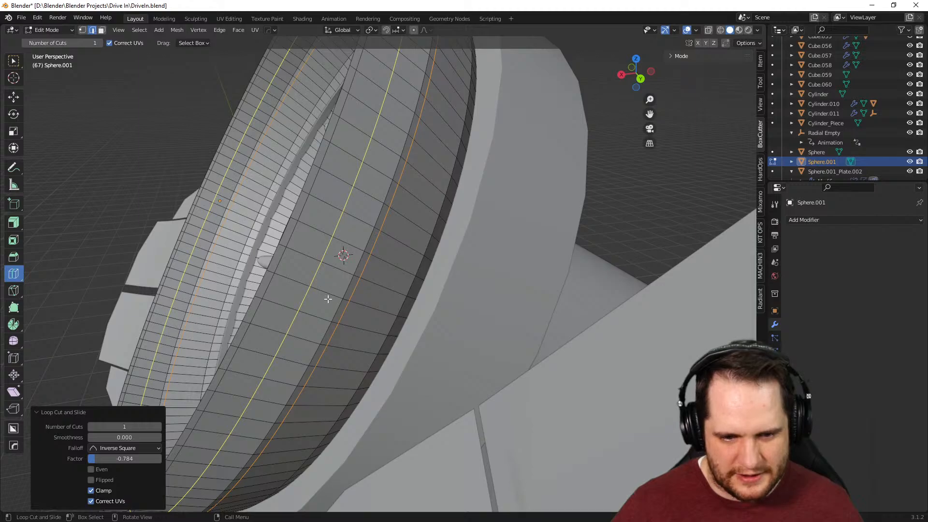
pyautogui.press('1')
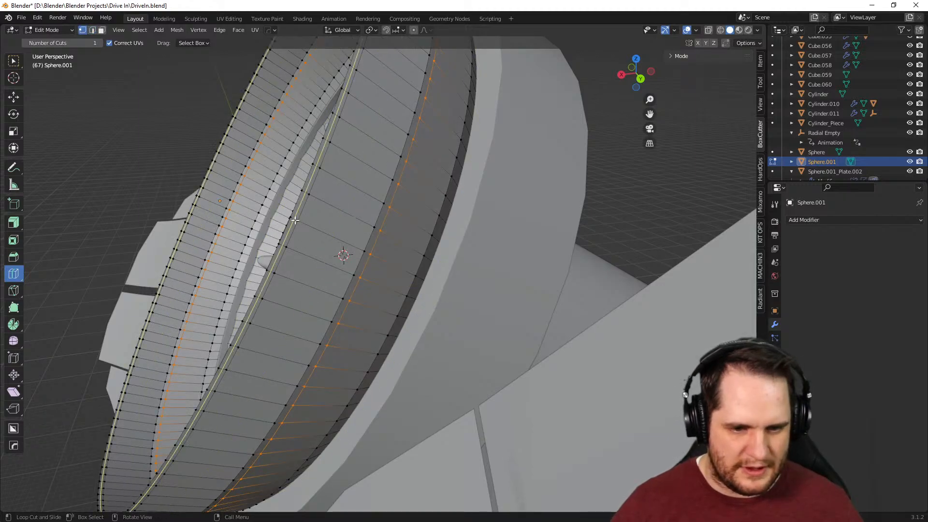
pyautogui.press('Tab')
pyautogui.click(299, 221)
pyautogui.click(283, 334)
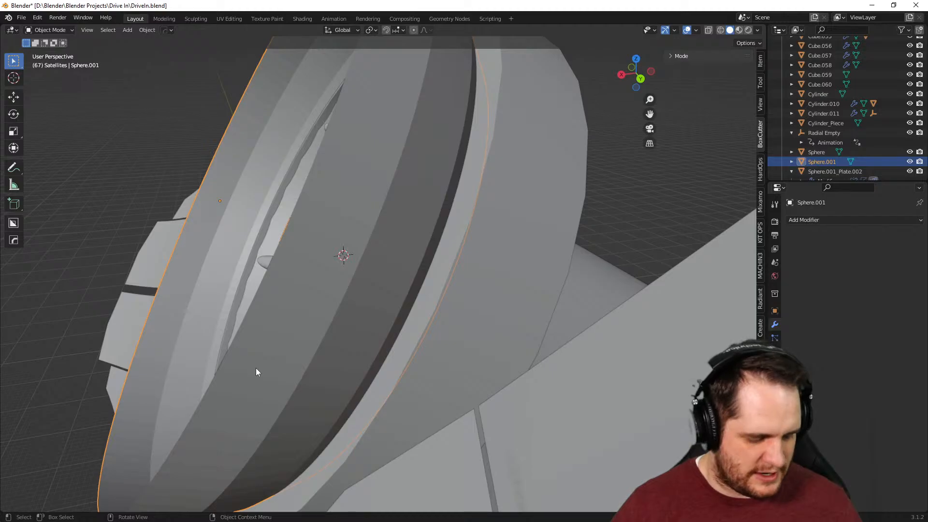
# Select the narrow face loop at the dish's open rim and extract it as a new object
pyautogui.press('Tab')
pyautogui.press('3')
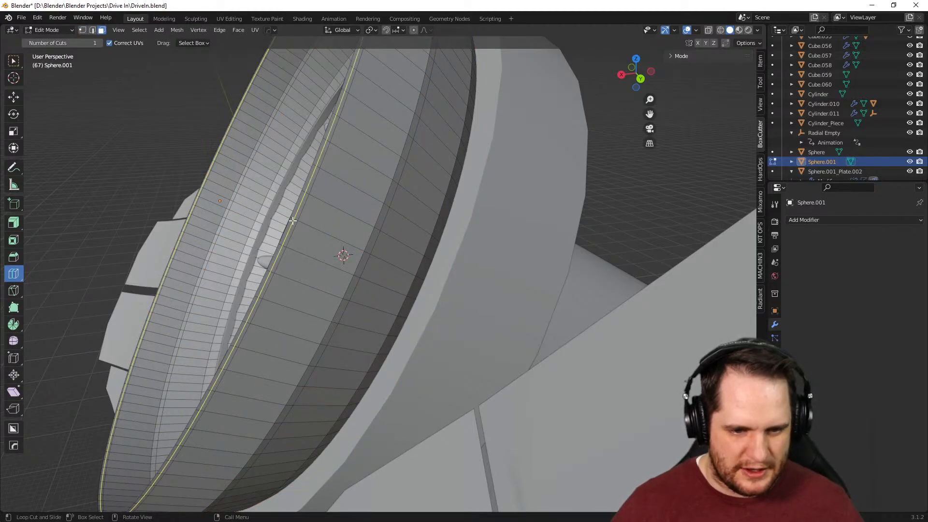
pyautogui.press('w')
pyautogui.keyDown('alt'); pyautogui.click(299, 227); pyautogui.keyUp('alt')
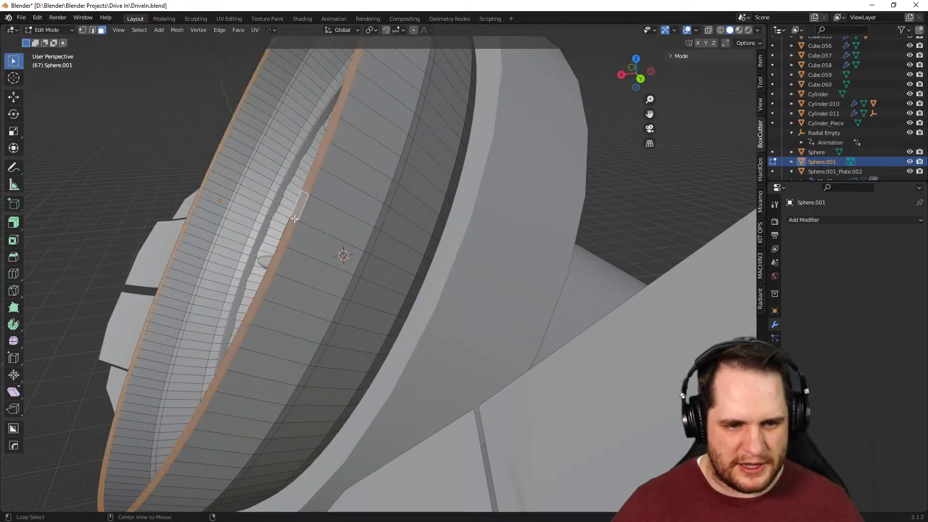
pyautogui.press('q')
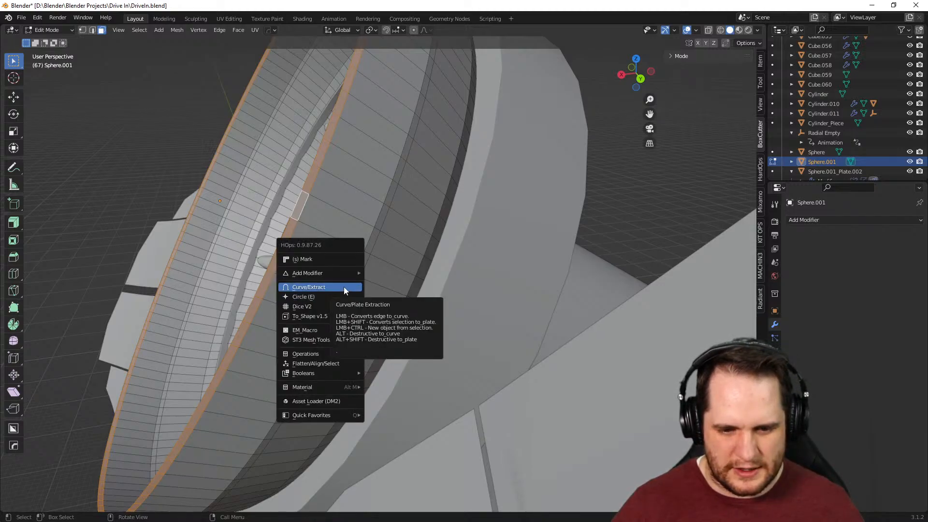
pyautogui.keyDown('ctrl'); pyautogui.click(344, 286); pyautogui.keyUp('ctrl')
pyautogui.moveTo(344, 287); pyautogui.dragTo(369, 289, button='middle')
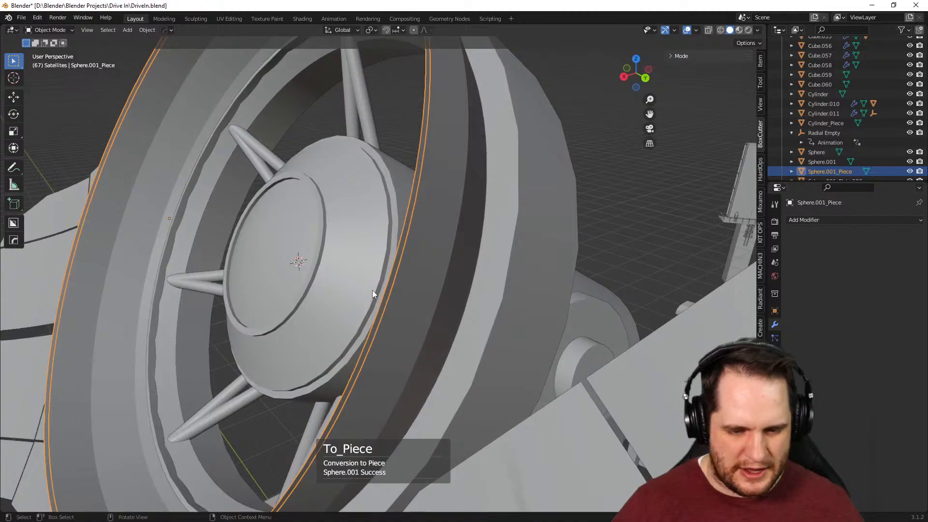
# Extrude the extracted rim band along its normals by about -0.015 m
pyautogui.press('Tab')
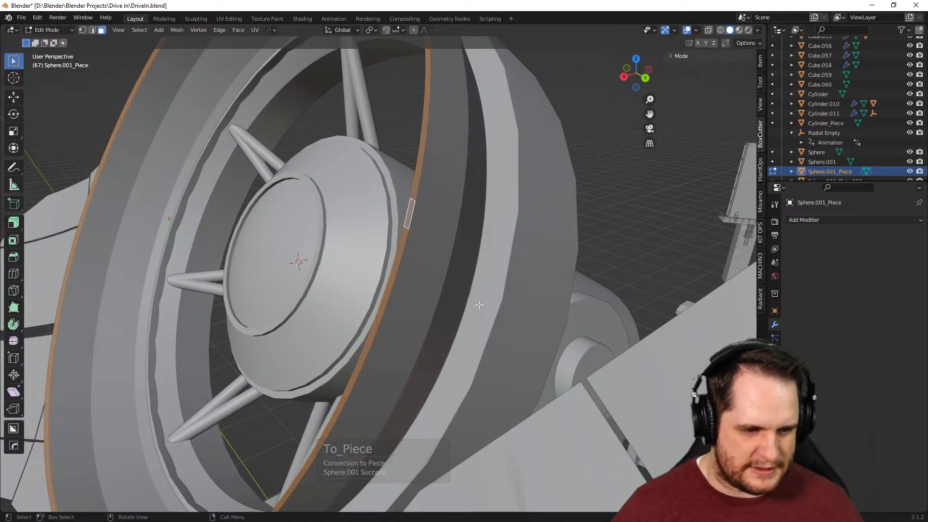
pyautogui.click(15, 225)
pyautogui.moveTo(215, 235); pyautogui.dragTo(191, 228)
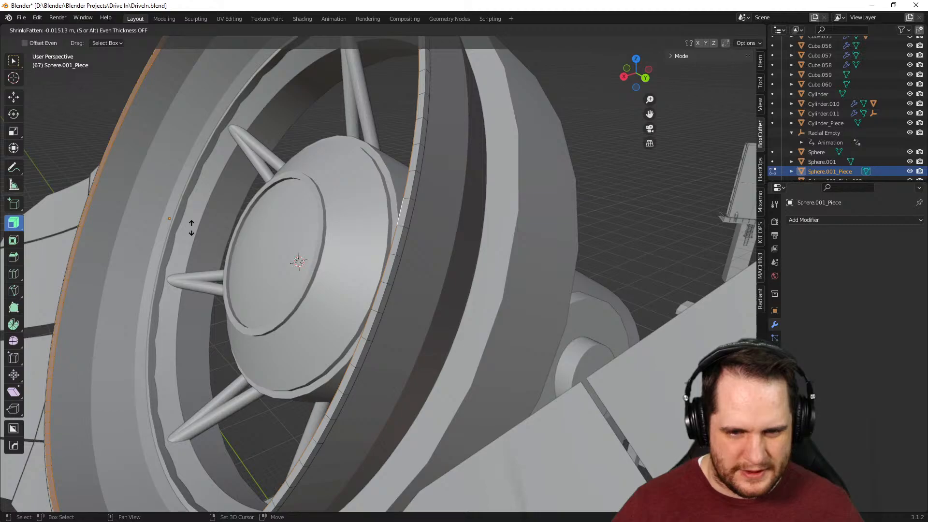
pyautogui.moveTo(192, 228); pyautogui.dragTo(191, 228)
pyautogui.moveTo(433, 291)
pyautogui.mouseDown(button='middle')
pyautogui.moveTo(435, 305)
pyautogui.moveTo(426, 305)
pyautogui.moveTo(434, 304)
pyautogui.mouseUp(button='middle')
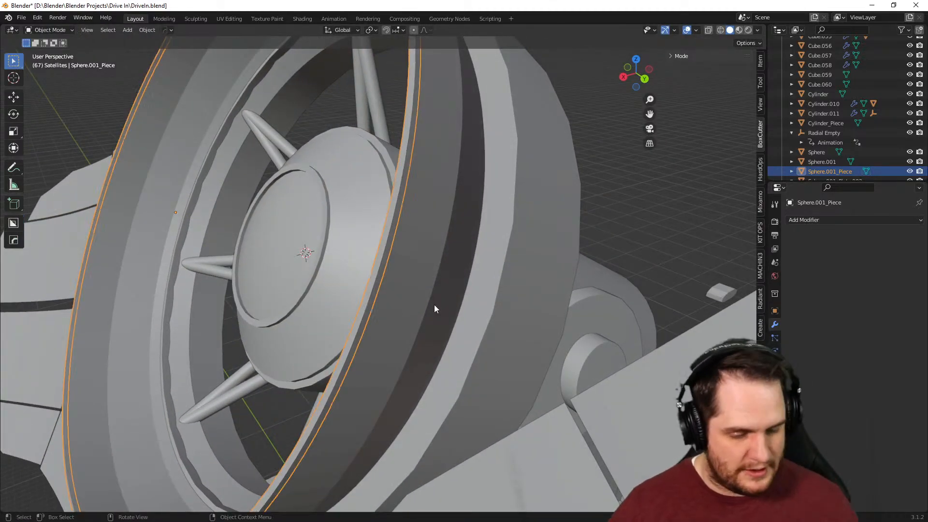
# Select the dish's second narrow face loop, along the ridge behind the rim, and extract it as a new object
pyautogui.hotkey('alt', 'q')
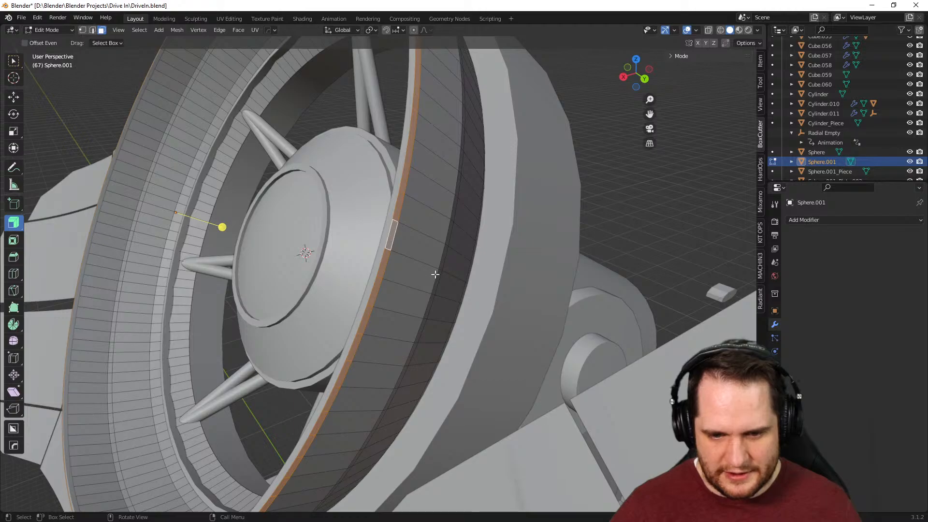
pyautogui.moveTo(440, 270); pyautogui.dragTo(453, 287, button='middle')
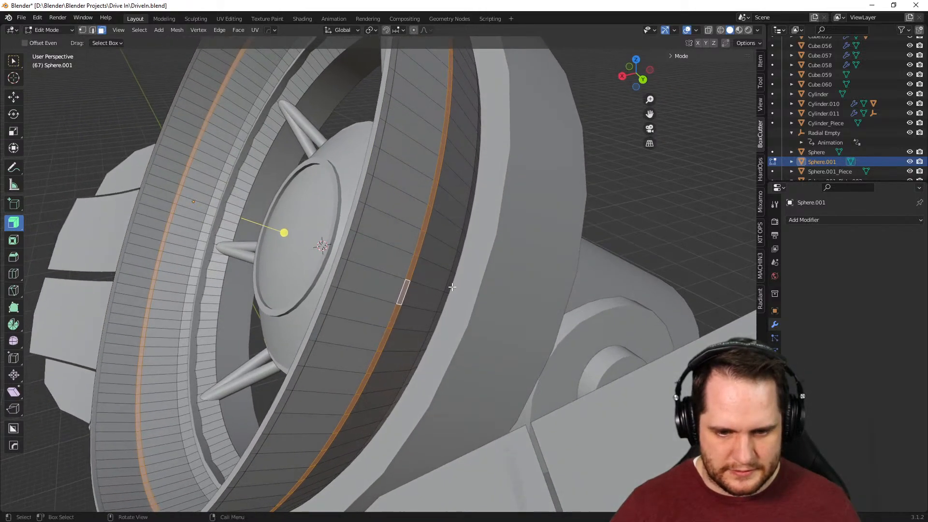
pyautogui.rightClick(452, 288)
pyautogui.click(452, 289)
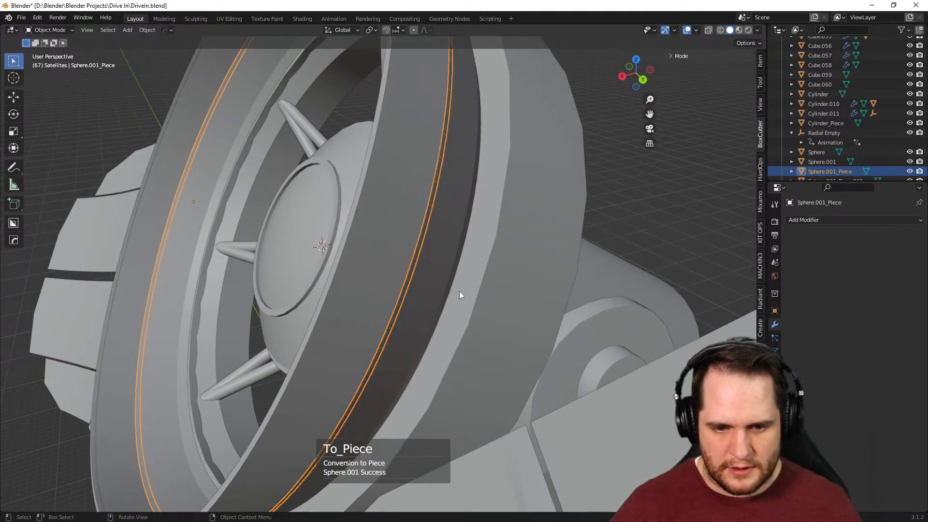
# Extrude the extracted ridge band along its normals by about -0.026 m
pyautogui.moveTo(459, 291); pyautogui.dragTo(471, 309, button='middle')
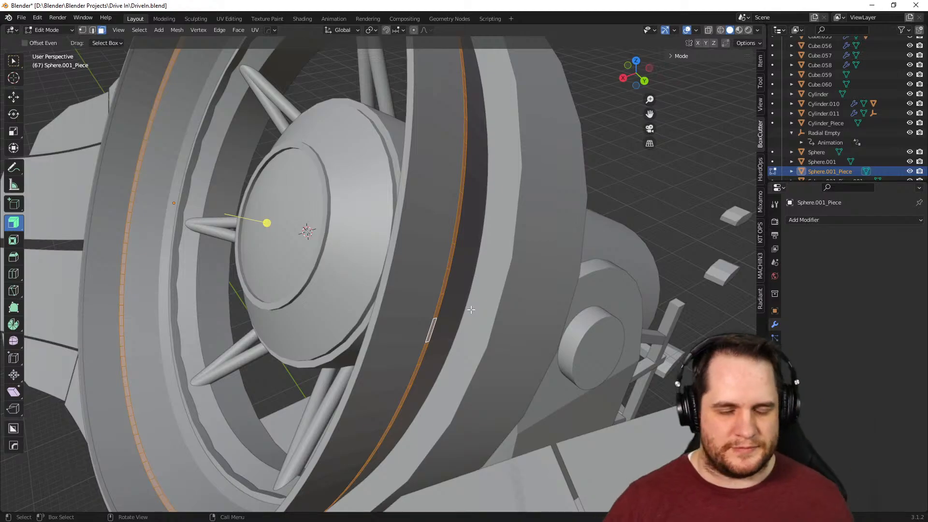
pyautogui.moveTo(472, 310); pyautogui.dragTo(62, 201, button='middle')
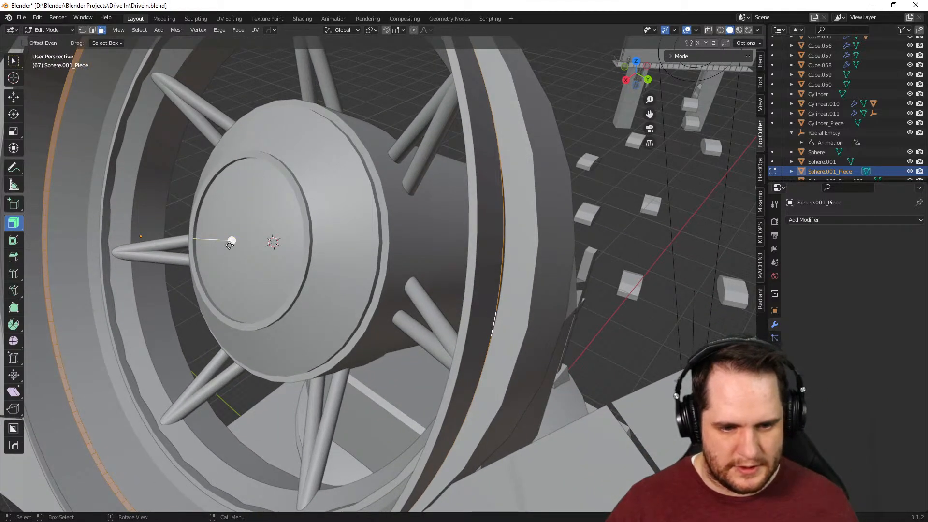
pyautogui.hotkey('alt', 's')
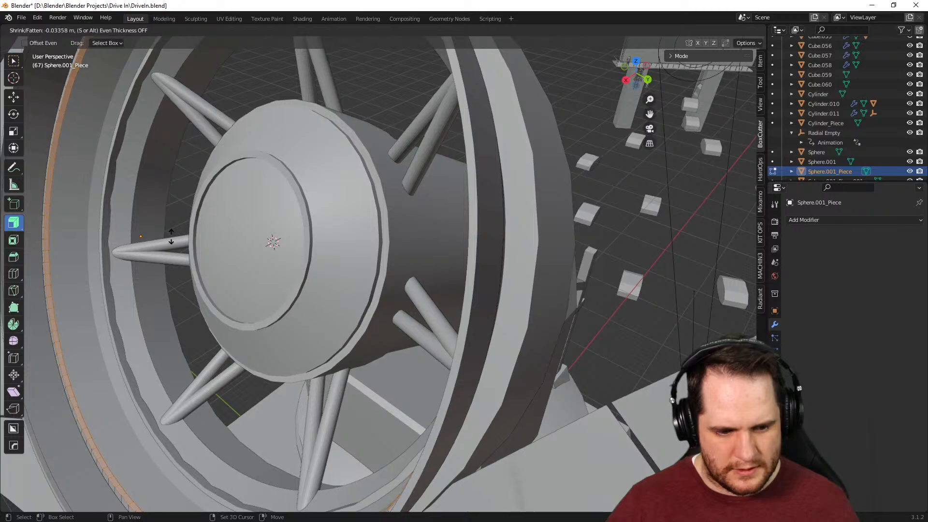
pyautogui.click(167, 235)
pyautogui.moveTo(166, 236); pyautogui.dragTo(319, 279, button='middle')
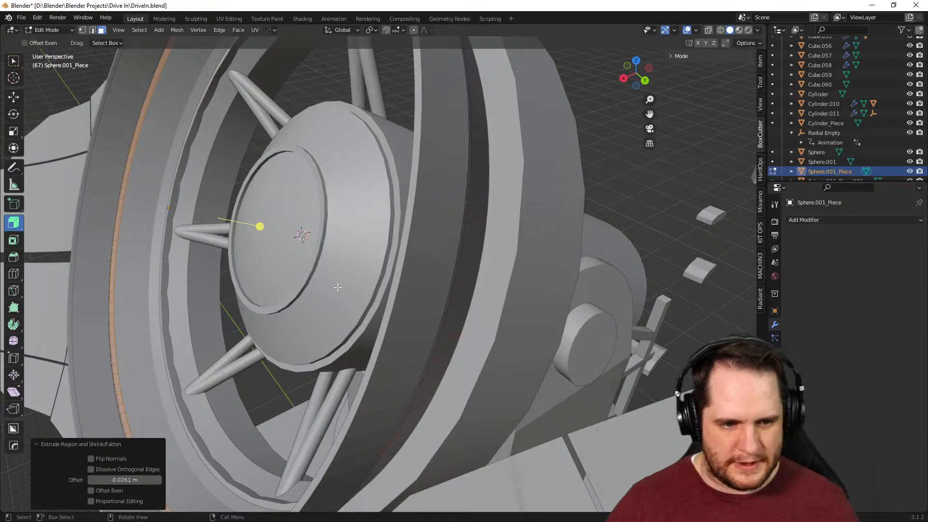
# Open the main dish's mesh for editing and select a strip of faces running across its wall
pyautogui.press('Tab')
pyautogui.click(472, 276)
pyautogui.moveTo(471, 277); pyautogui.dragTo(490, 269, button='middle')
pyautogui.press('Tab')
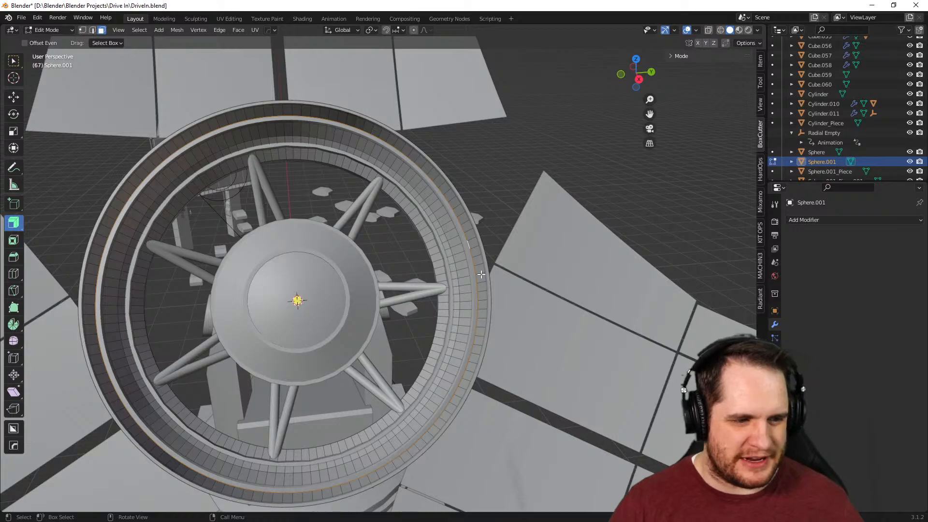
pyautogui.scroll(4, 495, 280)
pyautogui.moveTo(548, 268)
pyautogui.mouseDown(button='middle')
pyautogui.moveTo(585, 257)
pyautogui.moveTo(531, 265)
pyautogui.moveTo(543, 274)
pyautogui.mouseUp(button='middle')
pyautogui.keyDown('alt'); pyautogui.click(542, 268); pyautogui.keyUp('alt')
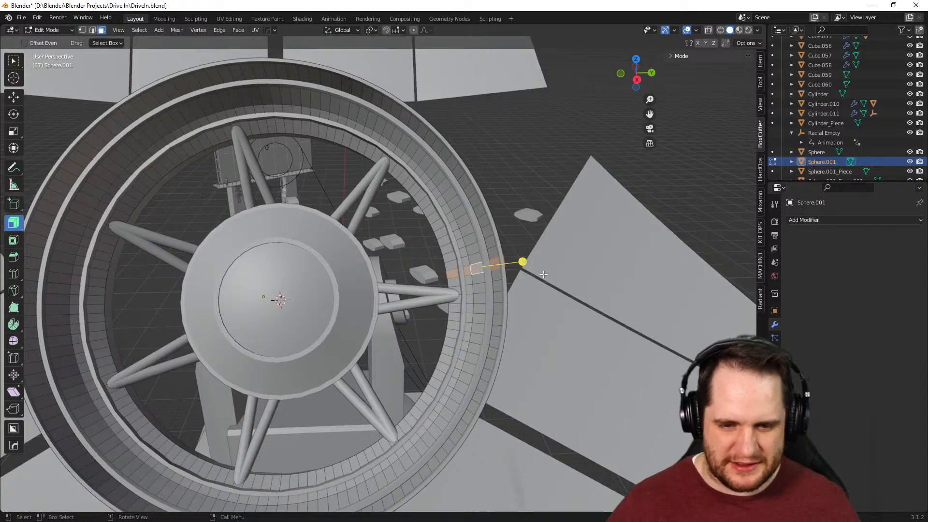
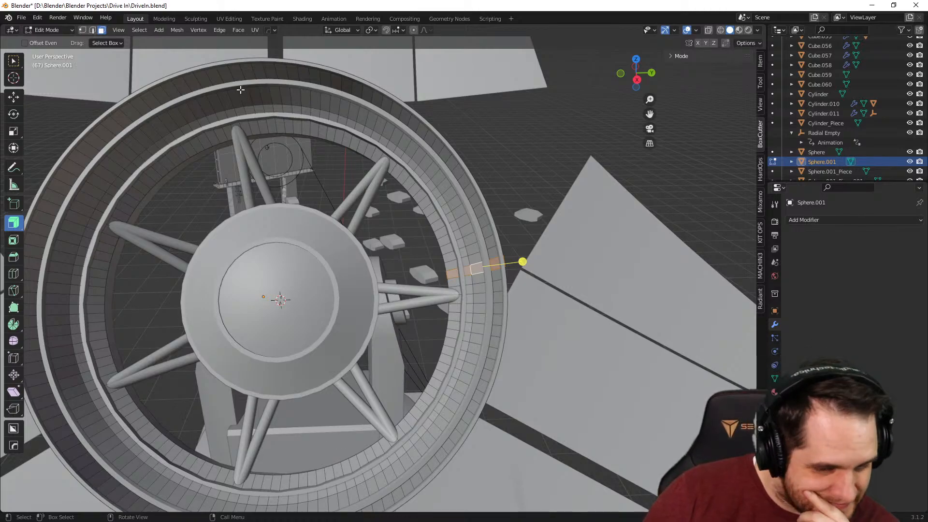
# Select a single edge loop running across the dish's wall from its inner edge to the open rim
pyautogui.scroll(3, 594, 314)
pyautogui.moveTo(595, 315); pyautogui.dragTo(542, 305, button='middle')
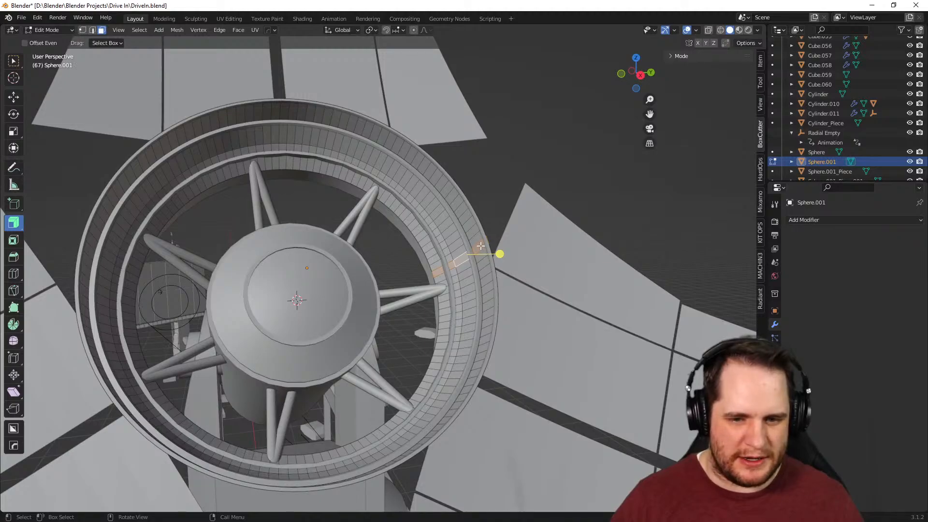
pyautogui.moveTo(452, 315); pyautogui.dragTo(368, 336, button='middle')
pyautogui.scroll(4, 464, 331)
pyautogui.scroll(3, 371, 336)
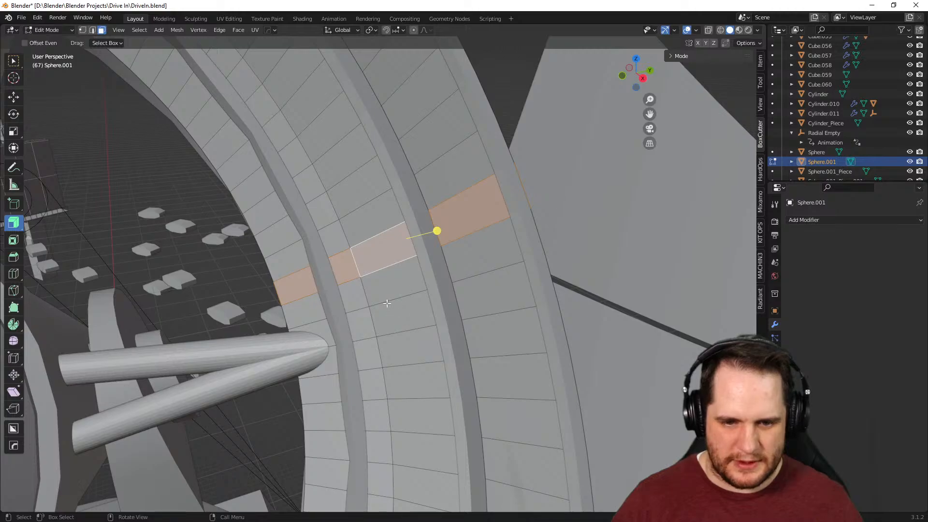
pyautogui.click(349, 279)
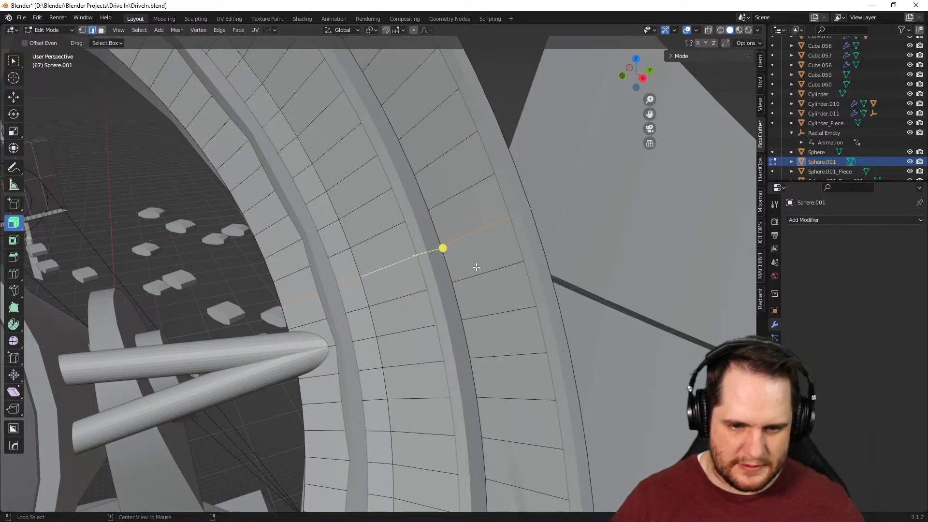
# Extract the selected edge loop as a full-fill poly curve with a width of about -0.009
pyautogui.press('q')
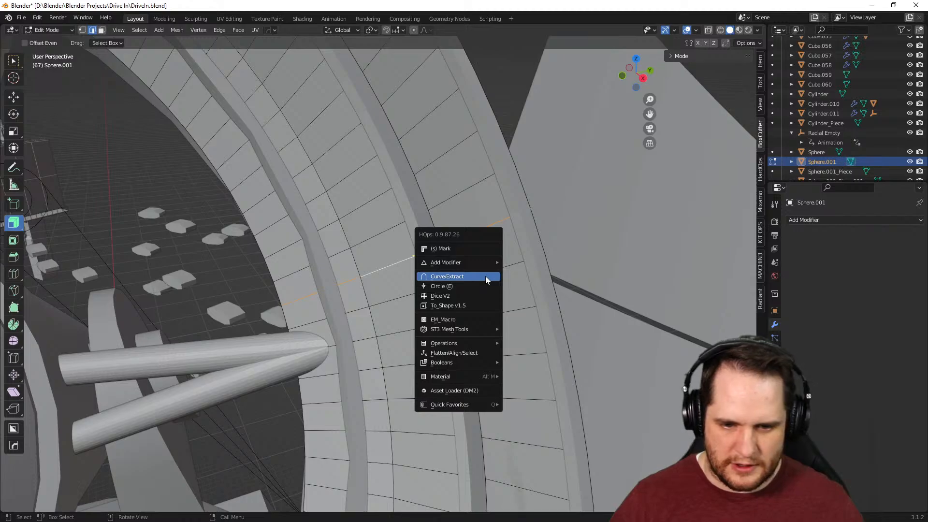
pyautogui.click(485, 277)
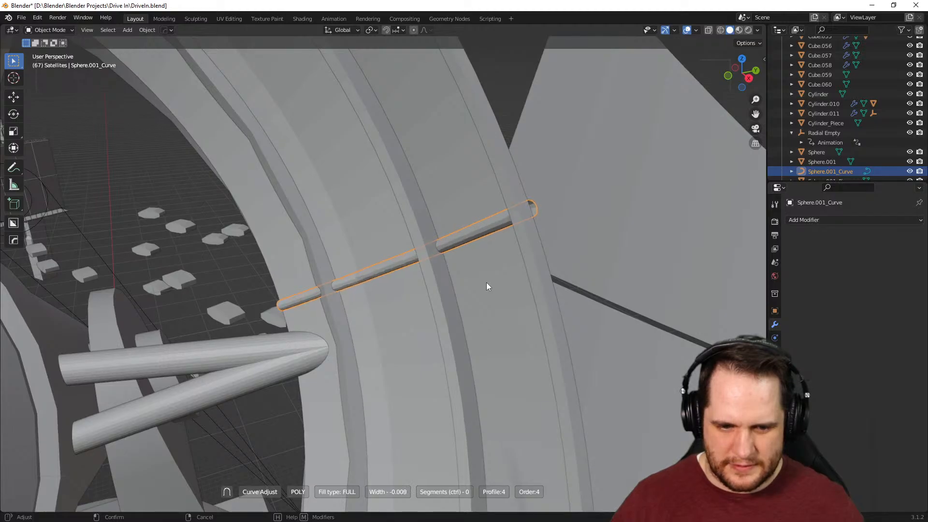
pyautogui.click(487, 282)
pyautogui.moveTo(557, 274); pyautogui.dragTo(477, 305, button='middle')
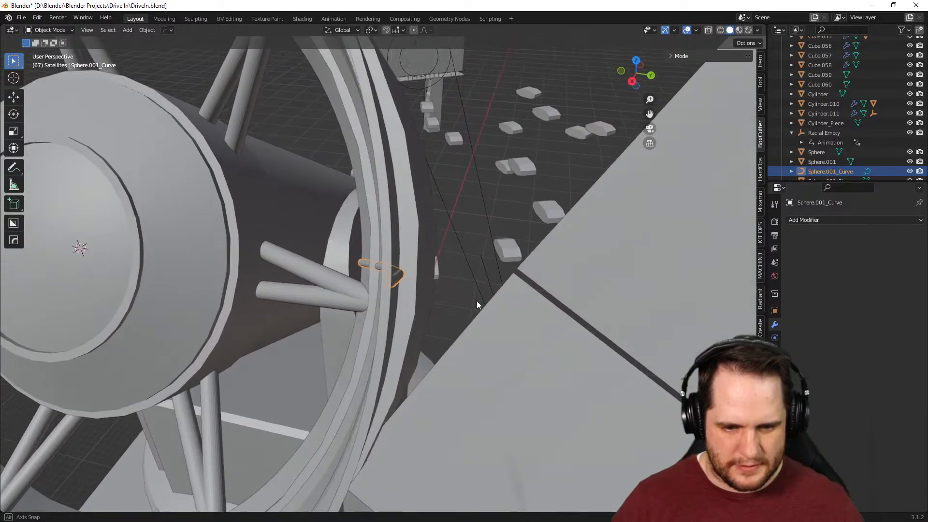
pyautogui.click(382, 306)
pyautogui.press('Tab')
pyautogui.moveTo(401, 307); pyautogui.dragTo(367, 317, button='middle')
pyautogui.scroll(6, 339, 314)
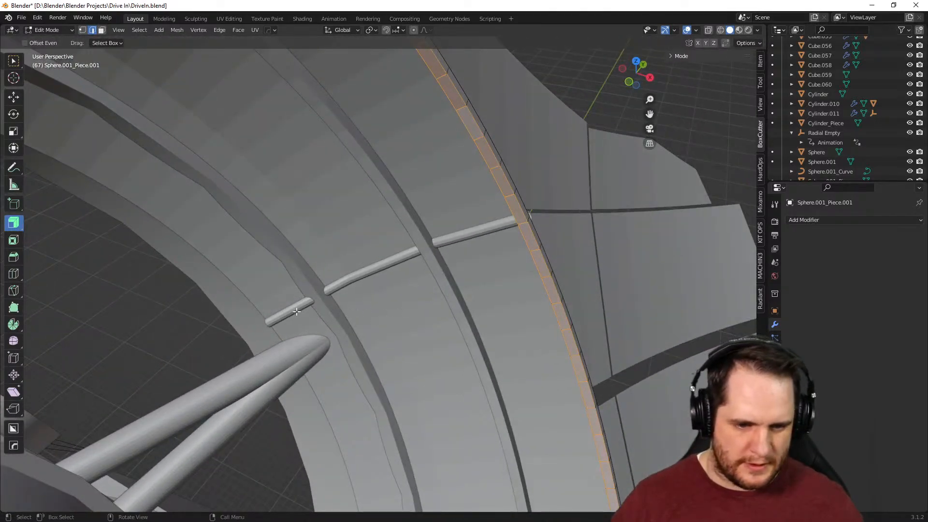
pyautogui.press('Tab')
# Move the extracted curve's inner end point outward along the dish wall to the inner ridge
pyautogui.click(286, 310)
pyautogui.press('Tab')
pyautogui.moveTo(291, 313); pyautogui.dragTo(271, 327, button='middle')
pyautogui.scroll(4, 272, 333)
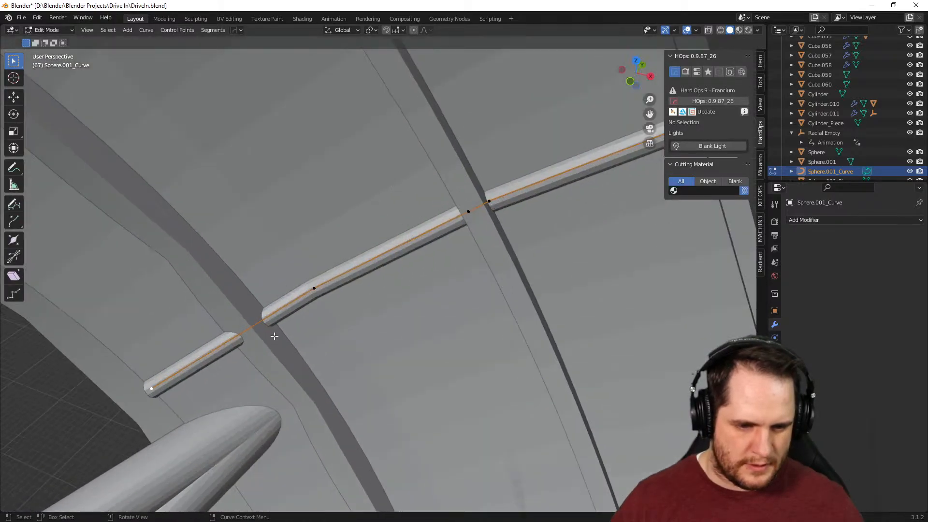
pyautogui.press('g')
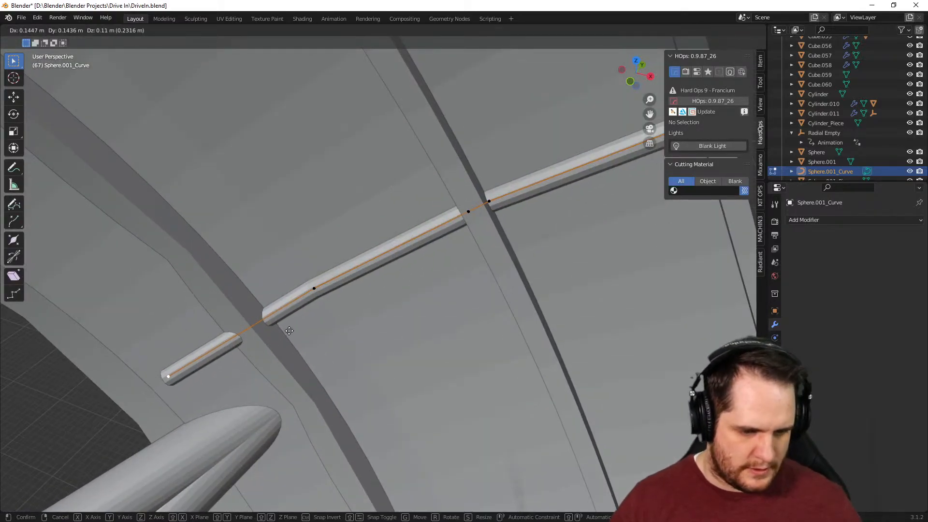
pyautogui.press('x')
pyautogui.press('x')
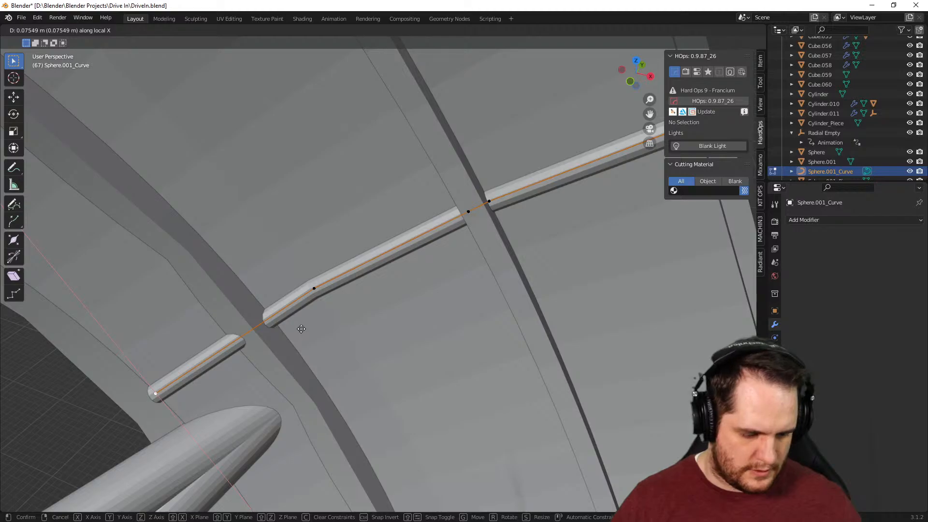
pyautogui.press('y')
pyautogui.press('y')
pyautogui.press('z')
pyautogui.press('z')
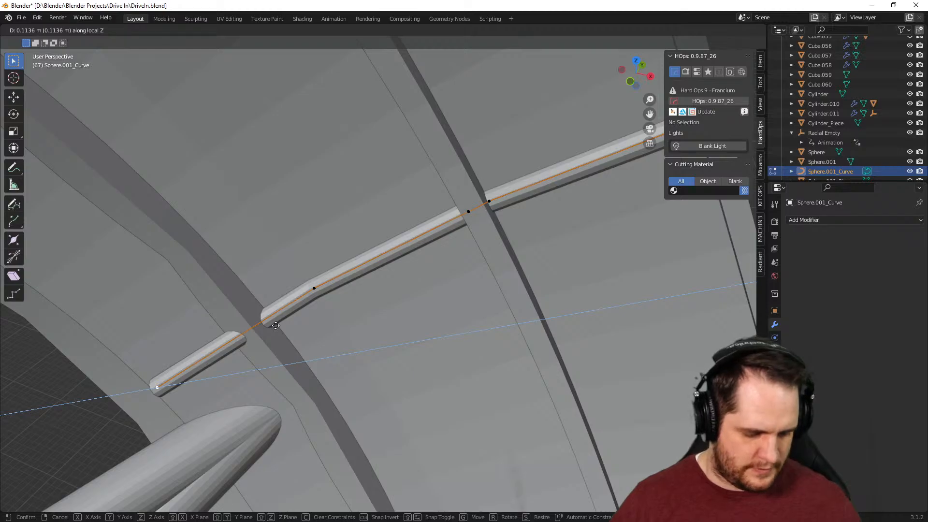
pyautogui.press('z')
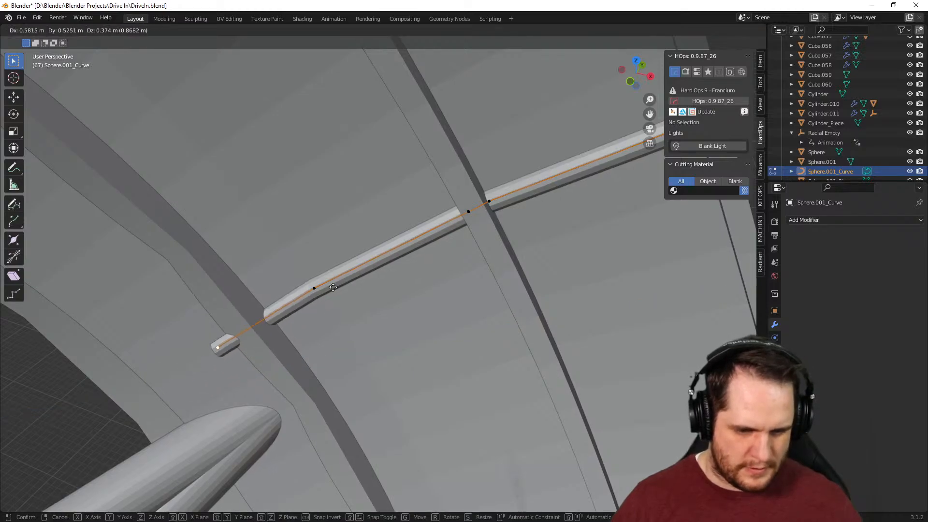
pyautogui.click(356, 271)
pyautogui.moveTo(383, 295); pyautogui.dragTo(360, 332, button='middle')
pyautogui.press('Tab')
# Shift the whole rib curve slightly in the negative direction along the global Y axis
pyautogui.scroll(5, 339, 313)
pyautogui.moveTo(404, 280); pyautogui.dragTo(507, 318, button='middle')
pyautogui.press('g')
pyautogui.press('y')
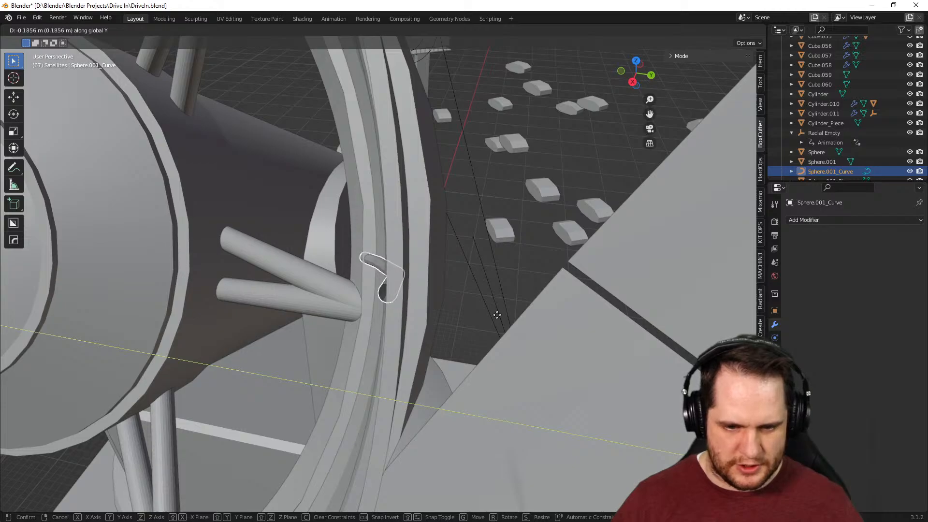
pyautogui.click(500, 315)
pyautogui.moveTo(500, 315); pyautogui.dragTo(409, 337, button='middle')
# Scale the selected faces of the open rim's extracted band uniformly to about 0.996
pyautogui.click(417, 321)
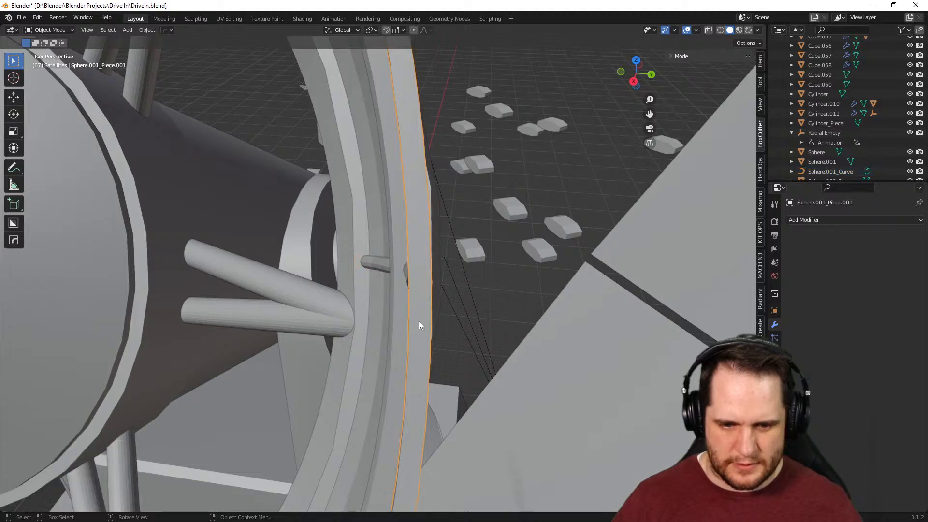
pyautogui.press('KP_Decimal')
pyautogui.press('Tab')
pyautogui.moveTo(544, 276); pyautogui.dragTo(593, 350, button='middle')
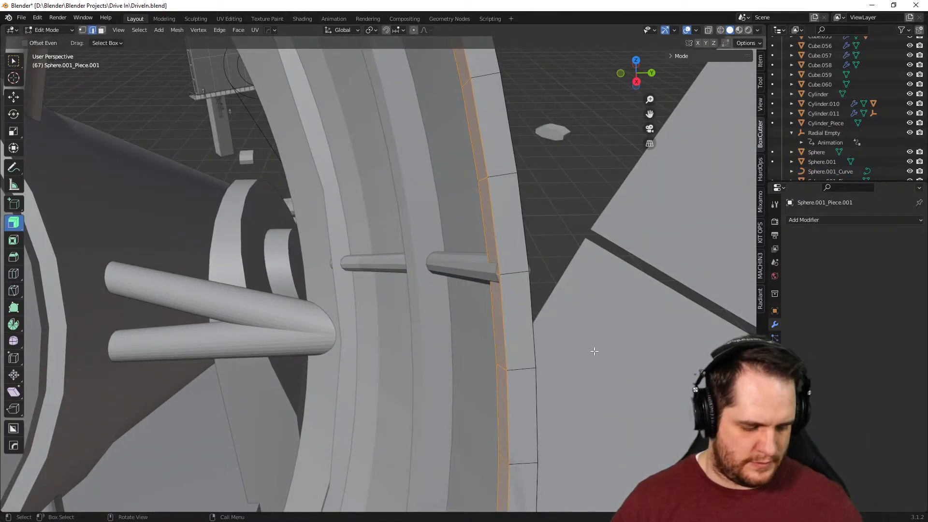
pyautogui.press('s')
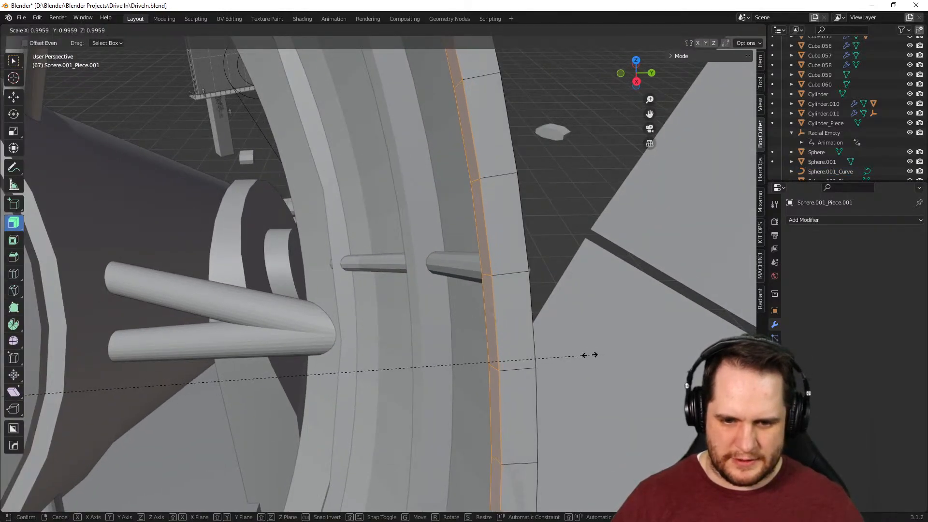
pyautogui.click(591, 354)
pyautogui.moveTo(592, 352); pyautogui.dragTo(578, 349, button='middle')
pyautogui.scroll(1, 558, 343)
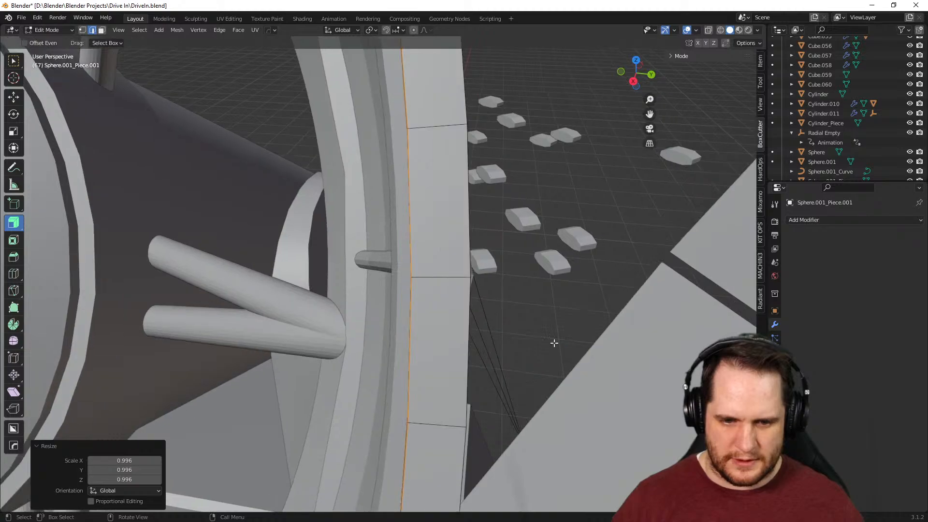
# Move the rib curve about -0.03 m along the global Y axis
pyautogui.press('Tab')
pyautogui.click(478, 299)
pyautogui.press('g')
pyautogui.press('y')
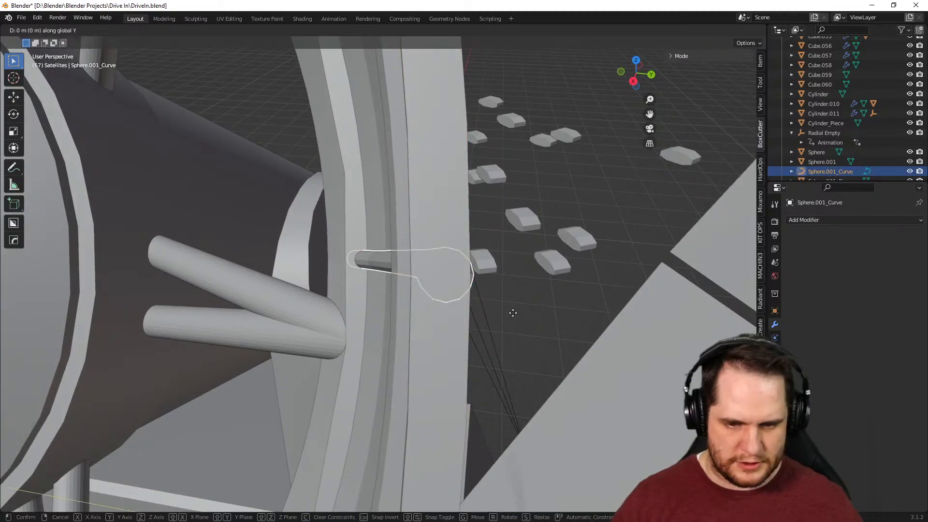
pyautogui.click(510, 313)
pyautogui.moveTo(511, 314); pyautogui.dragTo(559, 296, button='middle')
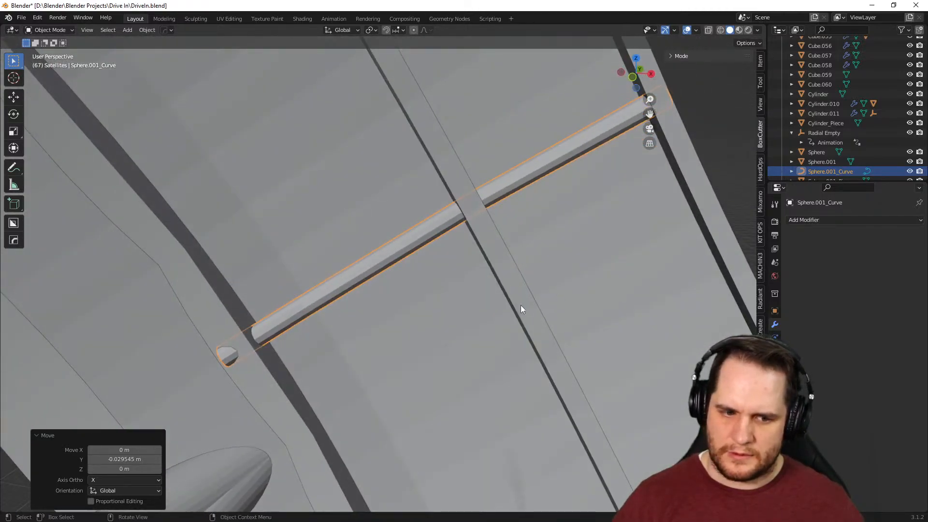
# Move the rib curve's inner end point freely by about 0.10 m, into the inner ridge
pyautogui.moveTo(284, 352)
pyautogui.mouseDown(button='middle')
pyautogui.moveTo(248, 367)
pyautogui.moveTo(272, 346)
pyautogui.mouseUp(button='middle')
pyautogui.press('Tab')
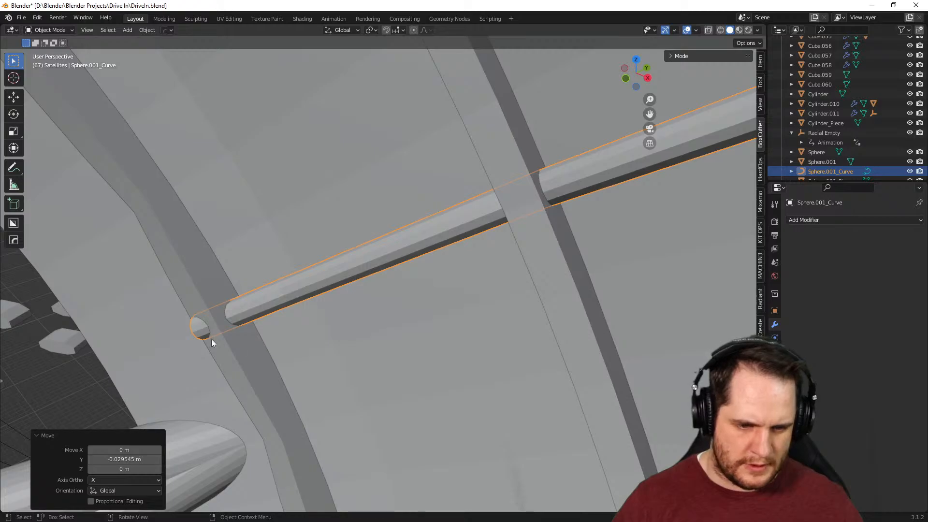
pyautogui.moveTo(227, 327); pyautogui.dragTo(248, 299, button='middle')
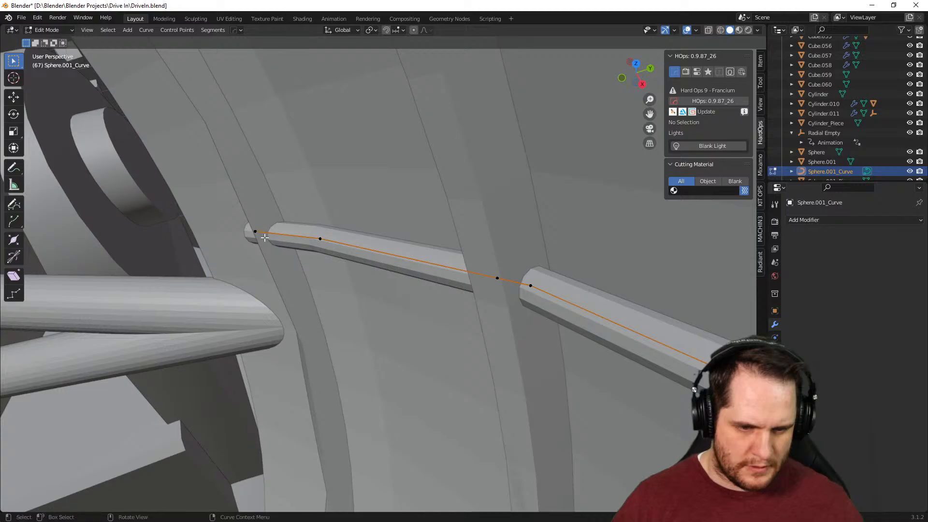
pyautogui.moveTo(292, 299); pyautogui.dragTo(304, 285, button='middle')
pyautogui.press('g')
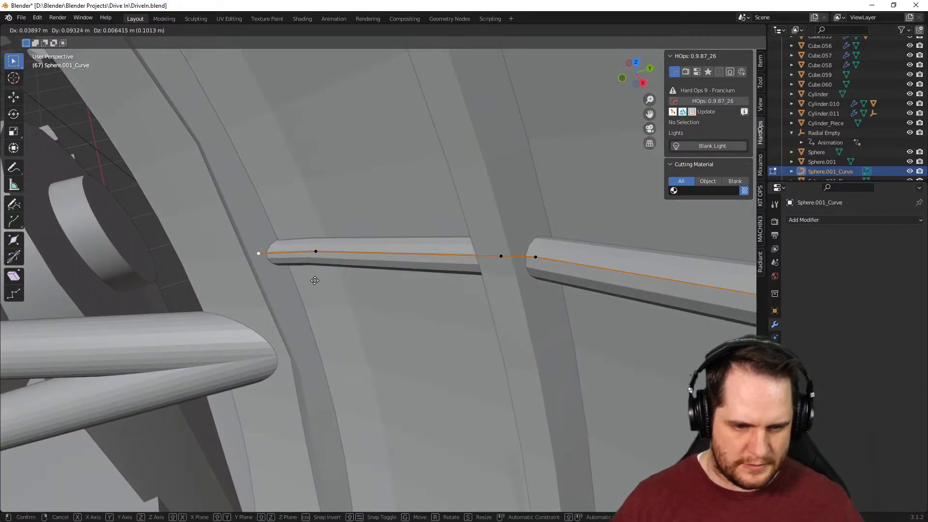
pyautogui.click(315, 280)
pyautogui.scroll(-4, 315, 280)
pyautogui.moveTo(316, 281); pyautogui.dragTo(418, 298, button='middle')
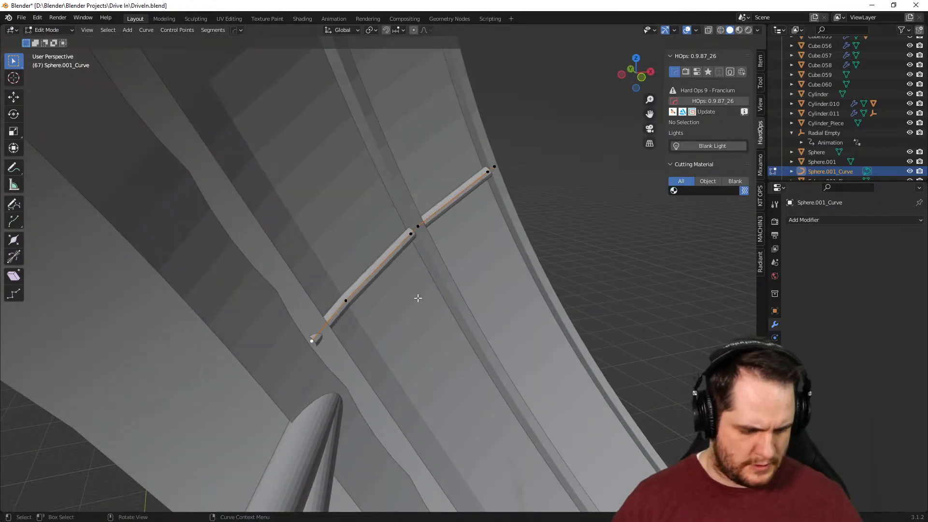
# Nudge the rib's inner end point about -0.077 m along local Y and about 0.14 m along global Y
pyautogui.press('g')
pyautogui.press('x')
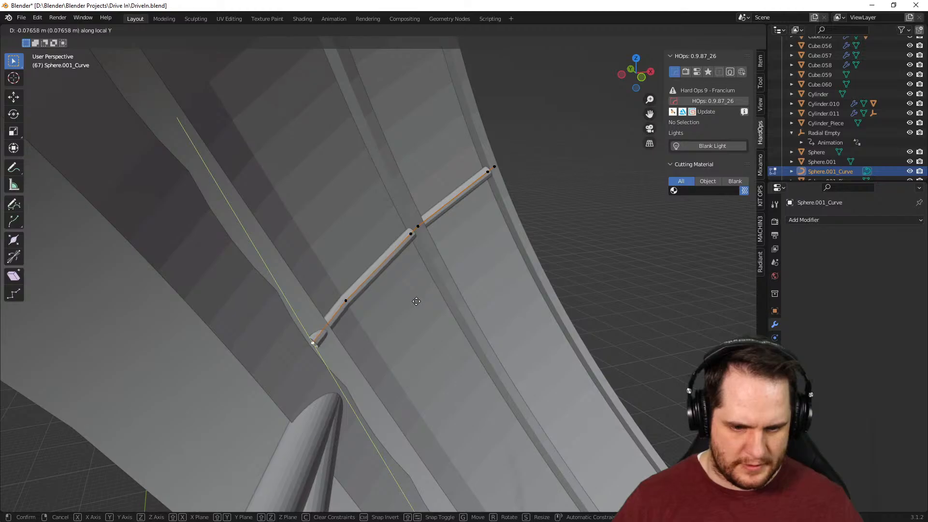
pyautogui.click(416, 301)
pyautogui.moveTo(421, 306); pyautogui.dragTo(325, 340, button='middle')
pyautogui.press('g')
pyautogui.press('y')
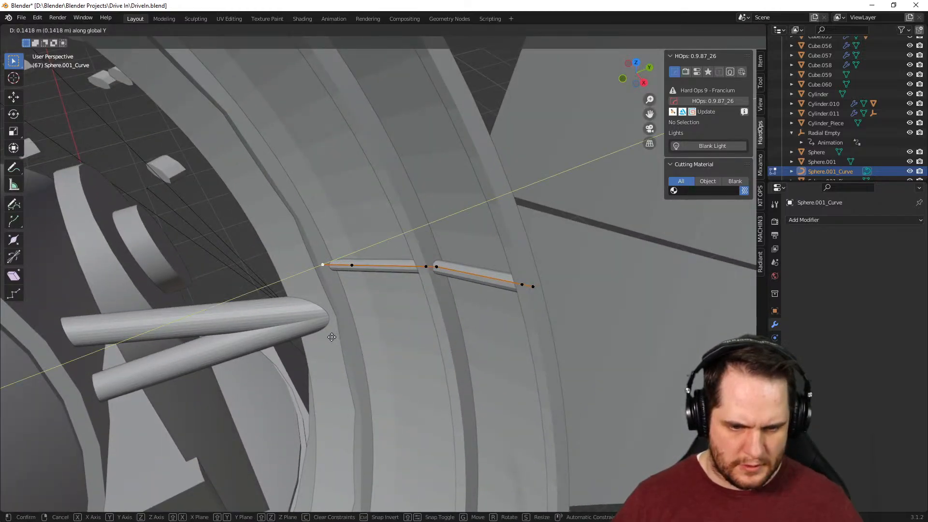
pyautogui.click(332, 337)
pyautogui.moveTo(334, 338); pyautogui.dragTo(508, 279, button='middle')
pyautogui.scroll(-4, 552, 208)
pyautogui.moveTo(552, 209); pyautogui.dragTo(431, 236, button='middle')
pyautogui.press('Tab')
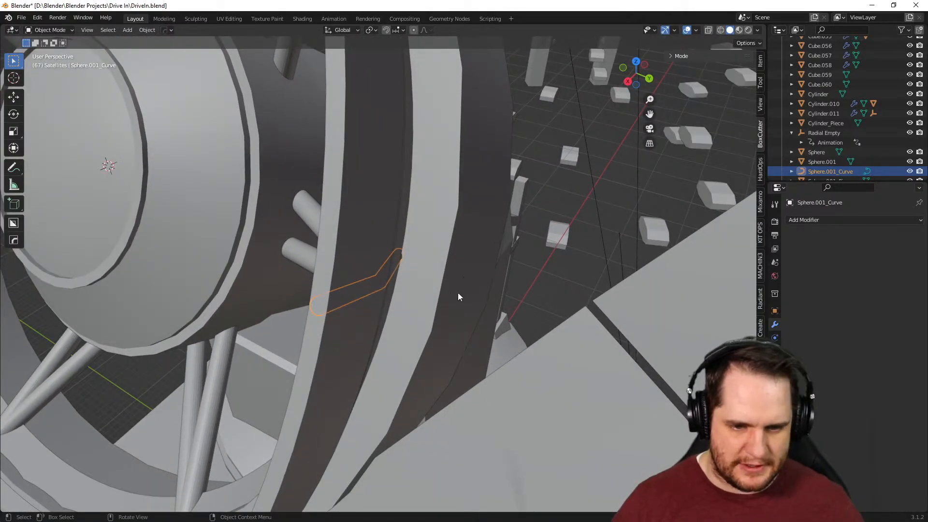
# Hide the main dish object, leaving its extracted bands and rib curve shown
pyautogui.moveTo(459, 297); pyautogui.dragTo(342, 201, button='middle')
pyautogui.click(408, 207)
pyautogui.moveTo(409, 207); pyautogui.dragTo(321, 231, button='middle')
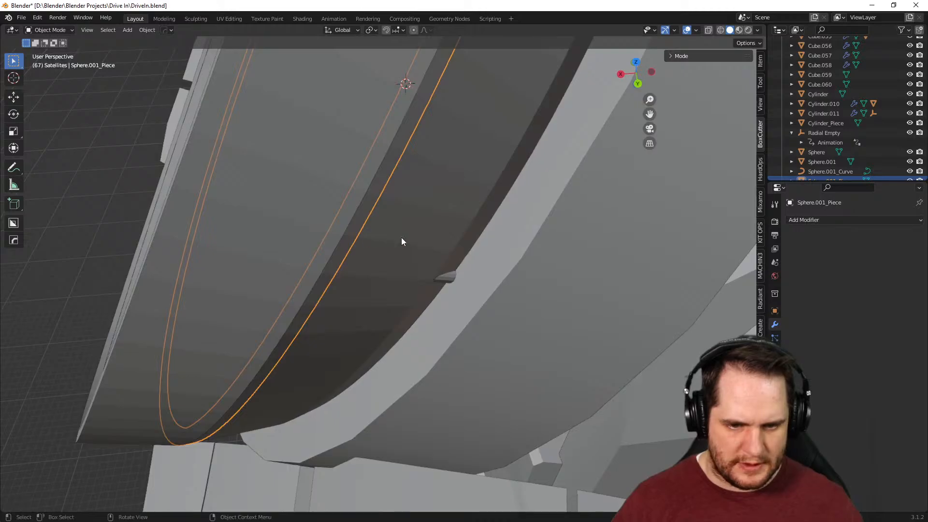
pyautogui.click(402, 244)
pyautogui.scroll(-3, 402, 250)
pyautogui.scroll(2, 403, 251)
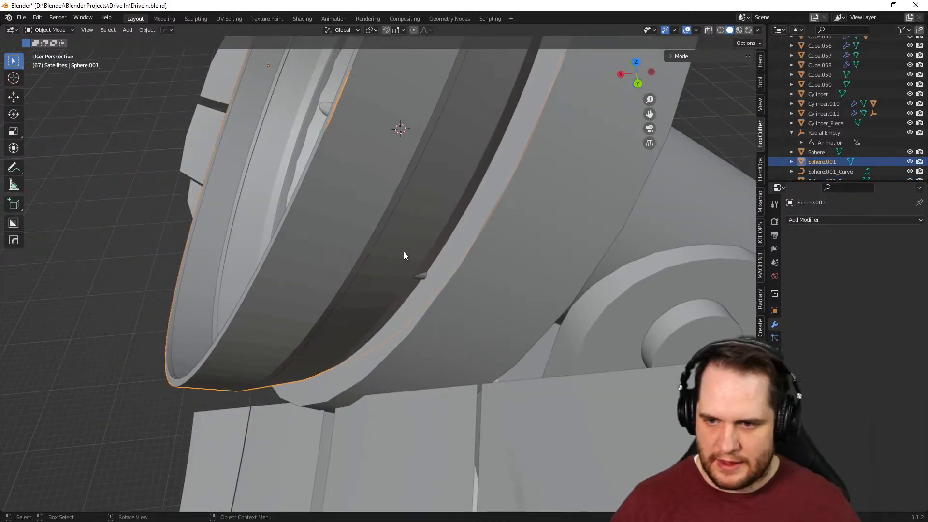
pyautogui.press('h')
# Select the rib curve beside the rings and convert it to a mesh
pyautogui.moveTo(404, 253); pyautogui.dragTo(359, 338, button='middle')
pyautogui.scroll(-4, 420, 301)
pyautogui.scroll(4, 406, 339)
pyautogui.scroll(3, 359, 338)
pyautogui.moveTo(450, 332); pyautogui.dragTo(506, 315, button='middle')
pyautogui.click(455, 258)
pyautogui.scroll(-4, 460, 257)
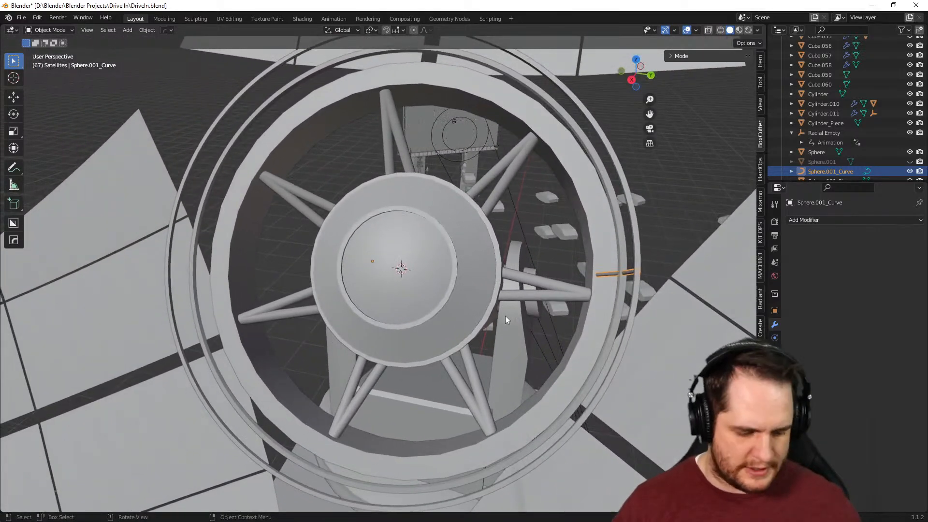
pyautogui.press('q')
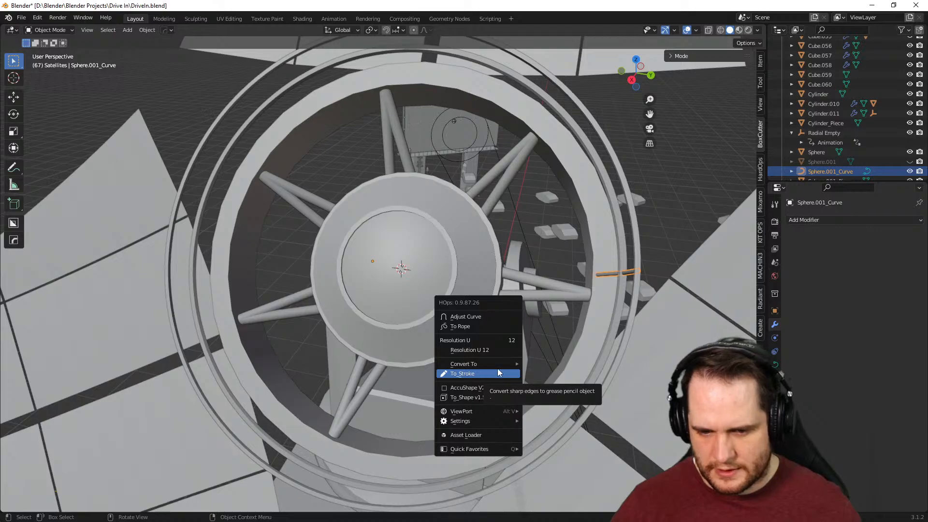
pyautogui.moveTo(498, 365)
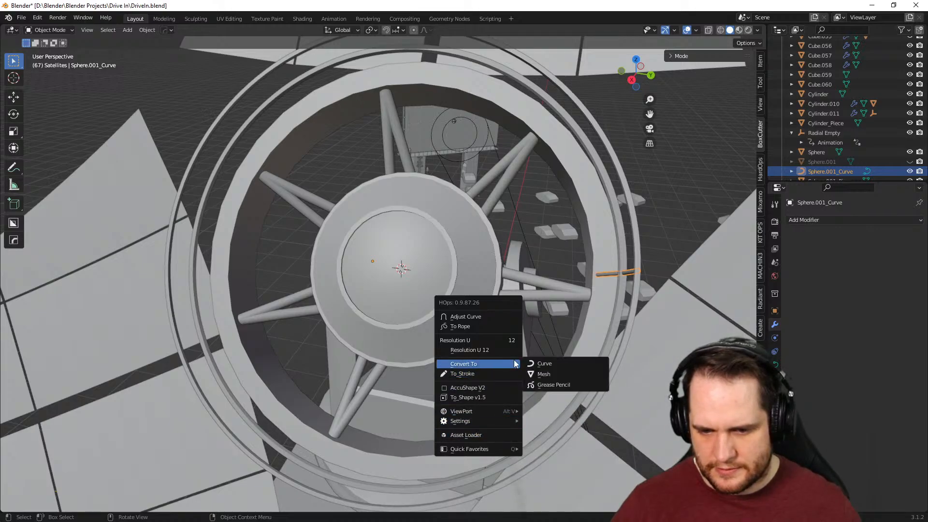
pyautogui.click(550, 376)
pyautogui.moveTo(624, 341); pyautogui.dragTo(549, 317, button='middle')
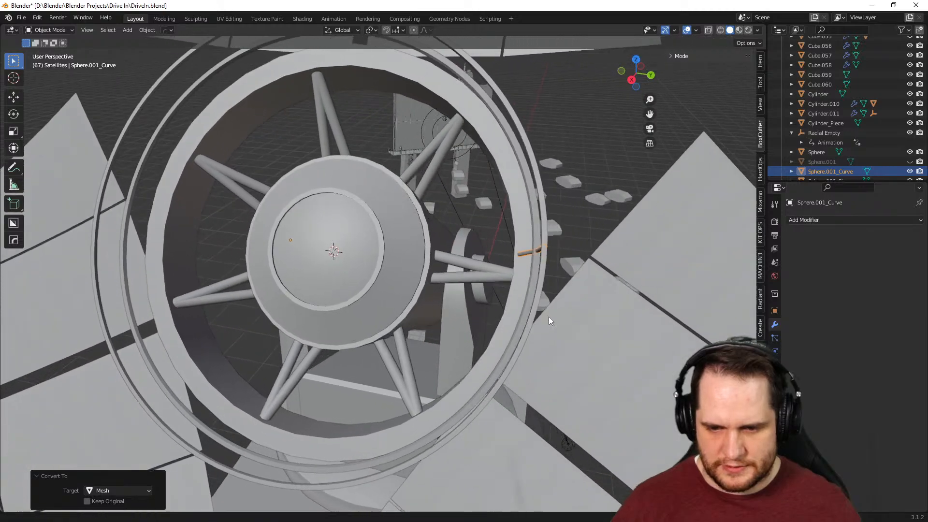
# Create a three-segment Radial Array of the rib mesh around the dish, rotating about its Z axis with X displacement
pyautogui.press('q')
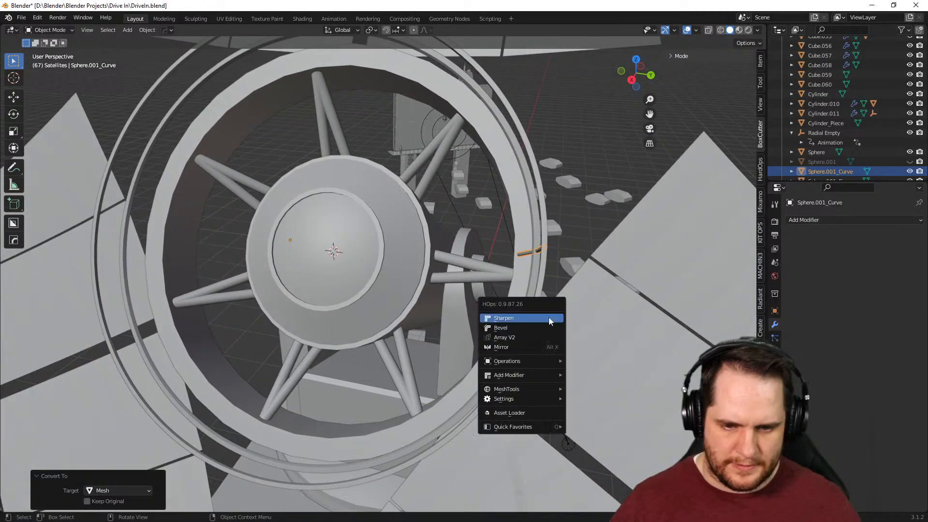
pyautogui.moveTo(544, 389)
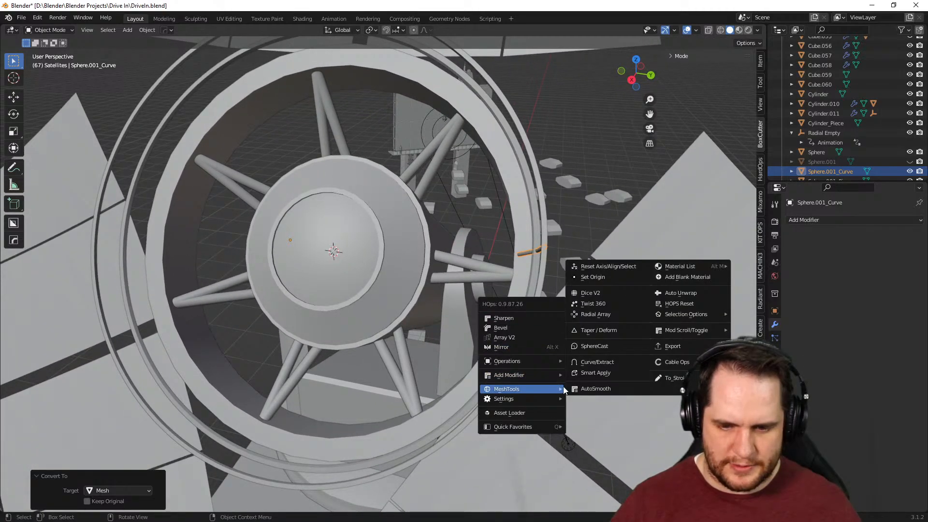
pyautogui.click(603, 317)
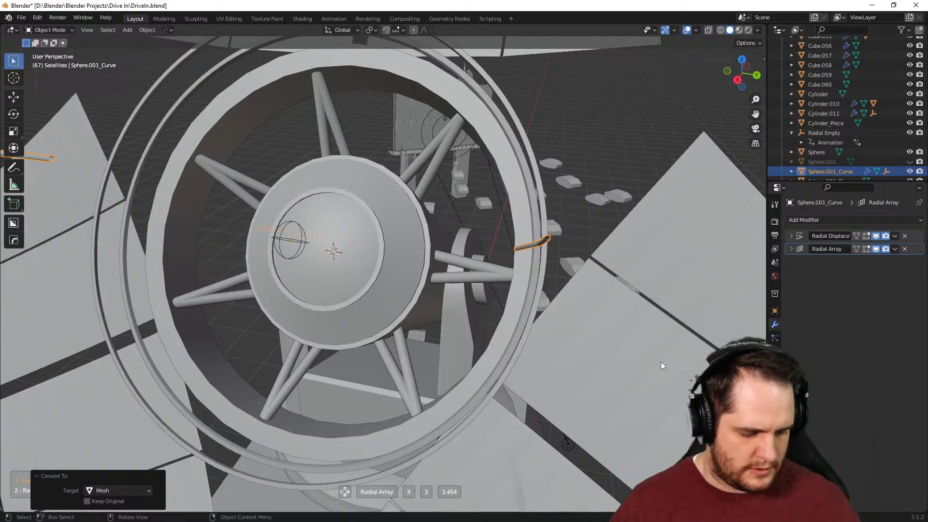
pyautogui.press('d')
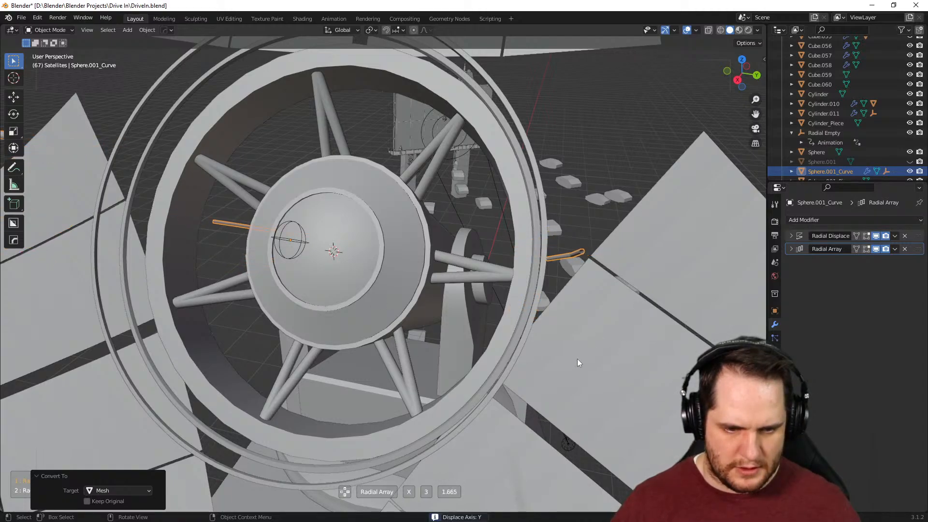
pyautogui.press('r')
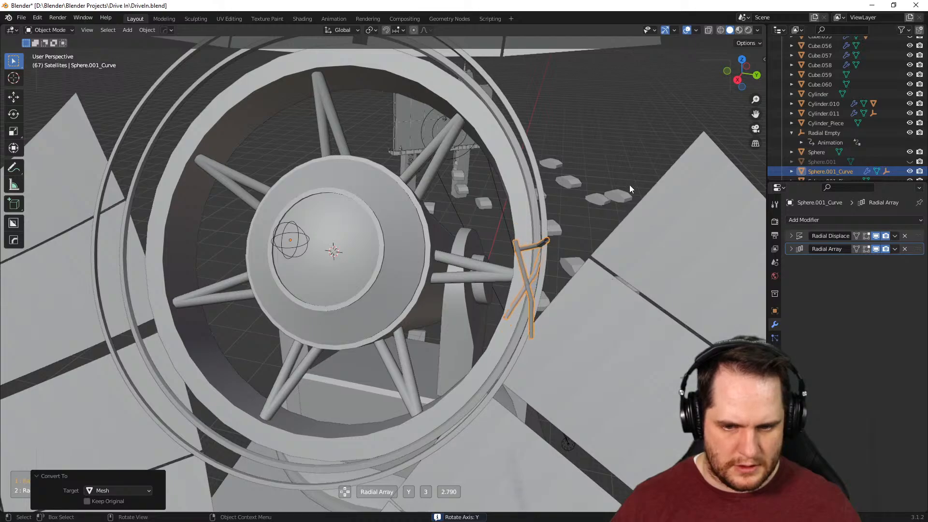
pyautogui.press('z')
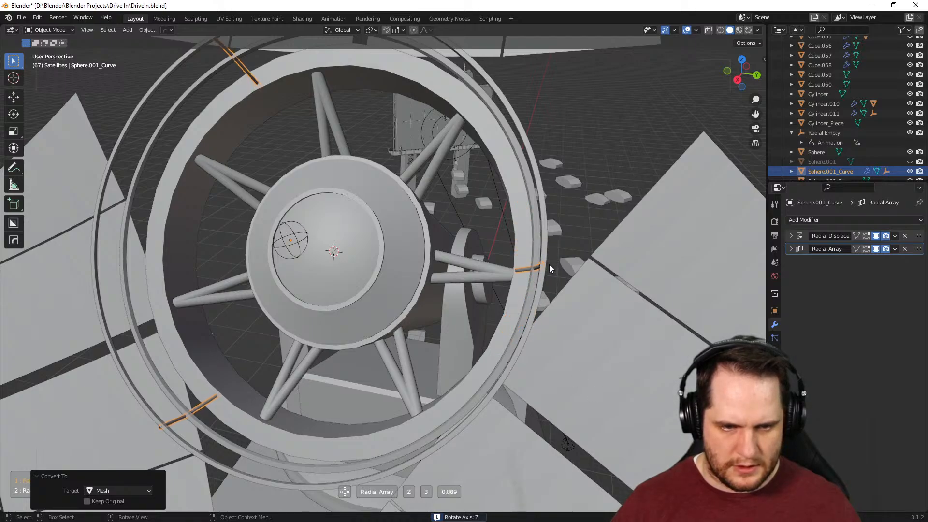
pyautogui.click(565, 210)
pyautogui.press('n')
# Set the rib's Radial Displace modifier strength to 0
pyautogui.click(791, 248)
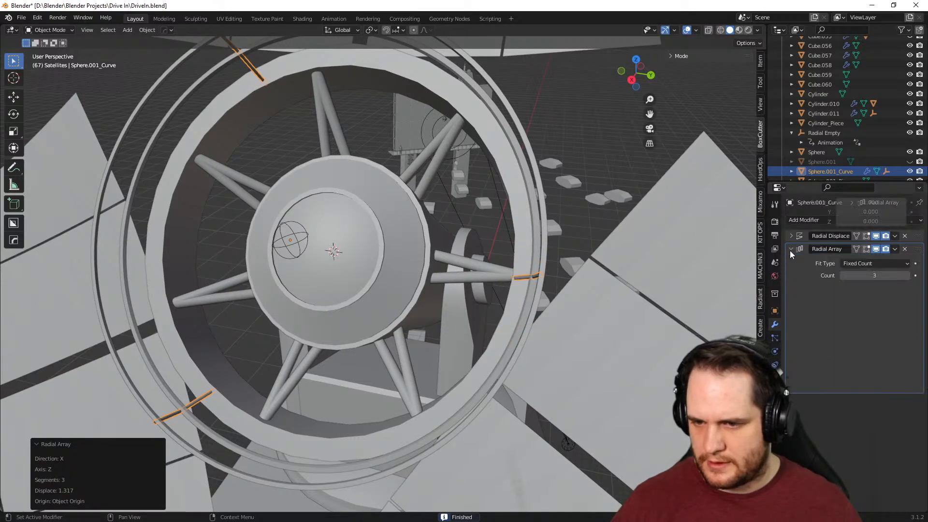
pyautogui.click(791, 236)
pyautogui.click(874, 308)
pyautogui.write('0')
pyautogui.press('Return')
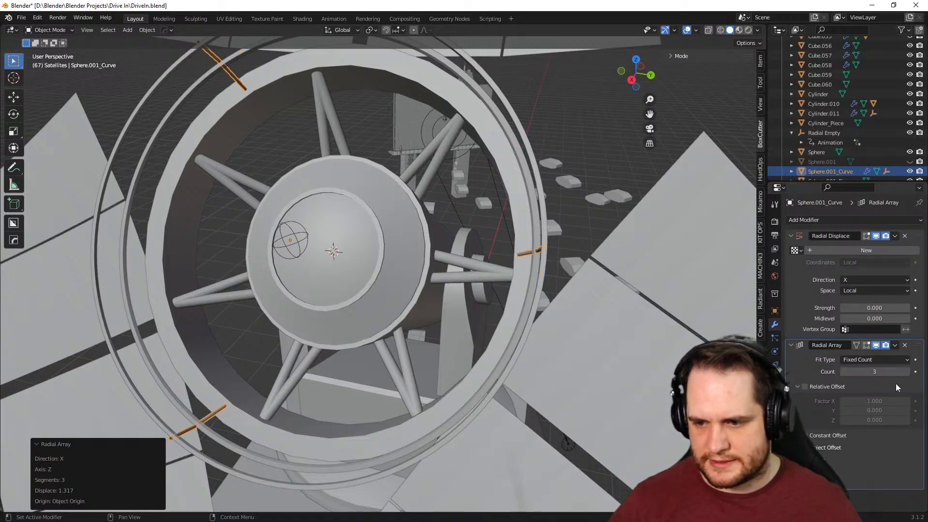
# Increase the rib's Radial Array count to 10
pyautogui.click(907, 371)
pyautogui.click(907, 371)
pyautogui.click(907, 371)
pyautogui.click(907, 372)
pyautogui.click(907, 371)
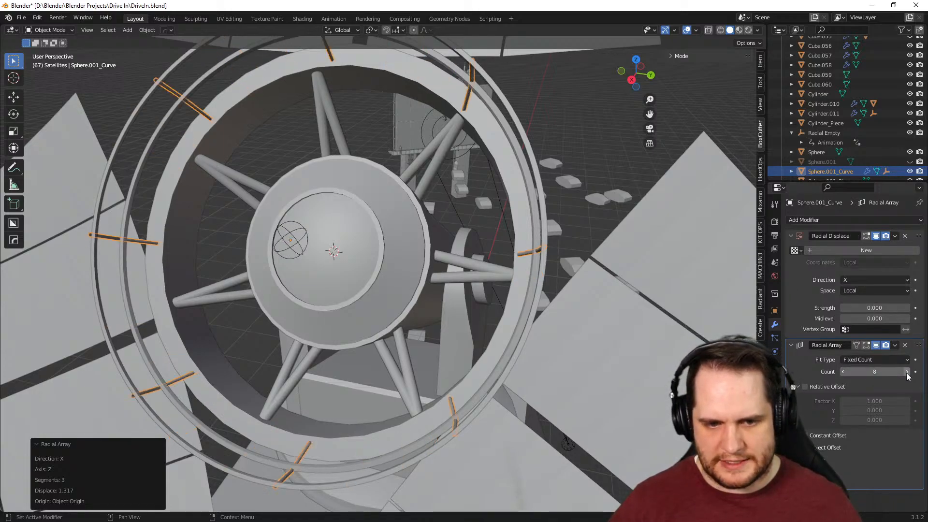
pyautogui.click(907, 371)
pyautogui.click(907, 372)
# Examine the arrayed ribs from the front and side to check how they meet the two rings
pyautogui.moveTo(709, 193); pyautogui.dragTo(528, 253, button='middle')
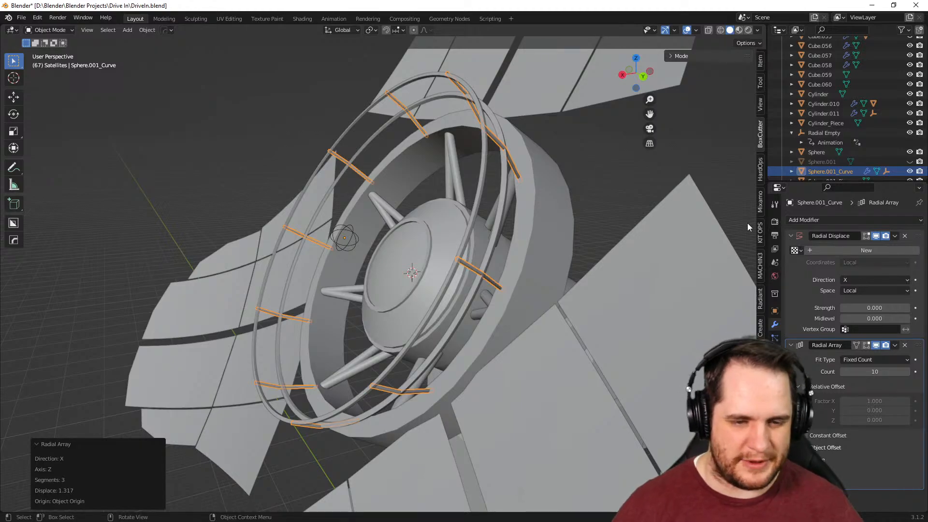
pyautogui.press('Tab')
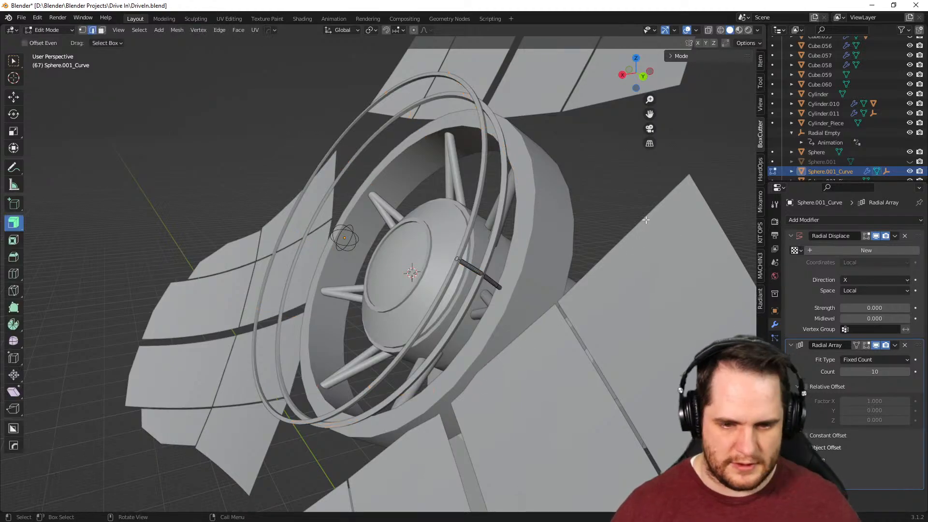
pyautogui.press('Tab')
pyautogui.click(643, 192)
pyautogui.moveTo(643, 193); pyautogui.dragTo(324, 388, button='middle')
pyautogui.scroll(3, 644, 247)
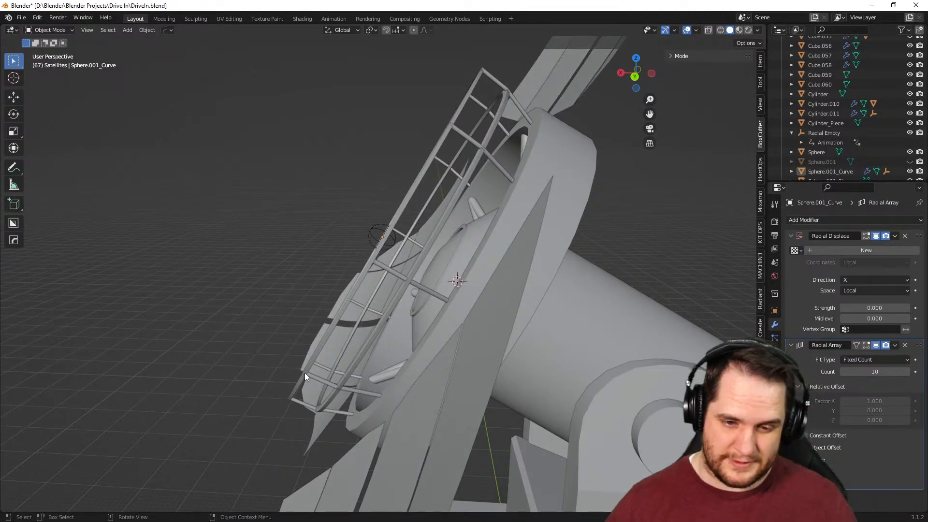
pyautogui.scroll(2, 304, 371)
pyautogui.moveTo(304, 375); pyautogui.dragTo(388, 364, button='middle')
# Check the alignment of the outer ring, inner ring and arrayed ribs by selecting each in turn around the dish
pyautogui.click(561, 306)
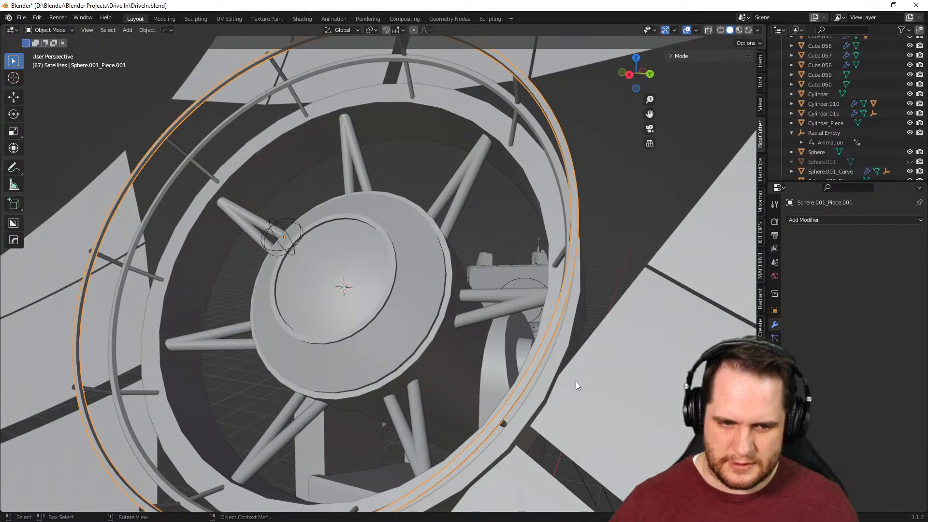
pyautogui.scroll(-2, 563, 367)
pyautogui.moveTo(563, 366); pyautogui.dragTo(580, 402, button='middle')
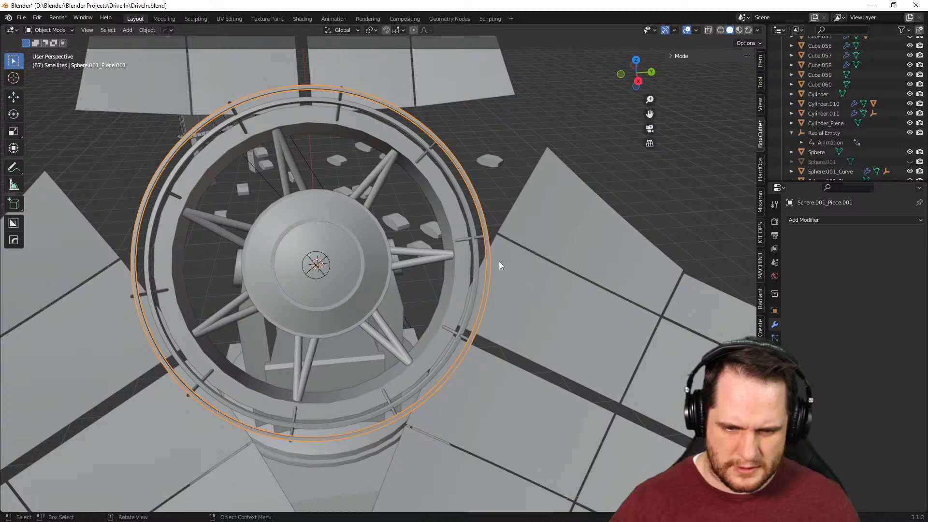
pyautogui.click(477, 256)
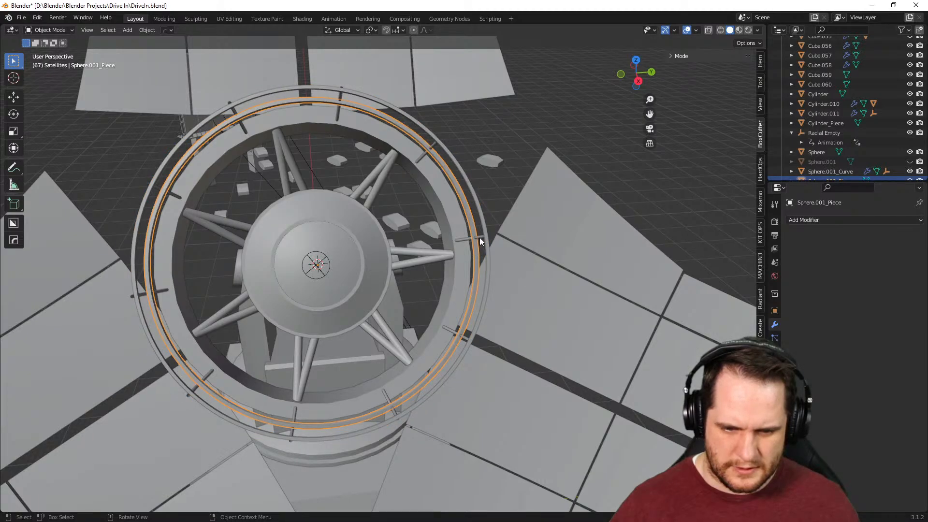
pyautogui.click(480, 237)
pyautogui.scroll(5, 472, 246)
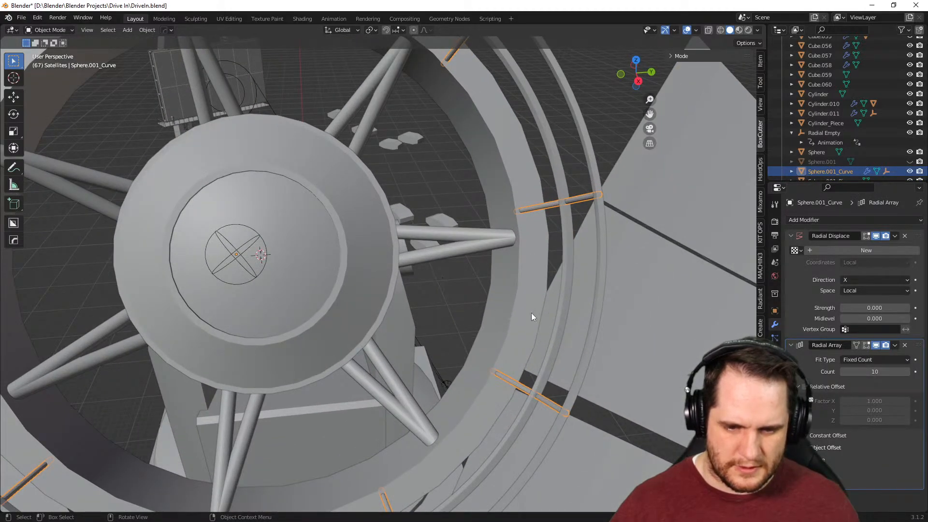
pyautogui.click(573, 305)
pyautogui.scroll(-6, 567, 308)
pyautogui.moveTo(567, 309); pyautogui.dragTo(546, 297, button='middle')
pyautogui.click(509, 284)
pyautogui.click(491, 281)
pyautogui.rightClick(491, 281)
pyautogui.moveTo(491, 281)
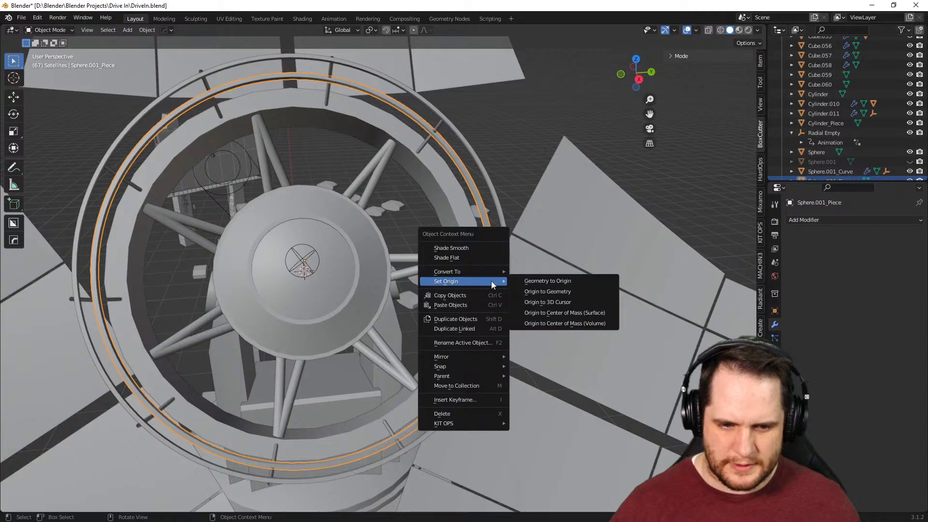
pyautogui.moveTo(390, 298); pyautogui.dragTo(325, 301, button='middle')
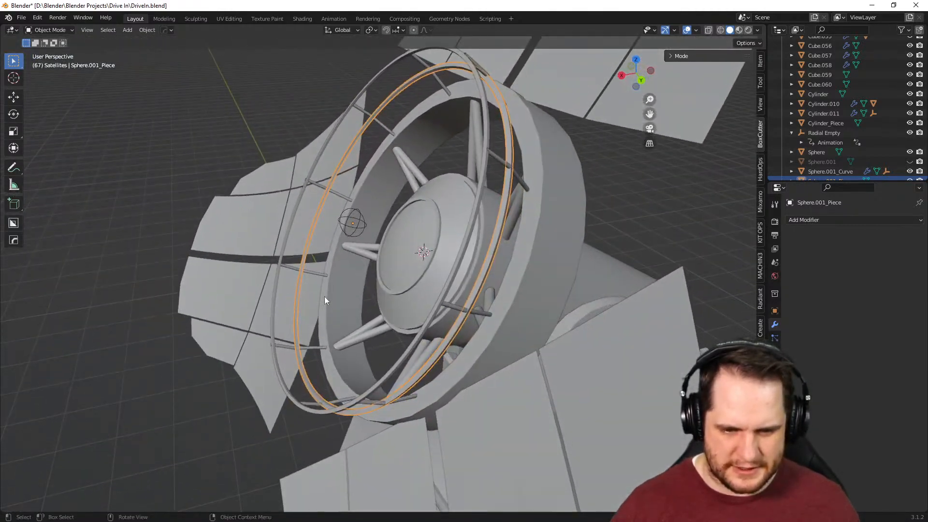
# Examine the central hub cylinder, struts and surrounding ribs from several angles, including the left and right orthographic views
pyautogui.click(408, 288)
pyautogui.moveTo(407, 294); pyautogui.dragTo(438, 306, button='middle')
pyautogui.scroll(3, 437, 309)
pyautogui.scroll(-4, 463, 370)
pyautogui.moveTo(463, 372); pyautogui.dragTo(622, 348, button='middle')
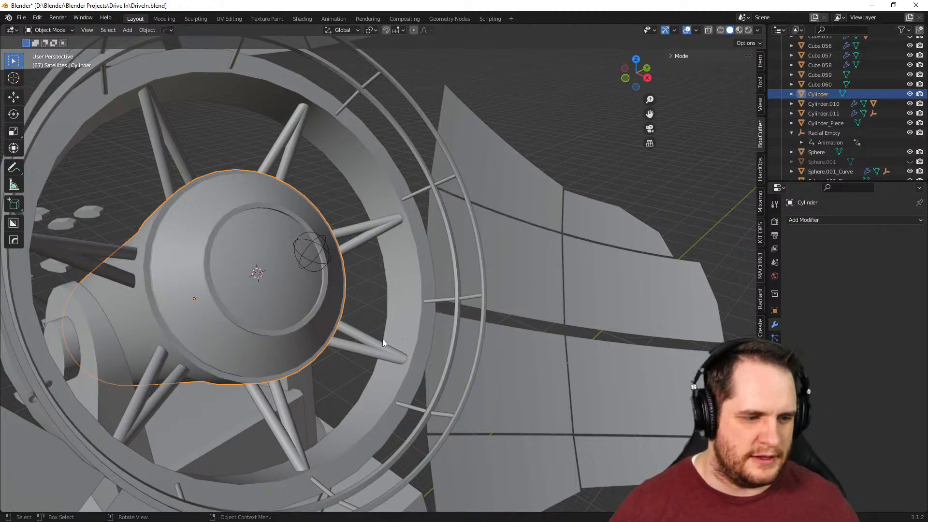
pyautogui.moveTo(375, 313)
pyautogui.mouseDown(button='middle')
pyautogui.moveTo(302, 327)
pyautogui.moveTo(343, 309)
pyautogui.moveTo(388, 310)
pyautogui.mouseUp(button='middle')
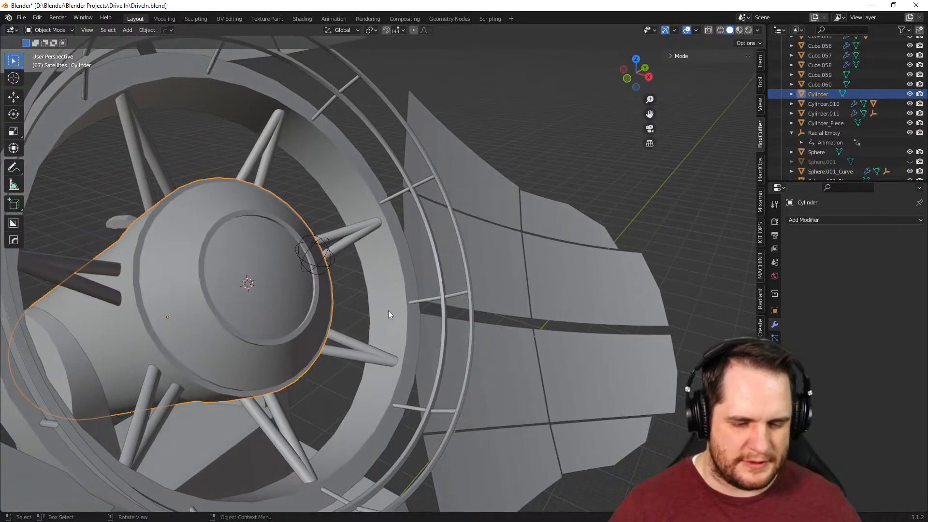
pyautogui.scroll(5, 393, 326)
pyautogui.moveTo(506, 308); pyautogui.dragTo(480, 309, button='middle')
pyautogui.scroll(-2, 403, 304)
pyautogui.moveTo(377, 252)
pyautogui.mouseDown(button='middle')
pyautogui.moveTo(385, 259)
pyautogui.moveTo(373, 280)
pyautogui.moveTo(332, 262)
pyautogui.moveTo(251, 251)
pyautogui.moveTo(360, 274)
pyautogui.moveTo(389, 266)
pyautogui.moveTo(392, 281)
pyautogui.moveTo(387, 261)
pyautogui.mouseUp(button='middle')
pyautogui.click(637, 68)
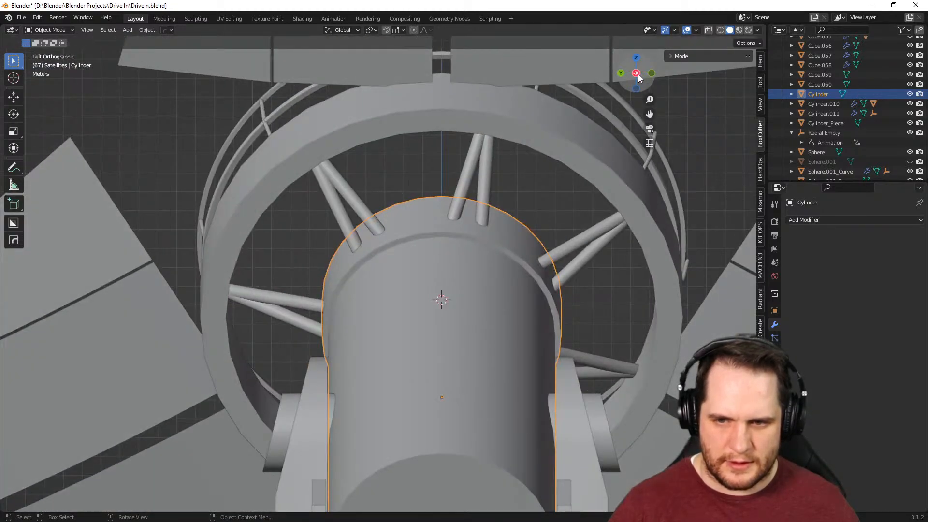
pyautogui.click(637, 74)
pyautogui.click(637, 74)
pyautogui.click(637, 74)
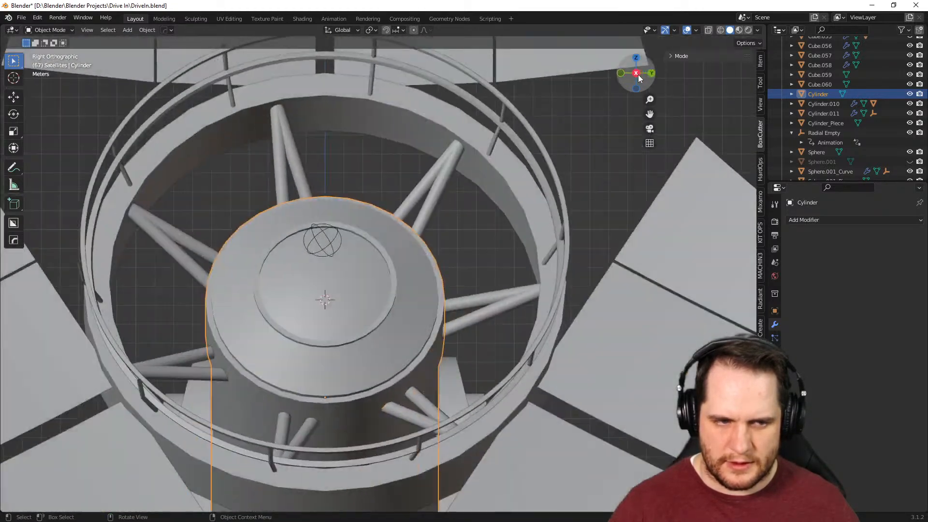
pyautogui.moveTo(577, 151); pyautogui.dragTo(428, 210, button='middle')
pyautogui.click(428, 212)
pyautogui.click(417, 187)
pyautogui.moveTo(510, 208); pyautogui.dragTo(547, 270, button='middle')
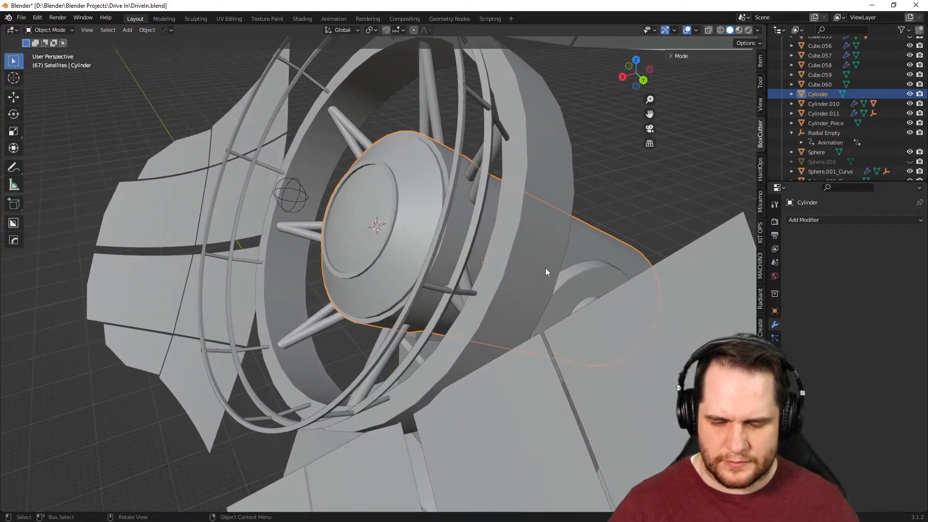
pyautogui.moveTo(443, 244); pyautogui.dragTo(521, 262, button='middle')
# Compare the object transform locations of the inner ring, outer ring and arrayed ribs
pyautogui.click(456, 220)
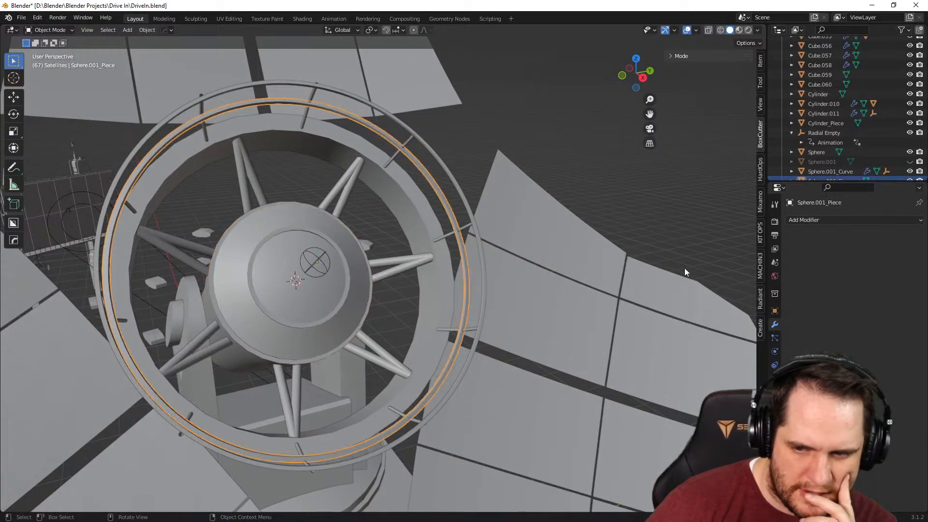
pyautogui.click(774, 313)
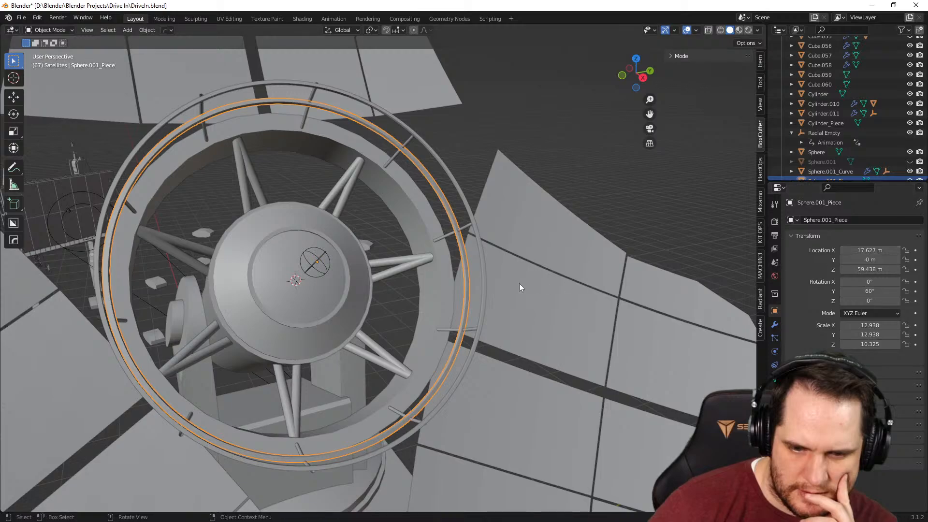
pyautogui.click(487, 279)
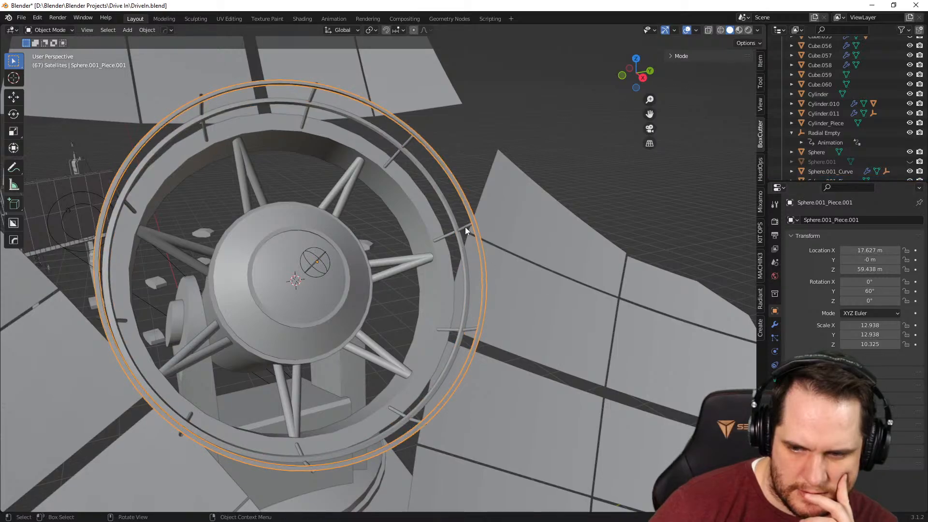
pyautogui.click(463, 238)
# Select the inner ring and snap the 3D cursor to its origin
pyautogui.click(464, 257)
pyautogui.moveTo(465, 276); pyautogui.dragTo(443, 294, button='middle')
pyautogui.scroll(3, 442, 295)
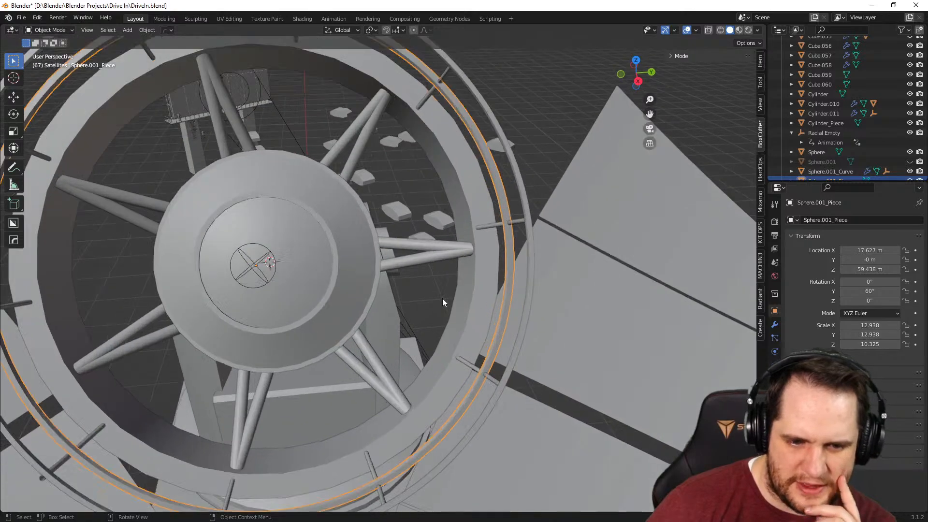
pyautogui.rightClick(507, 266)
pyautogui.moveTo(508, 264)
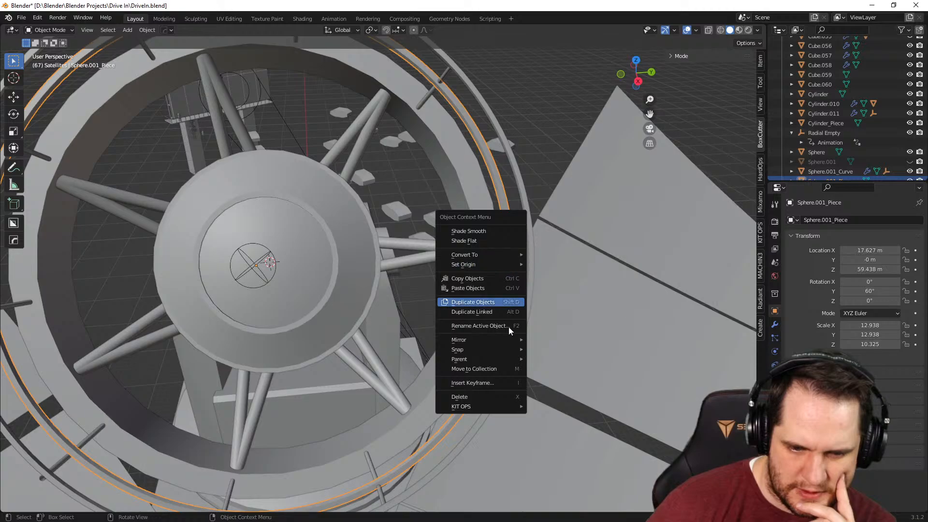
pyautogui.moveTo(506, 349)
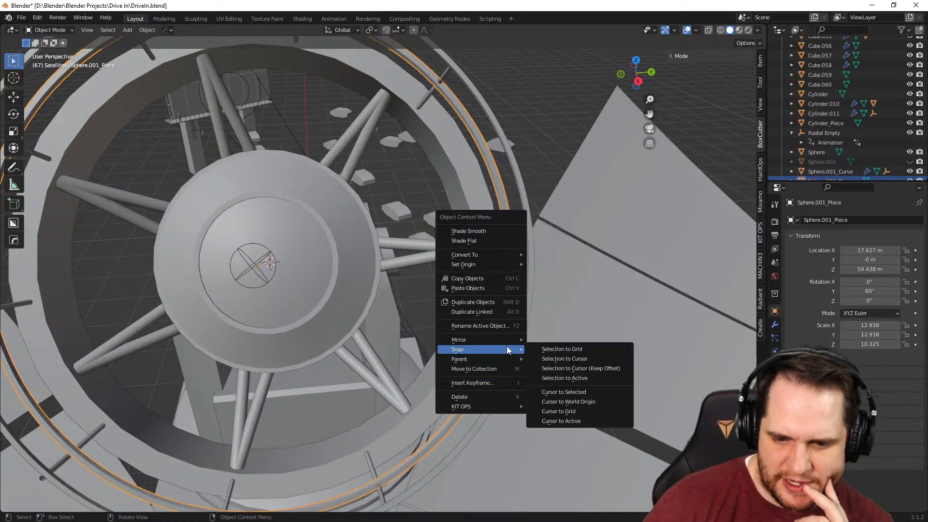
pyautogui.click(561, 392)
# Snap the arrayed ribs object to the 3D cursor, centring it on the rings, and deselect everything
pyautogui.moveTo(561, 392); pyautogui.dragTo(521, 212, button='middle')
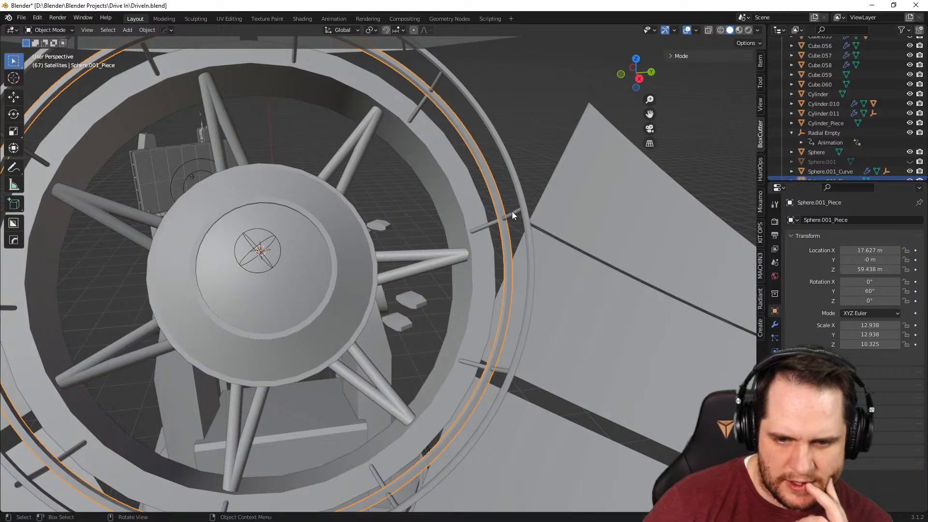
pyautogui.click(512, 211)
pyautogui.rightClick(512, 211)
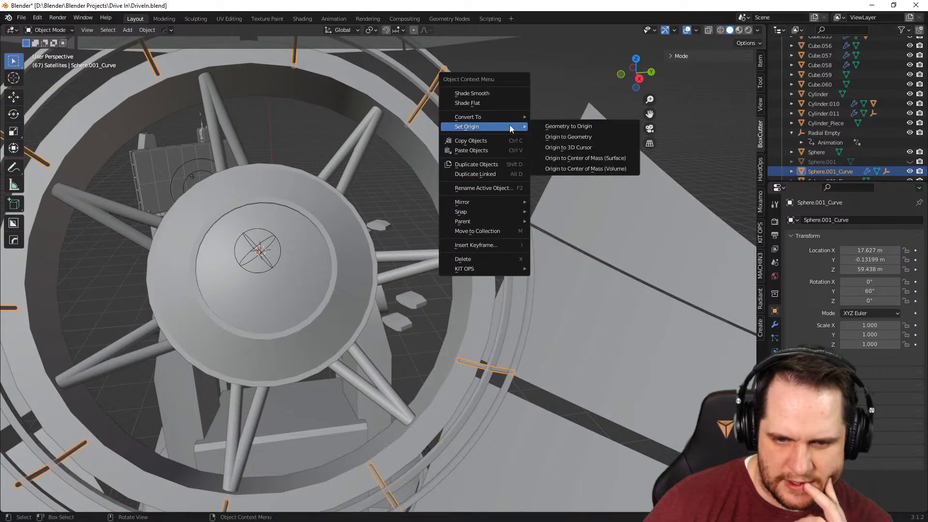
pyautogui.moveTo(496, 212)
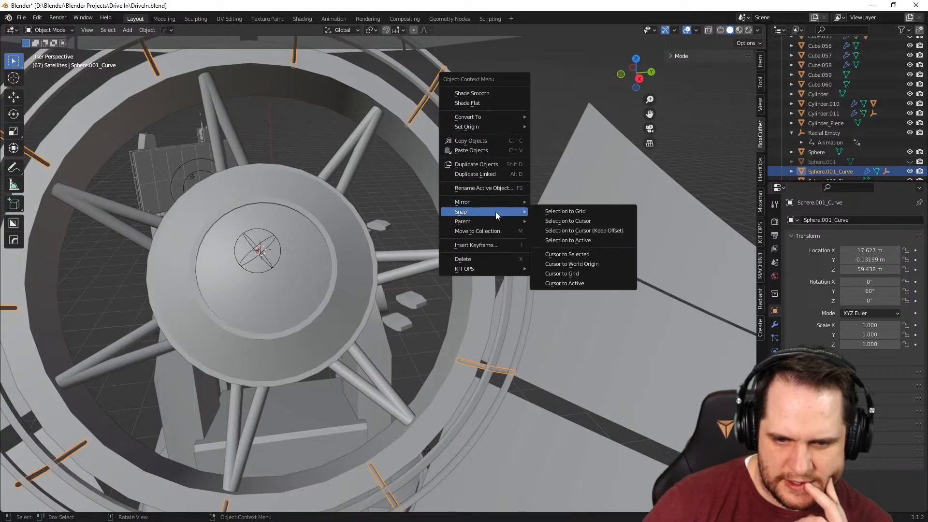
pyautogui.click(566, 221)
pyautogui.moveTo(504, 272); pyautogui.dragTo(502, 173, button='middle')
pyautogui.hotkey('alt', 'a')
# Edit the original rib's mesh and move its middle edge loop about -0.158 m along global Y, toward the inner ring
pyautogui.moveTo(546, 199); pyautogui.dragTo(219, 336, button='middle')
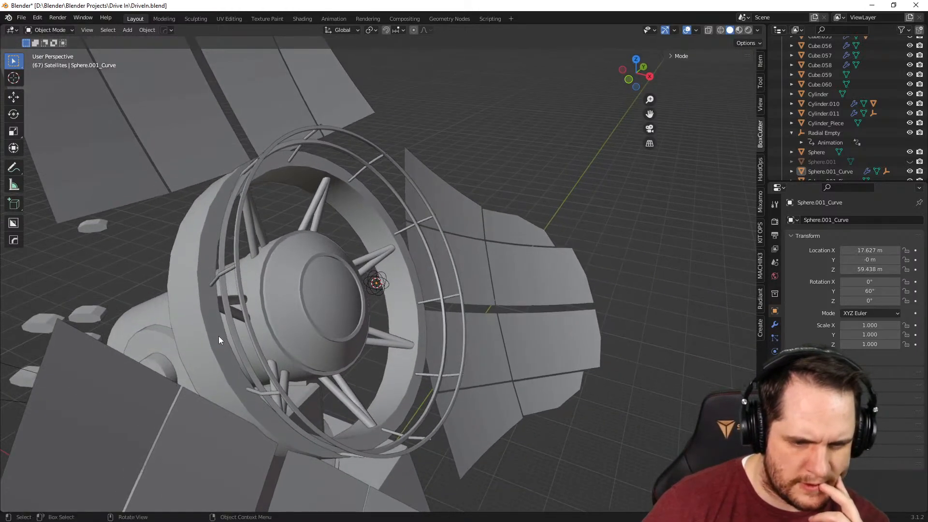
pyautogui.scroll(5, 220, 337)
pyautogui.moveTo(323, 337); pyautogui.dragTo(483, 293, button='middle')
pyautogui.keyDown('shift'); pyautogui.moveTo(576, 299); pyautogui.dragTo(445, 317, button='middle'); pyautogui.keyUp('shift')
pyautogui.click(439, 234)
pyautogui.press('Tab')
pyautogui.scroll(4, 440, 237)
pyautogui.moveTo(441, 238); pyautogui.dragTo(465, 335, button='middle')
pyautogui.moveTo(601, 328); pyautogui.dragTo(568, 299, button='middle')
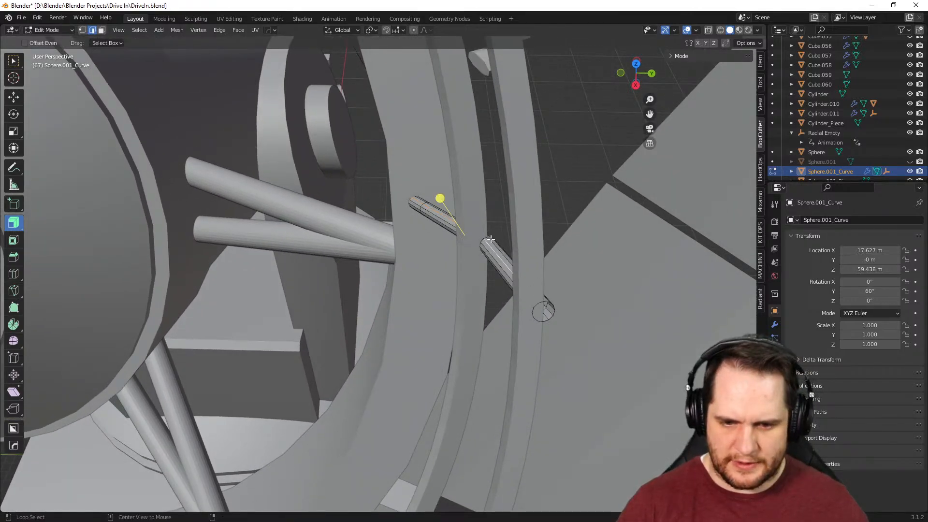
pyautogui.press('g')
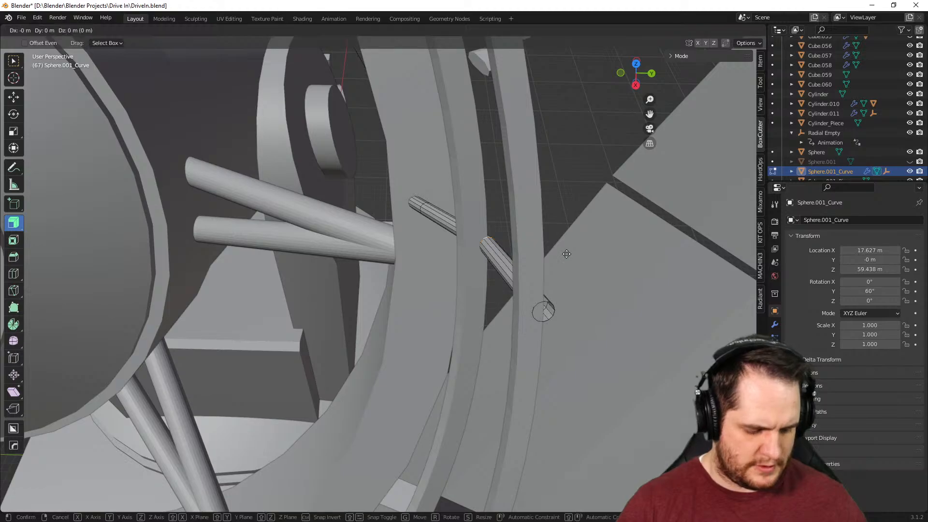
pyautogui.press('y')
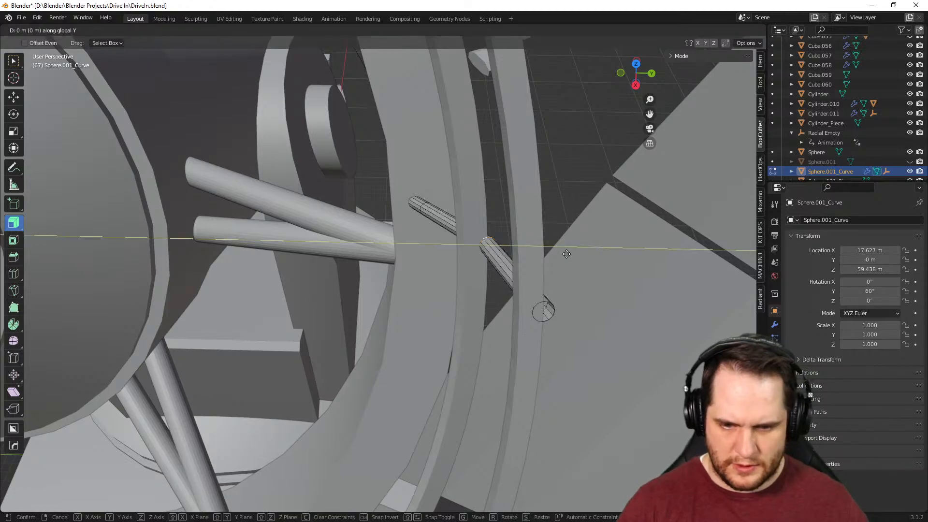
pyautogui.click(555, 254)
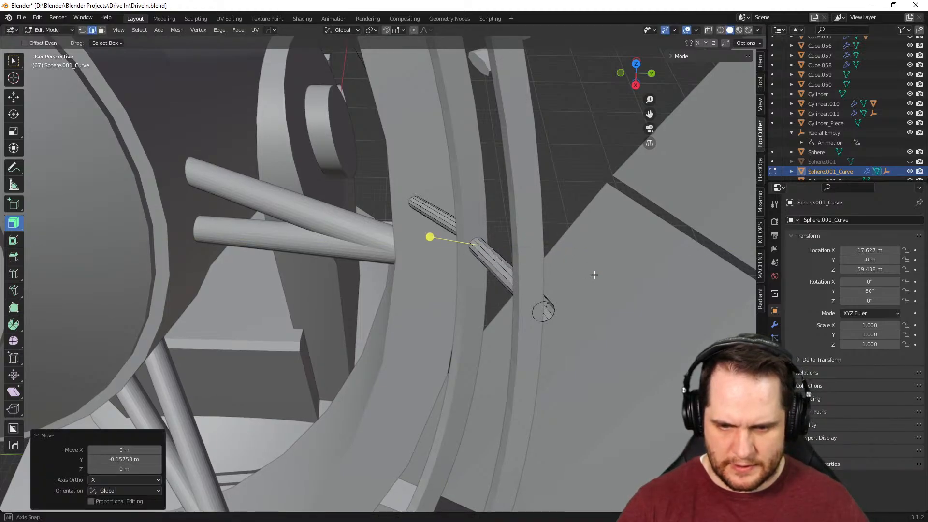
# Select the edge loop at the rib's outer end
pyautogui.moveTo(595, 271); pyautogui.dragTo(582, 266, button='middle')
pyautogui.click(503, 269)
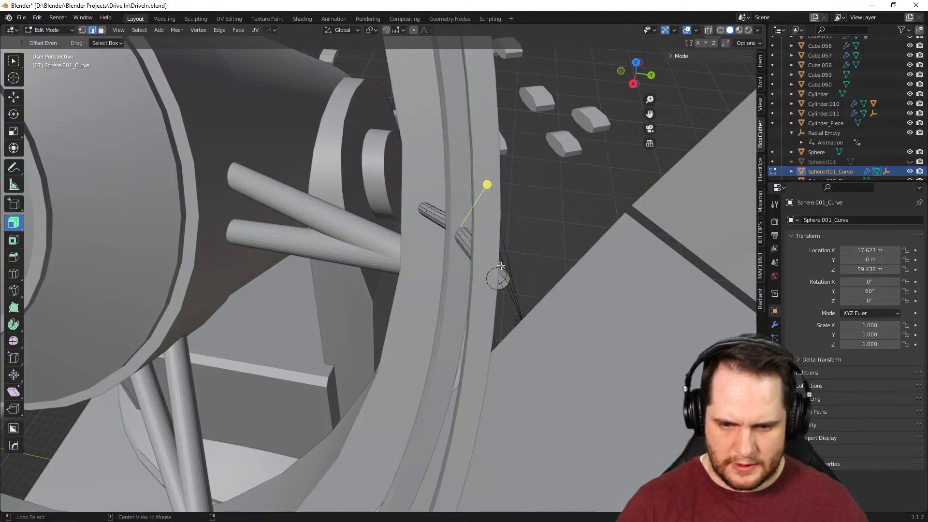
pyautogui.moveTo(501, 268); pyautogui.dragTo(501, 289, button='middle')
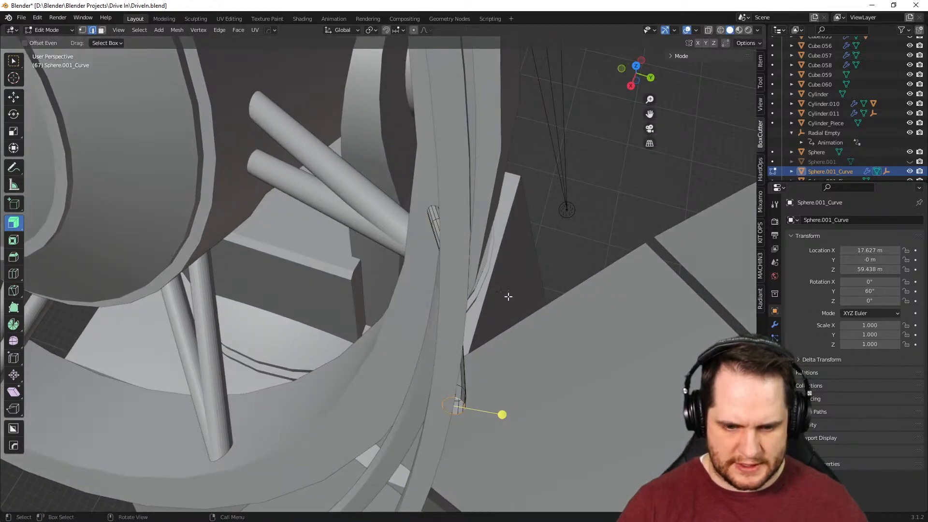
# Move the selected middle section of the ring strut about -0.19 m along global Y
pyautogui.moveTo(571, 367); pyautogui.dragTo(468, 357, button='middle')
pyautogui.press('ctrl+KP_Add')
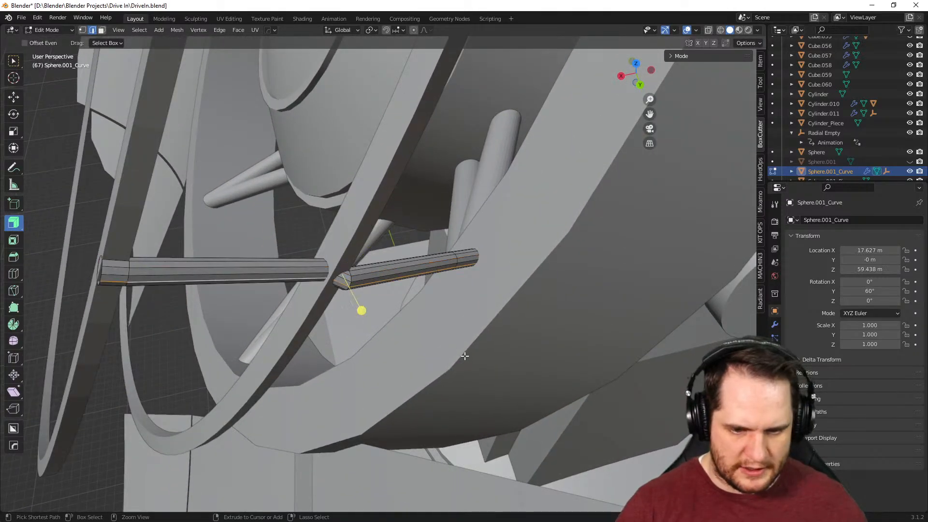
pyautogui.press('m')
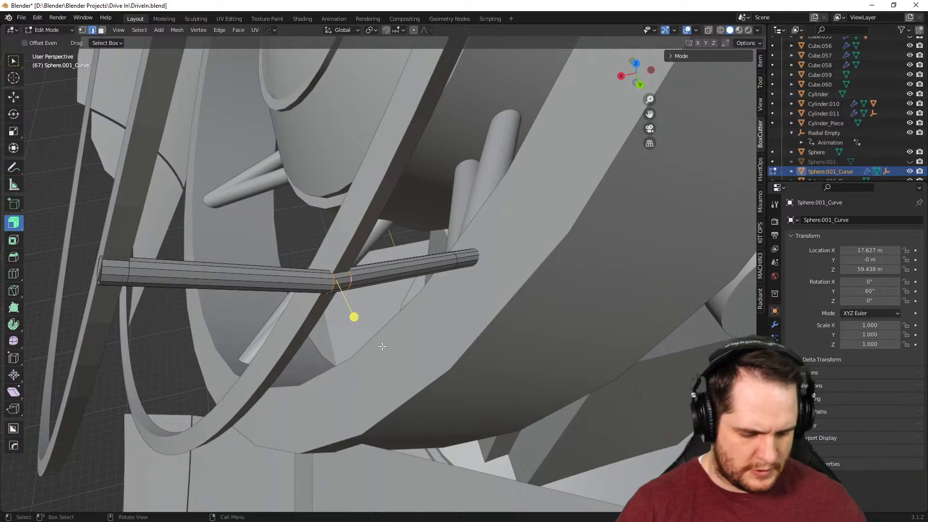
pyautogui.press('g')
pyautogui.press('y')
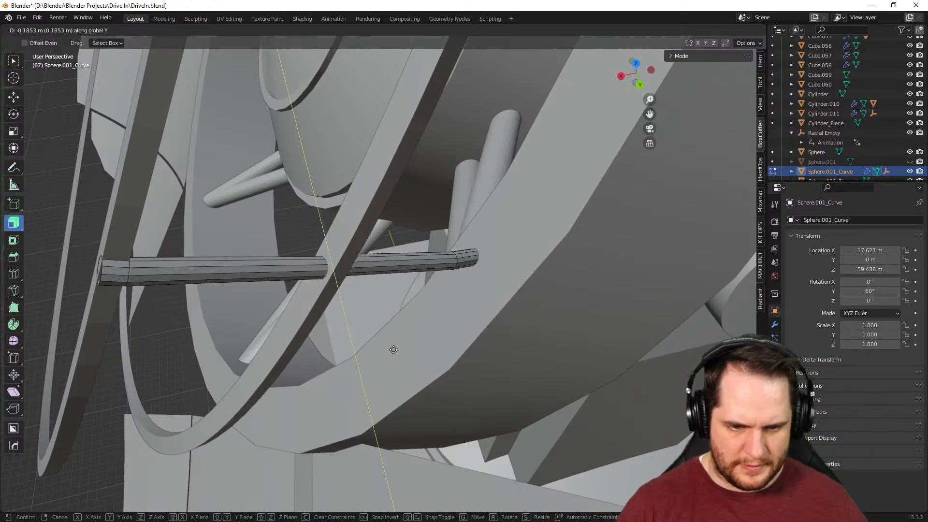
pyautogui.click(394, 350)
# Align the strut's outer end with the ring by shifting it about -0.14 m and then about 0.016 m along global Y
pyautogui.moveTo(378, 354); pyautogui.dragTo(333, 326, button='middle')
pyautogui.click(242, 260)
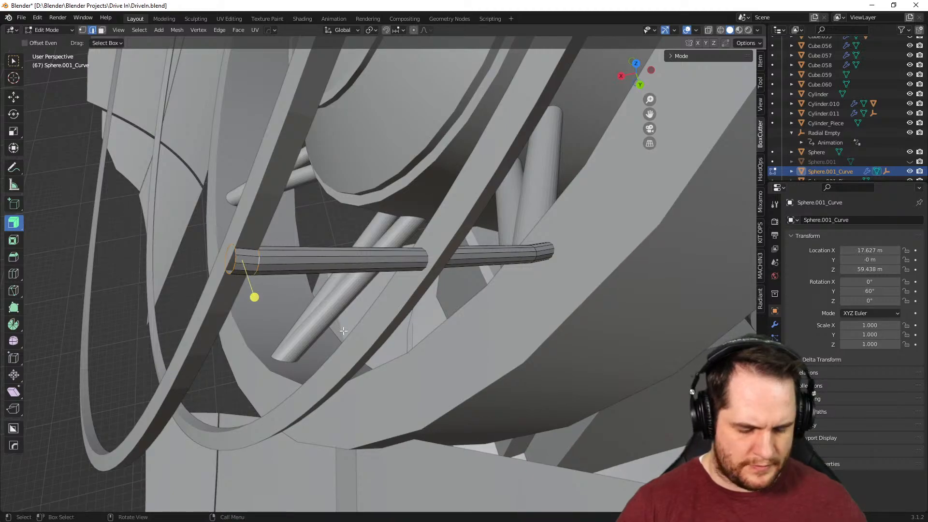
pyautogui.press('g')
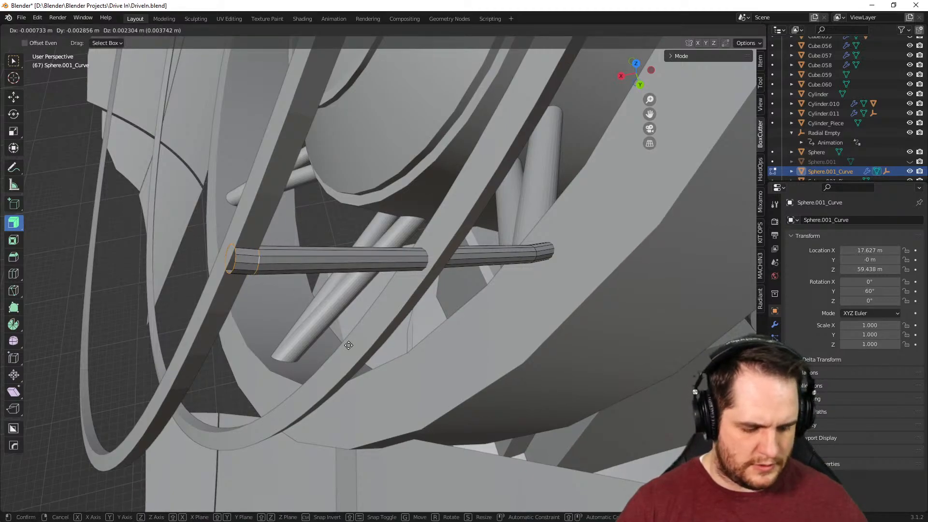
pyautogui.press('y')
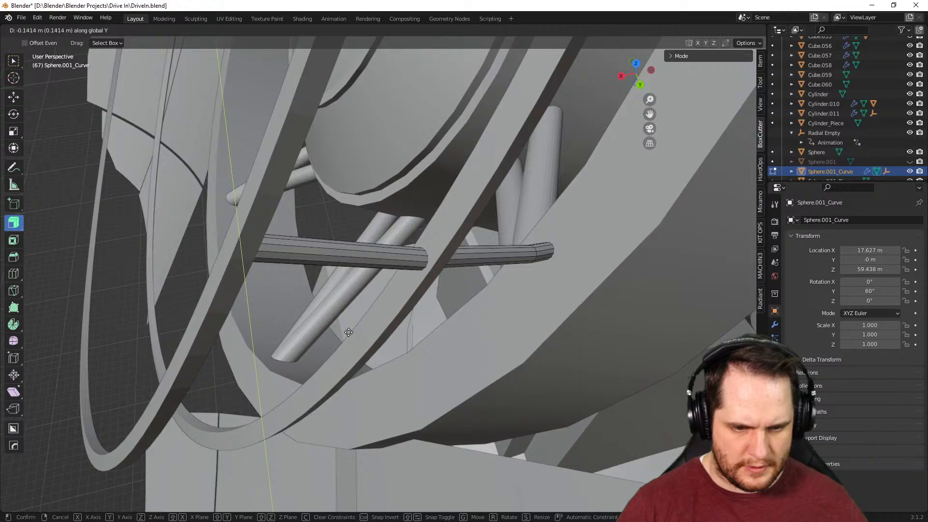
pyautogui.press('Return')
pyautogui.moveTo(377, 345); pyautogui.dragTo(448, 338, button='middle')
pyautogui.press('g')
pyautogui.press('y')
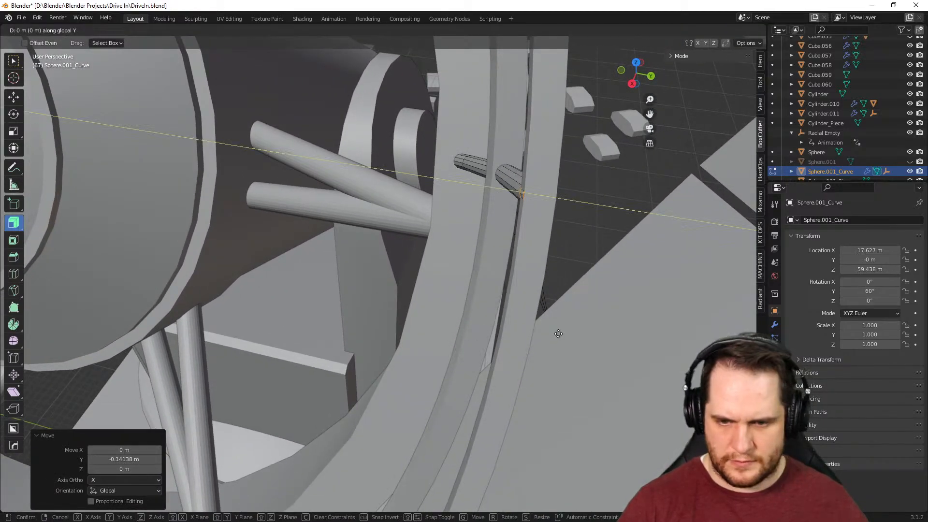
pyautogui.click(560, 335)
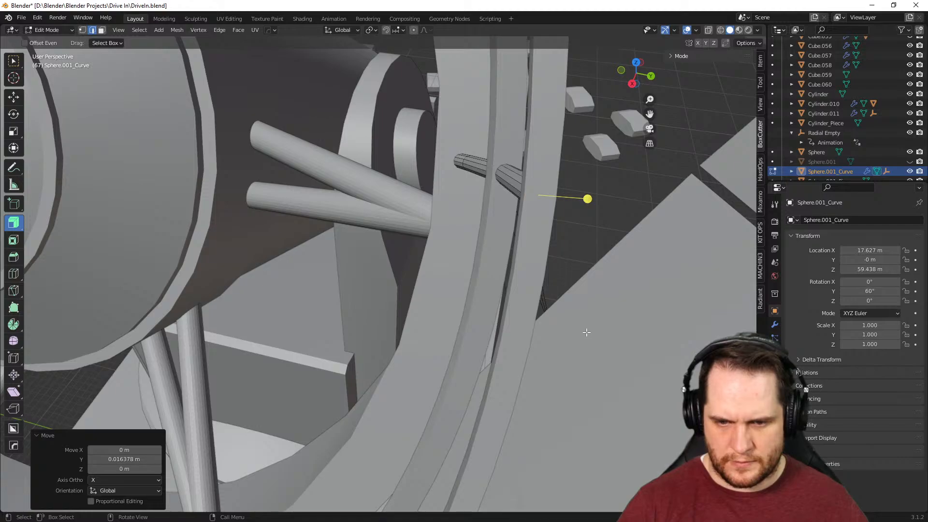
pyautogui.press('Tab')
# Move both thin rings in front of the dish hub about -0.69 m along their local Z axis
pyautogui.moveTo(586, 332); pyautogui.dragTo(504, 345, button='middle')
pyautogui.scroll(4, 506, 345)
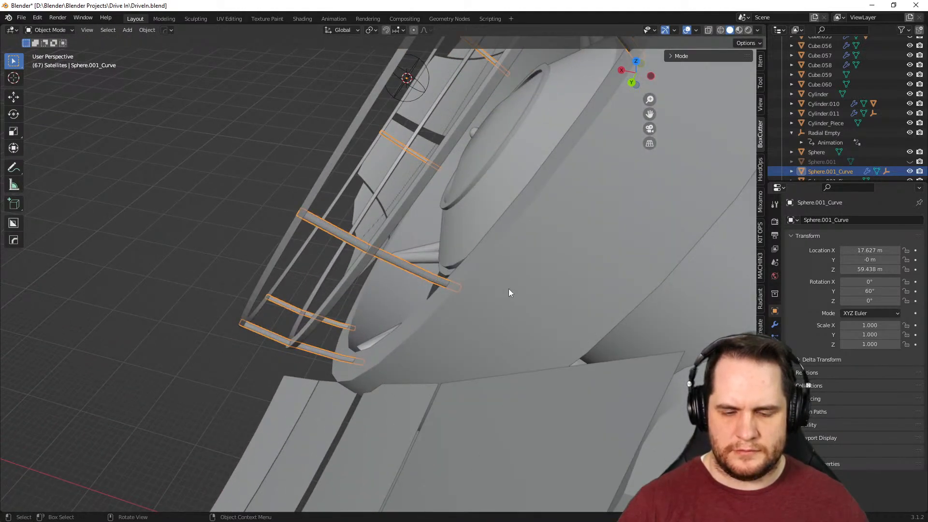
pyautogui.moveTo(574, 264); pyautogui.dragTo(517, 346, button='middle')
pyautogui.press('Tab')
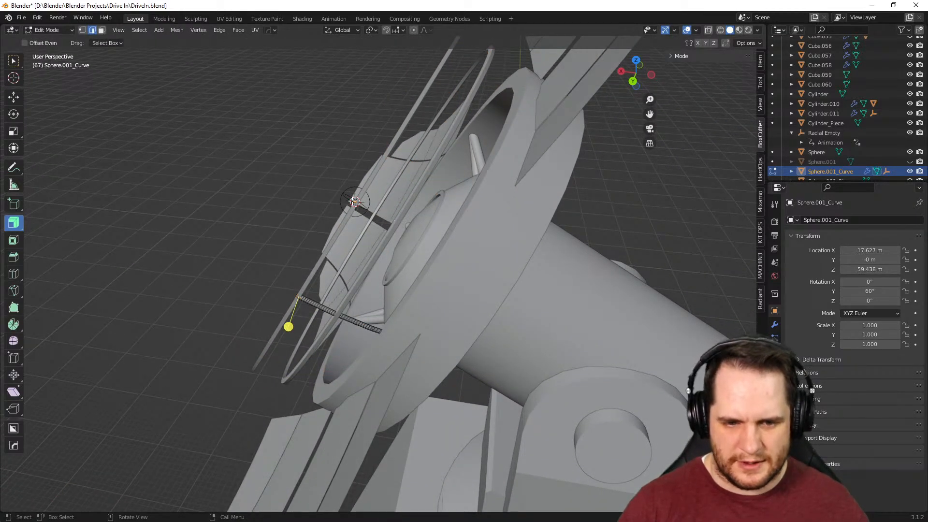
pyautogui.press('Tab')
pyautogui.click(326, 250)
pyautogui.scroll(2, 373, 278)
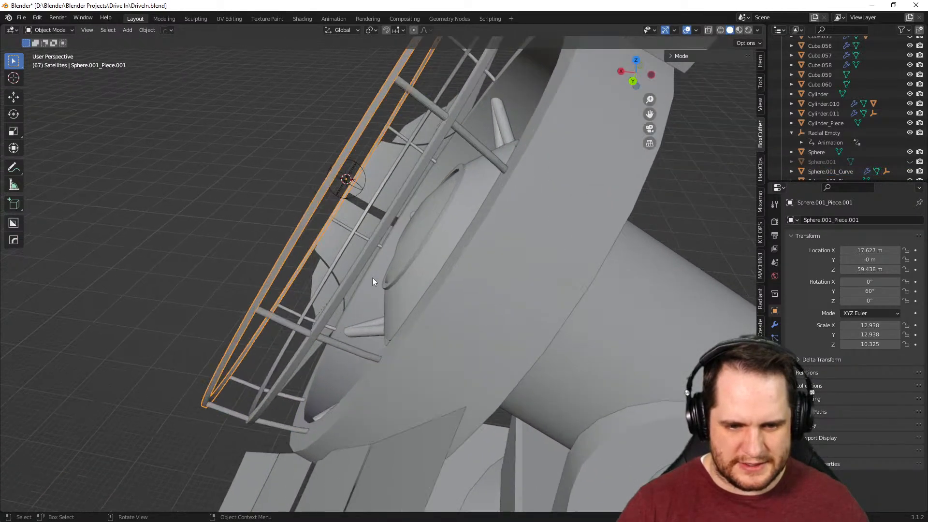
pyautogui.scroll(2, 485, 288)
pyautogui.press('g')
pyautogui.press('z')
pyautogui.press('z')
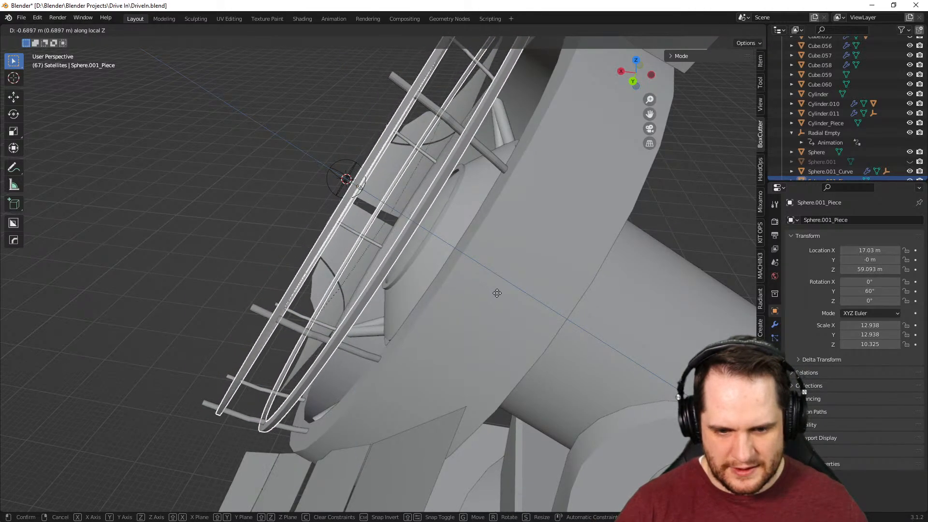
pyautogui.click(498, 294)
# Move the radial struts joining the rings about -0.79 m along their local Z axis
pyautogui.moveTo(544, 321)
pyautogui.mouseDown(button='middle')
pyautogui.moveTo(617, 325)
pyautogui.moveTo(699, 281)
pyautogui.moveTo(735, 294)
pyautogui.moveTo(550, 335)
pyautogui.moveTo(530, 310)
pyautogui.mouseUp(button='middle')
pyautogui.click(487, 179)
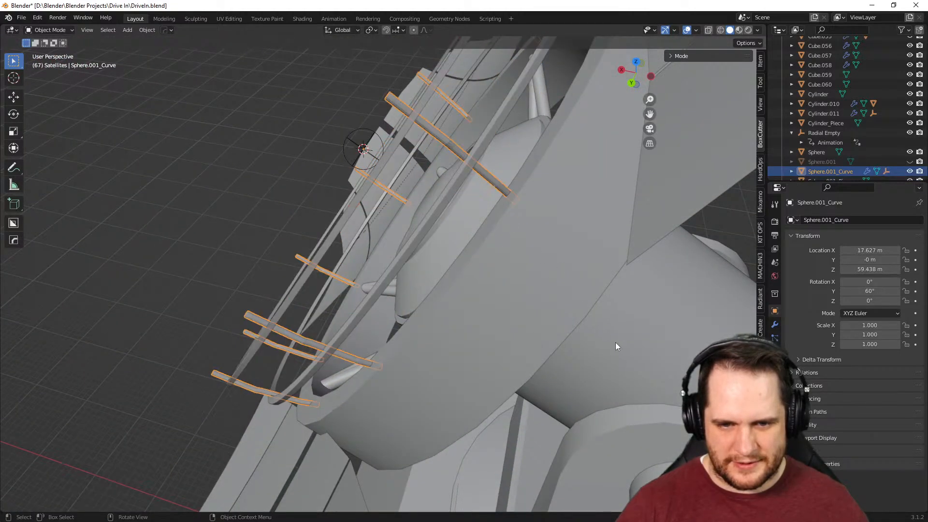
pyautogui.press('g')
pyautogui.press('z')
pyautogui.press('z')
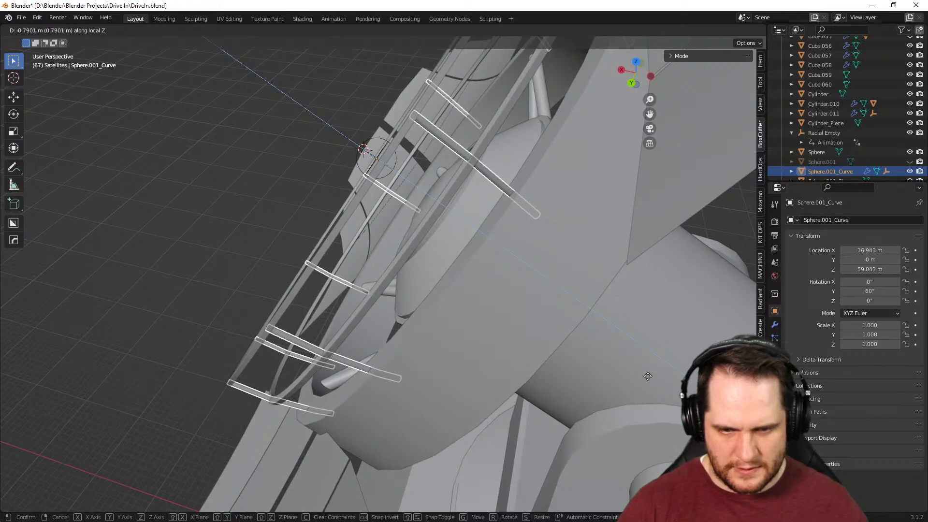
pyautogui.click(648, 376)
# Examine the repositioned rings and struts on the dish from the front, from the side and at a distance
pyautogui.moveTo(648, 376); pyautogui.dragTo(571, 364, button='middle')
pyautogui.press('Tab')
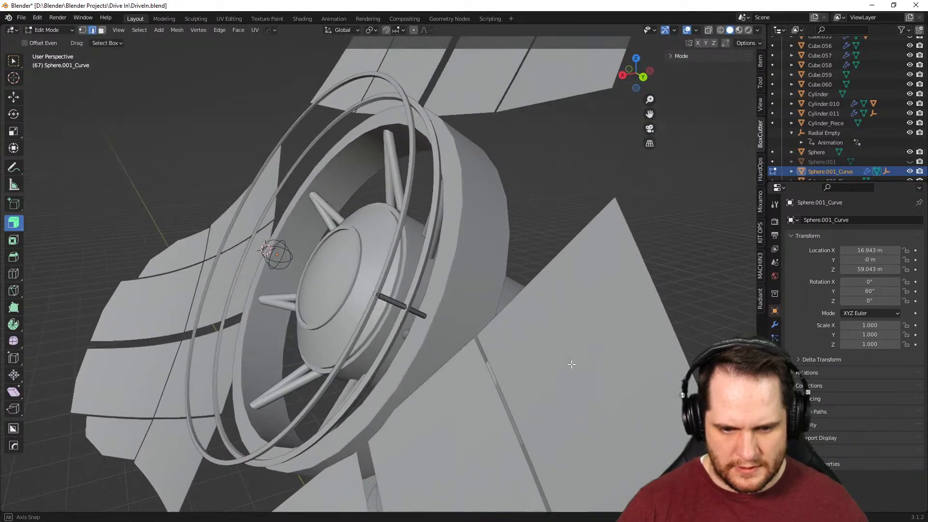
pyautogui.press('Tab')
pyautogui.click(544, 257)
pyautogui.moveTo(544, 257); pyautogui.dragTo(404, 328, button='middle')
pyautogui.scroll(-5, 583, 305)
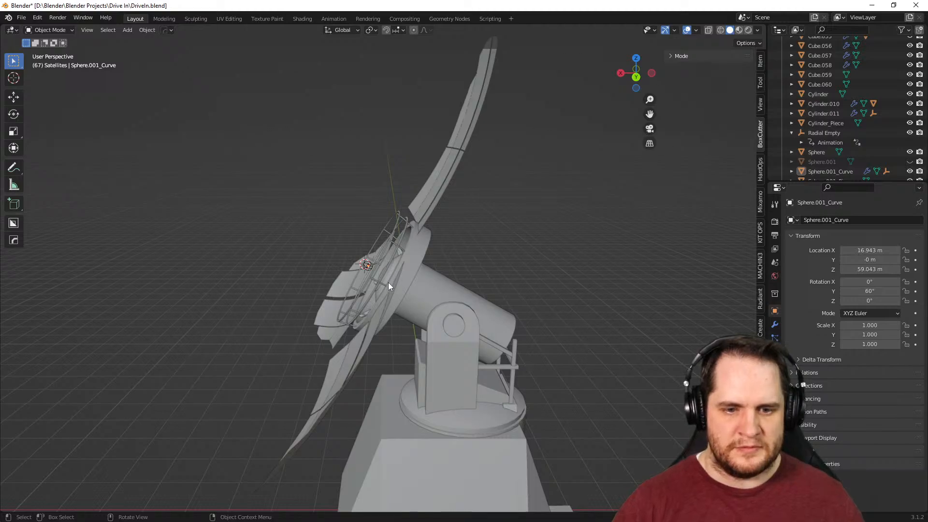
pyautogui.scroll(6, 389, 288)
pyautogui.moveTo(390, 291); pyautogui.dragTo(424, 340, button='middle')
pyautogui.scroll(-6, 424, 332)
pyautogui.scroll(8, 424, 341)
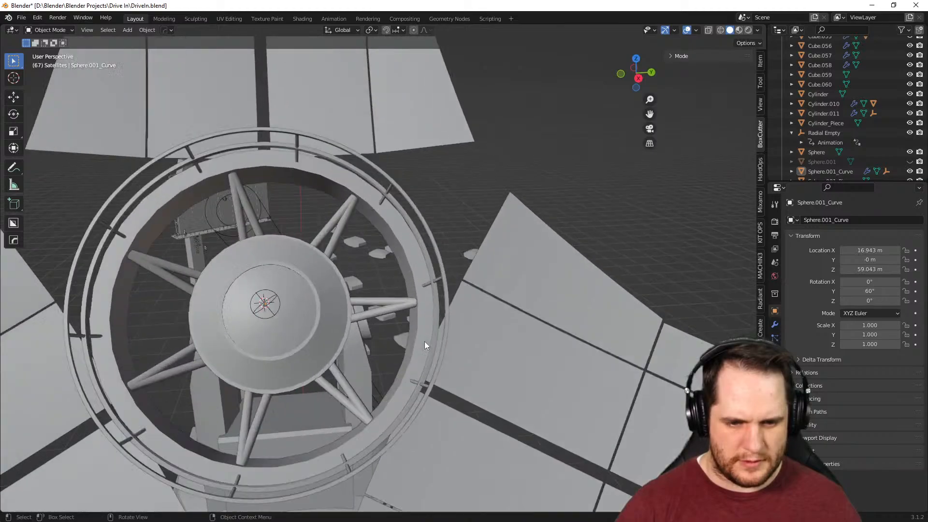
# Rotate the mesh of the spoke between hub and outer rim by 14.7° about global Z
pyautogui.moveTo(423, 385); pyautogui.dragTo(383, 264, button='middle')
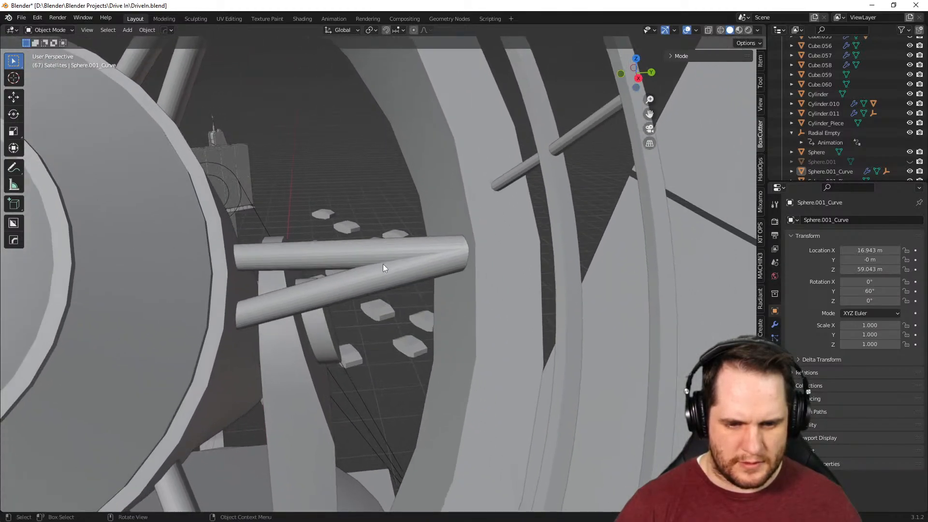
pyautogui.click(383, 264)
pyautogui.press('Tab')
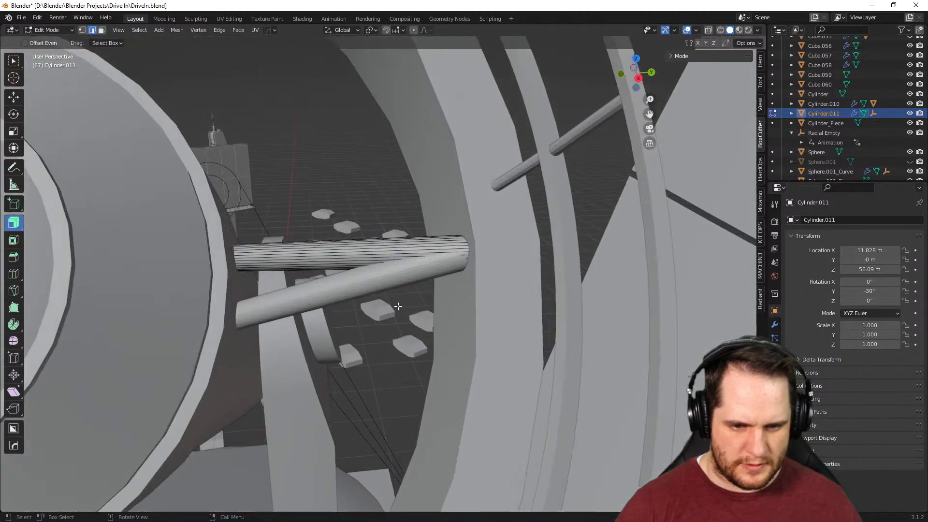
pyautogui.press('a')
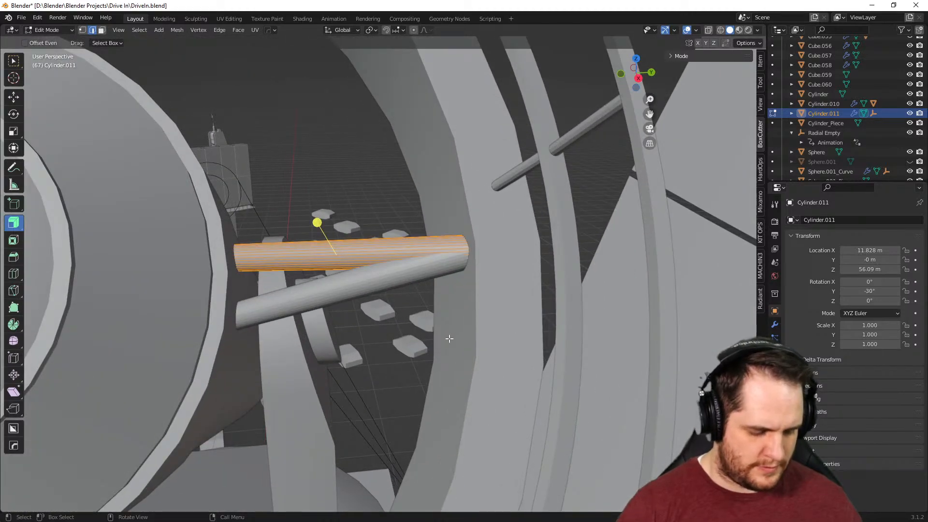
pyautogui.press('r')
pyautogui.press('z')
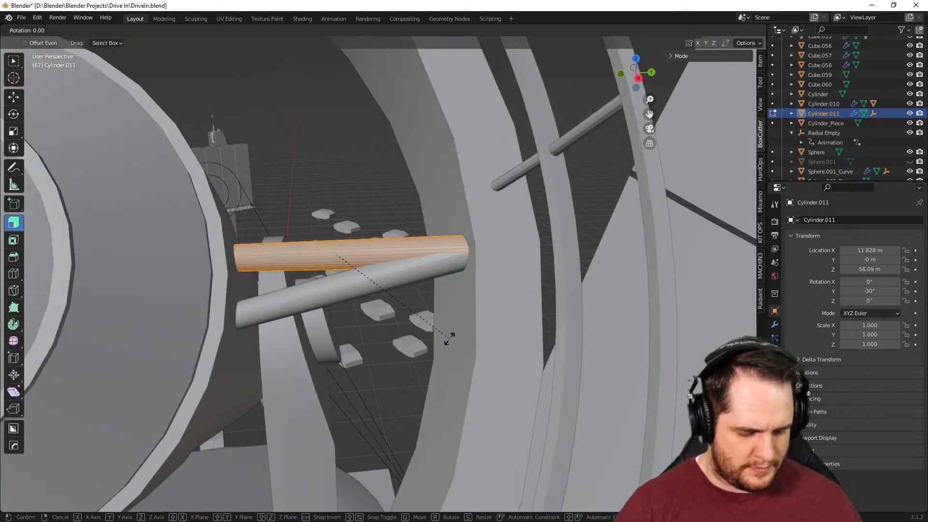
pyautogui.click(453, 300)
pyautogui.moveTo(352, 226); pyautogui.dragTo(555, 222, button='middle')
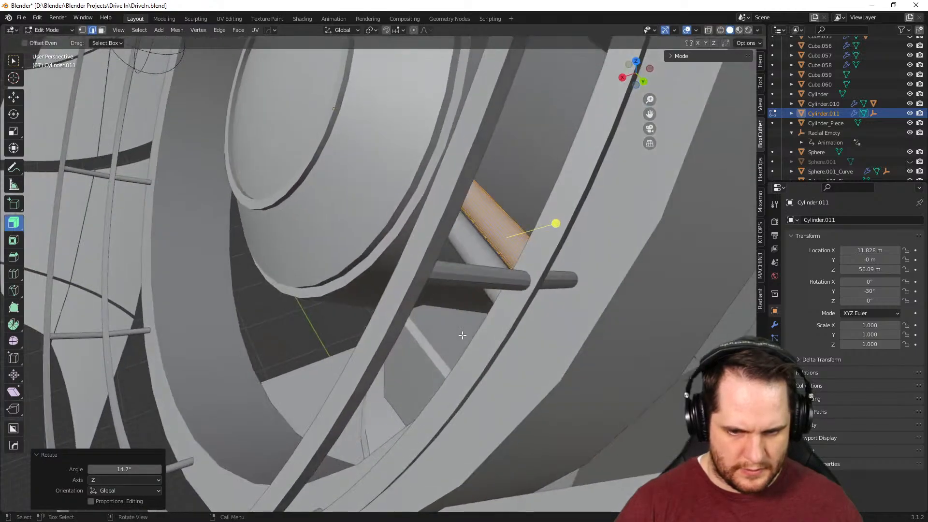
pyautogui.press('Tab')
# Review the hub's rotated spokes up close and the whole satellite dish from a distance
pyautogui.scroll(-7, 463, 339)
pyautogui.click(630, 267)
pyautogui.scroll(-2, 629, 269)
pyautogui.moveTo(587, 309); pyautogui.dragTo(482, 378, button='middle')
pyautogui.scroll(5, 460, 348)
pyautogui.scroll(-8, 454, 339)
pyautogui.scroll(-3, 470, 380)
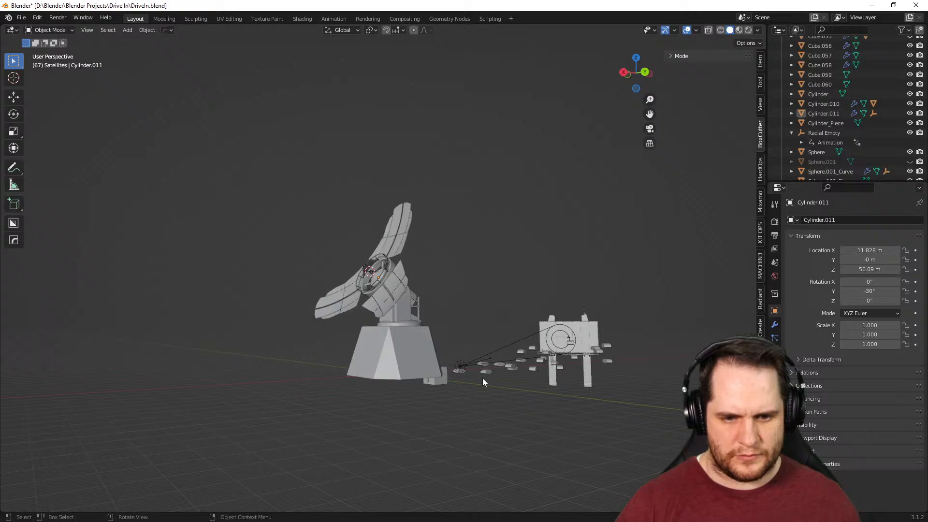
pyautogui.scroll(3, 483, 378)
pyautogui.scroll(6, 483, 379)
pyautogui.keyDown('shift'); pyautogui.moveTo(302, 361); pyautogui.dragTo(412, 334, button='middle'); pyautogui.keyUp('shift')
pyautogui.scroll(2, 515, 332)
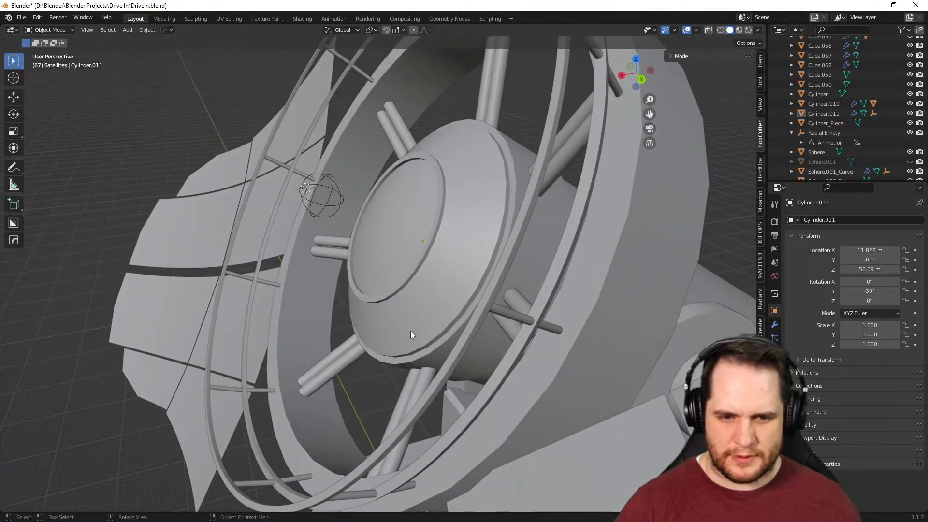
# Snap the 3D cursor to the origin of the dish's central hub cylinder
pyautogui.click(534, 260)
pyautogui.moveTo(517, 271); pyautogui.dragTo(431, 289, button='middle')
pyautogui.rightClick(389, 256)
pyautogui.moveTo(390, 257)
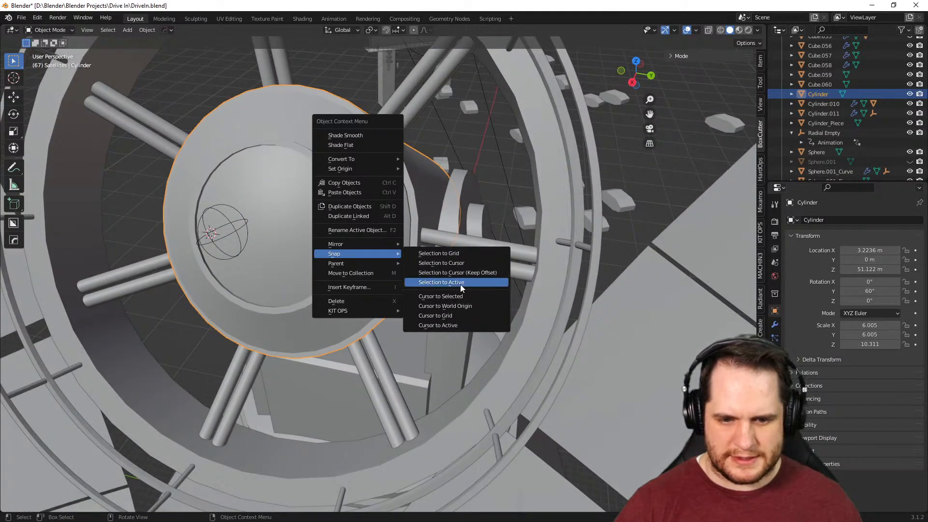
pyautogui.click(460, 297)
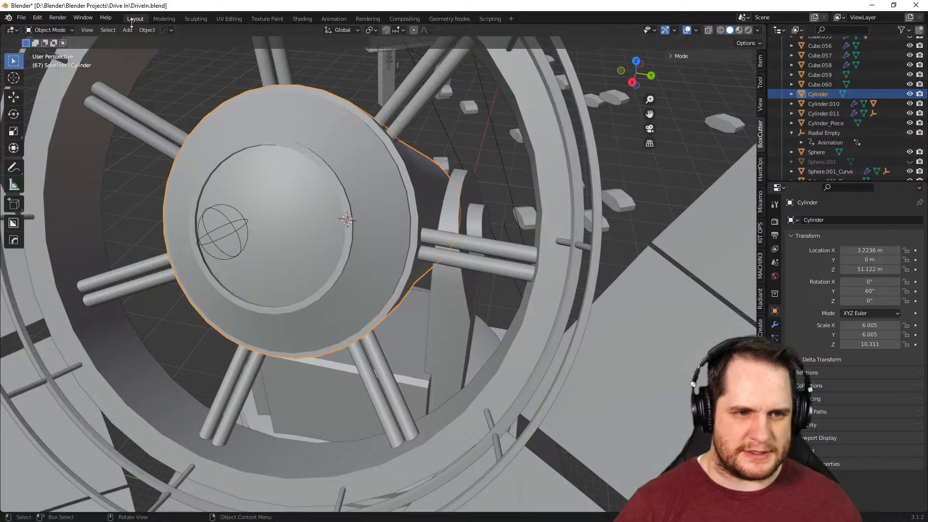
# Add a 32-vertex cylinder, 1 m in radius and 2 m deep, at the 3D cursor and set its Y rotation to 60°
pyautogui.hotkey('shift', 'q')
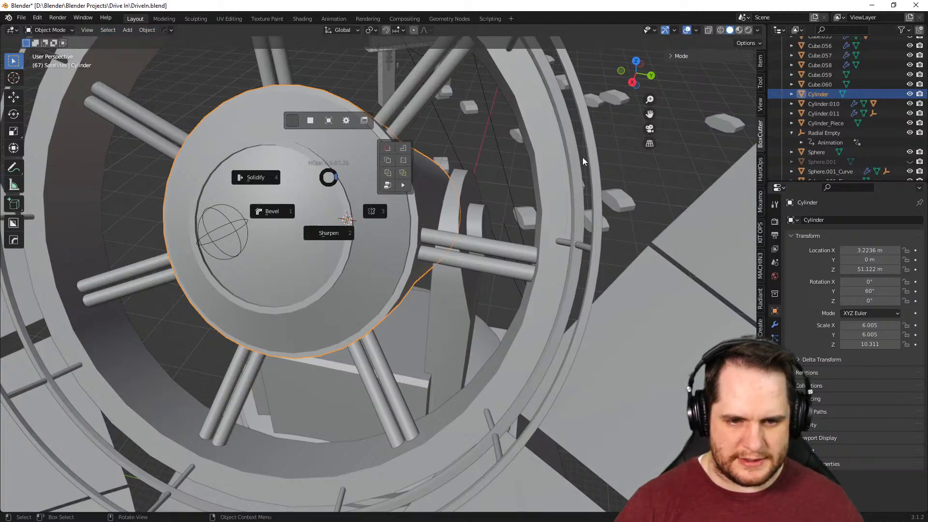
pyautogui.press('Escape')
pyautogui.hotkey('shift', 'a')
pyautogui.moveTo(438, 201)
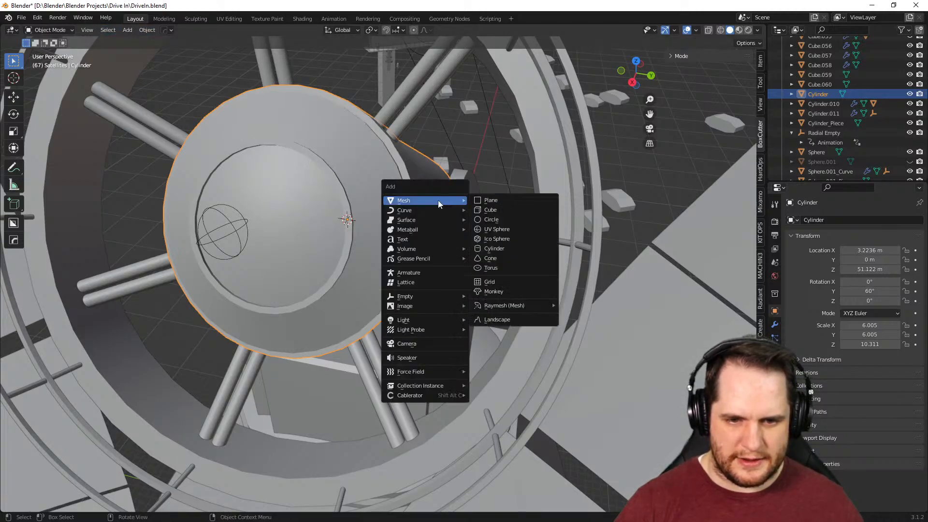
pyautogui.click(506, 248)
pyautogui.moveTo(508, 246); pyautogui.dragTo(491, 222, button='middle')
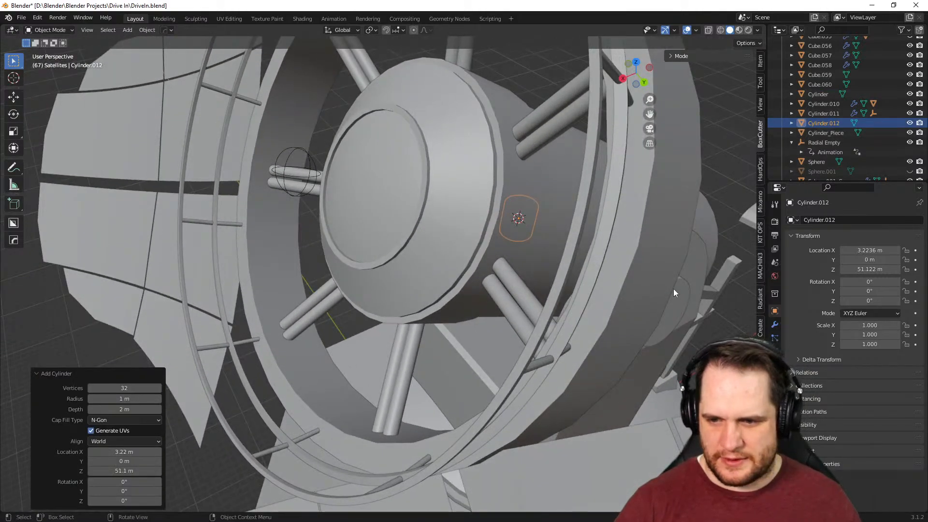
pyautogui.doubleClick(868, 290)
pyautogui.write('60')
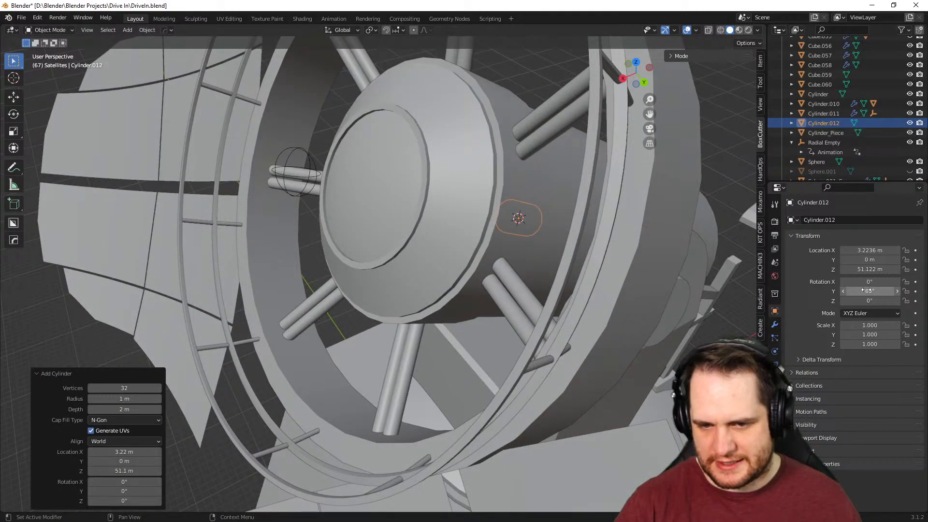
# Move the new cylinder out in front of the hub along its local Z axis, by about 19.9 m and a further 2.45 m
pyautogui.write('gz')
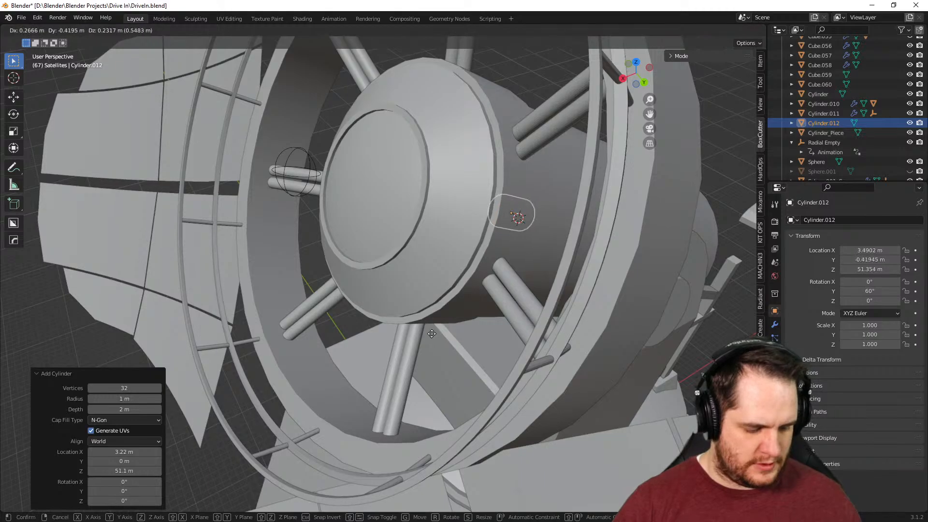
pyautogui.write('z')
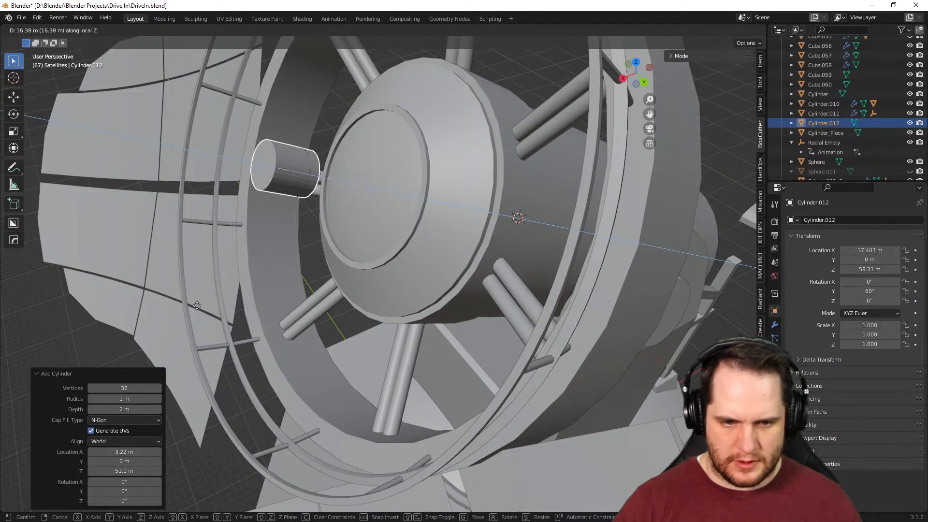
pyautogui.click(122, 298)
pyautogui.moveTo(119, 297); pyautogui.dragTo(144, 308, button='middle')
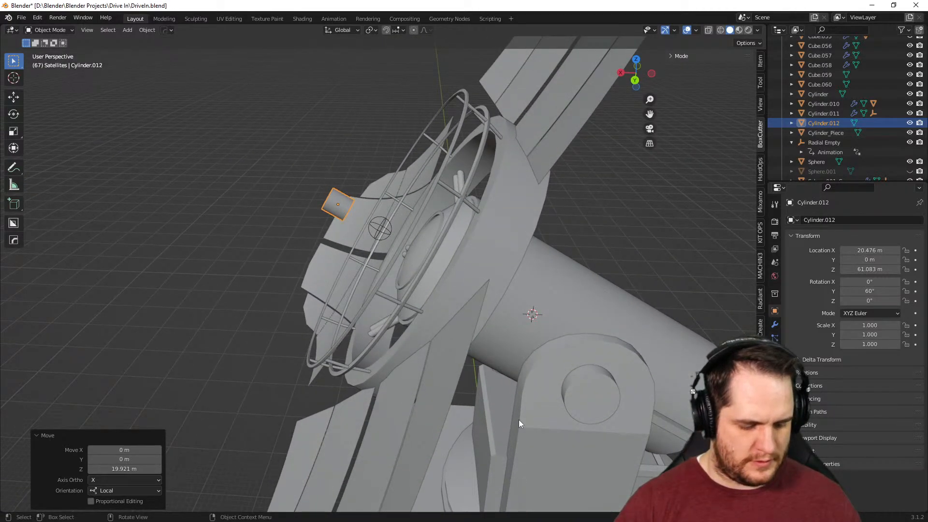
pyautogui.press('g')
pyautogui.press('z')
pyautogui.press('z')
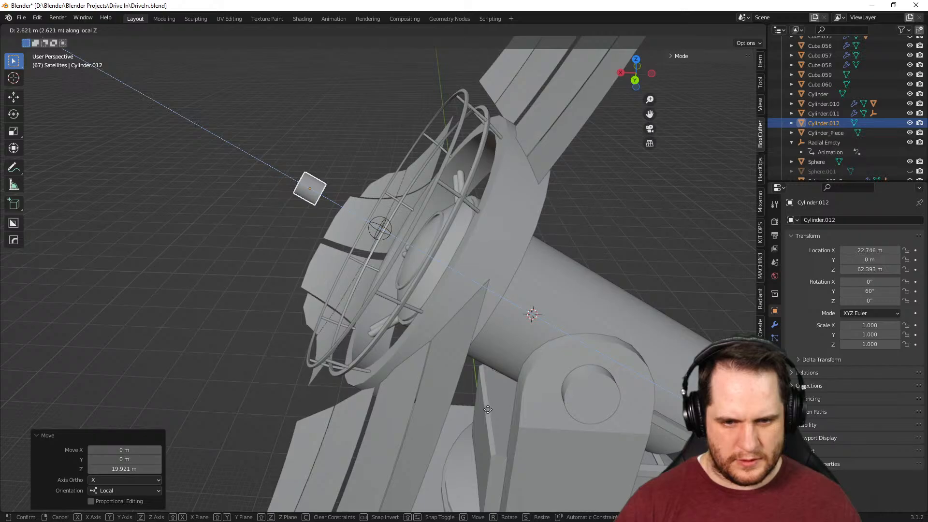
pyautogui.click(488, 410)
pyautogui.moveTo(490, 410); pyautogui.dragTo(615, 419, button='middle')
pyautogui.scroll(3, 466, 383)
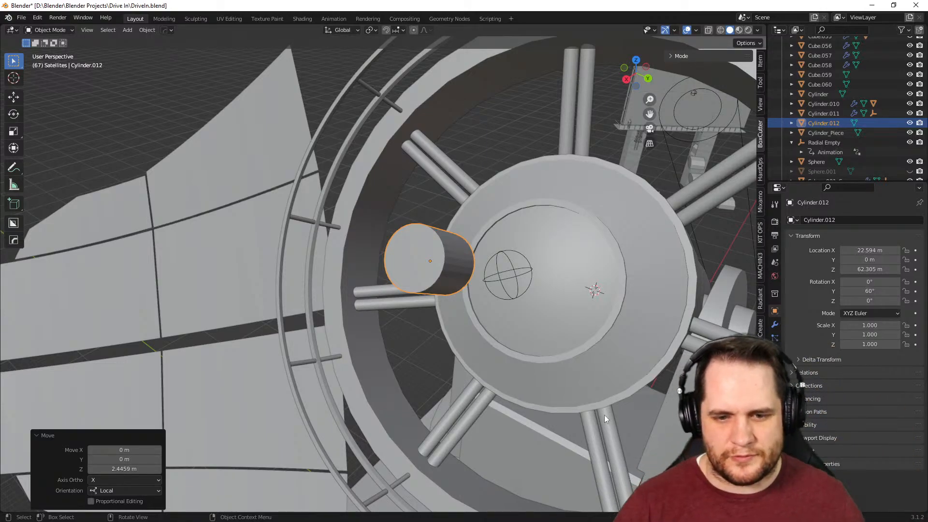
# Scale up the receiver cylinder's dish-facing end face slightly so the body tapers towards its outer end
pyautogui.scroll(-6, 614, 418)
pyautogui.moveTo(521, 399); pyautogui.dragTo(630, 398, button='middle')
pyautogui.scroll(6, 528, 381)
pyautogui.moveTo(526, 381); pyautogui.dragTo(552, 361, button='middle')
pyautogui.press('Tab')
pyautogui.moveTo(443, 298); pyautogui.dragTo(480, 278, button='middle')
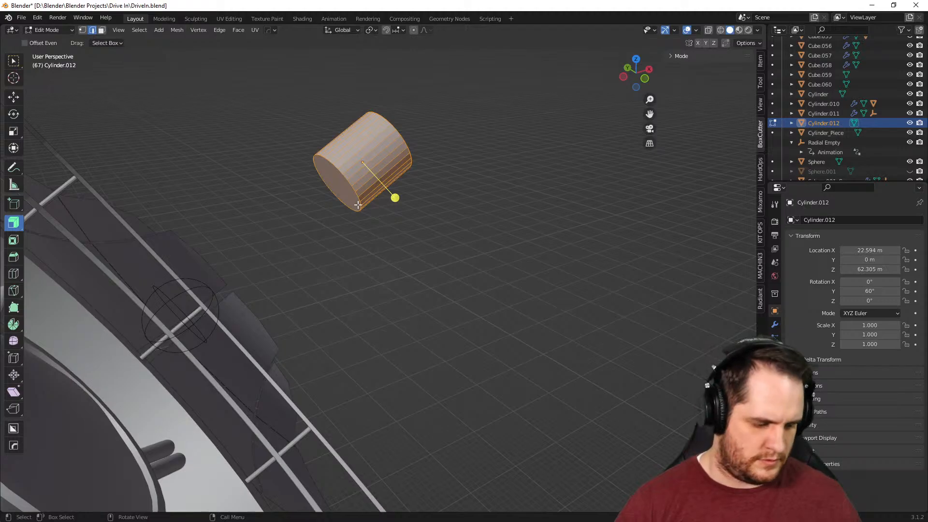
pyautogui.press('s')
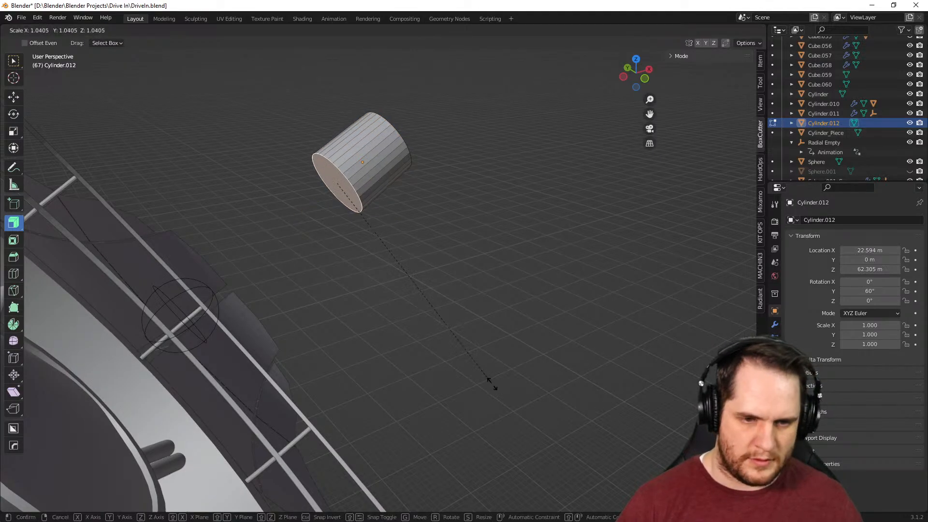
pyautogui.click(530, 416)
pyautogui.moveTo(554, 307); pyautogui.dragTo(488, 360, button='middle')
pyautogui.press('Tab')
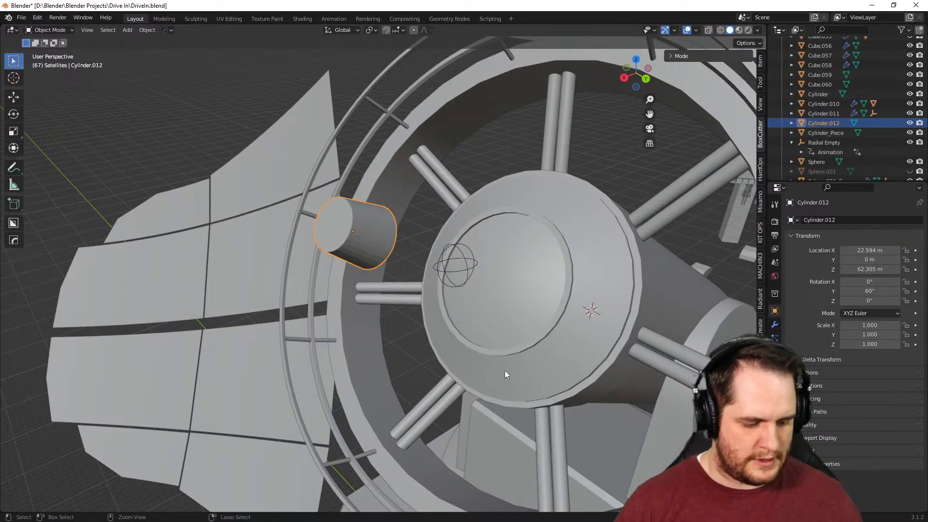
# Add a 2 m cube at the 3D cursor and set its Y rotation to 60°
pyautogui.rightClick(504, 360)
pyautogui.hotkey('shift', 'a')
pyautogui.moveTo(467, 242)
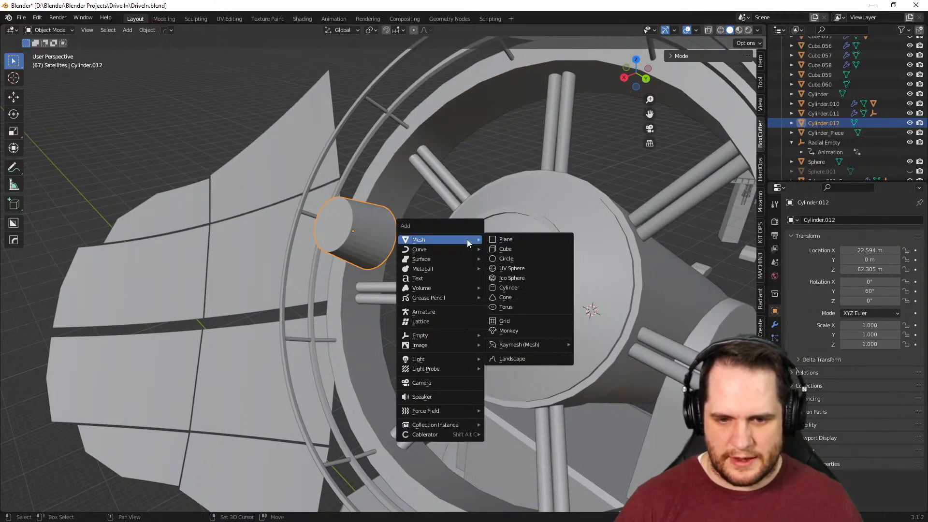
pyautogui.click(512, 249)
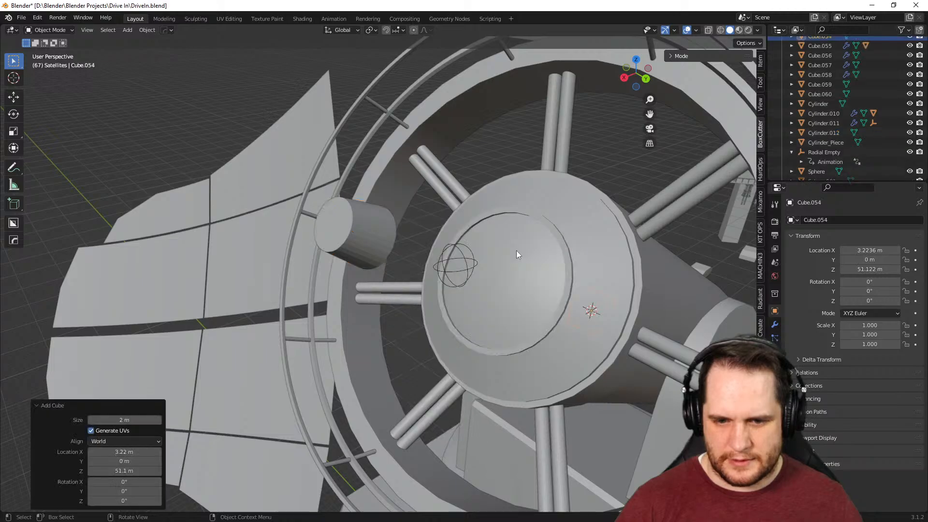
pyautogui.click(879, 292)
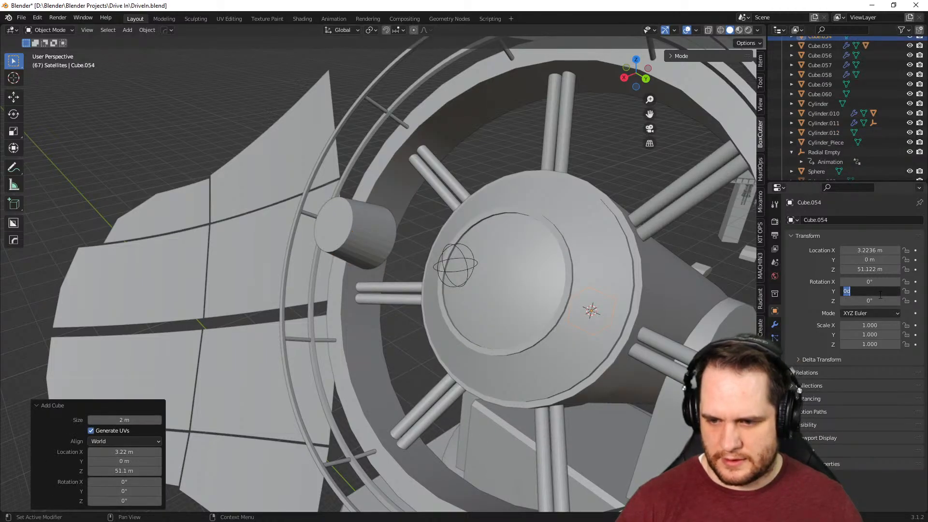
# Move the cube along its local Z axis by about 23.16 m, out to the receiver cylinder
pyautogui.press('g')
pyautogui.press('z')
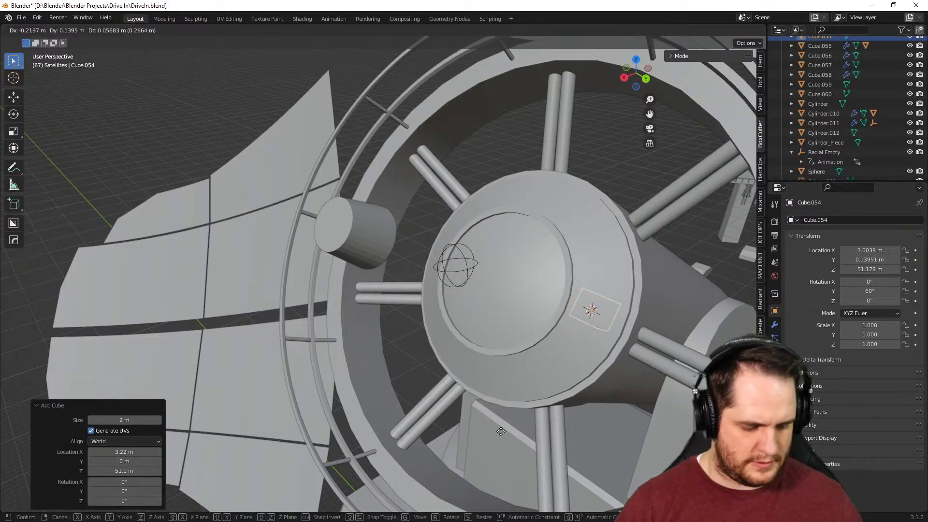
pyautogui.press('z')
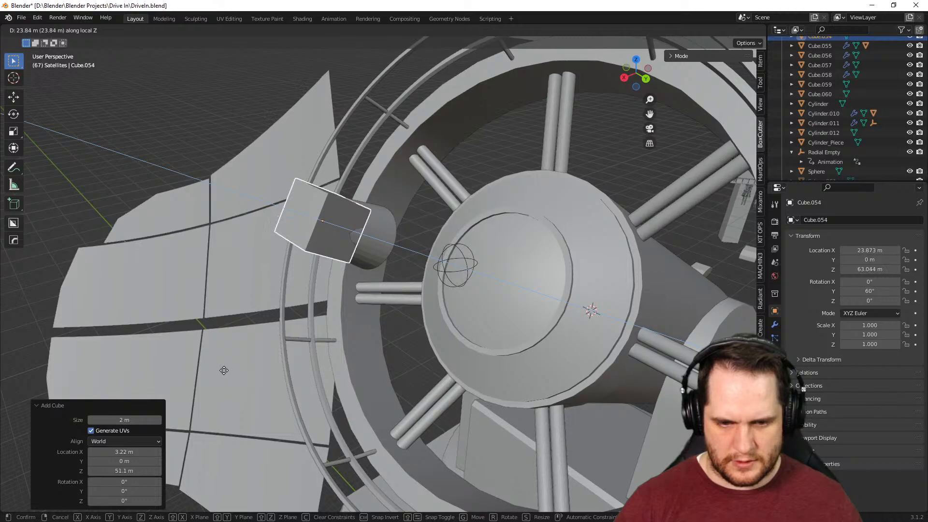
pyautogui.click(256, 372)
pyautogui.moveTo(260, 372); pyautogui.dragTo(373, 364, button='middle')
pyautogui.scroll(1, 376, 364)
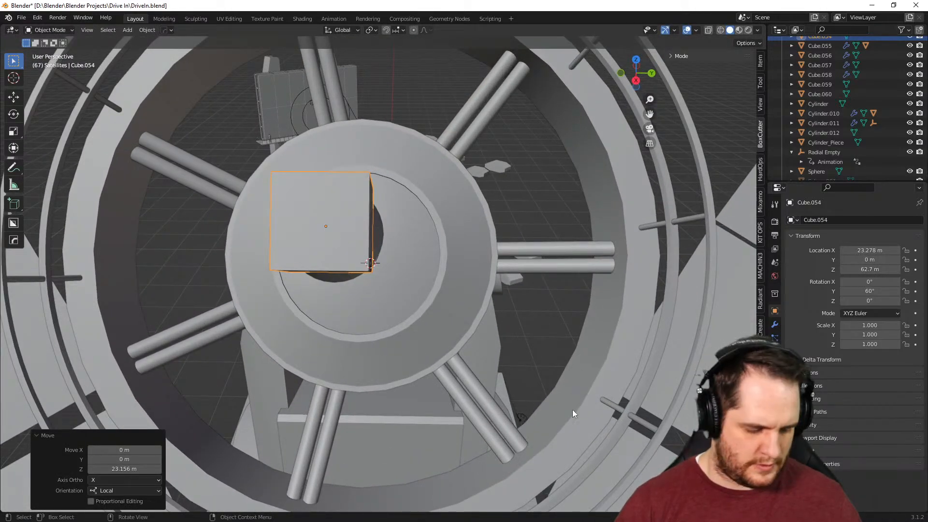
# Scale the cube down to about 0.397 and stretch it along its local Z axis by about 2.384
pyautogui.press('s')
pyautogui.click(409, 308)
pyautogui.moveTo(463, 314); pyautogui.dragTo(352, 309, button='middle')
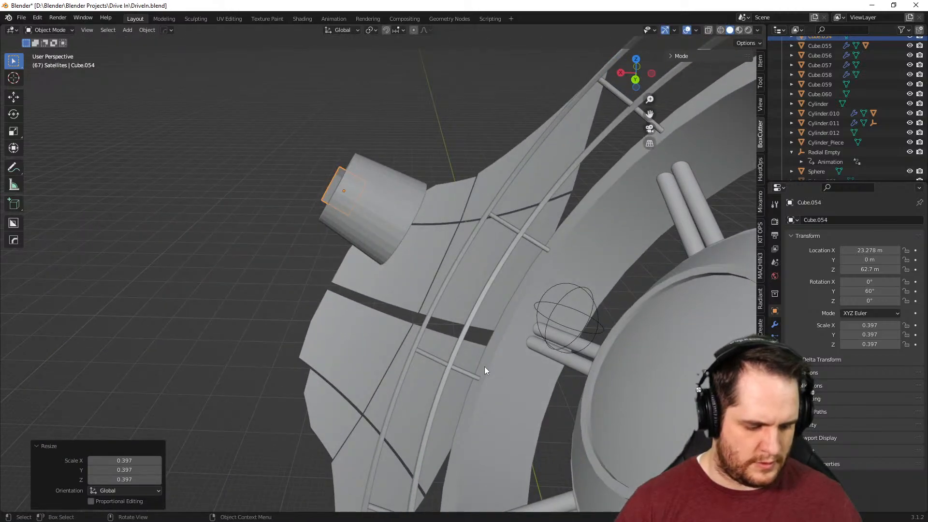
pyautogui.press('s')
pyautogui.press('z')
pyautogui.press('z')
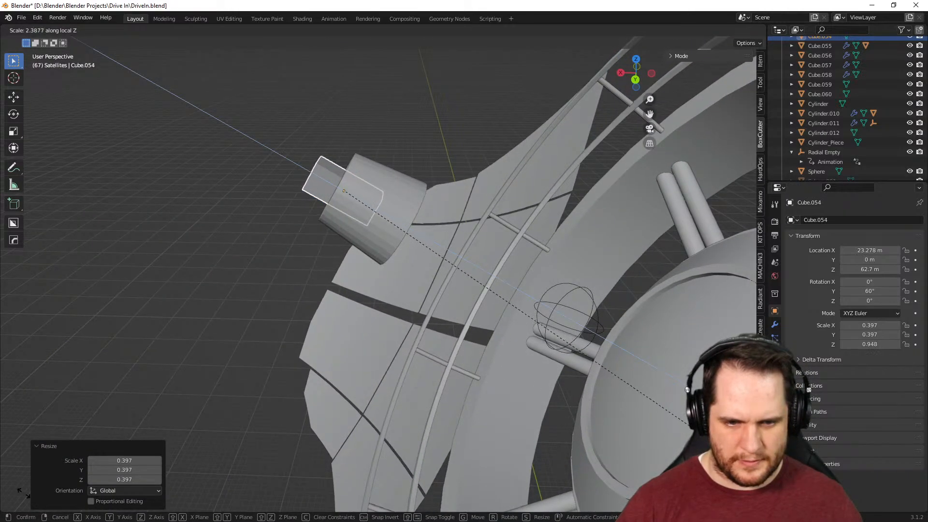
pyautogui.press('Return')
# Slide the bar along its local Z axis towards the dish, to about X 22.215 m and Z 62.087 m, protruding from the cylinder's wide end
pyautogui.moveTo(203, 348); pyautogui.dragTo(166, 372, button='middle')
pyautogui.moveTo(355, 393); pyautogui.dragTo(420, 353, button='middle')
pyautogui.press('g')
pyautogui.press('z')
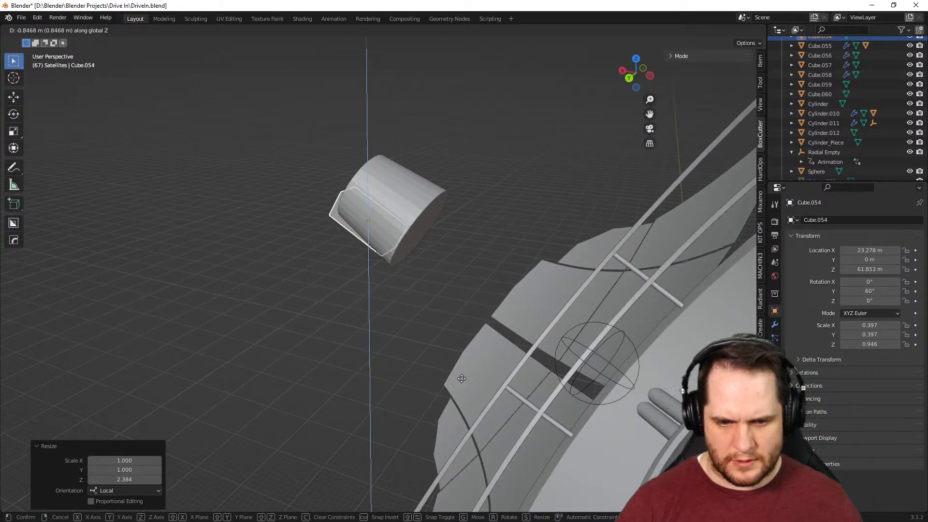
pyautogui.press('z')
pyautogui.press('z')
pyautogui.press('z')
pyautogui.press('z')
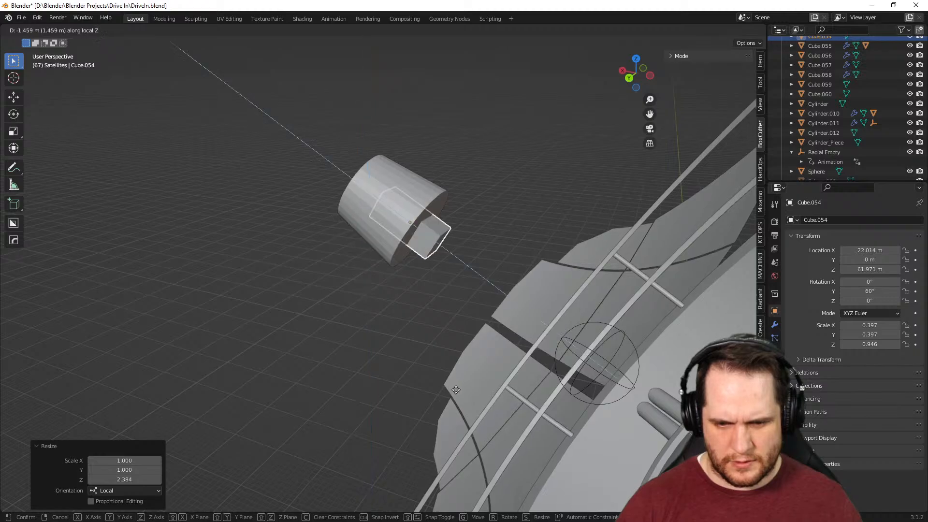
pyautogui.click(446, 384)
pyautogui.moveTo(553, 367); pyautogui.dragTo(447, 329, button='middle')
# Extend the bar by moving its dish-facing end face about -1.06 m along the local Z axis
pyautogui.press('Tab')
pyautogui.moveTo(476, 293); pyautogui.dragTo(435, 331, button='middle')
pyautogui.press('g')
pyautogui.press('z')
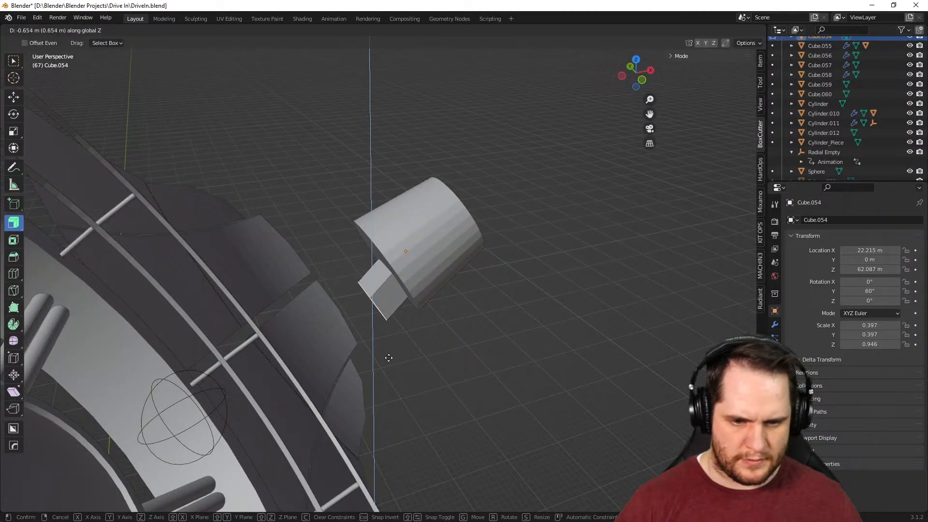
pyautogui.press('z')
pyautogui.click(388, 353)
pyautogui.moveTo(390, 350); pyautogui.dragTo(535, 382, button='middle')
# Taper the bar by scaling its dish-facing end face down to about 0.497
pyautogui.press('s')
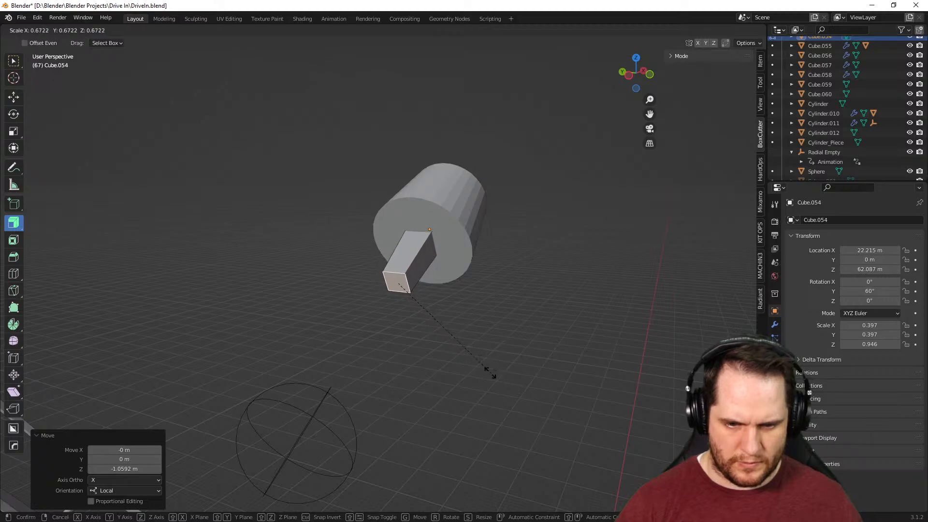
pyautogui.click(459, 356)
pyautogui.scroll(-5, 561, 338)
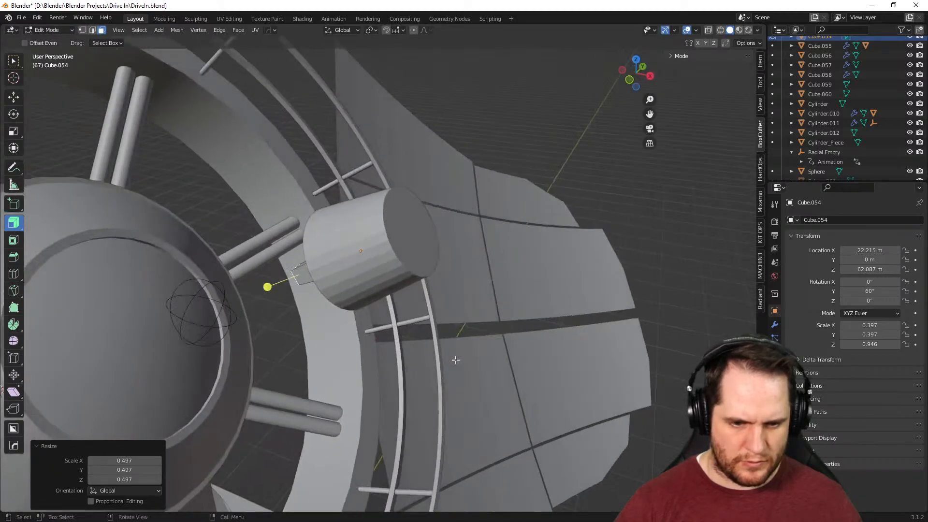
pyautogui.moveTo(454, 356); pyautogui.dragTo(485, 369, button='middle')
pyautogui.moveTo(585, 157); pyautogui.dragTo(367, 214, button='middle')
pyautogui.press('Tab')
pyautogui.moveTo(304, 232); pyautogui.dragTo(255, 230, button='middle')
pyautogui.moveTo(567, 336); pyautogui.dragTo(528, 338, button='middle')
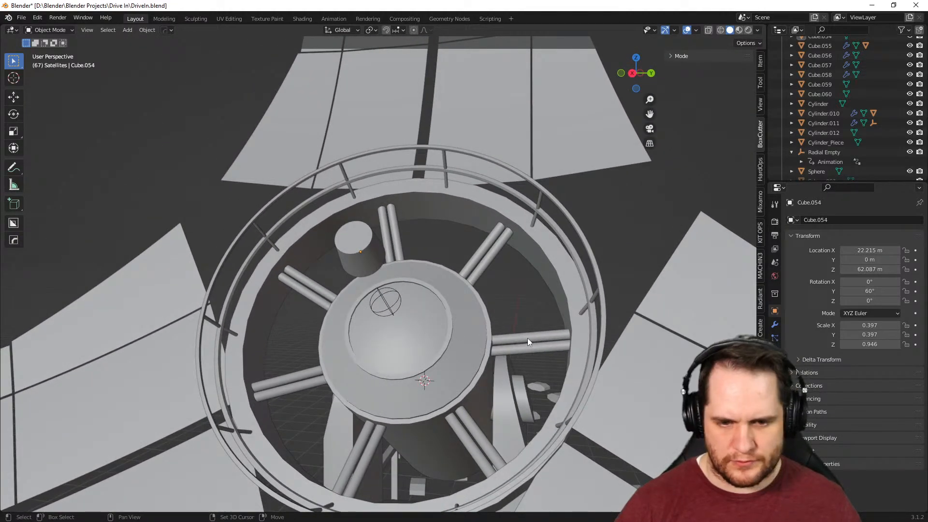
# Add another 2 m cube at the 3D cursor and set its Y rotation to 60°
pyautogui.hotkey('shift', 'a')
pyautogui.moveTo(509, 312)
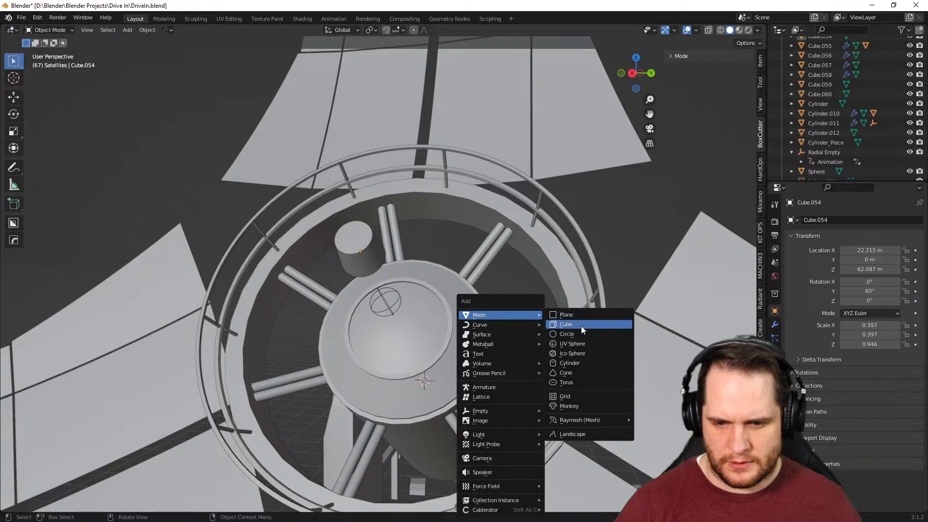
pyautogui.click(582, 326)
pyautogui.moveTo(585, 326); pyautogui.dragTo(559, 343, button='middle')
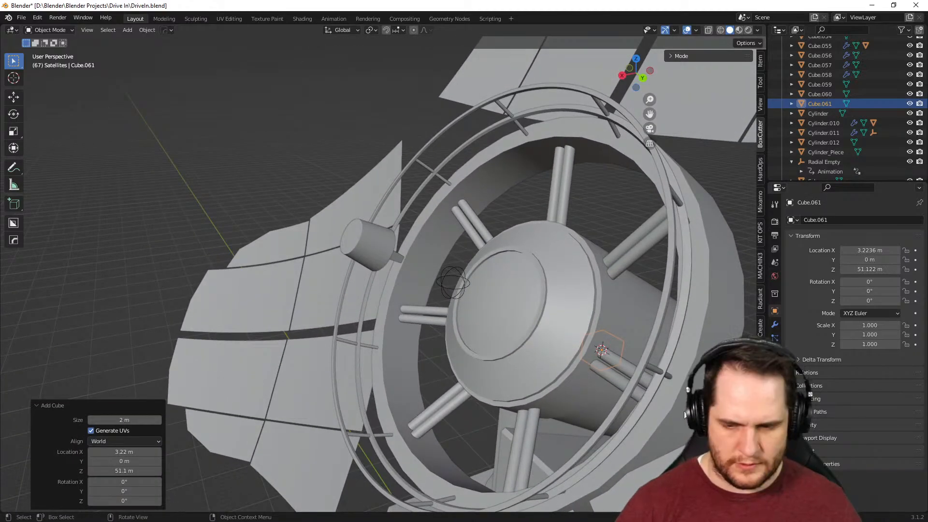
pyautogui.click(861, 291)
pyautogui.write('60')
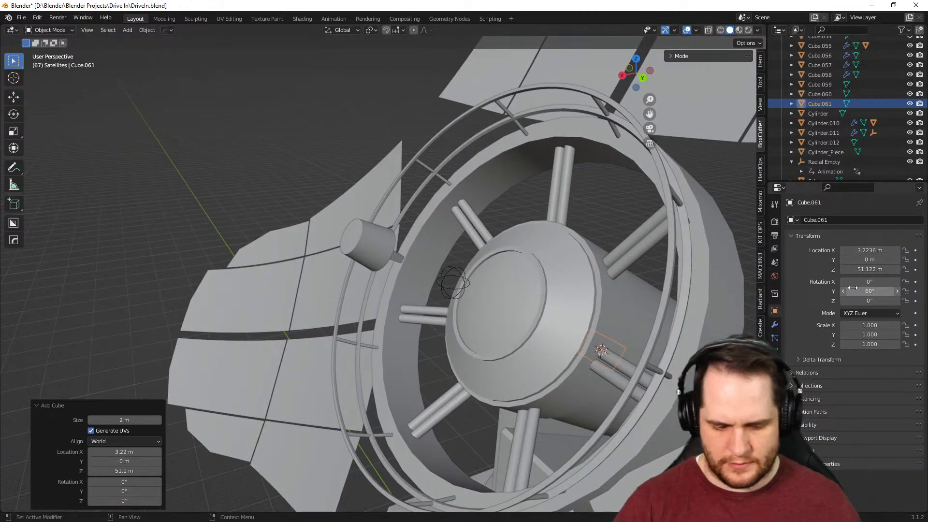
pyautogui.press('Return')
# Move the new cube about 24.03 m along its local Z axis, out in front of the receiver cylinder
pyautogui.press('g')
pyautogui.press('z')
pyautogui.press('z')
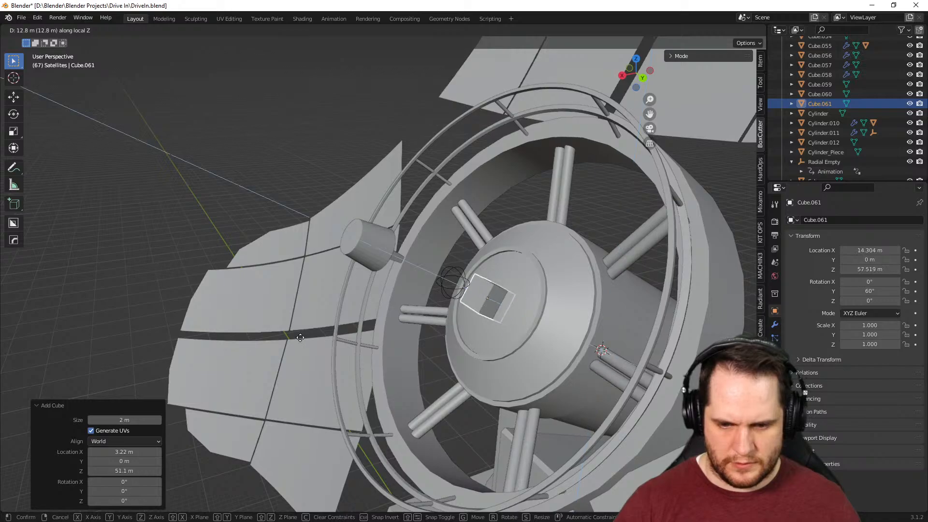
pyautogui.click(145, 311)
pyautogui.moveTo(146, 311); pyautogui.dragTo(130, 352, button='middle')
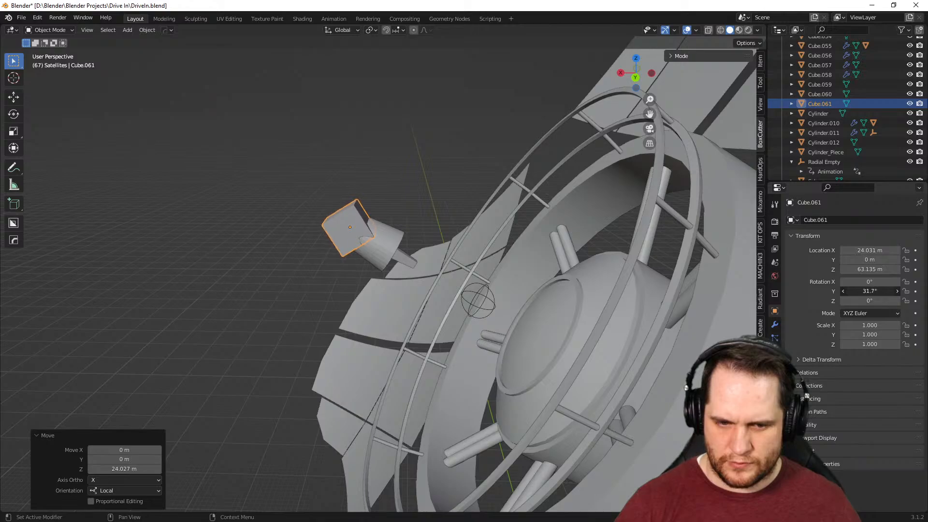
# Stretch the new cube along its local X axis by about 8.412 and tilt it to a Y rotation of 19.3°
pyautogui.moveTo(876, 294); pyautogui.dragTo(900, 294)
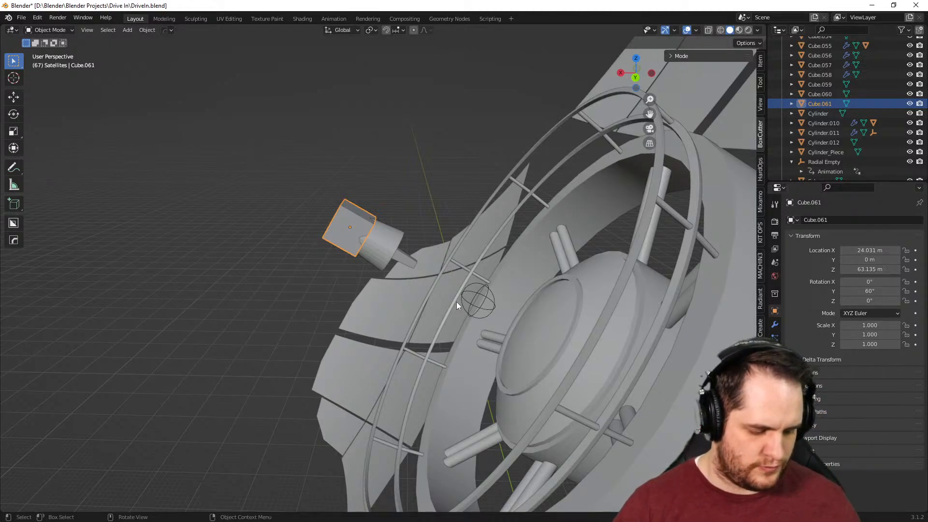
pyautogui.press('s')
pyautogui.press('x')
pyautogui.press('x')
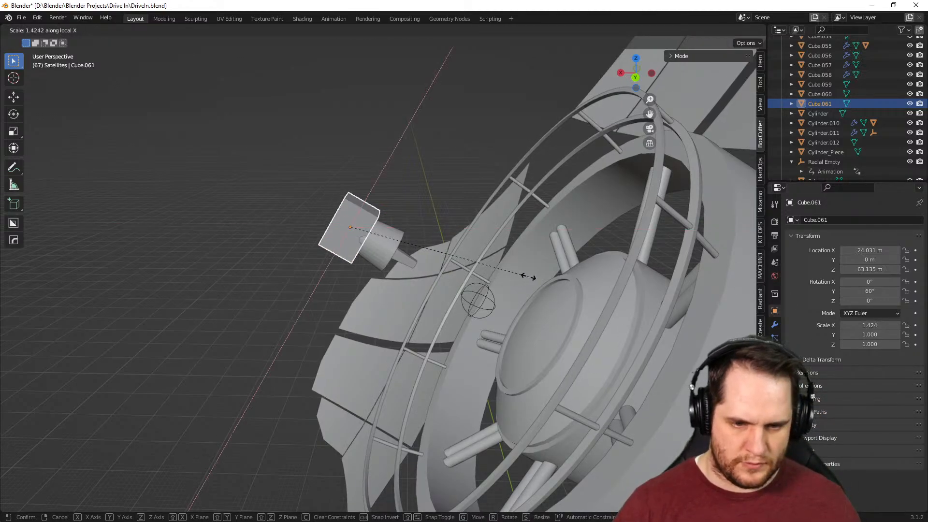
pyautogui.click(671, 91)
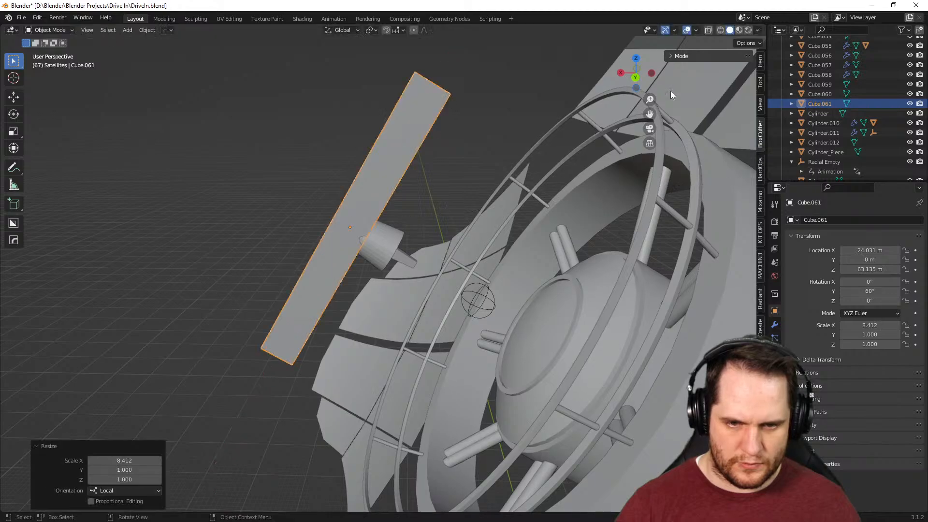
pyautogui.moveTo(870, 291); pyautogui.dragTo(850, 291)
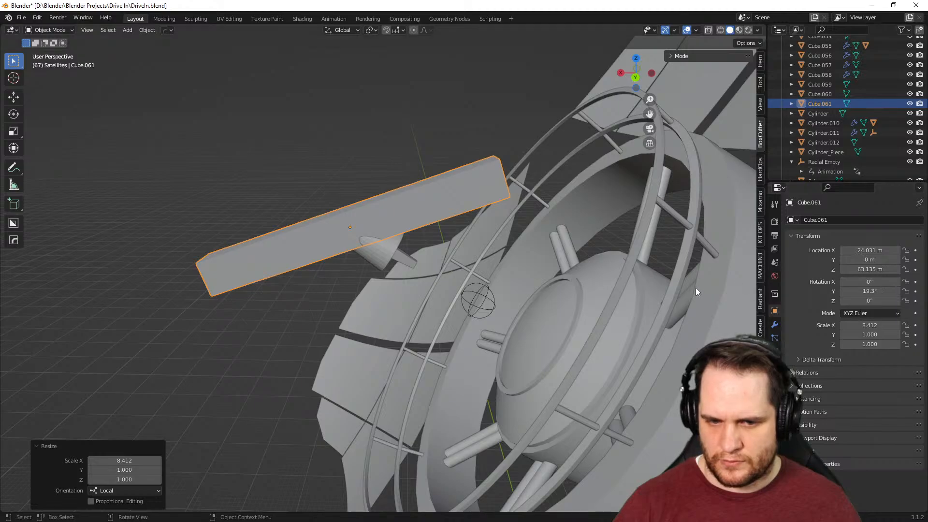
# Move the long beam about -9.86 m along X and about 2.68 m up along Z, between the receiver and the dish's upper rim
pyautogui.press('g')
pyautogui.press('y')
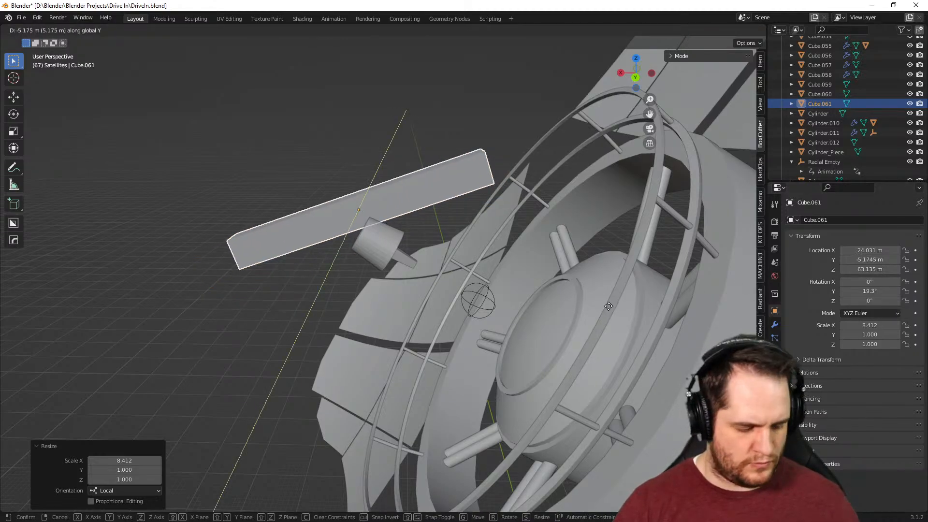
pyautogui.press('x')
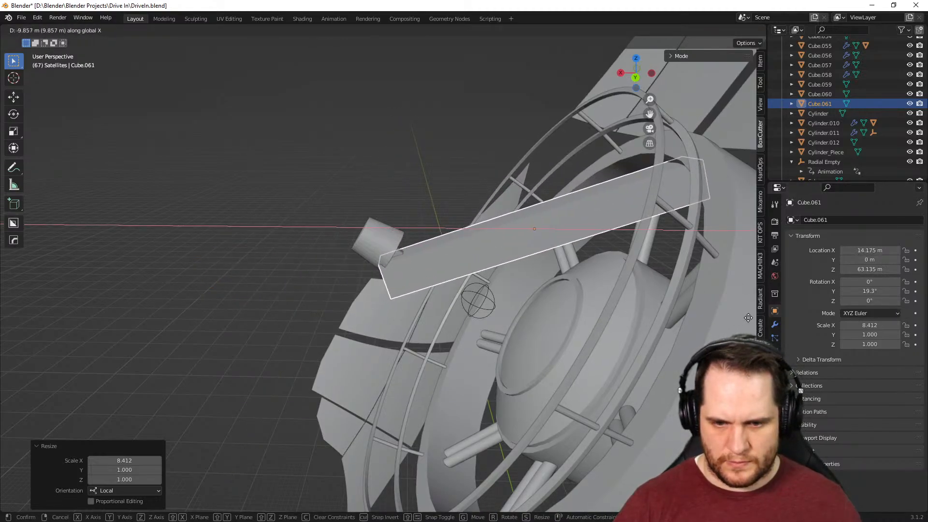
pyautogui.click(748, 318)
pyautogui.press('g')
pyautogui.press('z')
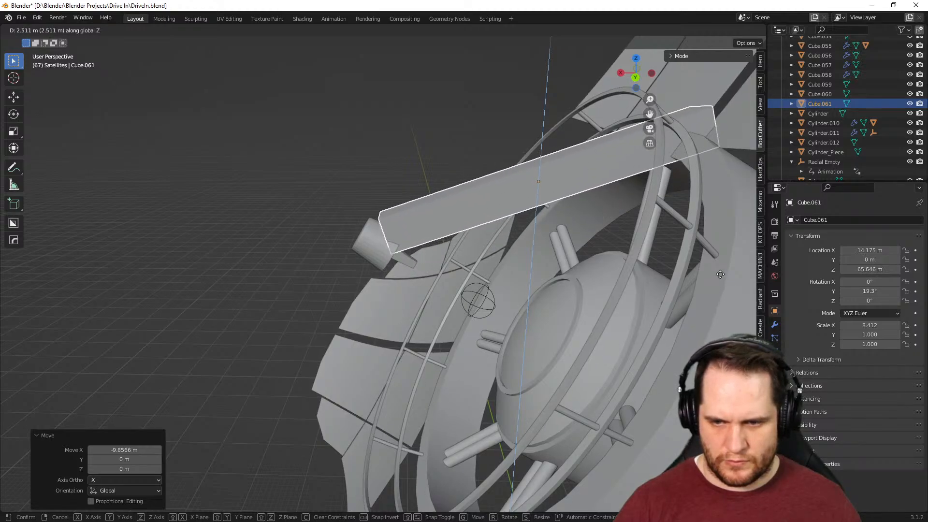
pyautogui.click(718, 272)
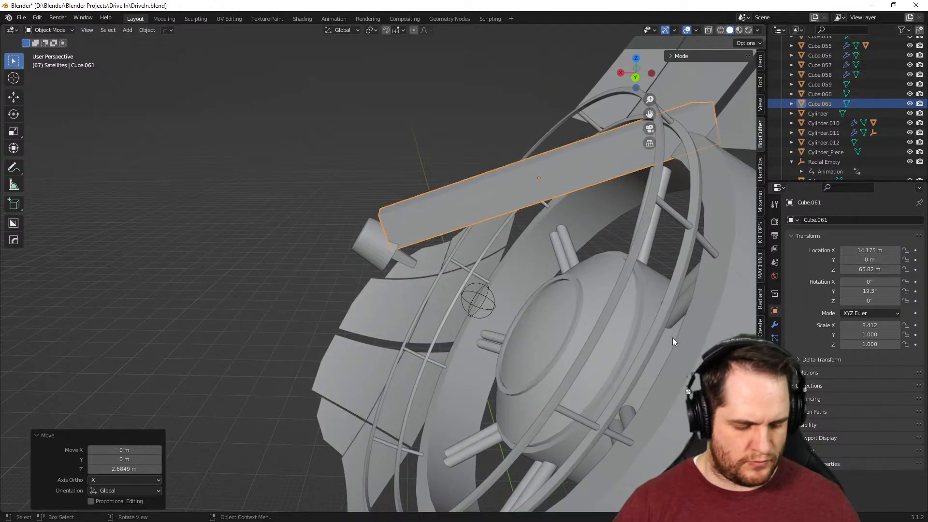
# Rotate the beam about -8.08° around the global Y axis
pyautogui.press('r')
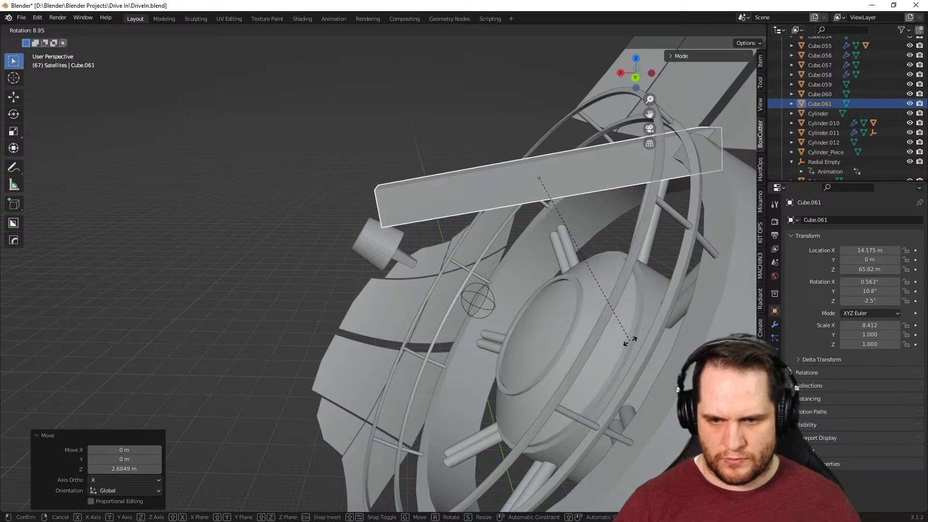
pyautogui.press('z')
pyautogui.press('x')
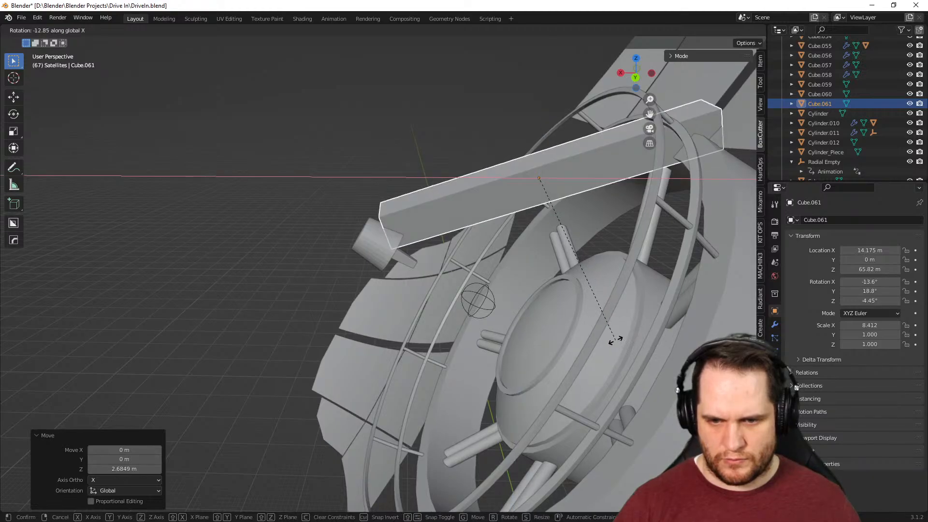
pyautogui.press('y')
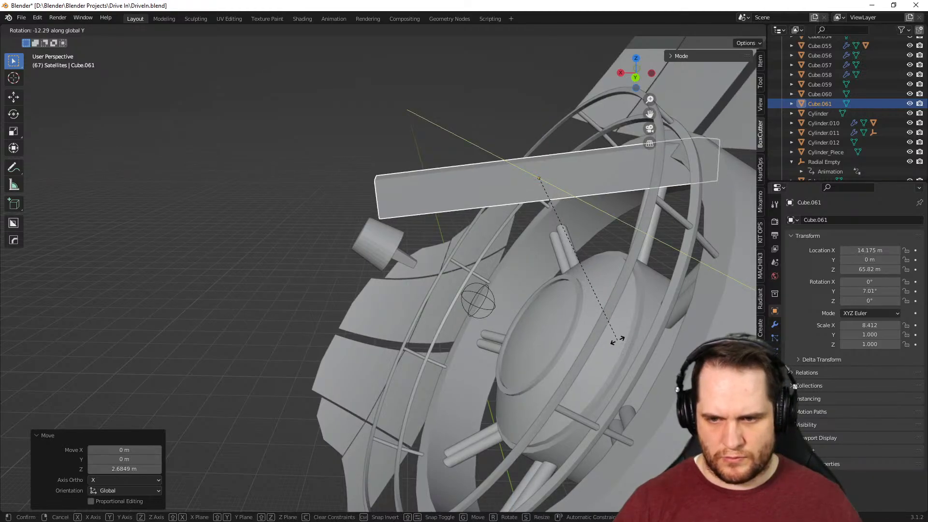
pyautogui.click(639, 349)
# Thin the long beam by scaling it to 0.435 on the global Y and Z axes, leaving X out of the scaling
pyautogui.moveTo(639, 349)
pyautogui.mouseDown(button='middle')
pyautogui.moveTo(584, 347)
pyautogui.moveTo(667, 358)
pyautogui.moveTo(628, 359)
pyautogui.mouseUp(button='middle')
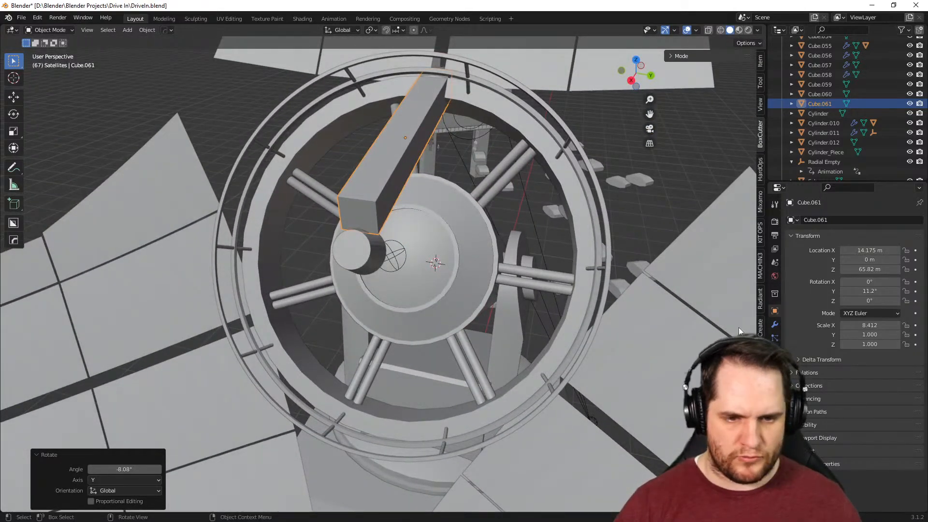
pyautogui.press('s')
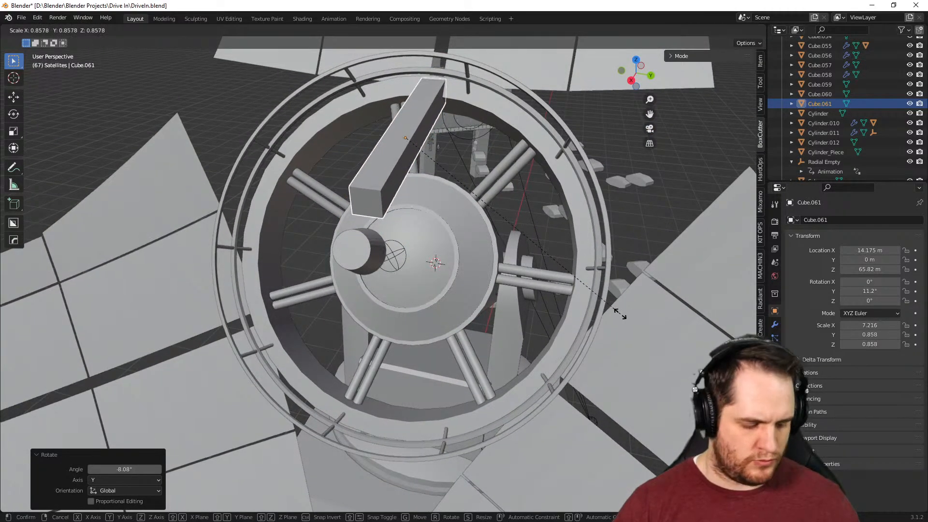
pyautogui.hotkey('shift', 'z')
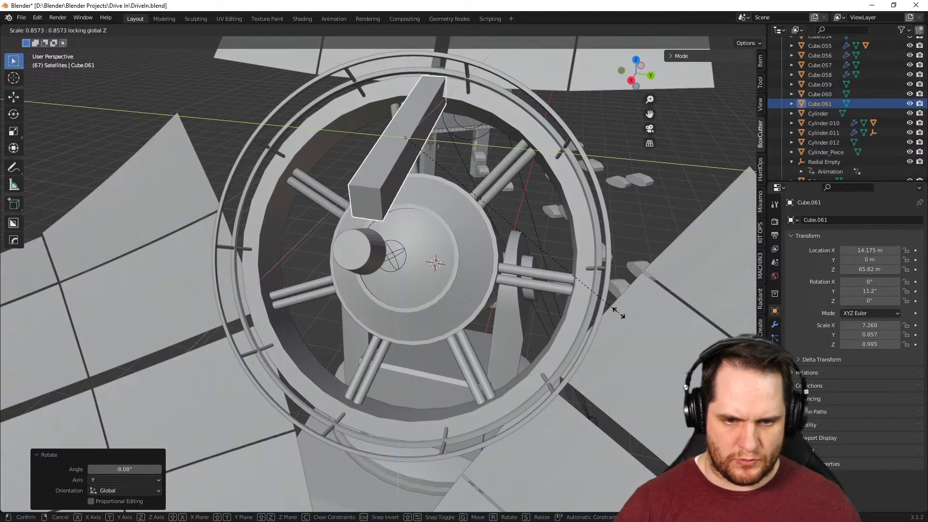
pyautogui.hotkey('shift', 'y')
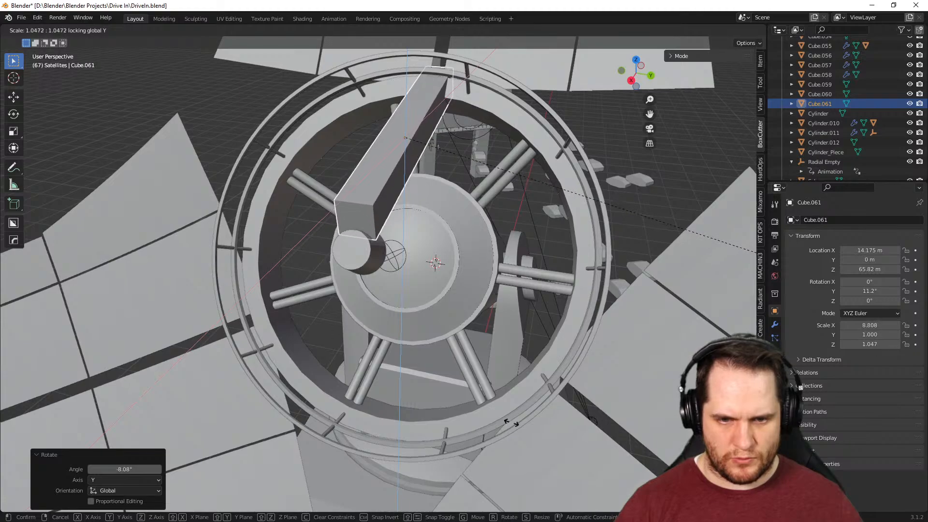
pyautogui.hotkey('shift', 'x')
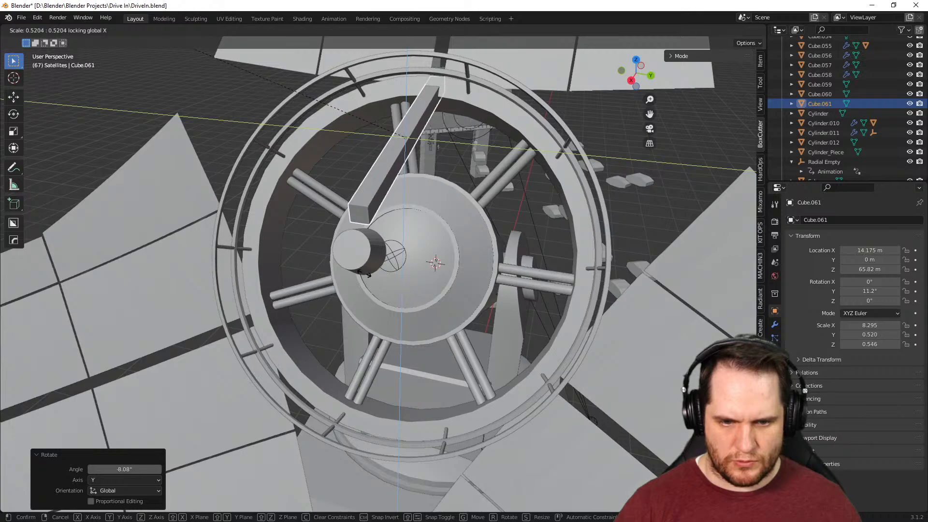
pyautogui.click(36, 183)
pyautogui.moveTo(115, 214); pyautogui.dragTo(754, 267, button='middle')
pyautogui.moveTo(221, 281); pyautogui.dragTo(505, 316, button='middle')
pyautogui.scroll(1, 505, 317)
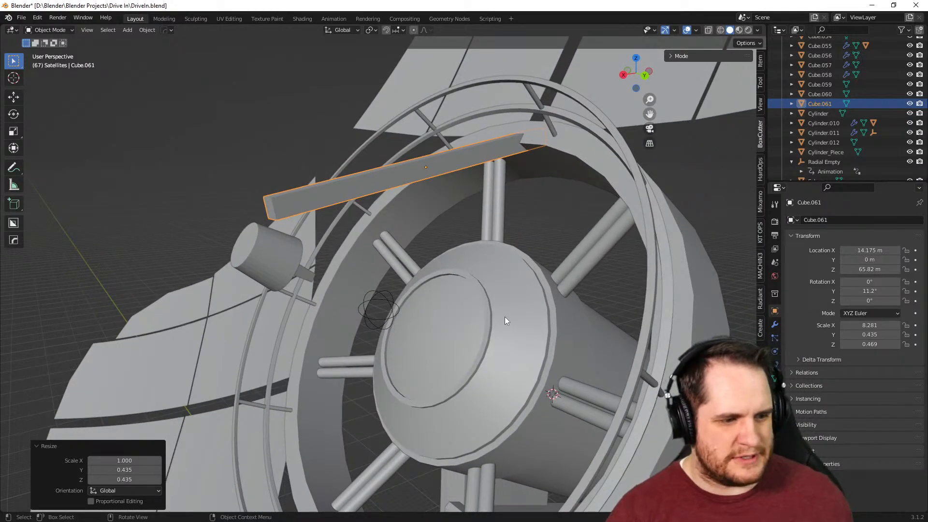
# Move the beam about 0.846 m along its local X axis toward the receiver cylinder
pyautogui.scroll(-5, 505, 317)
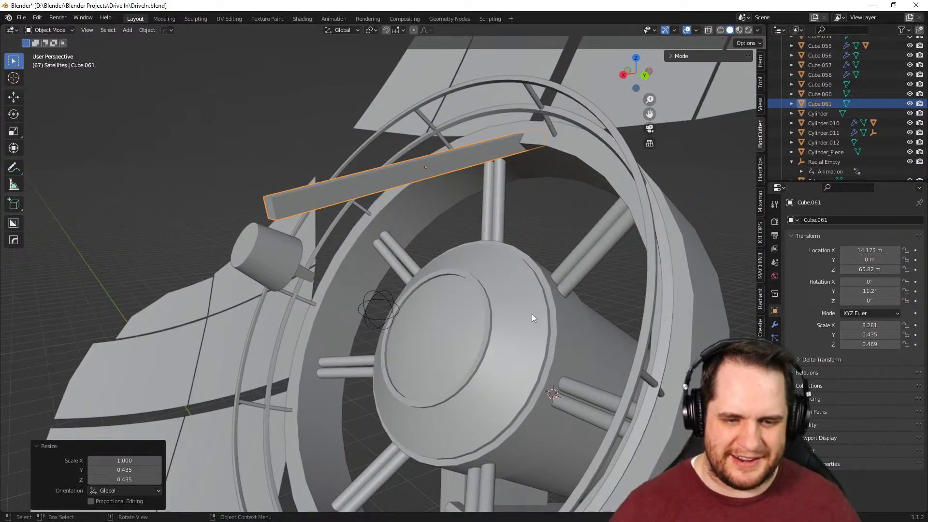
pyautogui.moveTo(501, 277); pyautogui.dragTo(438, 325, button='middle')
pyautogui.scroll(6, 473, 317)
pyautogui.scroll(2, 517, 298)
pyautogui.keyDown('shift'); pyautogui.moveTo(516, 301); pyautogui.dragTo(473, 323, button='middle'); pyautogui.keyUp('shift')
pyautogui.press('g')
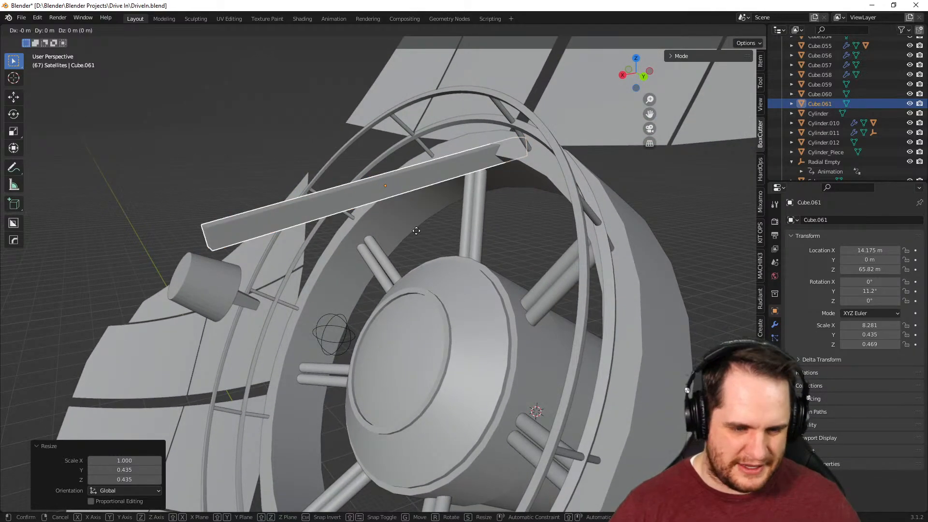
pyautogui.press('z')
pyautogui.press('z')
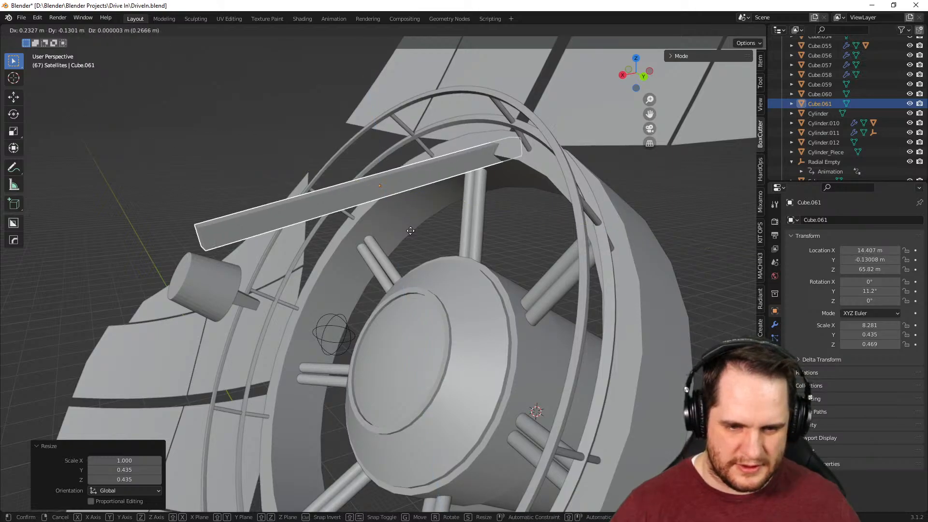
pyautogui.press('x')
pyautogui.press('x')
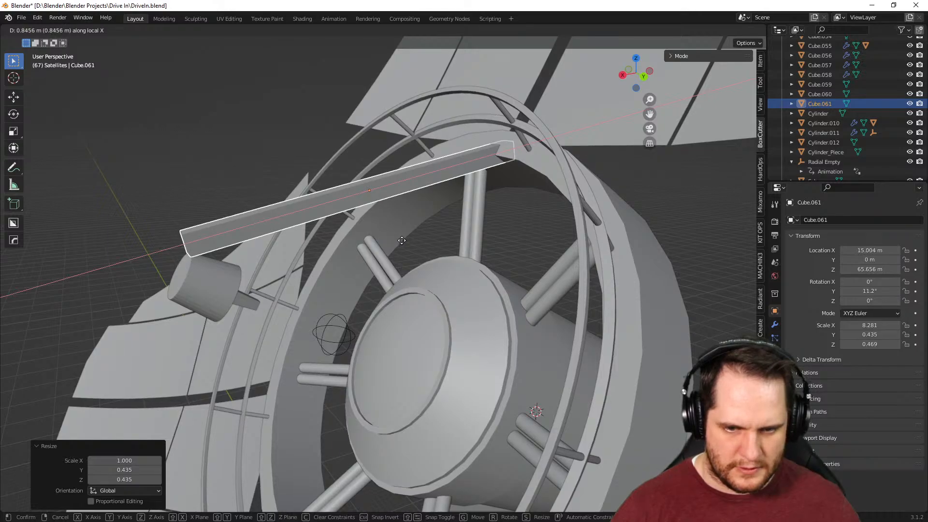
pyautogui.click(401, 241)
pyautogui.moveTo(401, 240); pyautogui.dragTo(376, 267, button='middle')
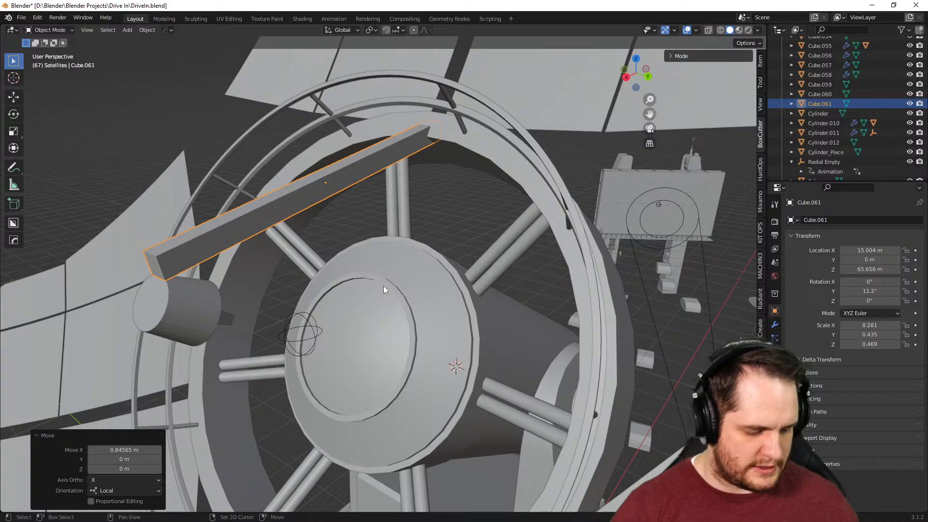
# Add a new cube at the 3D cursor and set its Y rotation to 60°
pyautogui.hotkey('shift', 'a')
pyautogui.moveTo(384, 286)
pyautogui.click(428, 299)
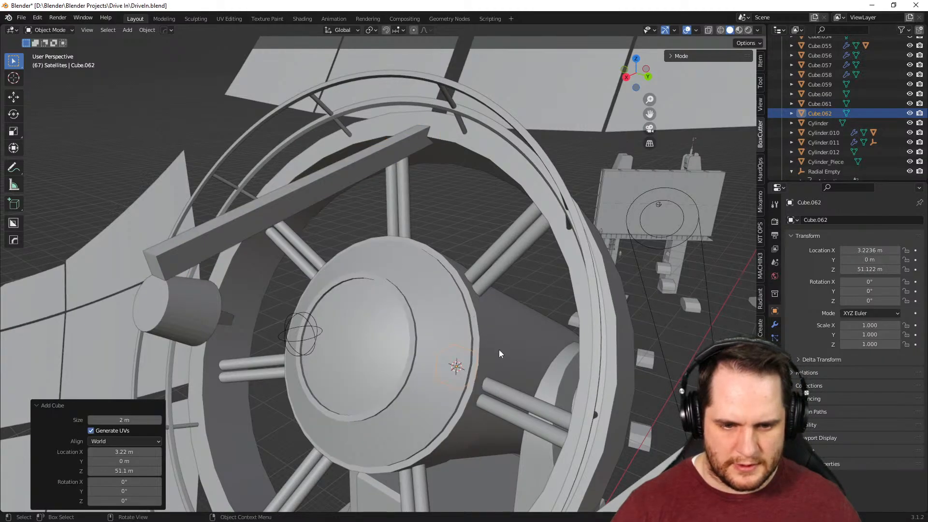
pyautogui.click(888, 292)
pyautogui.write('6')
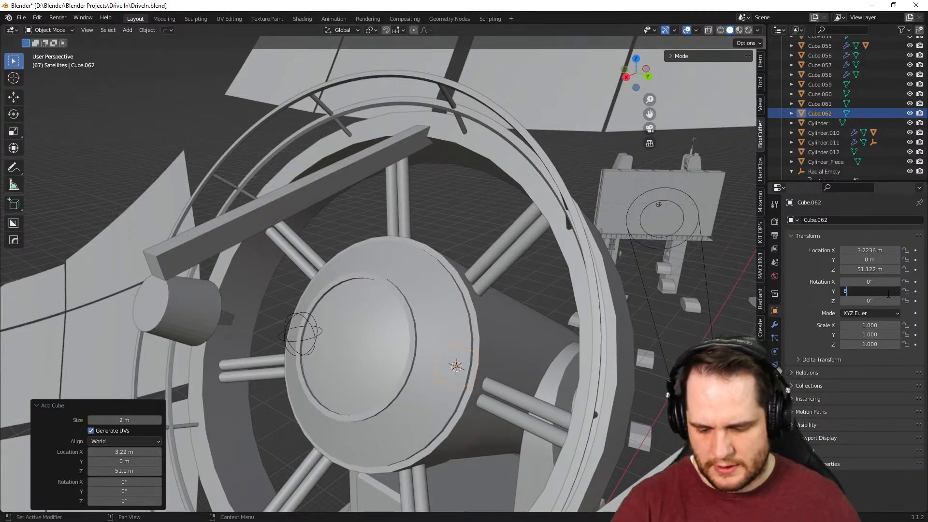
pyautogui.write('0')
pyautogui.press('Return')
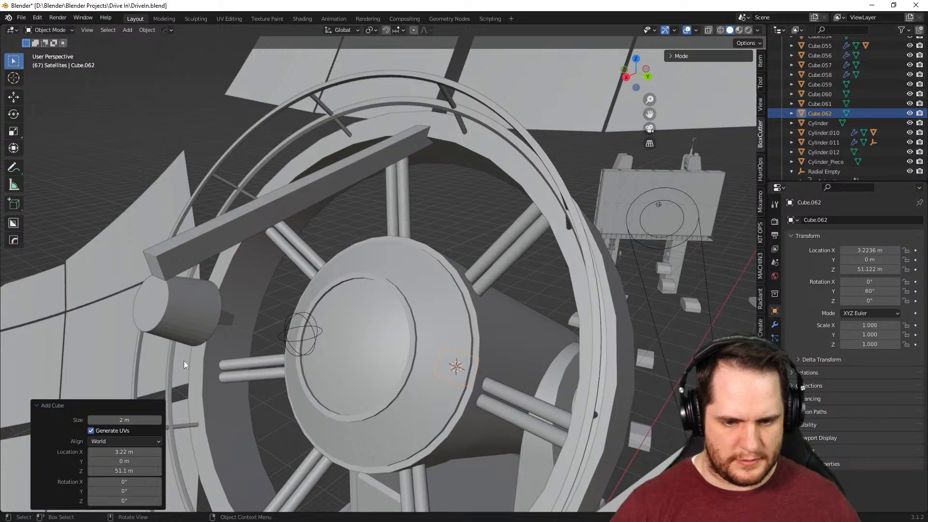
# Move the new cube about 23.78 m along its local Z axis onto the receiver's front end and scale it down to about 0.62
pyautogui.press('g')
pyautogui.press('z')
pyautogui.press('z')
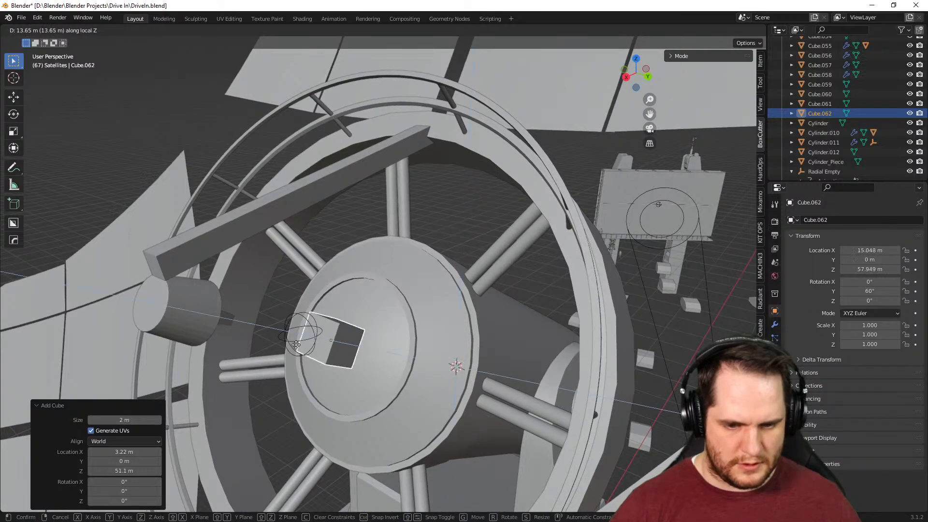
pyautogui.click(150, 345)
pyautogui.moveTo(150, 344); pyautogui.dragTo(223, 317, button='middle')
pyautogui.press('s')
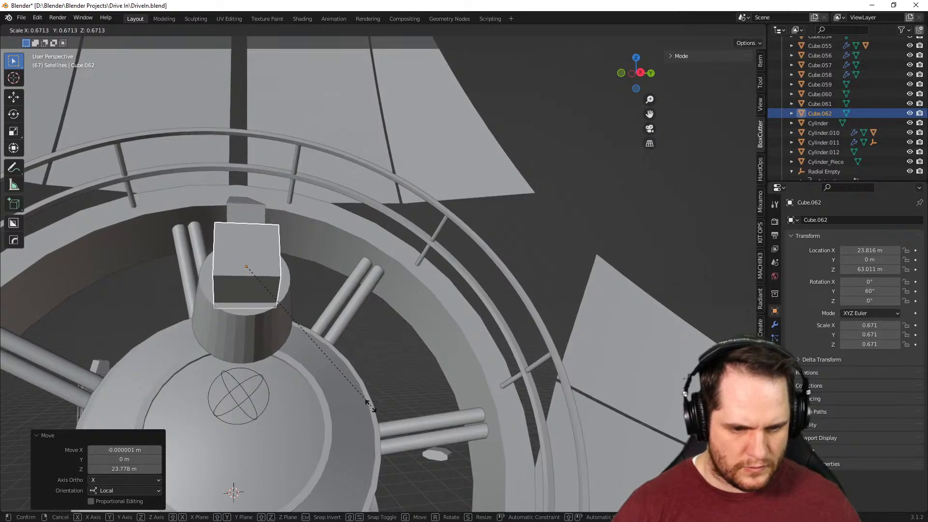
pyautogui.click(354, 402)
pyautogui.moveTo(398, 378); pyautogui.dragTo(447, 387, button='middle')
pyautogui.scroll(2, 503, 379)
# Extend the cube toward the beam by moving its upper face about -1.082 m along local X
pyautogui.press('Tab')
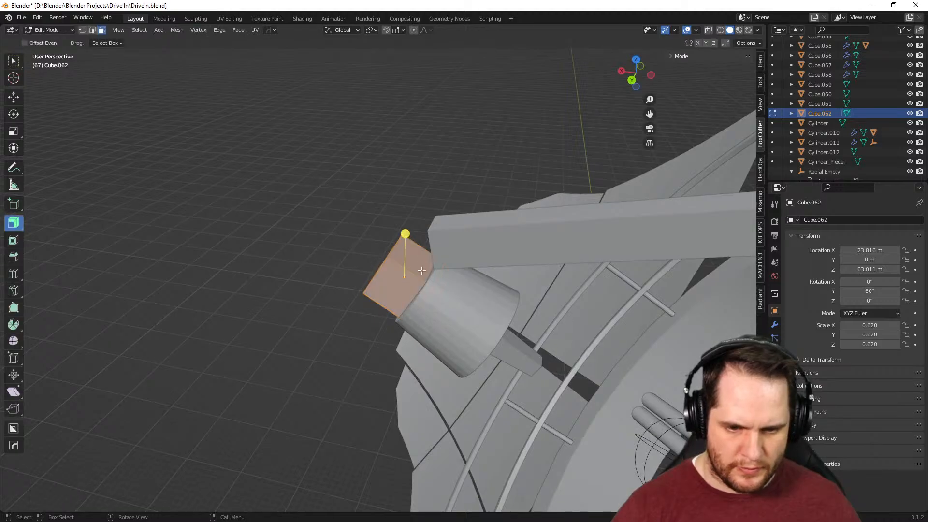
pyautogui.moveTo(465, 308); pyautogui.dragTo(512, 307, button='middle')
pyautogui.press('g')
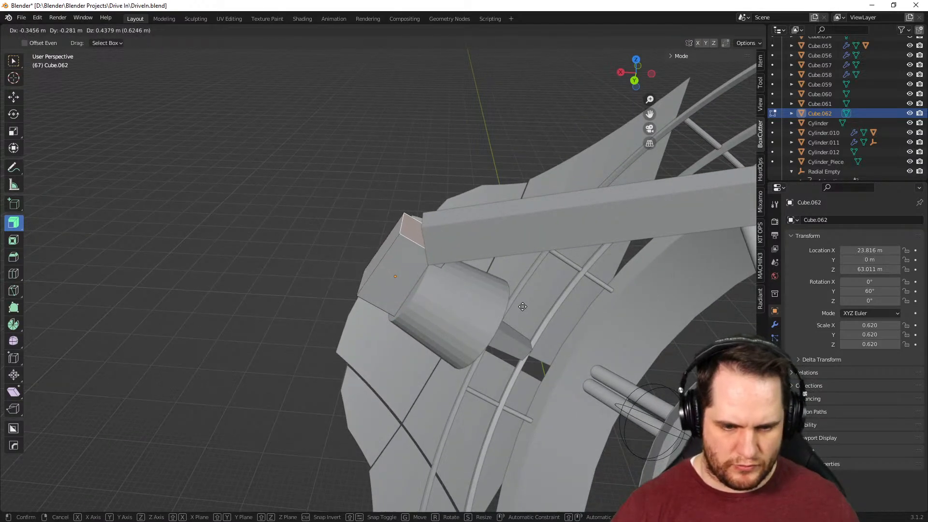
pyautogui.press('x')
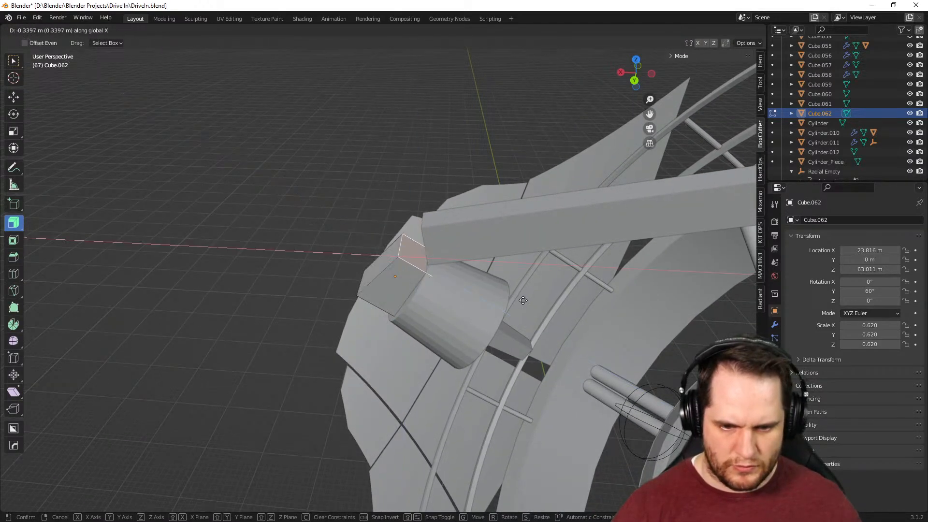
pyautogui.press('x')
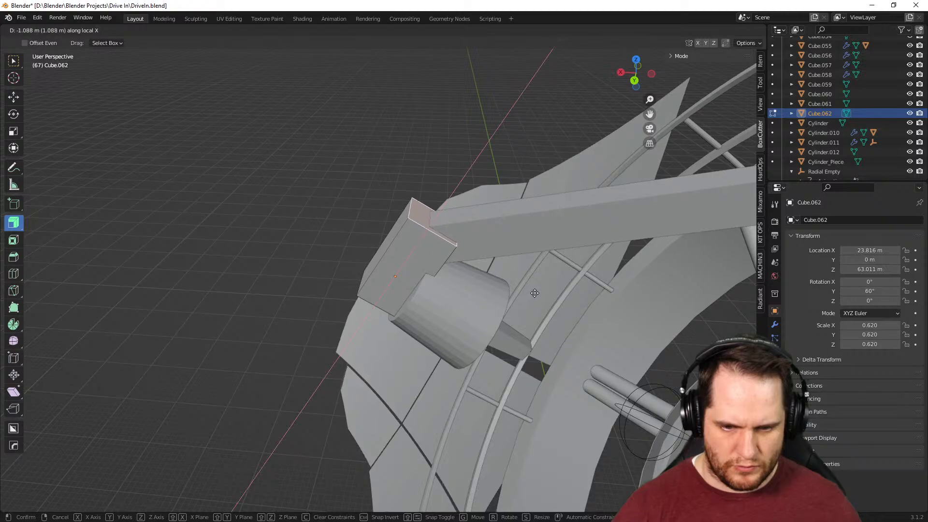
pyautogui.click(535, 295)
pyautogui.moveTo(525, 316); pyautogui.dragTo(437, 357, button='middle')
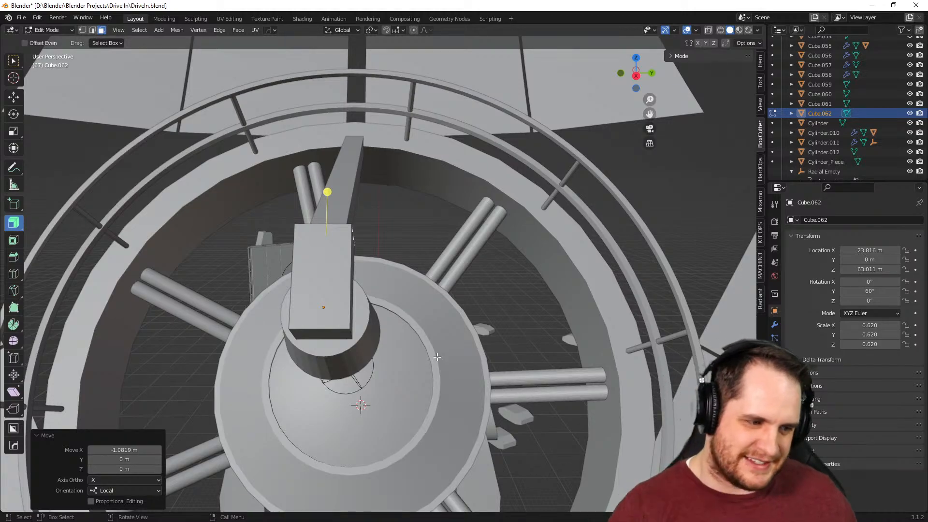
# Select the connector block's upper outer edge and apply the block's scale
pyautogui.moveTo(450, 370); pyautogui.dragTo(515, 387, button='middle')
pyautogui.scroll(6, 474, 365)
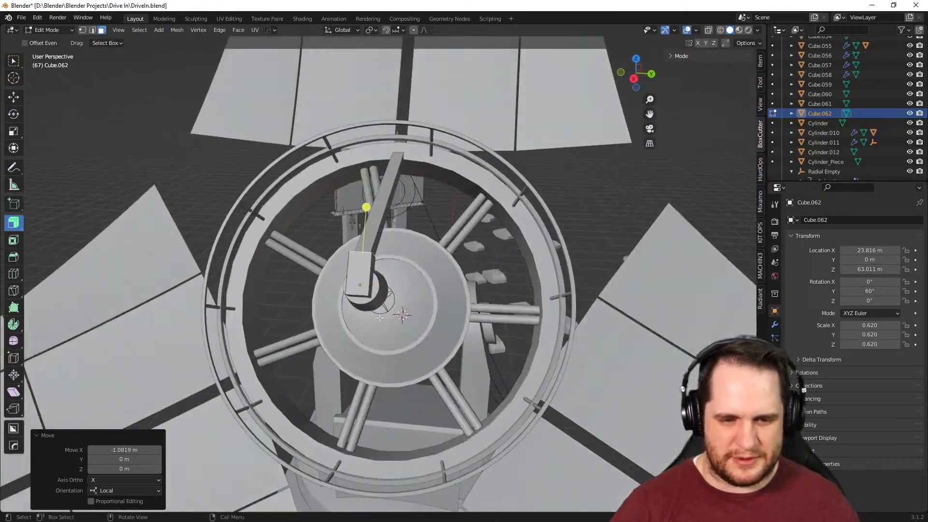
pyautogui.moveTo(443, 346); pyautogui.dragTo(371, 346, button='middle')
pyautogui.moveTo(375, 348); pyautogui.dragTo(355, 352, button='middle')
pyautogui.scroll(4, 484, 310)
pyautogui.moveTo(489, 310); pyautogui.dragTo(457, 309, button='middle')
pyautogui.press('Tab')
pyautogui.press('Tab')
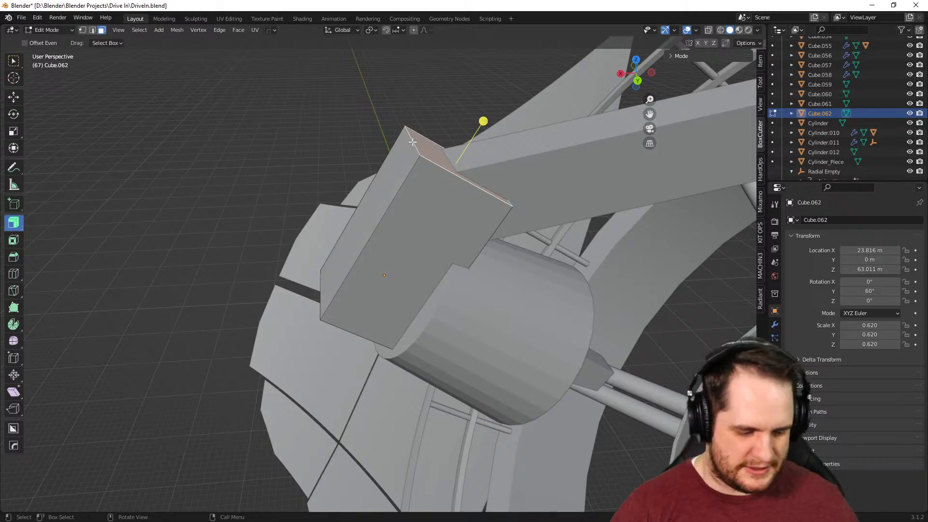
pyautogui.press('2')
pyautogui.click(417, 142)
pyautogui.press('Tab')
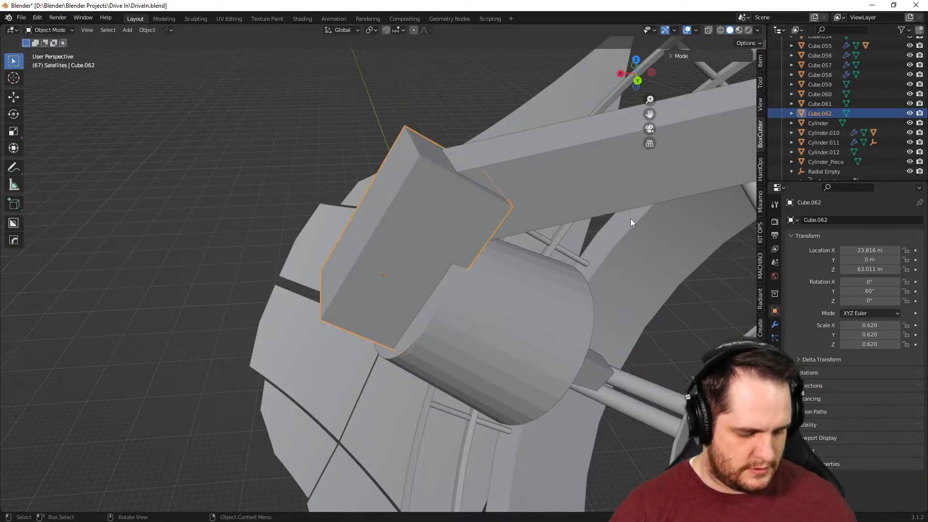
pyautogui.hotkey('ctrl', 'a')
pyautogui.click(573, 219)
# Bevel the block's upper outer edge with a single segment about 0.47 m wide
pyautogui.press('Tab')
pyautogui.hotkey('ctrl', 'b')
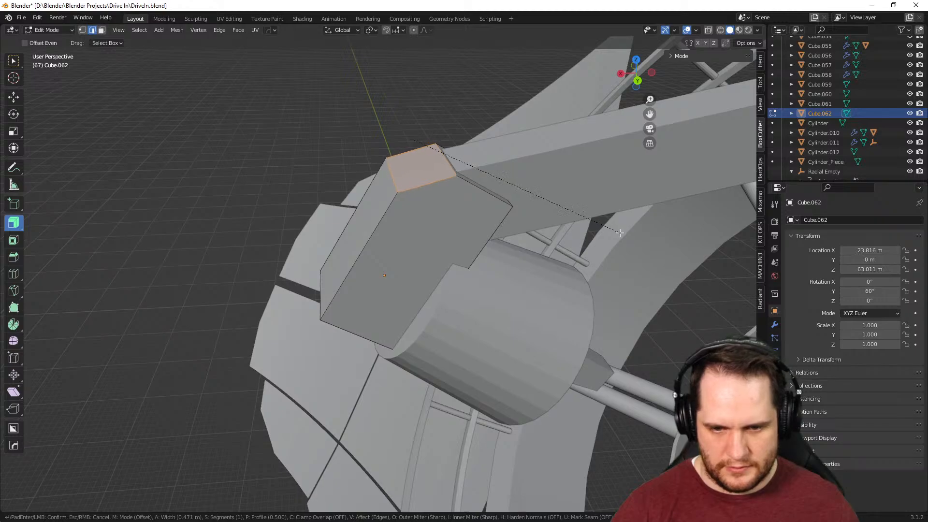
pyautogui.click(616, 233)
pyautogui.press('Tab')
# Round the block's two lower corner edges with a 0.556 m bevel of 11 segments
pyautogui.moveTo(480, 292); pyautogui.dragTo(470, 275, button='middle')
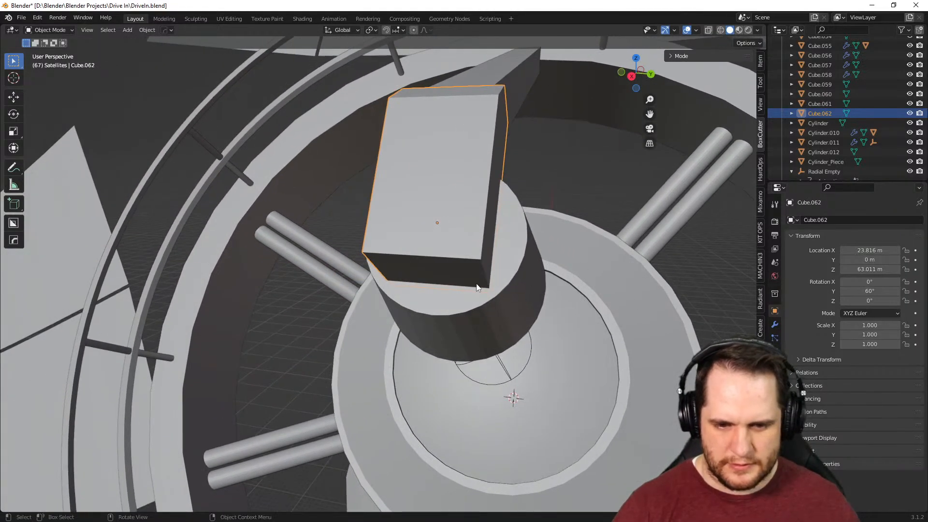
pyautogui.press('Tab')
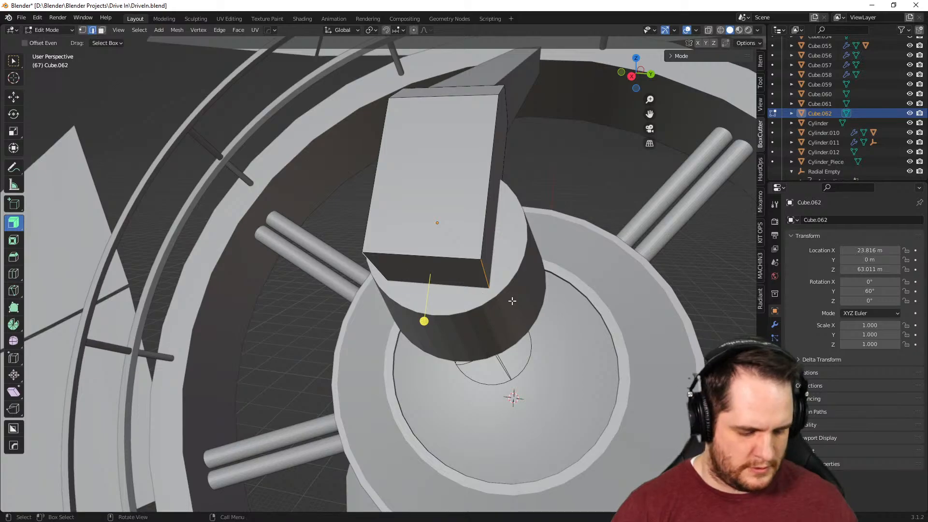
pyautogui.hotkey('ctrl', 'b')
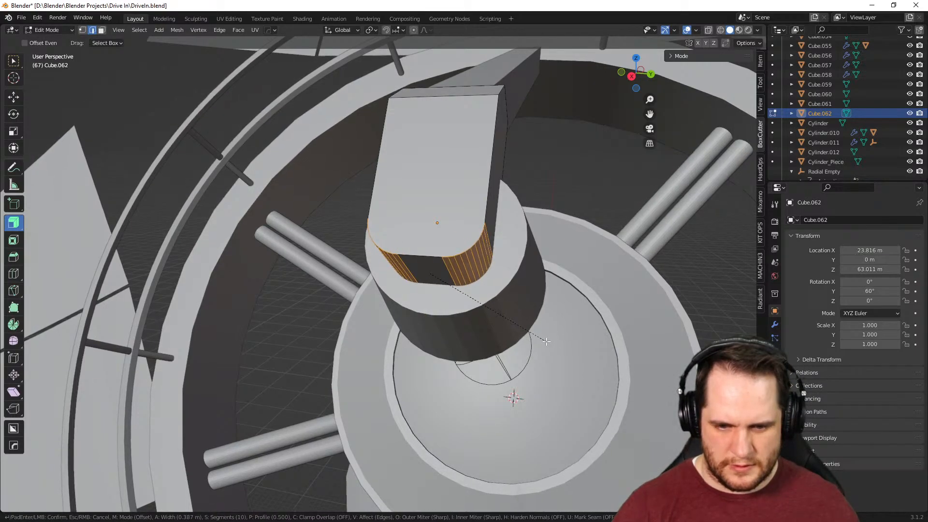
pyautogui.scroll(1, 548, 344)
pyautogui.click(558, 358)
pyautogui.scroll(-4, 558, 358)
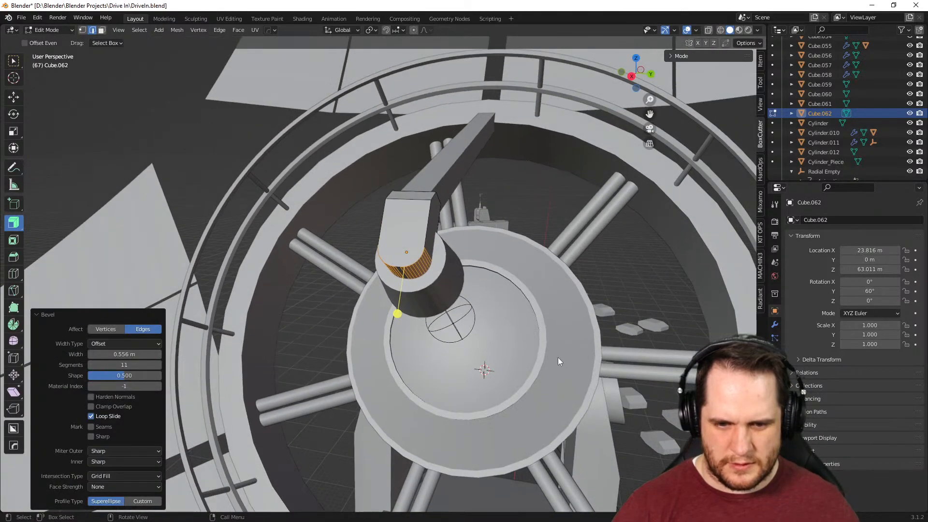
pyautogui.press('Tab')
# Deselect the connector block and examine the dish assembly as a whole from the front
pyautogui.scroll(-5, 558, 358)
pyautogui.click(694, 205)
pyautogui.moveTo(693, 205); pyautogui.dragTo(603, 288, button='middle')
pyautogui.scroll(-3, 589, 232)
pyautogui.scroll(-2, 579, 320)
pyautogui.moveTo(579, 320); pyautogui.dragTo(607, 317, button='middle')
pyautogui.scroll(5, 435, 310)
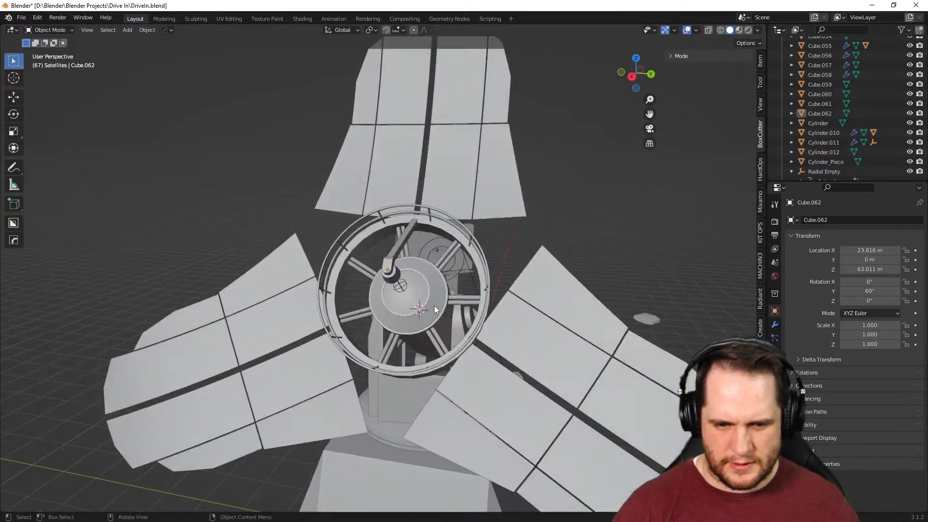
pyautogui.scroll(2, 434, 305)
# Add a single loop cut across the middle of the long beam's length
pyautogui.moveTo(505, 258); pyautogui.dragTo(436, 236, button='middle')
pyautogui.click(364, 200)
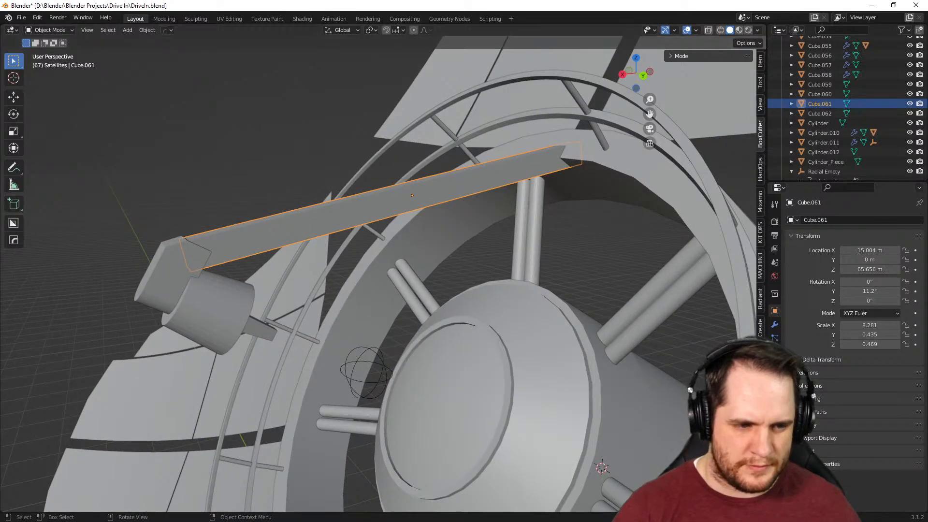
pyautogui.press('Tab')
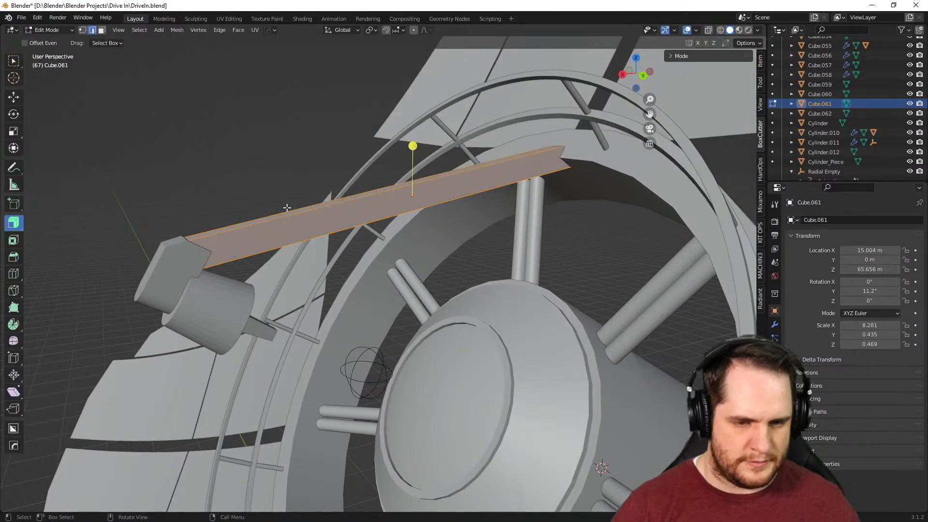
pyautogui.click(13, 274)
pyautogui.click(411, 191)
pyautogui.moveTo(411, 191); pyautogui.dragTo(462, 200, button='middle')
# Raise the beam's new middle edge loop vertically to bend the beam upward at its centre
pyautogui.moveTo(545, 171); pyautogui.dragTo(441, 268, button='middle')
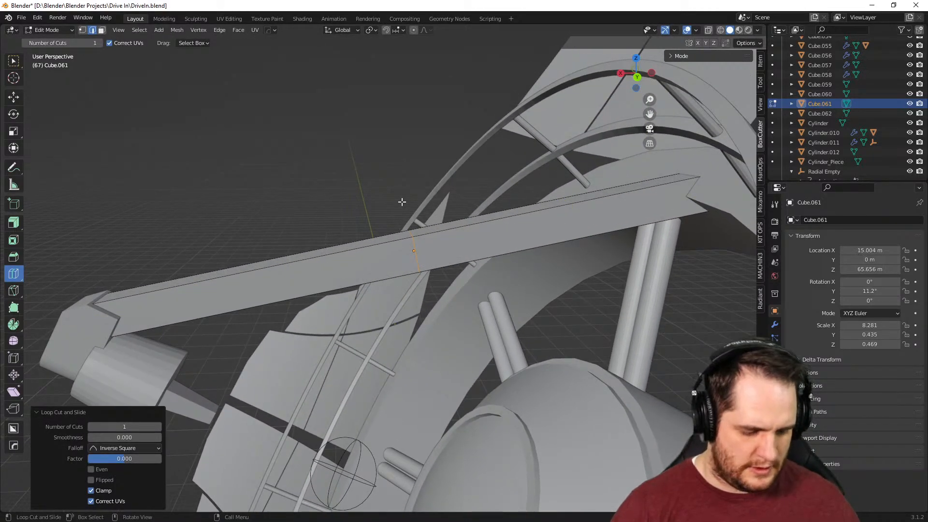
pyautogui.click(14, 63)
pyautogui.press('g')
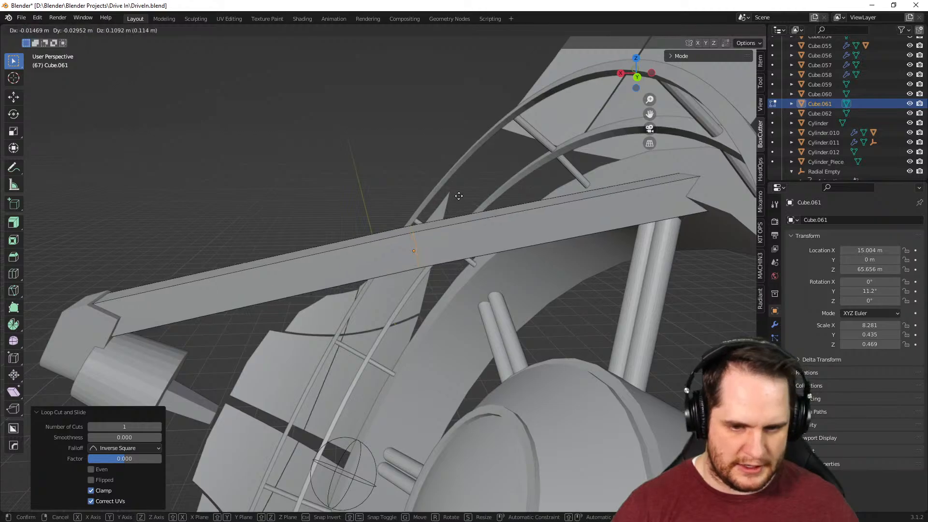
pyautogui.press('z')
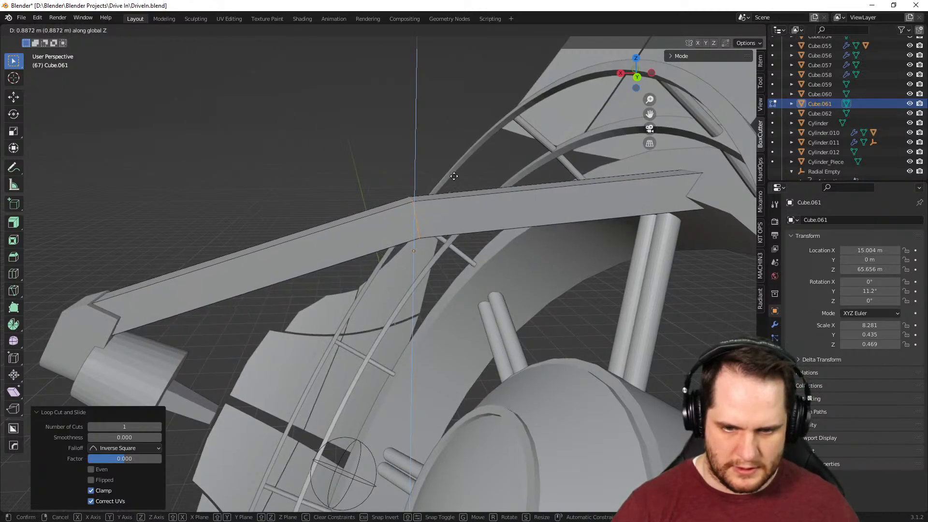
pyautogui.click(454, 180)
# Raise the beam's middle edge loop a further 0.577 m along the global Z axis to sharpen the bend
pyautogui.moveTo(454, 180); pyautogui.dragTo(249, 264, button='middle')
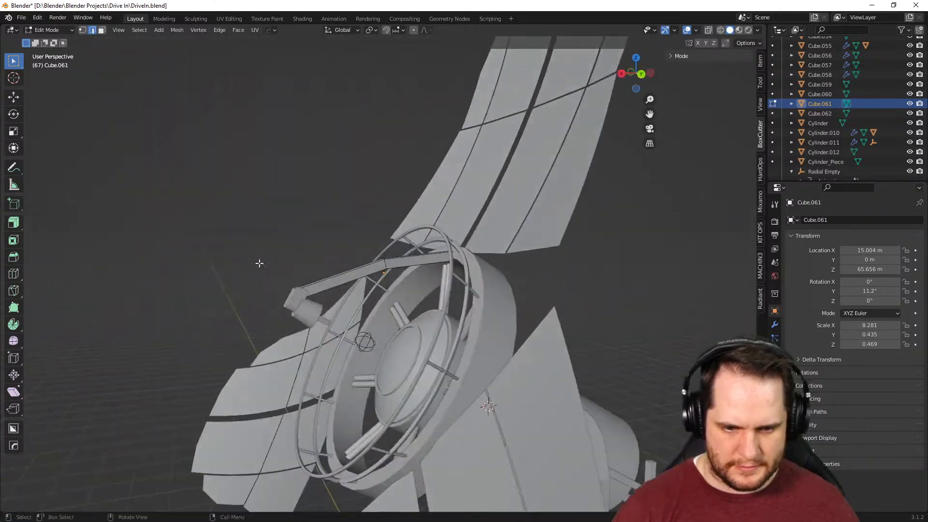
pyautogui.scroll(7, 473, 286)
pyautogui.moveTo(393, 227); pyautogui.dragTo(373, 232, button='middle')
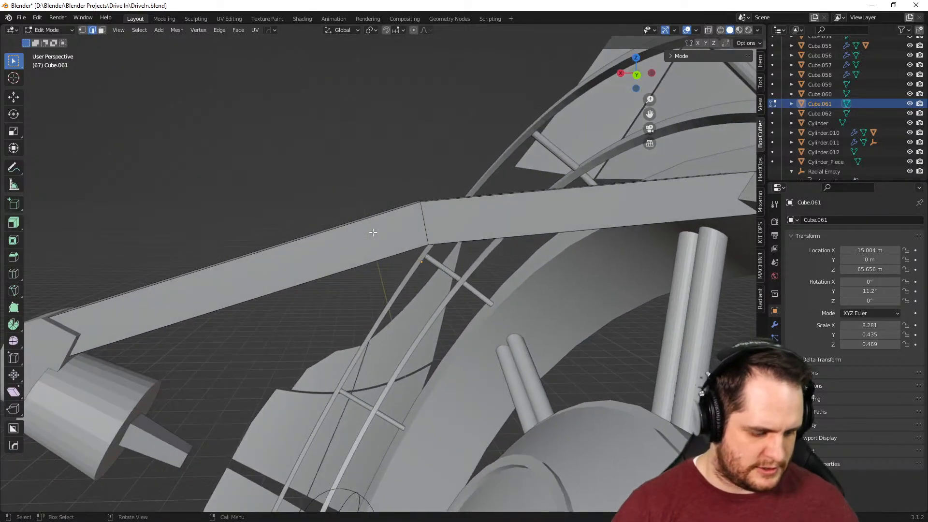
pyautogui.press('g')
pyautogui.press('z')
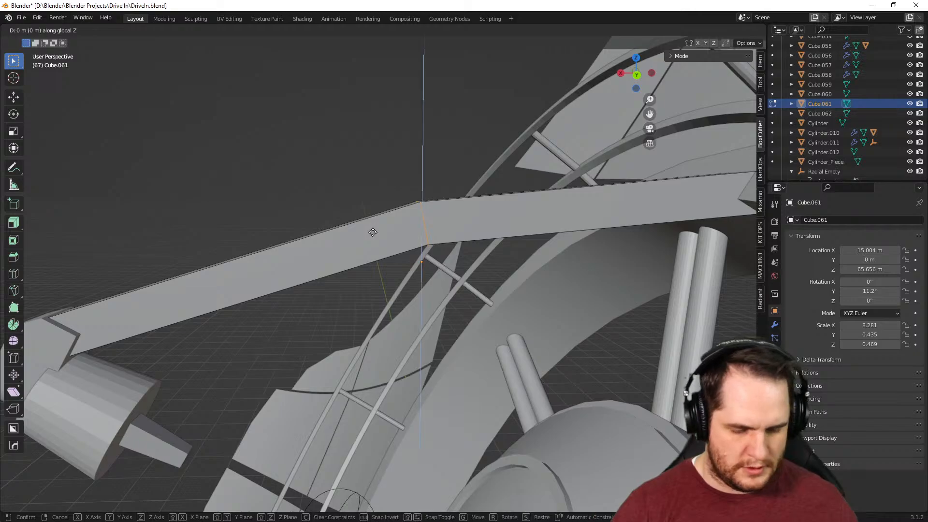
pyautogui.click(375, 204)
# Leave mesh editing, deselect the bent beam, and examine its shape against the dish from the front and up close
pyautogui.moveTo(375, 203); pyautogui.dragTo(526, 296, button='middle')
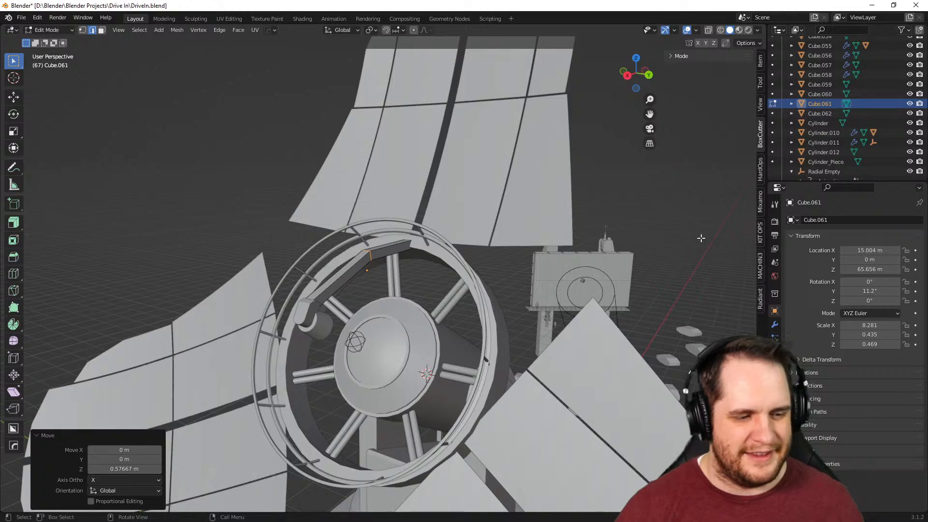
pyautogui.moveTo(487, 273); pyautogui.dragTo(372, 303, button='middle')
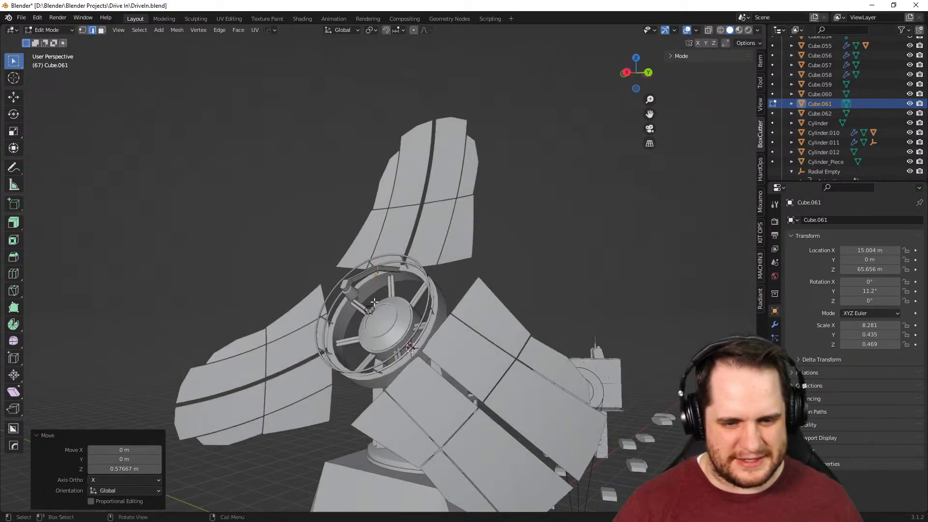
pyautogui.scroll(5, 376, 304)
pyautogui.press('Tab')
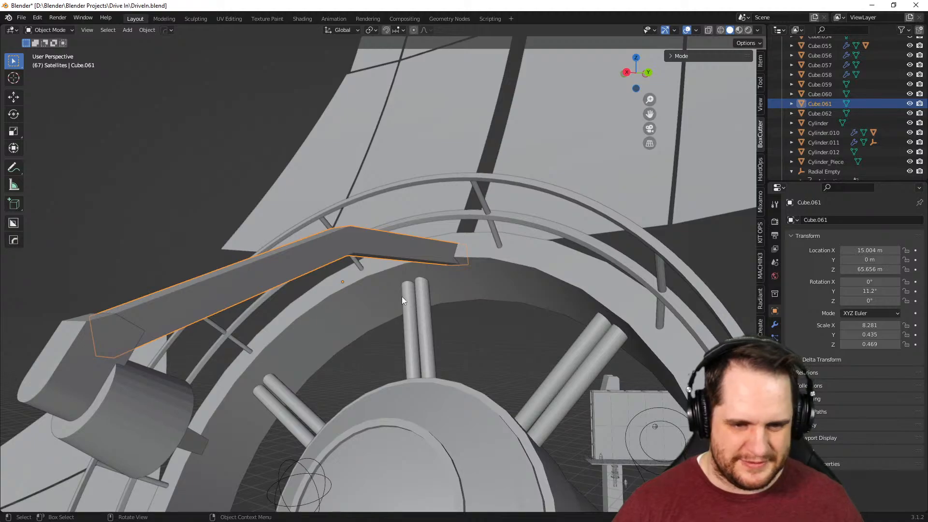
pyautogui.scroll(-6, 404, 302)
pyautogui.moveTo(406, 306); pyautogui.dragTo(525, 295, button='middle')
pyautogui.click(550, 260)
pyautogui.scroll(6, 495, 306)
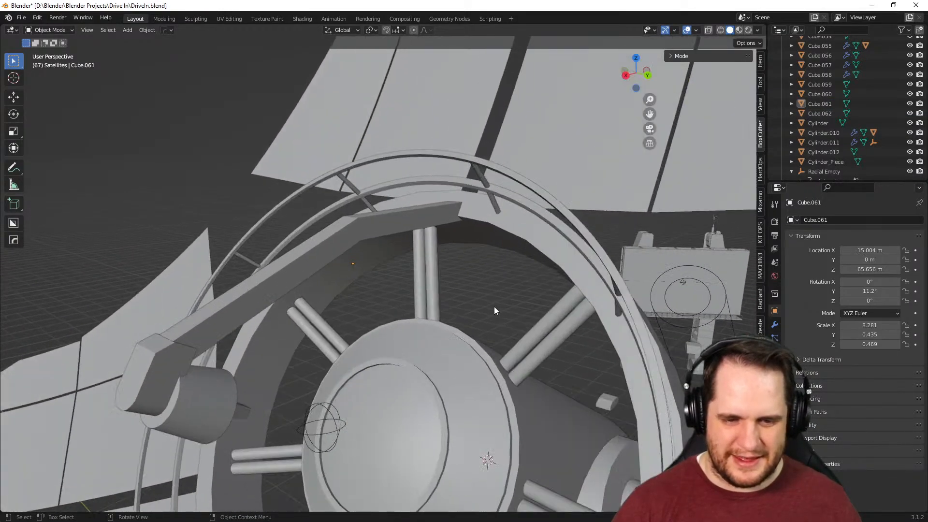
pyautogui.moveTo(447, 280); pyautogui.dragTo(451, 321, button='middle')
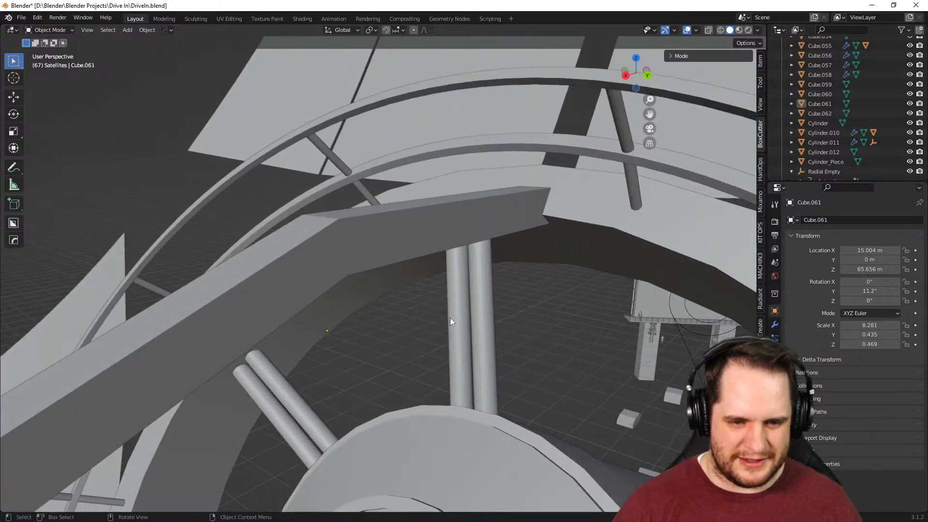
pyautogui.click(333, 234)
pyautogui.moveTo(333, 234); pyautogui.dragTo(399, 248, button='middle')
pyautogui.click(384, 234)
pyautogui.click(384, 237)
pyautogui.click(399, 248)
pyautogui.click(398, 234)
pyautogui.press('Tab')
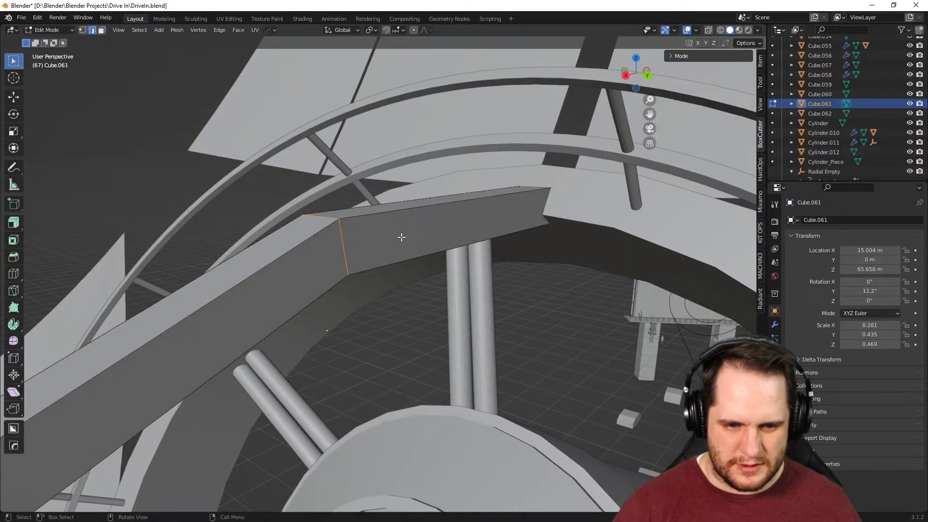
pyautogui.scroll(1, 401, 236)
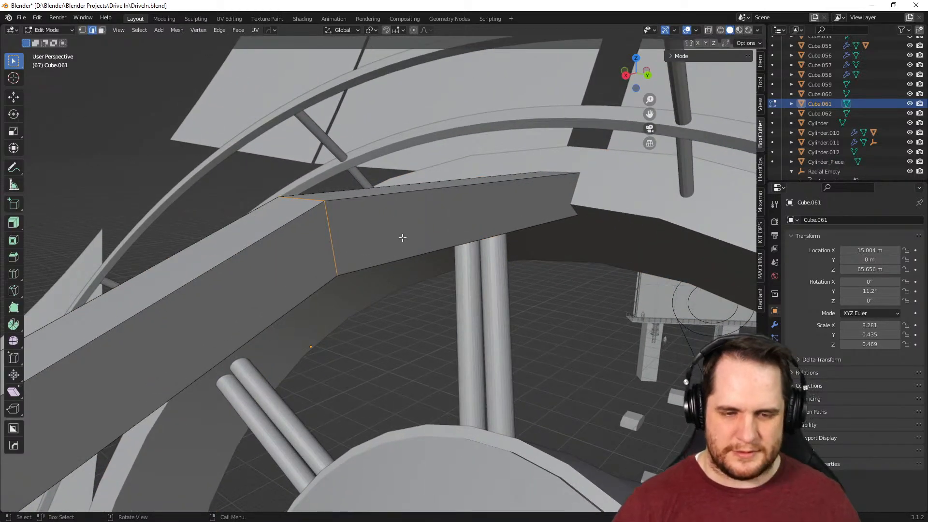
pyautogui.moveTo(403, 237); pyautogui.dragTo(387, 287, button='middle')
pyautogui.scroll(-5, 483, 266)
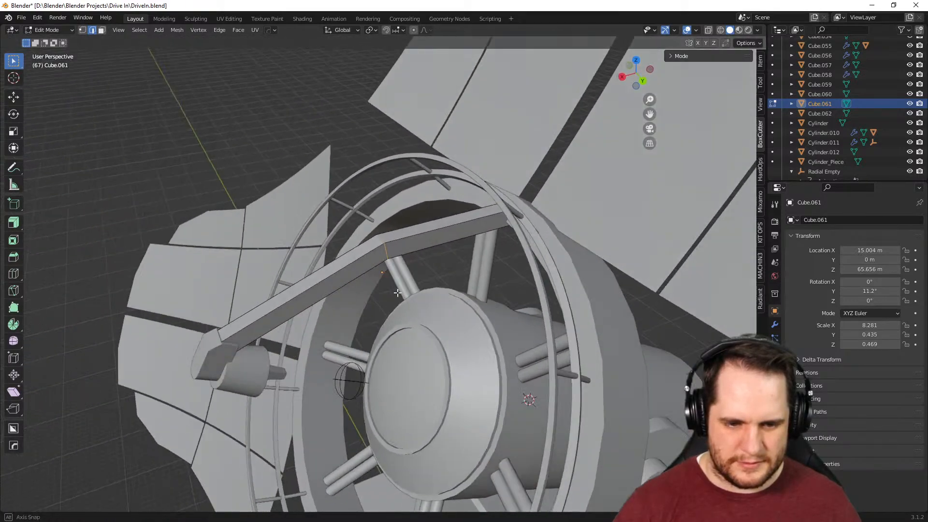
pyautogui.hotkey('shift', 'a')
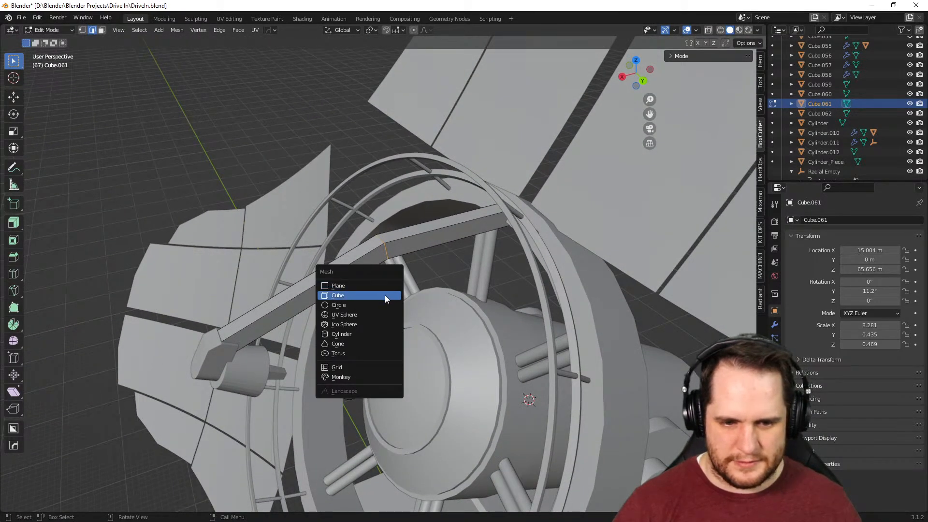
pyautogui.click(386, 294)
pyautogui.rightClick(396, 283)
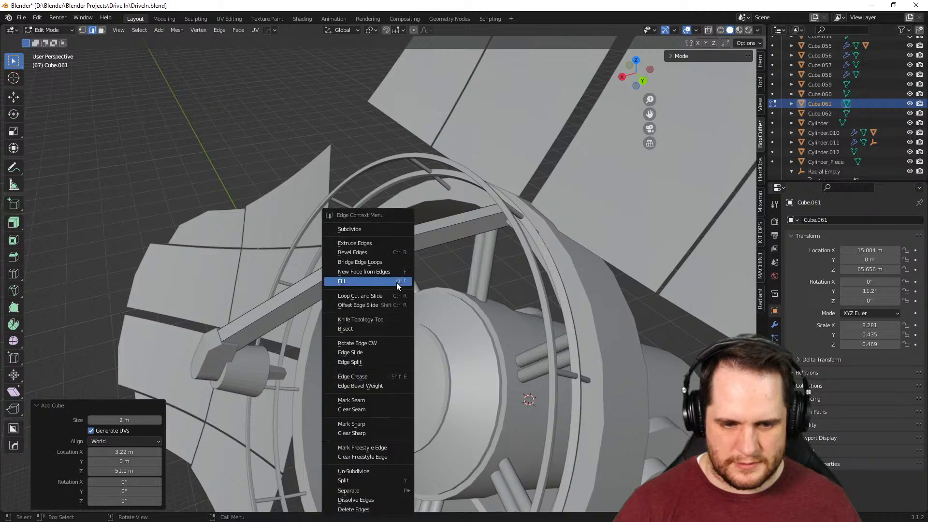
pyautogui.press('Escape')
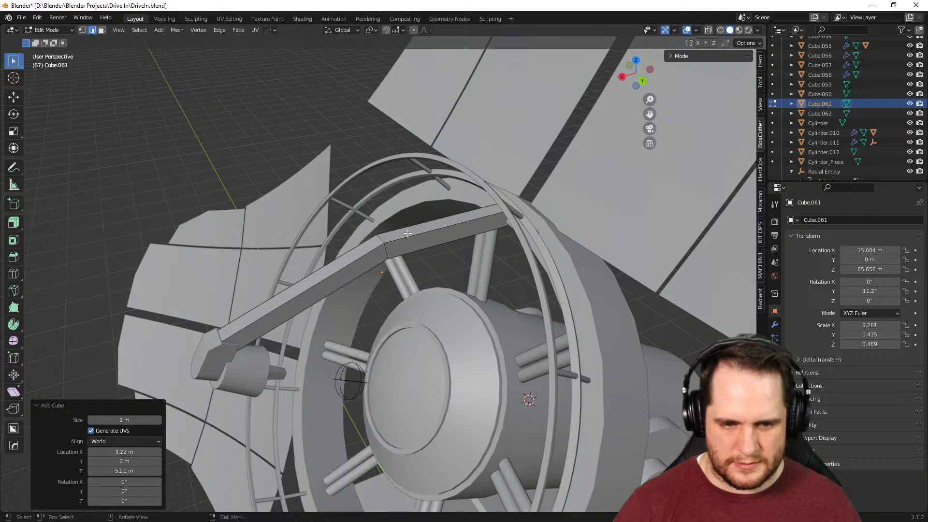
pyautogui.click(403, 259)
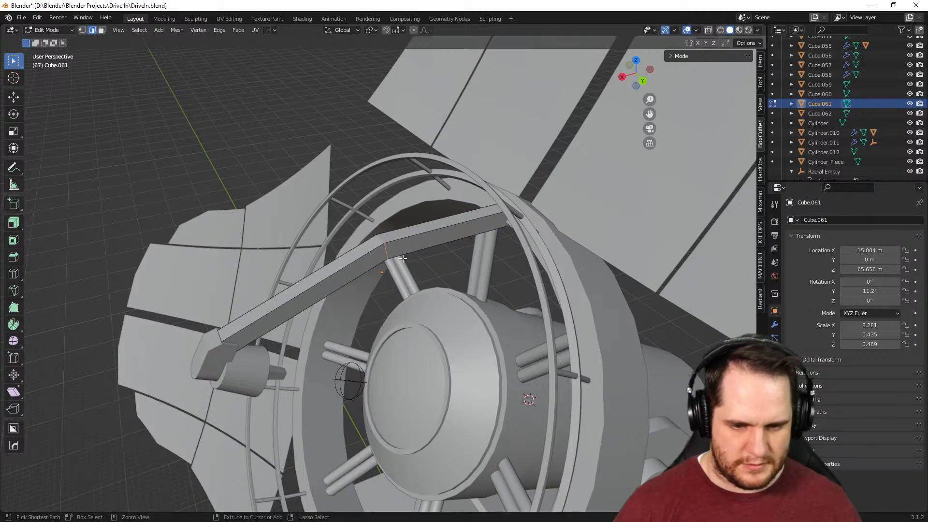
pyautogui.press('Tab')
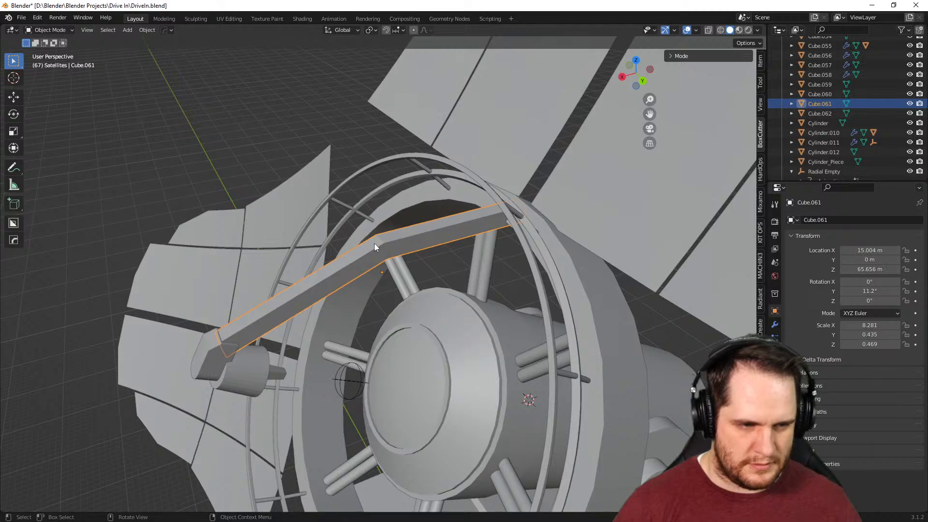
# Add a 32-vertex cylinder with a 1 m radius and 2 m depth as a separate object, and set its Y rotation to 60°
pyautogui.hotkey('shift', 'a')
pyautogui.moveTo(374, 243)
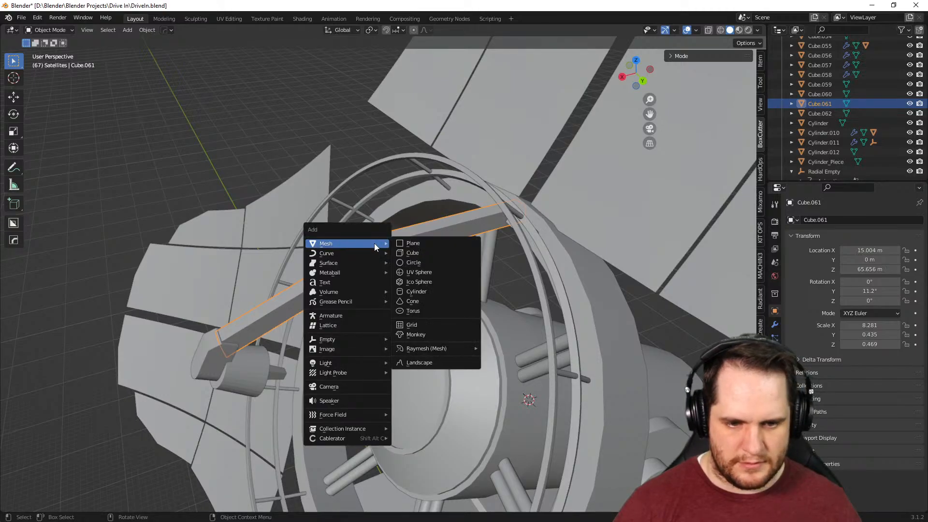
pyautogui.click(419, 292)
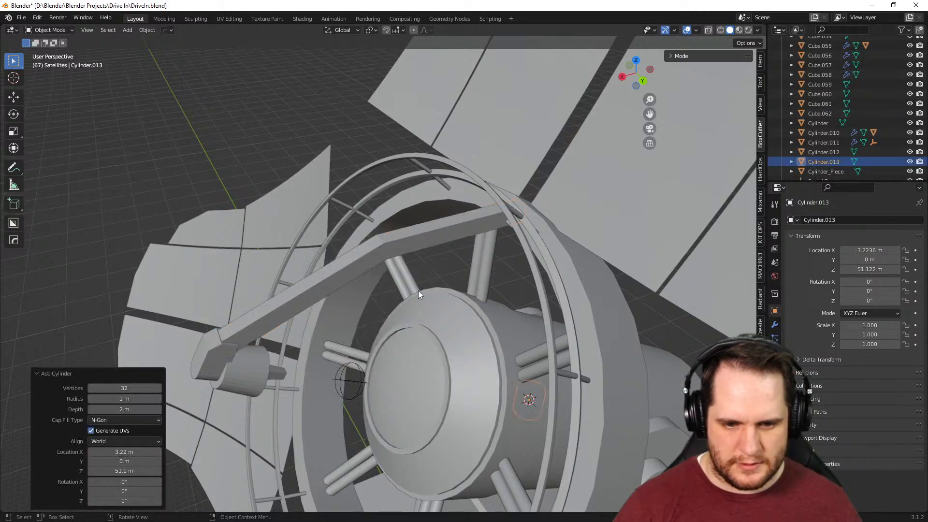
pyautogui.click(869, 291)
pyautogui.write('60')
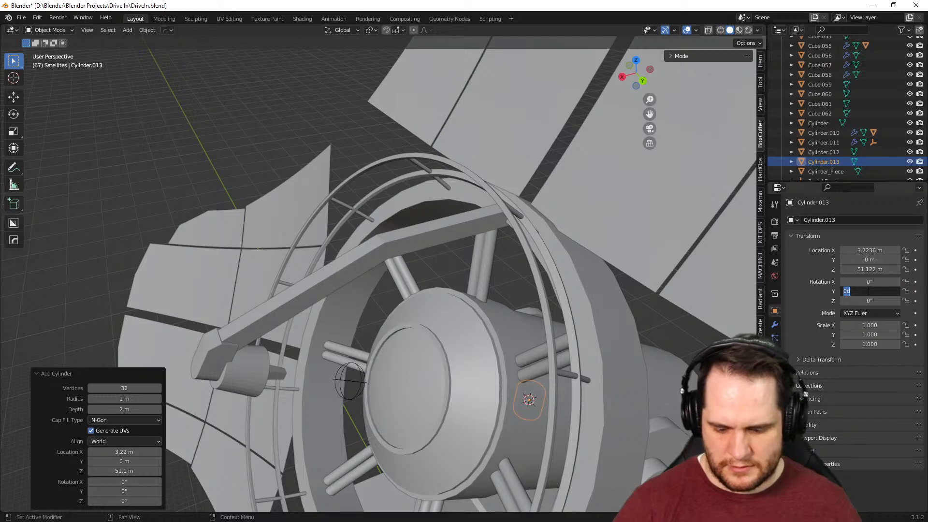
pyautogui.press('Return')
# Move the cylinder about 15.73 m along its local Z axis, out in front of the central receiver
pyautogui.press('g')
pyautogui.press('z')
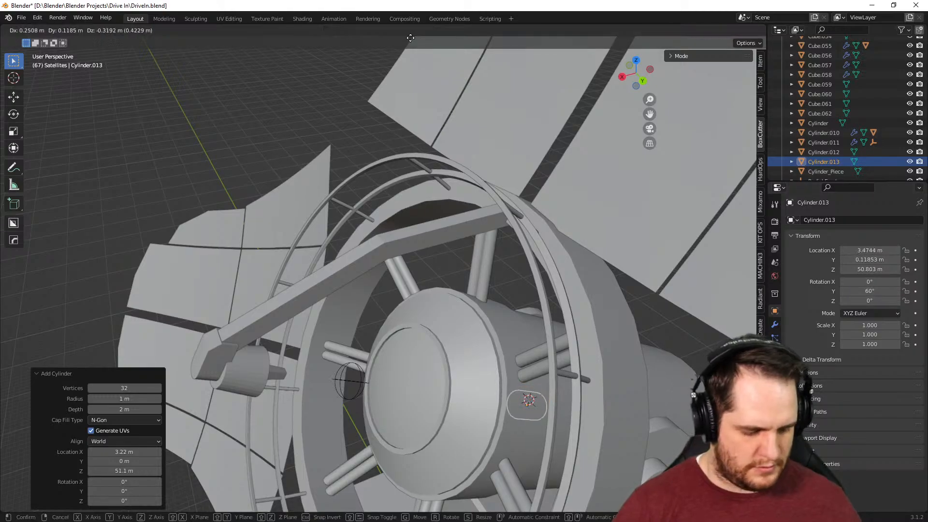
pyautogui.press('z')
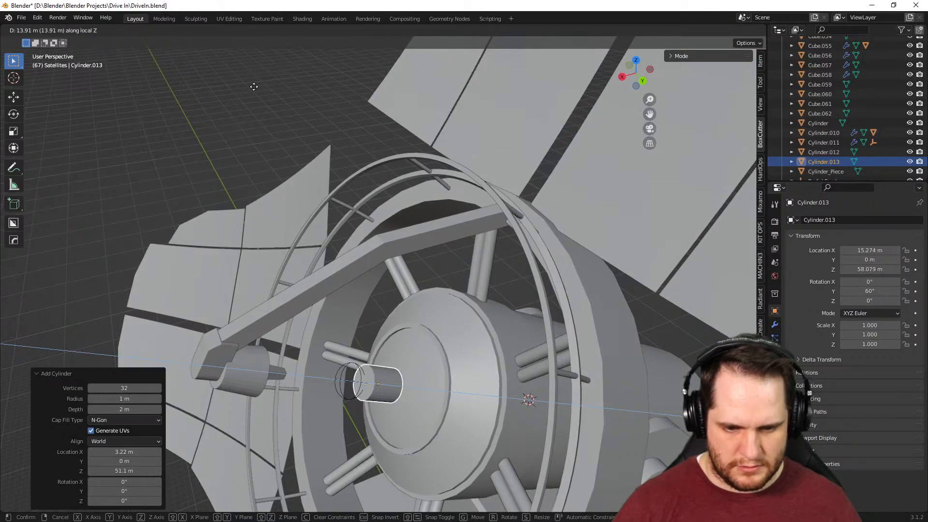
pyautogui.click(226, 91)
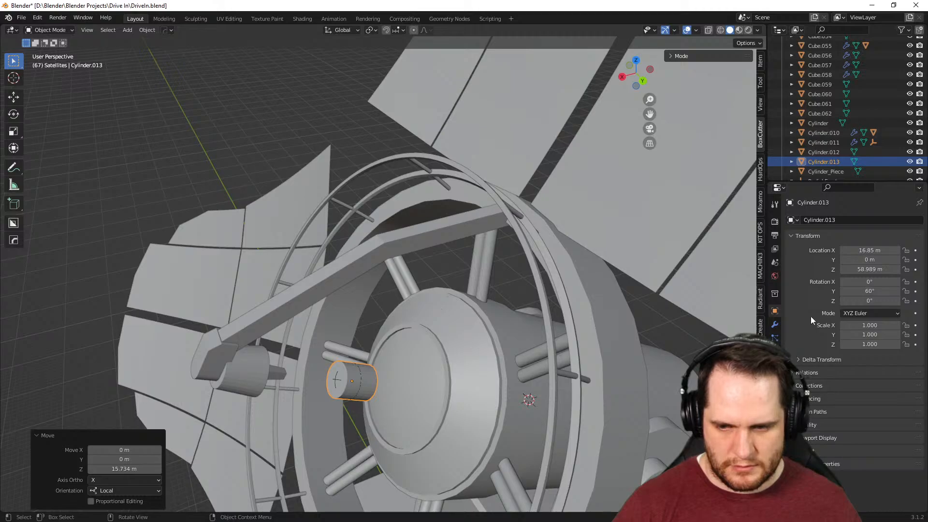
# Set the cylinder's X rotation to 90° and raise it about 7.19 m along global Z to the beam's height
pyautogui.moveTo(871, 281)
pyautogui.mouseDown()
pyautogui.moveTo(878, 281)
pyautogui.moveTo(870, 281)
pyautogui.mouseUp()
pyautogui.click(870, 281)
pyautogui.write('90')
pyautogui.press('Return')
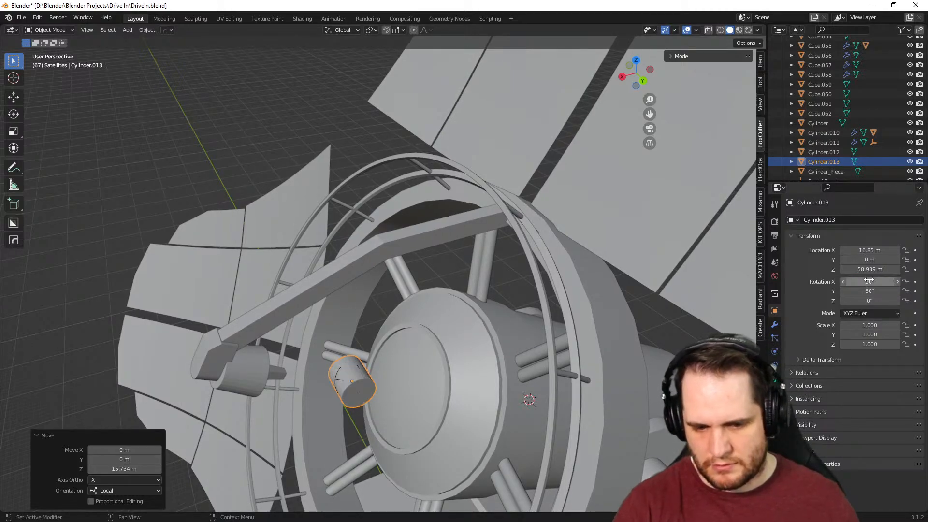
pyautogui.press('g')
pyautogui.press('z')
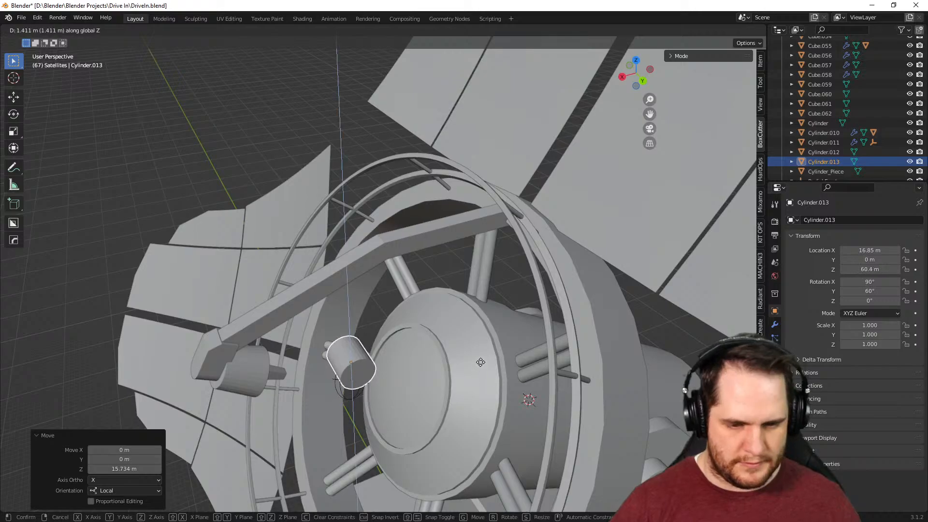
pyautogui.click(466, 278)
# Align the cylinder with the beam's bend by moving it to about X 15.005 m and raising it about 0.65 m
pyautogui.moveTo(466, 280); pyautogui.dragTo(536, 338, button='middle')
pyautogui.scroll(5, 537, 291)
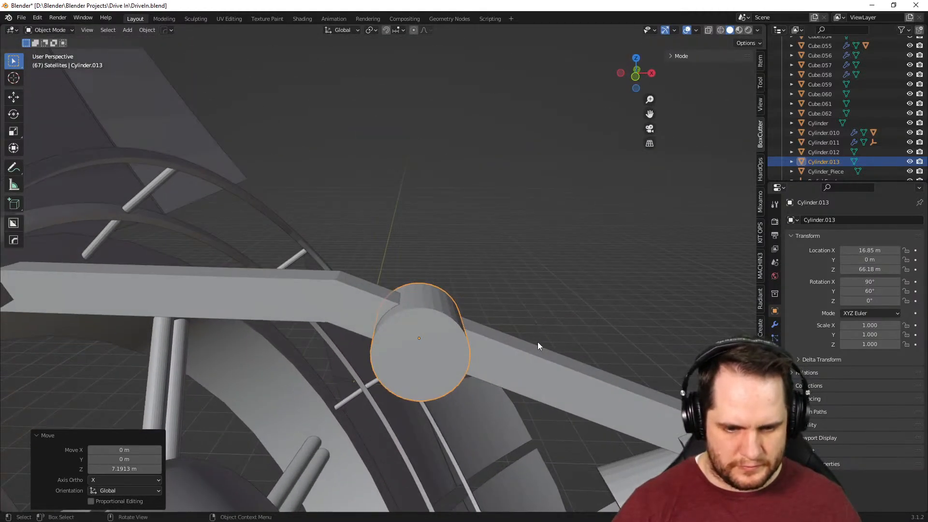
pyautogui.press('g')
pyautogui.press('y')
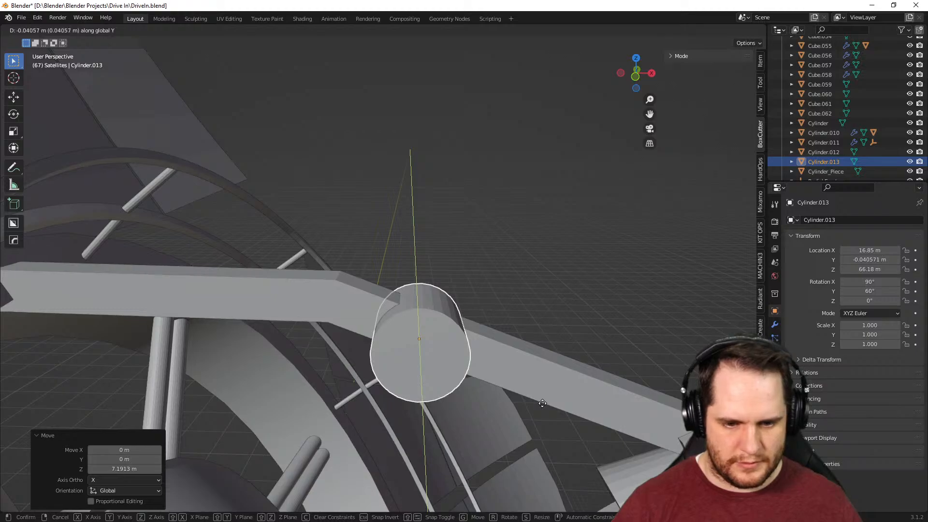
pyautogui.press('y')
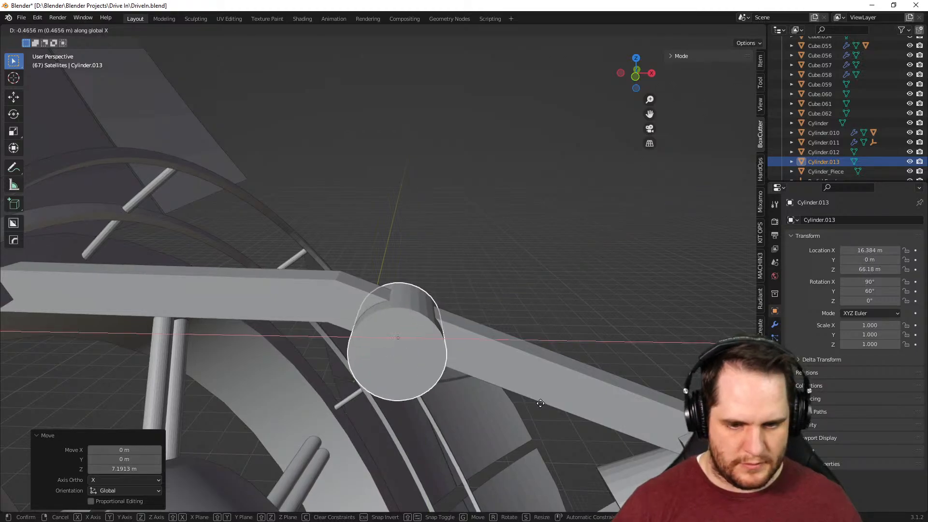
pyautogui.click(482, 401)
pyautogui.press('g')
pyautogui.press('z')
pyautogui.click(474, 369)
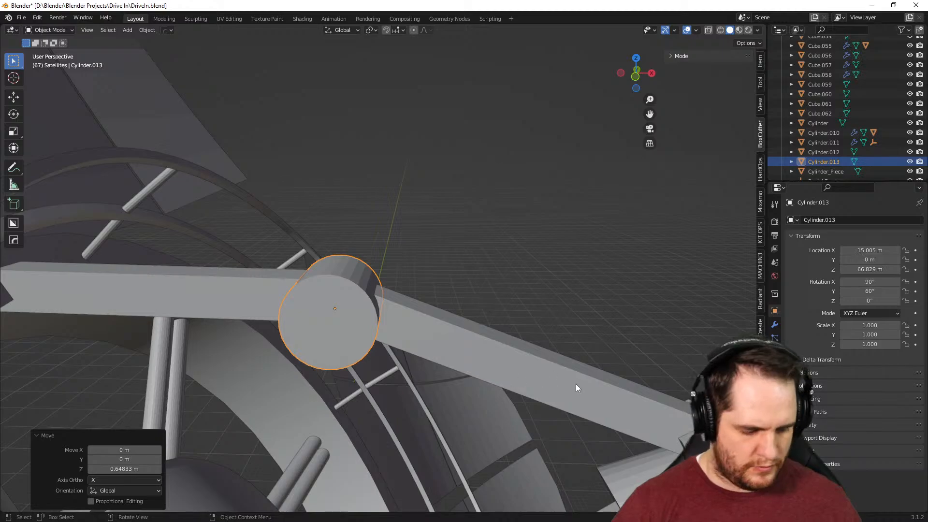
# Shrink the cylinder uniformly to a scale of about 0.309 so it is smaller than the beam's height
pyautogui.press('s')
pyautogui.click(463, 346)
pyautogui.moveTo(454, 347); pyautogui.dragTo(553, 338, button='middle')
pyautogui.scroll(2, 552, 339)
pyautogui.press('s')
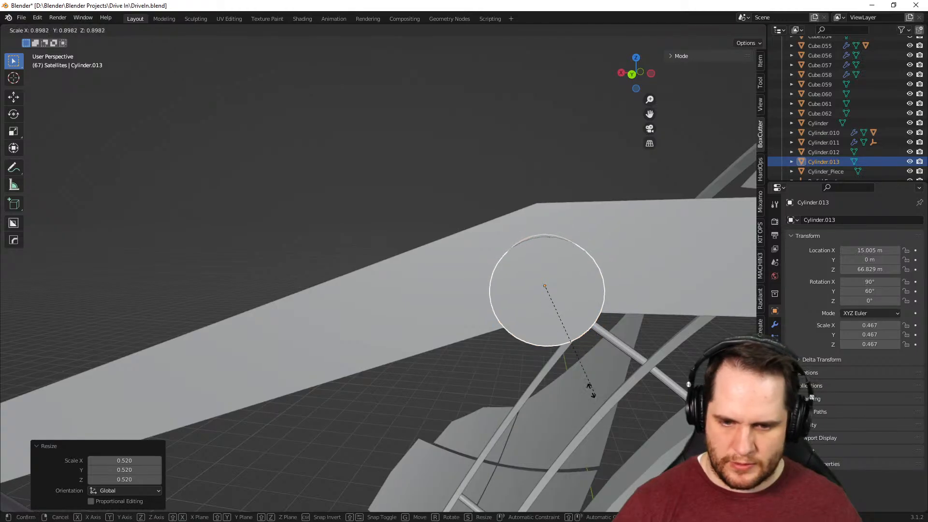
pyautogui.click(567, 361)
# Stretch the cylinder along global Y by a factor of about 1.79 so it extends through the beam's width
pyautogui.moveTo(621, 381); pyautogui.dragTo(385, 309, button='middle')
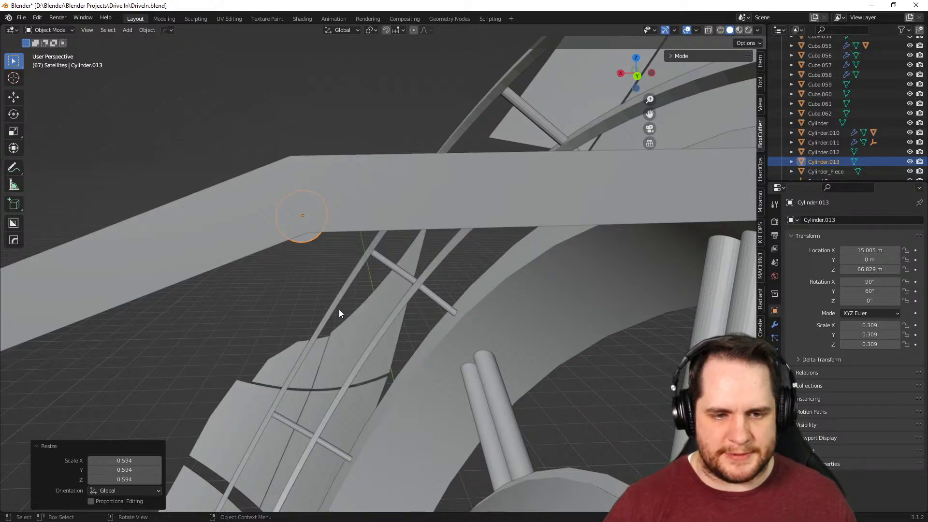
pyautogui.moveTo(450, 283); pyautogui.dragTo(490, 244, button='middle')
pyautogui.press('s')
pyautogui.press('x')
pyautogui.press('y')
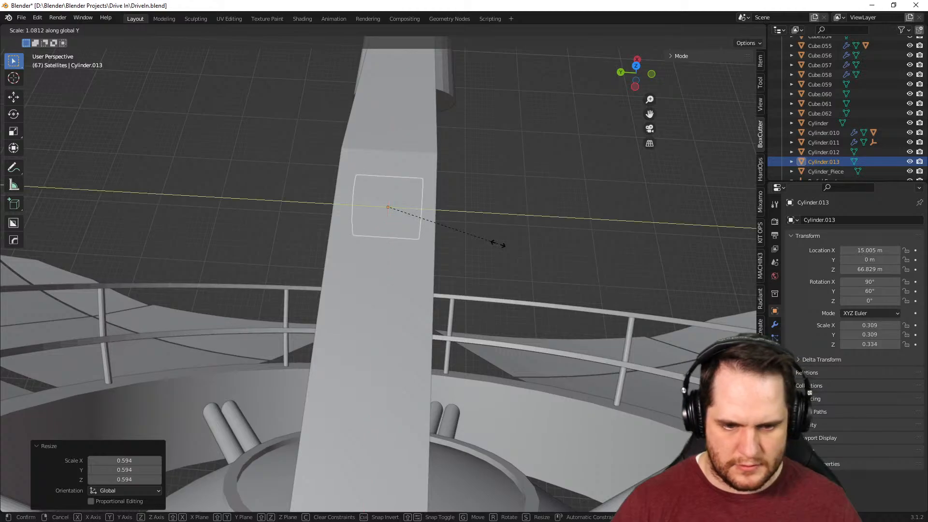
pyautogui.click(557, 269)
# Raise the pivot cylinder along global Z to about 67.057 m so it sits higher in the beam's bend
pyautogui.moveTo(557, 269); pyautogui.dragTo(640, 190, button='middle')
pyautogui.press('g')
pyautogui.press('z')
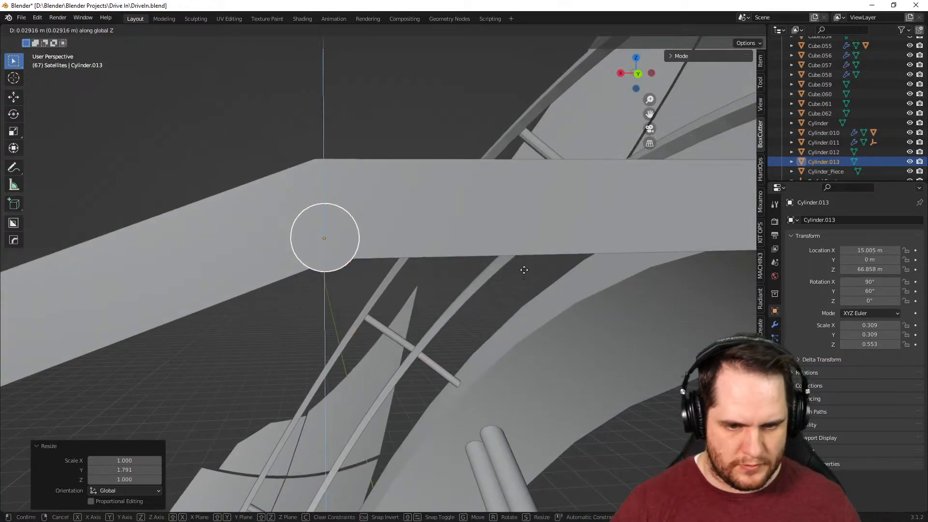
pyautogui.click(514, 256)
pyautogui.moveTo(515, 255); pyautogui.dragTo(456, 319, button='middle')
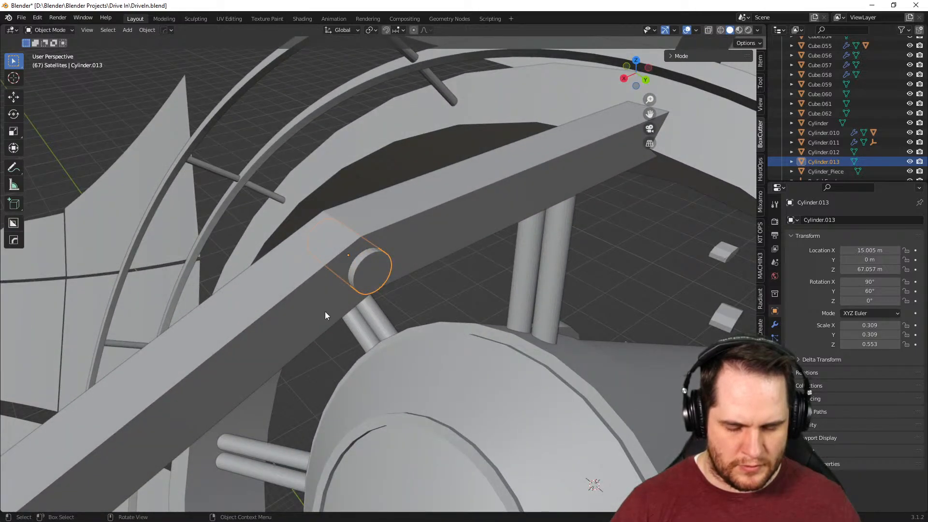
# Open the bent beam for mesh editing, select the faces of its front half, and isolate the beam in local view
pyautogui.click(191, 156)
pyautogui.moveTo(191, 156); pyautogui.dragTo(363, 250, button='middle')
pyautogui.click(405, 318)
pyautogui.press('Tab')
pyautogui.moveTo(440, 373); pyautogui.dragTo(413, 371, button='middle')
pyautogui.press('s')
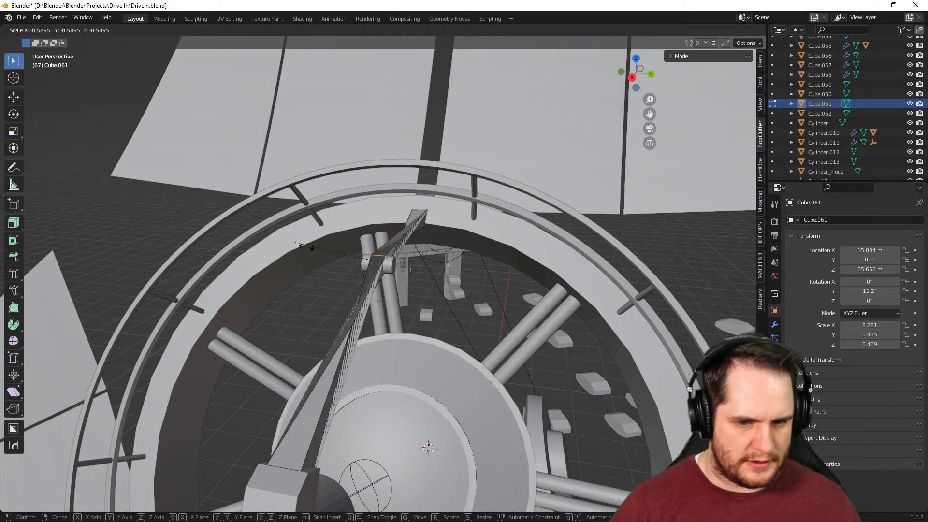
pyautogui.press('Escape')
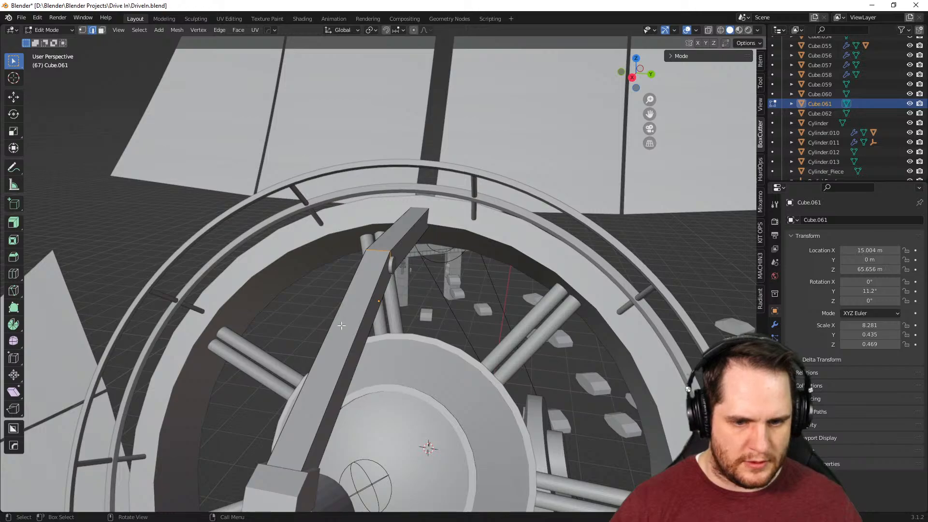
pyautogui.click(360, 339)
pyautogui.moveTo(360, 340); pyautogui.dragTo(378, 317, button='middle')
pyautogui.scroll(1, 419, 341)
pyautogui.scroll(-1, 356, 321)
pyautogui.press('KP_Divide')
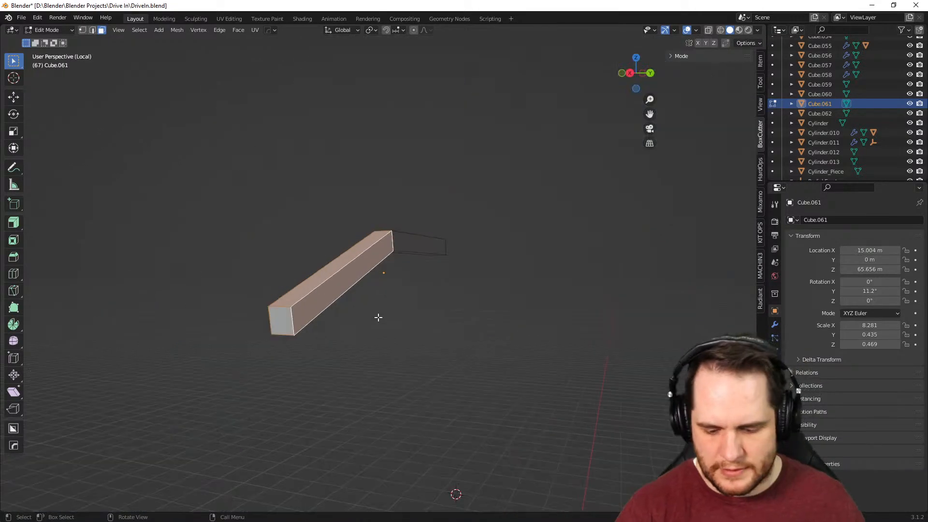
# Extract the selected front-half faces as a new separate object with the HardOps extract operation
pyautogui.scroll(2, 202, 413)
pyautogui.scroll(-1, 324, 404)
pyautogui.moveTo(323, 404); pyautogui.dragTo(341, 406, button='middle')
pyautogui.press('q')
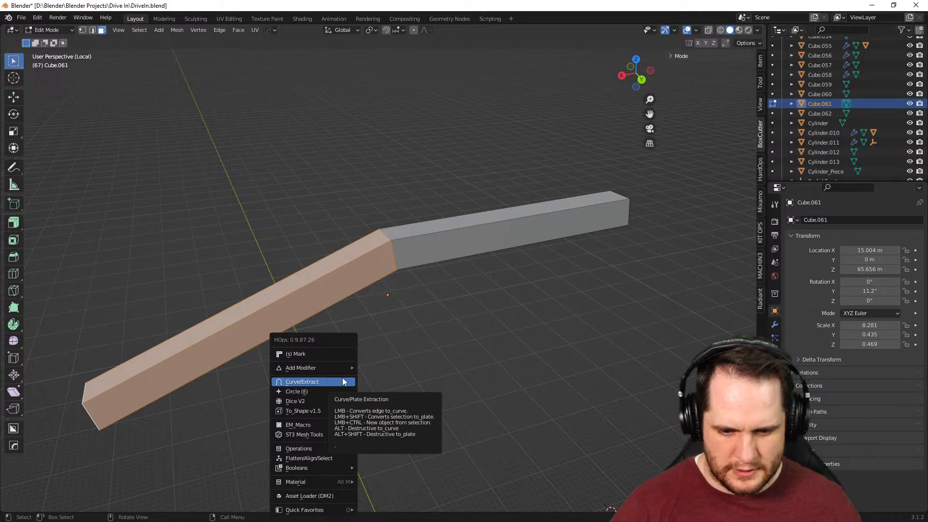
pyautogui.keyDown('ctrl'); pyautogui.click(342, 382); pyautogui.keyUp('ctrl')
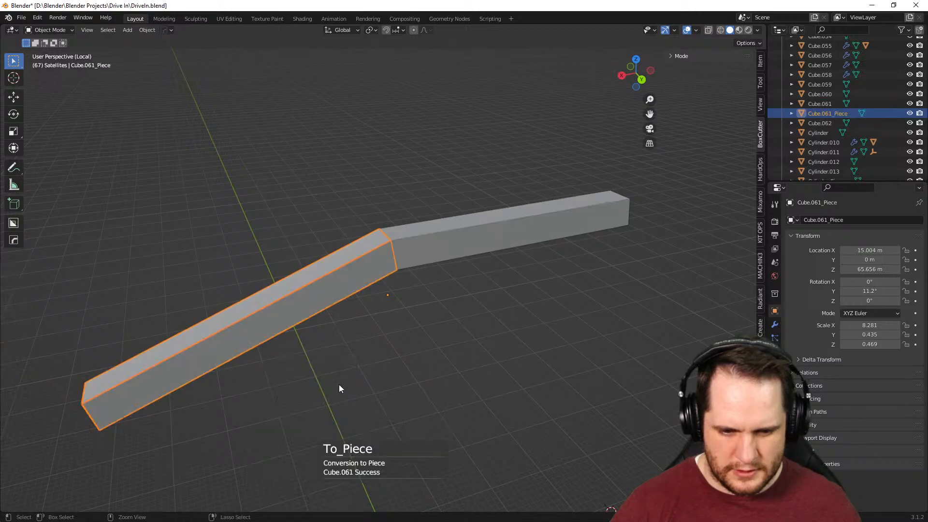
# Dissolve the front-half faces of the original beam, keeping only its rear half, and leave local view
pyautogui.click(421, 246)
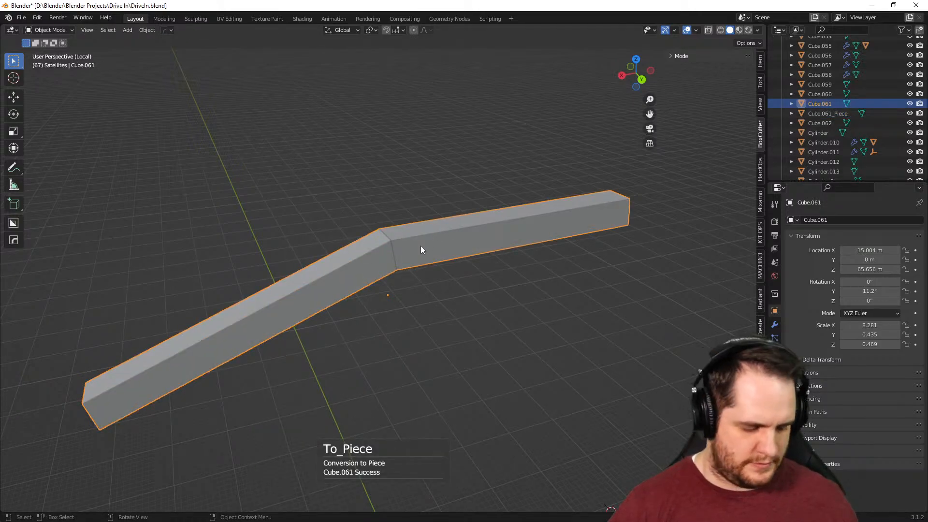
pyautogui.press('Tab')
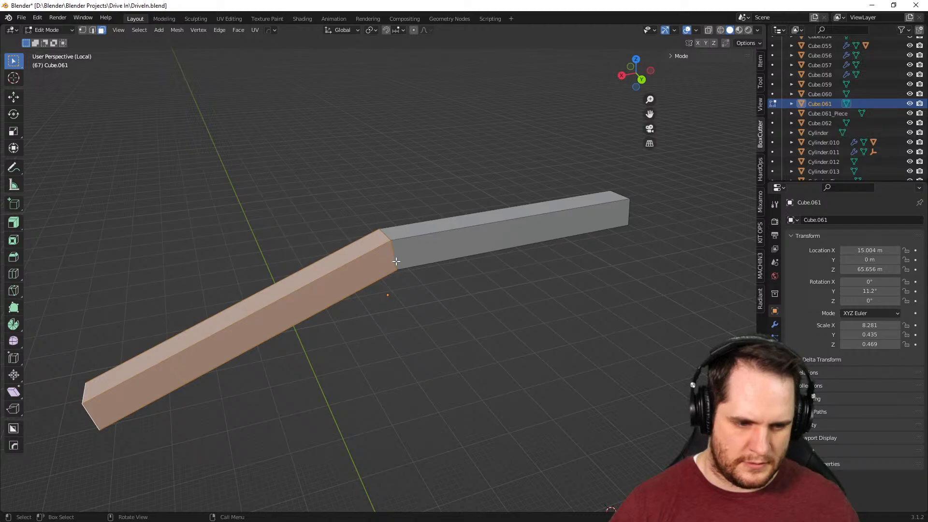
pyautogui.press('x')
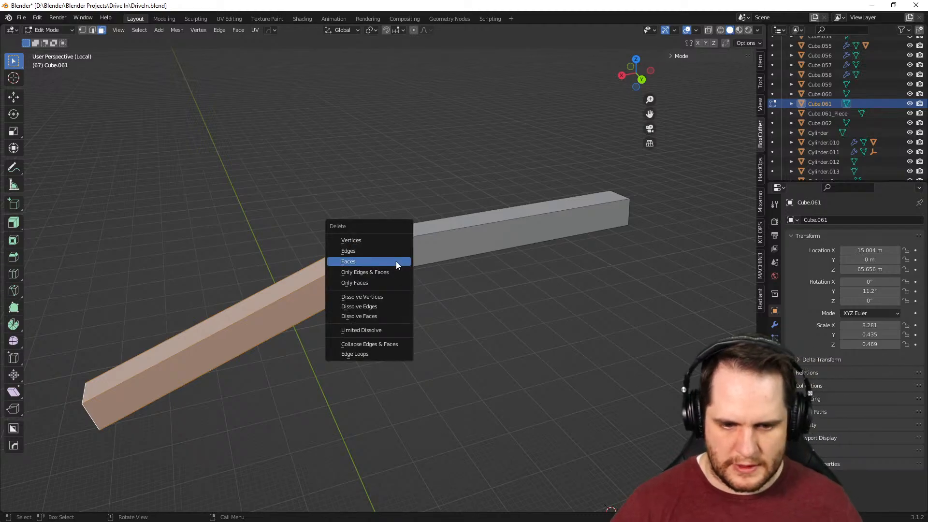
pyautogui.click(388, 316)
pyautogui.moveTo(394, 321); pyautogui.dragTo(411, 301, button='middle')
pyautogui.press('Tab')
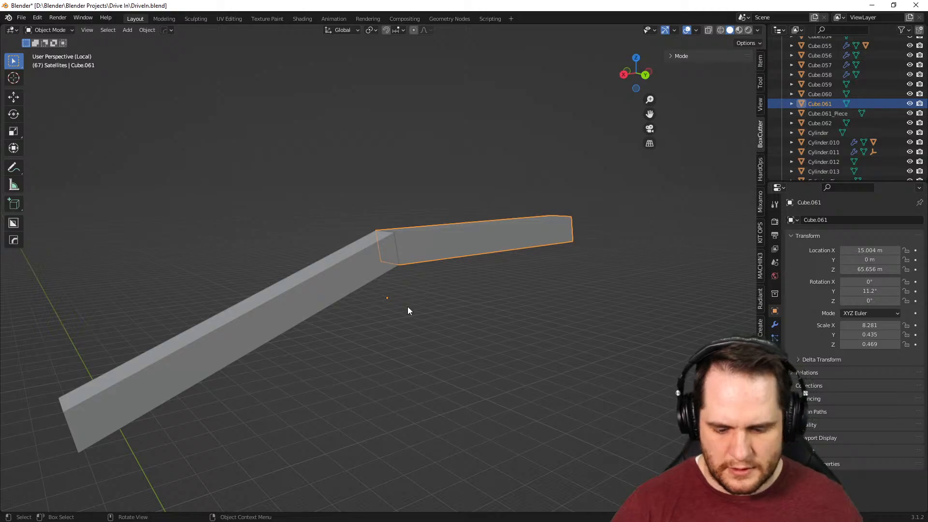
pyautogui.press('KP_Divide')
# Narrow the extracted front beam piece along global Y to a Y scale of about 0.280
pyautogui.scroll(3, 450, 259)
pyautogui.moveTo(450, 263); pyautogui.dragTo(382, 269, button='middle')
pyautogui.click(382, 269)
pyautogui.moveTo(440, 301)
pyautogui.mouseDown(button='middle')
pyautogui.moveTo(522, 302)
pyautogui.moveTo(505, 259)
pyautogui.moveTo(419, 296)
pyautogui.moveTo(431, 303)
pyautogui.mouseUp(button='middle')
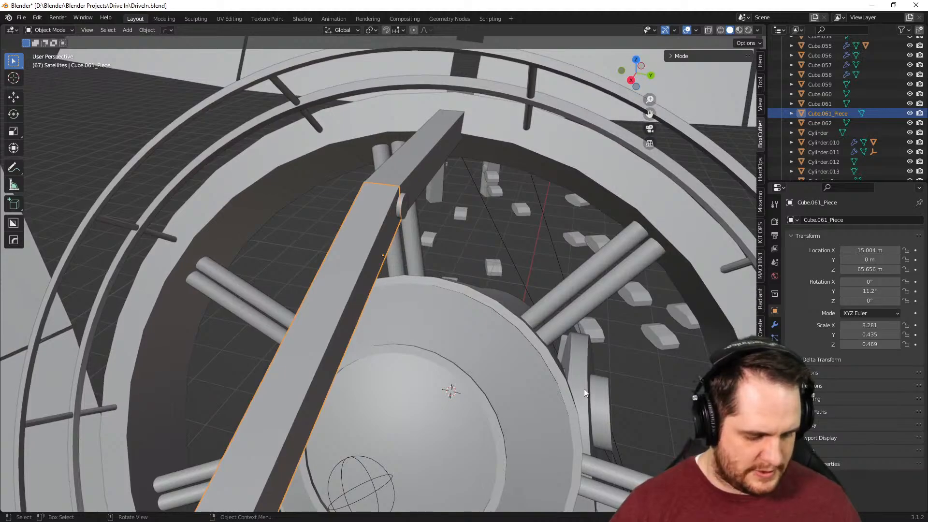
pyautogui.press('s')
pyautogui.press('y')
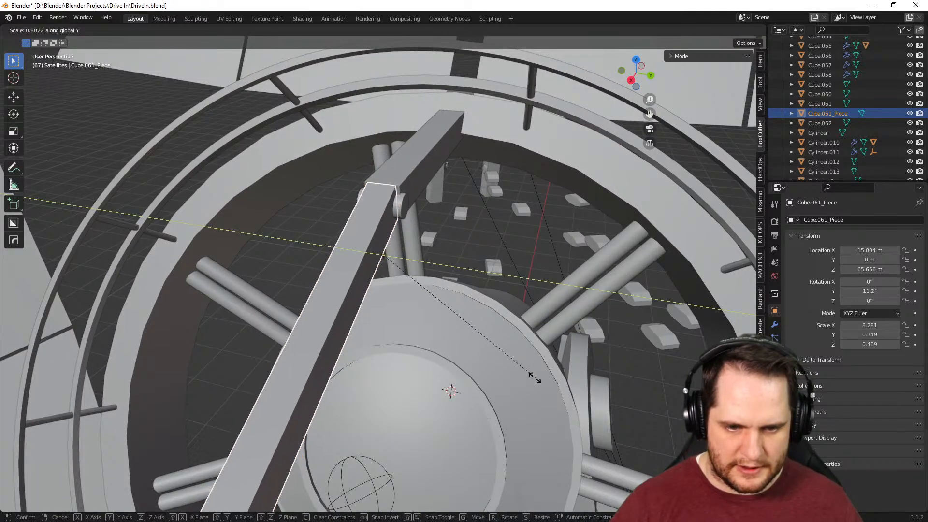
pyautogui.click(497, 364)
pyautogui.moveTo(498, 364)
pyautogui.mouseDown(button='middle')
pyautogui.moveTo(426, 375)
pyautogui.moveTo(468, 327)
pyautogui.moveTo(517, 341)
pyautogui.moveTo(500, 368)
pyautogui.mouseUp(button='middle')
# Narrow the receiver's bracket at the beam's front end along global Y to a Y scale of about 0.671
pyautogui.press('Tab')
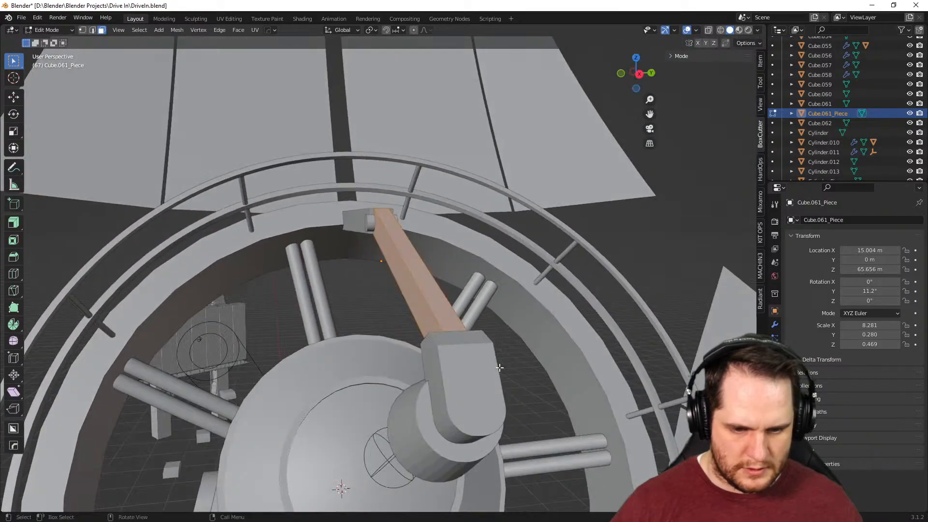
pyautogui.press('Tab')
pyautogui.click(457, 382)
pyautogui.moveTo(564, 407)
pyautogui.mouseDown(button='middle')
pyautogui.moveTo(543, 399)
pyautogui.moveTo(558, 409)
pyautogui.mouseUp(button='middle')
pyautogui.press('s')
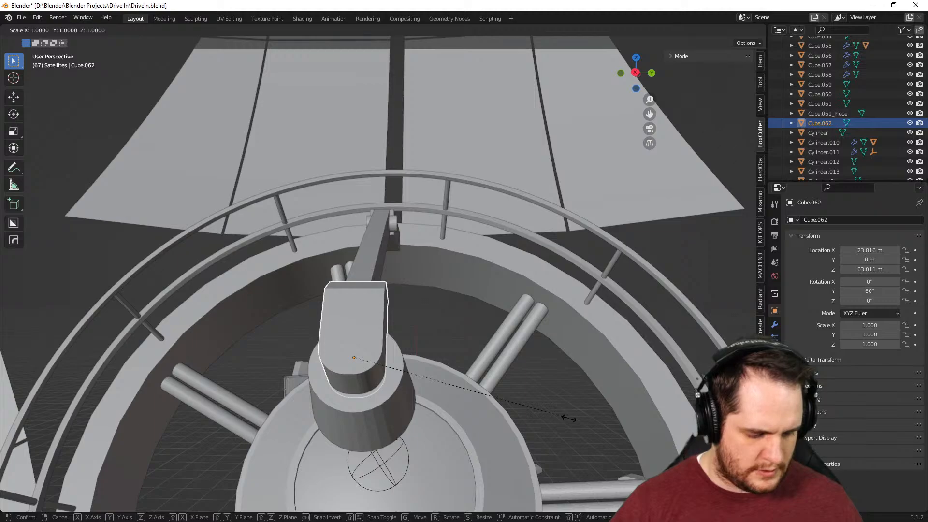
pyautogui.press('y')
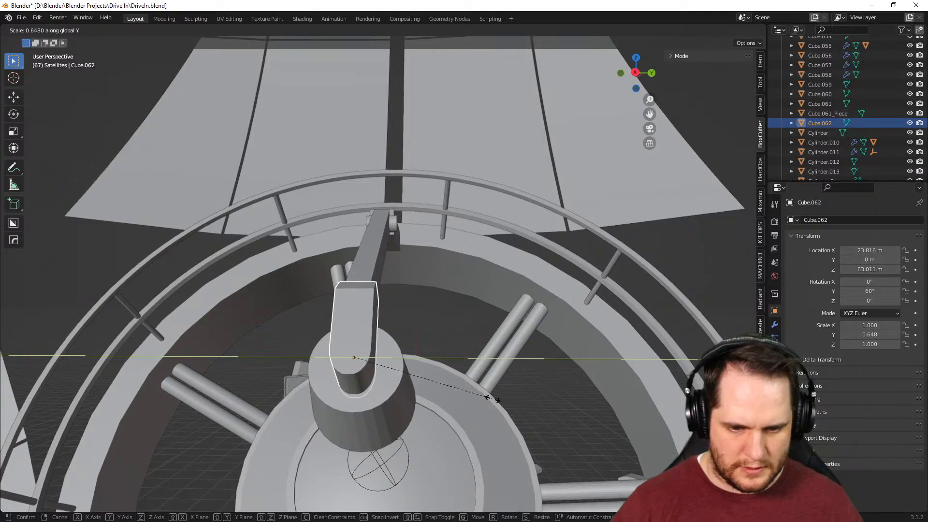
pyautogui.click(494, 399)
pyautogui.moveTo(494, 399)
pyautogui.mouseDown(button='middle')
pyautogui.moveTo(503, 393)
pyautogui.moveTo(439, 408)
pyautogui.moveTo(476, 382)
pyautogui.moveTo(518, 399)
pyautogui.moveTo(497, 429)
pyautogui.moveTo(485, 406)
pyautogui.mouseUp(button='middle')
pyautogui.press('Tab')
pyautogui.scroll(4, 472, 383)
pyautogui.press('Tab')
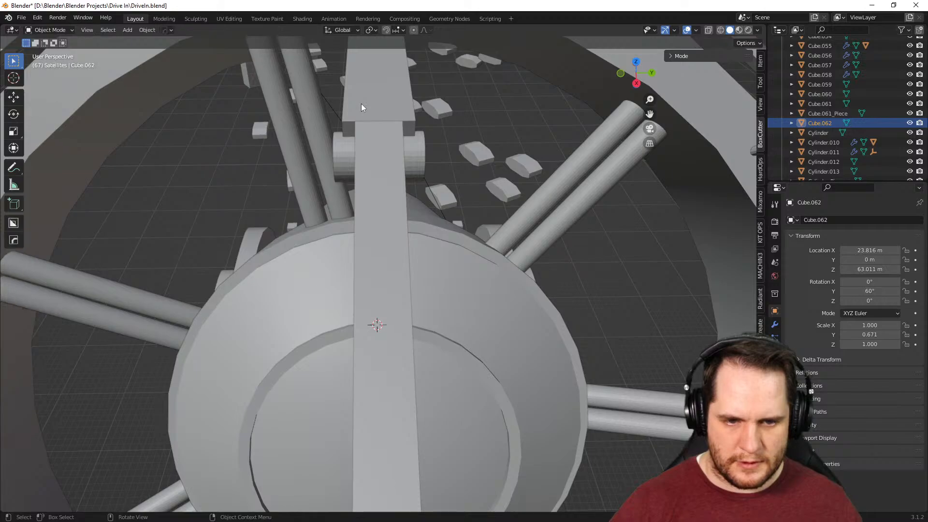
# Extend the rear beam past the pivot cylinder by moving its end face about 0.369 m along global X
pyautogui.click(361, 103)
pyautogui.moveTo(355, 127); pyautogui.dragTo(436, 131, button='middle')
pyautogui.press('Tab')
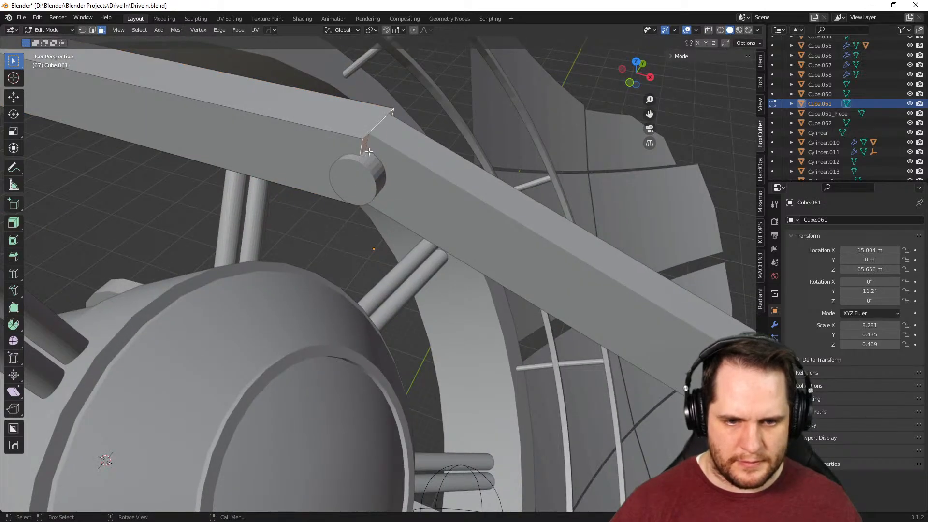
pyautogui.press('g')
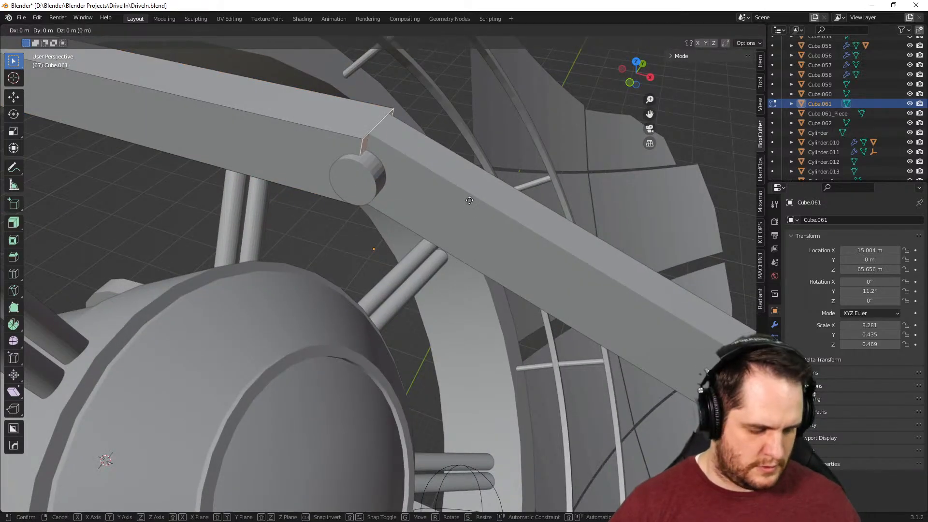
pyautogui.press('x')
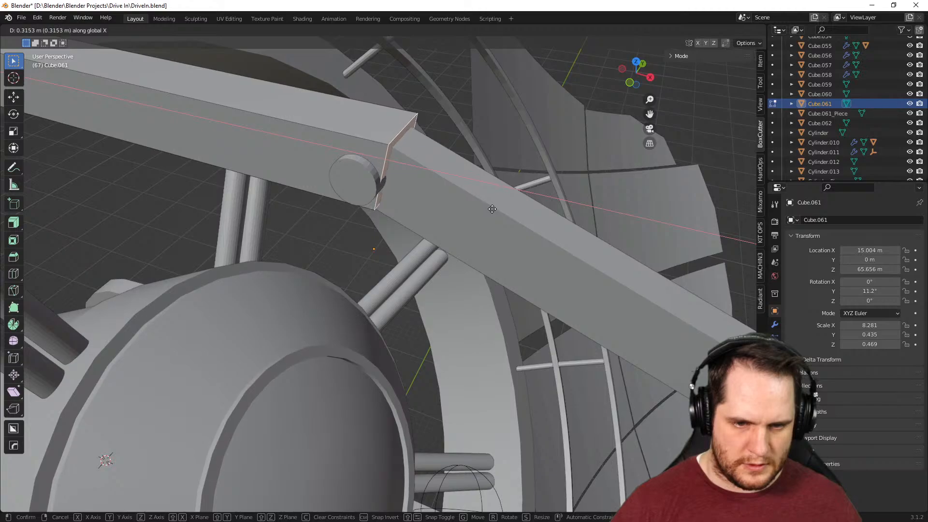
pyautogui.press('x')
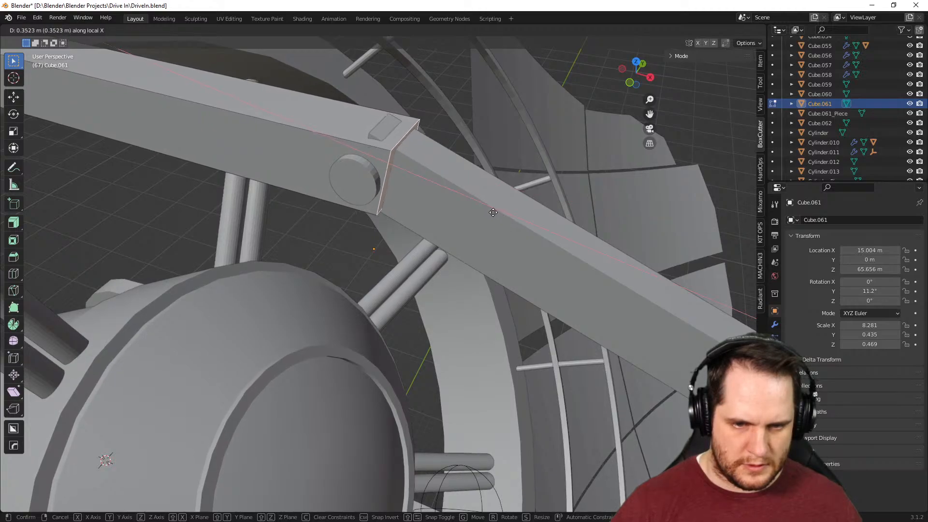
pyautogui.press('x')
pyautogui.press('x')
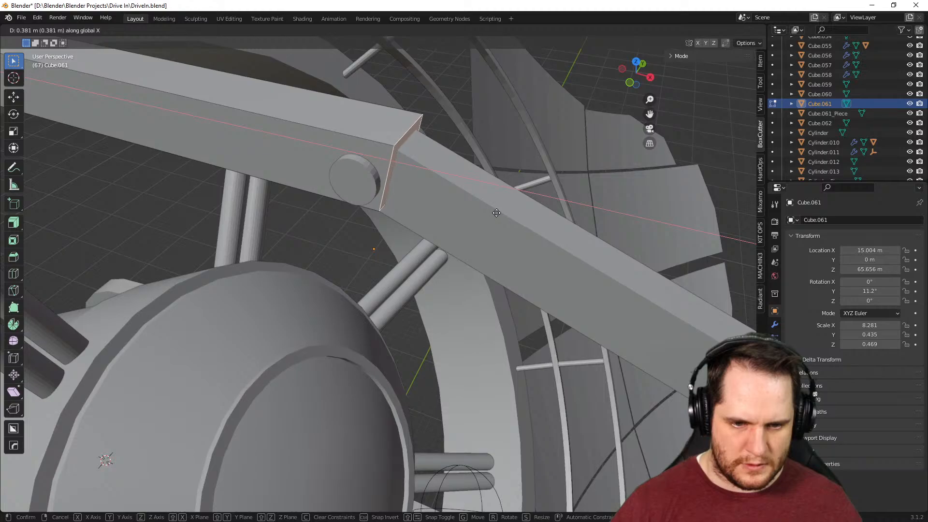
pyautogui.click(496, 213)
pyautogui.moveTo(512, 208); pyautogui.dragTo(383, 204, button='middle')
pyautogui.scroll(5, 370, 191)
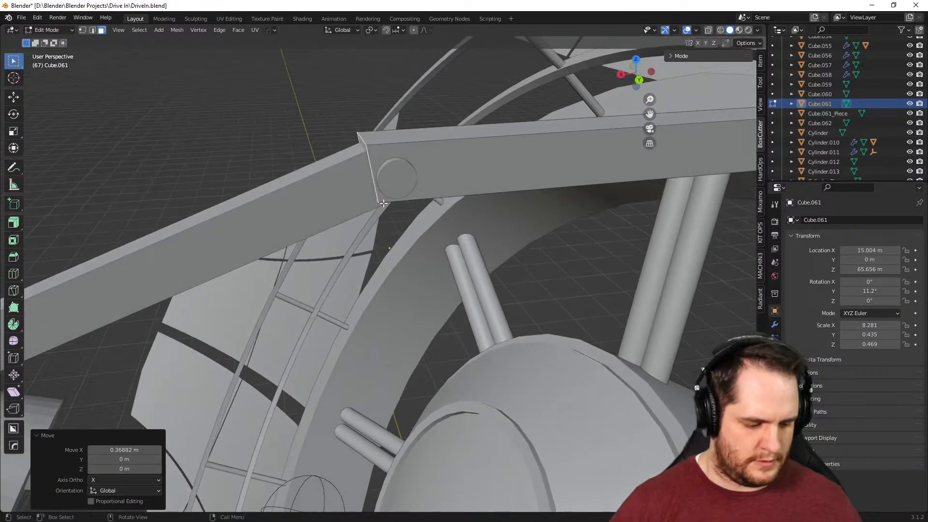
pyautogui.press('g')
pyautogui.press('x')
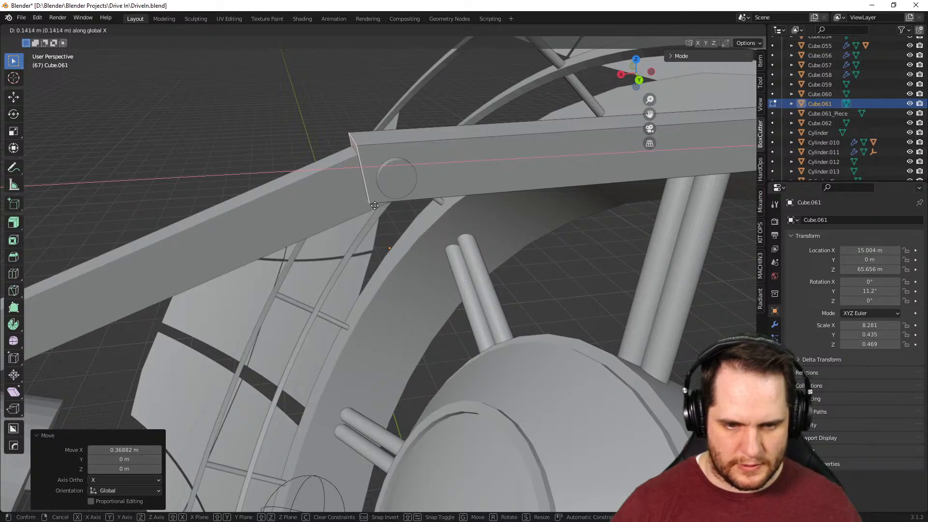
pyautogui.rightClick(375, 206)
pyautogui.moveTo(376, 206); pyautogui.dragTo(409, 173, button='middle')
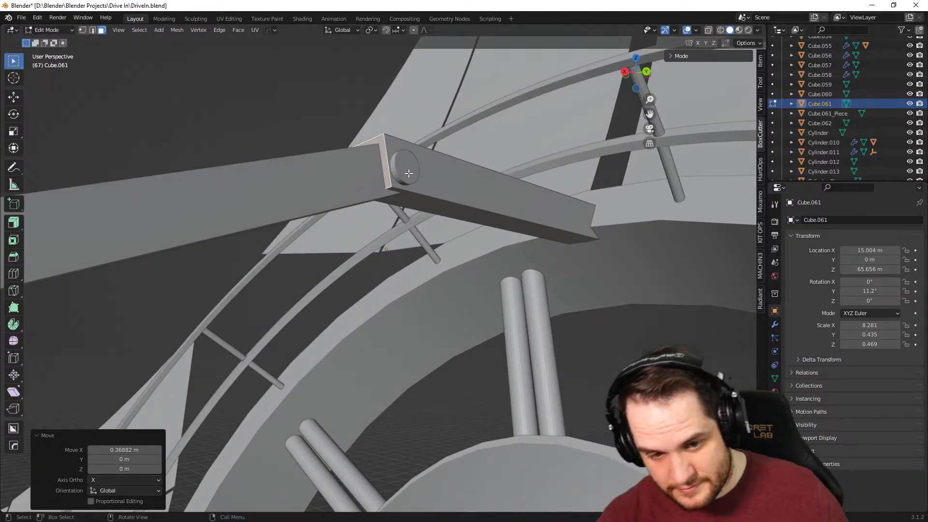
# Finish editing the rear beam, select the narrower front beam piece, and isolate it in local view
pyautogui.moveTo(408, 173); pyautogui.dragTo(384, 193, button='middle')
pyautogui.press('Tab')
pyautogui.click(356, 216)
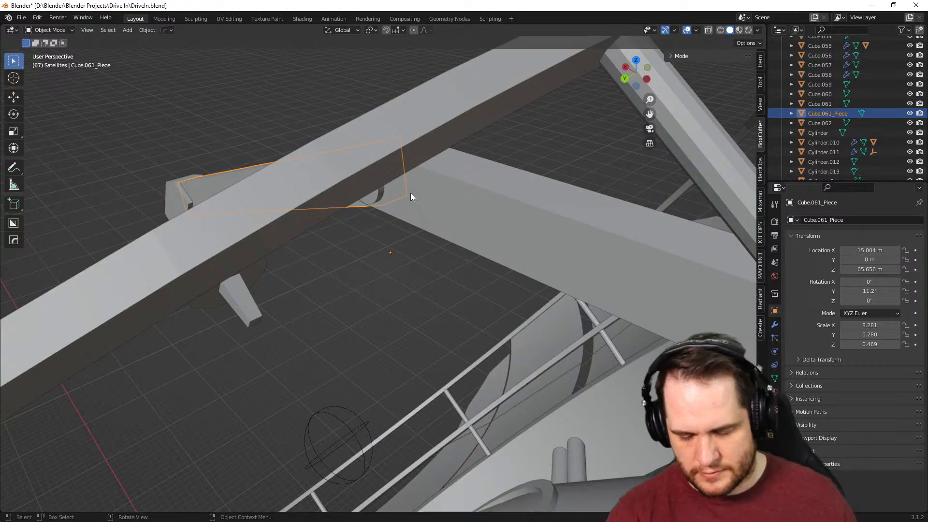
pyautogui.moveTo(409, 193); pyautogui.dragTo(392, 269, button='middle')
pyautogui.press('Tab')
pyautogui.press('Tab')
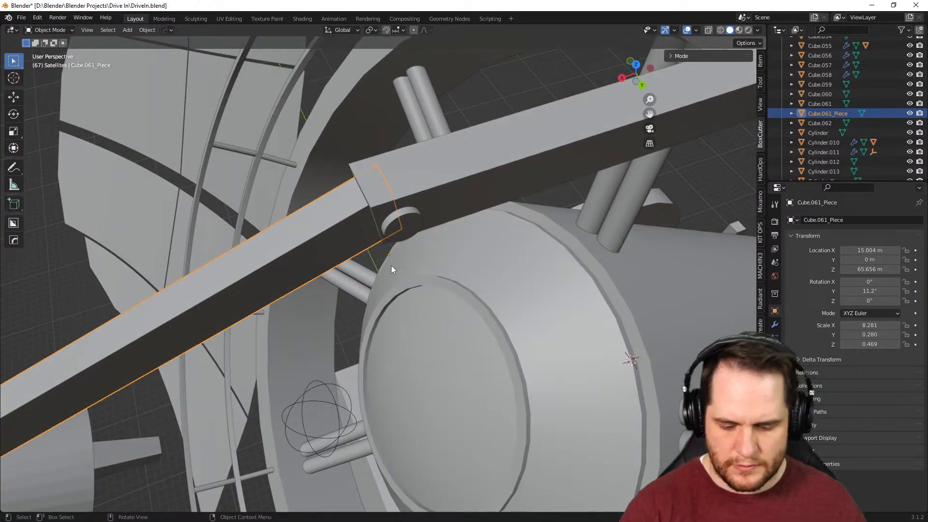
pyautogui.press('KP_Divide')
pyautogui.moveTo(549, 266); pyautogui.dragTo(482, 239, button='middle')
pyautogui.scroll(3, 436, 237)
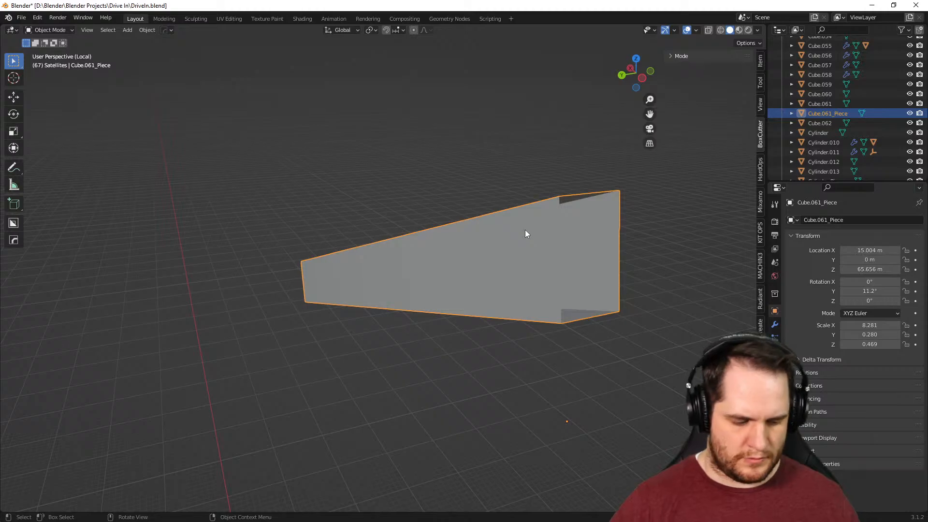
# Fill the open bend end of the front beam piece with a face and leave local view
pyautogui.press('Tab')
pyautogui.press('3')
pyautogui.keyDown('alt'); pyautogui.click(590, 194); pyautogui.keyUp('alt')
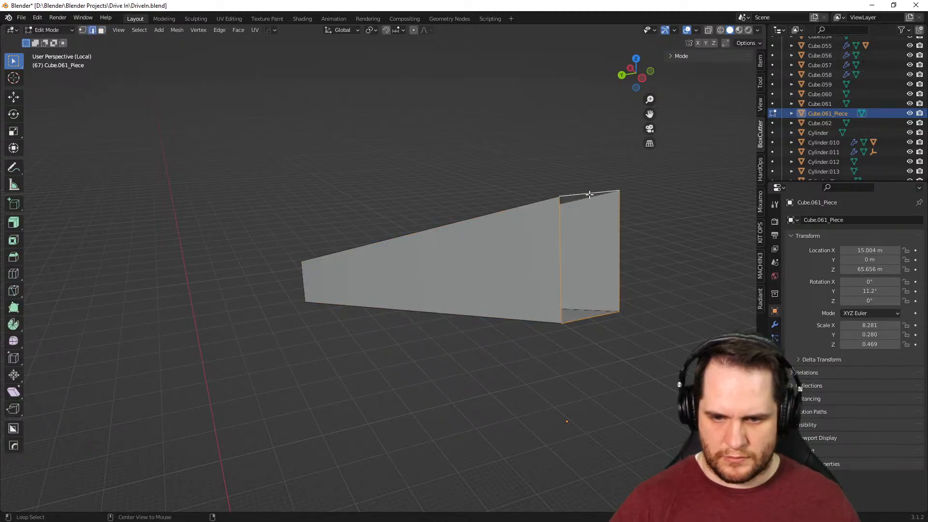
pyautogui.click(609, 237)
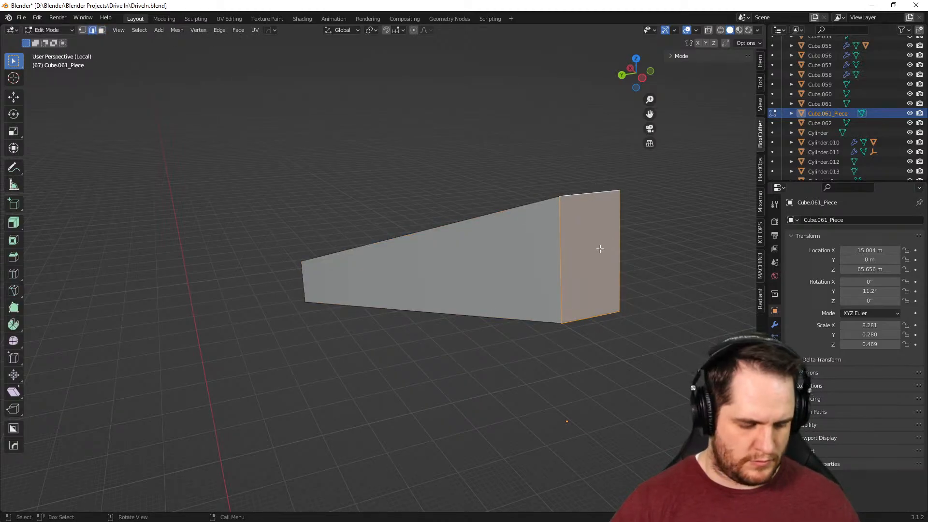
pyautogui.press('3')
pyautogui.press('Tab')
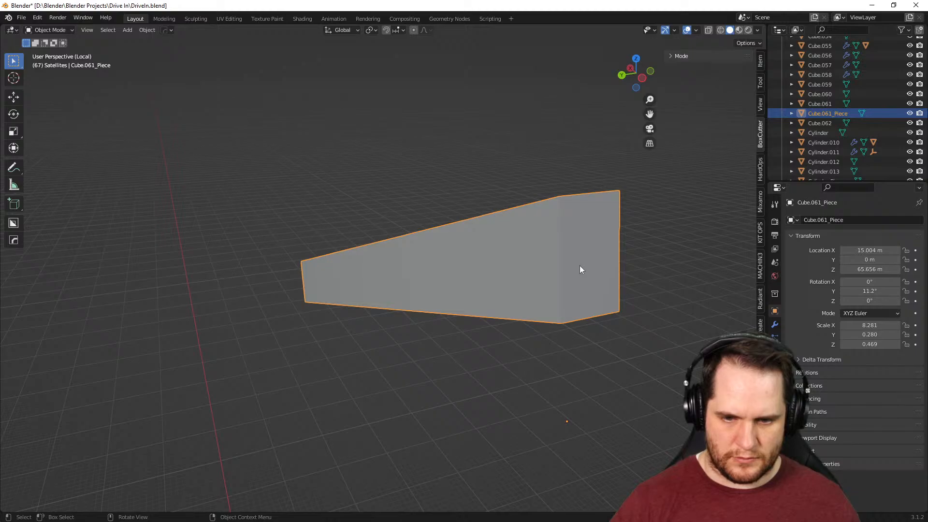
pyautogui.press('Tab')
pyautogui.scroll(-3, 579, 263)
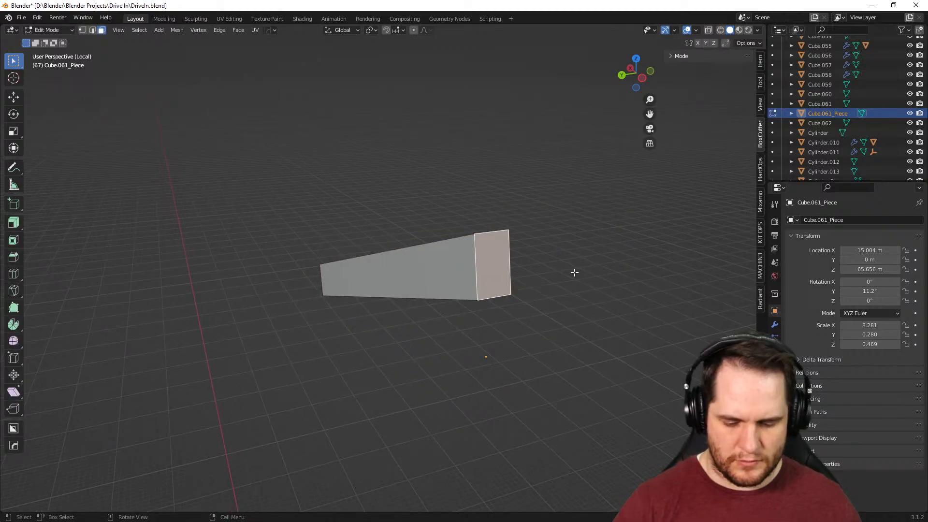
pyautogui.press('KP_Divide')
# Move the front piece's new end face about -0.583 m along its local X, deeper into the rear beam
pyautogui.moveTo(625, 261); pyautogui.dragTo(547, 257, button='middle')
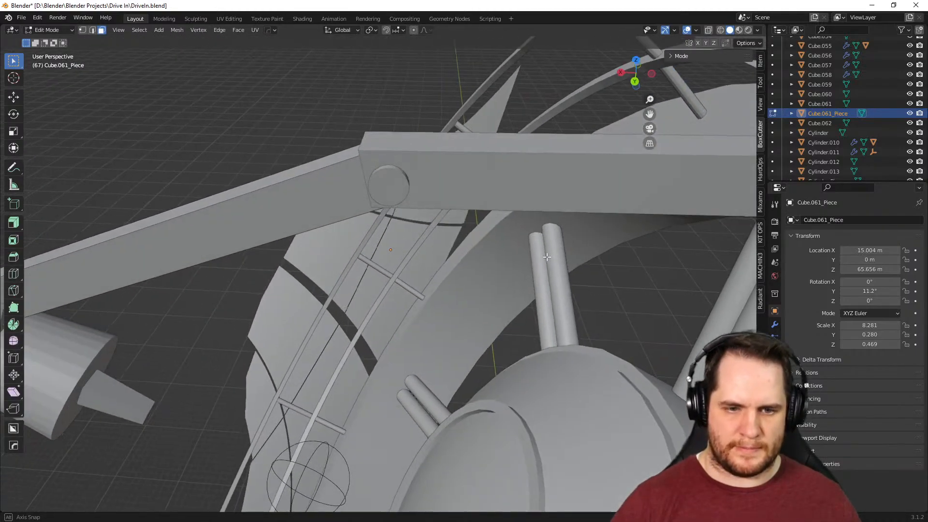
pyautogui.press('g')
pyautogui.press('x')
pyautogui.press('x')
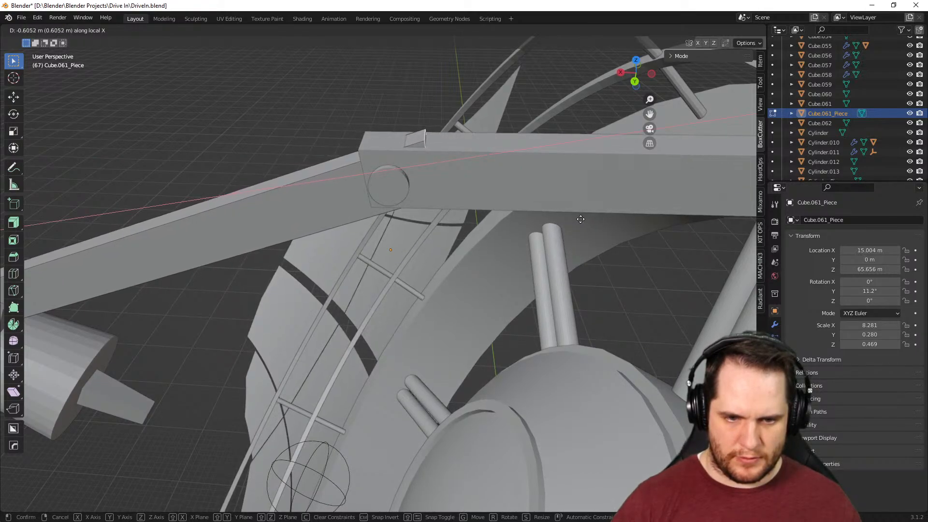
pyautogui.click(579, 219)
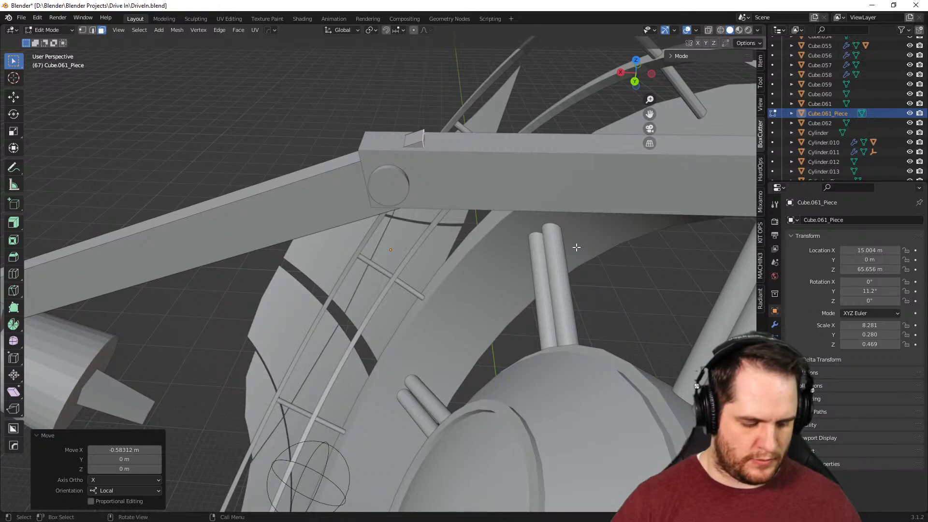
# Raise the front beam piece's end face about 0.126 m along global Z and finish editing the piece
pyautogui.press('g')
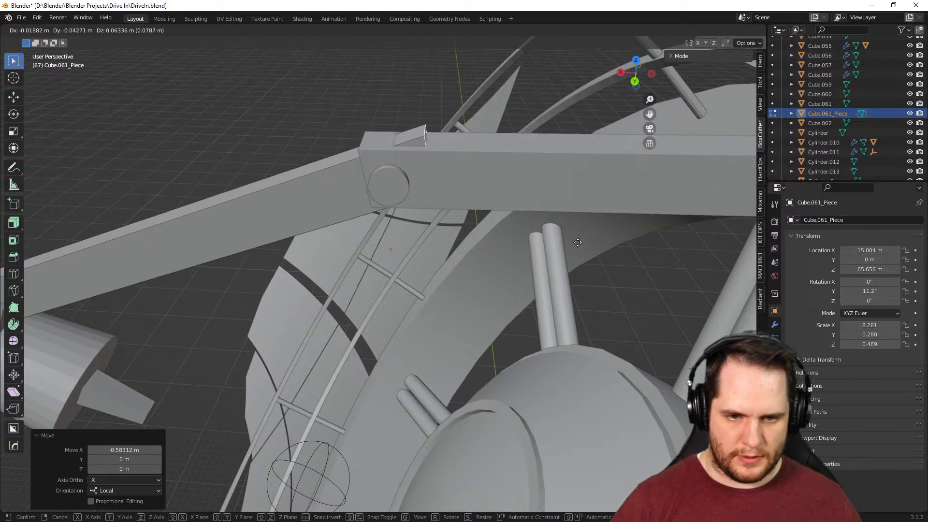
pyautogui.press('z')
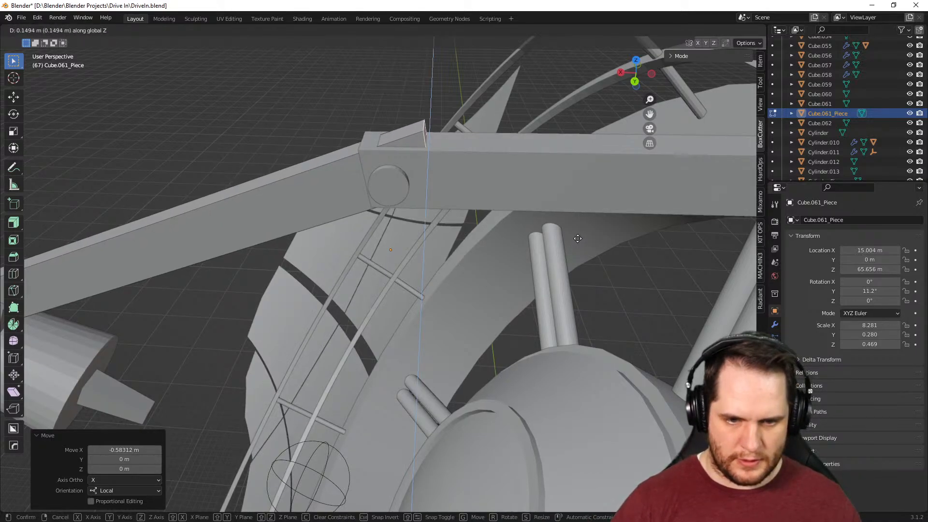
pyautogui.click(579, 239)
pyautogui.moveTo(579, 239); pyautogui.dragTo(582, 216, button='middle')
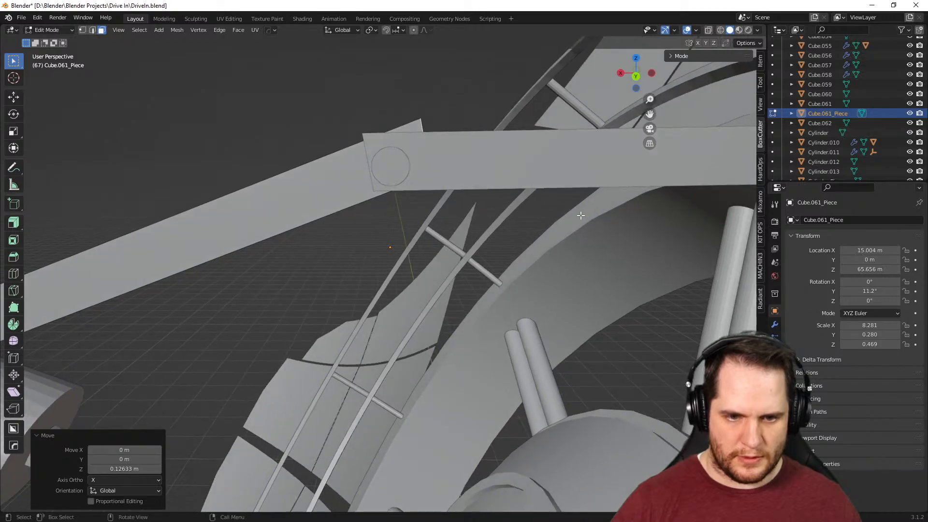
pyautogui.press('Tab')
# Shift the pivot cylinder up about 0.12 m along global Z and about -0.049 m along global X
pyautogui.click(396, 167)
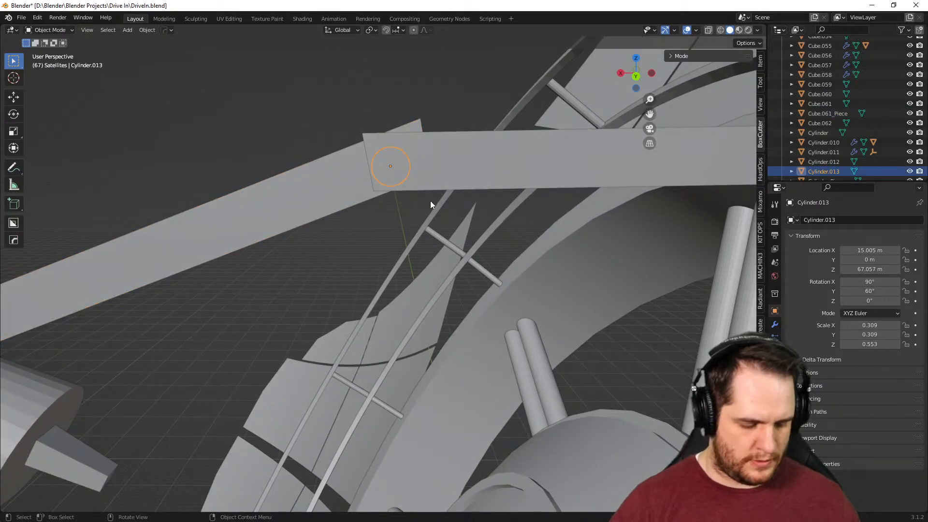
pyautogui.press('g')
pyautogui.press('z')
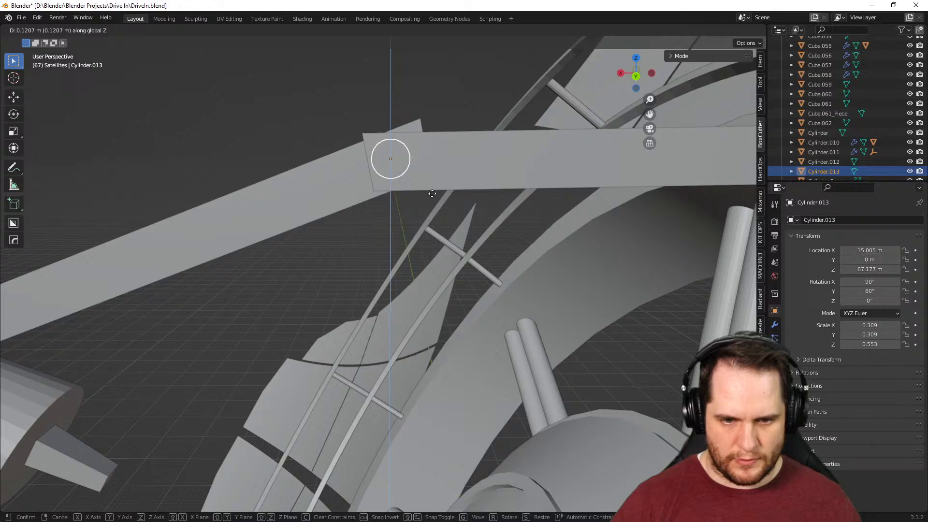
pyautogui.click(432, 194)
pyautogui.press('g')
pyautogui.press('x')
pyautogui.click(435, 194)
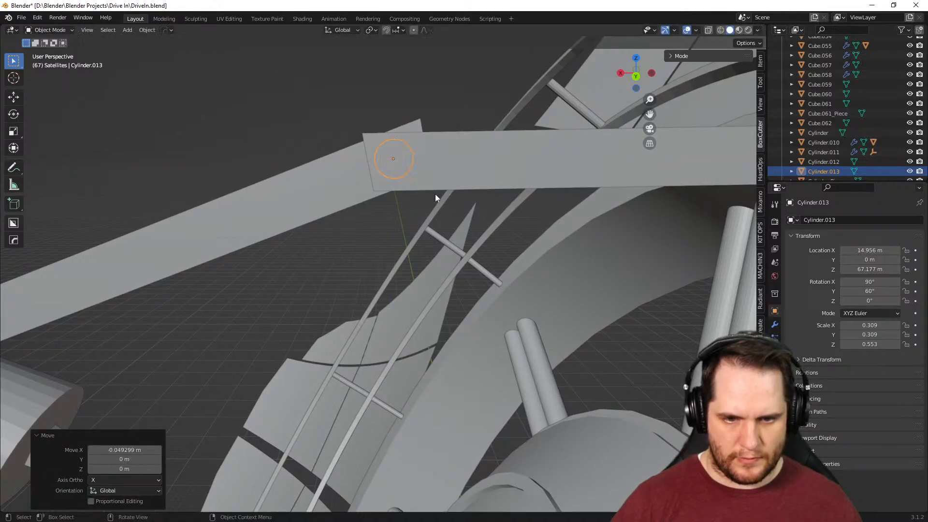
pyautogui.scroll(2, 436, 193)
pyautogui.moveTo(436, 193); pyautogui.dragTo(444, 225, button='middle')
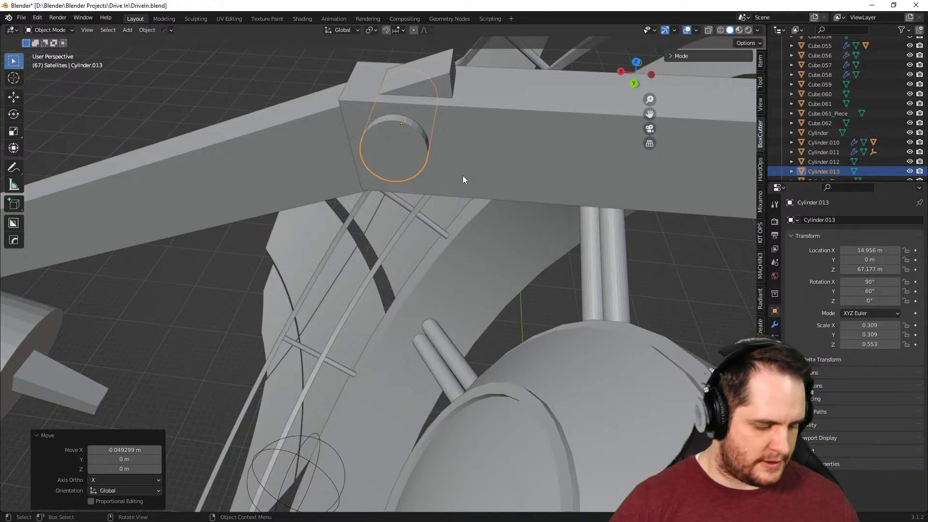
pyautogui.press('Tab')
pyautogui.press('Tab')
# From the top view, cut a rectangular BoxCutter slot through the rear beam's pivot end, roughly as wide as the front piece
pyautogui.moveTo(466, 131); pyautogui.dragTo(429, 276, button='middle')
pyautogui.click(430, 276)
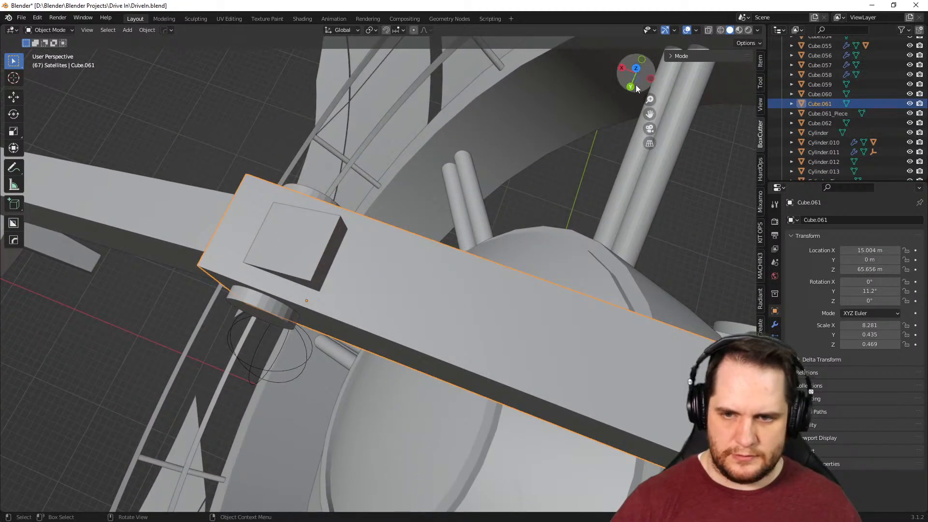
pyautogui.click(636, 69)
pyautogui.scroll(2, 498, 207)
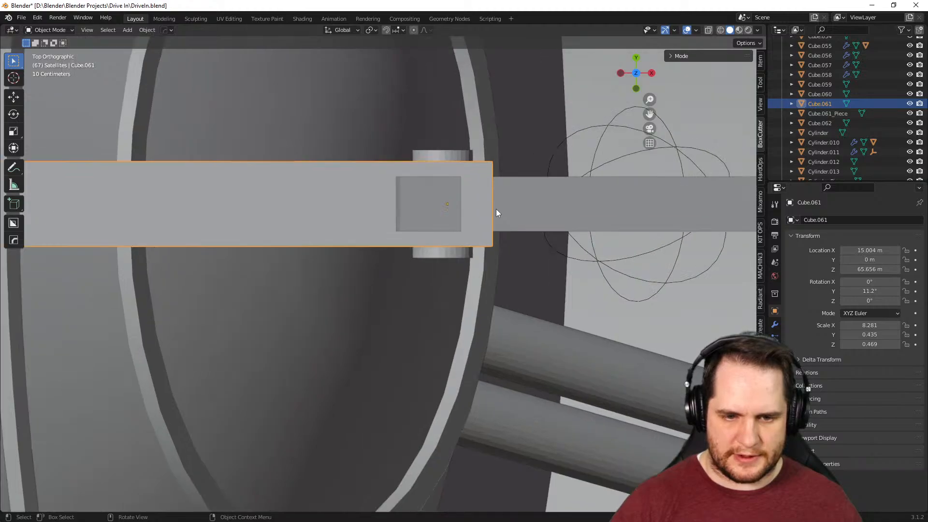
pyautogui.click(14, 223)
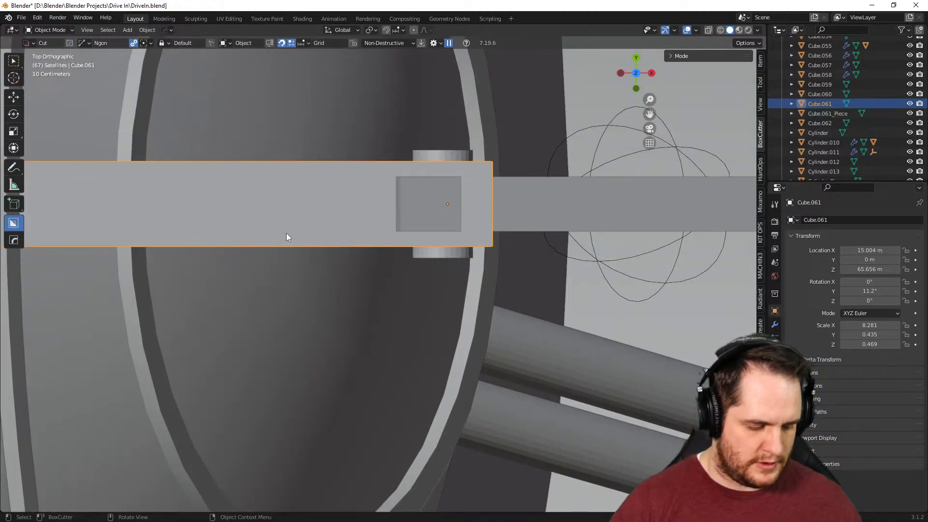
pyautogui.press('d')
pyautogui.click(296, 220)
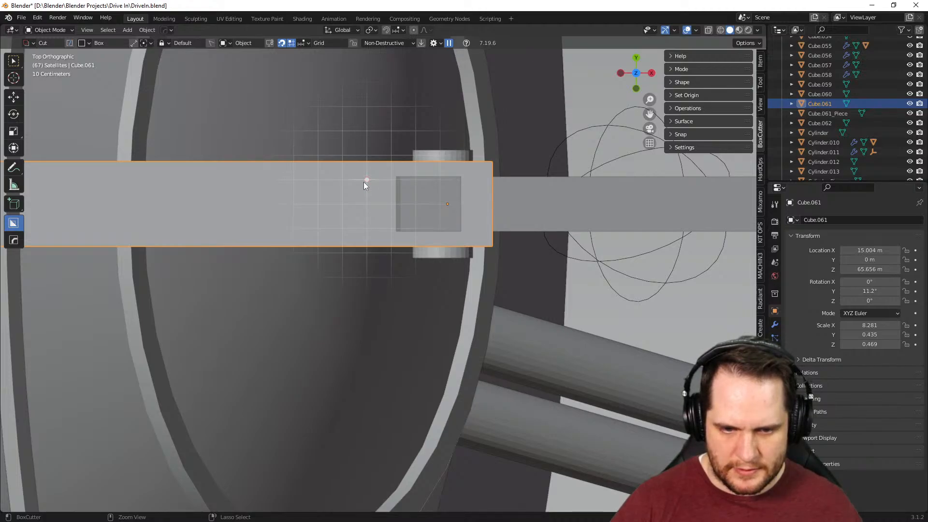
pyautogui.moveTo(367, 176)
pyautogui.mouseDown()
pyautogui.moveTo(442, 219)
pyautogui.moveTo(538, 234)
pyautogui.mouseUp()
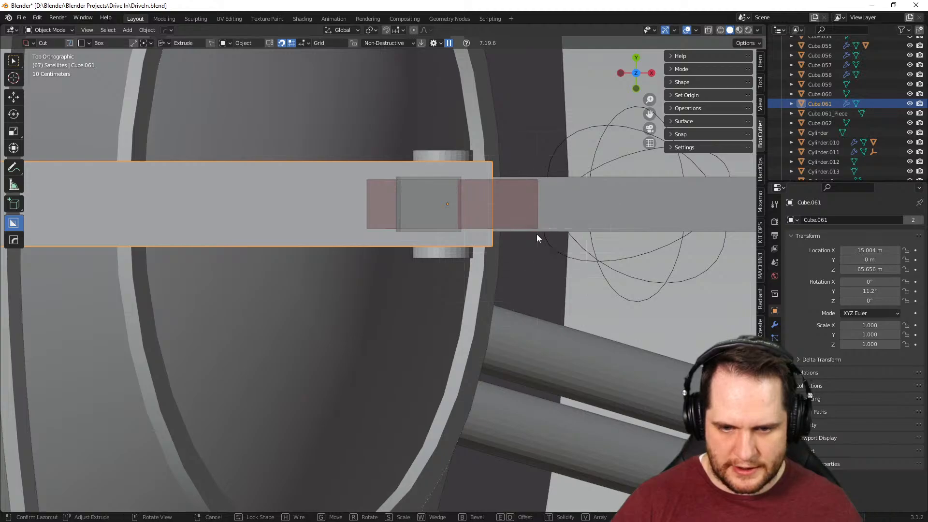
pyautogui.click(543, 260)
pyautogui.moveTo(558, 259); pyautogui.dragTo(330, 237, button='middle')
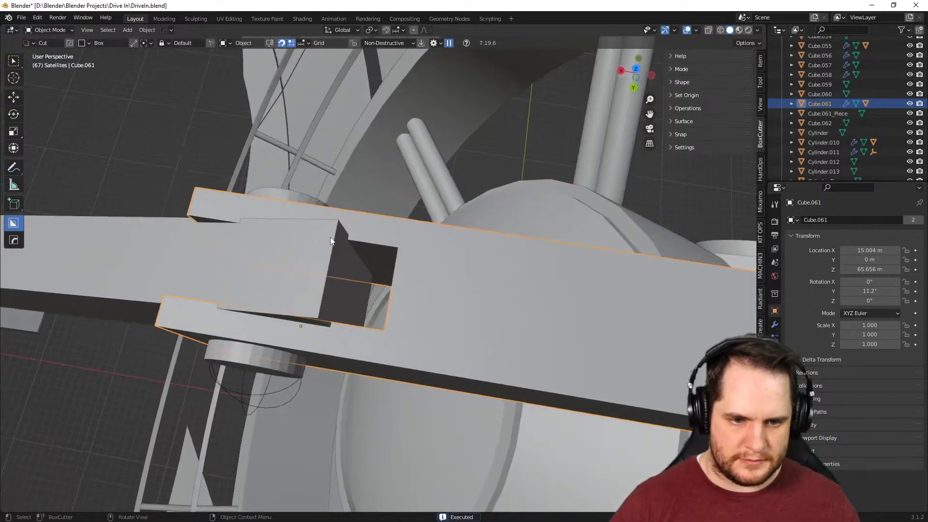
# Expand the Cutters collection and unhide all of its cutter objects, including Inset
pyautogui.scroll(-6, 834, 152)
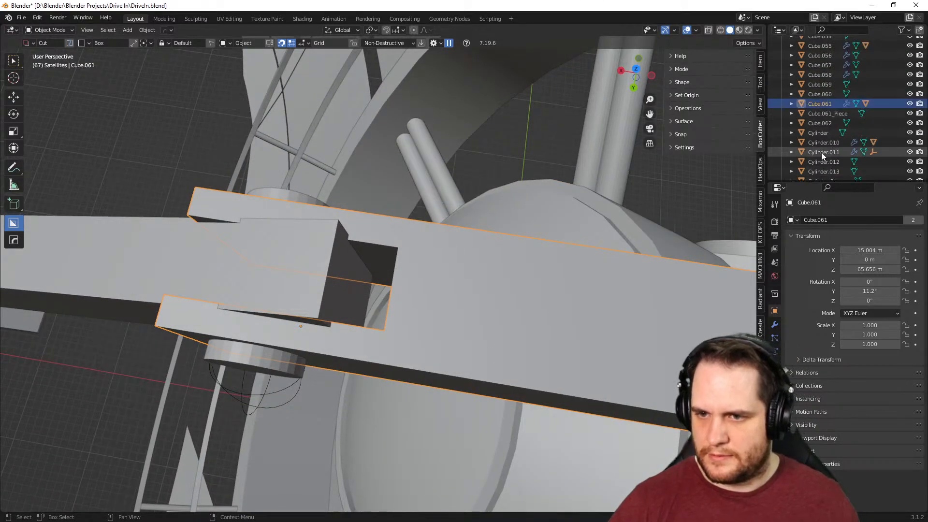
pyautogui.scroll(6, 804, 123)
pyautogui.click(782, 100)
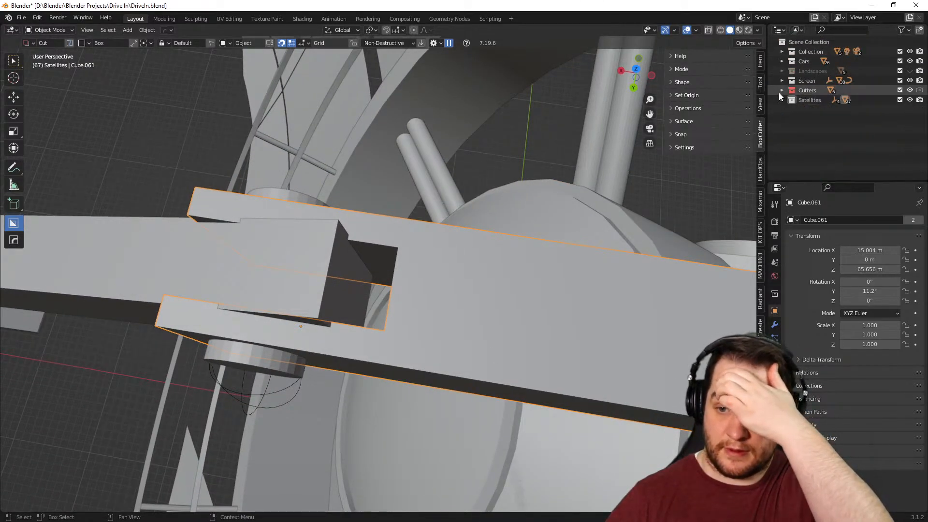
pyautogui.click(782, 90)
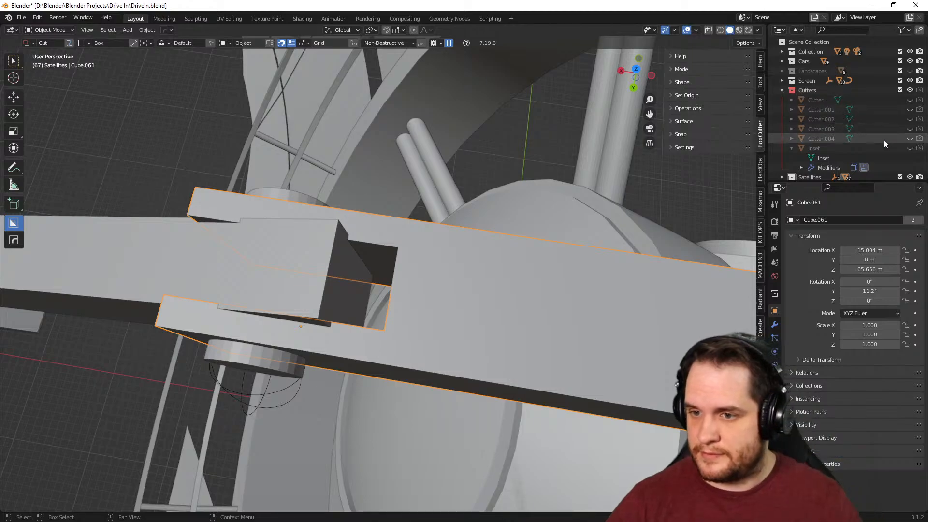
pyautogui.click(910, 100)
pyautogui.click(910, 109)
pyautogui.click(910, 139)
pyautogui.click(910, 148)
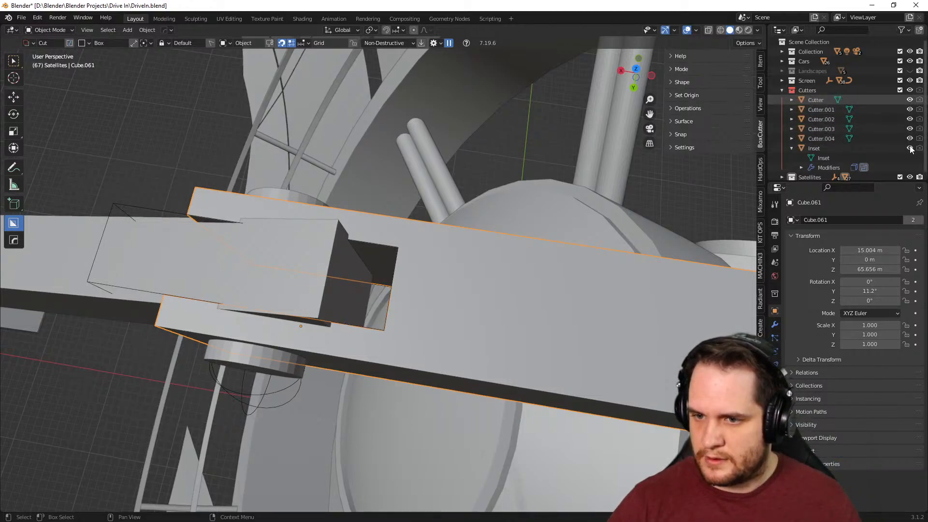
# Widen the rear beam's slot by scaling its box cutter 1.236 along global Y
pyautogui.scroll(-1, 903, 150)
pyautogui.moveTo(417, 279); pyautogui.dragTo(426, 260, button='middle')
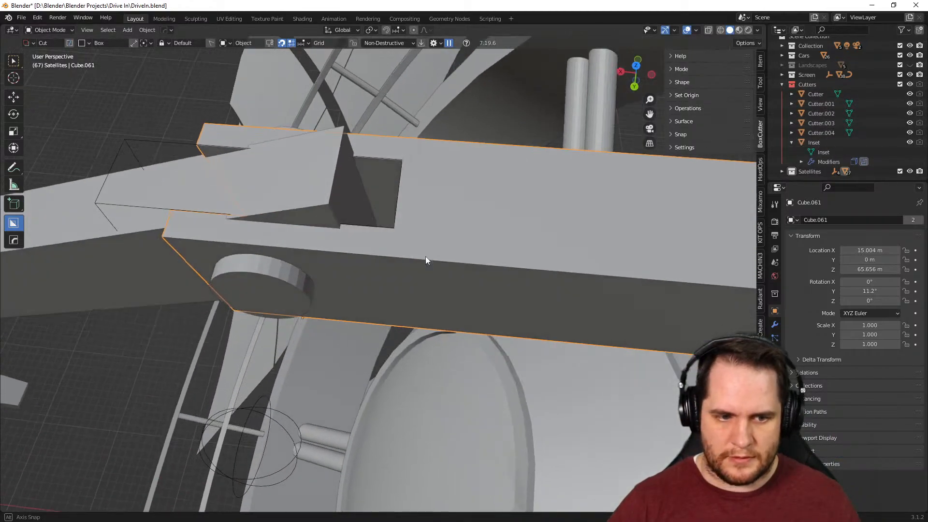
pyautogui.click(150, 157)
pyautogui.moveTo(149, 145); pyautogui.dragTo(347, 156, button='middle')
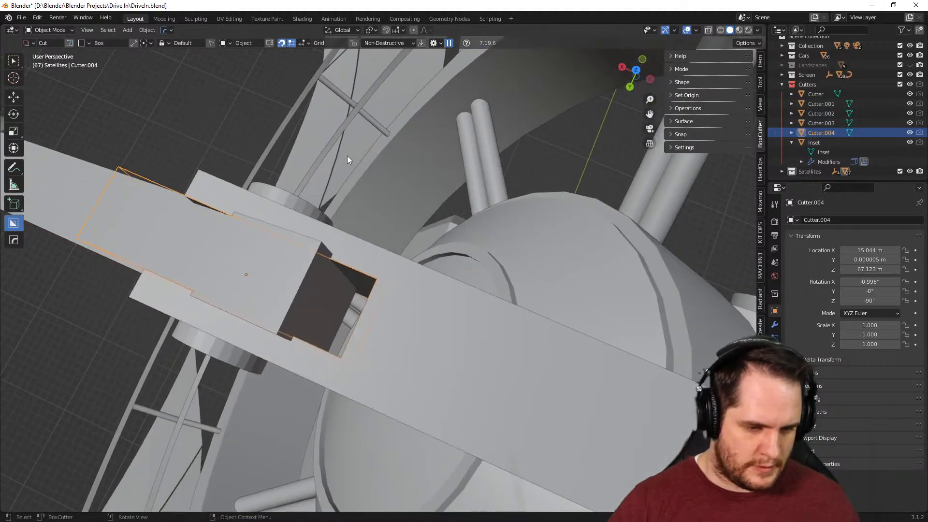
pyautogui.press('s')
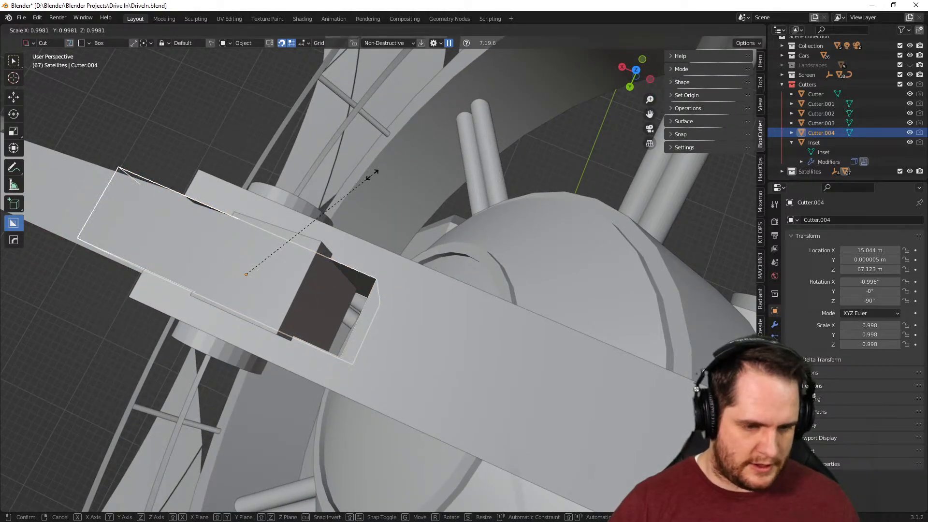
pyautogui.press('y')
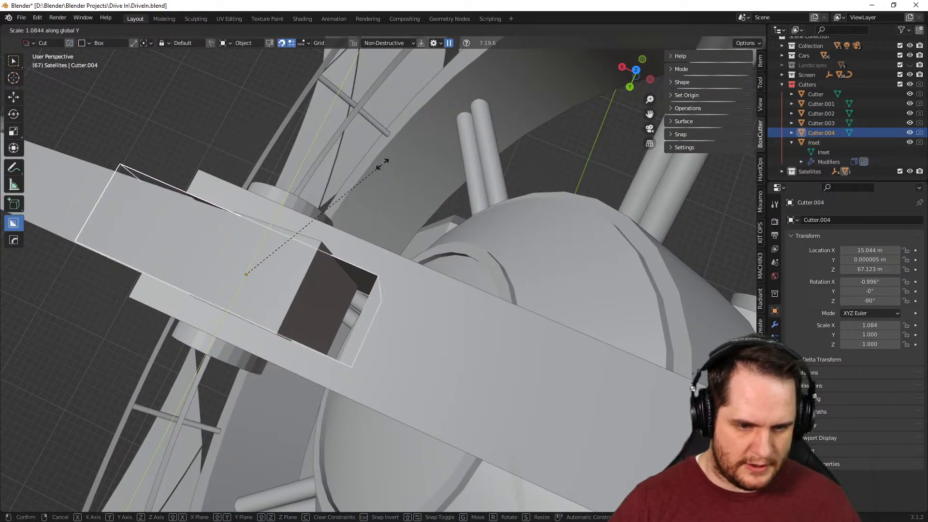
pyautogui.click(401, 149)
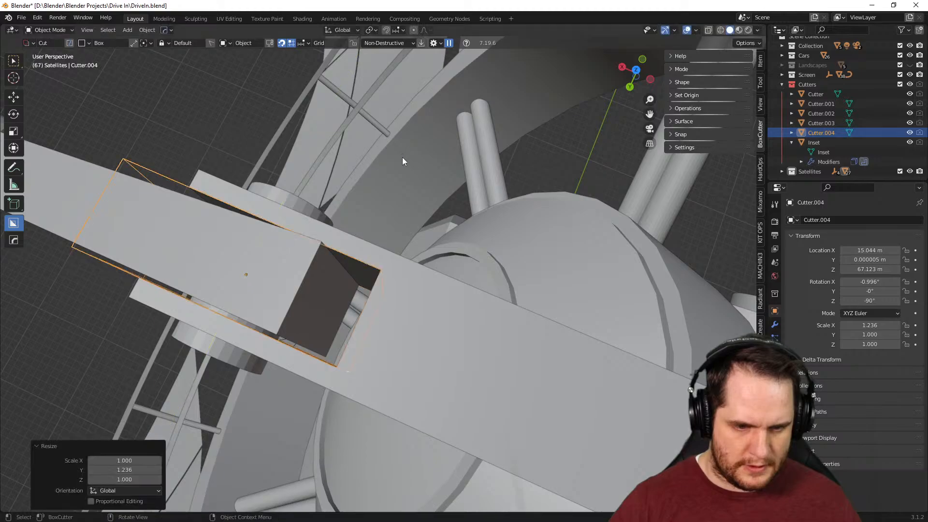
pyautogui.moveTo(401, 155); pyautogui.dragTo(422, 144, button='middle')
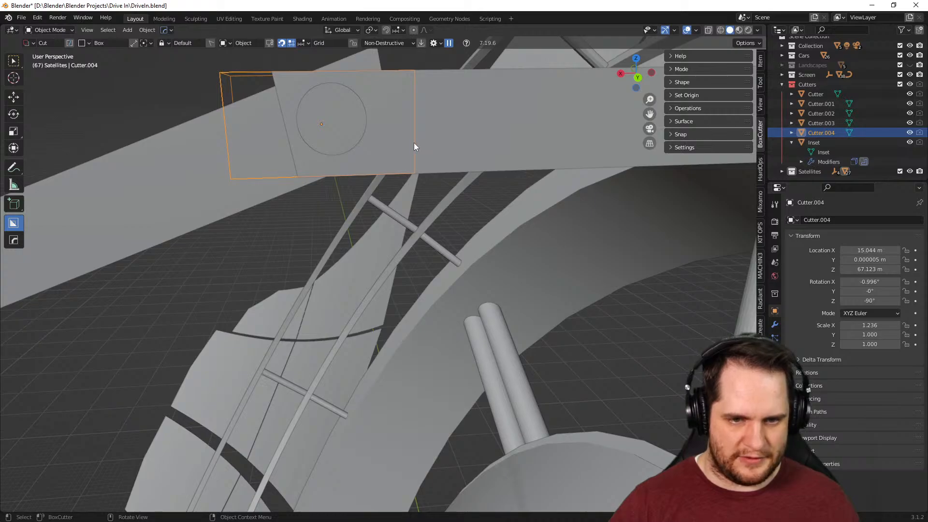
# Move the pivot cylinder about -0.060 m along global X
pyautogui.click(339, 132)
pyautogui.moveTo(340, 128); pyautogui.dragTo(355, 135, button='middle')
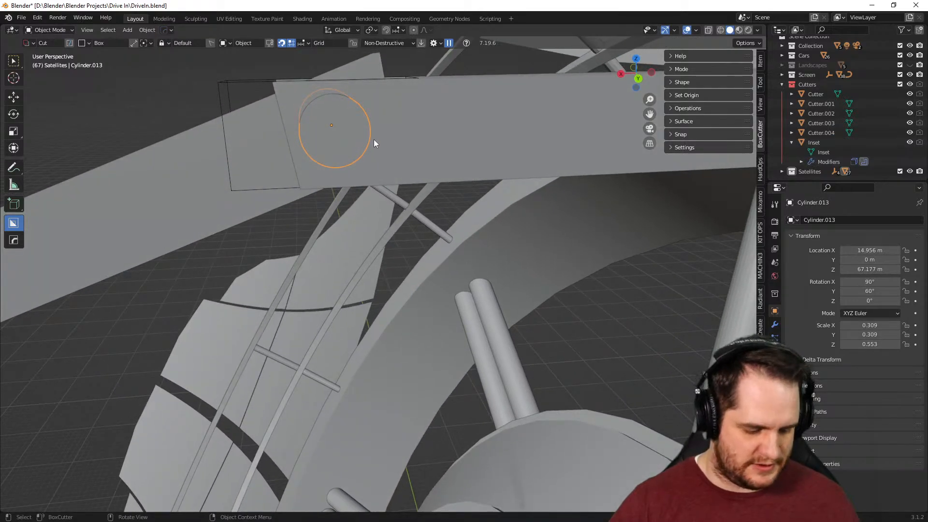
pyautogui.press('g')
pyautogui.press('x')
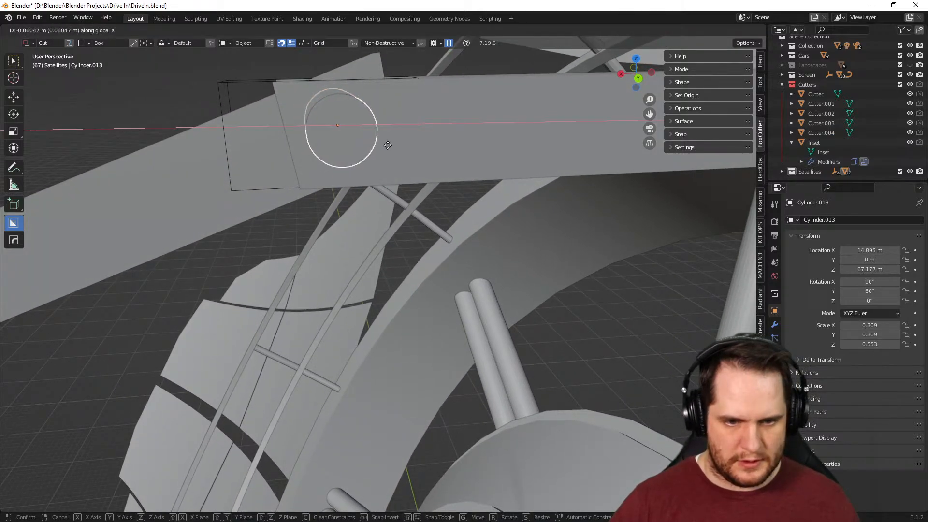
pyautogui.click(390, 150)
pyautogui.moveTo(408, 140); pyautogui.dragTo(368, 215, button='middle')
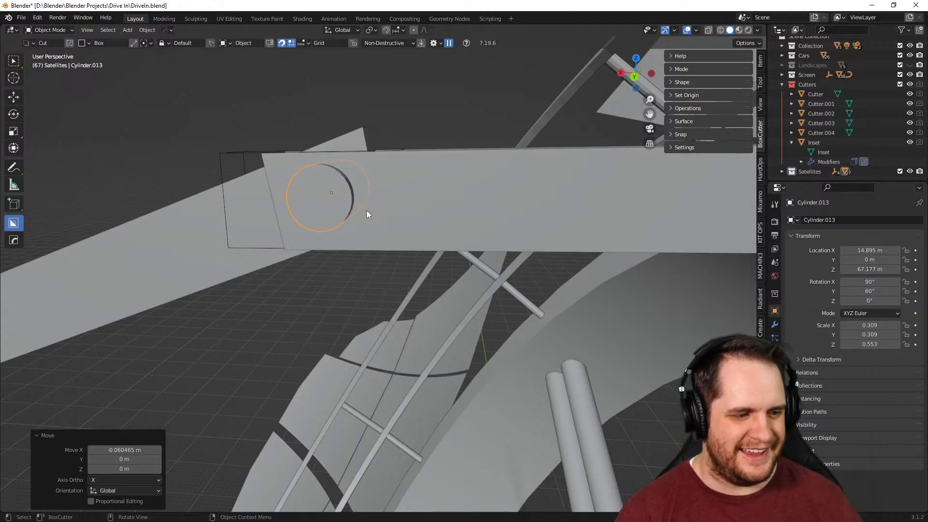
pyautogui.moveTo(365, 184); pyautogui.dragTo(400, 180, button='middle')
pyautogui.press('Tab')
pyautogui.scroll(3, 370, 178)
pyautogui.press('Tab')
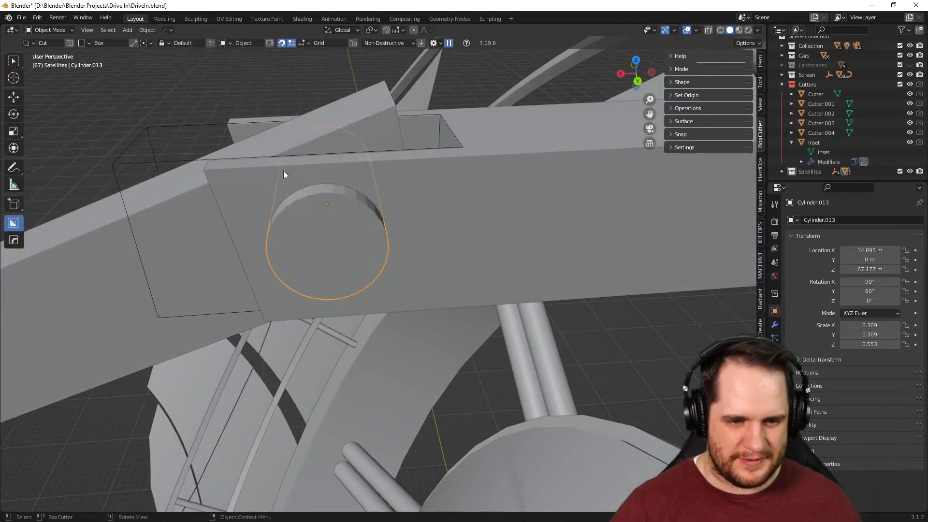
# Exclude the Cutters collection from the view layer to hide all the cutters
pyautogui.click(150, 168)
pyautogui.moveTo(227, 179); pyautogui.dragTo(269, 176, button='middle')
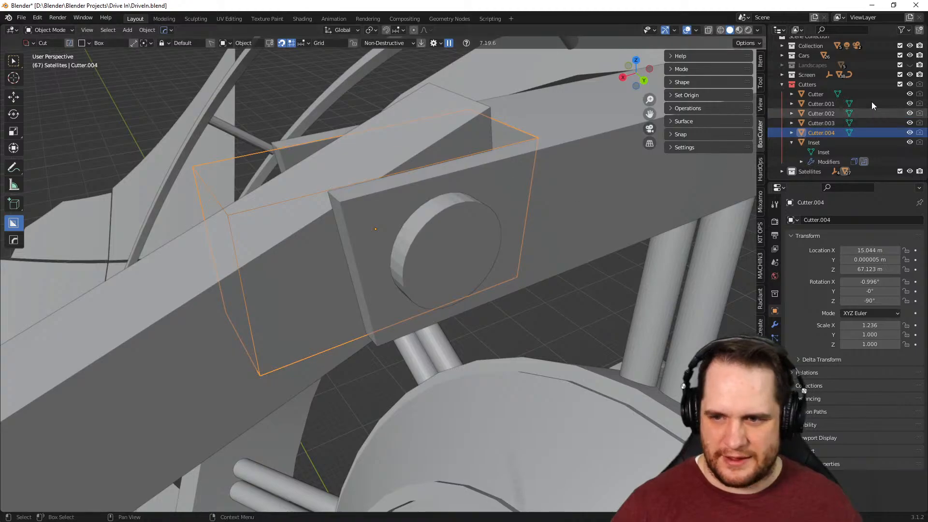
pyautogui.click(900, 84)
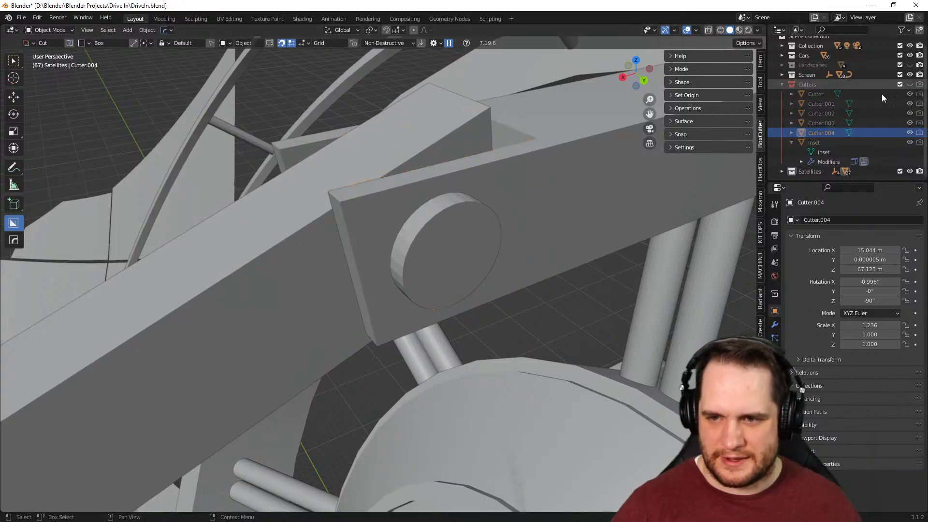
# Bevel the upper end edge of the slotted rear beam with a 0.266 m width and 11 segments
pyautogui.click(357, 201)
pyautogui.press('Tab')
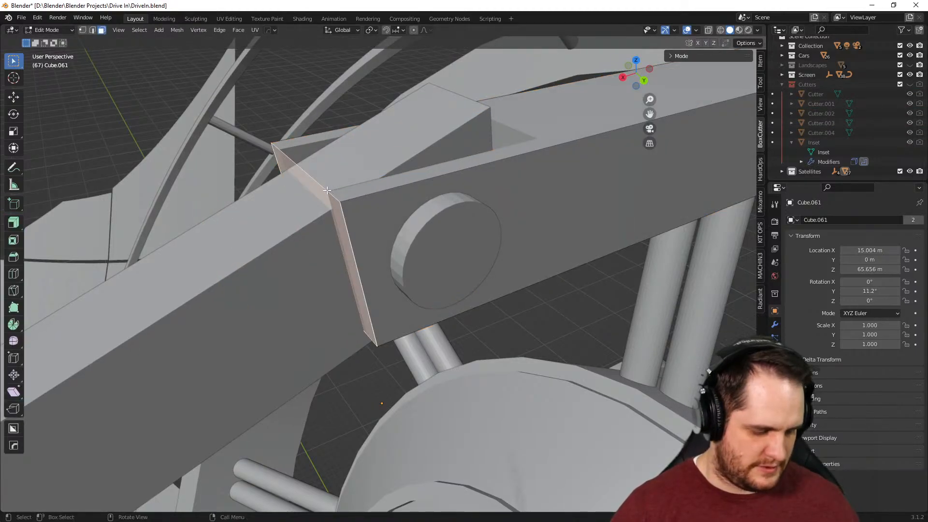
pyautogui.press('2')
pyautogui.hotkey('ctrl', 'b')
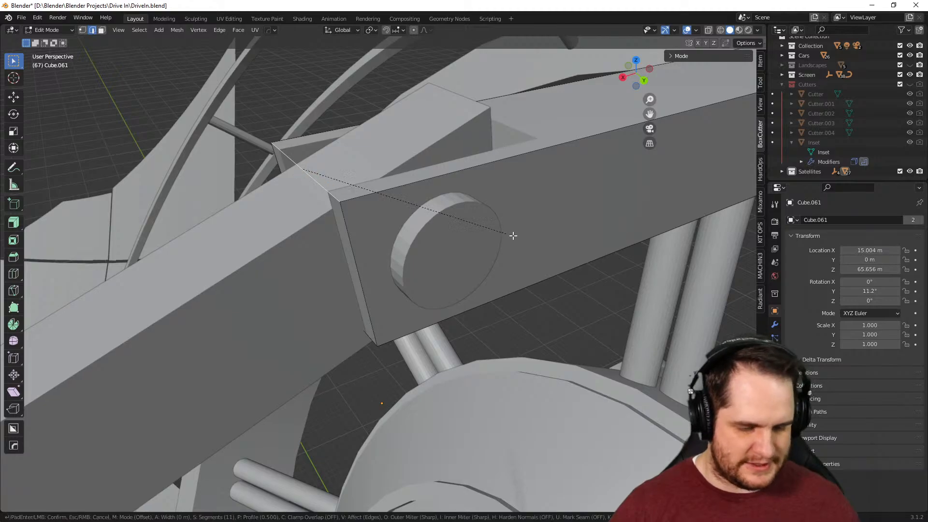
pyautogui.click(553, 259)
pyautogui.moveTo(553, 259); pyautogui.dragTo(463, 223, button='middle')
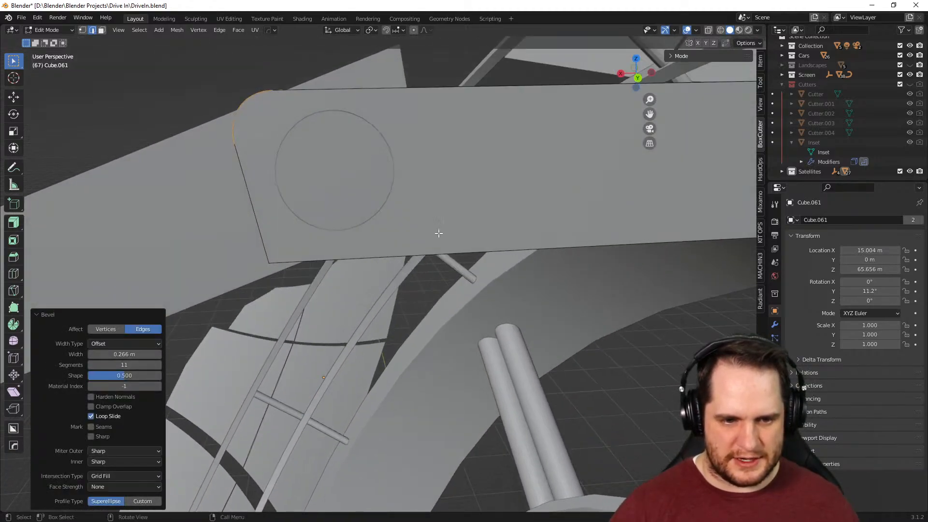
pyautogui.press('Tab')
pyautogui.moveTo(373, 242); pyautogui.dragTo(388, 235, button='middle')
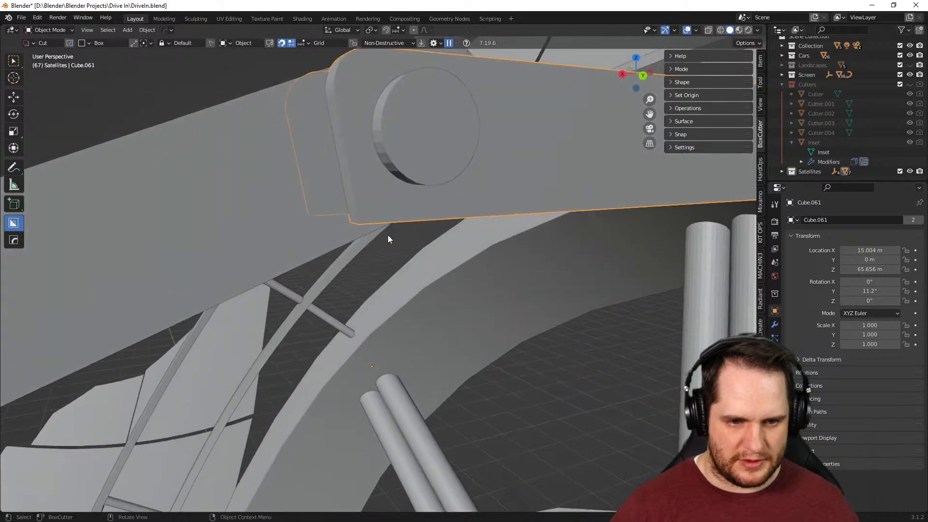
# Bevel the lower end edge of the slotted rear beam to round its other pivot corner
pyautogui.press('Tab')
pyautogui.hotkey('ctrl', 'b')
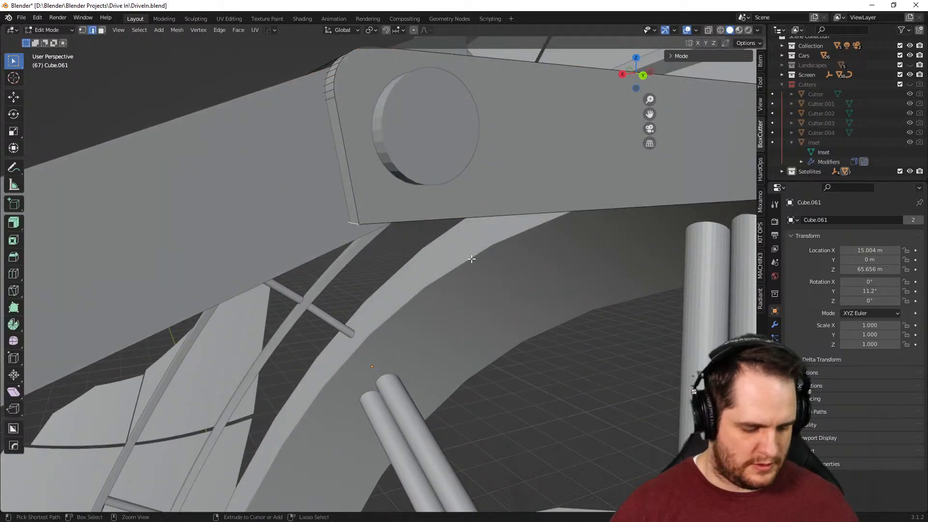
pyautogui.click(491, 262)
pyautogui.press('Tab')
pyautogui.moveTo(528, 211); pyautogui.dragTo(478, 242, button='middle')
pyautogui.press('Tab')
pyautogui.press('Tab')
# Apply the scale of the narrower front arm so its end edge bevels evenly
pyautogui.click(356, 167)
pyautogui.press('Tab')
pyautogui.click(343, 165)
pyautogui.hotkey('ctrl', 'b')
pyautogui.press('Escape')
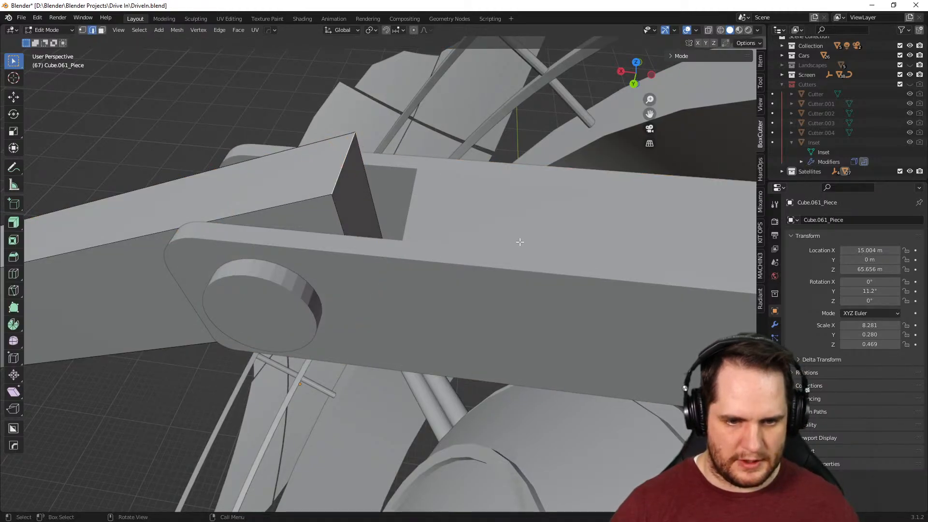
pyautogui.press('Tab')
pyautogui.hotkey('ctrl', 'a')
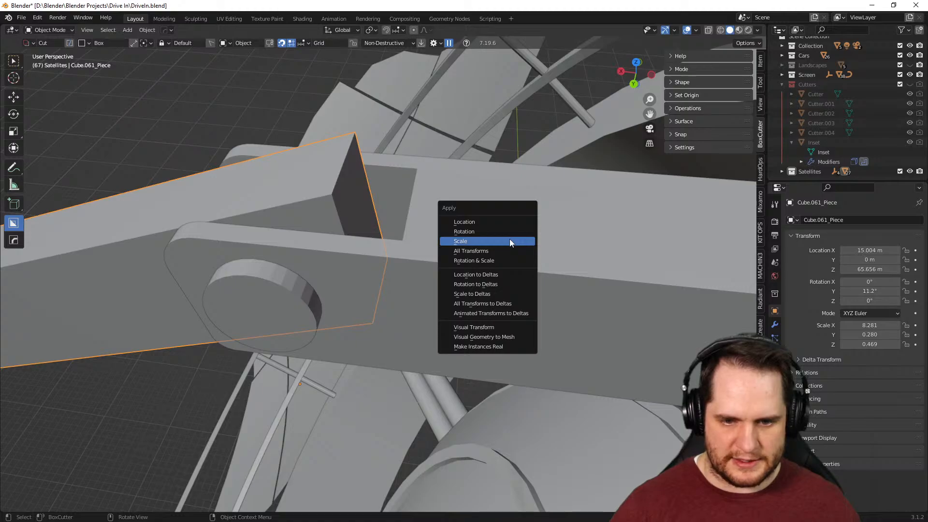
pyautogui.click(510, 239)
# Bevel the upper end edge of the narrower front arm with a 0.253 m width and a single segment
pyautogui.press('Tab')
pyautogui.hotkey('ctrl', 'b')
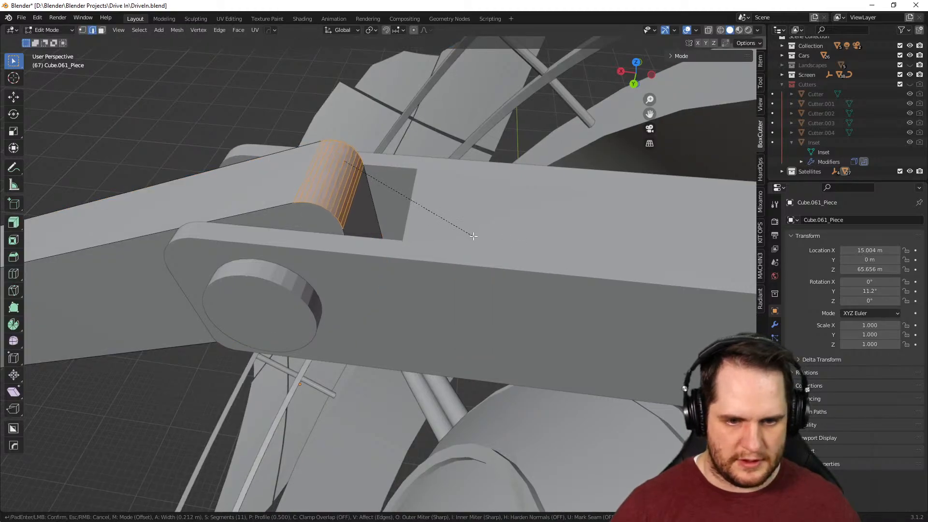
pyautogui.scroll(-13, 477, 242)
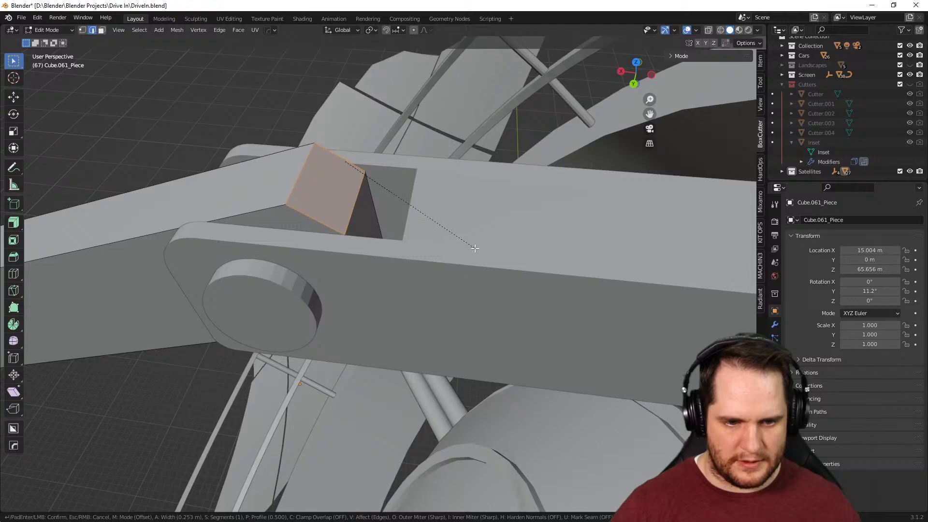
pyautogui.click(476, 249)
pyautogui.moveTo(476, 249); pyautogui.dragTo(395, 281, button='middle')
pyautogui.press('Tab')
pyautogui.hotkey('alt', 'w')
pyautogui.scroll(-2, 373, 262)
pyautogui.scroll(-4, 411, 303)
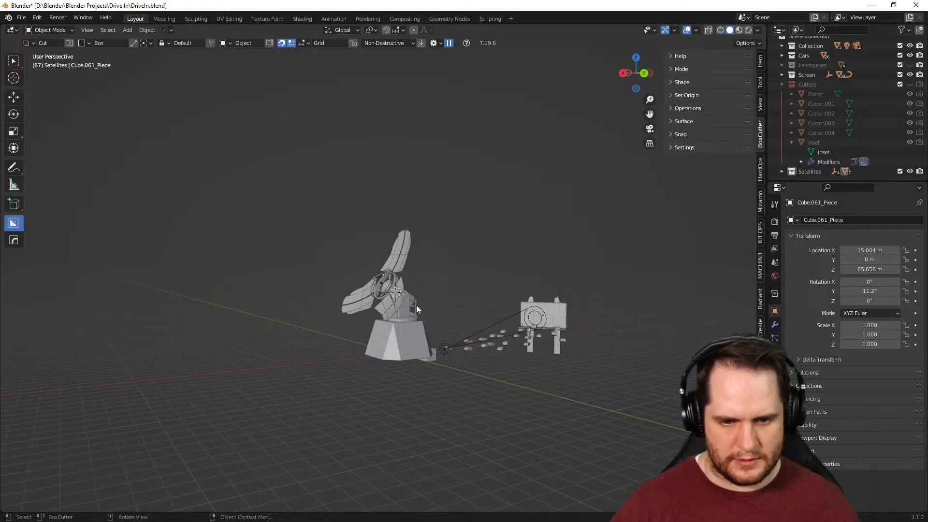
# Add a Solidify modifier to the dish panels, placed after their Radial Array modifier
pyautogui.scroll(6, 448, 312)
pyautogui.scroll(2, 448, 314)
pyautogui.moveTo(448, 312); pyautogui.dragTo(483, 249, button='middle')
pyautogui.click(425, 213)
pyautogui.scroll(2, 452, 224)
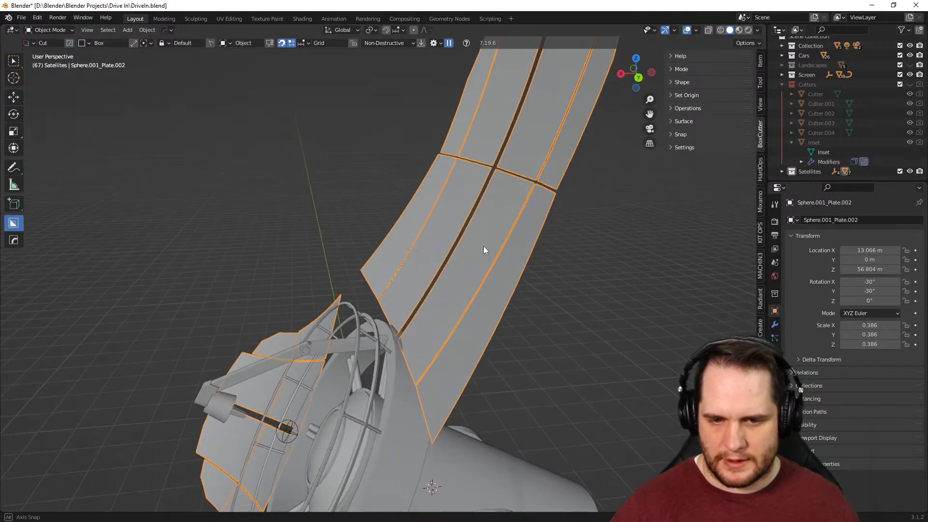
pyautogui.click(775, 324)
pyautogui.click(791, 236)
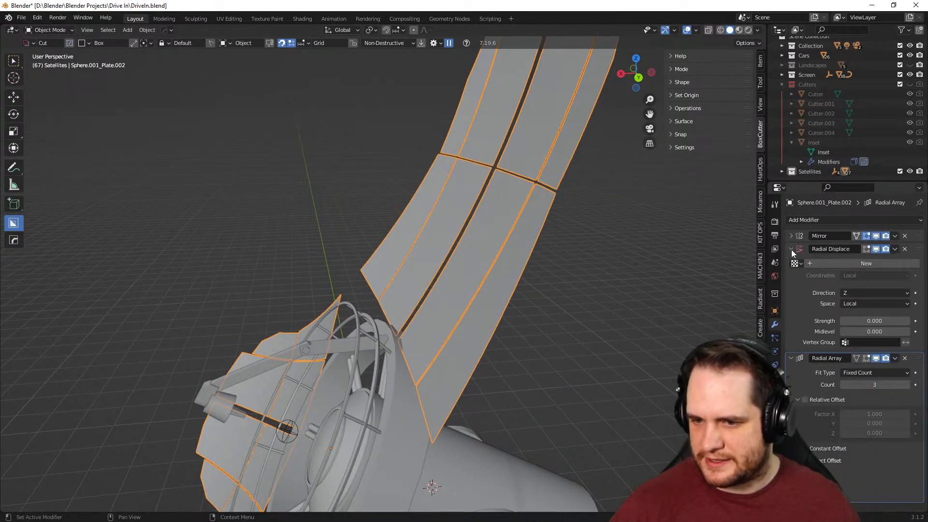
pyautogui.click(791, 247)
pyautogui.click(802, 220)
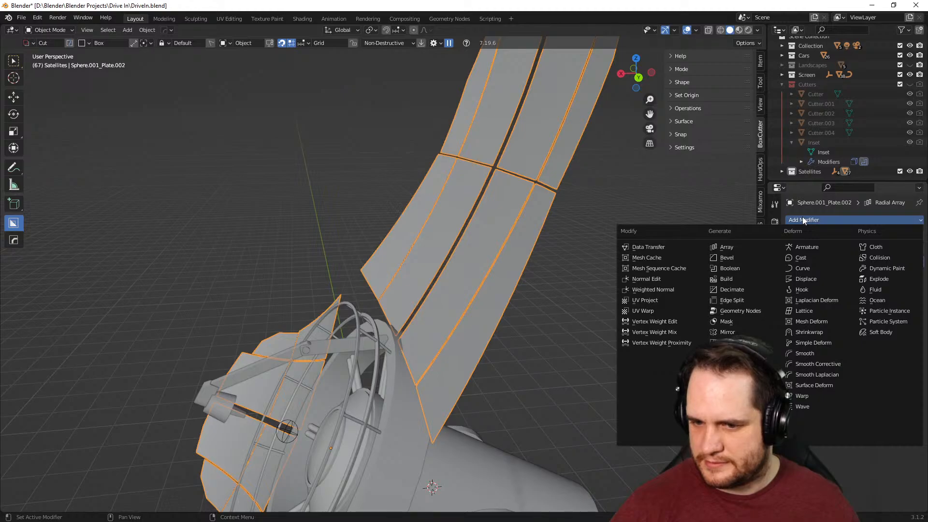
pyautogui.click(727, 385)
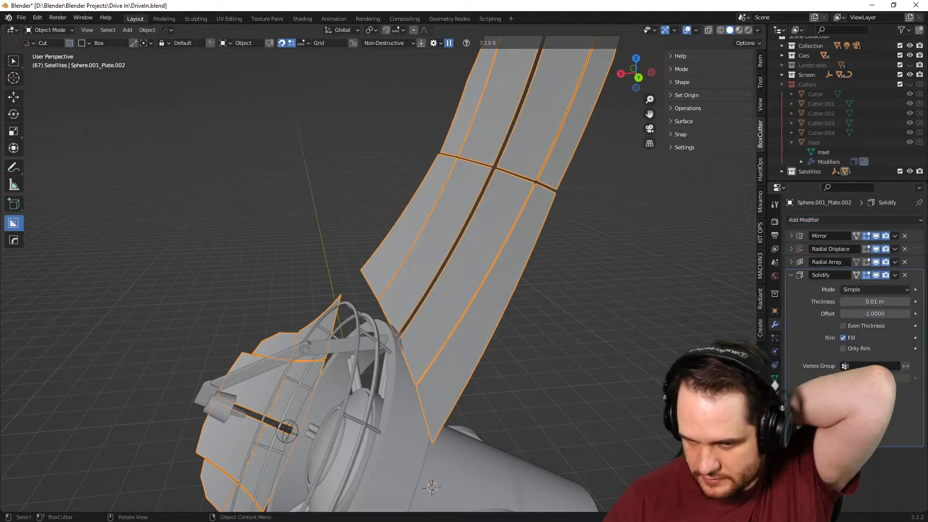
# Set the Solidify thickness of the dish panels to 0.53 m
pyautogui.moveTo(693, 308)
pyautogui.mouseDown(button='middle')
pyautogui.moveTo(677, 308)
pyautogui.moveTo(701, 309)
pyautogui.mouseUp(button='middle')
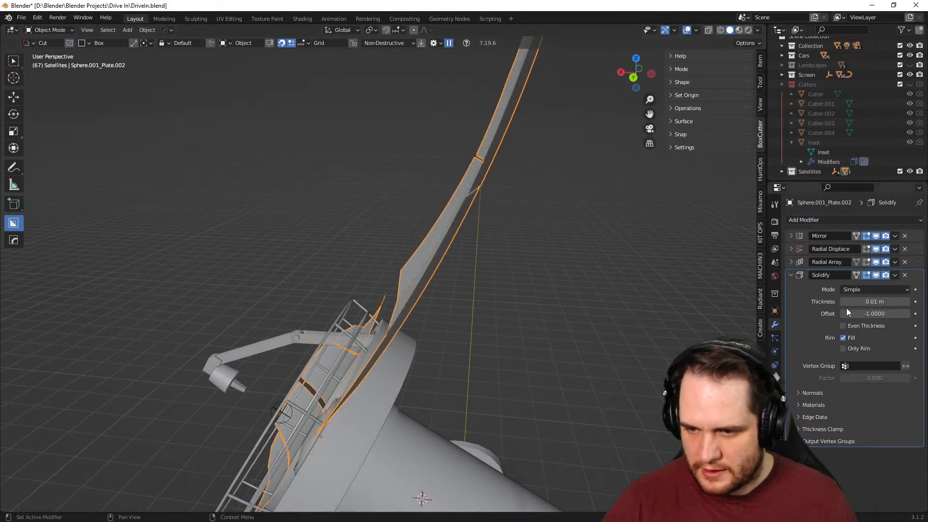
pyautogui.click(878, 302)
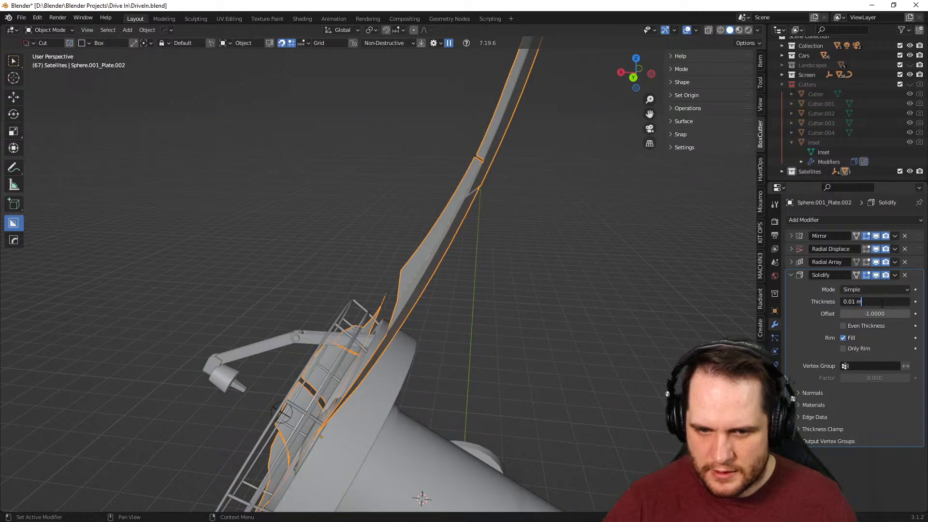
pyautogui.hotkey('ctrl', 'a')
pyautogui.write('0.51')
pyautogui.press('Return')
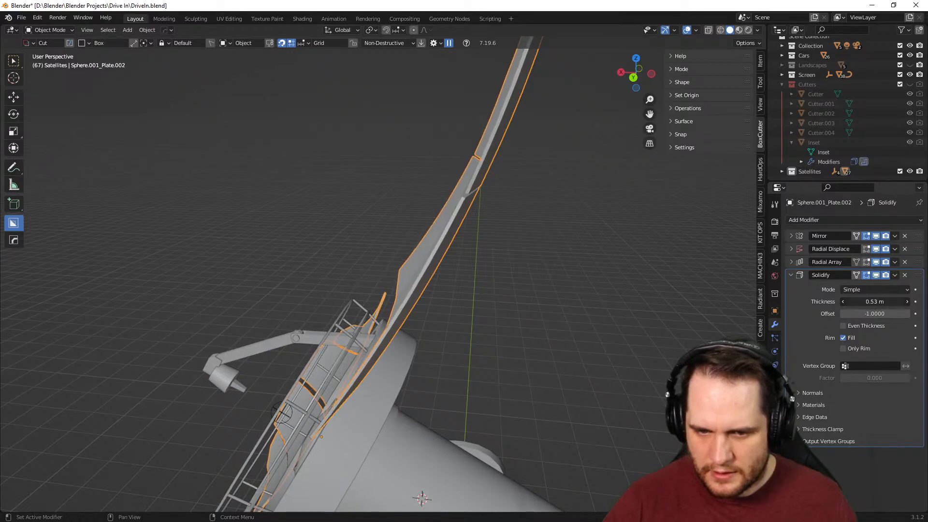
pyautogui.moveTo(571, 314); pyautogui.dragTo(523, 342, button='middle')
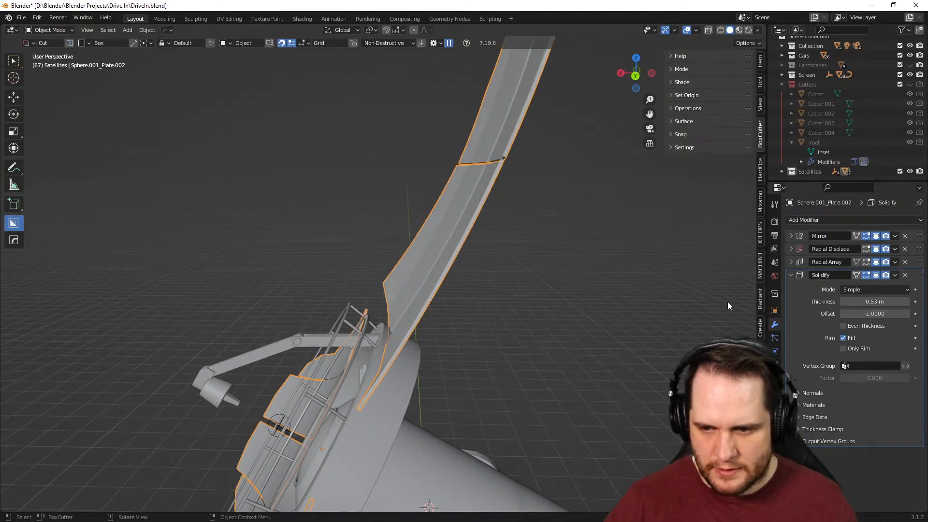
# Examine the dish panels' thickness and edges from behind and from the side, checking the source panel's mesh
pyautogui.moveTo(678, 266); pyautogui.dragTo(643, 271, button='middle')
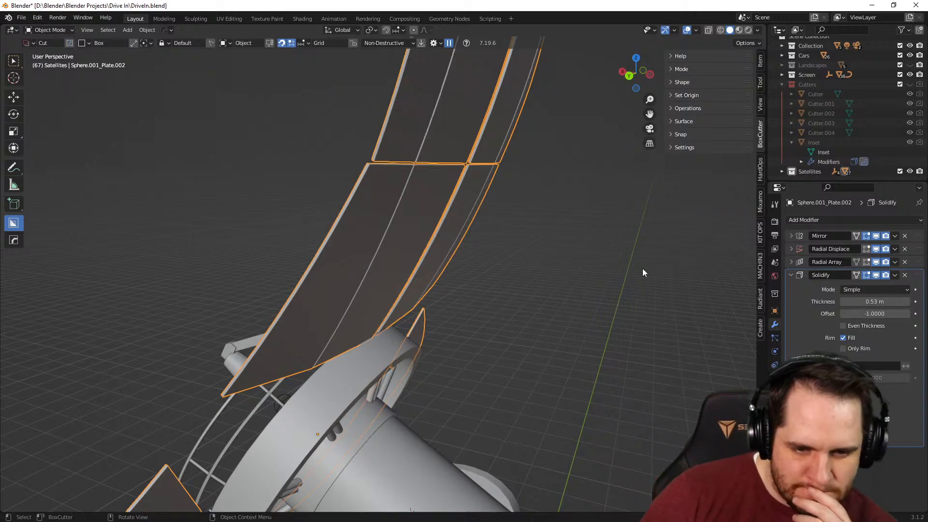
pyautogui.moveTo(604, 285); pyautogui.dragTo(512, 305, button='middle')
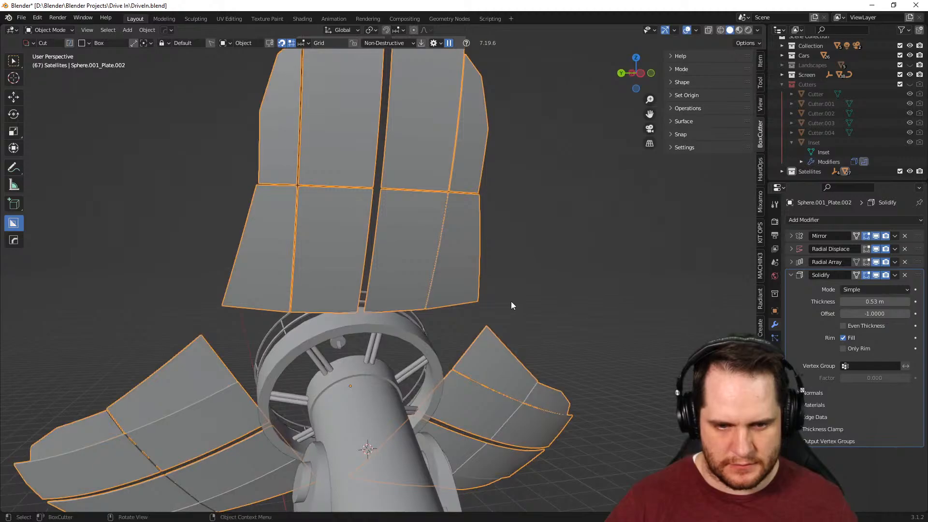
pyautogui.press('Tab')
pyautogui.press('Tab')
pyautogui.press('Tab')
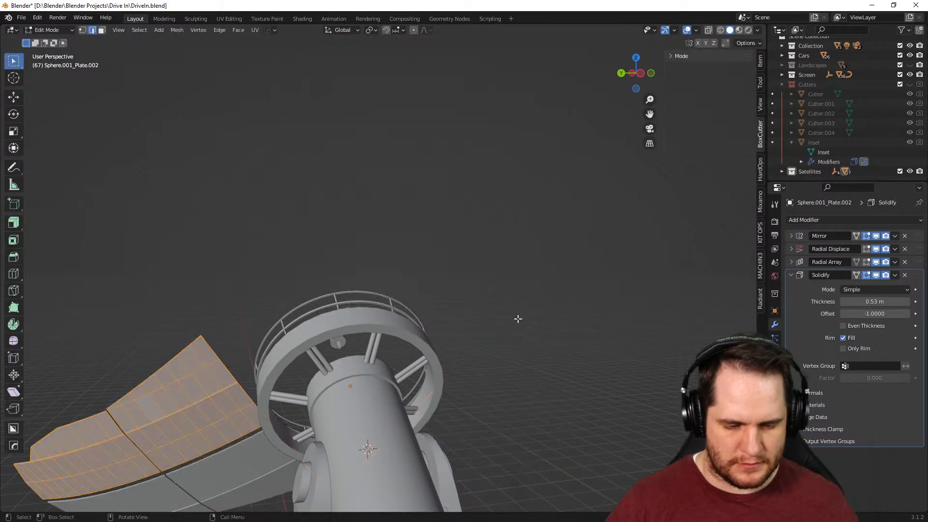
pyautogui.moveTo(294, 454); pyautogui.dragTo(343, 440, button='middle')
pyautogui.keyDown('shift'); pyautogui.moveTo(343, 440); pyautogui.dragTo(523, 286, button='middle'); pyautogui.keyUp('shift')
pyautogui.scroll(3, 471, 247)
pyautogui.scroll(-3, 414, 265)
pyautogui.press('Tab')
pyautogui.scroll(-5, 445, 268)
pyautogui.scroll(3, 610, 287)
pyautogui.scroll(2, 522, 286)
# Increase the Solidify thickness of the dish panels to 1.13 m
pyautogui.moveTo(870, 301); pyautogui.dragTo(907, 302)
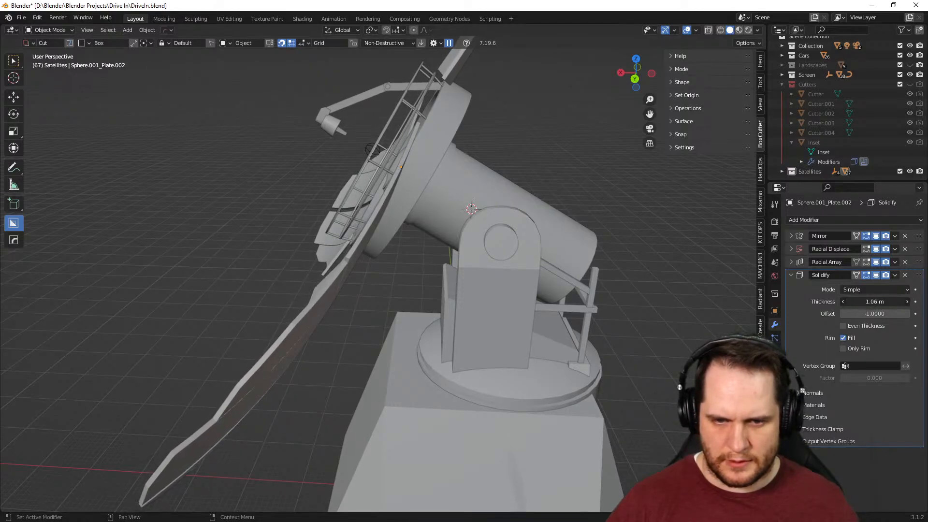
pyautogui.press('Tab')
pyautogui.press('Tab')
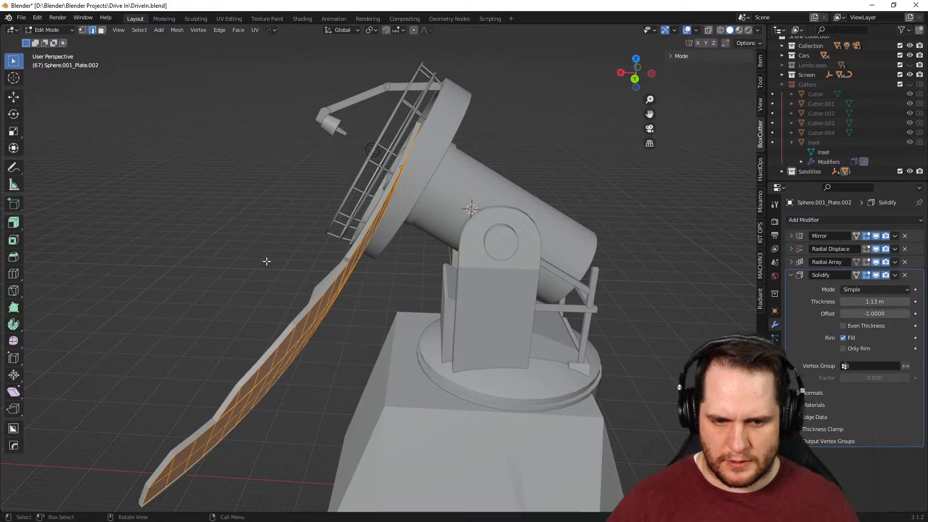
# Examine the thickened panels and the whole satellite dish from the front, side and back
pyautogui.scroll(-5, 263, 265)
pyautogui.moveTo(263, 265); pyautogui.dragTo(390, 249, button='middle')
pyautogui.scroll(5, 457, 291)
pyautogui.scroll(2, 389, 245)
pyautogui.moveTo(406, 289); pyautogui.dragTo(506, 289, button='middle')
pyautogui.scroll(-4, 478, 271)
pyautogui.scroll(-4, 484, 266)
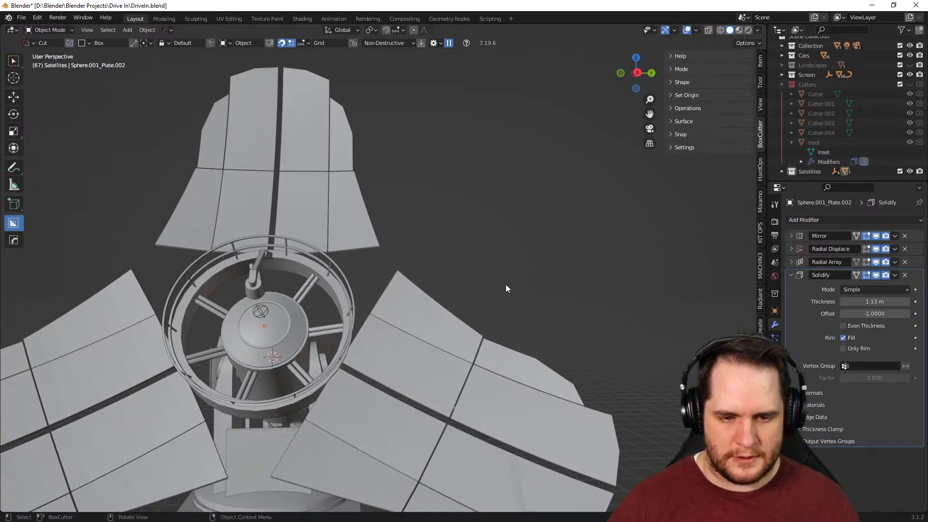
pyautogui.scroll(1, 506, 289)
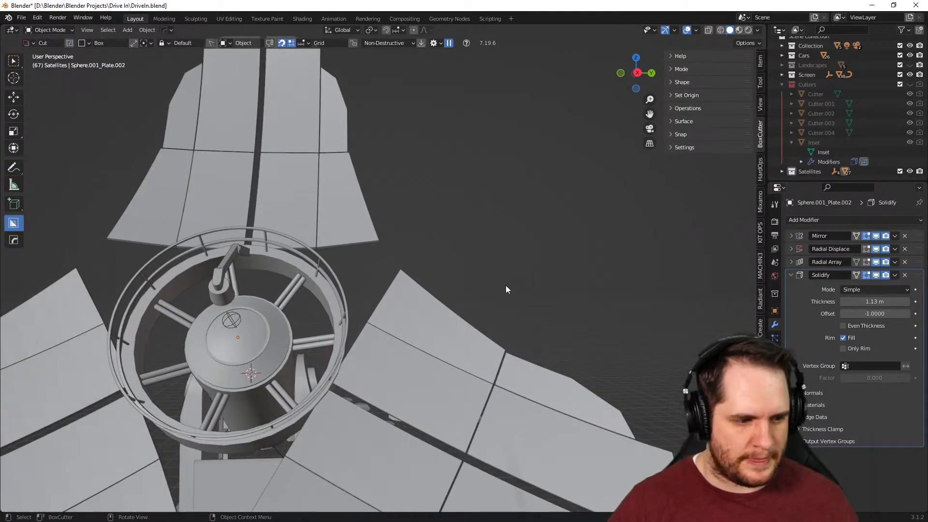
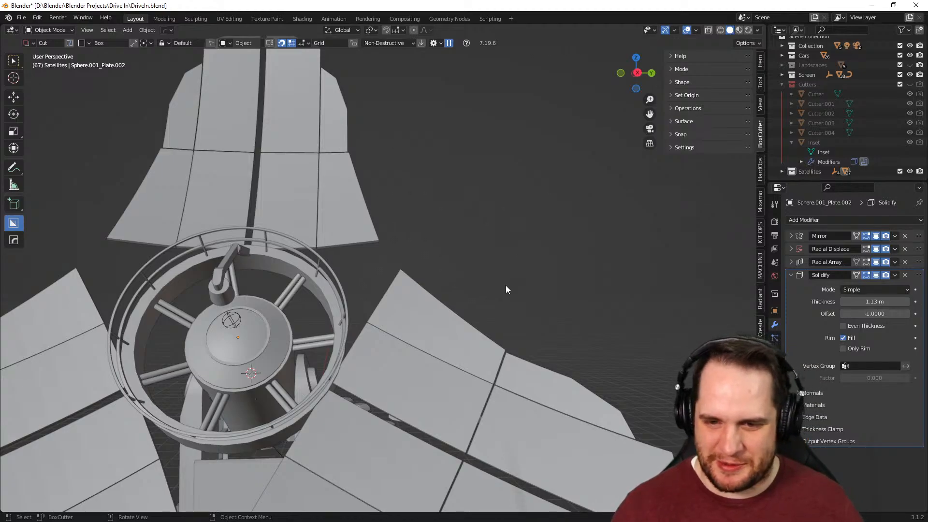
pyautogui.moveTo(506, 286); pyautogui.dragTo(429, 350, button='middle')
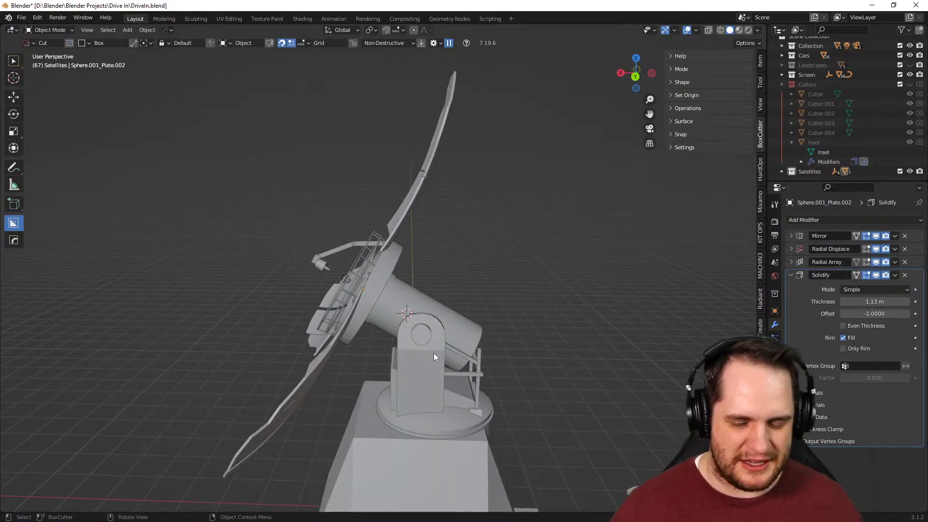
pyautogui.scroll(3, 433, 353)
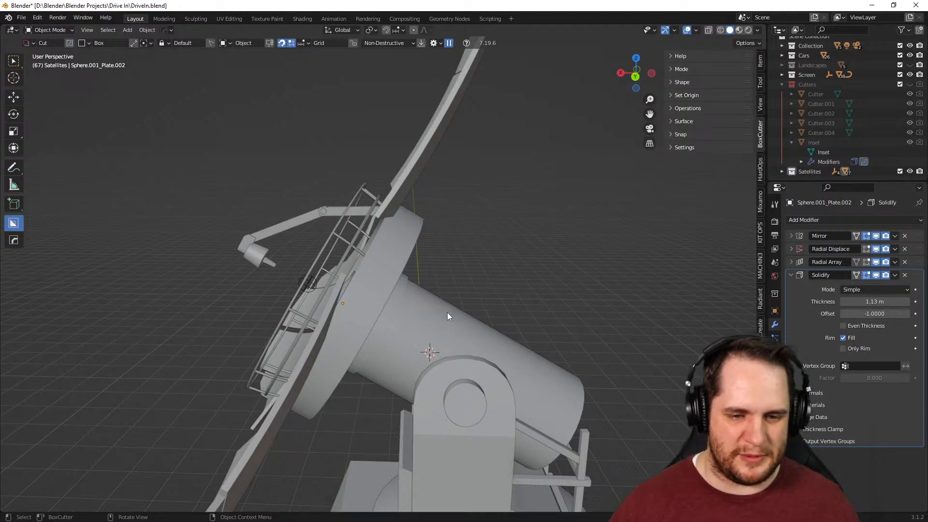
pyautogui.moveTo(450, 290); pyautogui.dragTo(409, 274, button='middle')
pyautogui.moveTo(468, 346); pyautogui.dragTo(459, 377, button='middle')
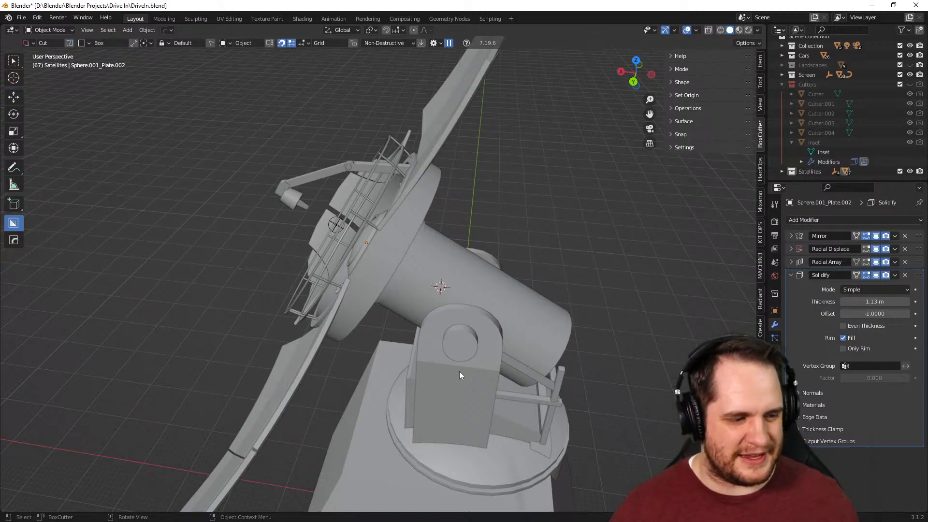
pyautogui.scroll(2, 460, 372)
pyautogui.scroll(-2, 454, 373)
pyautogui.moveTo(379, 346); pyautogui.dragTo(320, 321, button='middle')
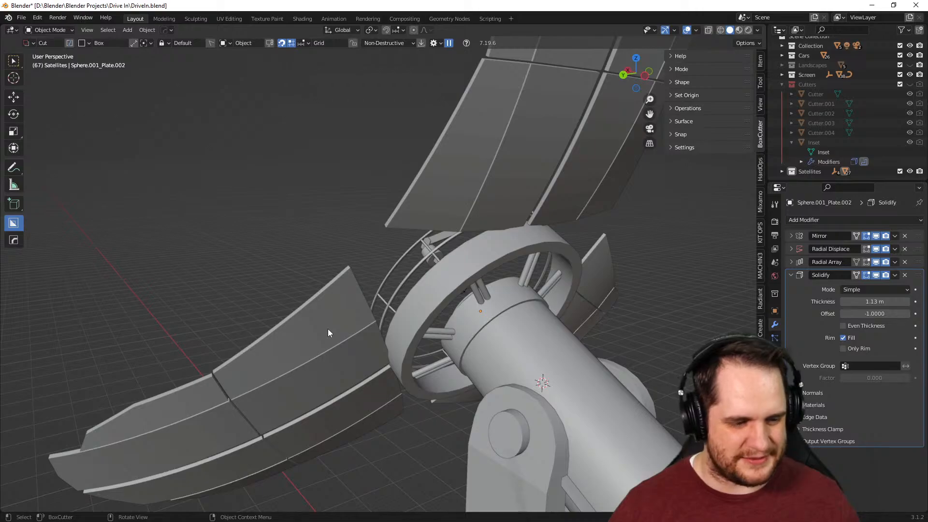
pyautogui.keyDown('shift'); pyautogui.moveTo(402, 449); pyautogui.dragTo(468, 259, button='middle'); pyautogui.keyUp('shift')
pyautogui.scroll(3, 425, 333)
pyautogui.moveTo(366, 359); pyautogui.dragTo(506, 234, button='middle')
pyautogui.scroll(-1, 476, 282)
pyautogui.moveTo(476, 282); pyautogui.dragTo(417, 206, button='middle')
# Open the dish panel mesh for editing and select the edges along the central gap on both panel sections
pyautogui.click(427, 267)
pyautogui.press('Tab')
pyautogui.scroll(4, 426, 269)
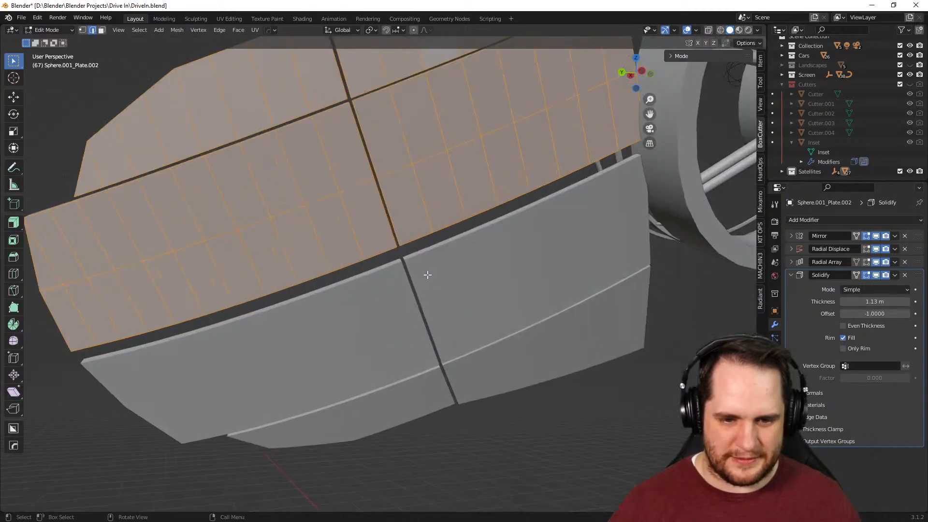
pyautogui.moveTo(531, 317); pyautogui.dragTo(466, 287, button='middle')
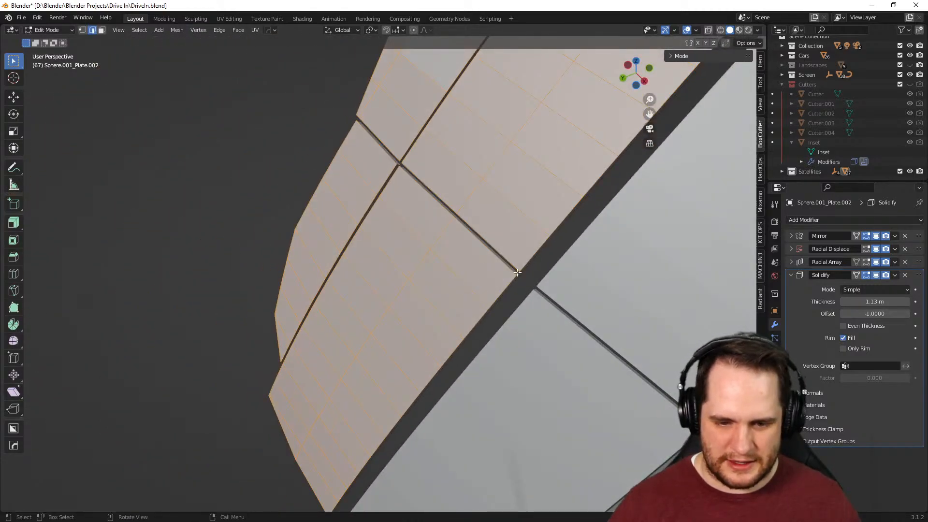
pyautogui.keyDown('alt'); pyautogui.click(529, 259); pyautogui.keyUp('alt')
pyautogui.keyDown('alt'); pyautogui.moveTo(525, 271); pyautogui.dragTo(562, 283, button='middle'); pyautogui.keyUp('alt')
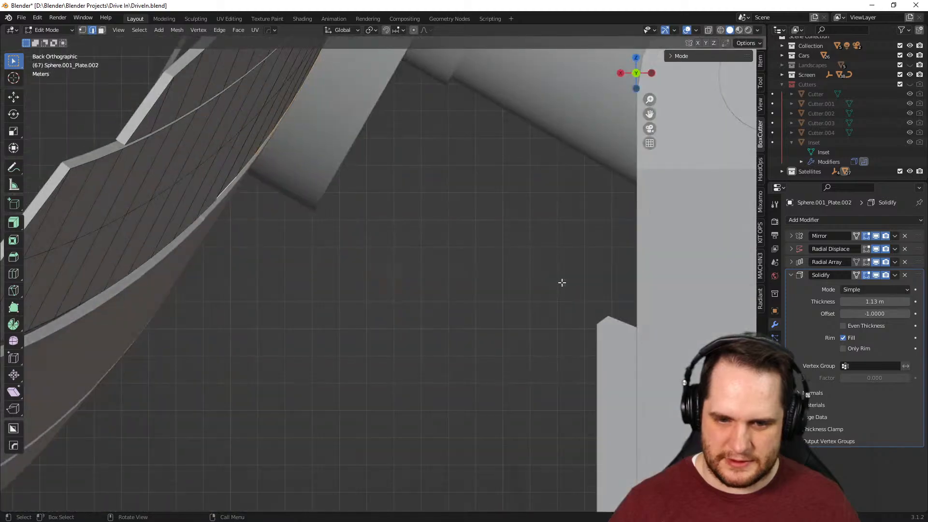
pyautogui.moveTo(491, 305); pyautogui.dragTo(317, 263, button='middle')
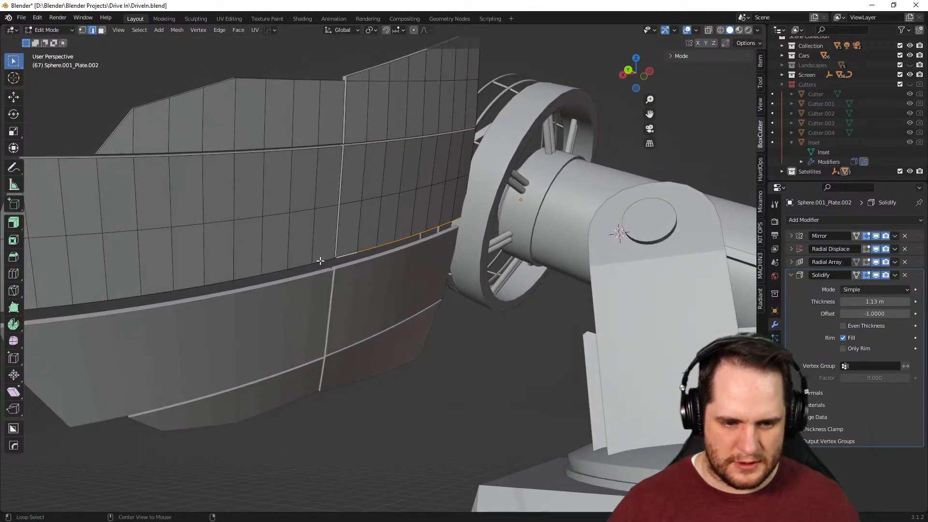
pyautogui.moveTo(404, 287); pyautogui.dragTo(502, 343, button='middle')
pyautogui.scroll(2, 361, 296)
pyautogui.scroll(1, 399, 311)
pyautogui.scroll(-2, 503, 344)
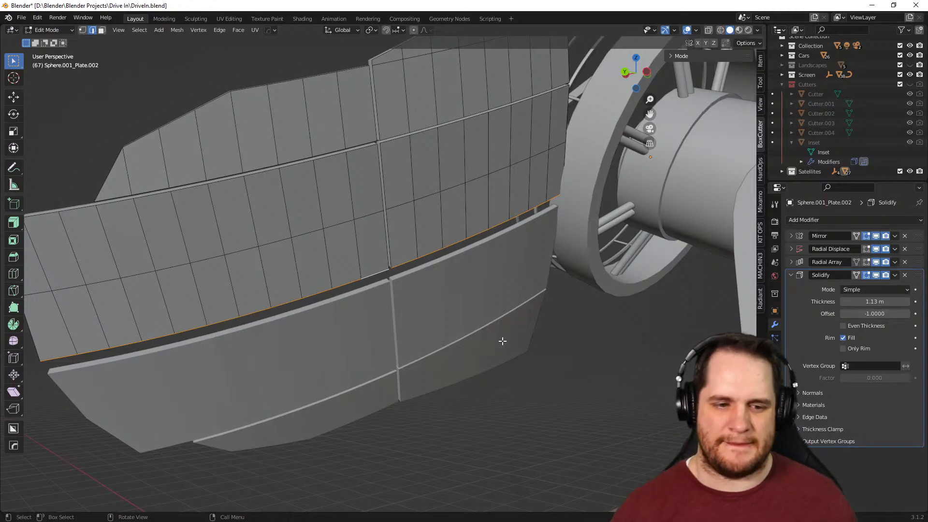
# Add a loop cut along the inner panel section beside the central gap, sliding it toward the gap with a factor of 0.684
pyautogui.scroll(-4, 503, 341)
pyautogui.moveTo(425, 339); pyautogui.dragTo(263, 274, button='middle')
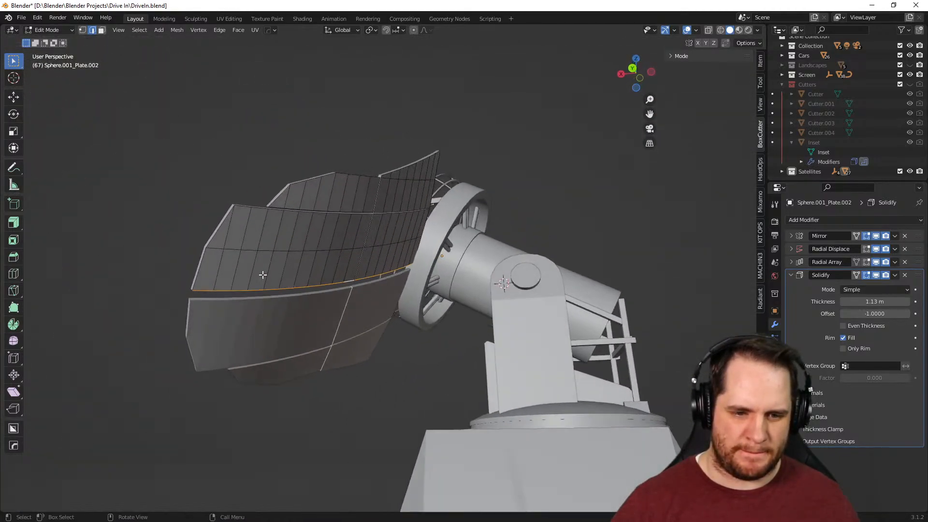
pyautogui.scroll(4, 363, 318)
pyautogui.moveTo(428, 343); pyautogui.dragTo(320, 352, button='middle')
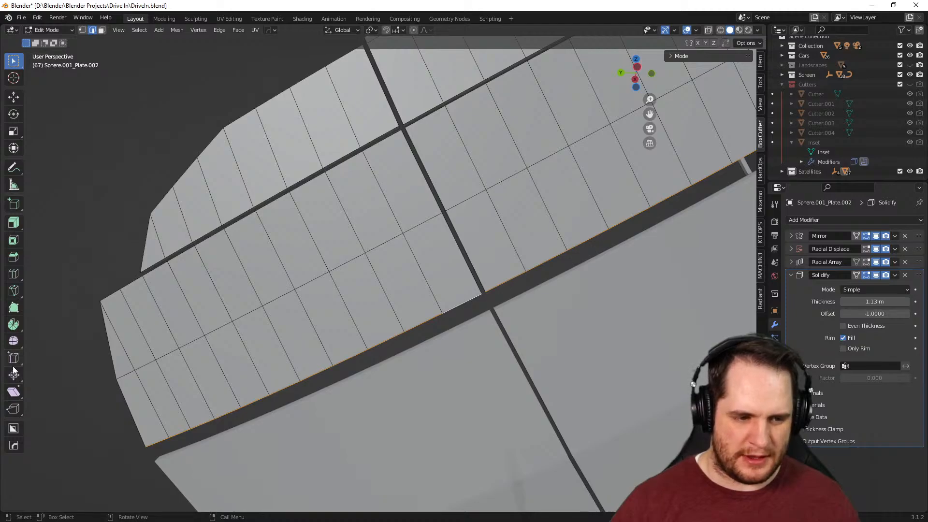
pyautogui.click(13, 274)
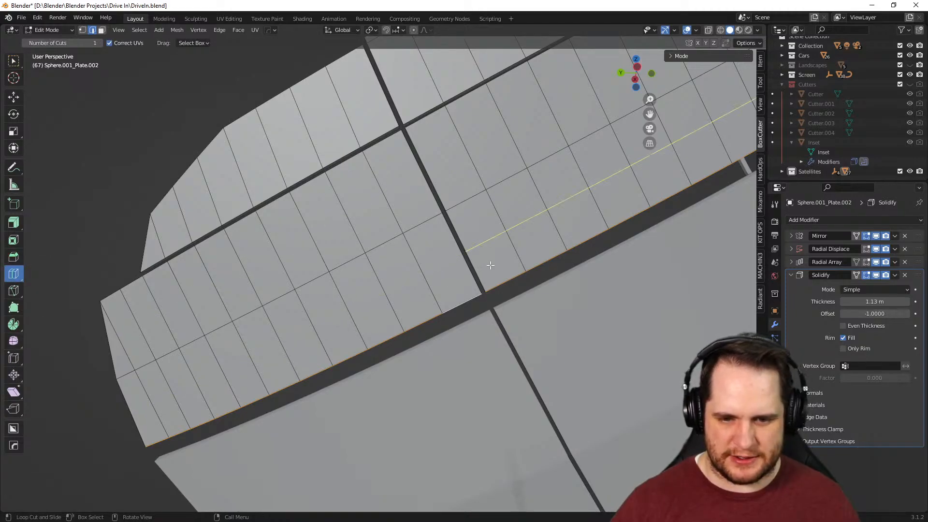
pyautogui.moveTo(481, 247); pyautogui.dragTo(487, 250)
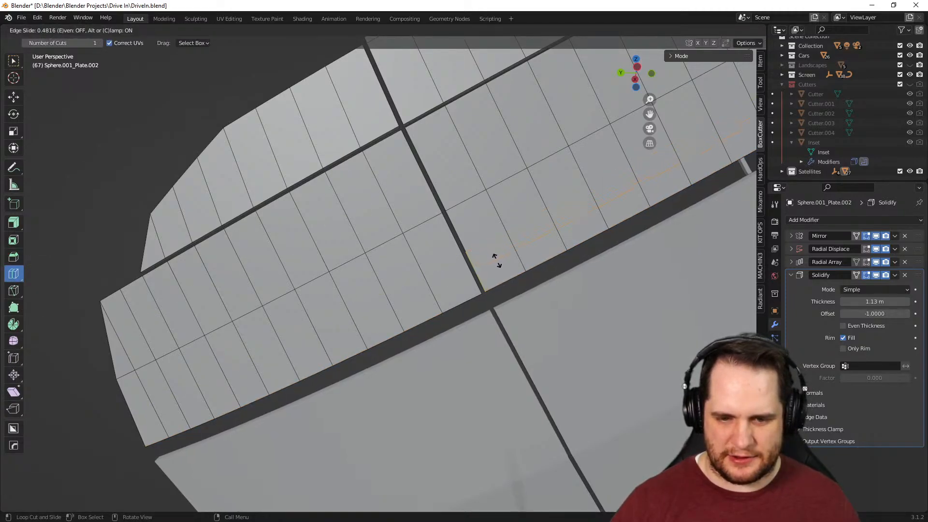
pyautogui.moveTo(501, 267); pyautogui.dragTo(503, 269)
pyautogui.moveTo(503, 269); pyautogui.dragTo(557, 338, button='middle')
pyautogui.scroll(2, 558, 338)
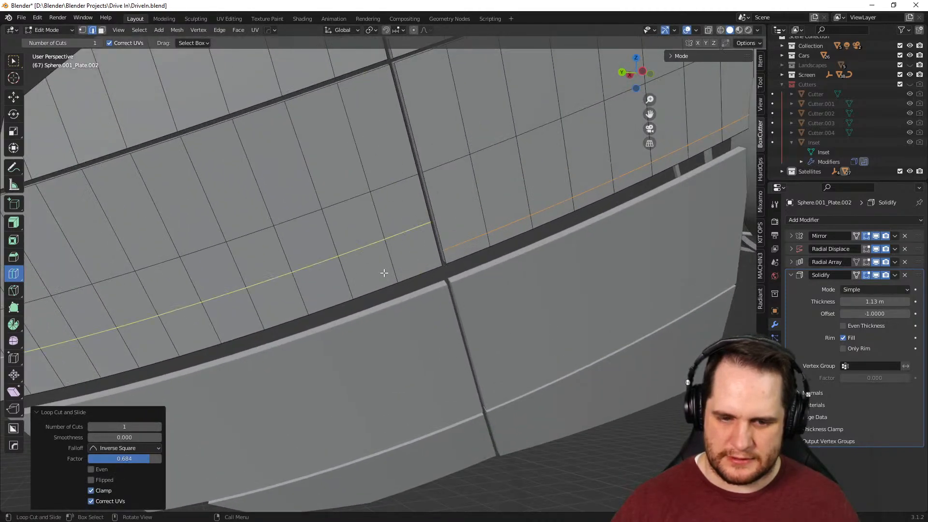
pyautogui.click(372, 249)
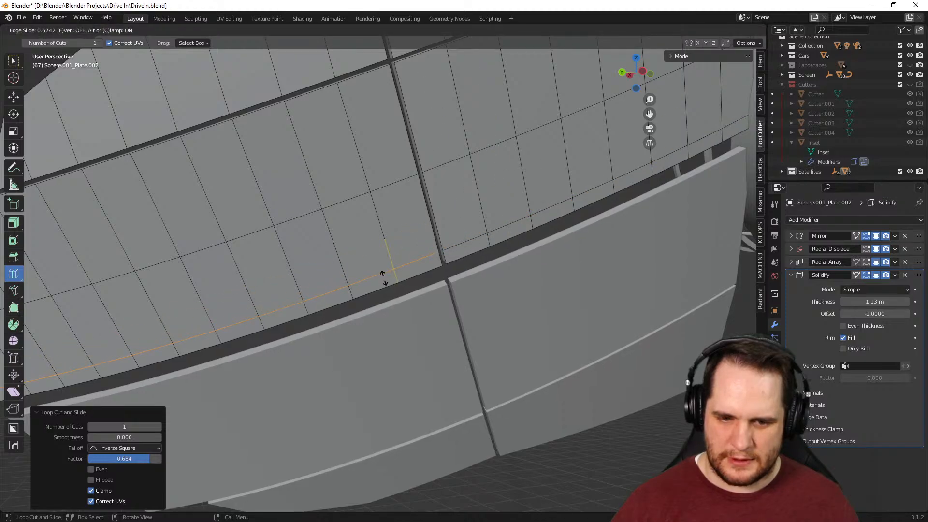
pyautogui.click(384, 278)
pyautogui.moveTo(563, 296); pyautogui.dragTo(520, 284, button='middle')
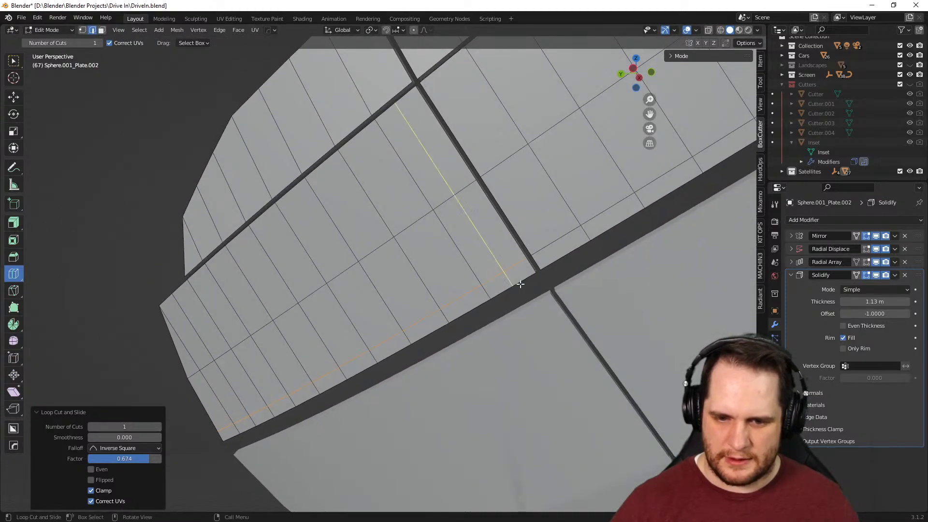
pyautogui.keyDown('shift'); pyautogui.moveTo(597, 287); pyautogui.dragTo(443, 247, button='middle'); pyautogui.keyUp('shift')
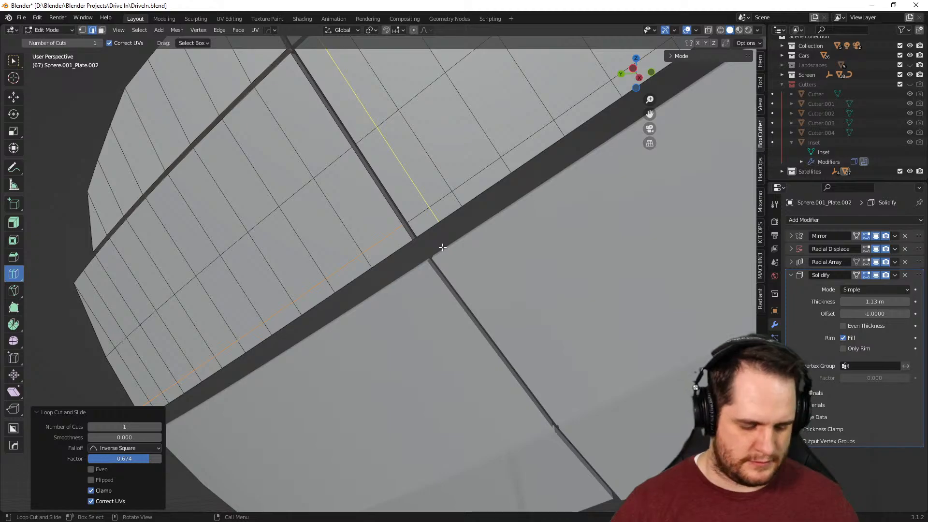
pyautogui.hotkey('ctrl', 'z')
# Add a loop cut along the outer panel section beside the central gap, sliding it toward the gap with a factor of 0.691
pyautogui.click(344, 242)
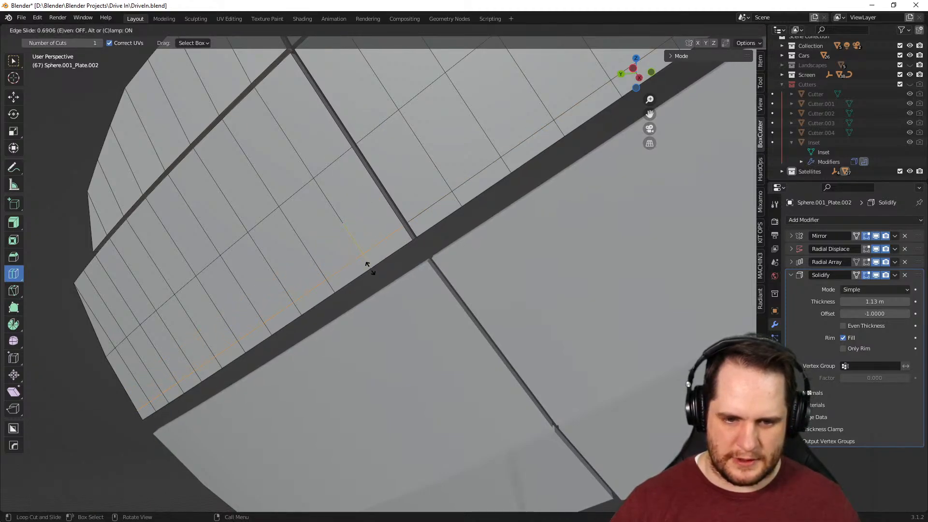
pyautogui.click(369, 268)
pyautogui.scroll(-3, 480, 290)
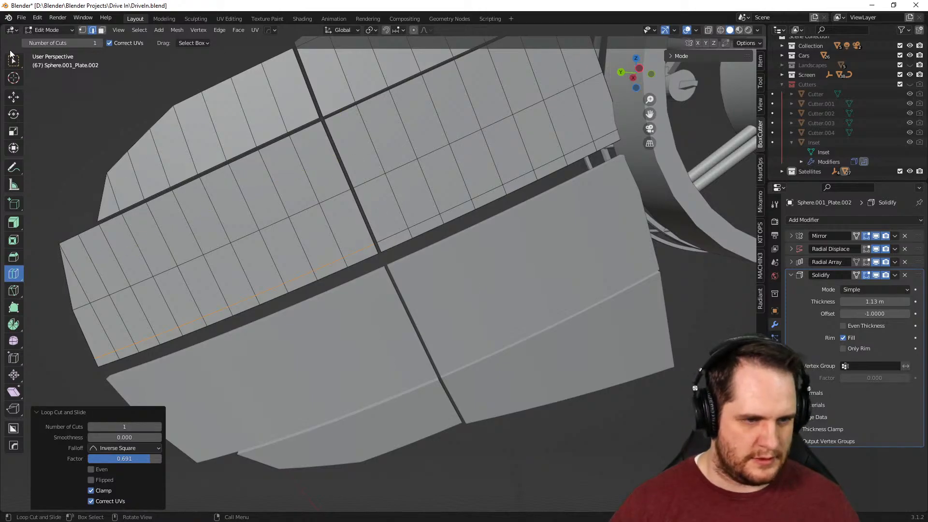
# Select the narrow face strips beside the central gap on both panel sections and extract them as a separate piece
pyautogui.press('w')
pyautogui.click(442, 220)
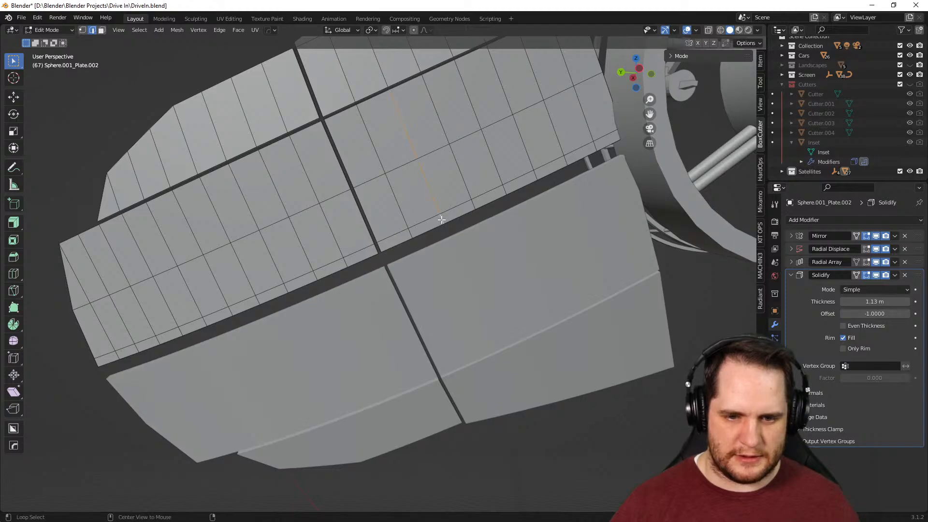
pyautogui.keyDown('alt'); pyautogui.click(444, 218); pyautogui.keyUp('alt')
pyautogui.keyDown('alt'); pyautogui.keyDown('shift'); pyautogui.click(348, 261); pyautogui.keyUp('shift'); pyautogui.keyUp('alt')
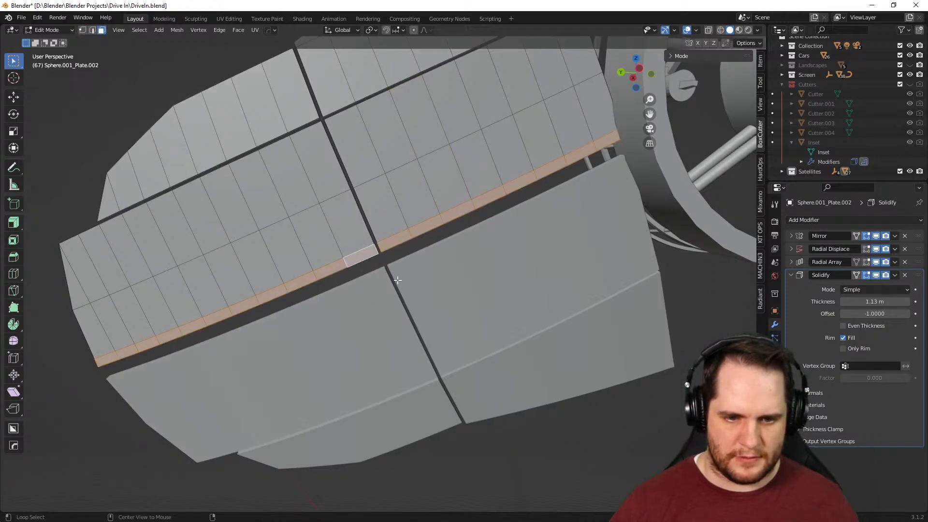
pyautogui.moveTo(347, 261); pyautogui.dragTo(436, 294, button='middle')
pyautogui.press('q')
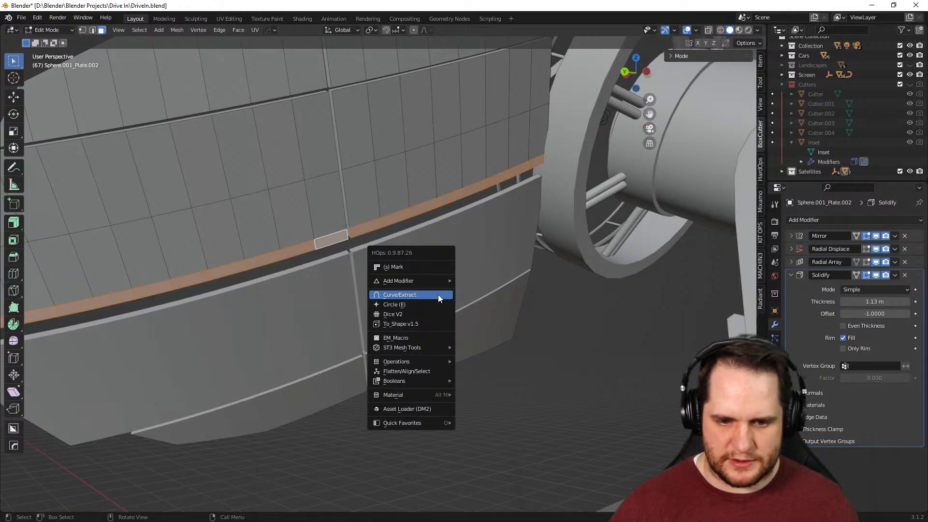
pyautogui.keyDown('ctrl'); pyautogui.click(407, 296); pyautogui.keyUp('ctrl')
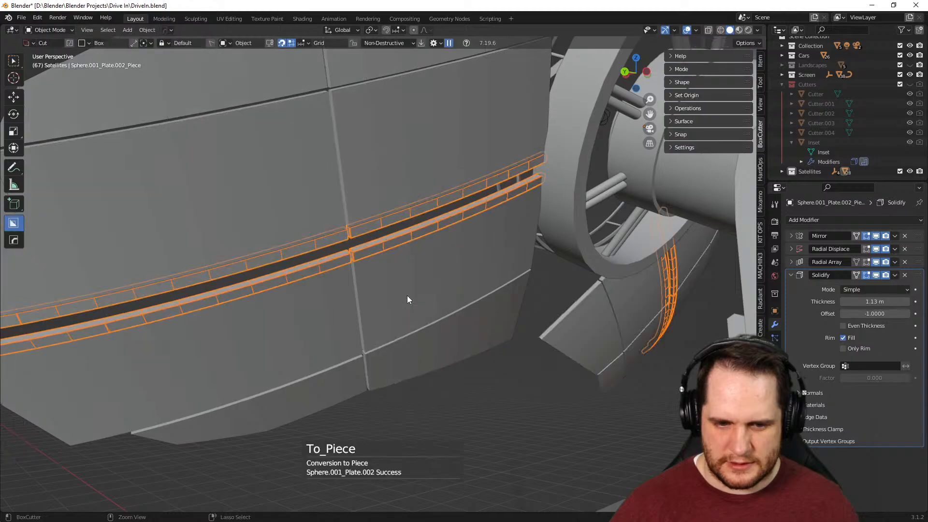
# Remove the Solidify modifier from the extracted strip piece
pyautogui.moveTo(407, 295); pyautogui.dragTo(518, 295, button='middle')
pyautogui.scroll(2, 487, 299)
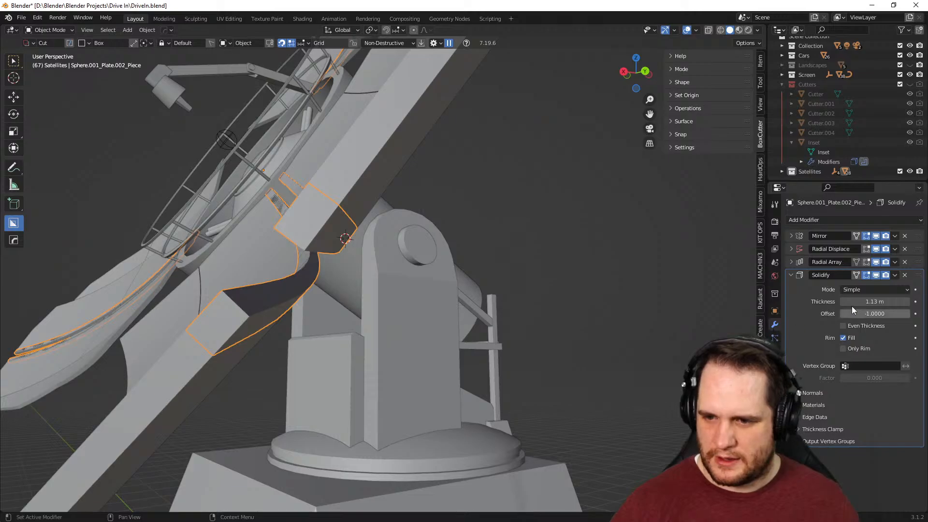
pyautogui.click(905, 276)
pyautogui.moveTo(680, 271); pyautogui.dragTo(641, 277, button='middle')
pyautogui.moveTo(388, 353); pyautogui.dragTo(411, 350, button='middle')
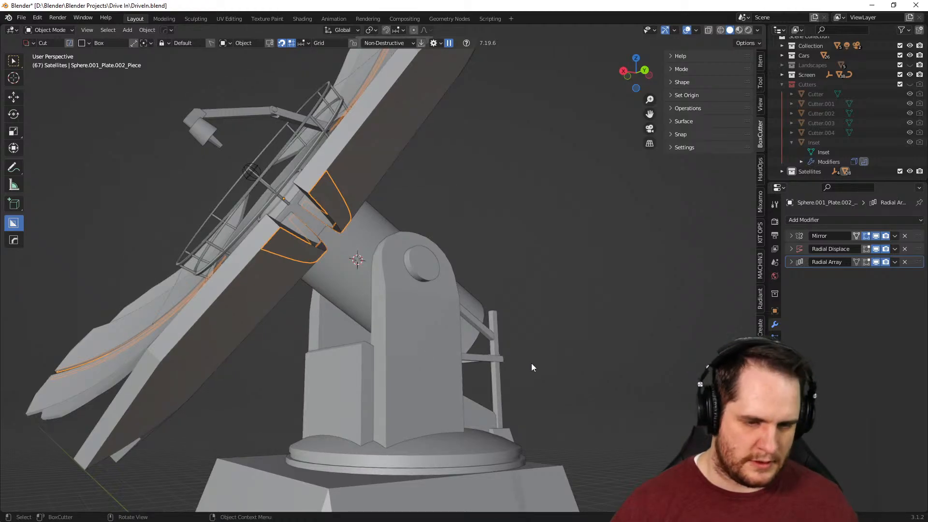
# Scale the extracted strips along their local Z axis by a factor of 0.691
pyautogui.press('s')
pyautogui.click(513, 357)
pyautogui.moveTo(525, 367); pyautogui.dragTo(397, 309, button='middle')
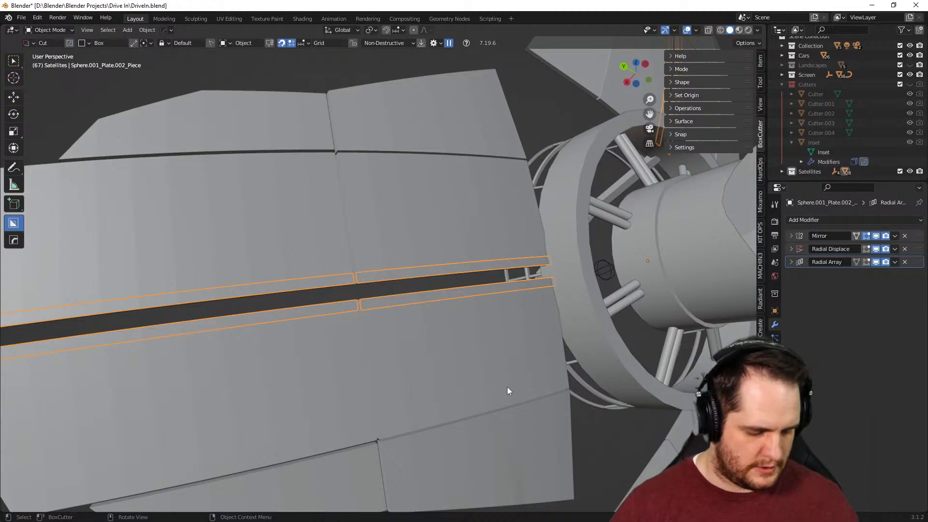
pyautogui.moveTo(507, 387); pyautogui.dragTo(508, 393, button='middle')
pyautogui.press('s')
pyautogui.press('z')
pyautogui.press('z')
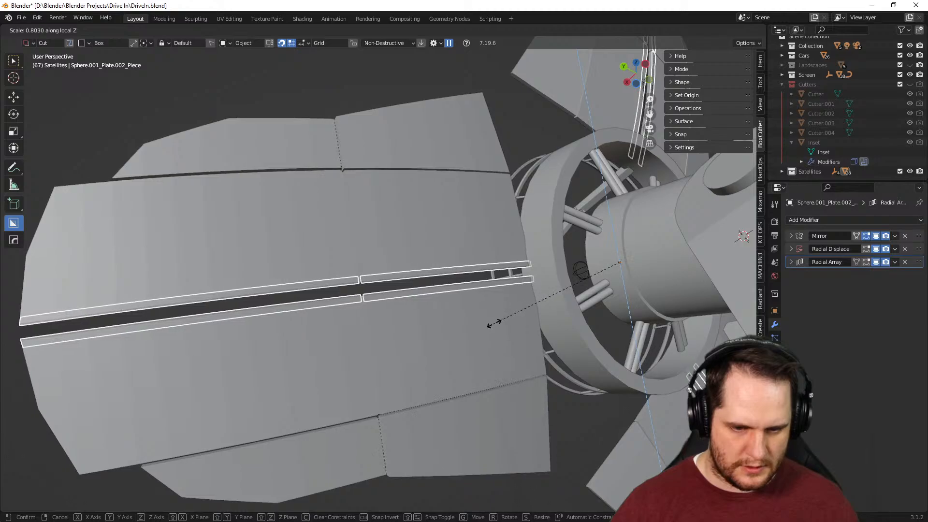
pyautogui.click(513, 320)
# Add a Solidify modifier to the extracted strips and set its thickness to 0.87 m
pyautogui.moveTo(488, 314); pyautogui.dragTo(393, 356, button='middle')
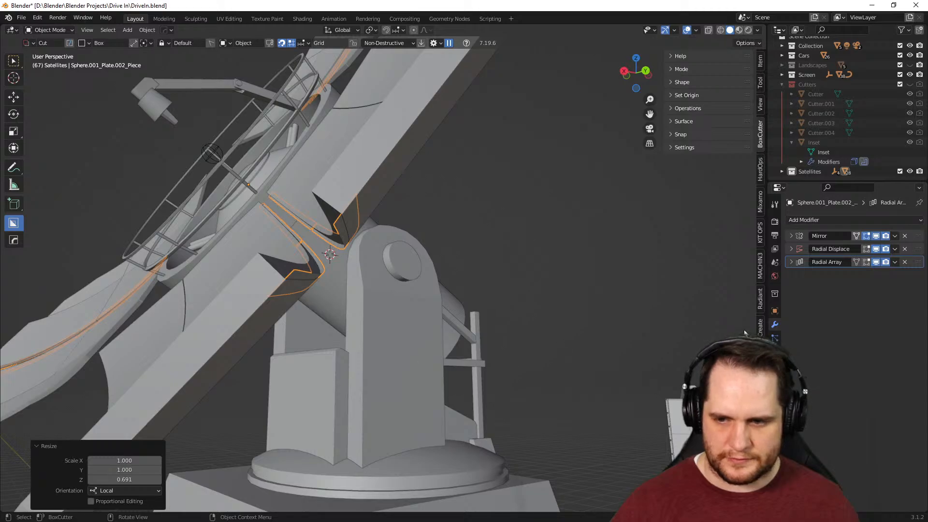
pyautogui.click(839, 222)
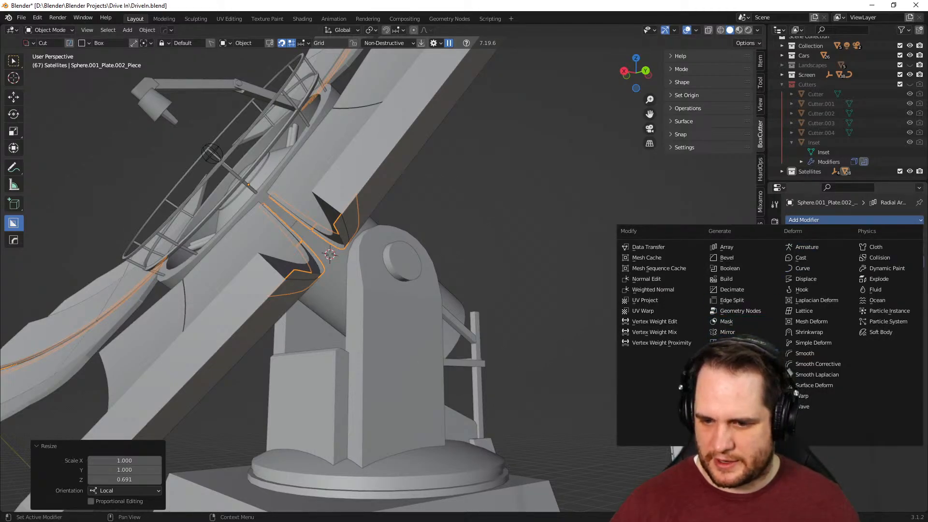
pyautogui.click(728, 385)
pyautogui.moveTo(878, 302); pyautogui.dragTo(913, 302)
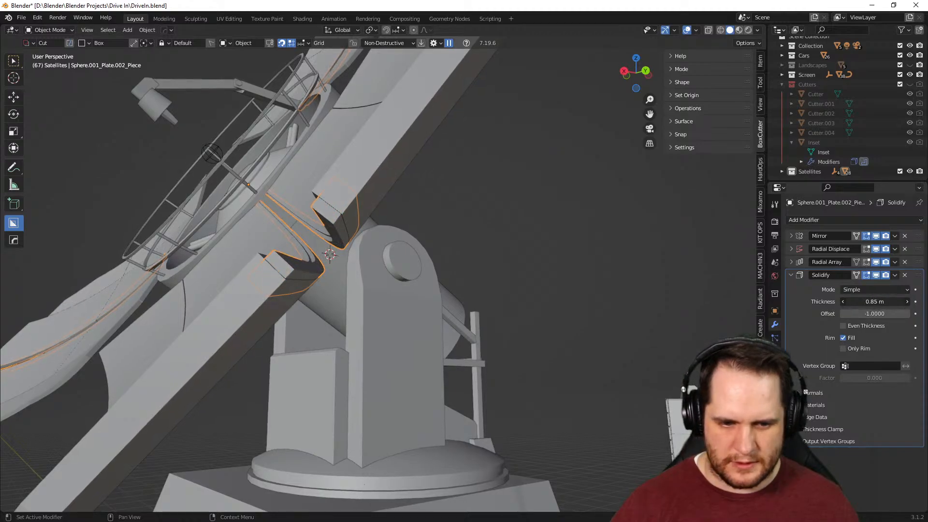
# Move the extracted strips along their local X axis toward the back of the dish panels
pyautogui.moveTo(628, 292); pyautogui.dragTo(575, 292, button='middle')
pyautogui.press('g')
pyautogui.press('z')
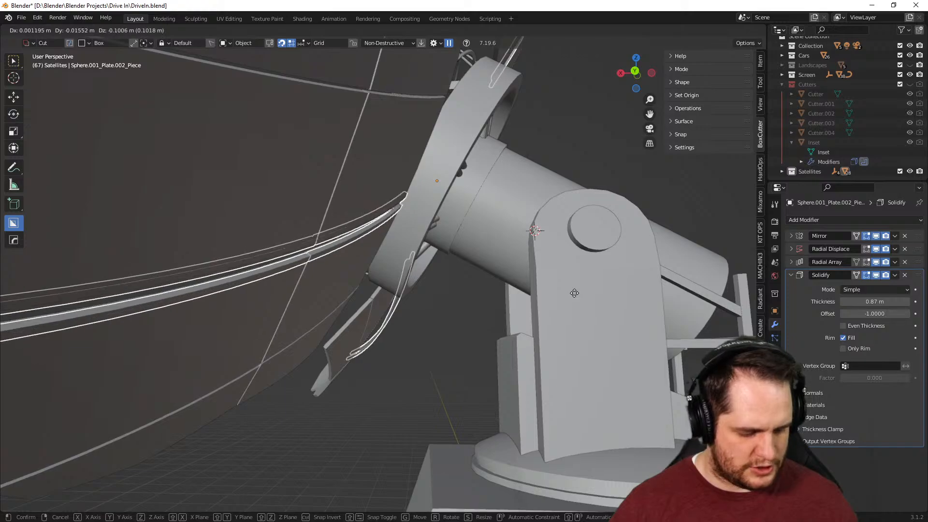
pyautogui.press('y')
pyautogui.press('x')
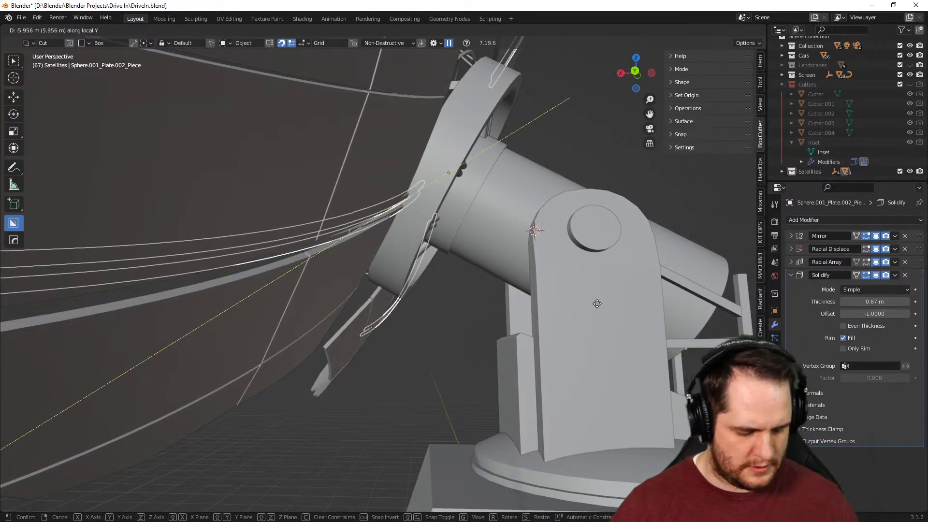
pyautogui.press('x')
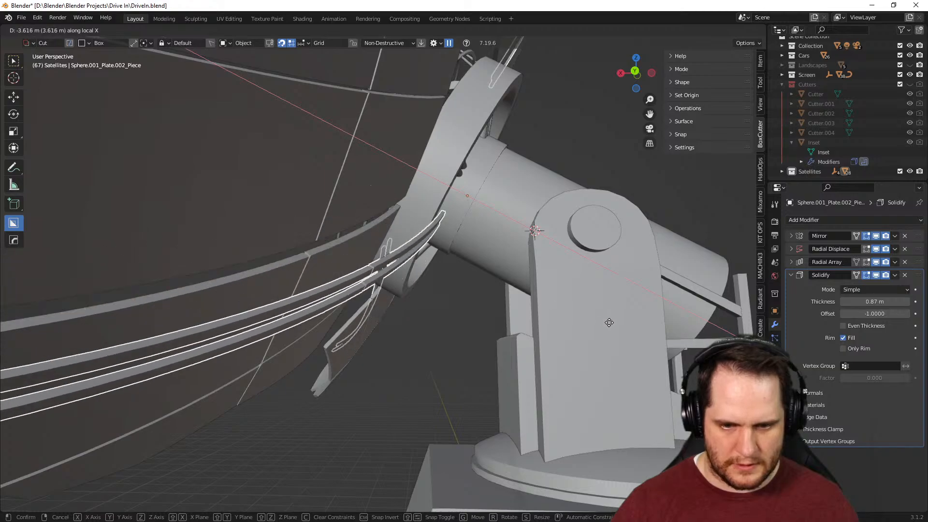
pyautogui.click(543, 339)
# Examine the placement of the strips on all dish panels from the back, side and front
pyautogui.moveTo(543, 339); pyautogui.dragTo(390, 316, button='middle')
pyautogui.moveTo(552, 191); pyautogui.dragTo(486, 202, button='middle')
pyautogui.scroll(2, 487, 202)
pyautogui.moveTo(574, 170); pyautogui.dragTo(178, 239, button='middle')
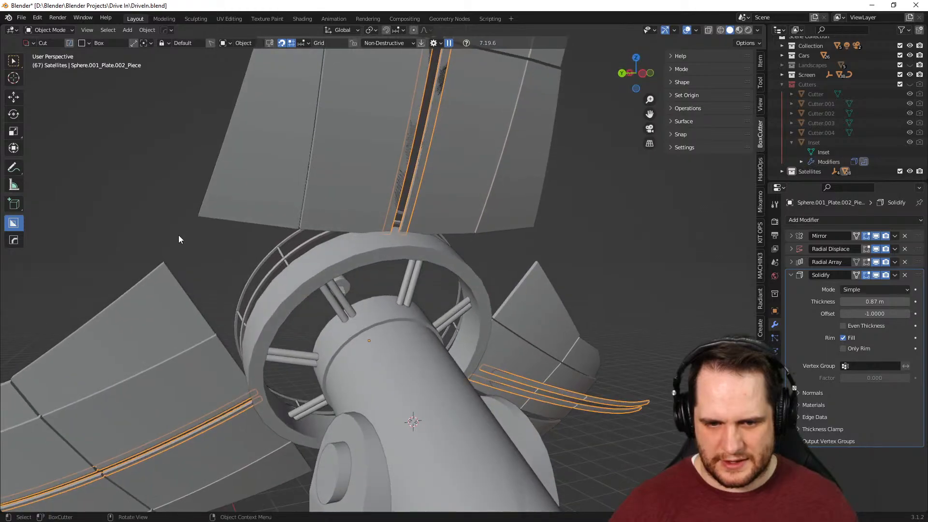
pyautogui.scroll(-4, 220, 304)
pyautogui.moveTo(219, 306); pyautogui.dragTo(386, 227, button='middle')
pyautogui.scroll(3, 320, 306)
pyautogui.scroll(-3, 341, 323)
pyautogui.moveTo(509, 227); pyautogui.dragTo(417, 108, button='middle')
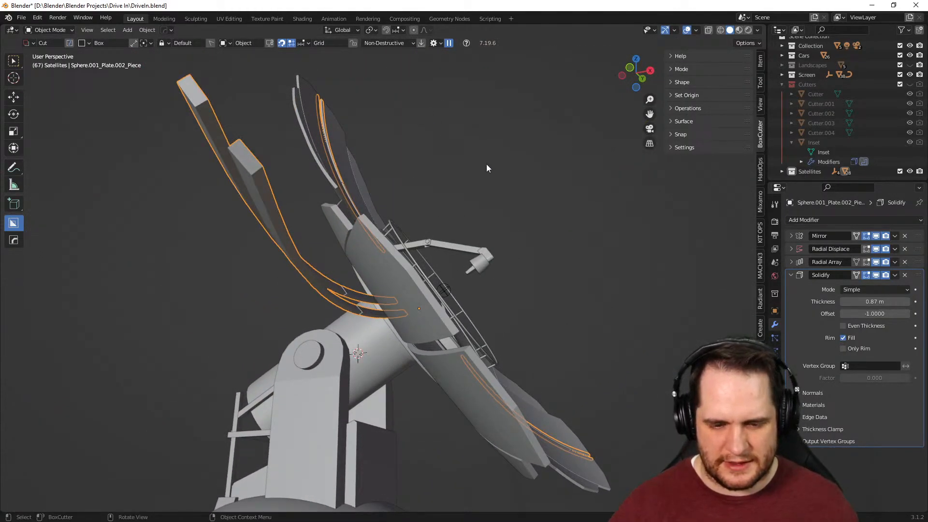
pyautogui.moveTo(525, 236); pyautogui.dragTo(359, 300, button='middle')
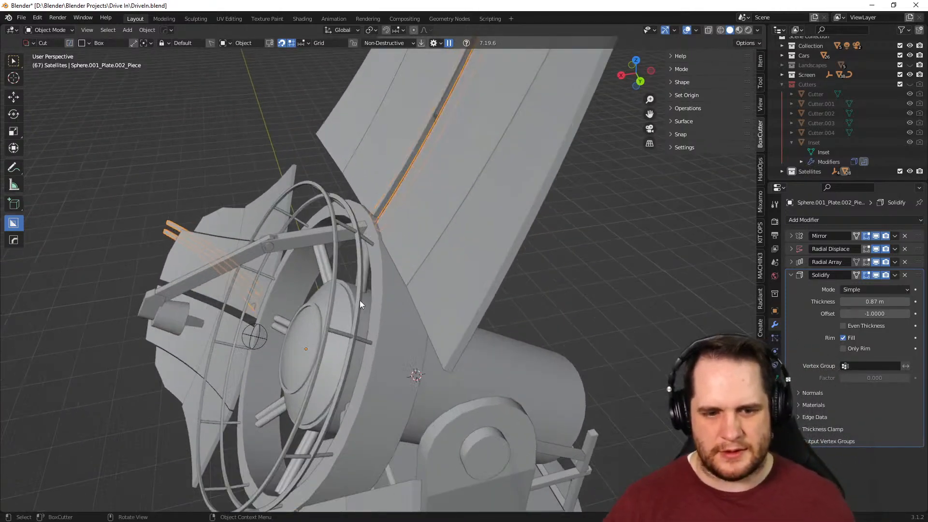
pyautogui.moveTo(385, 344); pyautogui.dragTo(560, 263, button='middle')
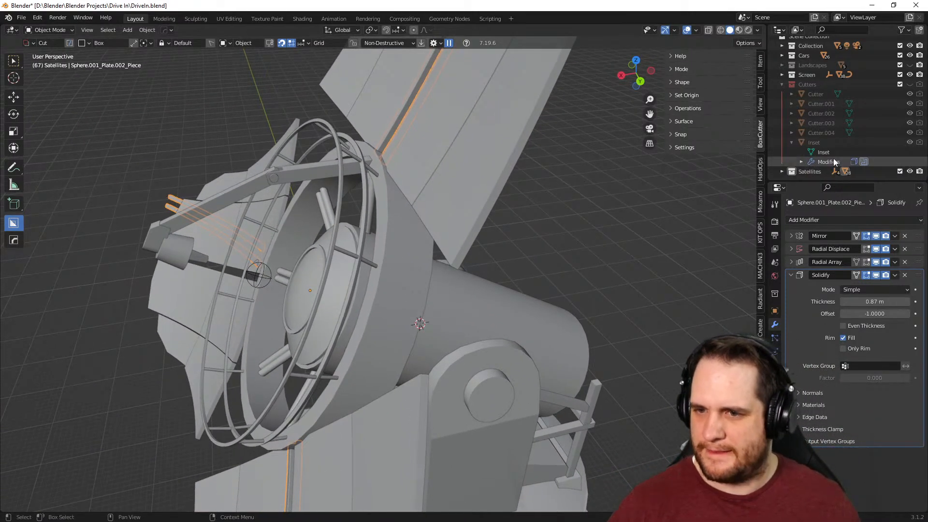
# Locate the strip piece in the Satellites collection, collapsing the Cutters collection, and list its modifiers
pyautogui.click(780, 172)
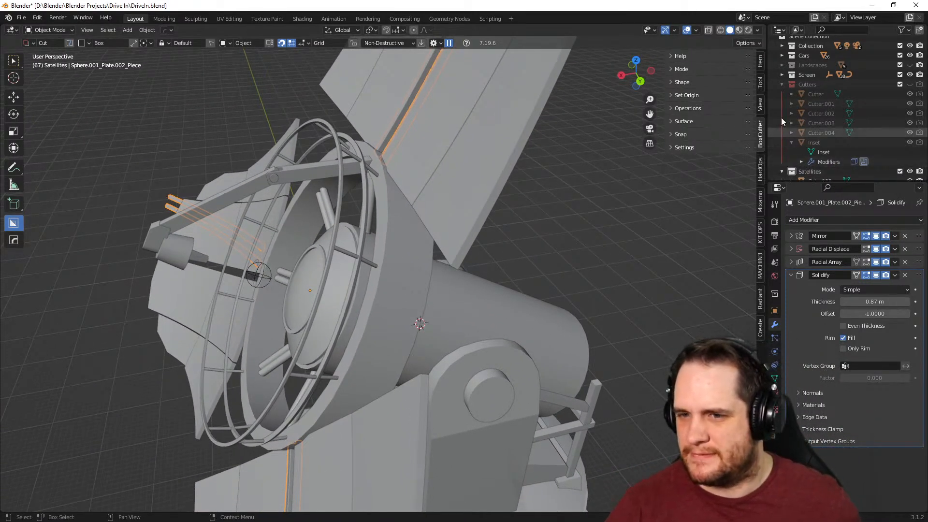
pyautogui.click(782, 85)
pyautogui.scroll(-7, 836, 140)
pyautogui.scroll(-6, 841, 145)
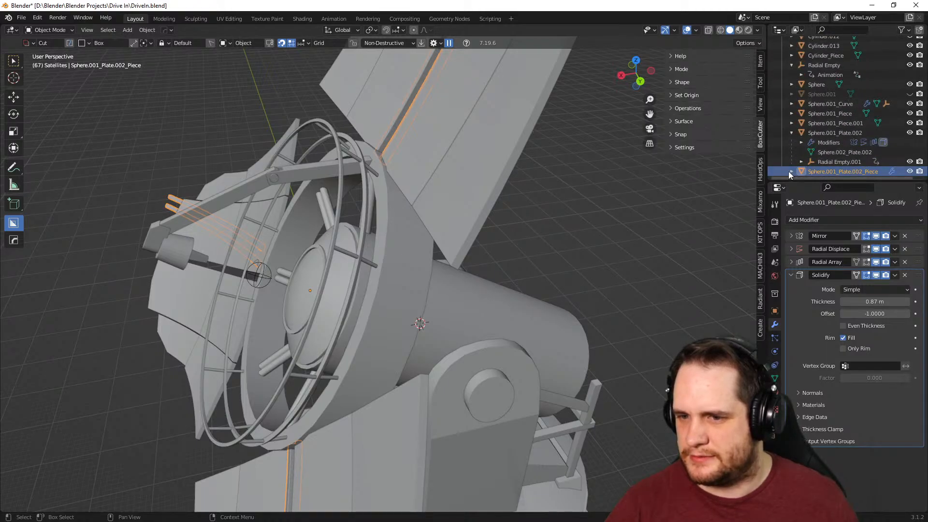
pyautogui.scroll(-2, 826, 167)
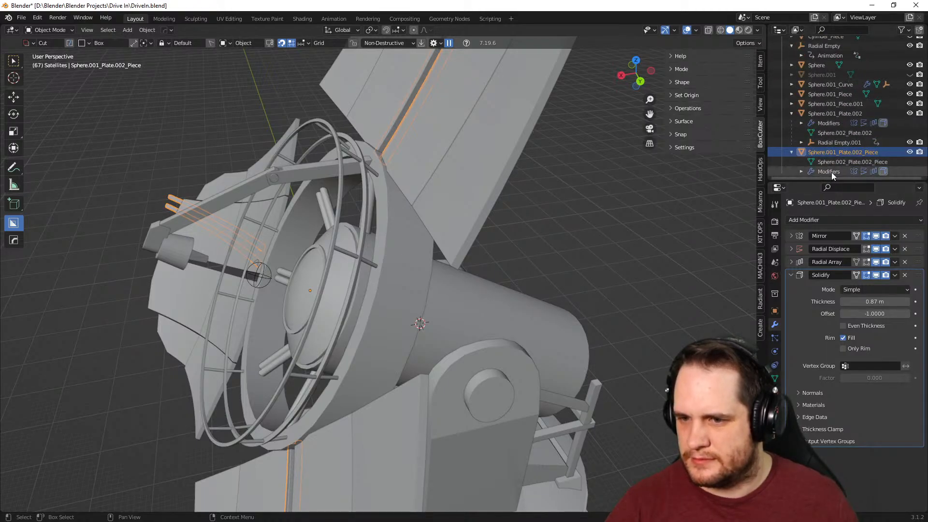
pyautogui.scroll(2, 590, 242)
pyautogui.moveTo(573, 260); pyautogui.dragTo(562, 242, button='middle')
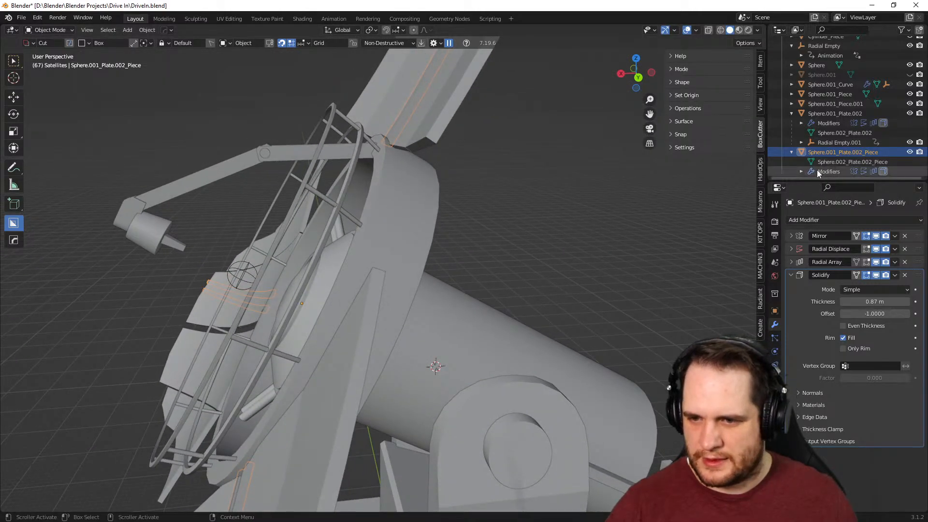
pyautogui.click(802, 171)
pyautogui.scroll(-4, 817, 169)
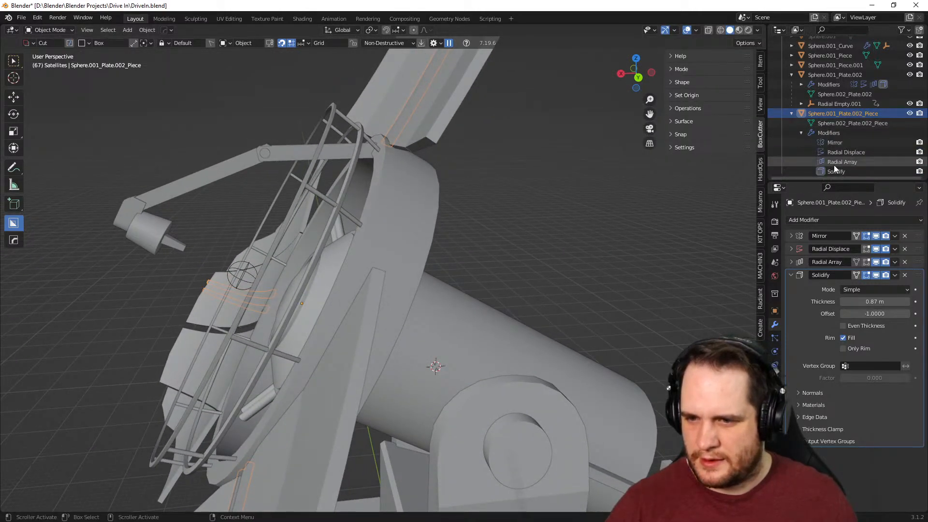
pyautogui.moveTo(581, 308); pyautogui.dragTo(672, 261, button='middle')
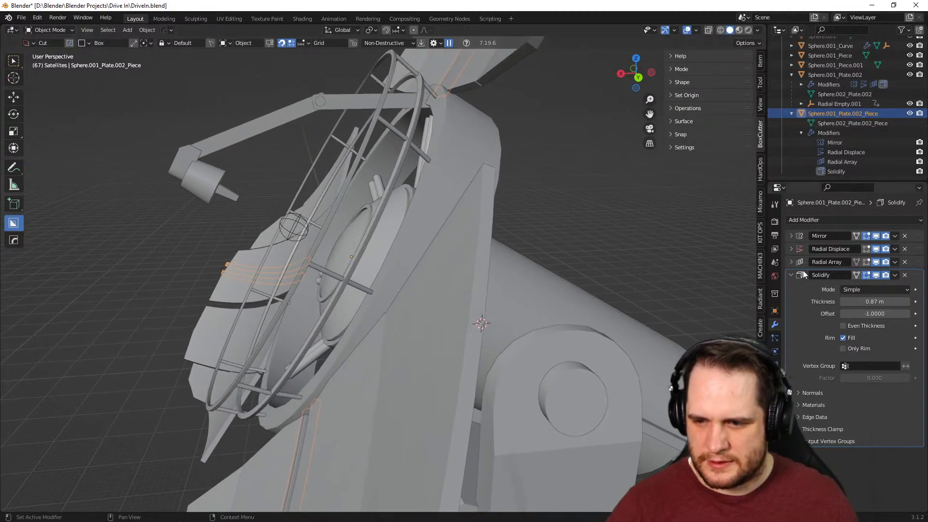
# Examine the strips' Radial Displace settings, and the dish panels' Radial Array and Radial Displace settings along with the panel arrangement
pyautogui.click(791, 249)
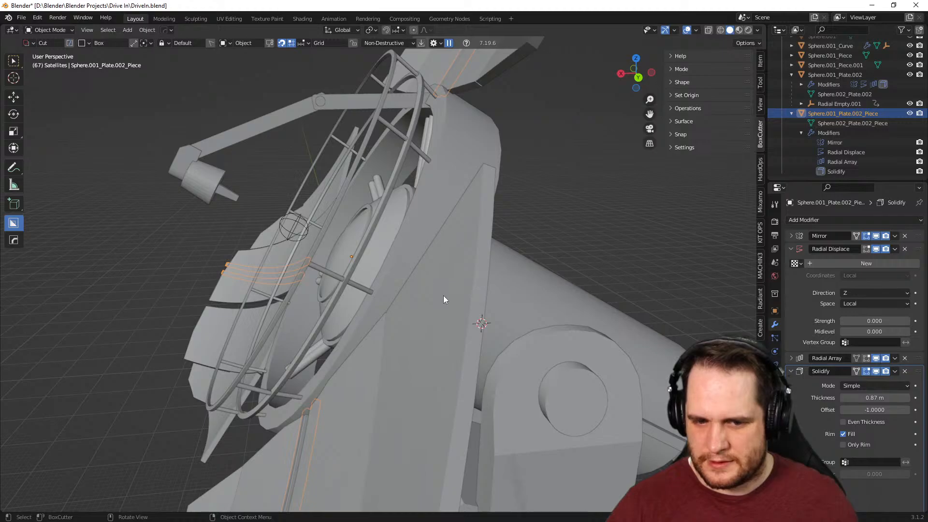
pyautogui.click(444, 297)
pyautogui.click(791, 262)
pyautogui.click(792, 261)
pyautogui.click(792, 262)
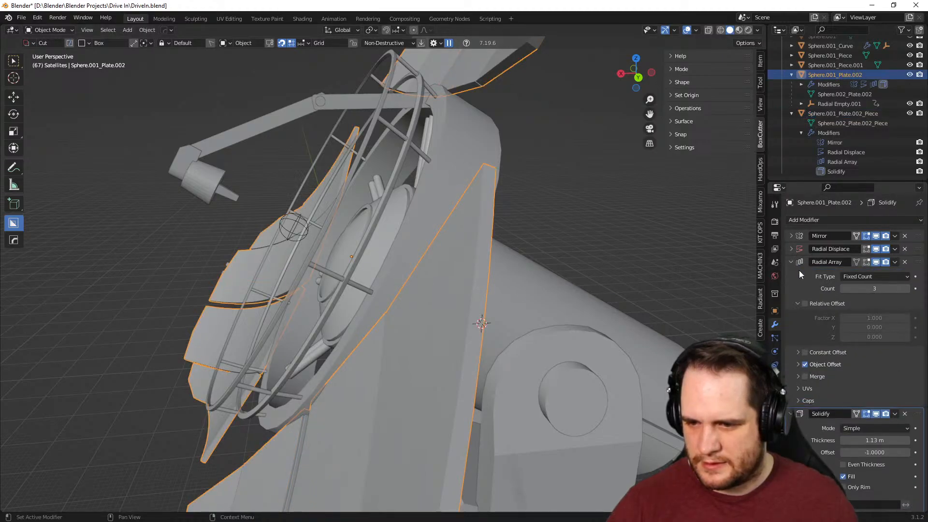
pyautogui.scroll(-2, 799, 271)
pyautogui.scroll(-2, 799, 271)
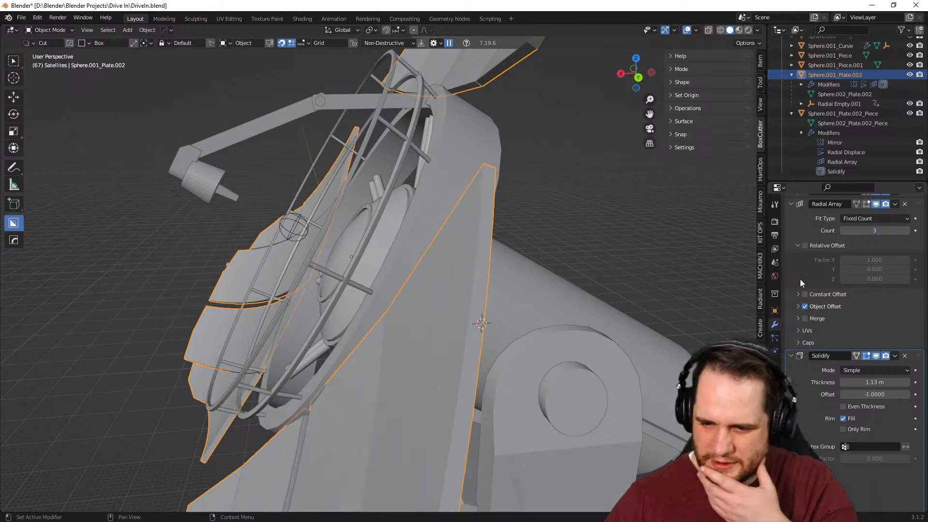
pyautogui.scroll(4, 800, 278)
pyautogui.click(791, 249)
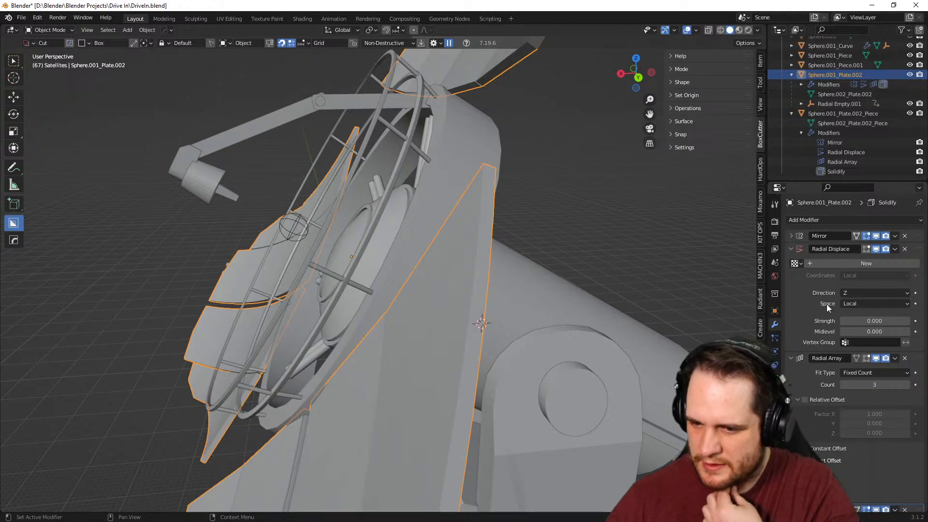
pyautogui.moveTo(696, 290); pyautogui.dragTo(581, 279, button='middle')
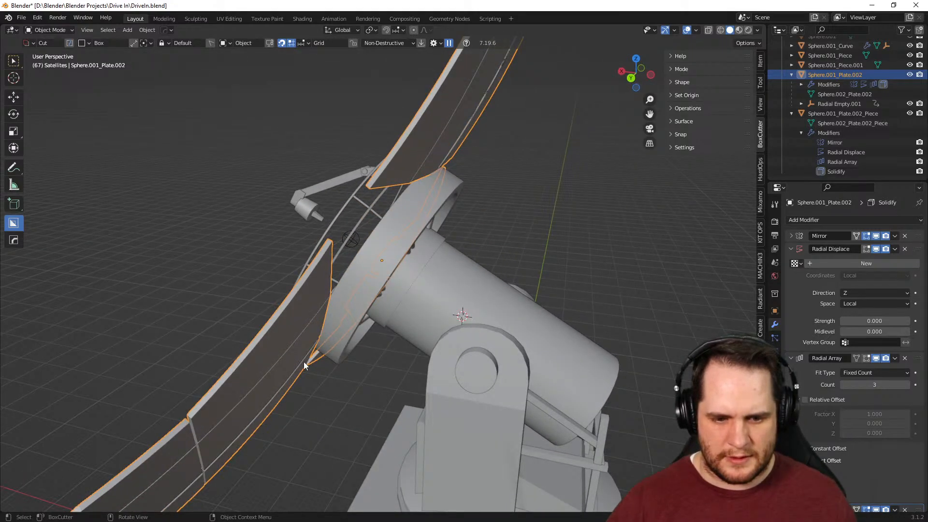
pyautogui.scroll(-5, 303, 361)
pyautogui.moveTo(350, 295); pyautogui.dragTo(387, 247, button='middle')
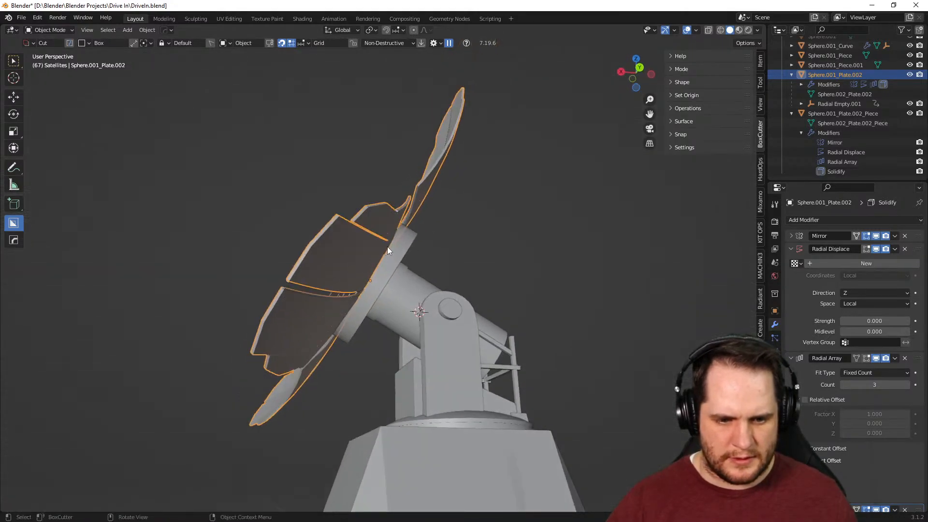
# Select the strip piece and examine its alignment with the central gaps of all three dish panels from the front
pyautogui.click(302, 283)
pyautogui.moveTo(301, 282); pyautogui.dragTo(418, 290, button='middle')
pyautogui.scroll(3, 427, 341)
pyautogui.keyDown('shift'); pyautogui.moveTo(346, 338); pyautogui.dragTo(501, 323, button='middle'); pyautogui.keyUp('shift')
pyautogui.scroll(-5, 367, 345)
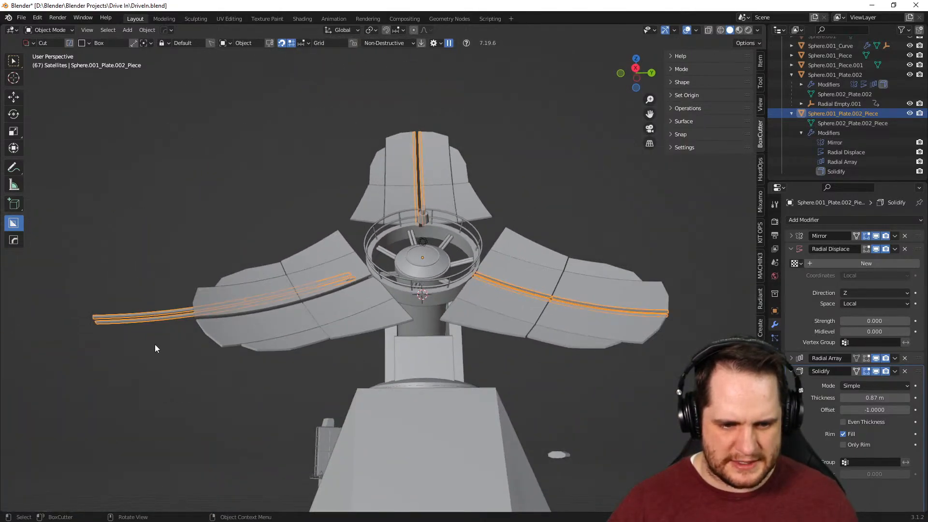
pyautogui.moveTo(228, 304); pyautogui.dragTo(434, 347, button='middle')
pyautogui.moveTo(436, 393); pyautogui.dragTo(557, 371, button='middle')
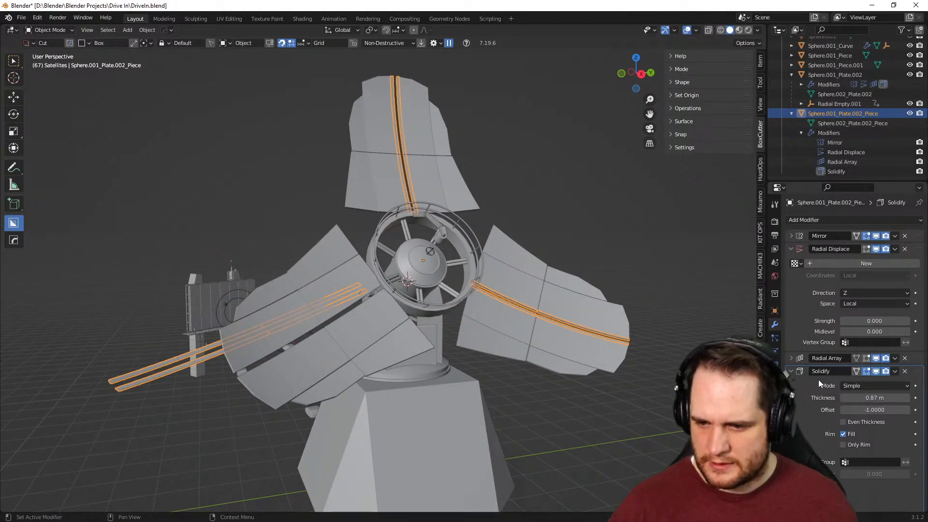
# Test the strips' Radial Array with a count of 1, then restore the count to 3
pyautogui.click(791, 358)
pyautogui.scroll(-2, 866, 358)
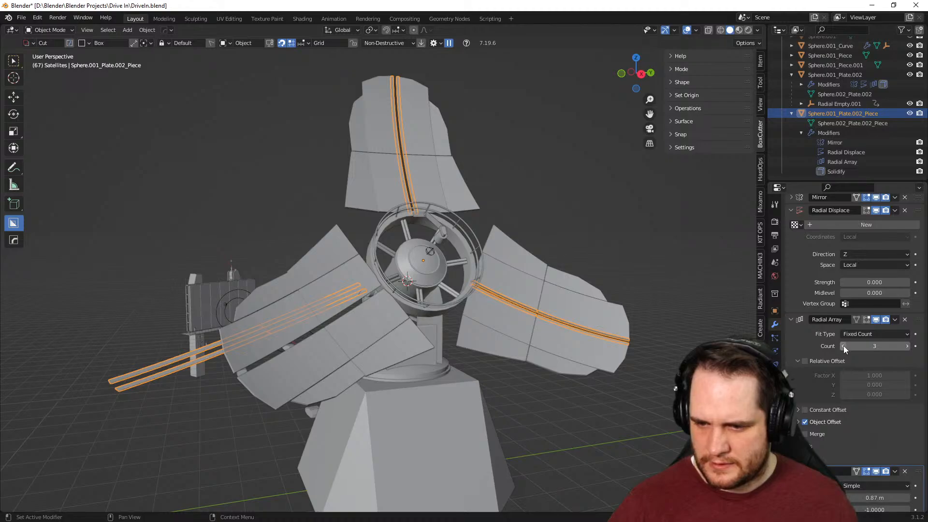
pyautogui.click(843, 346)
pyautogui.click(843, 346)
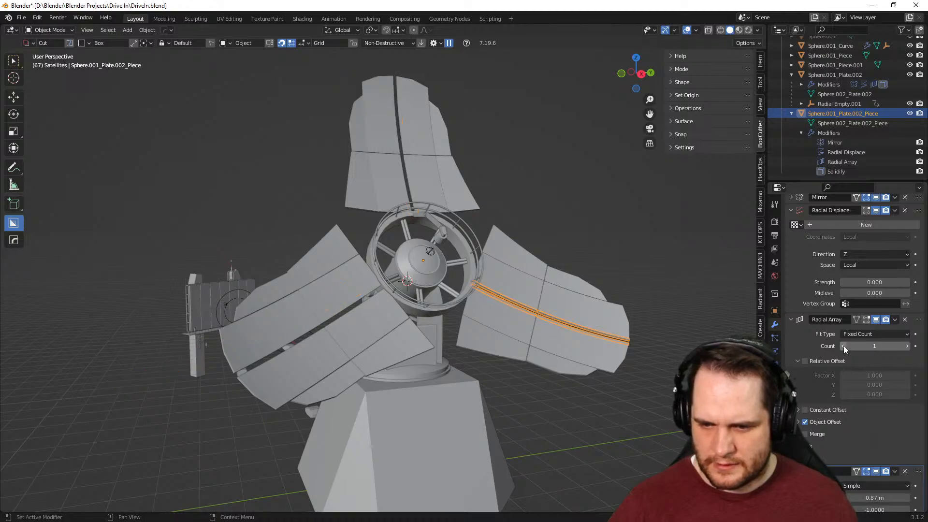
pyautogui.click(907, 346)
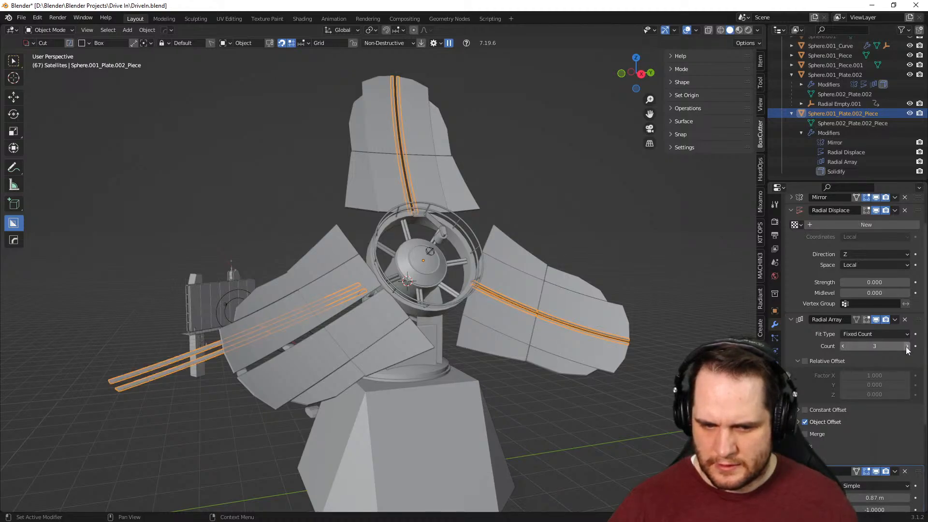
# Try a Solidify thickness of 0 m on the strips, then undo the change
pyautogui.moveTo(445, 344); pyautogui.dragTo(411, 349, button='middle')
pyautogui.scroll(-6, 851, 324)
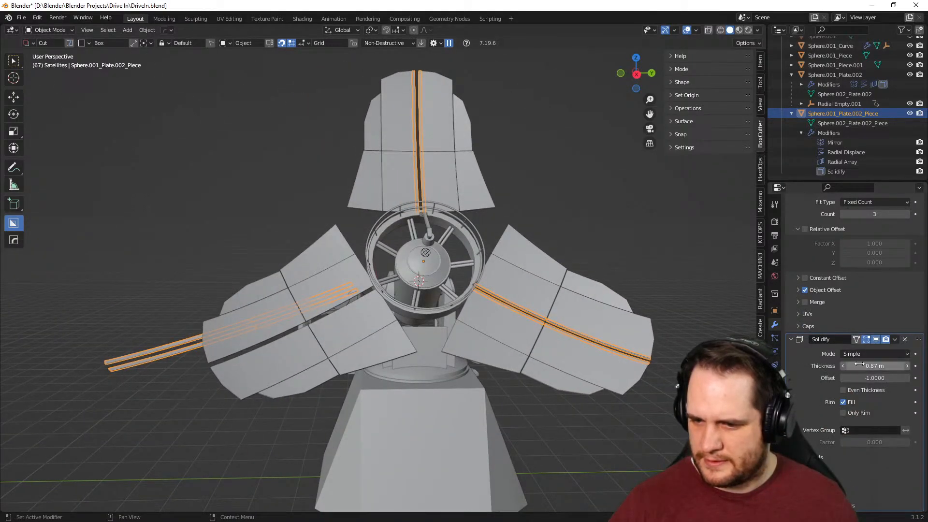
pyautogui.write('0')
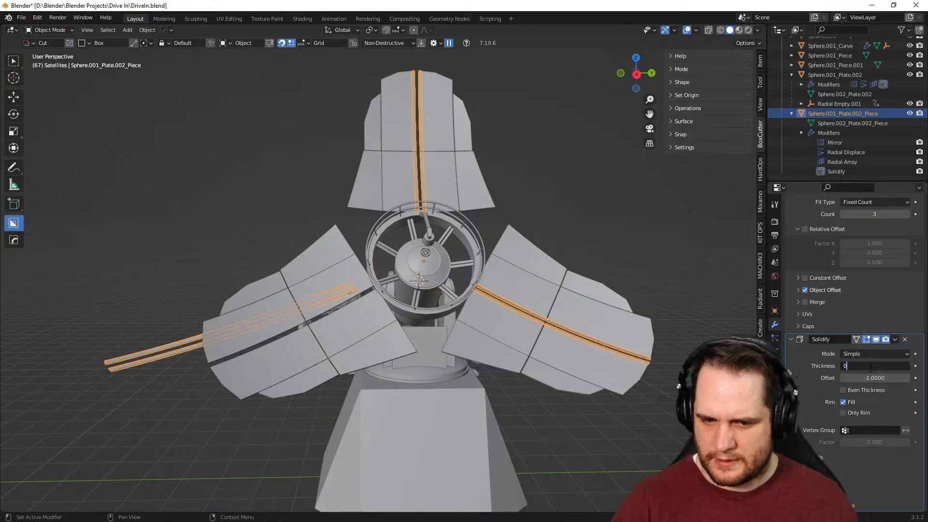
pyautogui.press('Return')
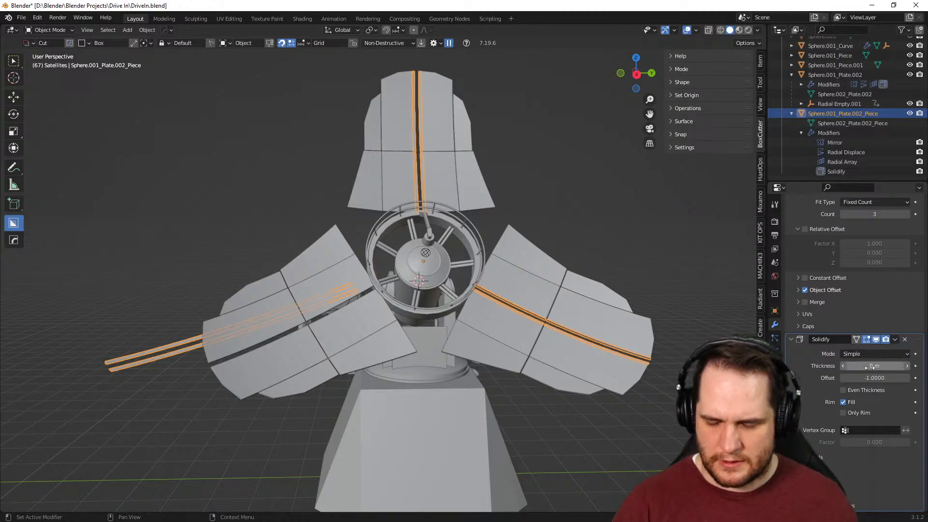
pyautogui.hotkey('ctrl', 'z')
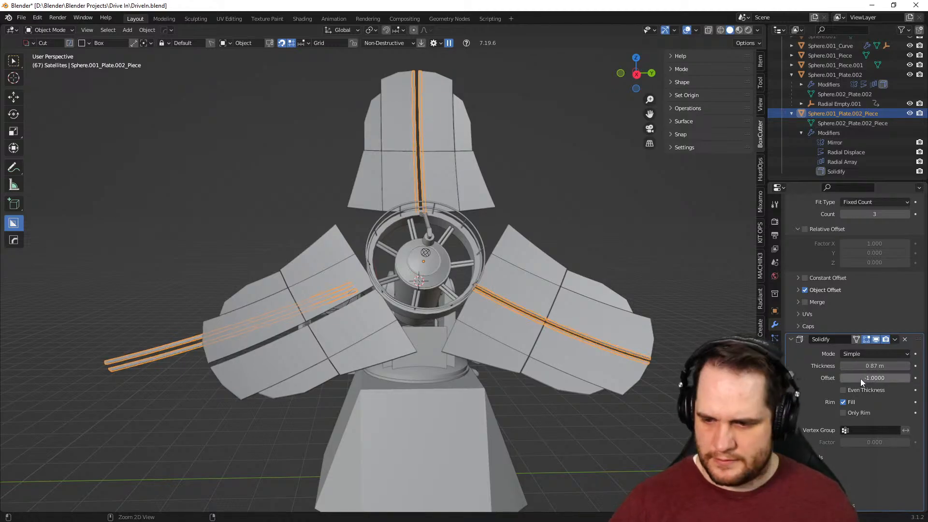
# Try adjusting the Midlevel of the strips' Radial Displace modifier, then undo the change
pyautogui.scroll(8, 823, 262)
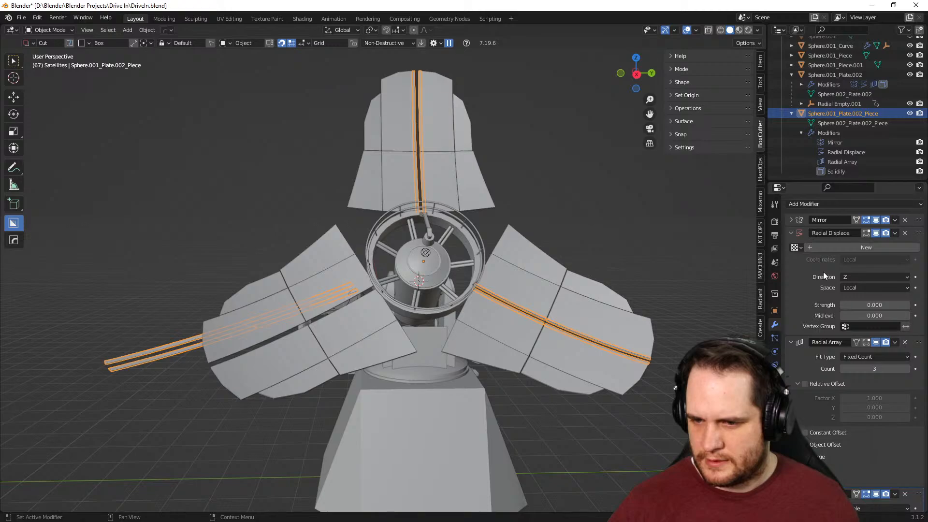
pyautogui.moveTo(871, 332)
pyautogui.mouseDown()
pyautogui.moveTo(890, 332)
pyautogui.moveTo(818, 321)
pyautogui.moveTo(878, 322)
pyautogui.mouseUp()
pyautogui.hotkey('ctrl', 'z')
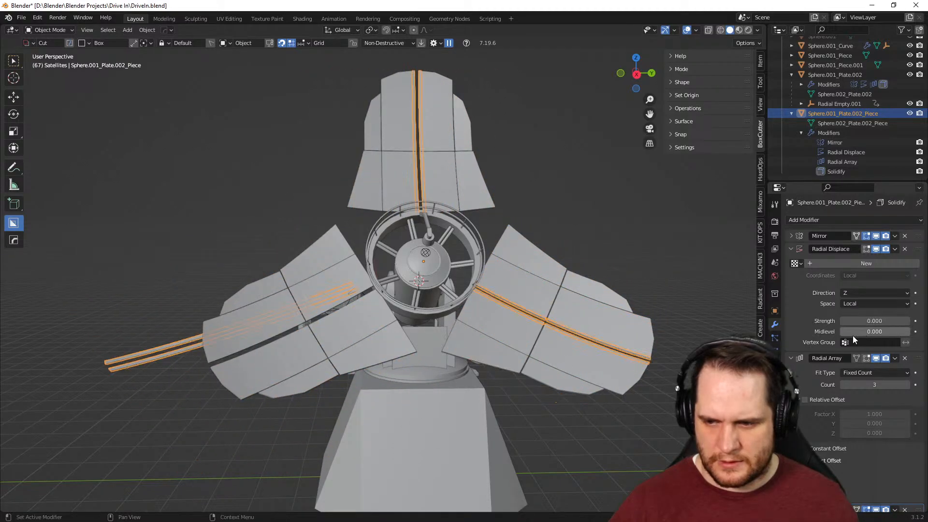
# Try removing the Mirror modifier from the strips, then undo the removal
pyautogui.moveTo(696, 295); pyautogui.dragTo(689, 266, button='middle')
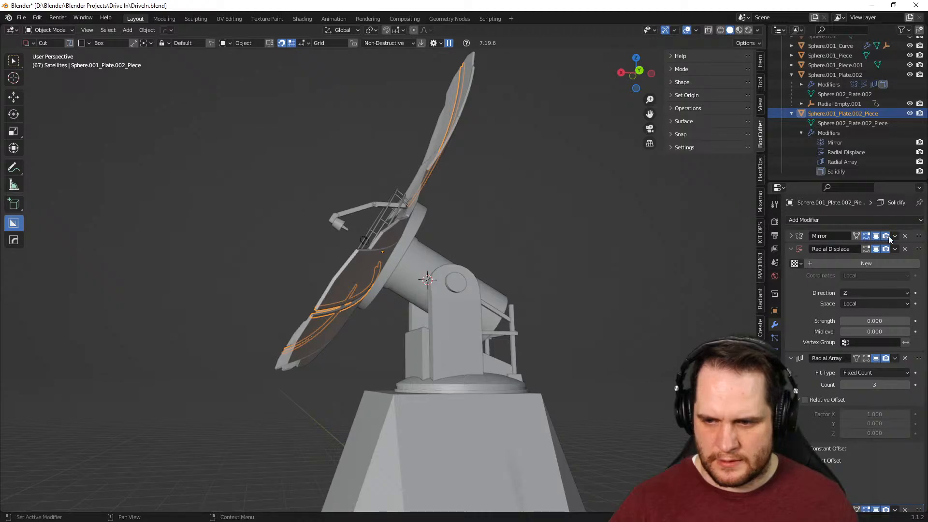
pyautogui.click(905, 236)
pyautogui.moveTo(508, 310); pyautogui.dragTo(589, 326, button='middle')
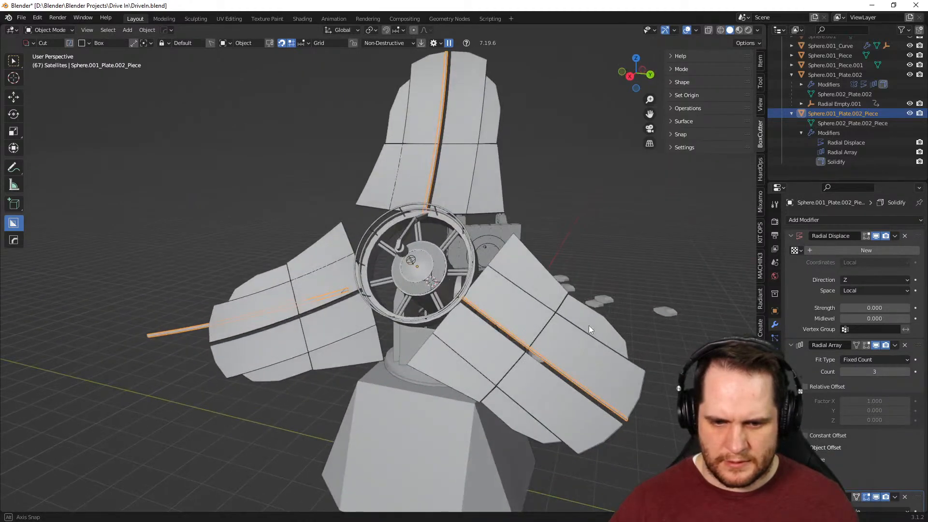
pyautogui.hotkey('ctrl', 'z')
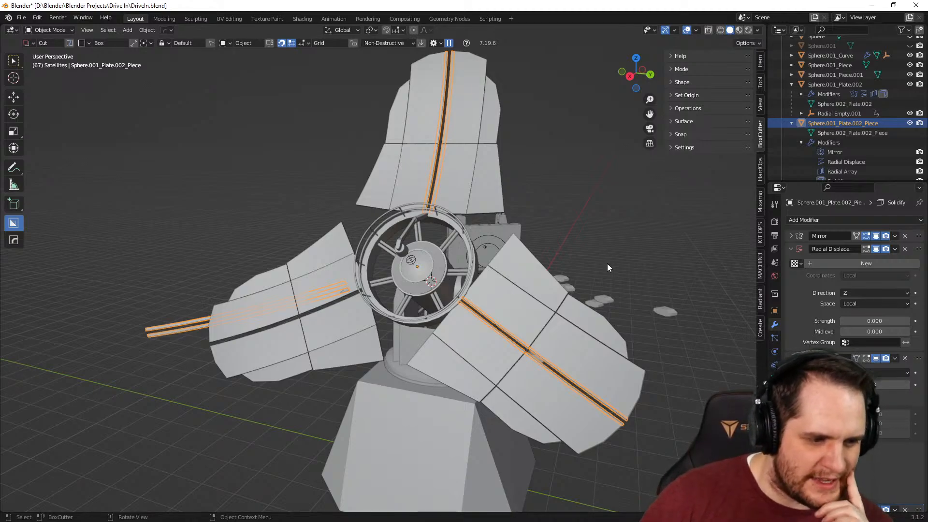
# Test the strips' Radial Array by toggling Object Offset and Relative Offset, leaving only Object Offset enabled
pyautogui.moveTo(588, 277); pyautogui.dragTo(282, 312, button='middle')
pyautogui.scroll(4, 405, 283)
pyautogui.moveTo(364, 251); pyautogui.dragTo(492, 251, button='middle')
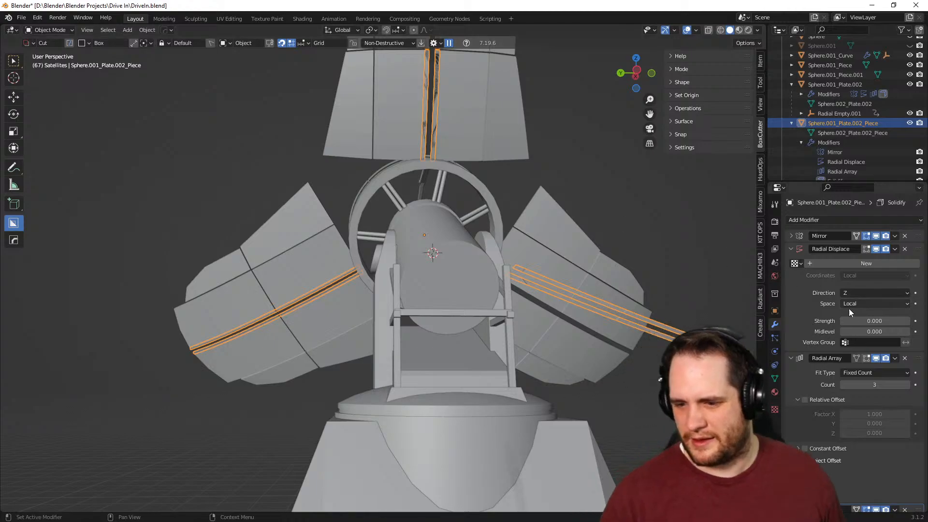
pyautogui.scroll(-3, 830, 396)
pyautogui.click(805, 404)
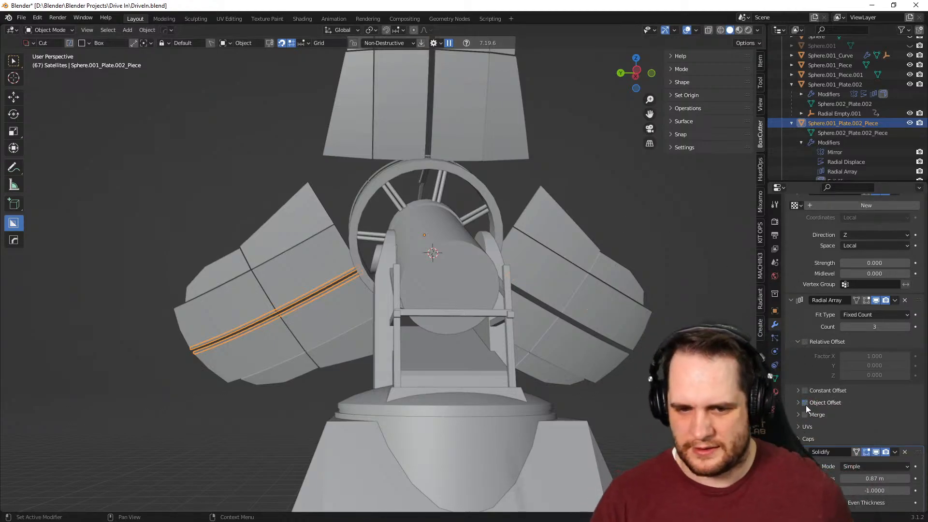
pyautogui.click(805, 404)
pyautogui.click(805, 404)
pyautogui.click(805, 342)
pyautogui.click(806, 342)
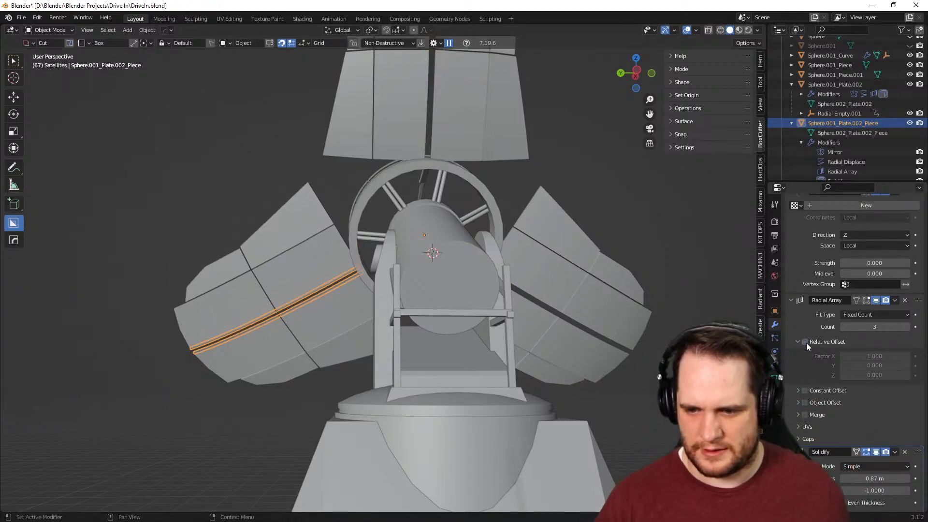
pyautogui.click(803, 402)
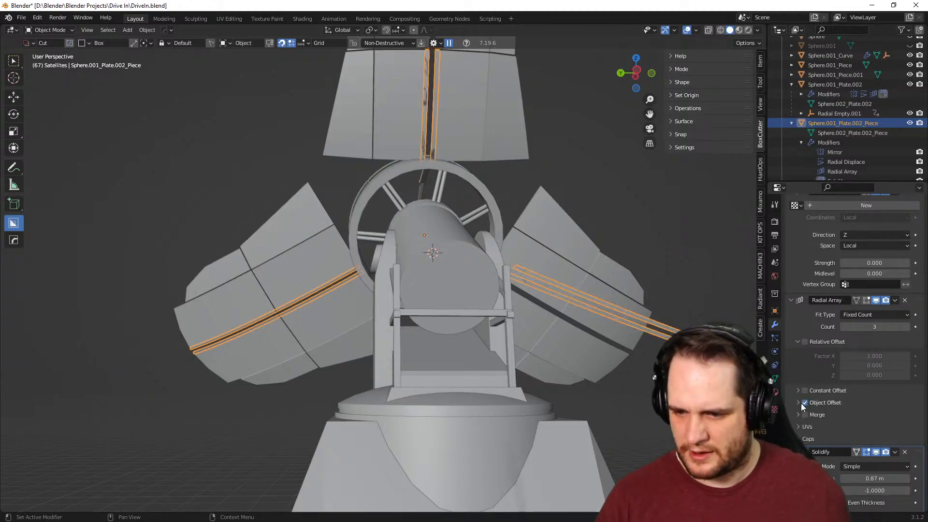
# Reveal the Object Offset target of the strips' Radial Array and inspect the dish panels and strips around the hub
pyautogui.click(799, 403)
pyautogui.moveTo(652, 310); pyautogui.dragTo(352, 307, button='middle')
pyautogui.scroll(4, 387, 306)
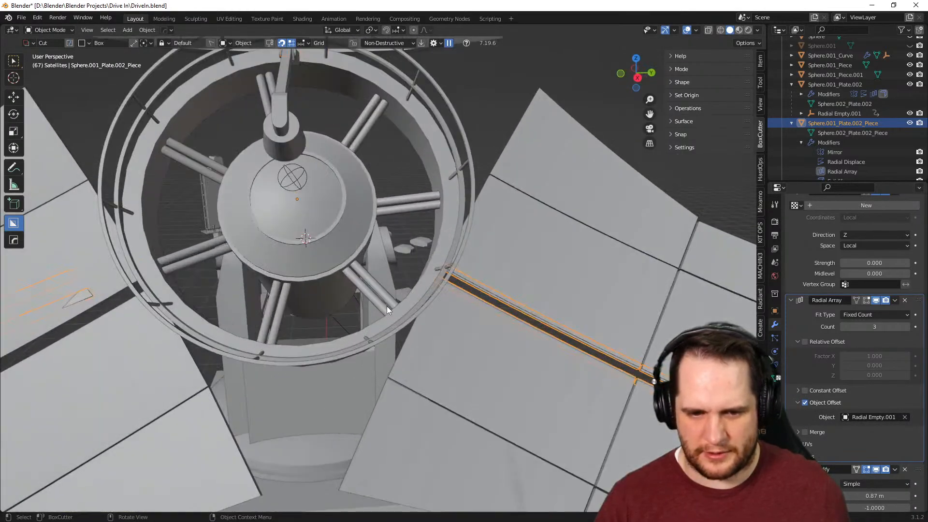
pyautogui.click(291, 178)
pyautogui.moveTo(295, 201); pyautogui.dragTo(337, 242, button='middle')
pyautogui.click(313, 256)
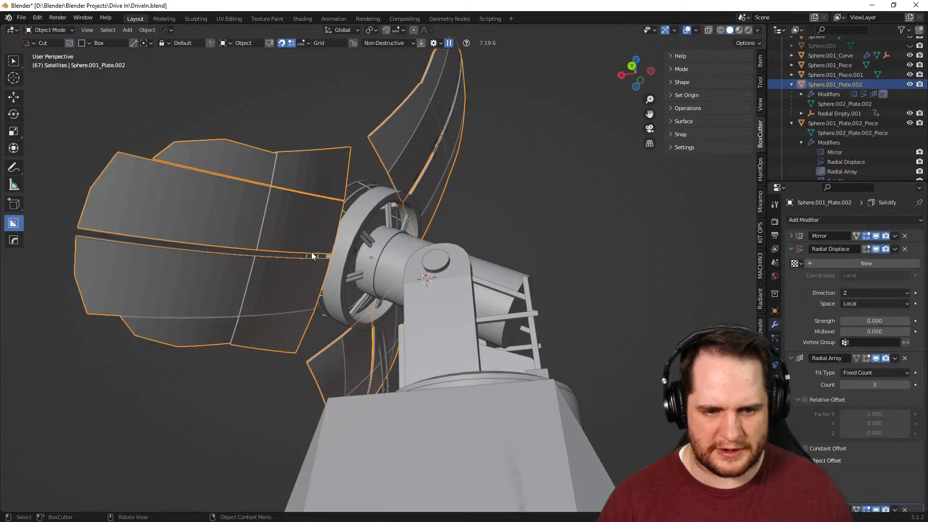
pyautogui.click(311, 256)
pyautogui.click(280, 251)
pyautogui.click(280, 251)
pyautogui.moveTo(280, 251); pyautogui.dragTo(453, 315, button='middle')
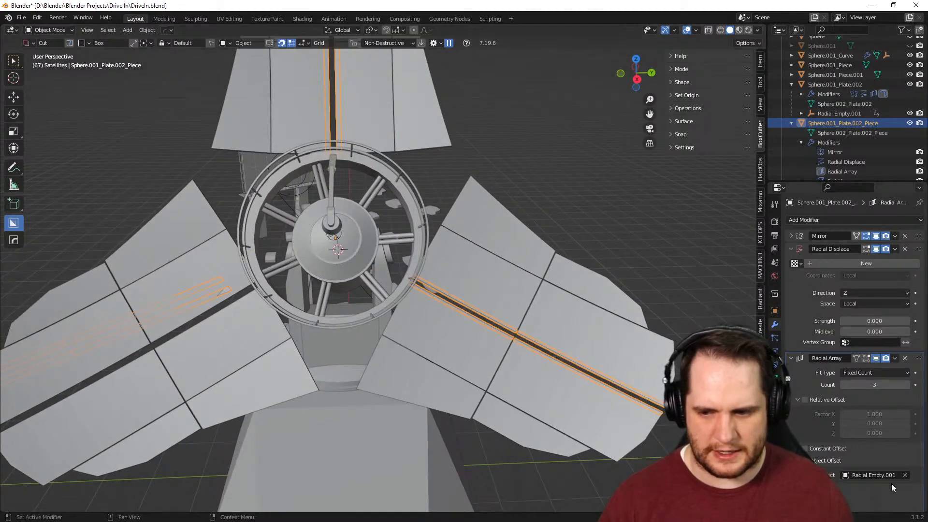
# Replace the offset object of the strips' Radial Array with Radial Empty.003 and check the resulting strip positions
pyautogui.click(905, 475)
pyautogui.click(904, 476)
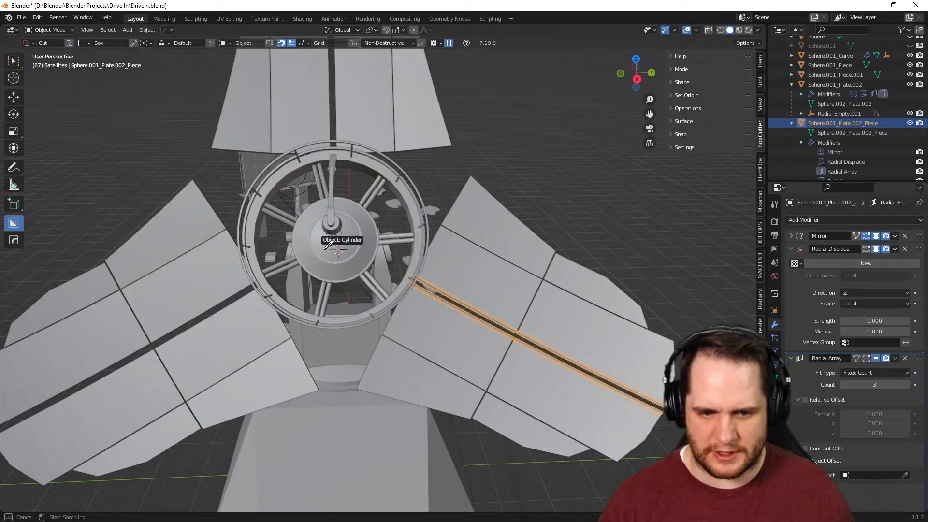
pyautogui.click(344, 233)
pyautogui.moveTo(344, 233); pyautogui.dragTo(370, 263, button='middle')
pyautogui.scroll(-4, 430, 257)
pyautogui.scroll(7, 546, 302)
pyautogui.moveTo(547, 302); pyautogui.dragTo(527, 277, button='middle')
pyautogui.scroll(-4, 528, 277)
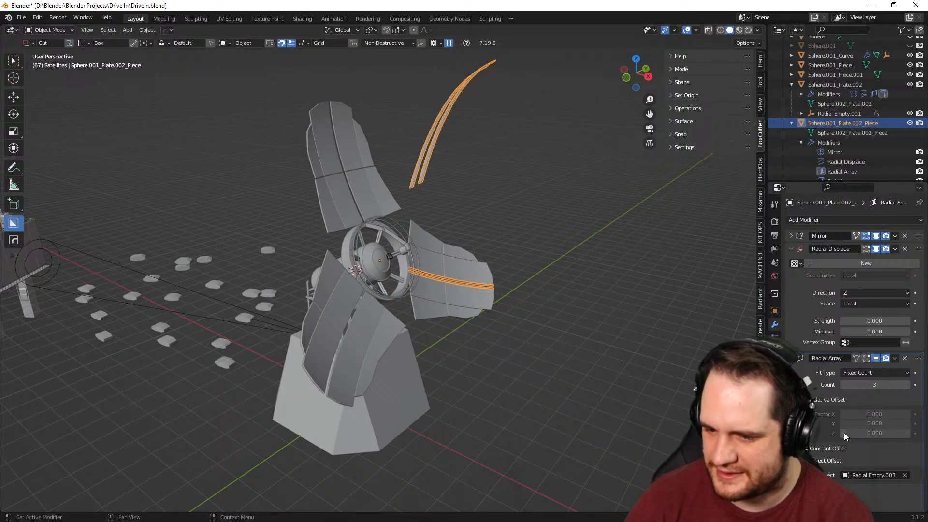
pyautogui.scroll(-3, 821, 425)
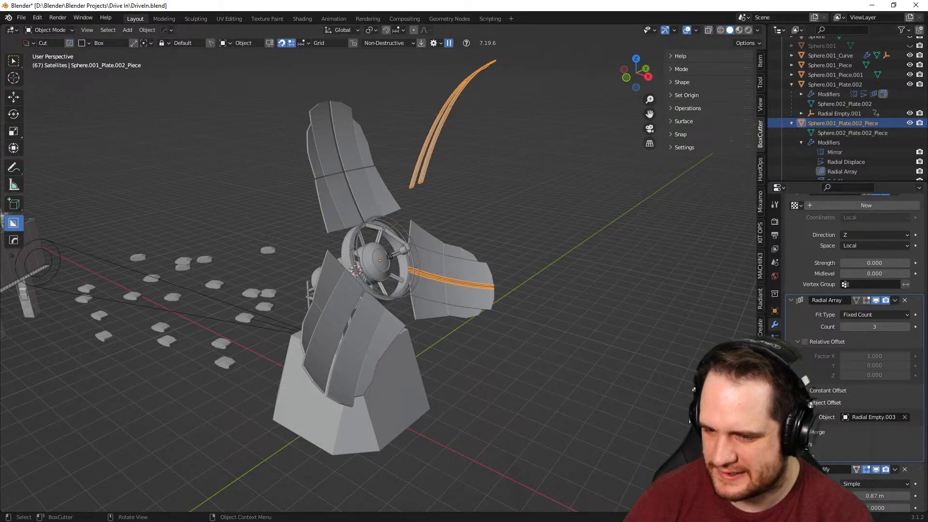
# Select the strip piece again and snap the 3D cursor to its origin at the dish hub
pyautogui.scroll(5, 532, 342)
pyautogui.moveTo(532, 343); pyautogui.dragTo(506, 332, button='middle')
pyautogui.scroll(3, 506, 335)
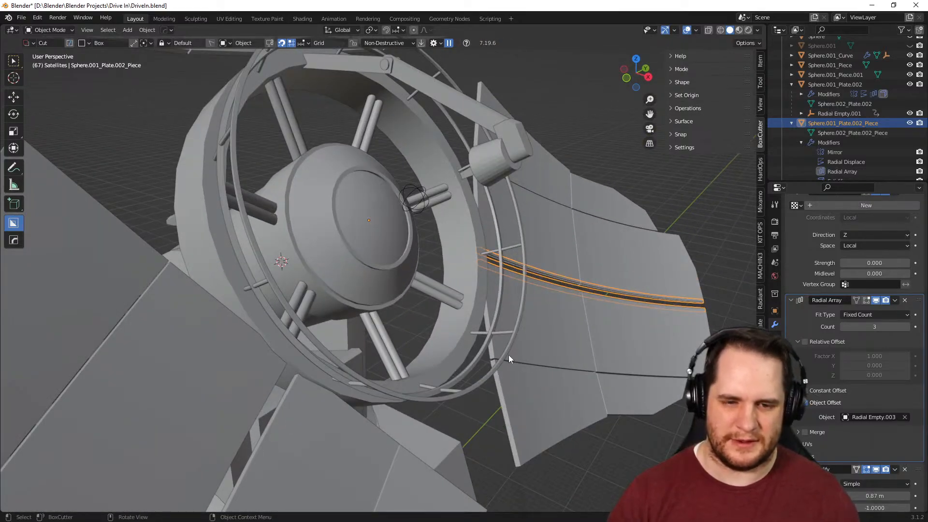
pyautogui.click(344, 240)
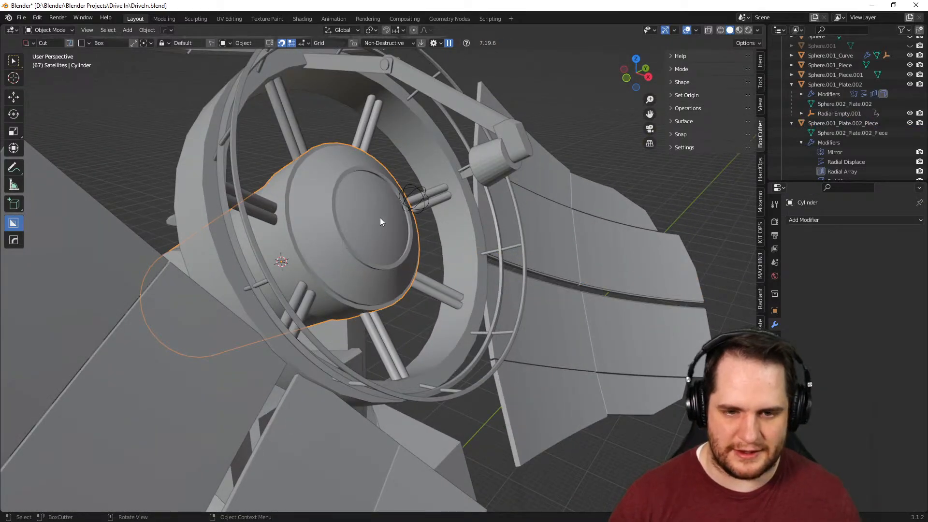
pyautogui.scroll(-5, 382, 213)
pyautogui.click(434, 111)
pyautogui.scroll(3, 425, 160)
pyautogui.rightClick(415, 189)
pyautogui.moveTo(414, 189)
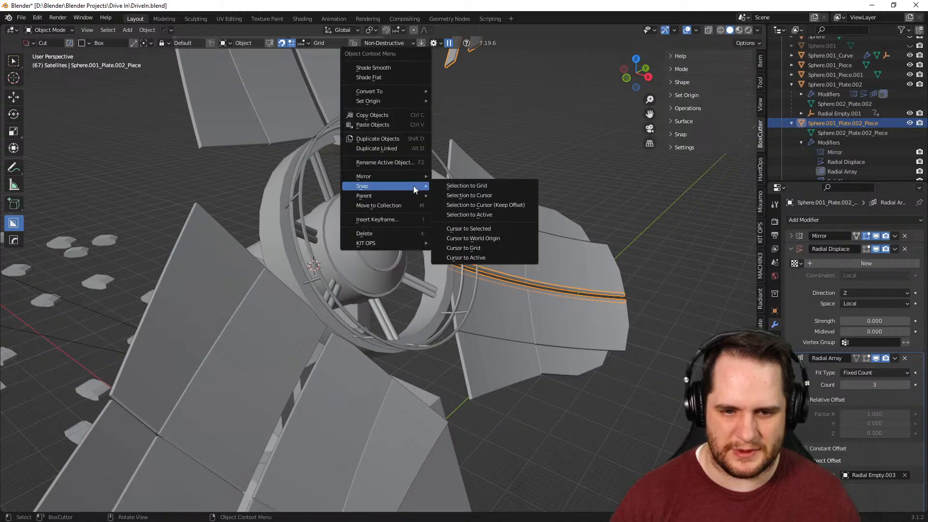
pyautogui.click(479, 230)
# Add a Sphere empty with a 1 m radius at the 3D cursor in the dish hub
pyautogui.click(127, 31)
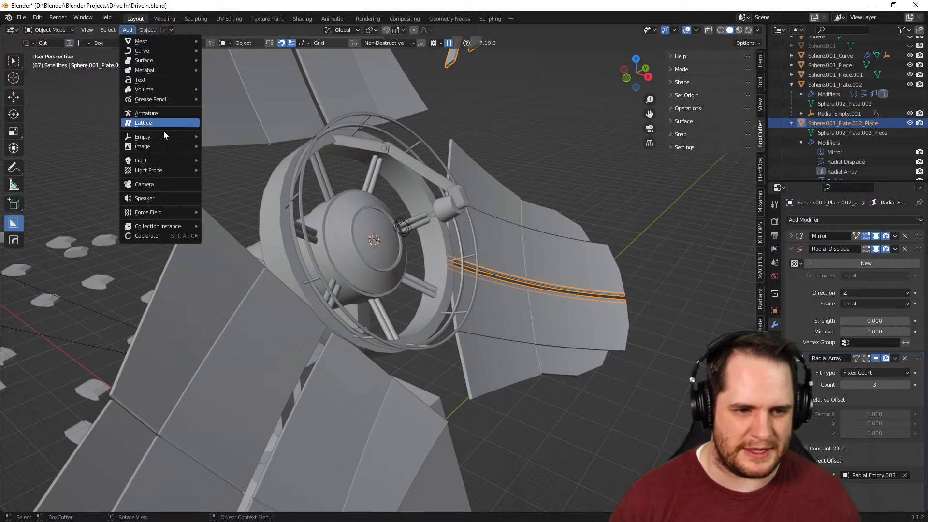
pyautogui.moveTo(162, 42)
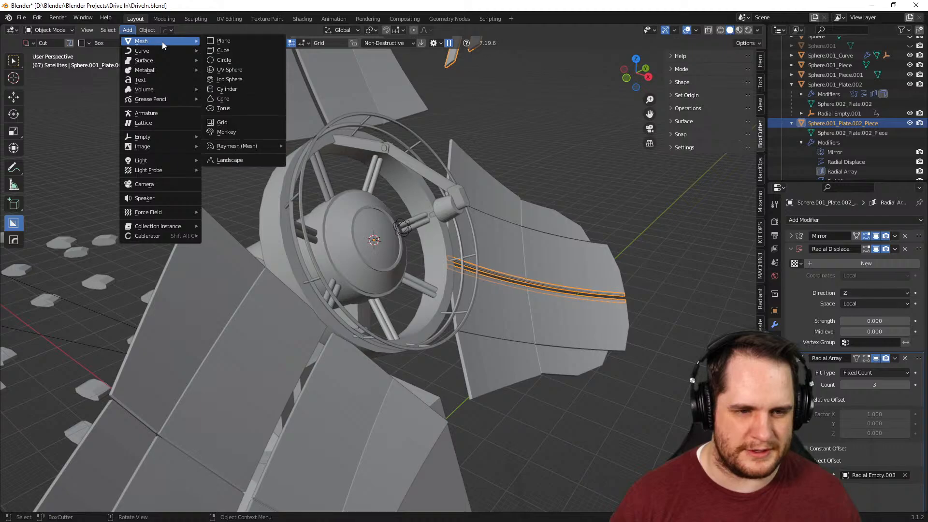
pyautogui.moveTo(166, 71)
pyautogui.moveTo(174, 136)
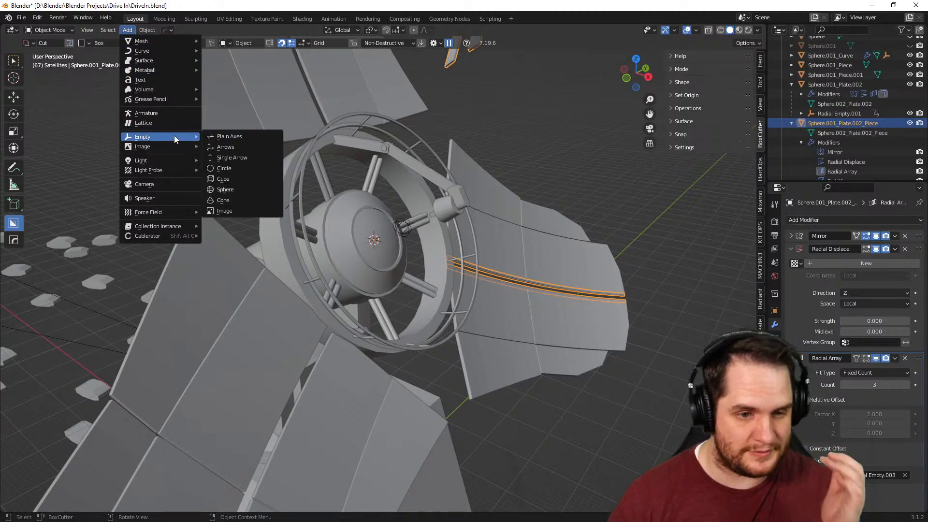
pyautogui.click(236, 190)
pyautogui.moveTo(500, 204); pyautogui.dragTo(439, 210, button='middle')
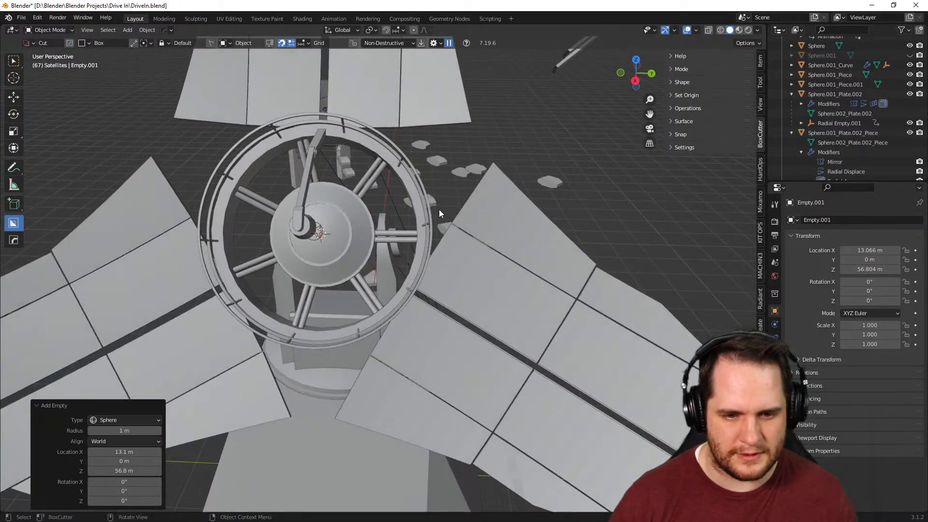
pyautogui.scroll(5, 439, 210)
pyautogui.moveTo(379, 222); pyautogui.dragTo(460, 234, button='middle')
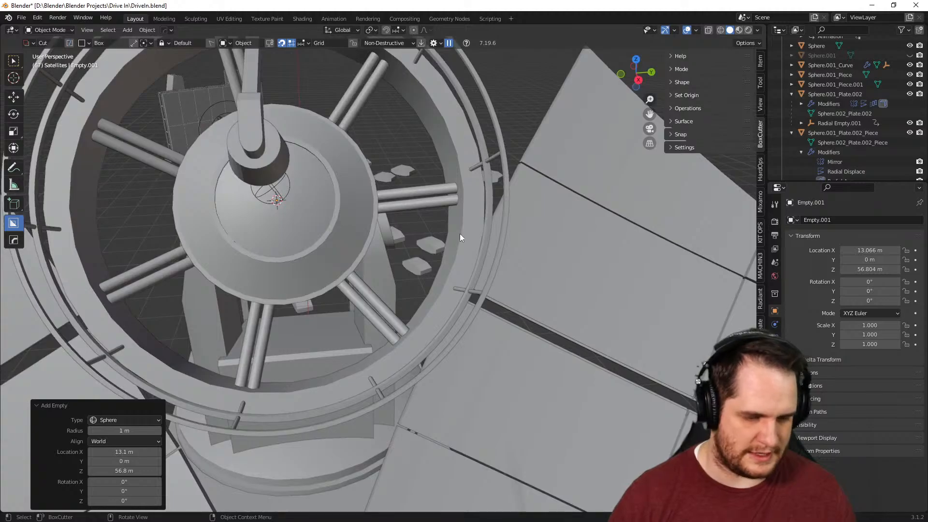
# Scale the new sphere empty up uniformly to about 2.433
pyautogui.press('s')
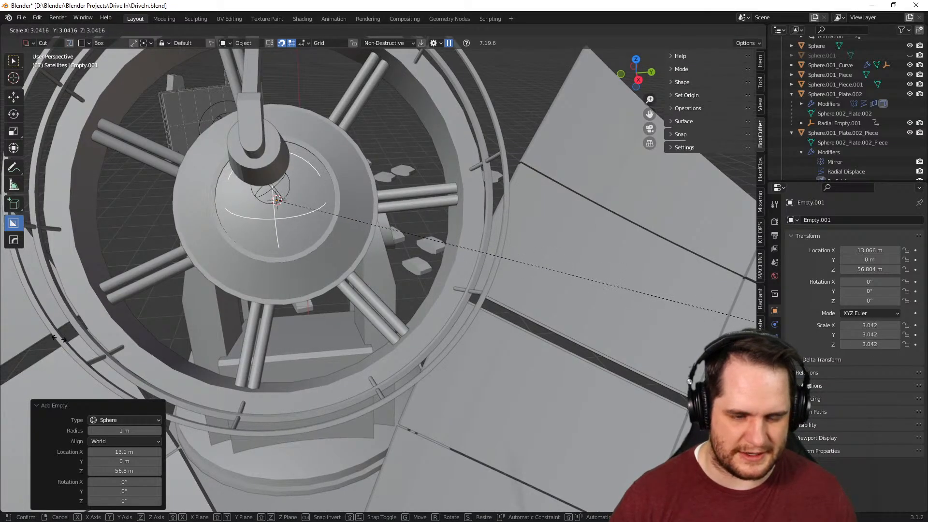
pyautogui.click(713, 323)
pyautogui.moveTo(517, 237); pyautogui.dragTo(448, 232, button='middle')
pyautogui.scroll(3, 451, 242)
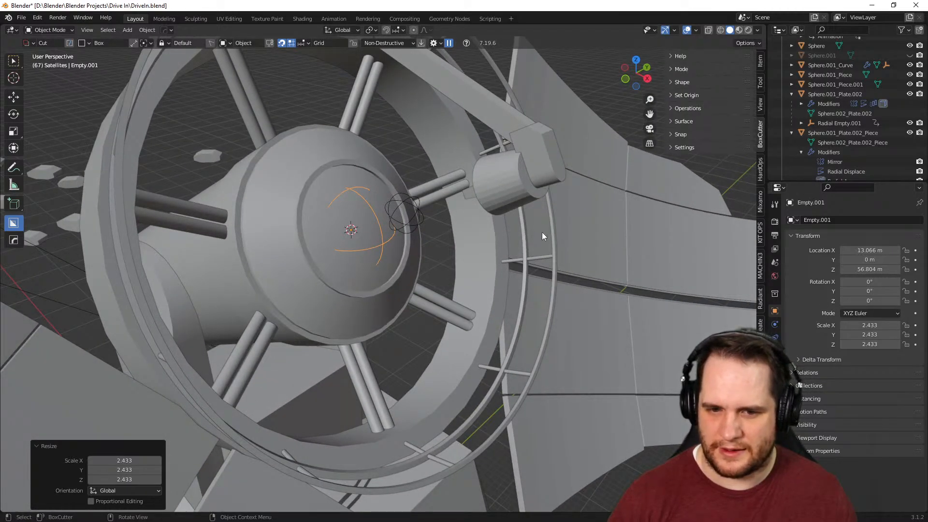
# Set the sphere empty, Empty.001, as the offset object of the strips' Radial Array and check the strips' placement
pyautogui.scroll(-6, 542, 232)
pyautogui.click(469, 100)
pyautogui.scroll(3, 494, 144)
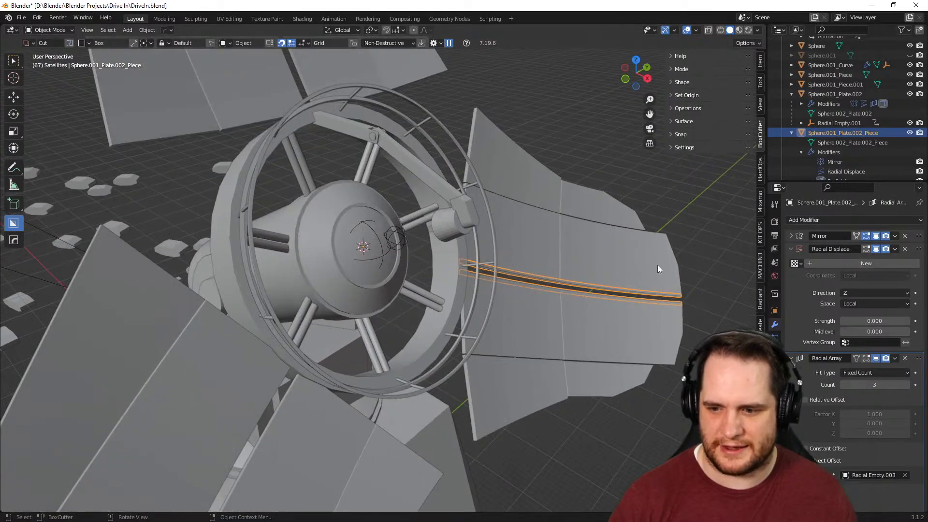
pyautogui.click(905, 475)
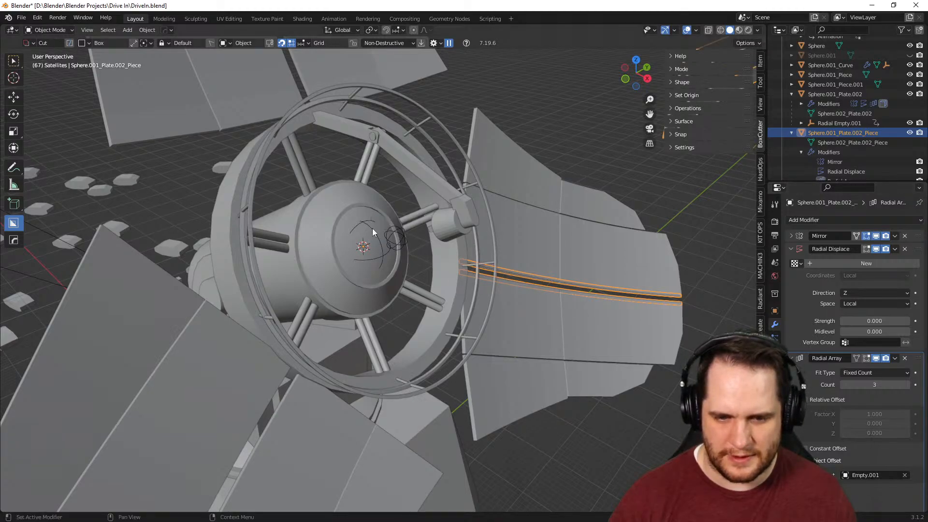
pyautogui.scroll(-5, 387, 237)
pyautogui.moveTo(416, 247); pyautogui.dragTo(337, 237, button='middle')
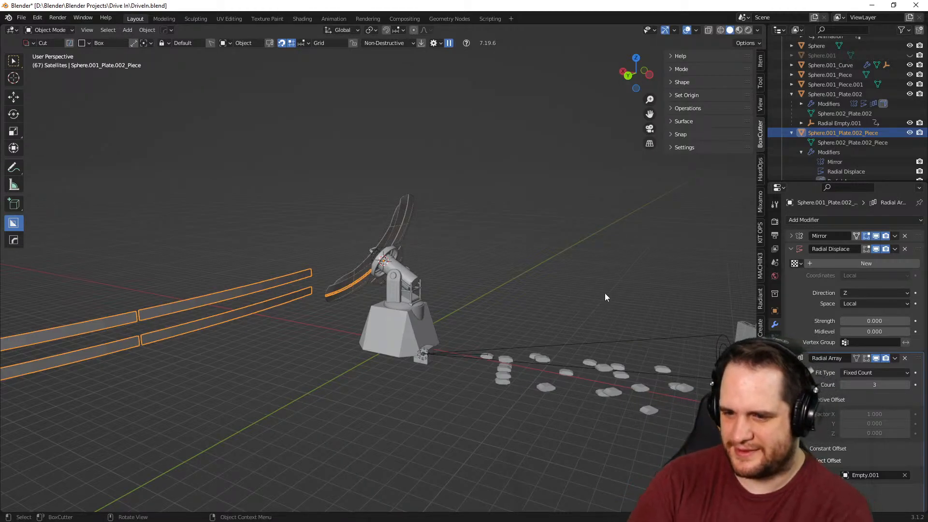
# Examine the strips' Radial Displace settings and the placement of the arrayed strips around the dish
pyautogui.click(863, 293)
pyautogui.click(859, 303)
pyautogui.click(861, 292)
pyautogui.click(858, 317)
pyautogui.click(854, 293)
pyautogui.click(858, 325)
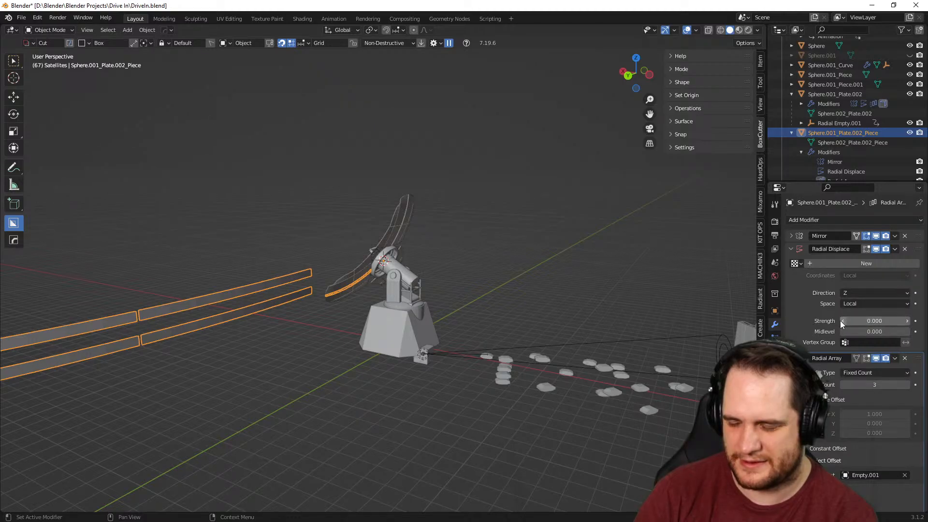
pyautogui.scroll(8, 532, 272)
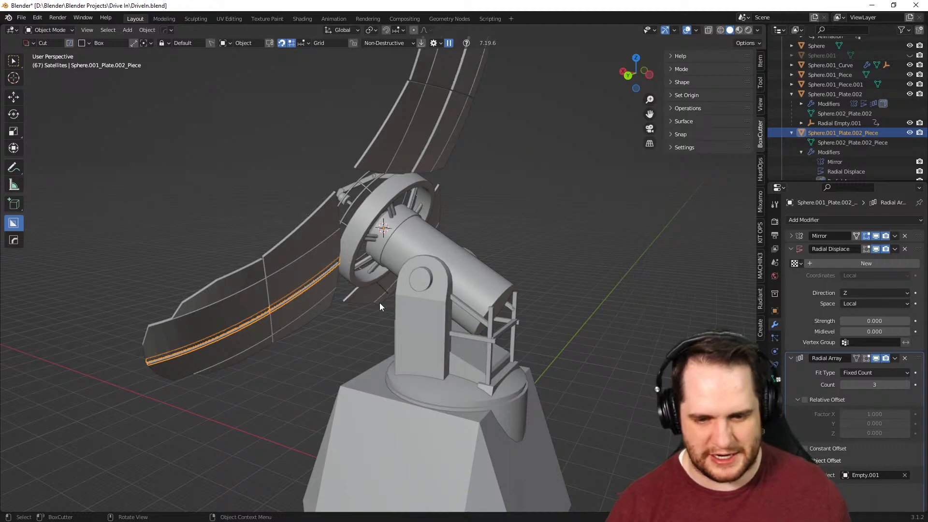
pyautogui.moveTo(621, 305); pyautogui.dragTo(425, 306, button='middle')
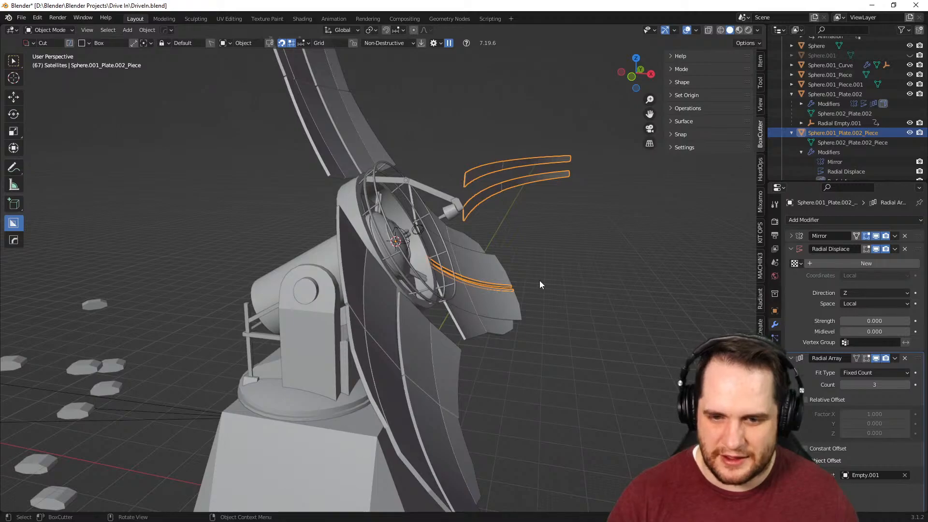
pyautogui.scroll(5, 551, 292)
pyautogui.scroll(-2, 474, 306)
pyautogui.moveTo(508, 287); pyautogui.dragTo(376, 297, button='middle')
# Delete the sphere empty from the dish hub and select the strip piece again
pyautogui.click(168, 273)
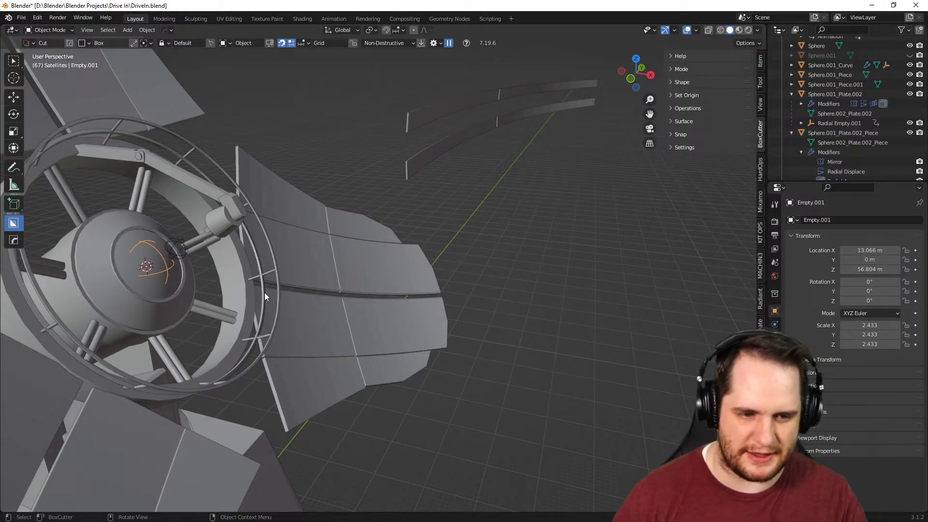
pyautogui.press('Delete')
pyautogui.moveTo(472, 288); pyautogui.dragTo(368, 295, button='middle')
pyautogui.click(317, 229)
pyautogui.click(317, 229)
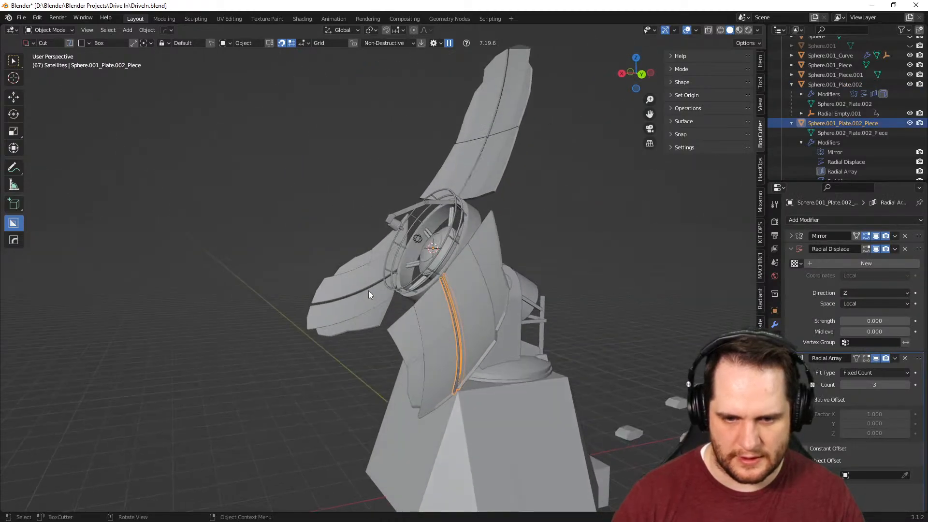
# Undo the empty's deletion and the earlier Radial Array offset object changes on the strip piece
pyautogui.click(463, 307)
pyautogui.click(463, 307)
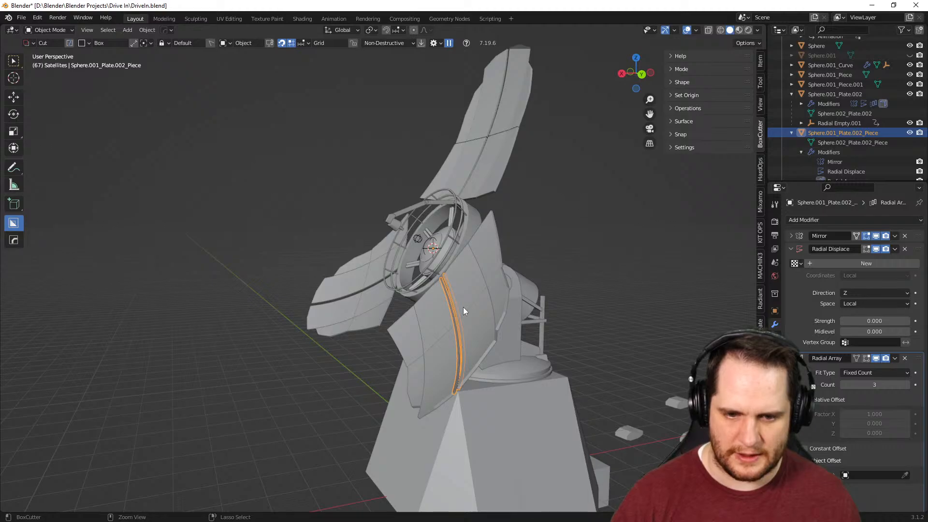
pyautogui.click(534, 310)
pyautogui.click(540, 312)
pyautogui.click(540, 311)
pyautogui.click(541, 311)
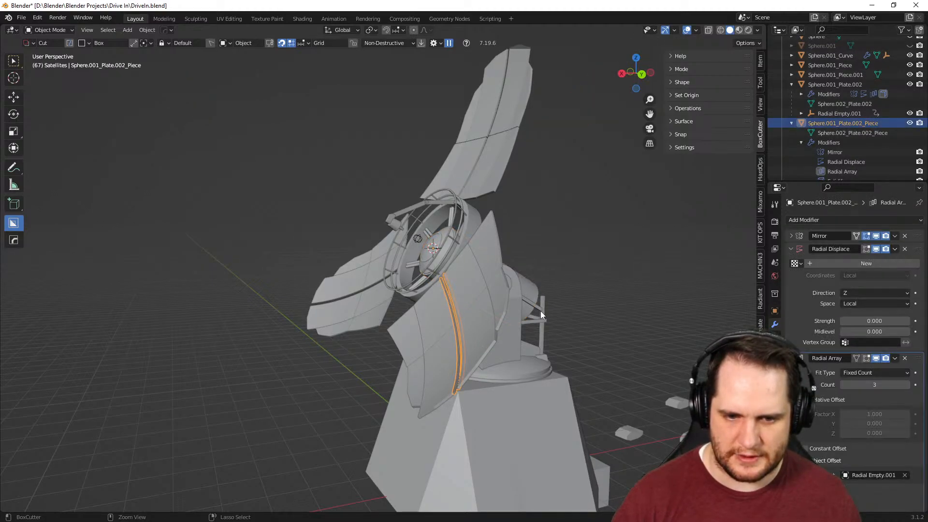
pyautogui.click(540, 311)
pyautogui.click(540, 311)
pyautogui.moveTo(599, 284); pyautogui.dragTo(512, 284, button='middle')
pyautogui.hotkey('ctrl', 'z')
pyautogui.hotkey('ctrl', 'z')
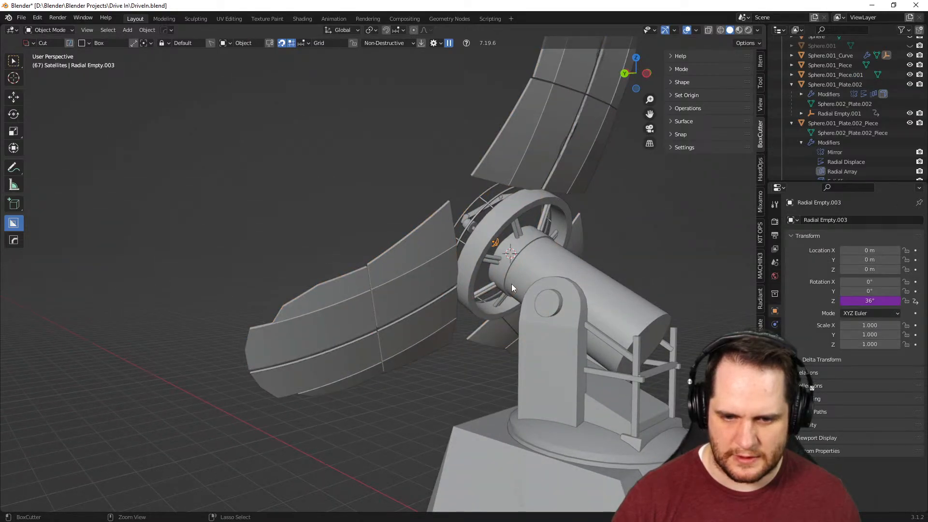
pyautogui.hotkey('ctrl', 'z')
pyautogui.moveTo(513, 284); pyautogui.dragTo(555, 287, button='middle')
pyautogui.scroll(2, 556, 287)
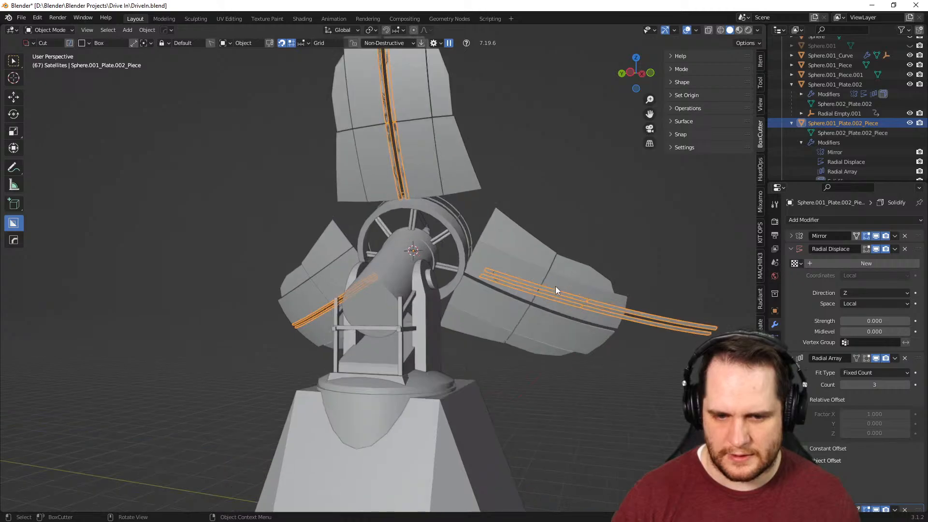
pyautogui.scroll(1, 556, 287)
pyautogui.hotkey('ctrl', 'z')
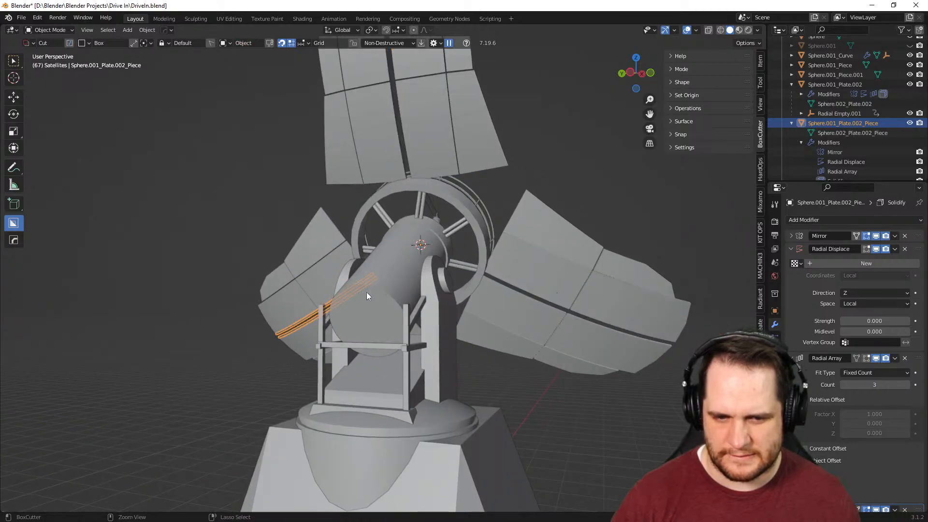
# Inspect the arrayed strips against the dish panels from the front, side and back
pyautogui.moveTo(367, 293); pyautogui.dragTo(422, 300, button='middle')
pyautogui.moveTo(290, 315); pyautogui.dragTo(434, 316, button='middle')
pyautogui.scroll(2, 346, 319)
pyautogui.scroll(-5, 428, 317)
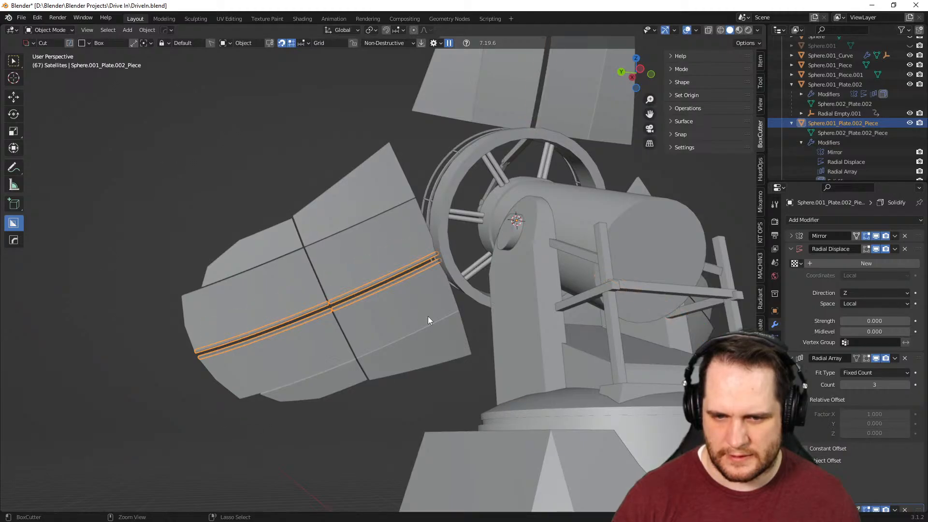
pyautogui.moveTo(428, 316); pyautogui.dragTo(395, 331, button='middle')
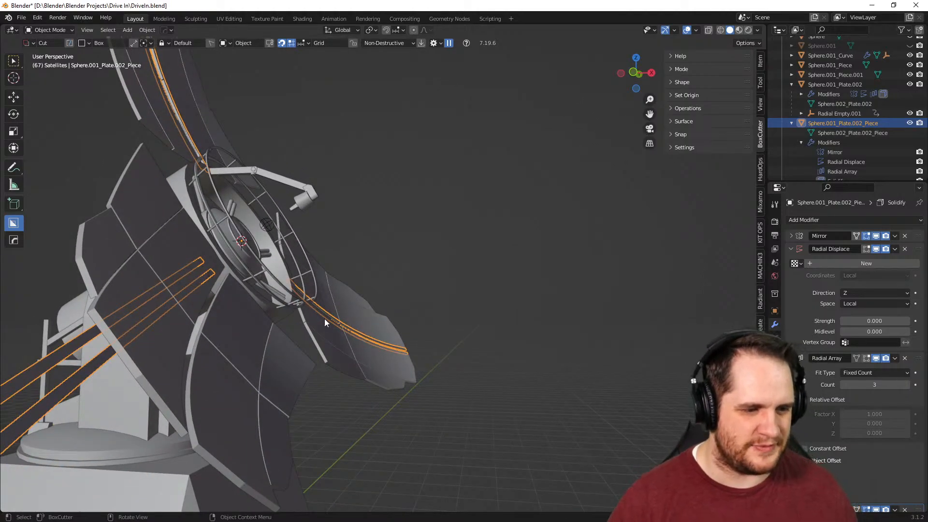
pyautogui.moveTo(235, 286); pyautogui.dragTo(303, 285, button='middle')
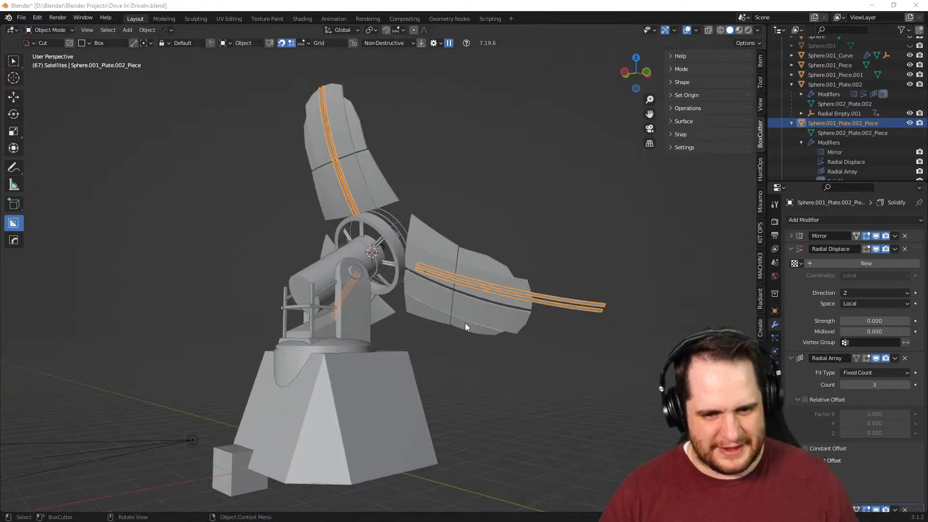
pyautogui.moveTo(465, 323); pyautogui.dragTo(432, 304, button='middle')
pyautogui.scroll(6, 312, 350)
pyautogui.moveTo(479, 367); pyautogui.dragTo(437, 315, button='middle')
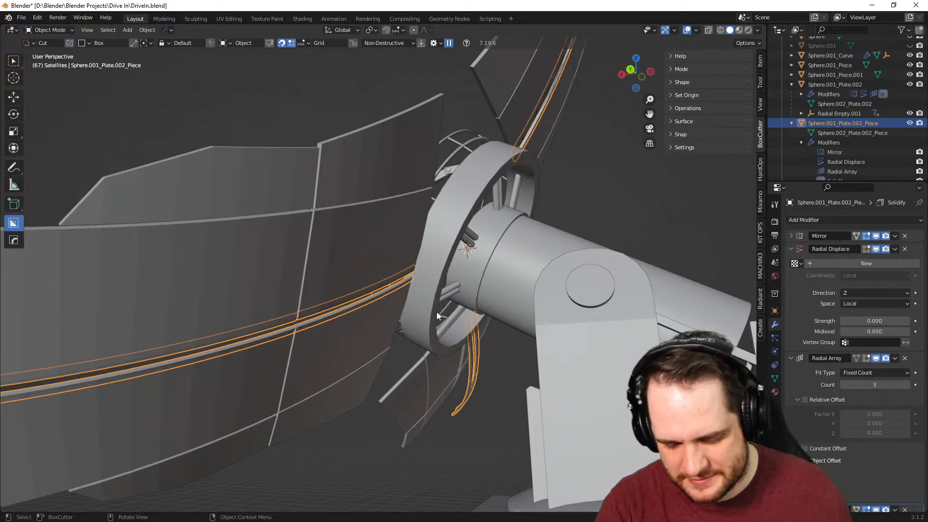
# Delete the strip piece, then extract the face strip along the panel seam from the dish plate as a new piece
pyautogui.press('Delete')
pyautogui.click(341, 297)
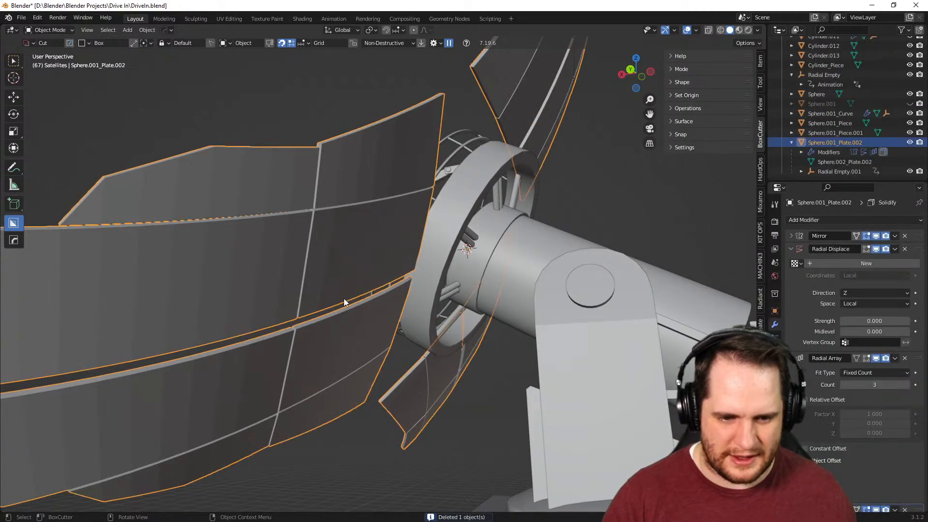
pyautogui.press('Tab')
pyautogui.keyDown('alt'); pyautogui.click(343, 311); pyautogui.keyUp('alt')
pyautogui.press('q')
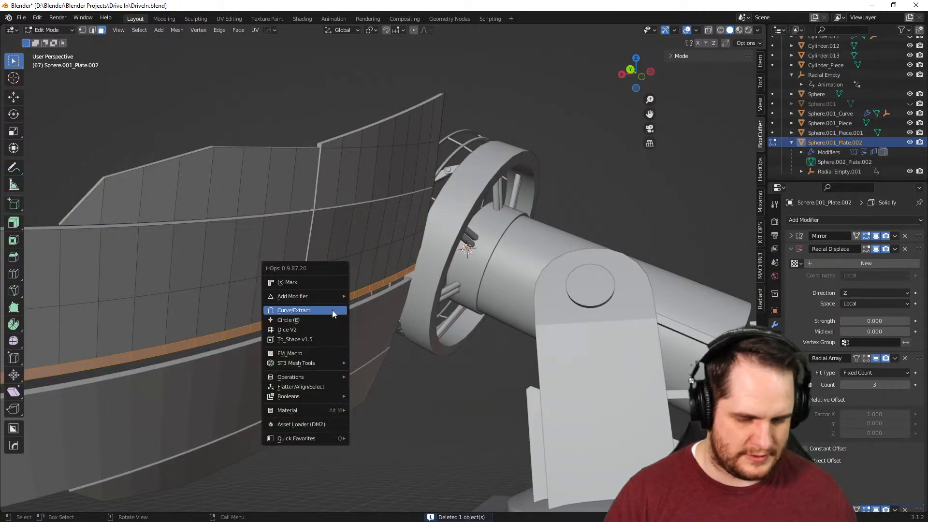
pyautogui.click(332, 310)
pyautogui.moveTo(332, 310); pyautogui.dragTo(539, 337, button='middle')
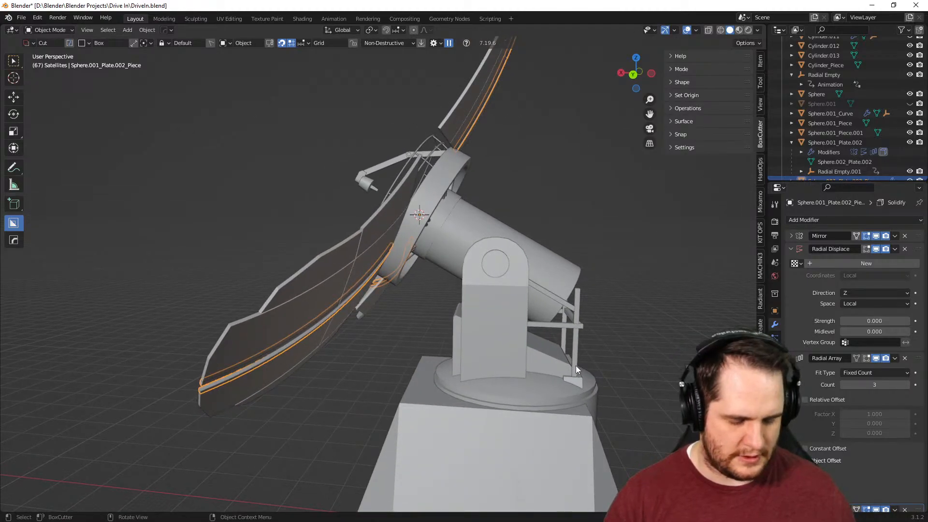
pyautogui.scroll(2, 576, 365)
pyautogui.press('g')
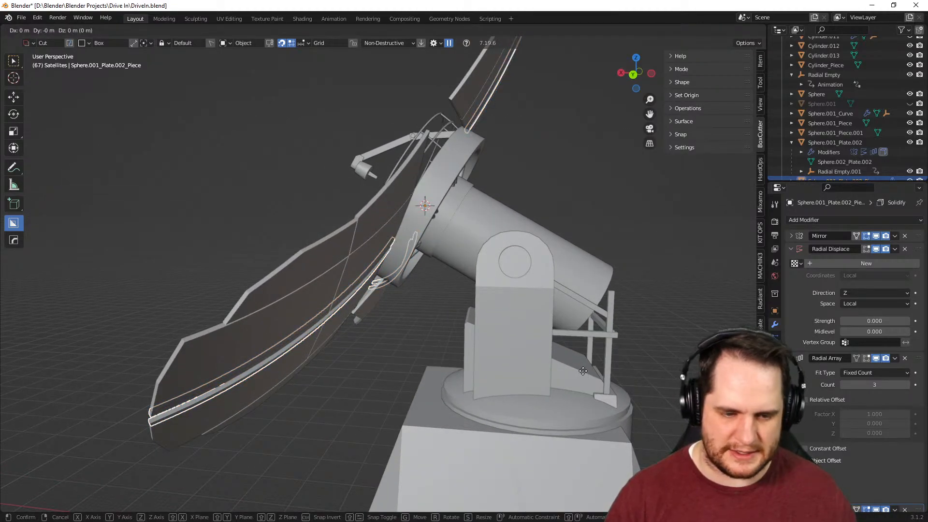
pyautogui.press('z')
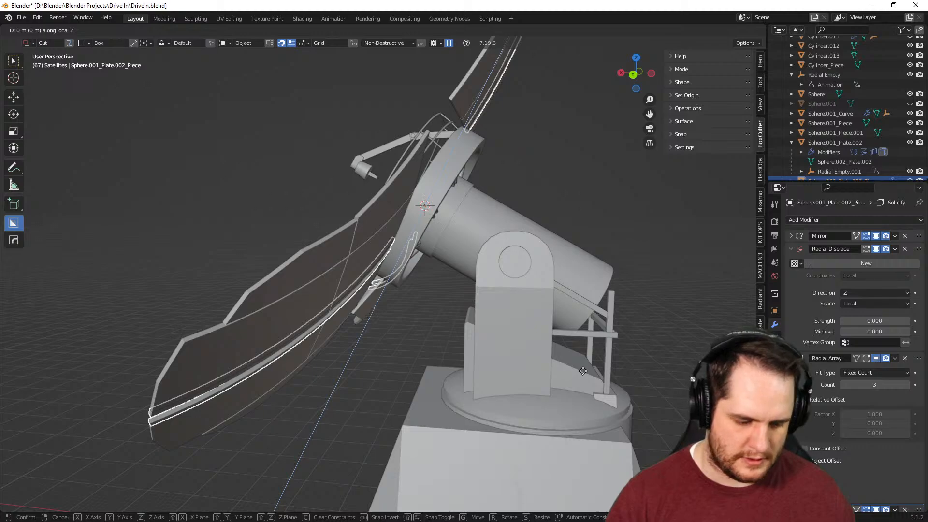
pyautogui.press('x')
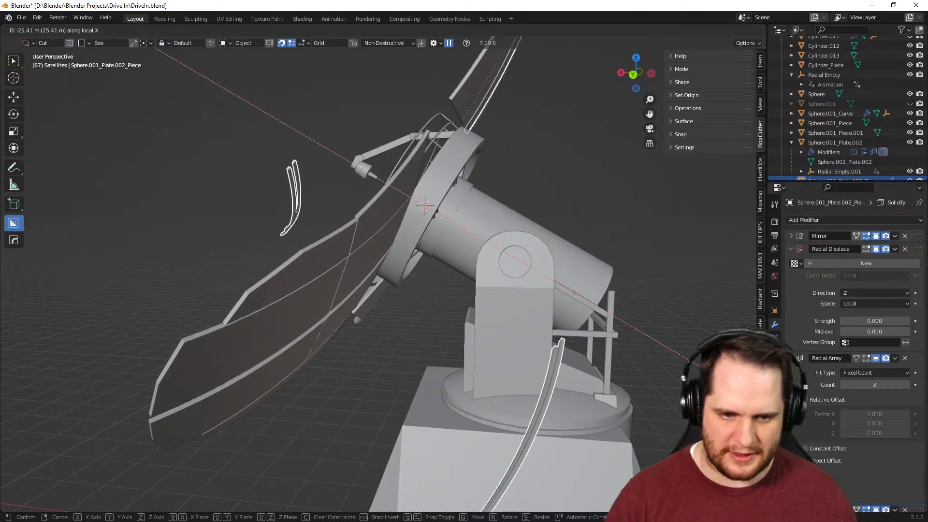
pyautogui.click(579, 376)
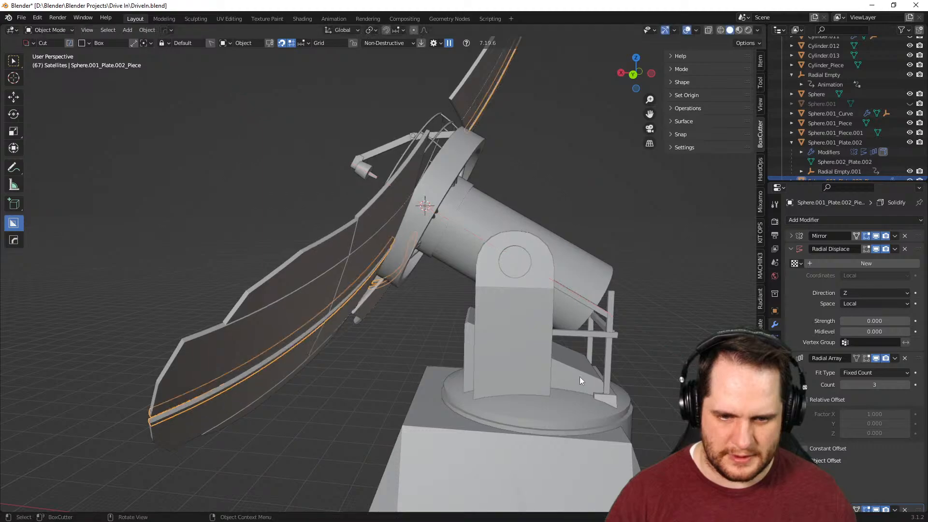
# Move the extracted strip's mesh in Edit Mode about -0.78 m along its local X axis, behind the dish panels
pyautogui.moveTo(529, 375); pyautogui.dragTo(486, 375, button='middle')
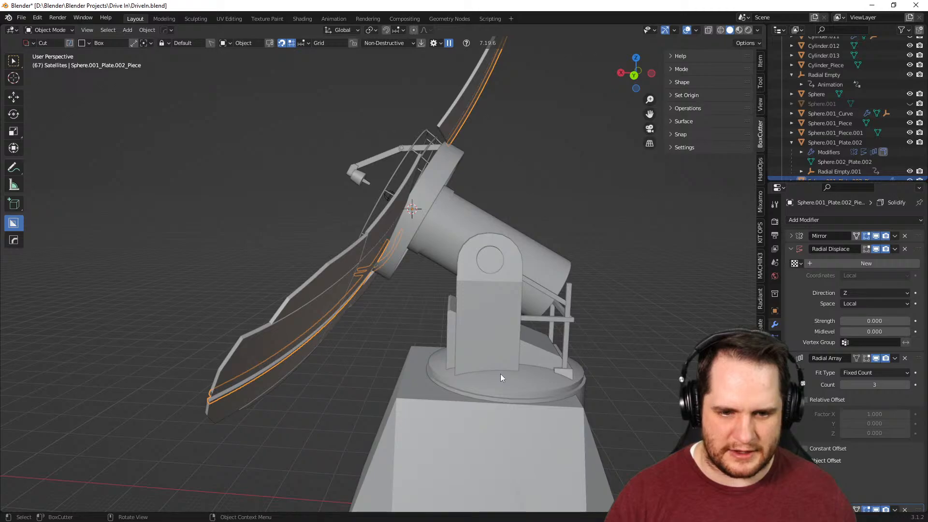
pyautogui.scroll(2, 504, 374)
pyautogui.press('Tab')
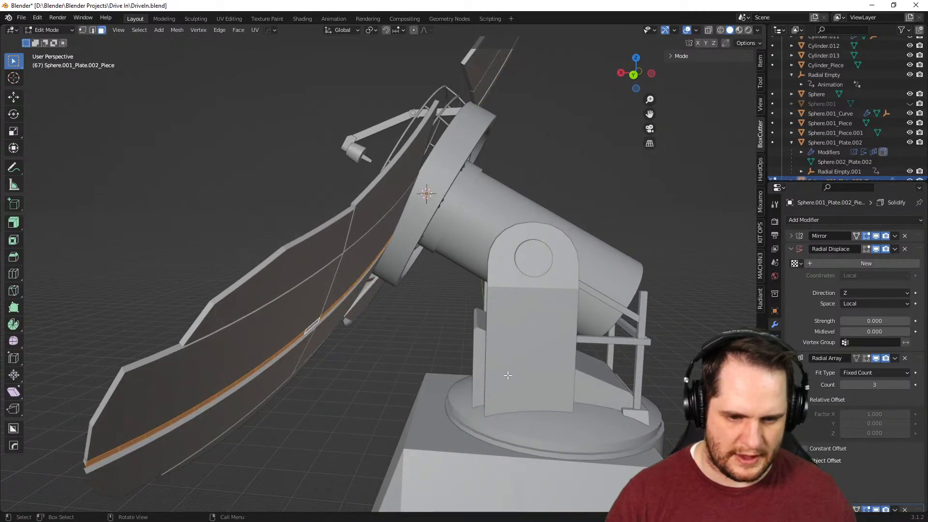
pyautogui.moveTo(328, 390); pyautogui.dragTo(351, 379, button='middle')
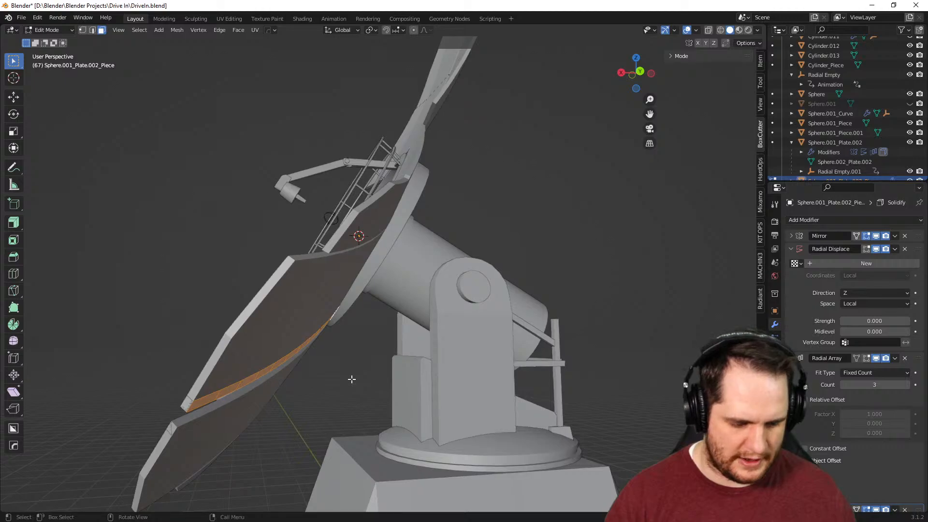
pyautogui.press('g')
pyautogui.press('z')
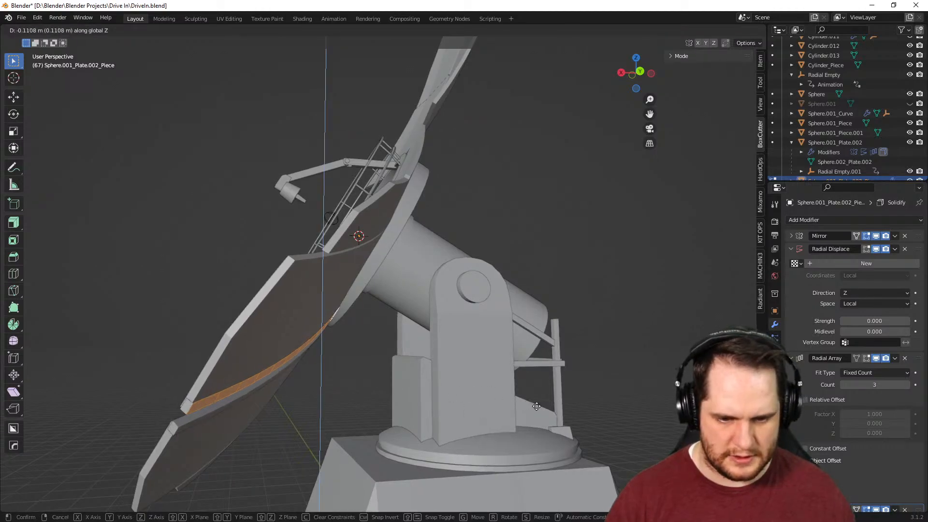
pyautogui.press('y')
pyautogui.press('y')
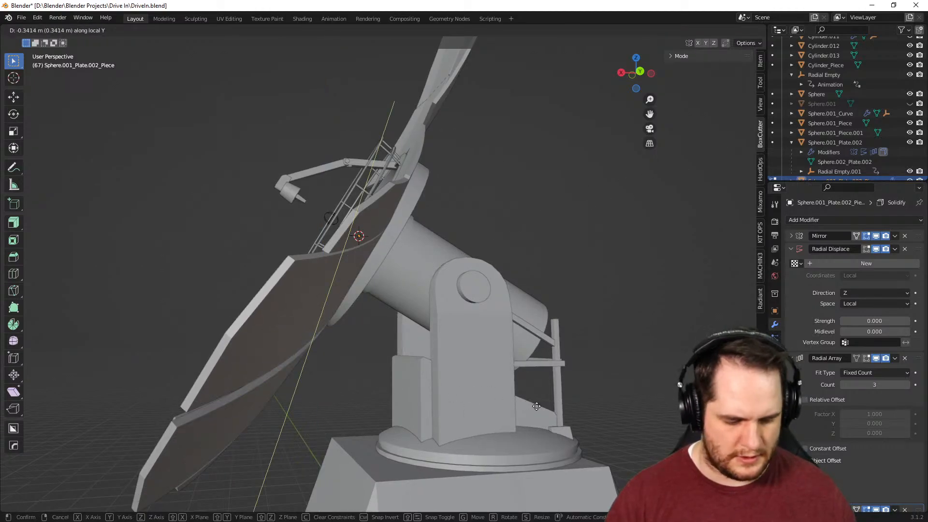
pyautogui.press('x')
pyautogui.press('x')
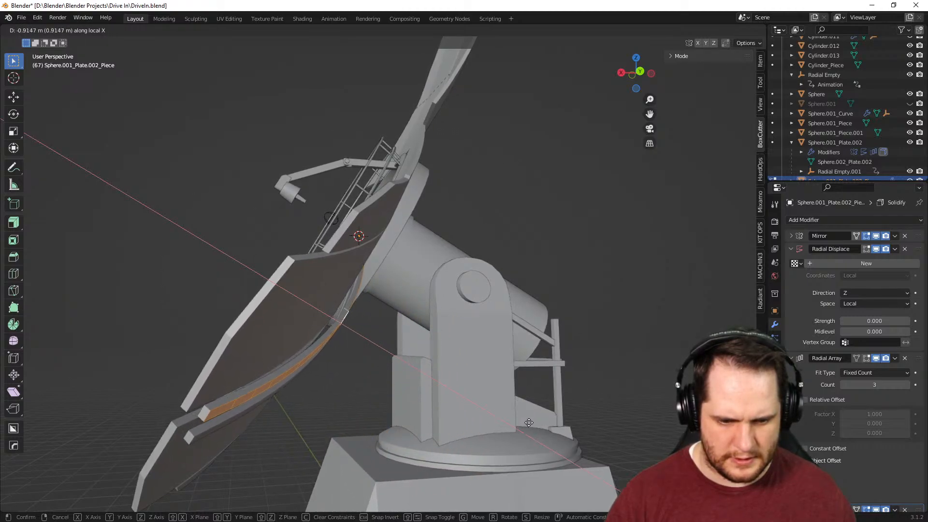
pyautogui.click(527, 422)
pyautogui.scroll(-3, 414, 409)
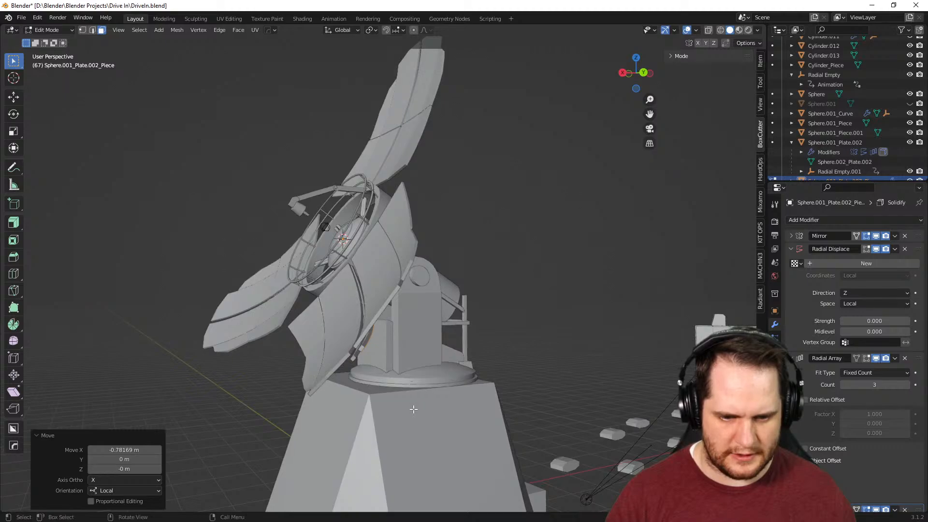
# Check the moved strip behind the panels and collapse the settings of its Radial Displace, Radial Array and Solidify modifiers
pyautogui.press('Tab')
pyautogui.moveTo(468, 396); pyautogui.dragTo(438, 331, button='middle')
pyautogui.scroll(3, 445, 344)
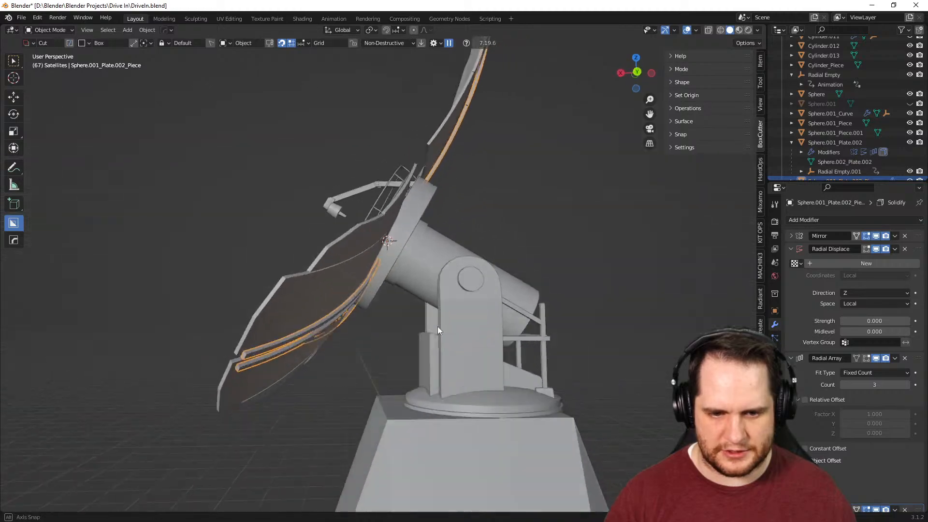
pyautogui.scroll(1, 436, 338)
pyautogui.press('Tab')
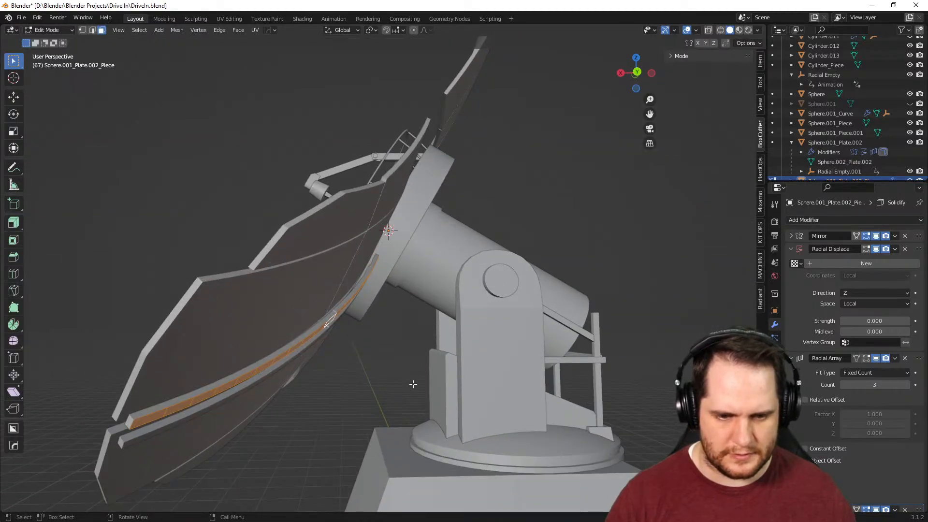
pyautogui.moveTo(413, 383); pyautogui.dragTo(613, 287, button='middle')
pyautogui.scroll(3, 372, 422)
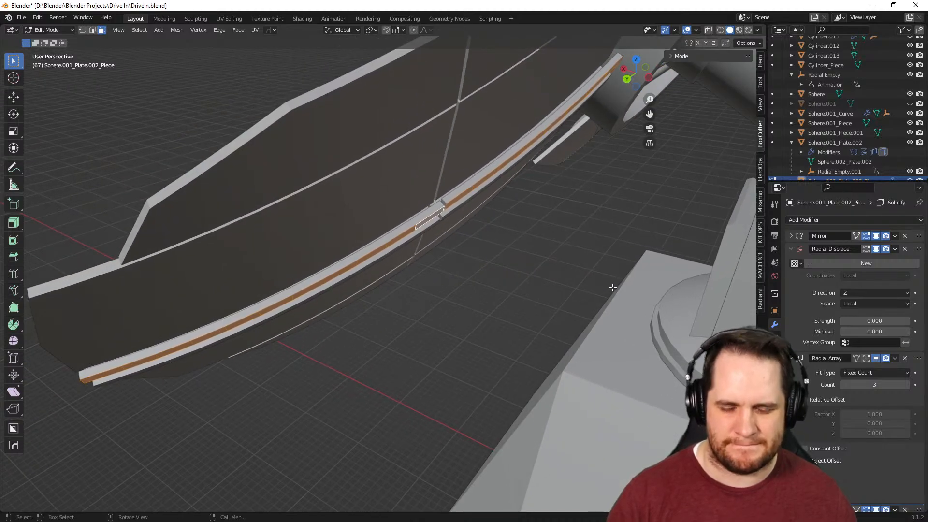
pyautogui.click(791, 249)
pyautogui.click(791, 261)
pyautogui.click(791, 274)
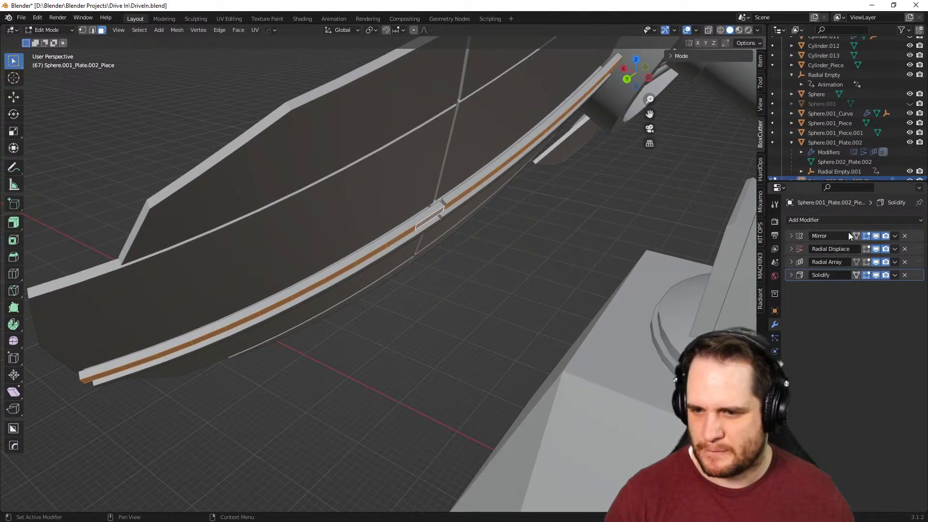
# Try mirroring the strips with a second Mirror modifier set to the Y axis
pyautogui.click(839, 220)
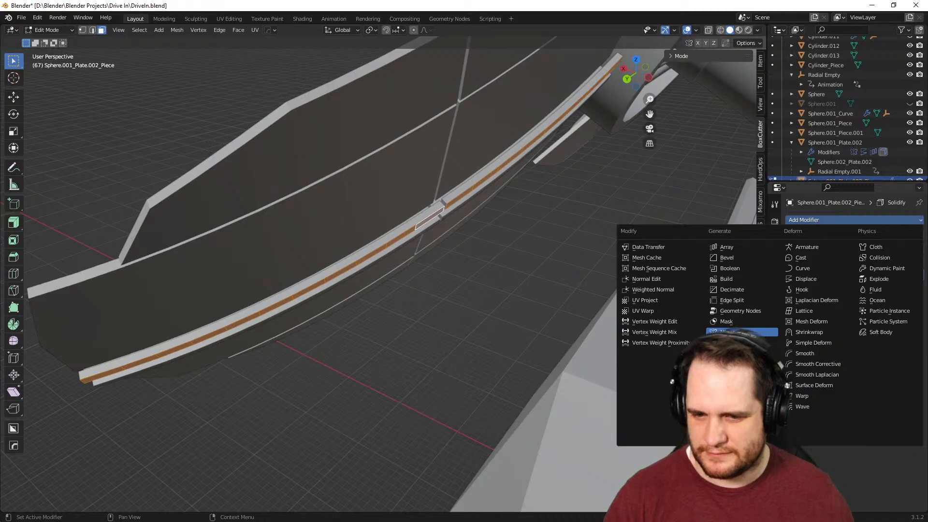
pyautogui.click(731, 332)
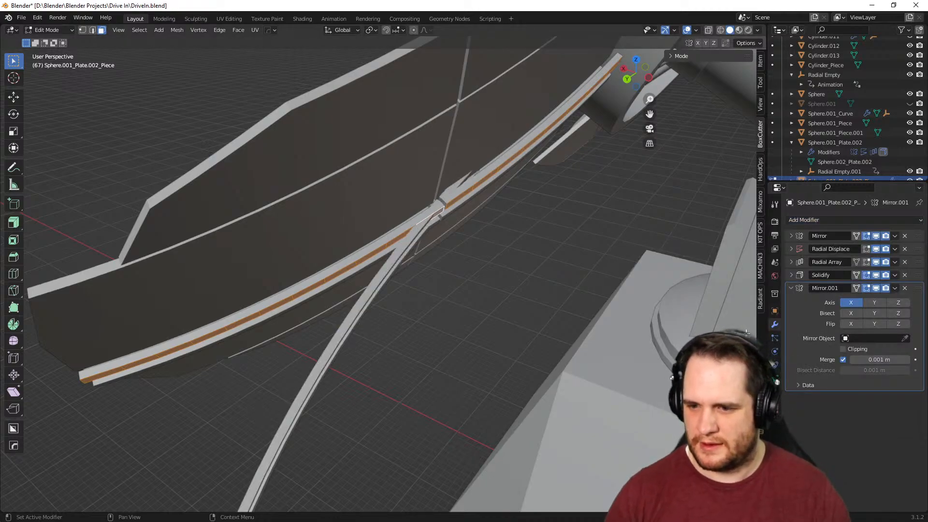
pyautogui.click(857, 303)
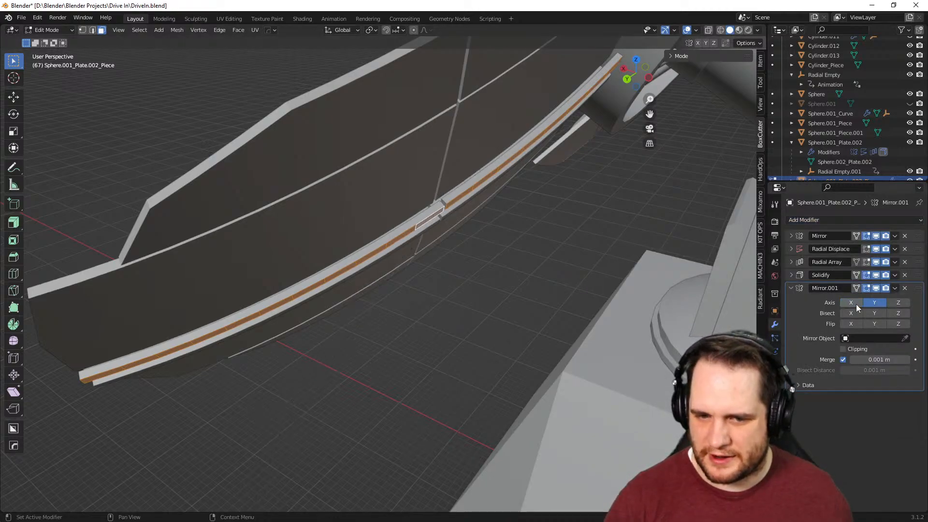
pyautogui.scroll(-6, 556, 276)
pyautogui.moveTo(549, 275)
pyautogui.mouseDown(button='middle')
pyautogui.moveTo(510, 238)
pyautogui.moveTo(556, 269)
pyautogui.mouseUp(button='middle')
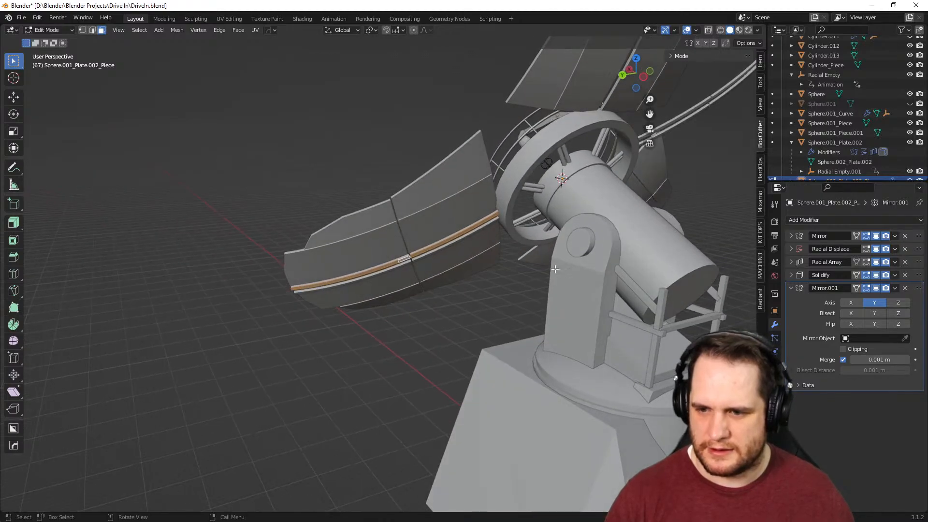
# Try different Y and Z axis, bisect and flip combinations on the second Mirror modifier
pyautogui.click(875, 324)
pyautogui.click(876, 313)
pyautogui.click(875, 304)
pyautogui.click(875, 313)
pyautogui.click(876, 303)
pyautogui.click(898, 303)
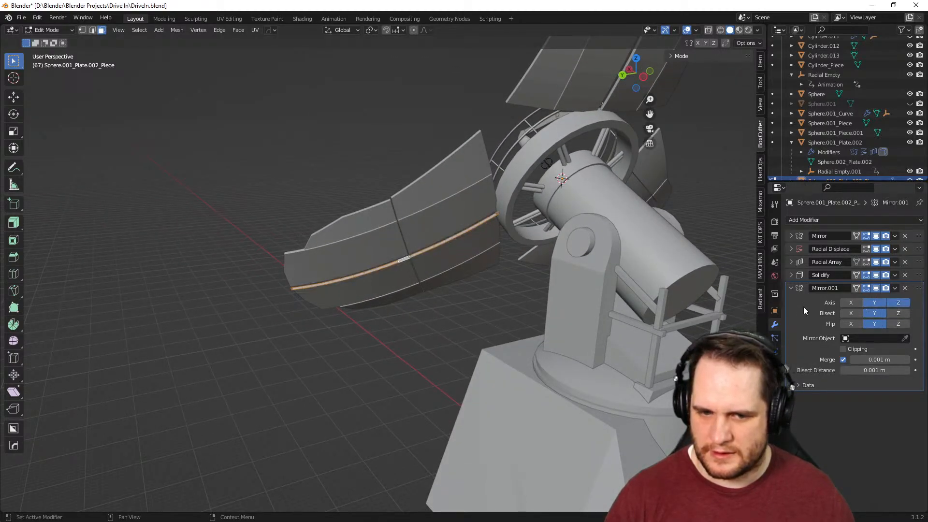
pyautogui.click(875, 305)
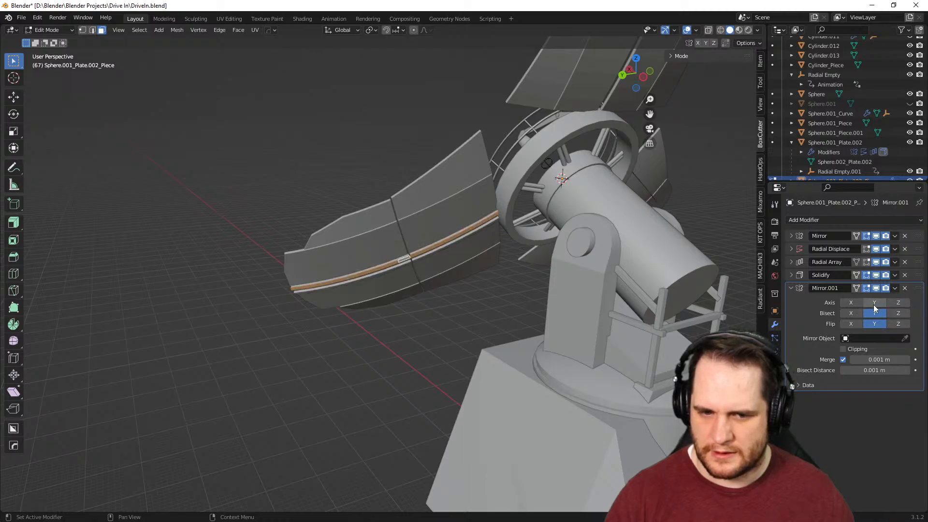
pyautogui.scroll(5, 475, 303)
pyautogui.moveTo(433, 321); pyautogui.dragTo(519, 304, button='middle')
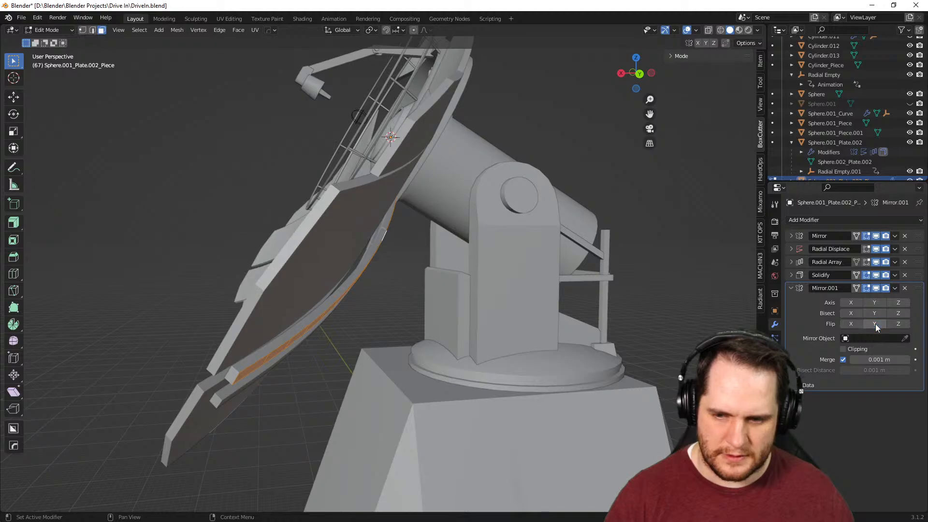
# Try the X and Y axes and an X bisect on the second Mirror modifier, and remove that modifier
pyautogui.click(872, 302)
pyautogui.click(854, 302)
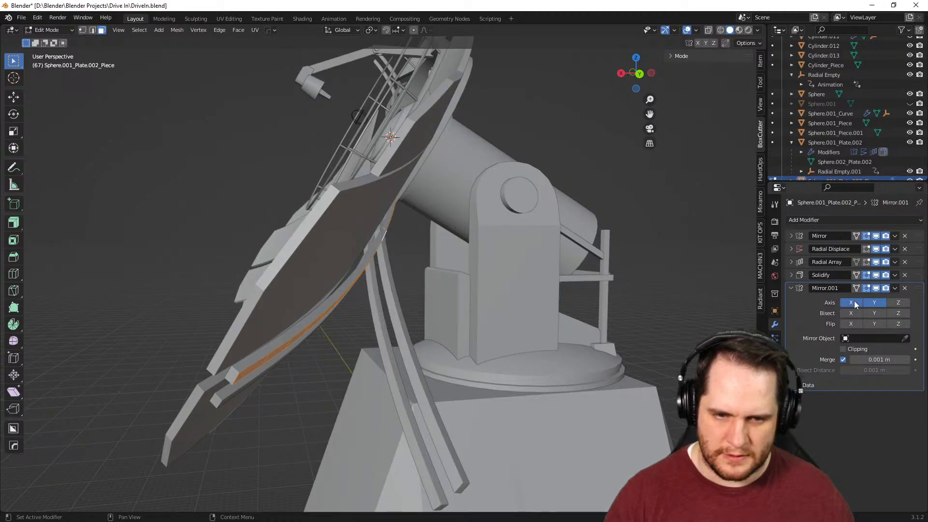
pyautogui.click(855, 301)
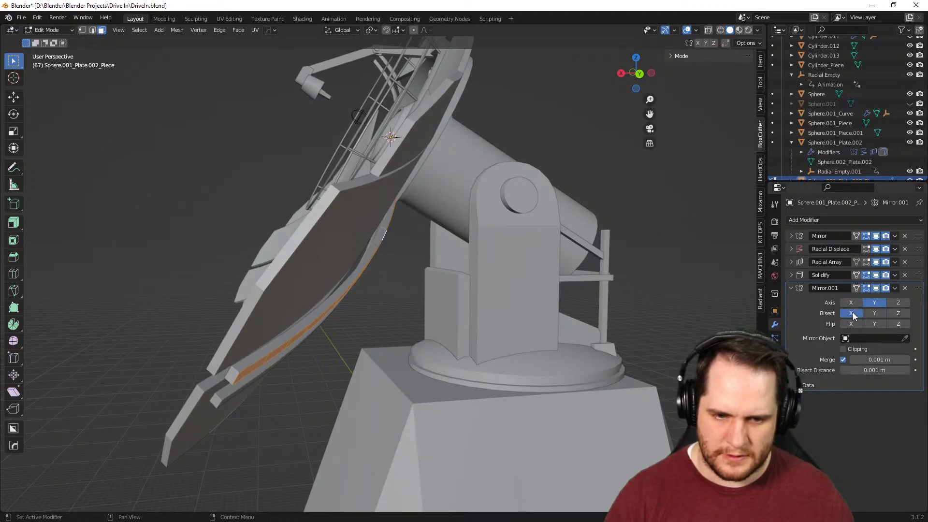
pyautogui.moveTo(709, 294); pyautogui.dragTo(669, 294, button='middle')
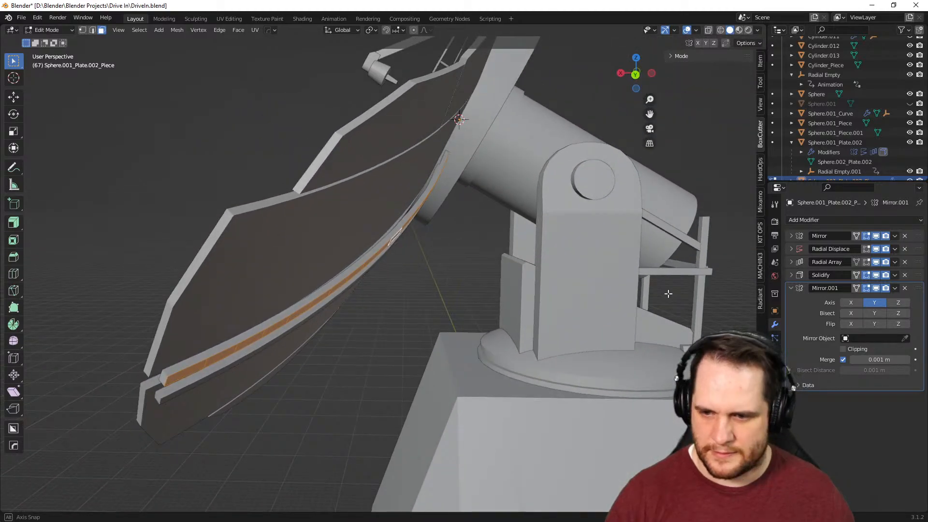
pyautogui.click(907, 289)
# Add an Array modifier to the strips with a relative X offset factor of -0.190
pyautogui.click(807, 221)
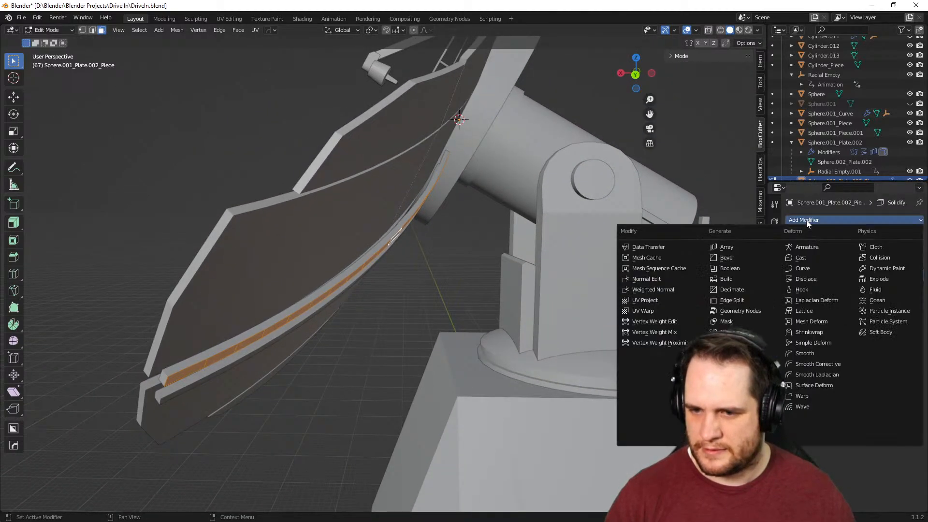
pyautogui.click(725, 247)
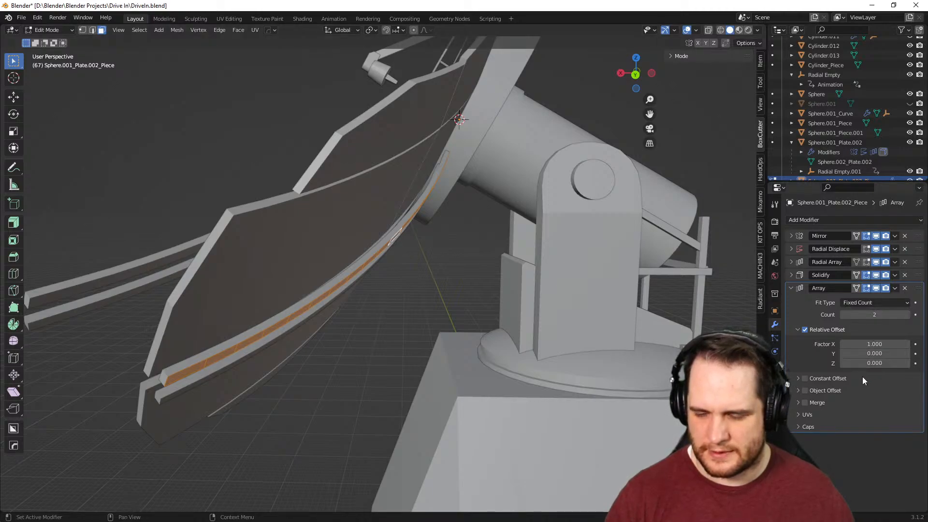
pyautogui.moveTo(875, 344)
pyautogui.mouseDown()
pyautogui.moveTo(900, 344)
pyautogui.moveTo(868, 344)
pyautogui.mouseUp()
pyautogui.scroll(-4, 674, 321)
pyautogui.scroll(1, 673, 321)
pyautogui.moveTo(674, 321); pyautogui.dragTo(436, 346, button='middle')
pyautogui.scroll(3, 608, 343)
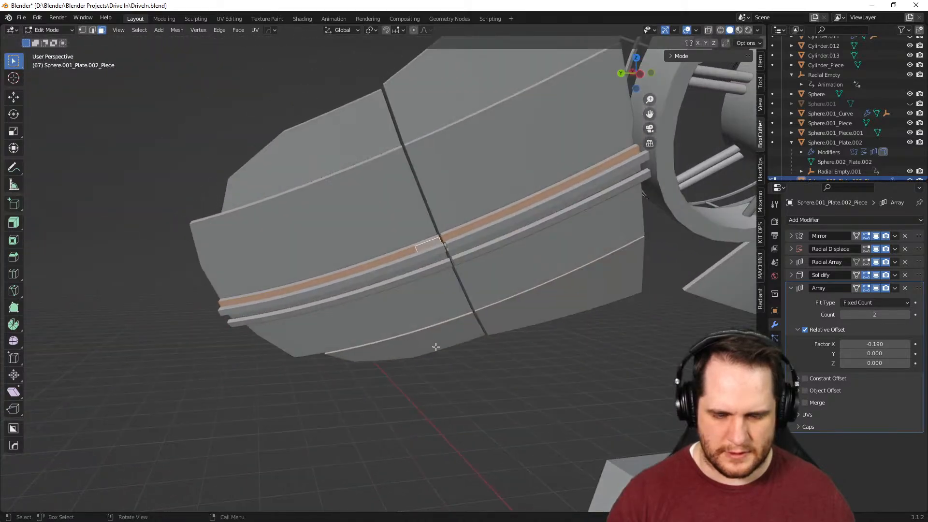
# Examine the gap between the two strip halves up close in Edit Mode
pyautogui.scroll(4, 436, 347)
pyautogui.press('Tab')
pyautogui.moveTo(576, 274); pyautogui.dragTo(415, 149, button='middle')
pyautogui.press('Tab')
pyautogui.scroll(6, 470, 301)
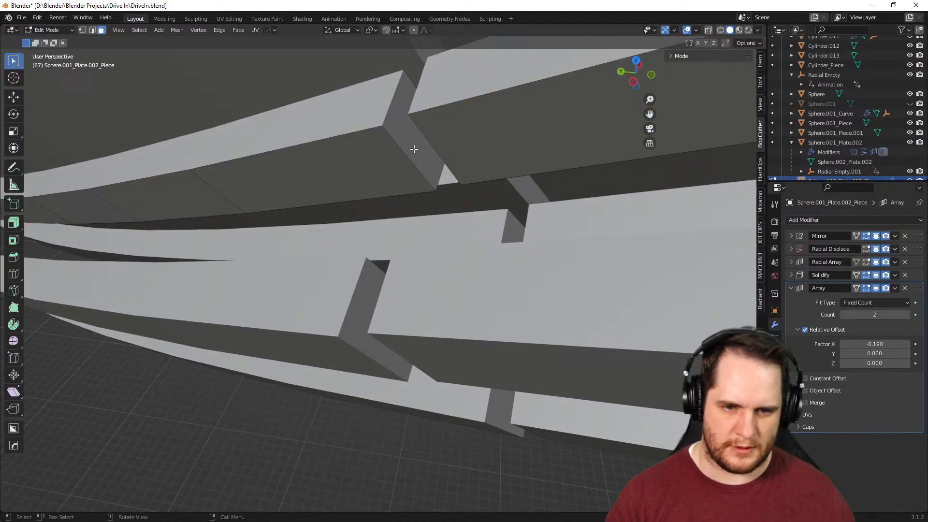
pyautogui.press('Tab')
pyautogui.press('Tab')
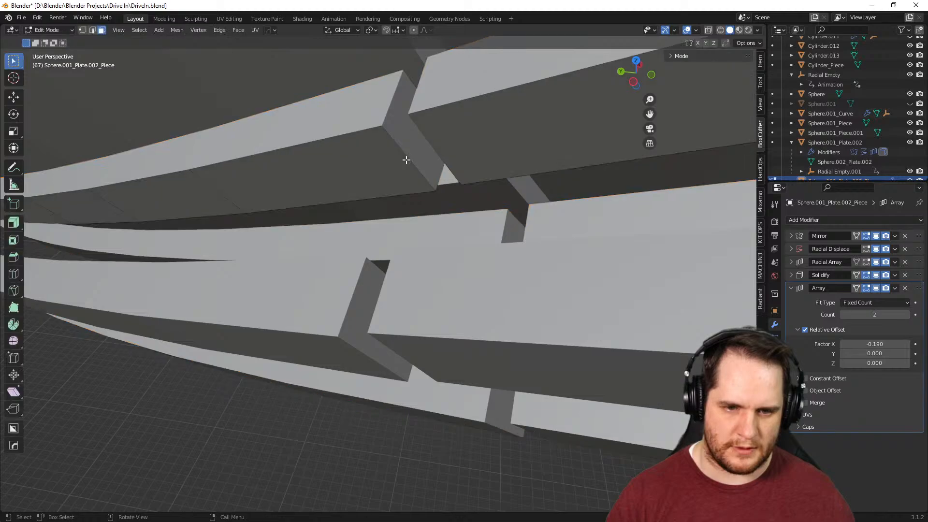
pyautogui.scroll(-3, 401, 199)
pyautogui.moveTo(401, 213)
pyautogui.mouseDown(button='middle')
pyautogui.moveTo(423, 189)
pyautogui.moveTo(406, 207)
pyautogui.mouseUp(button='middle')
# Apply the strips' Solidify modifier in Object Mode
pyautogui.click(895, 275)
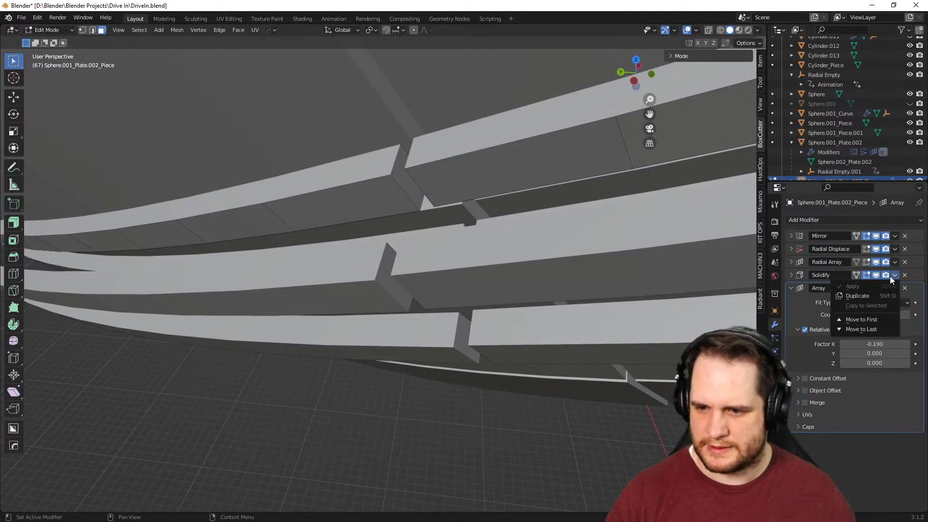
pyautogui.press('Tab')
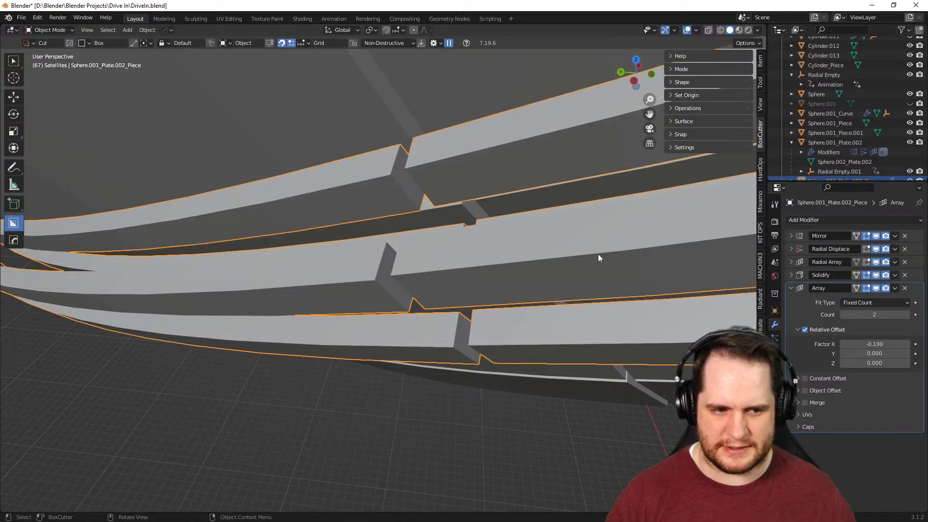
pyautogui.click(896, 275)
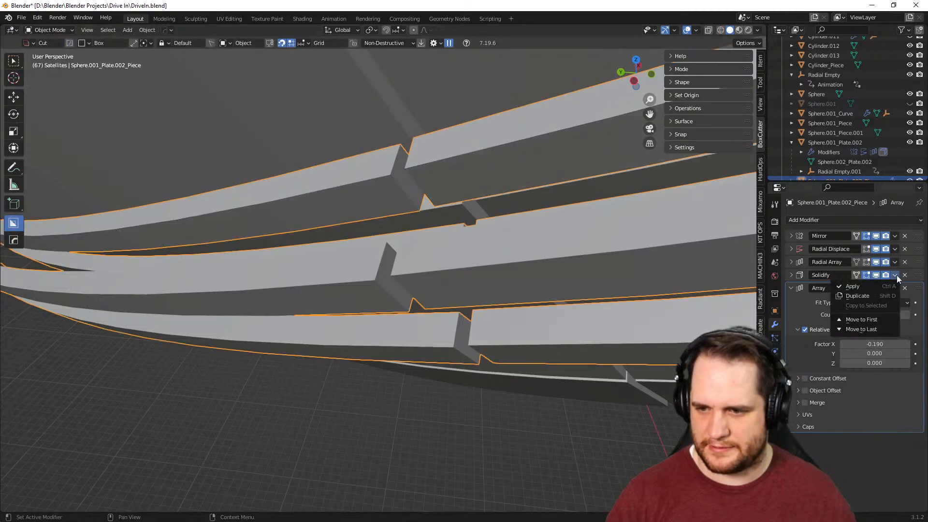
pyautogui.click(871, 286)
# Delete the end faces of the strip halves that face each other across the central gap
pyautogui.press('Tab')
pyautogui.click(374, 183)
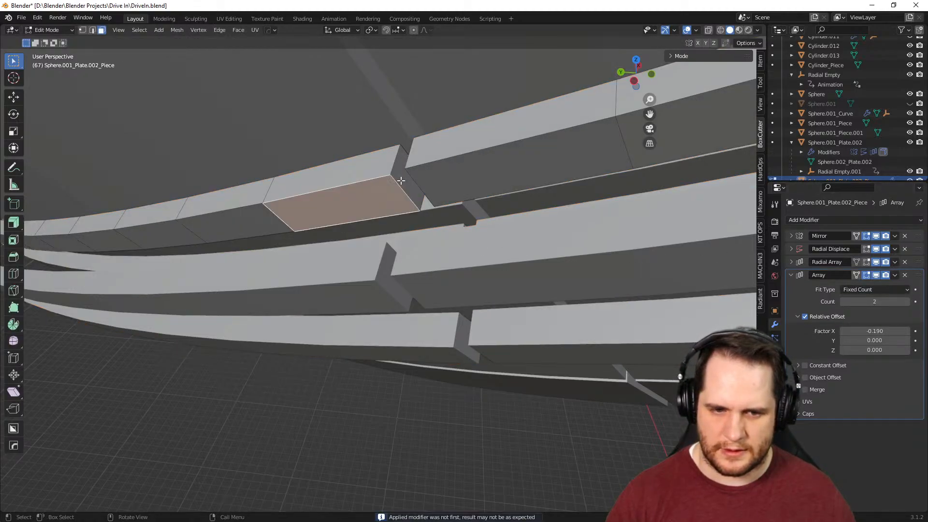
pyautogui.click(402, 184)
pyautogui.moveTo(405, 186); pyautogui.dragTo(436, 201, button='middle')
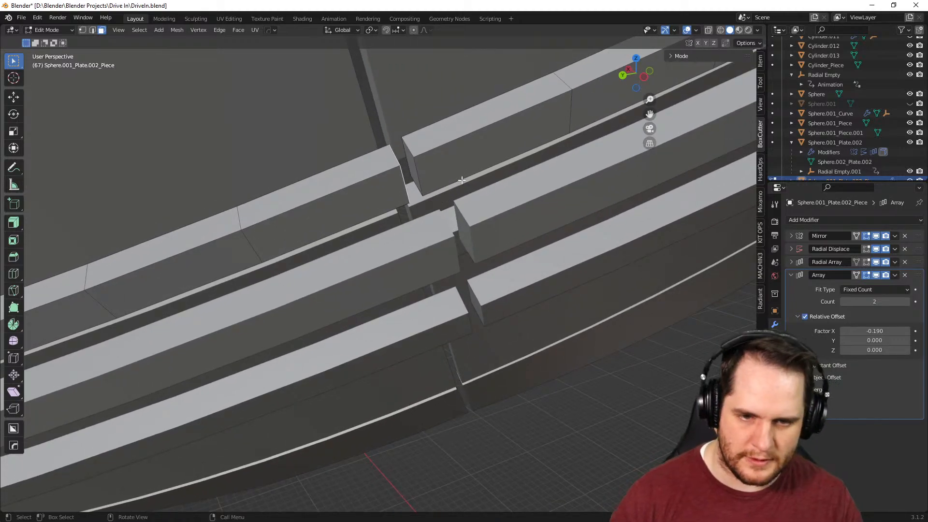
pyautogui.press('x')
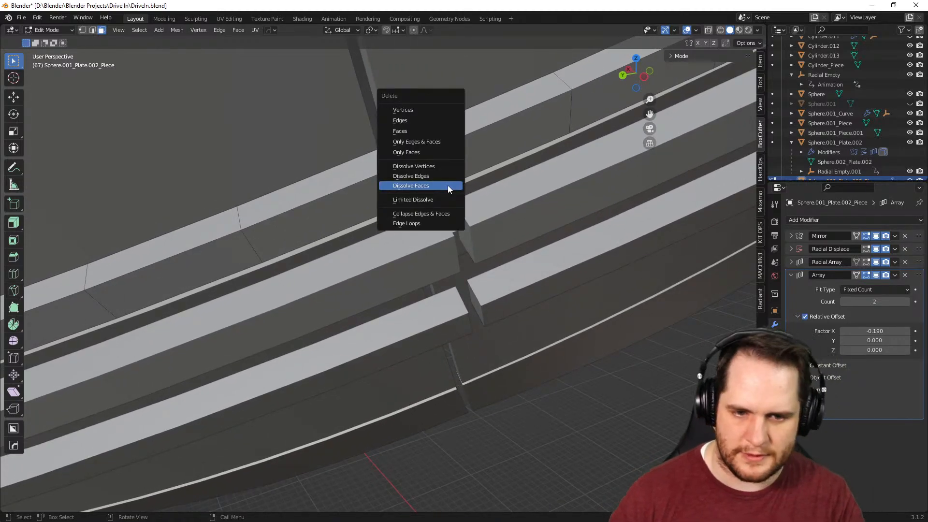
pyautogui.press('Escape')
pyautogui.press('x')
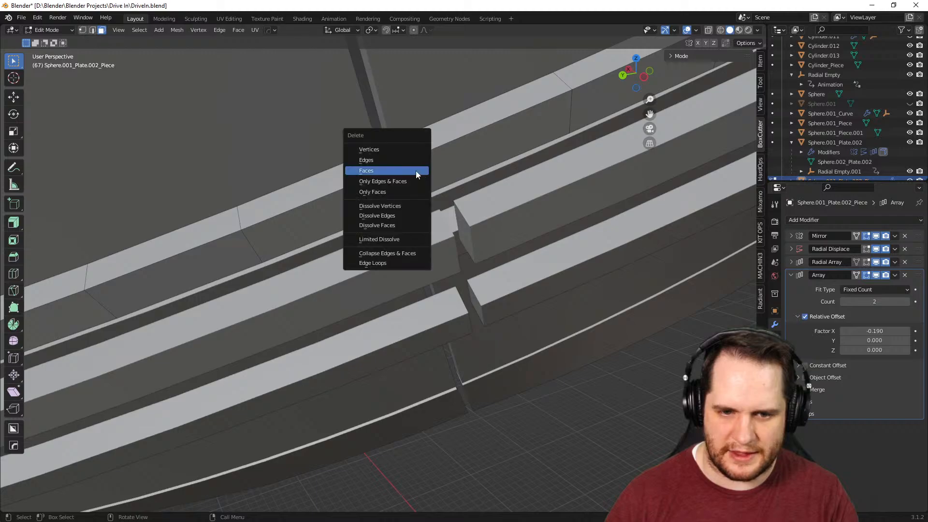
pyautogui.click(420, 172)
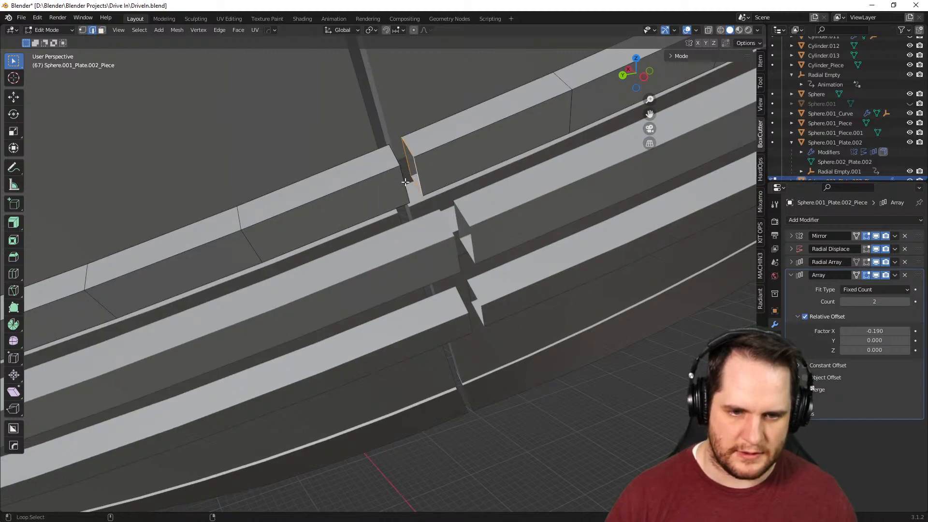
# Close the gap between the strip halves by bridging their open end edge loops
pyautogui.moveTo(459, 186); pyautogui.dragTo(436, 197, button='middle')
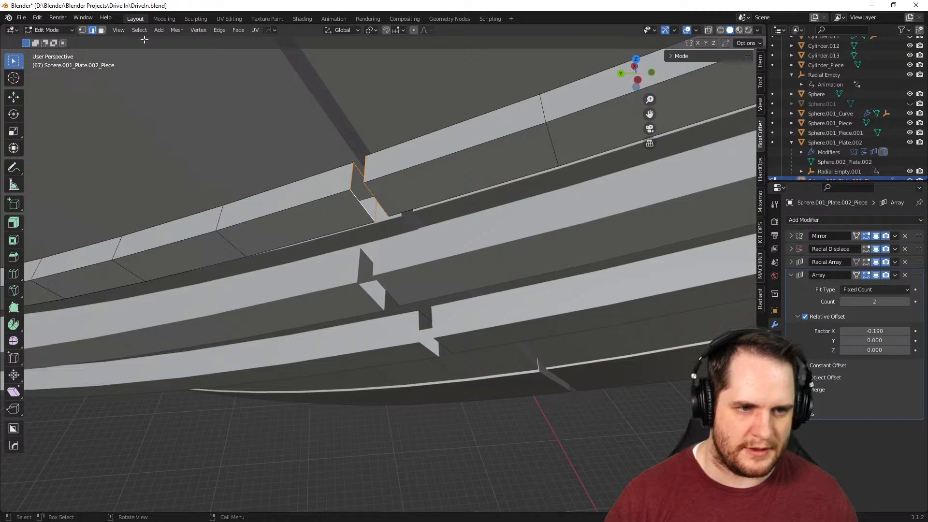
pyautogui.click(159, 30)
pyautogui.moveTo(173, 32)
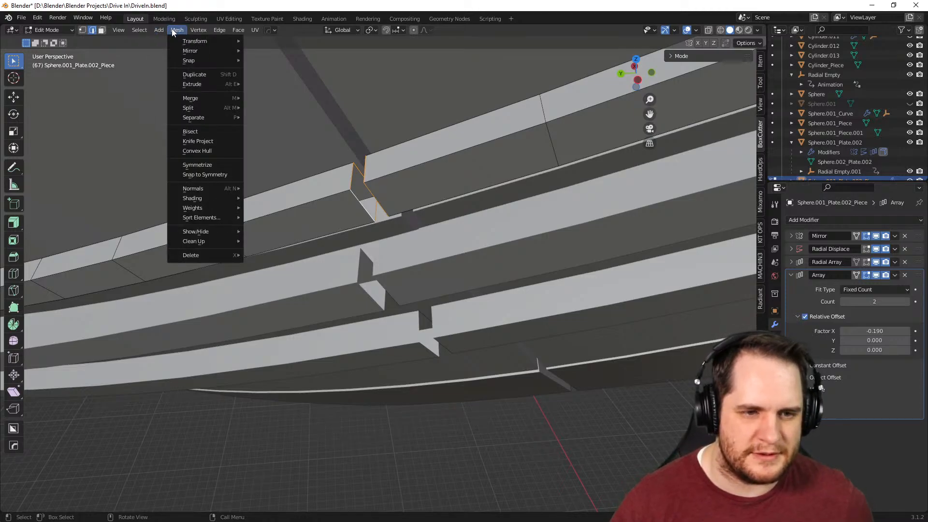
pyautogui.moveTo(216, 98)
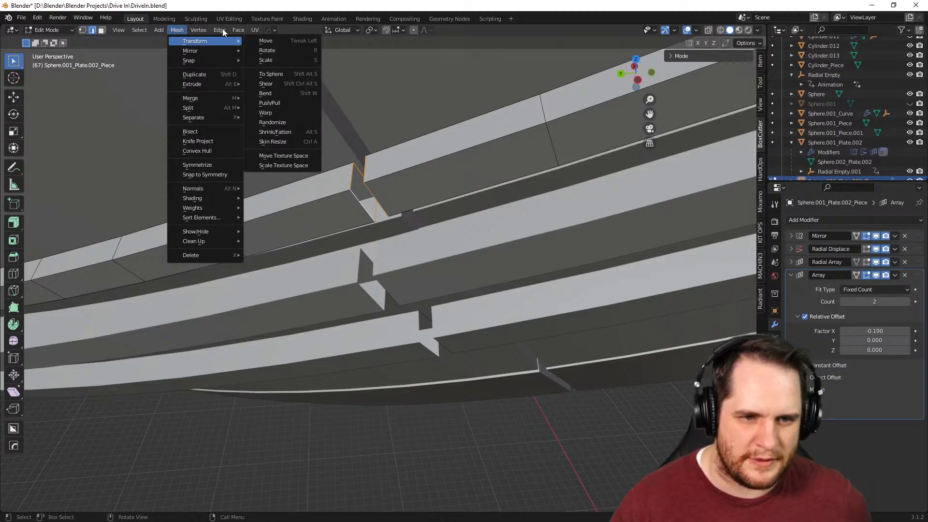
pyautogui.moveTo(224, 32)
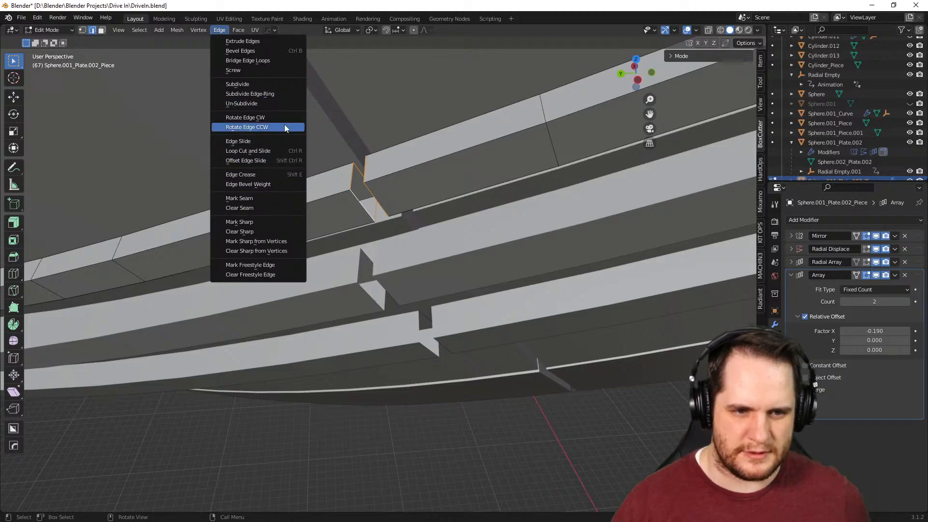
pyautogui.click(268, 61)
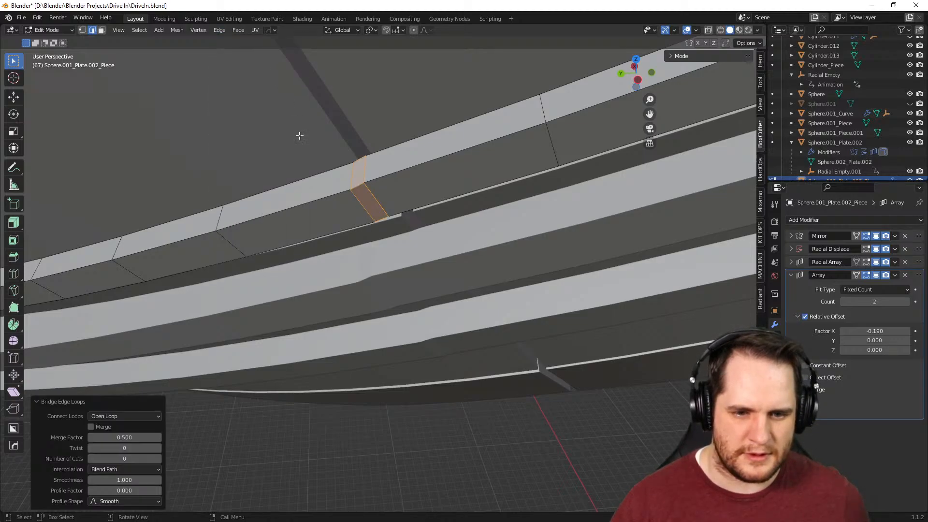
pyautogui.moveTo(351, 229); pyautogui.dragTo(385, 249, button='middle')
pyautogui.press('Tab')
# Inspect the bridged, arrayed strips behind the lower dish panels from several sides
pyautogui.scroll(-8, 433, 299)
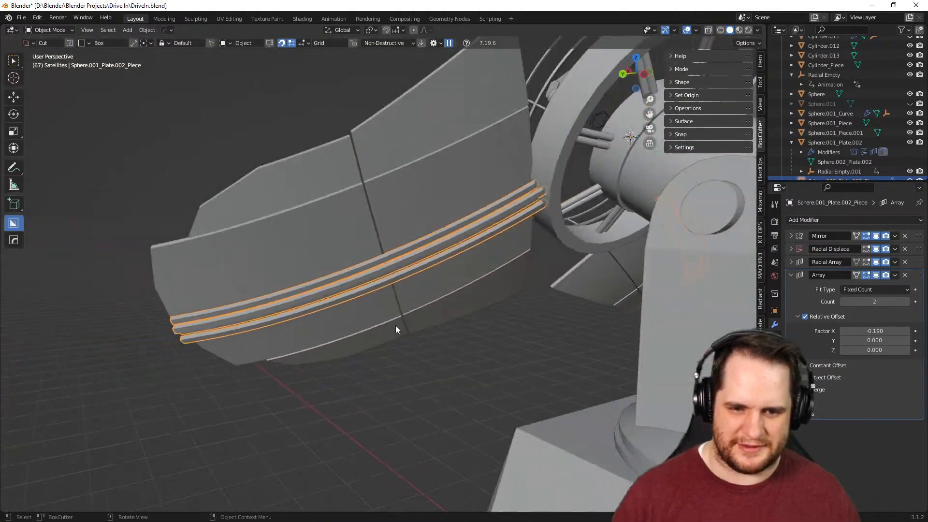
pyautogui.moveTo(397, 328); pyautogui.dragTo(410, 343, button='middle')
pyautogui.scroll(3, 401, 360)
pyautogui.press('Tab')
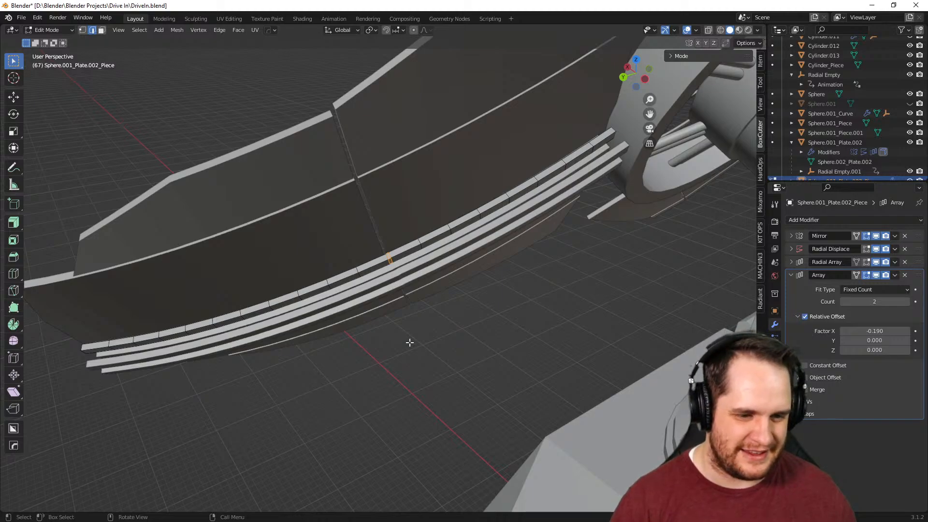
pyautogui.scroll(-5, 410, 343)
pyautogui.moveTo(410, 342); pyautogui.dragTo(331, 369, button='middle')
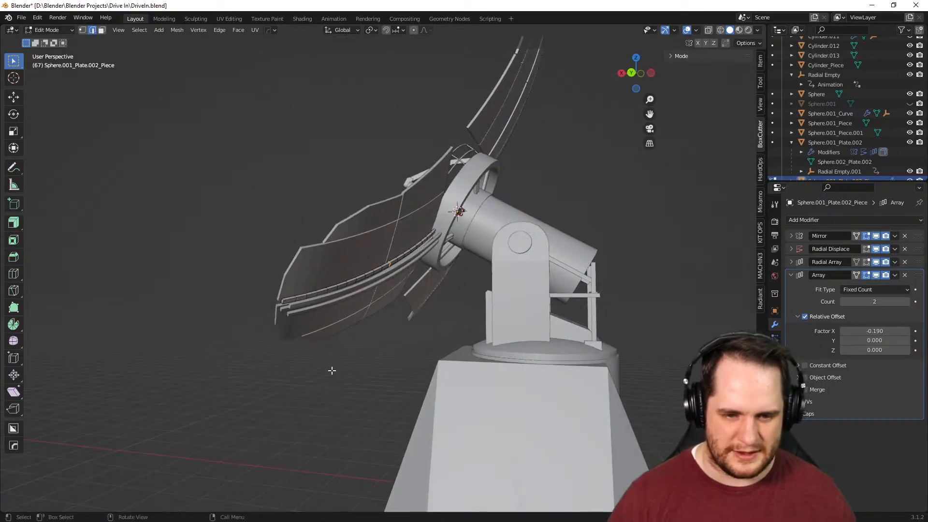
pyautogui.press('Tab')
pyautogui.moveTo(626, 207); pyautogui.dragTo(504, 273, button='middle')
pyautogui.scroll(4, 459, 285)
pyautogui.moveTo(439, 293); pyautogui.dragTo(435, 314, button='middle')
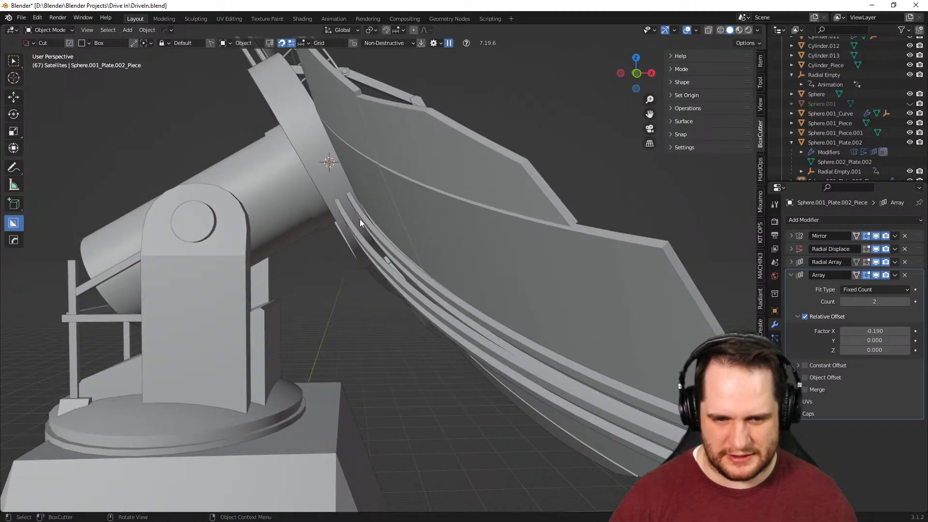
# Review the strip supports across all dish panels and the whole satellite dish from a distance
pyautogui.scroll(-5, 527, 293)
pyautogui.moveTo(527, 293); pyautogui.dragTo(303, 294, button='middle')
pyautogui.scroll(4, 399, 290)
pyautogui.scroll(-2, 406, 268)
pyautogui.moveTo(384, 334); pyautogui.dragTo(411, 153, button='middle')
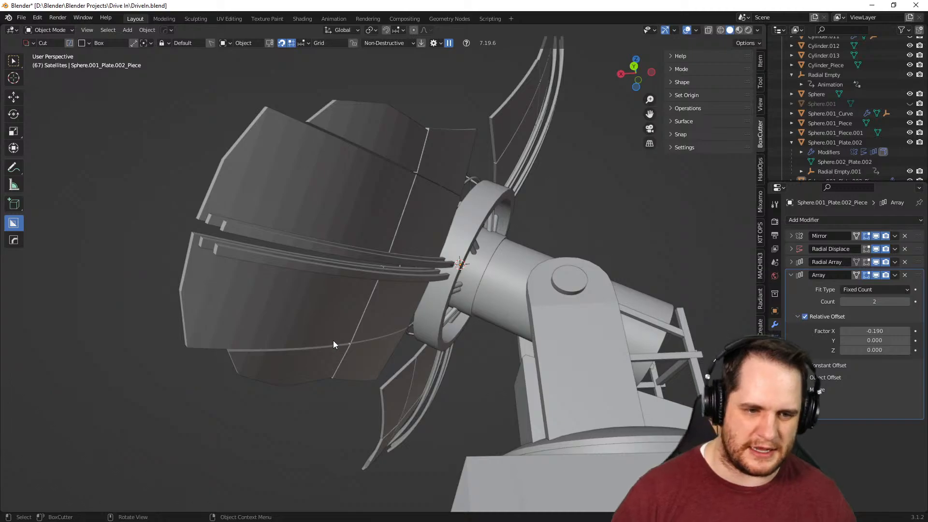
pyautogui.scroll(-1, 326, 349)
pyautogui.moveTo(326, 349); pyautogui.dragTo(368, 381, button='middle')
pyautogui.scroll(-4, 371, 382)
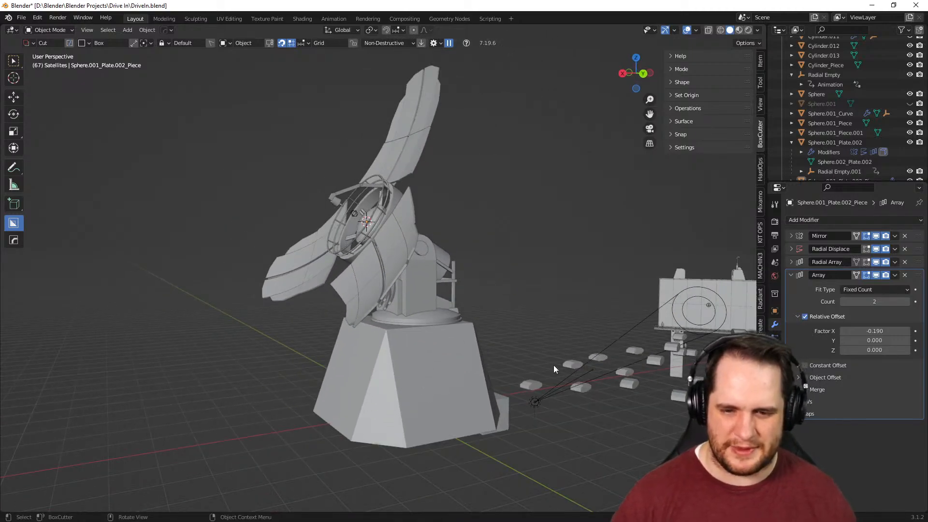
pyautogui.moveTo(637, 343); pyautogui.dragTo(239, 344, button='middle')
pyautogui.scroll(3, 638, 337)
pyautogui.scroll(-5, 460, 337)
pyautogui.moveTo(464, 343); pyautogui.dragTo(550, 179, button='middle')
pyautogui.scroll(4, 464, 338)
pyautogui.moveTo(457, 395); pyautogui.dragTo(465, 353, button='middle')
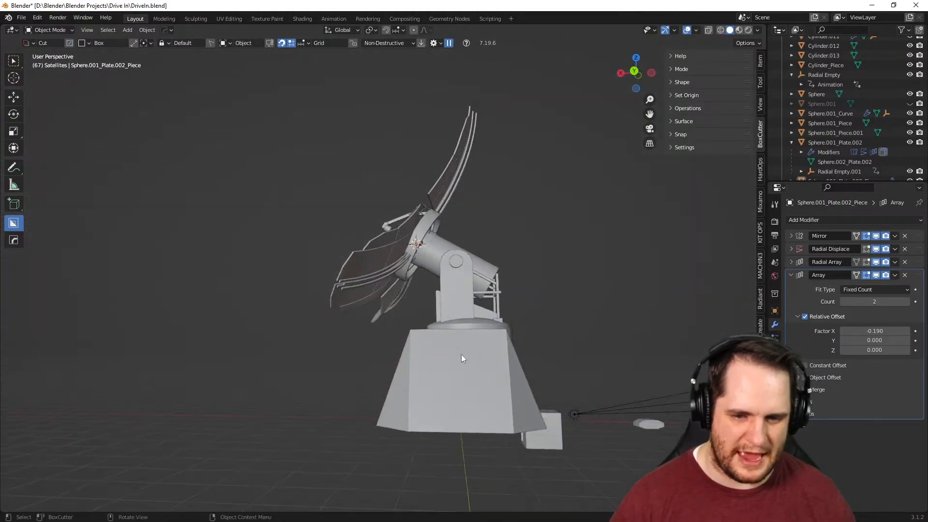
# Examine the dish's ring, mount and railing from behind, select the main barrel cylinder, and view the whole dish alongside the drive-in screen
pyautogui.moveTo(522, 360); pyautogui.dragTo(402, 400, button='middle')
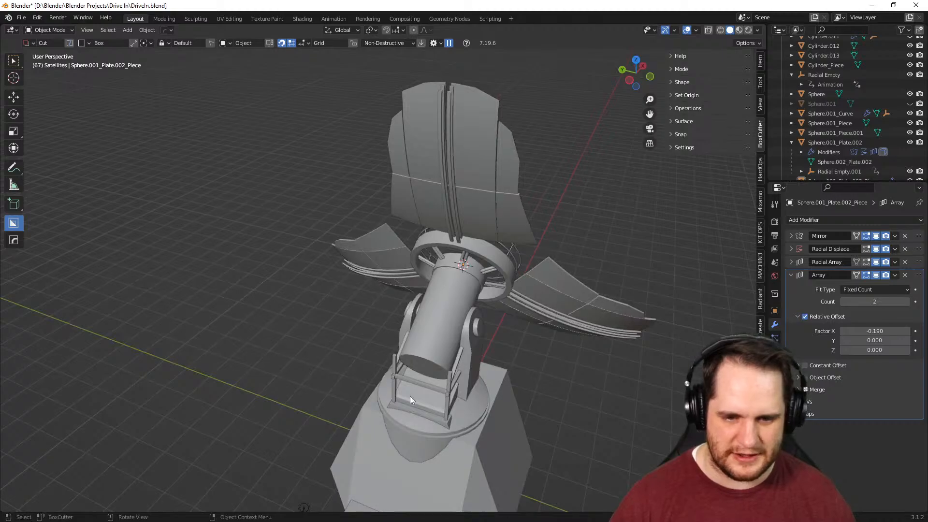
pyautogui.scroll(5, 401, 399)
pyautogui.scroll(-5, 535, 444)
pyautogui.moveTo(535, 444); pyautogui.dragTo(592, 422, button='middle')
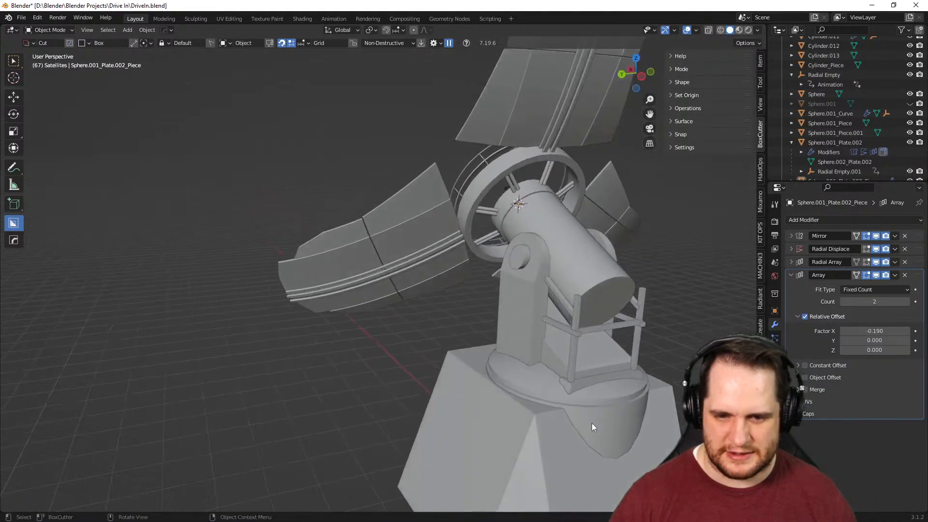
pyautogui.moveTo(613, 342); pyautogui.dragTo(522, 352, button='middle')
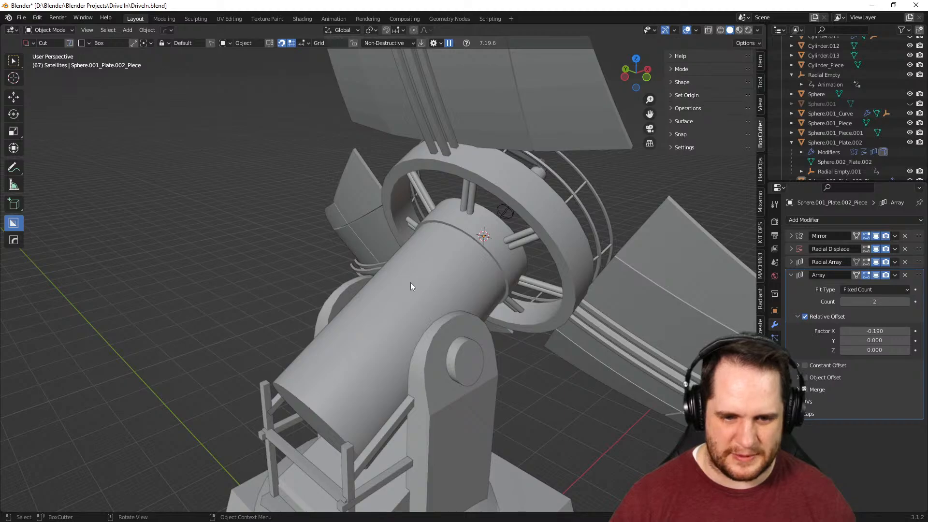
pyautogui.click(331, 389)
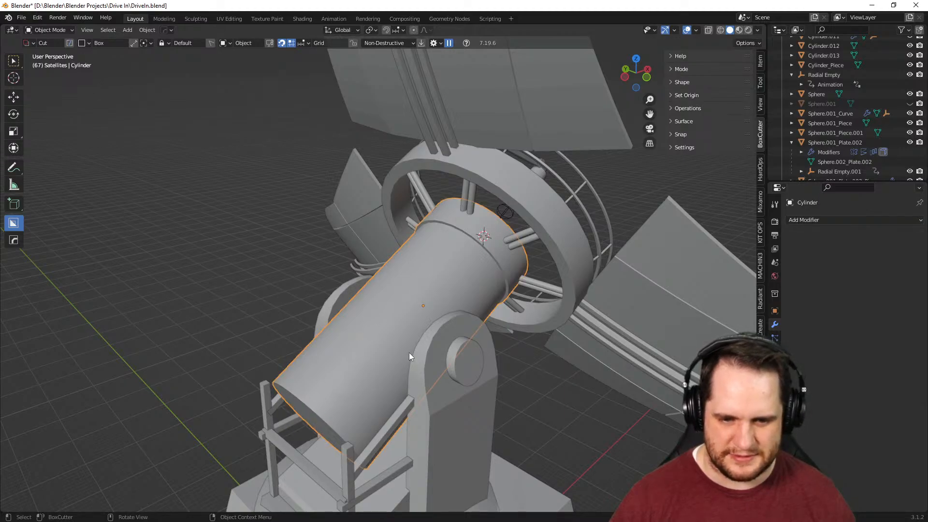
pyautogui.scroll(-5, 408, 352)
pyautogui.moveTo(434, 396); pyautogui.dragTo(634, 370, button='middle')
pyautogui.scroll(-8, 635, 371)
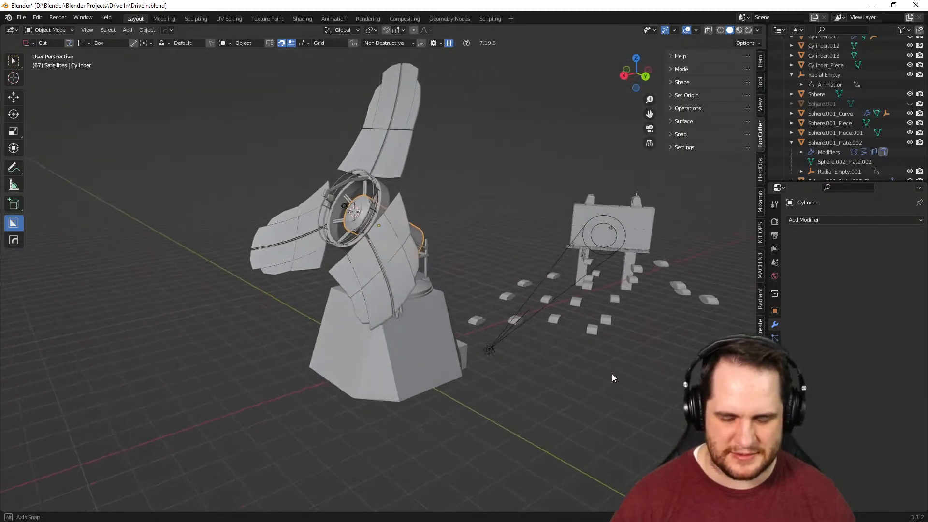
pyautogui.moveTo(565, 416); pyautogui.dragTo(564, 414, button='middle')
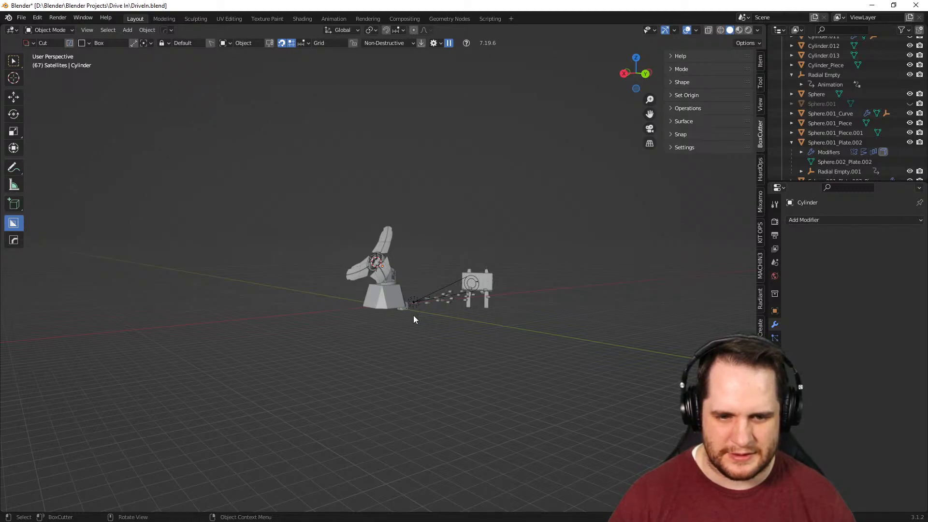
pyautogui.moveTo(443, 342); pyautogui.dragTo(446, 328, button='middle')
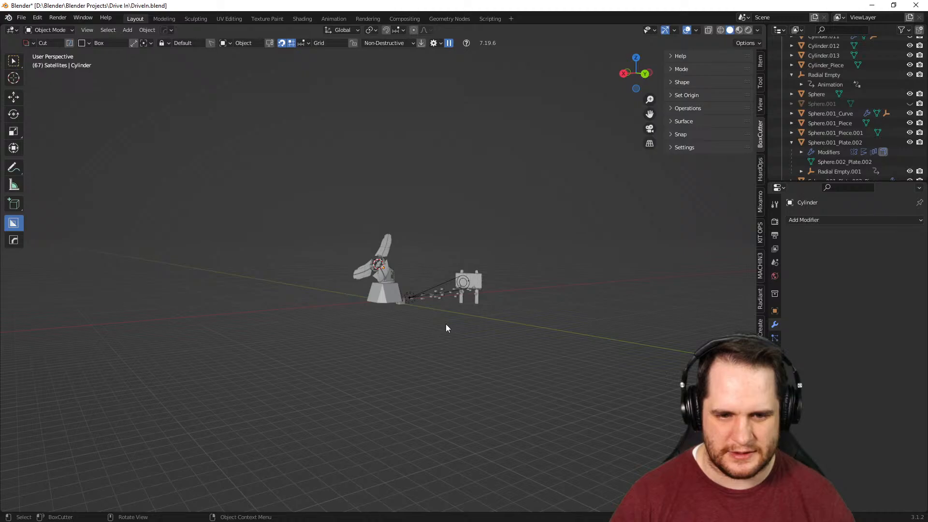
pyautogui.scroll(10, 446, 327)
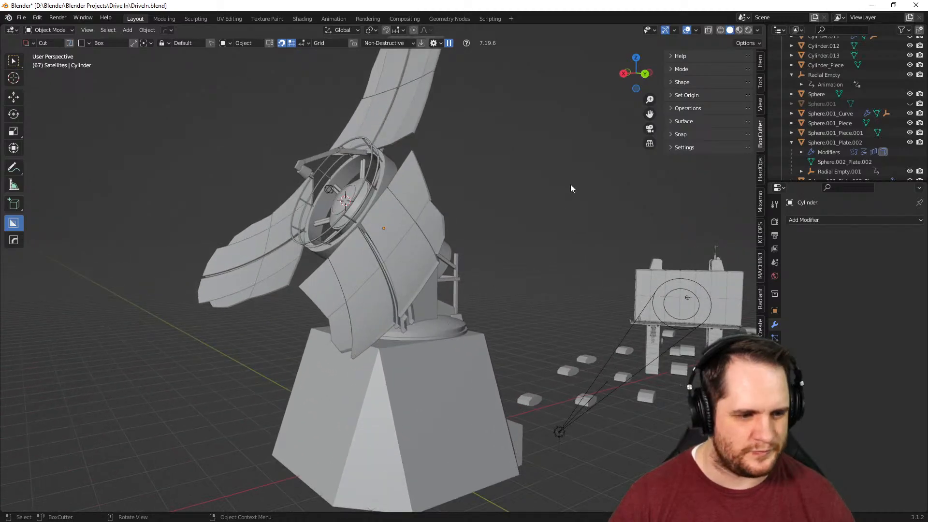